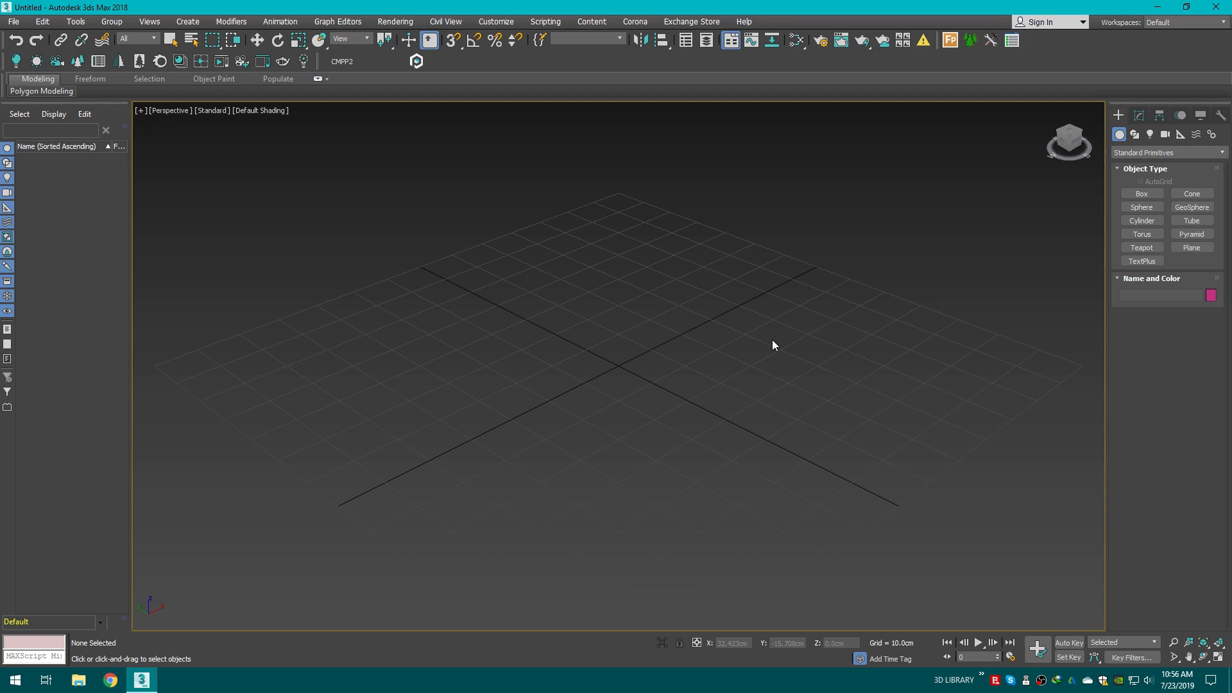
# Step: Create a plane about 246 by 572 cm on the ground grid
pyautogui.moveTo(773, 344); pyautogui.dragTo(728, 314, button='middle')
pyautogui.scroll(-3, 764, 293)
pyautogui.moveTo(887, 255); pyautogui.dragTo(869, 264, button='middle')
pyautogui.moveTo(727, 327); pyautogui.dragTo(700, 327, button='middle')
pyautogui.scroll(-4, 522, 297)
pyautogui.moveTo(522, 296); pyautogui.dragTo(633, 321, button='middle')
pyautogui.click(1211, 250)
pyautogui.scroll(-4, 720, 305)
pyautogui.moveTo(719, 305); pyautogui.dragTo(556, 313, button='middle')
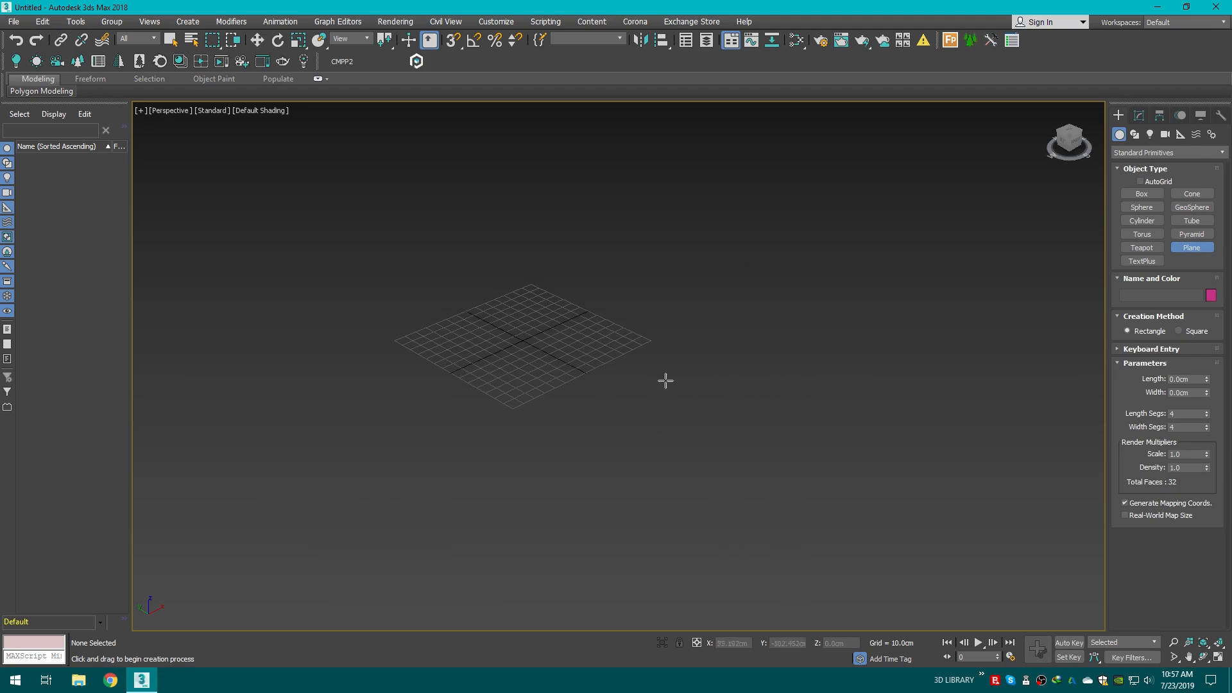
pyautogui.moveTo(359, 484); pyautogui.dragTo(407, 465, button='middle')
pyautogui.moveTo(329, 446); pyautogui.dragTo(1098, 288)
pyautogui.scroll(-5, 718, 352)
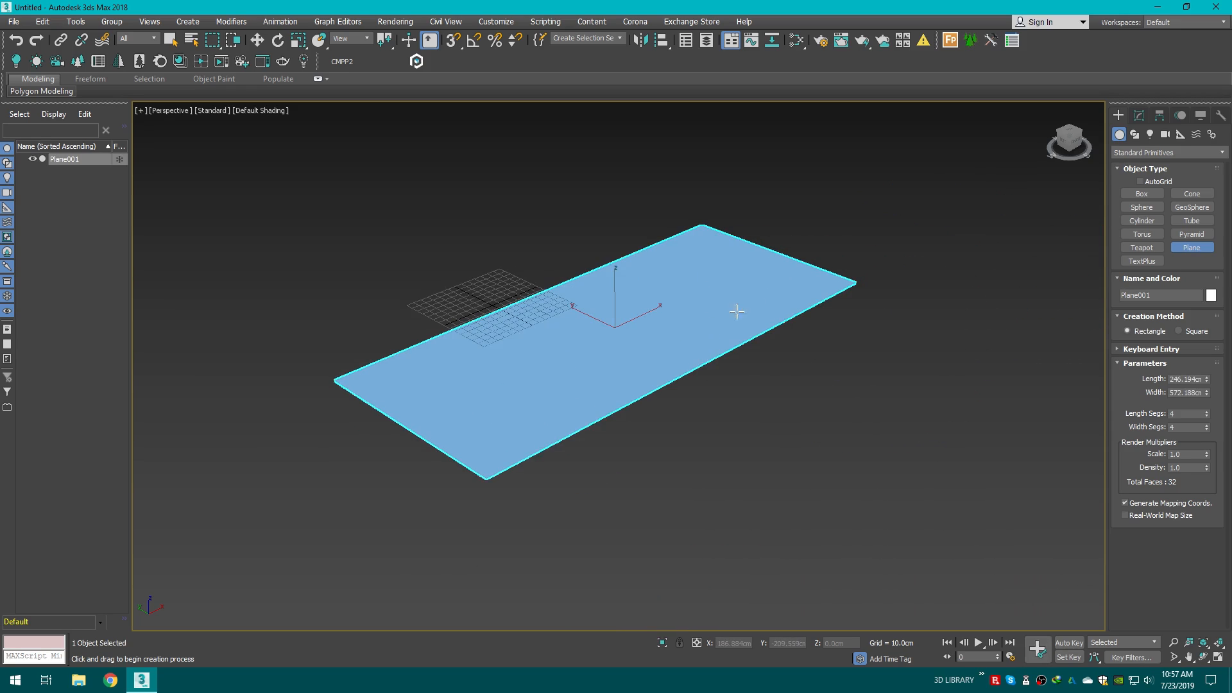
# Step: Scale the plane non-uniformly to about 152% by 264%
pyautogui.click(298, 41)
pyautogui.moveTo(629, 407); pyautogui.dragTo(571, 399, button='middle')
pyautogui.moveTo(632, 374); pyautogui.dragTo(669, 393)
pyautogui.moveTo(644, 396); pyautogui.dragTo(614, 378, button='middle')
pyautogui.scroll(3, 614, 401)
pyautogui.scroll(-3, 565, 389)
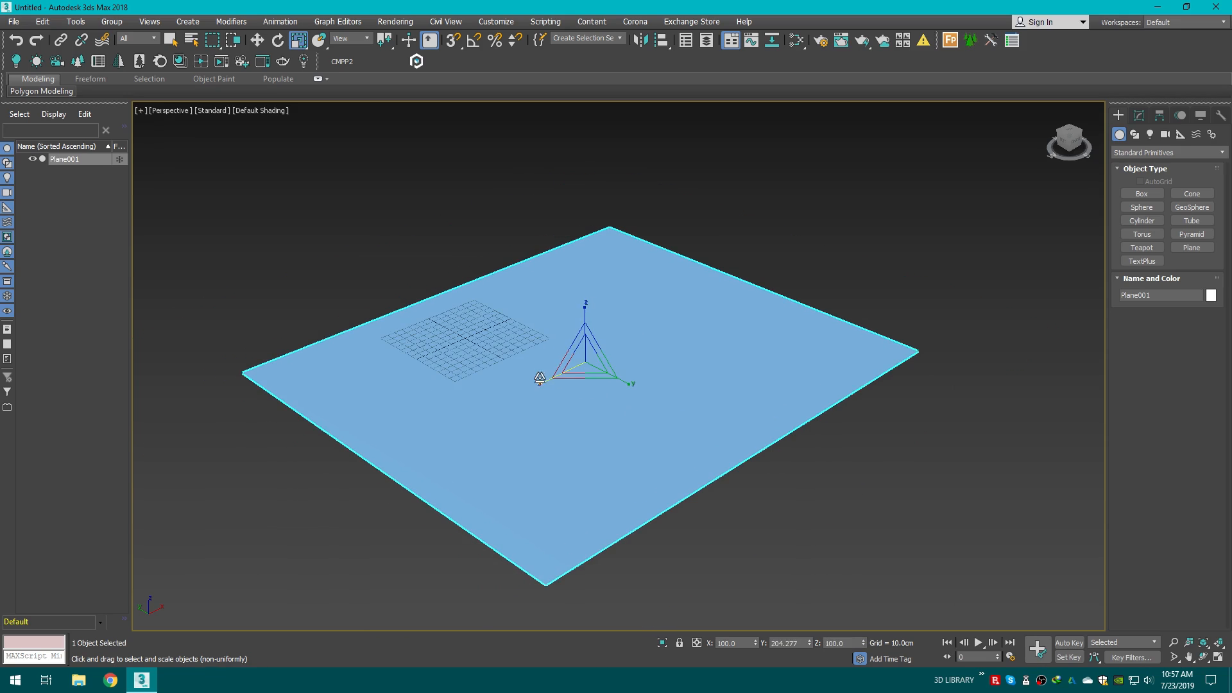
pyautogui.moveTo(544, 379); pyautogui.dragTo(642, 392)
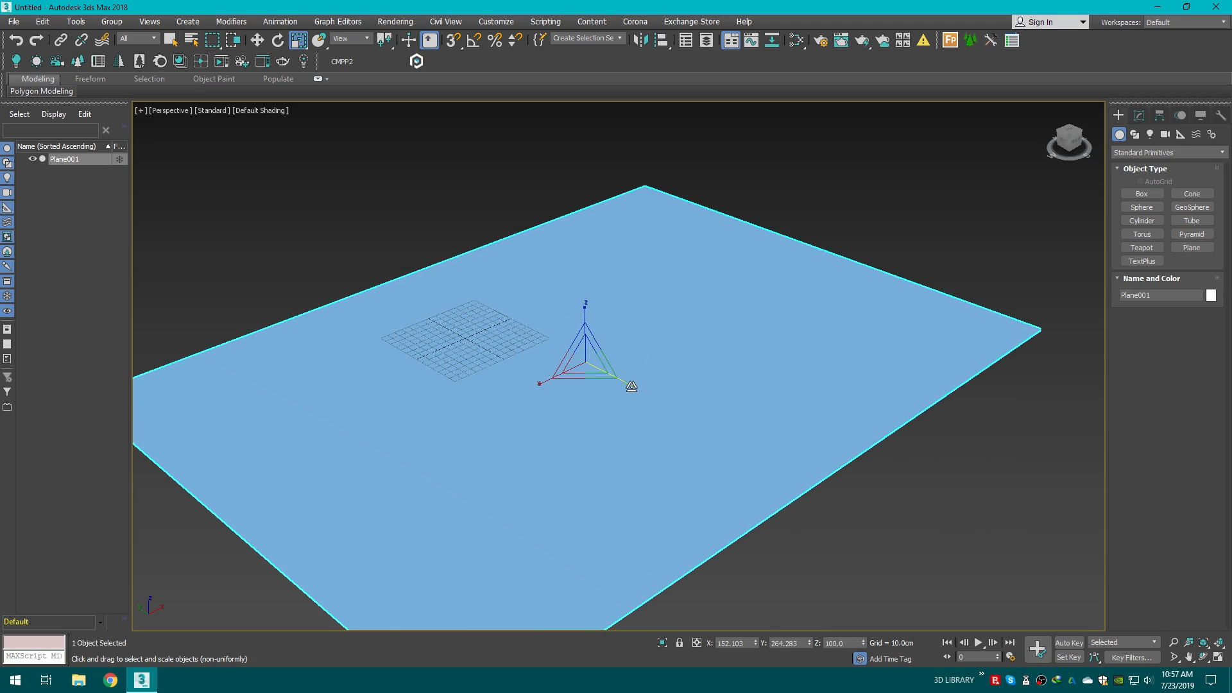
pyautogui.moveTo(589, 360); pyautogui.dragTo(609, 349, button='middle')
# Step: Raise the plane's length and width segments to 50 and 52 and turn on edged faces display
pyautogui.click(1140, 115)
pyautogui.moveTo(849, 249); pyautogui.dragTo(857, 293, button='middle')
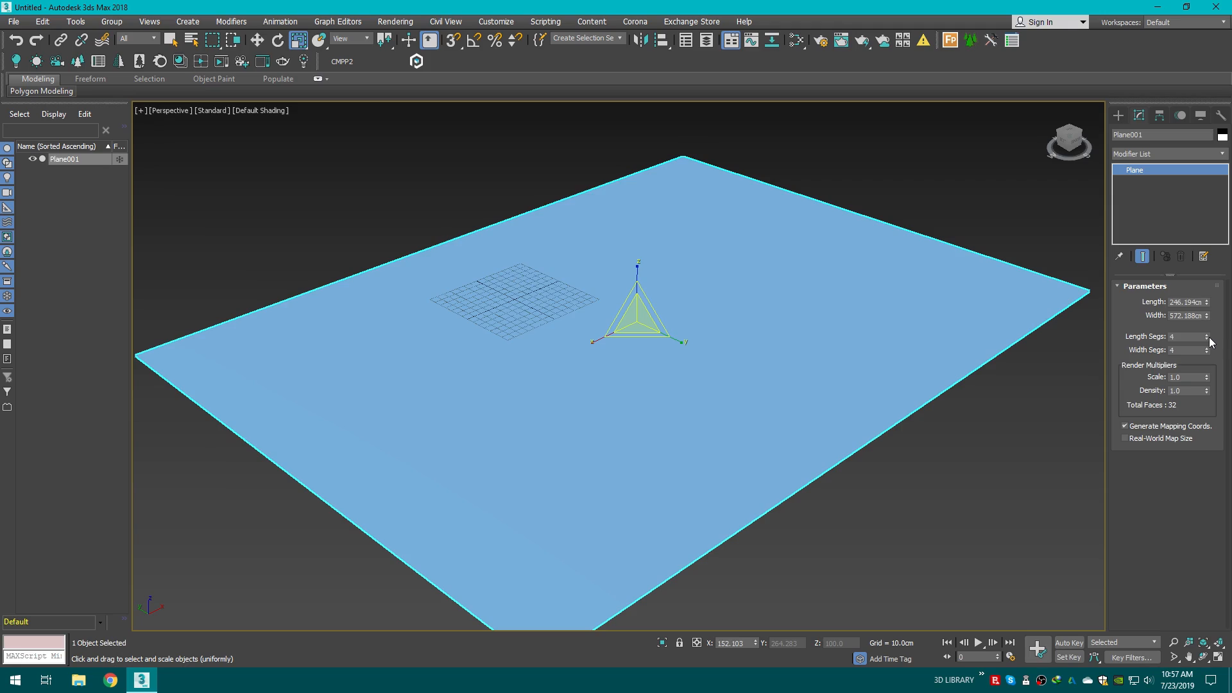
pyautogui.moveTo(1207, 337); pyautogui.dragTo(1207, 283)
pyautogui.moveTo(1208, 351)
pyautogui.mouseDown()
pyautogui.moveTo(1207, 324)
pyautogui.moveTo(1207, 364)
pyautogui.mouseUp()
pyautogui.press('F4')
pyautogui.moveTo(808, 348); pyautogui.dragTo(803, 328, button='middle')
# Step: Merge the AbandonedHouse_max2015 Corona file from Downloads > Exterior New > Abandoned house into the scene
pyautogui.click(79, 679)
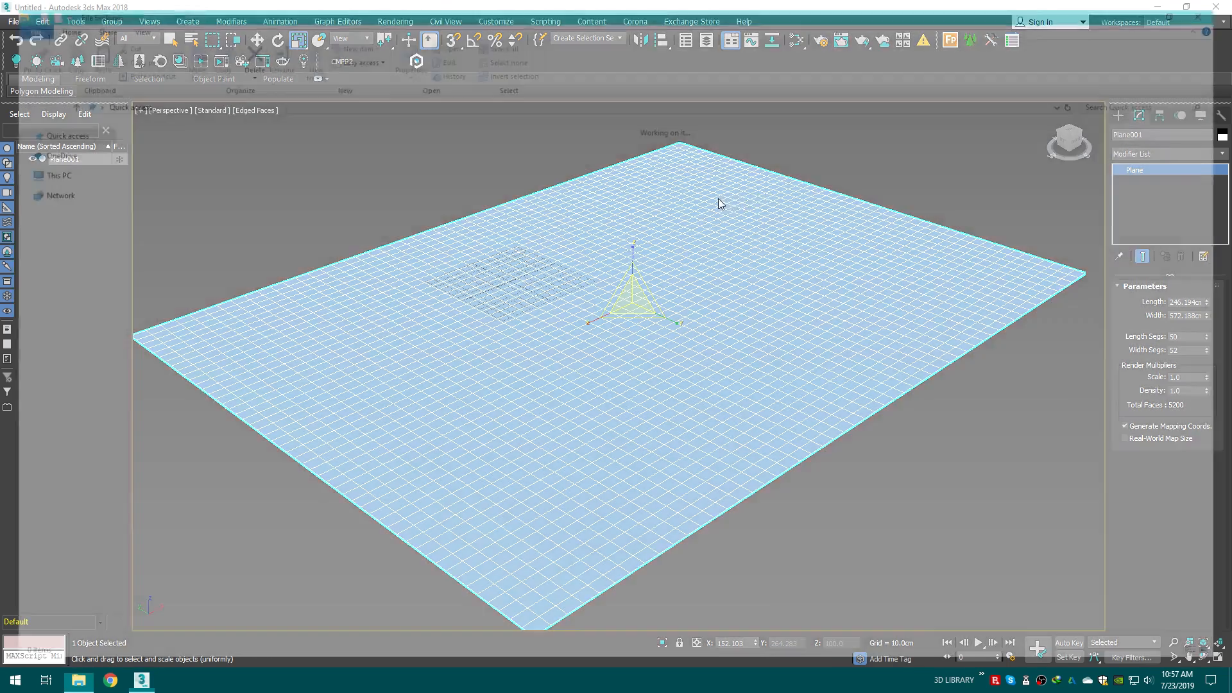
pyautogui.doubleClick(344, 148)
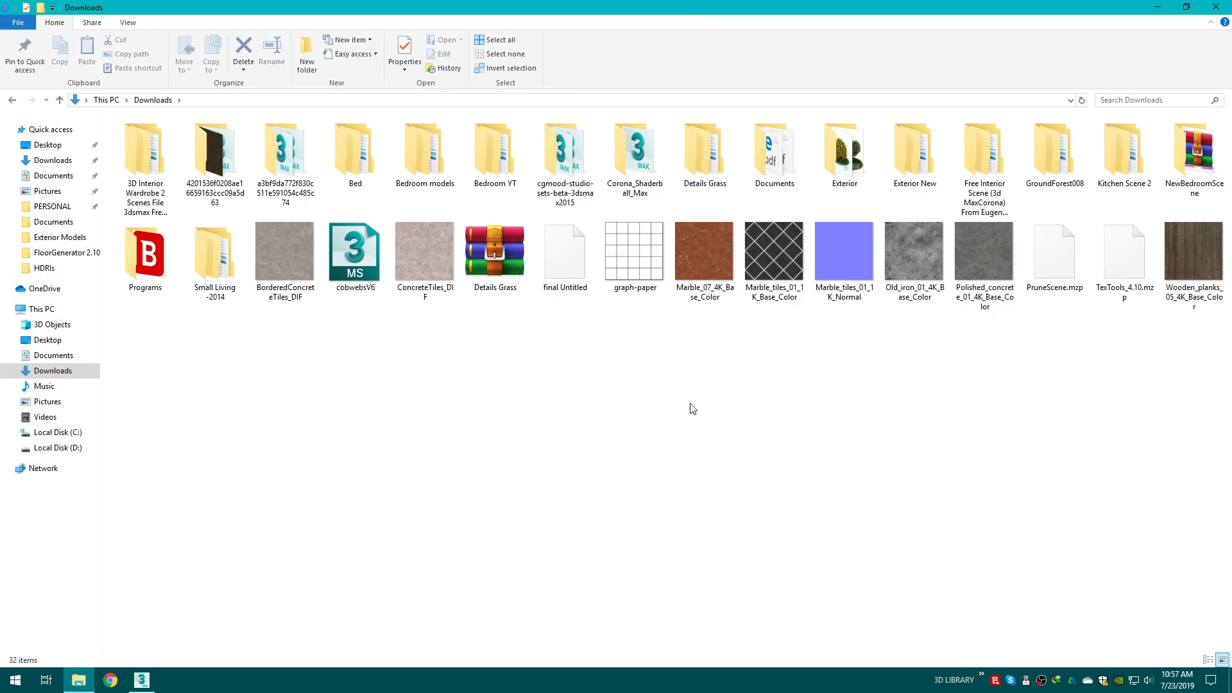
pyautogui.doubleClick(922, 157)
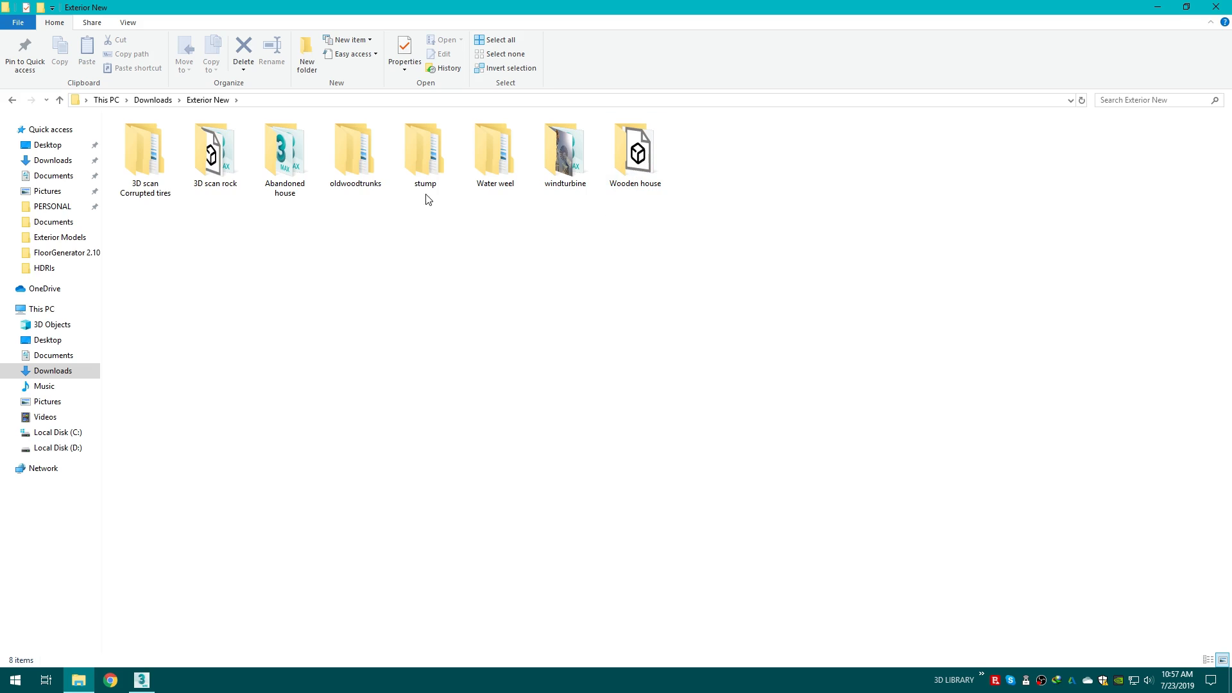
pyautogui.doubleClick(288, 161)
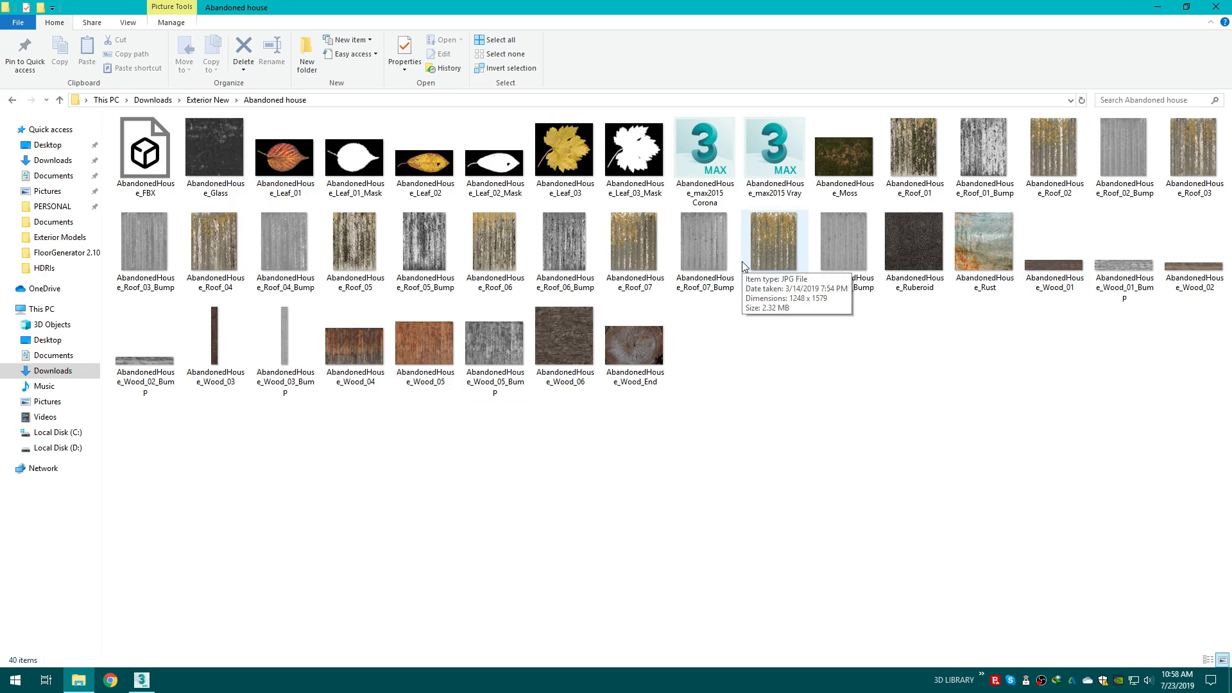
pyautogui.moveTo(706, 154); pyautogui.dragTo(553, 274)
pyautogui.click(576, 293)
pyautogui.scroll(-5, 597, 260)
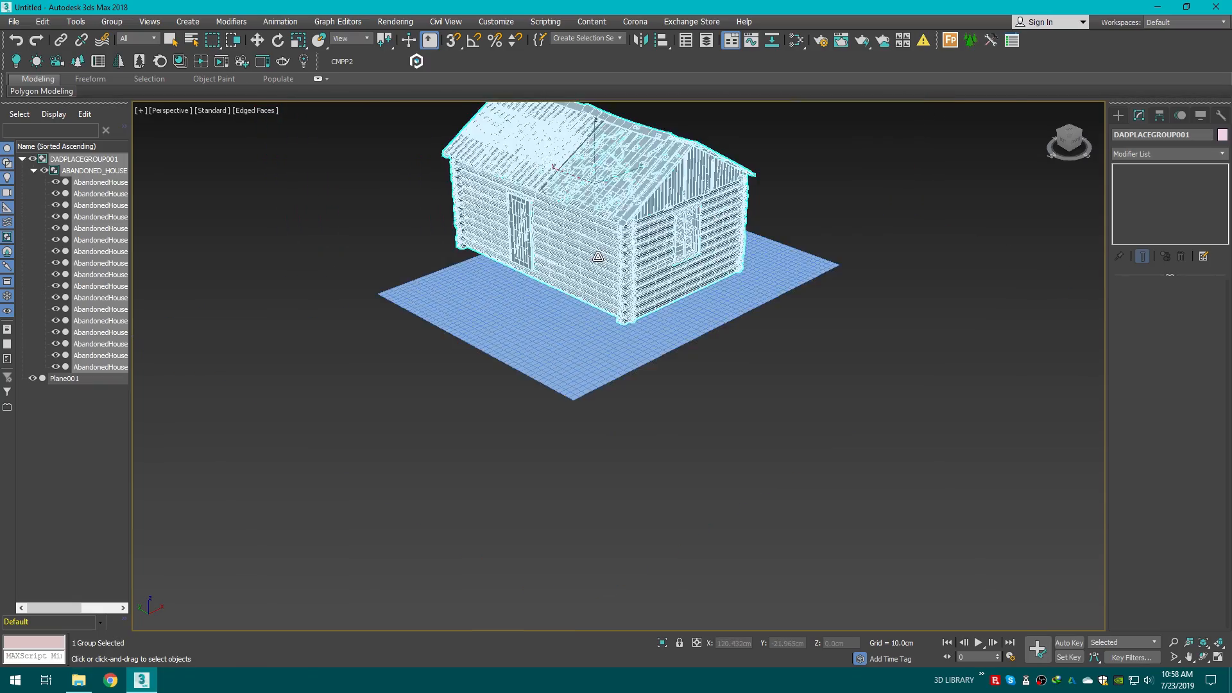
# Step: Move the house group onto the plane and rotate it about its vertical axis with angle snap, then deselect
pyautogui.moveTo(598, 262); pyautogui.dragTo(651, 360, button='middle')
pyautogui.click(636, 344)
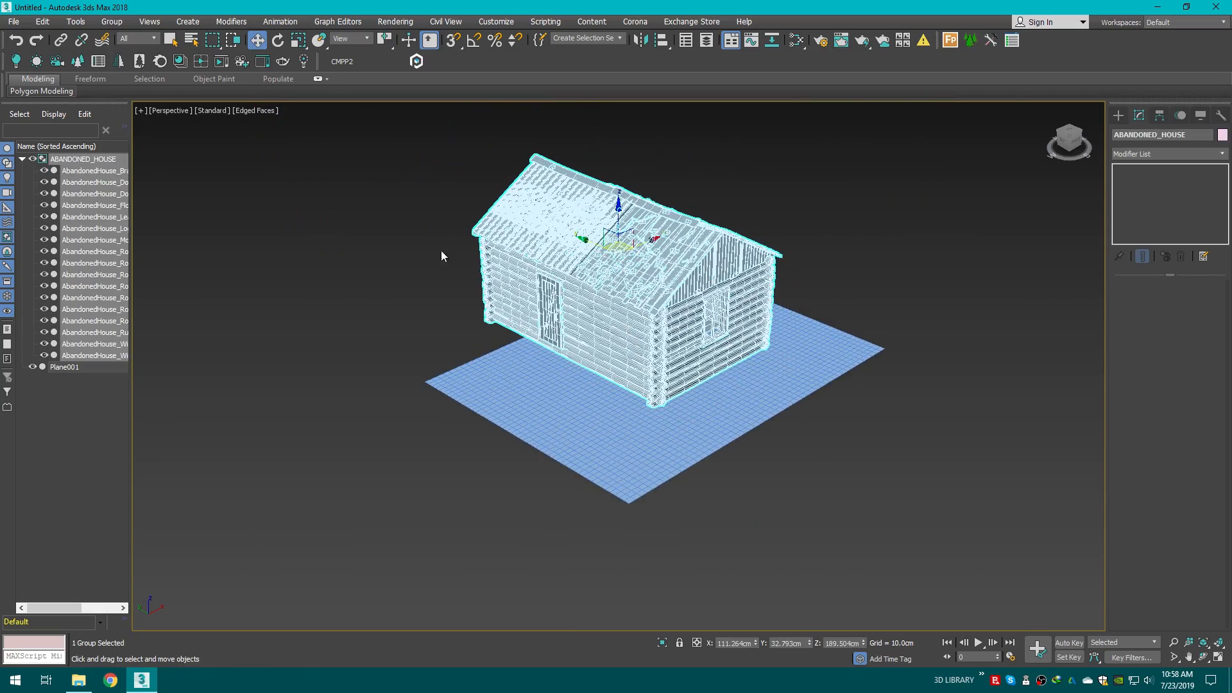
pyautogui.click(277, 40)
pyautogui.scroll(3, 379, 232)
pyautogui.click(472, 46)
pyautogui.moveTo(758, 437); pyautogui.dragTo(609, 353, button='middle')
pyautogui.moveTo(568, 299); pyautogui.dragTo(637, 285)
pyautogui.hotkey('ctrl', 'z')
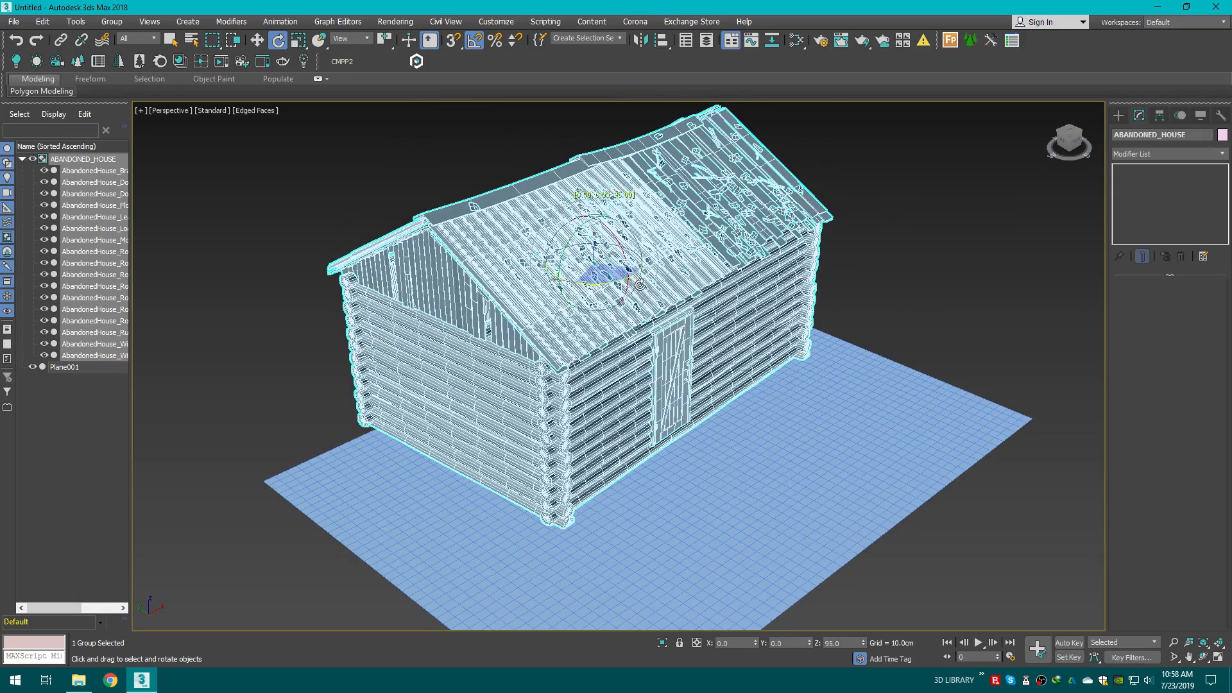
pyautogui.scroll(-2, 636, 285)
pyautogui.moveTo(645, 292); pyautogui.dragTo(701, 345, button='middle')
pyautogui.click(267, 171)
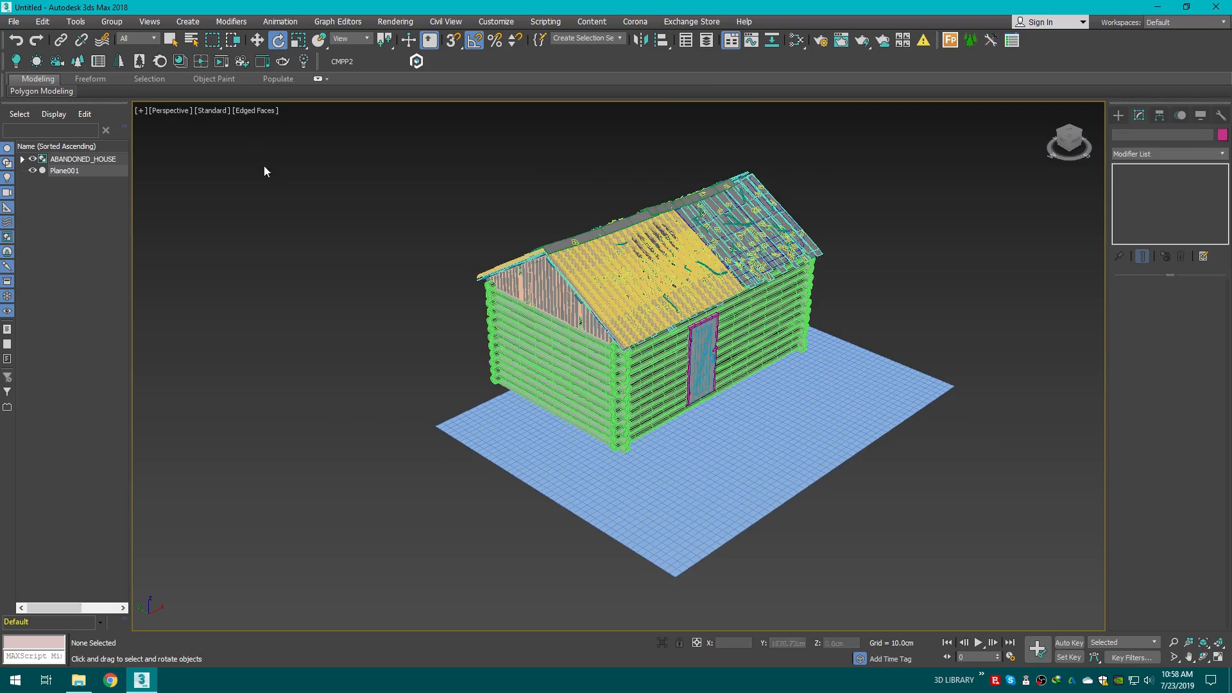
# Step: Scale the ground plane up uniformly so it extends far beyond the house
pyautogui.click(298, 40)
pyautogui.click(690, 463)
pyautogui.moveTo(690, 462); pyautogui.dragTo(650, 435, button='middle')
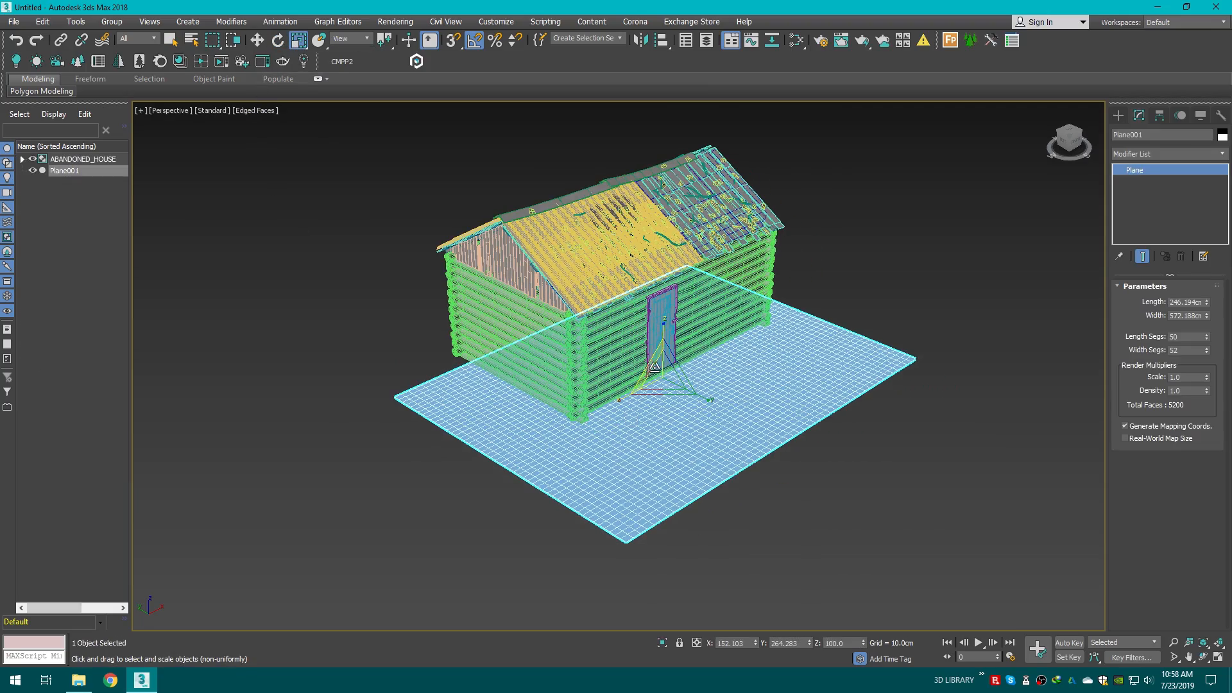
pyautogui.moveTo(664, 378); pyautogui.dragTo(680, 301)
pyautogui.scroll(-4, 686, 309)
pyautogui.moveTo(685, 309); pyautogui.dragTo(678, 281, button='middle')
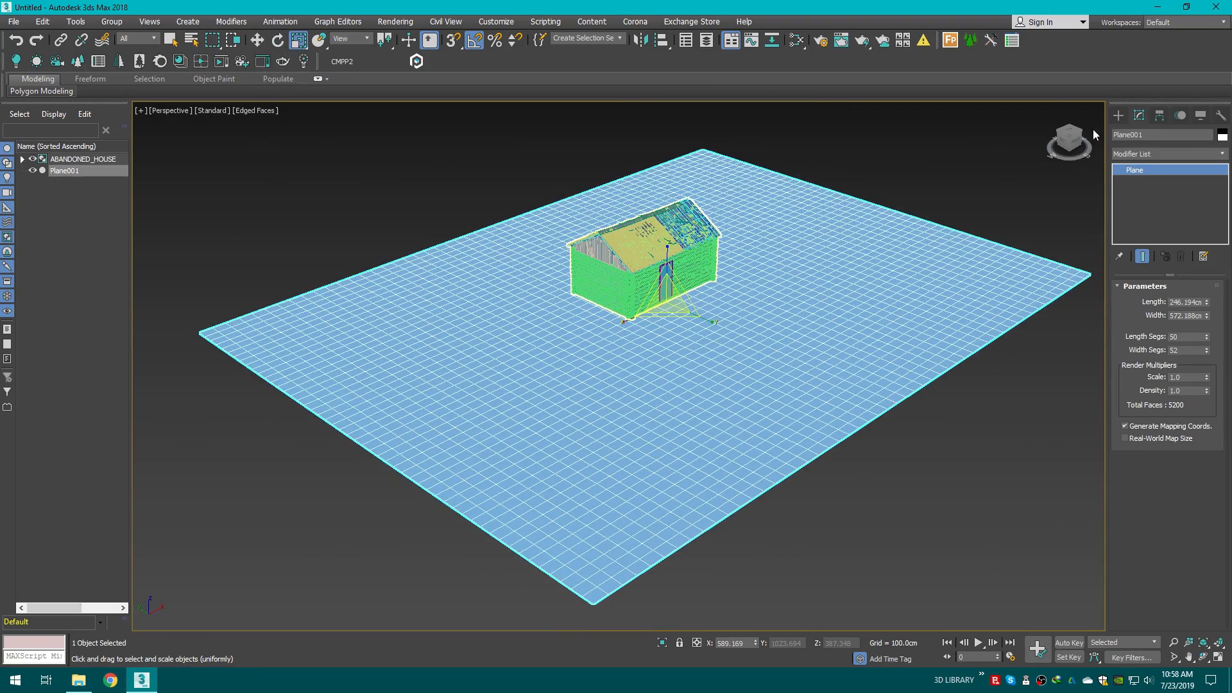
# Step: Create a Corona camera from the top view aimed at the house and switch the viewport to it with safe frames
pyautogui.moveTo(1074, 143); pyautogui.dragTo(1060, 138)
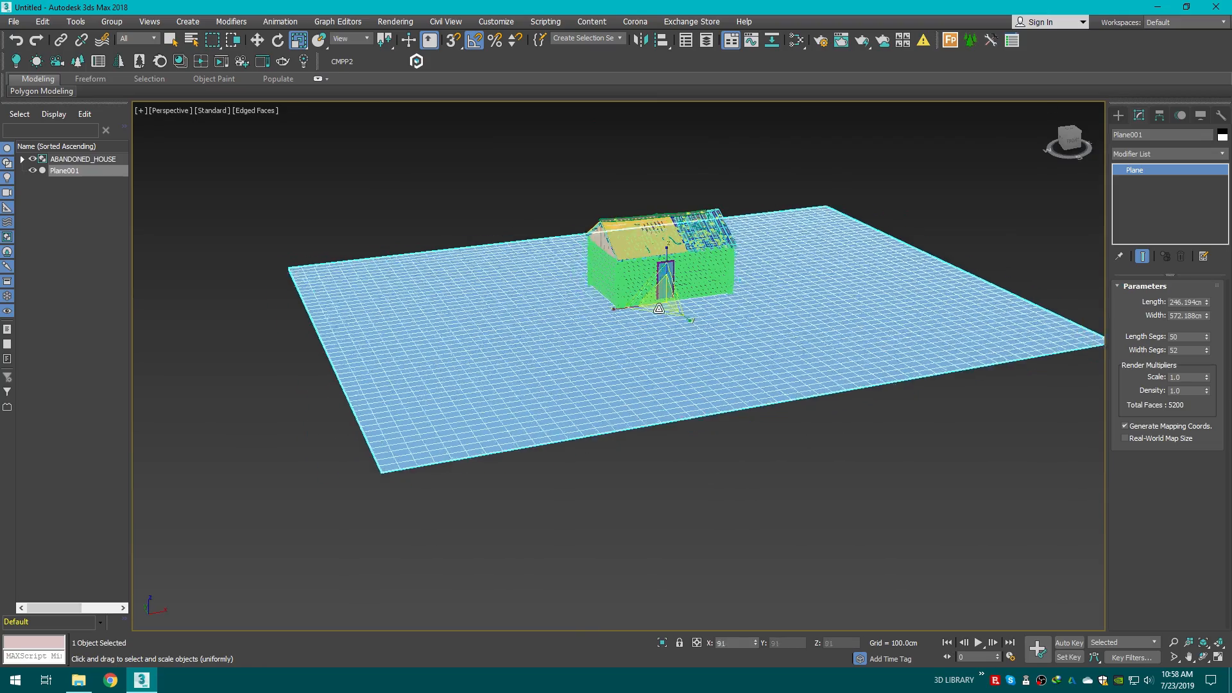
pyautogui.scroll(6, 617, 296)
pyautogui.moveTo(727, 309); pyautogui.dragTo(693, 306)
pyautogui.press('w')
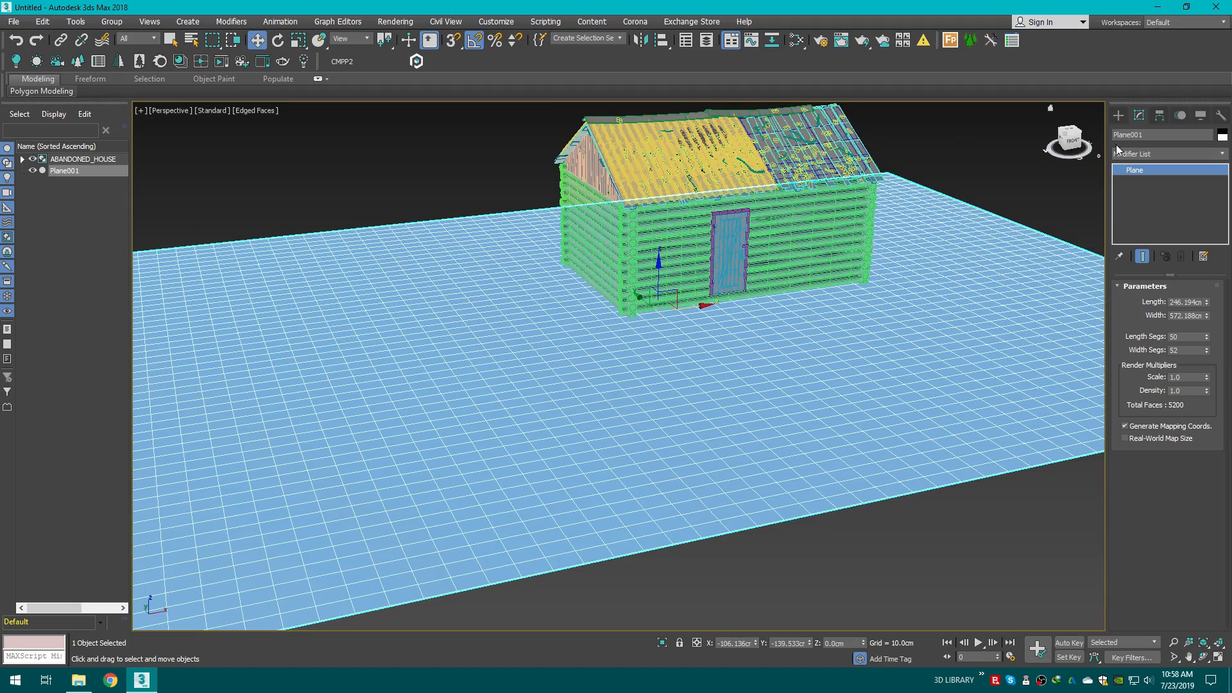
pyautogui.moveTo(1073, 143)
pyautogui.mouseDown()
pyautogui.moveTo(1032, 136)
pyautogui.moveTo(1074, 166)
pyautogui.mouseUp()
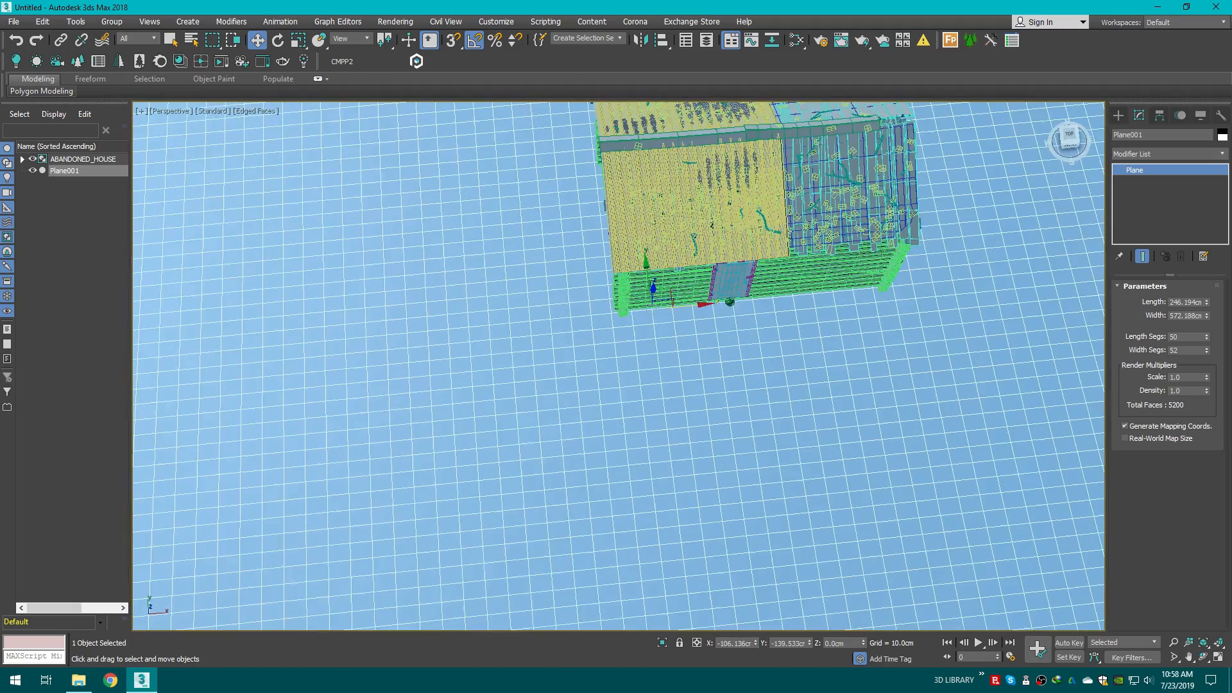
pyautogui.click(1071, 136)
pyautogui.click(1119, 115)
pyautogui.click(1165, 134)
pyautogui.hotkey('shift', 'f')
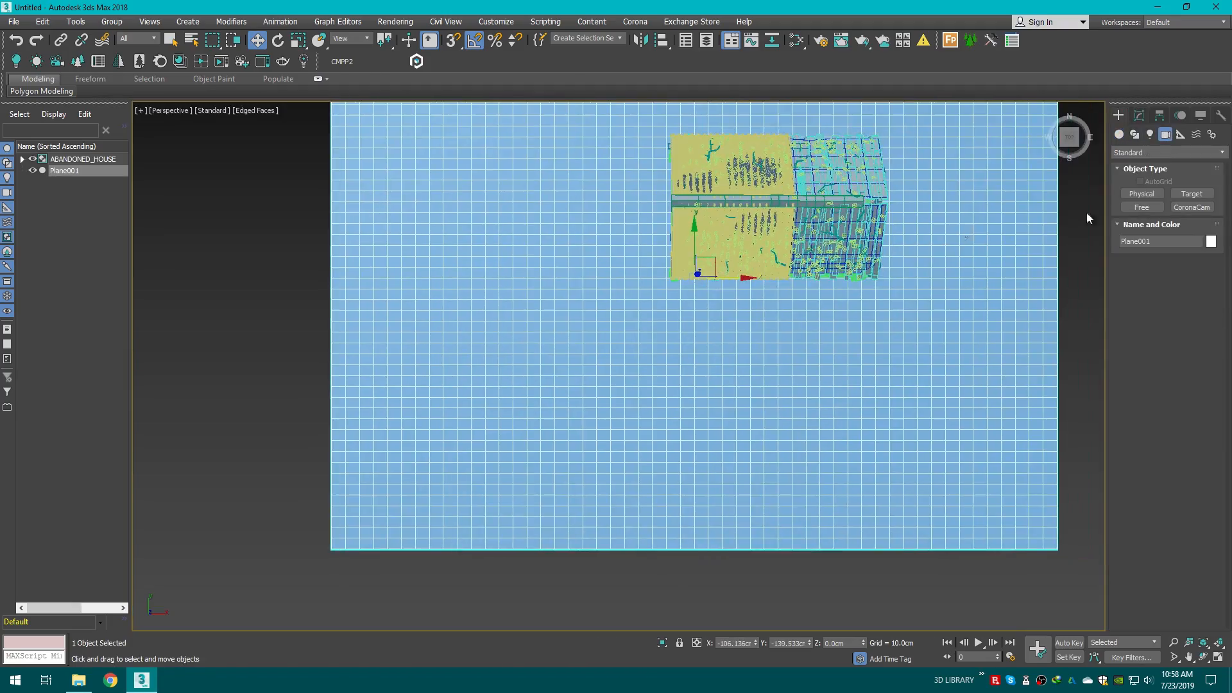
pyautogui.click(1191, 207)
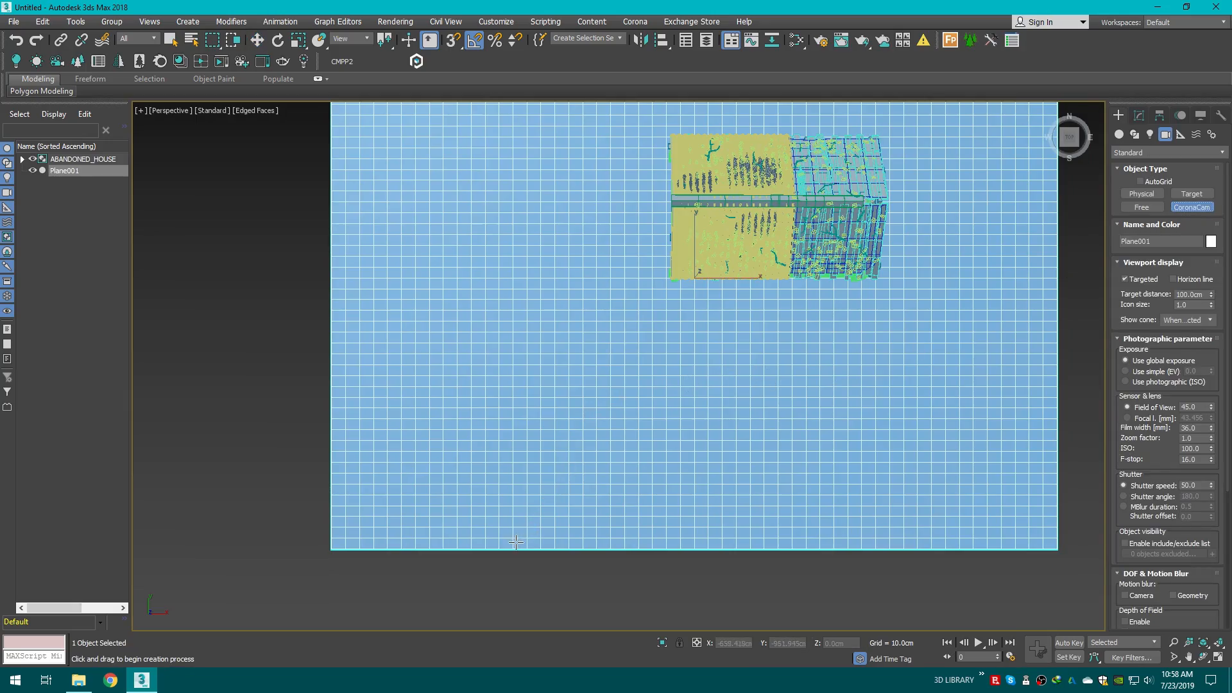
pyautogui.moveTo(516, 543); pyautogui.dragTo(832, 82)
pyautogui.press('c')
pyautogui.moveTo(806, 248); pyautogui.dragTo(856, 331, button='middle')
pyautogui.hotkey('shift', 'f')
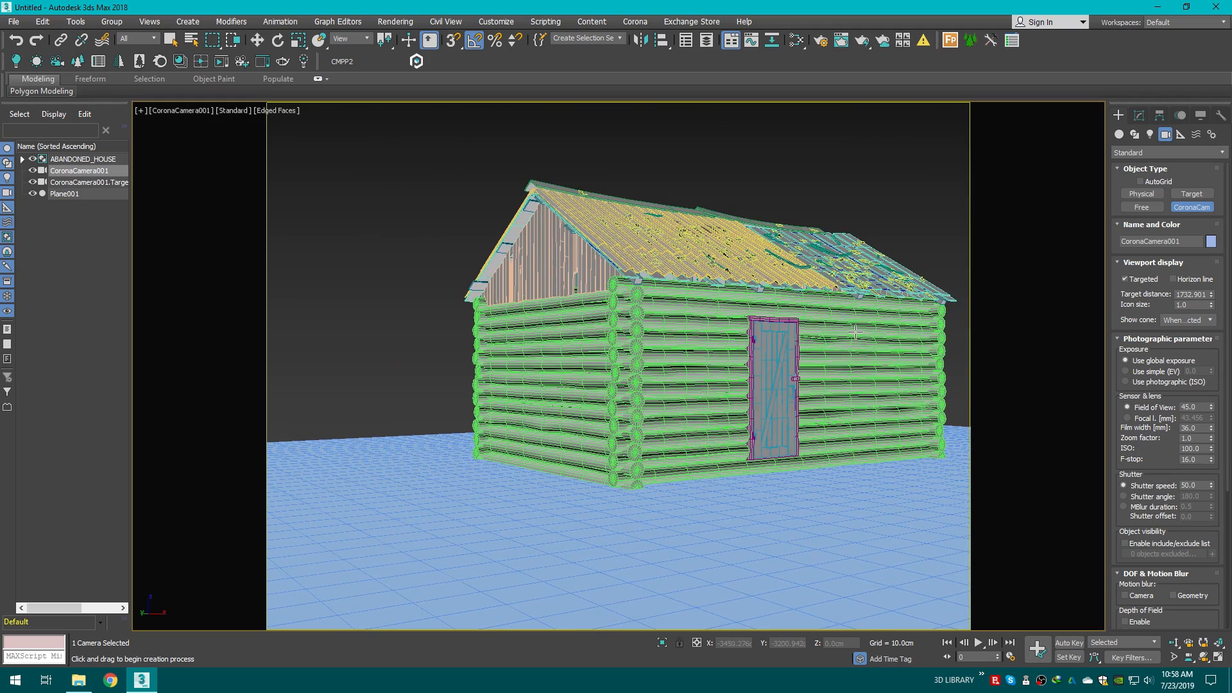
pyautogui.moveTo(827, 267); pyautogui.dragTo(825, 276, button='middle')
pyautogui.moveTo(833, 194); pyautogui.dragTo(833, 186, button='middle')
# Step: Open Render Setup and set the renderer to CoronaRenderer
pyautogui.click(816, 34)
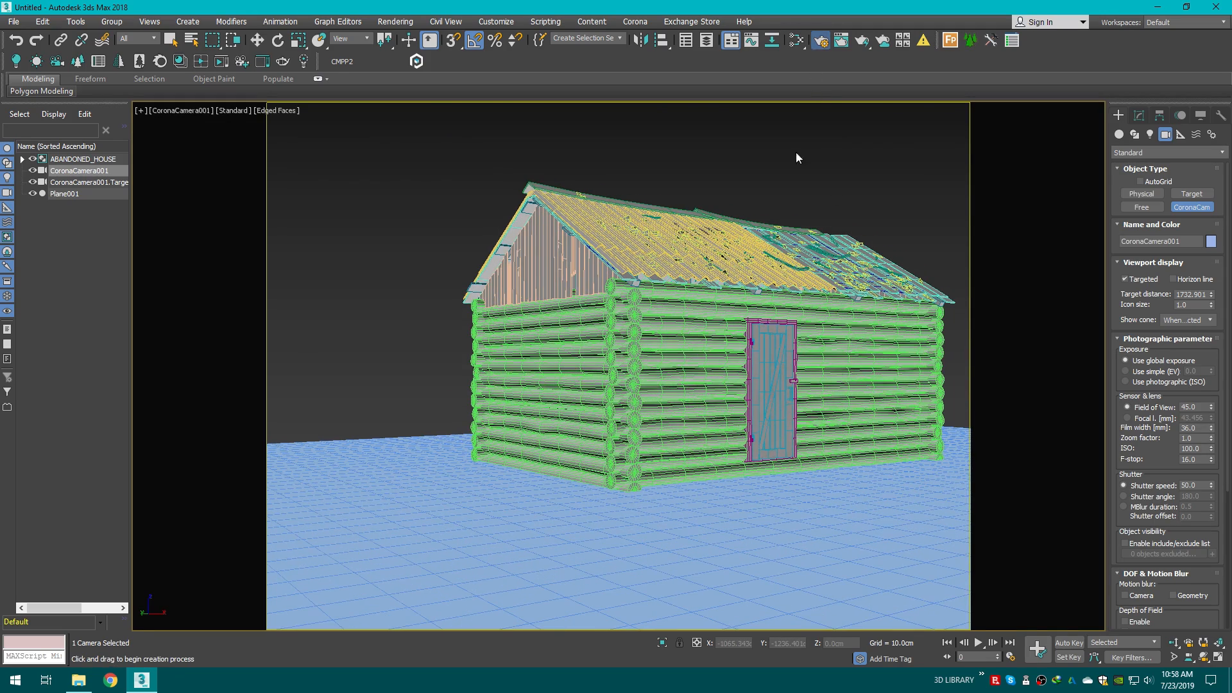
pyautogui.click(695, 164)
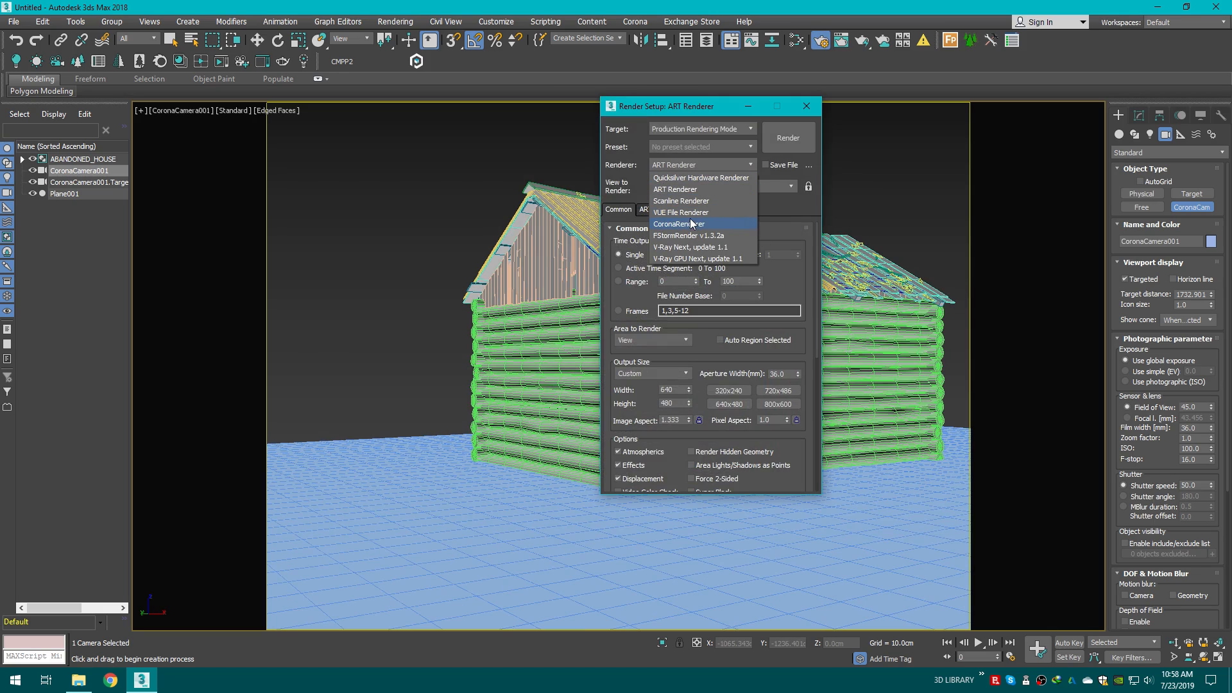
pyautogui.click(687, 225)
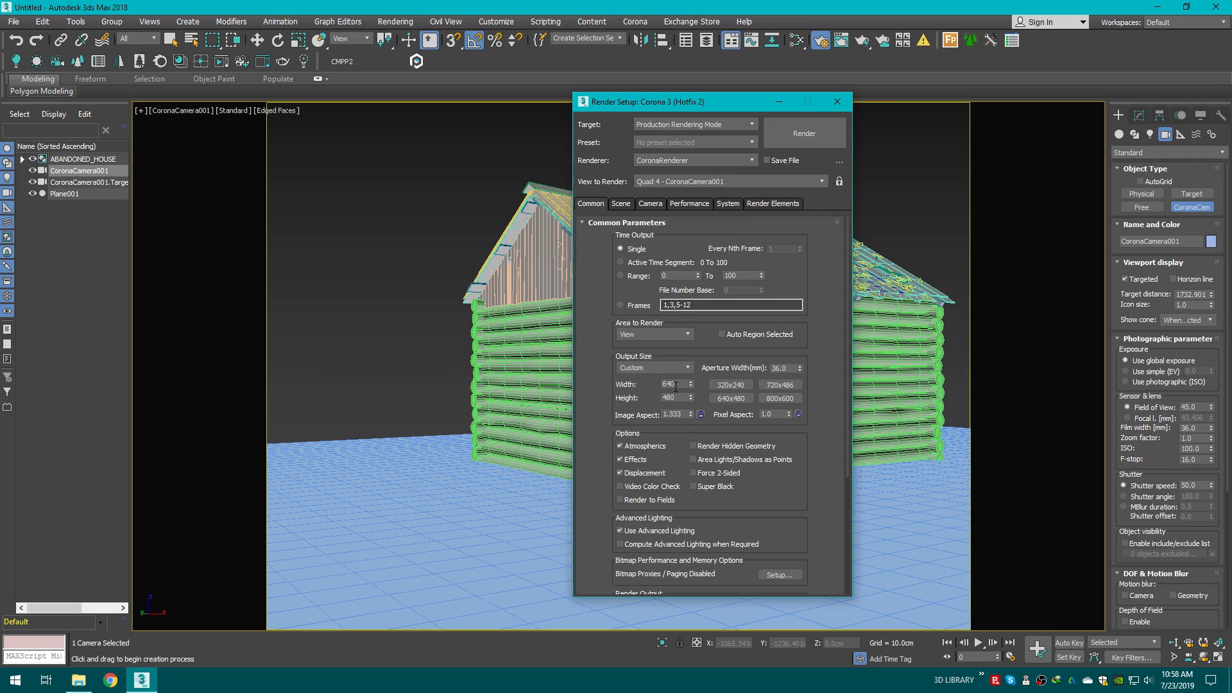
# Step: Set the custom output size to 1920 by 1080 and close Render Setup
pyautogui.click(657, 371)
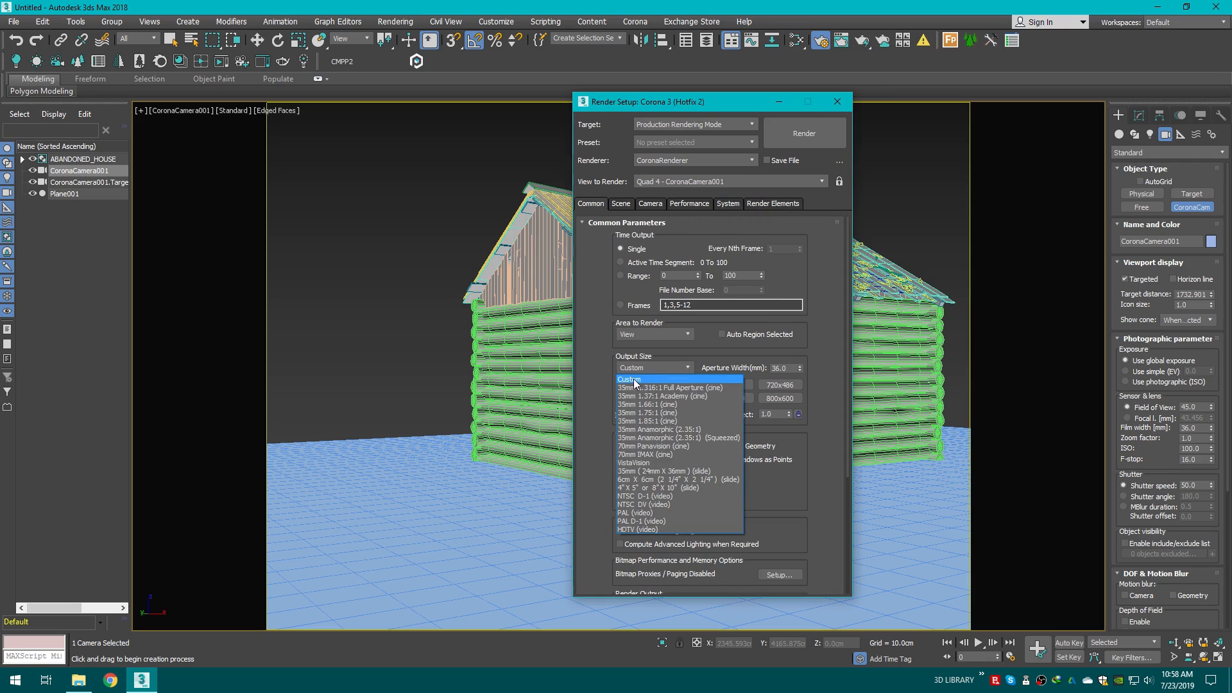
pyautogui.click(639, 380)
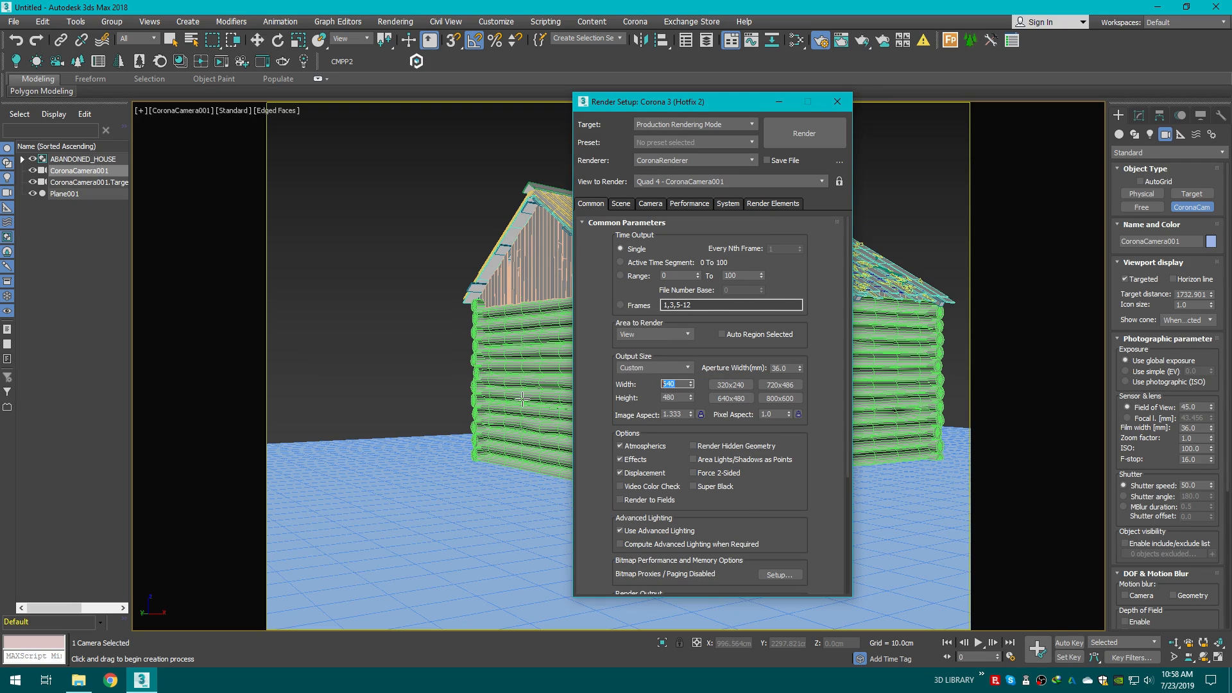
pyautogui.press('BackSpace')
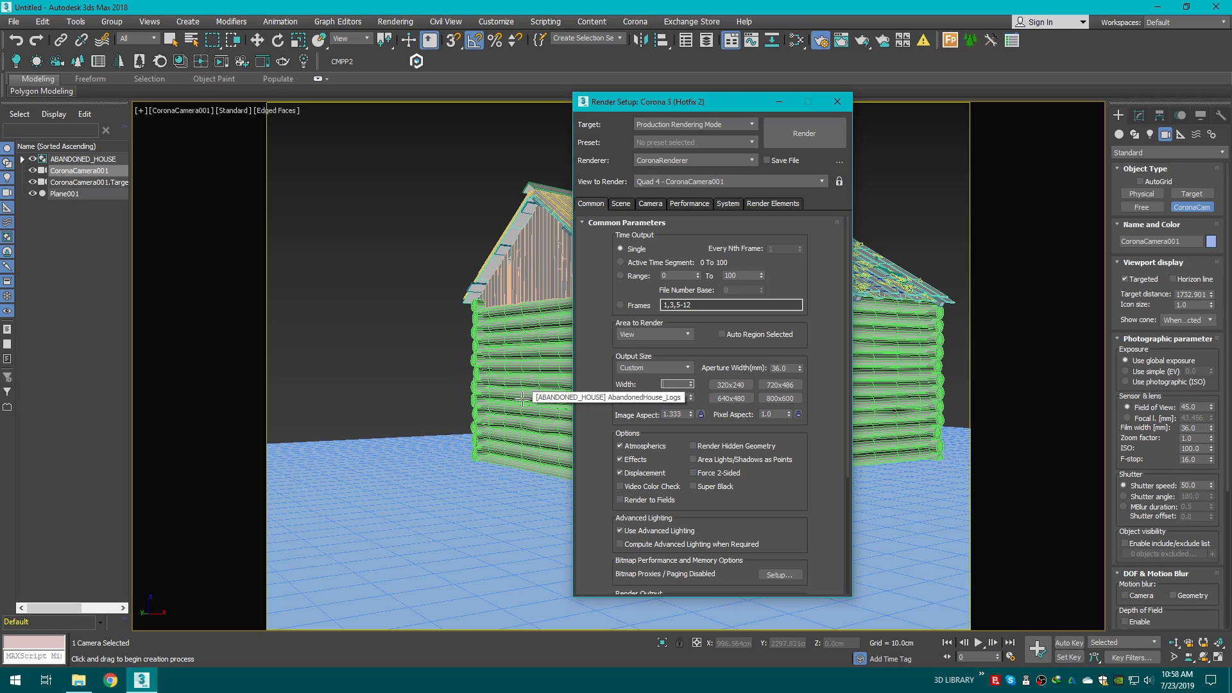
pyautogui.press('Return')
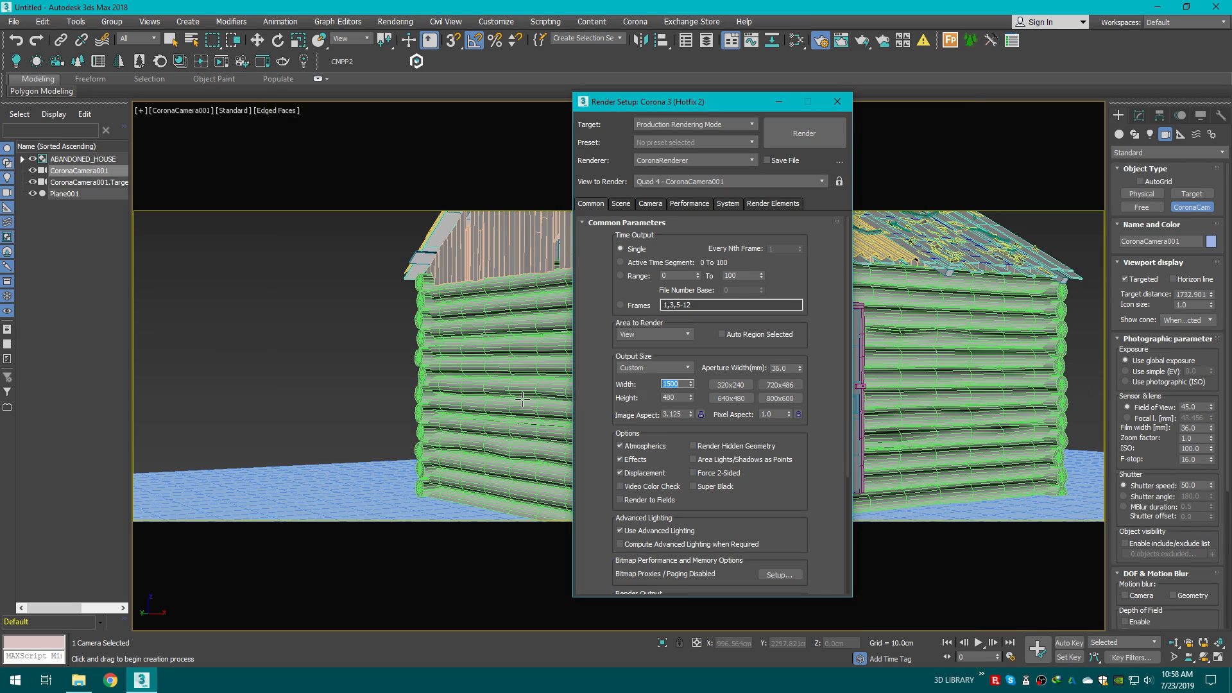
pyautogui.press('Tab')
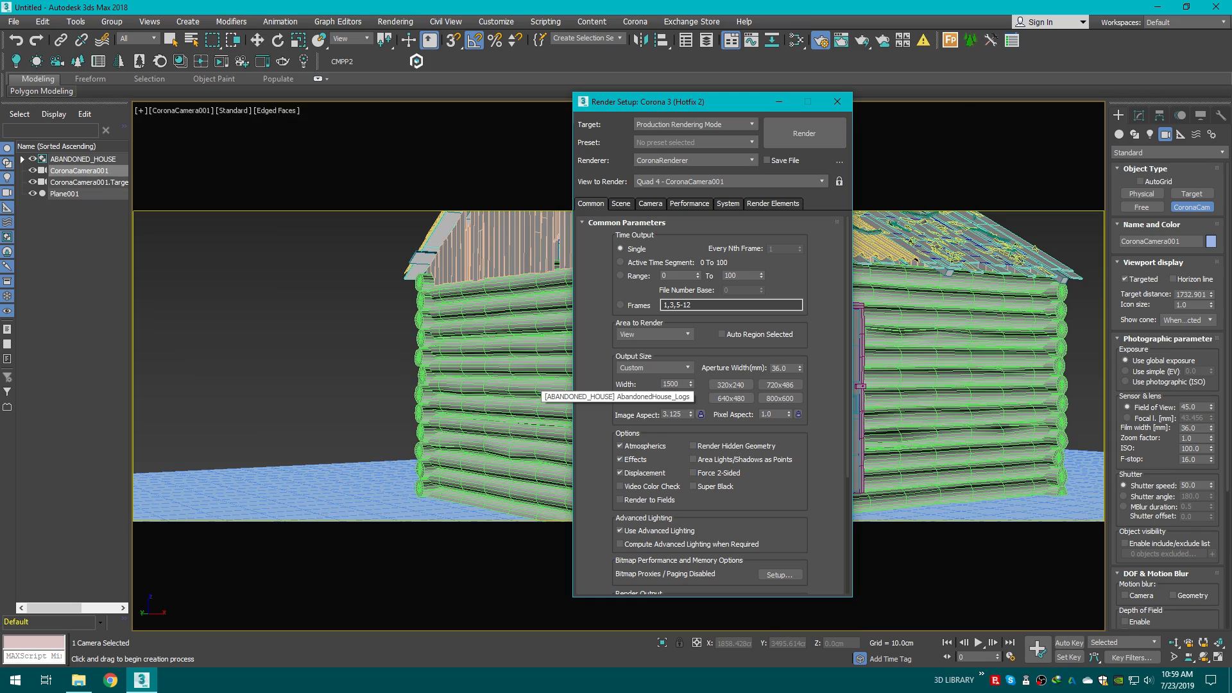
pyautogui.write('1500')
pyautogui.press('Return')
pyautogui.moveTo(681, 385); pyautogui.dragTo(525, 399)
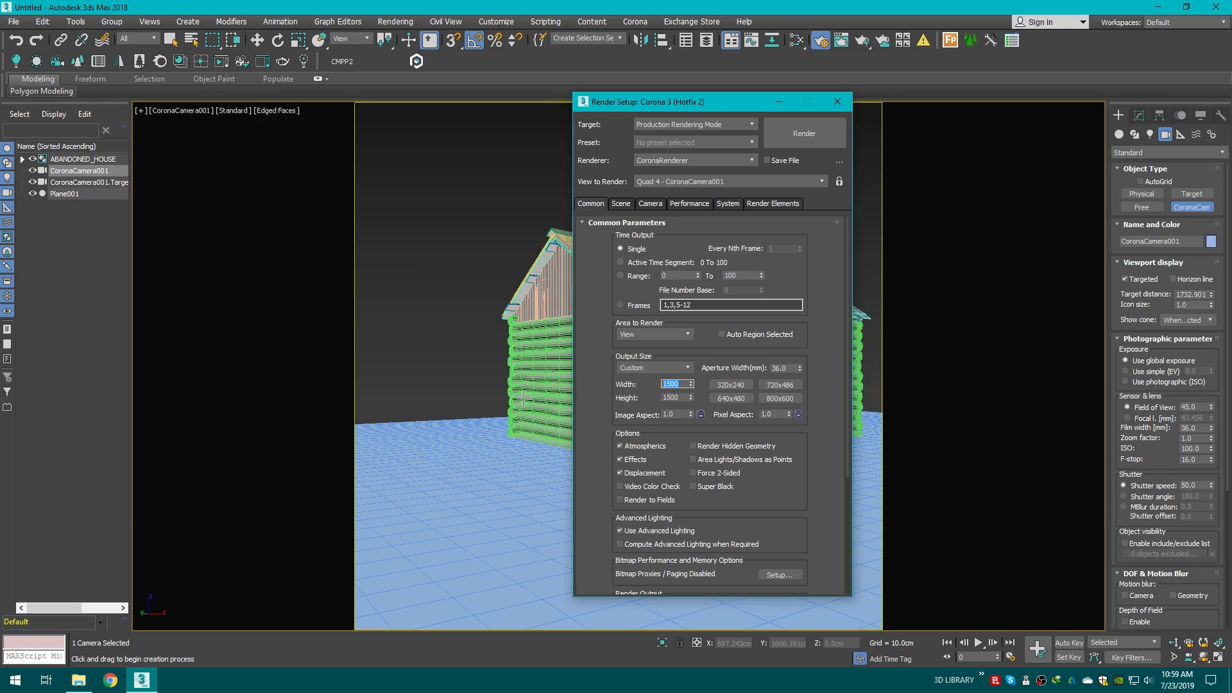
pyautogui.write('1920')
pyautogui.press('Return')
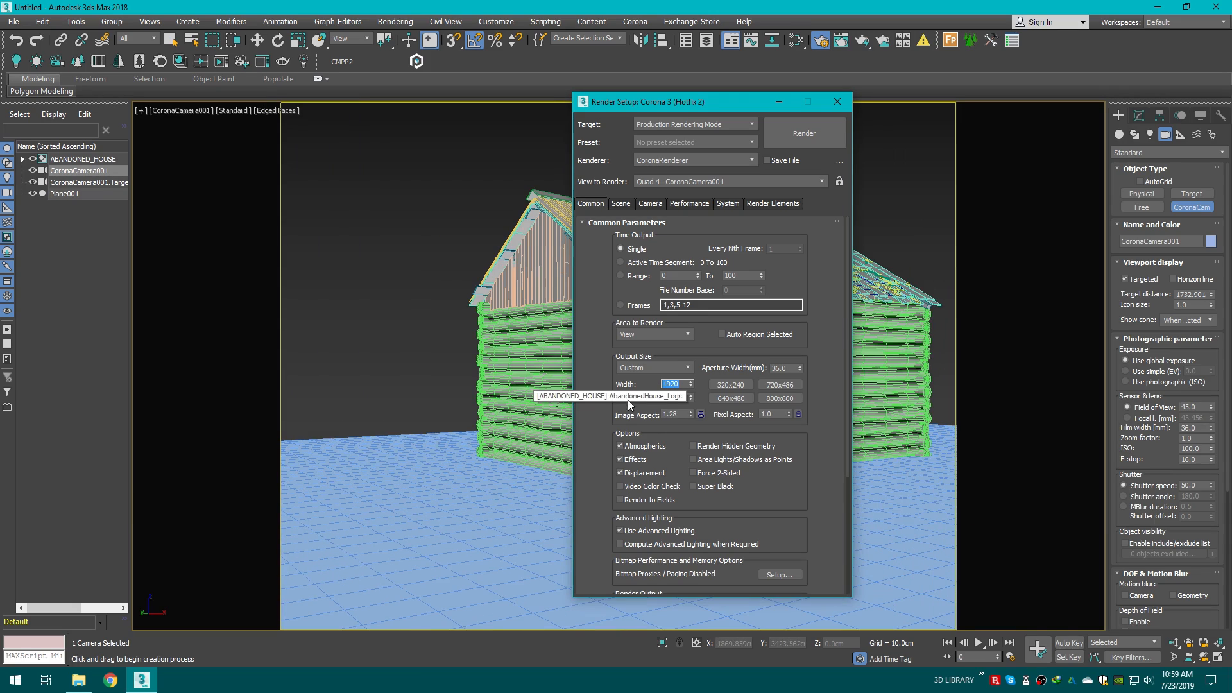
pyautogui.press('Tab')
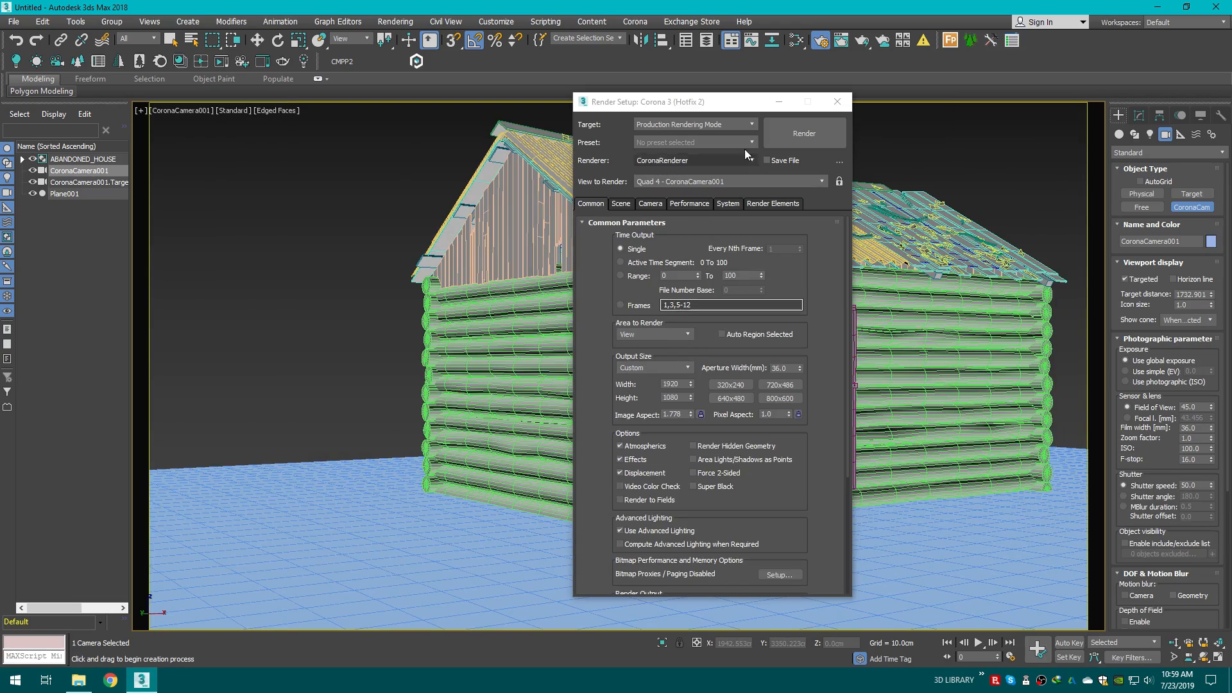
pyautogui.click(837, 102)
# Step: Dolly the camera back to frame the whole house
pyautogui.moveTo(782, 237); pyautogui.dragTo(774, 240, button='middle')
pyautogui.click(1174, 642)
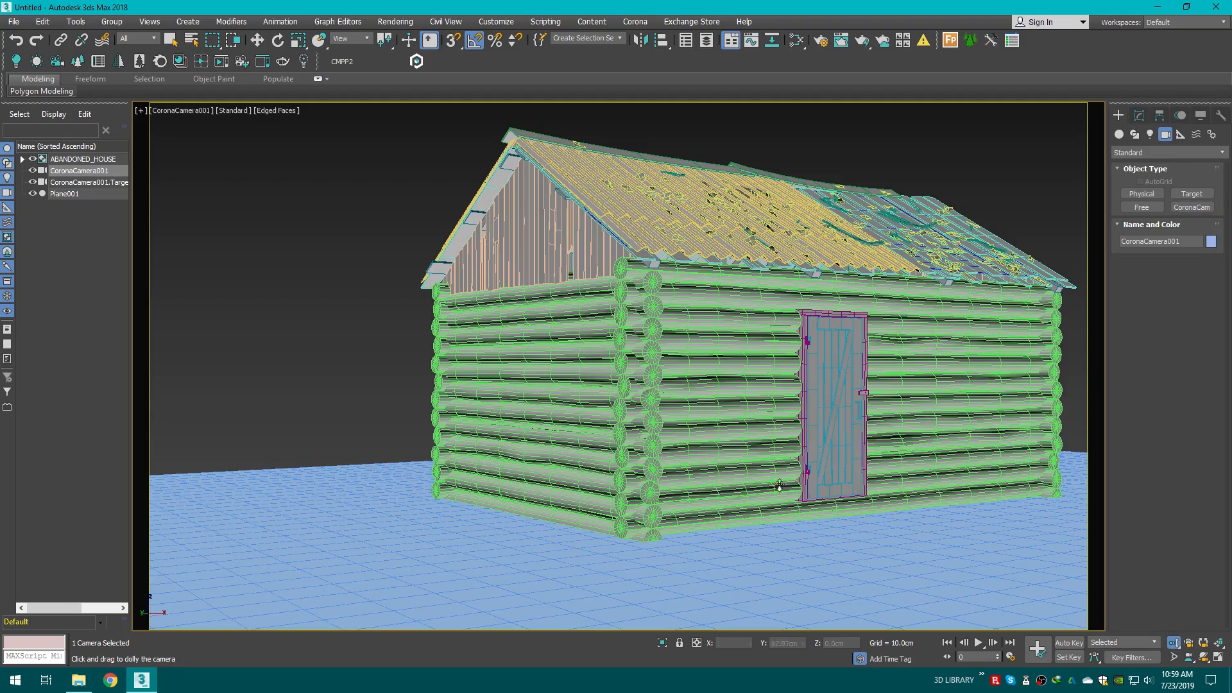
pyautogui.moveTo(780, 486)
pyautogui.mouseDown()
pyautogui.moveTo(773, 468)
pyautogui.moveTo(764, 474)
pyautogui.mouseUp()
pyautogui.moveTo(764, 474); pyautogui.dragTo(810, 472, button='middle')
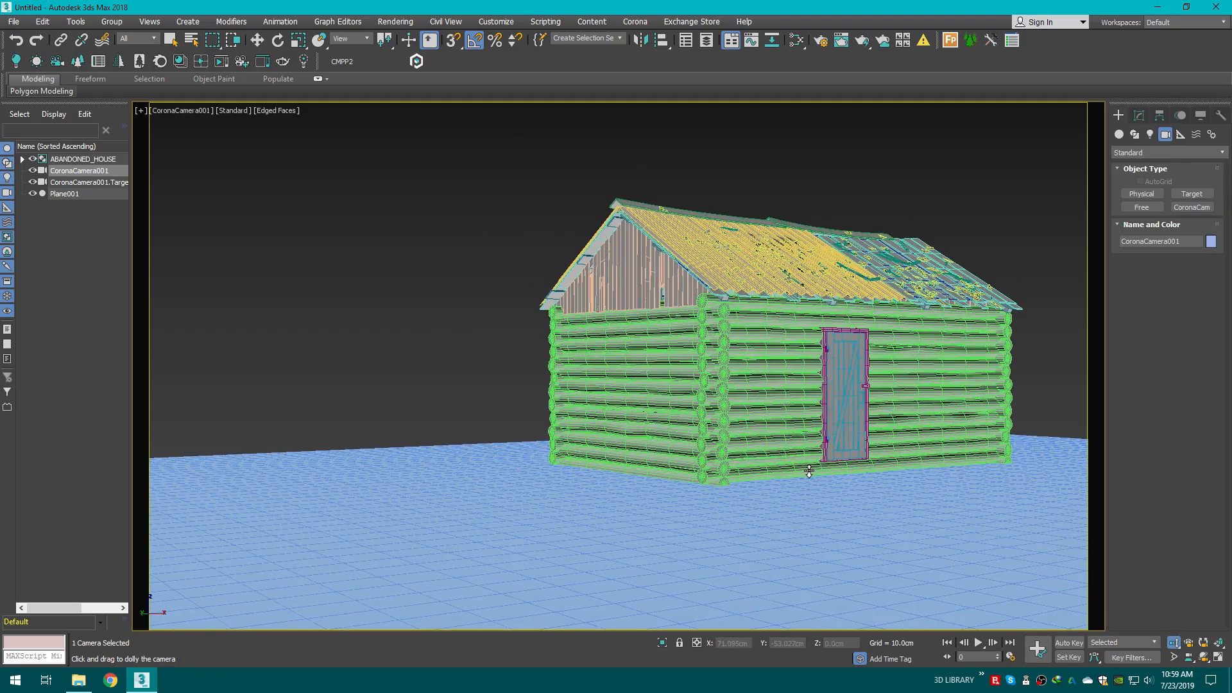
pyautogui.moveTo(810, 471); pyautogui.dragTo(810, 468)
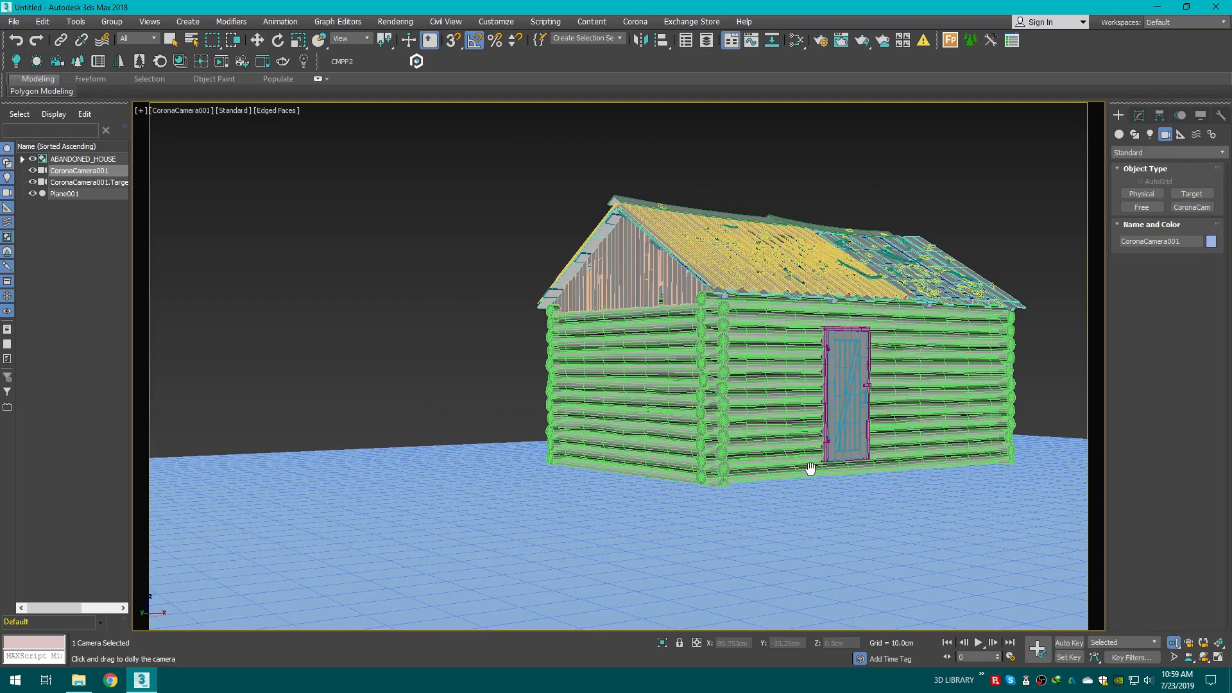
# Step: Select the ground plane and move it to centre it under the house
pyautogui.click(257, 40)
pyautogui.click(550, 466)
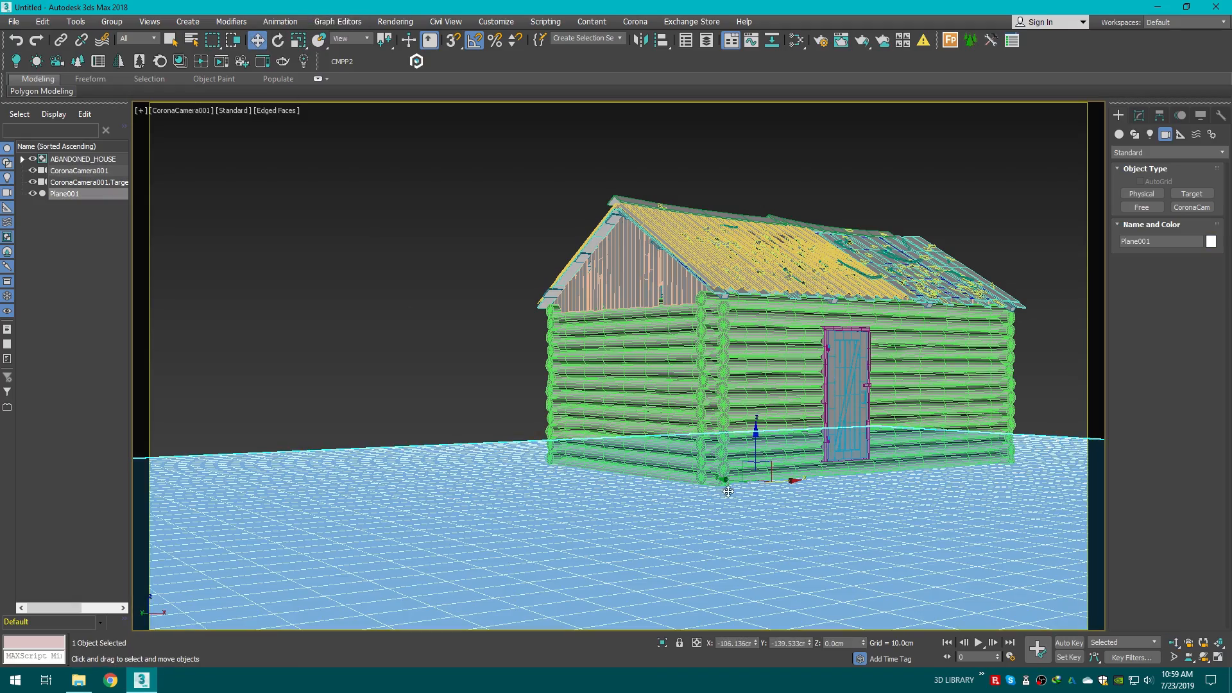
pyautogui.moveTo(728, 491); pyautogui.dragTo(665, 473)
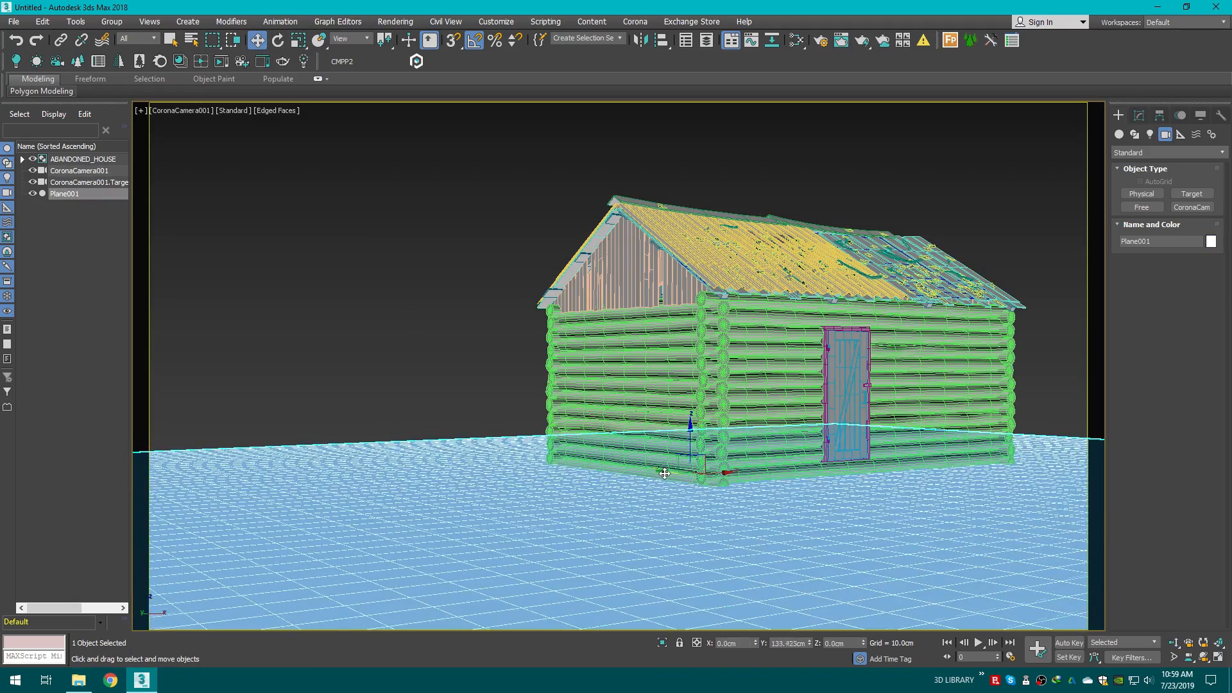
# Step: Scale the ground plane up uniformly so it extends well beyond the house
pyautogui.click(477, 351)
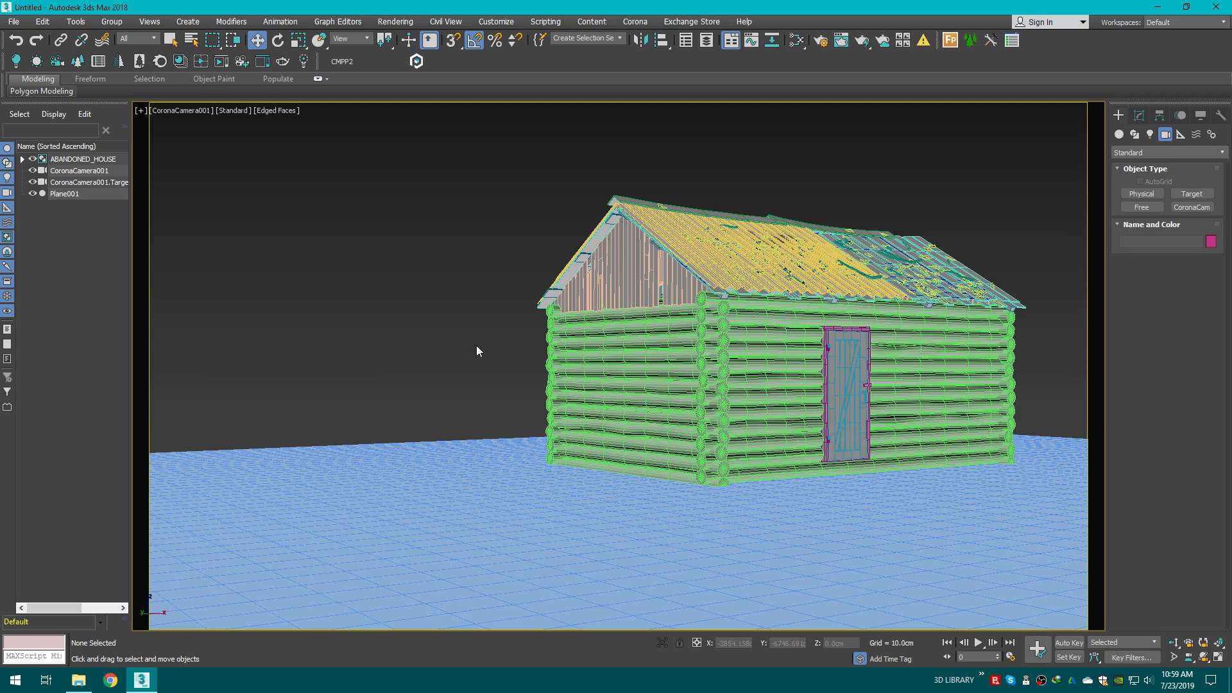
pyautogui.click(578, 509)
pyautogui.click(299, 40)
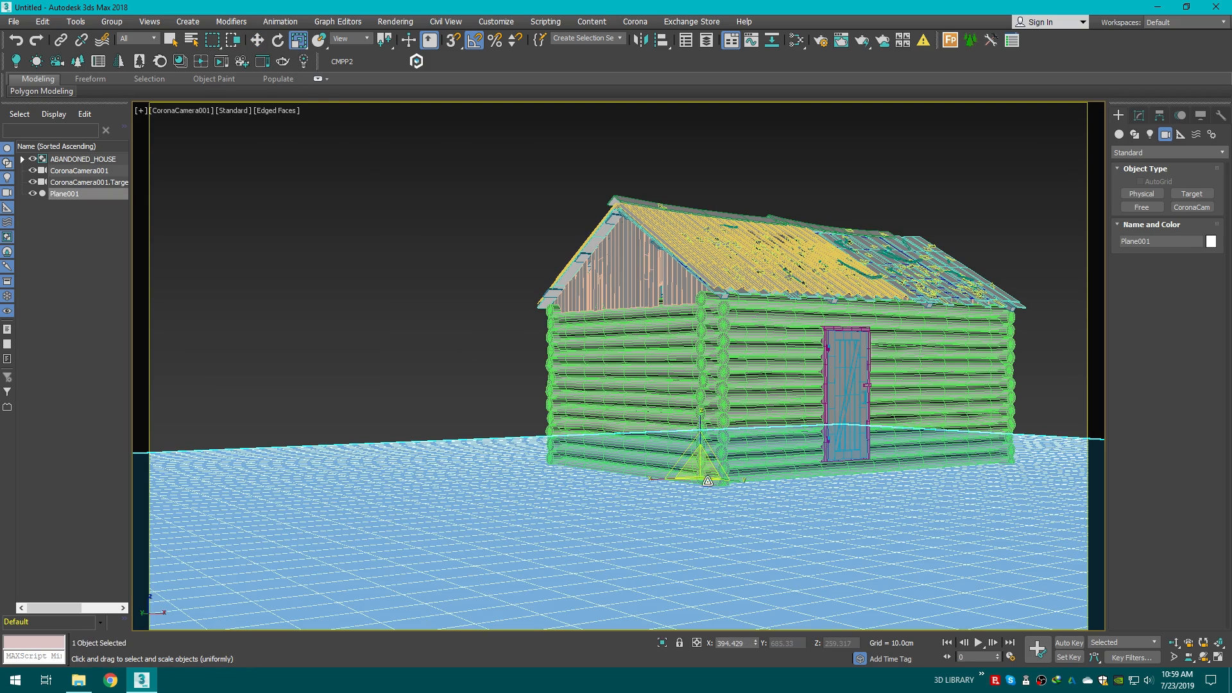
pyautogui.moveTo(735, 485); pyautogui.dragTo(533, 440)
pyautogui.press('w')
# Step: Switch the viewport to the Perspective view and turn off its safe frames
pyautogui.click(1018, 229)
pyautogui.press('p')
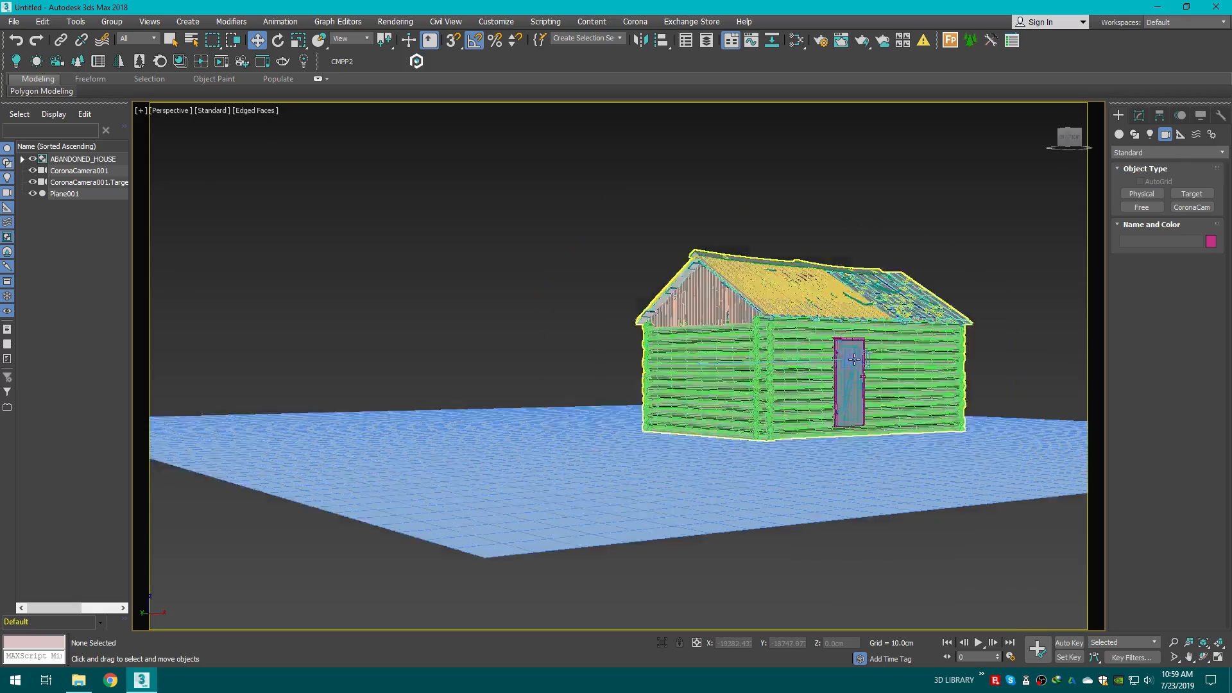
pyautogui.scroll(-3, 854, 359)
pyautogui.keyDown('alt'); pyautogui.moveTo(842, 382); pyautogui.dragTo(897, 517, button='middle'); pyautogui.keyUp('alt')
pyautogui.hotkey('shift', 'f')
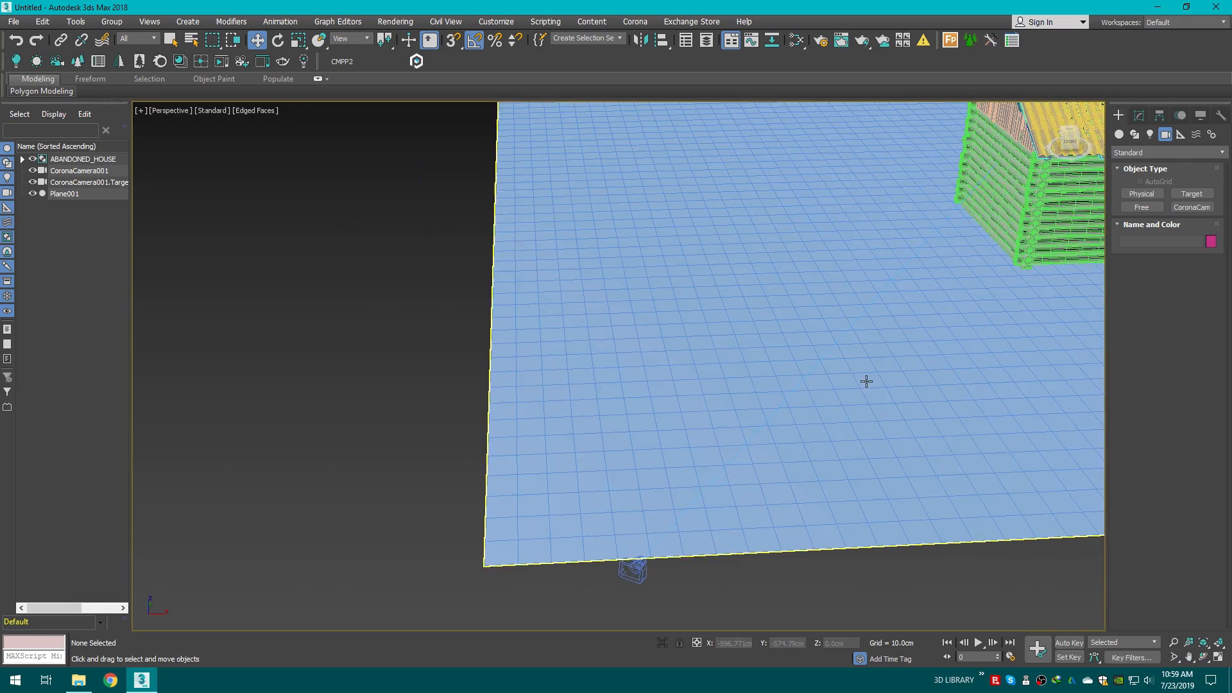
pyautogui.scroll(-3, 874, 346)
pyautogui.moveTo(875, 346); pyautogui.dragTo(693, 412, button='middle')
pyautogui.click(167, 113)
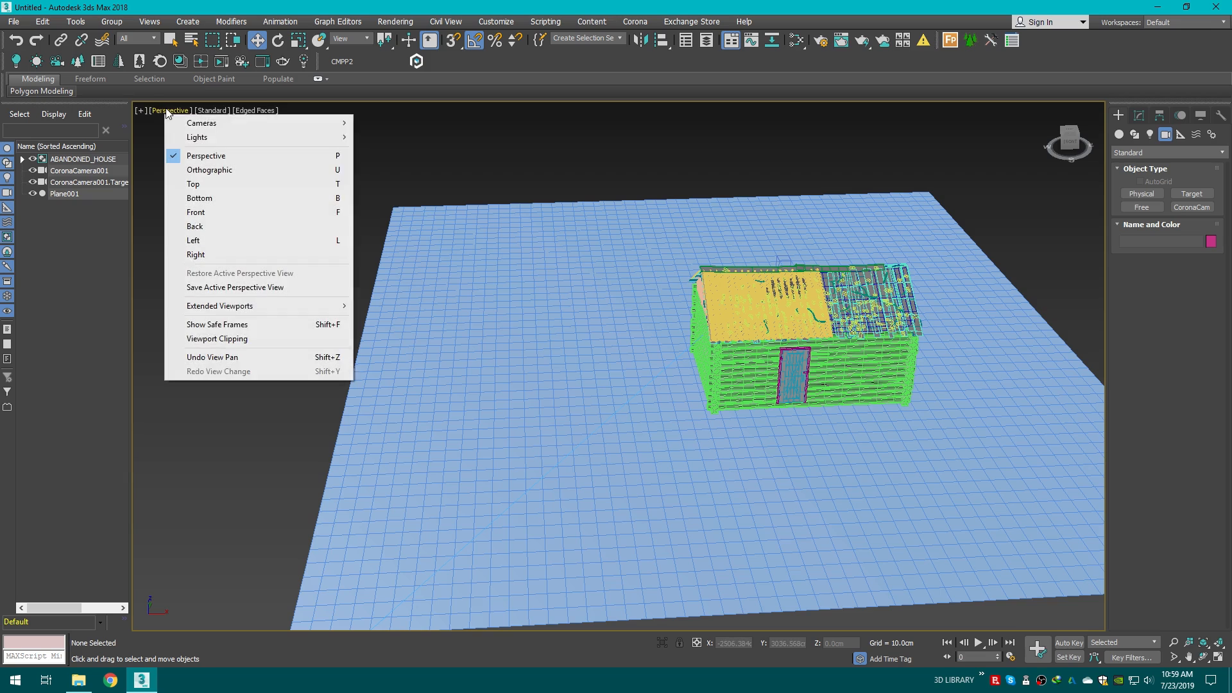
pyautogui.click(237, 324)
pyautogui.click(175, 113)
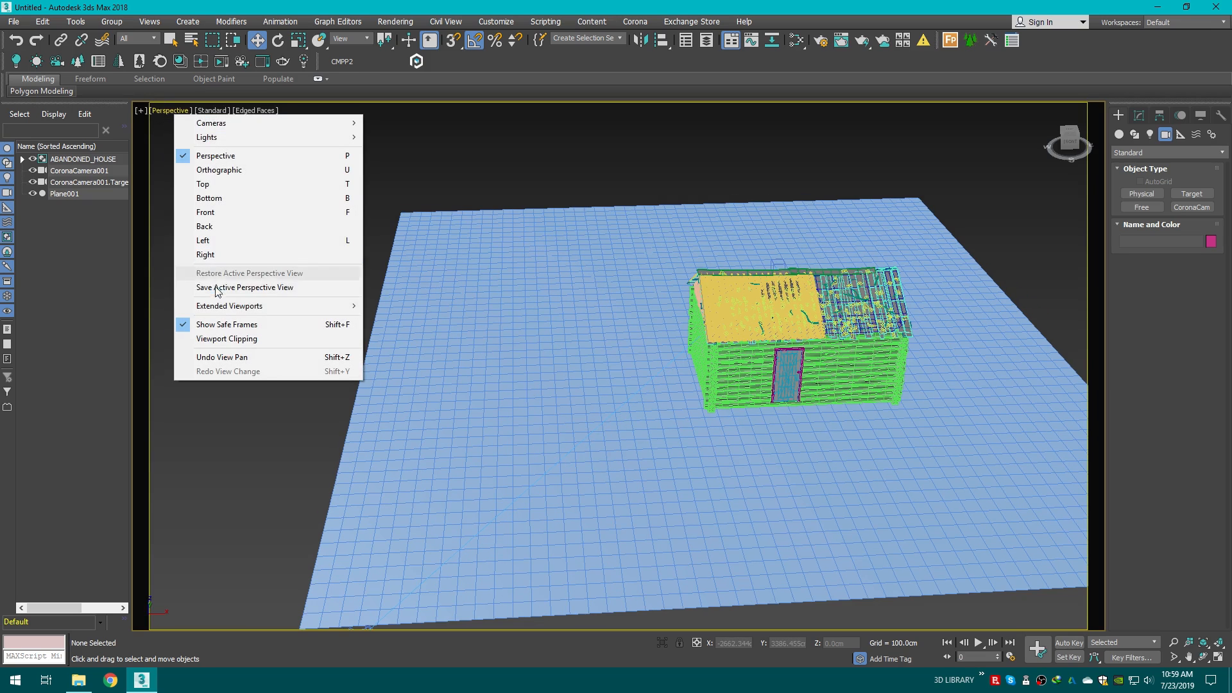
pyautogui.click(233, 327)
# Step: Add an FFD 4x4x4 modifier to the ground plane
pyautogui.moveTo(1080, 142); pyautogui.dragTo(1064, 136)
pyautogui.moveTo(975, 443); pyautogui.dragTo(667, 362, button='middle')
pyautogui.click(795, 377)
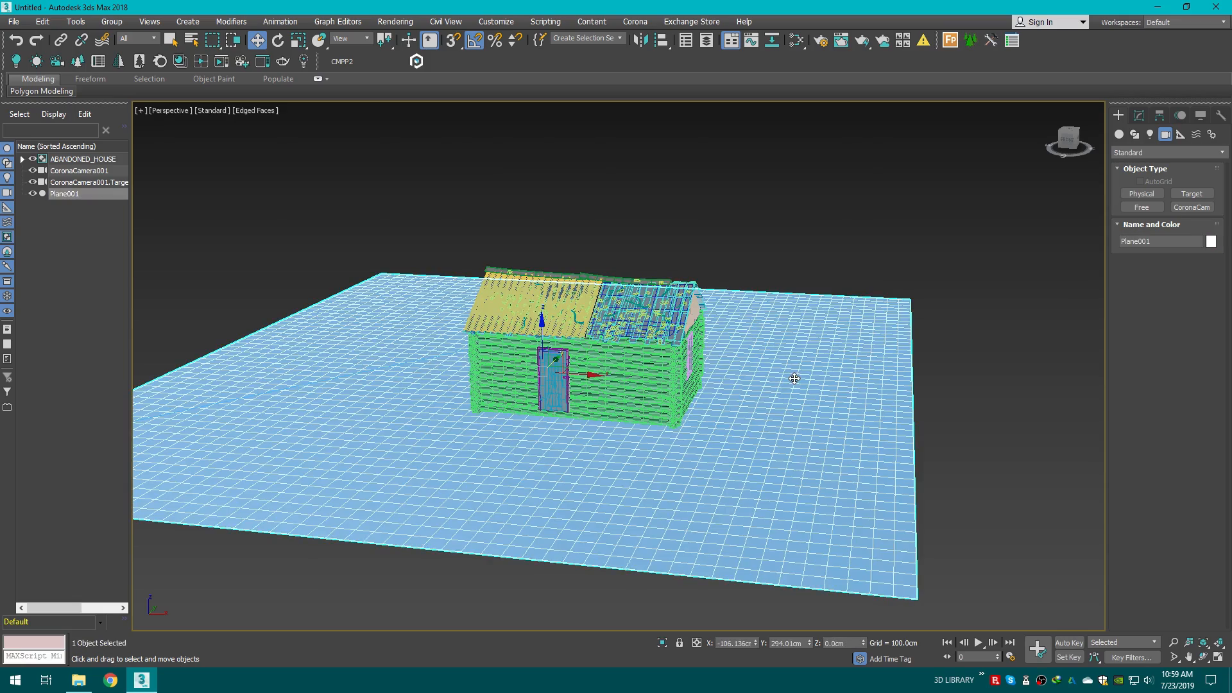
pyautogui.moveTo(795, 376); pyautogui.dragTo(868, 388, button='middle')
pyautogui.moveTo(1066, 140); pyautogui.dragTo(1073, 138)
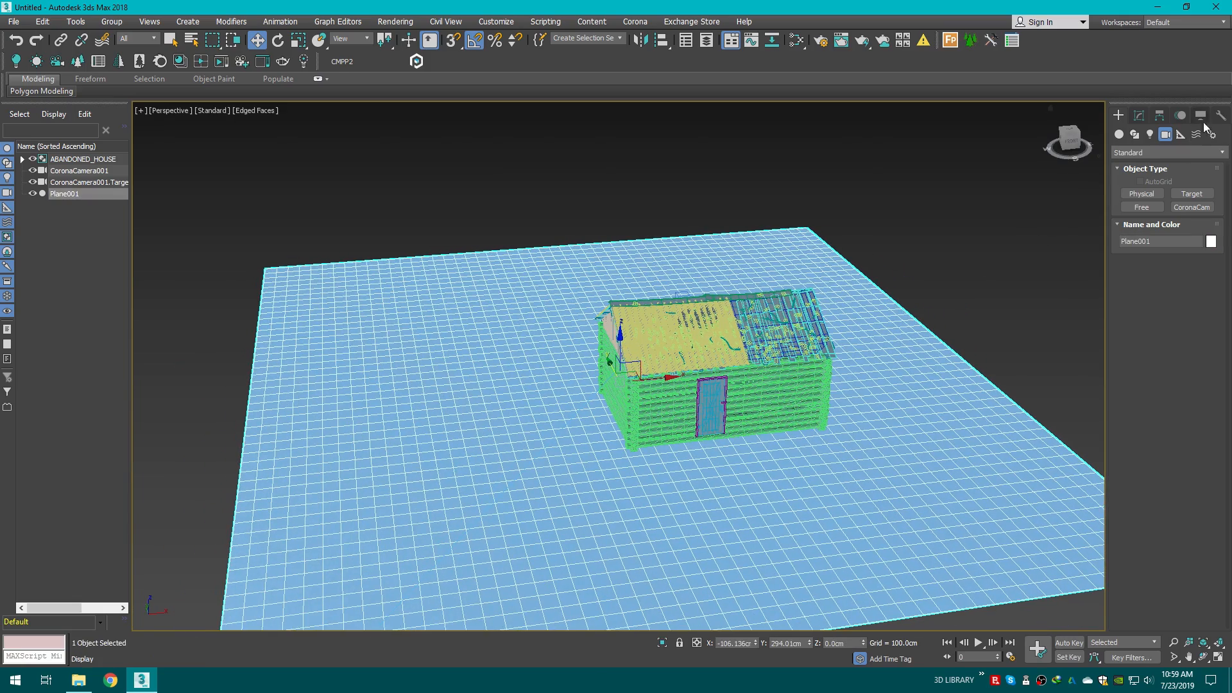
pyautogui.click(1145, 114)
pyautogui.click(1140, 154)
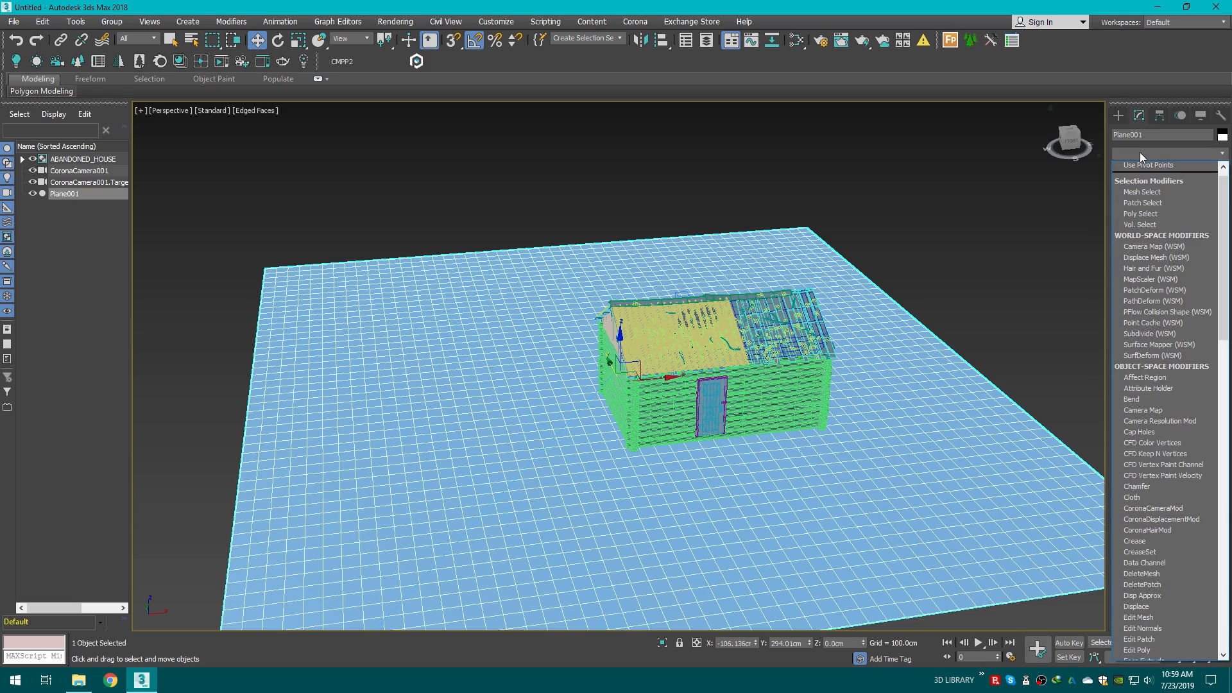
pyautogui.press('f')
pyautogui.click(1158, 190)
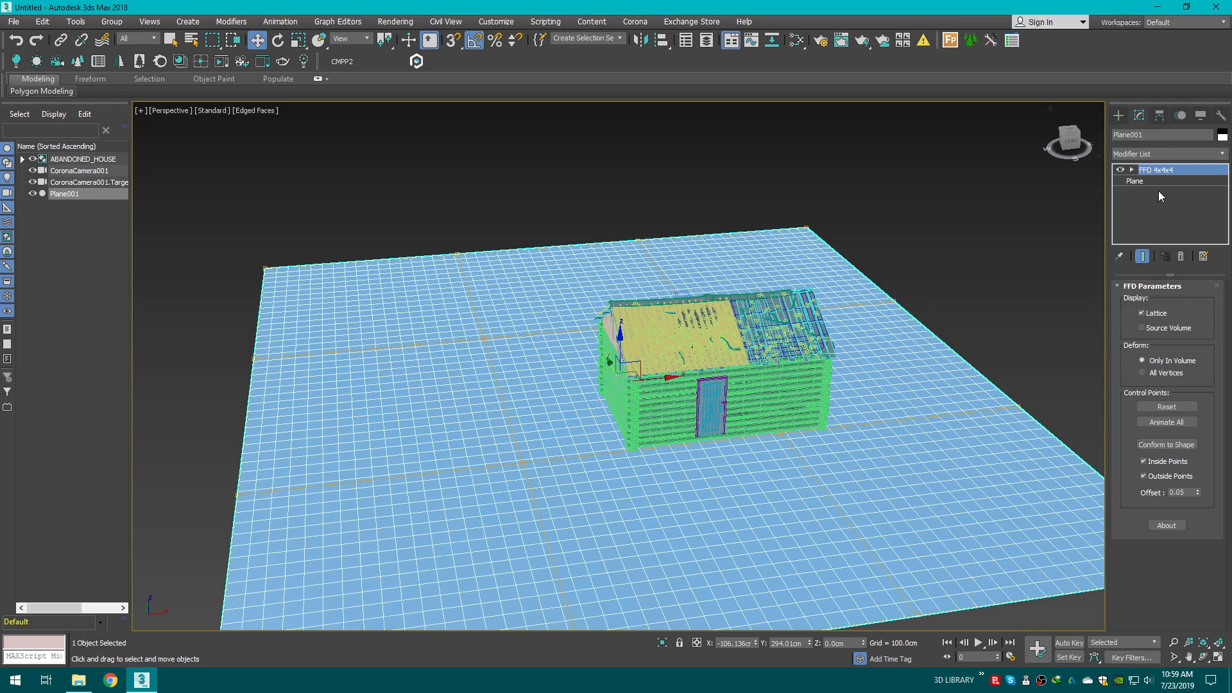
# Step: Switch the FFD modifier to control-point level and select a control point at the plane's far side
pyautogui.moveTo(1026, 242); pyautogui.dragTo(939, 246, button='middle')
pyautogui.moveTo(1075, 158); pyautogui.dragTo(1067, 159)
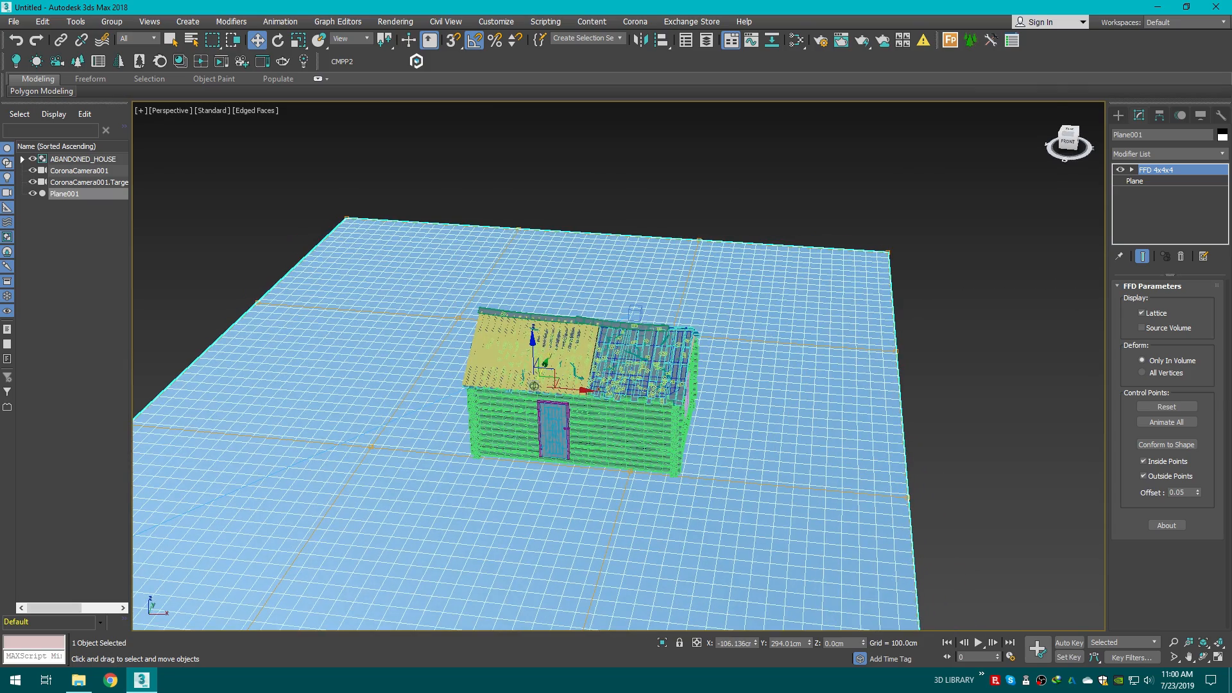
pyautogui.keyDown('alt'); pyautogui.moveTo(918, 237); pyautogui.dragTo(835, 300, button='middle'); pyautogui.keyUp('alt')
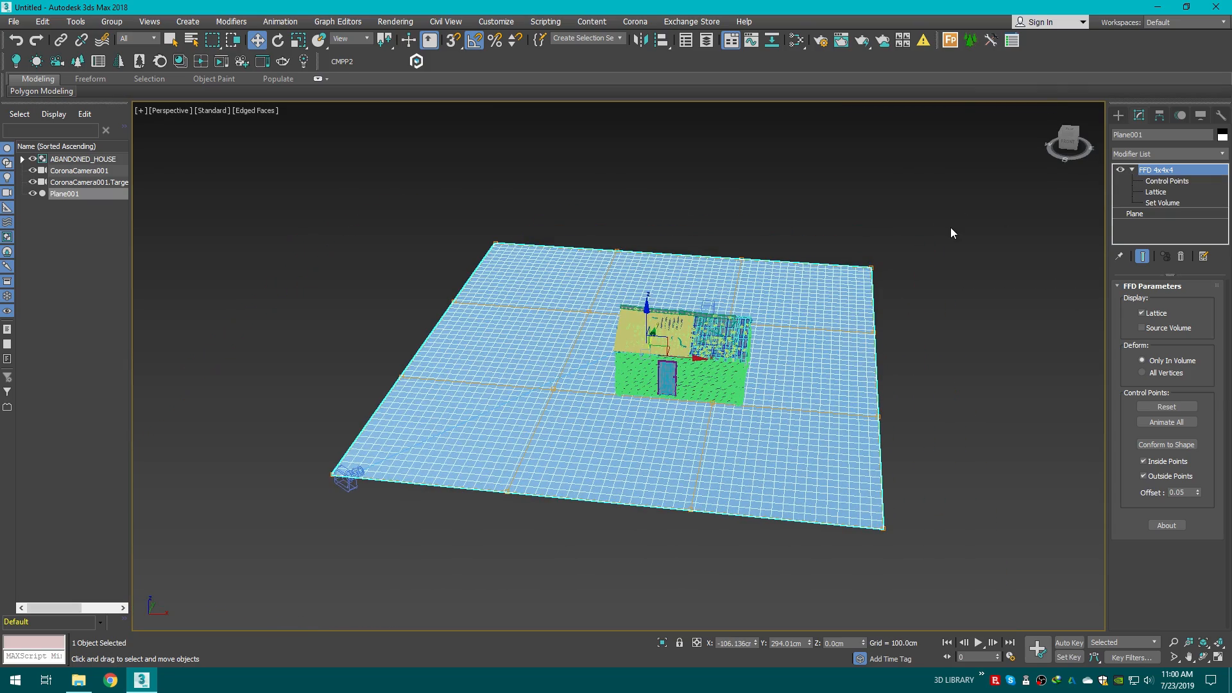
pyautogui.moveTo(951, 229); pyautogui.dragTo(956, 241, button='middle')
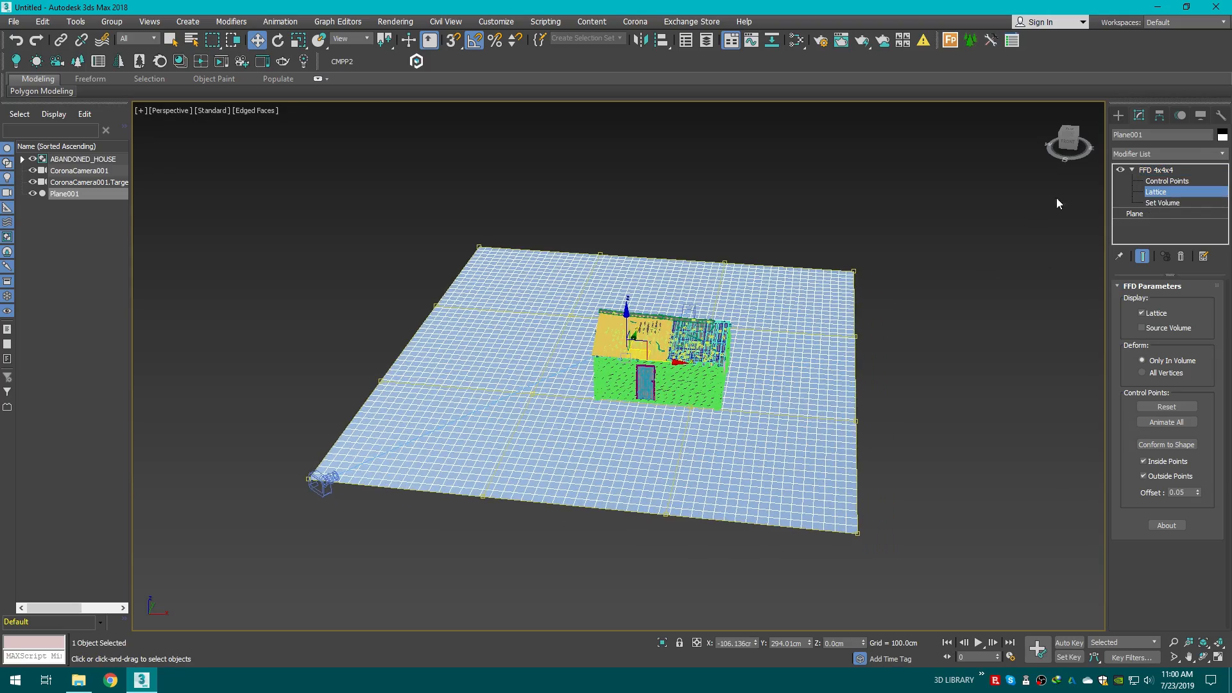
pyautogui.click(1080, 143)
pyautogui.moveTo(649, 344); pyautogui.dragTo(743, 347, button='middle')
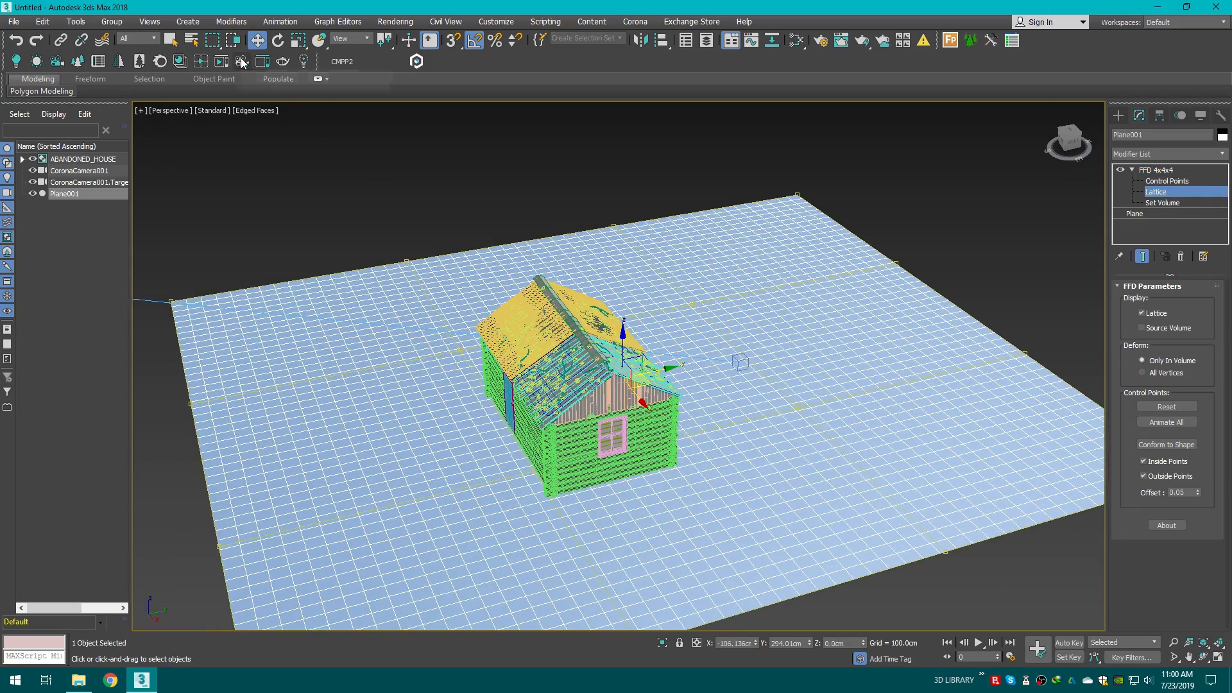
pyautogui.moveTo(958, 214); pyautogui.dragTo(977, 269, button='middle')
pyautogui.press('1')
pyautogui.moveTo(1067, 133); pyautogui.dragTo(1114, 147)
pyautogui.moveTo(613, 331); pyautogui.dragTo(685, 336, button='middle')
pyautogui.moveTo(593, 361); pyautogui.dragTo(701, 418)
pyautogui.scroll(2, 635, 383)
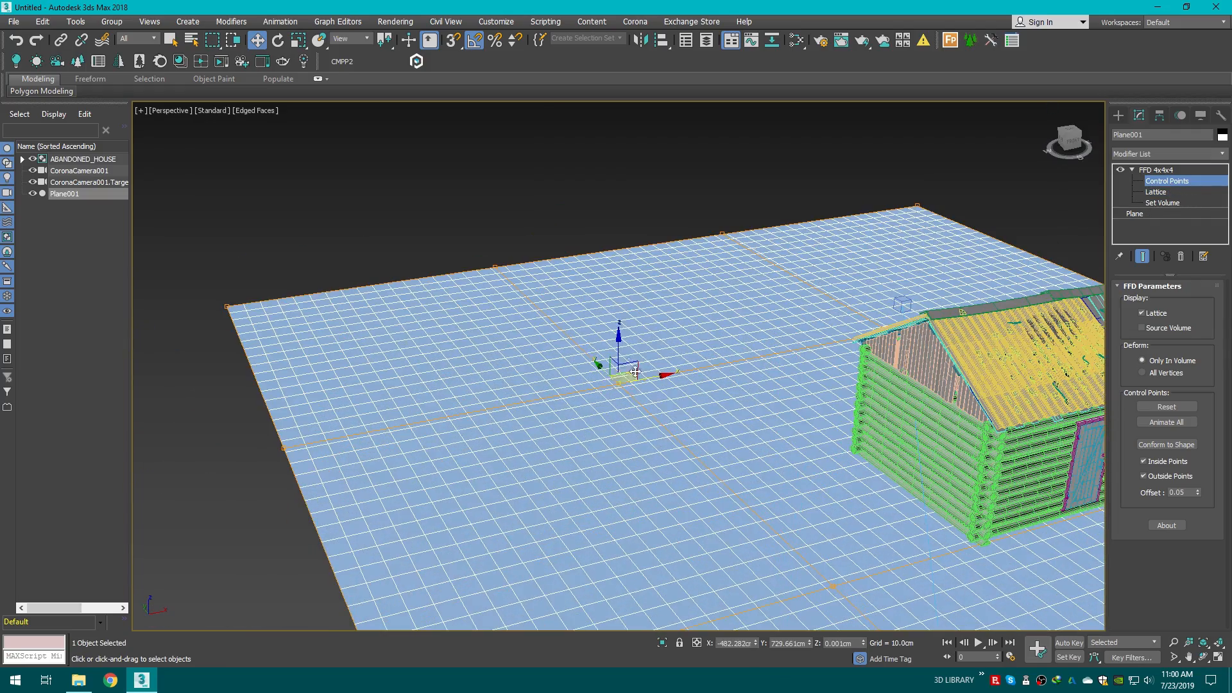
# Step: Raise the selected control point to about 656 cm to form a hill behind the house
pyautogui.moveTo(617, 350); pyautogui.dragTo(615, 287)
pyautogui.moveTo(722, 356); pyautogui.dragTo(628, 245, button='middle')
pyautogui.scroll(-3, 627, 244)
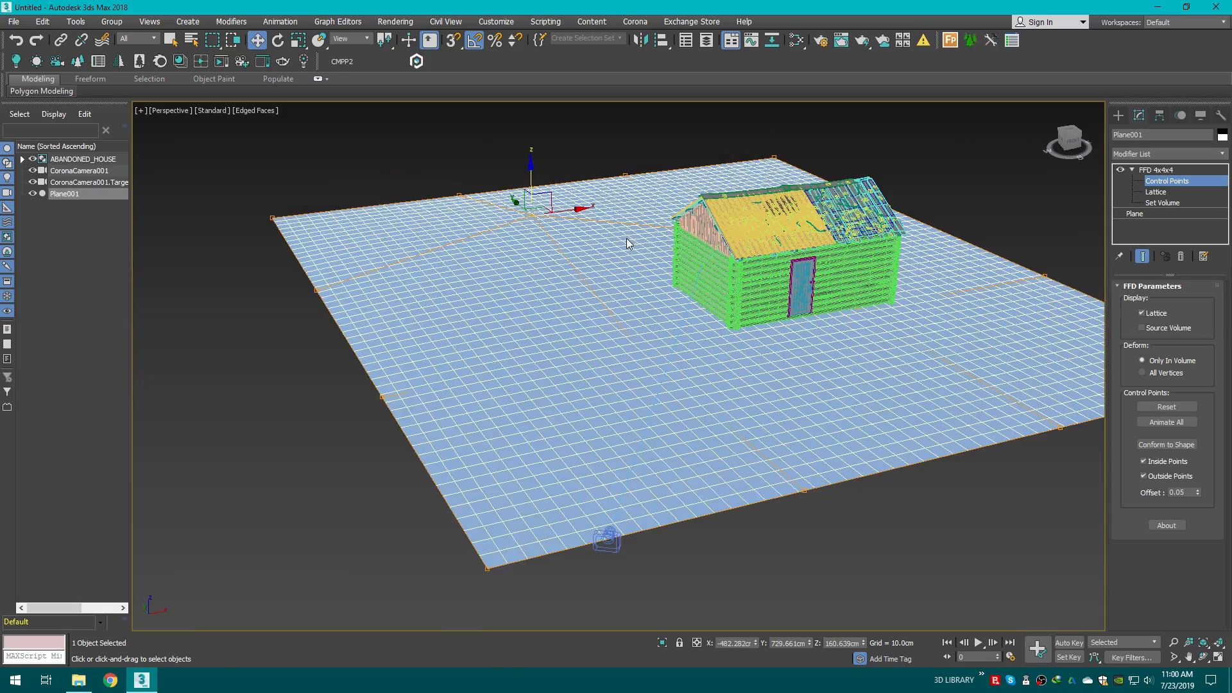
pyautogui.press('c')
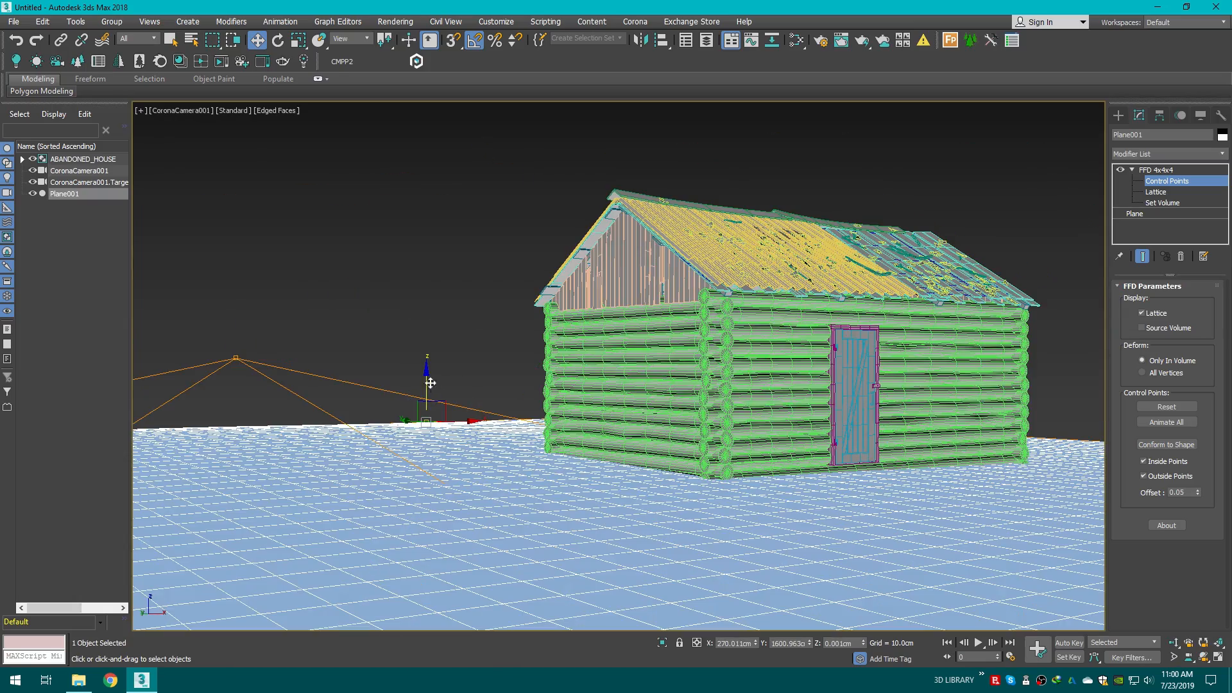
pyautogui.moveTo(430, 383); pyautogui.dragTo(426, 129)
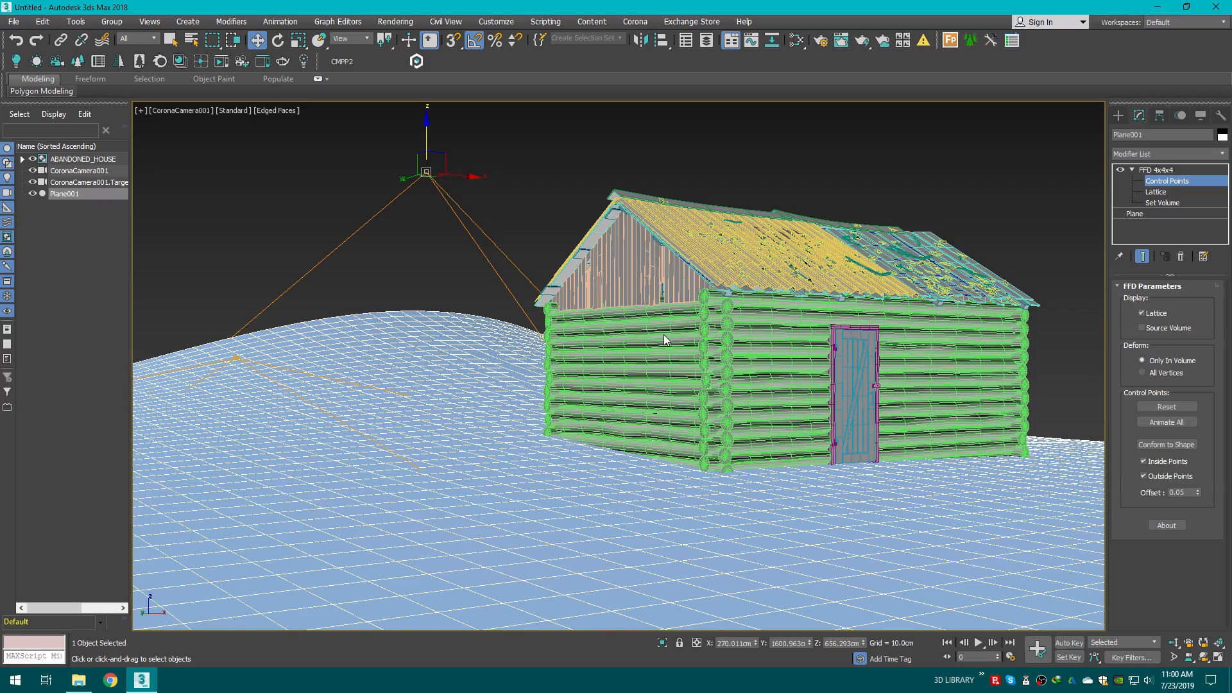
# Step: Select the control point beneath the house and raise it to about 274 cm
pyautogui.press('F3')
pyautogui.click(715, 423)
pyautogui.press('F3')
pyautogui.moveTo(715, 385); pyautogui.dragTo(704, 276)
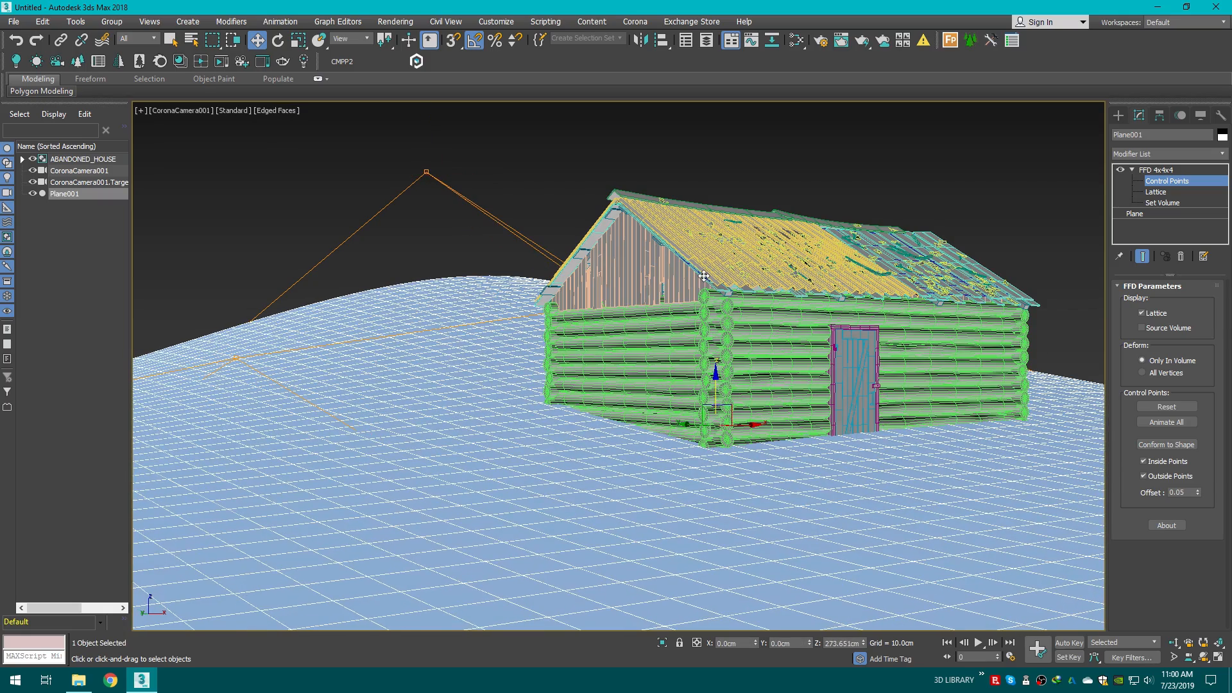
pyautogui.press('F3')
pyautogui.press('F3')
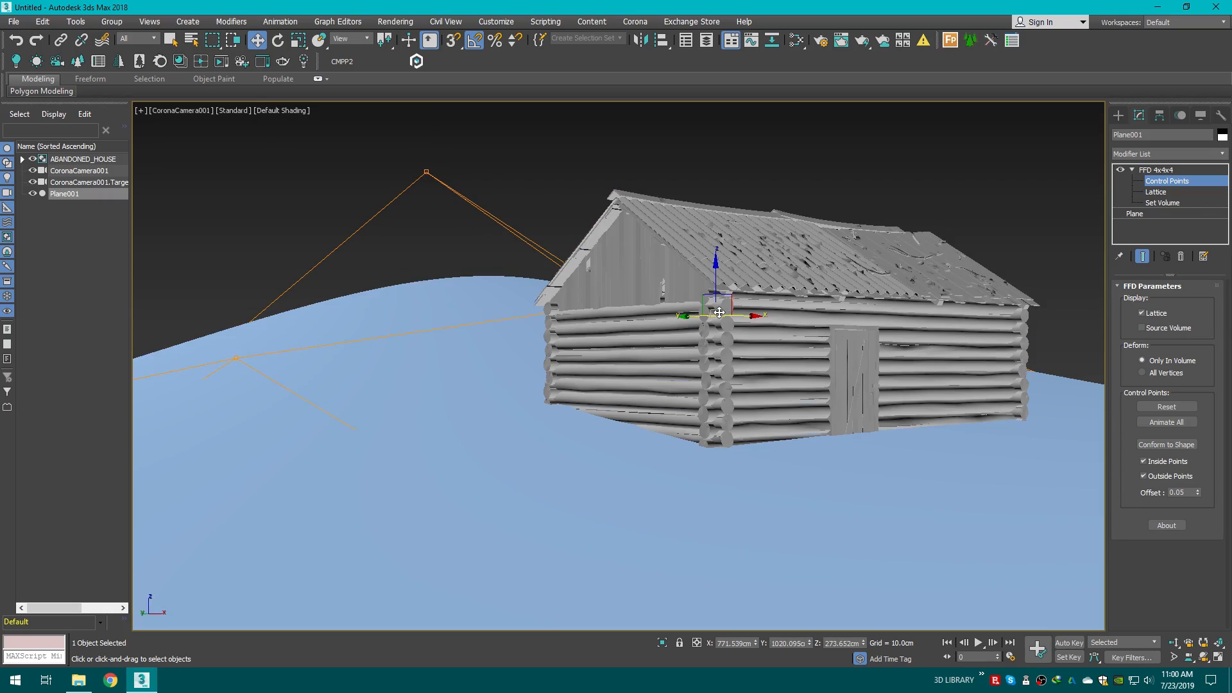
# Step: Reshape the terrain by moving further FFD control points in the Perspective view
pyautogui.press('p')
pyautogui.moveTo(1058, 151); pyautogui.dragTo(980, 276)
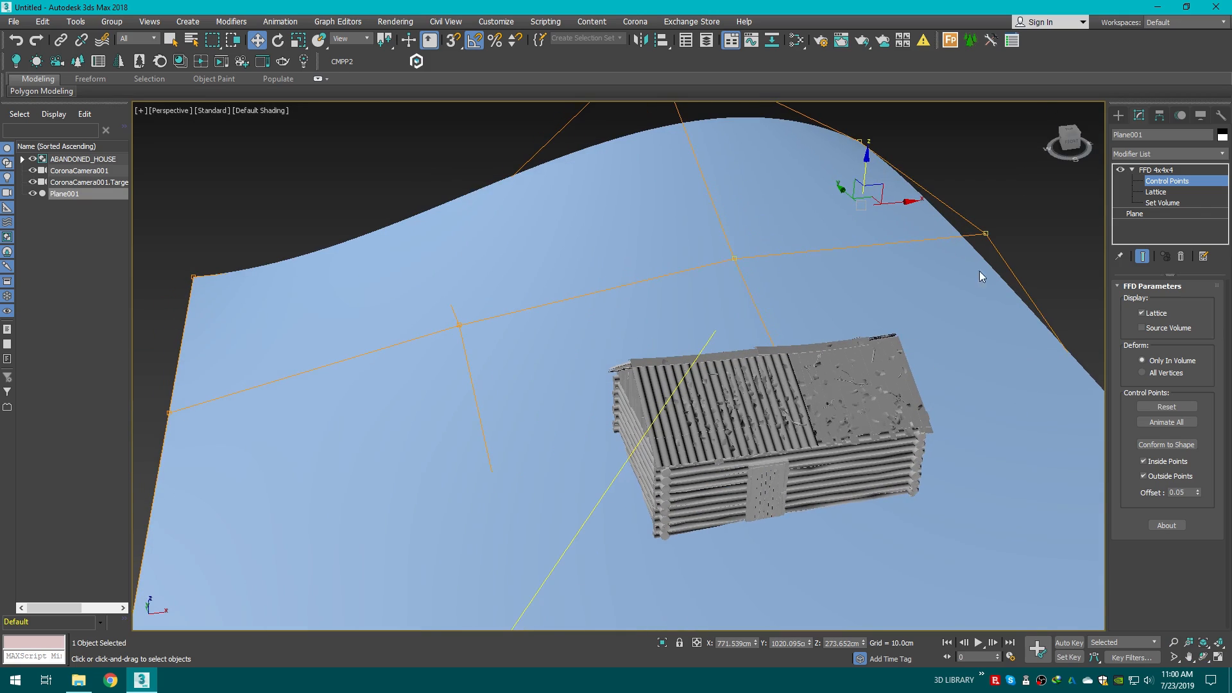
pyautogui.moveTo(625, 466); pyautogui.dragTo(602, 361, button='middle')
pyautogui.moveTo(1074, 144); pyautogui.dragTo(1052, 194)
pyautogui.scroll(-4, 925, 298)
pyautogui.moveTo(924, 298); pyautogui.dragTo(790, 329, button='middle')
pyautogui.moveTo(745, 295); pyautogui.dragTo(742, 332)
pyautogui.moveTo(1072, 147); pyautogui.dragTo(1148, 154)
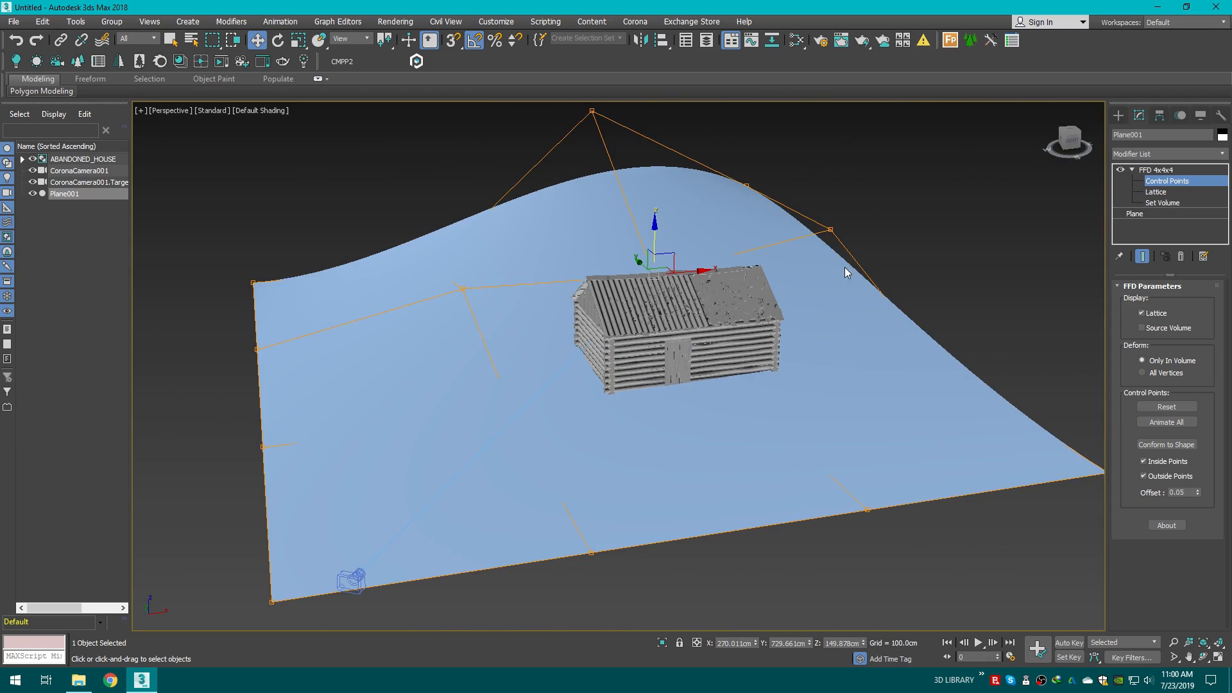
pyautogui.moveTo(845, 269); pyautogui.dragTo(996, 294, button='middle')
pyautogui.moveTo(531, 339); pyautogui.dragTo(419, 178)
pyautogui.moveTo(722, 280); pyautogui.dragTo(693, 303, button='middle')
pyautogui.moveTo(692, 303); pyautogui.dragTo(636, 346)
# Step: Set the viewport shading to Clay with edged faces
pyautogui.click(270, 112)
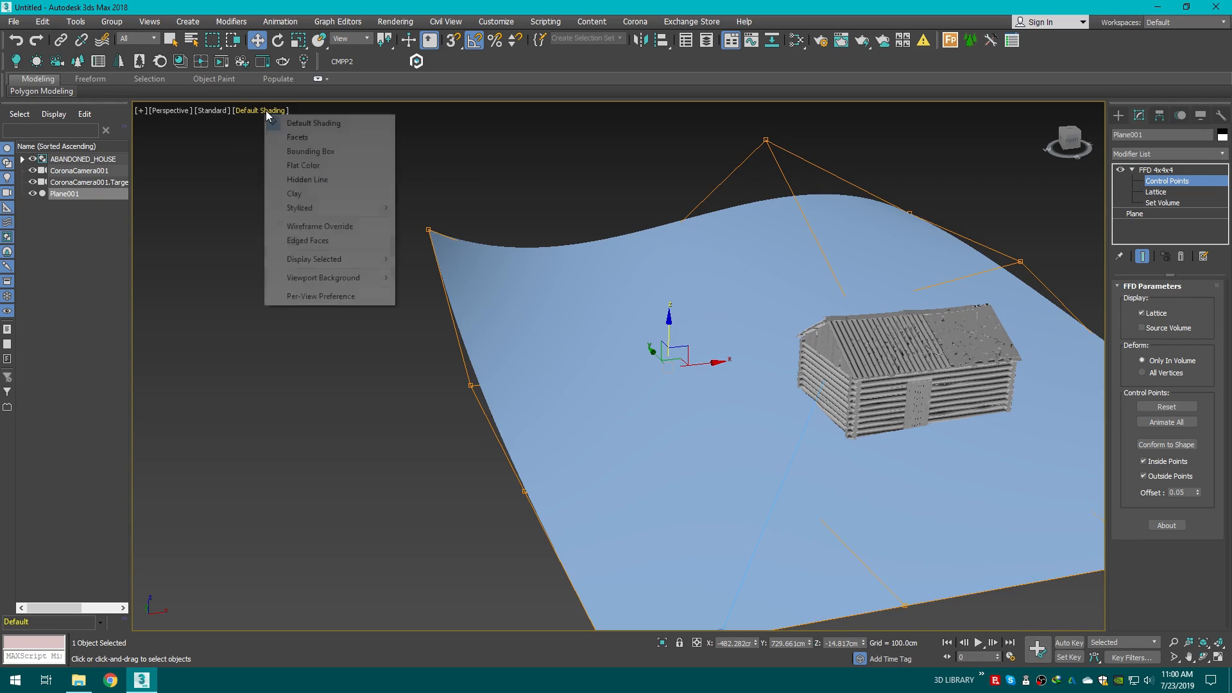
pyautogui.click(296, 193)
pyautogui.moveTo(1075, 142)
pyautogui.mouseDown()
pyautogui.moveTo(1027, 144)
pyautogui.moveTo(1057, 145)
pyautogui.mouseUp()
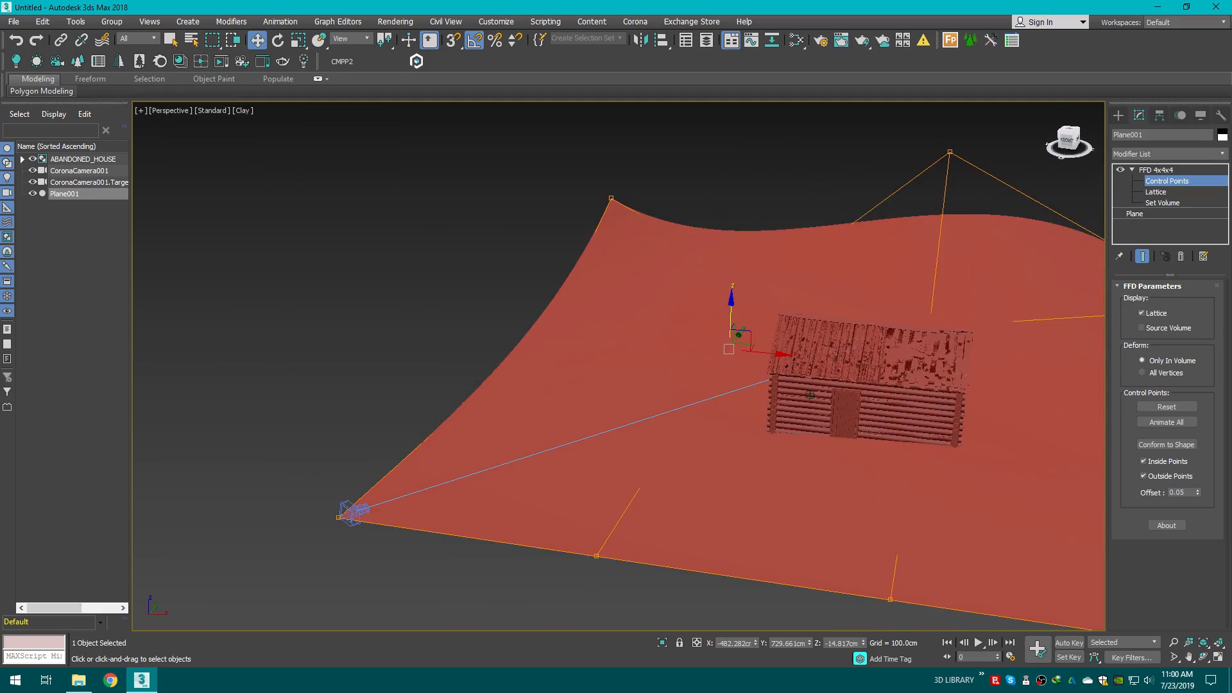
pyautogui.press('F4')
# Step: Lower the control point in front of the house by about 247 cm to dip the terrain there
pyautogui.moveTo(757, 266); pyautogui.dragTo(655, 261, button='middle')
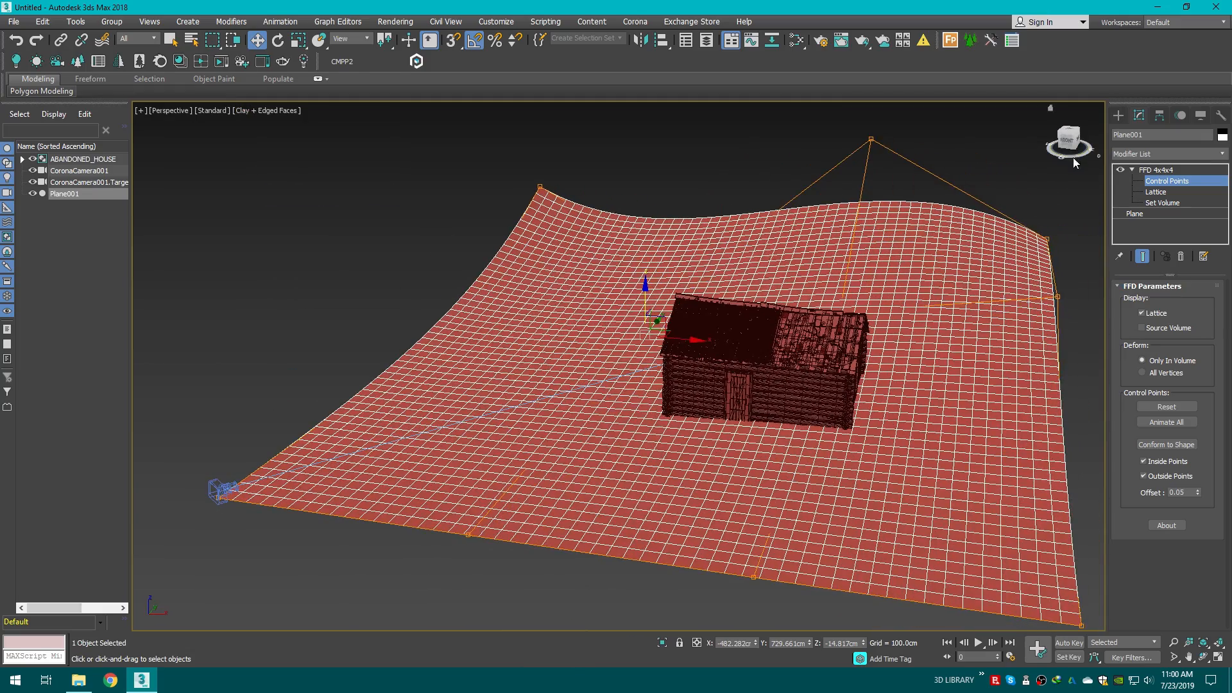
pyautogui.moveTo(1072, 154); pyautogui.dragTo(1023, 147)
pyautogui.moveTo(705, 456); pyautogui.dragTo(700, 400, button='middle')
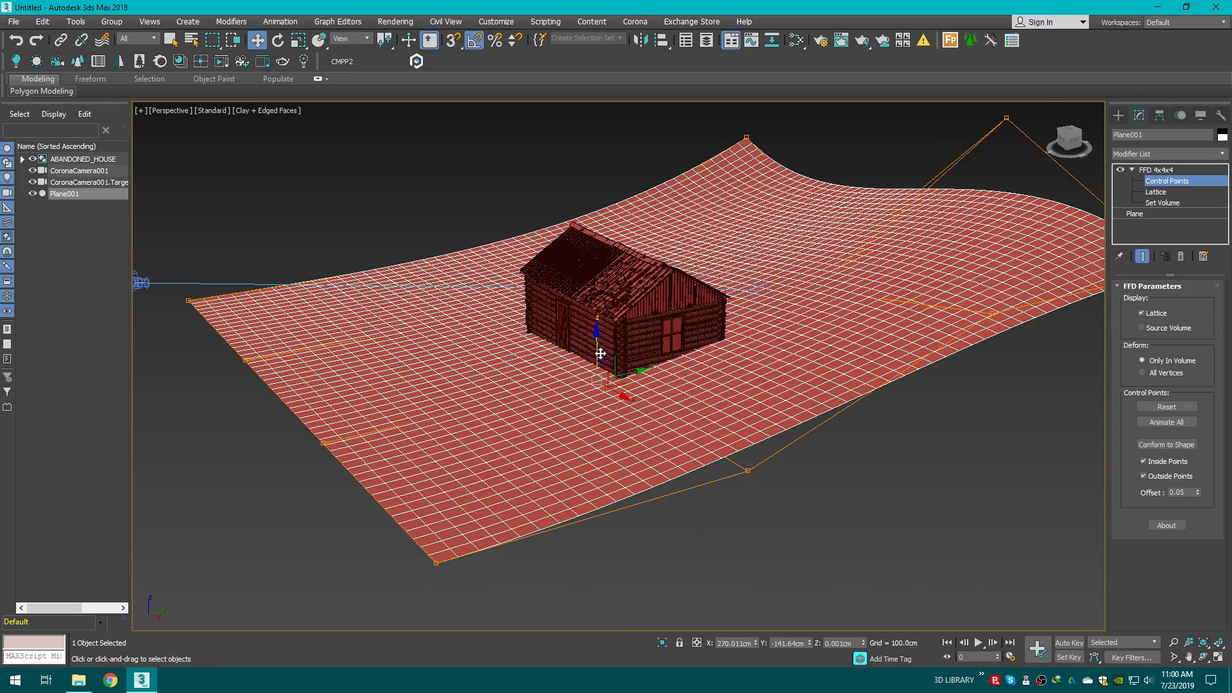
pyautogui.moveTo(601, 354); pyautogui.dragTo(528, 445)
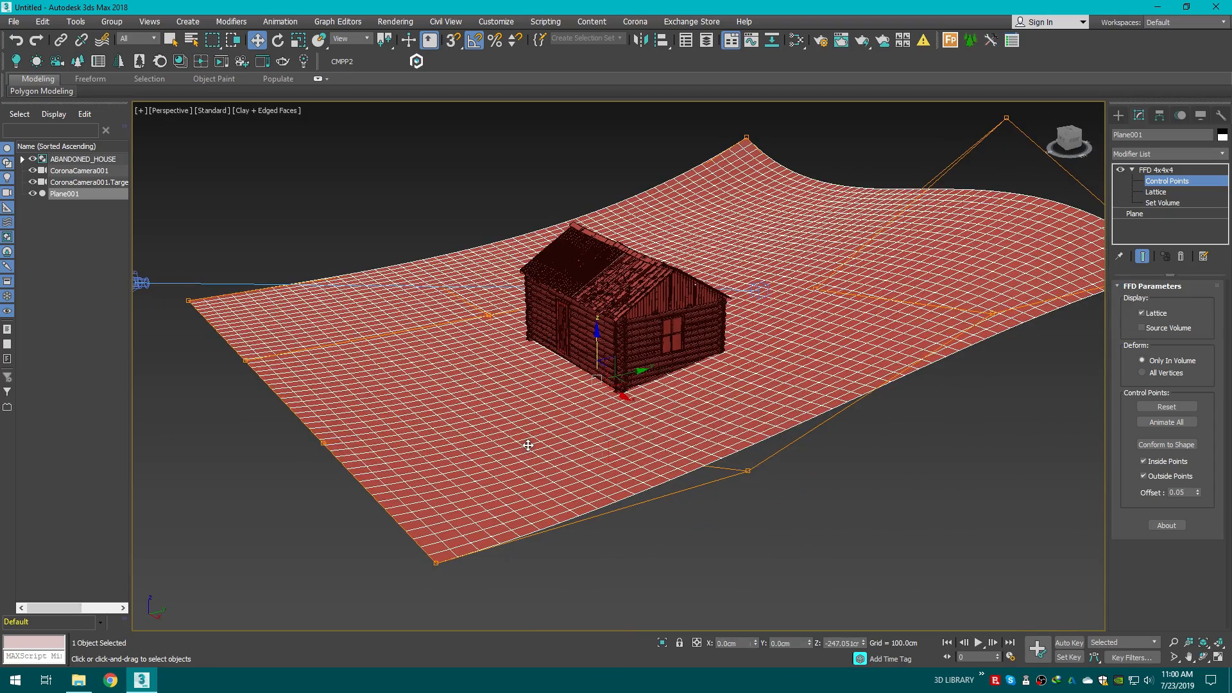
pyautogui.moveTo(707, 464); pyautogui.dragTo(778, 508)
pyautogui.moveTo(750, 451); pyautogui.dragTo(746, 368)
pyautogui.click(961, 368)
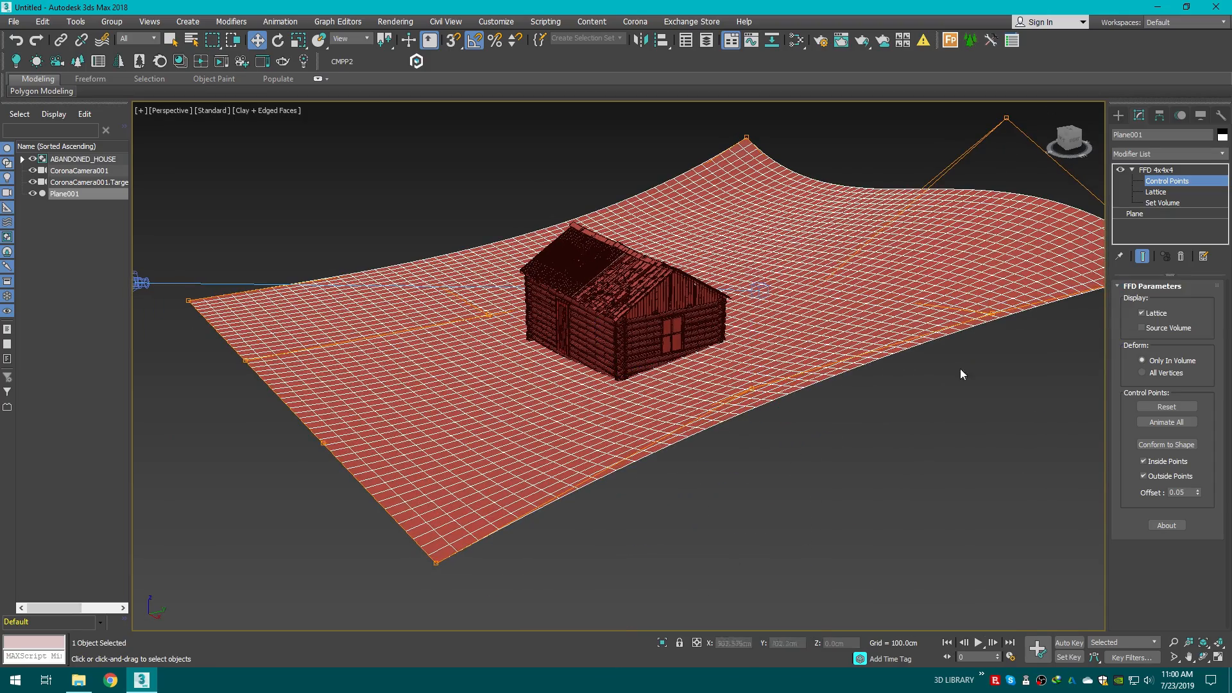
# Step: Adjust more control points around the plane's edges to refine the terrain's undulation
pyautogui.moveTo(1075, 137); pyautogui.dragTo(1098, 144)
pyautogui.moveTo(767, 210); pyautogui.dragTo(663, 305, button='middle')
pyautogui.moveTo(645, 304); pyautogui.dragTo(655, 359)
pyautogui.click(986, 249)
pyautogui.moveTo(835, 271); pyautogui.dragTo(802, 262)
pyautogui.moveTo(842, 204); pyautogui.dragTo(817, 198)
pyautogui.click(886, 186)
# Step: In the camera view, lower the hill's control point slightly to about 618 cm
pyautogui.press('c')
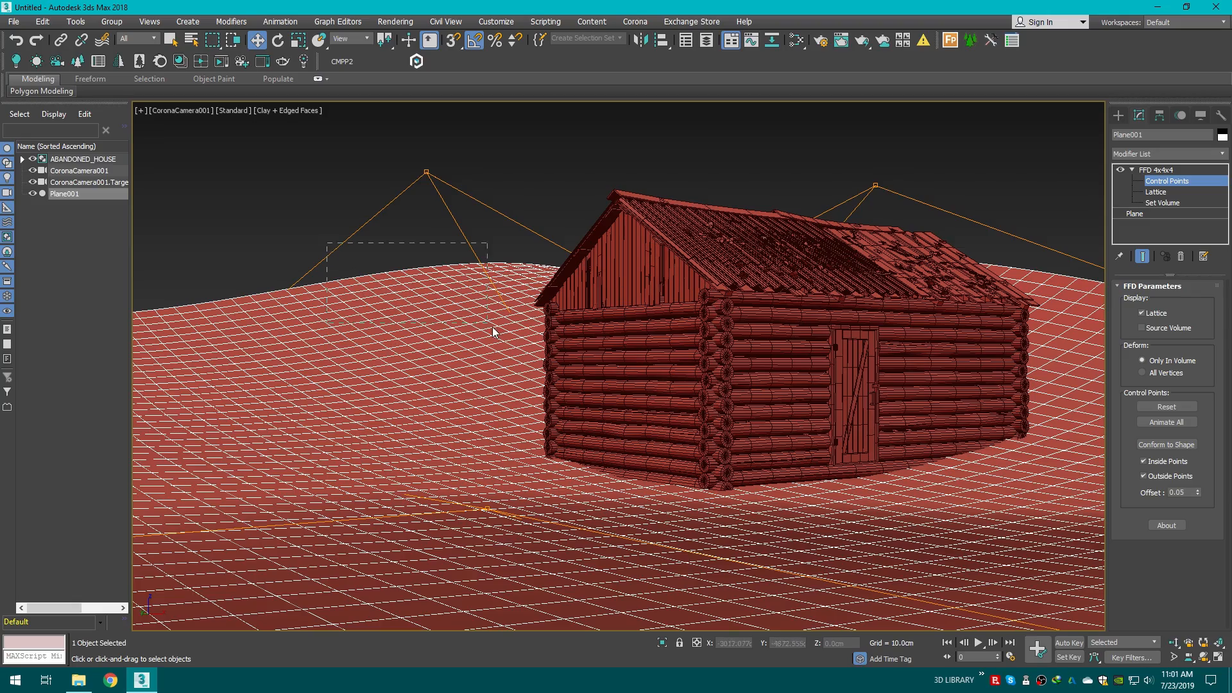
pyautogui.moveTo(493, 239); pyautogui.dragTo(494, 239)
pyautogui.moveTo(424, 137)
pyautogui.mouseDown()
pyautogui.moveTo(415, 181)
pyautogui.moveTo(413, 154)
pyautogui.mouseUp()
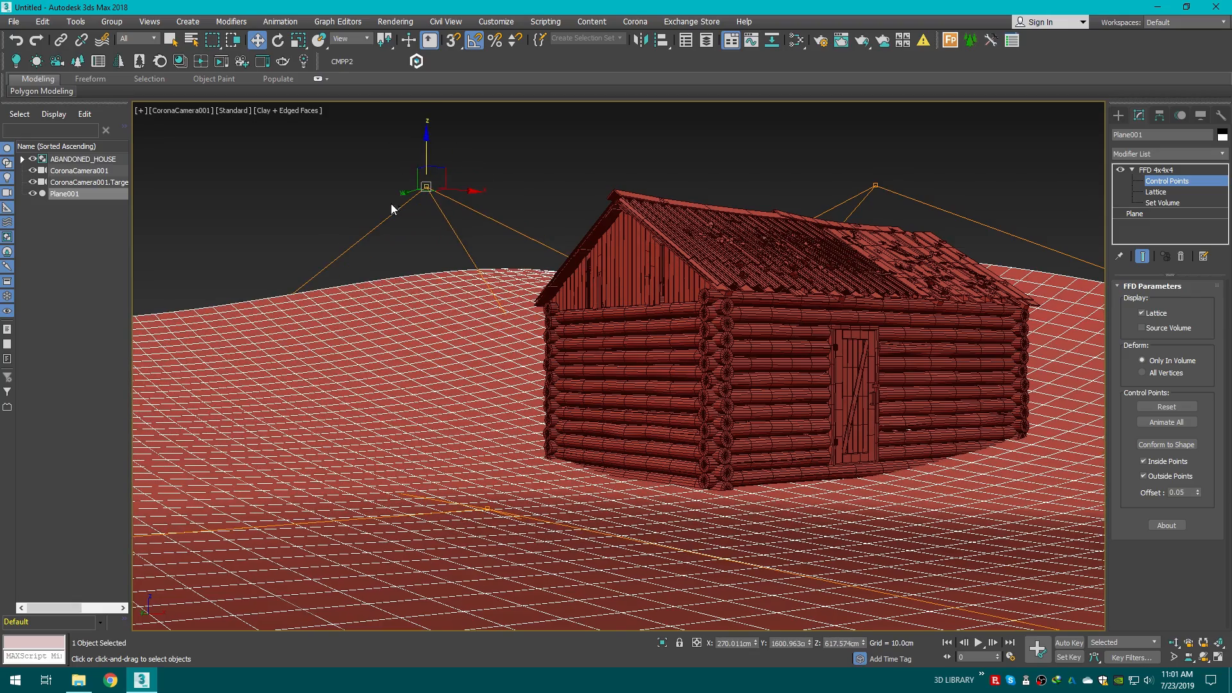
# Step: Lower the hill's control point further to about 536 cm in the Perspective view
pyautogui.press('p')
pyautogui.scroll(-4, 452, 334)
pyautogui.moveTo(484, 349); pyautogui.dragTo(541, 409, button='middle')
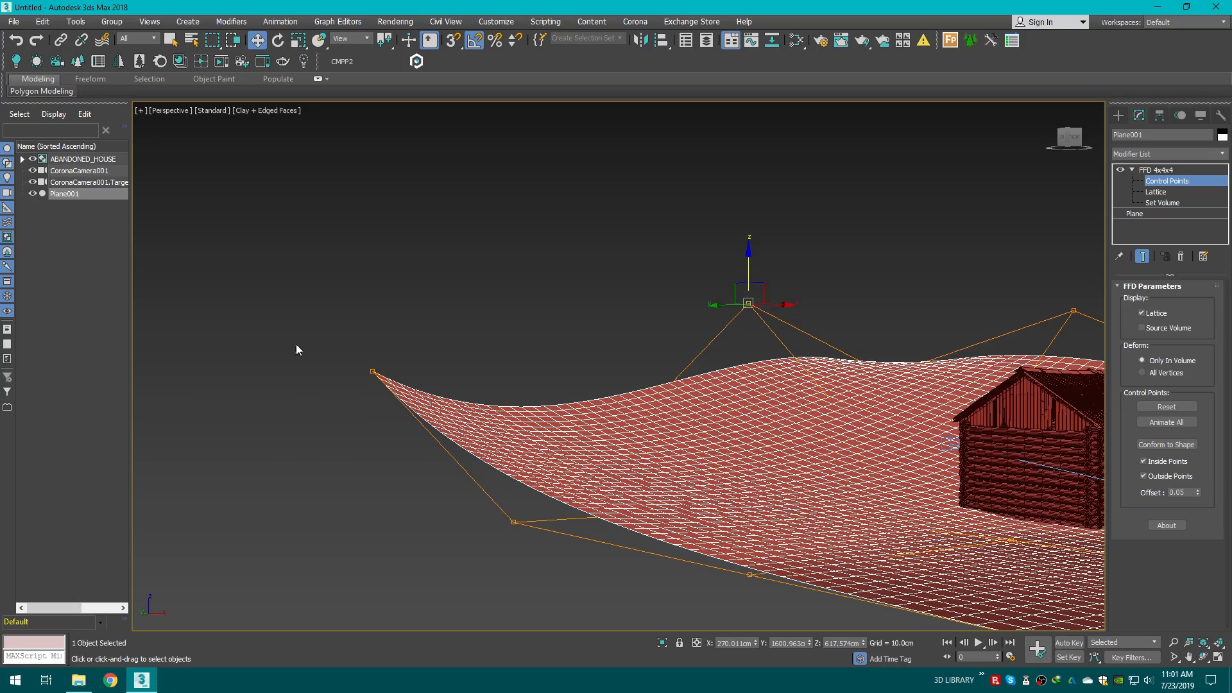
pyautogui.moveTo(297, 347); pyautogui.dragTo(669, 314)
pyautogui.click(1085, 141)
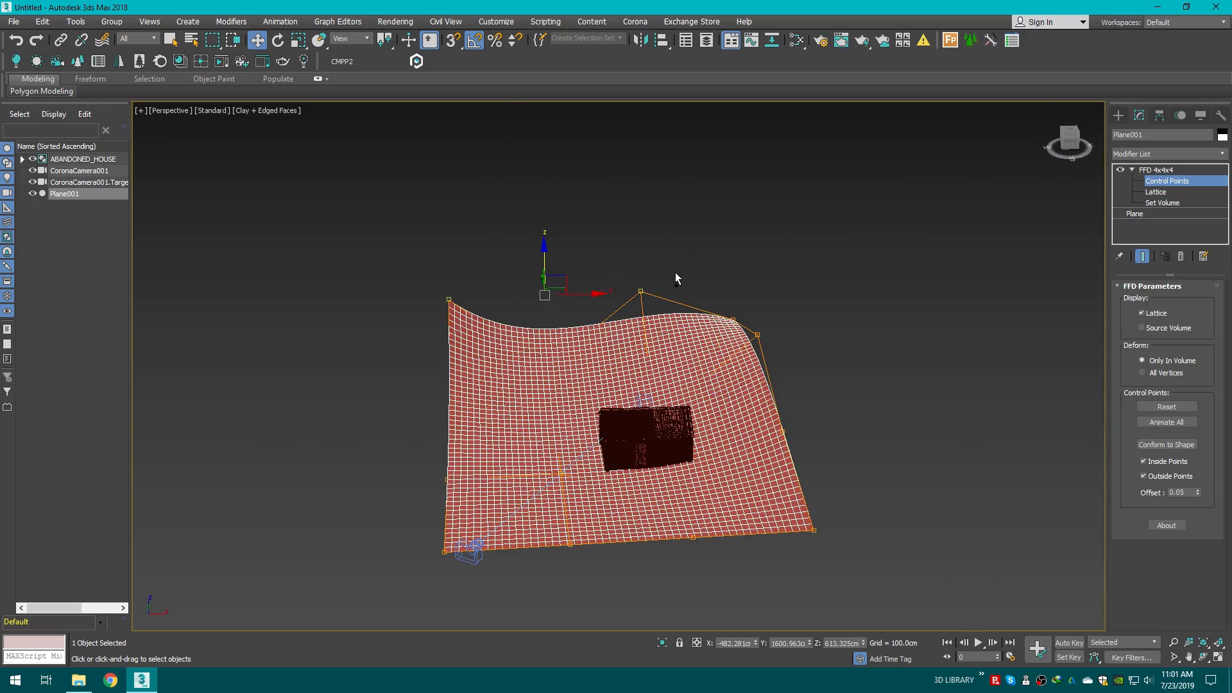
pyautogui.keyDown('ctrl'); pyautogui.moveTo(829, 341); pyautogui.dragTo(830, 342); pyautogui.keyUp('ctrl')
pyautogui.moveTo(1067, 138); pyautogui.dragTo(1100, 142)
pyautogui.moveTo(647, 284); pyautogui.dragTo(948, 295, button='middle')
pyautogui.scroll(3, 782, 331)
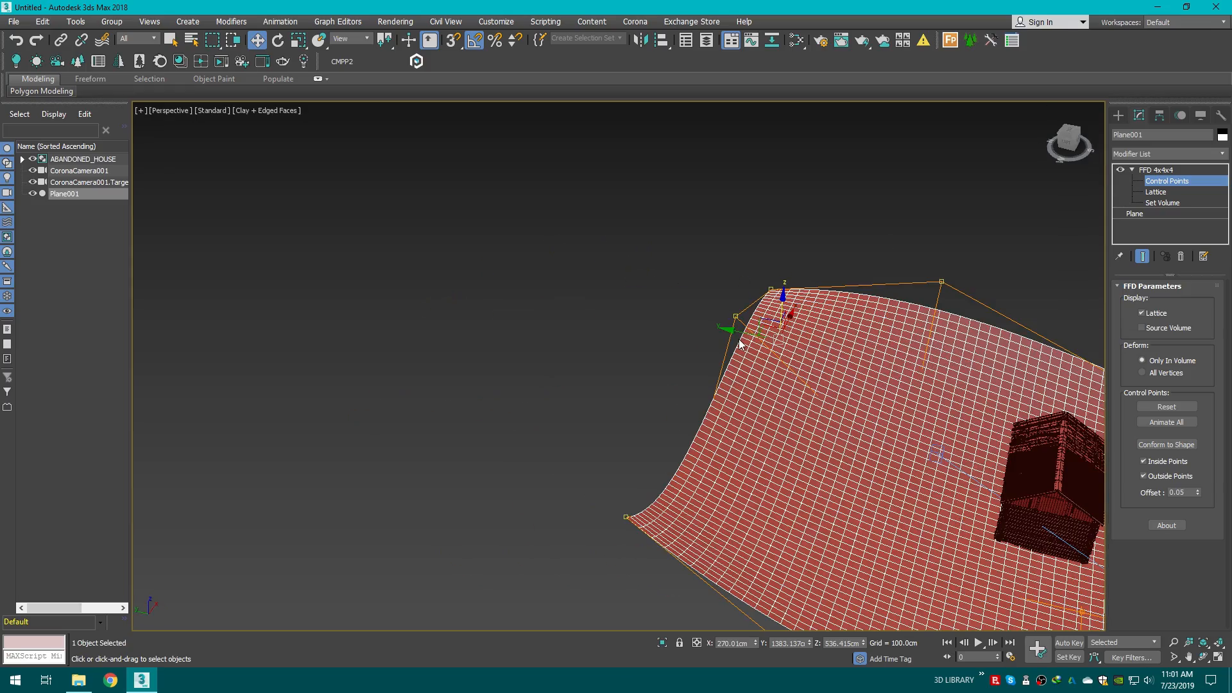
# Step: Adjust the FFD control points of the hill behind the house to reshape the background terrain
pyautogui.moveTo(735, 334); pyautogui.dragTo(635, 317)
pyautogui.press('c')
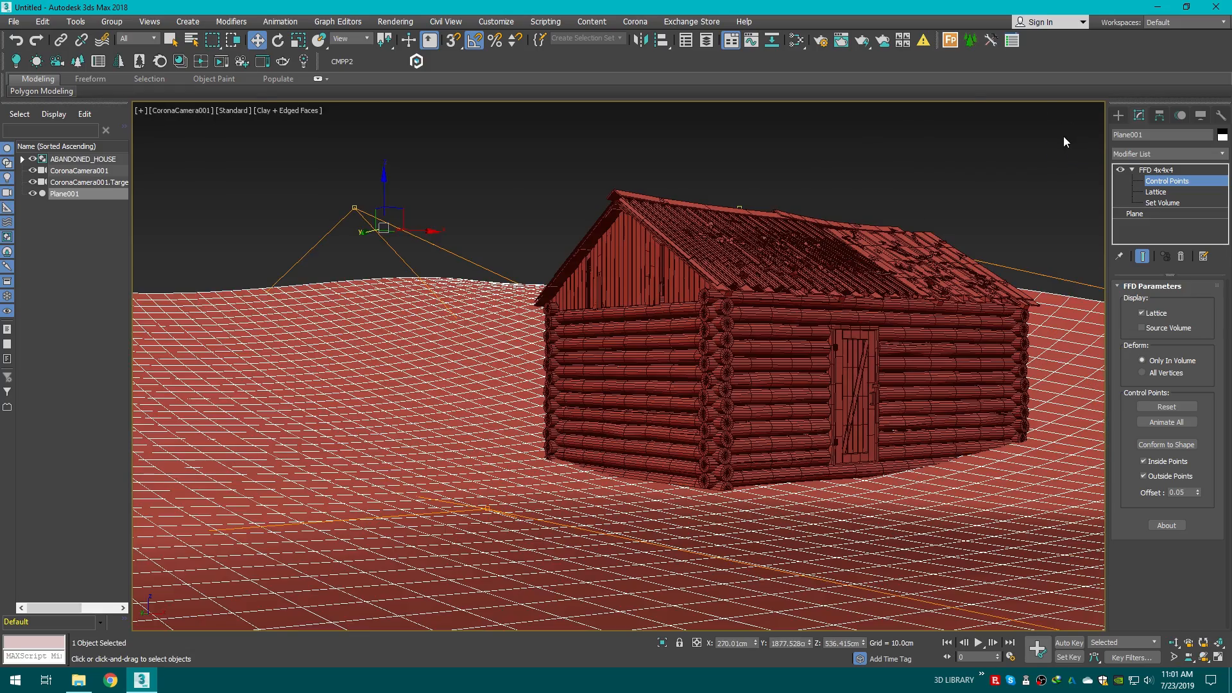
pyautogui.click(617, 174)
pyautogui.press('p')
pyautogui.scroll(-5, 602, 283)
pyautogui.moveTo(606, 286); pyautogui.dragTo(893, 340, button='middle')
pyautogui.scroll(-3, 895, 330)
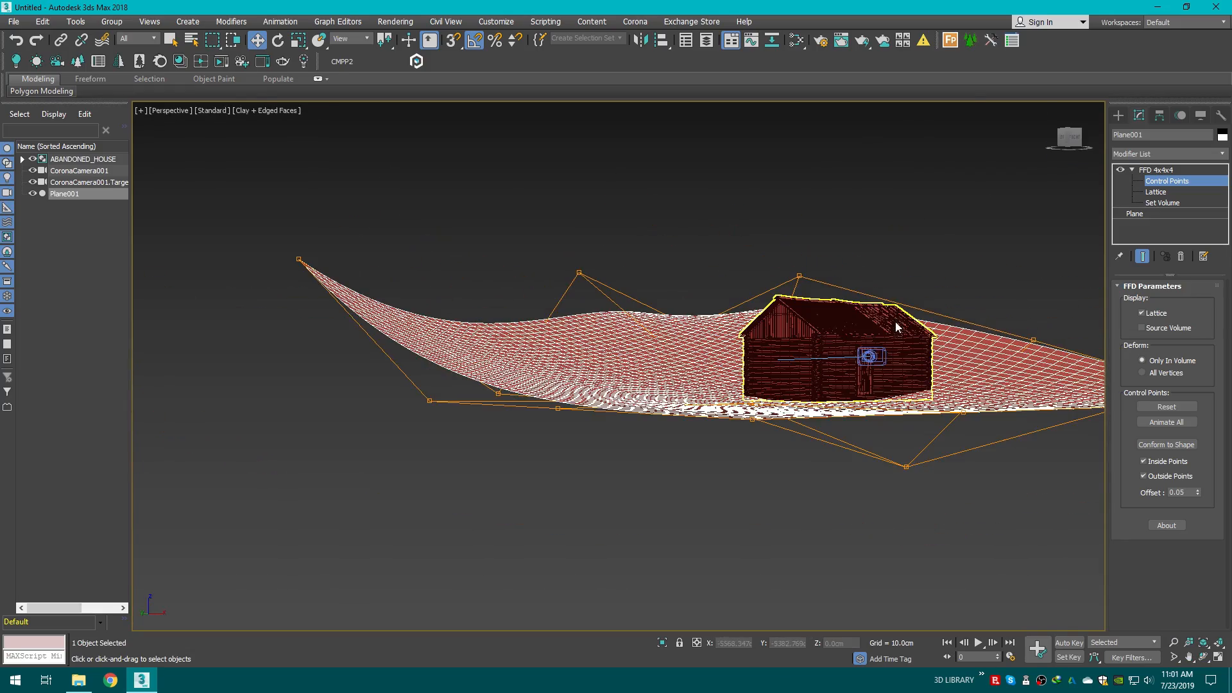
pyautogui.moveTo(1071, 147); pyautogui.dragTo(1028, 184)
pyautogui.moveTo(936, 244); pyautogui.dragTo(776, 313, button='middle')
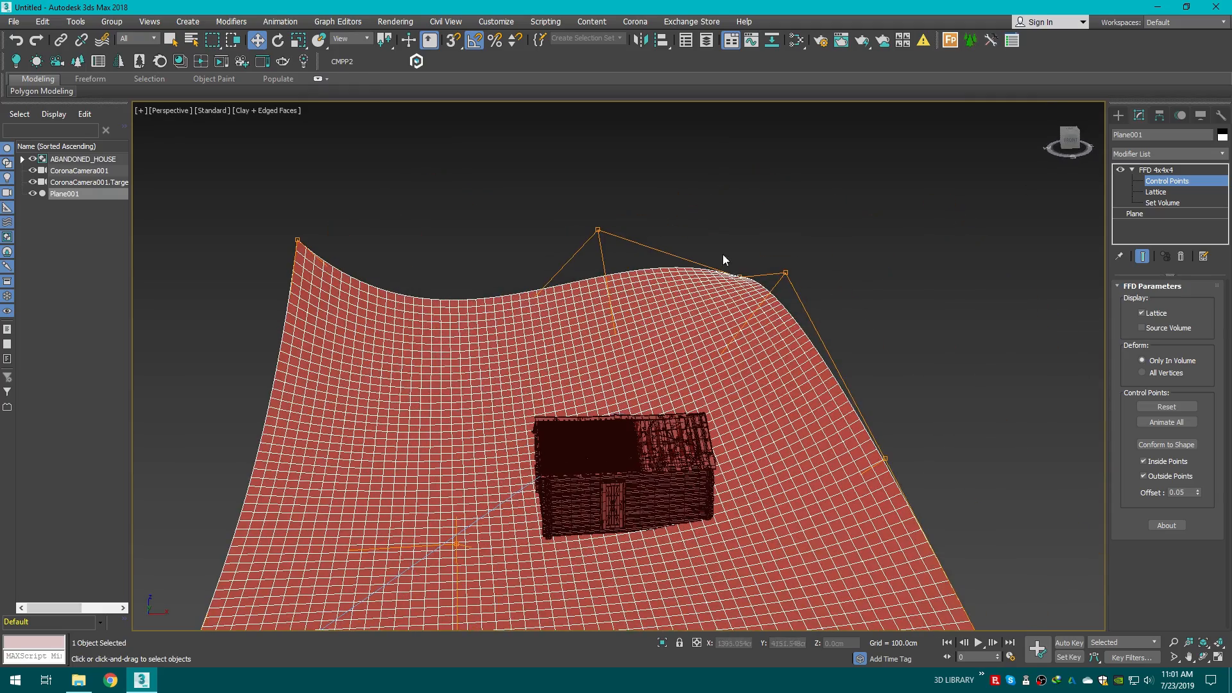
pyautogui.moveTo(723, 258); pyautogui.dragTo(788, 299)
pyautogui.moveTo(761, 257); pyautogui.dragTo(759, 227)
pyautogui.press('c')
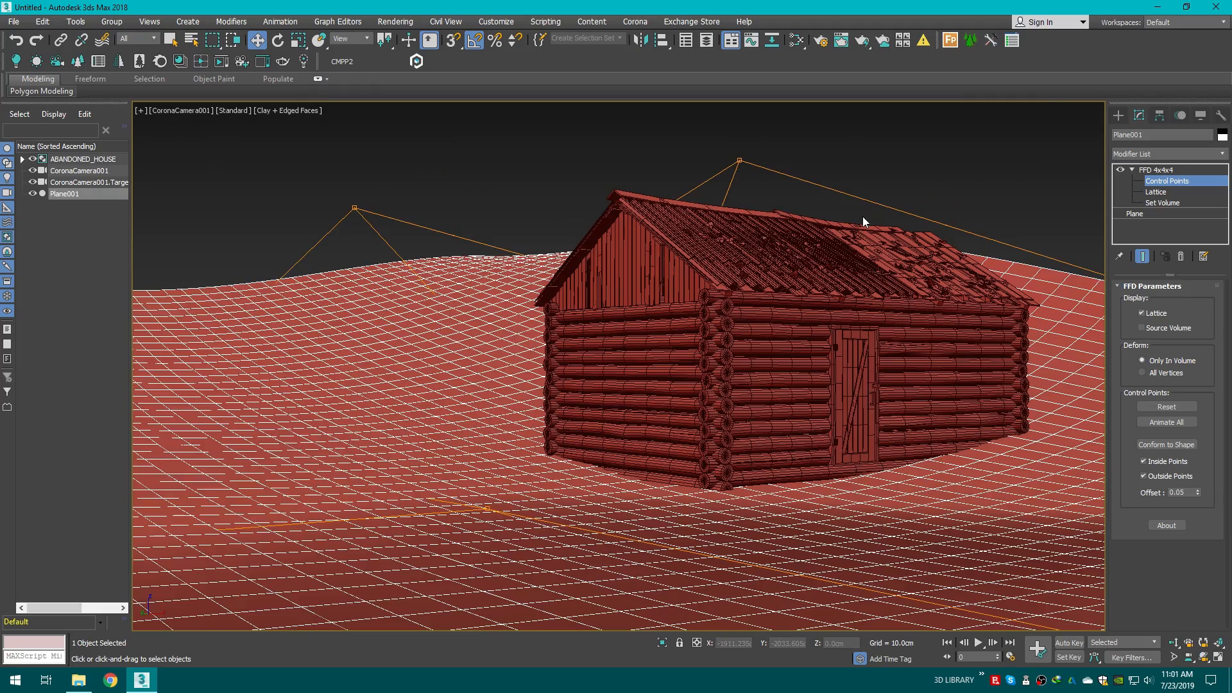
# Step: In the camera view, raise the control point in front of the house to lift the foreground ground
pyautogui.click(486, 507)
pyautogui.click(487, 507)
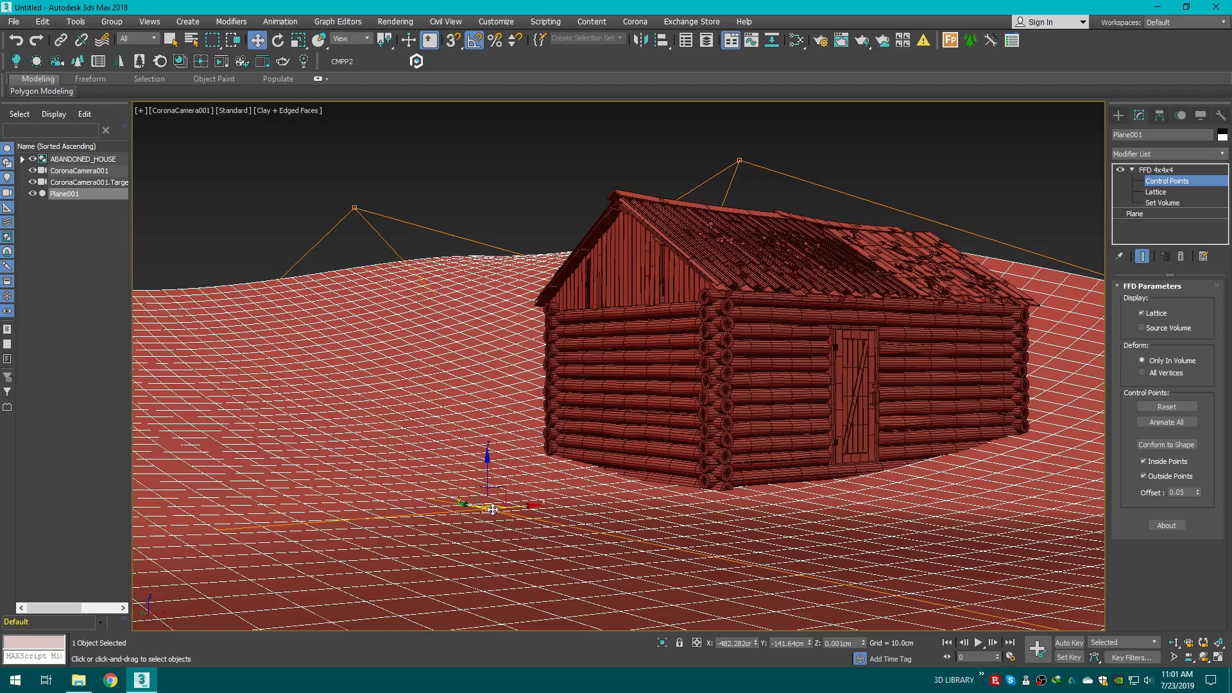
pyautogui.moveTo(487, 478); pyautogui.dragTo(473, 390)
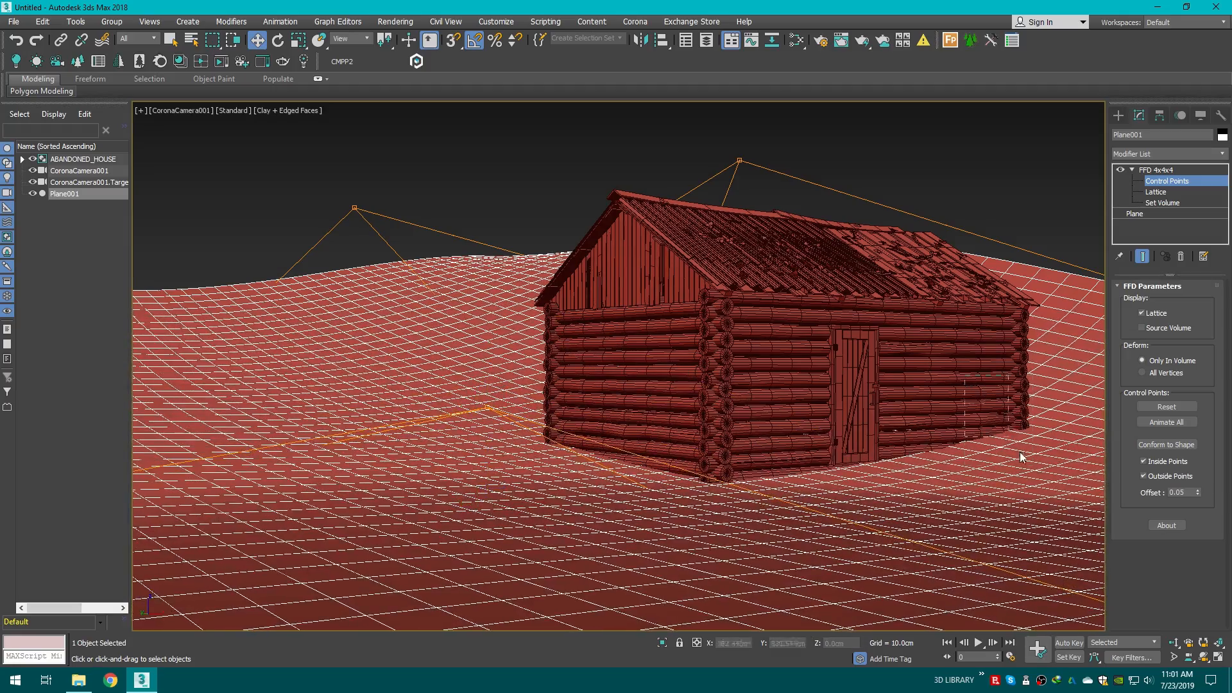
# Step: In the Perspective view, lower the front corner control point to about -149 cm
pyautogui.press('F3')
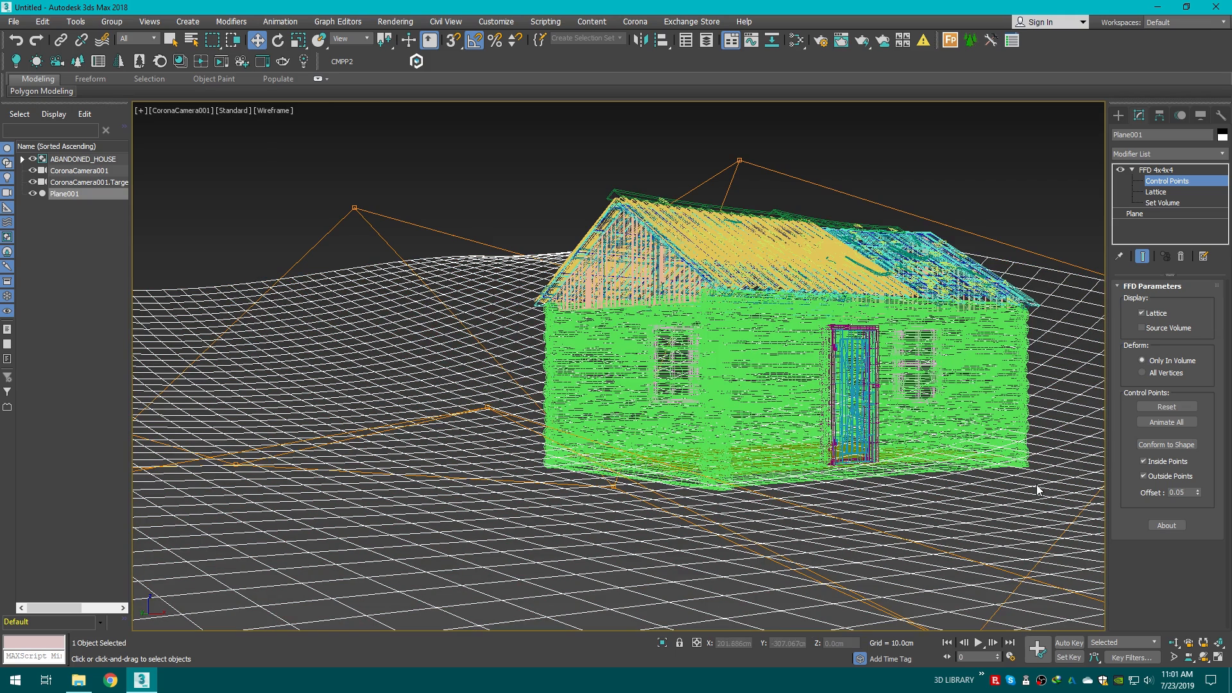
pyautogui.press('F3')
pyautogui.press('p')
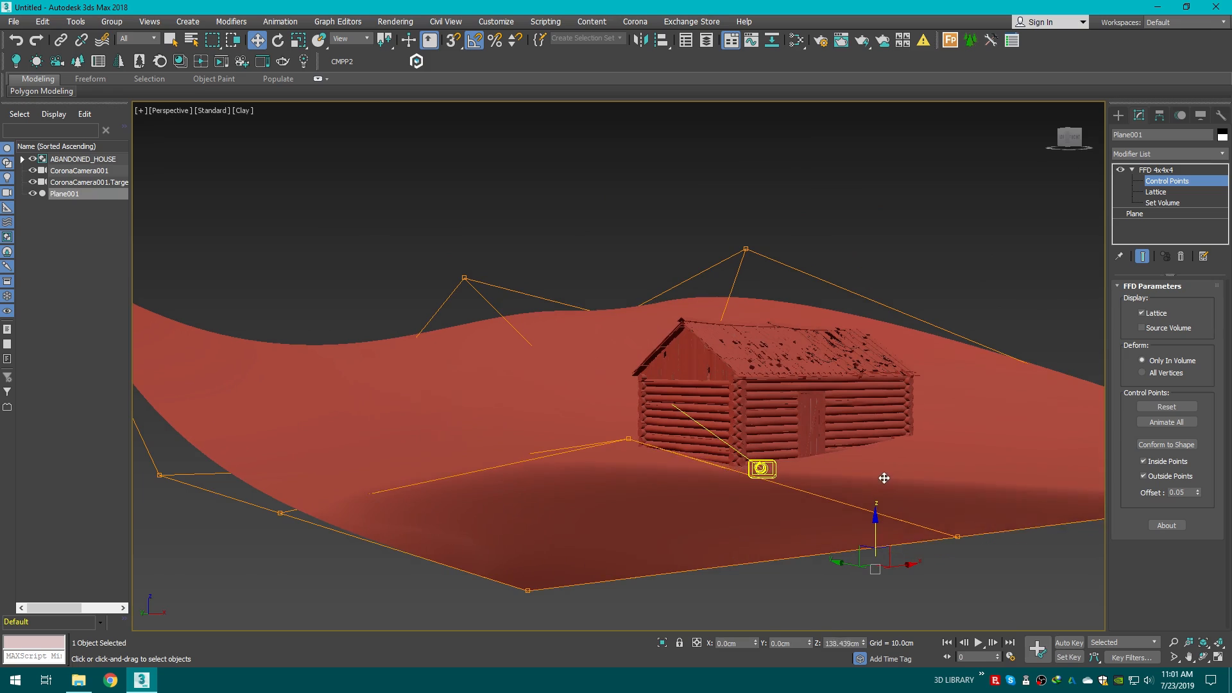
pyautogui.moveTo(874, 533); pyautogui.dragTo(921, 600)
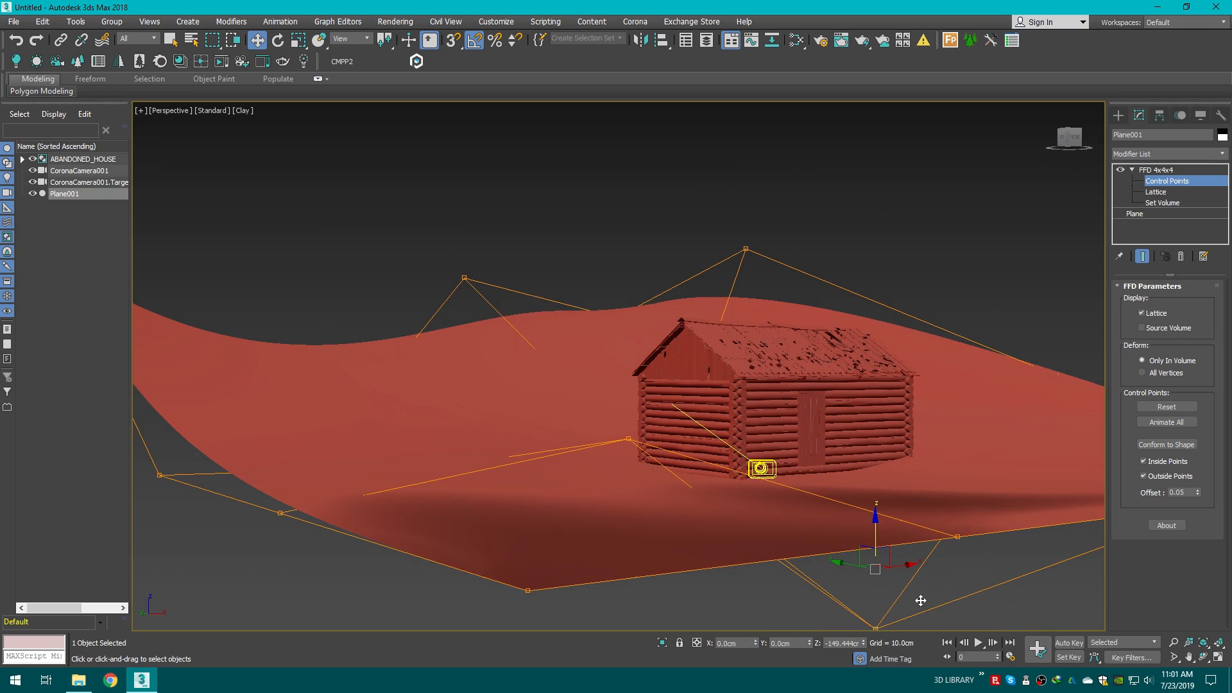
# Step: Raise a control point on the plane's left edge to about 357 cm
pyautogui.click(1047, 274)
pyautogui.moveTo(1078, 134); pyautogui.dragTo(994, 306)
pyautogui.scroll(-5, 994, 311)
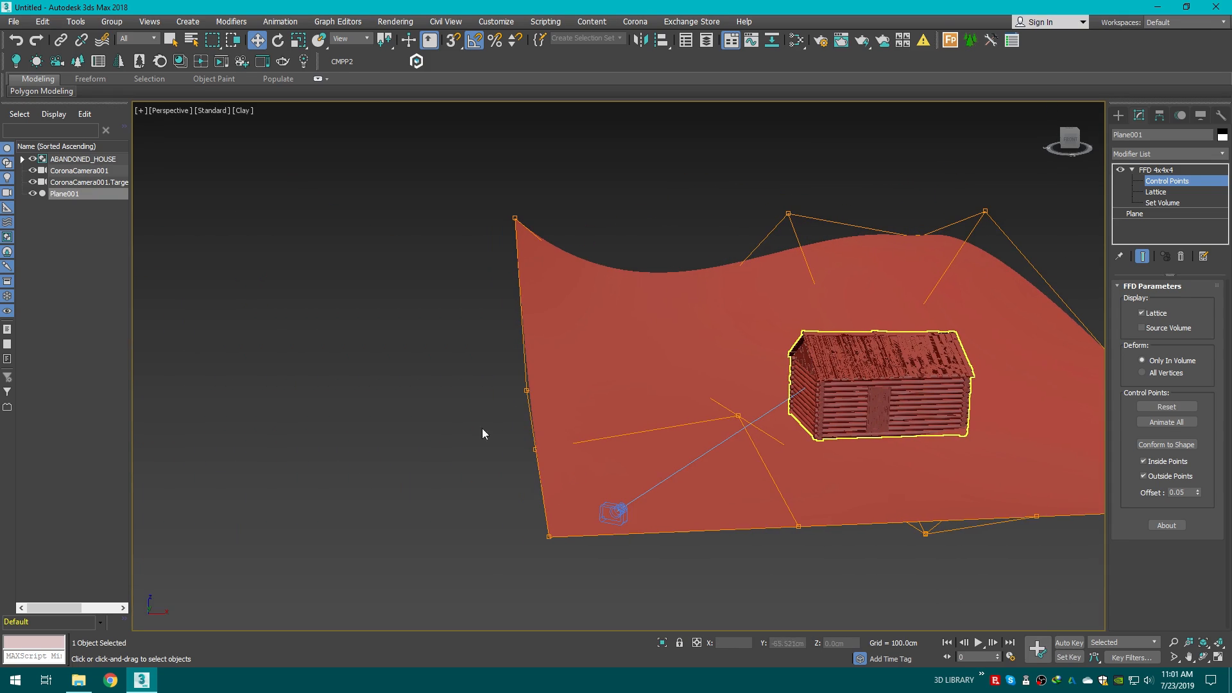
pyautogui.click(530, 417)
pyautogui.moveTo(530, 389); pyautogui.dragTo(509, 303)
pyautogui.press('c')
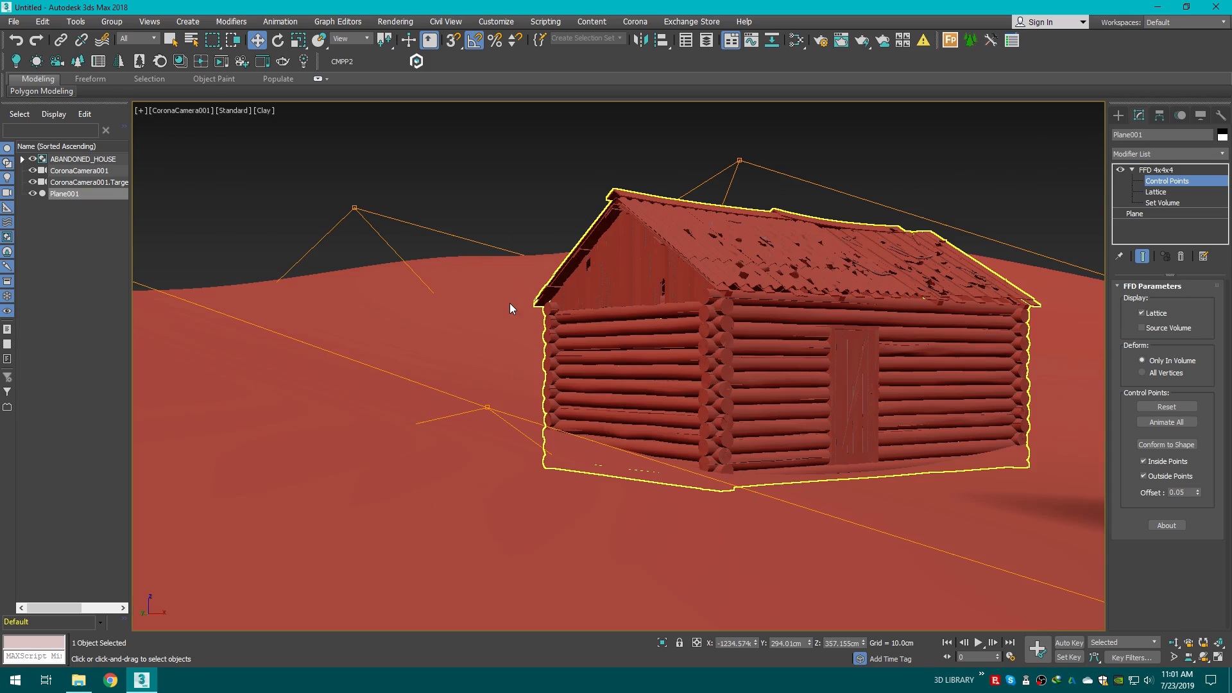
# Step: Nudge the control point in front of the house to about 37 cm in the camera view
pyautogui.click(487, 407)
pyautogui.moveTo(468, 434)
pyautogui.mouseDown()
pyautogui.moveTo(453, 421)
pyautogui.moveTo(452, 447)
pyautogui.mouseUp()
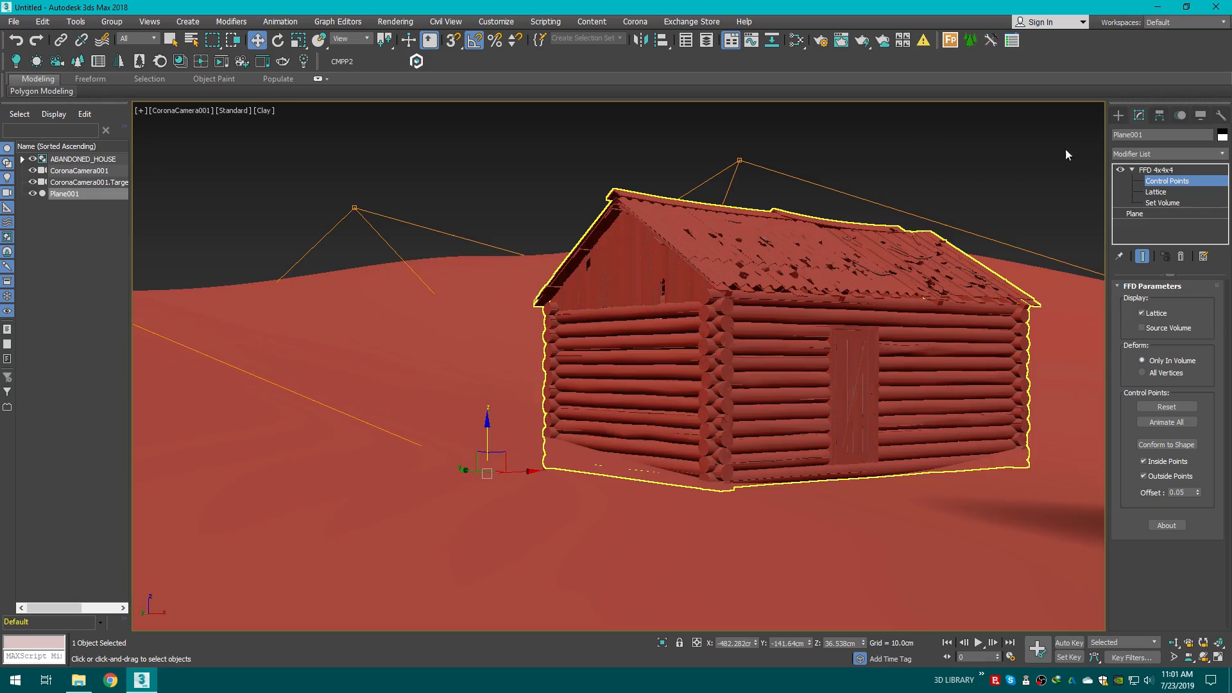
pyautogui.press('F4')
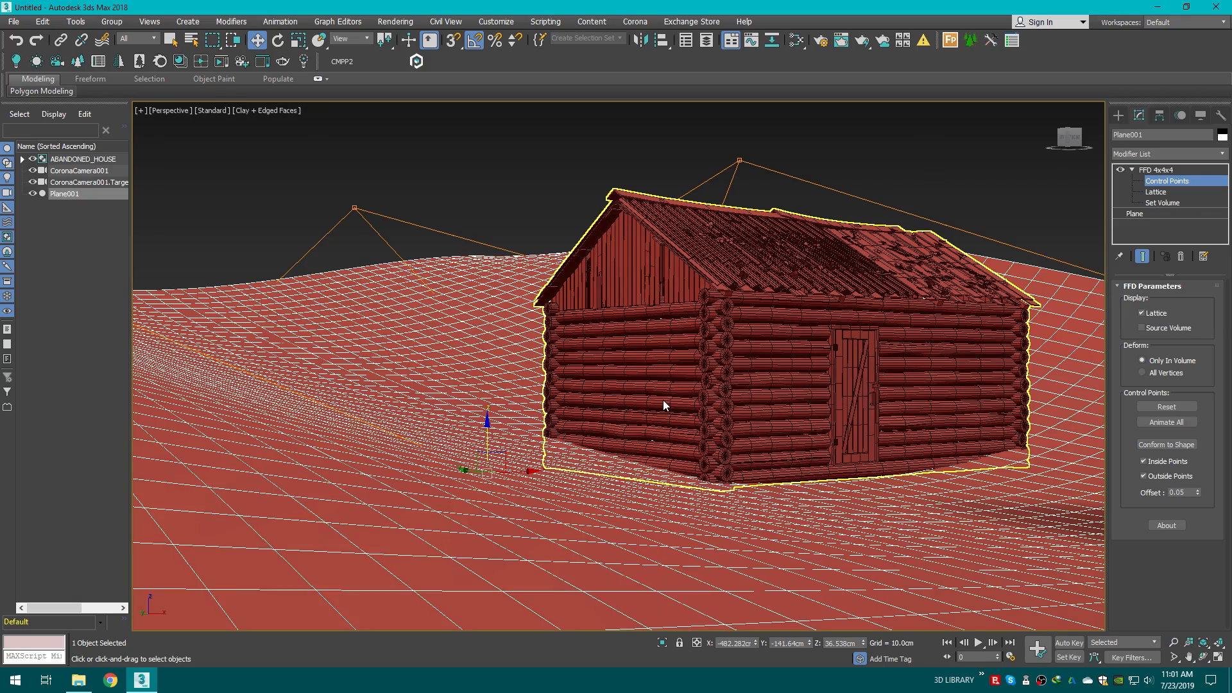
pyautogui.press('p')
pyautogui.press('z')
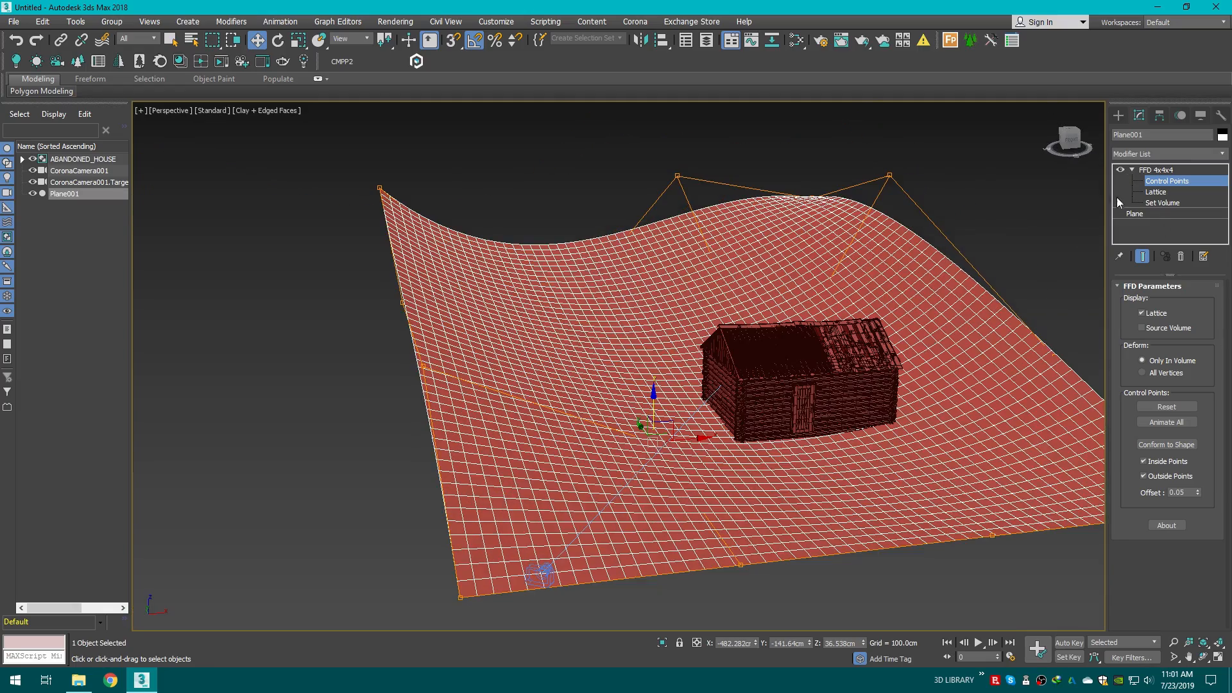
# Step: Convert the terrain plane to an Editable Poly
pyautogui.click(1119, 116)
pyautogui.moveTo(1022, 289); pyautogui.dragTo(839, 294, button='middle')
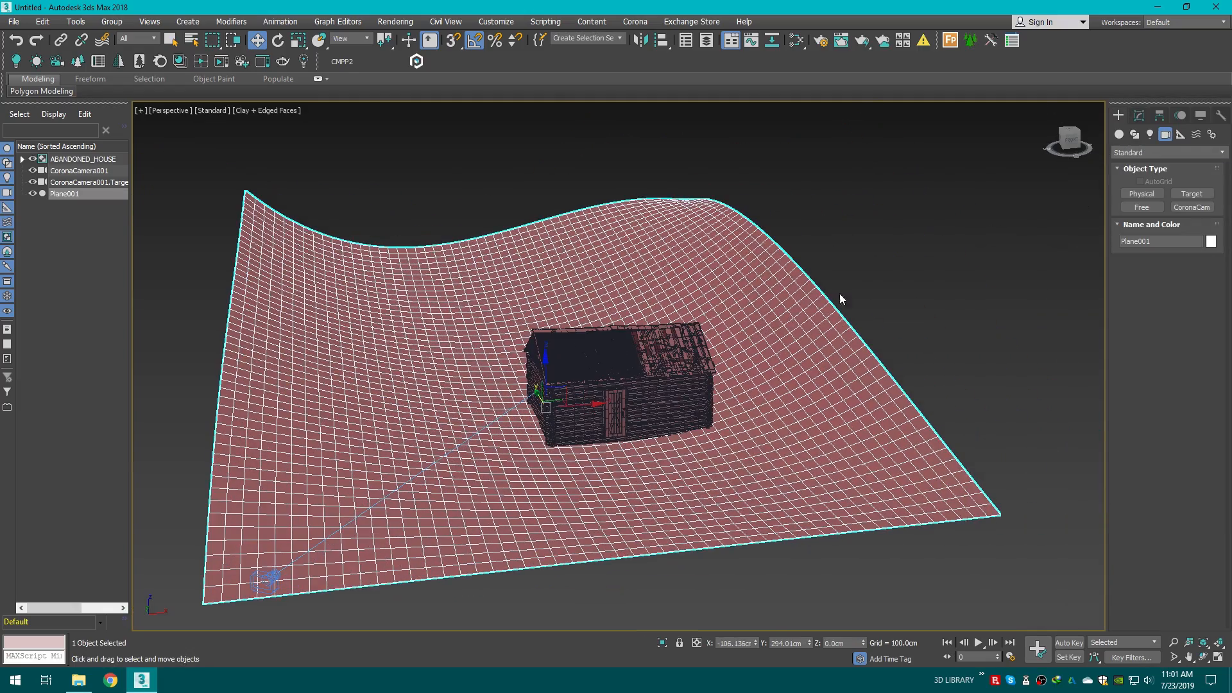
pyautogui.rightClick(772, 323)
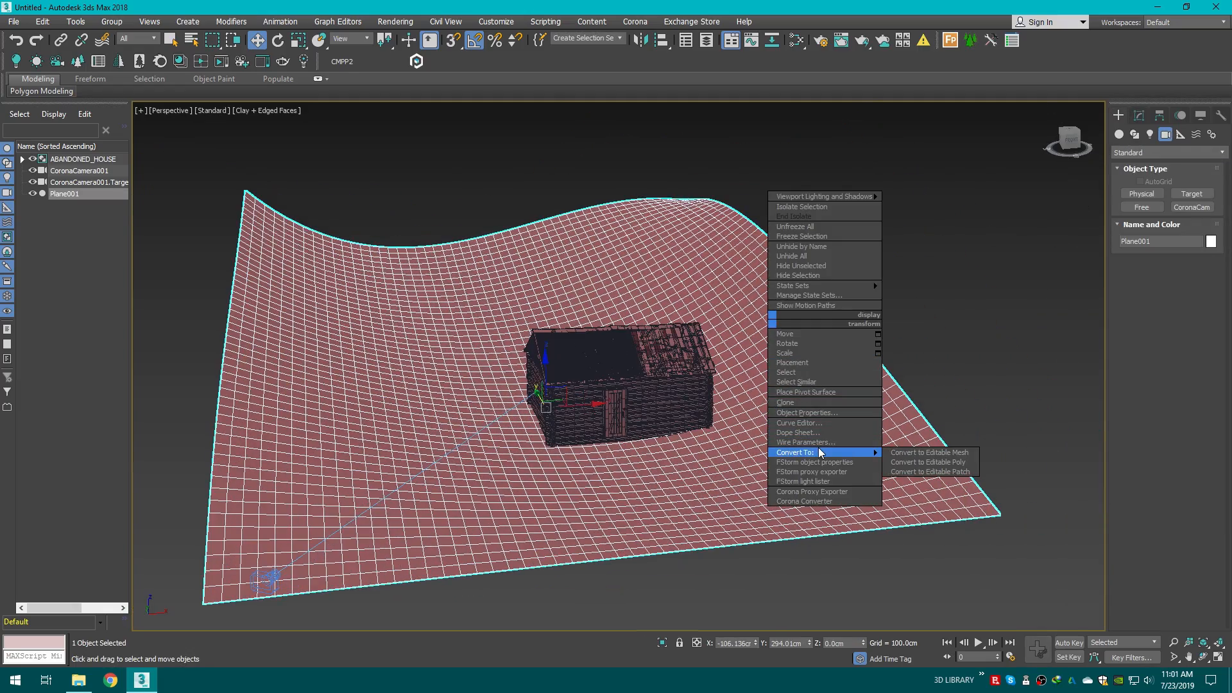
pyautogui.moveTo(859, 453)
pyautogui.click(918, 463)
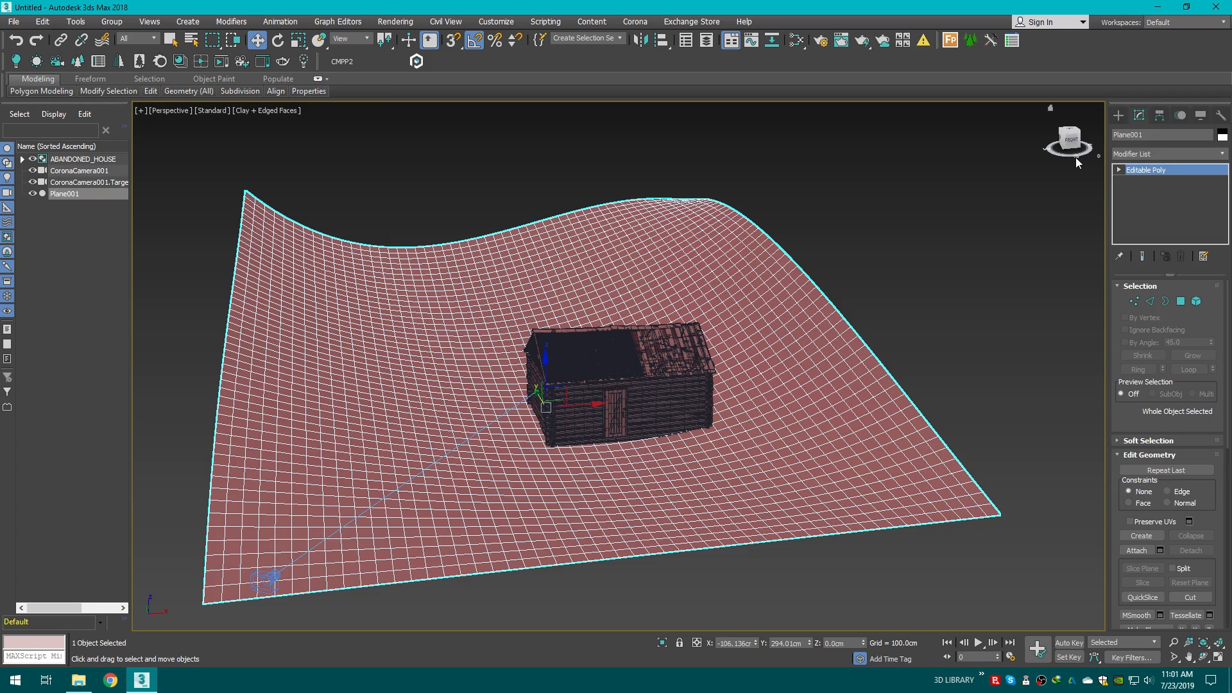
# Step: Switch to Polygon sub-object mode and enable Use Soft Selection
pyautogui.moveTo(1076, 149); pyautogui.dragTo(1074, 153)
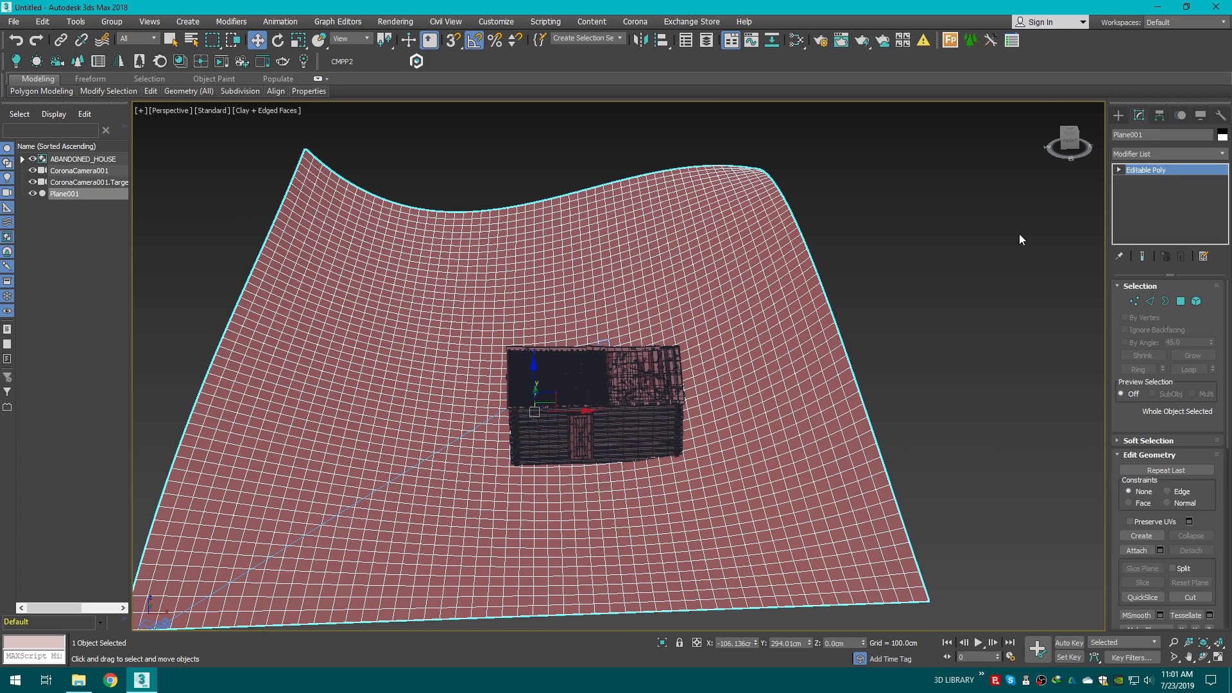
pyautogui.click(1183, 307)
pyautogui.moveTo(683, 351); pyautogui.dragTo(822, 365, button='middle')
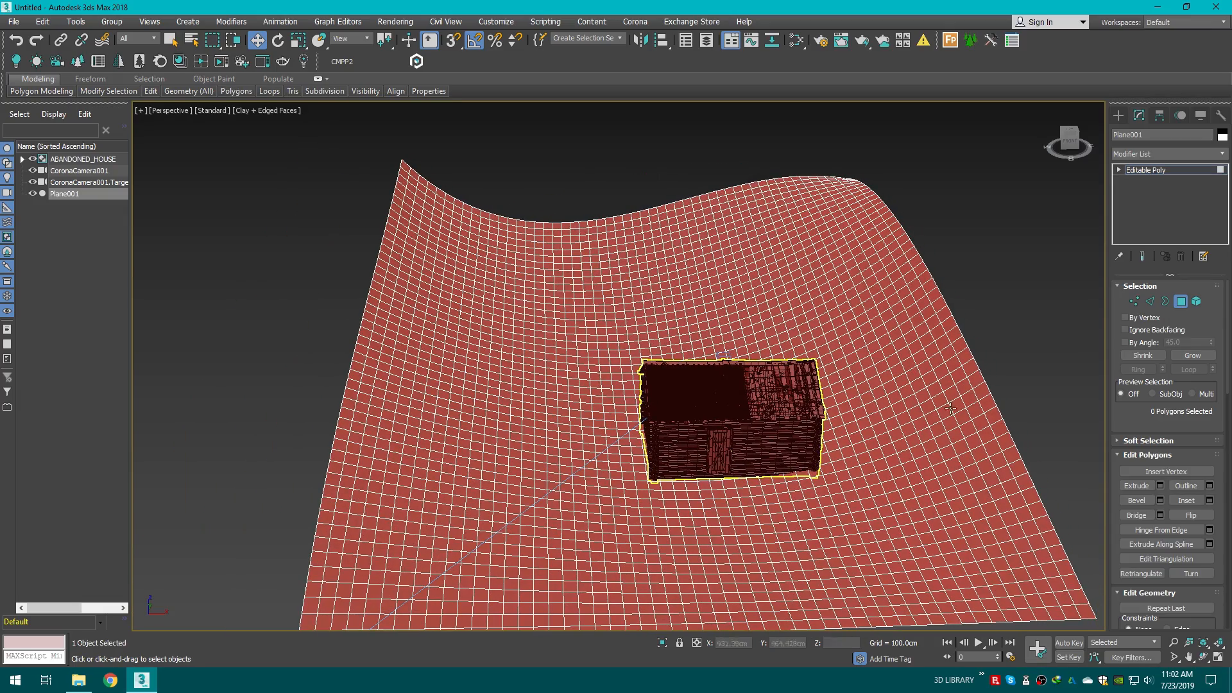
pyautogui.click(1119, 441)
pyautogui.keyDown('alt'); pyautogui.moveTo(1000, 441); pyautogui.dragTo(1036, 396, button='middle'); pyautogui.keyUp('alt')
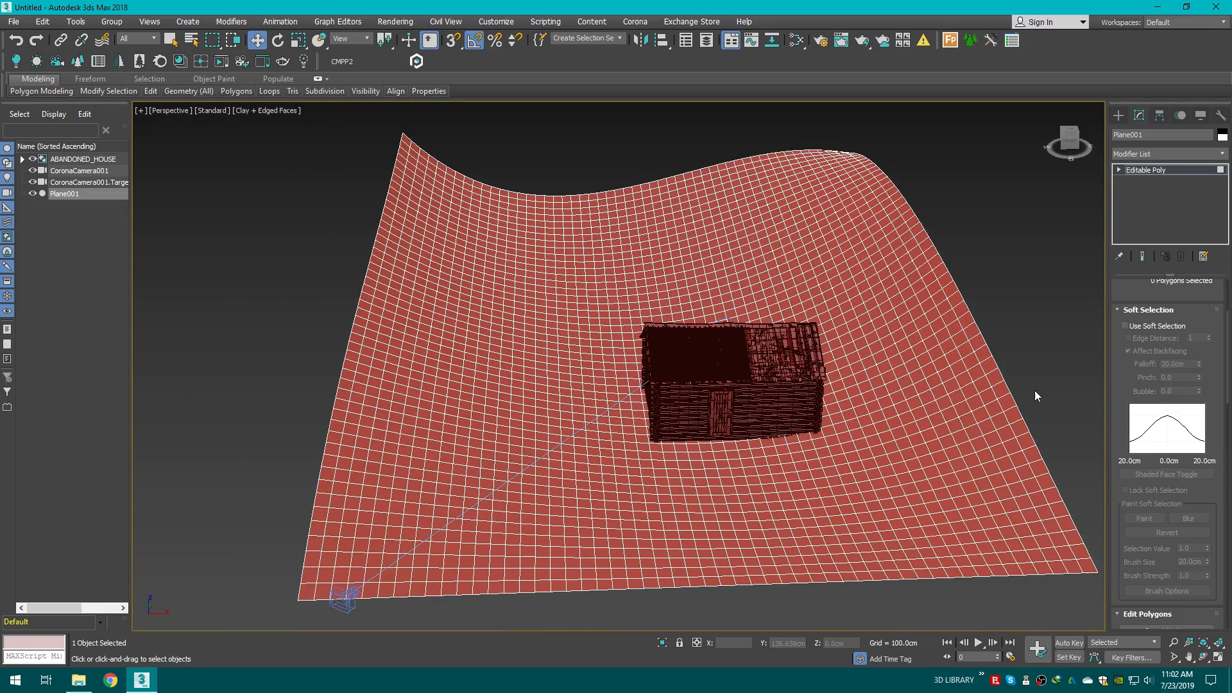
pyautogui.click(1125, 326)
pyautogui.keyDown('alt'); pyautogui.moveTo(956, 378); pyautogui.dragTo(986, 361, button='middle'); pyautogui.keyUp('alt')
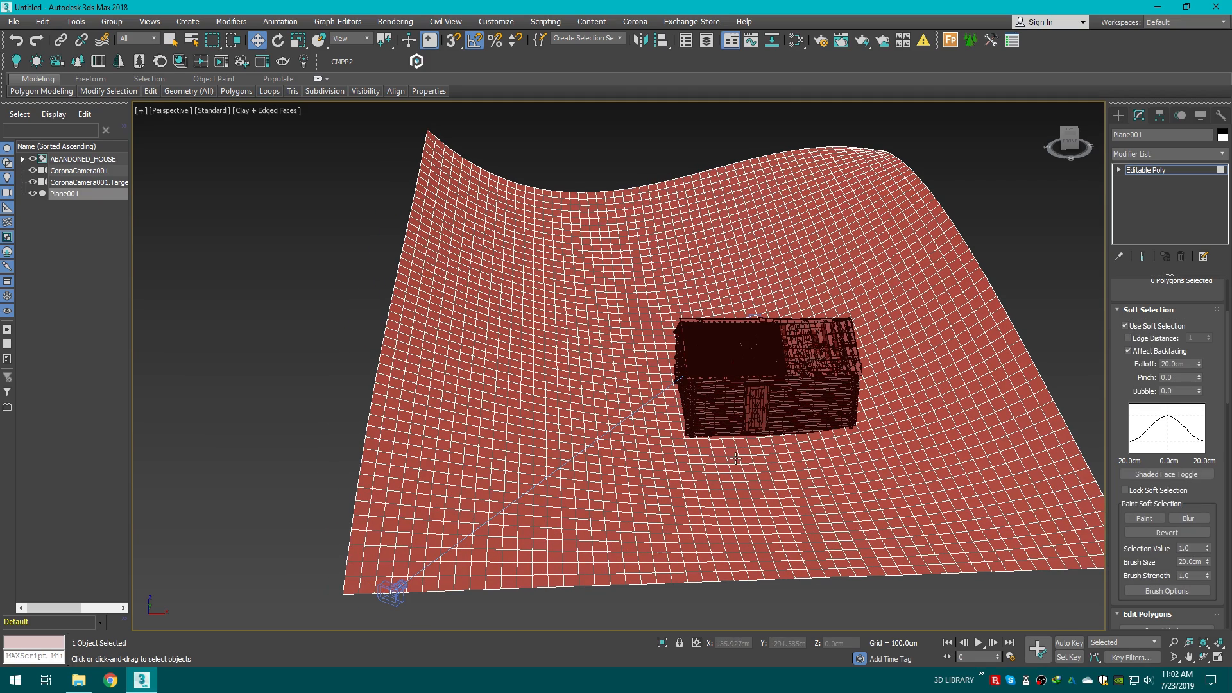
# Step: Select a polygon in front of the house and set the soft selection falloff to about 54.8 cm
pyautogui.click(752, 461)
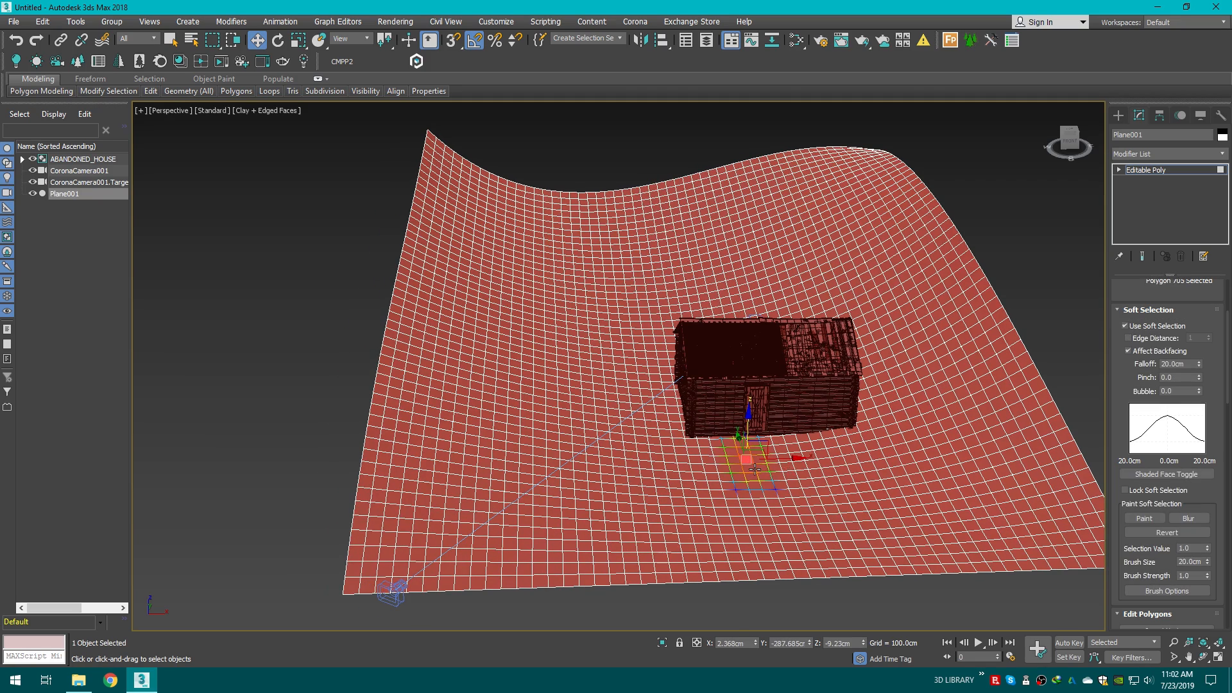
pyautogui.scroll(5, 755, 469)
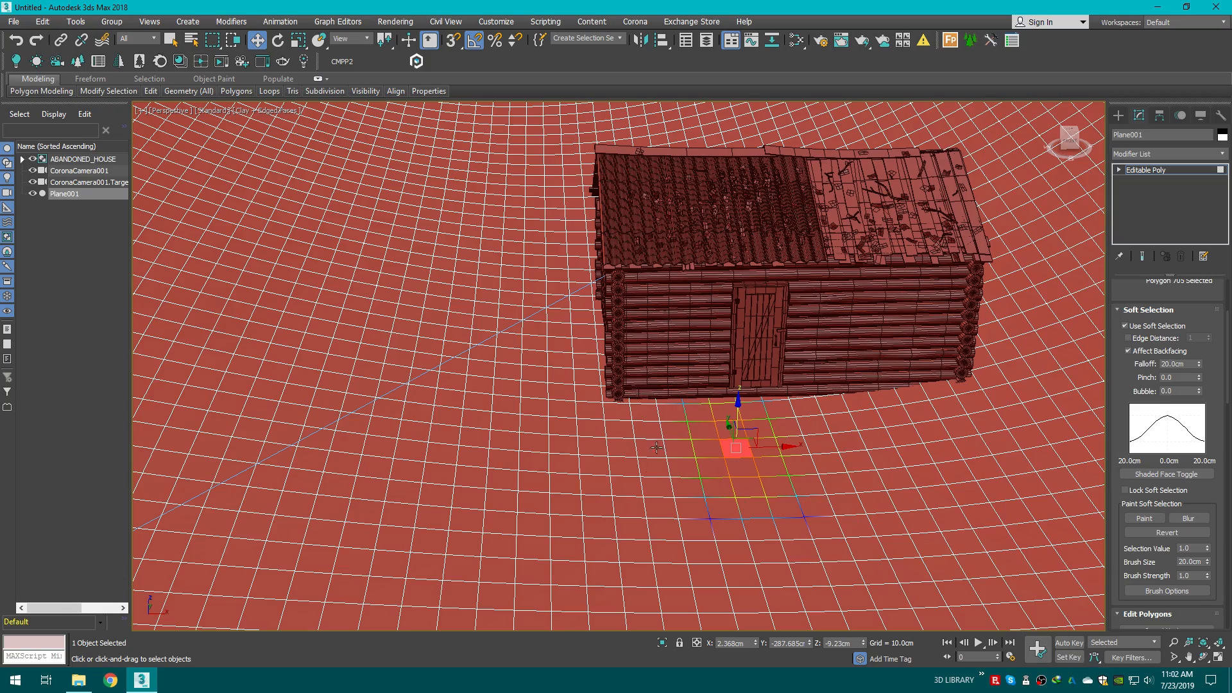
pyautogui.scroll(3, 770, 463)
pyautogui.scroll(-2, 769, 462)
pyautogui.moveTo(767, 462); pyautogui.dragTo(732, 436, button='middle')
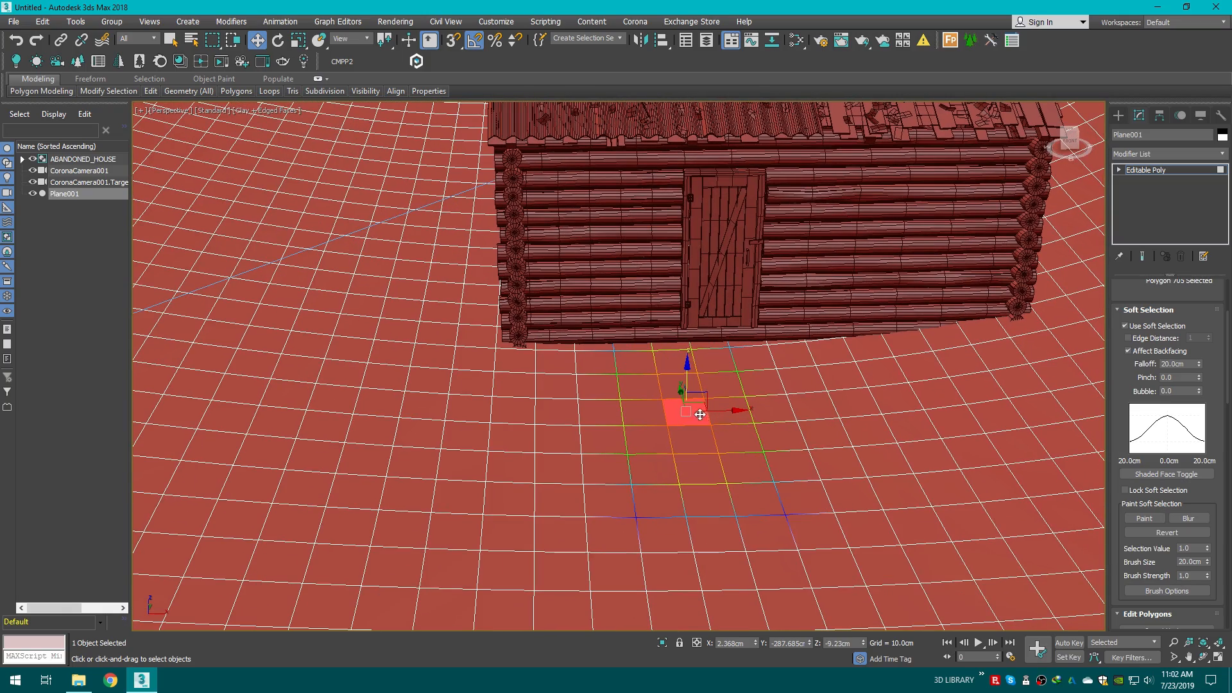
pyautogui.scroll(-1, 699, 388)
pyautogui.click(494, 428)
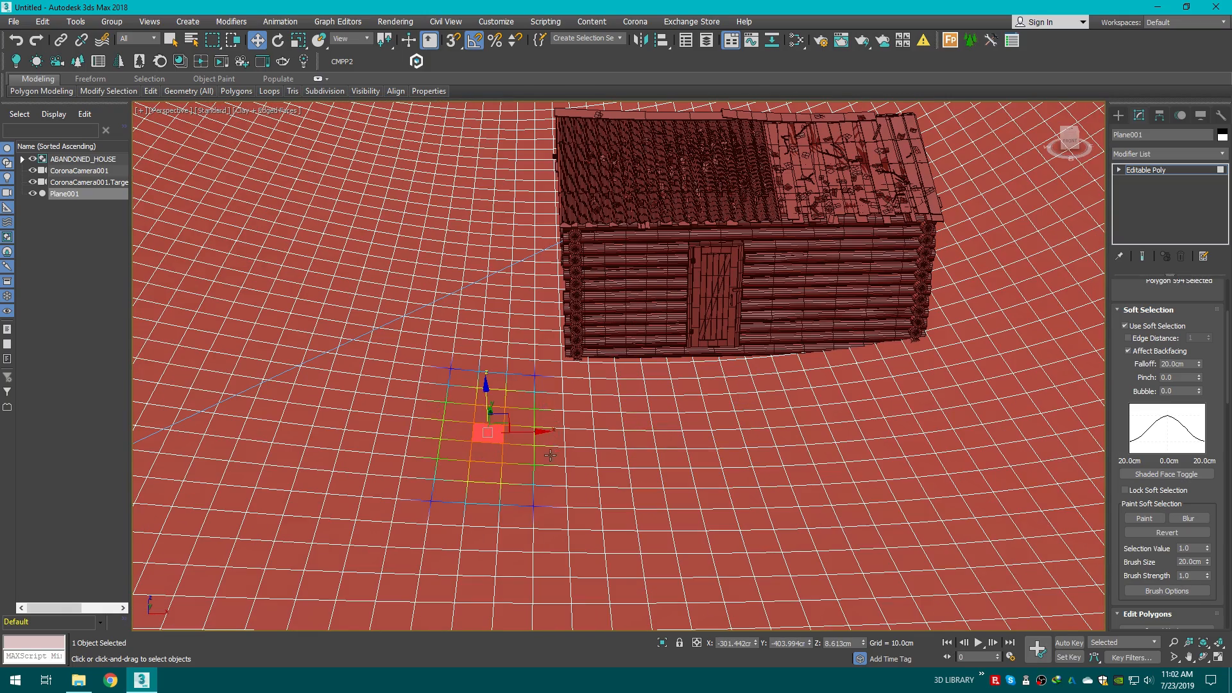
pyautogui.moveTo(429, 463); pyautogui.dragTo(780, 443, button='middle')
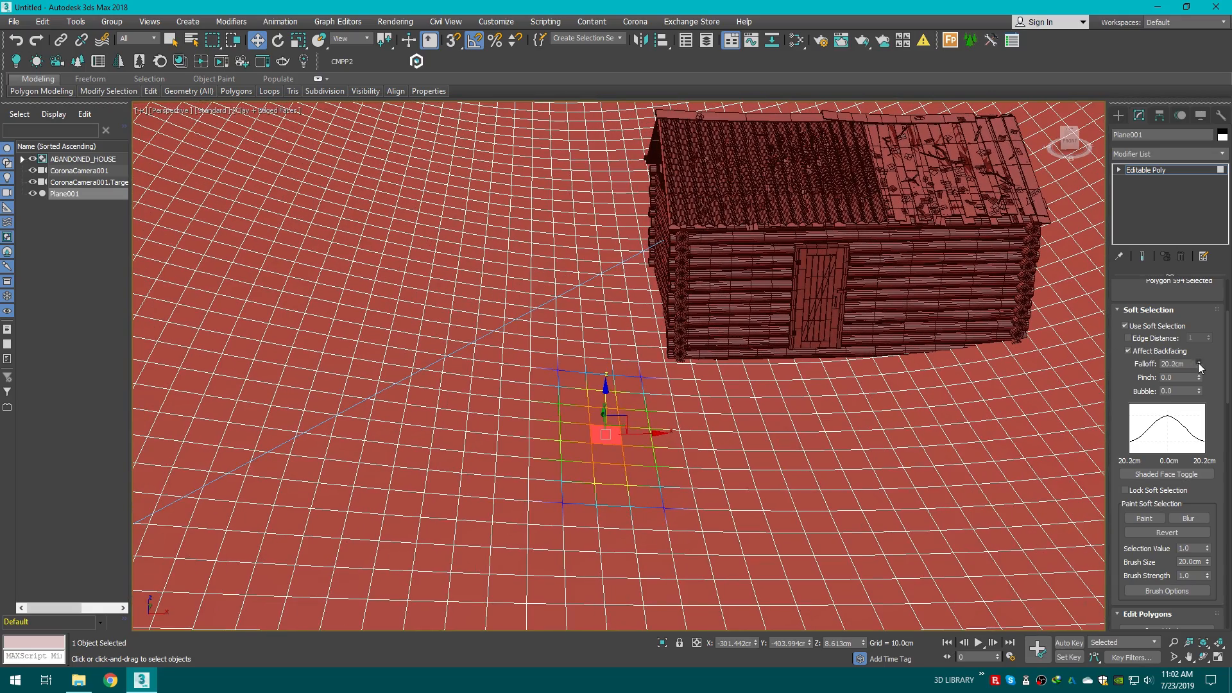
pyautogui.moveTo(1199, 367); pyautogui.dragTo(1182, 256)
pyautogui.scroll(-3, 871, 239)
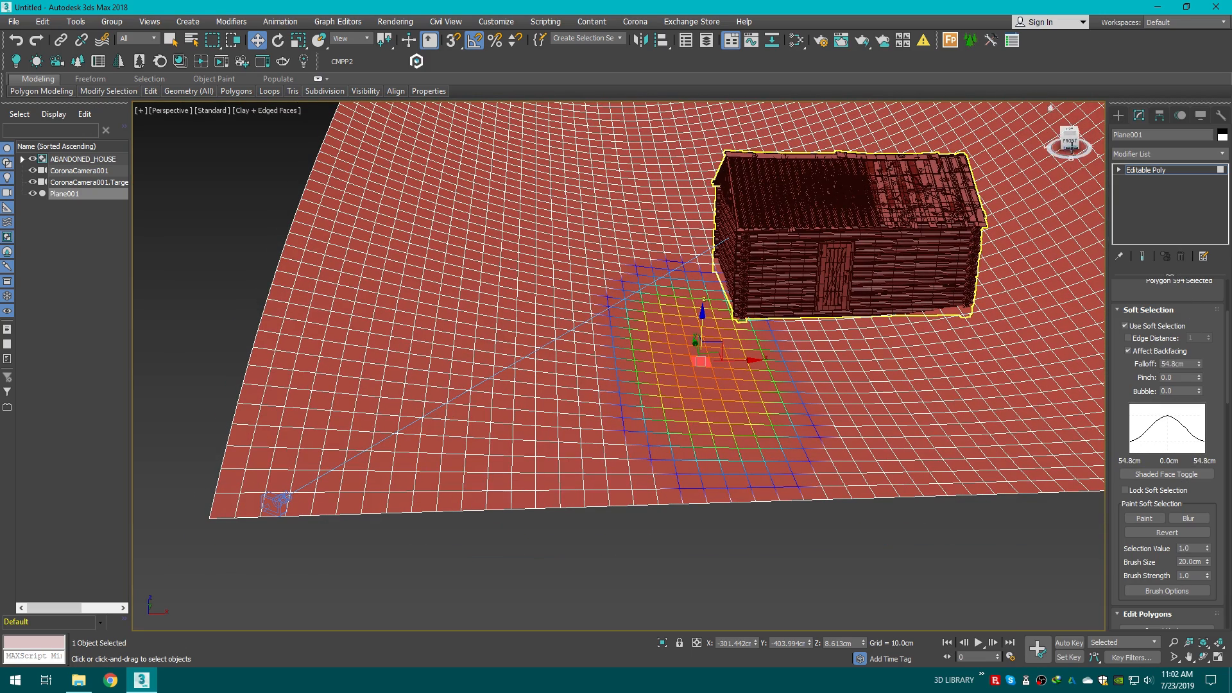
# Step: Region-select a patch of polygons in front of the house
pyautogui.keyDown('alt'); pyautogui.moveTo(1072, 147); pyautogui.dragTo(772, 190, button='middle'); pyautogui.keyUp('alt')
pyautogui.moveTo(902, 300); pyautogui.dragTo(1071, 420, button='middle')
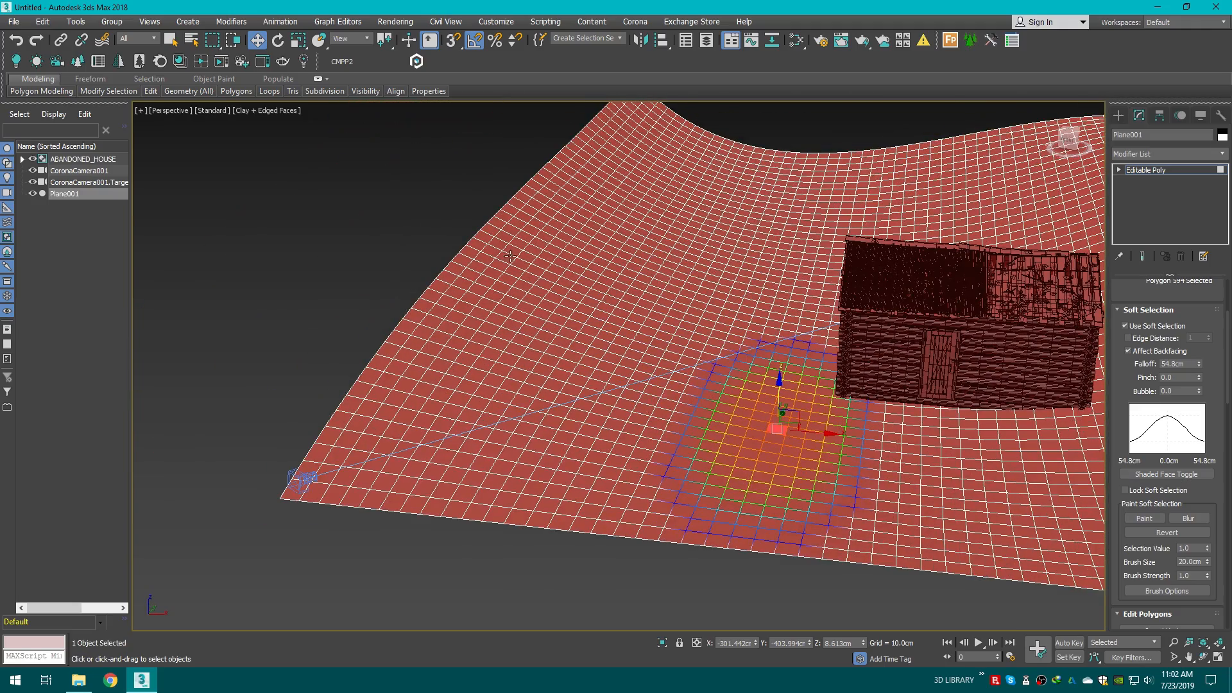
pyautogui.click(170, 41)
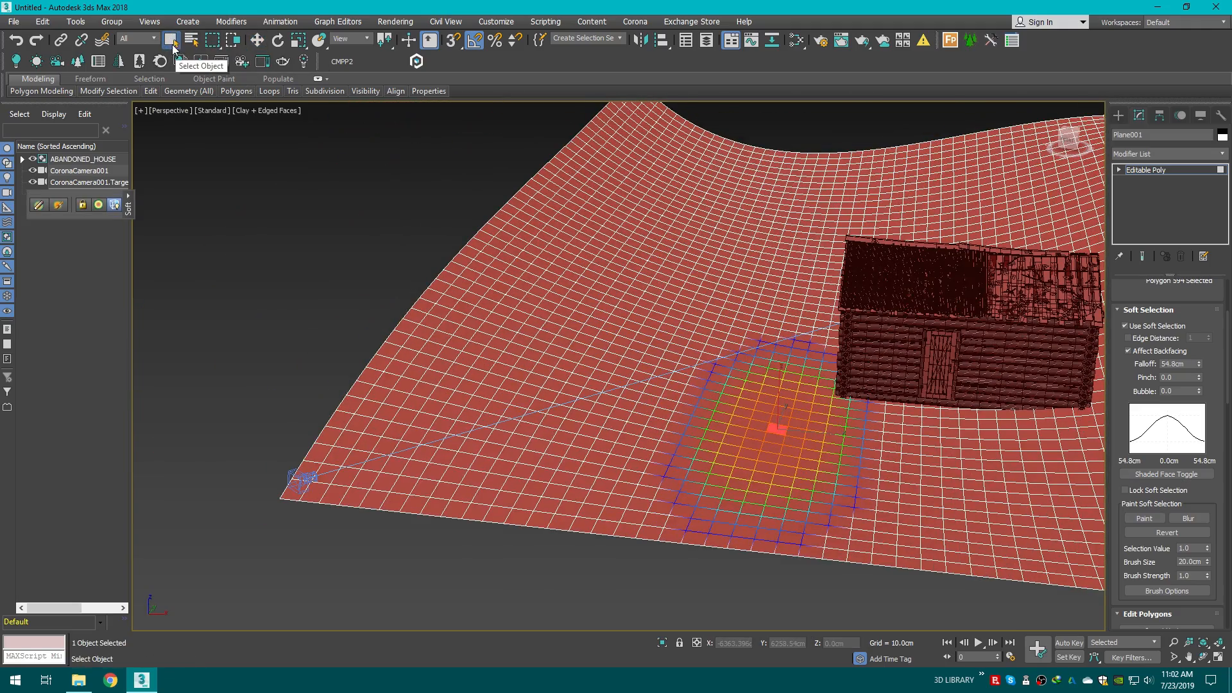
pyautogui.moveTo(642, 355); pyautogui.dragTo(552, 341, button='middle')
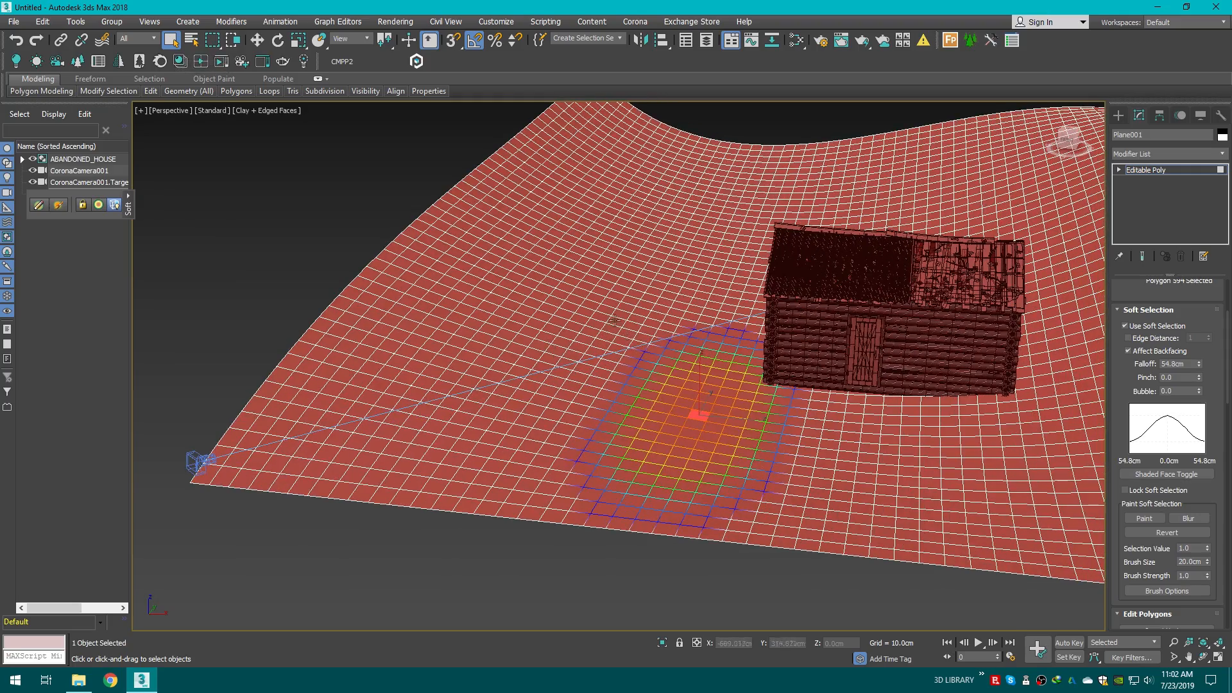
pyautogui.moveTo(614, 319); pyautogui.dragTo(709, 365)
pyautogui.scroll(3, 672, 356)
pyautogui.press('w')
pyautogui.keyDown('alt'); pyautogui.moveTo(1030, 211); pyautogui.dragTo(887, 261, button='middle'); pyautogui.keyUp('alt')
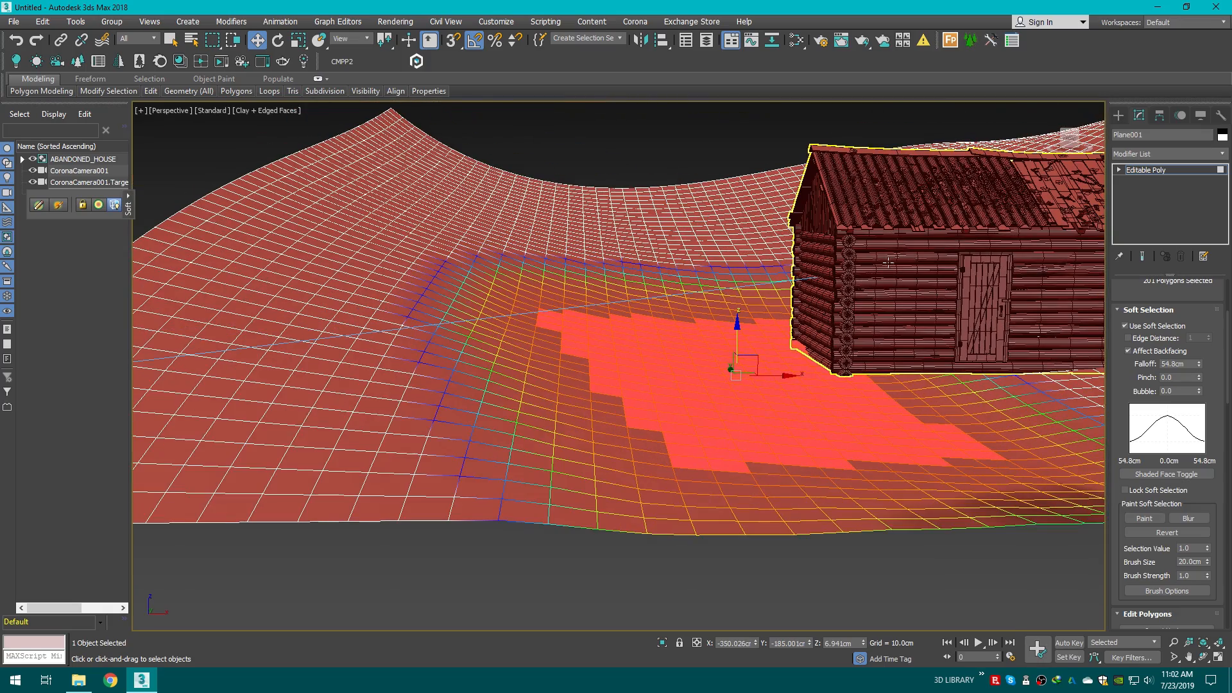
# Step: Select a polygon just behind the house
pyautogui.click(177, 44)
pyautogui.moveTo(512, 195); pyautogui.dragTo(642, 280)
pyautogui.press('w')
pyautogui.moveTo(576, 200)
pyautogui.mouseDown()
pyautogui.moveTo(567, 172)
pyautogui.moveTo(576, 206)
pyautogui.mouseUp()
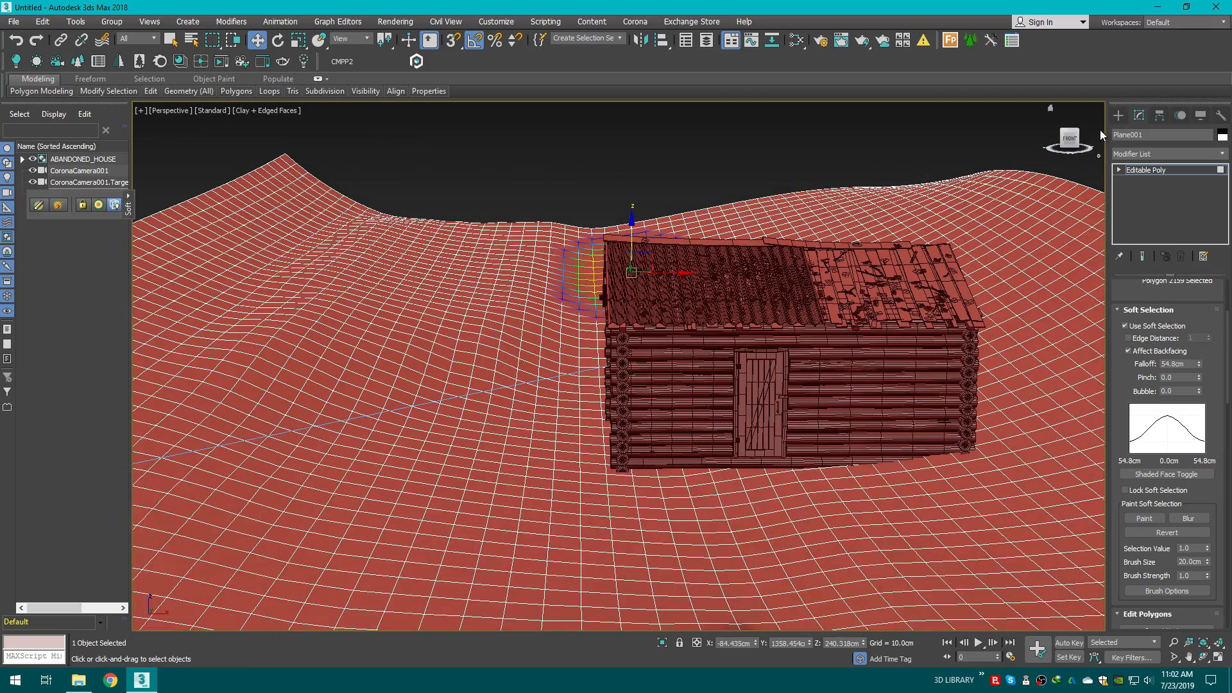
# Step: Region-select a patch of polygons on the hill behind the house
pyautogui.click(1071, 130)
pyautogui.keyDown('alt'); pyautogui.moveTo(1069, 133); pyautogui.dragTo(944, 119, button='middle'); pyautogui.keyUp('alt')
pyautogui.moveTo(944, 119); pyautogui.dragTo(560, 202, button='middle')
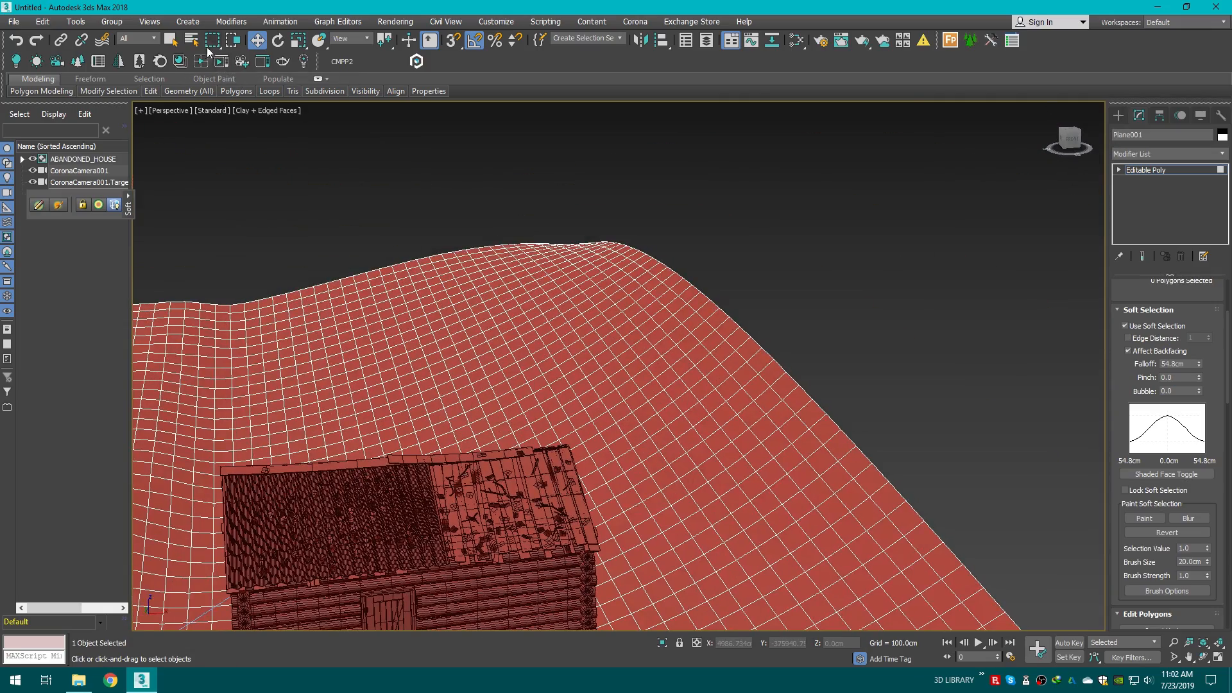
pyautogui.press('q')
pyautogui.moveTo(444, 301); pyautogui.dragTo(589, 375)
pyautogui.keyDown('alt'); pyautogui.moveTo(518, 319); pyautogui.dragTo(673, 263, button='middle'); pyautogui.keyUp('alt')
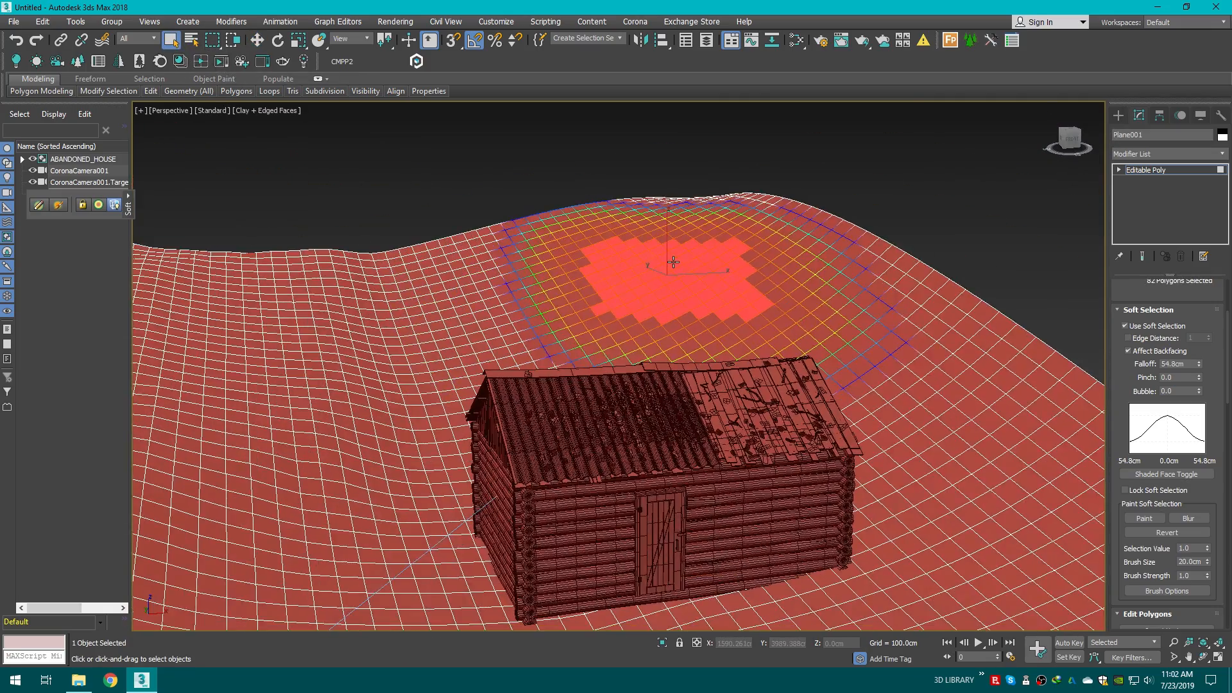
pyautogui.scroll(3, 673, 263)
pyautogui.press('w')
pyautogui.keyDown('alt'); pyautogui.moveTo(1076, 141); pyautogui.dragTo(858, 345, button='middle'); pyautogui.keyUp('alt')
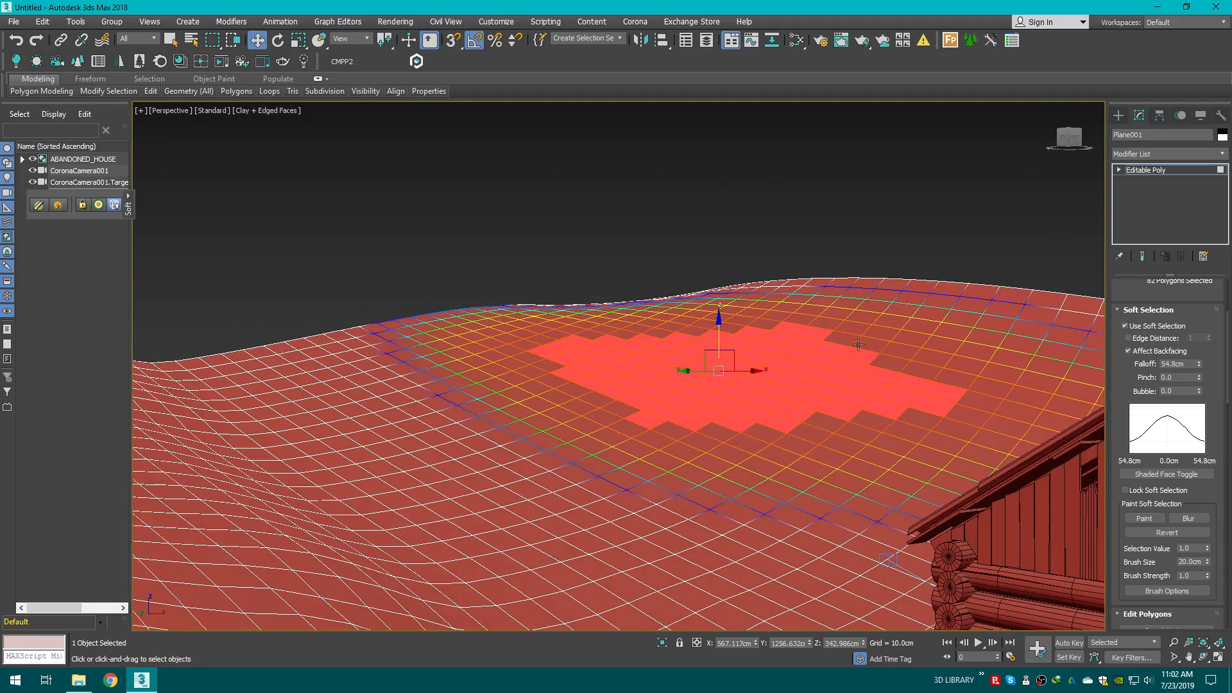
# Step: Raise the selected polygon patch on the hill behind the house
pyautogui.moveTo(718, 331); pyautogui.dragTo(719, 304)
pyautogui.click(914, 198)
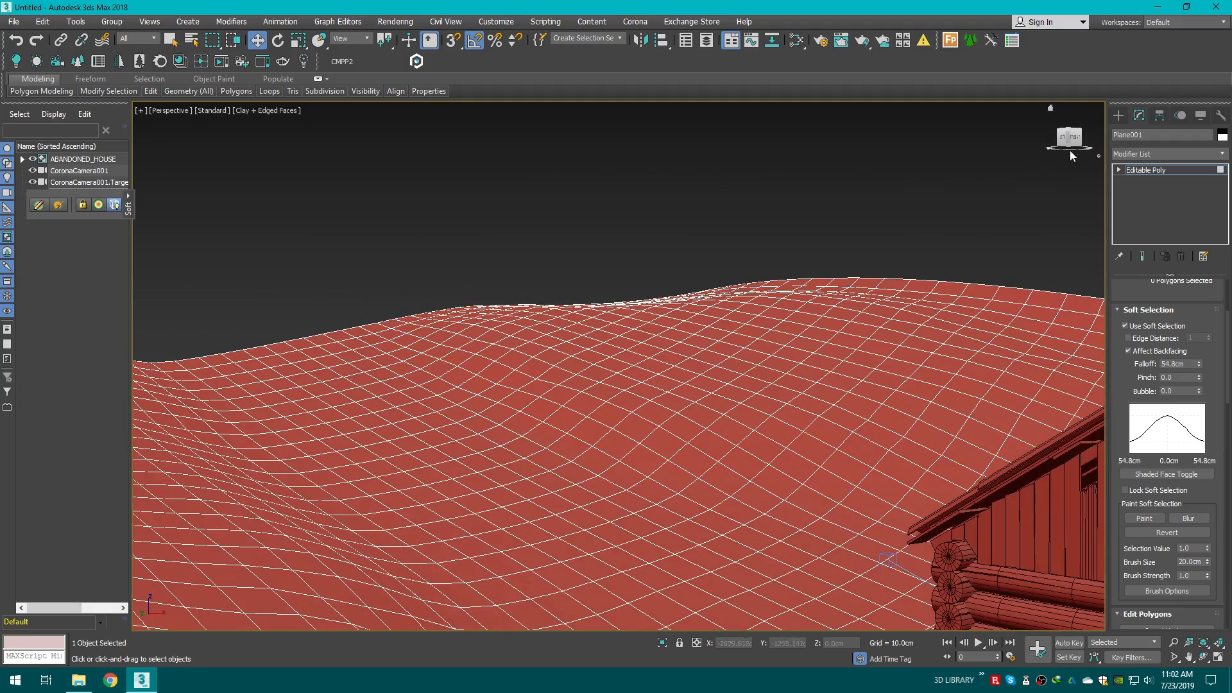
pyautogui.moveTo(1076, 140); pyautogui.dragTo(896, 227)
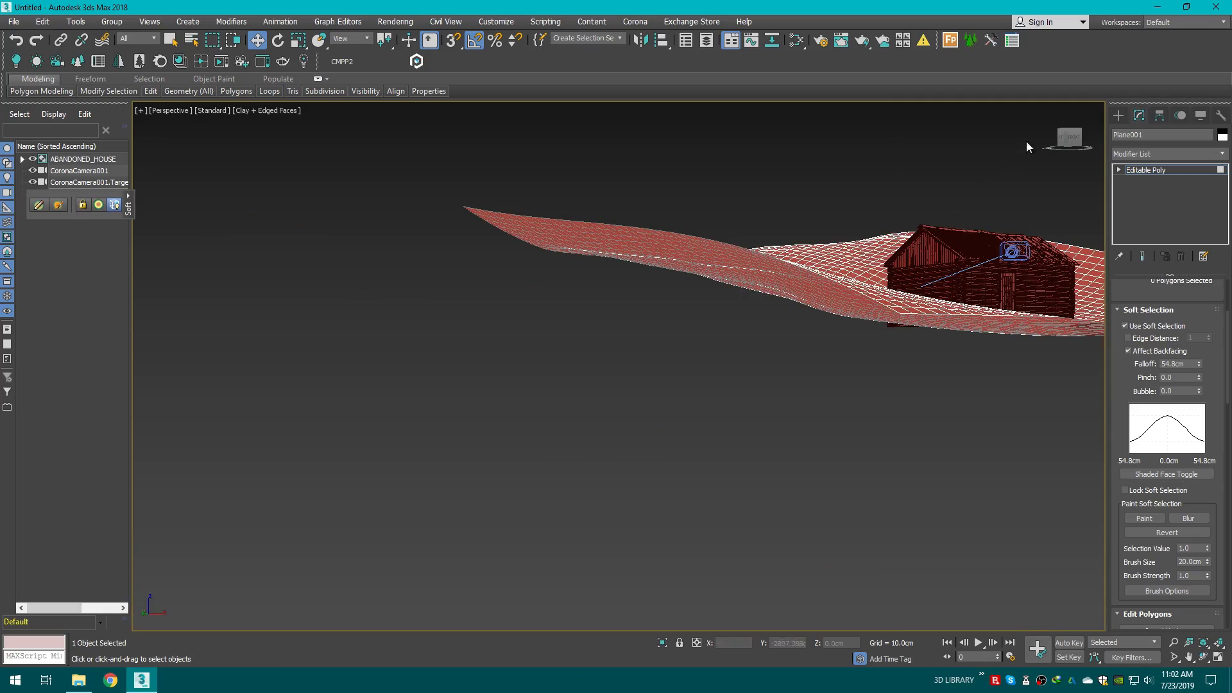
pyautogui.moveTo(1075, 139); pyautogui.dragTo(834, 249)
pyautogui.moveTo(834, 248); pyautogui.dragTo(740, 284, button='middle')
pyautogui.scroll(4, 740, 283)
pyautogui.moveTo(691, 411); pyautogui.dragTo(608, 276, button='middle')
pyautogui.moveTo(614, 380); pyautogui.dragTo(710, 412)
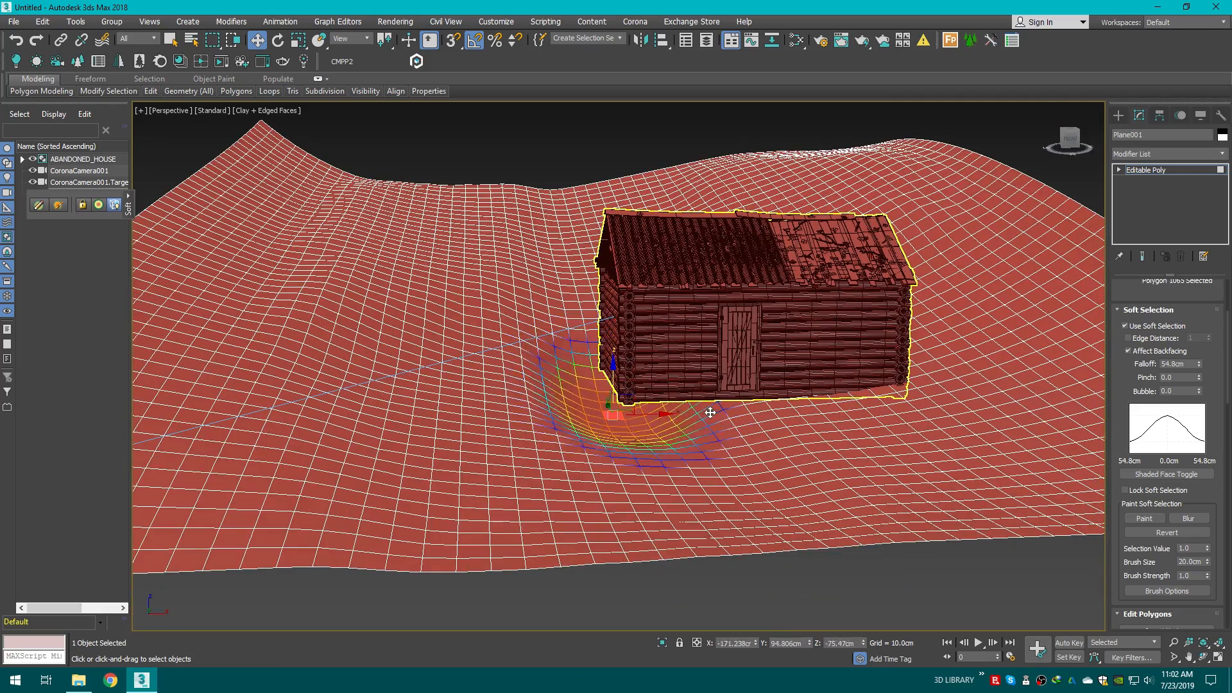
pyautogui.hotkey('ctrl', 'z')
pyautogui.press('q')
pyautogui.moveTo(568, 357); pyautogui.dragTo(693, 425)
pyautogui.press('w')
pyautogui.click(618, 347)
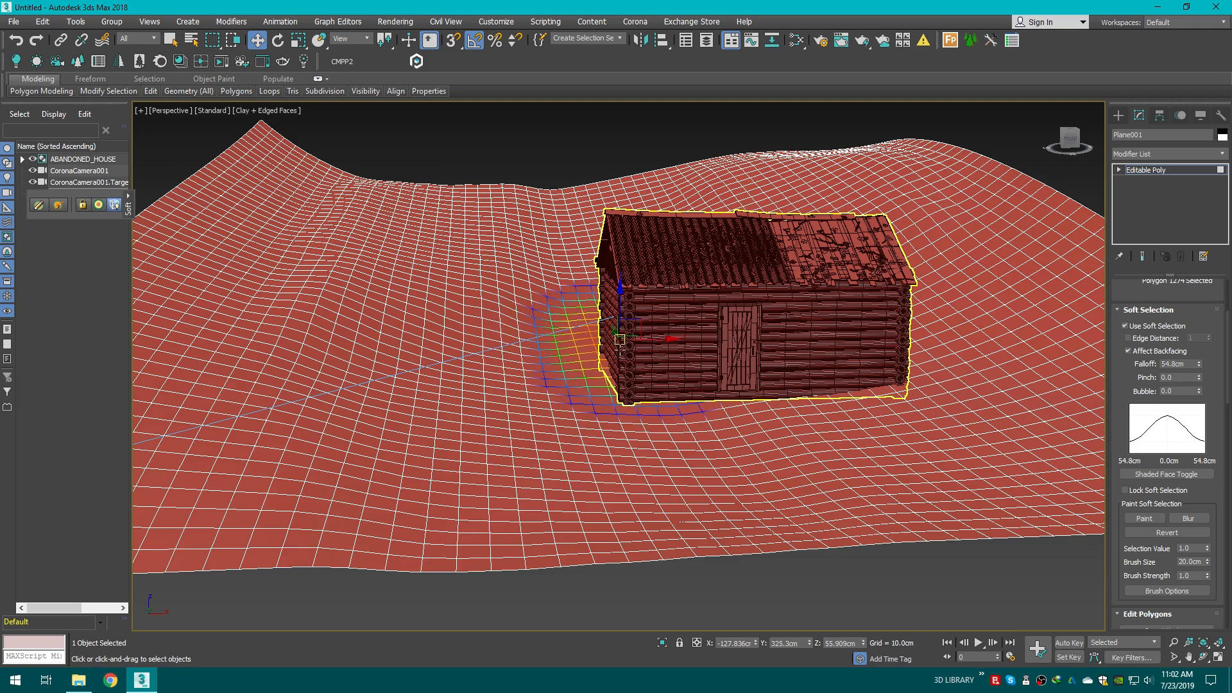
pyautogui.click(171, 41)
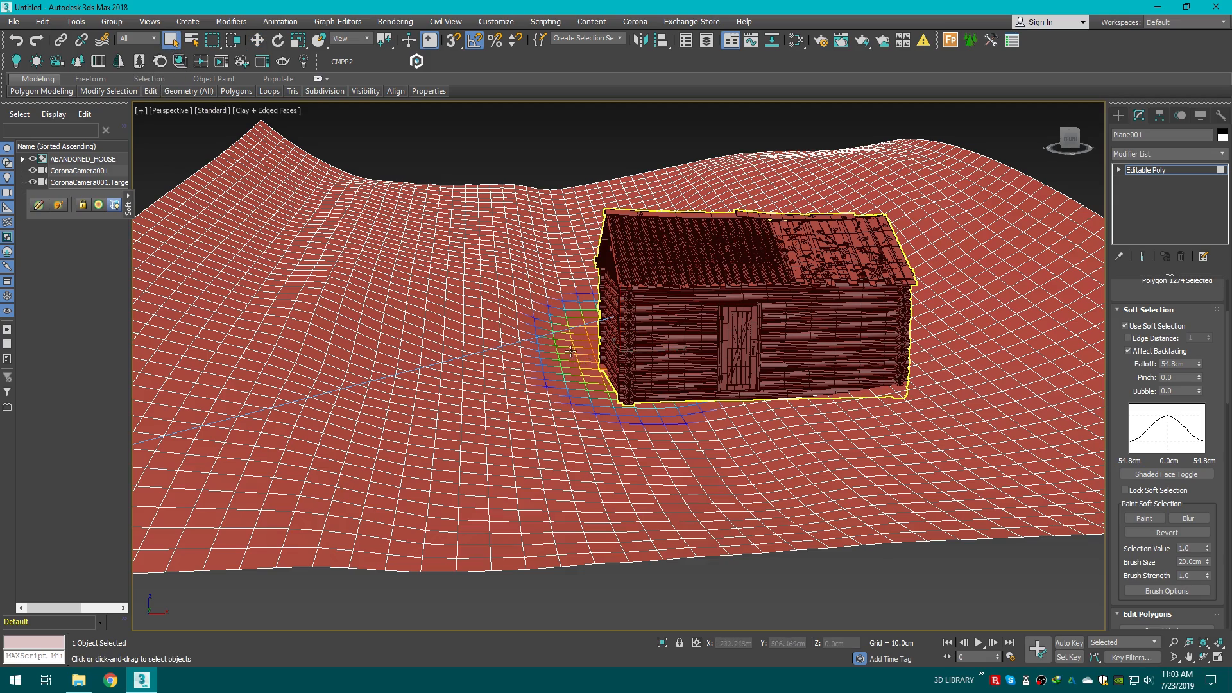
pyautogui.moveTo(552, 328); pyautogui.dragTo(761, 431)
pyautogui.press('w')
pyautogui.moveTo(644, 355); pyautogui.dragTo(644, 352)
pyautogui.click(828, 372)
pyautogui.moveTo(828, 371); pyautogui.dragTo(782, 361, button='middle')
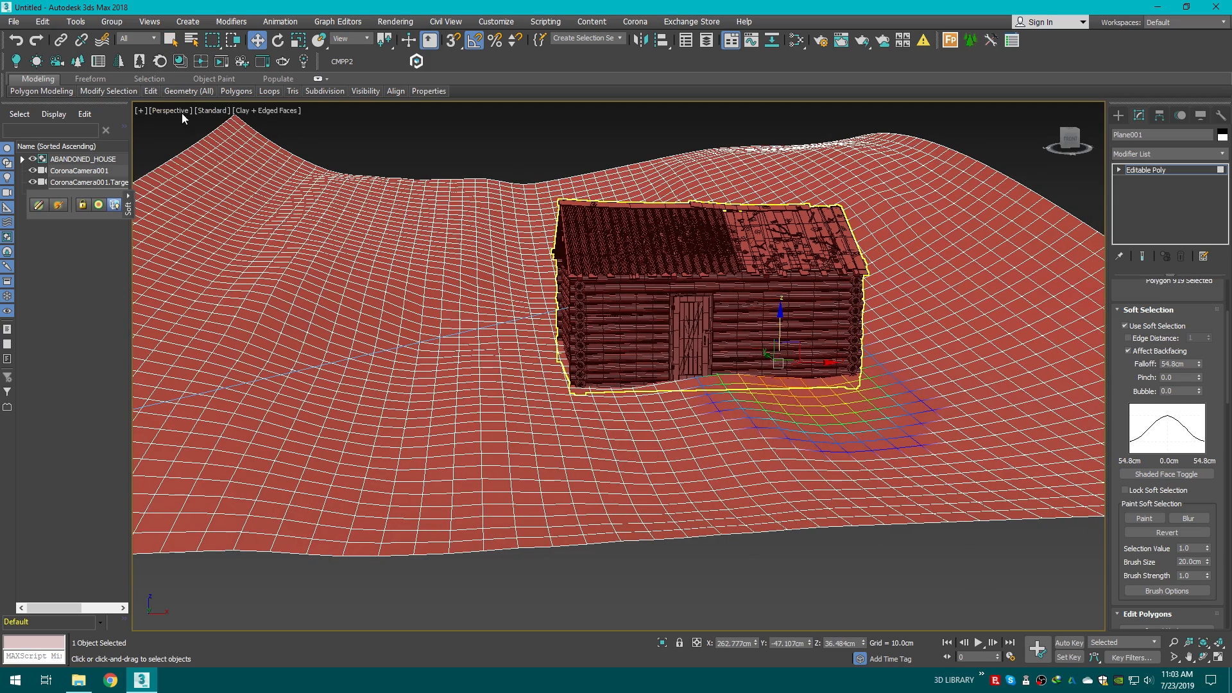
# Step: Region-select polygons in front of the house's right side and lower them slightly
pyautogui.click(172, 41)
pyautogui.moveTo(678, 345); pyautogui.dragTo(857, 413)
pyautogui.press('w')
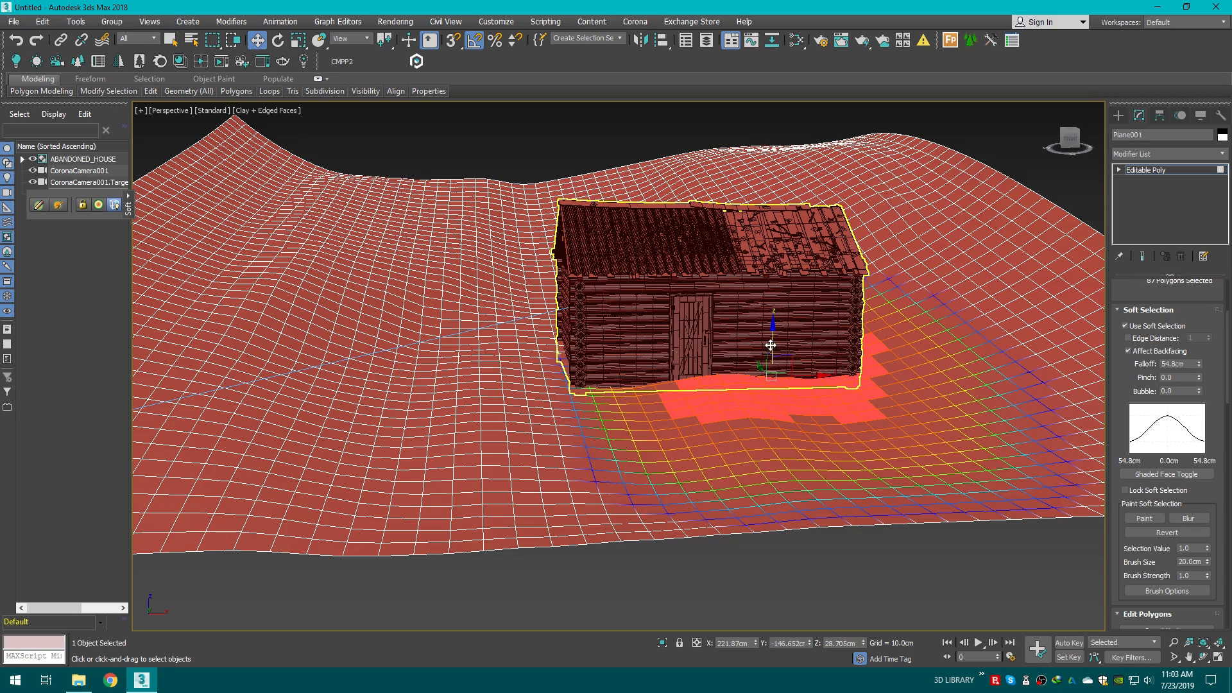
pyautogui.moveTo(771, 345); pyautogui.dragTo(772, 366)
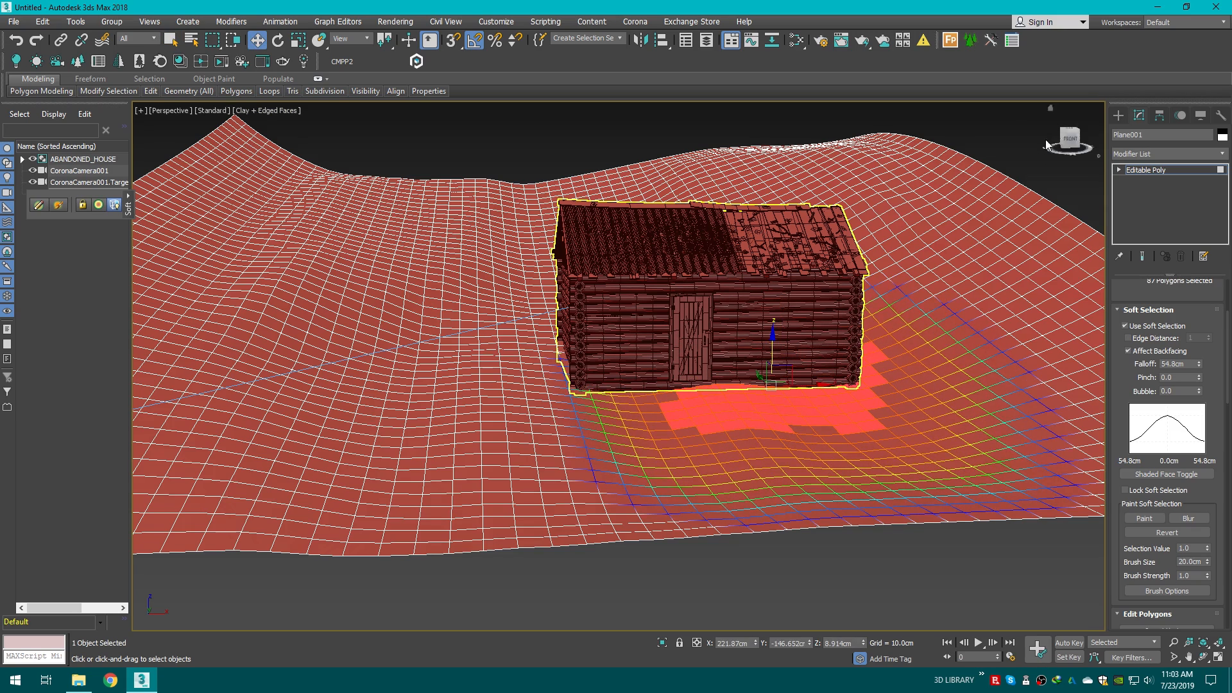
# Step: Select a strip of polygons along the house's front wall and switch to the camera view
pyautogui.click(1009, 122)
pyautogui.scroll(3, 687, 419)
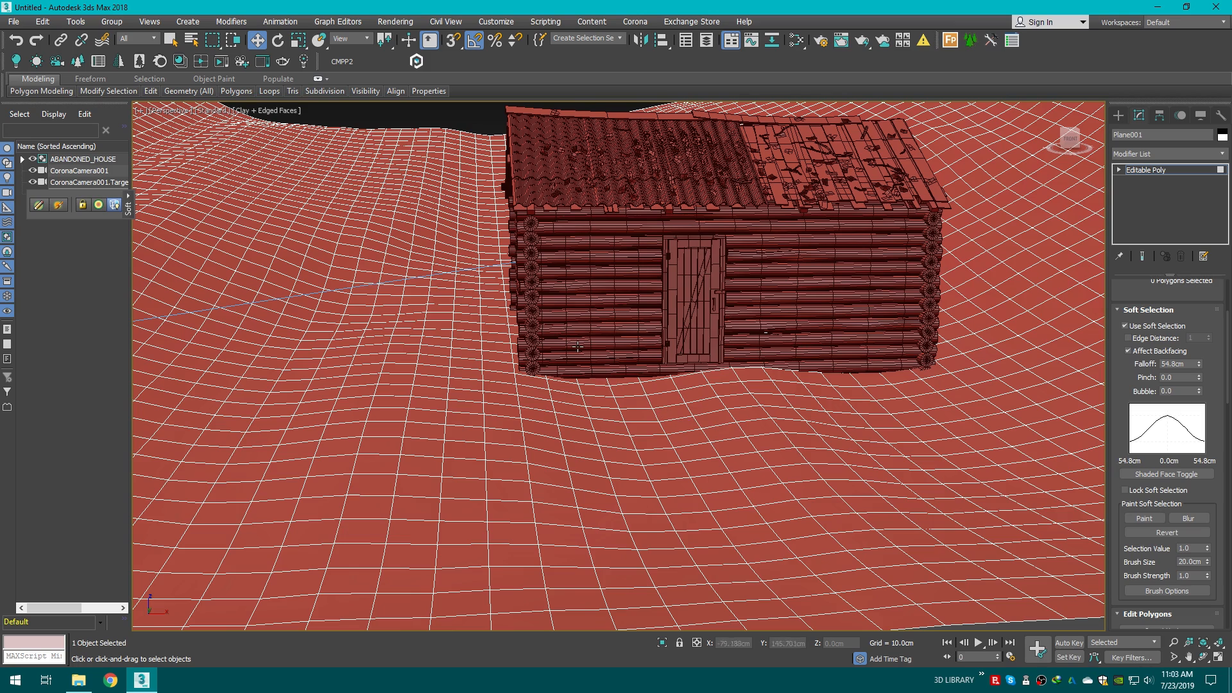
pyautogui.click(171, 40)
pyautogui.click(649, 396)
pyautogui.moveTo(612, 355); pyautogui.dragTo(590, 347)
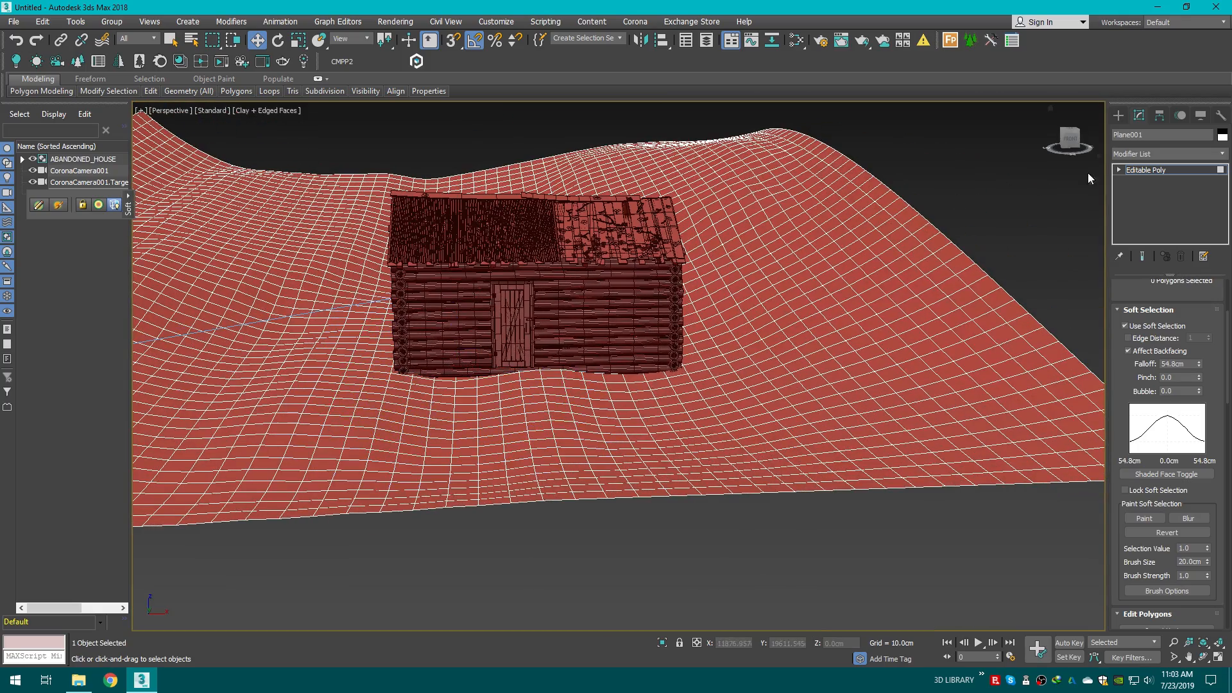
pyautogui.press('c')
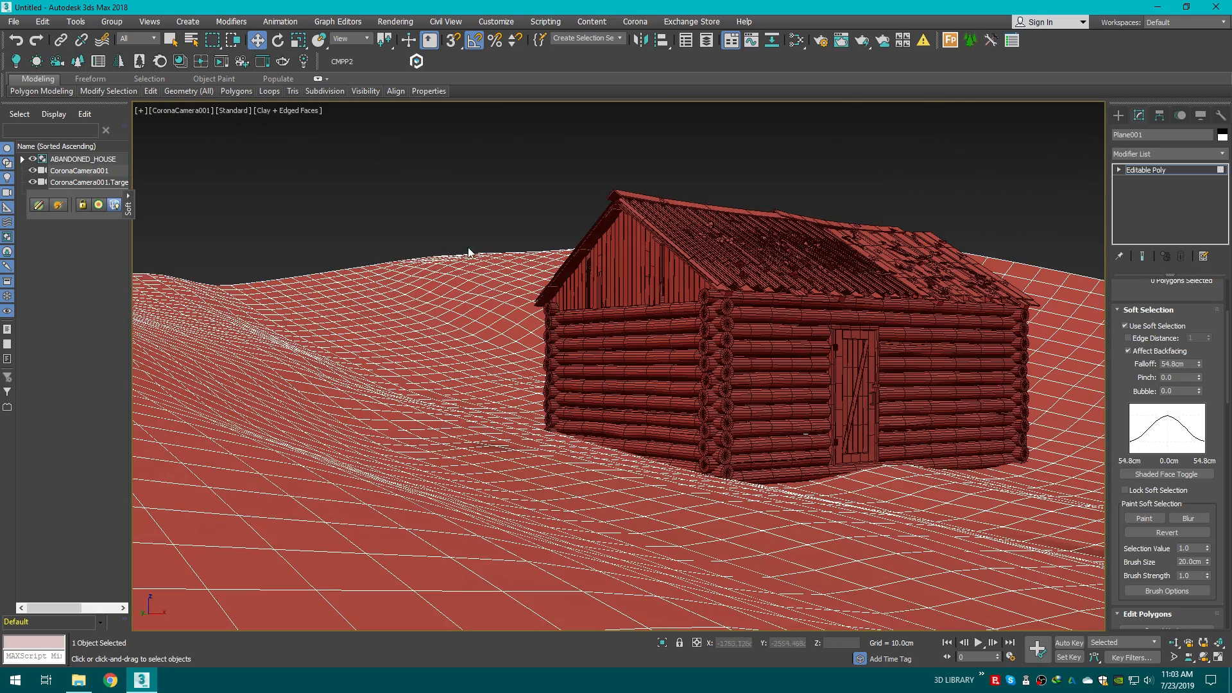
# Step: Select a patch of polygons on the hill behind the house and raise it
pyautogui.moveTo(469, 252); pyautogui.dragTo(537, 311)
pyautogui.moveTo(482, 246); pyautogui.dragTo(478, 215)
# Step: Select a patch of polygons on the far-left hill and raise it
pyautogui.click(295, 275)
pyautogui.moveTo(285, 334); pyautogui.dragTo(287, 337)
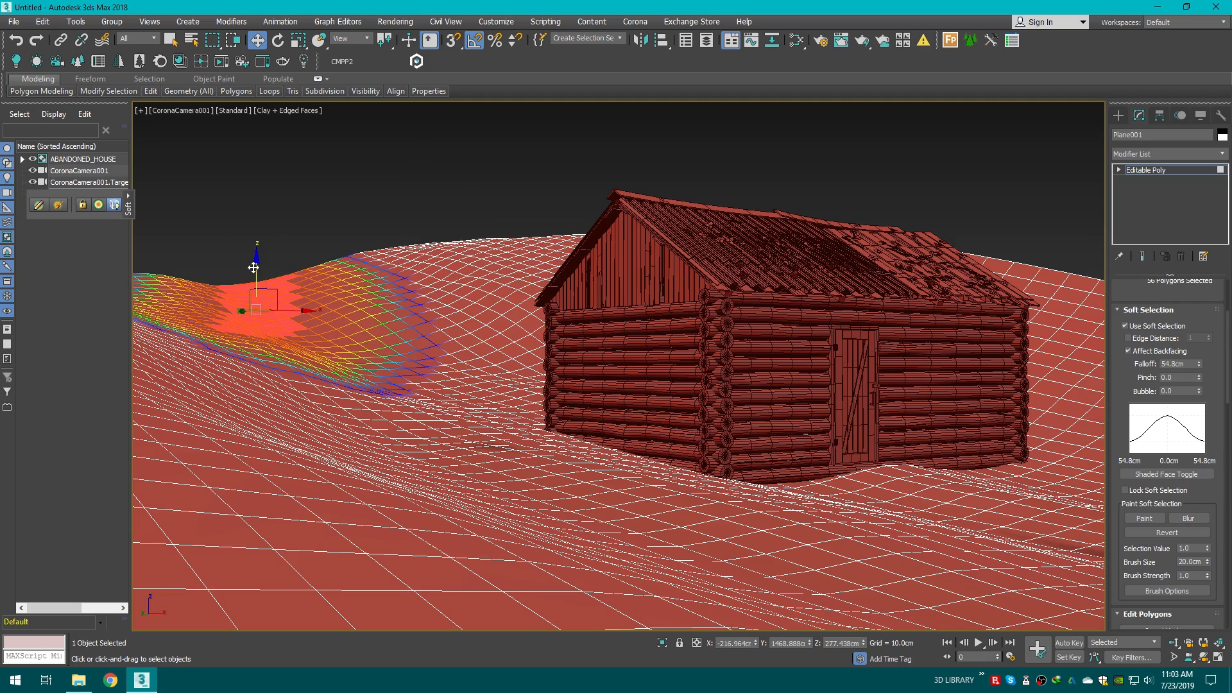
pyautogui.moveTo(253, 267); pyautogui.dragTo(254, 249)
pyautogui.click(327, 186)
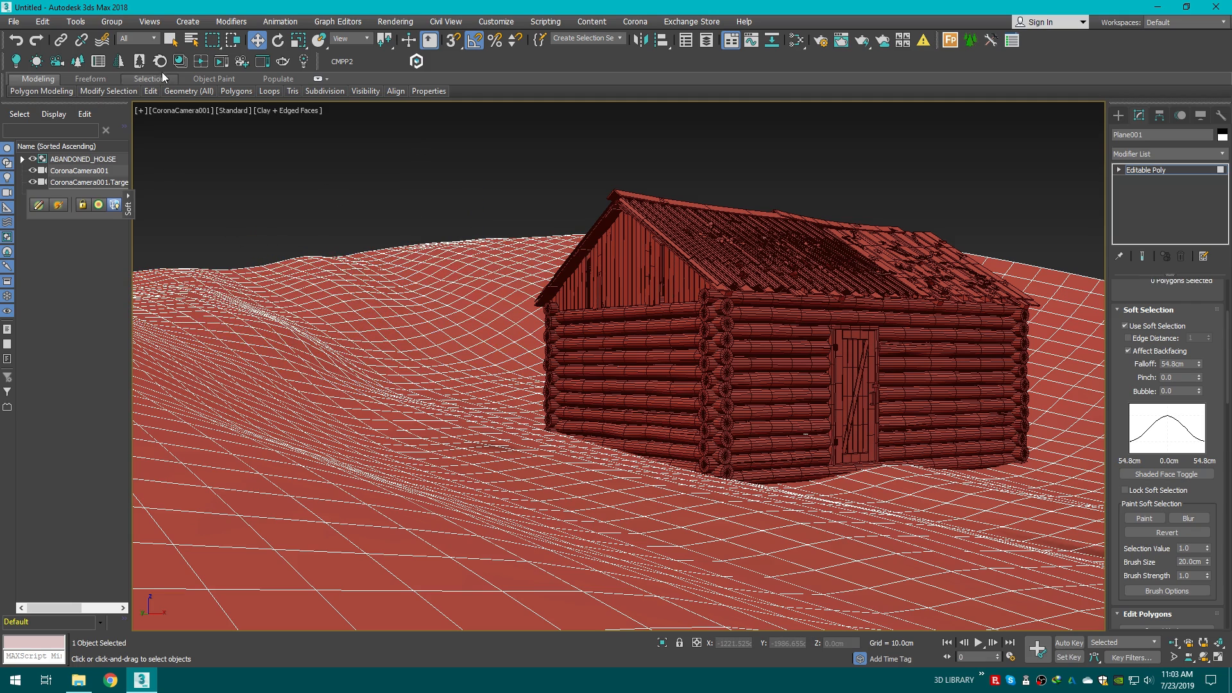
# Step: Region-select polygons left of the house and raise them
pyautogui.click(171, 40)
pyautogui.moveTo(477, 347); pyautogui.dragTo(549, 397)
pyautogui.press('w')
pyautogui.moveTo(516, 349); pyautogui.dragTo(514, 327)
pyautogui.click(514, 126)
# Step: Region-select polygons on the hill behind the house's left side and raise them
pyautogui.moveTo(437, 218); pyautogui.dragTo(526, 272)
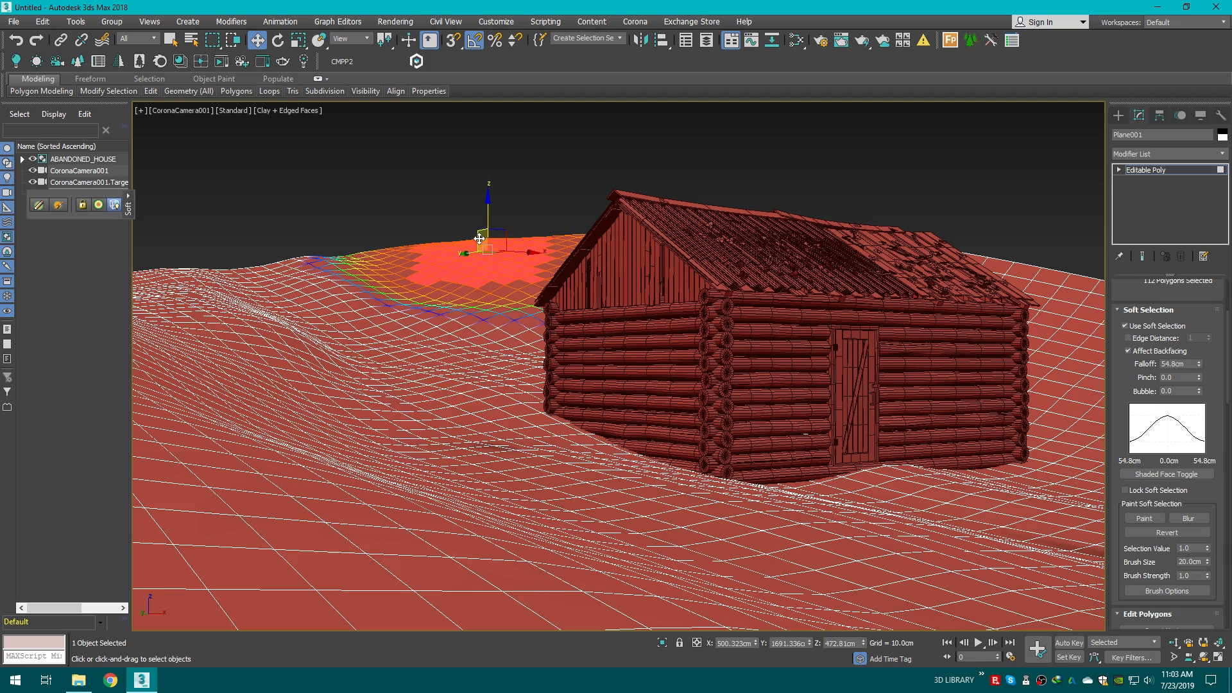
pyautogui.moveTo(486, 228); pyautogui.dragTo(484, 212)
pyautogui.click(584, 161)
# Step: Region-select a wide patch of polygons behind the roof and raise it
pyautogui.moveTo(619, 183); pyautogui.dragTo(976, 287)
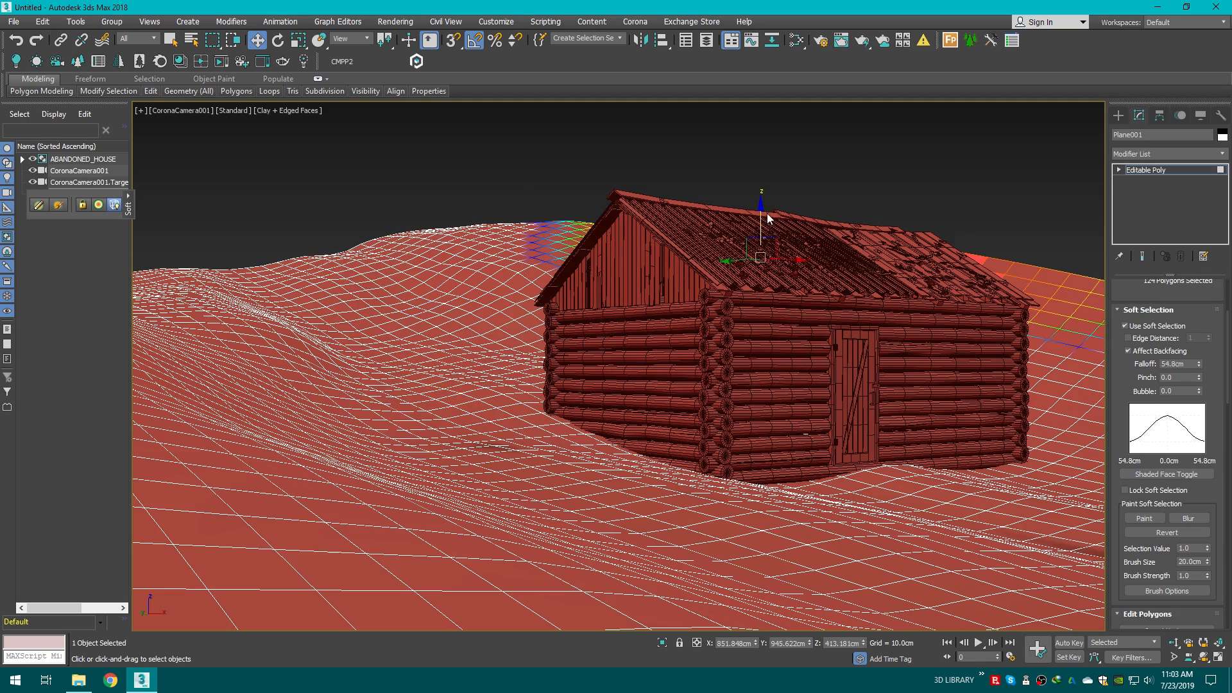
pyautogui.moveTo(762, 213); pyautogui.dragTo(759, 198)
pyautogui.click(847, 168)
pyautogui.moveTo(973, 199); pyautogui.dragTo(1022, 229)
pyautogui.click(1017, 251)
pyautogui.hotkey('ctrl', 'z')
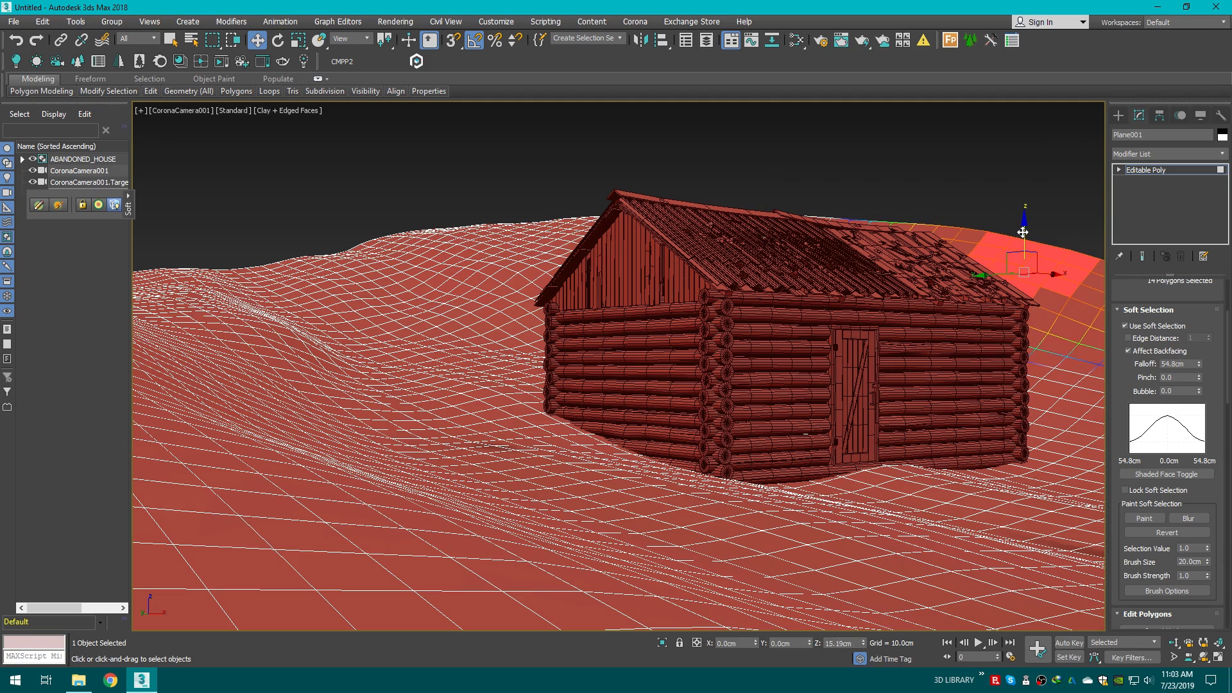
# Step: In the perspective view, select a patch on the hill right of the house and raise it
pyautogui.press('p')
pyautogui.scroll(-4, 980, 280)
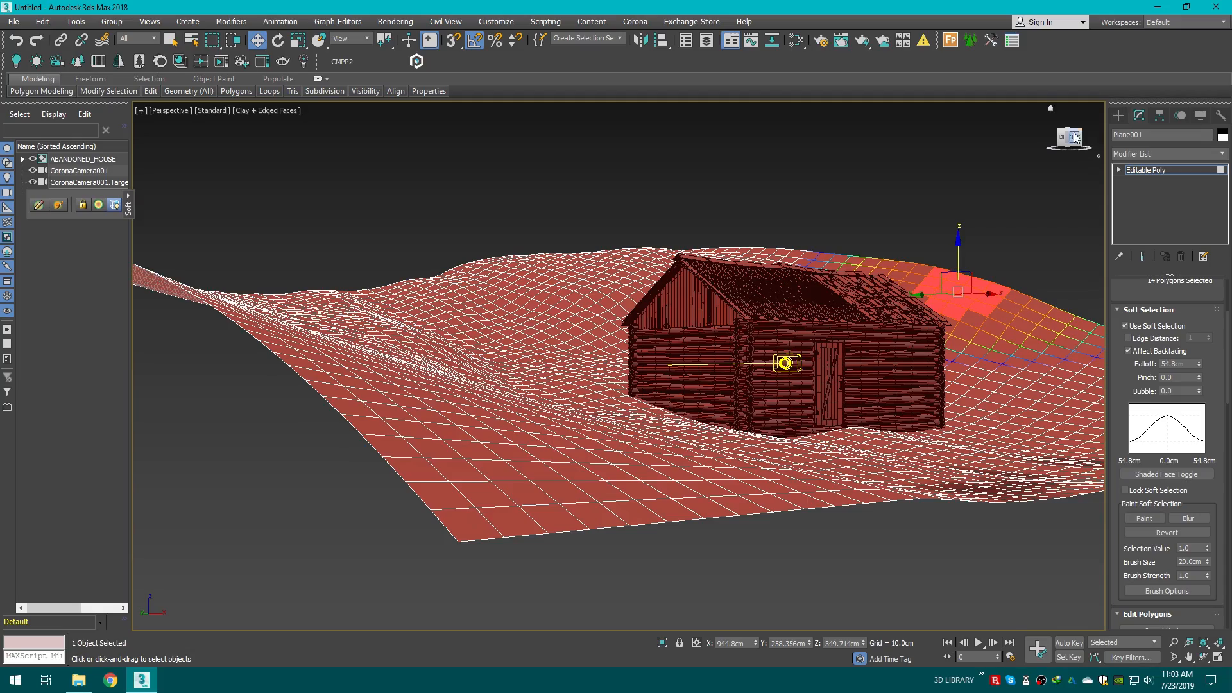
pyautogui.moveTo(1072, 137); pyautogui.dragTo(992, 292)
pyautogui.click(991, 294)
pyautogui.moveTo(873, 251); pyautogui.dragTo(1050, 376)
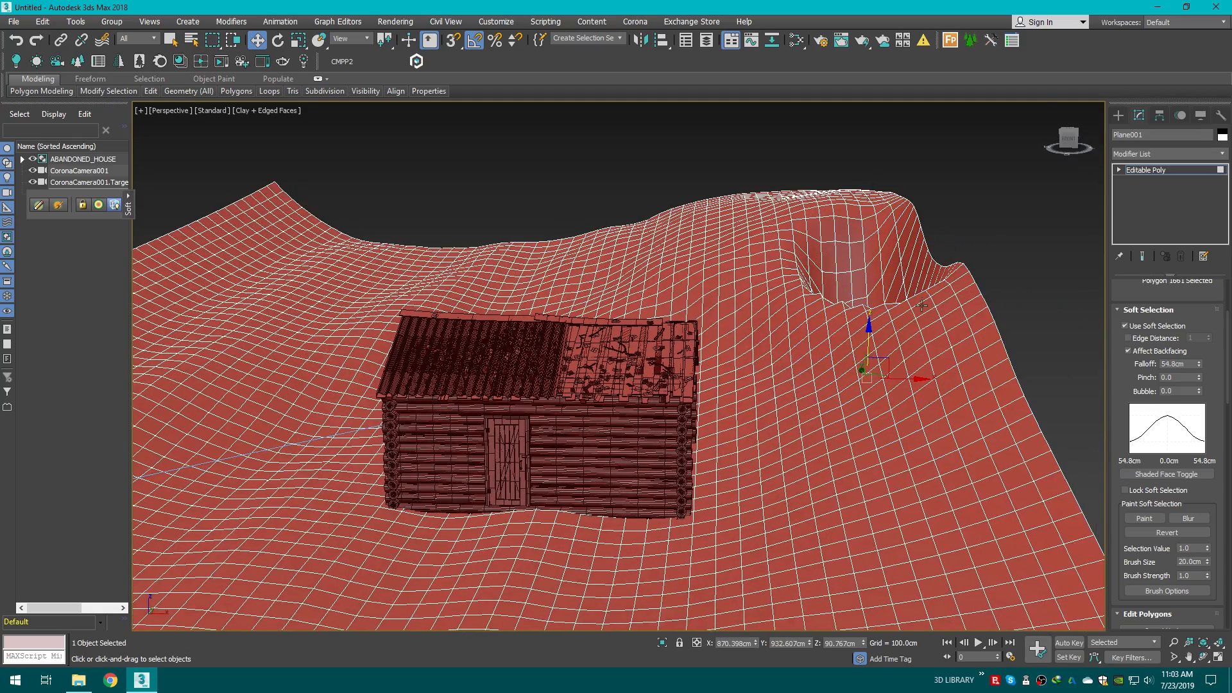
pyautogui.click(1067, 310)
pyautogui.moveTo(1067, 310); pyautogui.dragTo(853, 333)
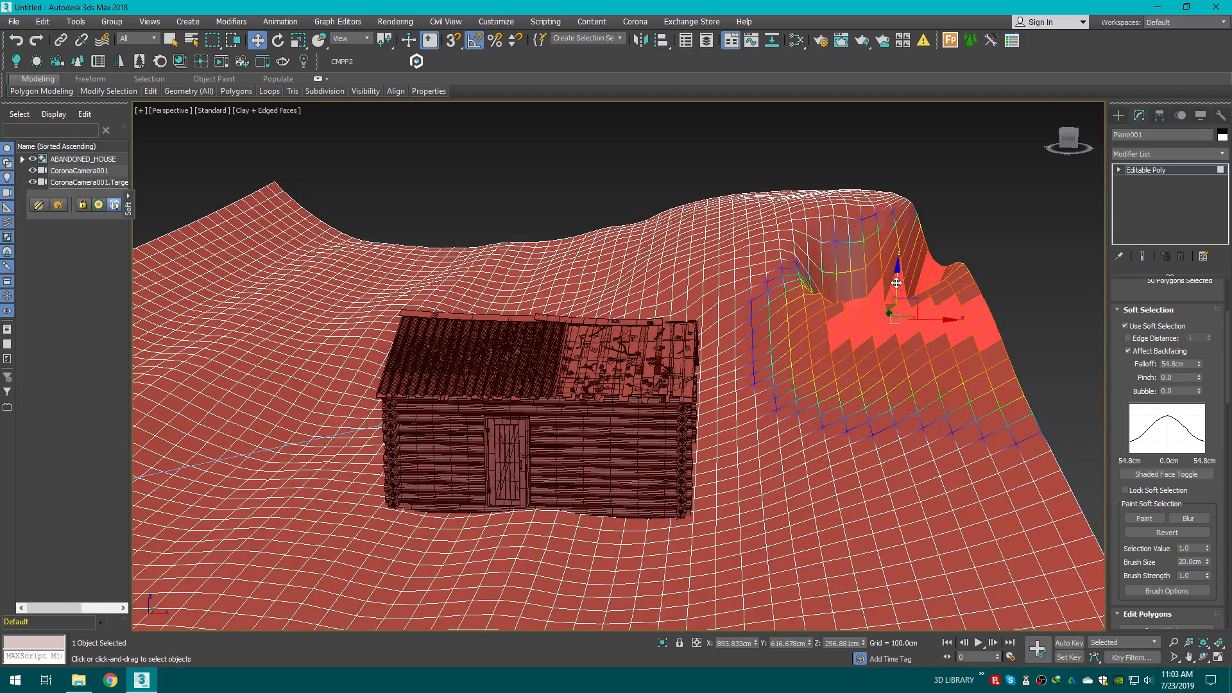
pyautogui.moveTo(897, 282); pyautogui.dragTo(847, 310)
pyautogui.click(1058, 261)
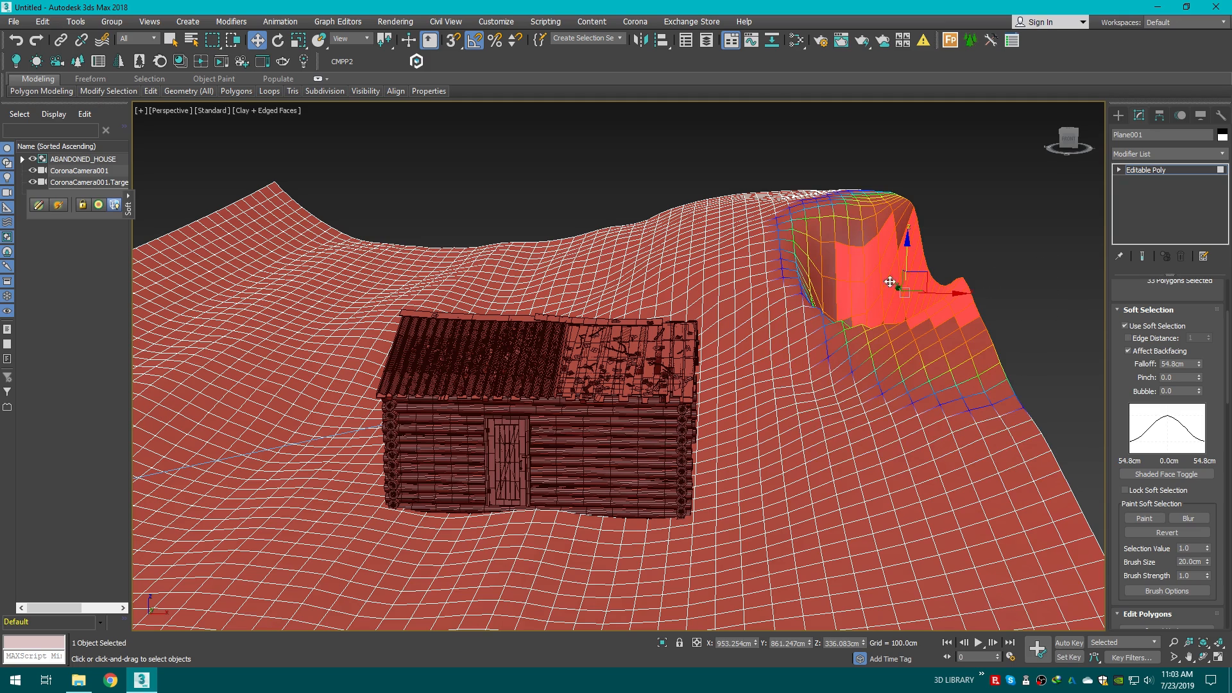
pyautogui.moveTo(906, 258); pyautogui.dragTo(906, 240)
pyautogui.click(1054, 209)
# Step: In the camera view, adjust the height of polygon patches on the hill behind the house's right corner
pyautogui.press('c')
pyautogui.moveTo(937, 202); pyautogui.dragTo(1023, 254)
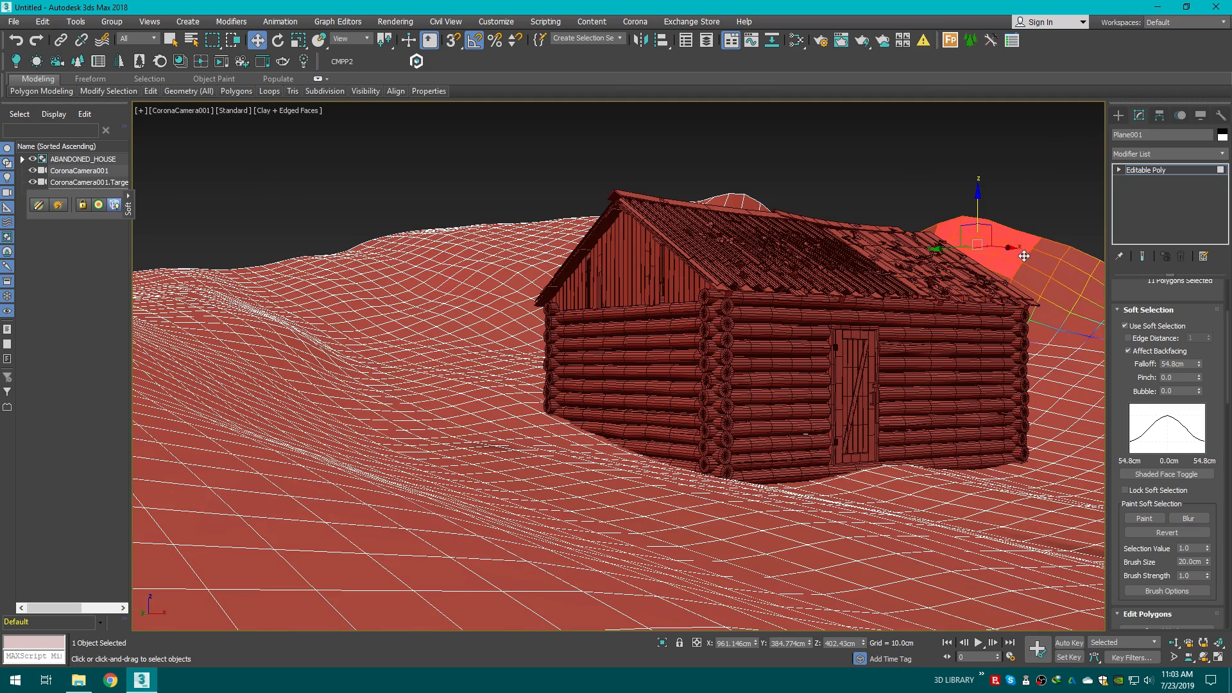
pyautogui.moveTo(977, 208); pyautogui.dragTo(1003, 268)
pyautogui.click(992, 247)
pyautogui.moveTo(970, 224); pyautogui.dragTo(973, 248)
pyautogui.click(708, 165)
pyautogui.moveTo(707, 164); pyautogui.dragTo(733, 209)
pyautogui.click(818, 219)
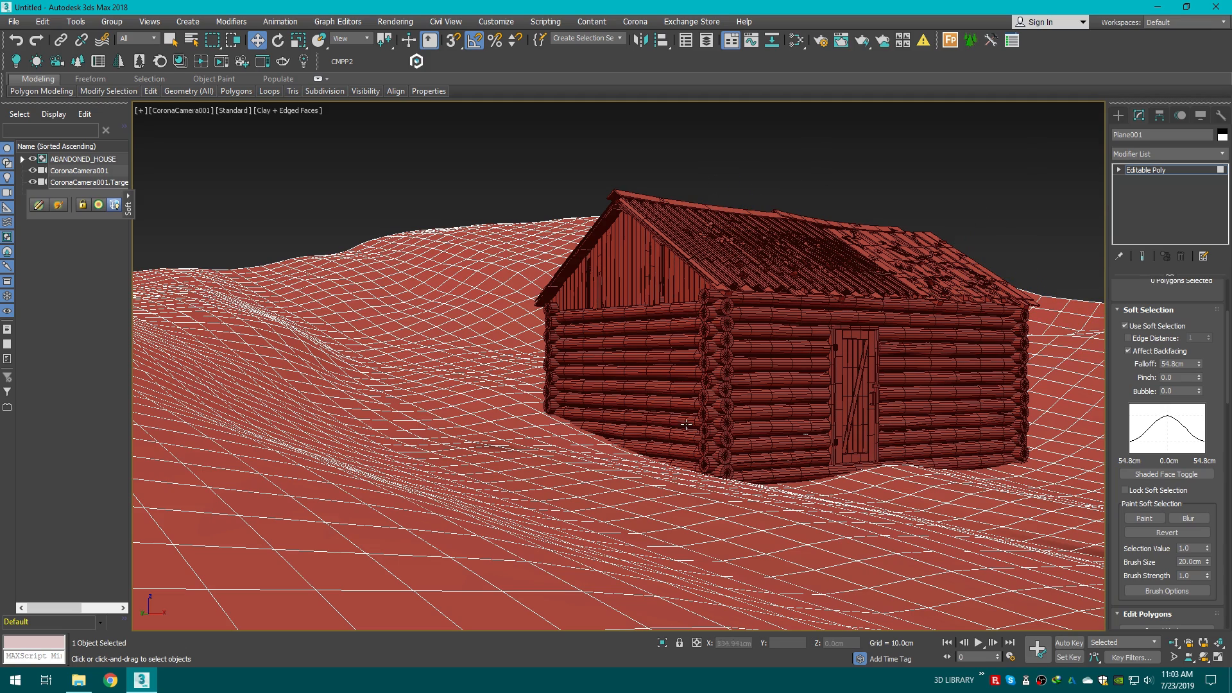
# Step: Region-select polygons at the house's front-left corner and lower them
pyautogui.click(170, 41)
pyautogui.moveTo(483, 393); pyautogui.dragTo(564, 444)
pyautogui.press('w')
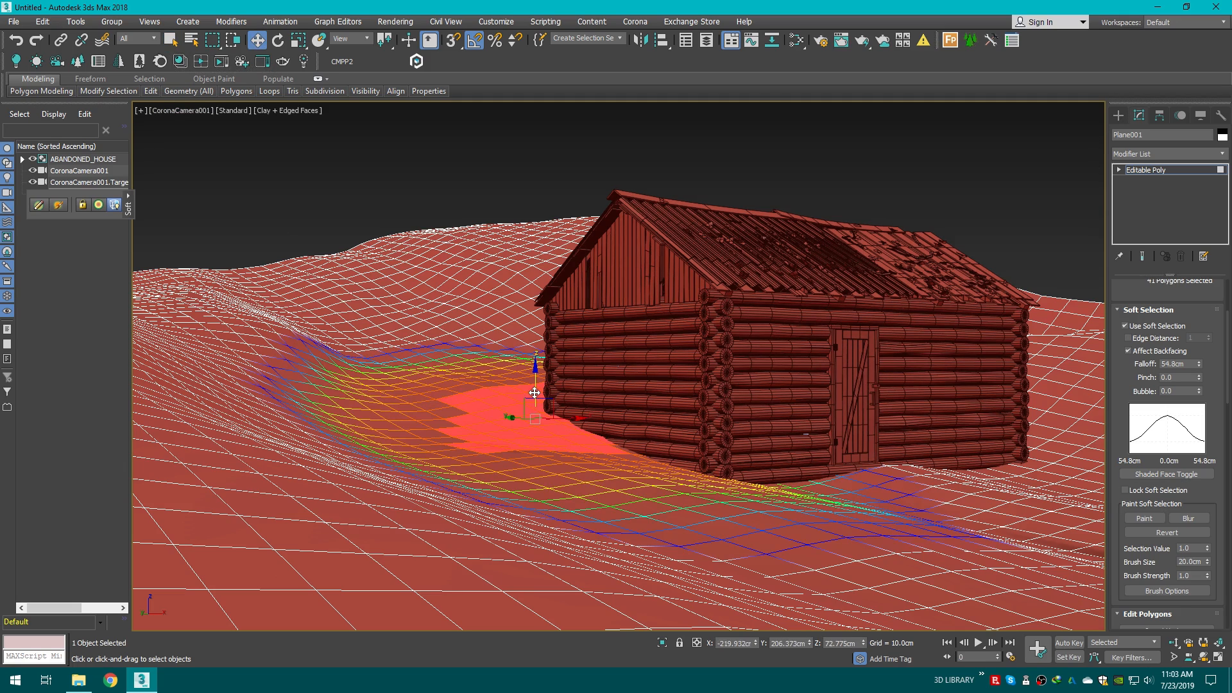
pyautogui.moveTo(535, 393); pyautogui.dragTo(516, 410)
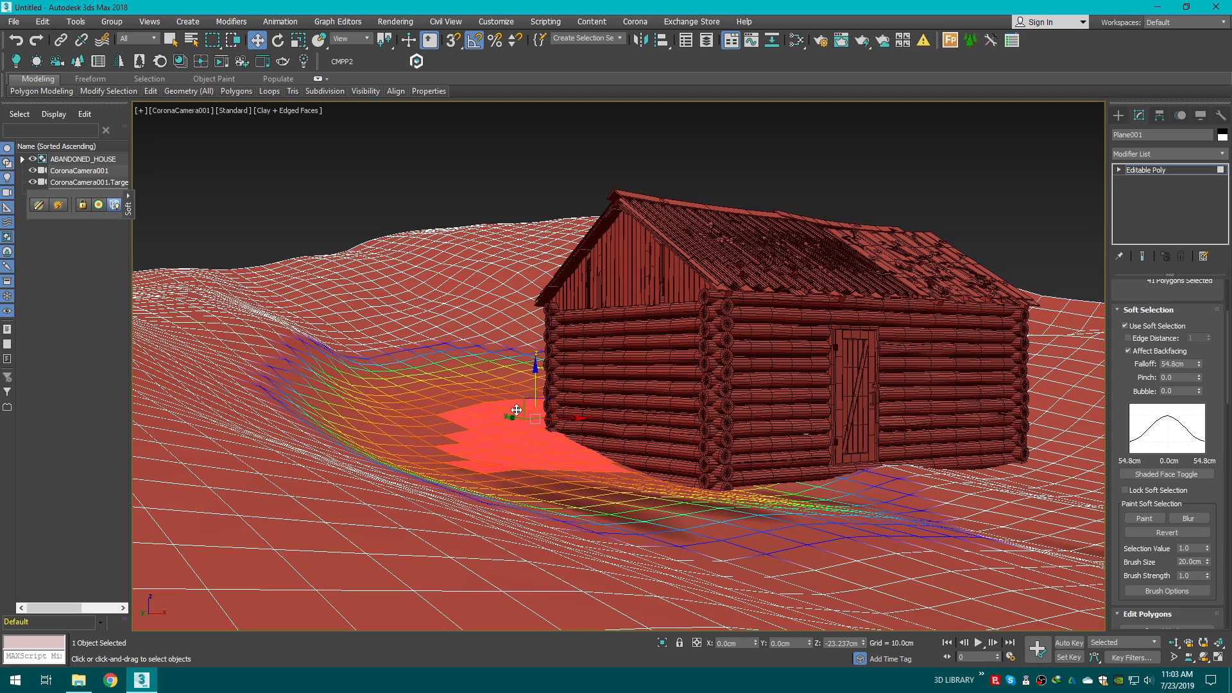
pyautogui.click(381, 308)
# Step: Region-select a patch of polygons left of the house and raise it slightly
pyautogui.click(161, 62)
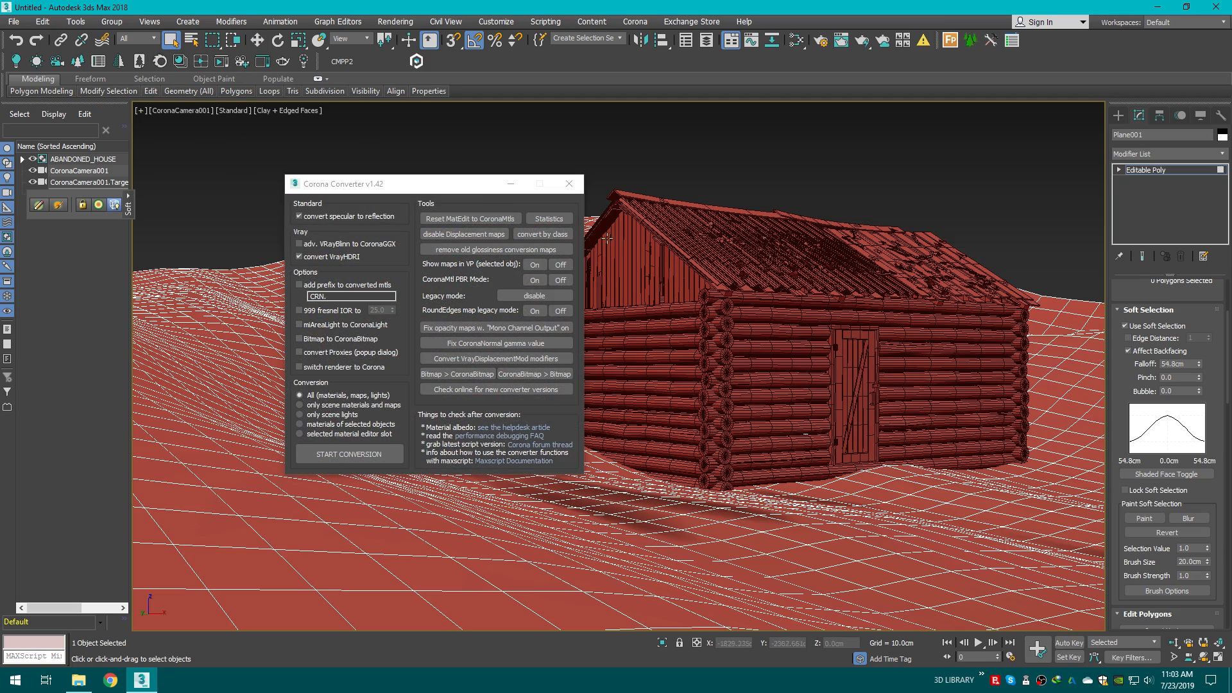
pyautogui.click(573, 182)
pyautogui.moveTo(341, 383); pyautogui.dragTo(433, 432)
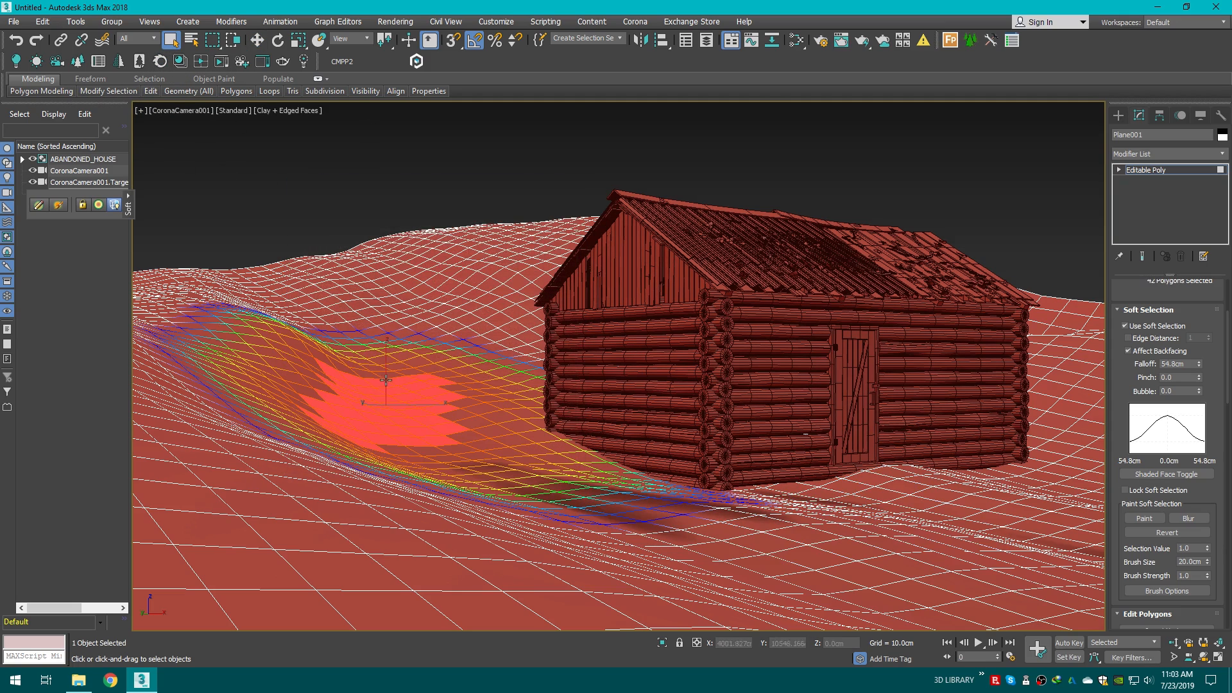
pyautogui.press('w')
pyautogui.moveTo(384, 379); pyautogui.dragTo(379, 371)
pyautogui.click(260, 538)
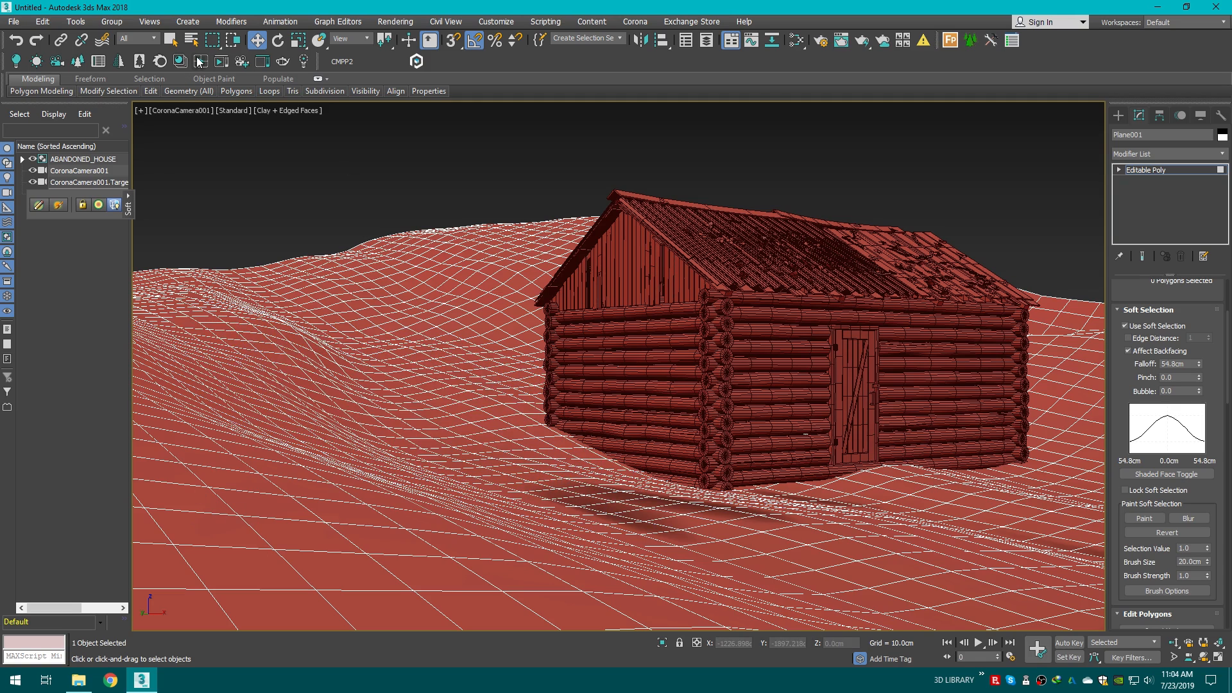
# Step: Region-select a large patch of polygons in the left foreground and lower it
pyautogui.click(171, 40)
pyautogui.click(229, 482)
pyautogui.keyDown('ctrl'); pyautogui.moveTo(140, 444); pyautogui.dragTo(388, 622); pyautogui.keyUp('ctrl')
pyautogui.press('w')
pyautogui.moveTo(327, 444); pyautogui.dragTo(322, 470)
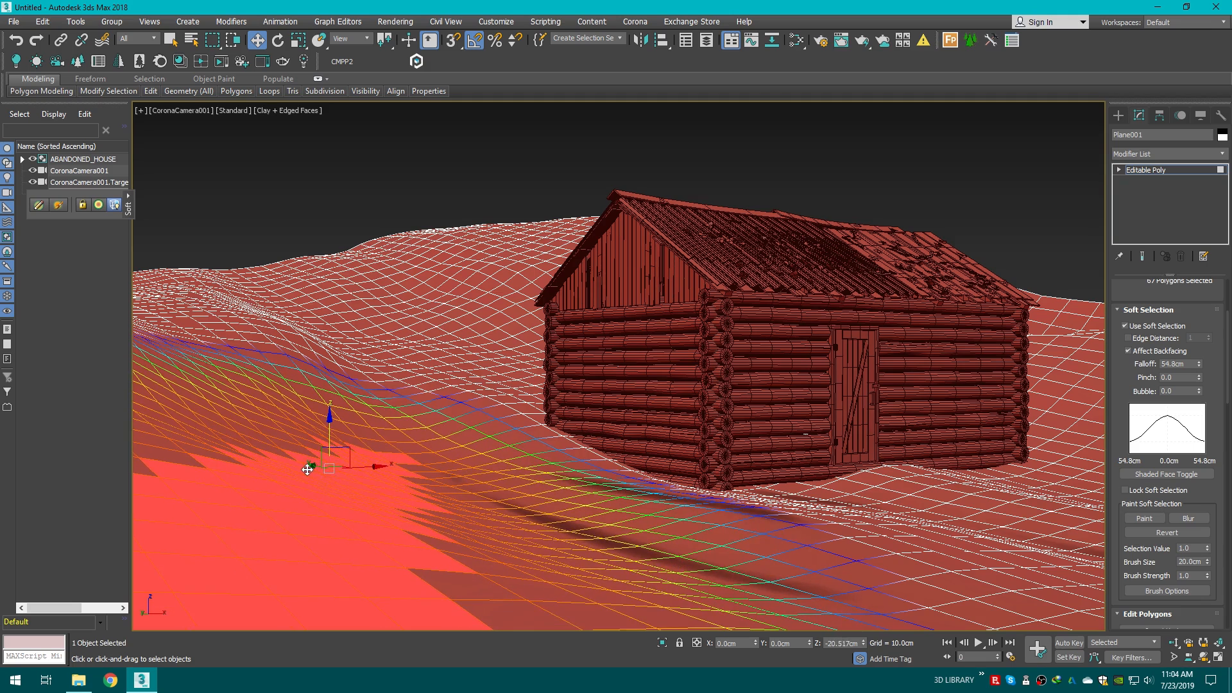
pyautogui.click(252, 544)
pyautogui.moveTo(160, 491); pyautogui.dragTo(232, 598)
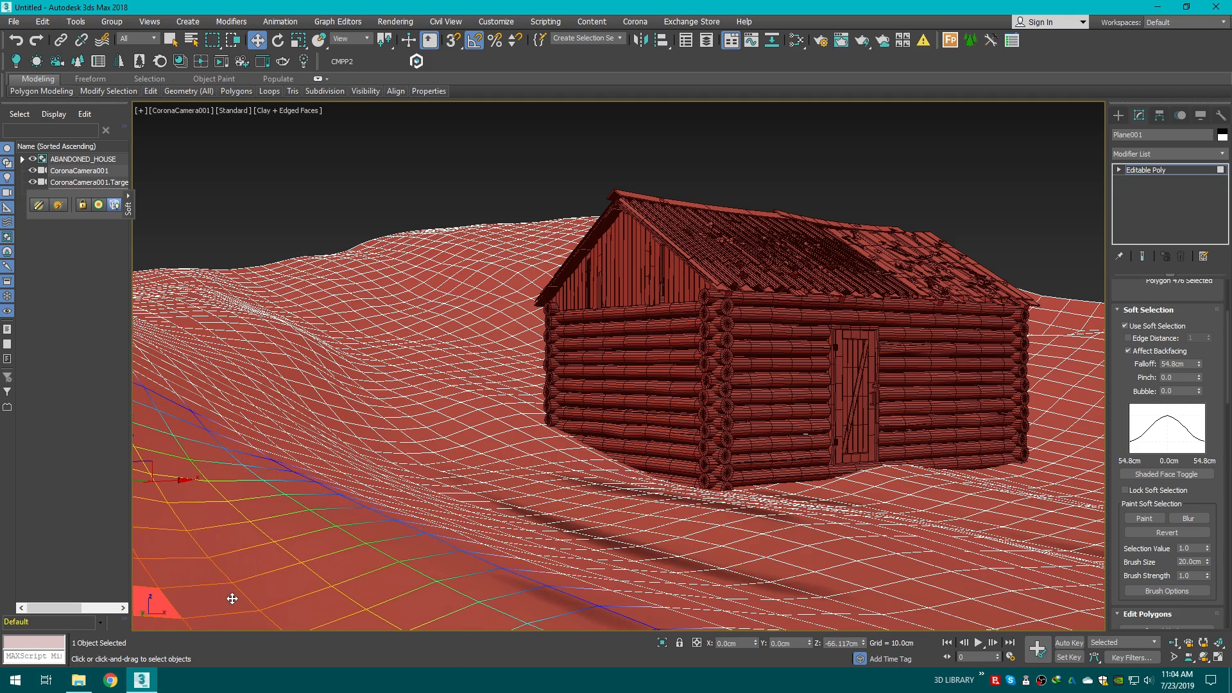
pyautogui.click(309, 179)
# Step: Add a Noise modifier to the terrain plane
pyautogui.click(1120, 119)
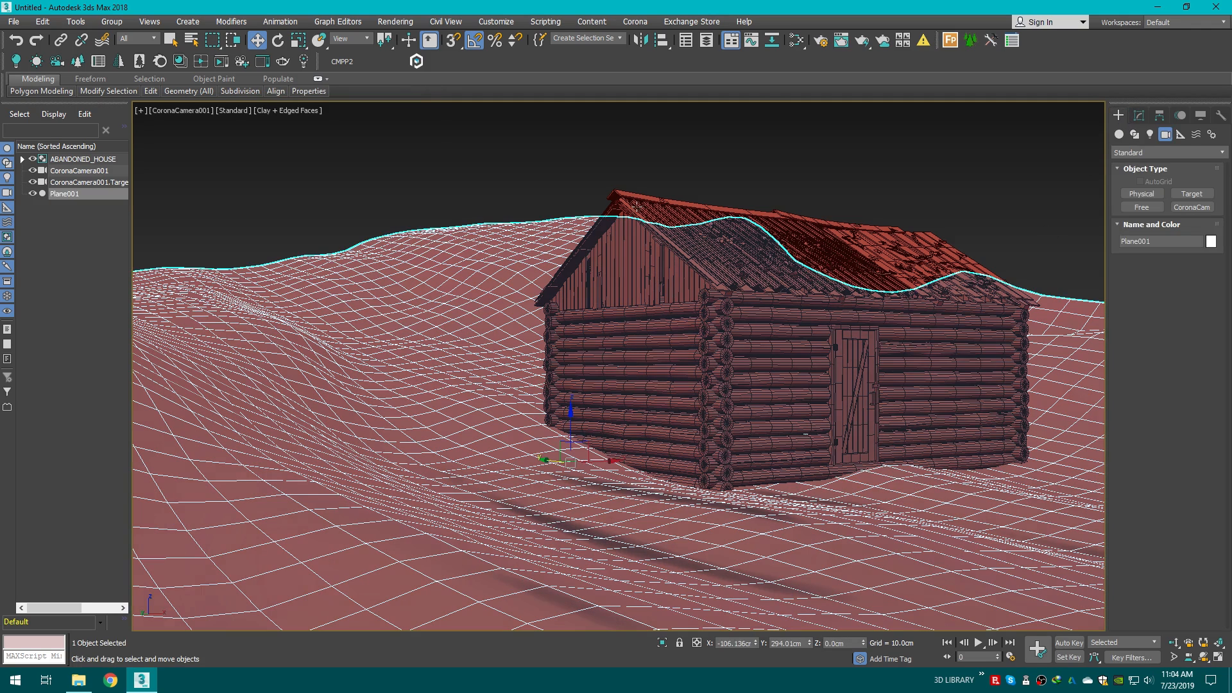
pyautogui.click(542, 168)
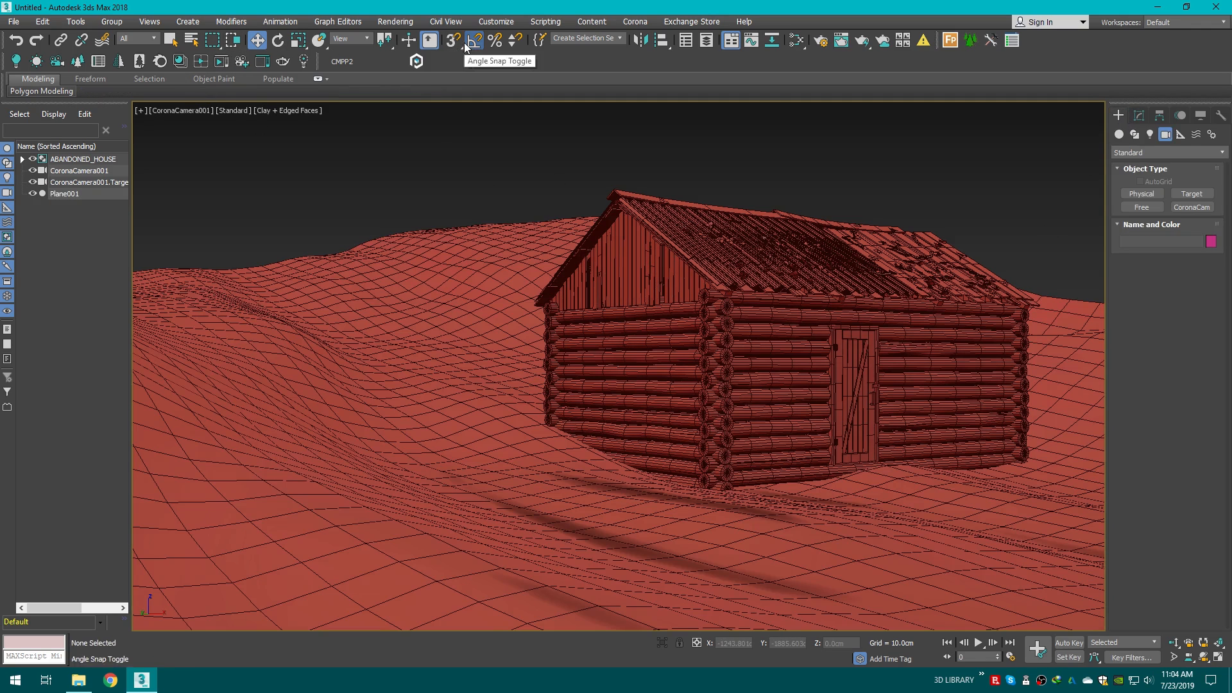
pyautogui.click(493, 308)
pyautogui.click(1138, 116)
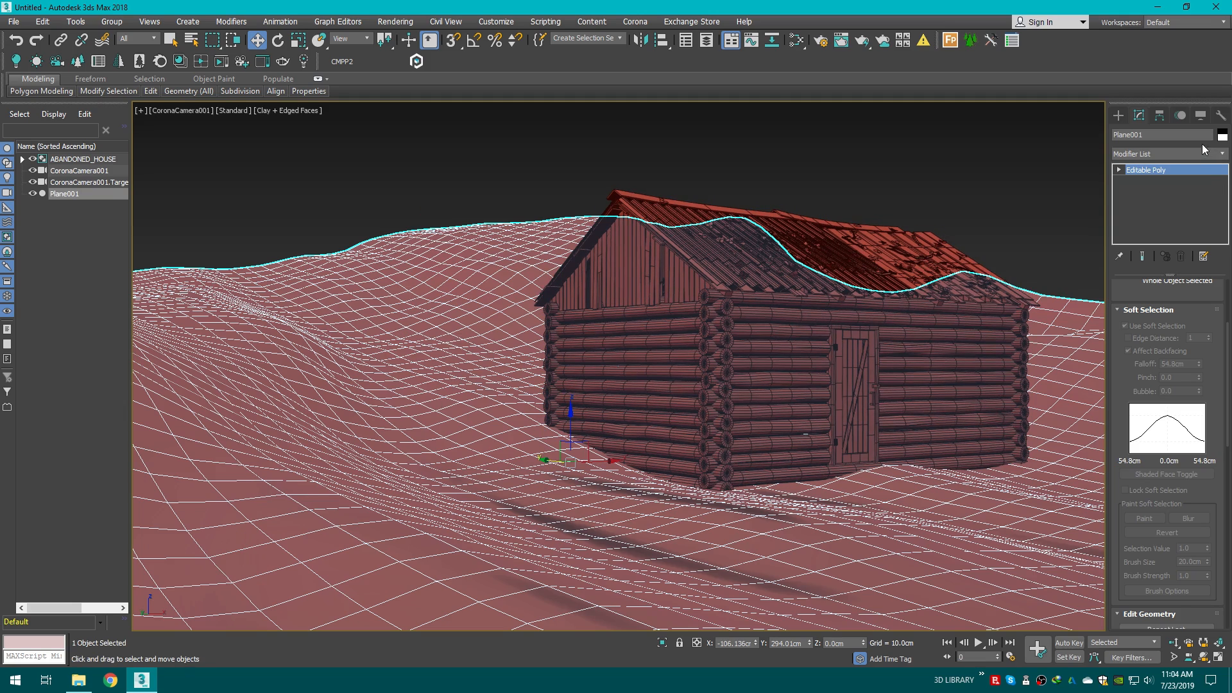
pyautogui.click(1147, 154)
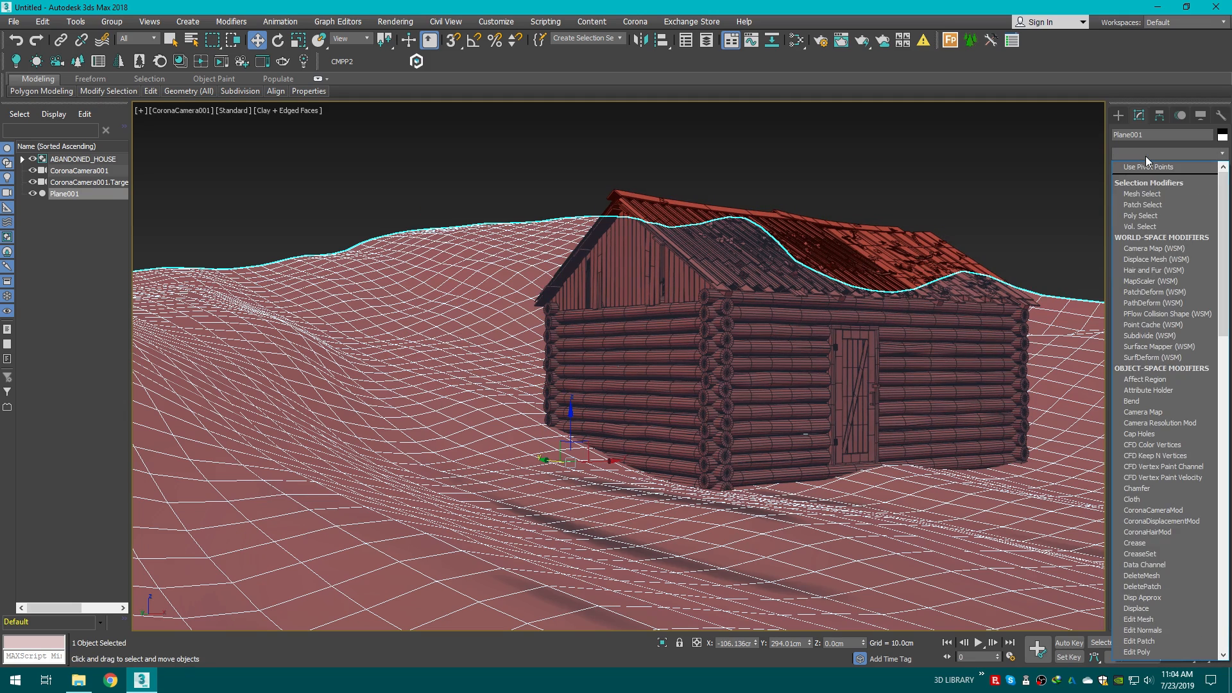
pyautogui.press('n')
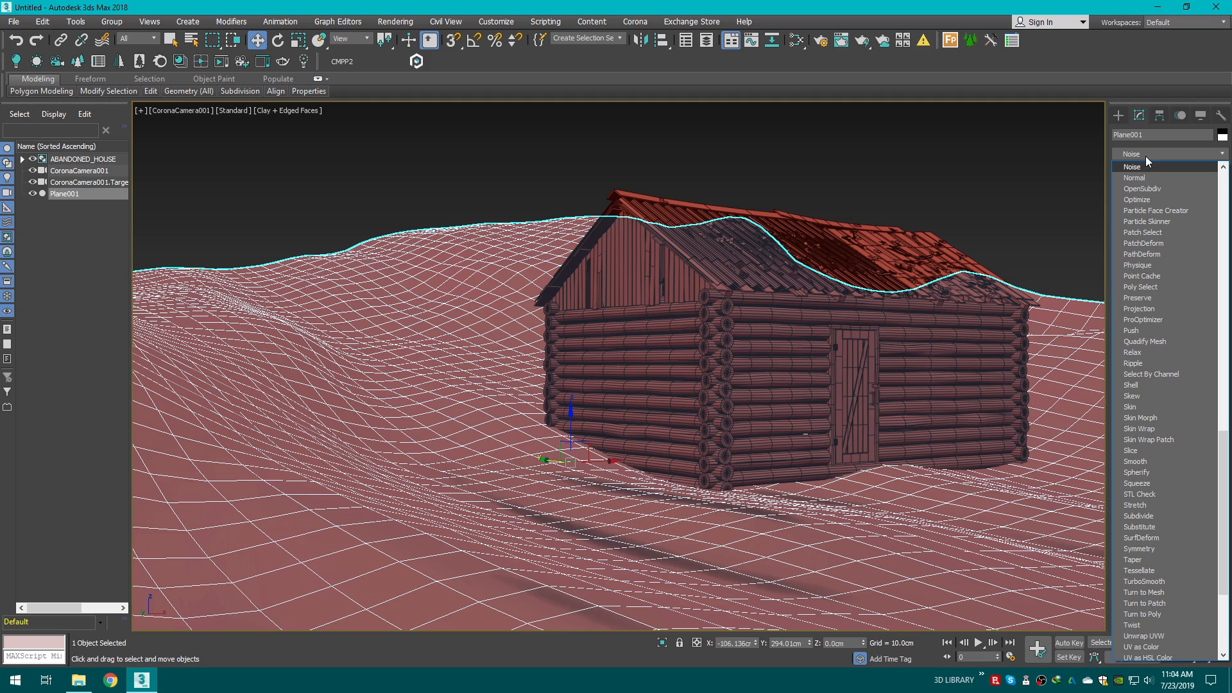
pyautogui.click(1136, 168)
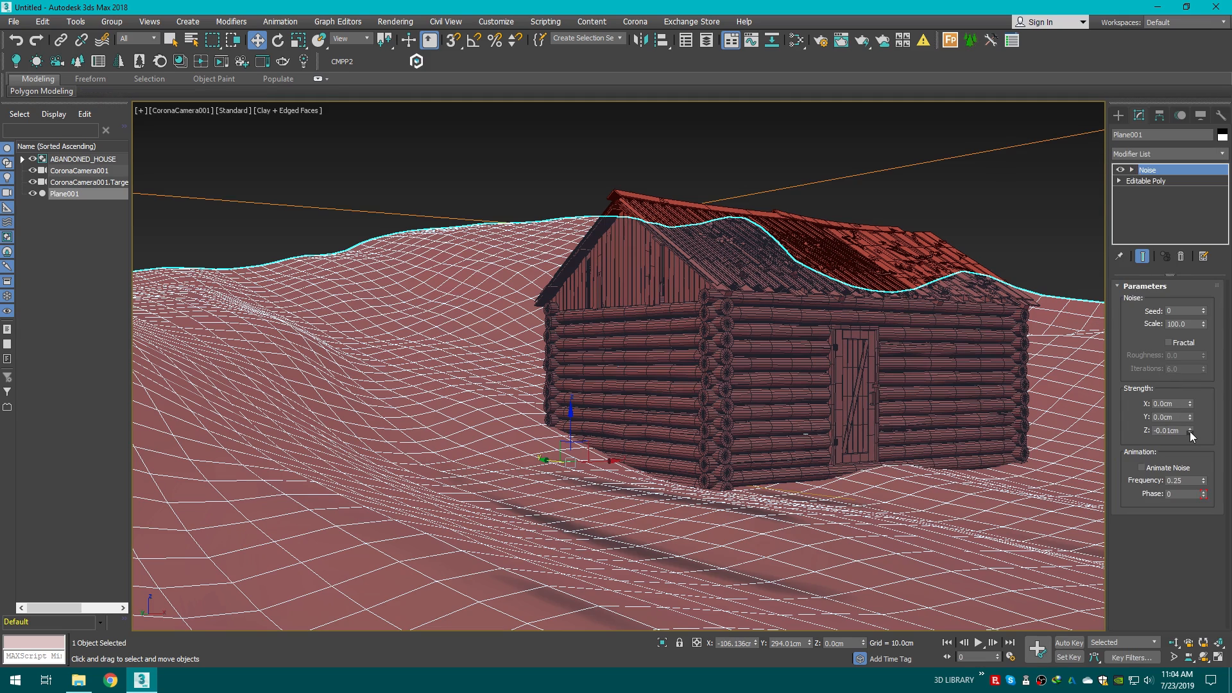
# Step: Set the Noise strength to X 1.15 cm, Y 0.51 cm and Z -20.661 cm
pyautogui.moveTo(1191, 430); pyautogui.dragTo(1138, 238)
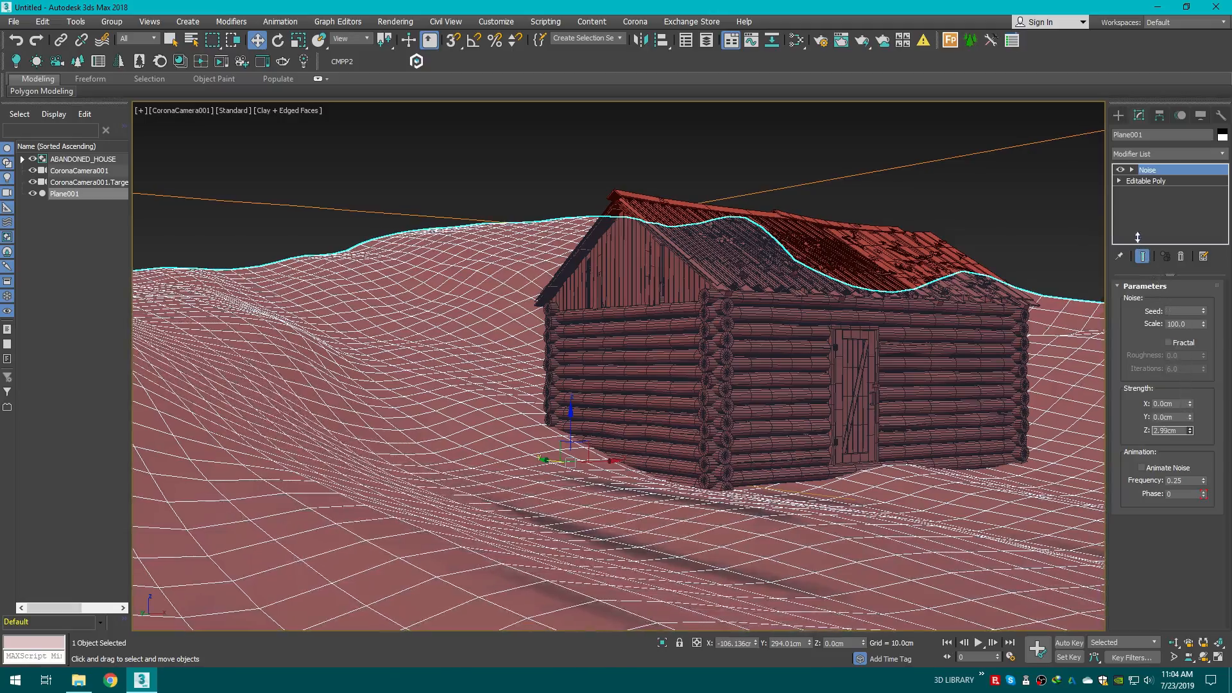
pyautogui.moveTo(1055, 11); pyautogui.dragTo(922, 369)
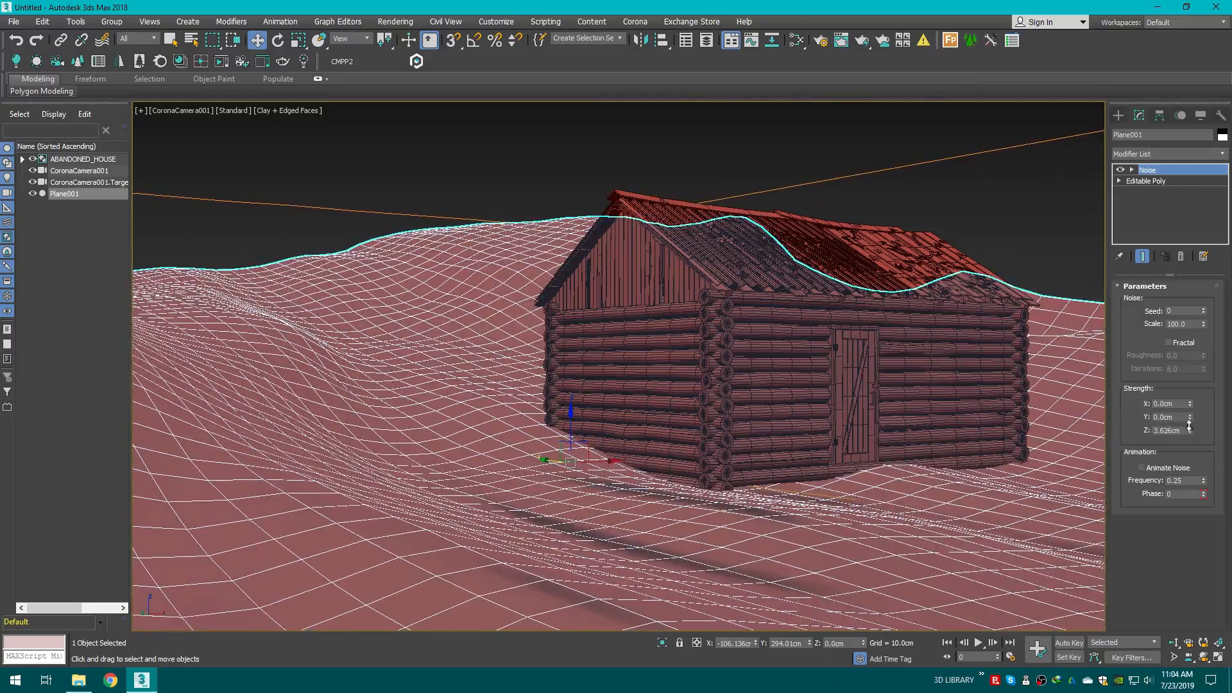
pyautogui.moveTo(1163, 329); pyautogui.dragTo(1079, 214)
pyautogui.moveTo(1189, 417); pyautogui.dragTo(1173, 484)
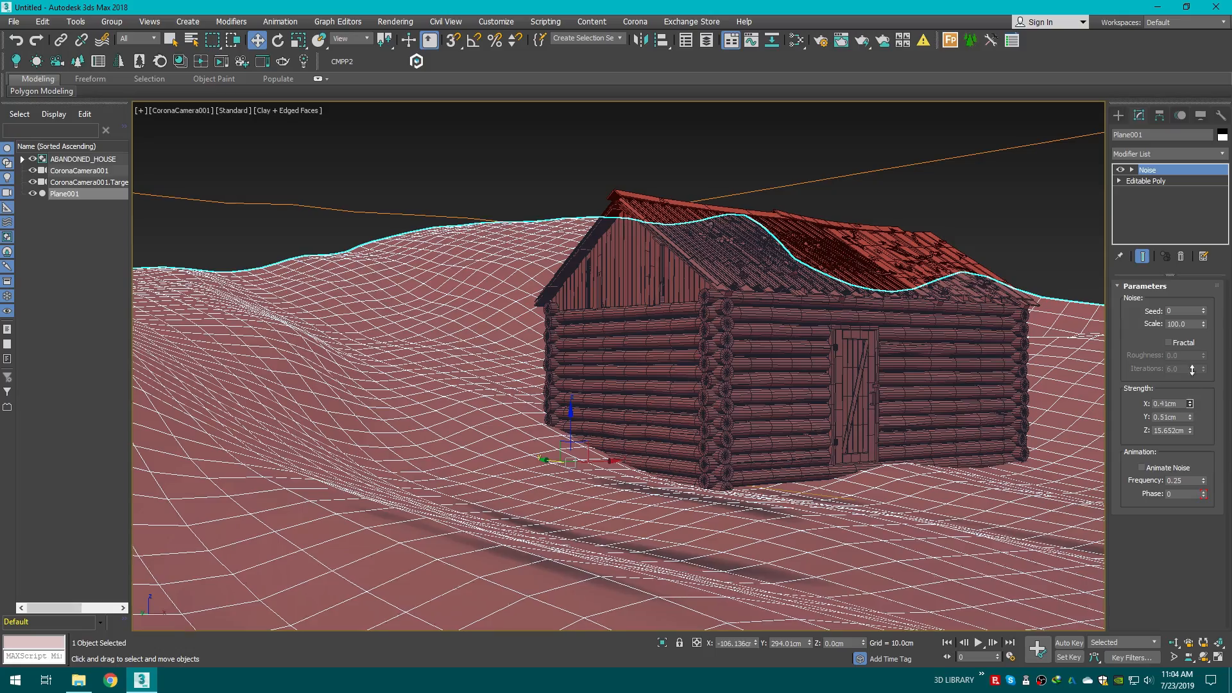
pyautogui.moveTo(1192, 370); pyautogui.dragTo(1188, 374)
pyautogui.moveTo(1190, 431); pyautogui.dragTo(1198, 583)
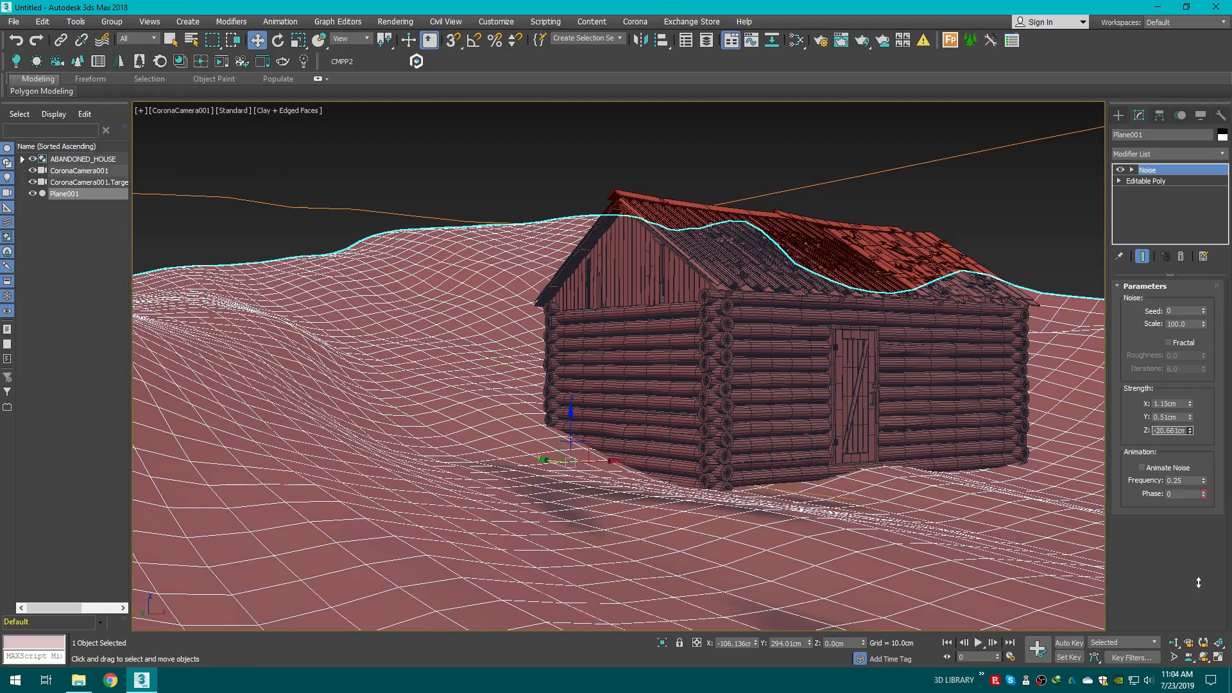
# Step: Save the scene to the Desktop as exterior yt.max
pyautogui.click(1119, 115)
pyautogui.click(867, 175)
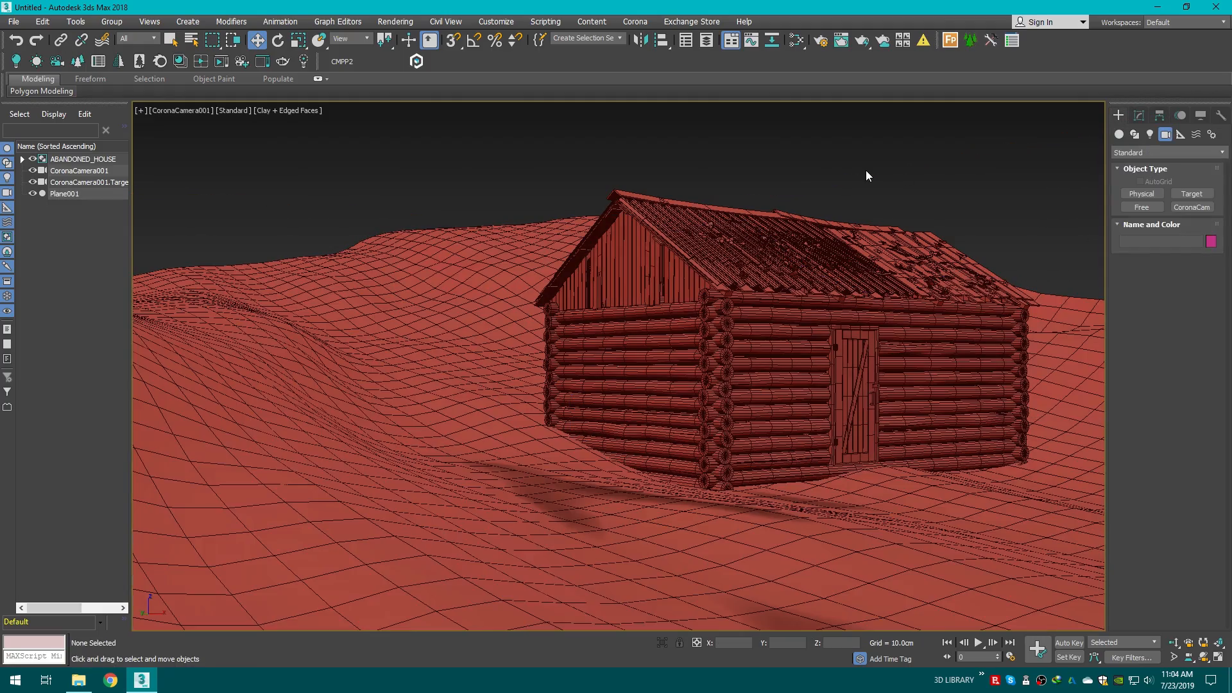
pyautogui.press('F3')
pyautogui.press('F3')
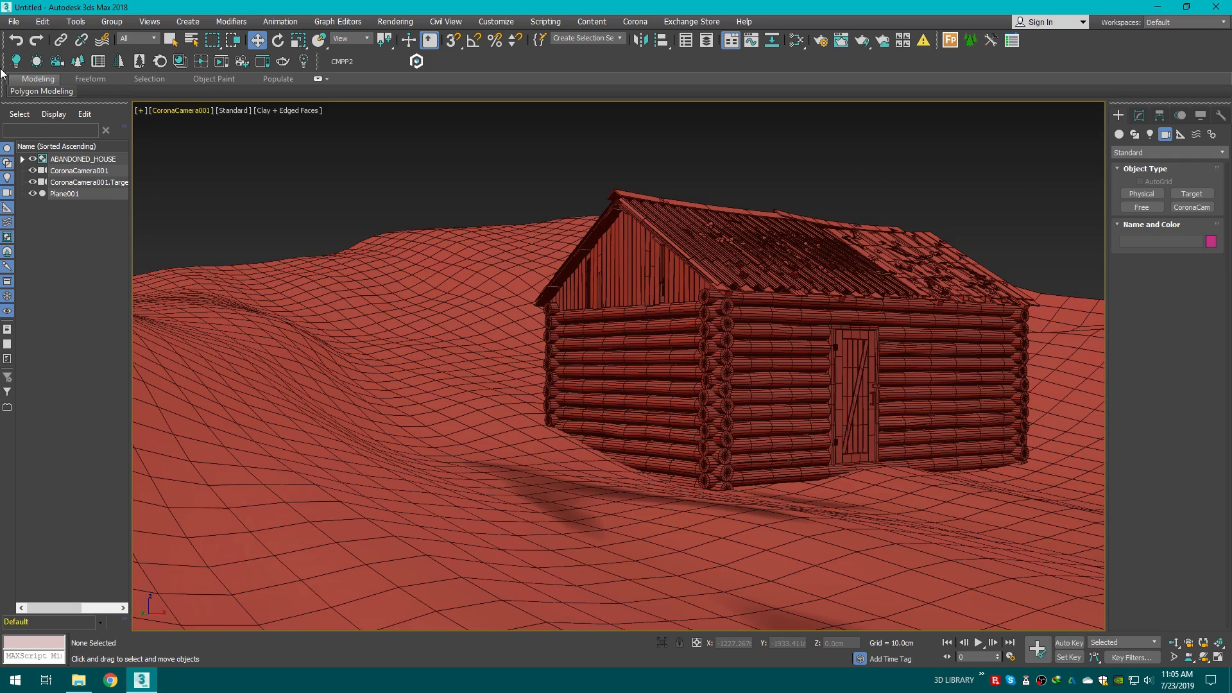
pyautogui.click(13, 21)
pyautogui.click(38, 148)
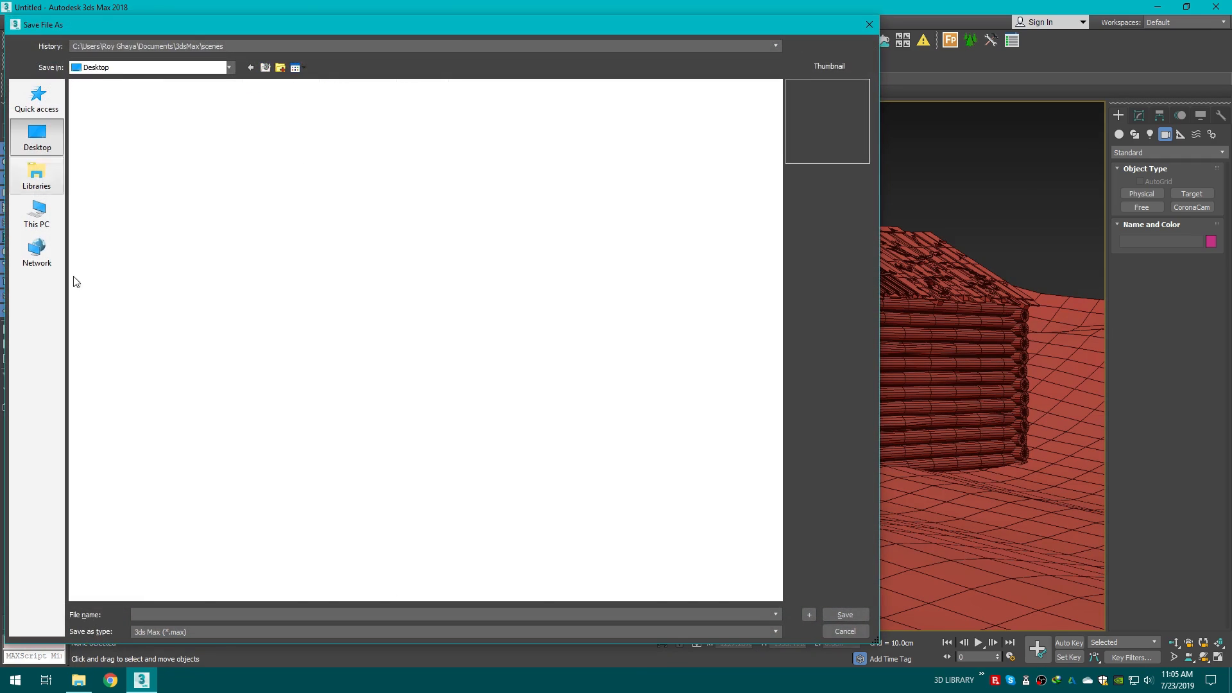
pyautogui.write('exterior yt')
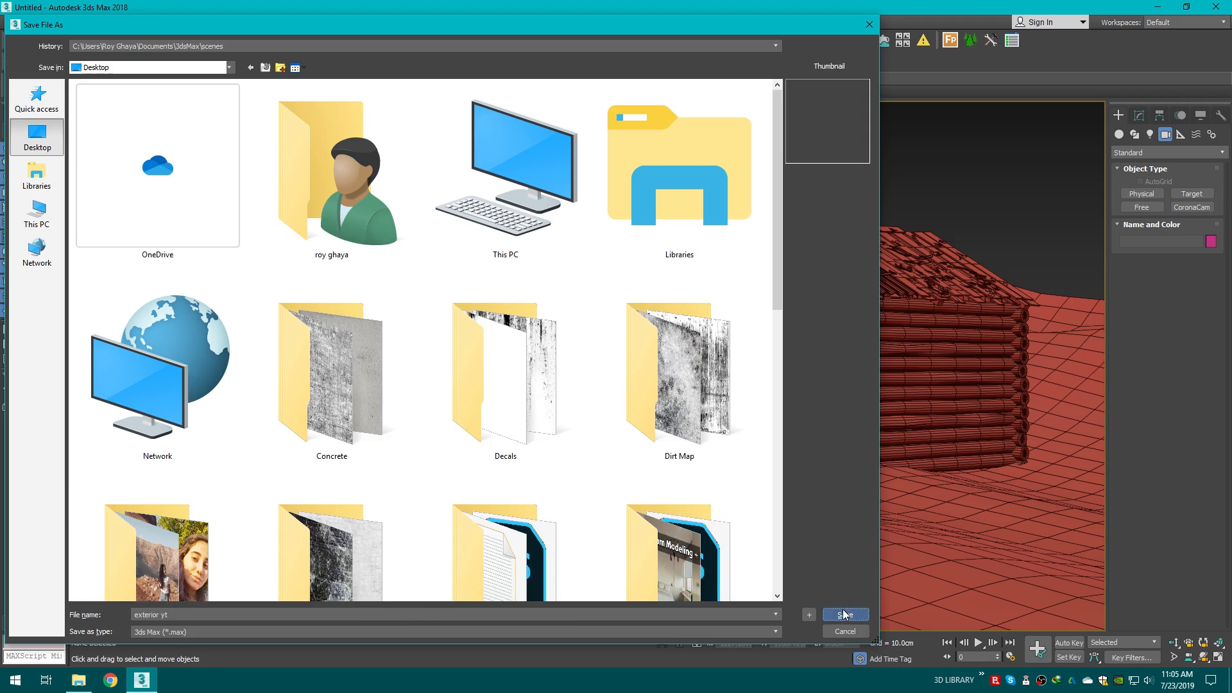
pyautogui.click(845, 615)
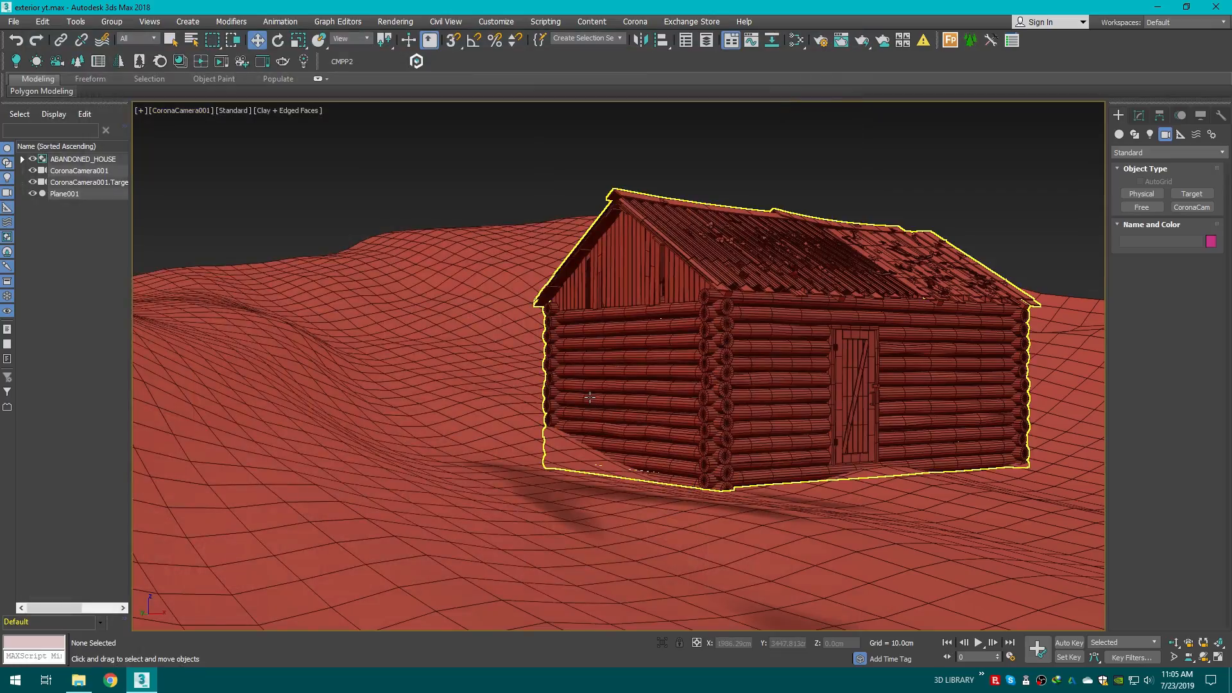
# Step: In Polygon mode of the terrain, region-select polygons behind the house's right end and raise them with soft selection
pyautogui.press('p')
pyautogui.scroll(-3, 718, 381)
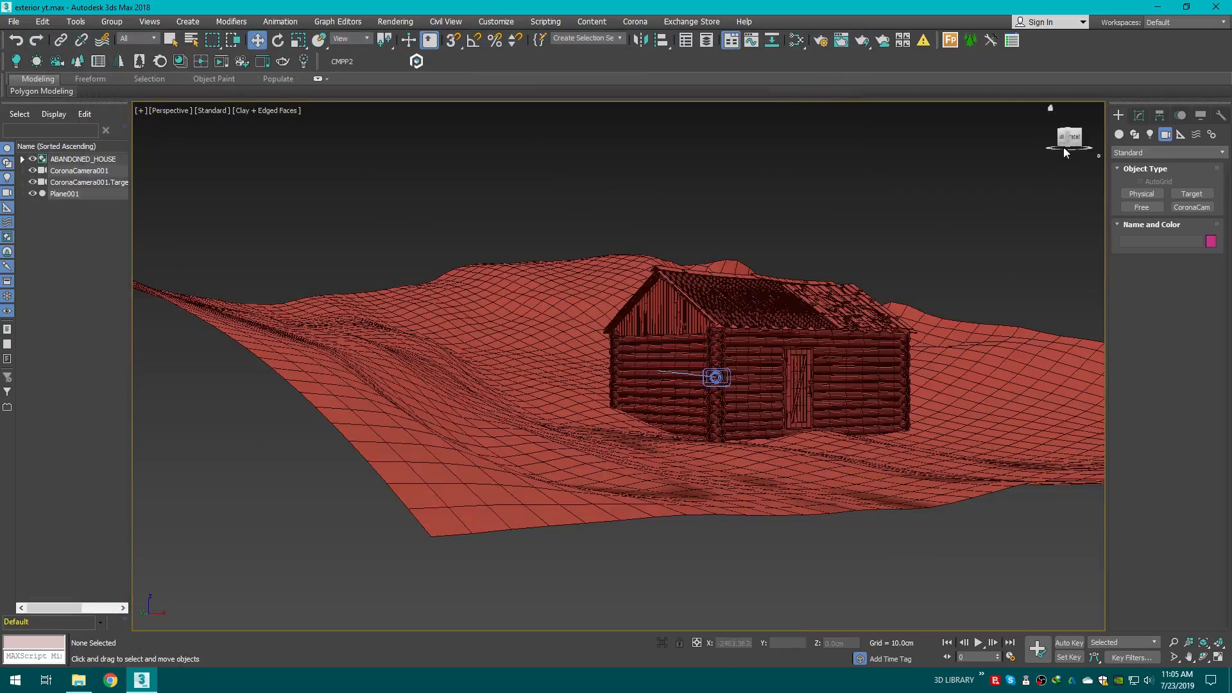
pyautogui.moveTo(1067, 152); pyautogui.dragTo(1021, 189)
pyautogui.keyDown('alt'); pyautogui.moveTo(547, 321); pyautogui.dragTo(465, 289, button='middle'); pyautogui.keyUp('alt')
pyautogui.moveTo(1052, 158); pyautogui.dragTo(1107, 154)
pyautogui.click(882, 378)
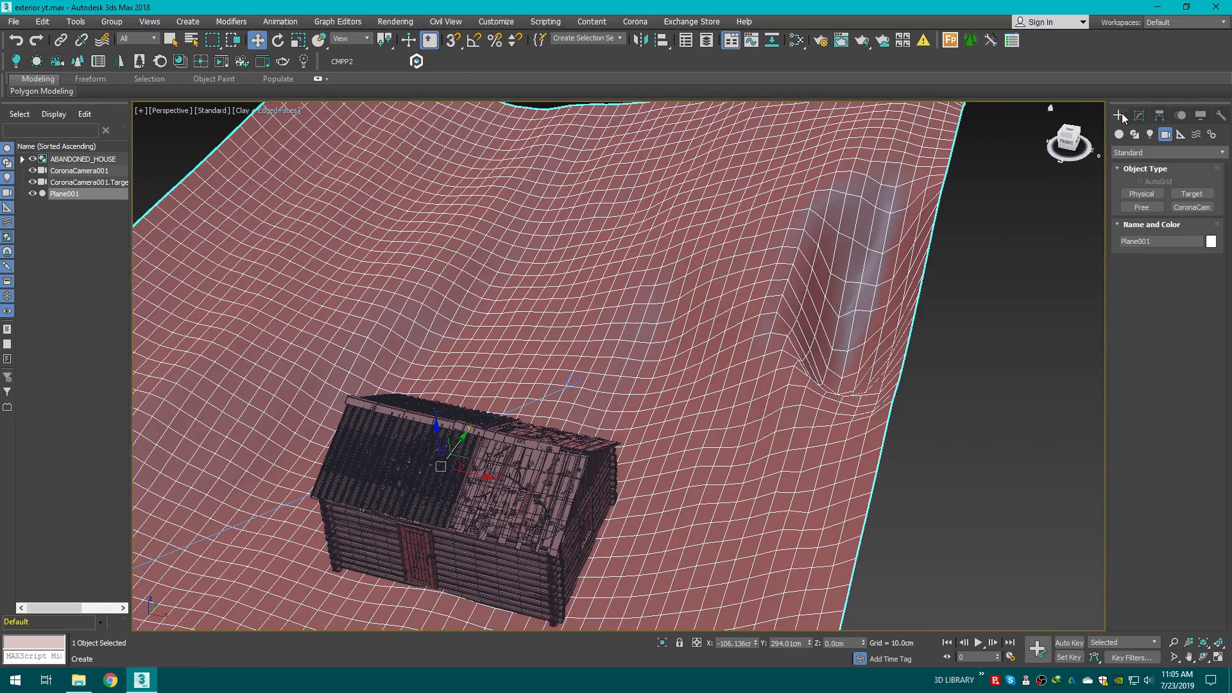
pyautogui.click(1139, 116)
pyautogui.click(1120, 182)
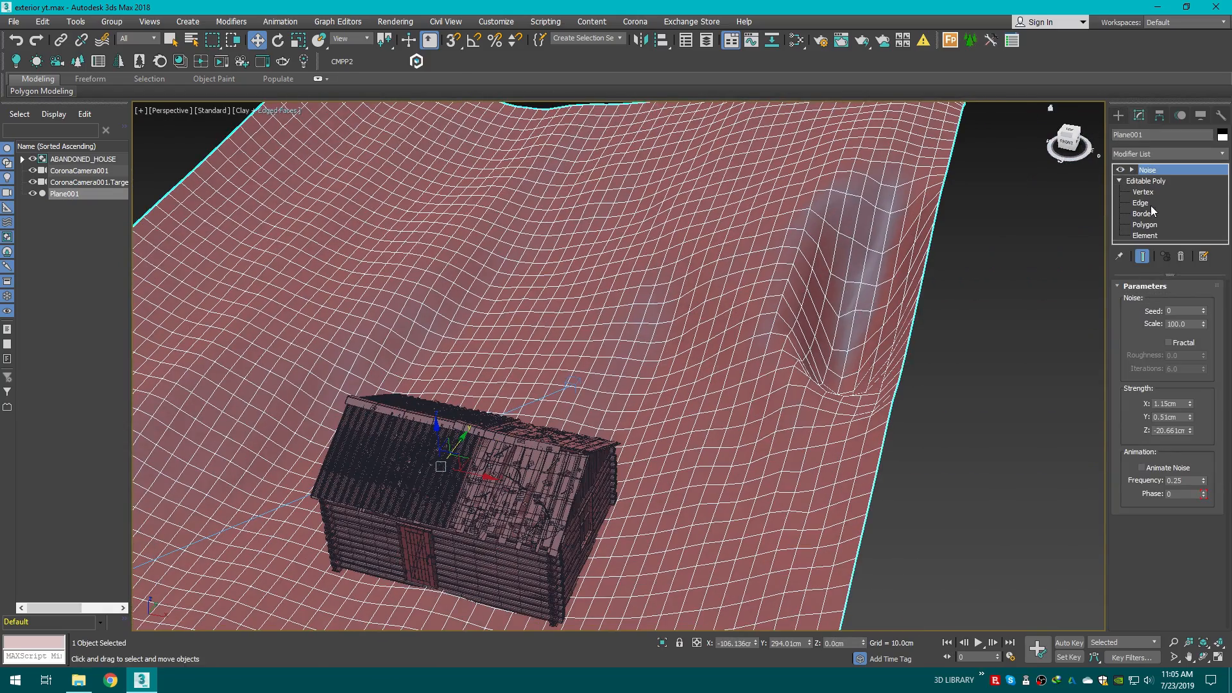
pyautogui.click(1145, 224)
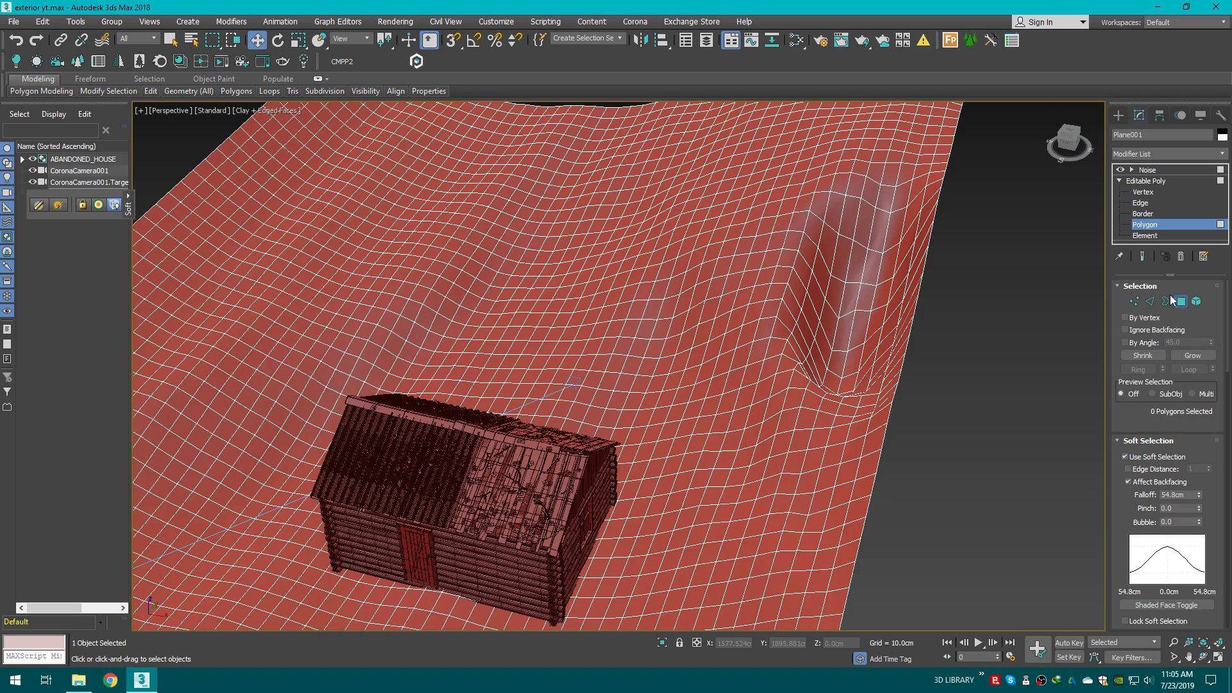
pyautogui.click(170, 40)
pyautogui.moveTo(780, 186); pyautogui.dragTo(897, 399)
pyautogui.press('w')
pyautogui.moveTo(846, 279); pyautogui.dragTo(1017, 255)
pyautogui.click(962, 299)
pyautogui.press('c')
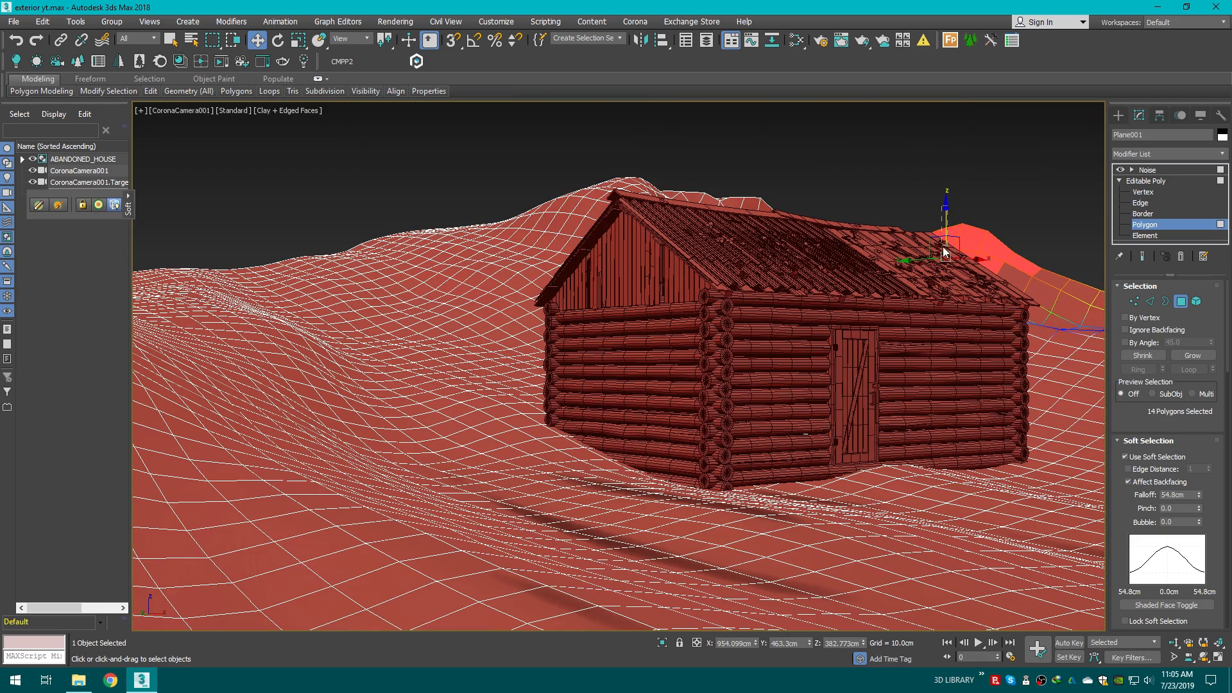
pyautogui.moveTo(943, 247); pyautogui.dragTo(958, 276)
pyautogui.click(751, 174)
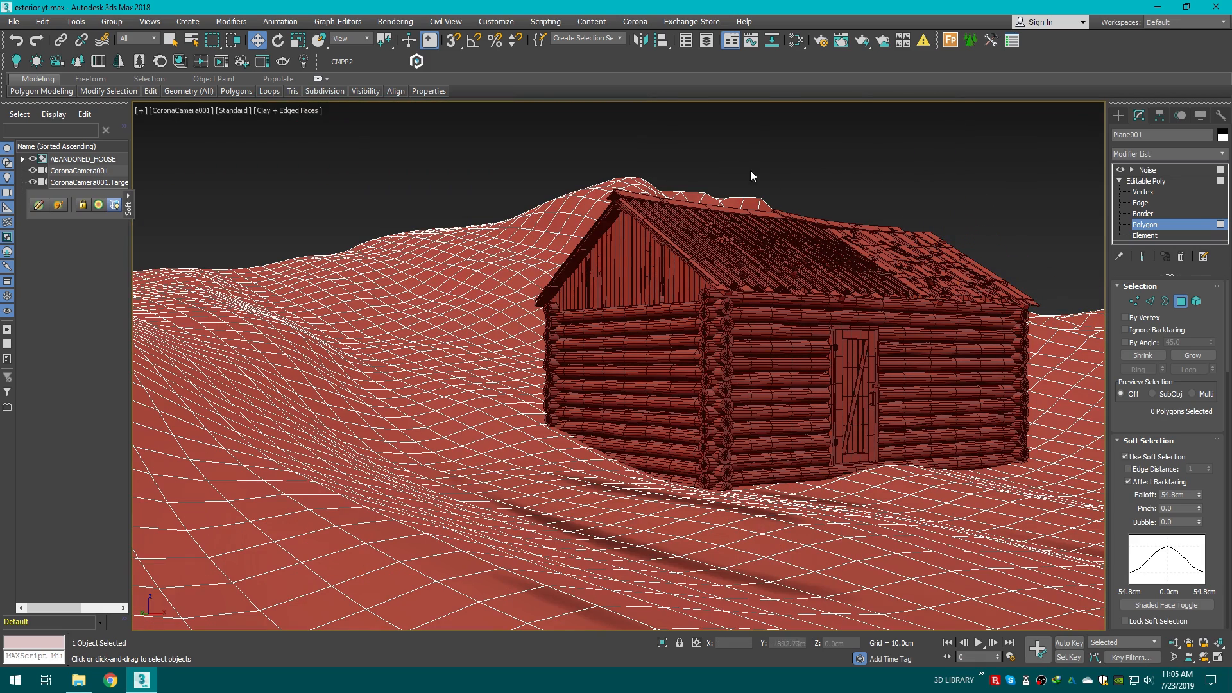
# Step: Region-select polygons behind the roof ridge and lower them slightly
pyautogui.moveTo(754, 172); pyautogui.dragTo(726, 213)
pyautogui.moveTo(578, 137); pyautogui.dragTo(664, 211)
pyautogui.moveTo(610, 176); pyautogui.dragTo(605, 189)
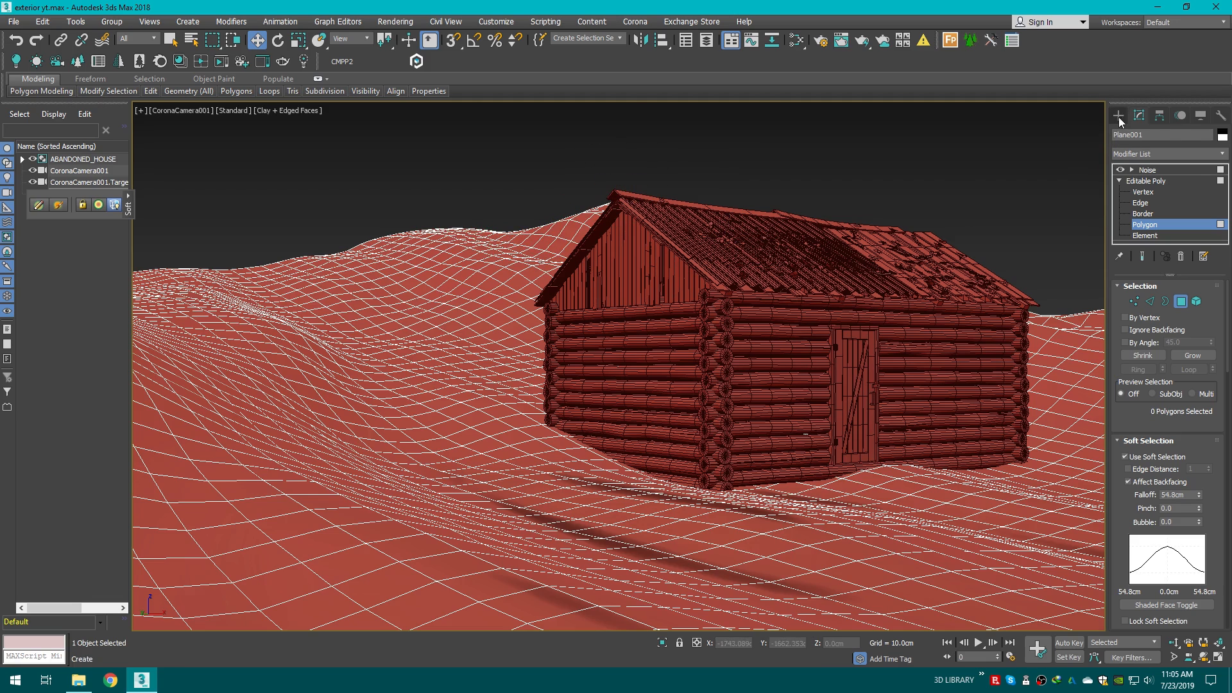
# Step: Examine the whole terrain and house from perspective and top views
pyautogui.click(1119, 115)
pyautogui.click(901, 129)
pyautogui.press('p')
pyautogui.scroll(-3, 775, 286)
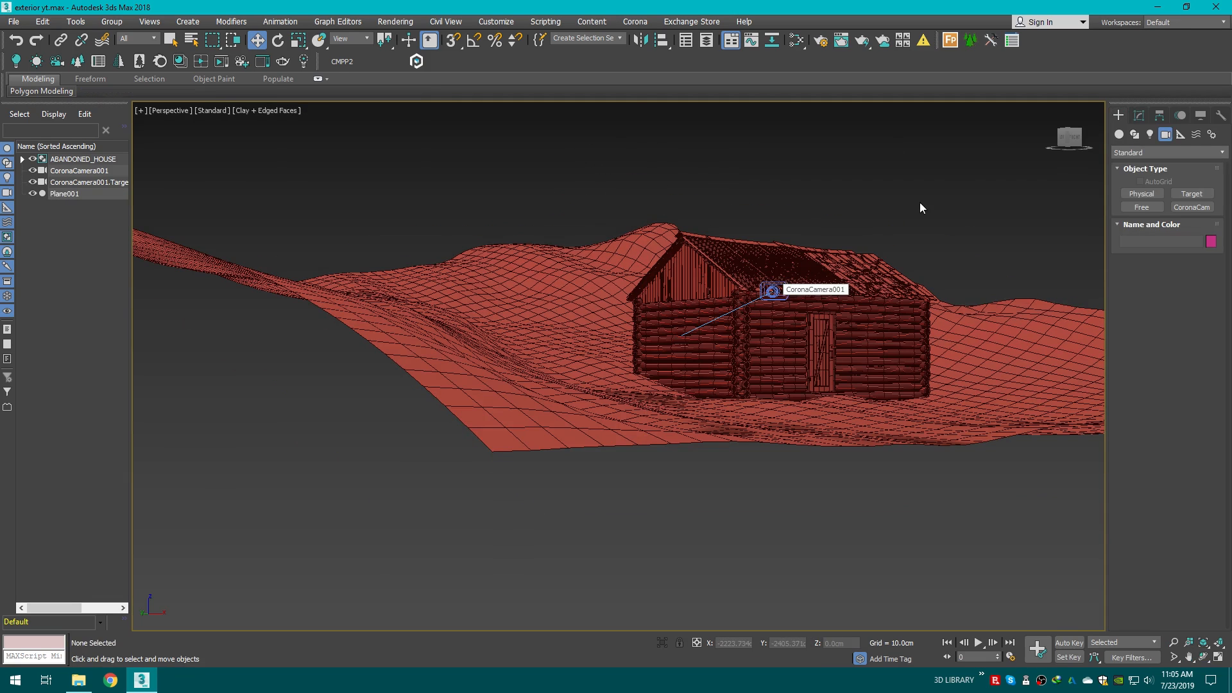
pyautogui.moveTo(1070, 138); pyautogui.dragTo(957, 270)
pyautogui.scroll(-8, 957, 270)
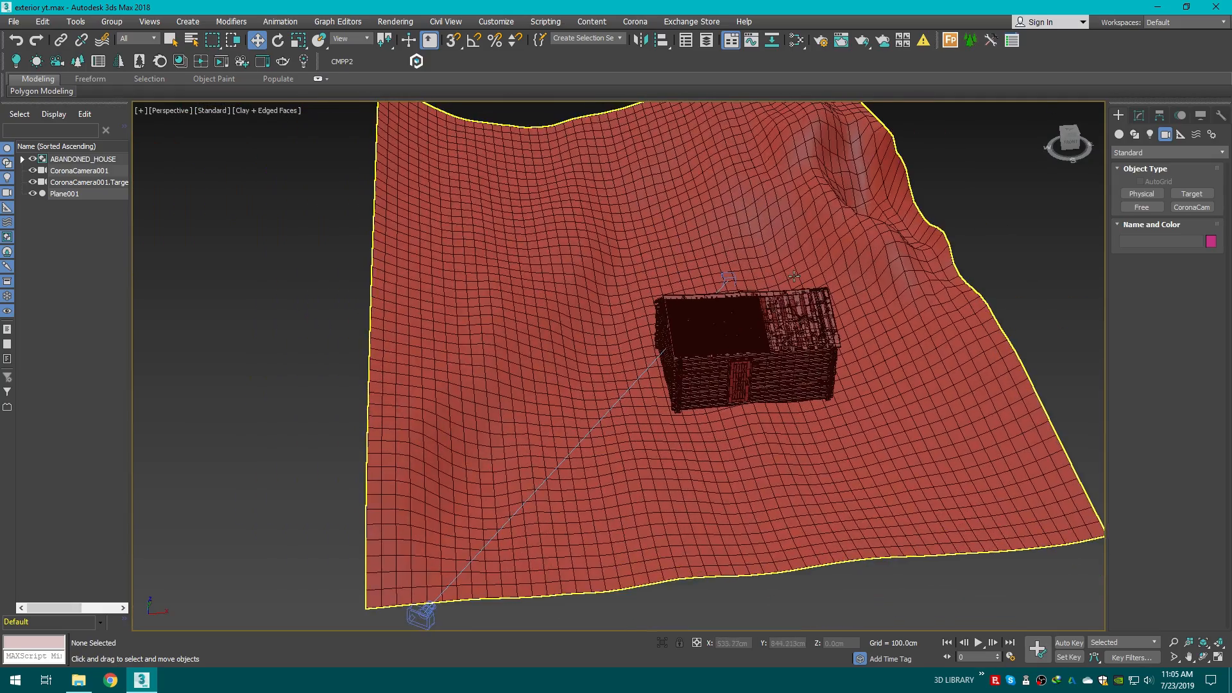
pyautogui.click(1069, 133)
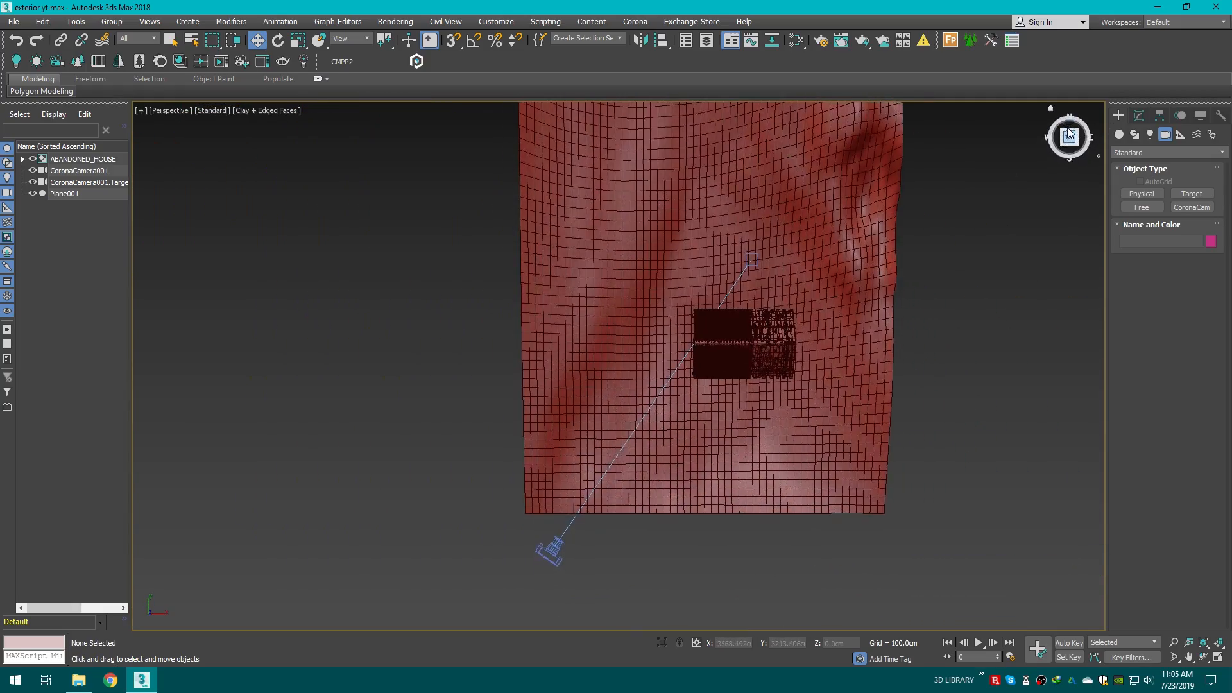
pyautogui.click(1069, 136)
pyautogui.moveTo(1070, 137); pyautogui.dragTo(1155, 84)
pyautogui.scroll(4, 707, 331)
# Step: Move the ABANDONED_HOUSE group slightly to reseat it on the terrain
pyautogui.click(708, 332)
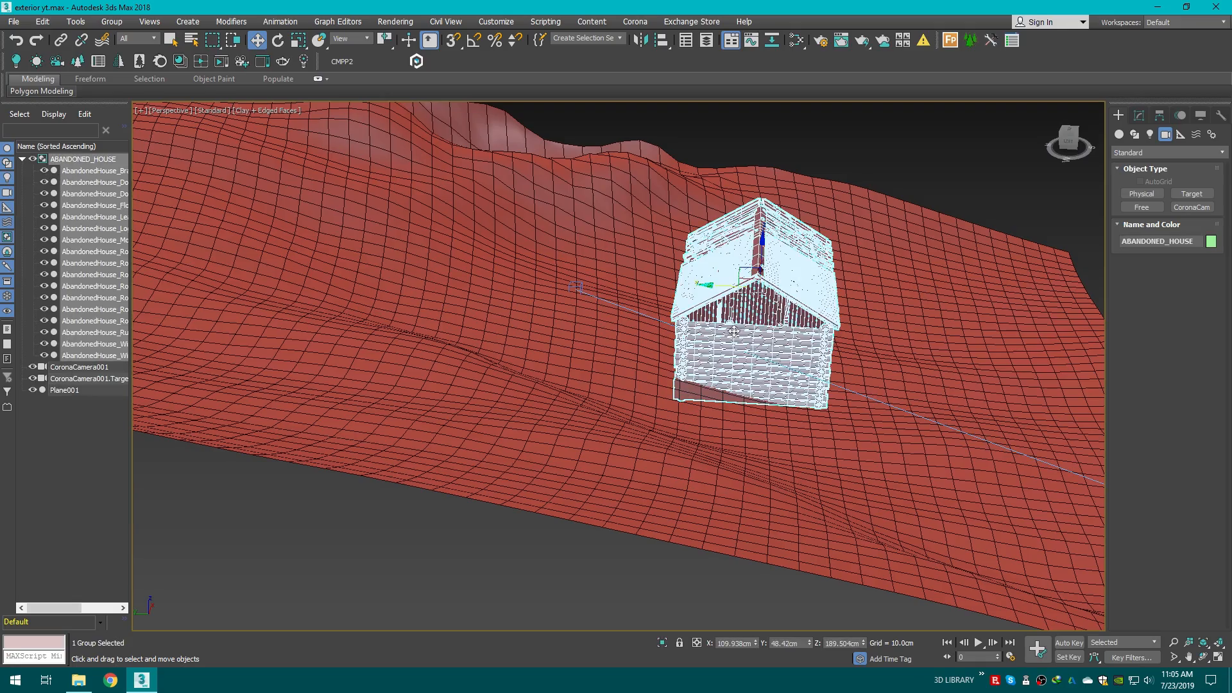
pyautogui.moveTo(760, 257); pyautogui.dragTo(761, 248)
pyautogui.click(957, 157)
pyautogui.moveTo(1069, 137); pyautogui.dragTo(1033, 143)
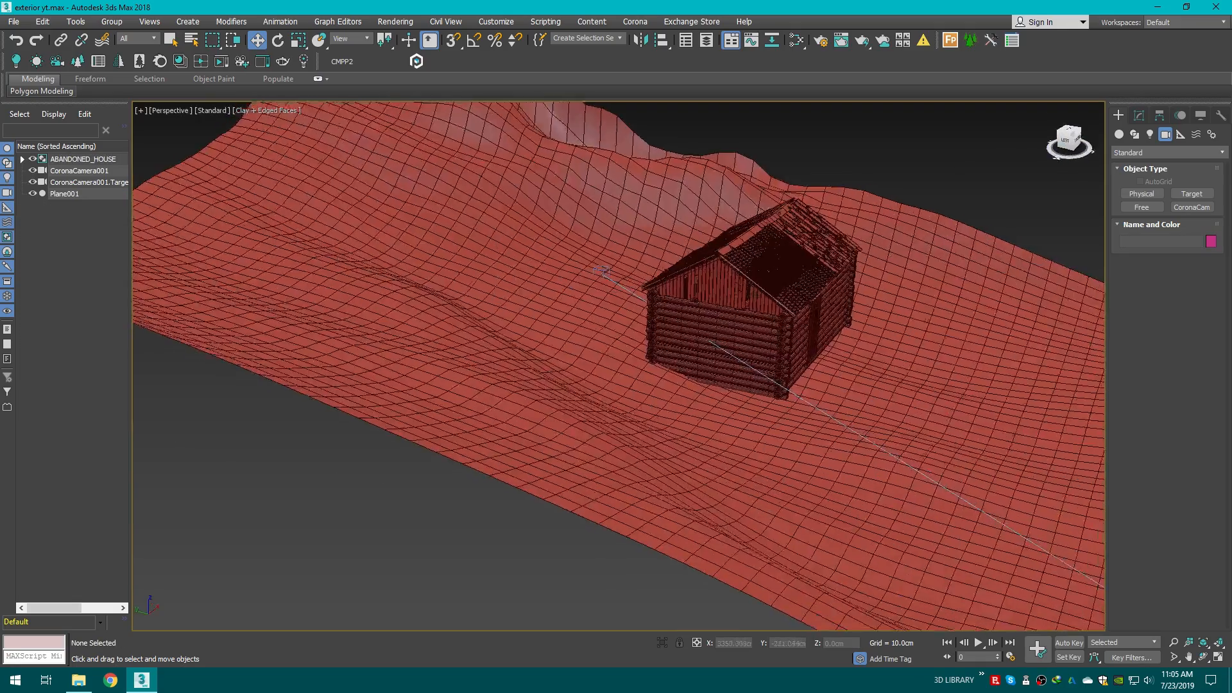
pyautogui.press('c')
pyautogui.click(745, 332)
pyautogui.moveTo(758, 310); pyautogui.dragTo(824, 276)
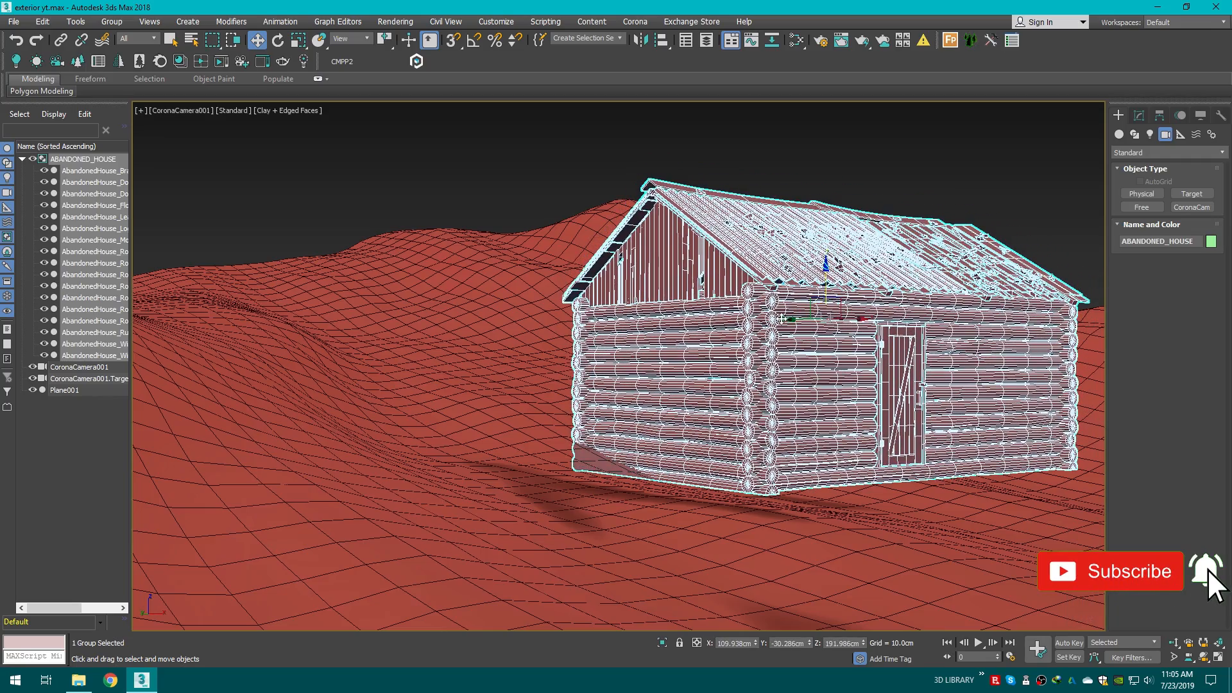
pyautogui.moveTo(782, 318)
pyautogui.mouseDown()
pyautogui.moveTo(799, 288)
pyautogui.moveTo(767, 326)
pyautogui.mouseUp()
pyautogui.hotkey('ctrl', 'd')
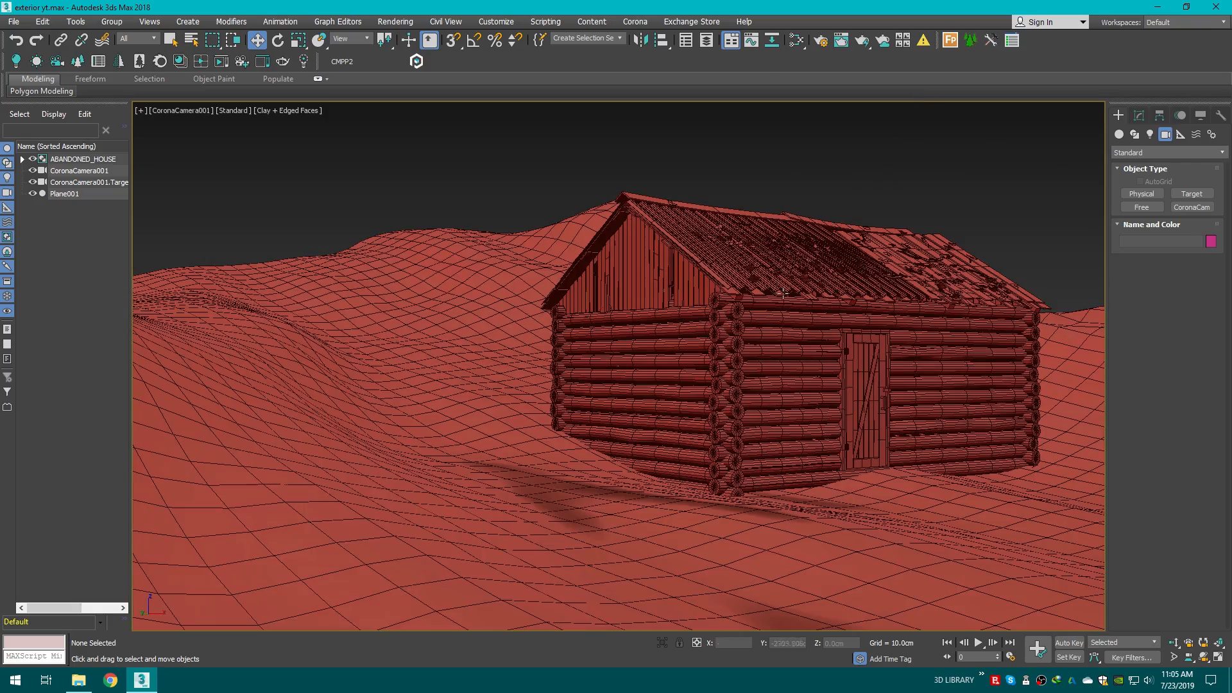
# Step: Inspect the terrain around the house in the perspective view and return to the camera view
pyautogui.press('p')
pyautogui.scroll(-3, 778, 298)
pyautogui.moveTo(1071, 139); pyautogui.dragTo(1020, 199)
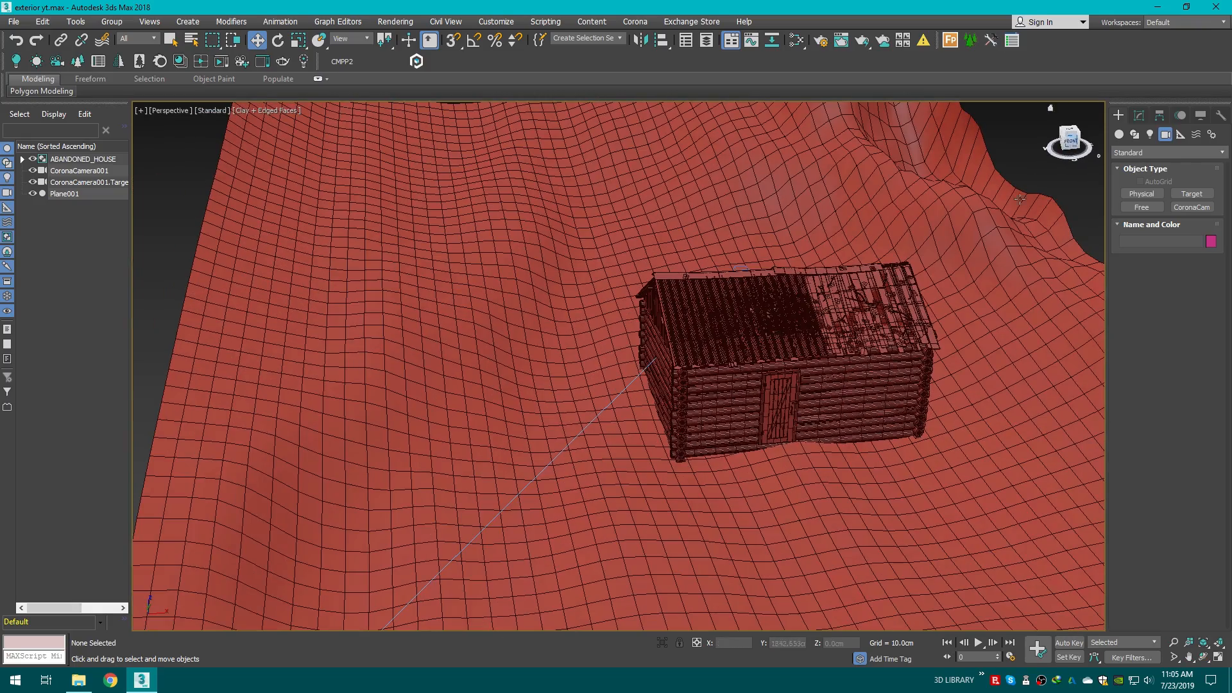
pyautogui.scroll(-4, 817, 324)
pyautogui.moveTo(817, 325); pyautogui.dragTo(714, 353, button='middle')
pyautogui.moveTo(1066, 145); pyautogui.dragTo(1093, 106)
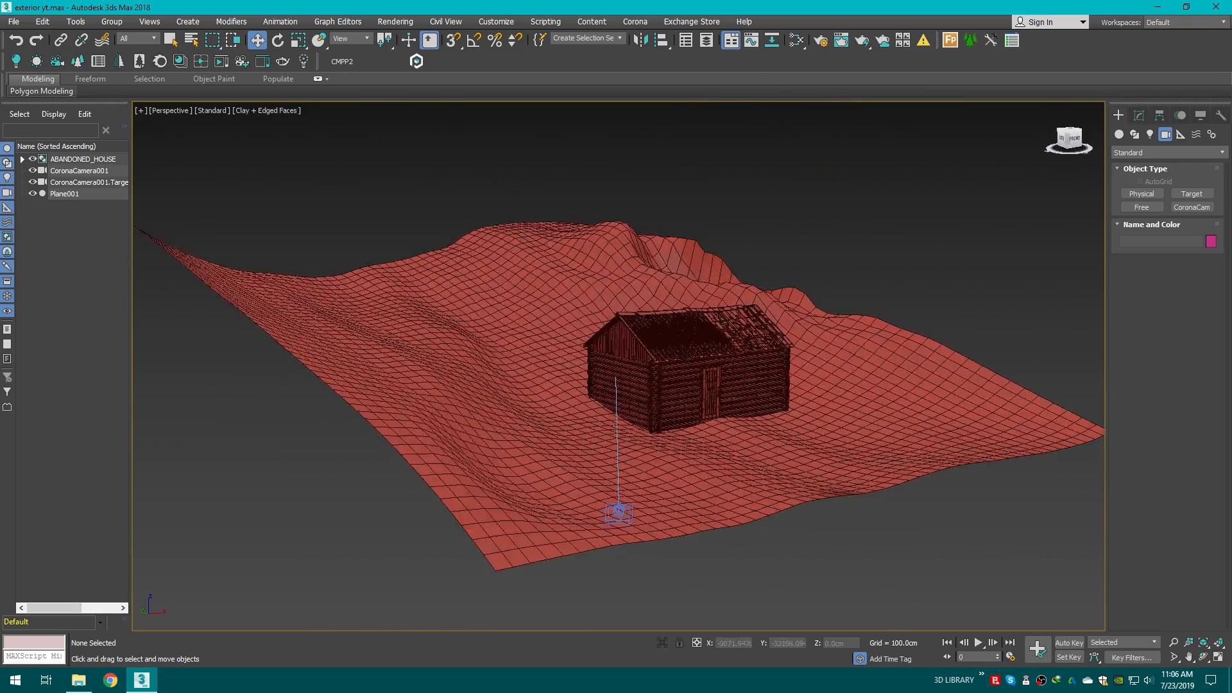
pyautogui.press('c')
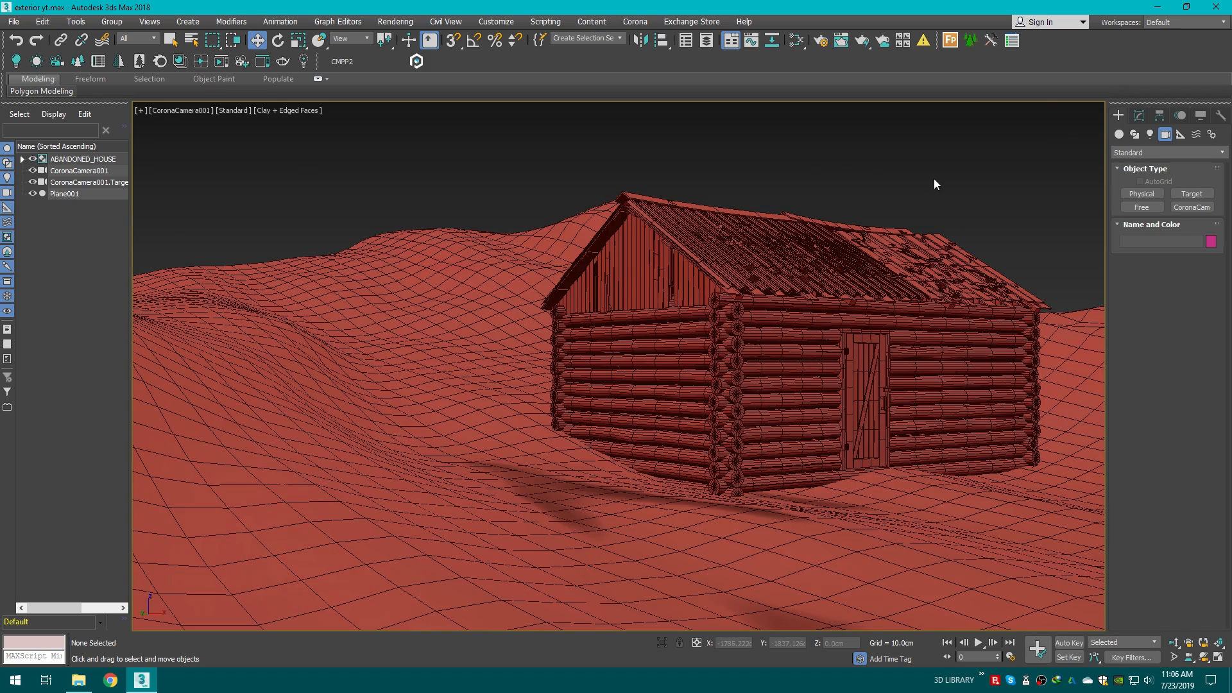
pyautogui.click(796, 41)
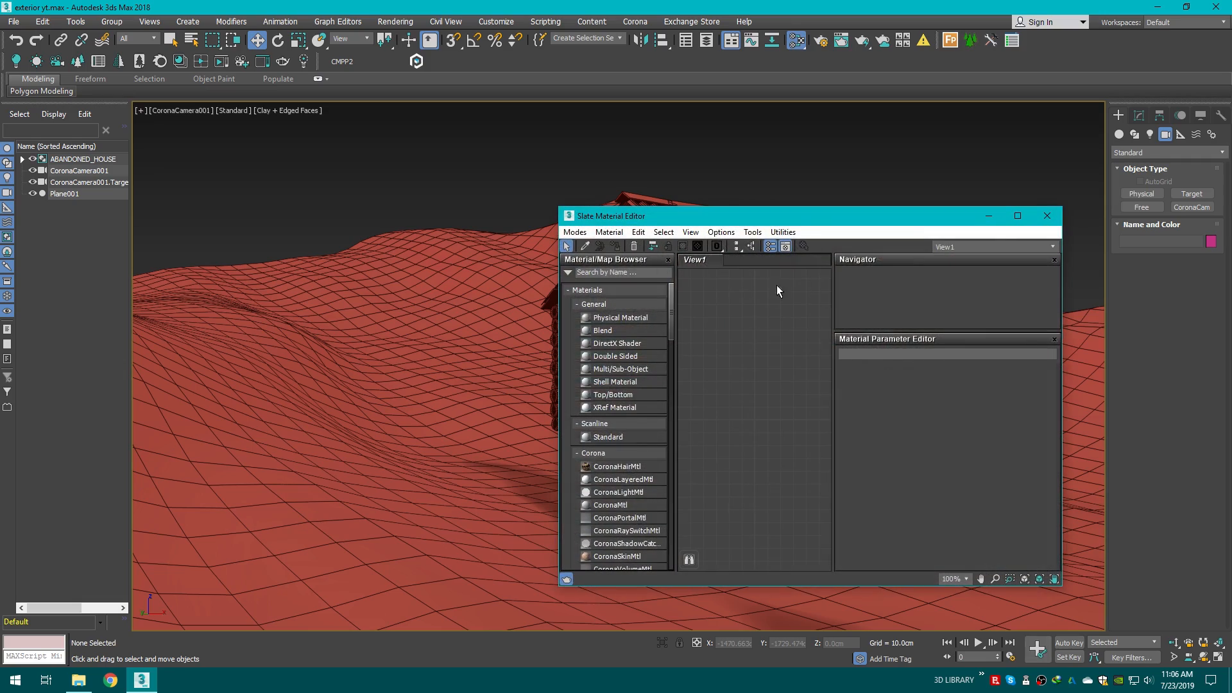
pyautogui.click(1017, 216)
pyautogui.click(1216, 7)
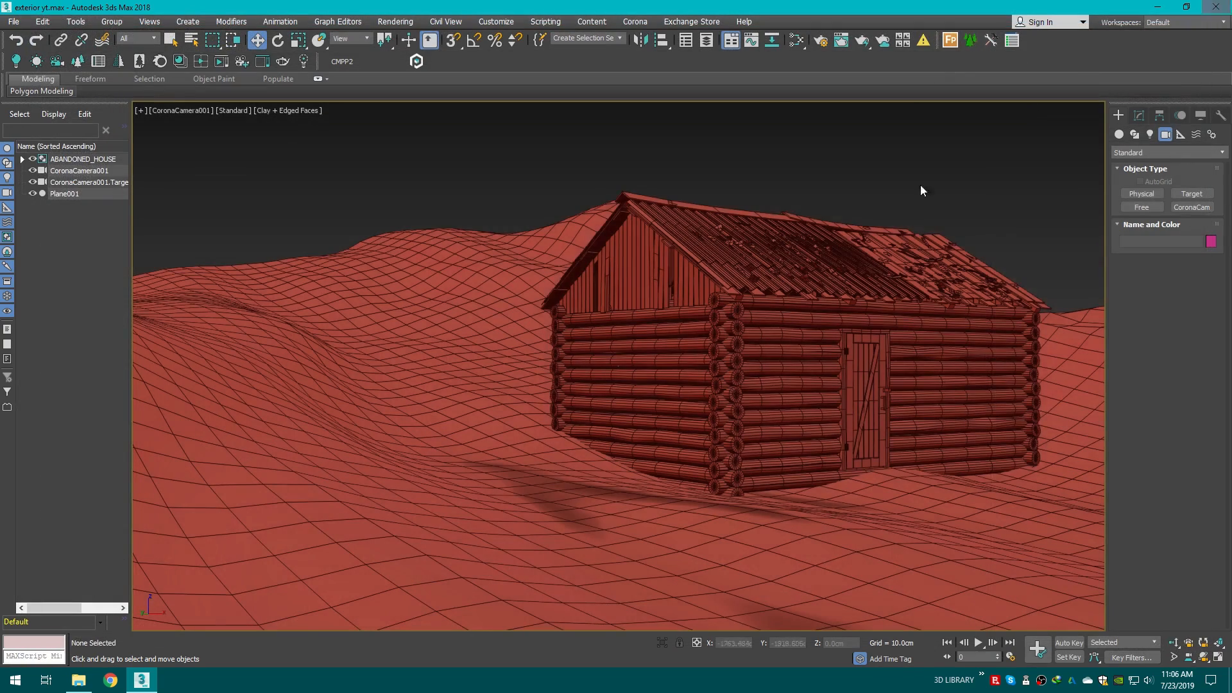
# Step: Zoom out and orbit the perspective view to examine the terrain and camera
pyautogui.press('p')
pyautogui.scroll(-3, 794, 330)
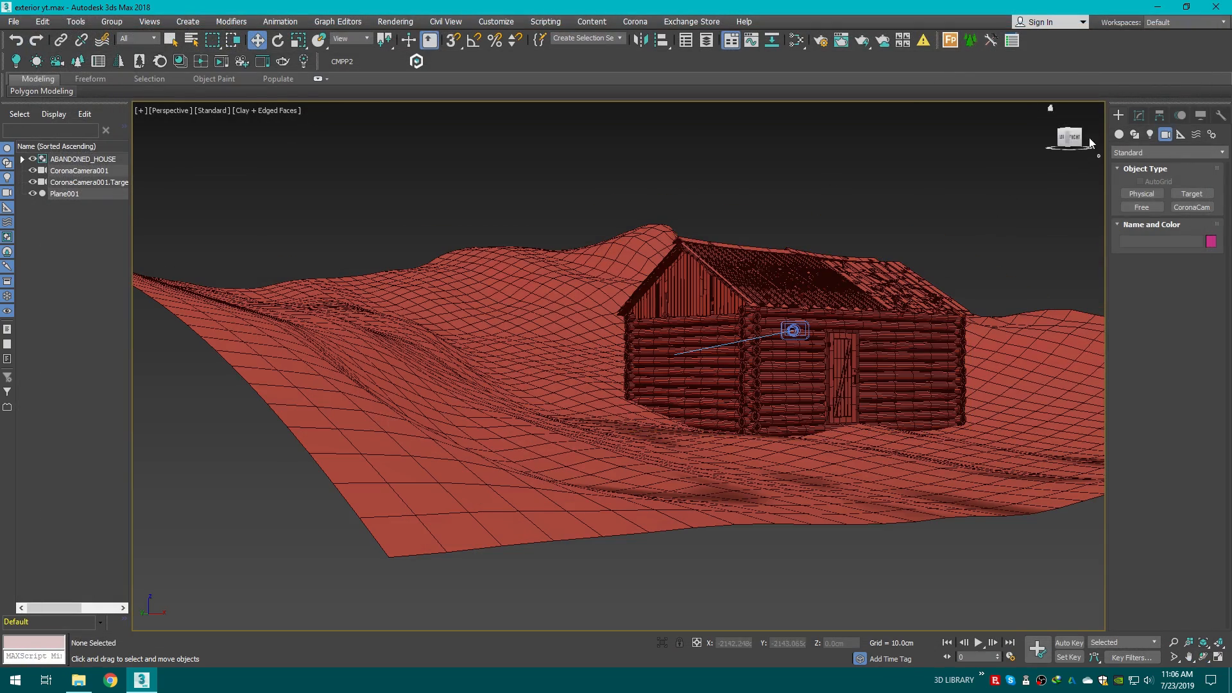
pyautogui.moveTo(1088, 137); pyautogui.dragTo(872, 302)
pyautogui.scroll(-6, 851, 314)
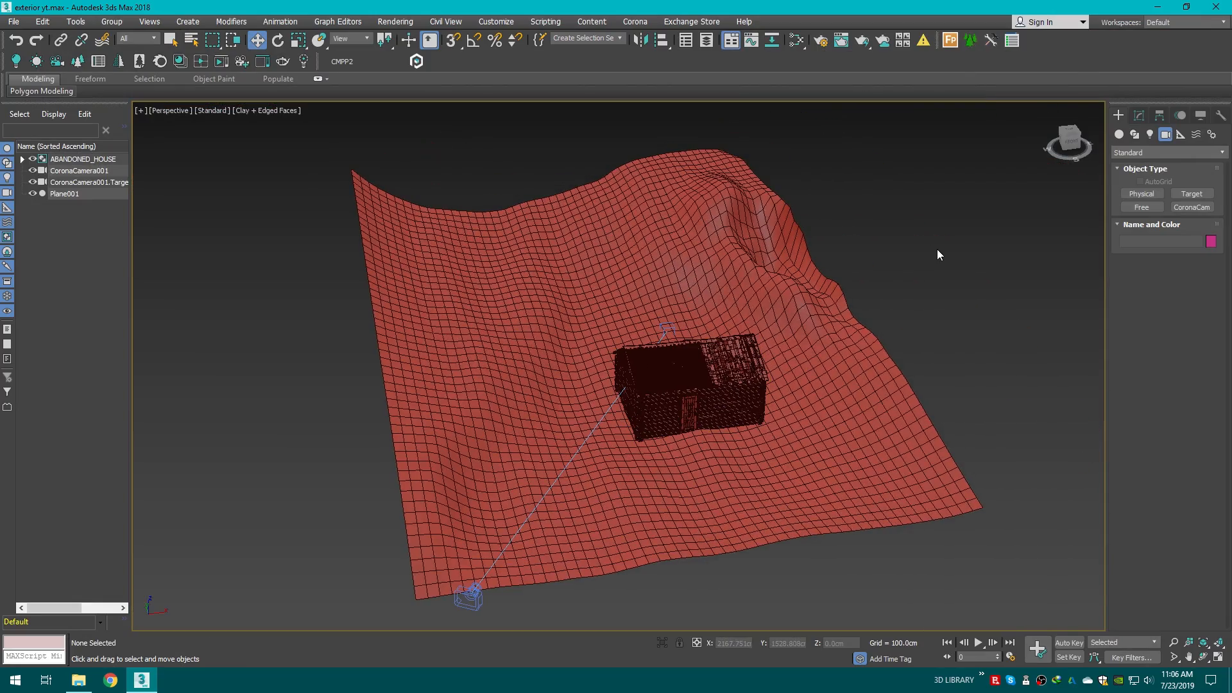
# Step: Browse the Exterior Models library folder and preview the GroundForest003 texture image
pyautogui.click(78, 680)
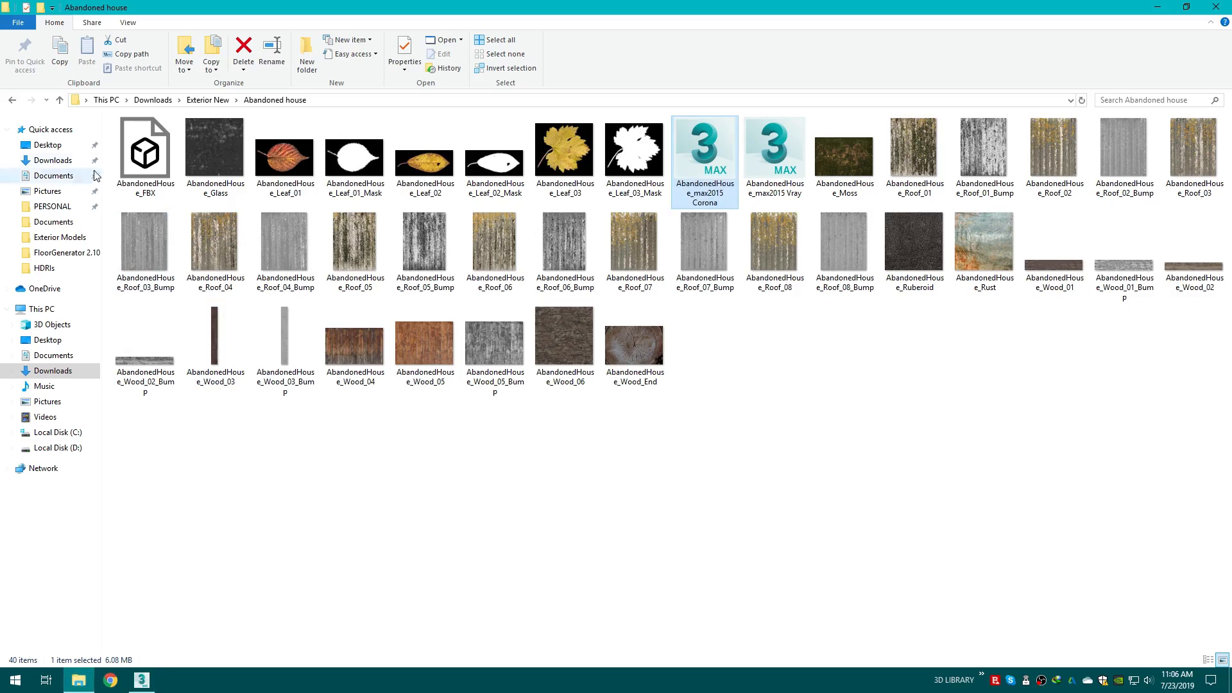
pyautogui.click(11, 100)
pyautogui.click(12, 100)
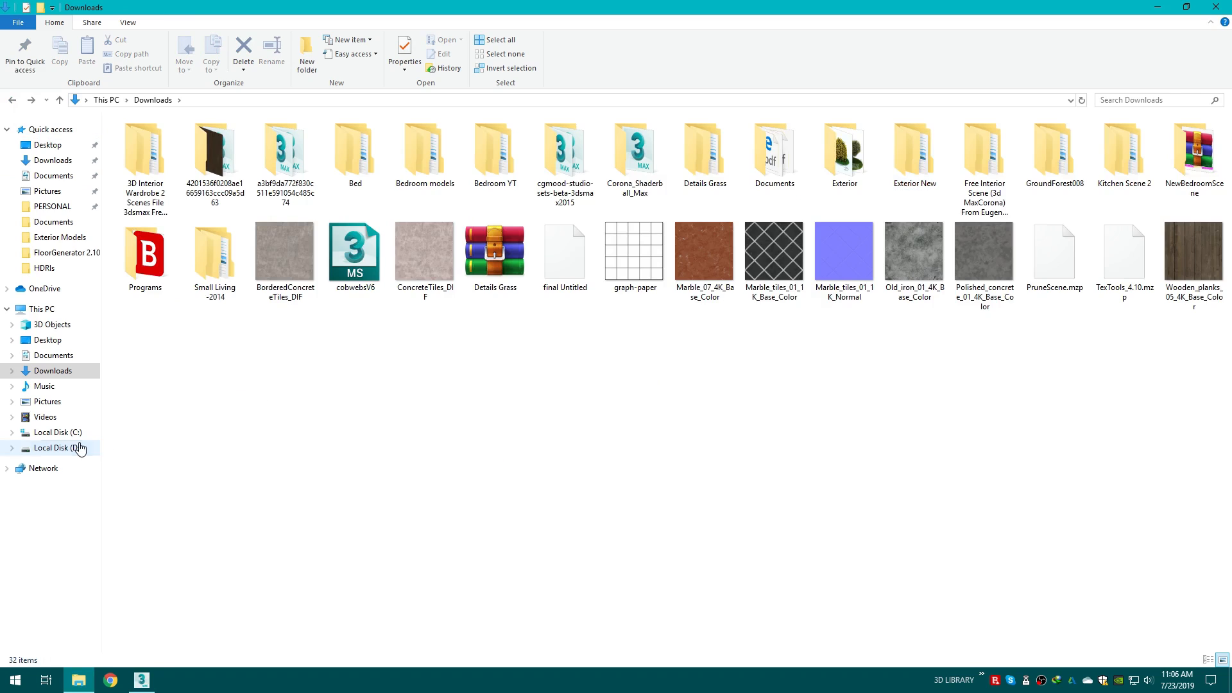
pyautogui.click(64, 447)
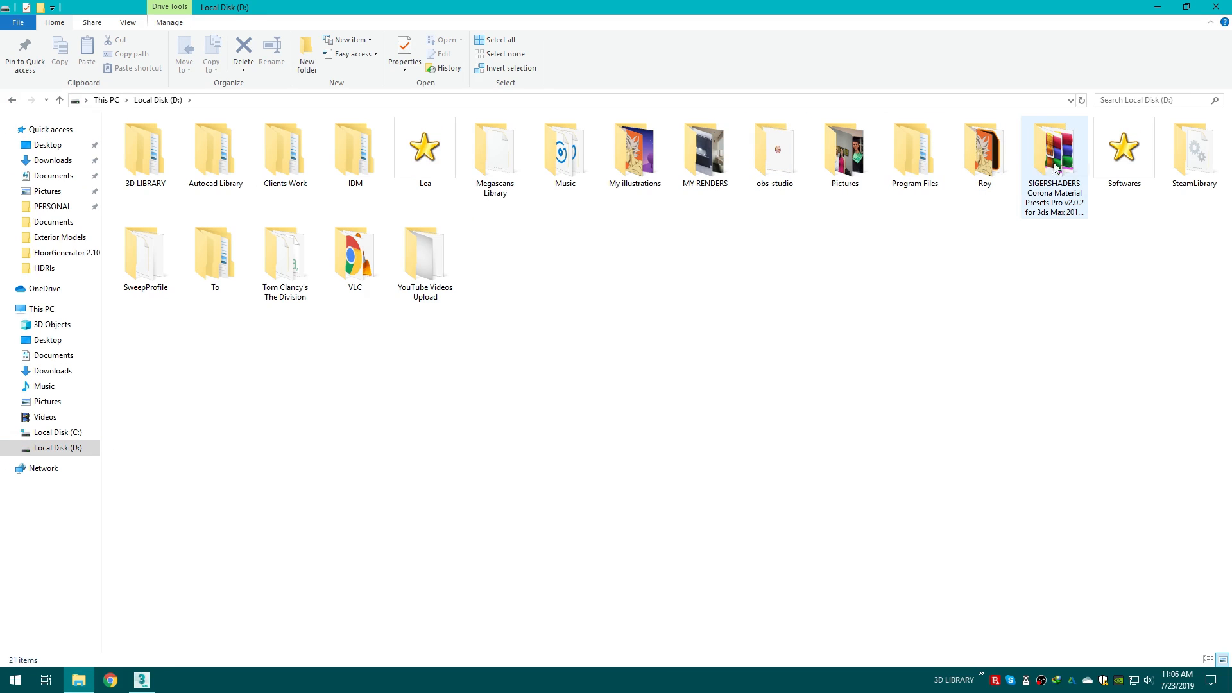
pyautogui.doubleClick(173, 155)
pyautogui.doubleClick(171, 157)
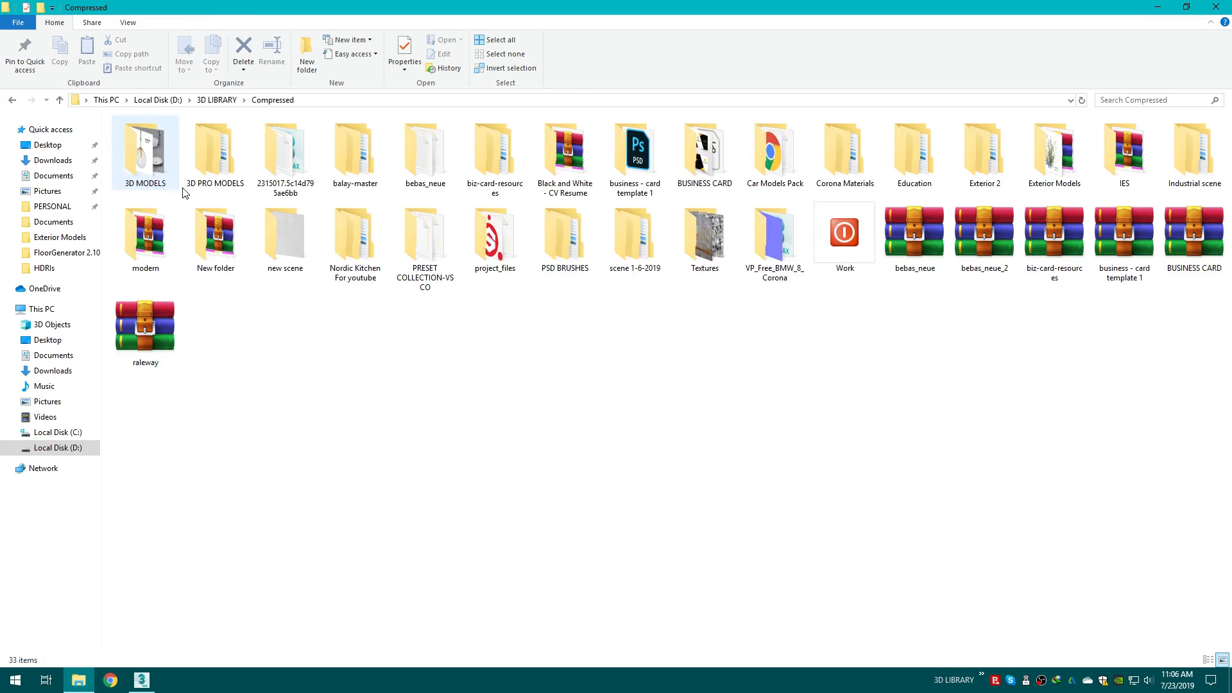
pyautogui.doubleClick(1034, 148)
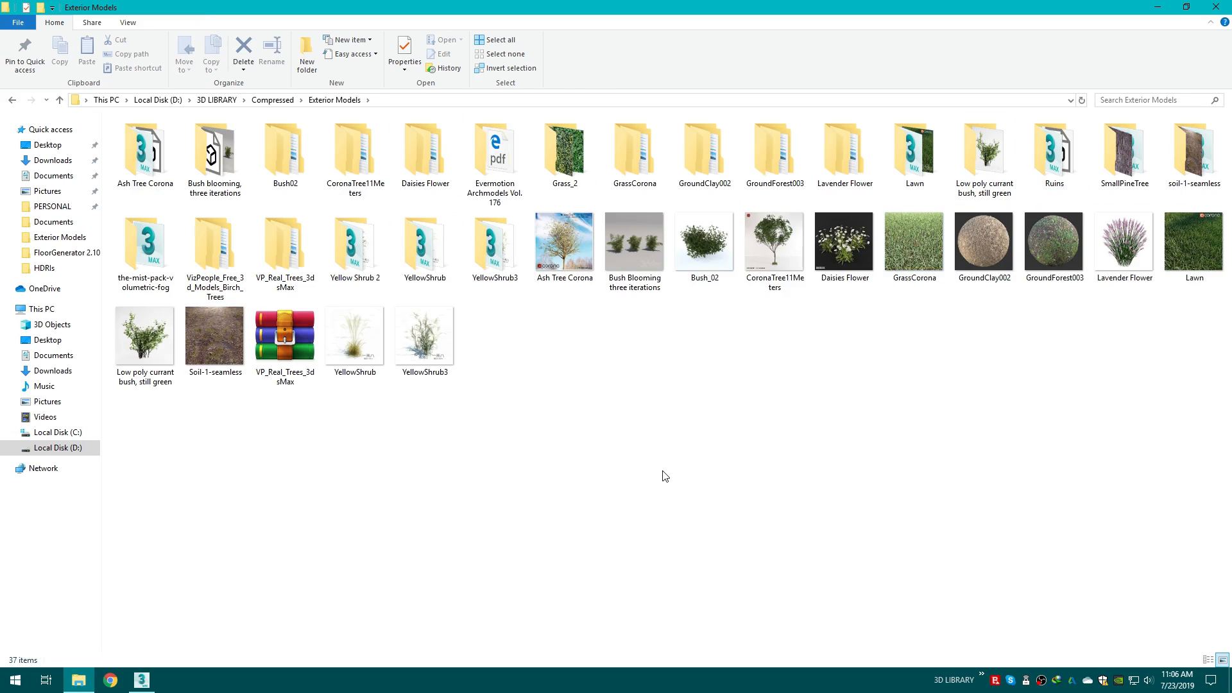
pyautogui.click(1040, 244)
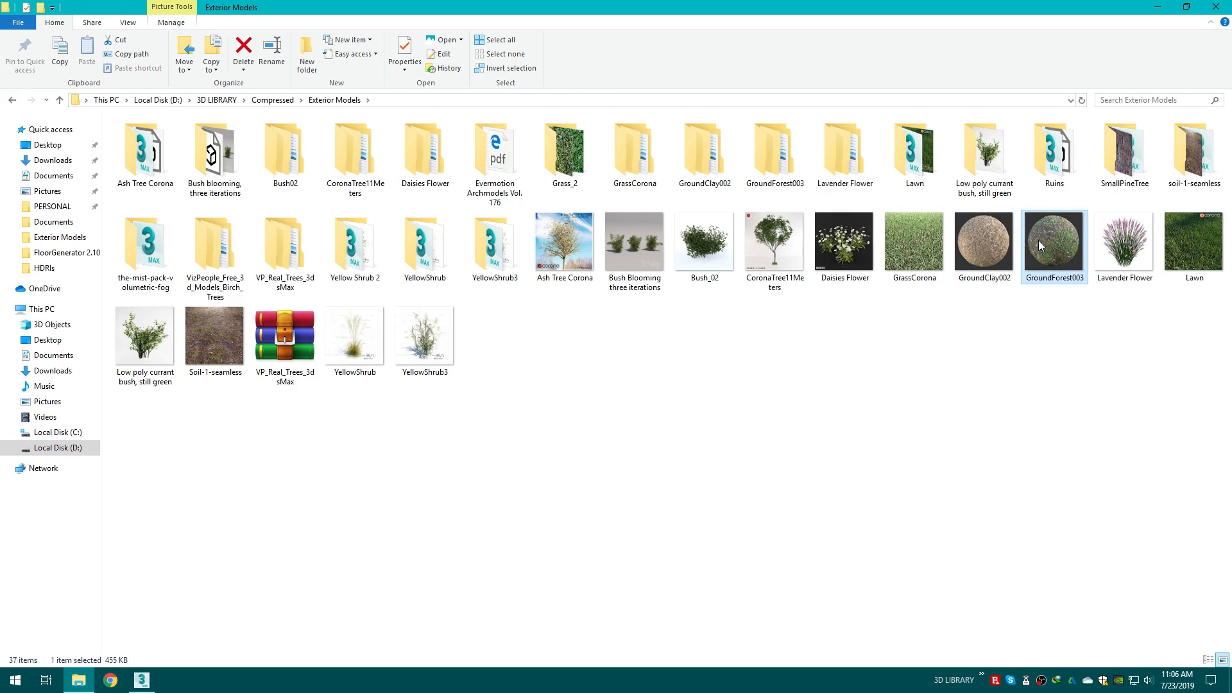
pyautogui.doubleClick(1039, 240)
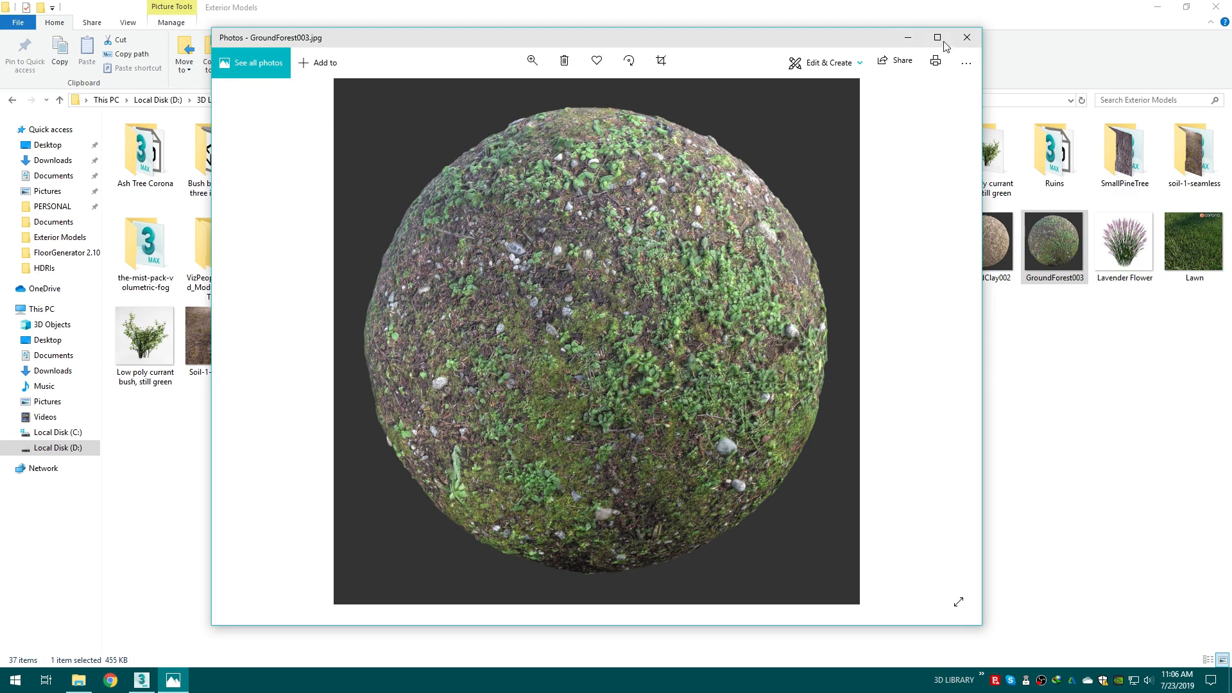
pyautogui.click(967, 38)
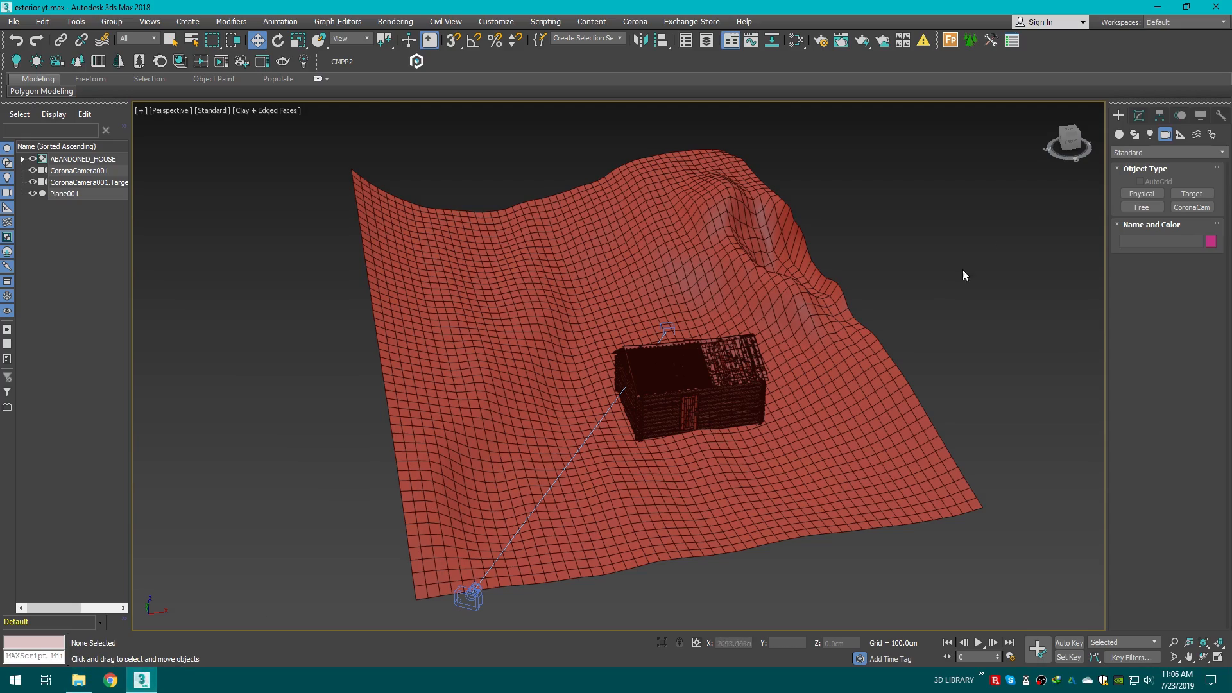
# Step: Launch the Poligon Material Converter script and move its dialog over the viewport
pyautogui.moveTo(1078, 148); pyautogui.dragTo(1066, 141)
pyautogui.scroll(3, 584, 321)
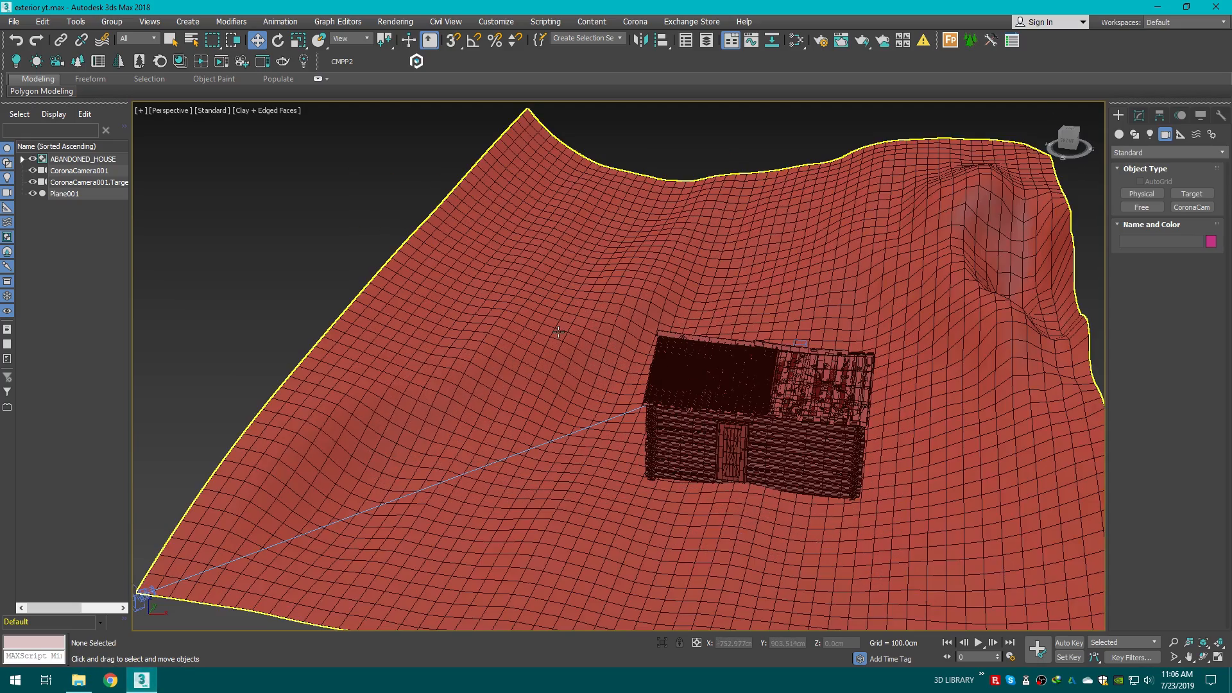
pyautogui.moveTo(585, 322); pyautogui.dragTo(539, 354, button='middle')
pyautogui.click(798, 39)
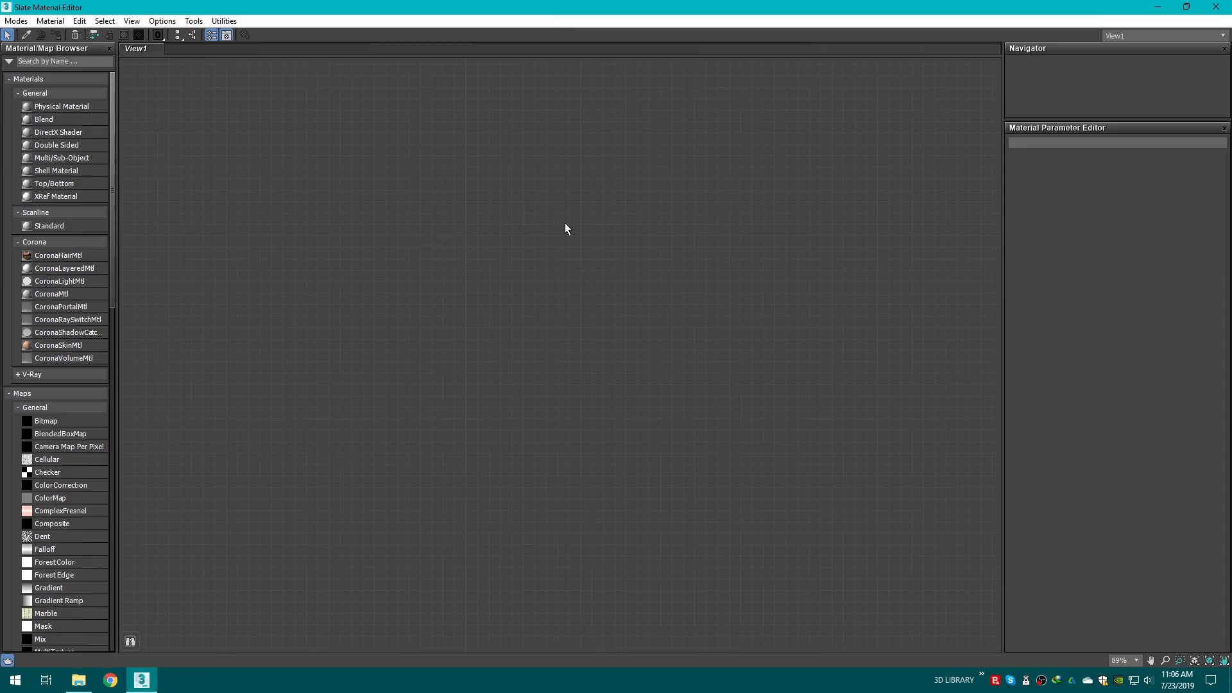
pyautogui.click(1216, 7)
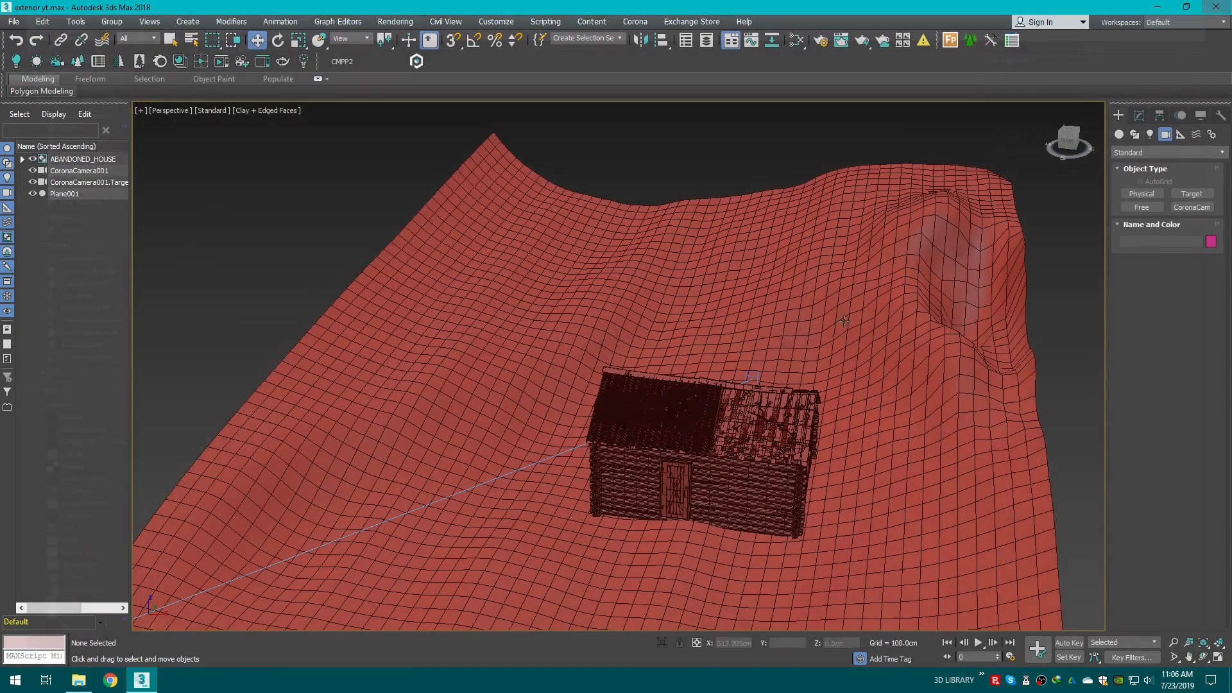
pyautogui.moveTo(1077, 144); pyautogui.dragTo(1077, 134)
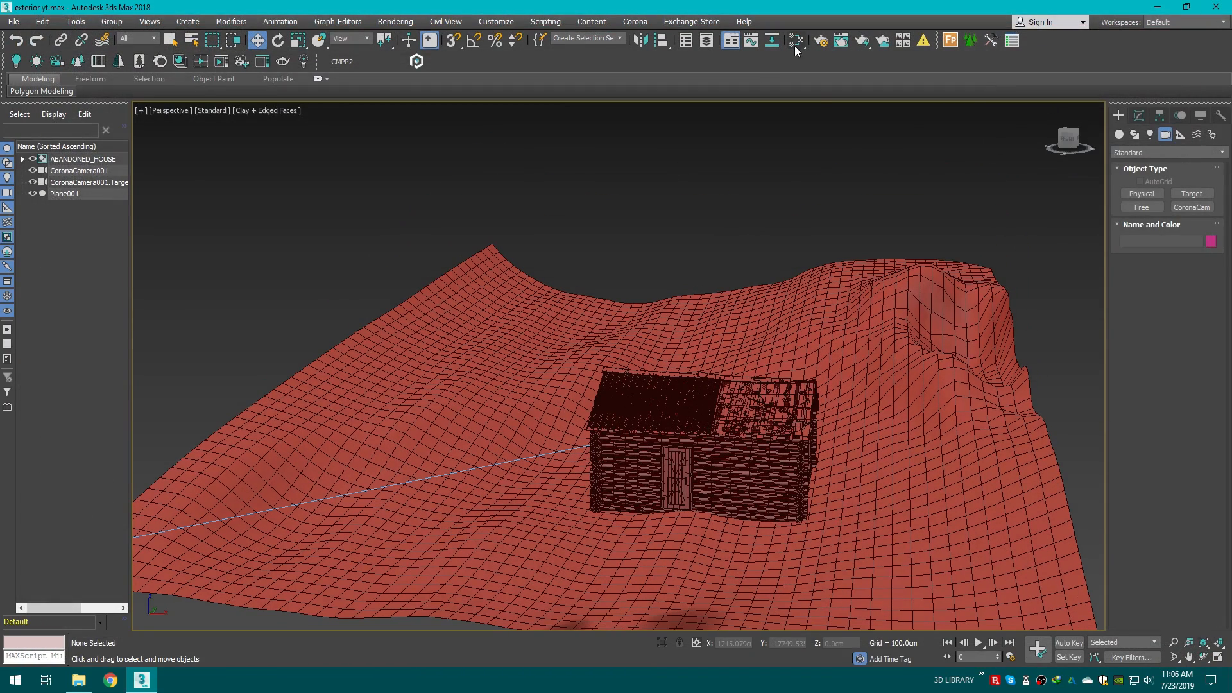
pyautogui.click(415, 62)
pyautogui.moveTo(617, 164); pyautogui.dragTo(541, 156)
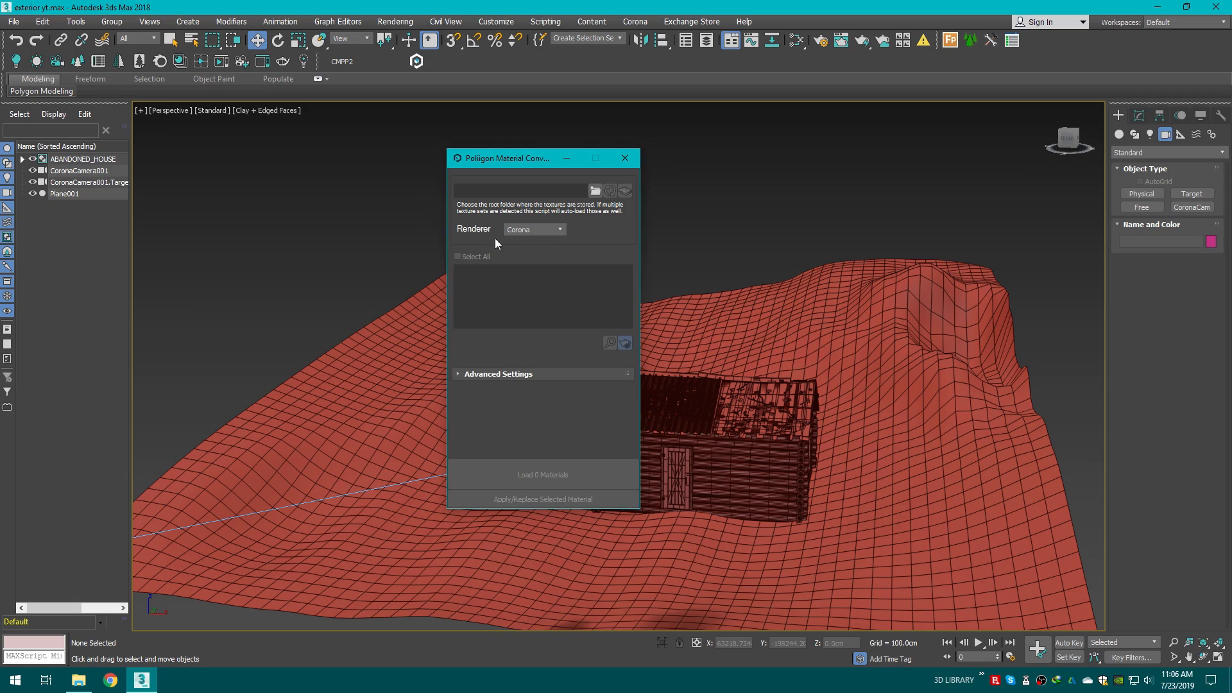
# Step: Open the Slate Material Editor as a floating window and arrange it beside the converter dialog
pyautogui.moveTo(1074, 146); pyautogui.dragTo(1091, 151)
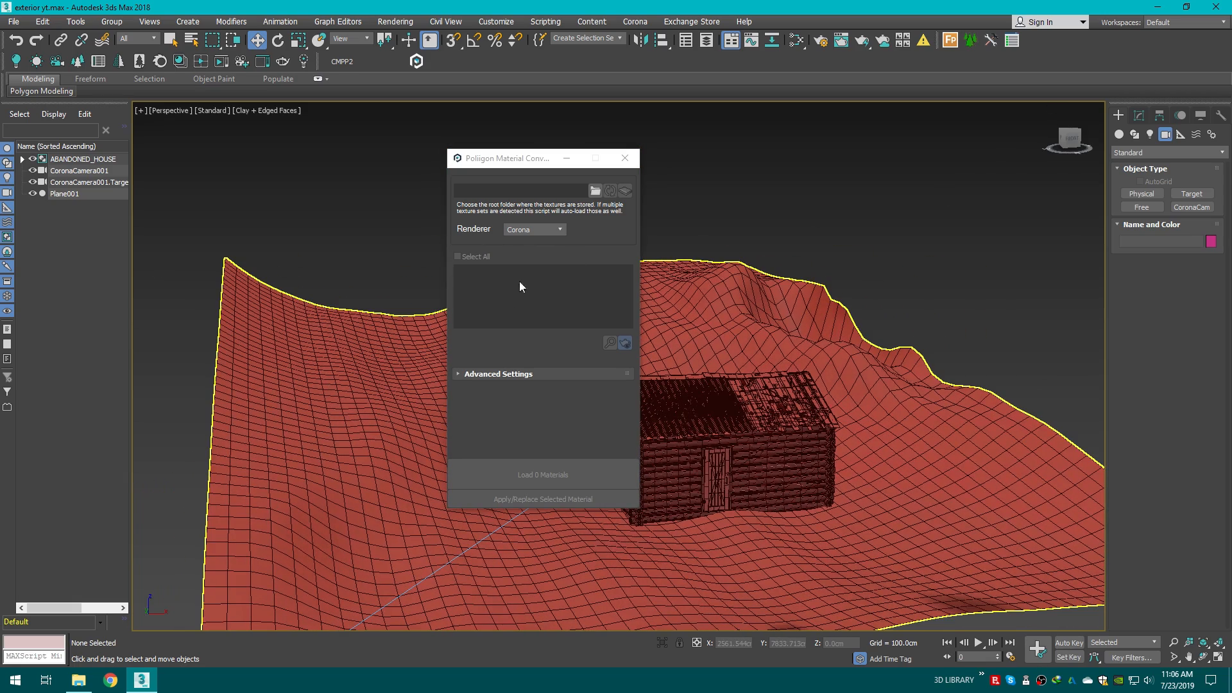
pyautogui.scroll(3, 703, 210)
pyautogui.moveTo(537, 164); pyautogui.dragTo(402, 170)
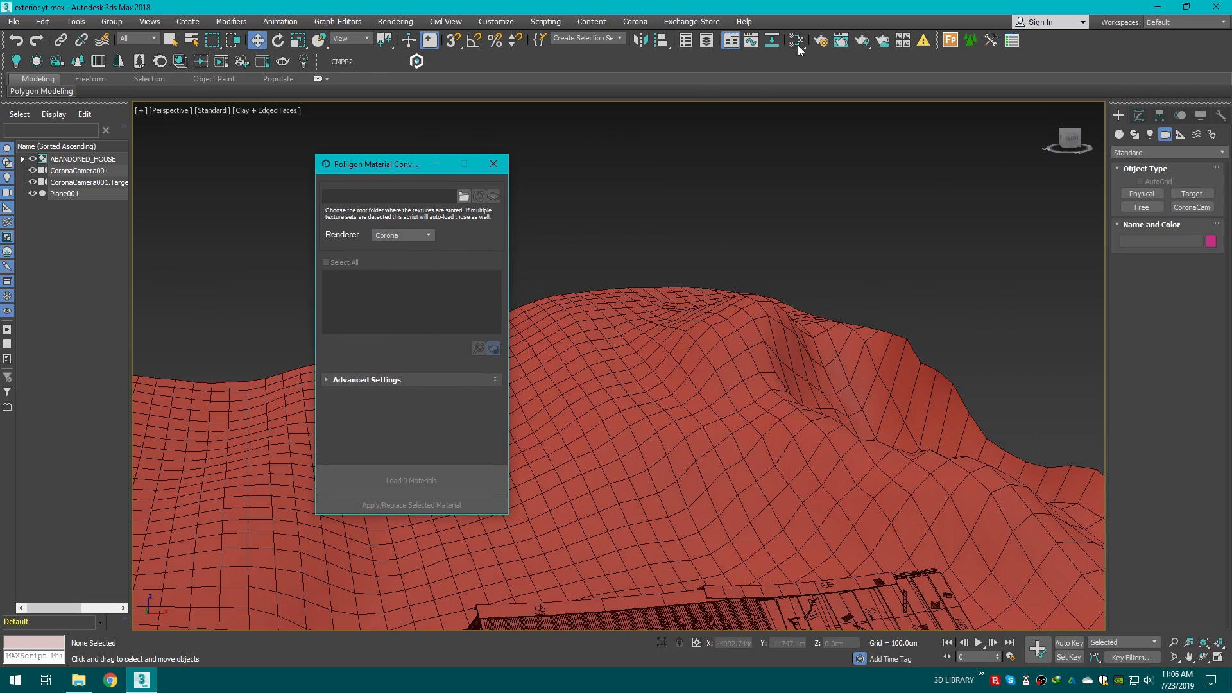
pyautogui.click(798, 41)
pyautogui.click(1187, 7)
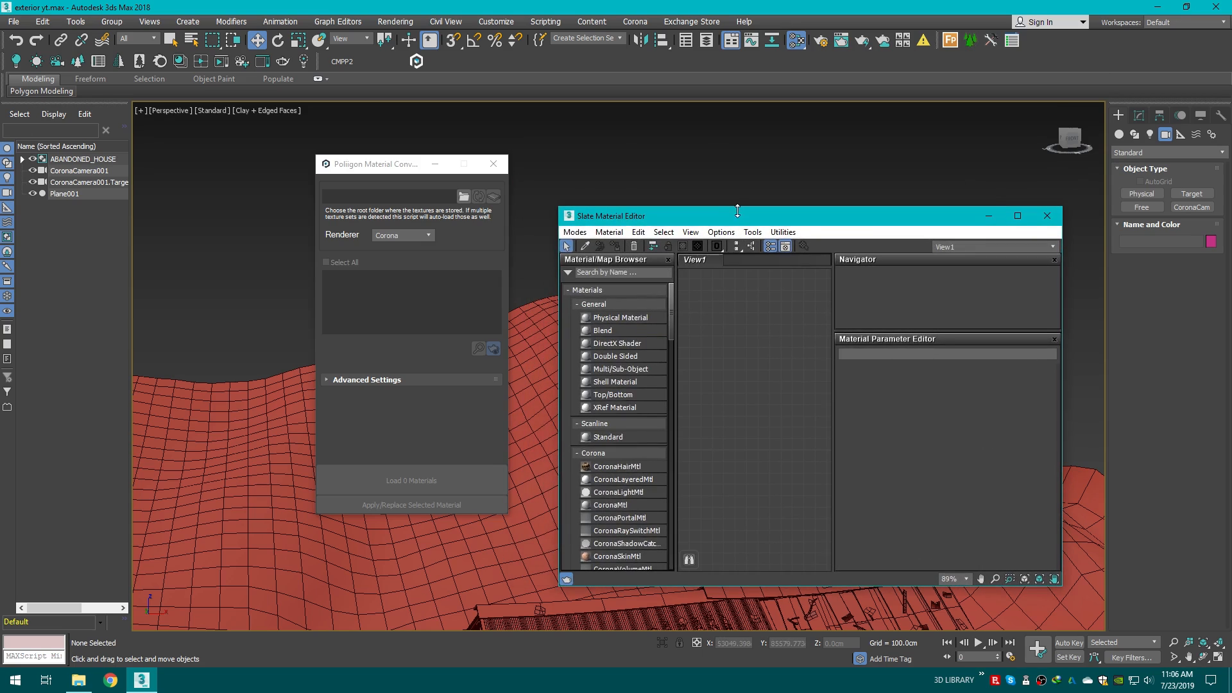
pyautogui.click(721, 232)
pyautogui.moveTo(655, 217); pyautogui.dragTo(673, 176)
pyautogui.moveTo(358, 164); pyautogui.dragTo(441, 192)
# Step: Set the converter's texture root folder to D:\3D LIBRARY\Compressed\Exterior Models\GroundForest003
pyautogui.click(505, 216)
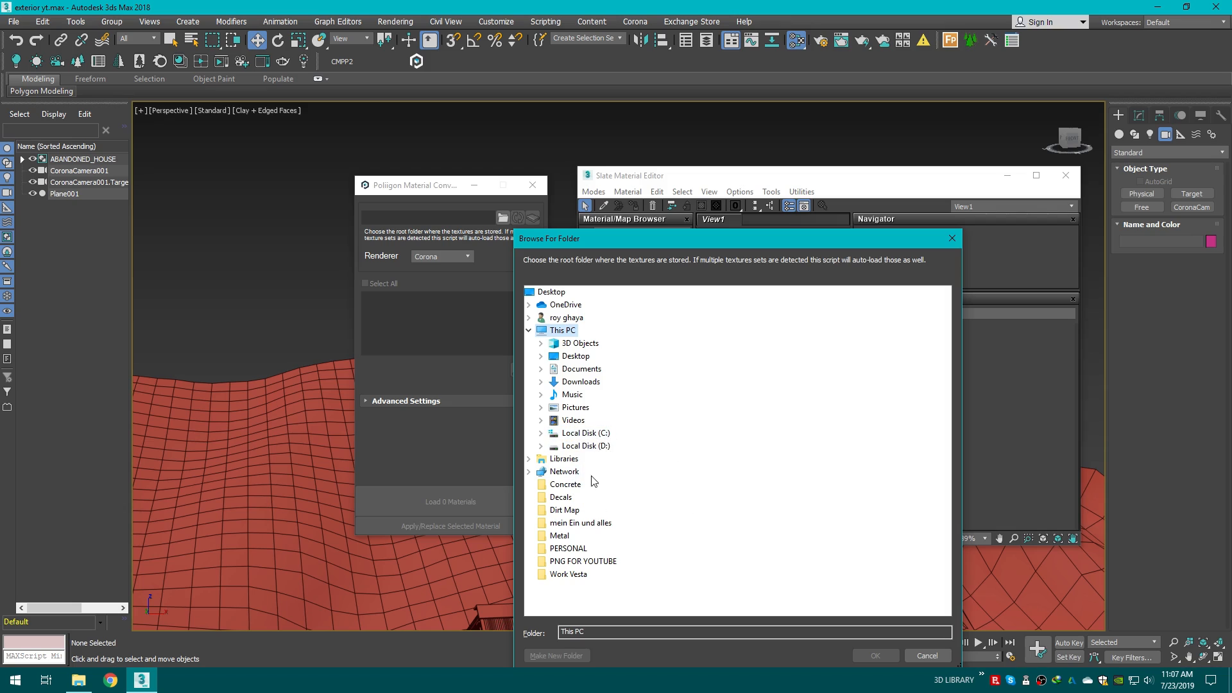
pyautogui.doubleClick(581, 446)
pyautogui.scroll(-3, 664, 439)
pyautogui.scroll(3, 665, 439)
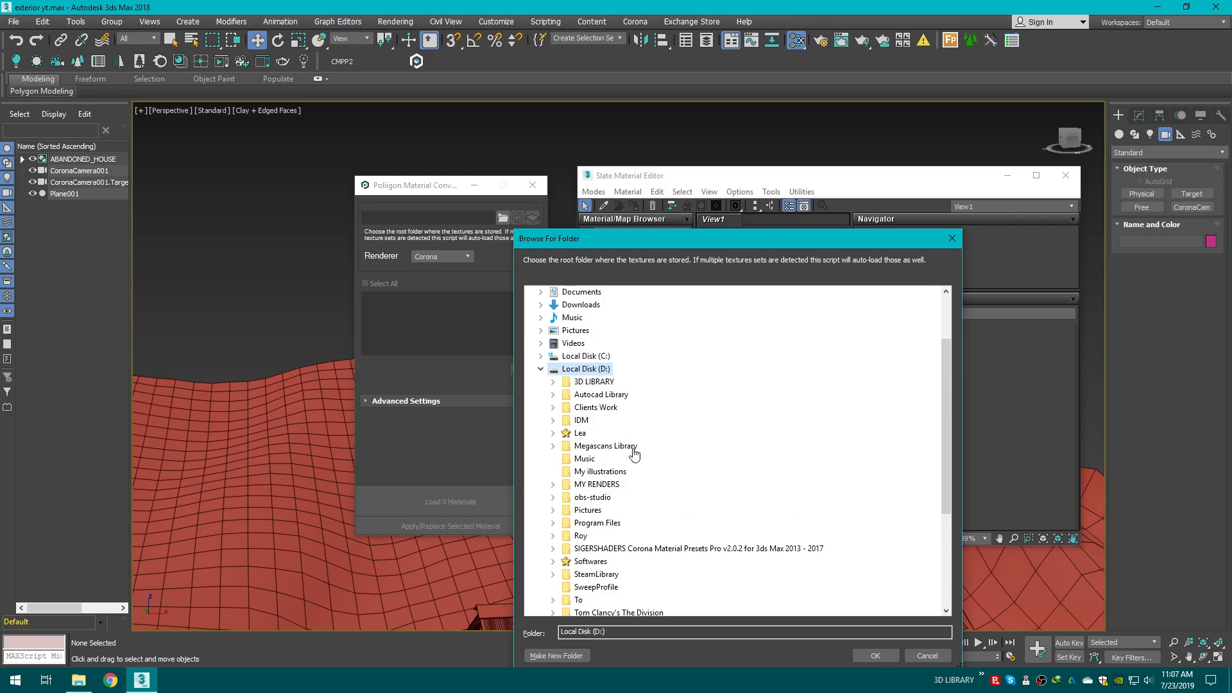
pyautogui.doubleClick(597, 383)
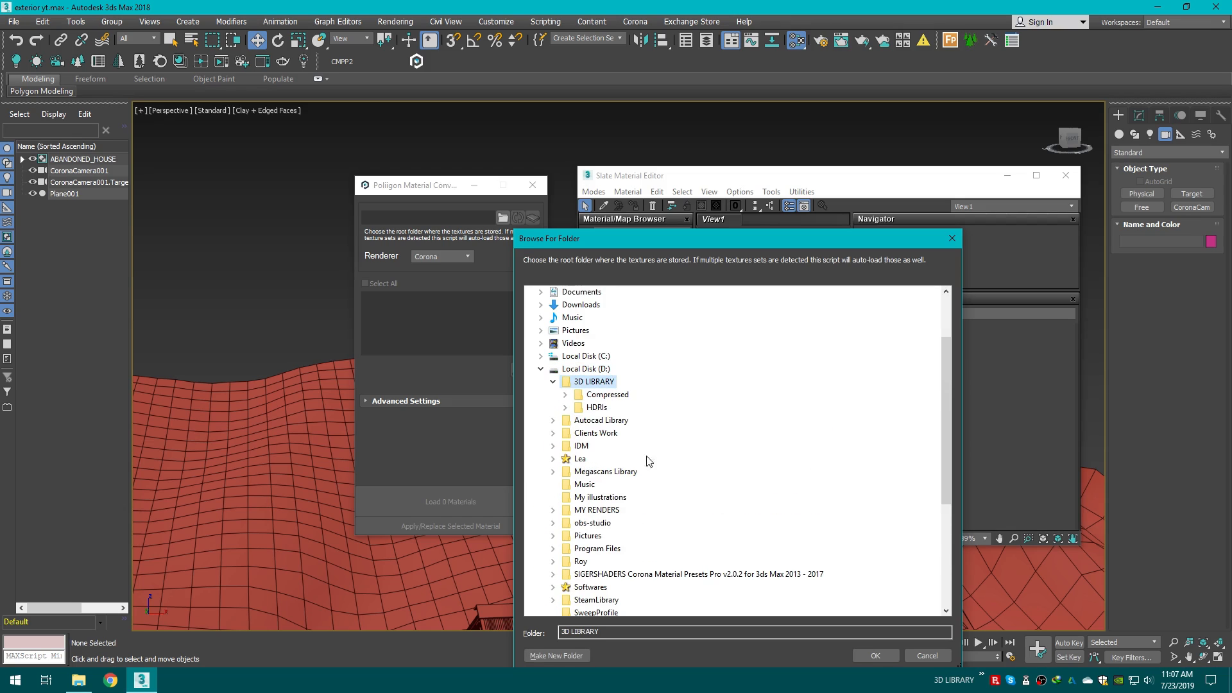
pyautogui.doubleClick(607, 394)
pyautogui.scroll(-2, 642, 443)
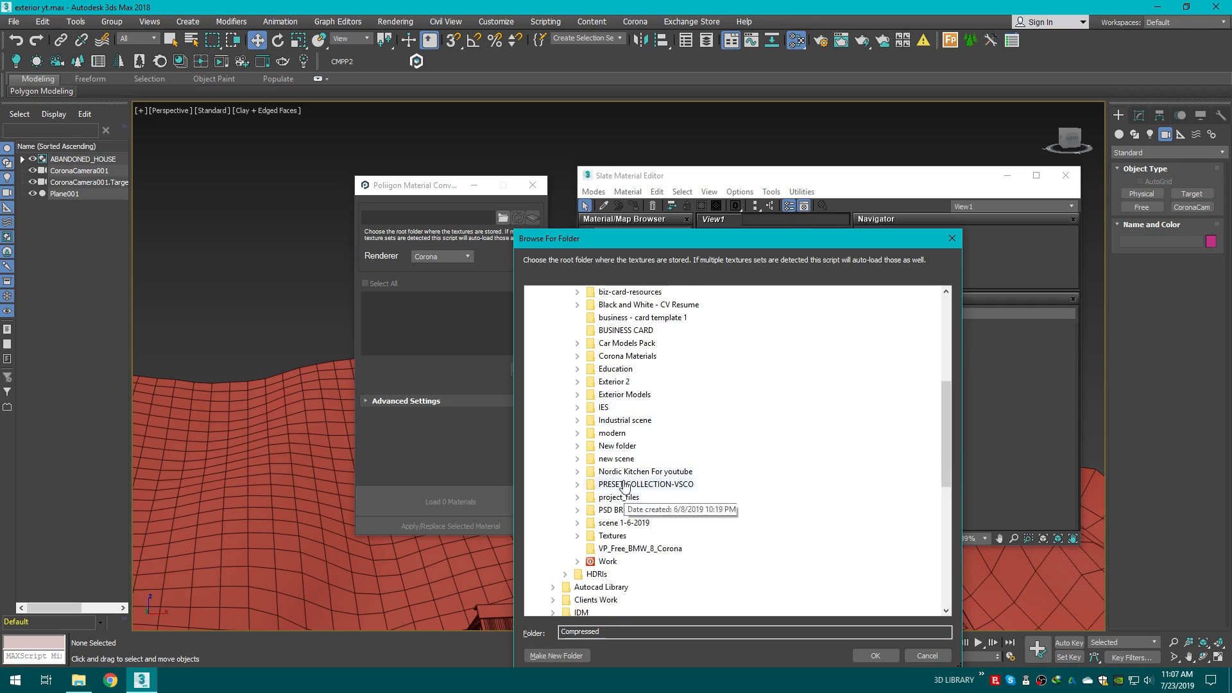
pyautogui.doubleClick(625, 383)
pyautogui.click(614, 369)
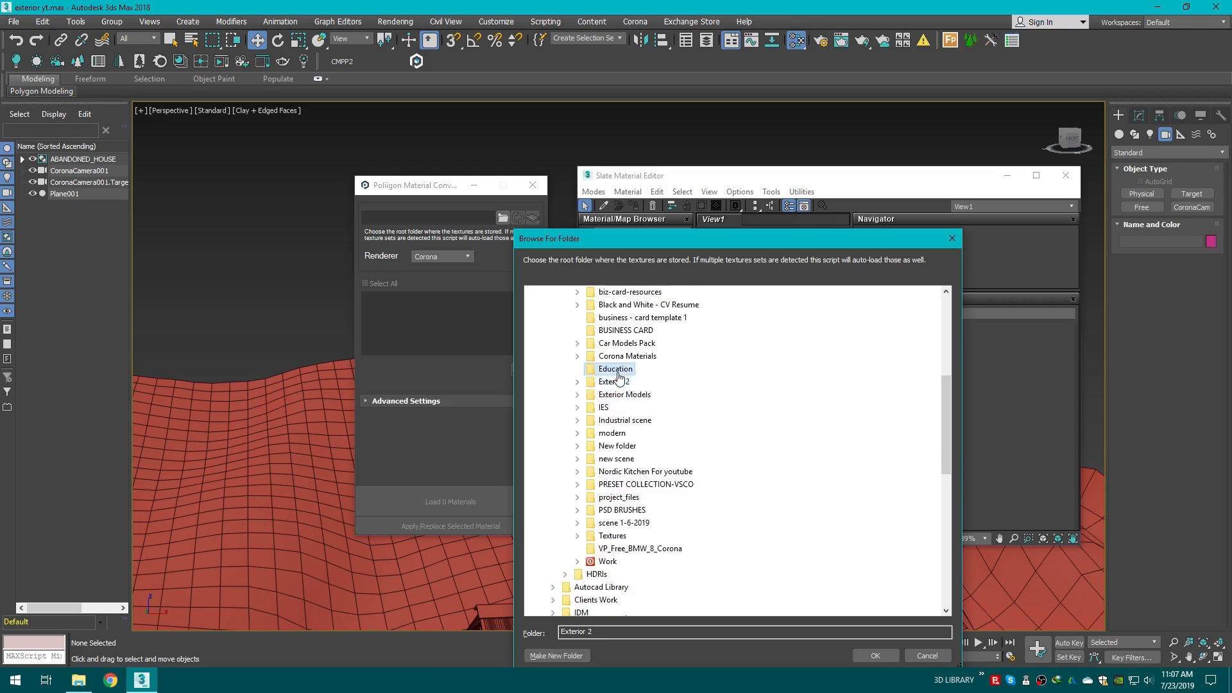
pyautogui.click(626, 458)
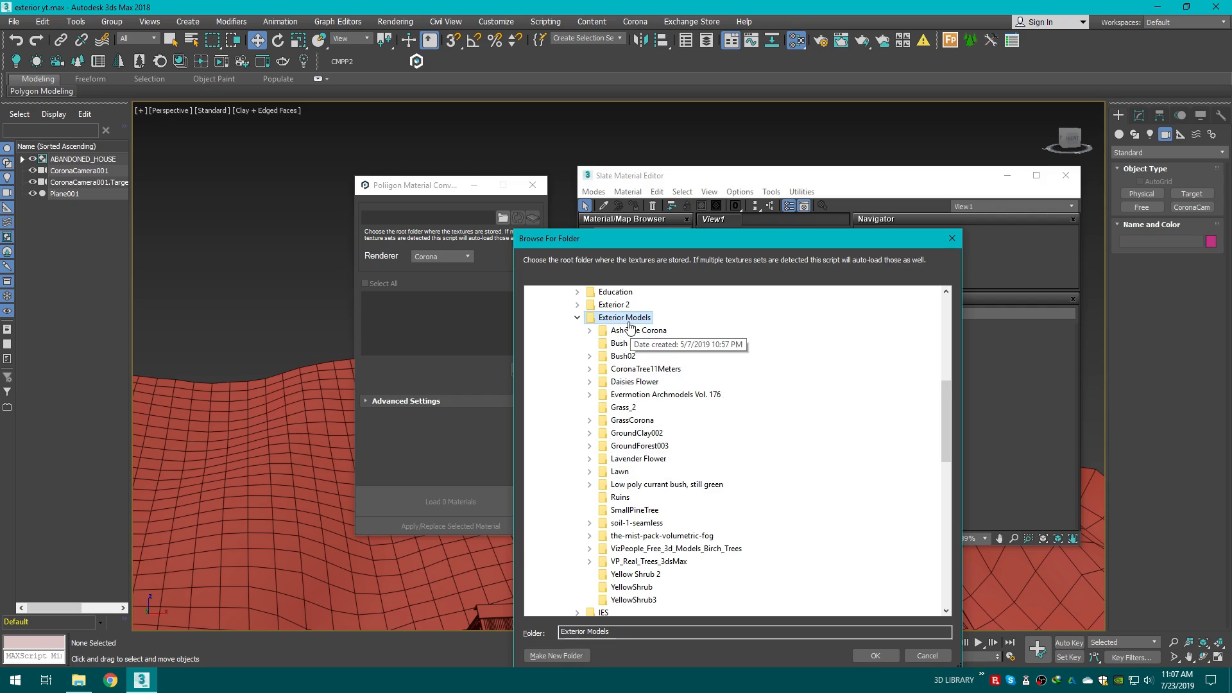
pyautogui.scroll(-1, 728, 498)
pyautogui.click(642, 408)
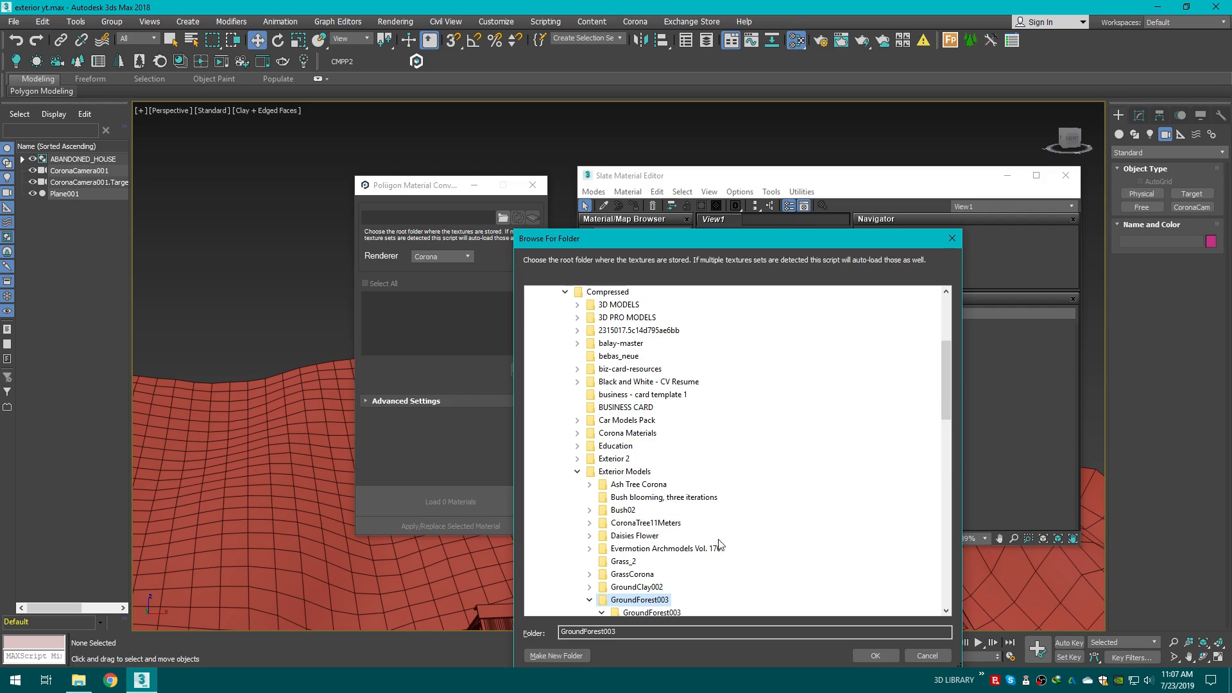
pyautogui.click(876, 655)
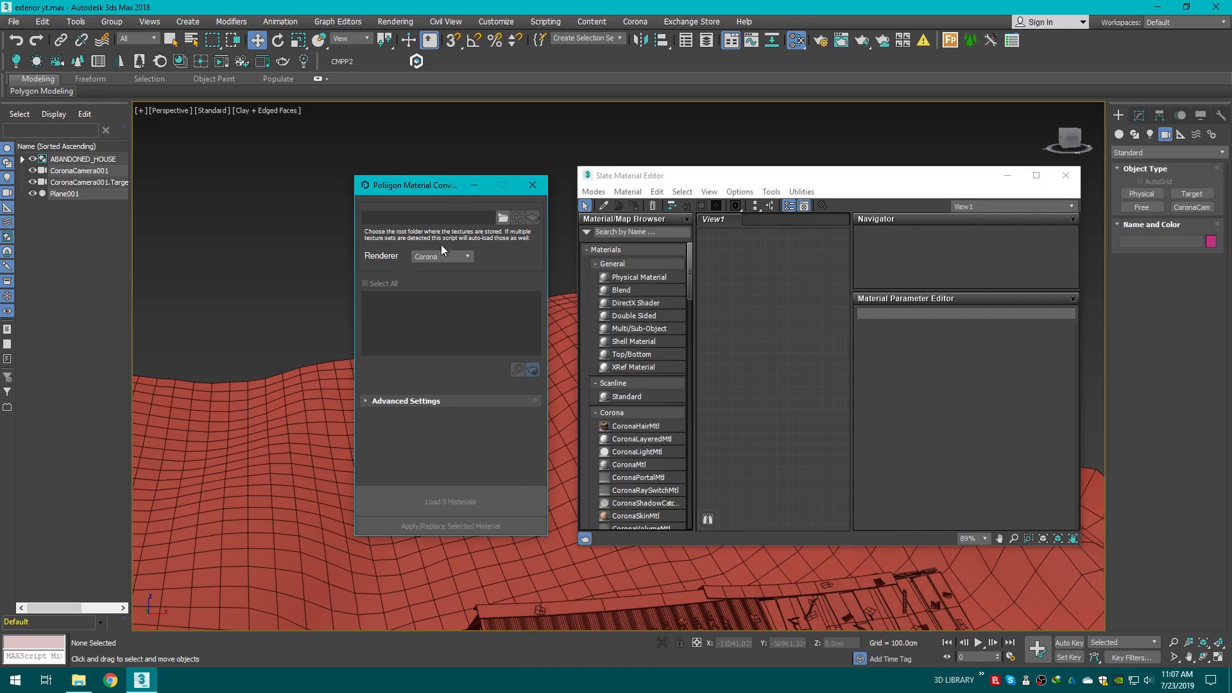
# Step: Load the GroundForest003_3K material for the Corona renderer with the converter
pyautogui.moveTo(444, 195); pyautogui.dragTo(423, 196)
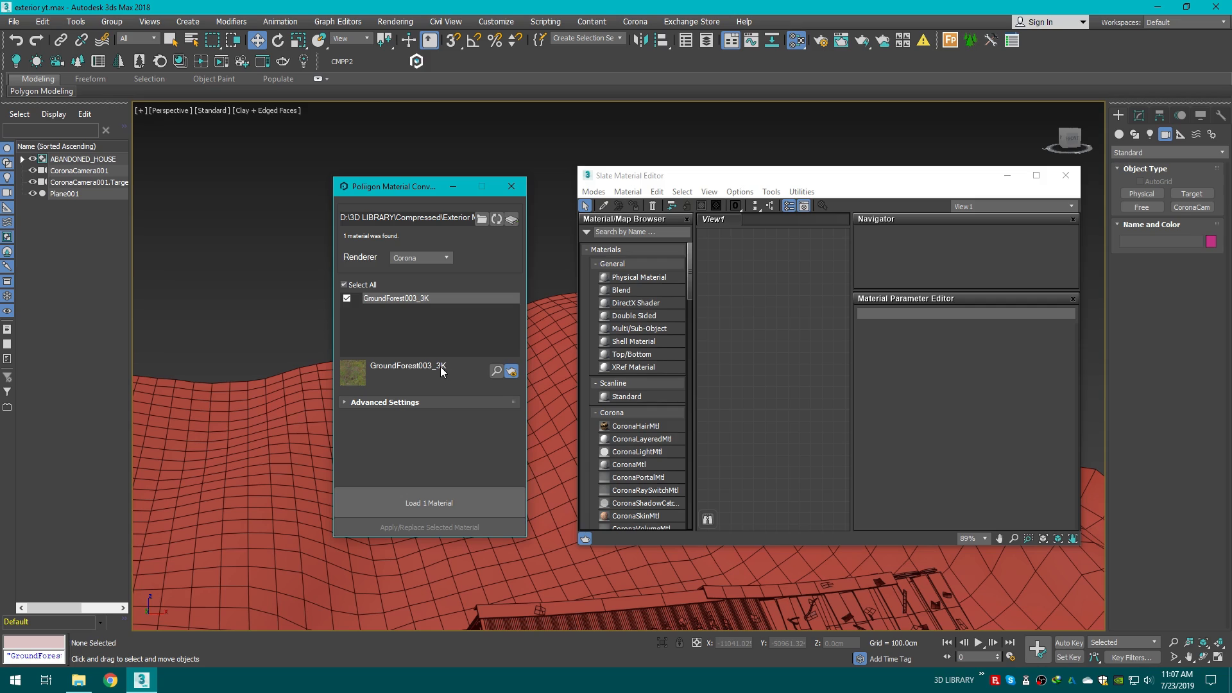
pyautogui.moveTo(426, 192); pyautogui.dragTo(422, 160)
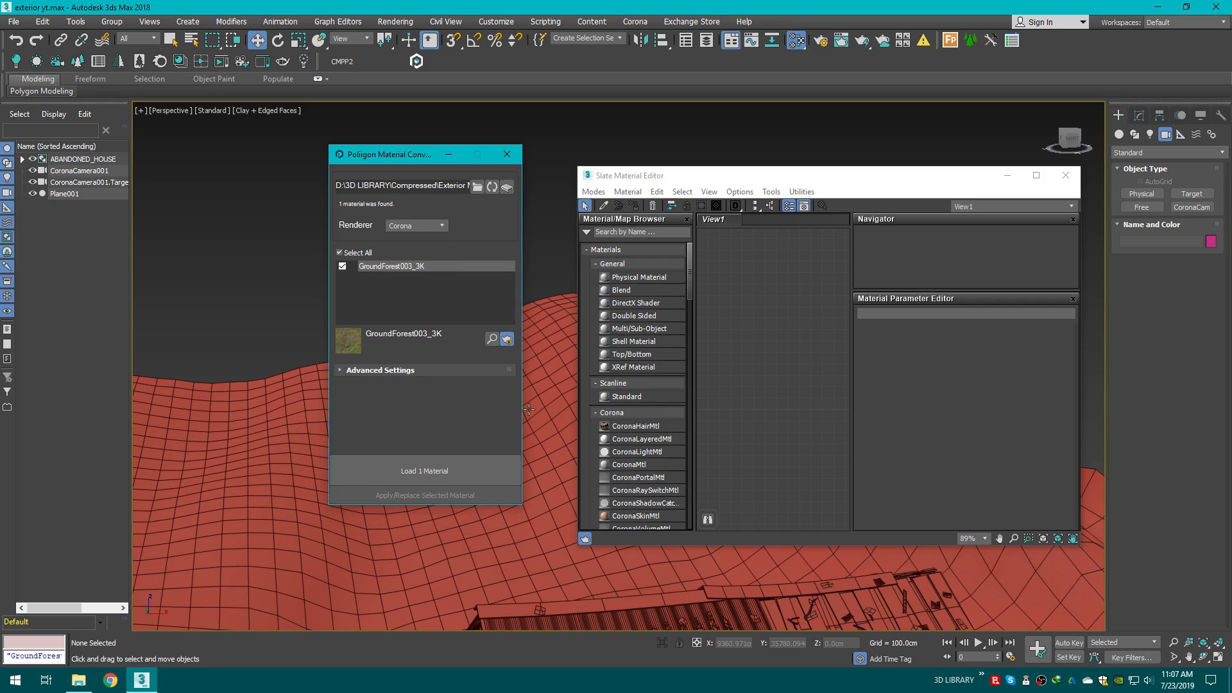
pyautogui.click(440, 469)
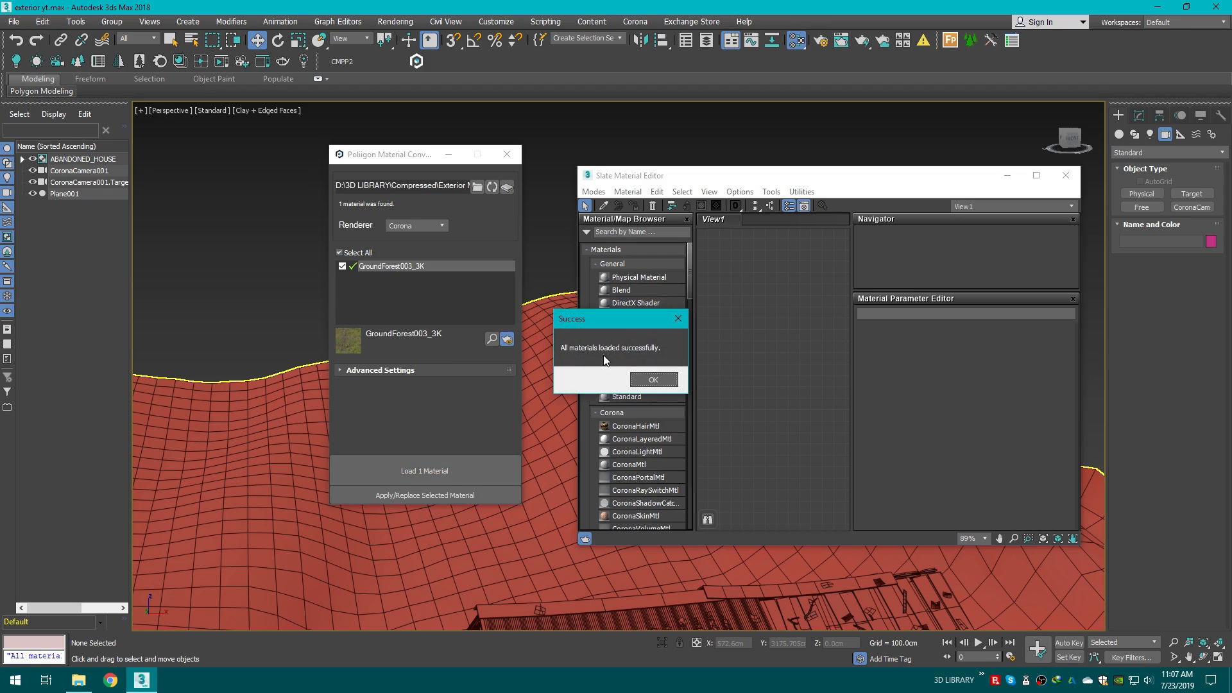
pyautogui.click(654, 380)
# Step: Place the GroundForest003_3K material from the Temporary Library into the Slate editor view and close the converter
pyautogui.moveTo(691, 274); pyautogui.dragTo(688, 513)
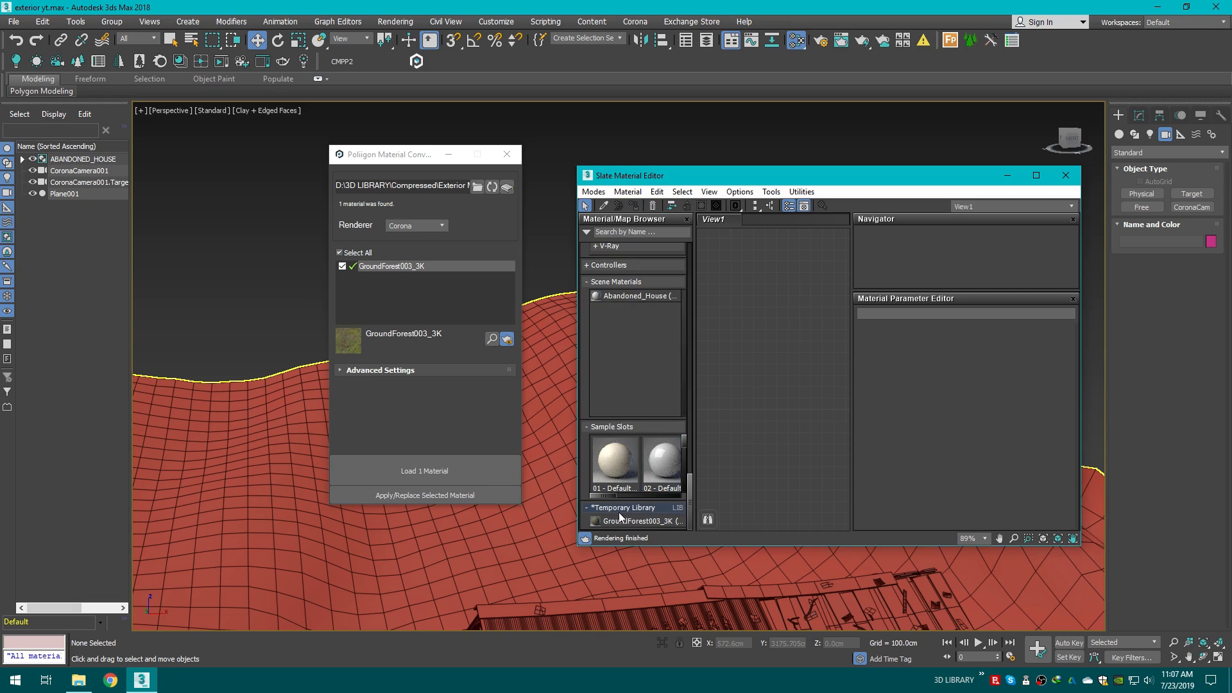
pyautogui.moveTo(622, 522); pyautogui.dragTo(769, 351)
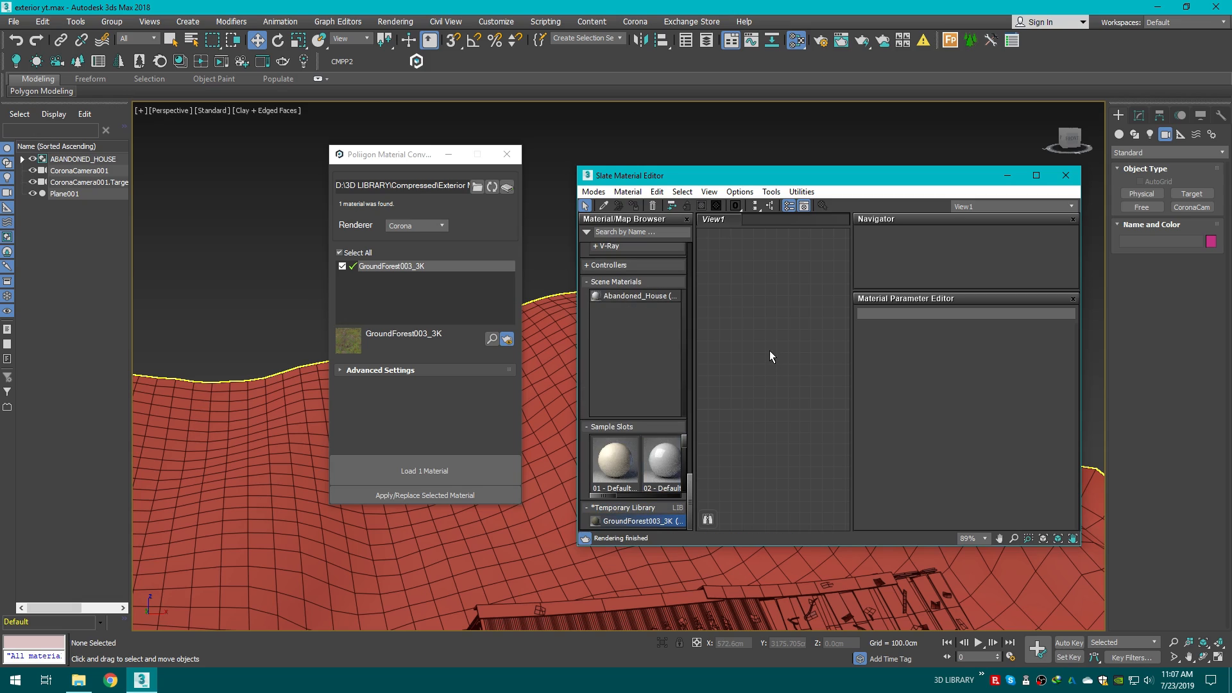
pyautogui.click(507, 158)
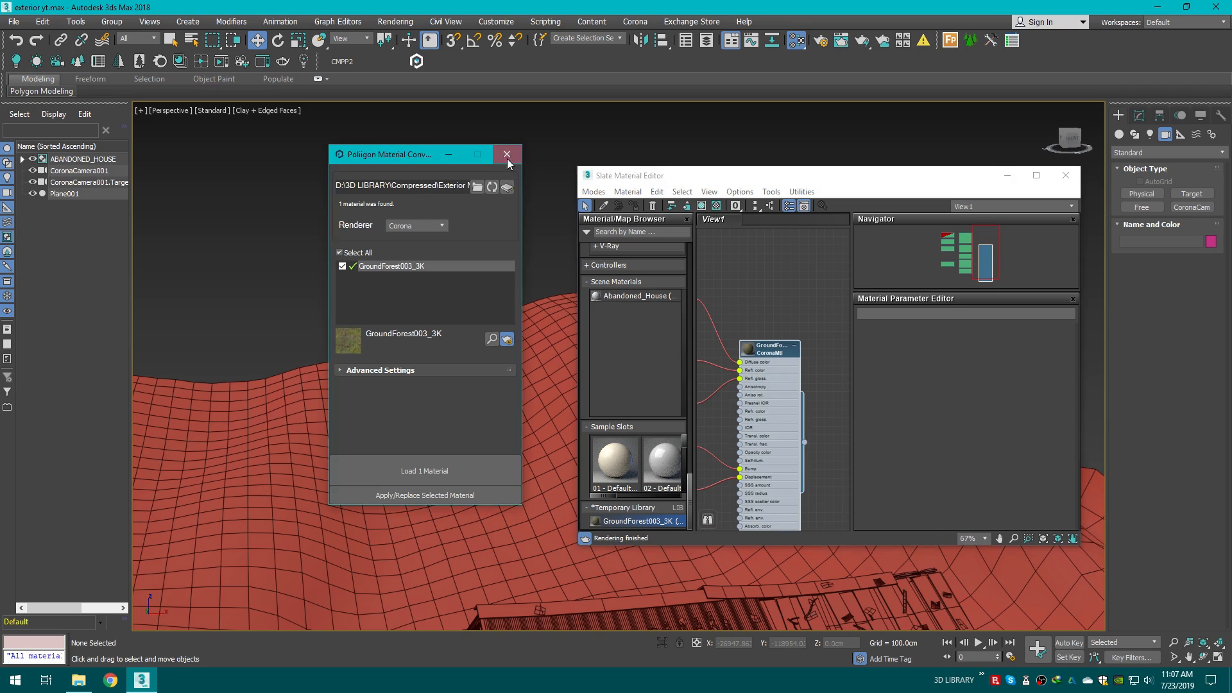
# Step: Select the terrain plane and minimize the Slate Material Editor
pyautogui.scroll(-5, 457, 359)
pyautogui.moveTo(457, 360); pyautogui.dragTo(448, 308, button='middle')
pyautogui.click(448, 308)
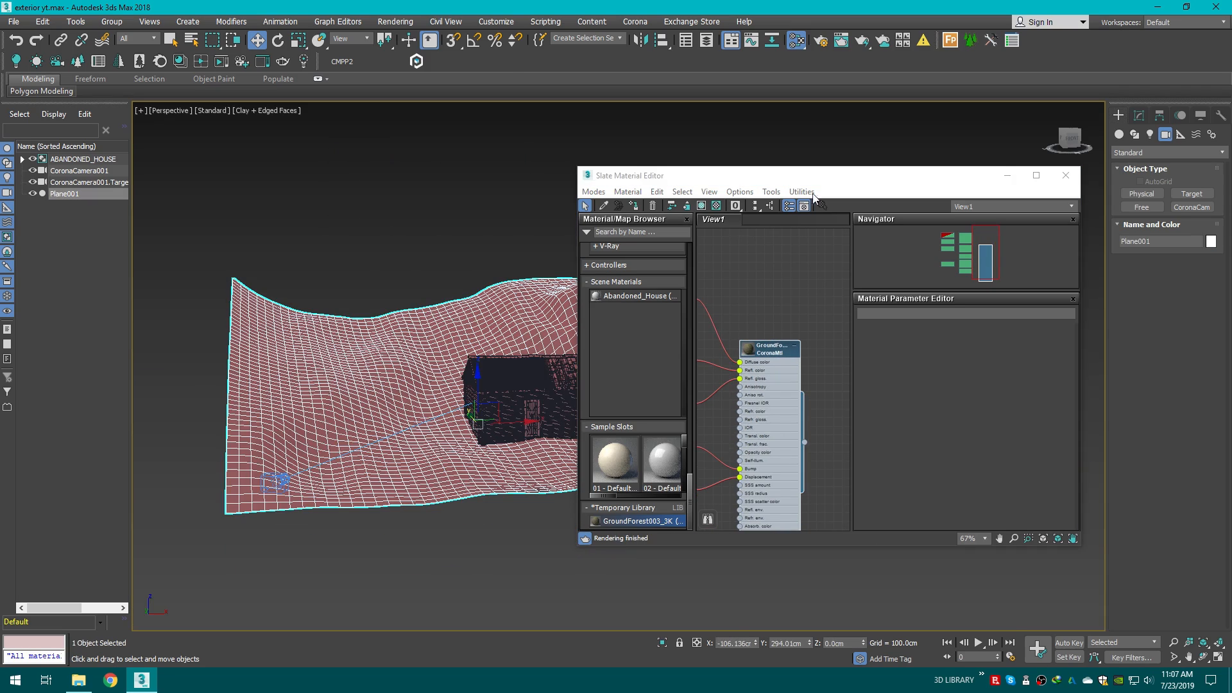
pyautogui.click(1000, 172)
pyautogui.moveTo(655, 249); pyautogui.dragTo(784, 264, button='middle')
pyautogui.scroll(3, 563, 347)
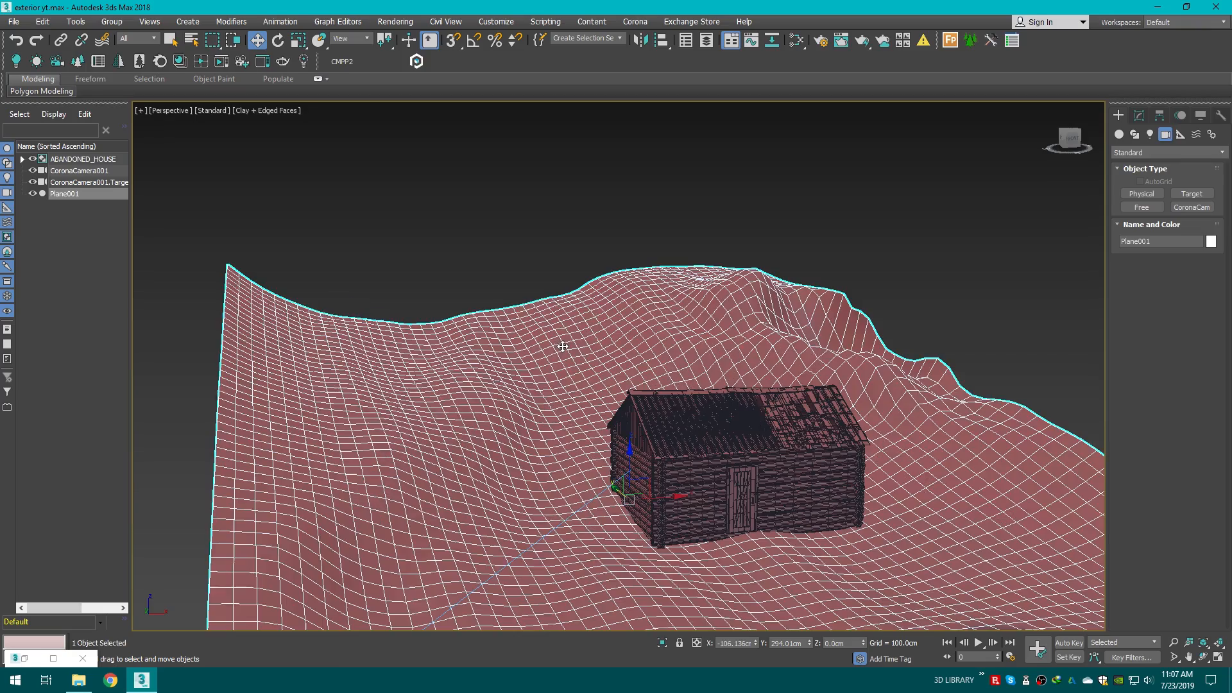
# Step: Switch the perspective viewport's display style to Edged Faces
pyautogui.click(264, 111)
pyautogui.click(282, 123)
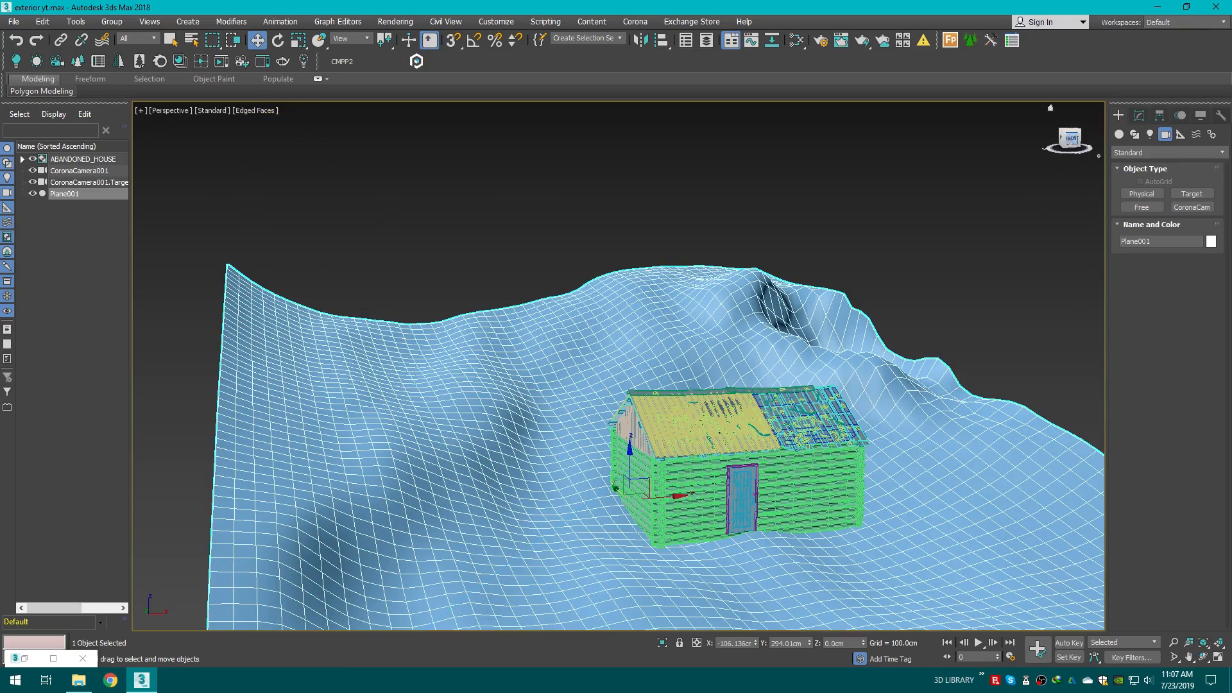
pyautogui.keyDown('alt'); pyautogui.moveTo(546, 494); pyautogui.dragTo(571, 438, button='middle'); pyautogui.keyUp('alt')
# Step: Restore the Slate Material Editor, assign the GroundForest003_3K material to the selected terrain plane, and minimize the editor
pyautogui.click(53, 658)
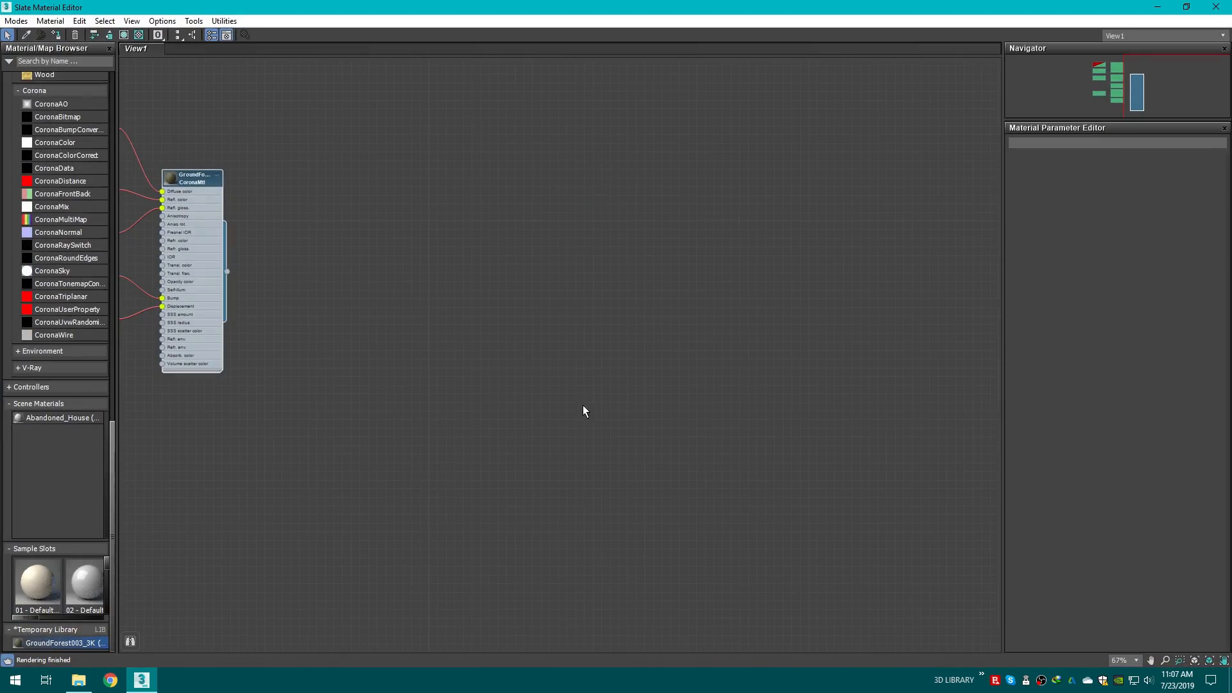
pyautogui.click(1186, 7)
pyautogui.scroll(-1, 747, 346)
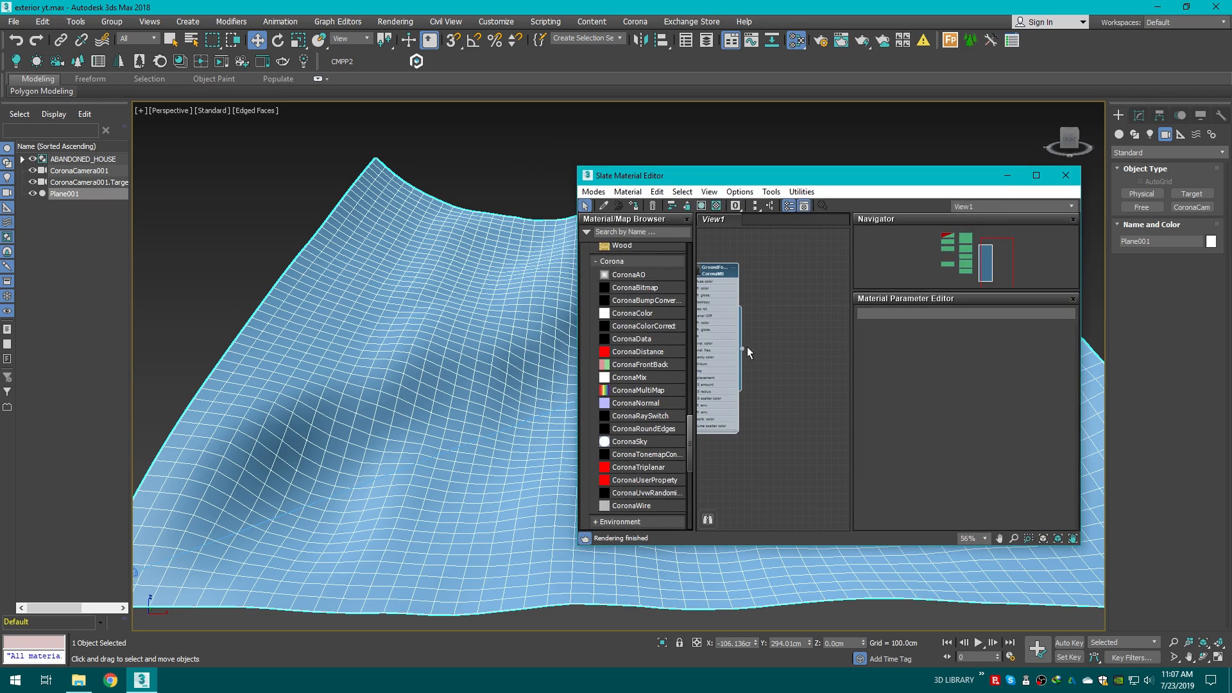
pyautogui.moveTo(722, 535); pyautogui.dragTo(427, 432)
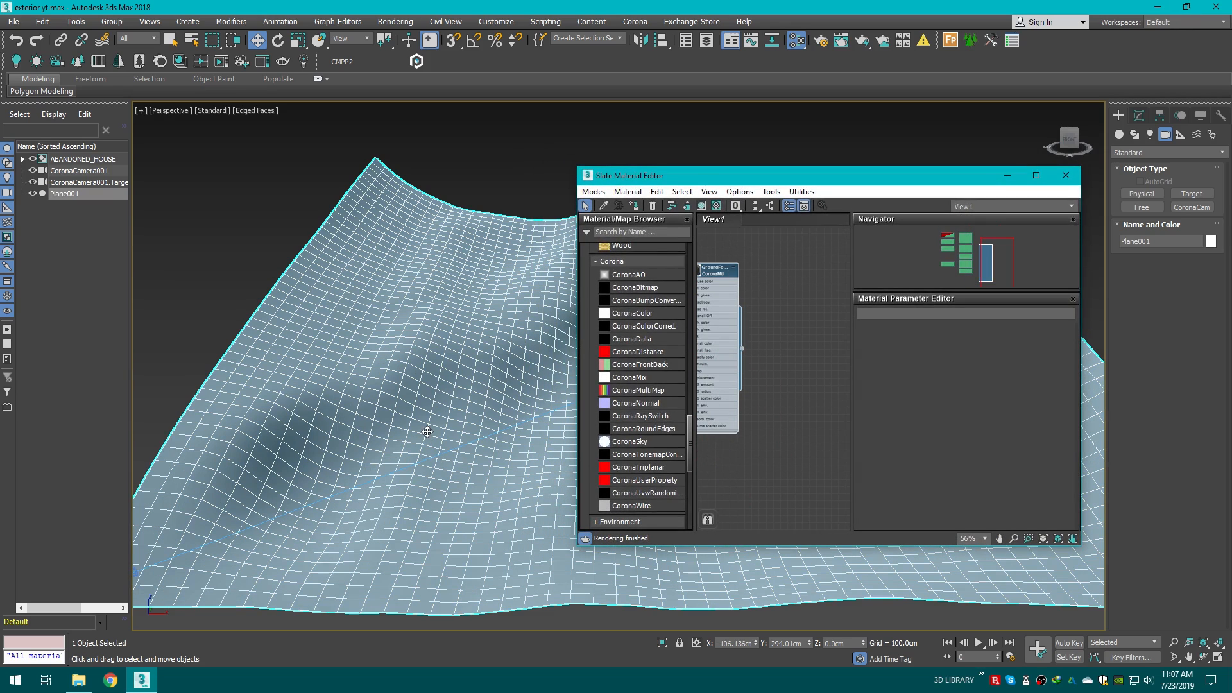
pyautogui.click(703, 206)
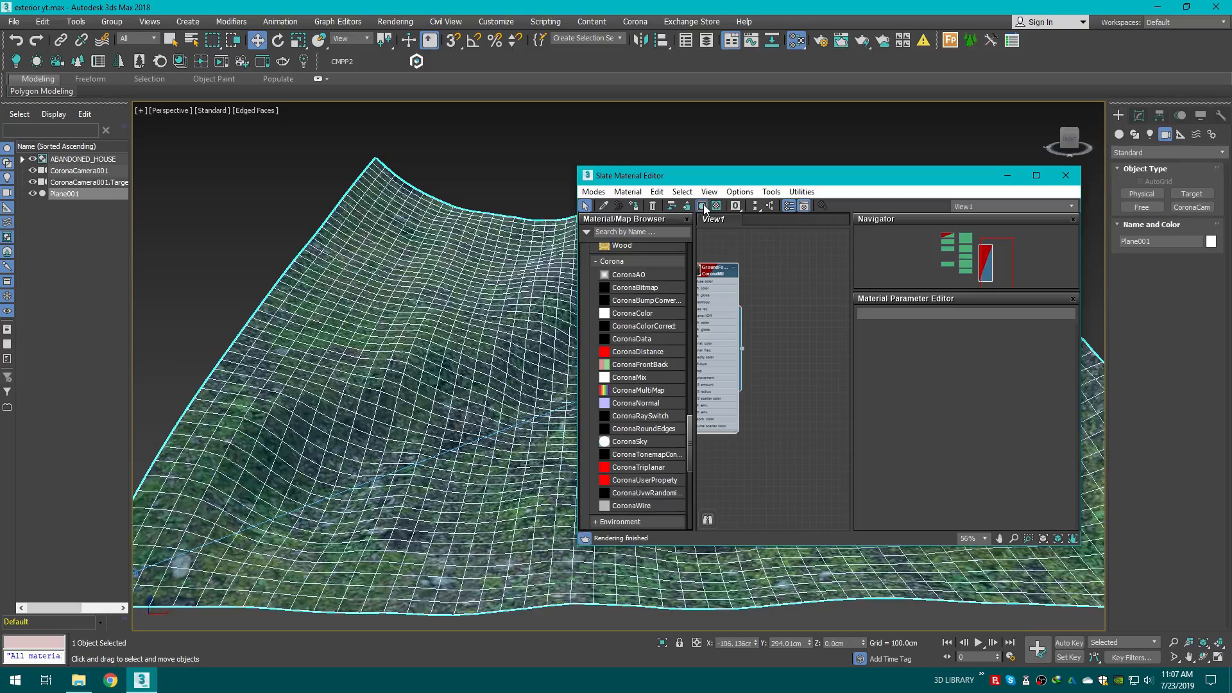
pyautogui.click(1009, 176)
# Step: Add a UVW Map modifier to the terrain plane and set its mapping to Box
pyautogui.keyDown('alt'); pyautogui.moveTo(652, 298); pyautogui.dragTo(667, 340, button='middle'); pyautogui.keyUp('alt')
pyautogui.scroll(5, 542, 507)
pyautogui.scroll(-3, 541, 507)
pyautogui.moveTo(541, 507); pyautogui.dragTo(583, 330, button='middle')
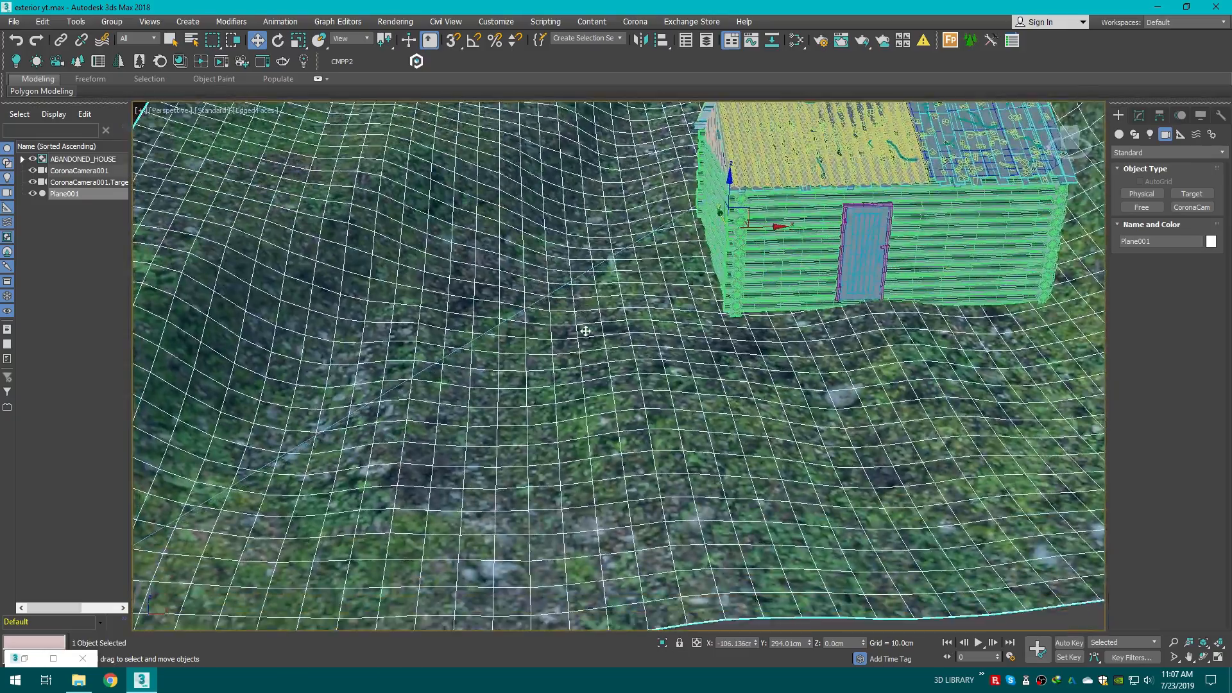
pyautogui.scroll(3, 616, 437)
pyautogui.scroll(-8, 617, 437)
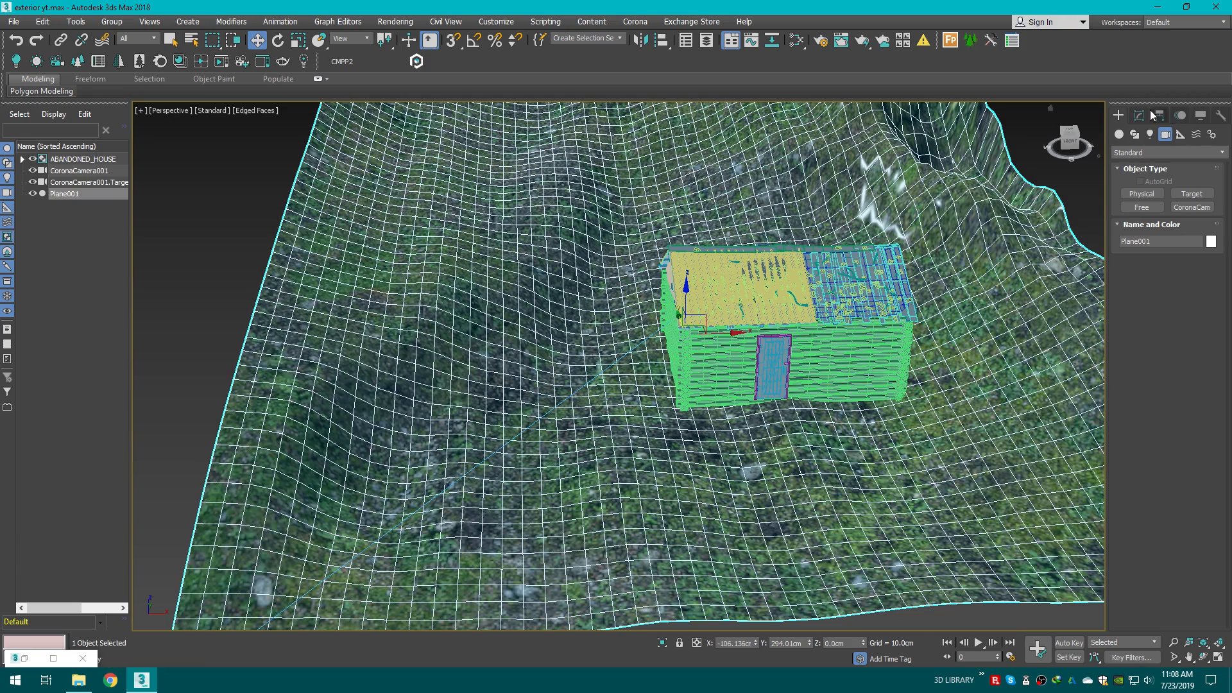
pyautogui.click(1139, 115)
pyautogui.click(1149, 153)
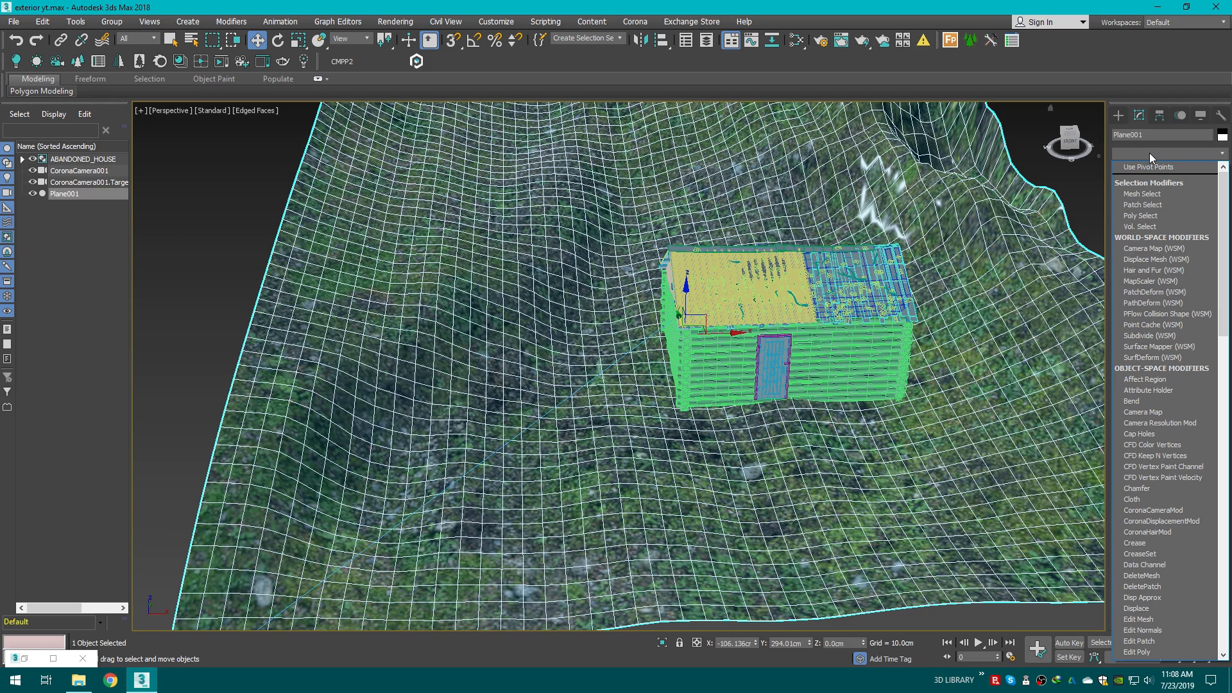
pyautogui.write('uv')
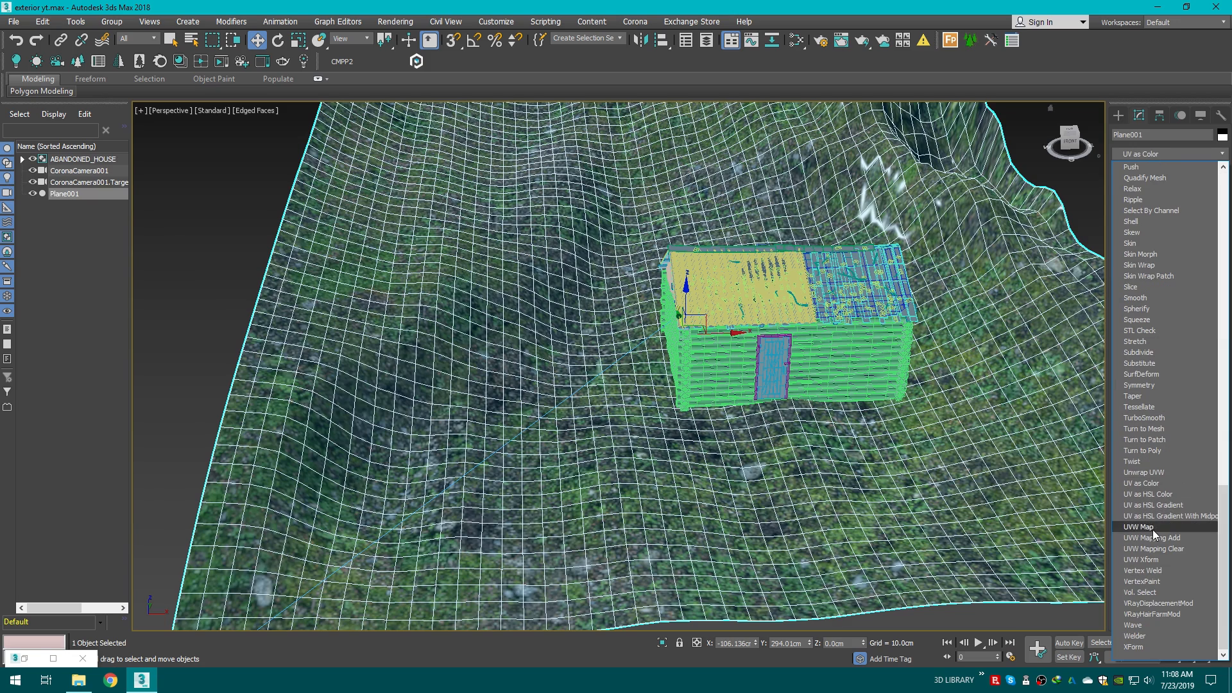
pyautogui.click(1153, 528)
pyautogui.moveTo(1080, 142); pyautogui.dragTo(1091, 159)
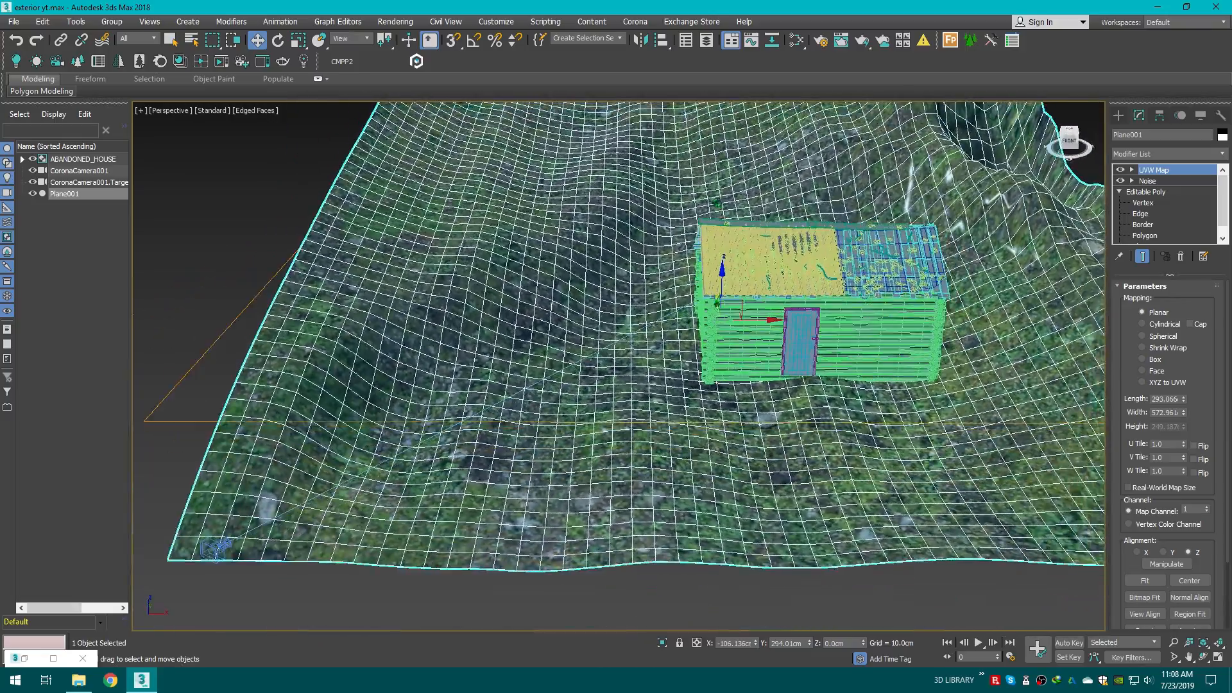
pyautogui.click(1142, 359)
# Step: Set the UVW Map length, width and height to 50 cm
pyautogui.moveTo(843, 333); pyautogui.dragTo(855, 337, button='middle')
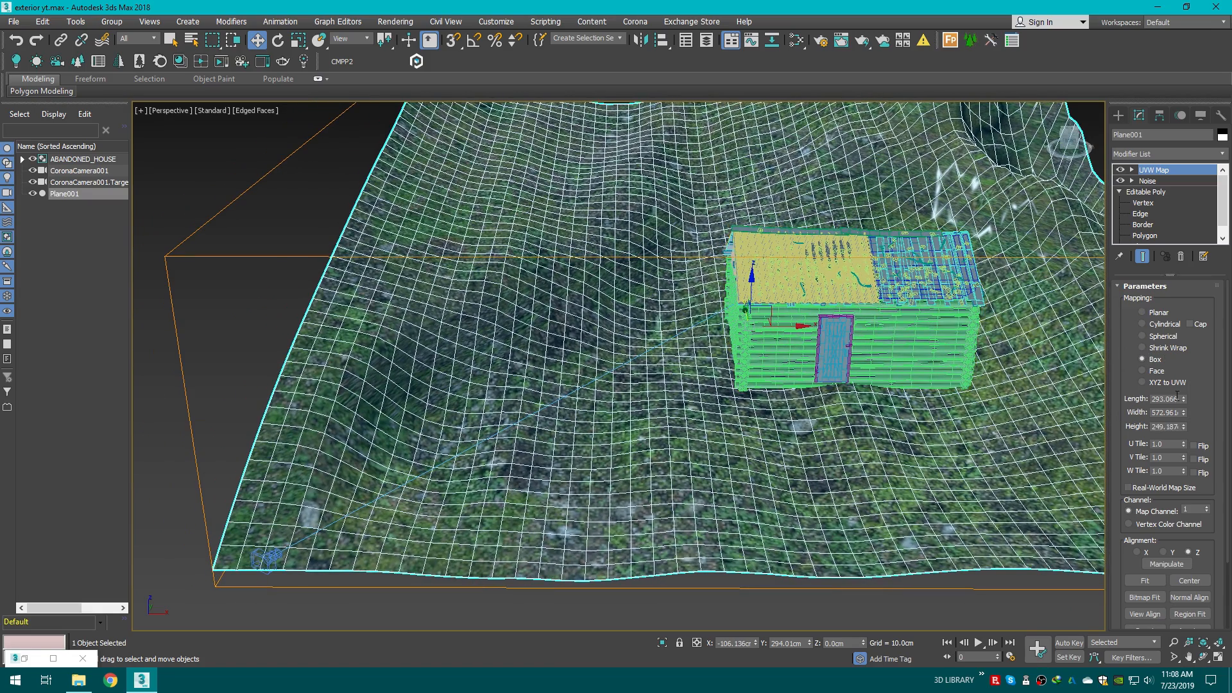
pyautogui.doubleClick(1167, 400)
pyautogui.write('50')
pyautogui.press('Return')
pyautogui.click(1167, 413)
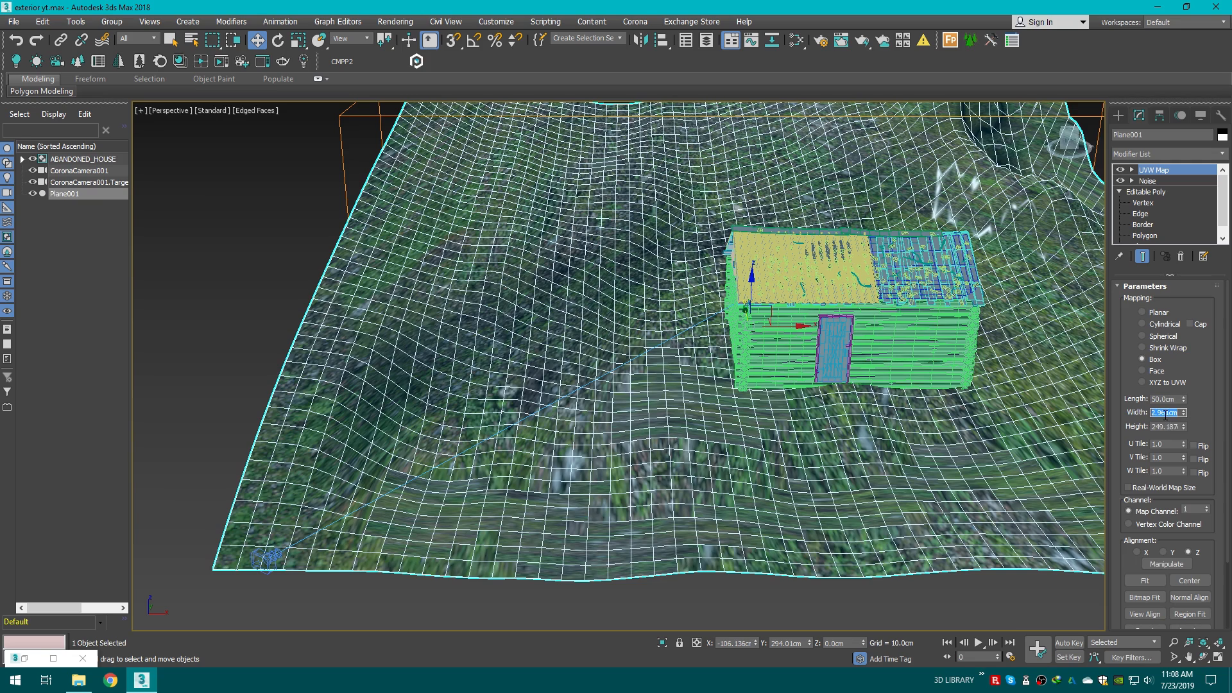
pyautogui.write('50')
pyautogui.press('Return')
pyautogui.doubleClick(1166, 428)
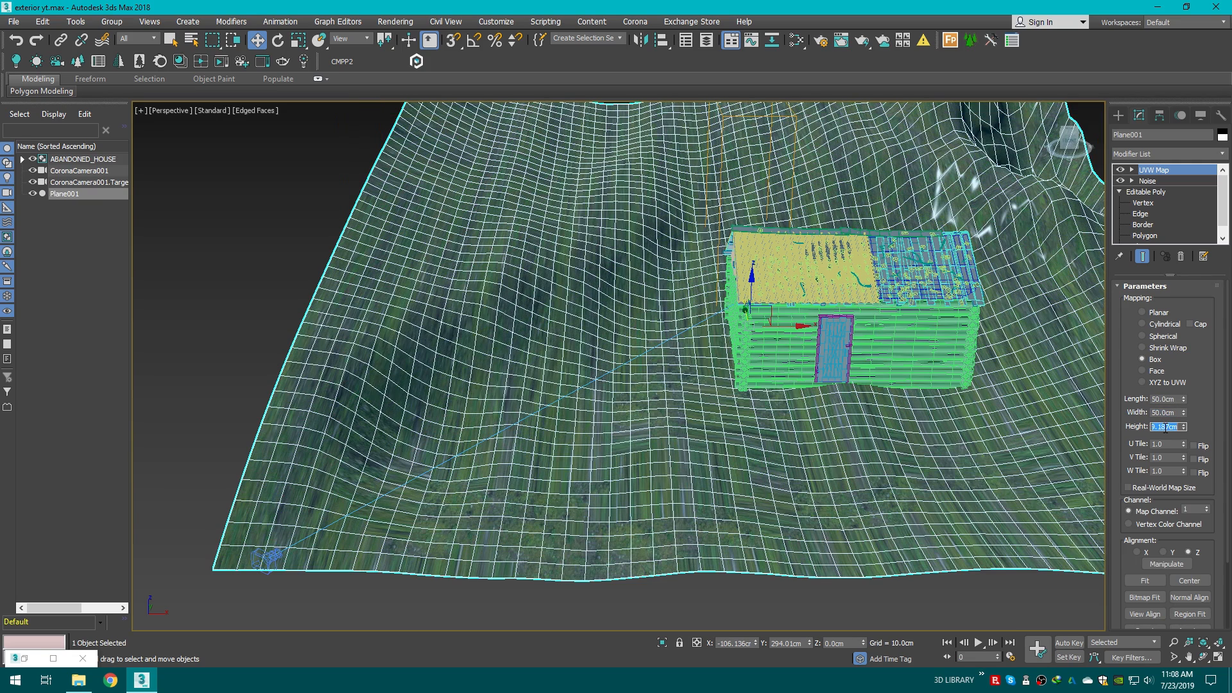
pyautogui.press('Return')
# Step: Examine the ground texture tiling from the camera, perspective and top views
pyautogui.scroll(10, 661, 421)
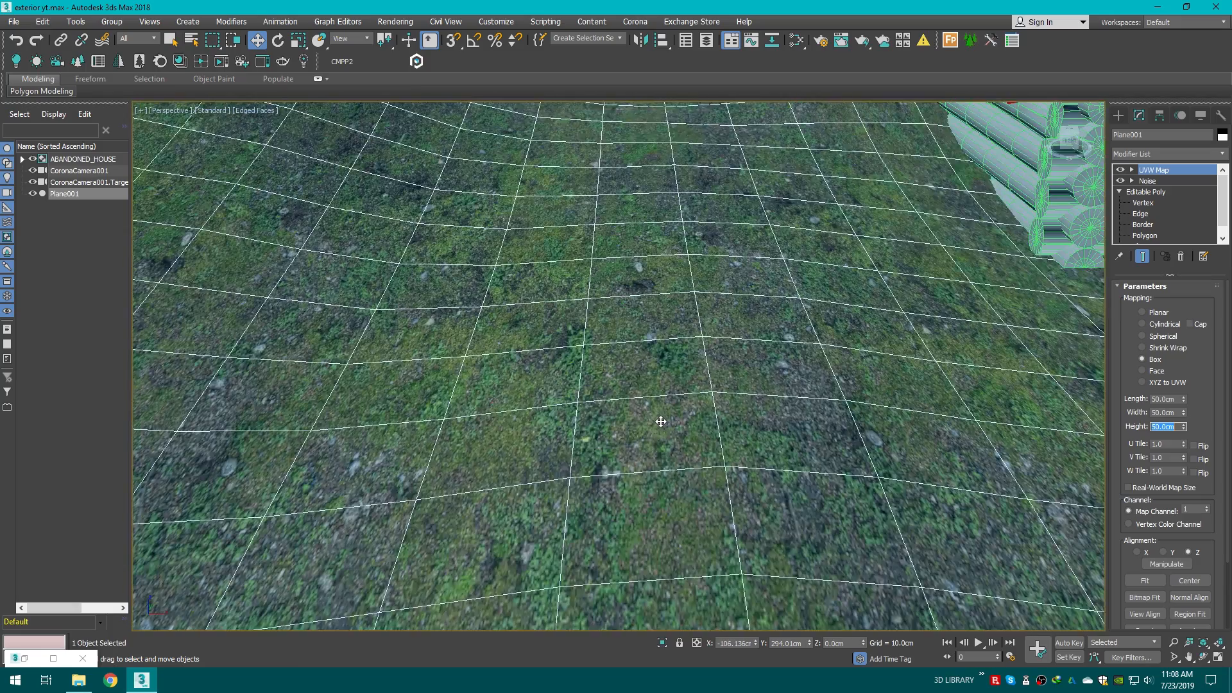
pyautogui.scroll(-5, 661, 422)
pyautogui.scroll(-2, 845, 441)
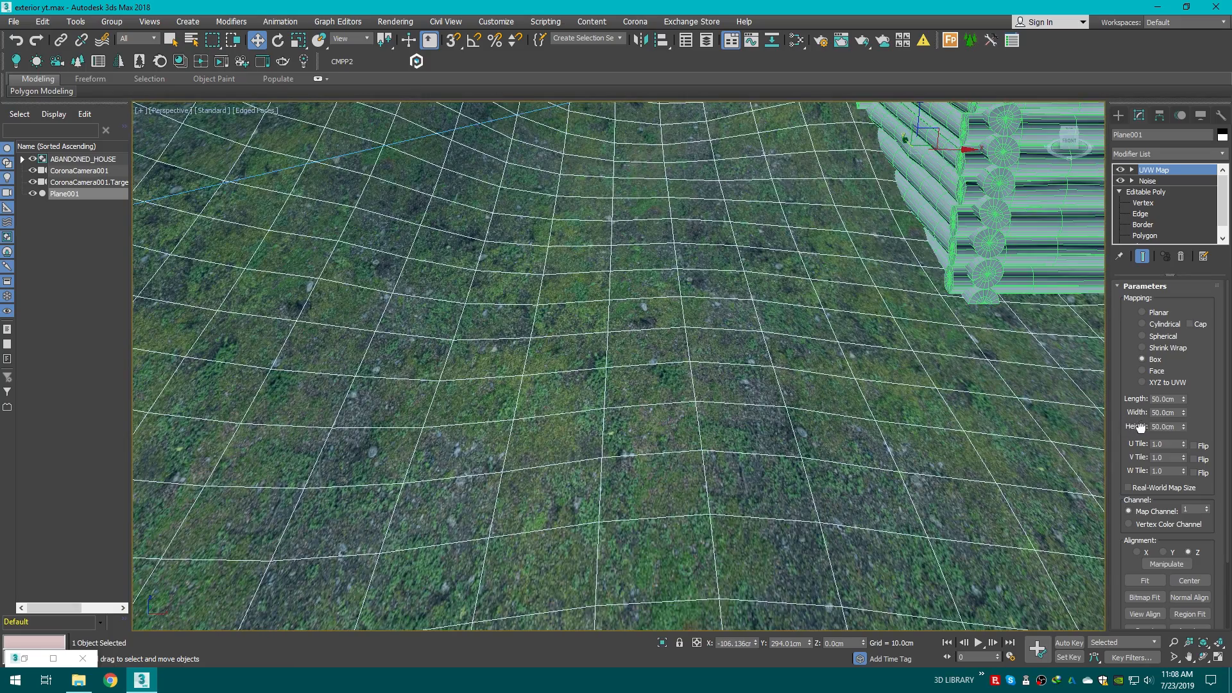
pyautogui.press('c')
pyautogui.click(454, 171)
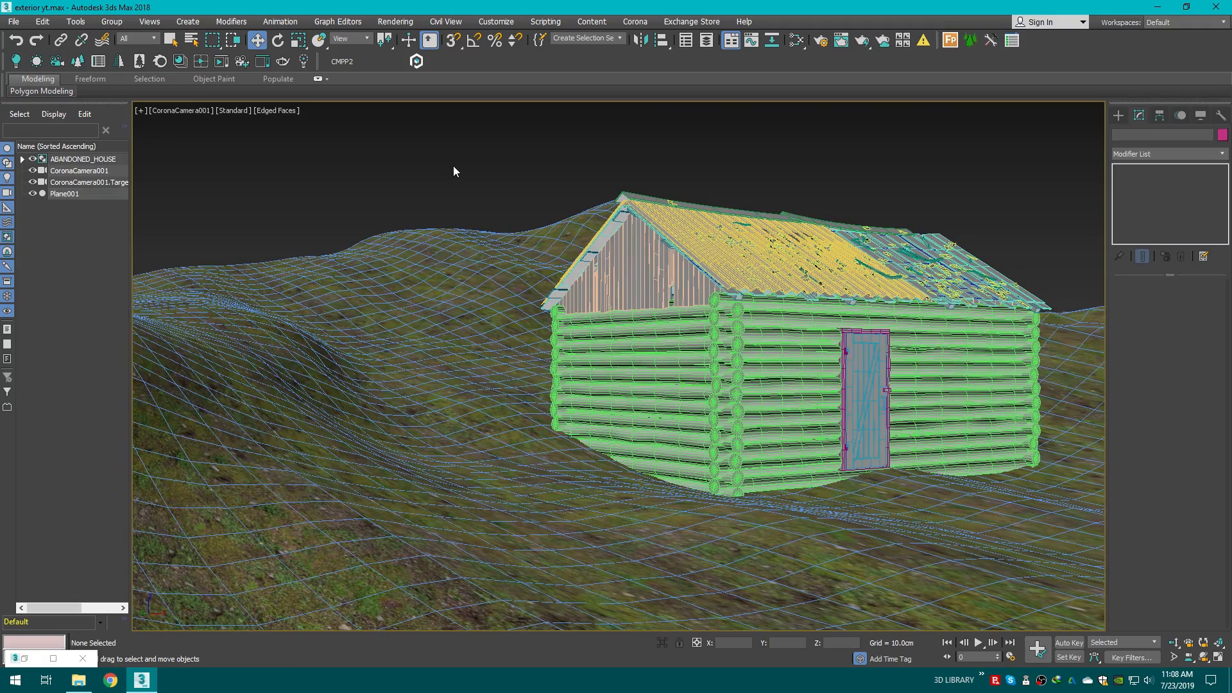
pyautogui.press('p')
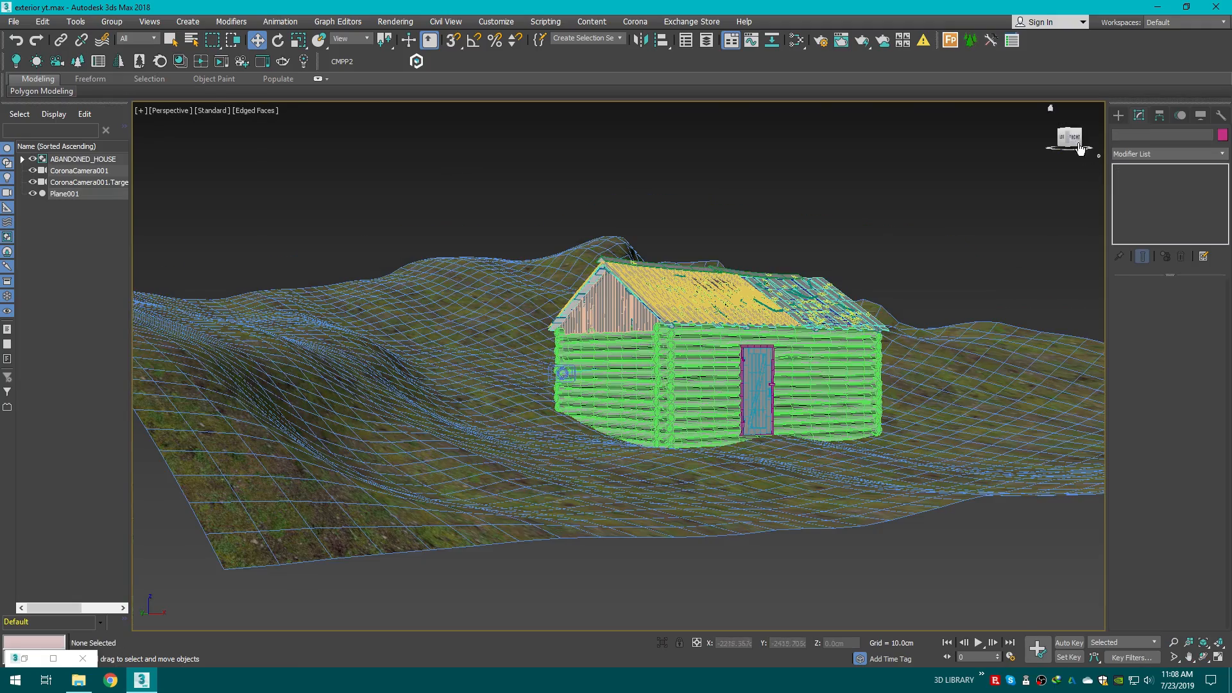
pyautogui.keyDown('alt'); pyautogui.moveTo(562, 374); pyautogui.dragTo(874, 272, button='middle'); pyautogui.keyUp('alt')
pyautogui.moveTo(440, 486); pyautogui.dragTo(681, 272, button='middle')
pyautogui.scroll(6, 571, 436)
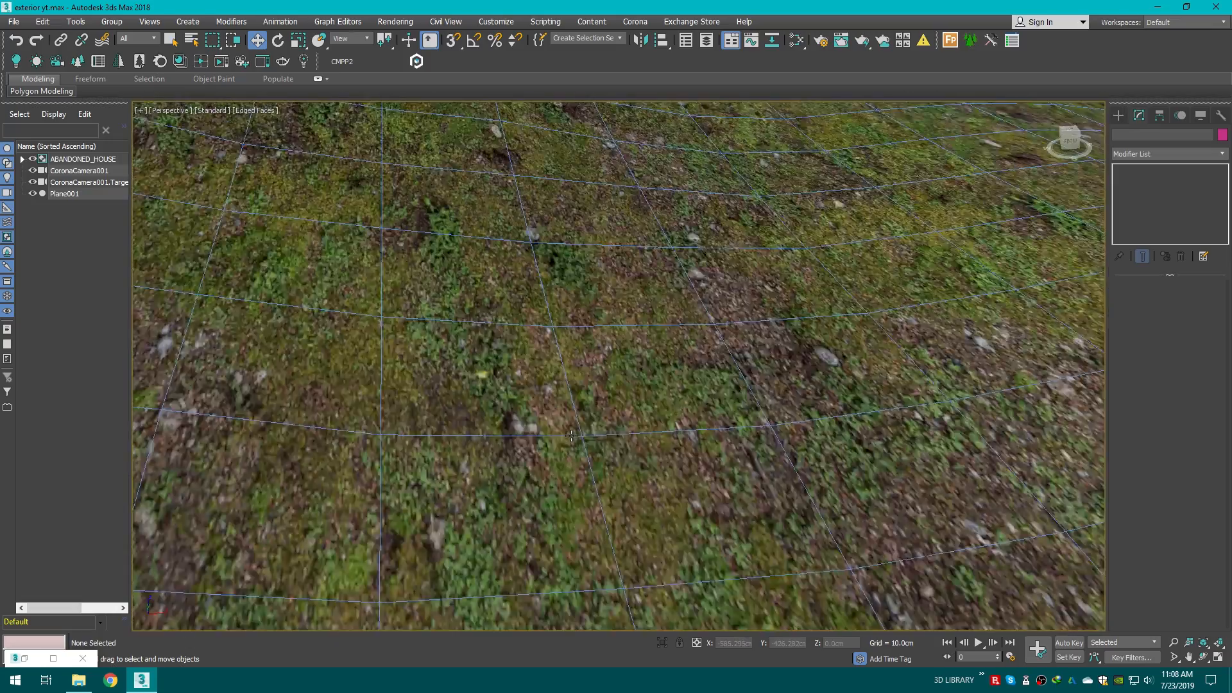
pyautogui.scroll(-4, 572, 436)
pyautogui.press('t')
pyautogui.scroll(5, 571, 435)
pyautogui.scroll(-5, 571, 436)
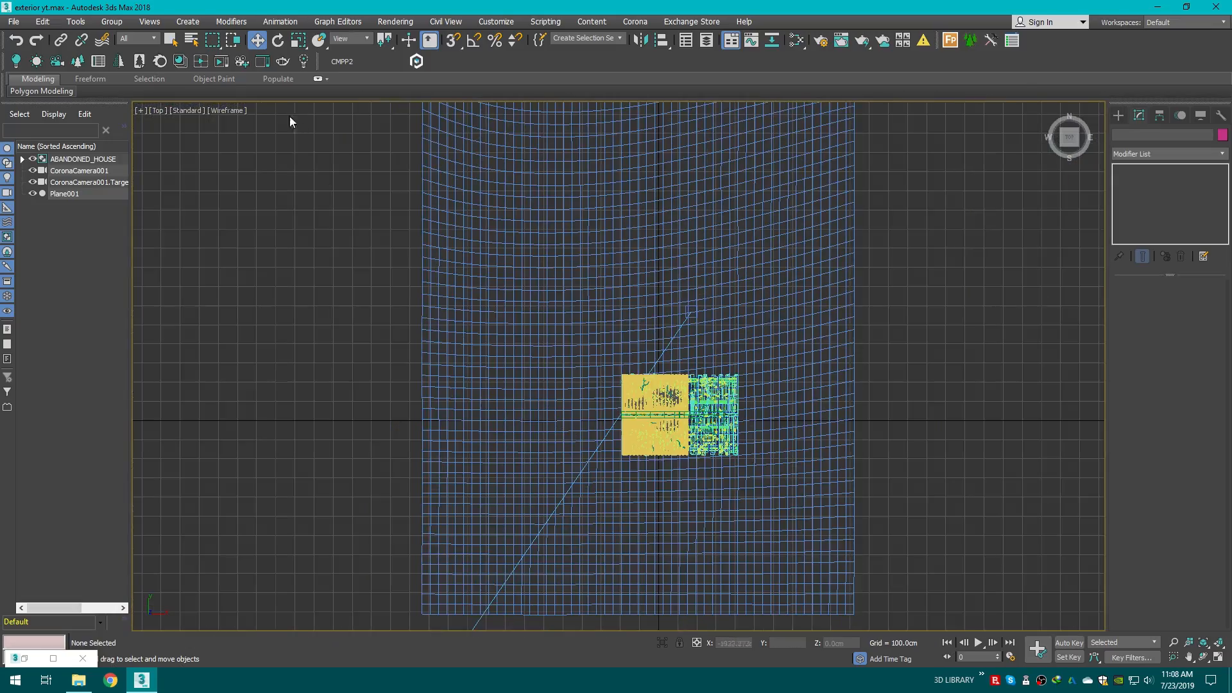
# Step: Switch the top viewport to Default Shading and select the terrain plane
pyautogui.click(231, 112)
pyautogui.click(282, 123)
pyautogui.scroll(6, 554, 453)
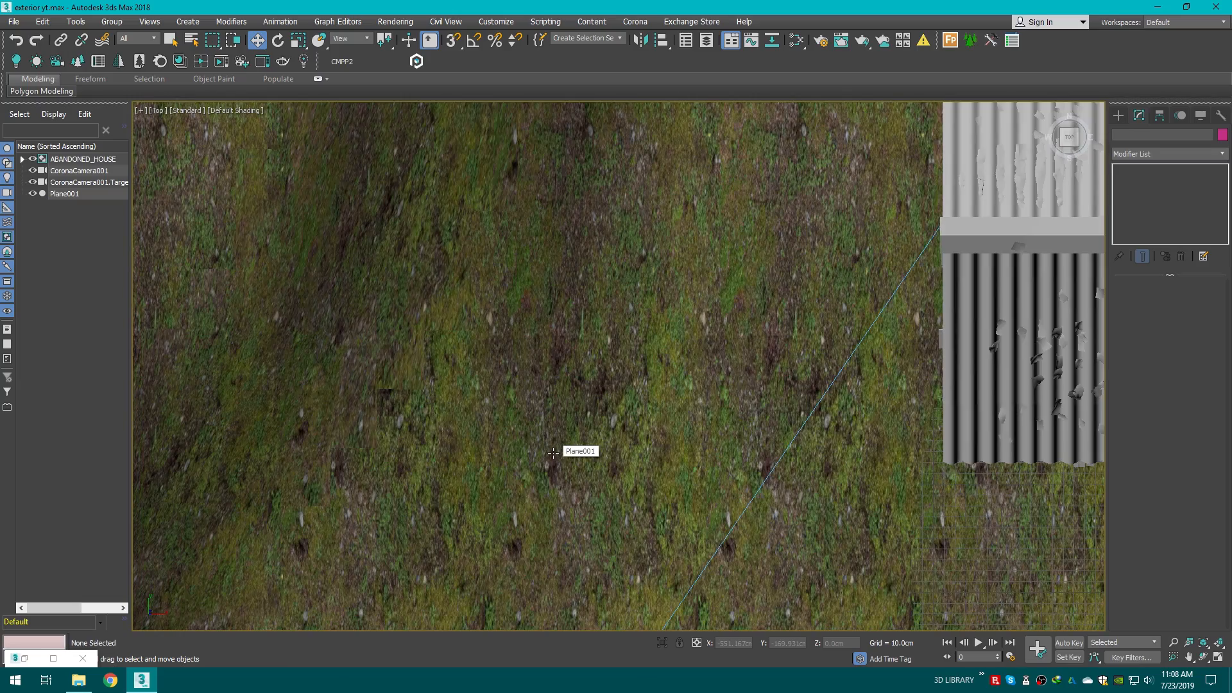
pyautogui.click(553, 453)
pyautogui.scroll(-3, 539, 449)
pyautogui.scroll(8, 456, 418)
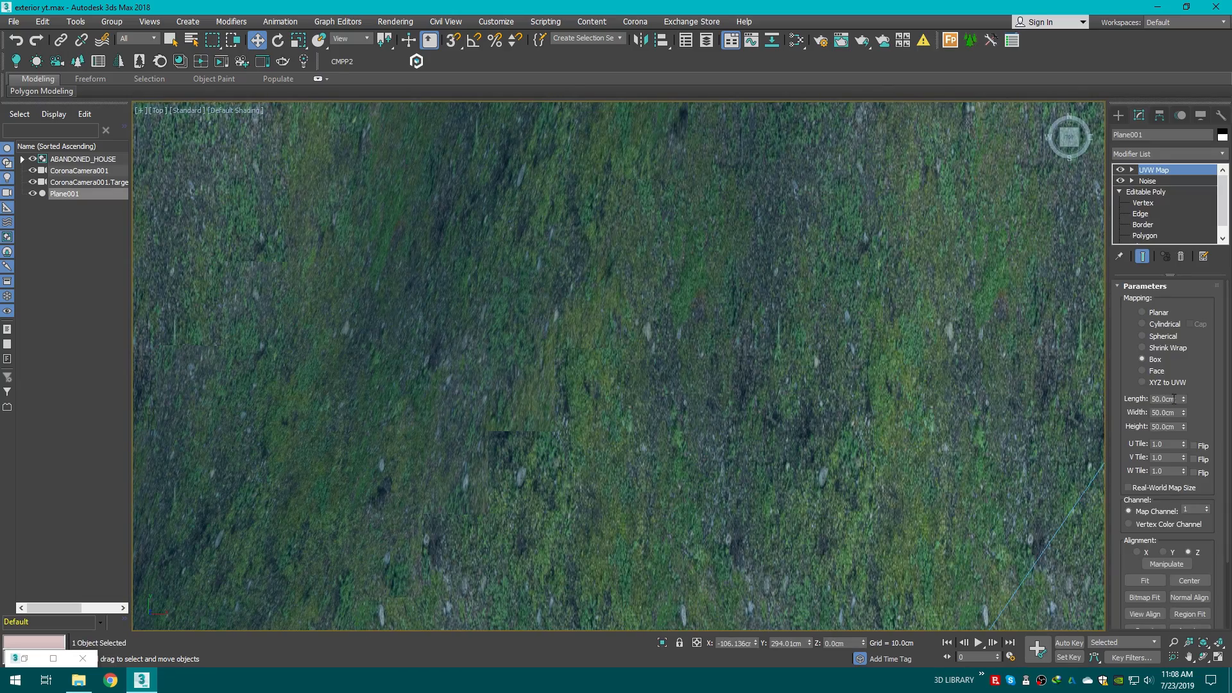
# Step: Set the UVW Map length and width to 80 cm, checking the result from the camera view
pyautogui.moveTo(1183, 399); pyautogui.dragTo(1165, 346)
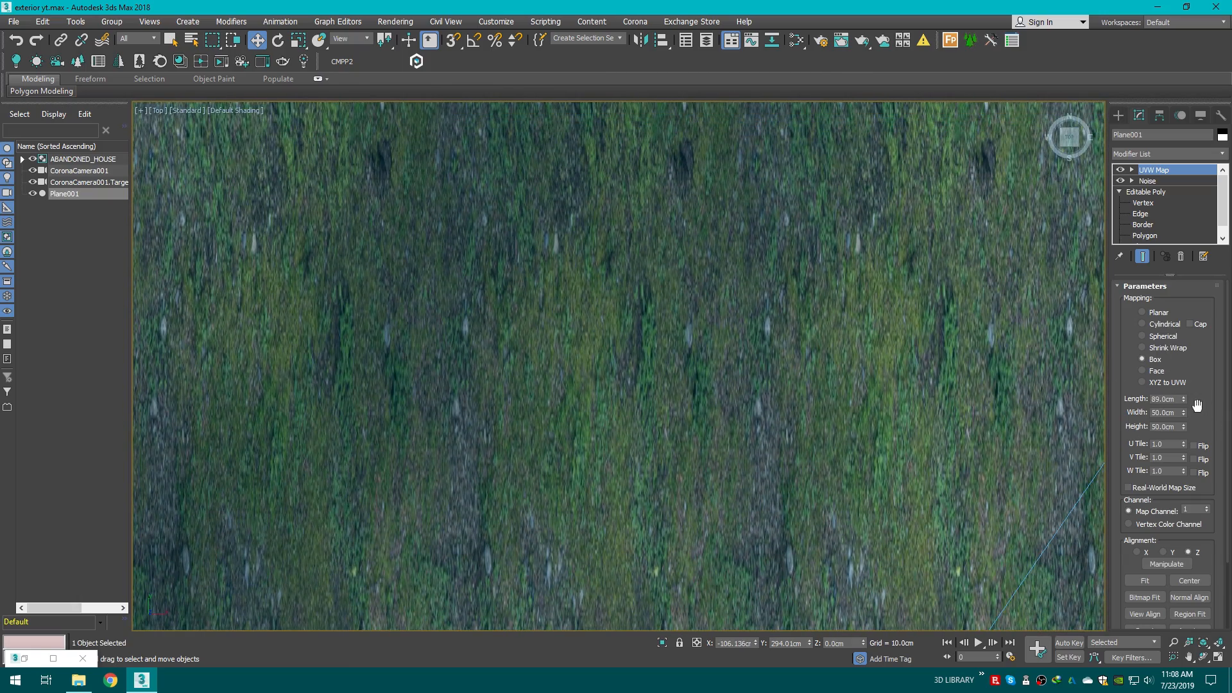
pyautogui.moveTo(1186, 414); pyautogui.dragTo(1168, 353)
pyautogui.press('c')
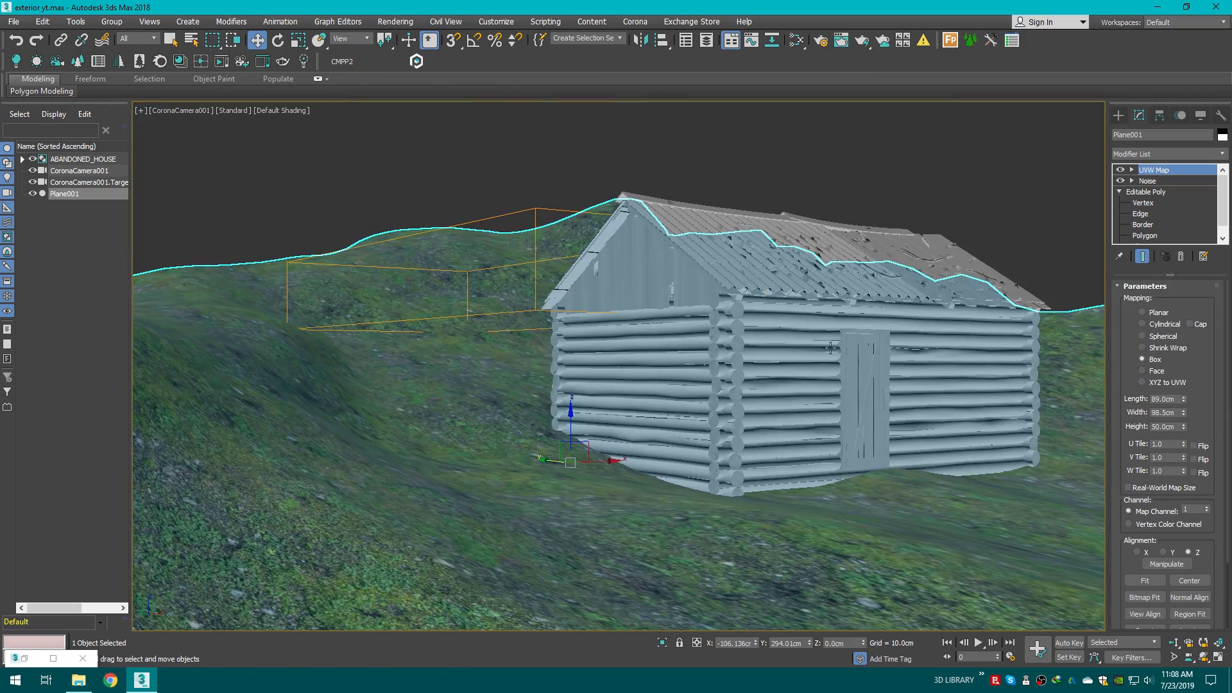
pyautogui.doubleClick(1170, 412)
pyautogui.press('Return')
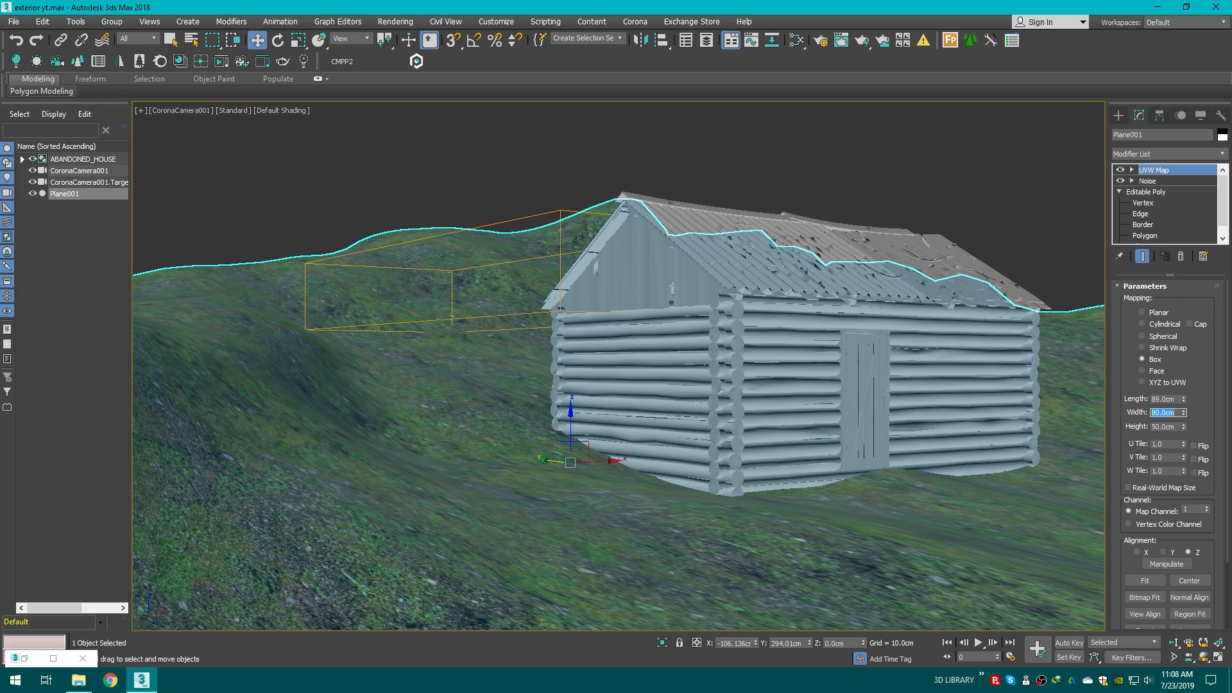
pyautogui.doubleClick(1159, 399)
pyautogui.write('80')
pyautogui.press('Return')
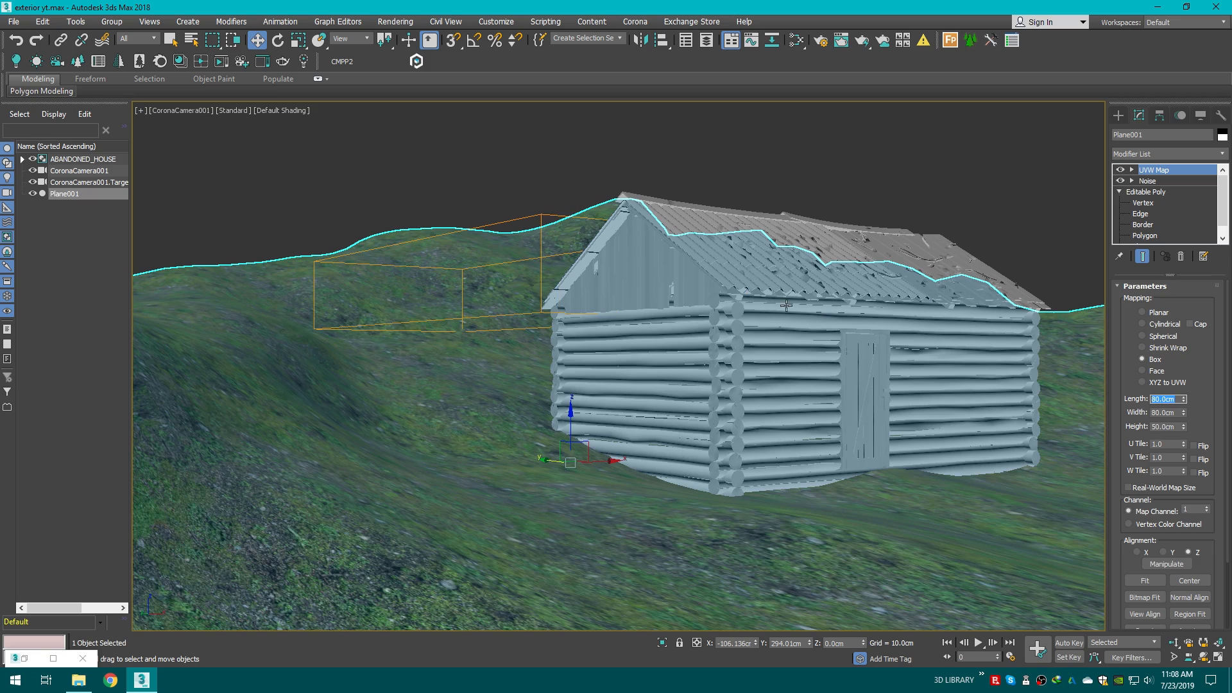
# Step: Relink the house's missing bitmaps using the saved Downloads path, then close the Missing Bitmaps list
pyautogui.click(680, 167)
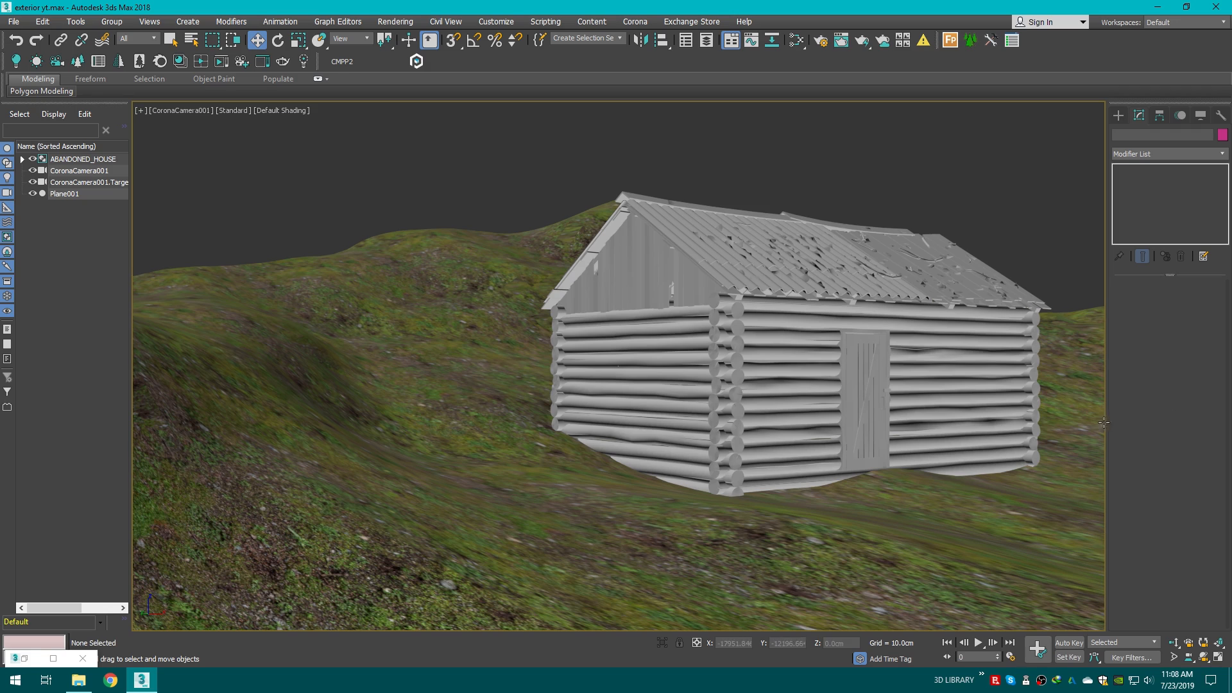
pyautogui.click(1079, 347)
pyautogui.click(996, 222)
pyautogui.click(378, 62)
pyautogui.click(252, 194)
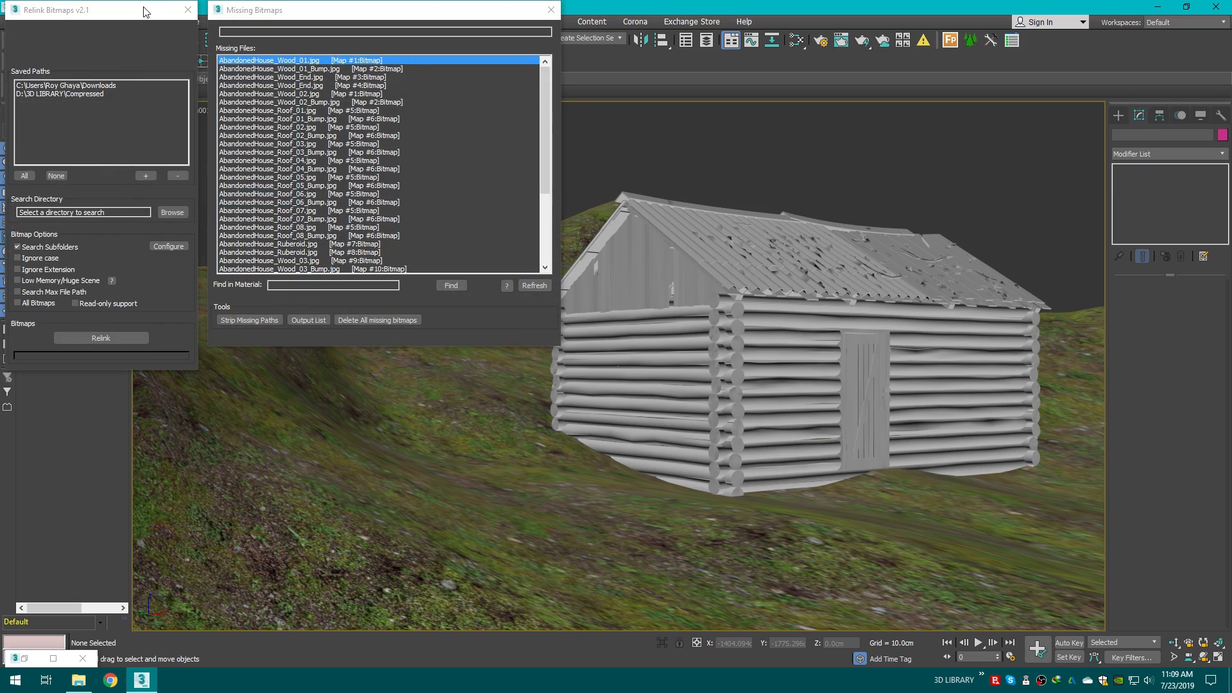
pyautogui.moveTo(145, 11); pyautogui.dragTo(317, 171)
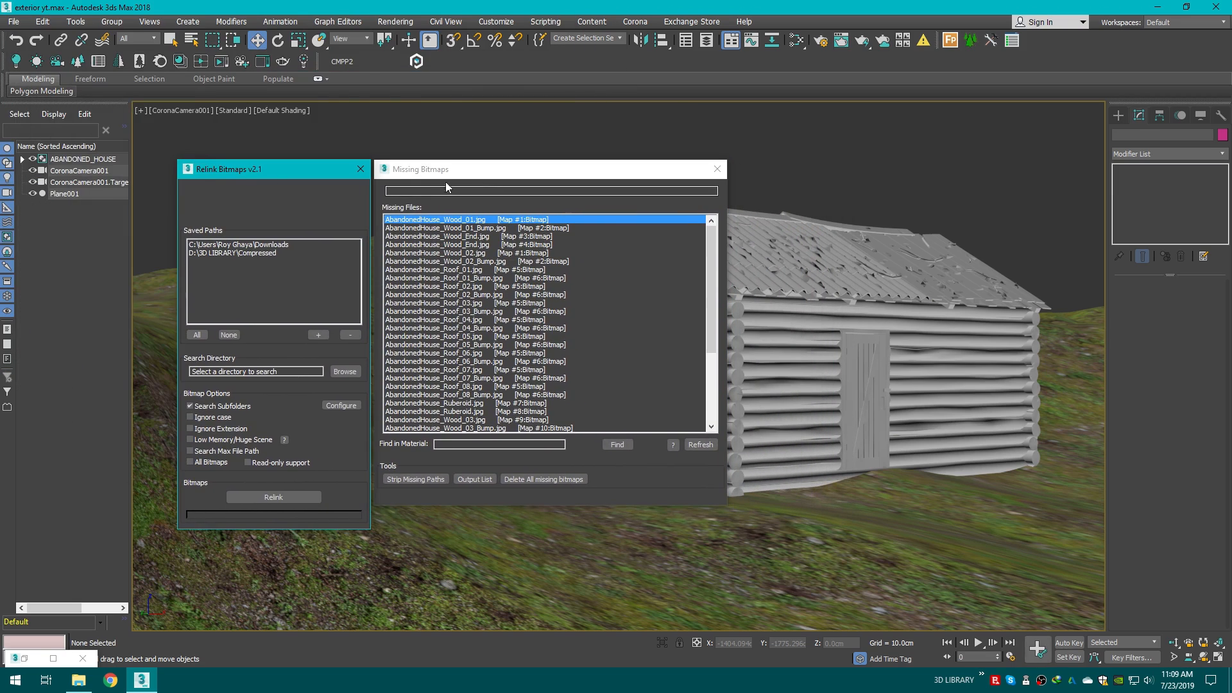
pyautogui.click(244, 245)
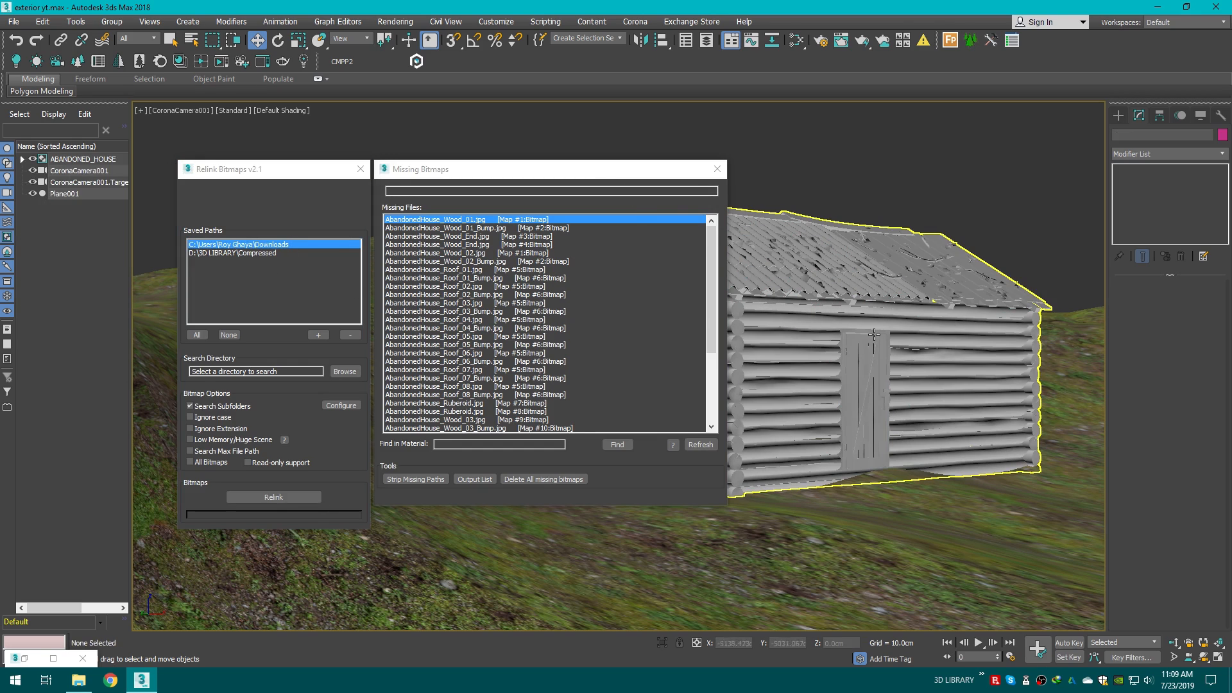
pyautogui.click(277, 246)
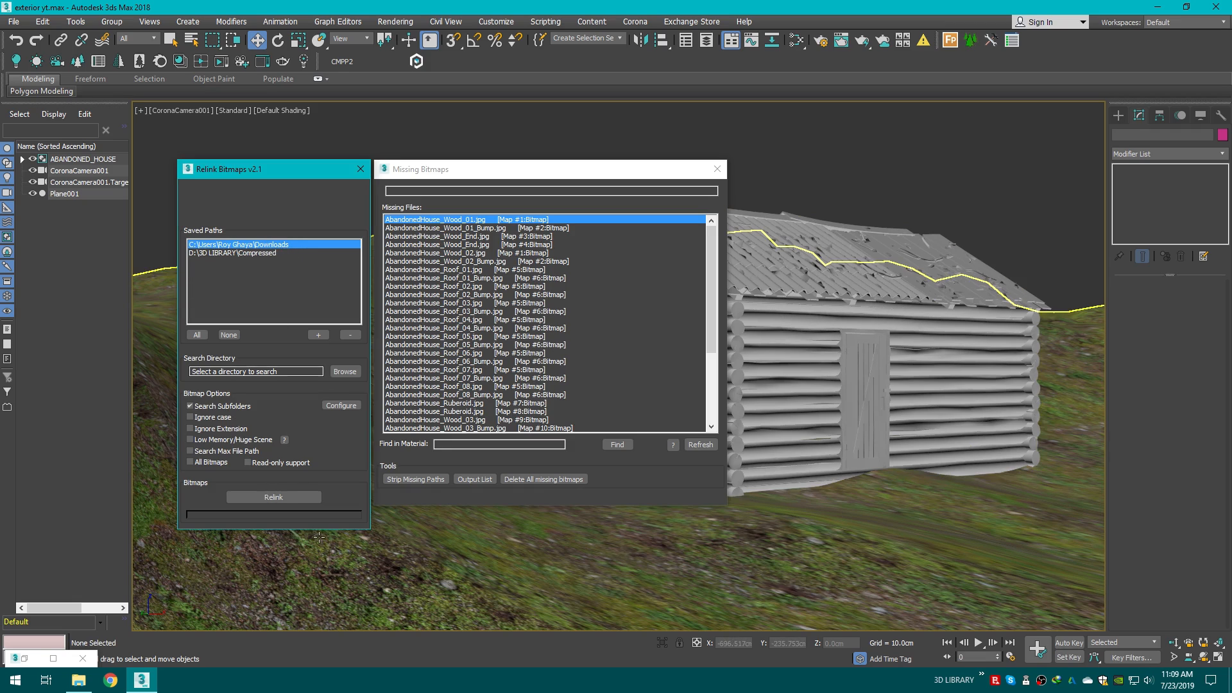
pyautogui.click(261, 499)
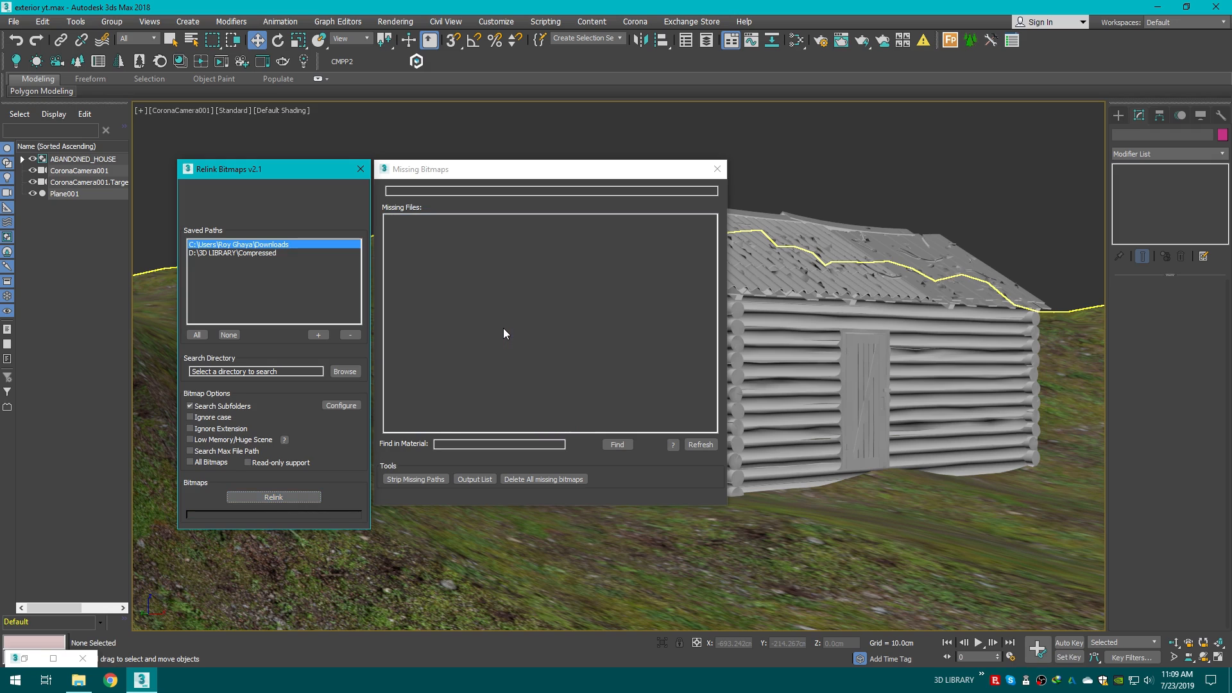
pyautogui.click(717, 169)
# Step: Select the house group and inspect it in the maximized perspective view from several angles
pyautogui.click(830, 203)
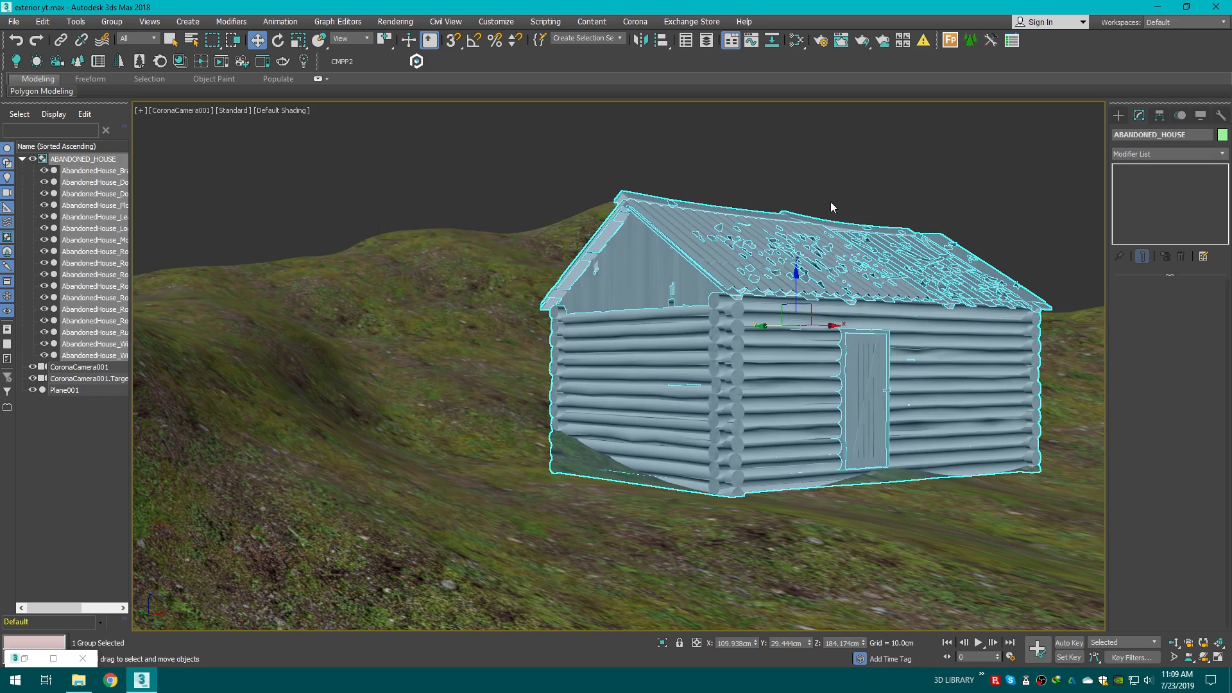
pyautogui.click(1004, 182)
pyautogui.click(832, 255)
pyautogui.hotkey('alt', 'w')
pyautogui.rightClick(850, 290)
pyautogui.hotkey('alt', 'w')
pyautogui.moveTo(887, 260); pyautogui.dragTo(603, 412, button='middle')
pyautogui.click(965, 164)
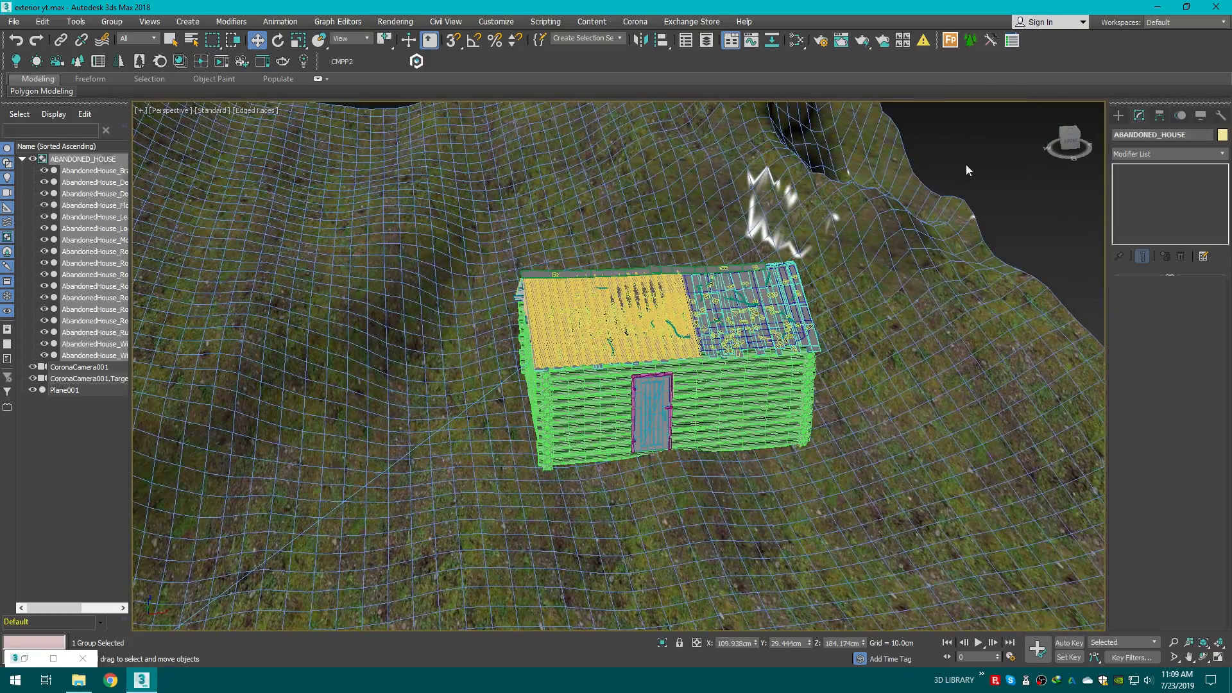
pyautogui.moveTo(1072, 154); pyautogui.dragTo(886, 199)
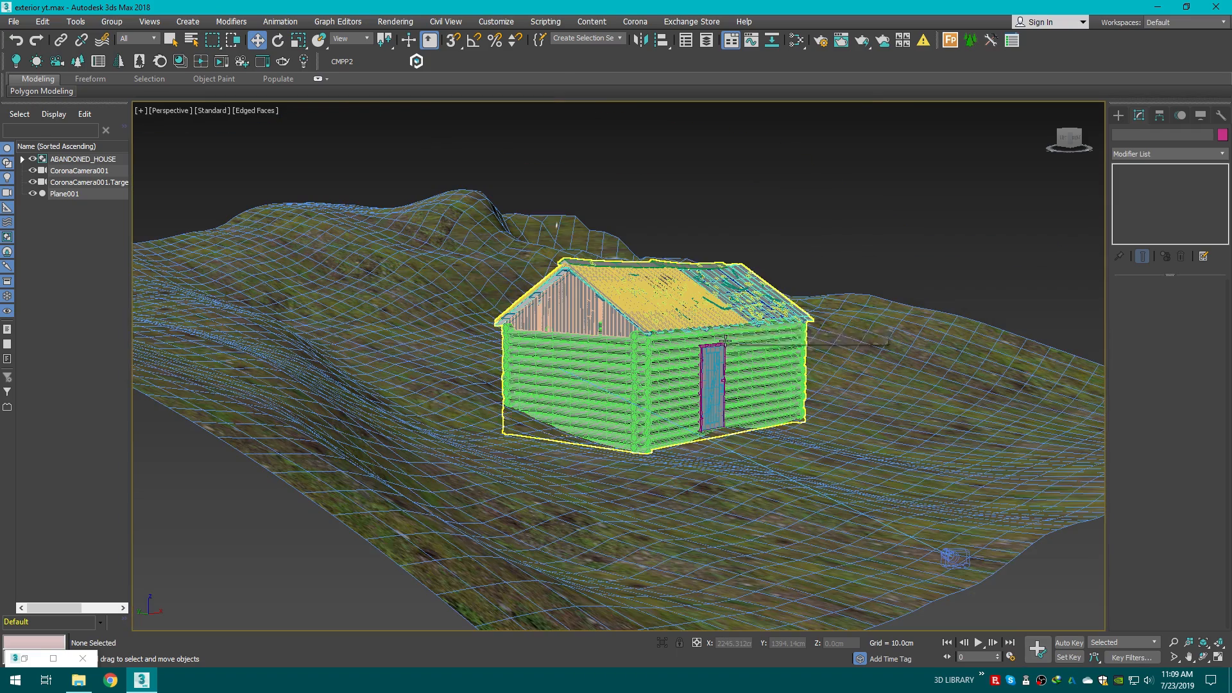
pyautogui.click(765, 278)
# Step: Open the Slate Material Editor and pick the house's material from the scene to examine its node graph
pyautogui.click(796, 41)
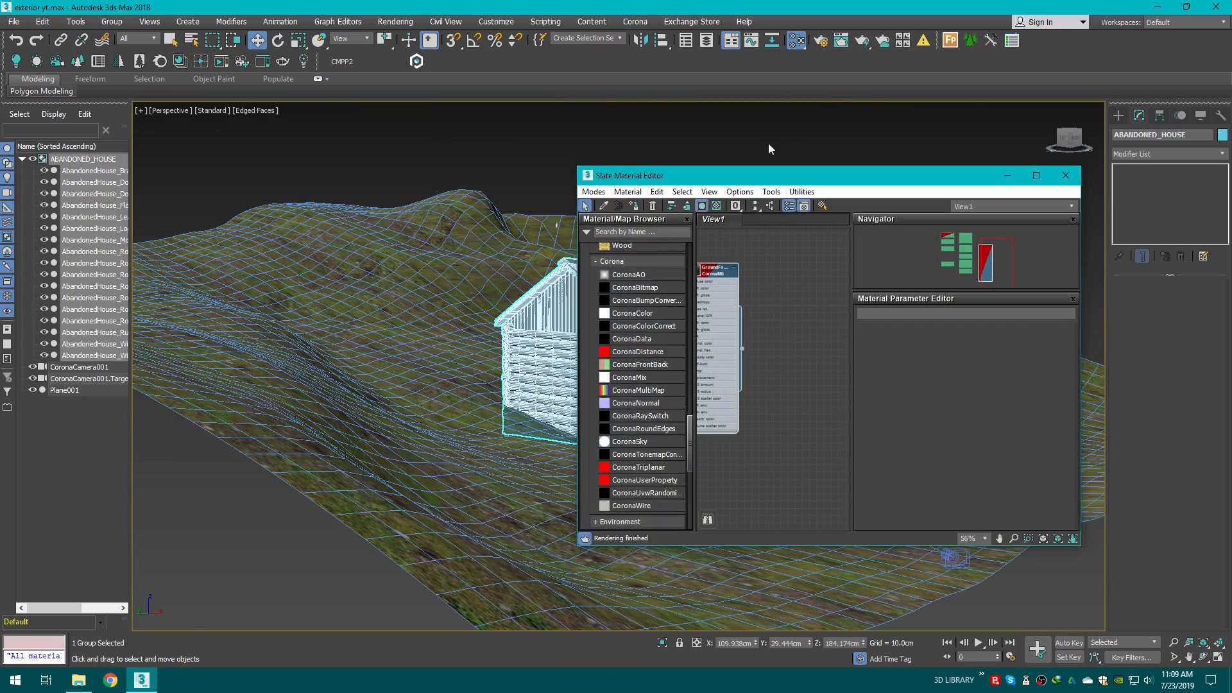
pyautogui.click(604, 205)
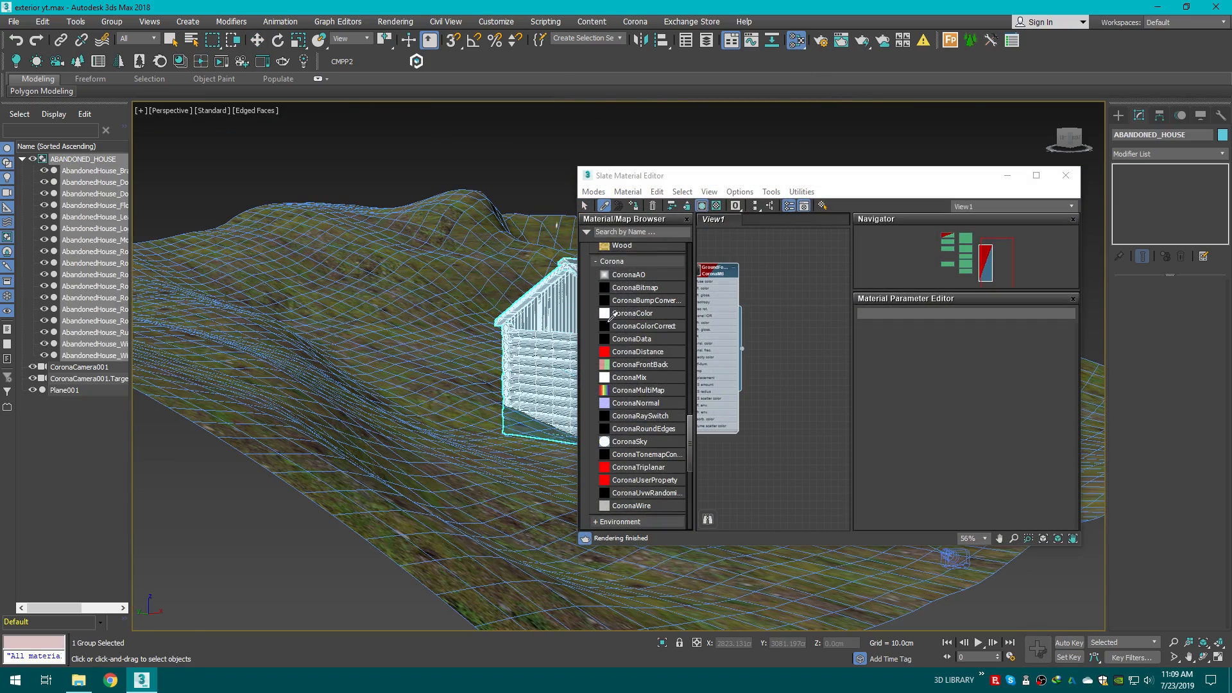
pyautogui.scroll(-2, 760, 399)
pyautogui.moveTo(760, 399); pyautogui.dragTo(722, 381, button='middle')
pyautogui.scroll(2, 722, 381)
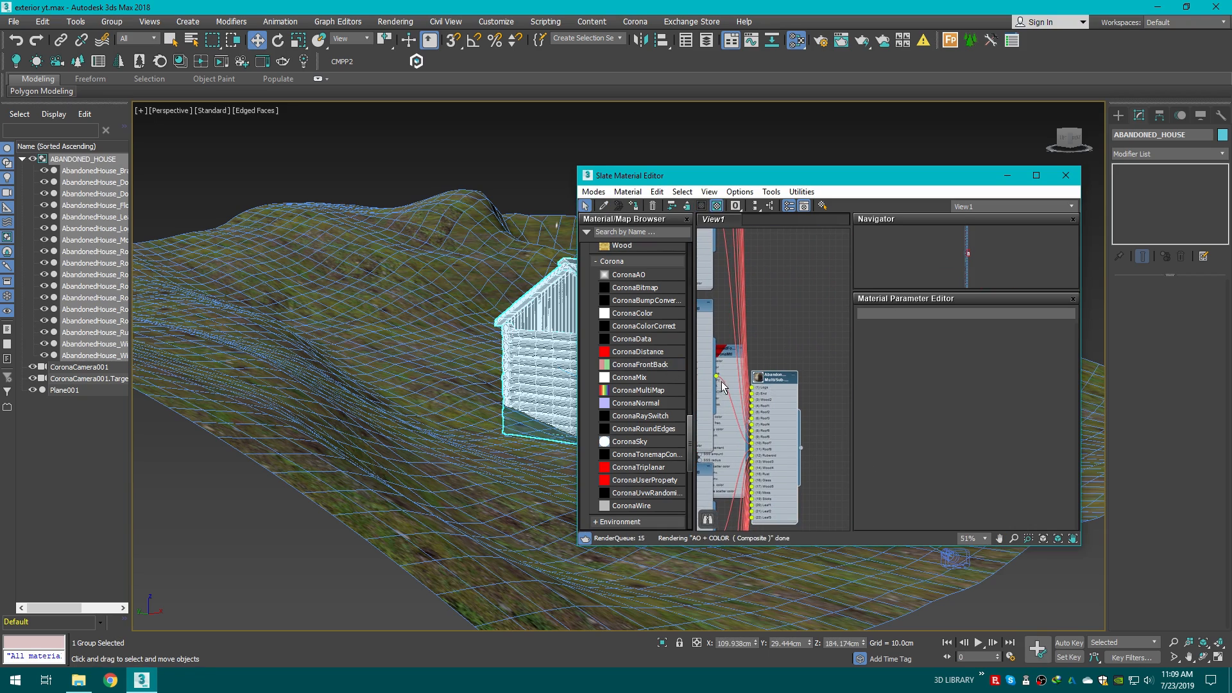
pyautogui.doubleClick(775, 381)
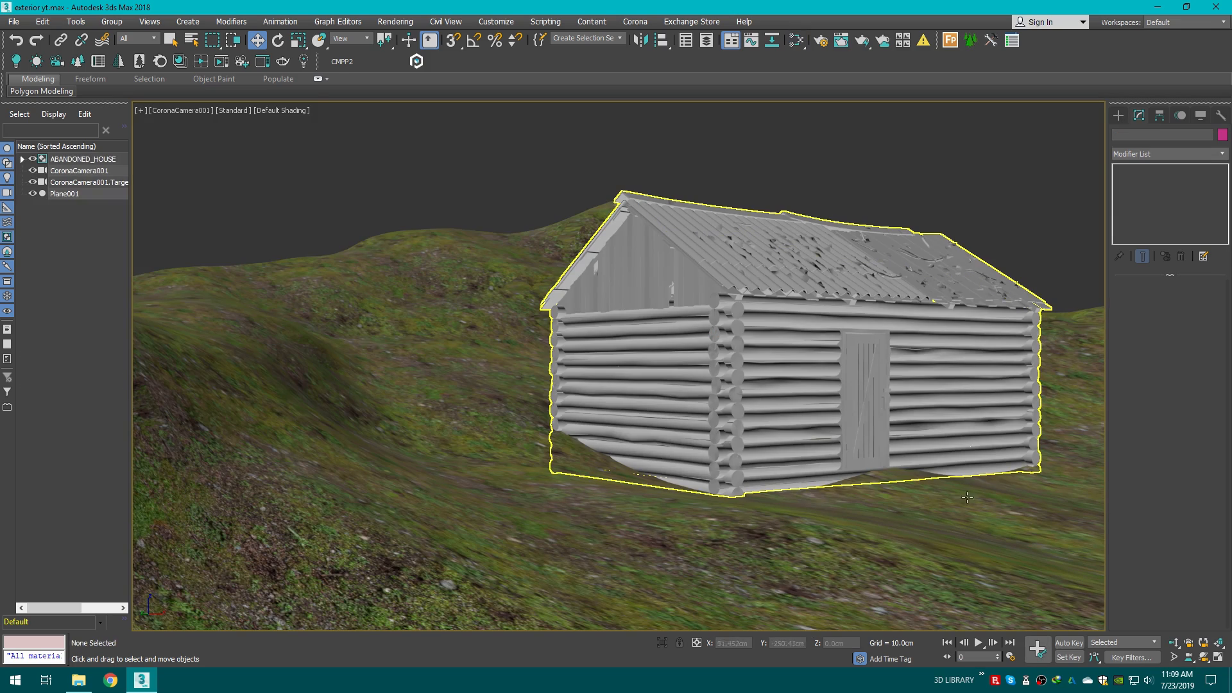
# Step: Return to the four-viewport layout and start Corona Interactive rendering in the camera viewport
pyautogui.click(1219, 656)
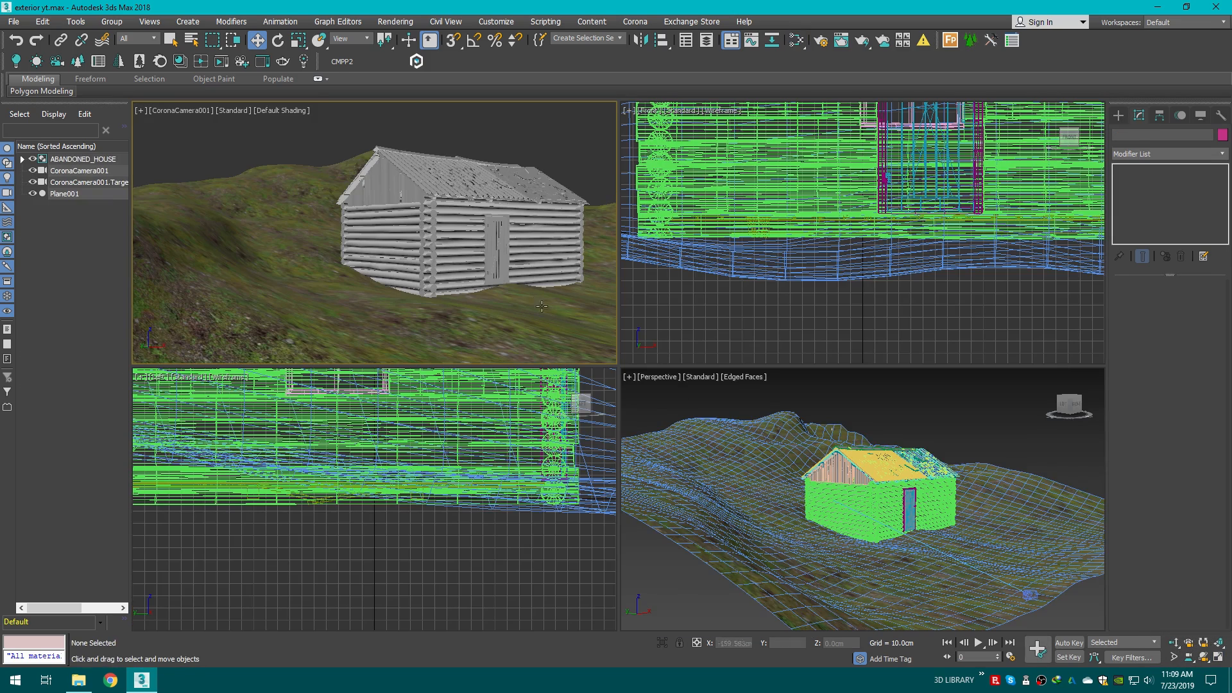
pyautogui.click(166, 112)
pyautogui.moveTo(229, 306)
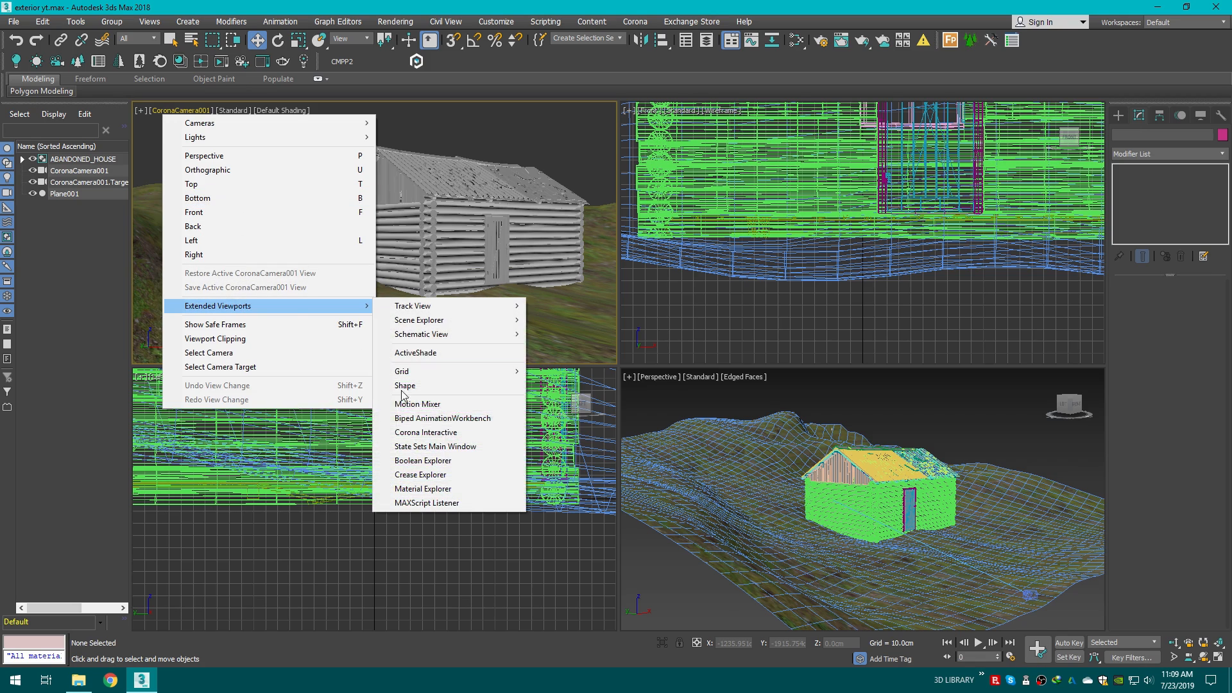
pyautogui.click(404, 433)
pyautogui.click(393, 238)
# Step: Create a targeted CoronaSun in the top view, placed outside the terrain and aimed at the house
pyautogui.click(855, 393)
pyautogui.press('c')
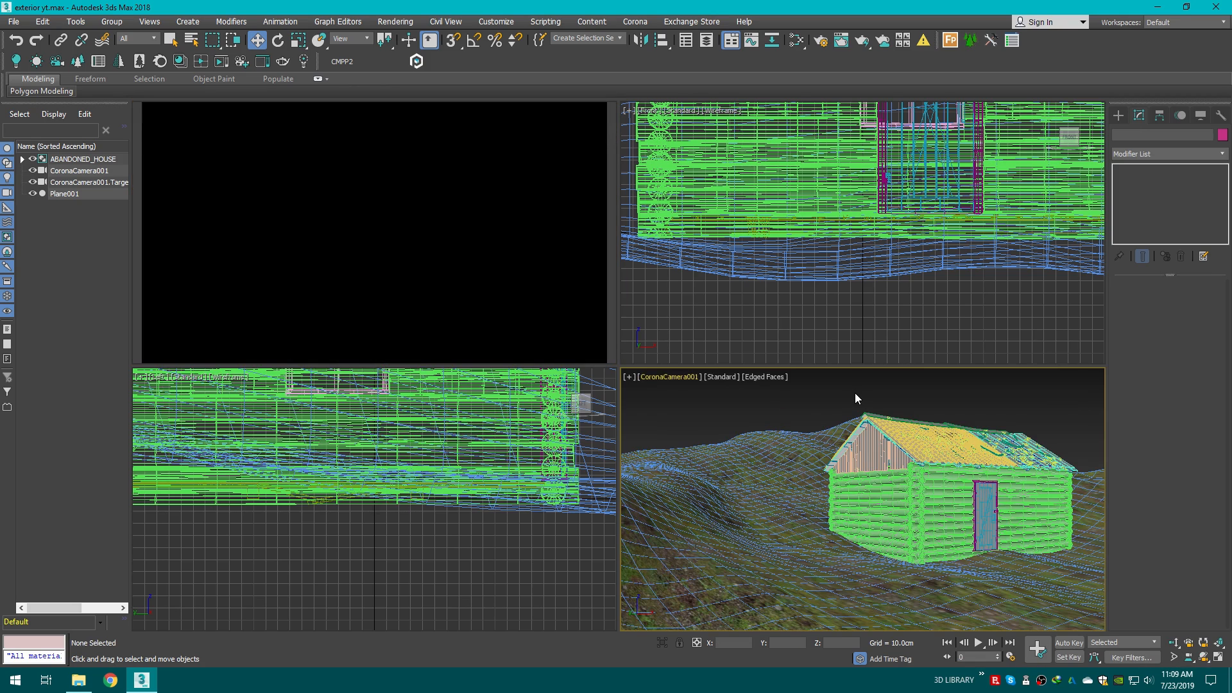
pyautogui.press('p')
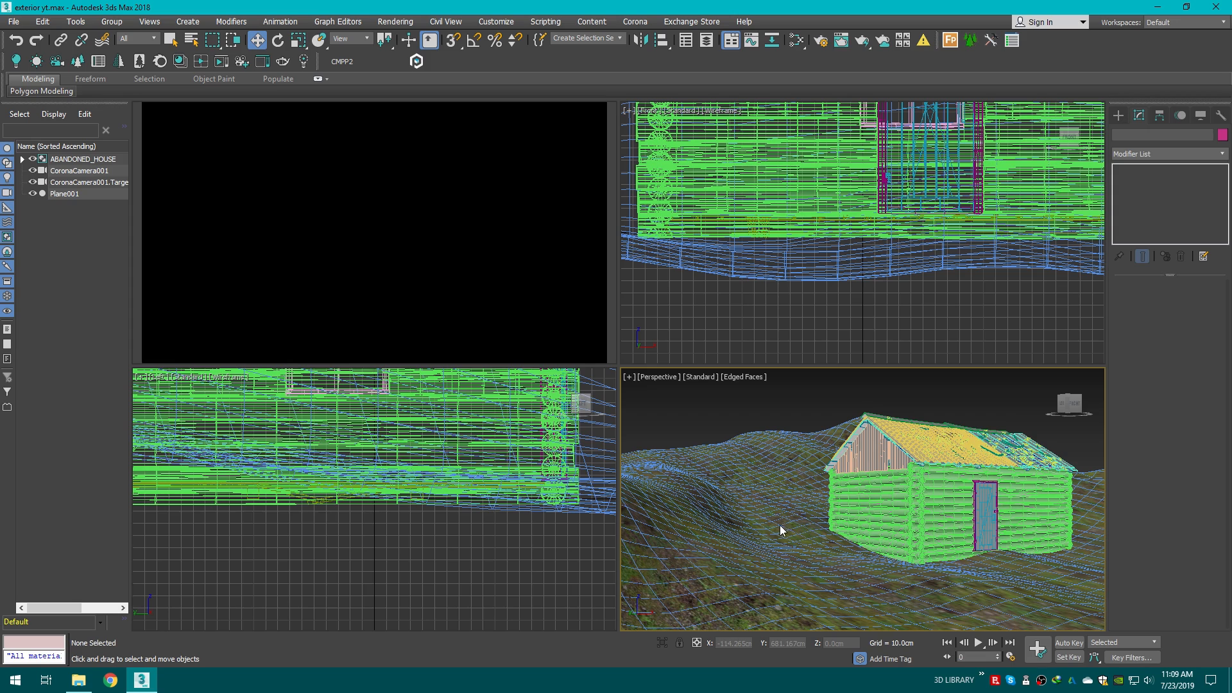
pyautogui.scroll(-5, 770, 511)
pyautogui.press('t')
pyautogui.scroll(-15, 1026, 453)
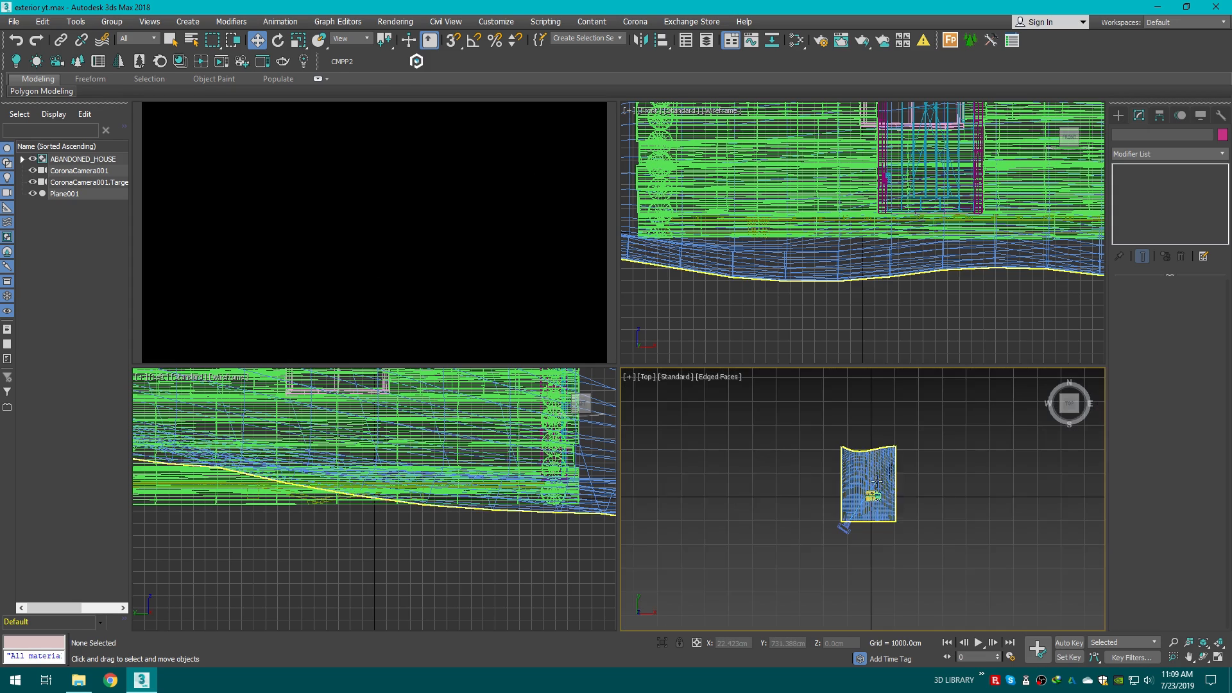
pyautogui.moveTo(1076, 466); pyautogui.dragTo(937, 512, button='middle')
pyautogui.press('p')
pyautogui.press('z')
pyautogui.scroll(-3, 856, 478)
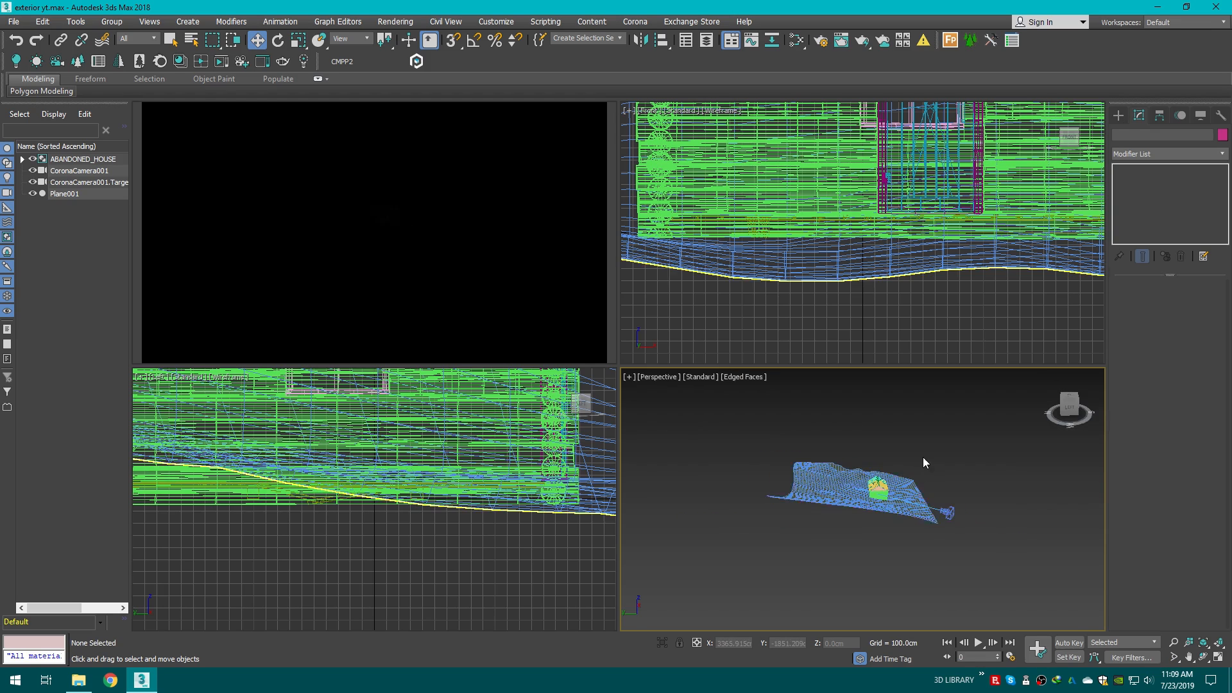
pyautogui.scroll(3, 923, 457)
pyautogui.moveTo(1082, 411); pyautogui.dragTo(1085, 423)
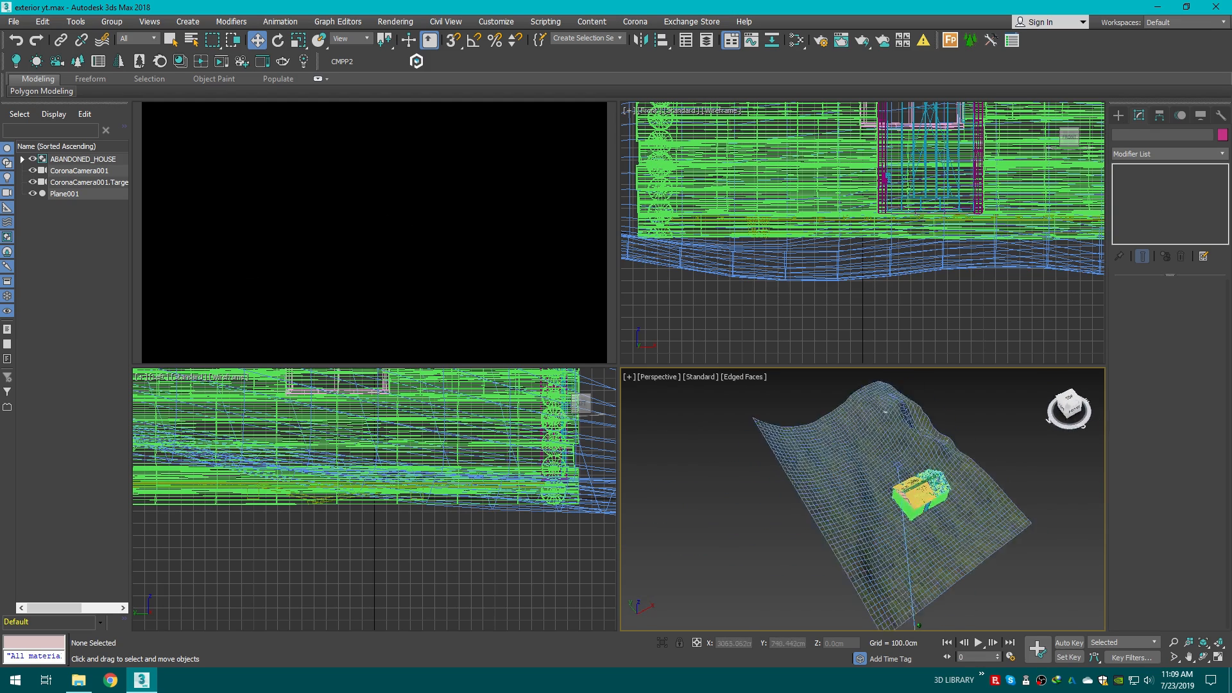
pyautogui.click(1120, 118)
pyautogui.click(1150, 151)
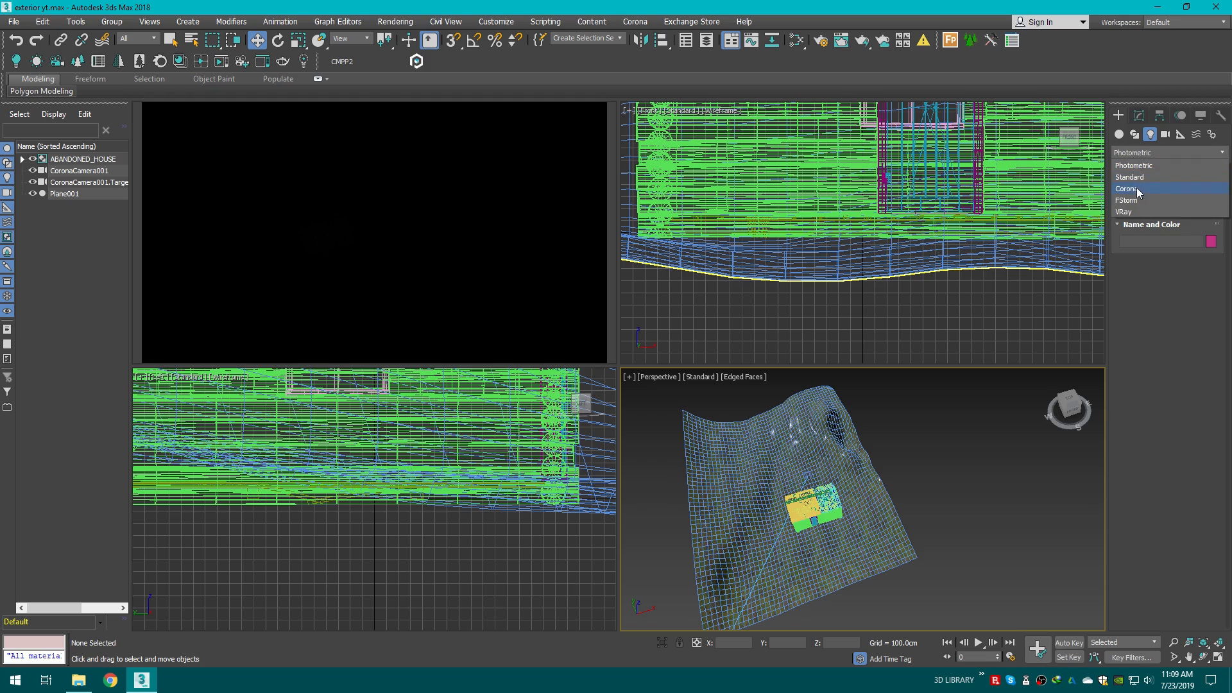
pyautogui.click(1143, 186)
pyautogui.click(1192, 193)
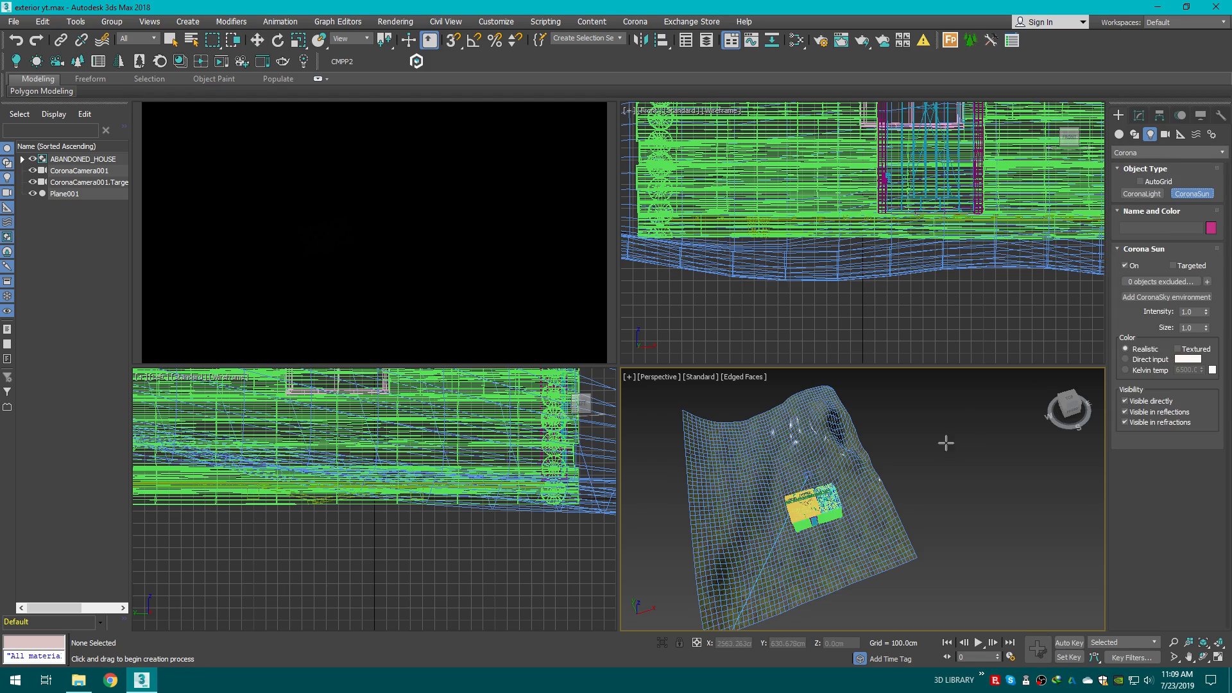
pyautogui.press('t')
pyautogui.moveTo(1010, 472); pyautogui.dragTo(934, 454, button='middle')
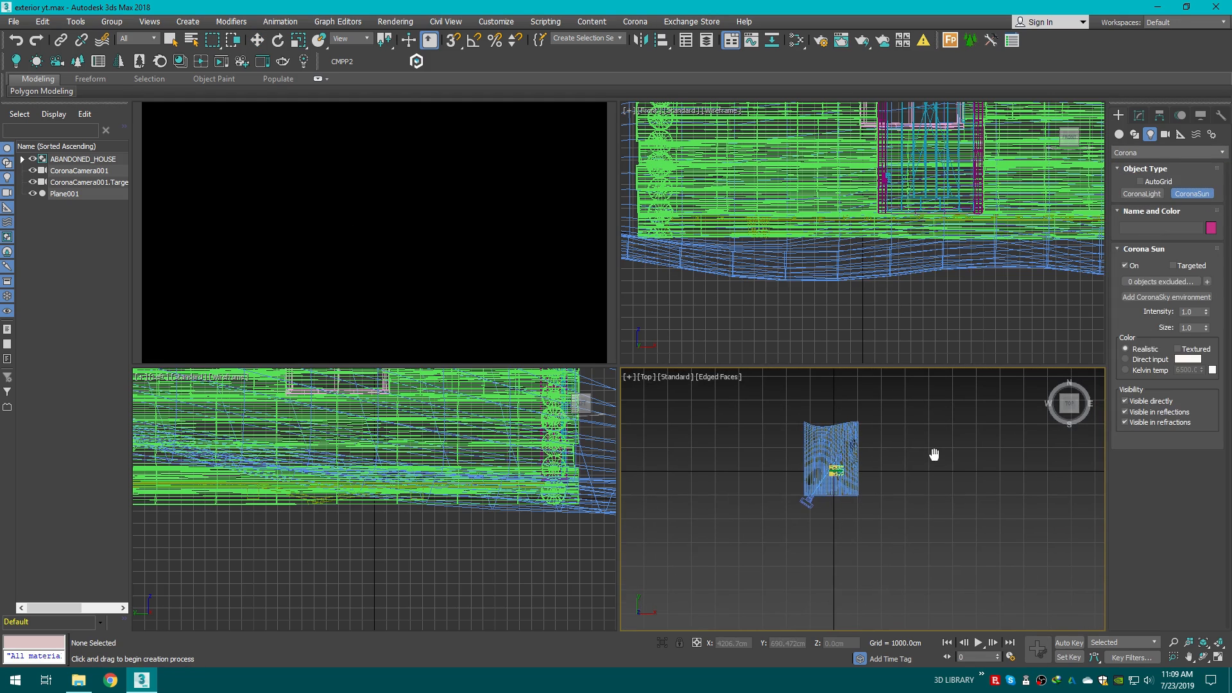
pyautogui.moveTo(1013, 378); pyautogui.dragTo(831, 474)
pyautogui.press('c')
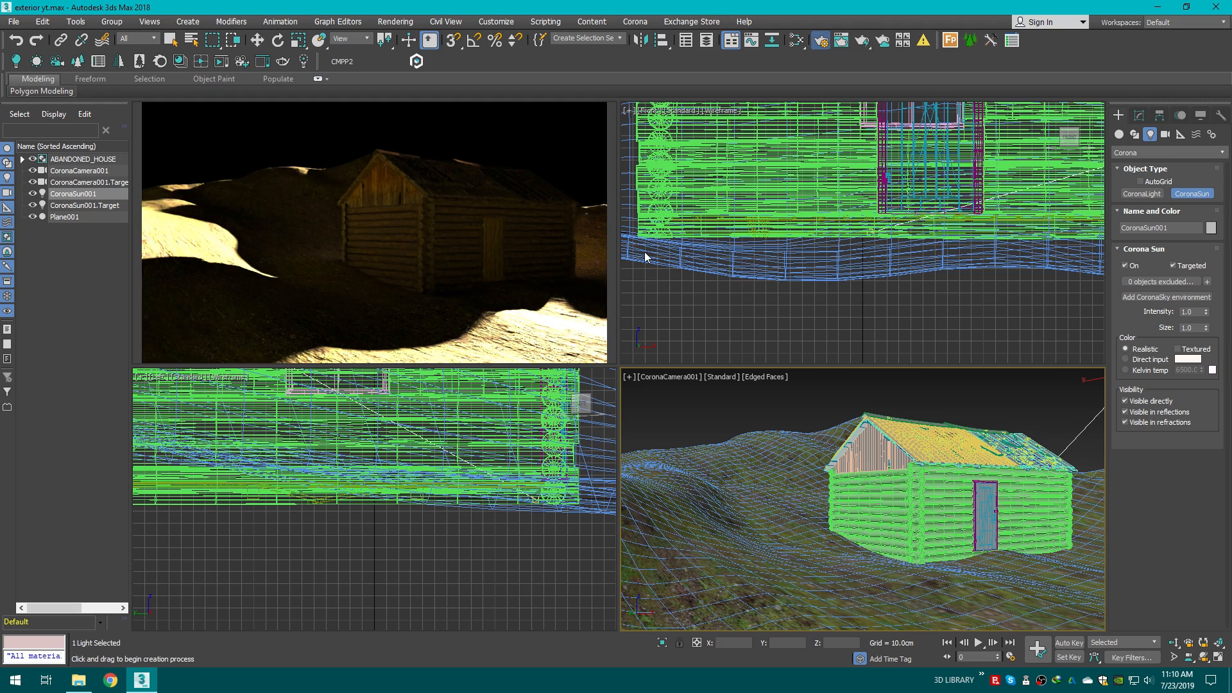
# Step: Open Render Setup and switch the interactive viewport back to the CoronaCamera001 view
pyautogui.press('F10')
pyautogui.moveTo(672, 107); pyautogui.dragTo(787, 107)
pyautogui.press('v')
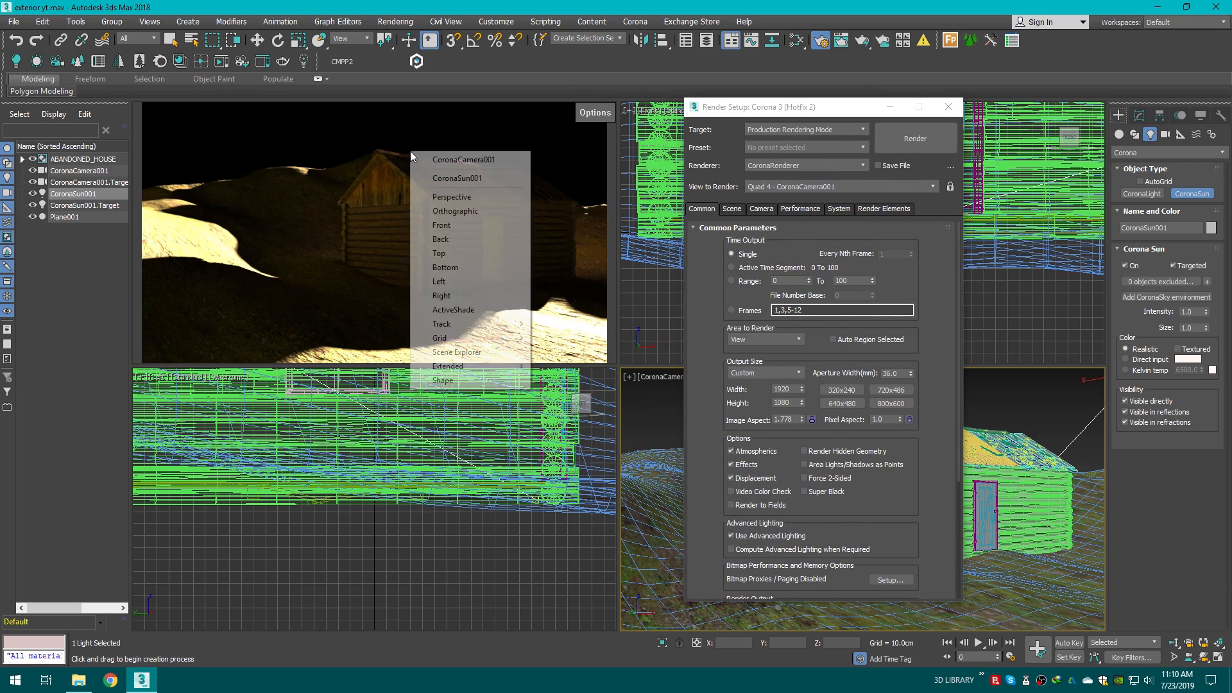
pyautogui.click(586, 115)
pyautogui.click(621, 153)
pyautogui.press('v')
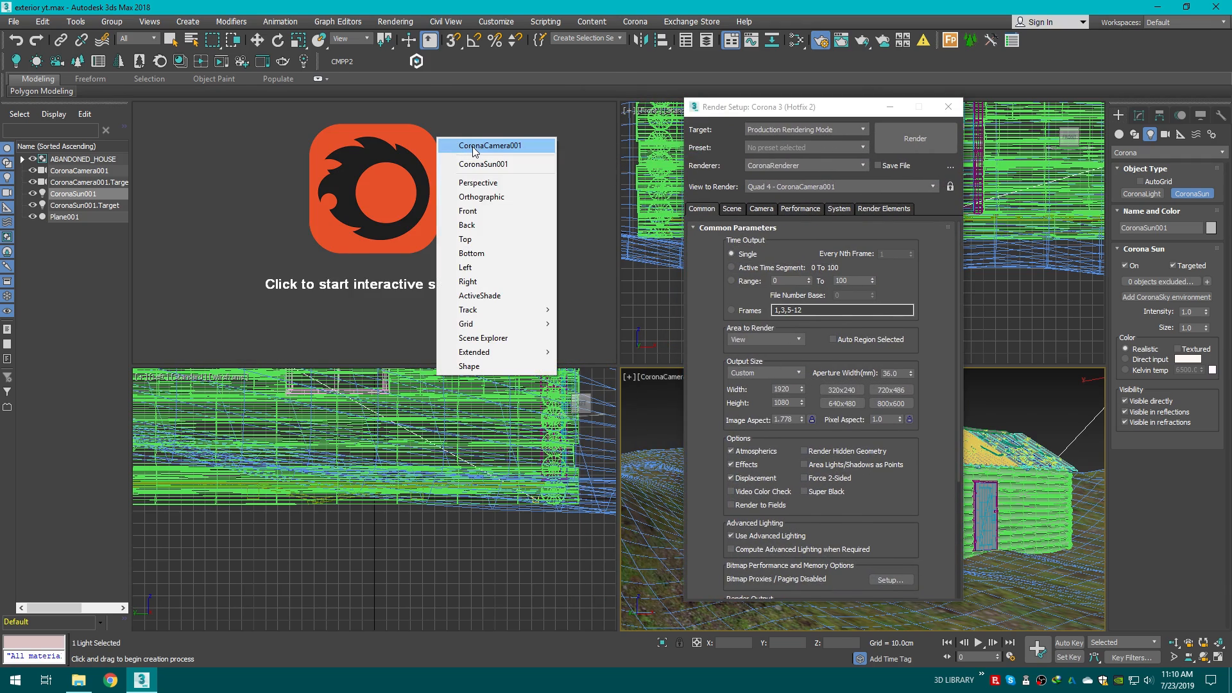
pyautogui.click(474, 147)
# Step: Set View to Render to Quad 4 - CoronaCamera001 and lock the render view
pyautogui.click(819, 188)
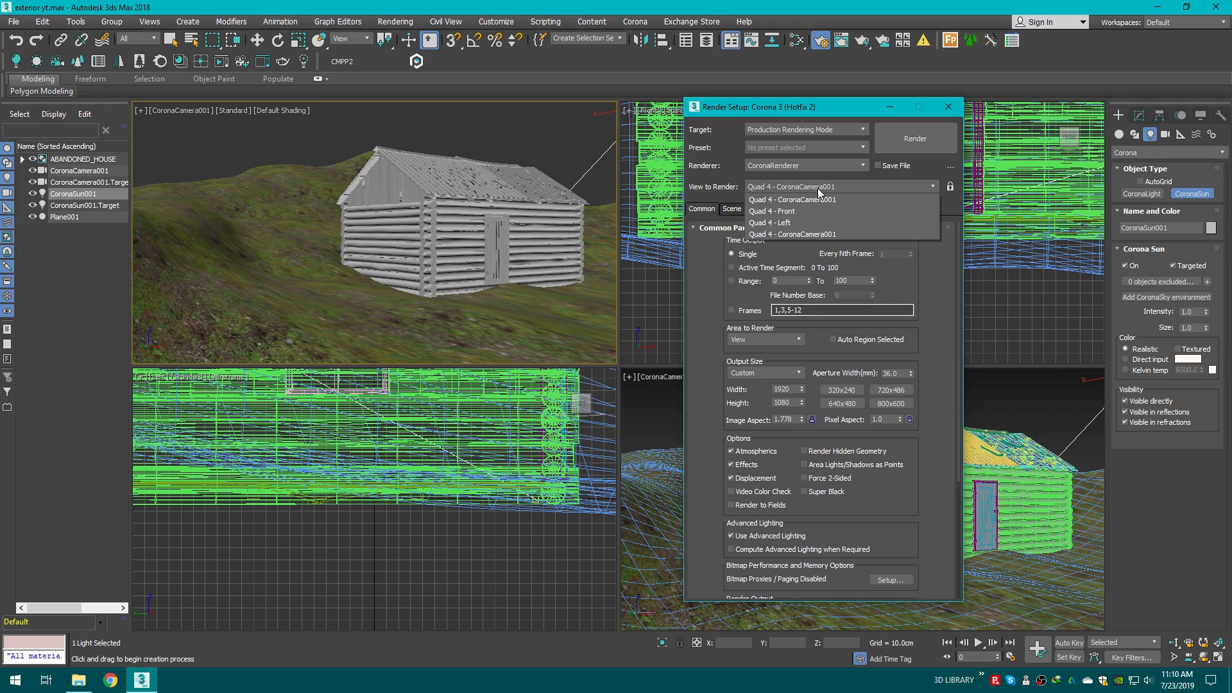
pyautogui.click(807, 204)
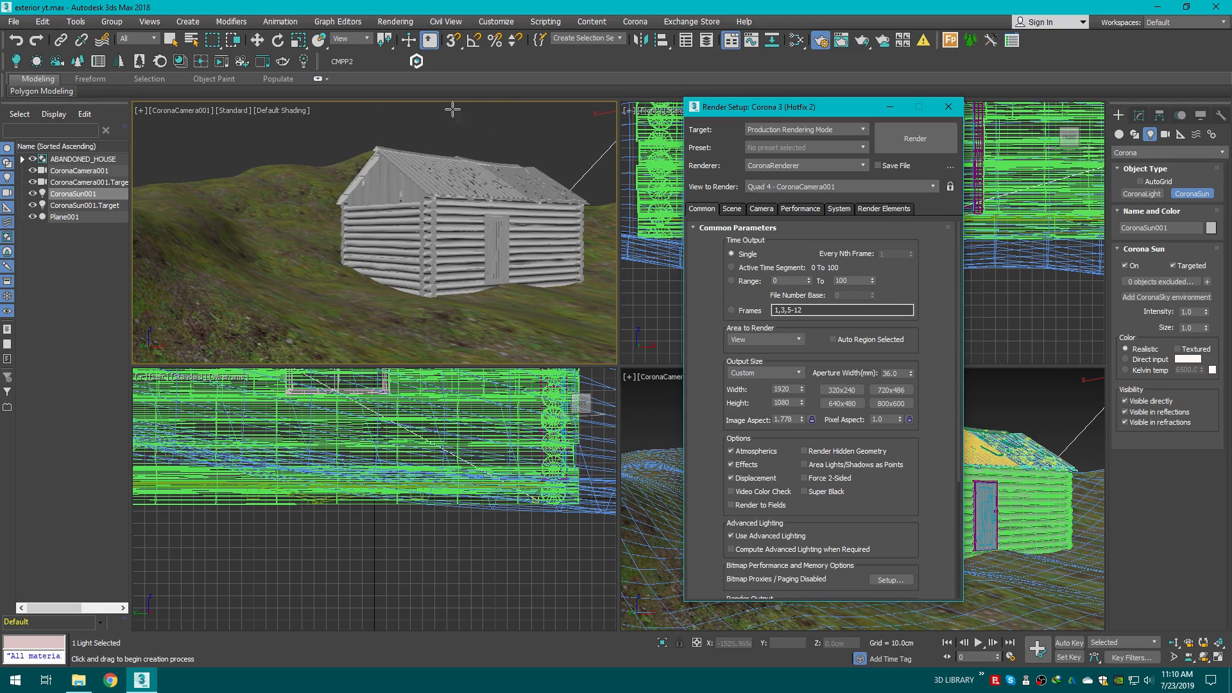
pyautogui.click(256, 39)
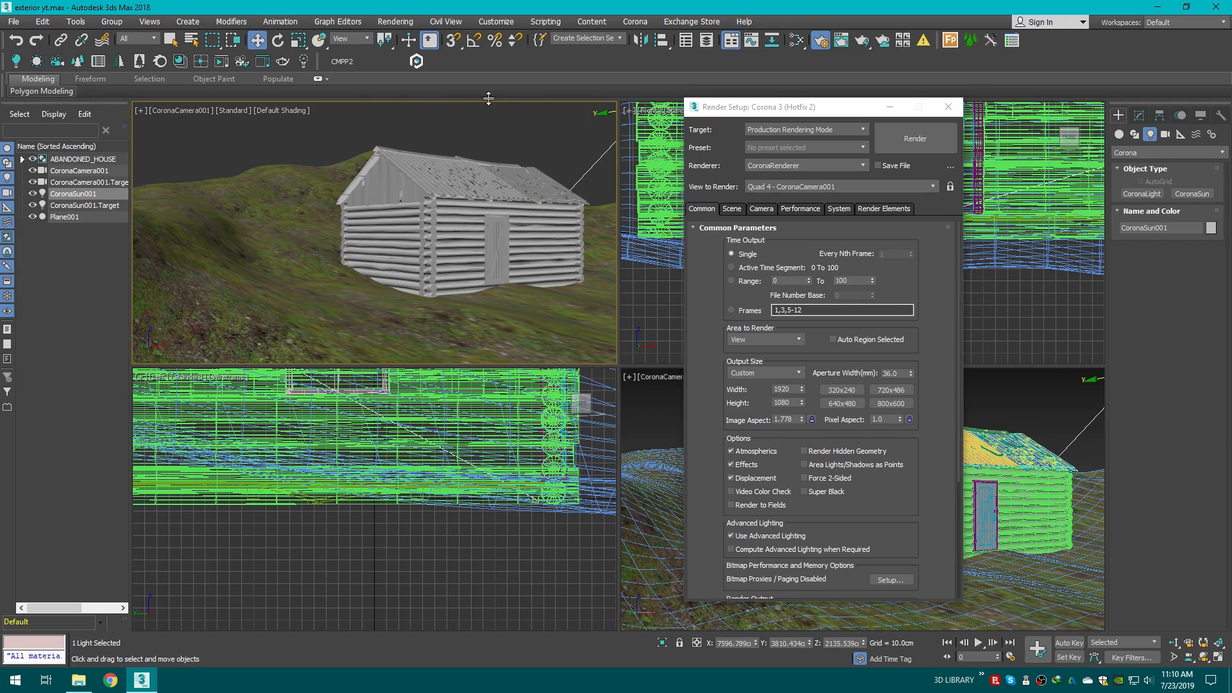
pyautogui.click(834, 186)
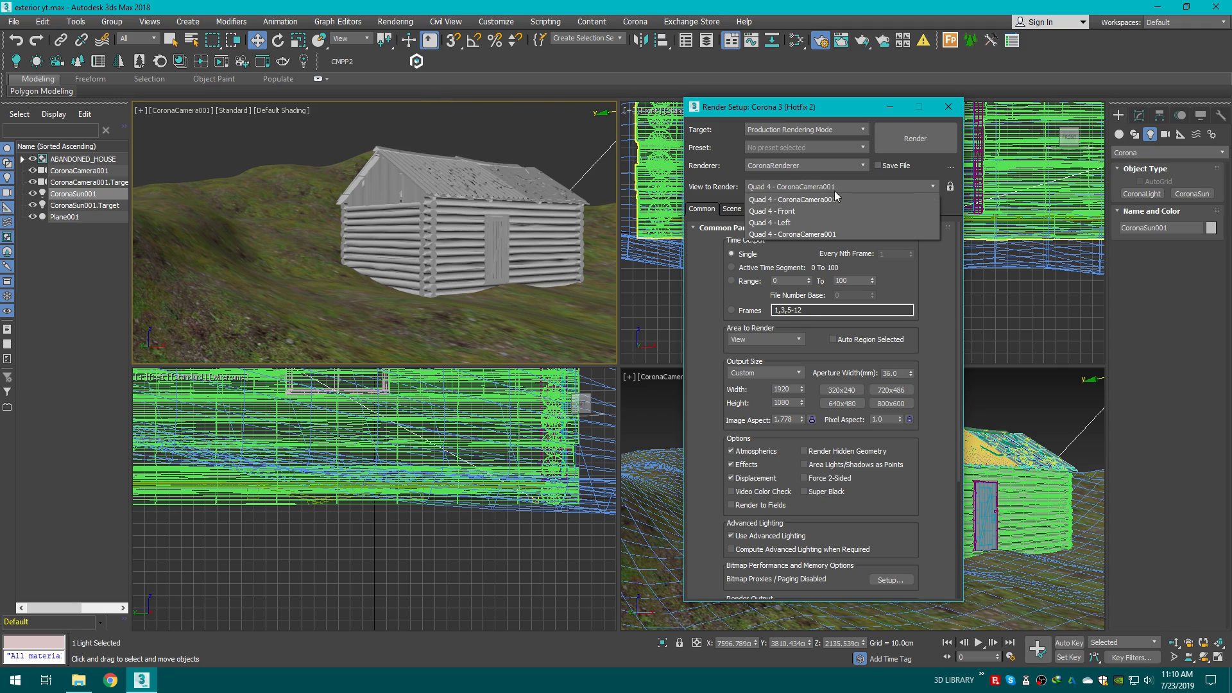
pyautogui.click(814, 237)
pyautogui.moveTo(826, 115); pyautogui.dragTo(839, 166)
pyautogui.click(454, 130)
pyautogui.click(455, 131)
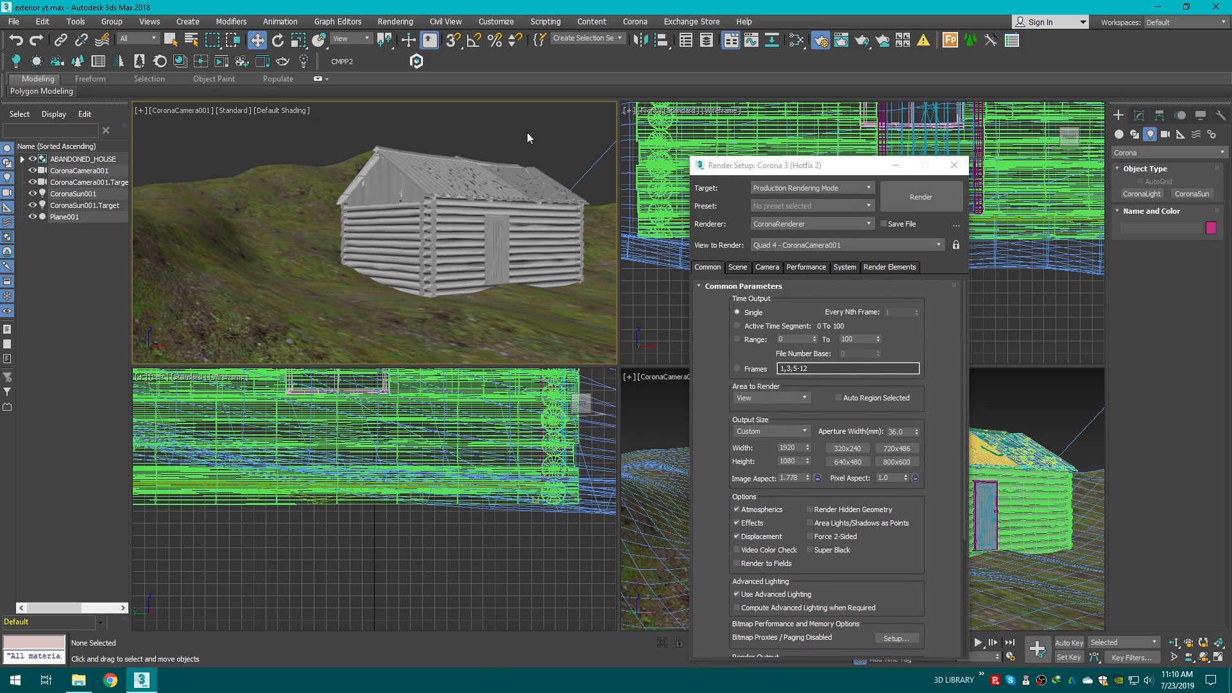
pyautogui.click(955, 246)
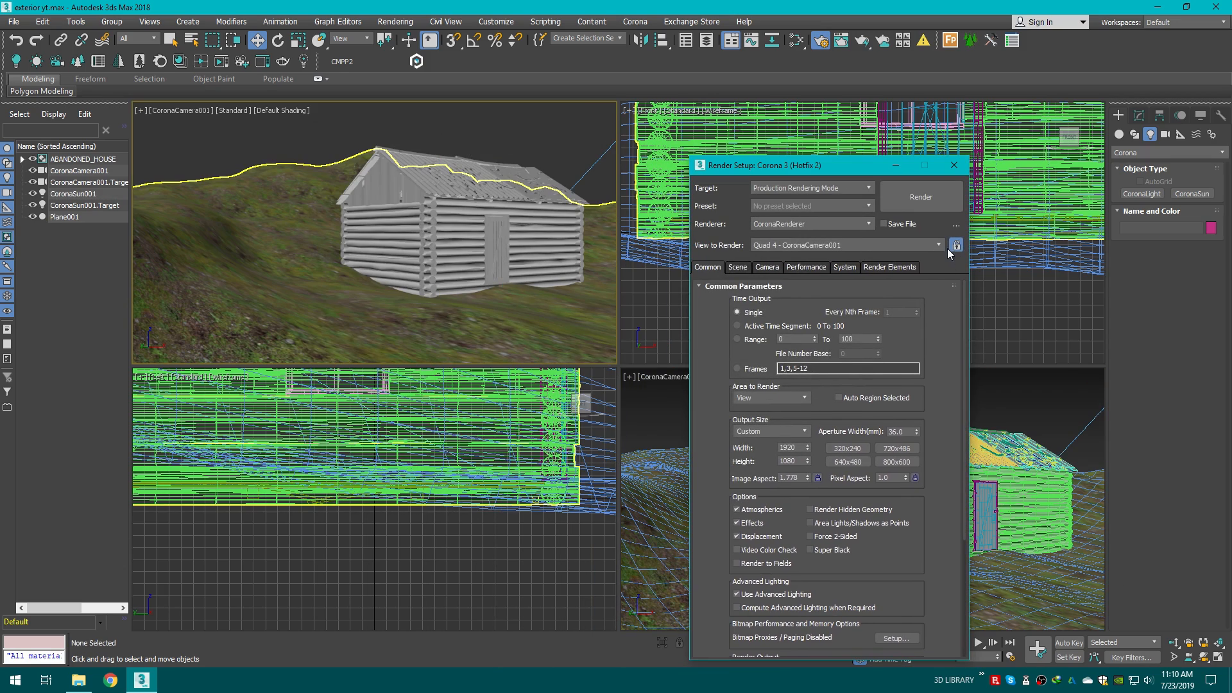
# Step: Restart Corona Interactive rendering in the camera viewport and close Render Setup
pyautogui.click(179, 111)
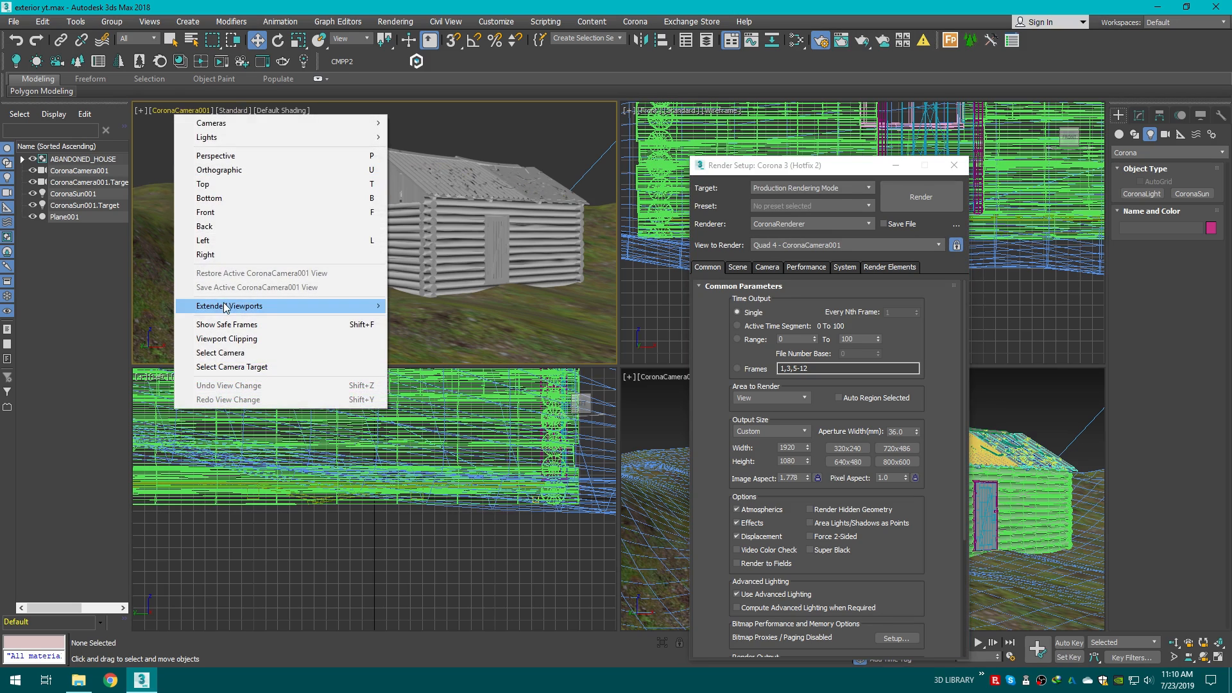
pyautogui.moveTo(288, 306)
pyautogui.click(437, 432)
pyautogui.click(445, 248)
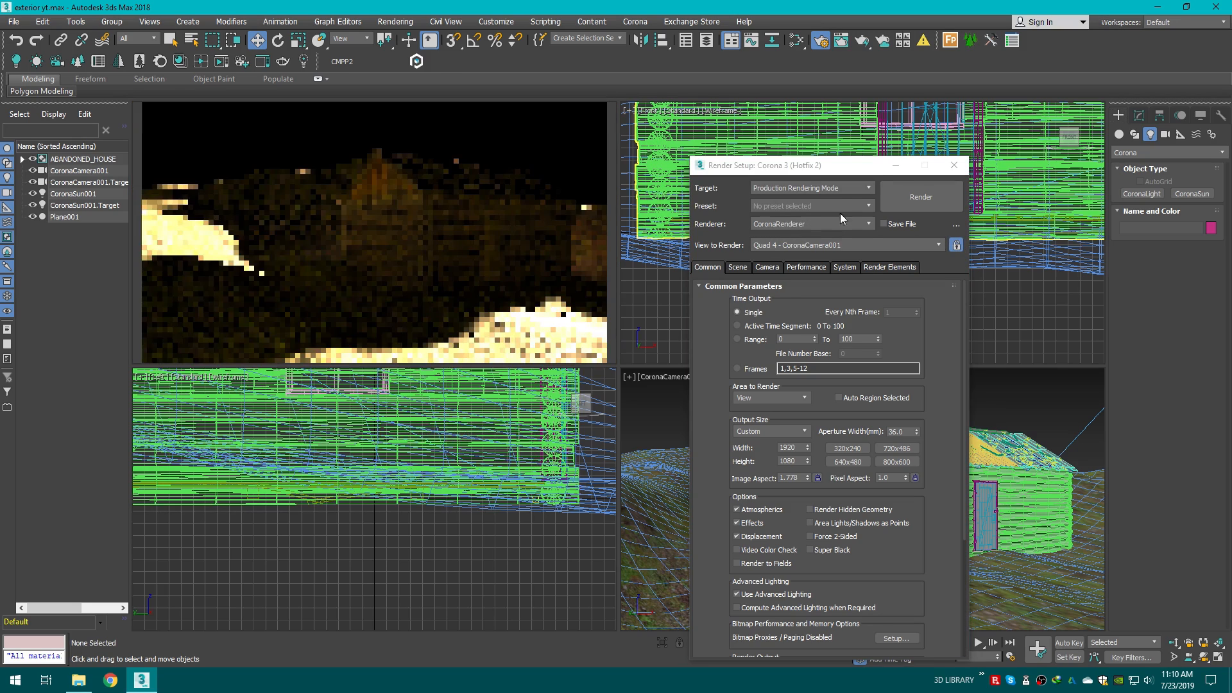
pyautogui.click(893, 167)
# Step: Select the CoronaSun in the perspective view and raise it well above the terrain
pyautogui.middleClick(912, 501)
pyautogui.press('p')
pyautogui.scroll(-6, 911, 500)
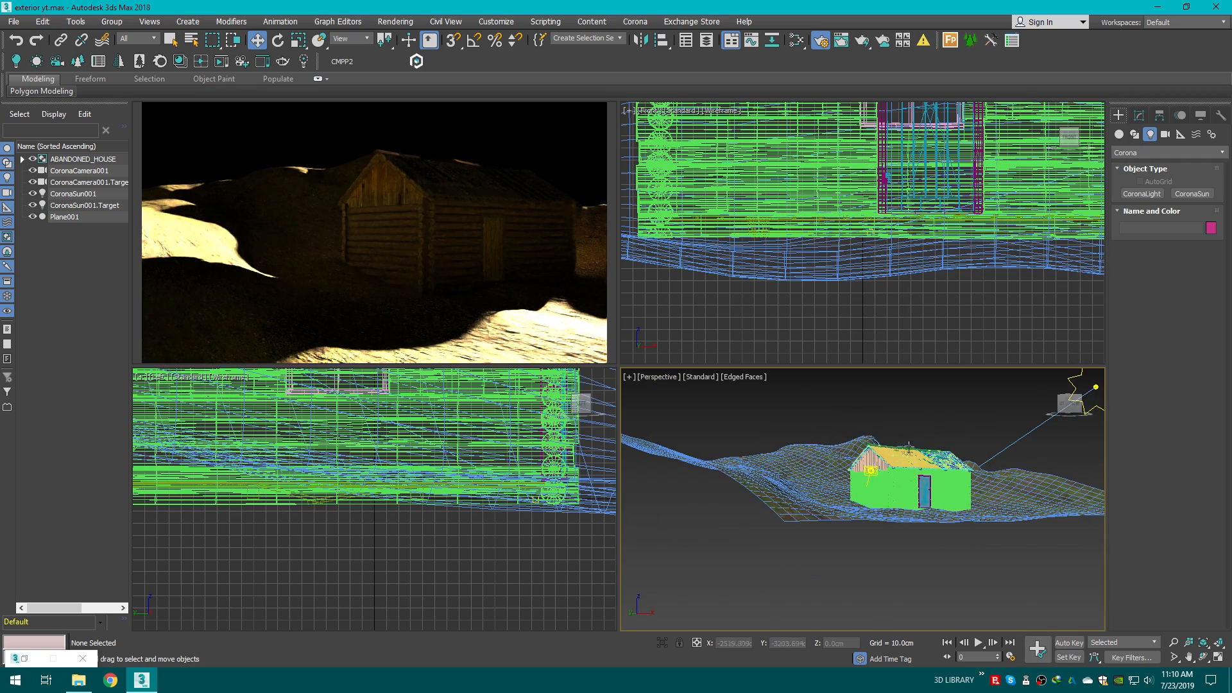
pyautogui.moveTo(924, 488); pyautogui.dragTo(725, 584, button='middle')
pyautogui.moveTo(1068, 406)
pyautogui.mouseDown()
pyautogui.moveTo(1073, 437)
pyautogui.moveTo(1066, 416)
pyautogui.mouseUp()
pyautogui.scroll(-3, 894, 488)
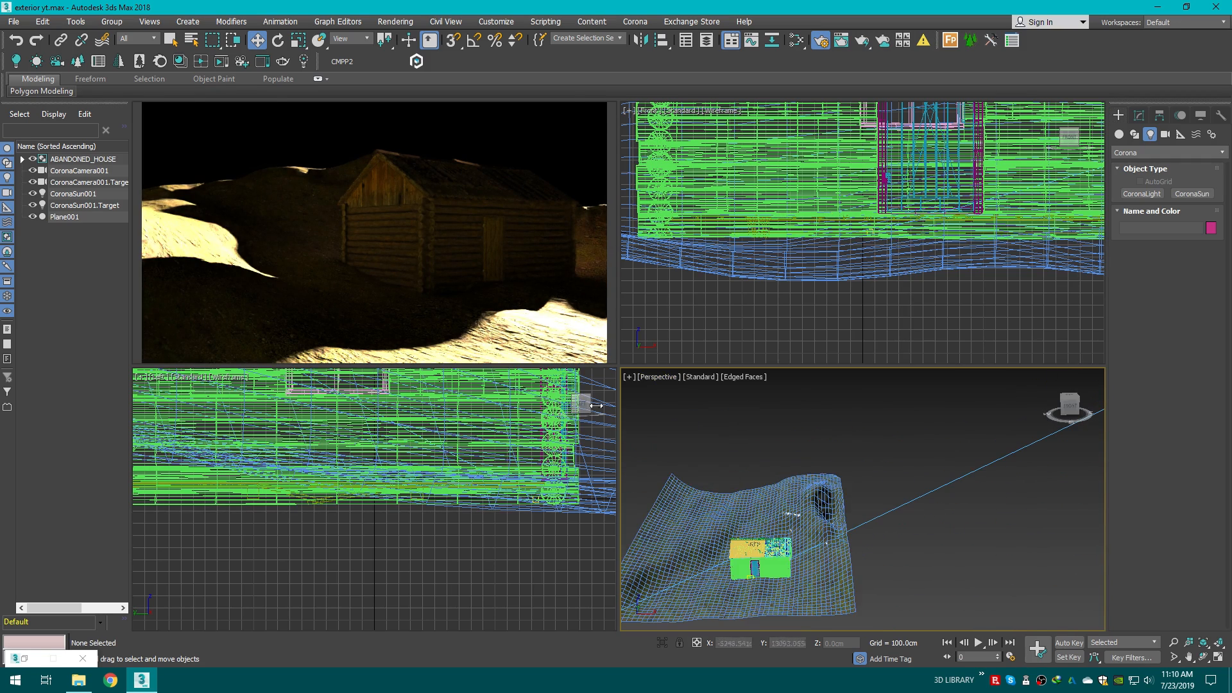
pyautogui.scroll(-3, 931, 449)
pyautogui.moveTo(924, 459); pyautogui.dragTo(841, 463, button='middle')
pyautogui.scroll(-4, 1001, 421)
pyautogui.moveTo(1039, 404); pyautogui.dragTo(878, 443, button='middle')
pyautogui.click(872, 443)
pyautogui.moveTo(872, 411); pyautogui.dragTo(836, 289)
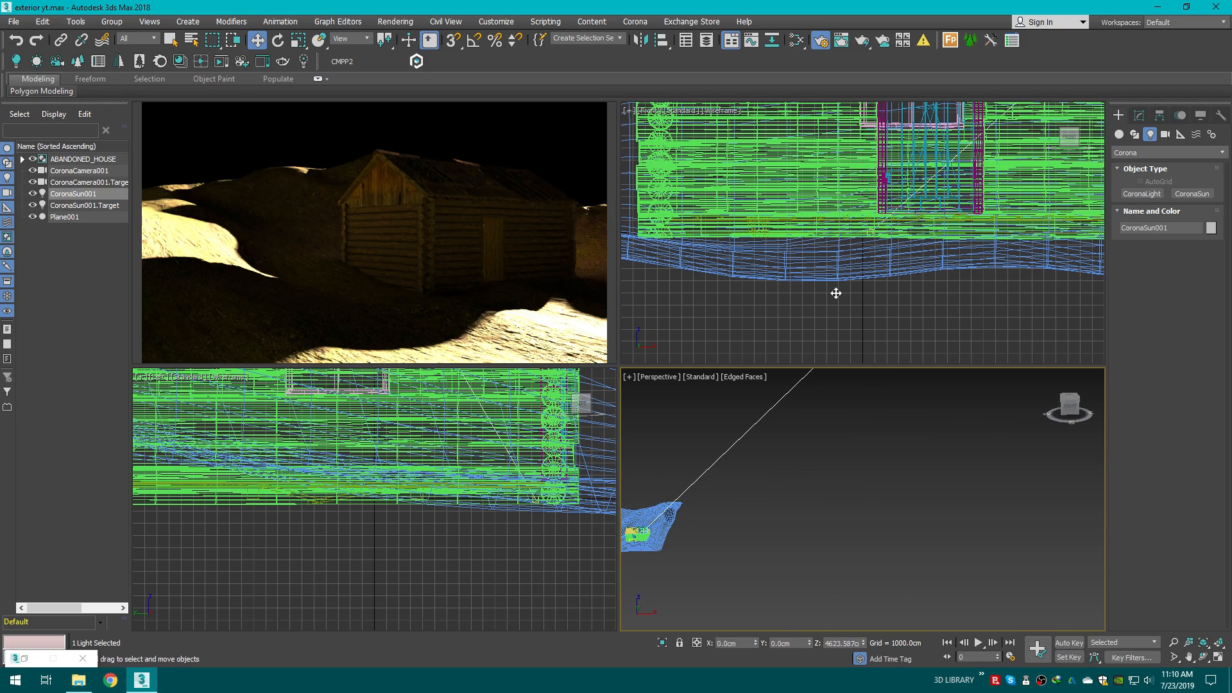
# Step: Move the CoronaSun sideways along X to change the sunlight and shadow direction on the house
pyautogui.moveTo(835, 401); pyautogui.dragTo(877, 430, button='middle')
pyautogui.scroll(-3, 874, 431)
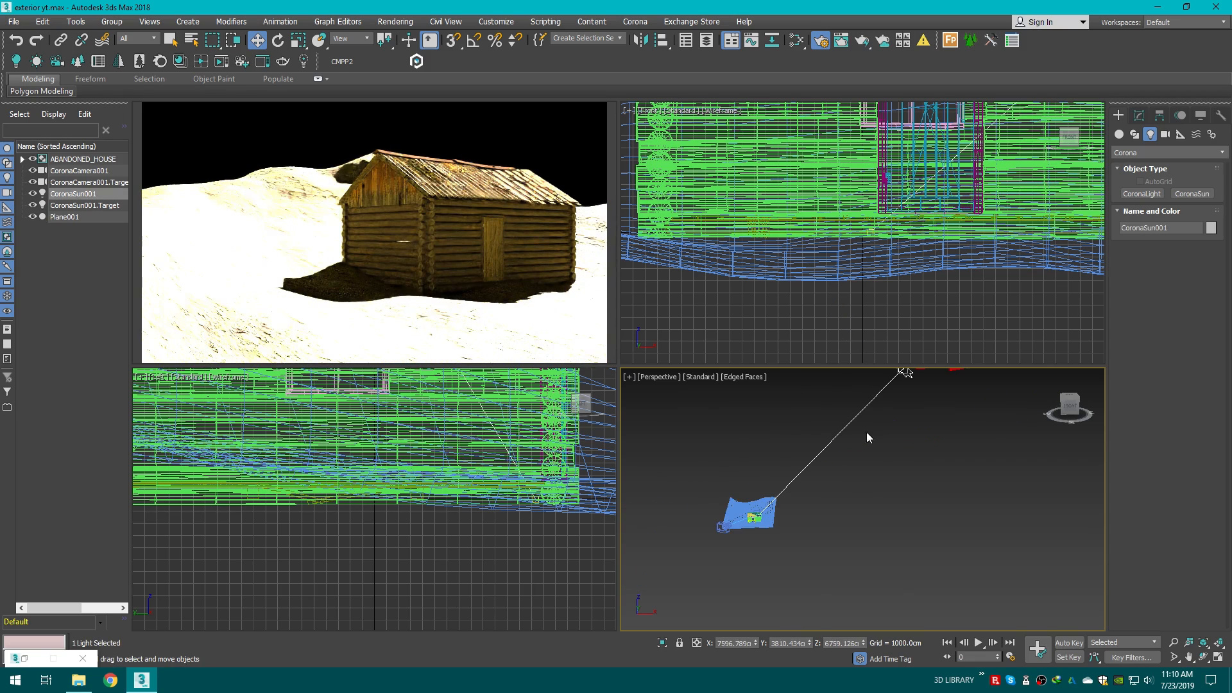
pyautogui.moveTo(1068, 406); pyautogui.dragTo(1065, 409)
pyautogui.moveTo(902, 458)
pyautogui.keyDown('alt'); pyautogui.mouseDown(button='middle')
pyautogui.moveTo(883, 449)
pyautogui.moveTo(918, 460)
pyautogui.mouseUp(button='middle'); pyautogui.keyUp('alt')
pyautogui.scroll(-2, 884, 447)
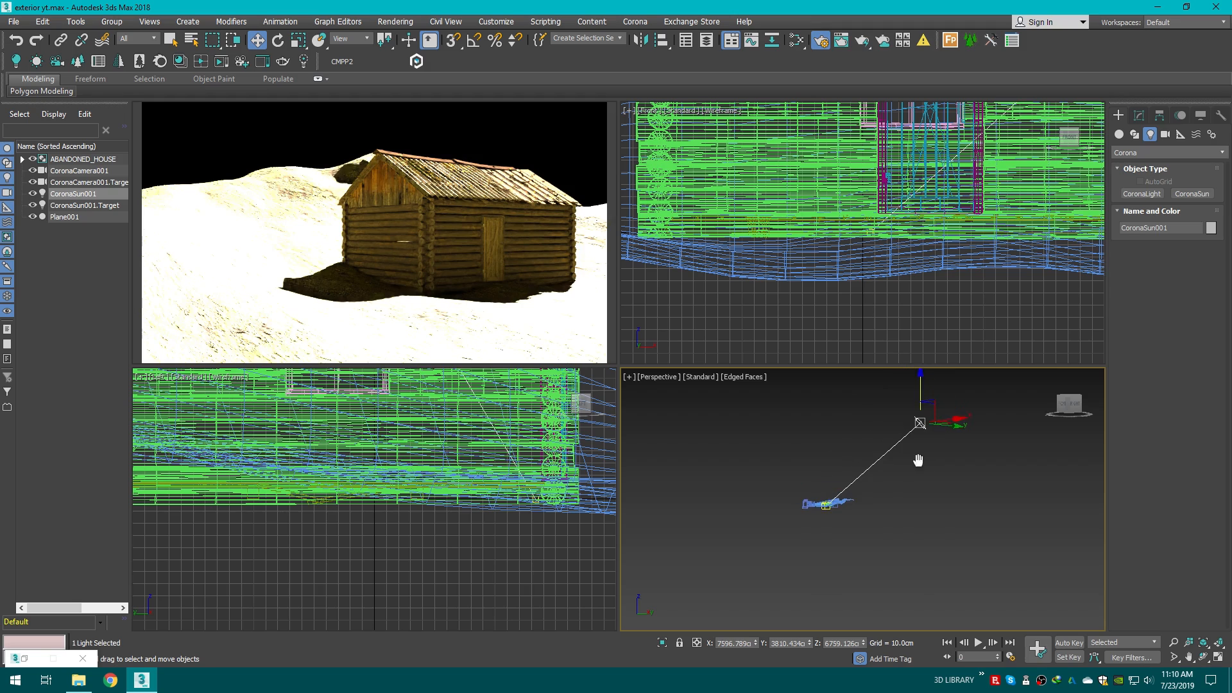
pyautogui.moveTo(957, 421); pyautogui.dragTo(1005, 416)
# Step: Set the CoronaSun intensity to 0.3
pyautogui.click(1139, 115)
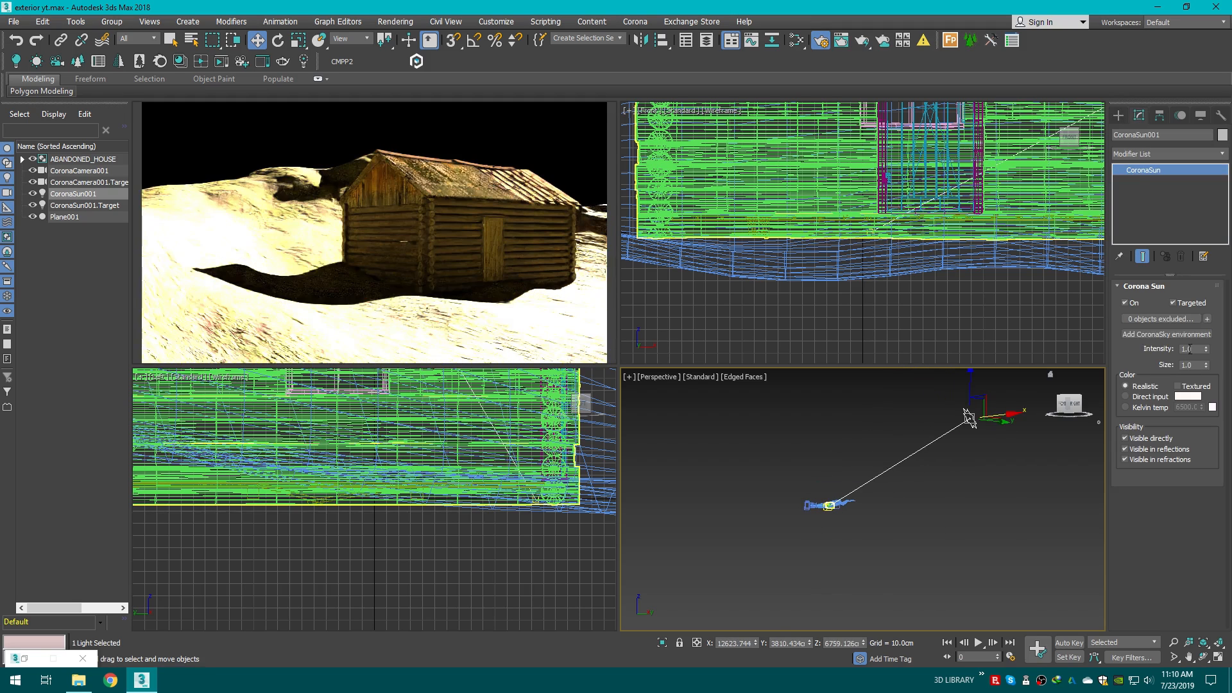
pyautogui.write('0.3')
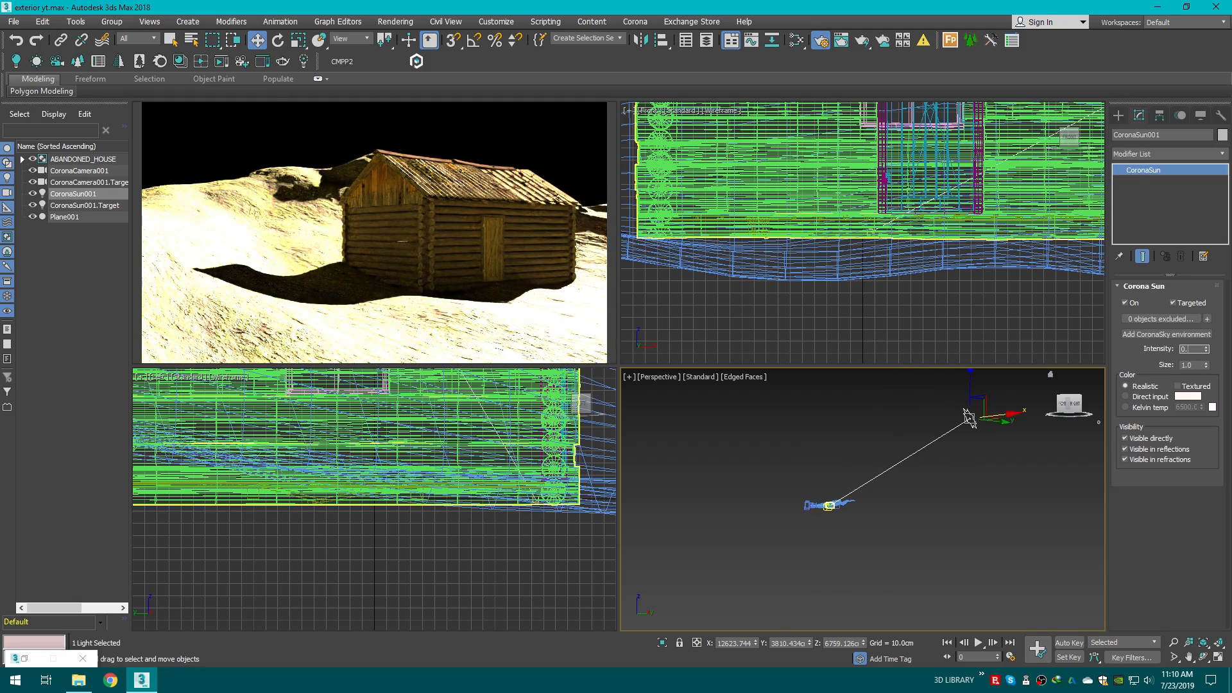
# Step: Confirm the intensity and set the CoronaSun size to 5.0
pyautogui.press('Return')
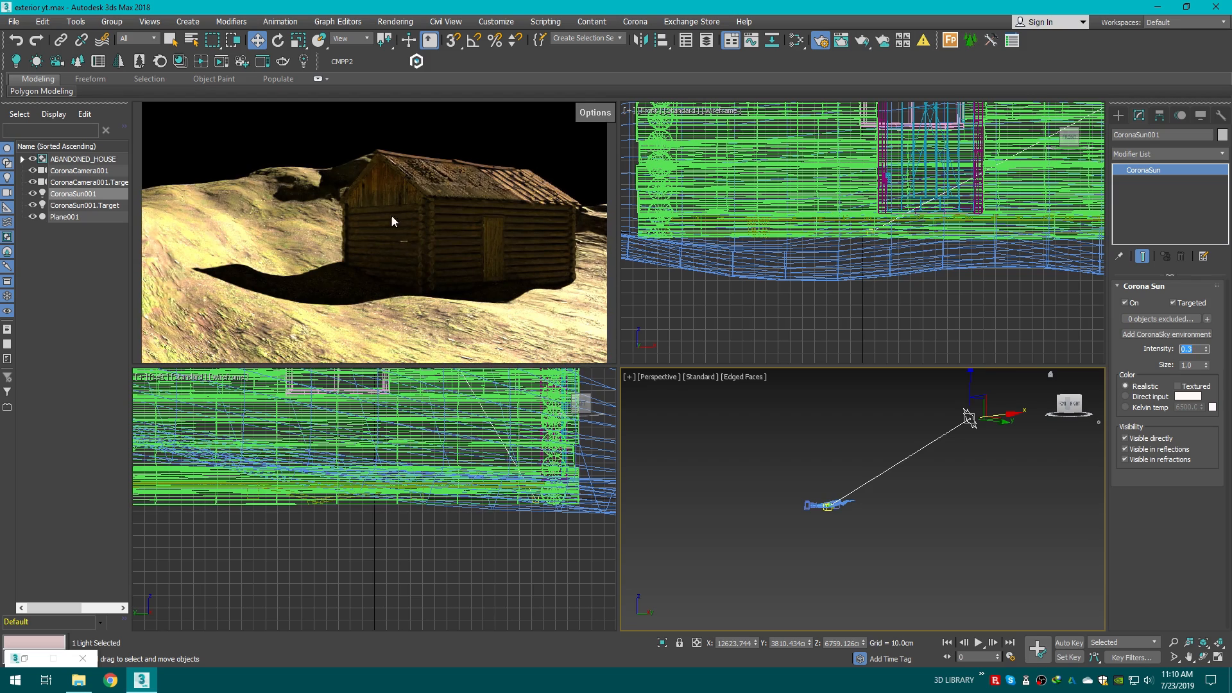
pyautogui.moveTo(1069, 404); pyautogui.dragTo(1091, 404)
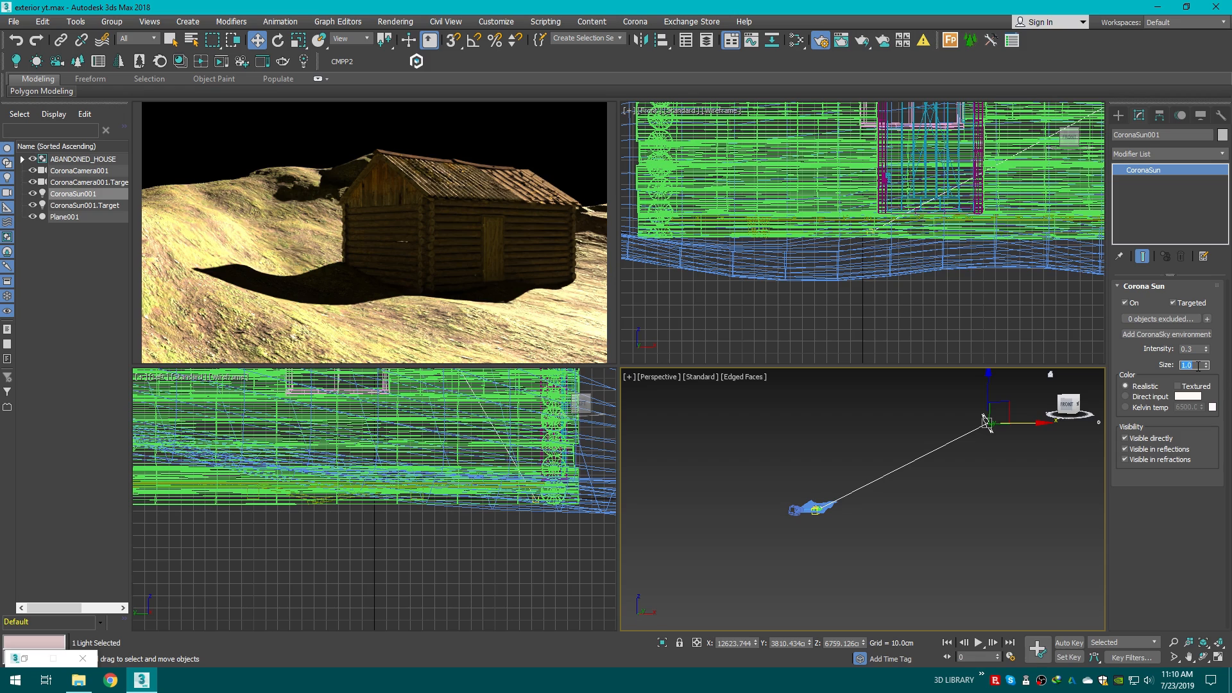
pyautogui.write('5')
pyautogui.press('Return')
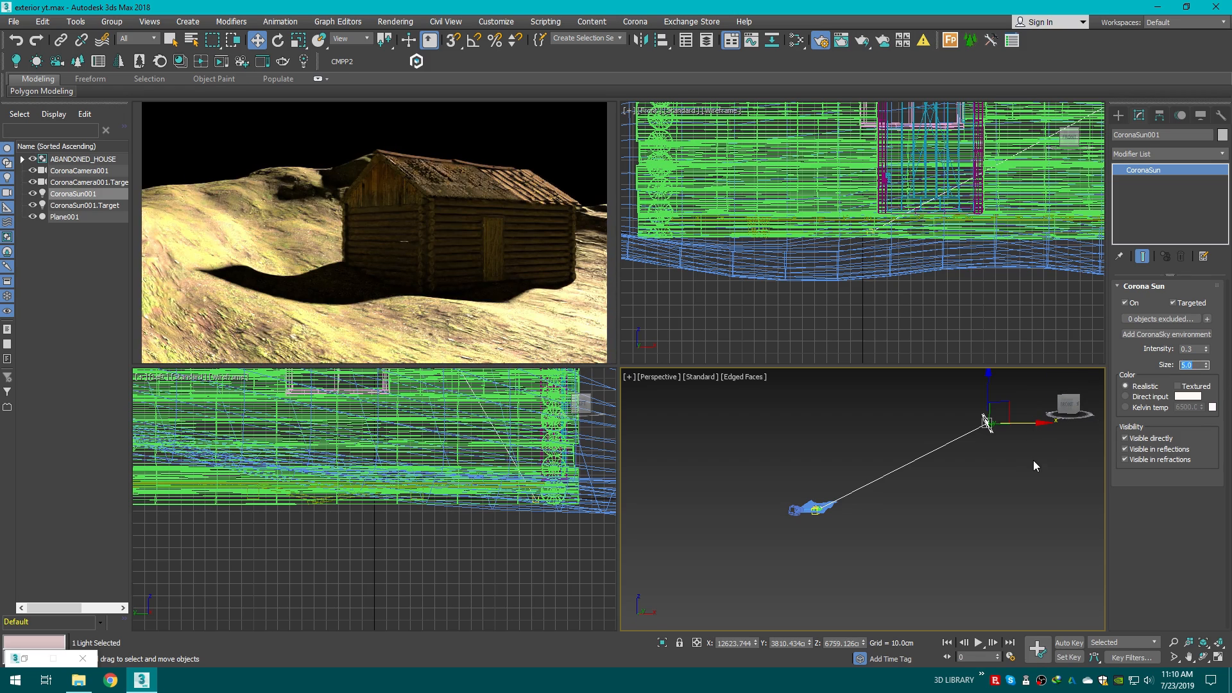
# Step: Try moving the CoronaSun along X, undo the move and deselect it
pyautogui.moveTo(1015, 457); pyautogui.dragTo(929, 489, button='middle')
pyautogui.moveTo(957, 469); pyautogui.dragTo(1031, 466)
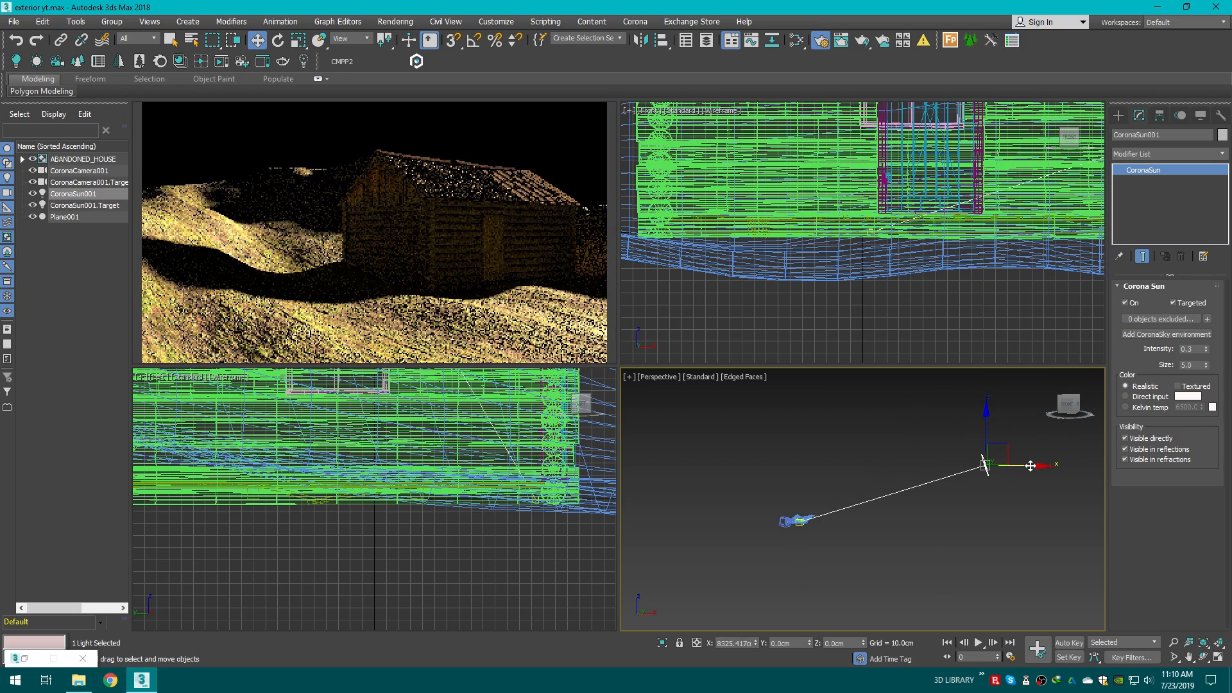
pyautogui.hotkey('ctrl', 'z')
pyautogui.click(818, 423)
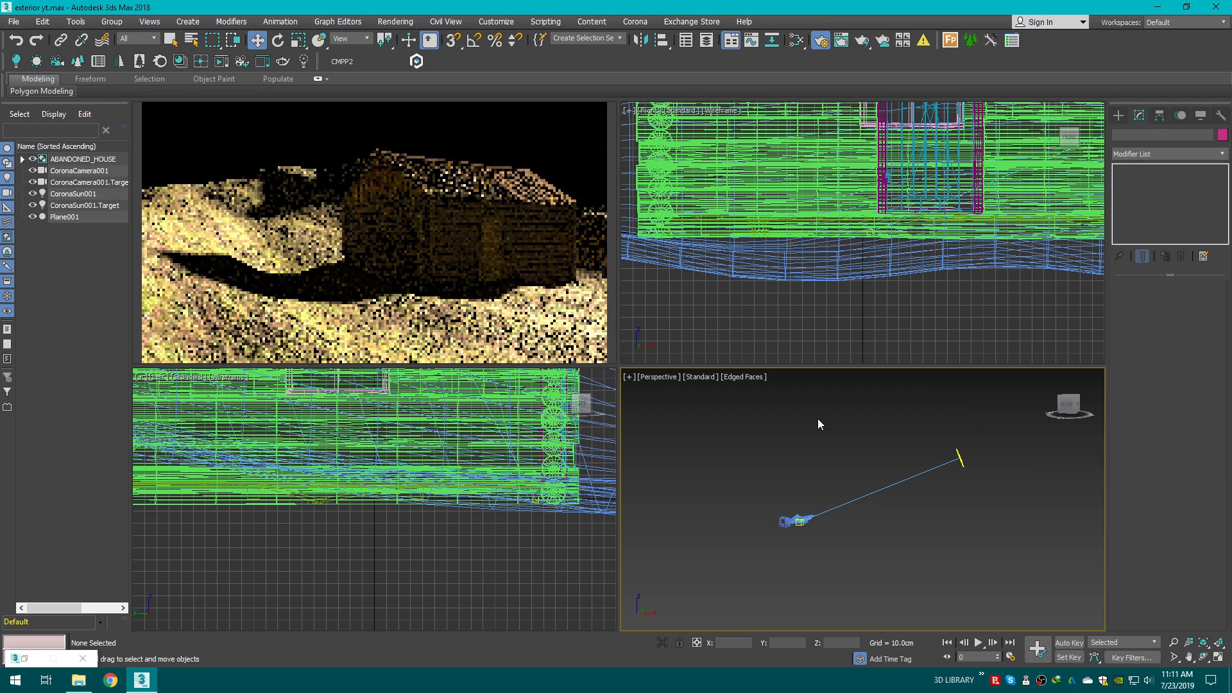
# Step: Switch the viewport to the Corona camera and set the scene environment in Render Setup to Use Corona
pyautogui.press('c')
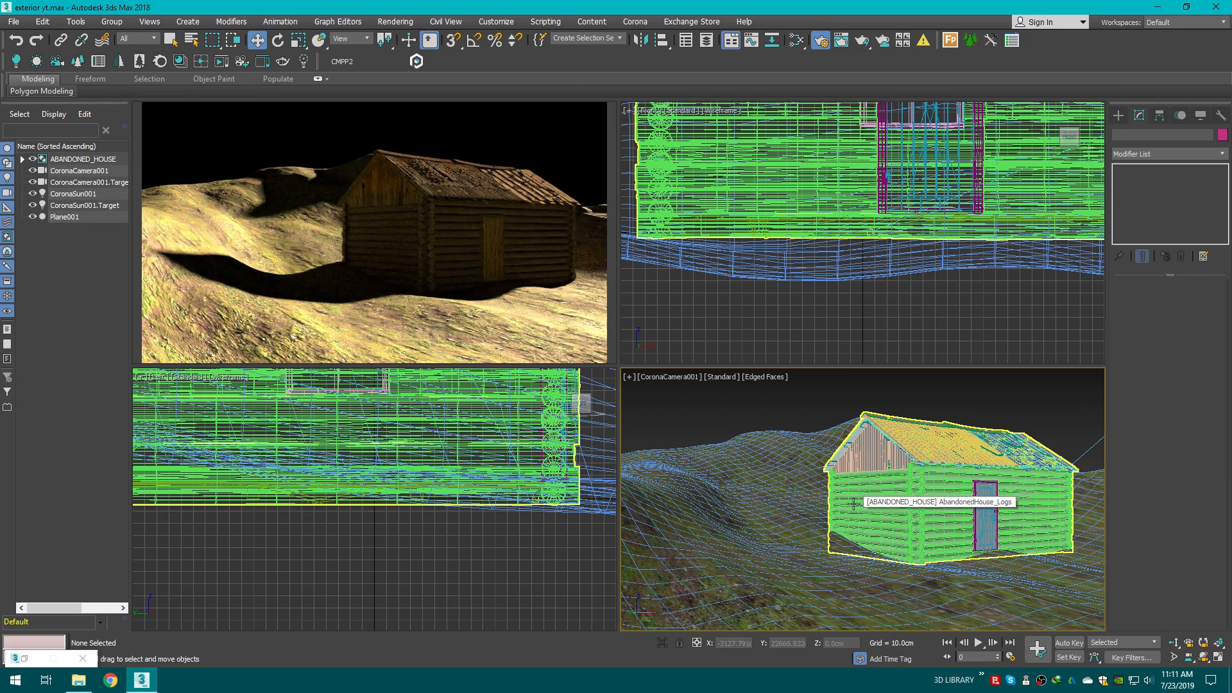
pyautogui.click(821, 41)
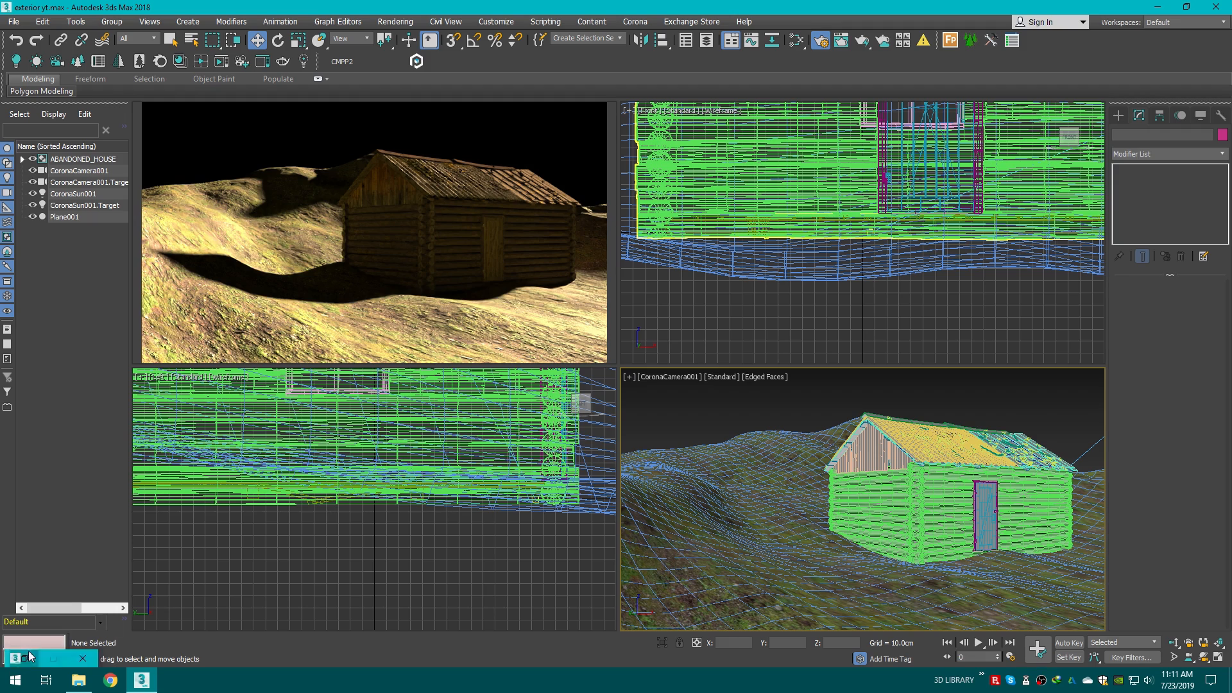
pyautogui.moveTo(806, 167); pyautogui.dragTo(741, 82)
pyautogui.click(668, 185)
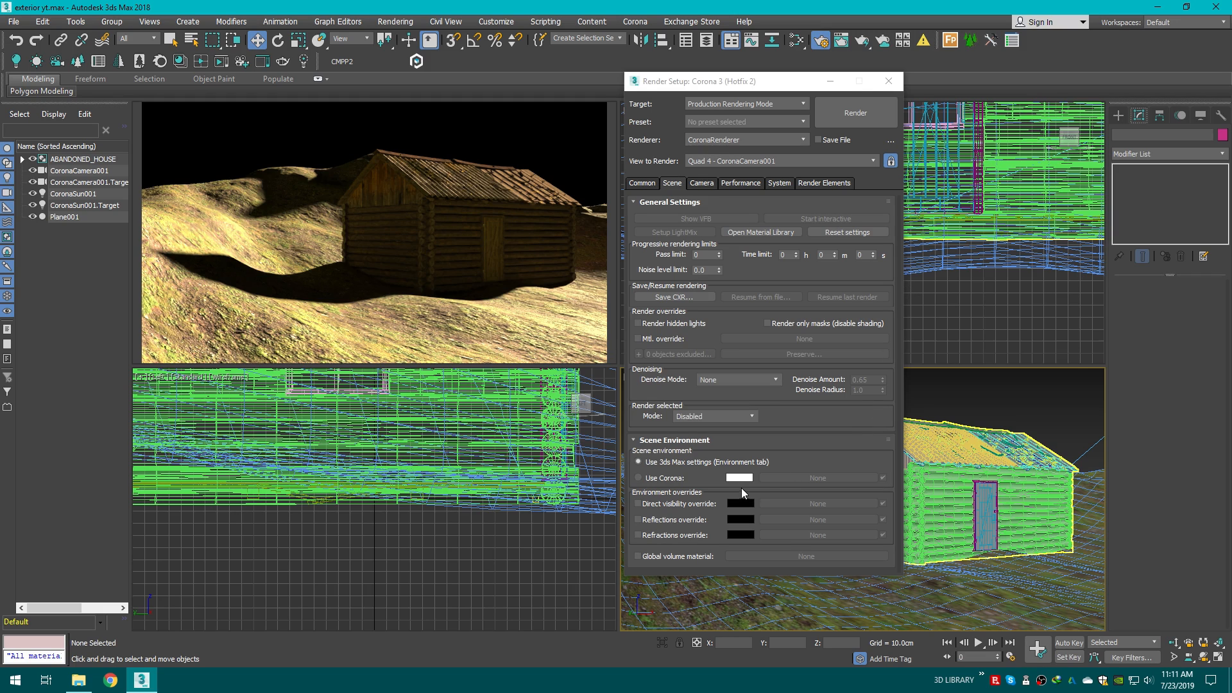
pyautogui.click(650, 479)
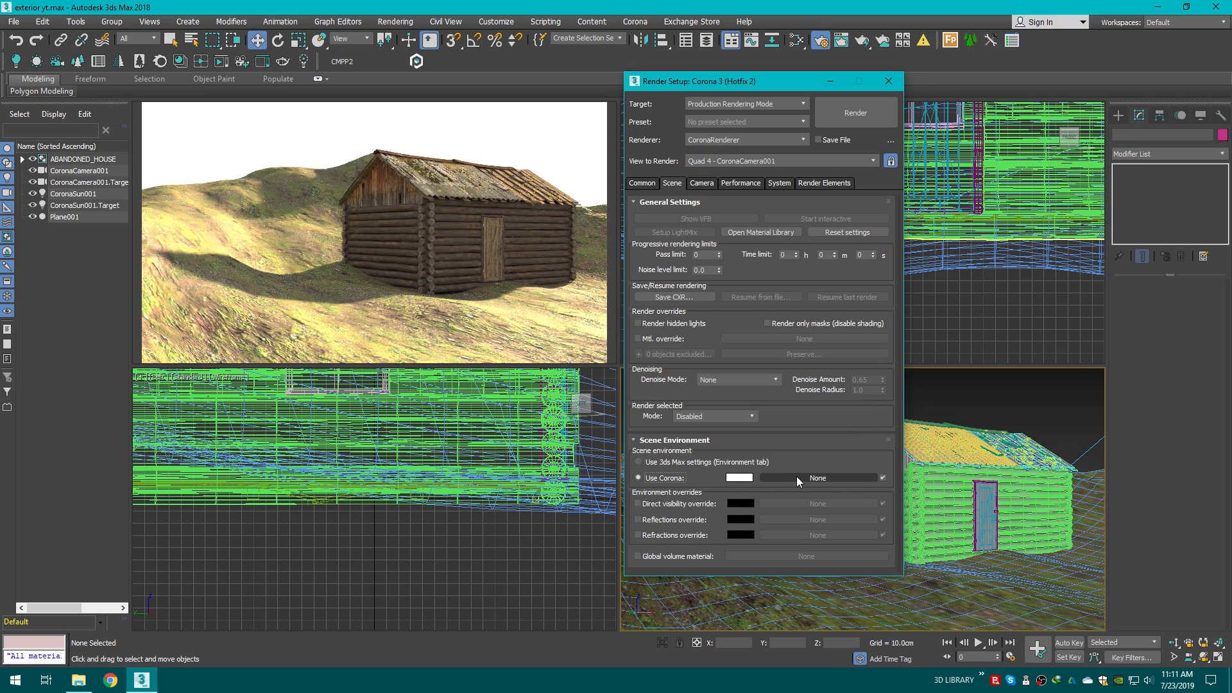
# Step: Load a Bitmap into the Corona environment slot, picking the qwantani_4k HDRI from the 3D LIBRARY HDRIs folder
pyautogui.click(810, 477)
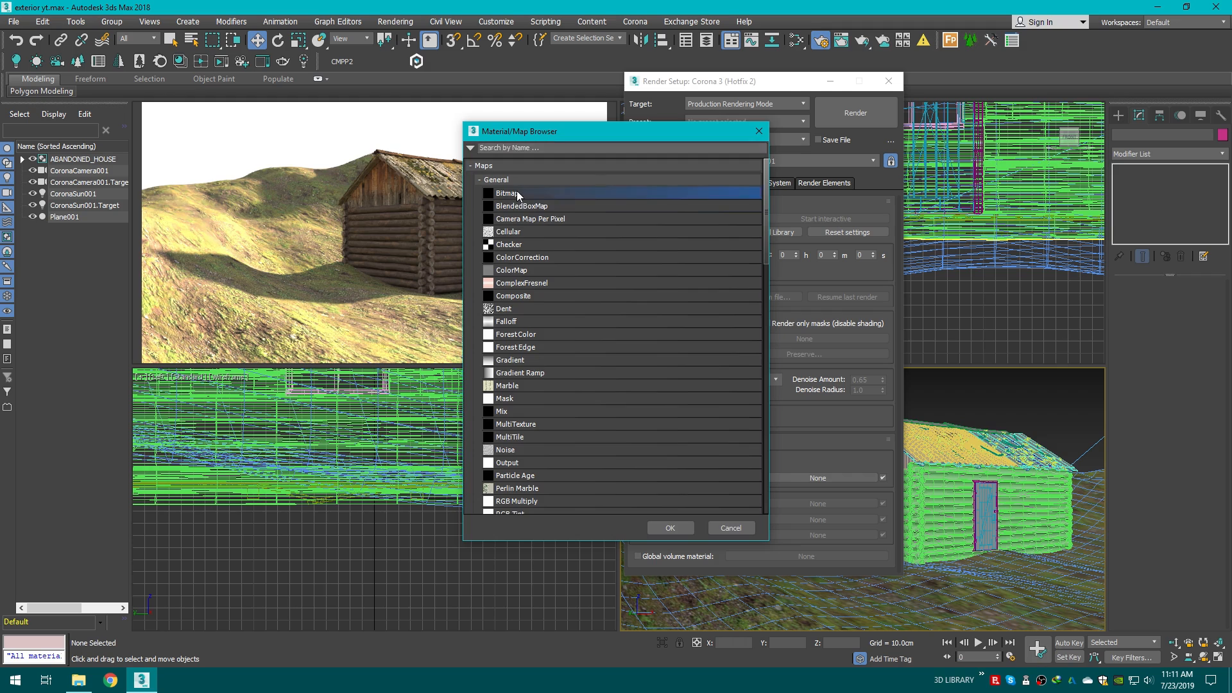
pyautogui.doubleClick(517, 192)
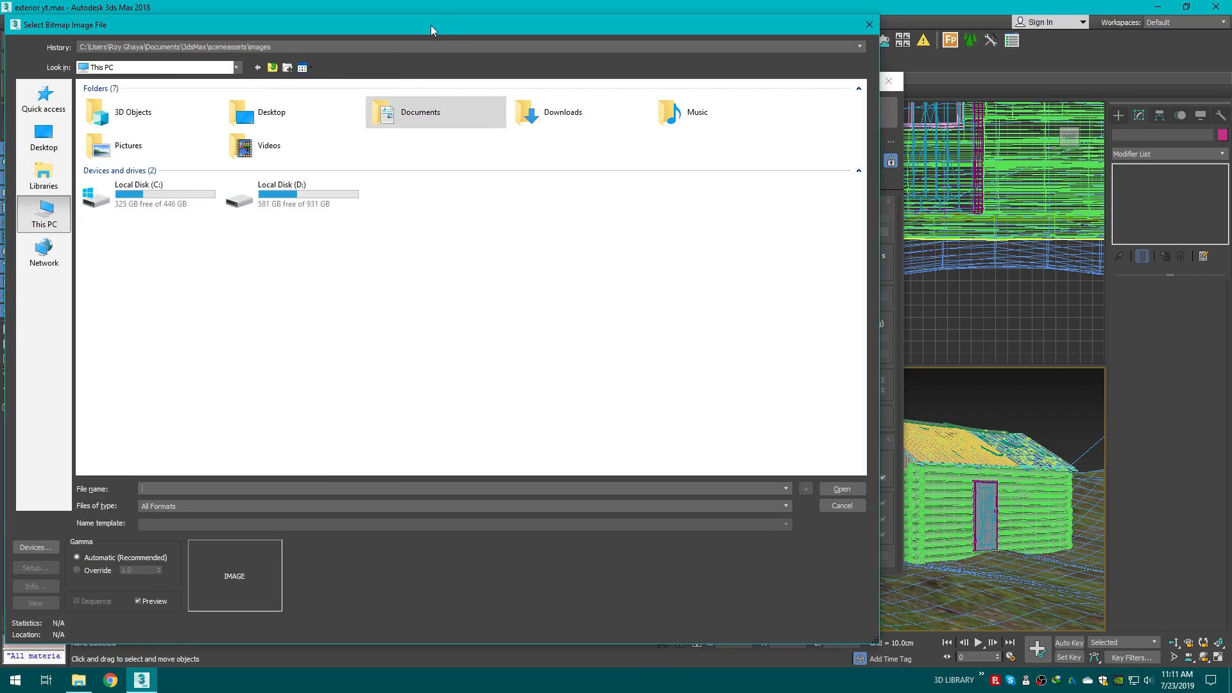
pyautogui.moveTo(430, 25); pyautogui.dragTo(811, 91)
pyautogui.doubleClick(674, 260)
pyautogui.doubleClick(573, 221)
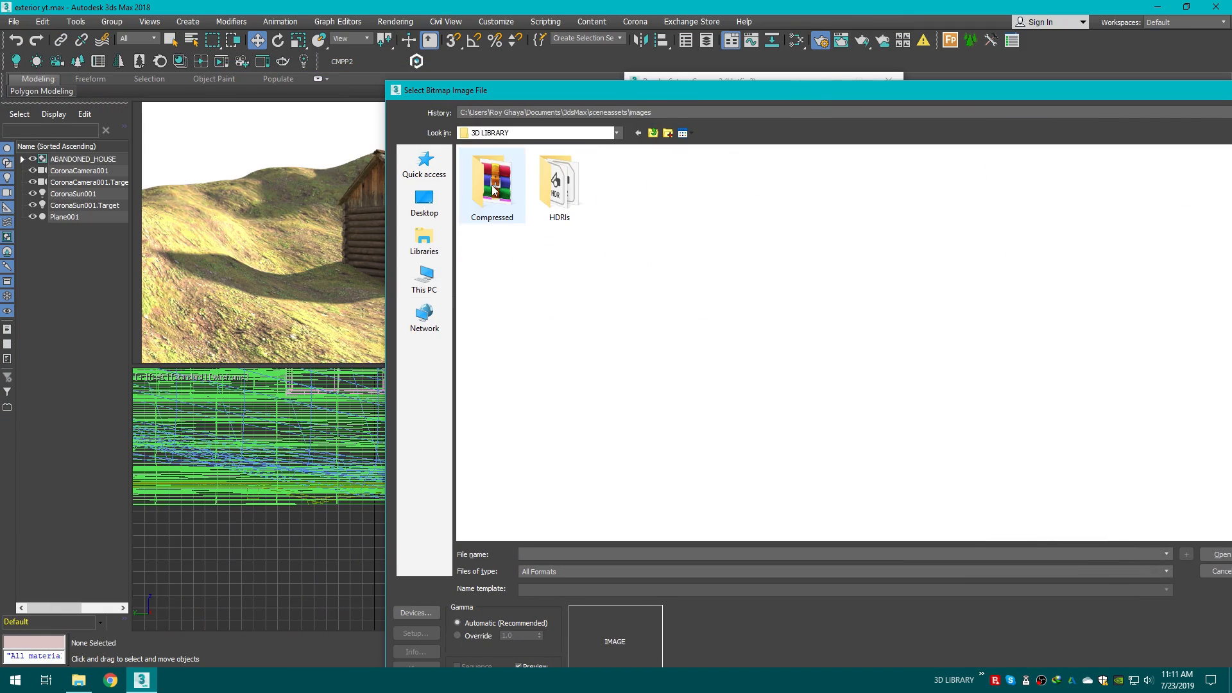
pyautogui.doubleClick(560, 193)
pyautogui.click(764, 204)
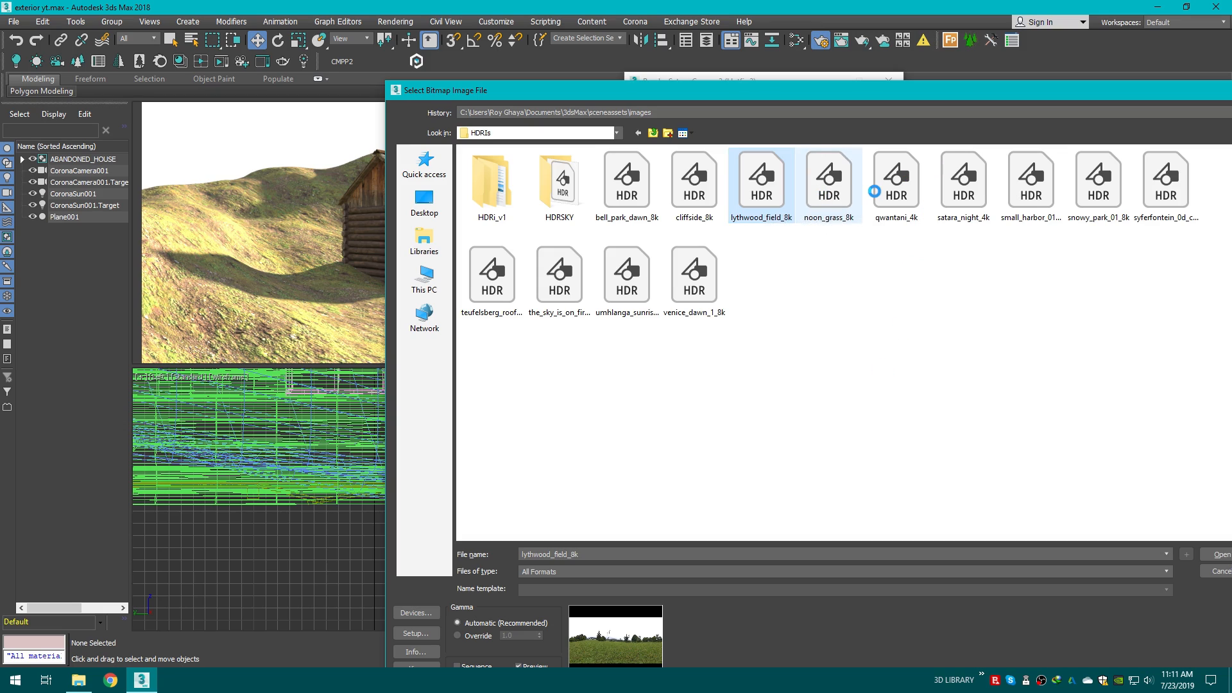
pyautogui.click(909, 184)
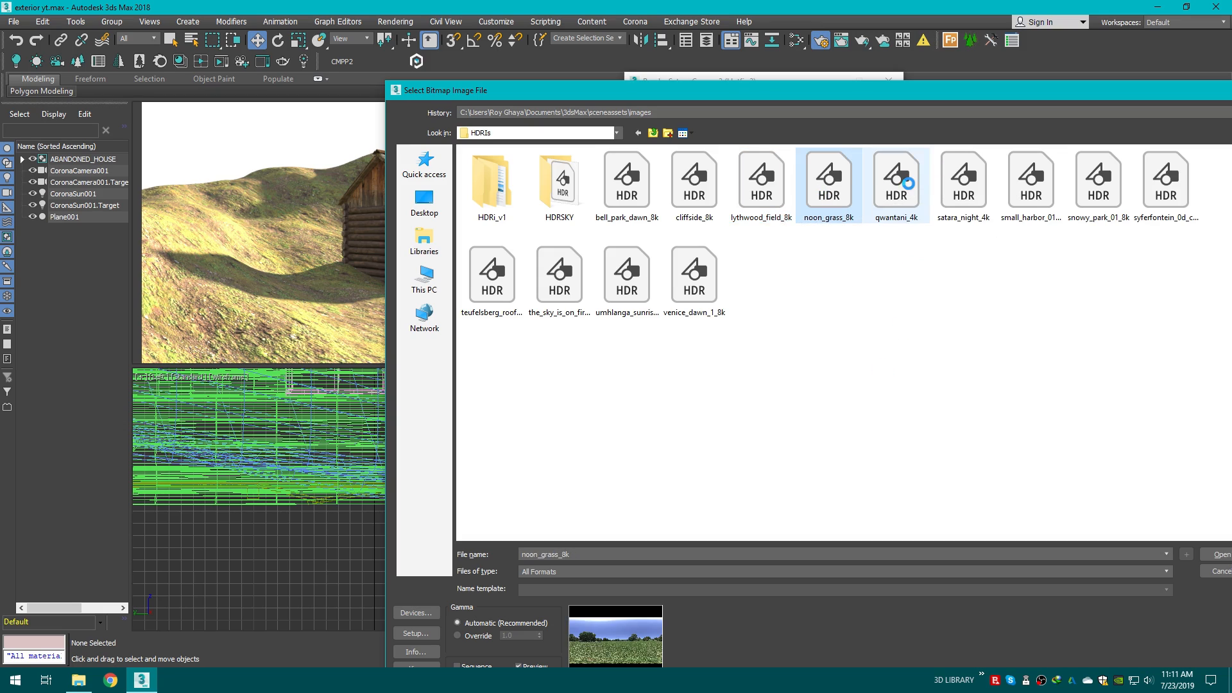
pyautogui.moveTo(890, 103); pyautogui.dragTo(864, 48)
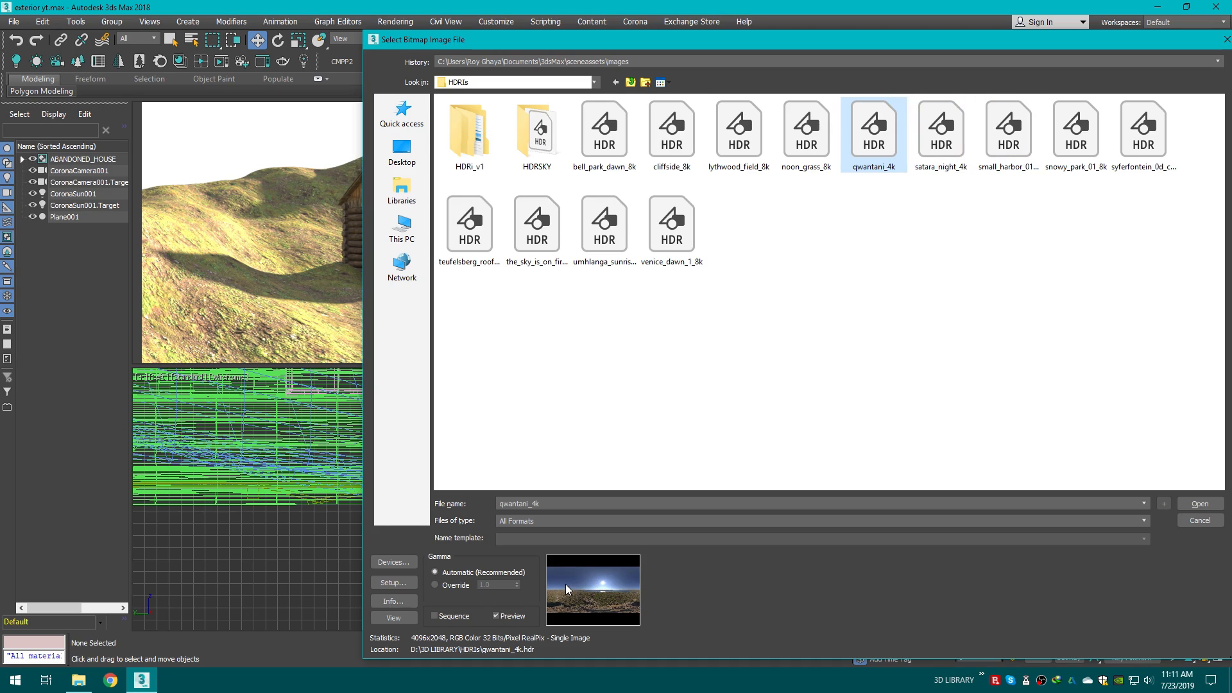
# Step: Confirm loading the qwantani_4k HDRI and open the Slate Material Editor
pyautogui.click(1195, 504)
pyautogui.click(553, 313)
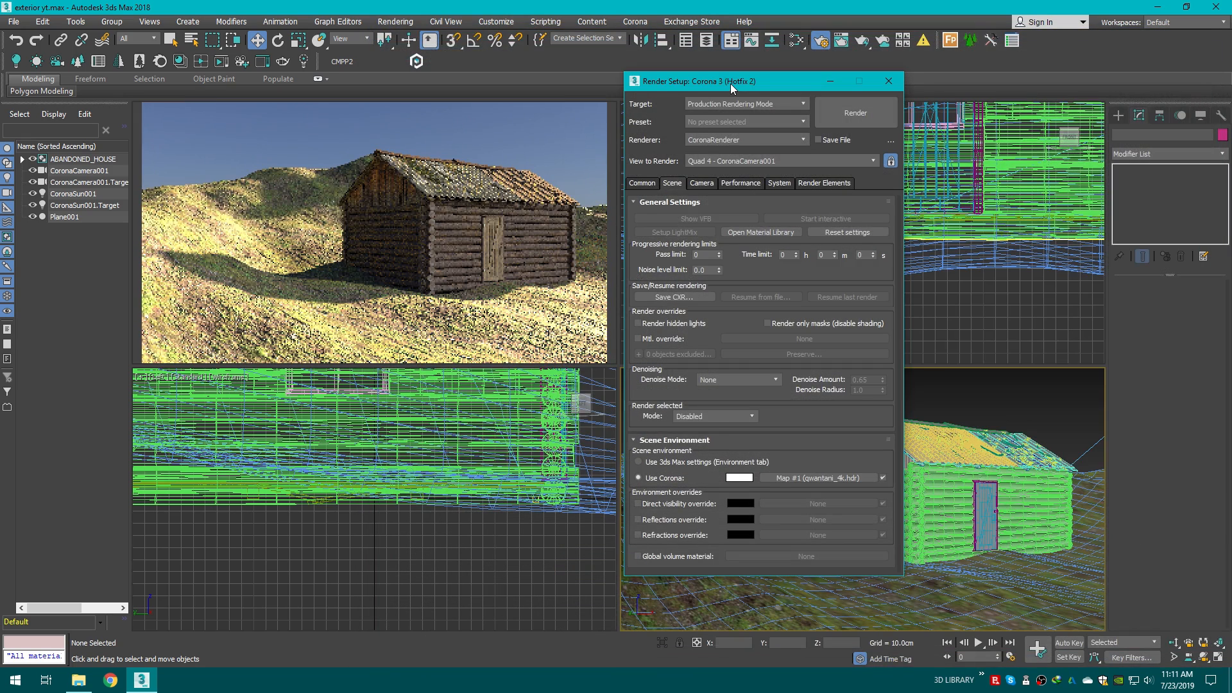
pyautogui.moveTo(730, 83); pyautogui.dragTo(631, 86)
pyautogui.click(797, 39)
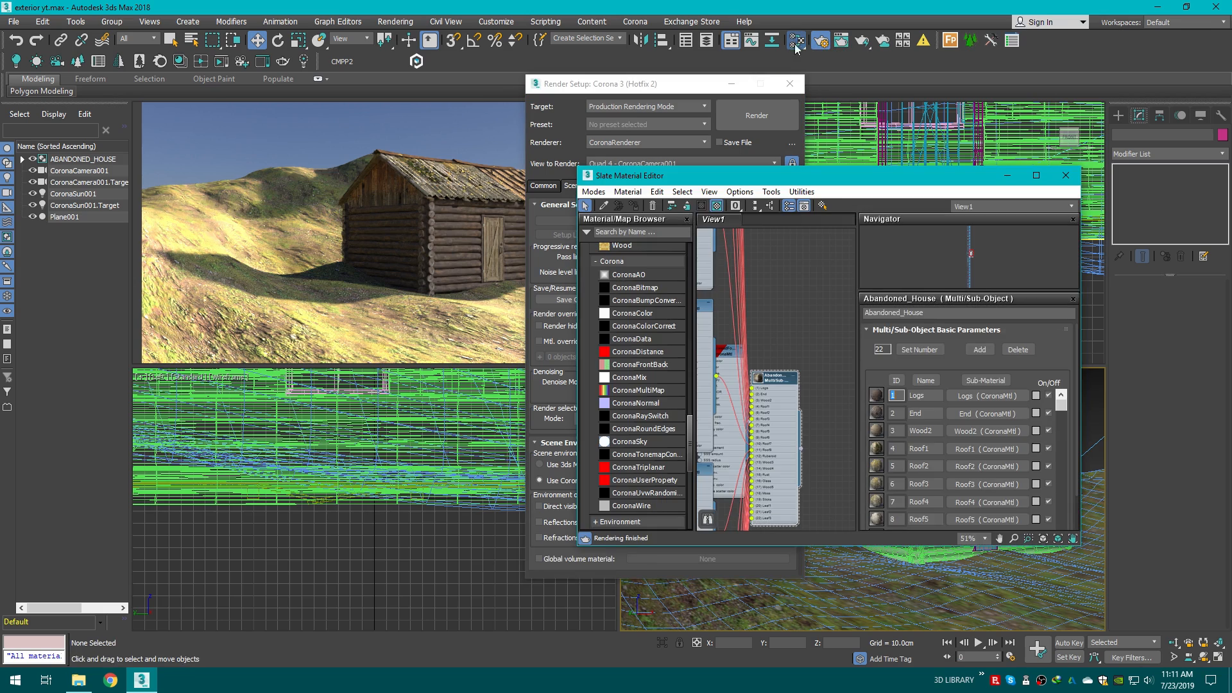
# Step: Clear the Slate Material Editor view by selecting and deleting all existing material nodes
pyautogui.scroll(-3, 775, 434)
pyautogui.moveTo(783, 411); pyautogui.dragTo(770, 375, button='middle')
pyautogui.moveTo(769, 506); pyautogui.dragTo(763, 422, button='middle')
pyautogui.moveTo(789, 474); pyautogui.dragTo(728, 276)
pyautogui.press('Delete')
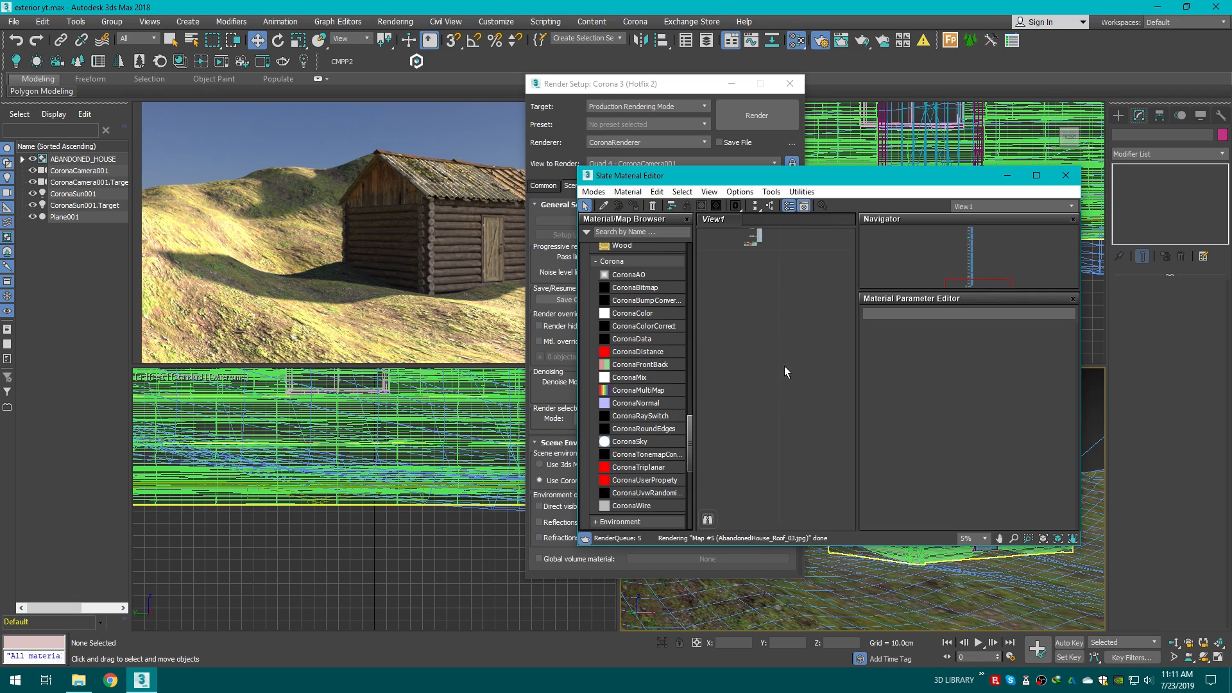
pyautogui.scroll(3, 753, 264)
pyautogui.moveTo(753, 264); pyautogui.dragTo(738, 376, button='middle')
pyautogui.scroll(-3, 748, 377)
pyautogui.moveTo(795, 428); pyautogui.dragTo(725, 226)
pyautogui.press('Delete')
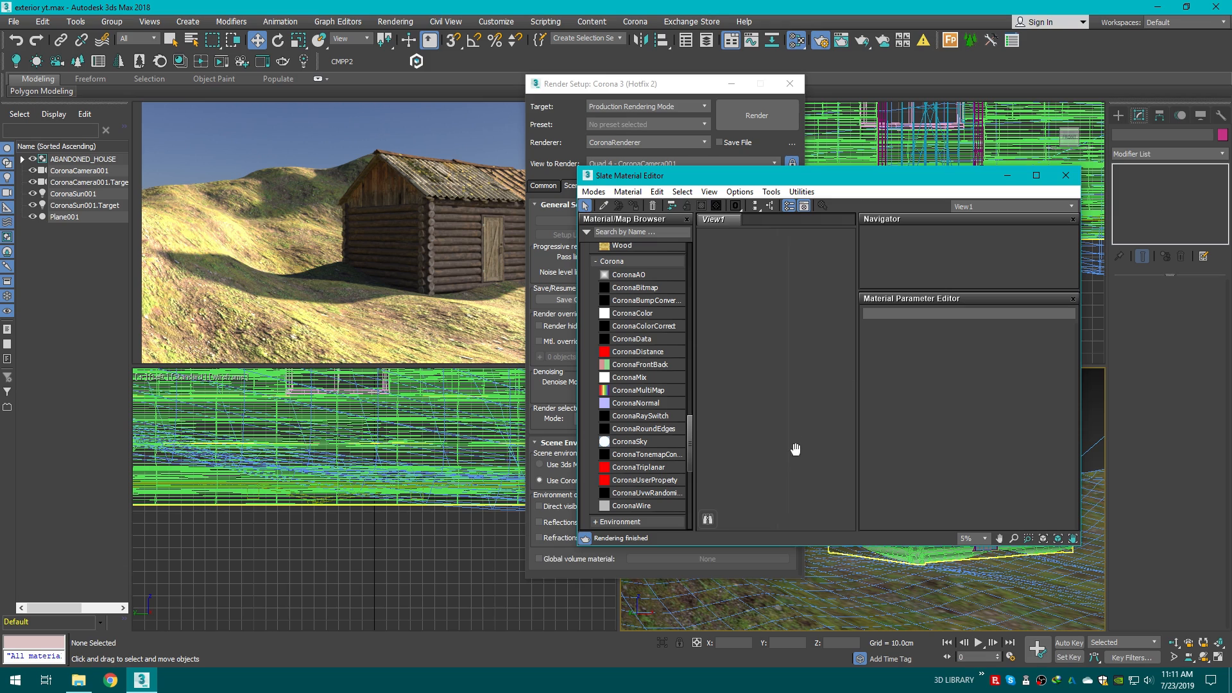
pyautogui.moveTo(795, 448); pyautogui.dragTo(788, 373, button='middle')
# Step: Bring the Corona environment HDRI map into the Slate view as a node
pyautogui.moveTo(951, 183); pyautogui.dragTo(1163, 138)
pyautogui.moveTo(683, 92); pyautogui.dragTo(420, 92)
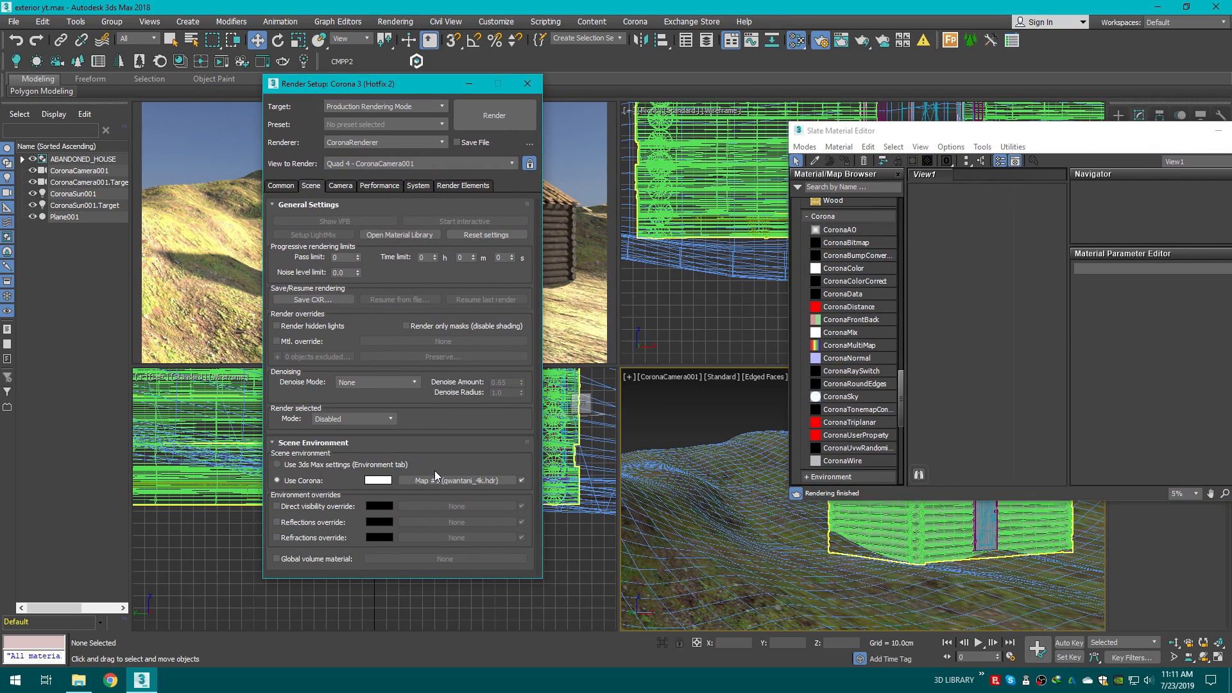
pyautogui.moveTo(436, 475); pyautogui.dragTo(992, 295)
pyautogui.click(1015, 355)
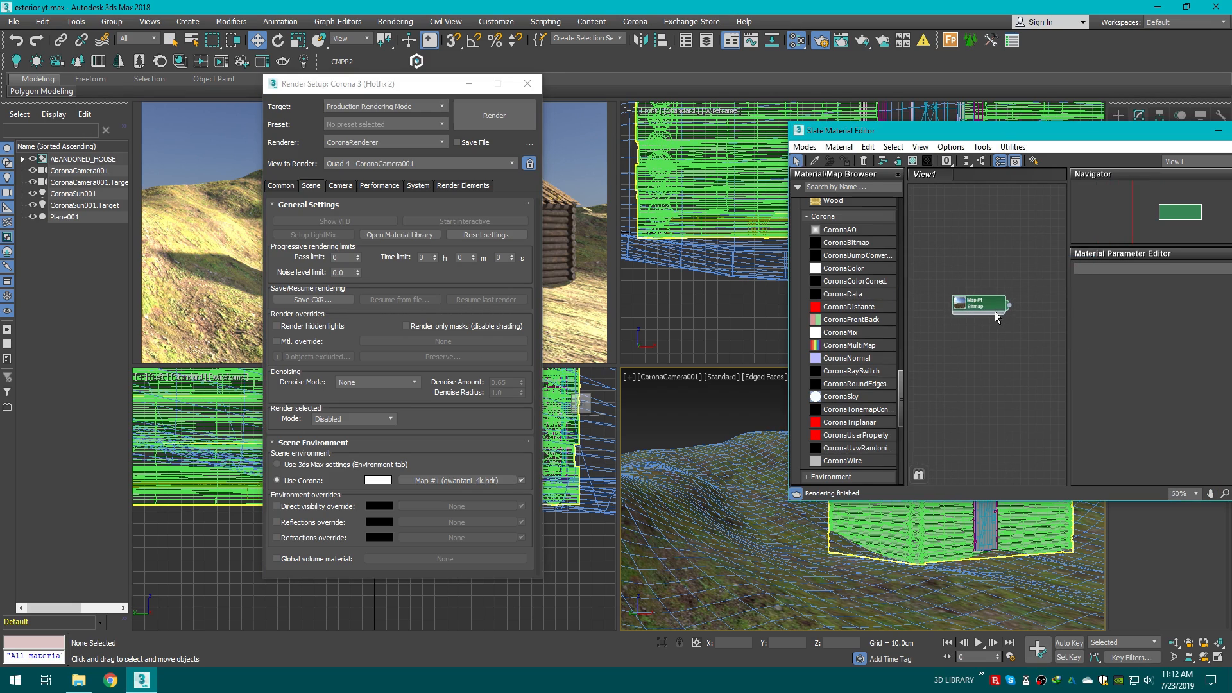
# Step: Add a ColorCorrection map node fed by the HDRI bitmap node
pyautogui.scroll(10, 867, 289)
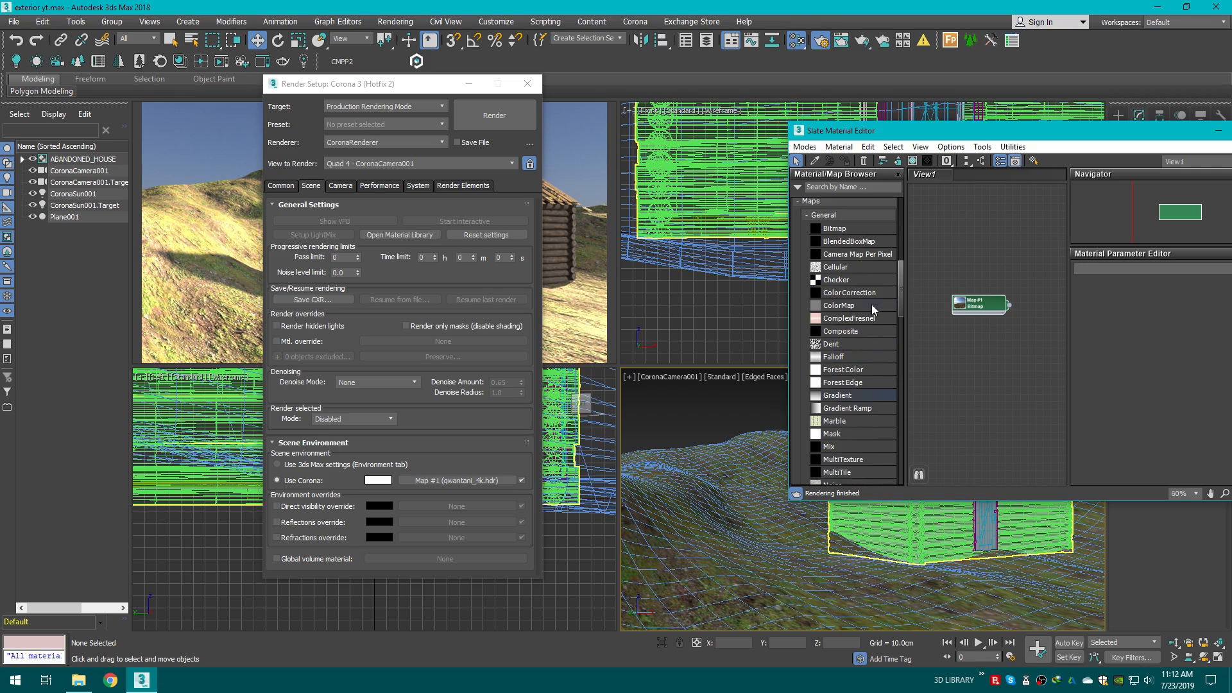
pyautogui.moveTo(854, 294); pyautogui.dragTo(945, 307)
pyautogui.scroll(1, 1022, 307)
pyautogui.click(1056, 312)
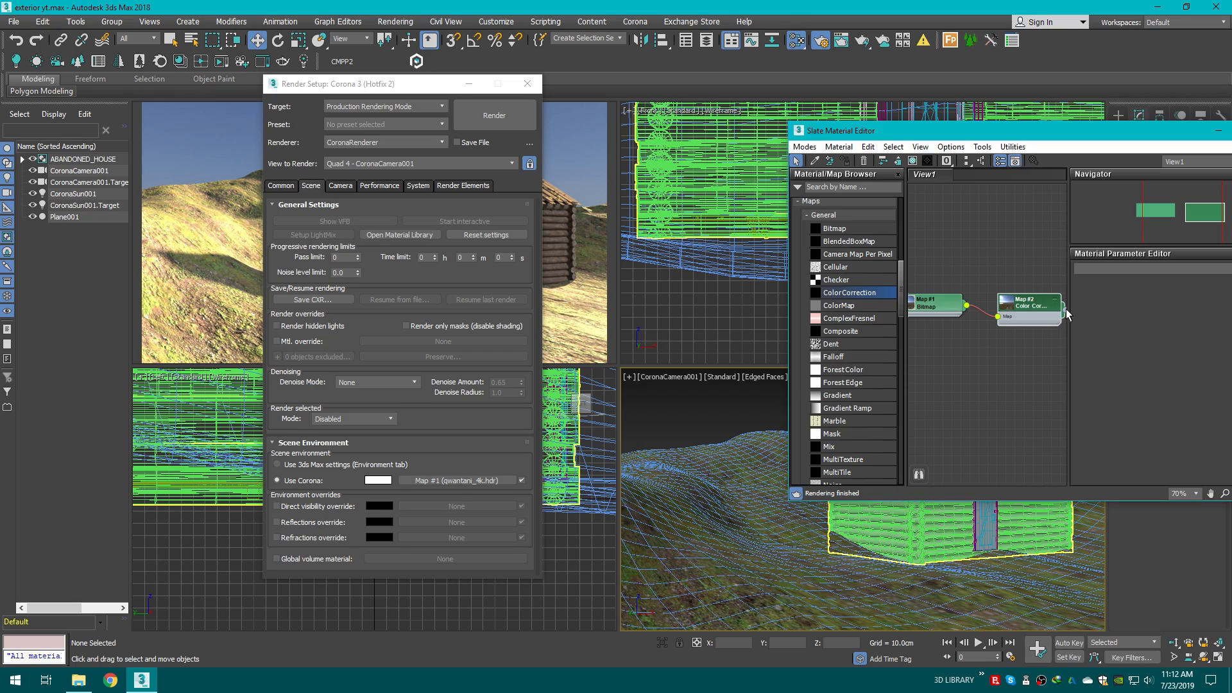
pyautogui.scroll(1, 1030, 329)
pyautogui.moveTo(1038, 344); pyautogui.dragTo(990, 346, button='middle')
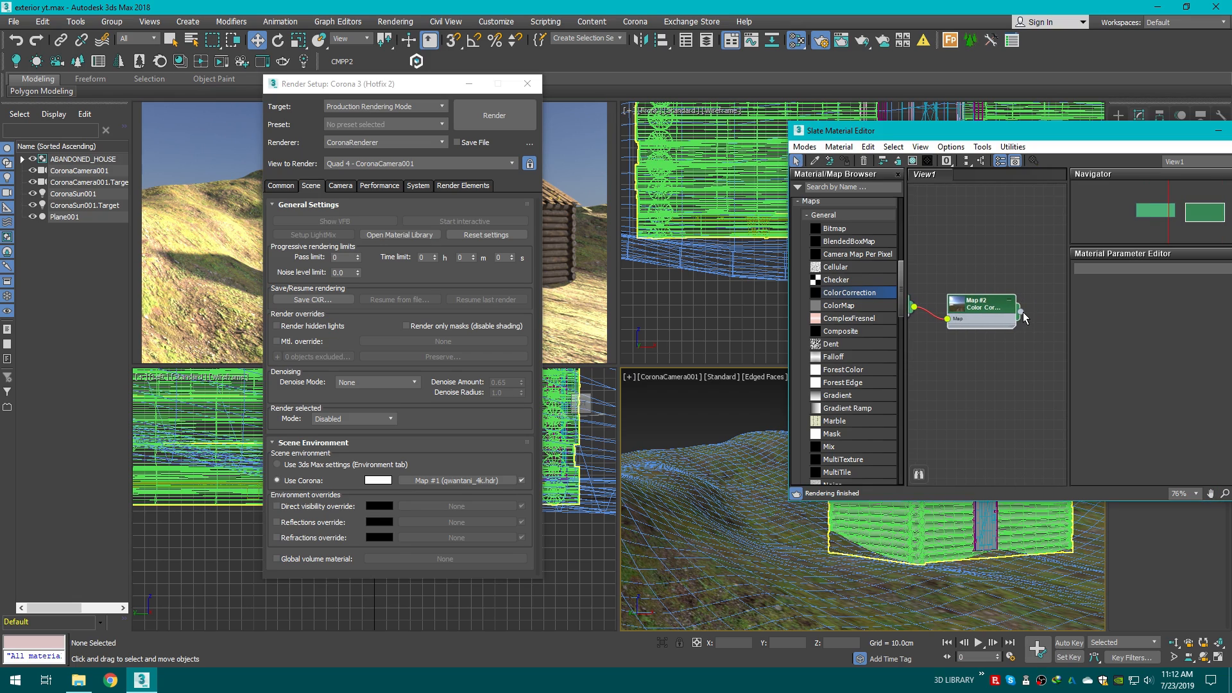
# Step: Assign the Color Correction map to the Corona environment slot as an instance and close Render Setup
pyautogui.moveTo(1021, 312); pyautogui.dragTo(462, 482)
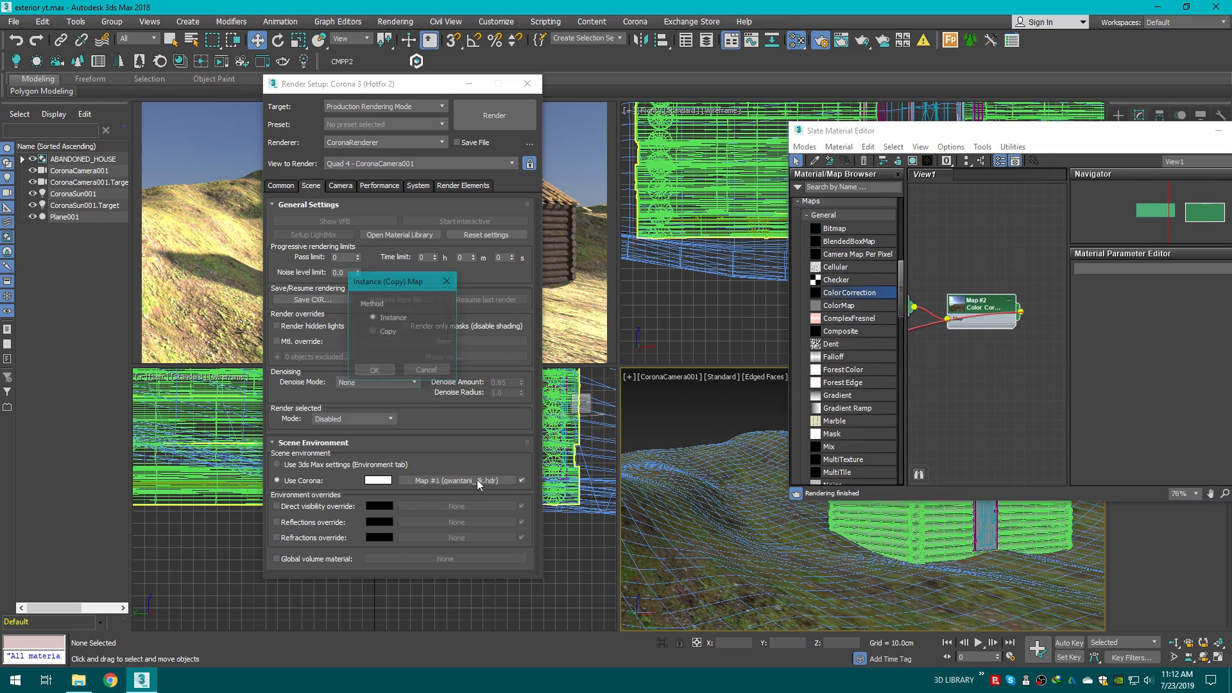
pyautogui.click(374, 372)
pyautogui.moveTo(990, 131); pyautogui.dragTo(702, 140)
pyautogui.moveTo(362, 87); pyautogui.dragTo(343, 197)
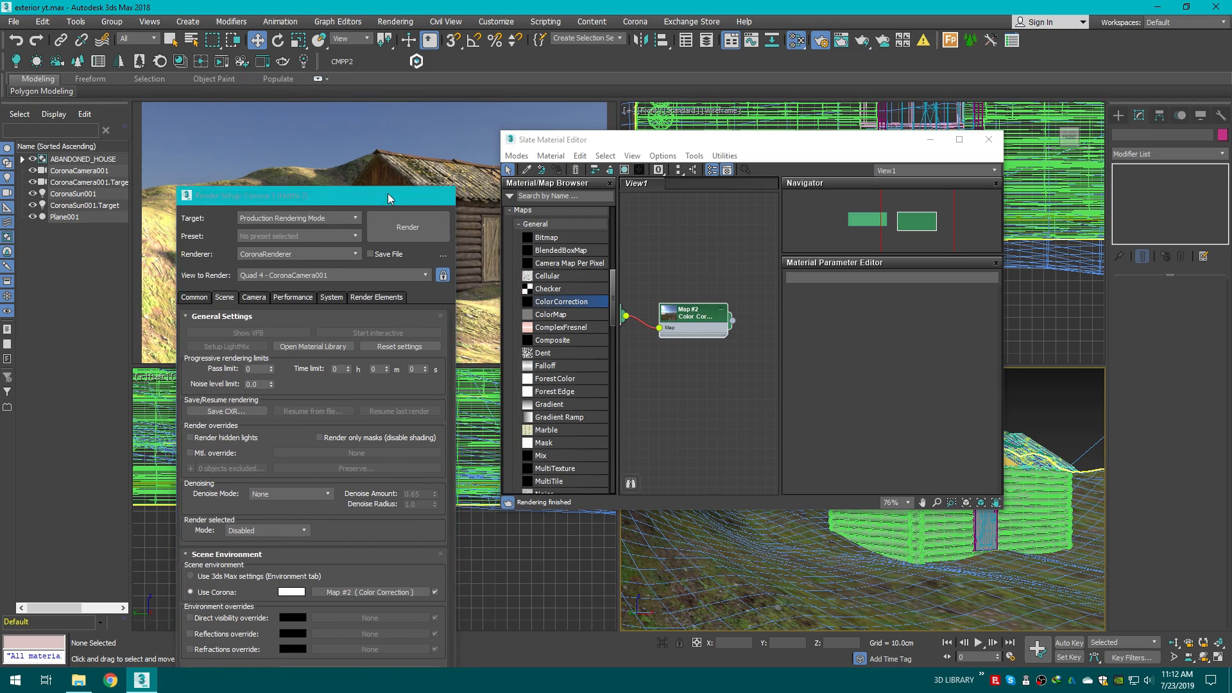
pyautogui.click(411, 194)
# Step: Open the Color Correction parameters and switch Lightness to Advanced with Gain exposure mode
pyautogui.doubleClick(700, 313)
pyautogui.moveTo(764, 139); pyautogui.dragTo(831, 130)
pyautogui.scroll(-2, 754, 342)
pyautogui.scroll(-1, 1068, 355)
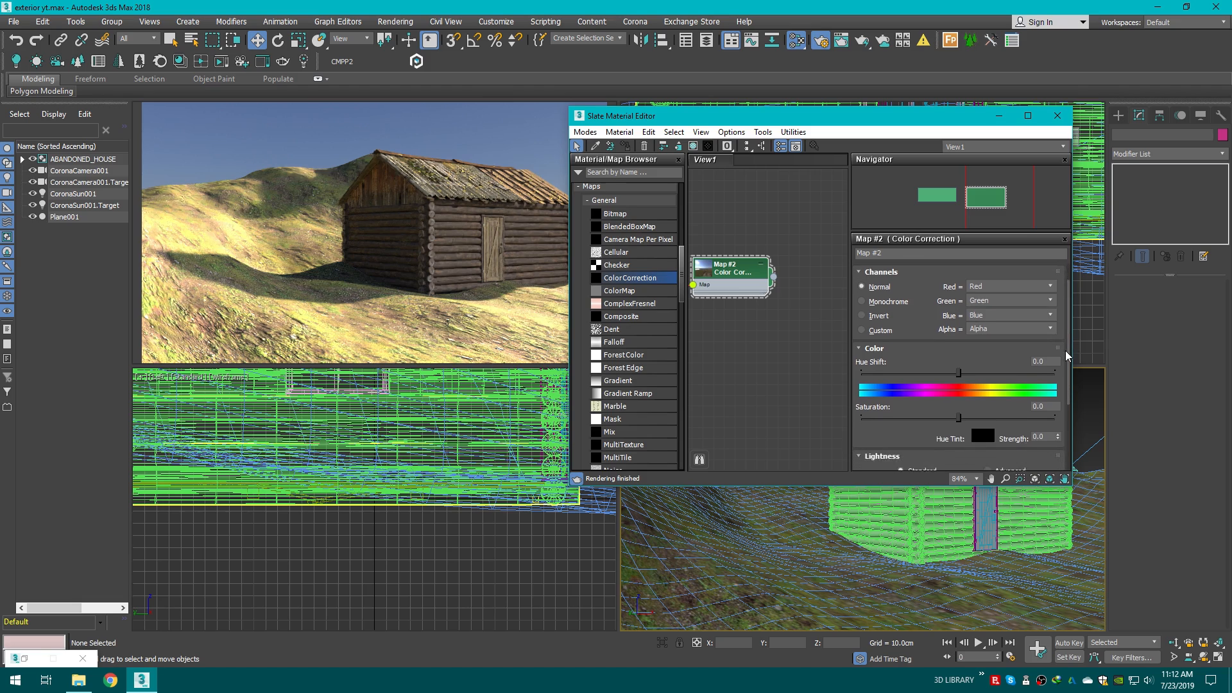
pyautogui.moveTo(1068, 354); pyautogui.dragTo(1068, 398)
pyautogui.click(1008, 394)
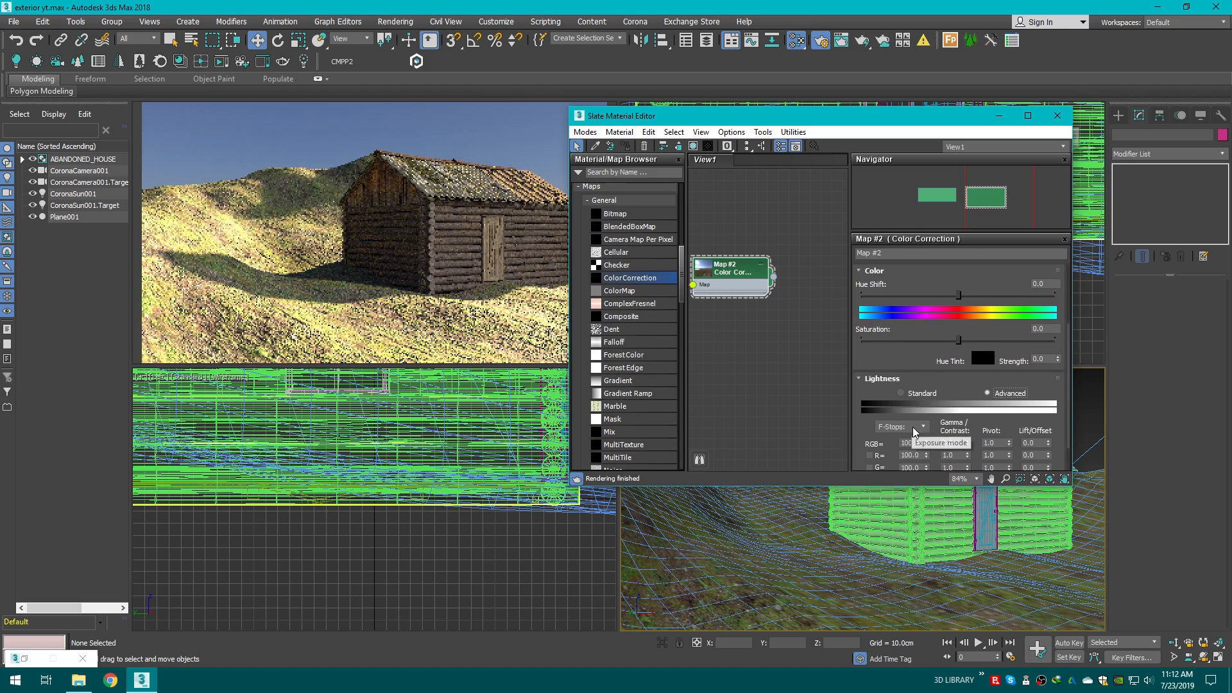
pyautogui.click(915, 427)
pyautogui.click(917, 437)
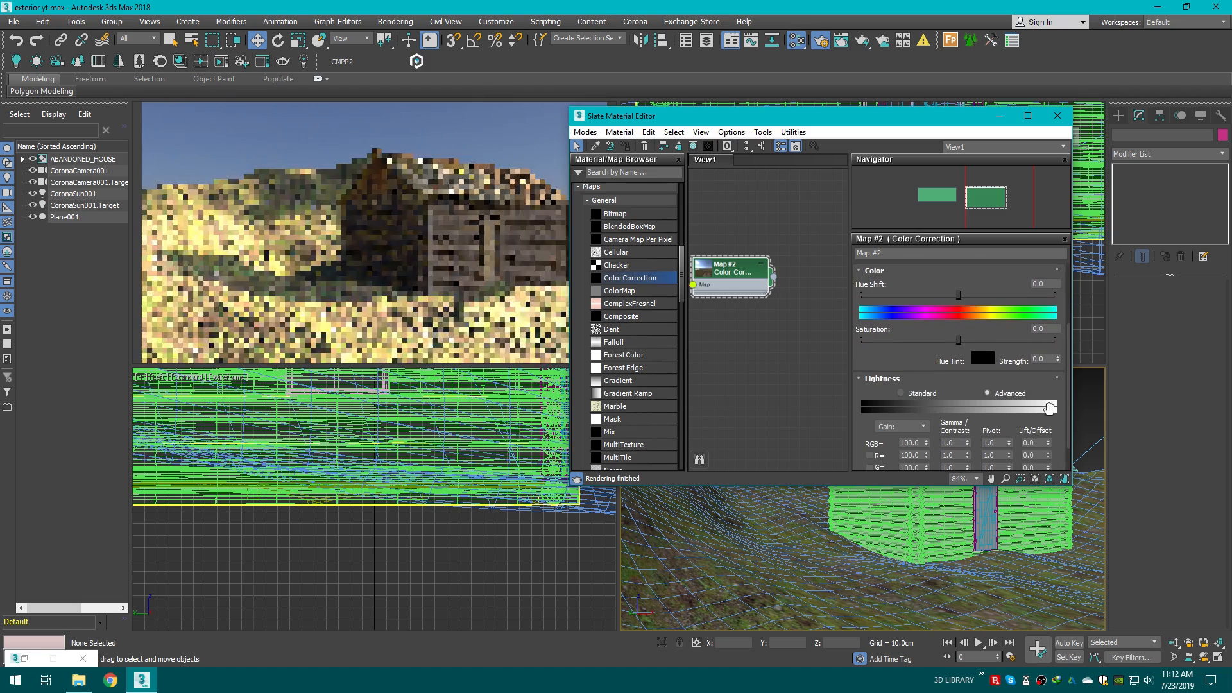
# Step: Set the Color Correction RGB gain to 120
pyautogui.scroll(-1, 928, 421)
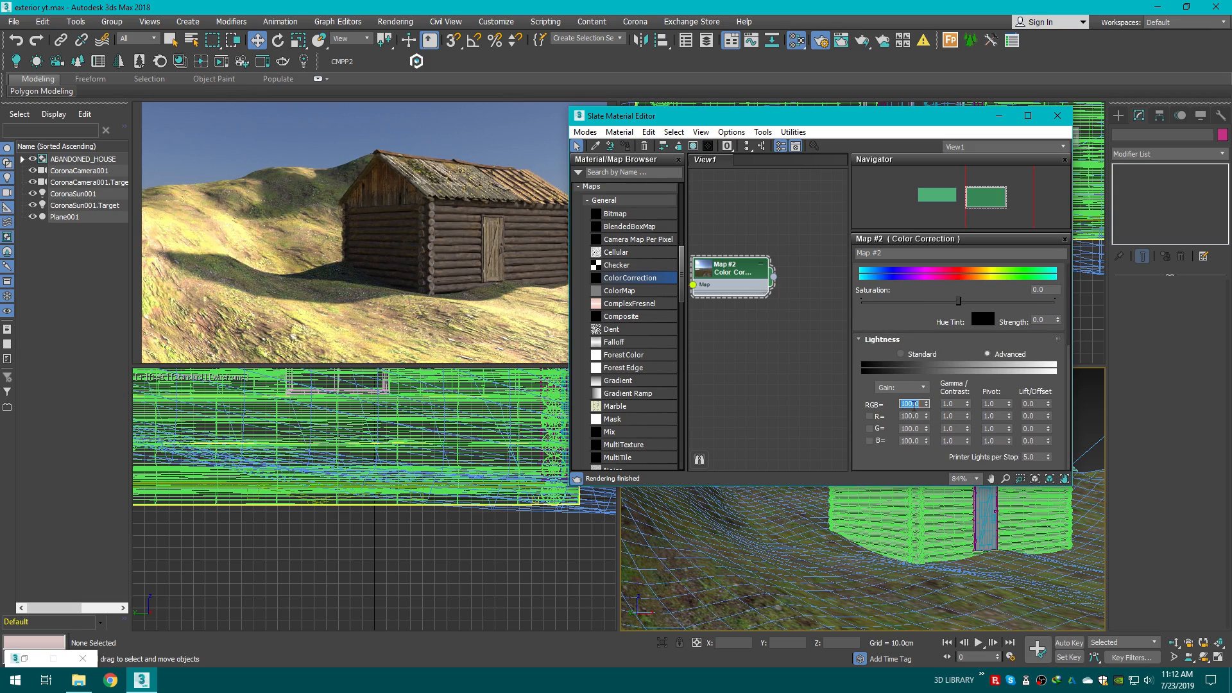
pyautogui.moveTo(818, 120); pyautogui.dragTo(909, 176)
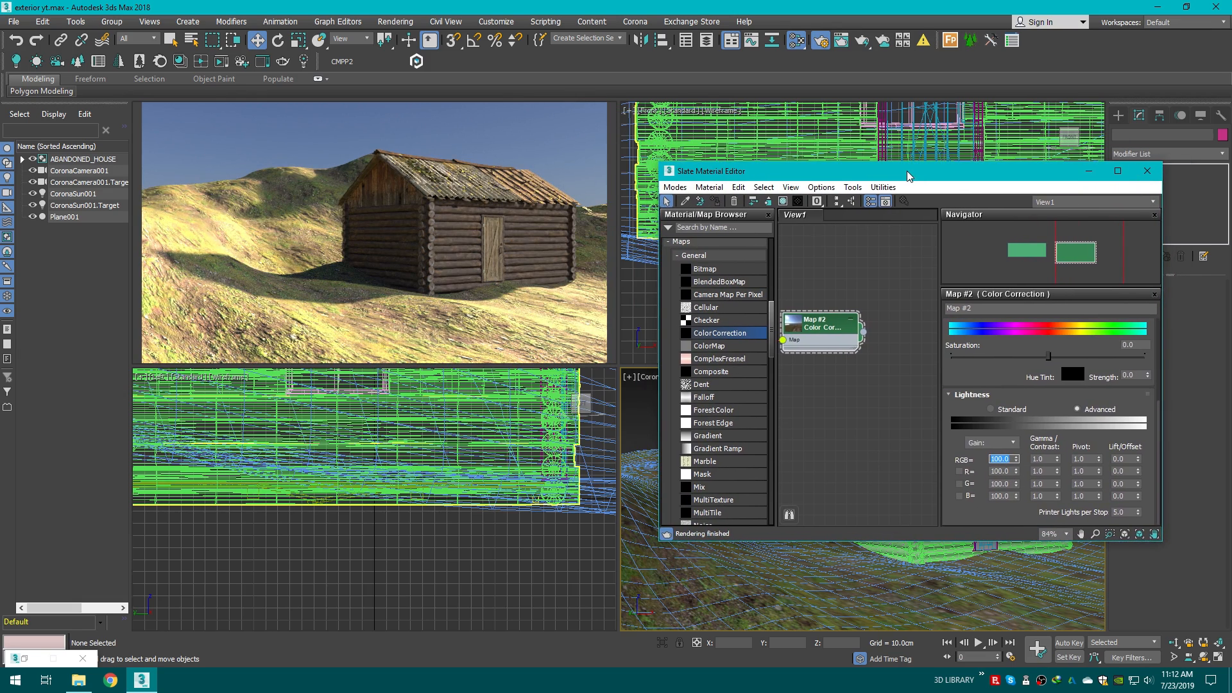
pyautogui.write('120')
pyautogui.press('Return')
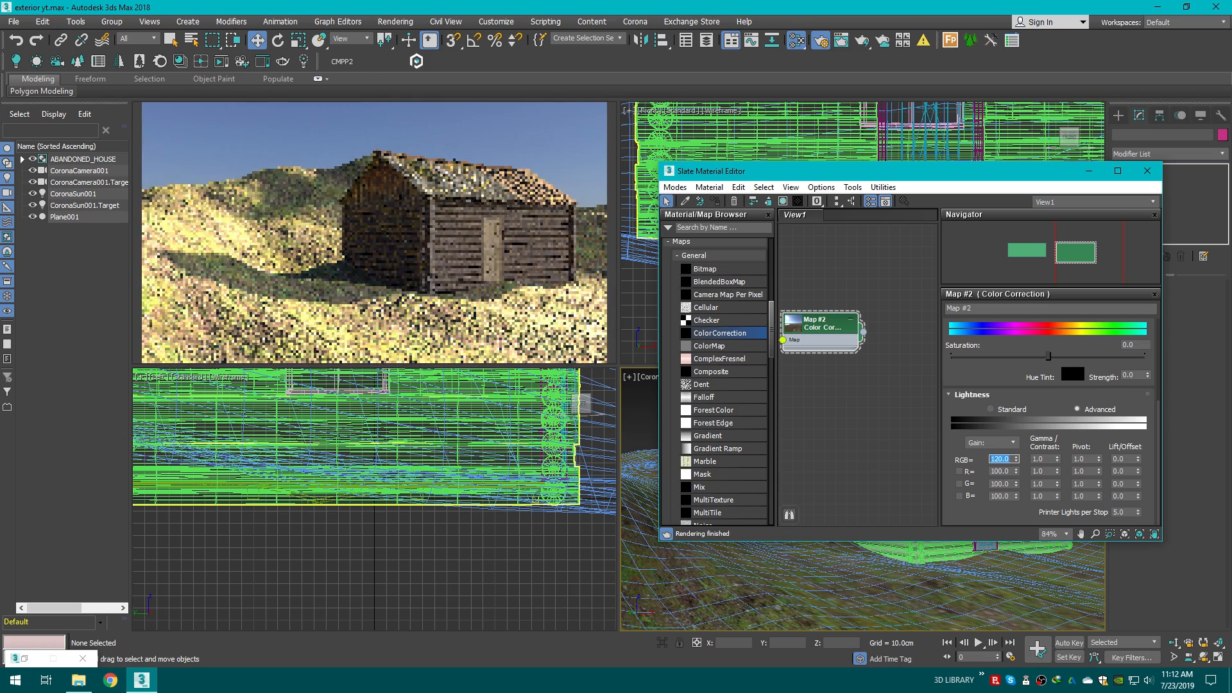
# Step: Try setting the RGB gain to 140
pyautogui.write('140')
pyautogui.press('Return')
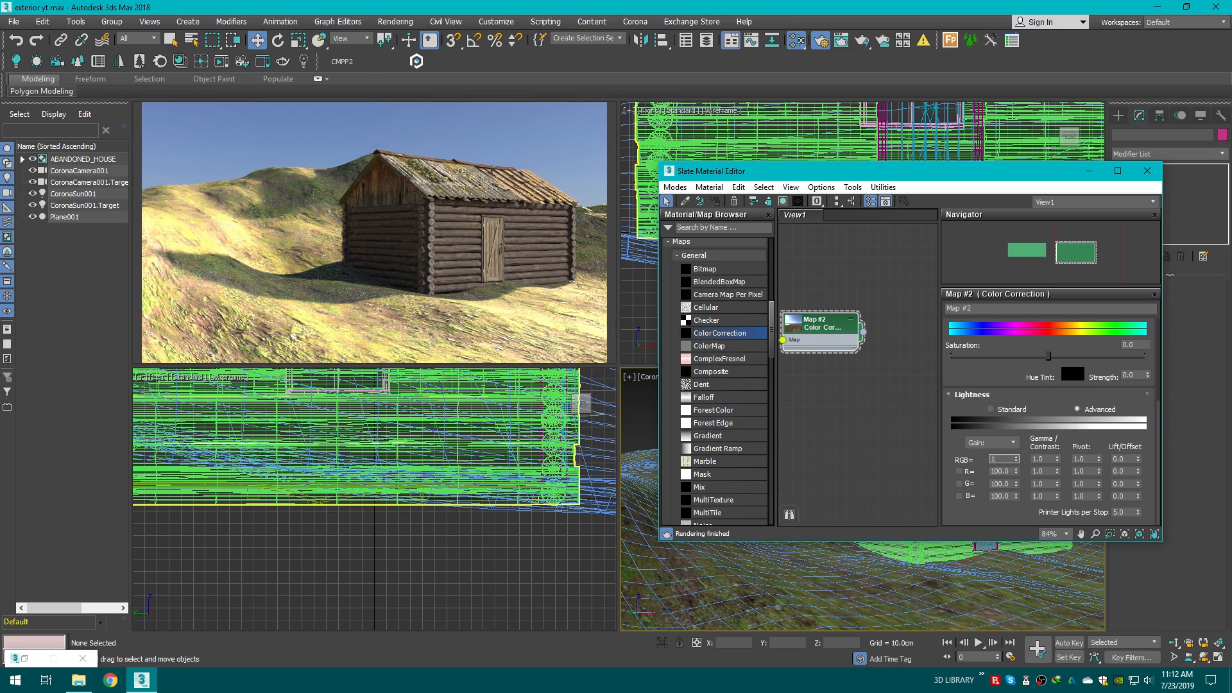
pyautogui.press('Return')
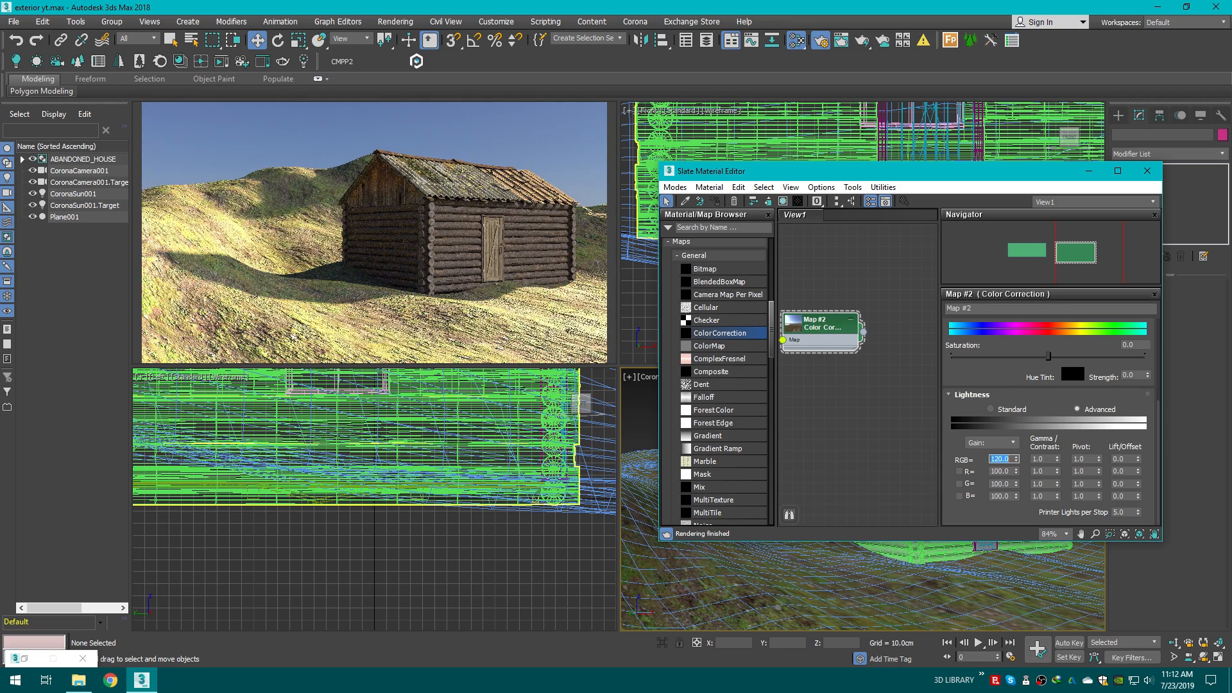
# Step: Replace the HDRI bitmap file with venice_dawn_1_8k from the HDRIs folder
pyautogui.moveTo(837, 348); pyautogui.dragTo(941, 382, button='middle')
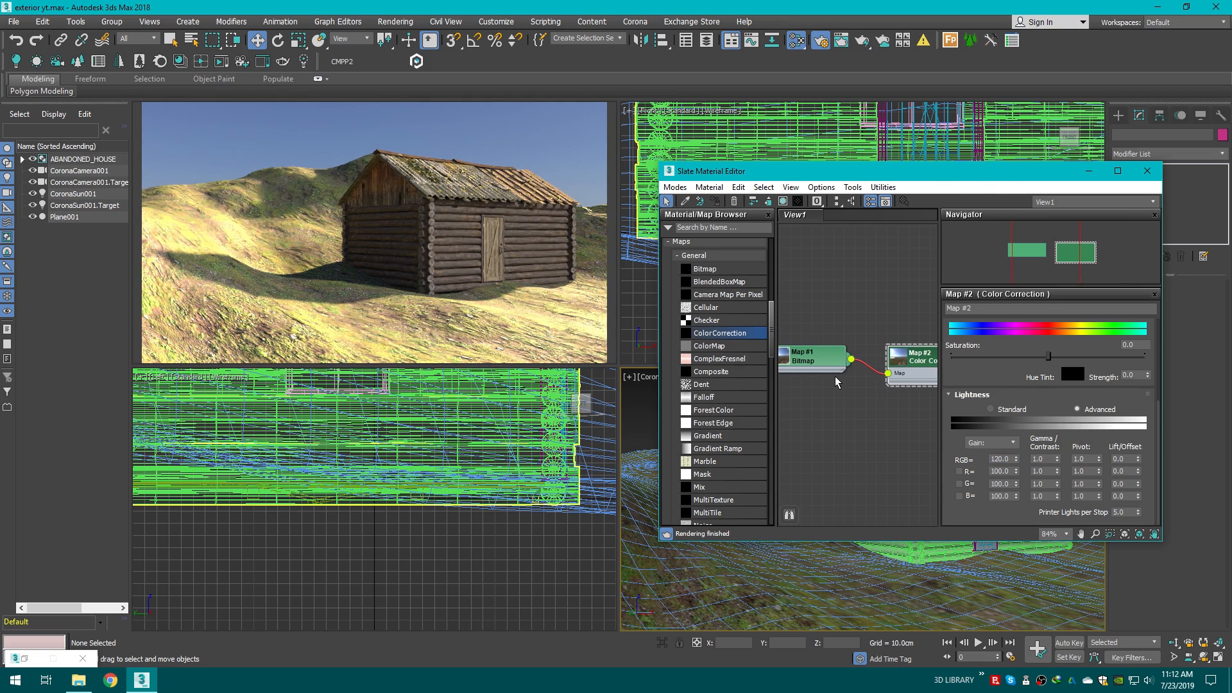
pyautogui.doubleClick(822, 358)
pyautogui.click(1052, 342)
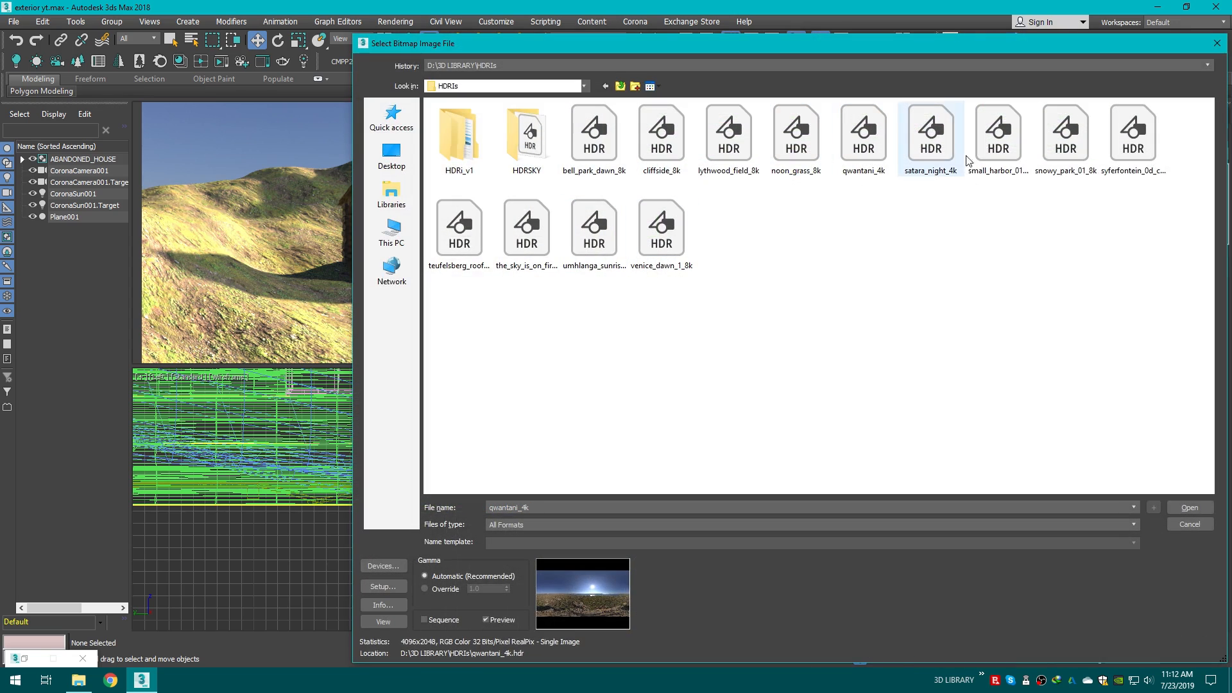
pyautogui.click(1065, 134)
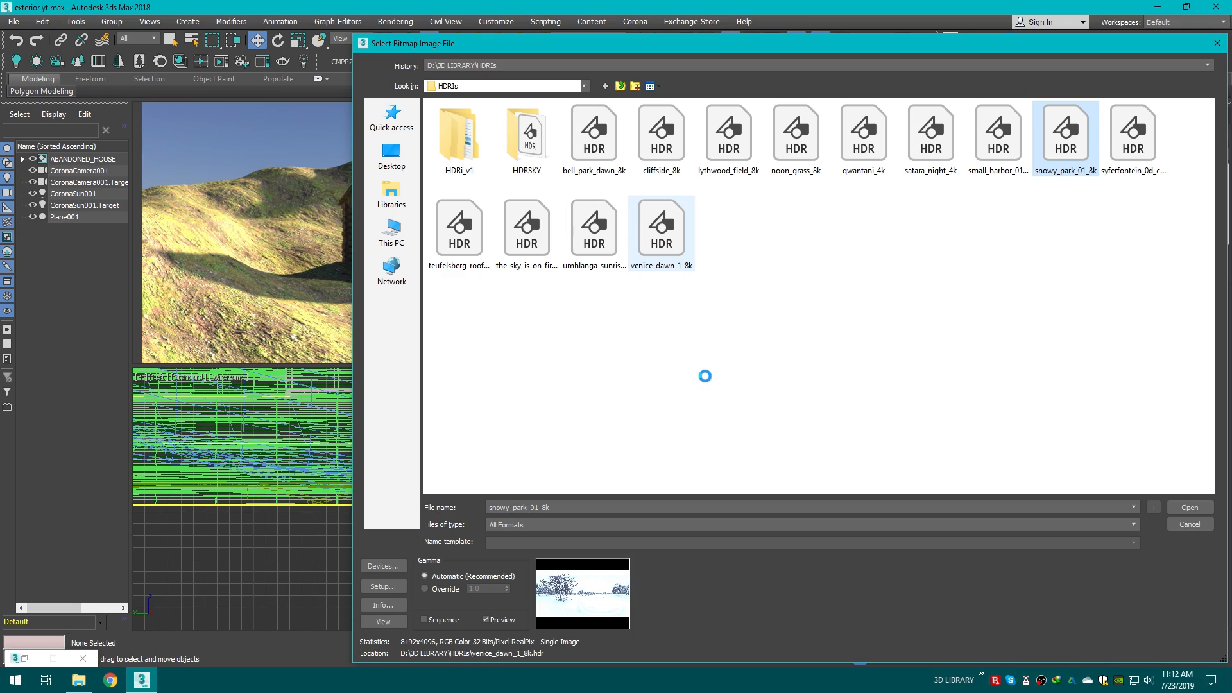
pyautogui.click(1166, 509)
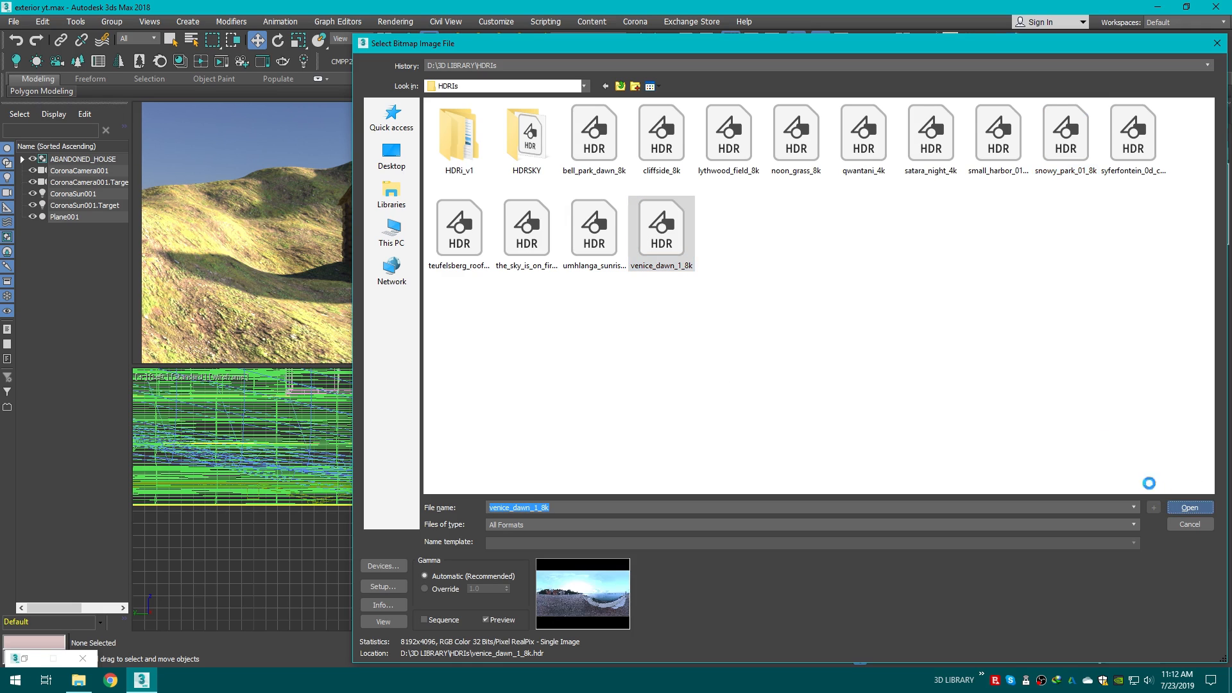
pyautogui.click(542, 313)
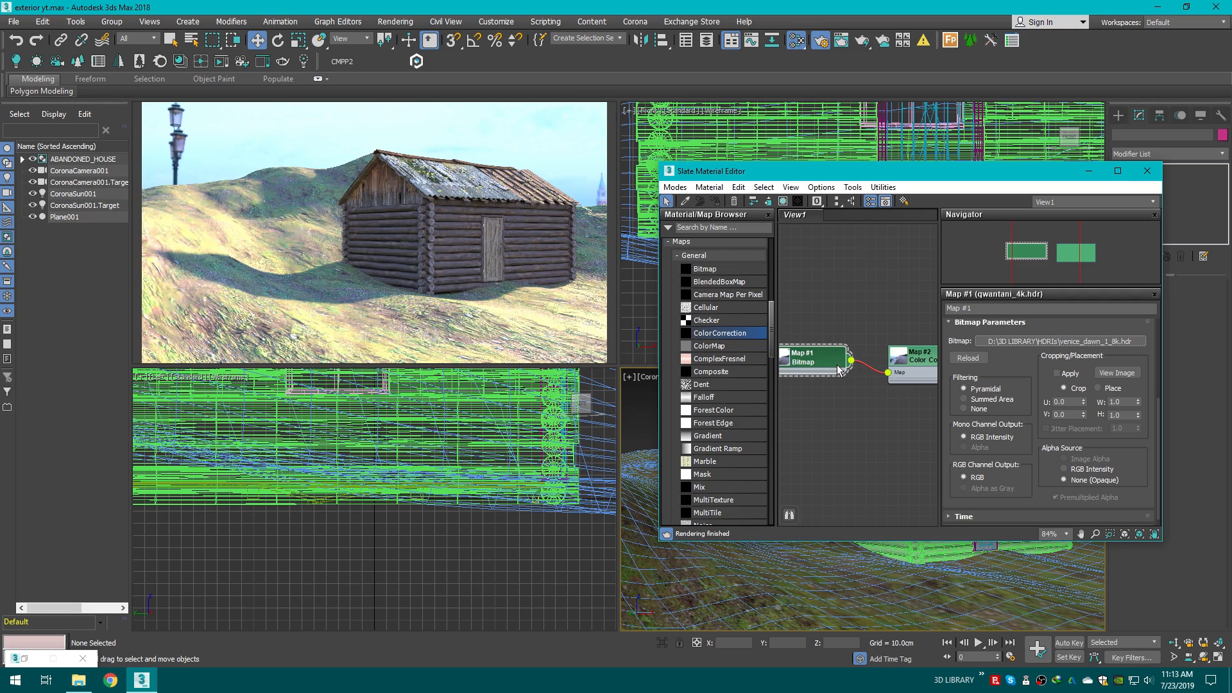
# Step: Set the HDRI bitmap's U tiling to 3.0
pyautogui.scroll(-1, 850, 403)
pyautogui.moveTo(850, 404); pyautogui.dragTo(878, 405, button='middle')
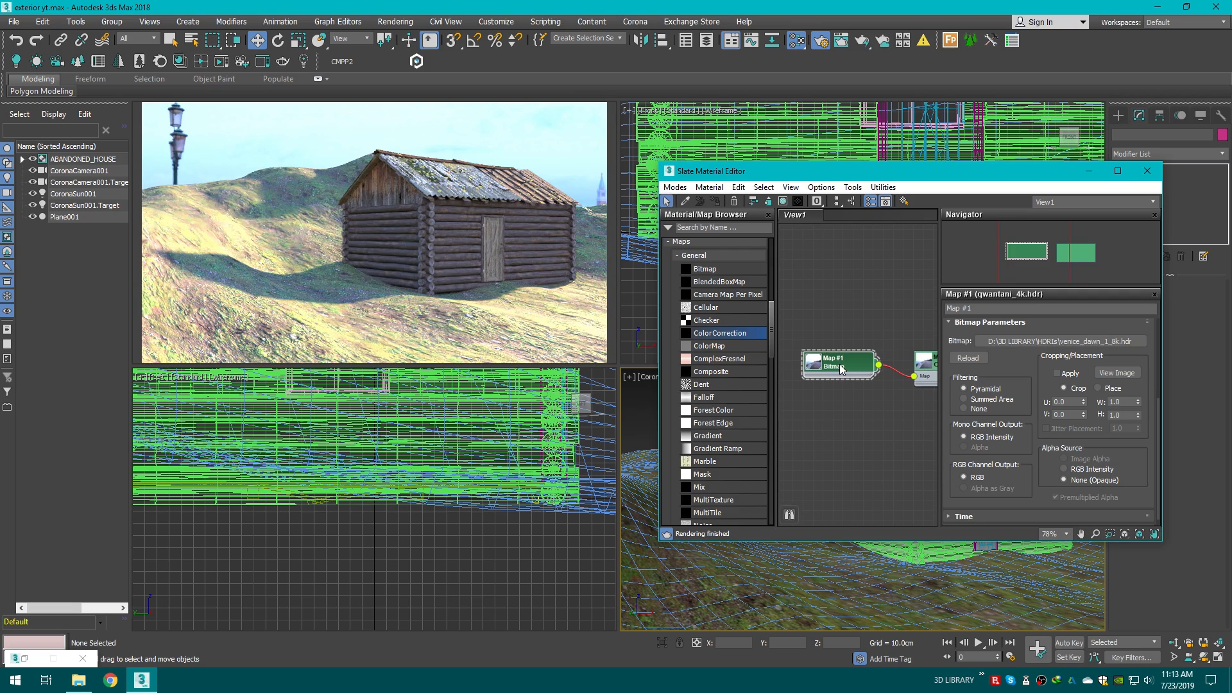
pyautogui.scroll(4, 1162, 372)
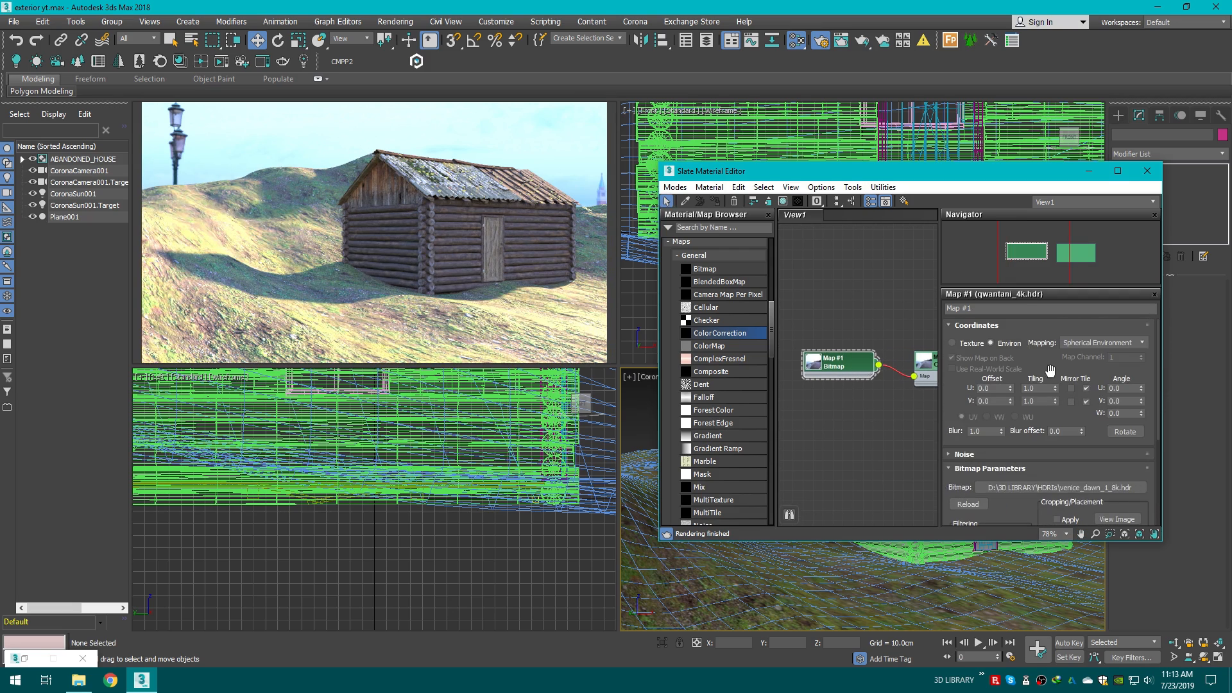
pyautogui.write('3')
pyautogui.press('Return')
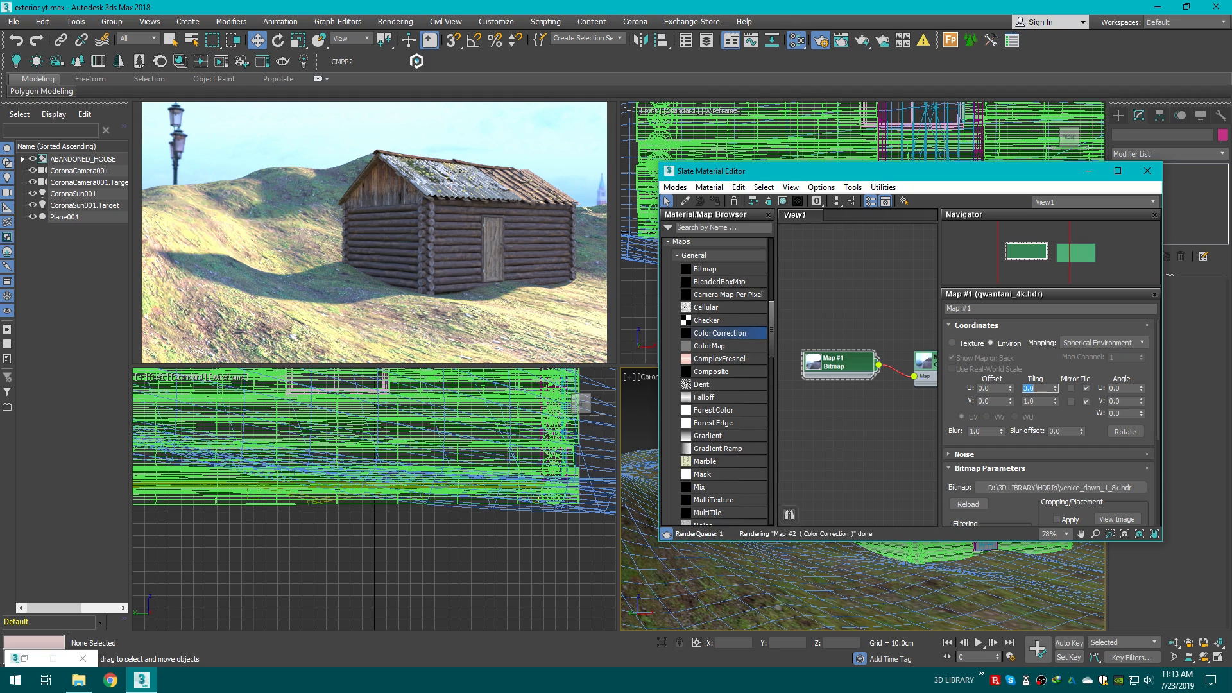
pyautogui.doubleClick(1043, 404)
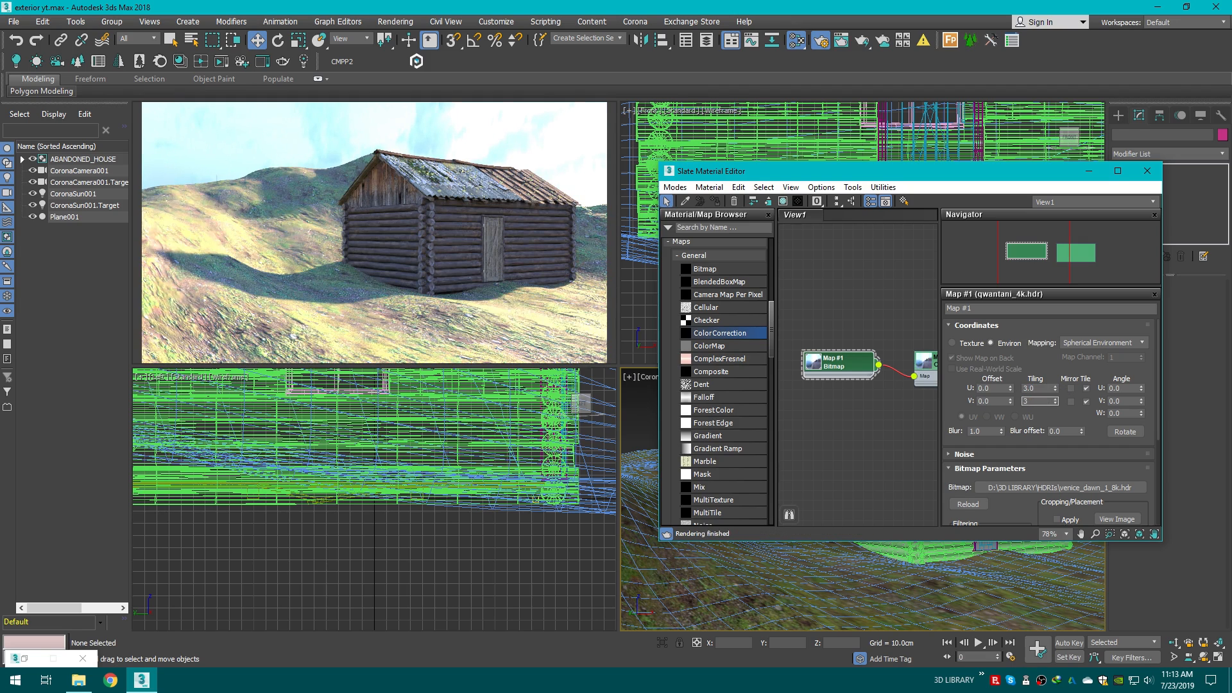
pyautogui.press('Return')
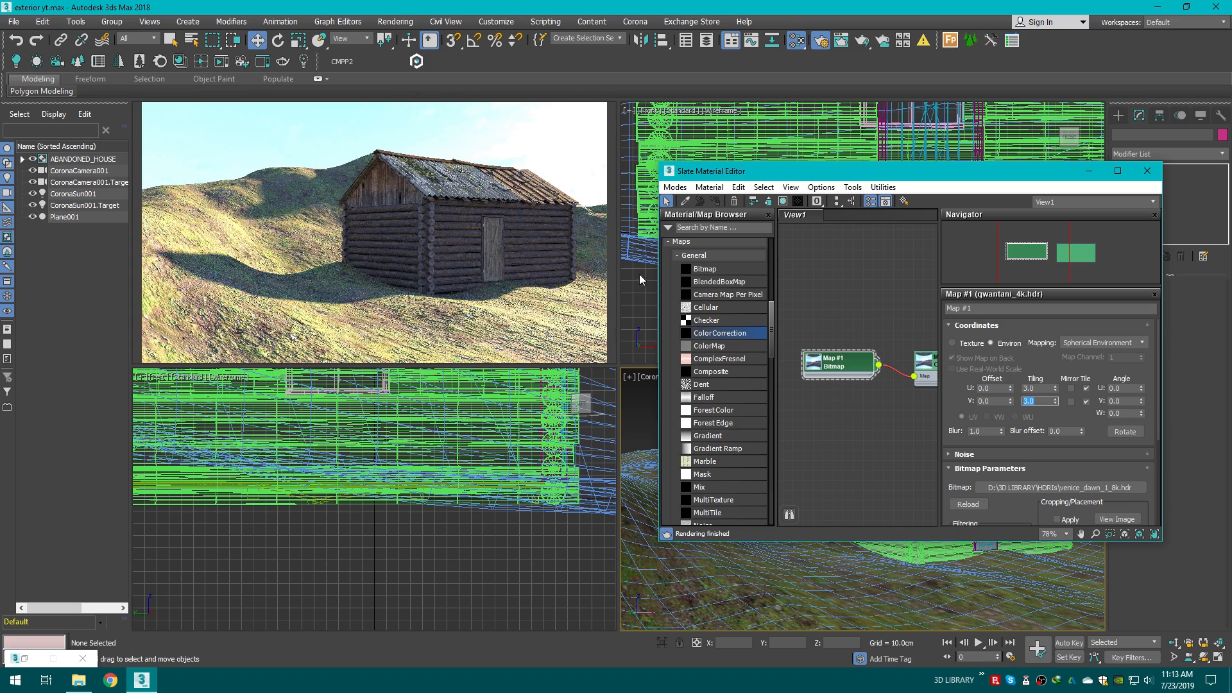
# Step: Lower the Color Correction RGB gain to 50 and close the Slate Material Editor
pyautogui.moveTo(911, 376); pyautogui.dragTo(866, 372, button='middle')
pyautogui.doubleClick(904, 361)
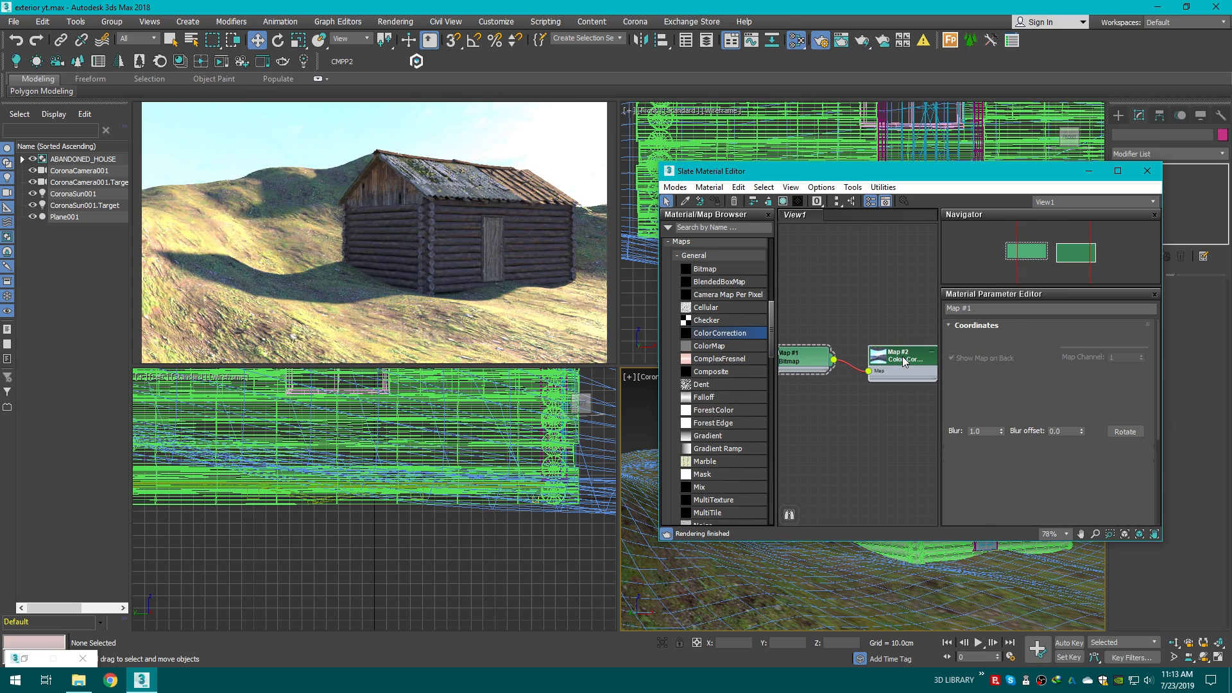
pyautogui.moveTo(1159, 415); pyautogui.dragTo(1152, 488)
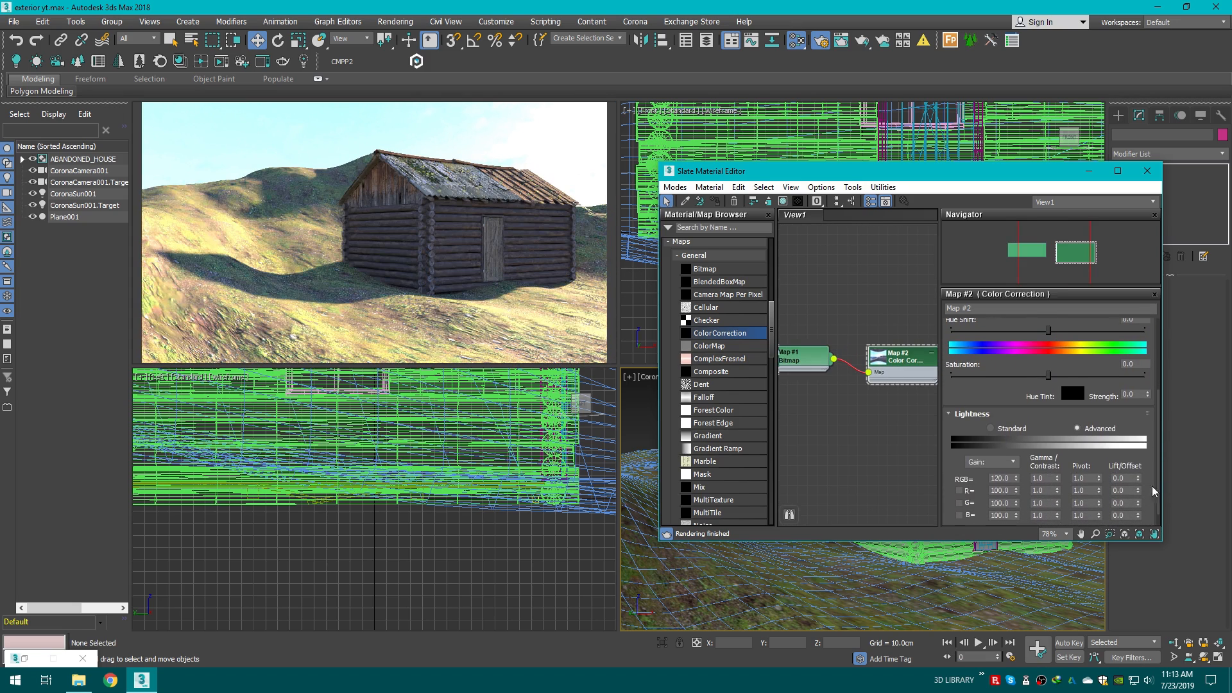
pyautogui.doubleClick(1004, 478)
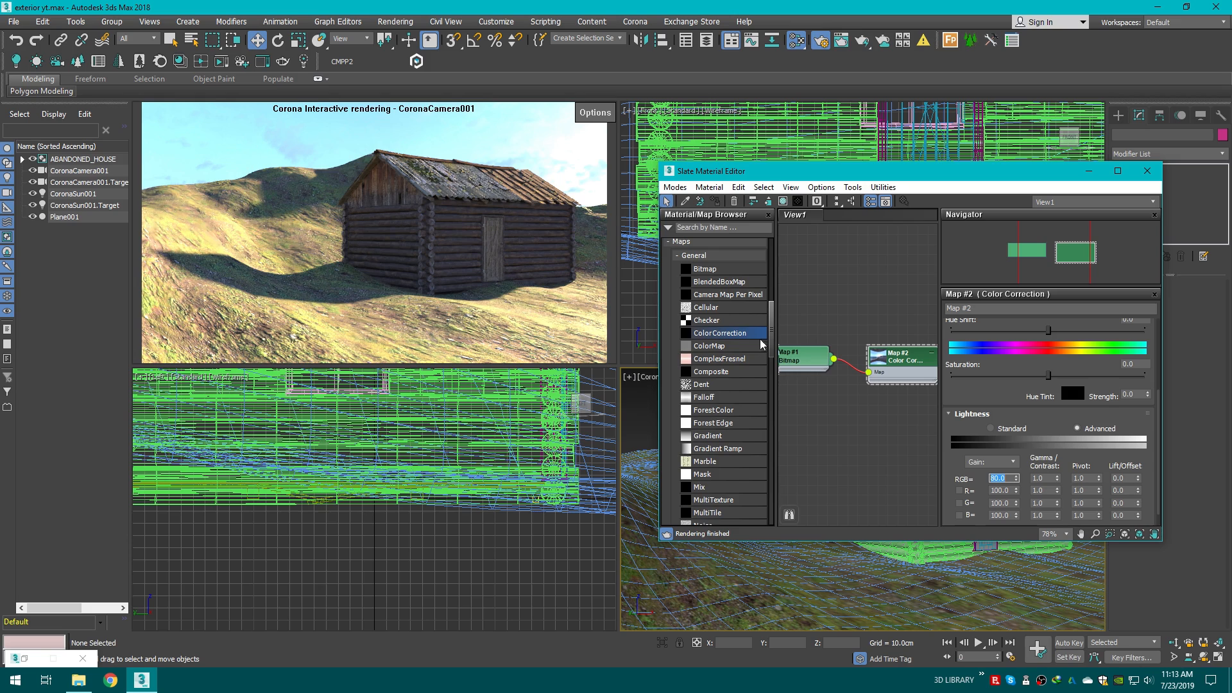
pyautogui.write('50')
pyautogui.press('Return')
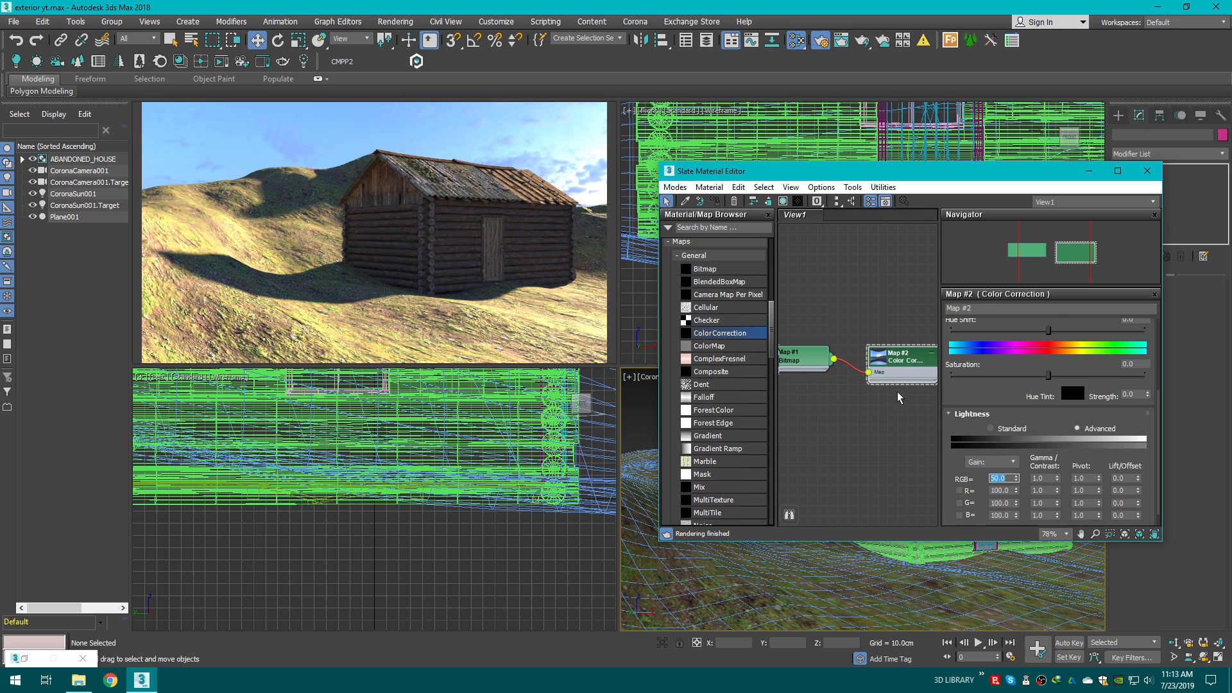
pyautogui.moveTo(894, 364); pyautogui.dragTo(868, 349, button='middle')
pyautogui.scroll(-2, 884, 396)
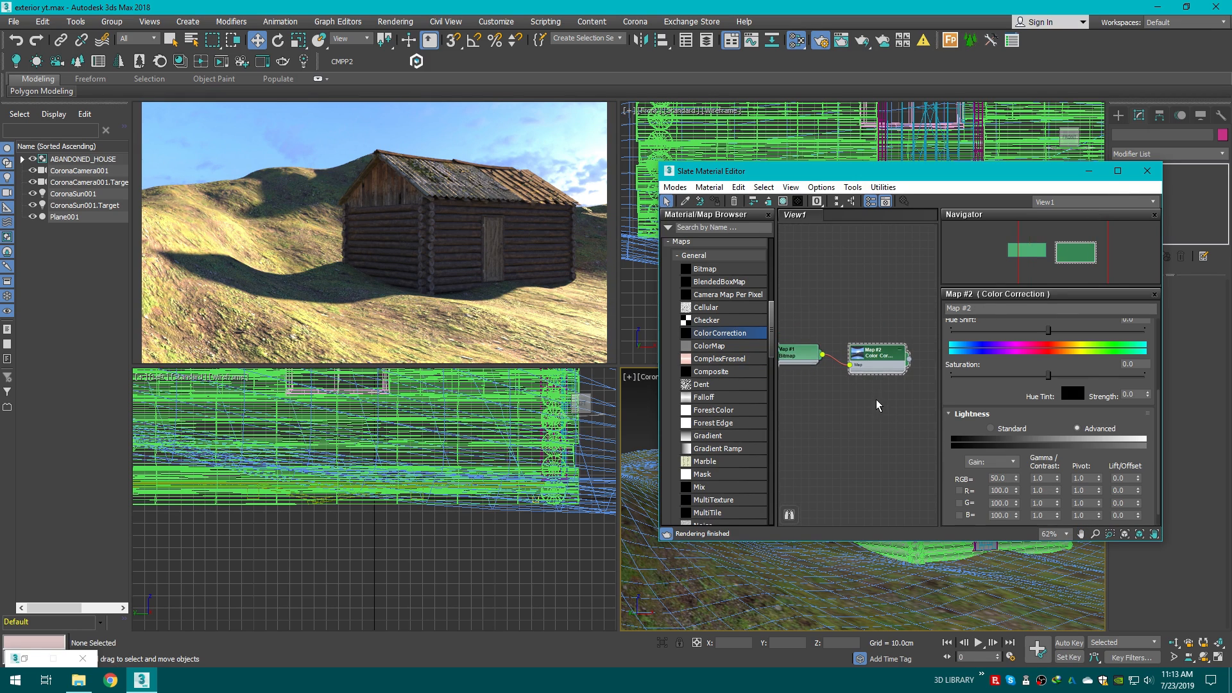
pyautogui.click(1148, 171)
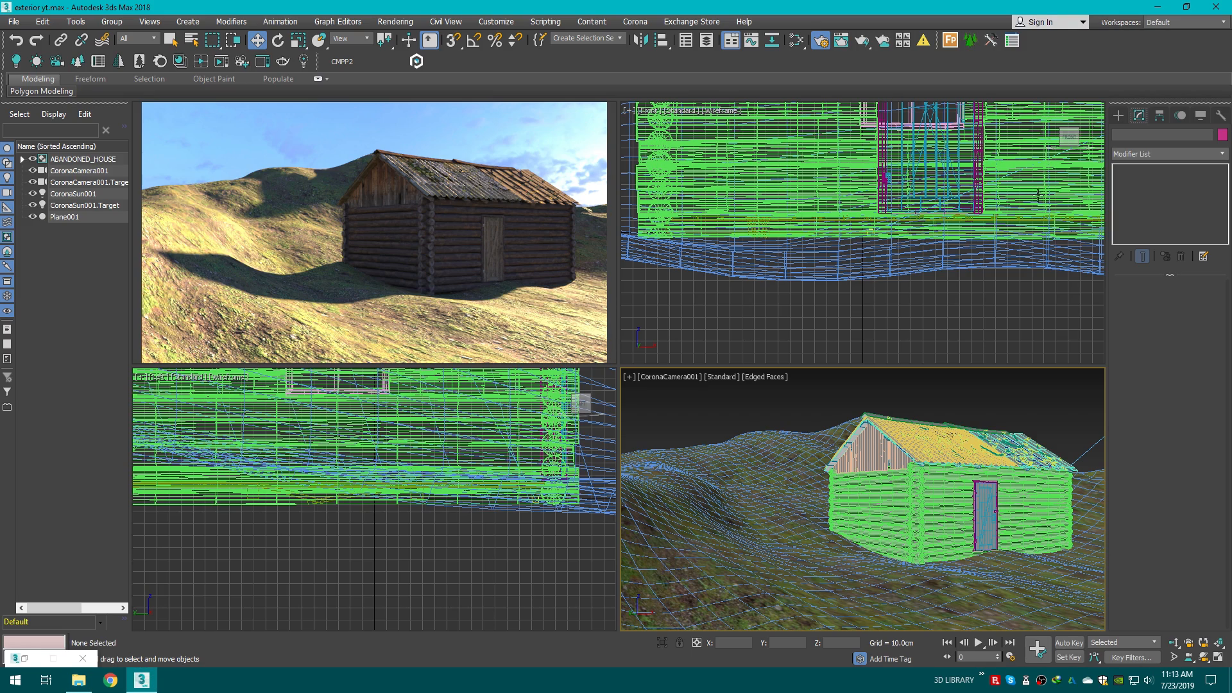
# Step: In the Render Setup's camera postprocessing, set exposure to -0.5 and highlight compress to 2.0
pyautogui.click(26, 659)
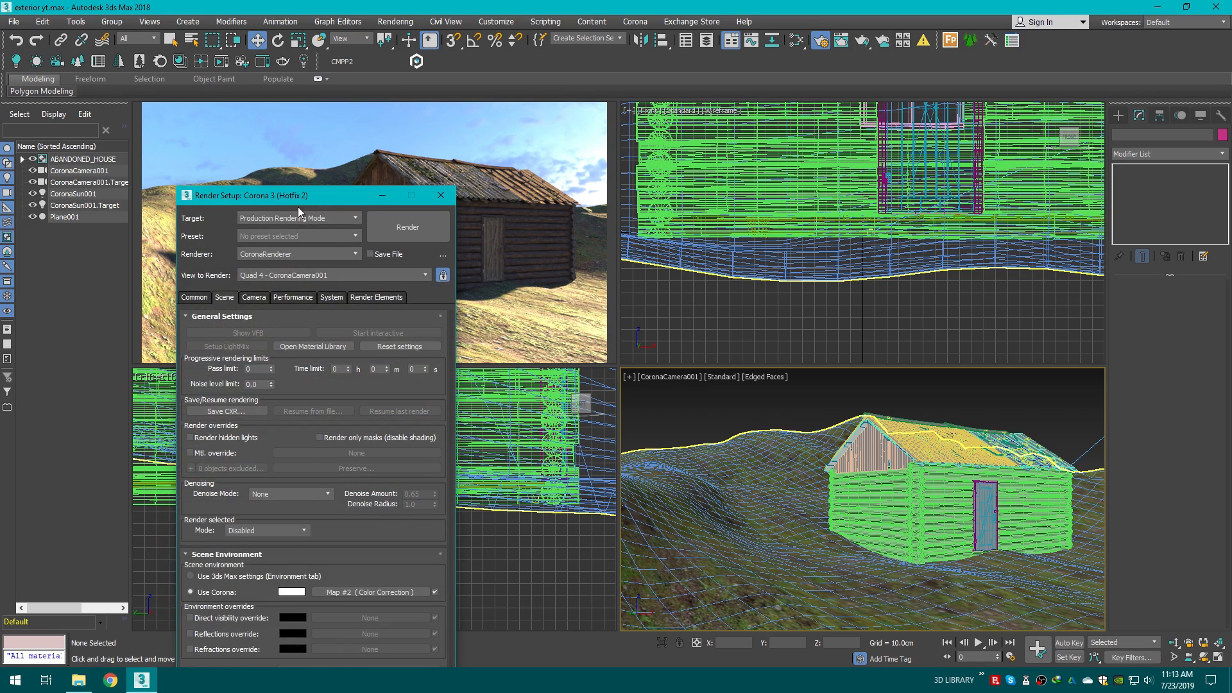
pyautogui.moveTo(295, 207); pyautogui.dragTo(838, 143)
pyautogui.click(790, 236)
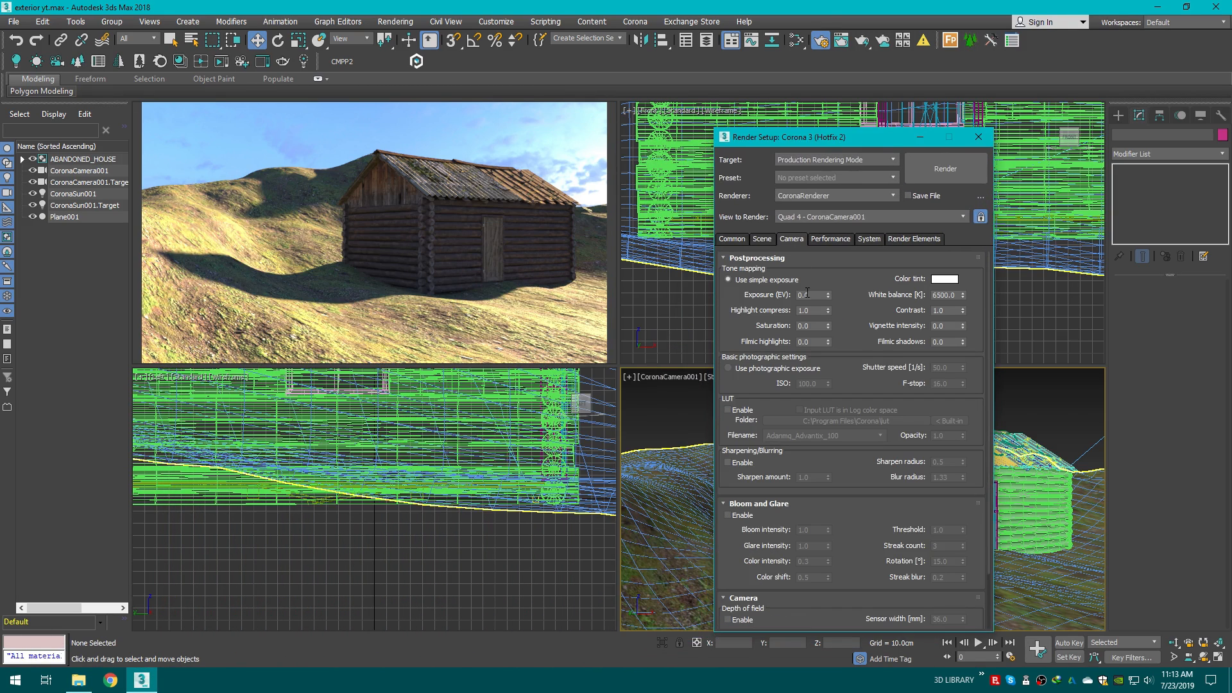
pyautogui.moveTo(814, 294); pyautogui.dragTo(731, 295)
pyautogui.write('-0.5')
pyautogui.press('Return')
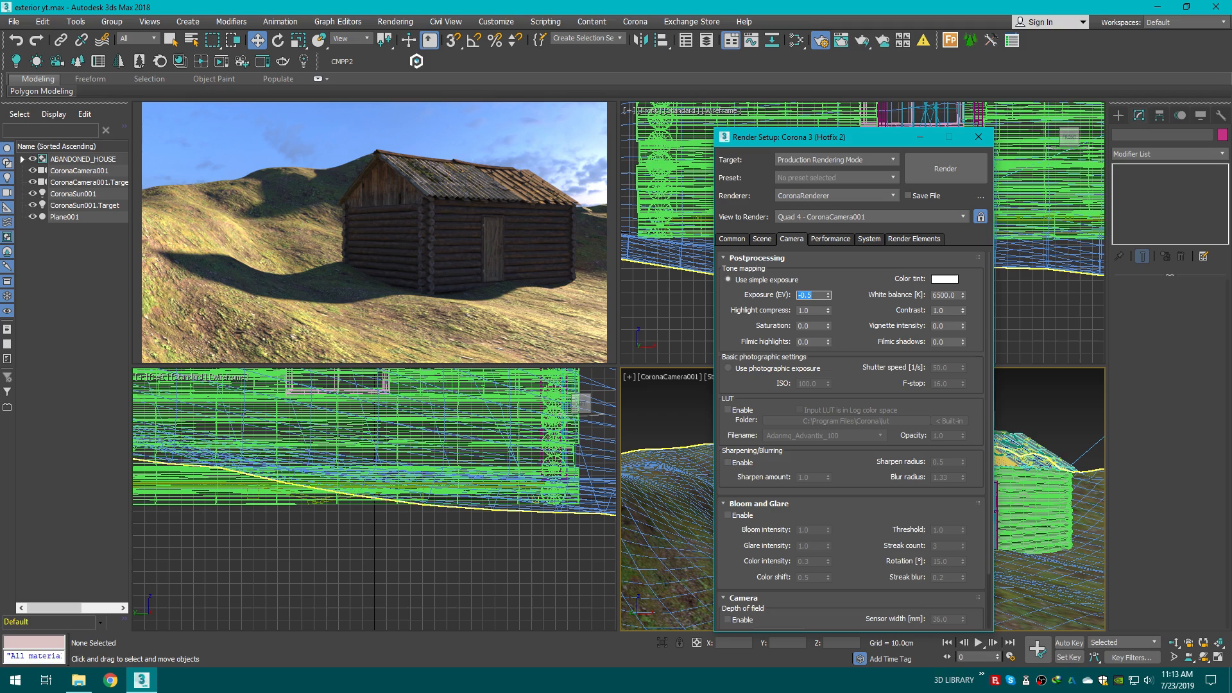
pyautogui.doubleClick(821, 309)
pyautogui.write('2')
pyautogui.press('Return')
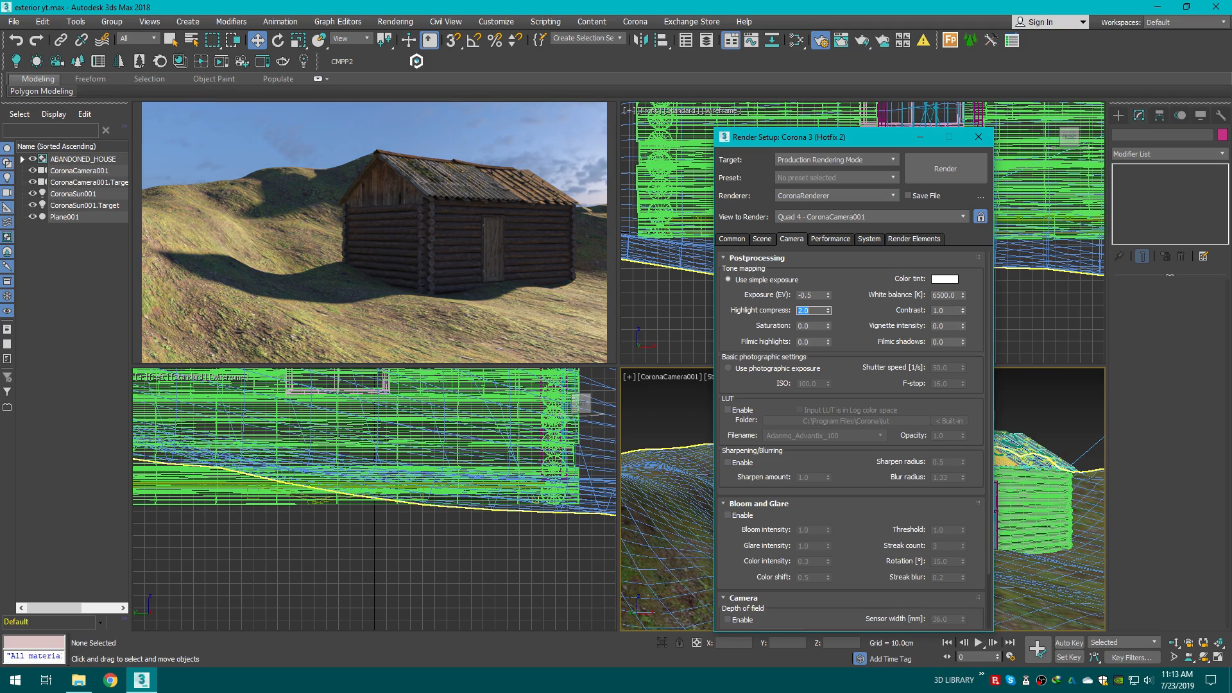
# Step: Set the tone-mapping contrast to 2.0 and raise the exposure to 1.0
pyautogui.doubleClick(944, 309)
pyautogui.doubleClick(810, 294)
pyautogui.write('1')
pyautogui.press('Return')
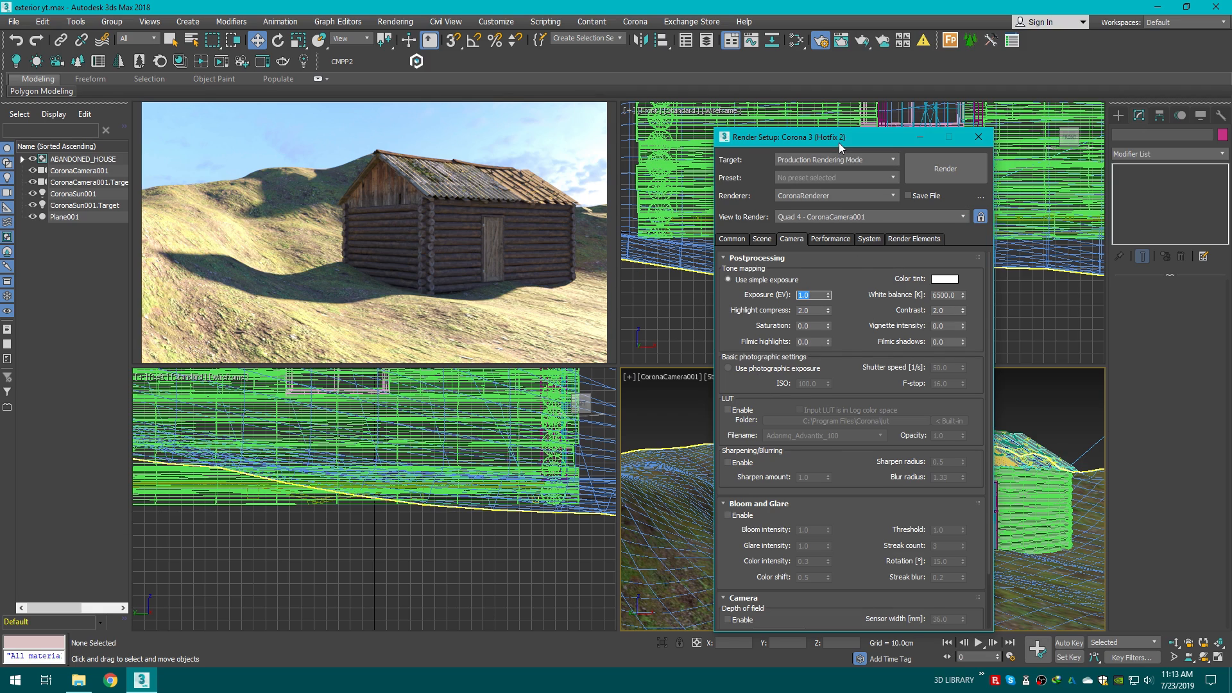
# Step: Enable sharpening with a blur radius of 0.0 and close Render Setup
pyautogui.moveTo(838, 143); pyautogui.dragTo(832, 96)
pyautogui.click(721, 415)
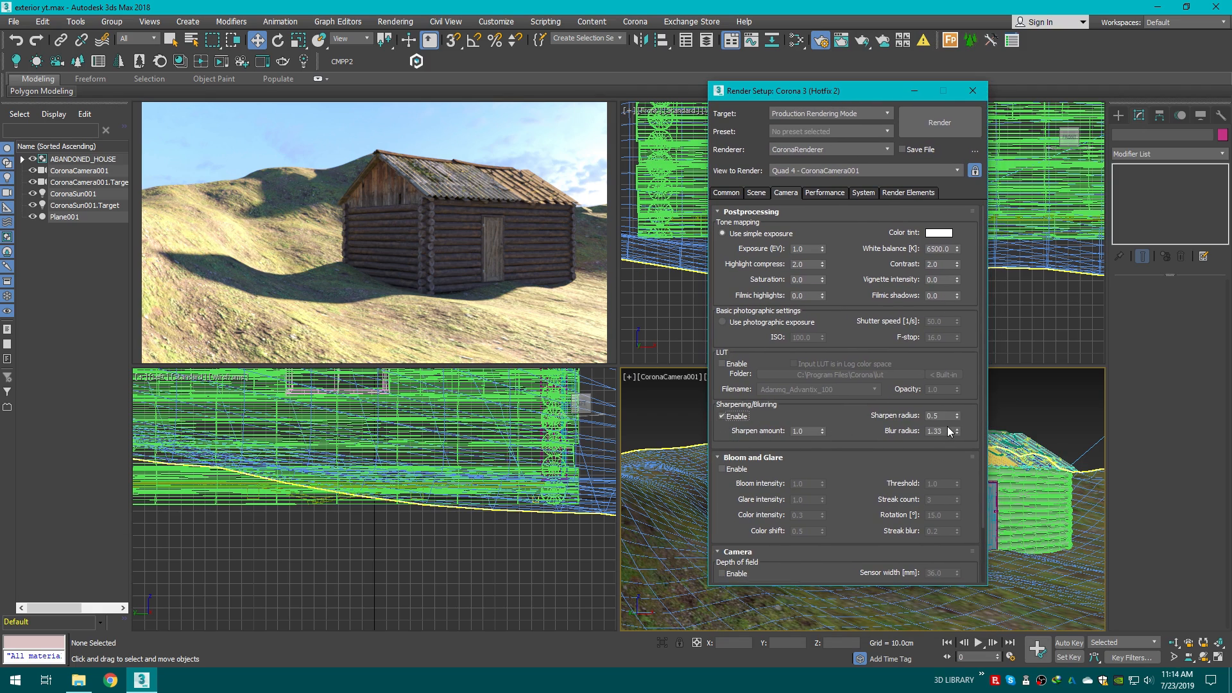
pyautogui.moveTo(945, 431); pyautogui.dragTo(834, 423)
pyautogui.write('0.0')
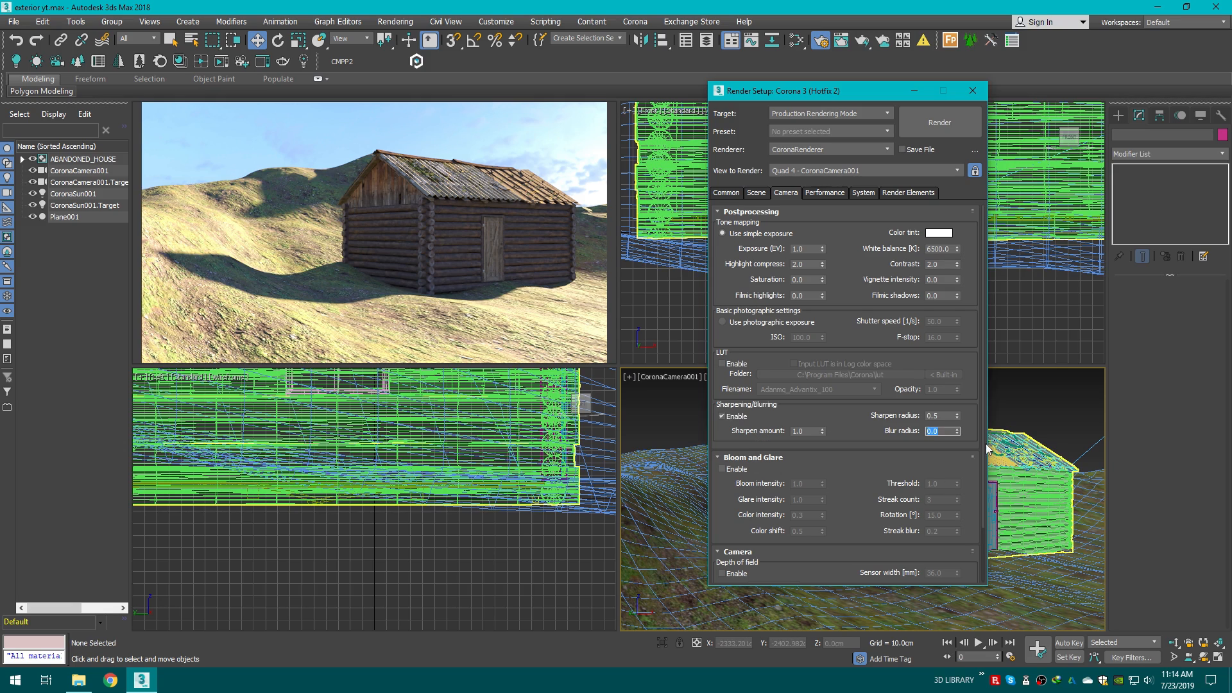
pyautogui.scroll(-2, 982, 486)
pyautogui.scroll(-1, 982, 487)
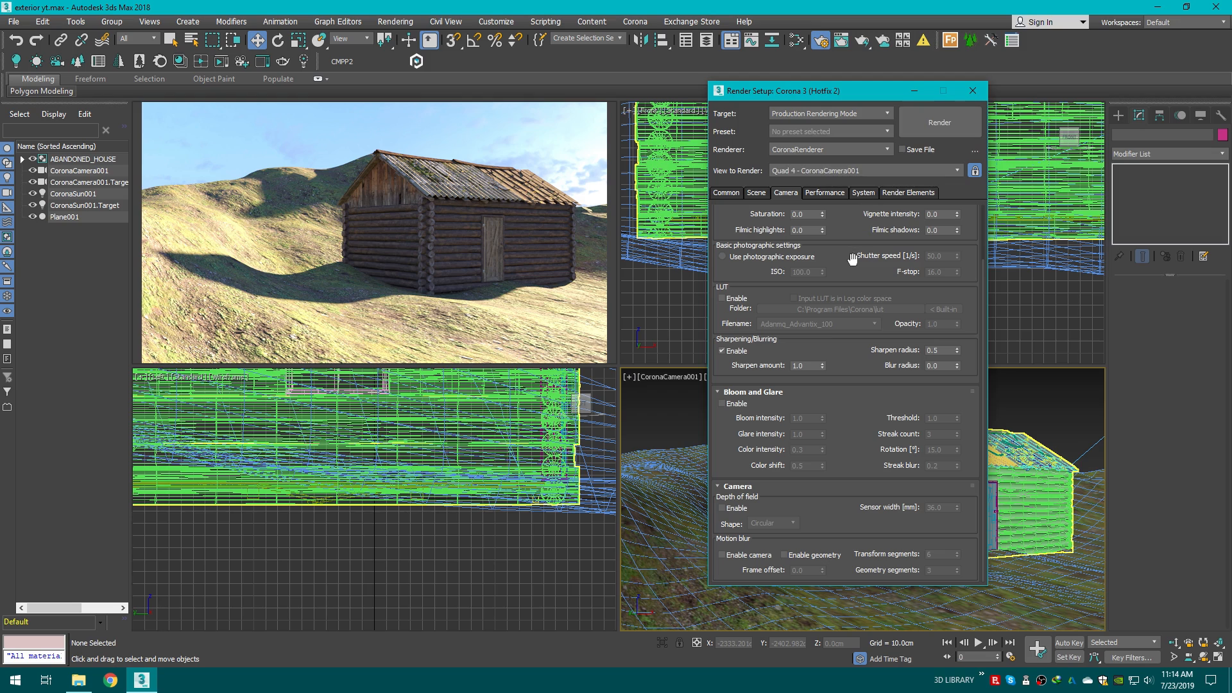
pyautogui.scroll(3, 981, 291)
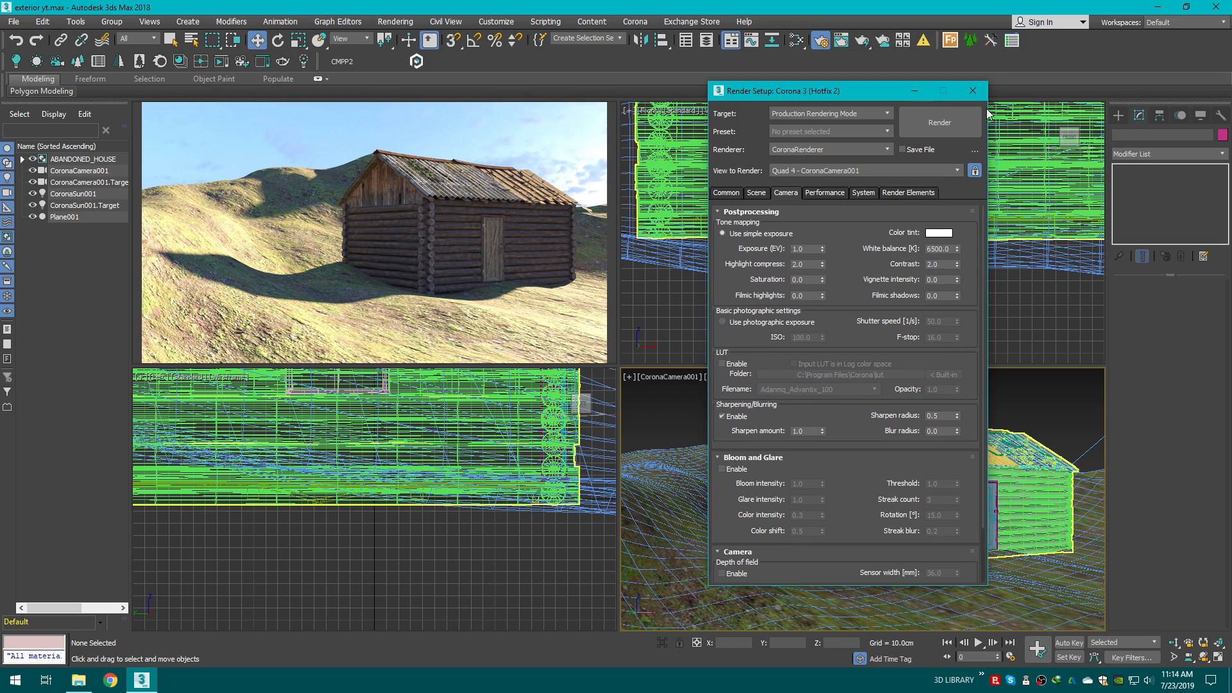
pyautogui.click(973, 90)
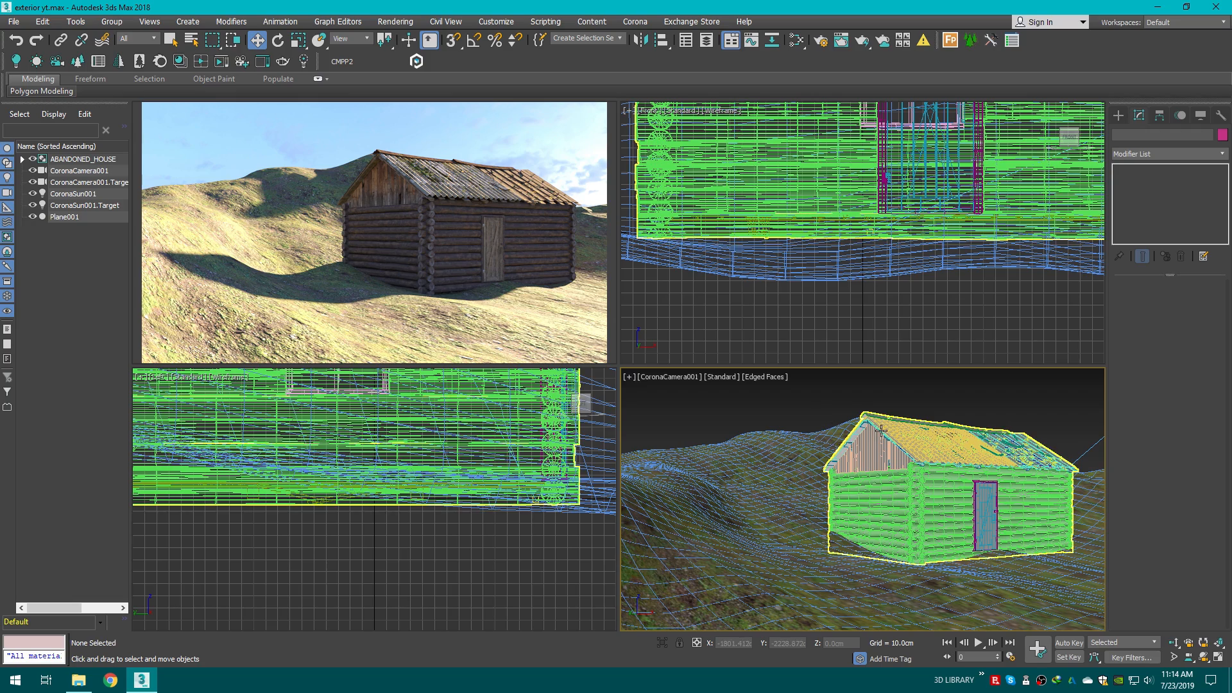
# Step: Save the scene over the existing exterior yt.max file
pyautogui.click(14, 22)
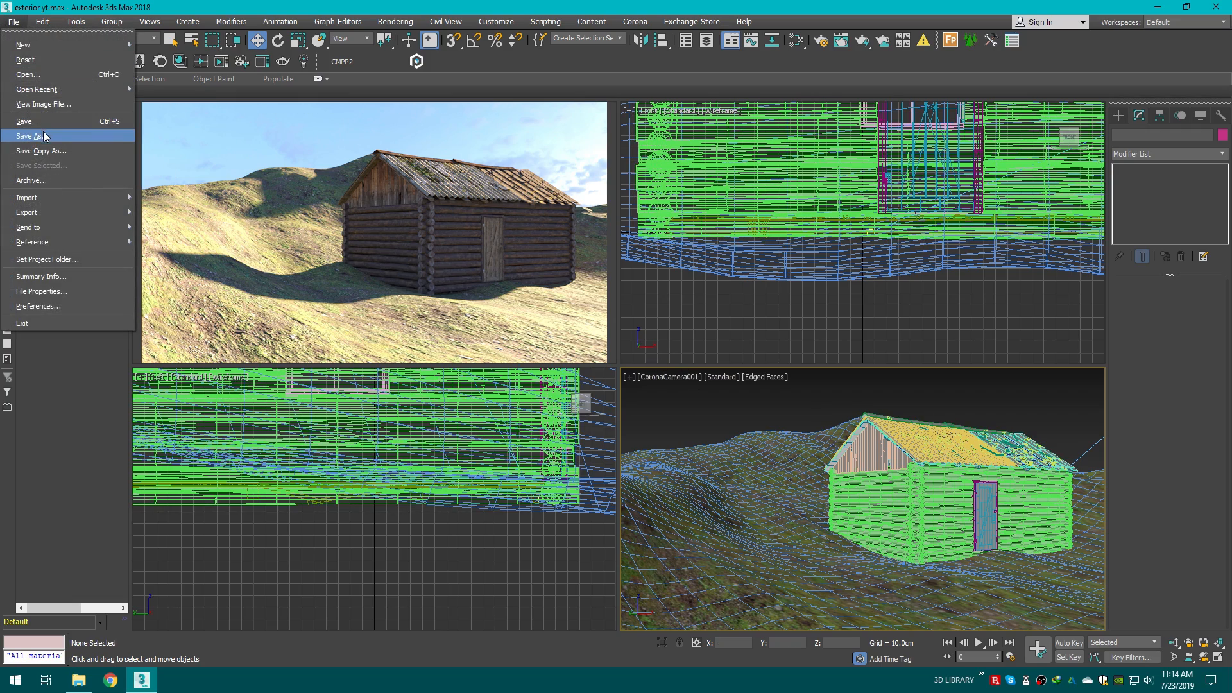
pyautogui.click(44, 133)
pyautogui.click(845, 612)
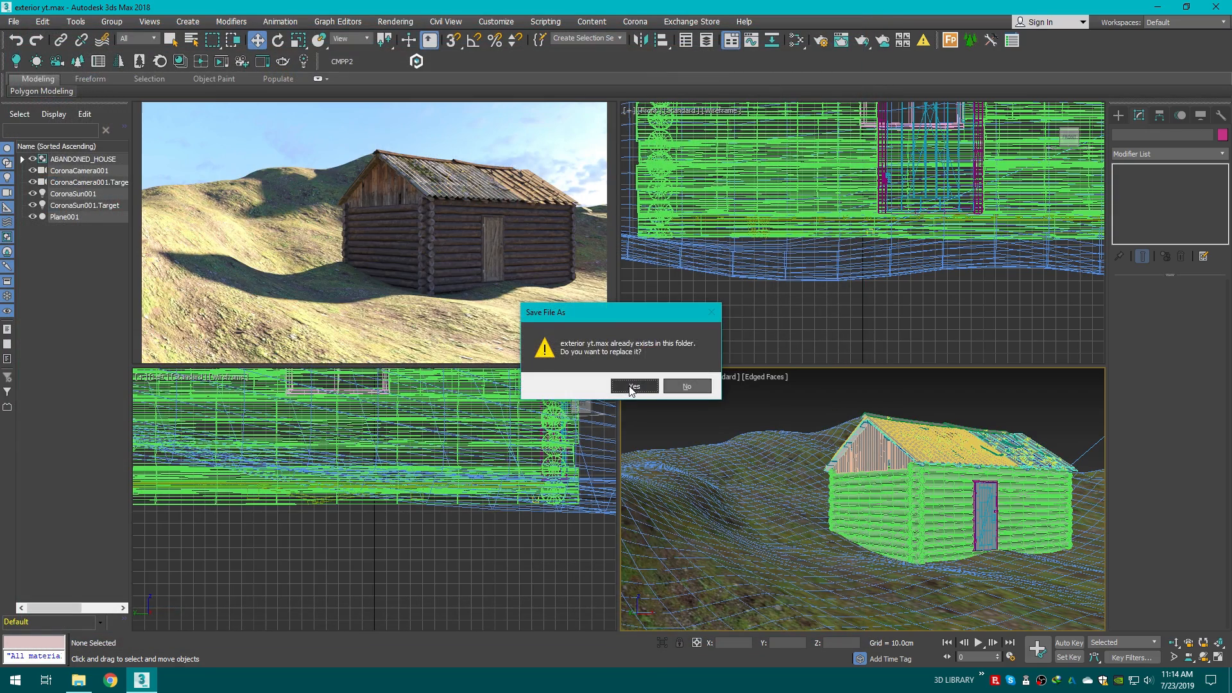
pyautogui.click(629, 386)
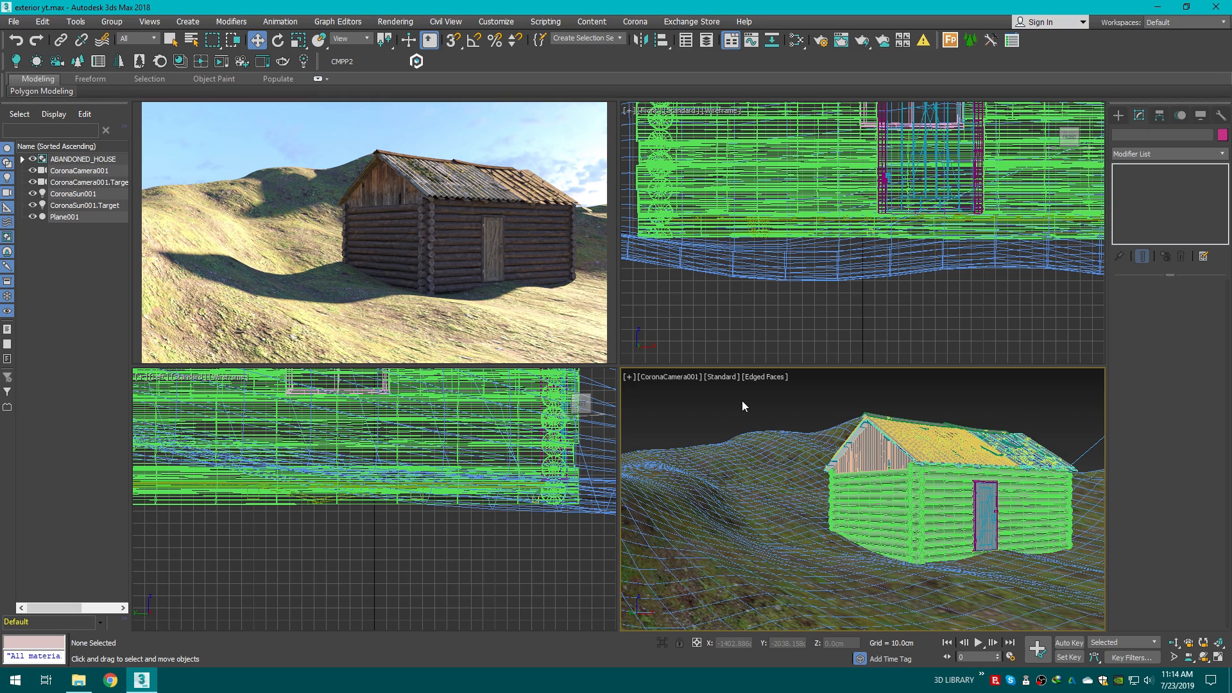
# Step: Select the terrain plane Plane001 in the camera view
pyautogui.press('p')
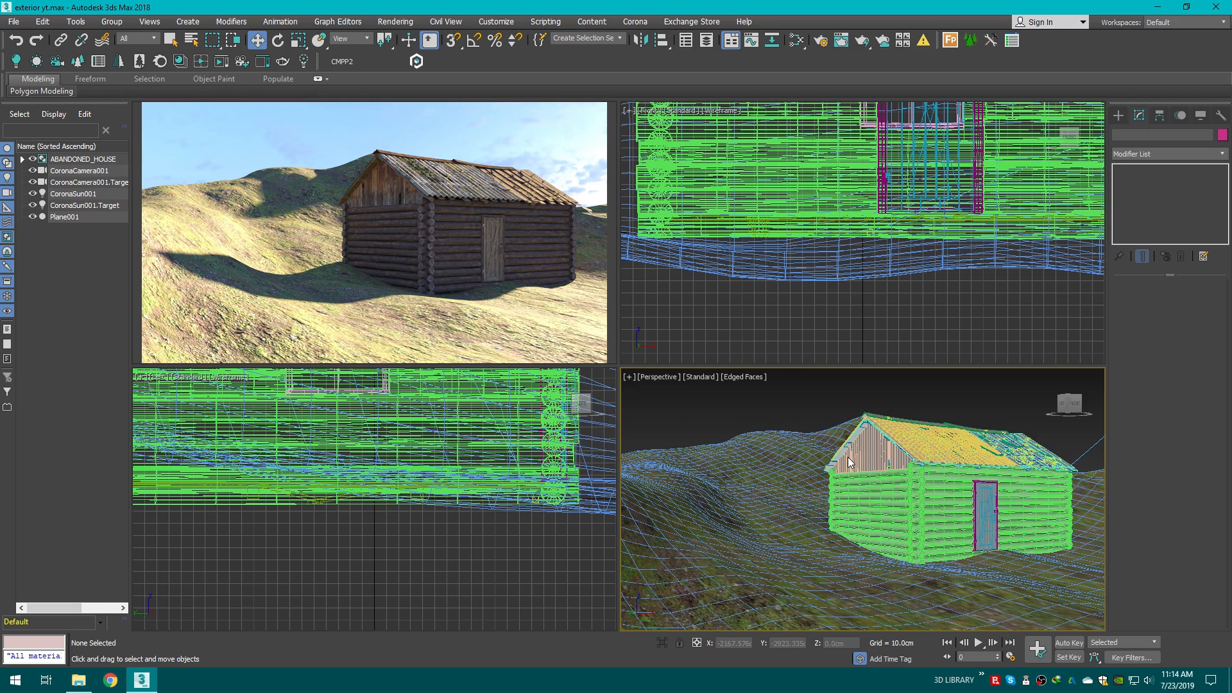
pyautogui.scroll(-3, 849, 457)
pyautogui.click(1076, 404)
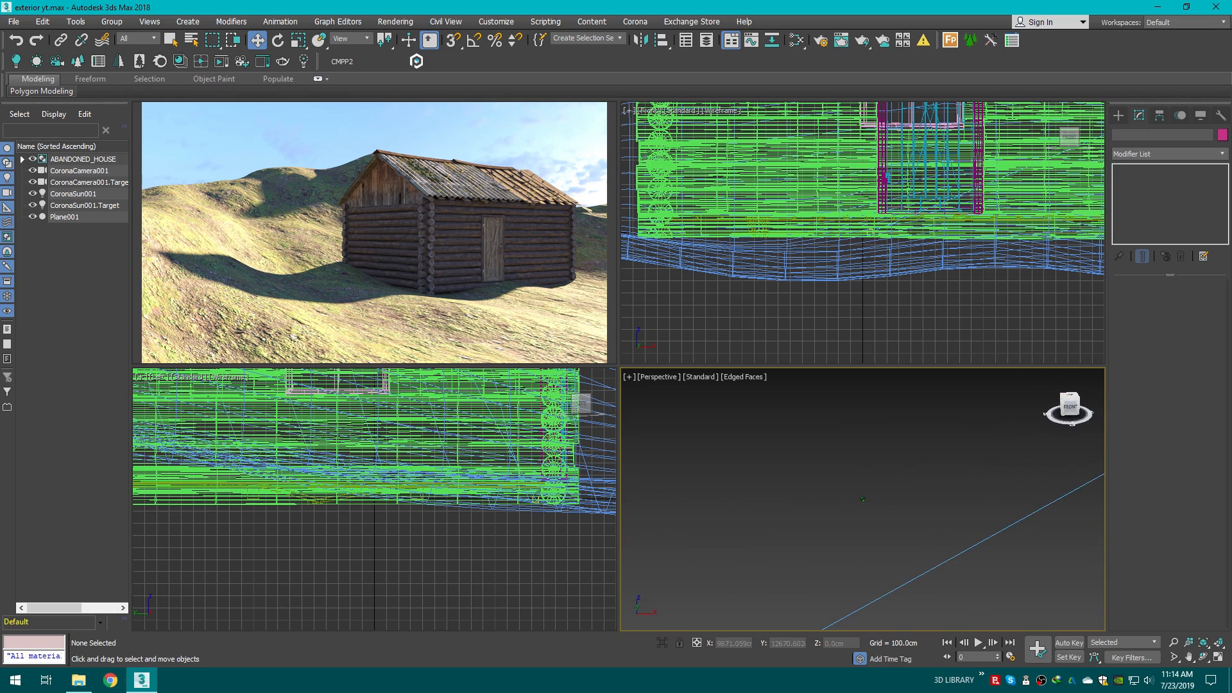
pyautogui.click(1069, 394)
pyautogui.moveTo(835, 482); pyautogui.dragTo(902, 409, button='middle')
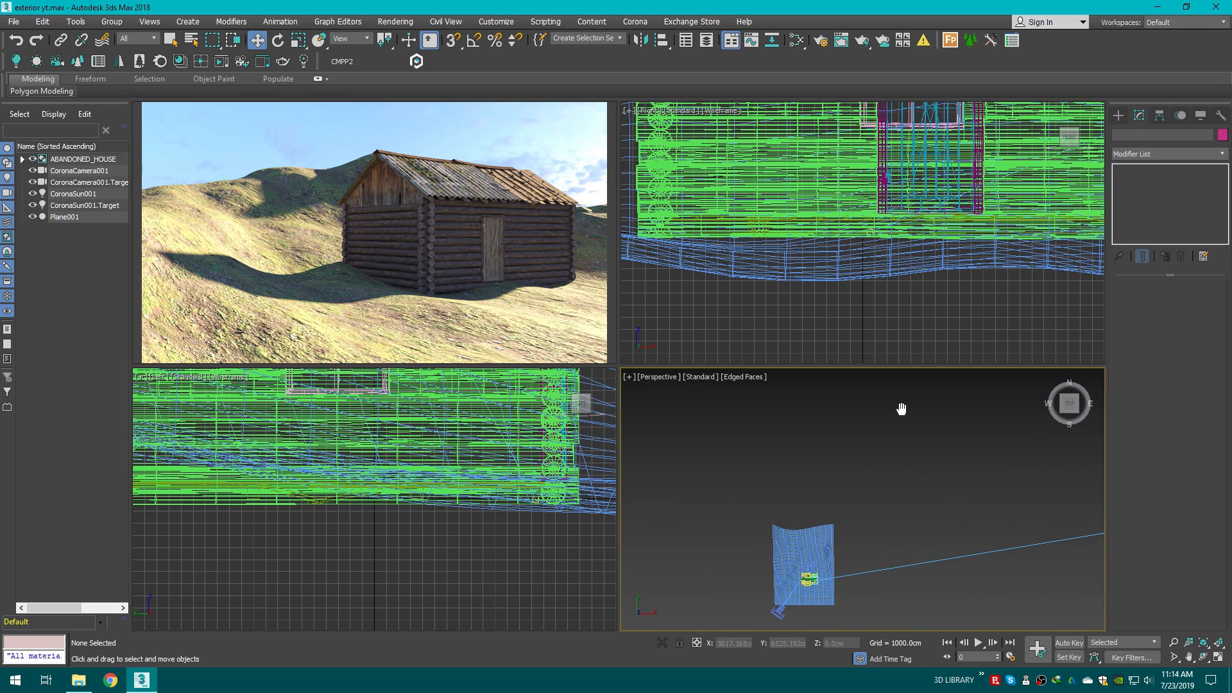
pyautogui.press('c')
pyautogui.click(778, 489)
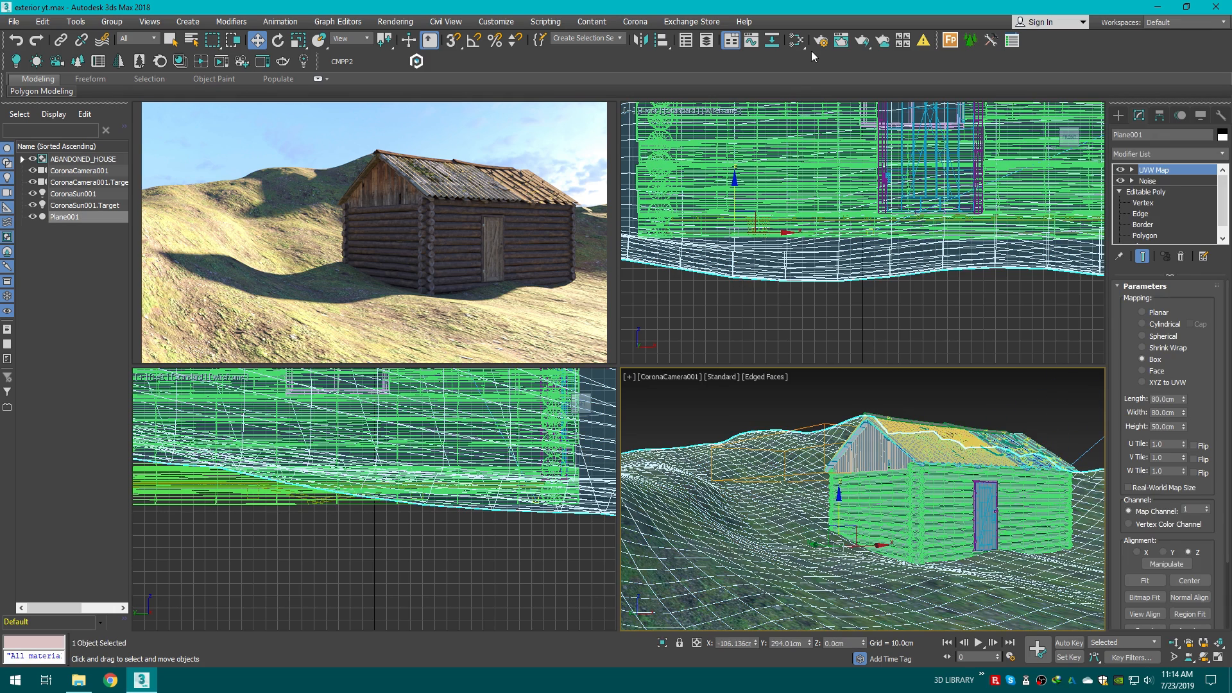
# Step: Open the Slate Material Editor and dock it on the right half of the screen
pyautogui.click(796, 40)
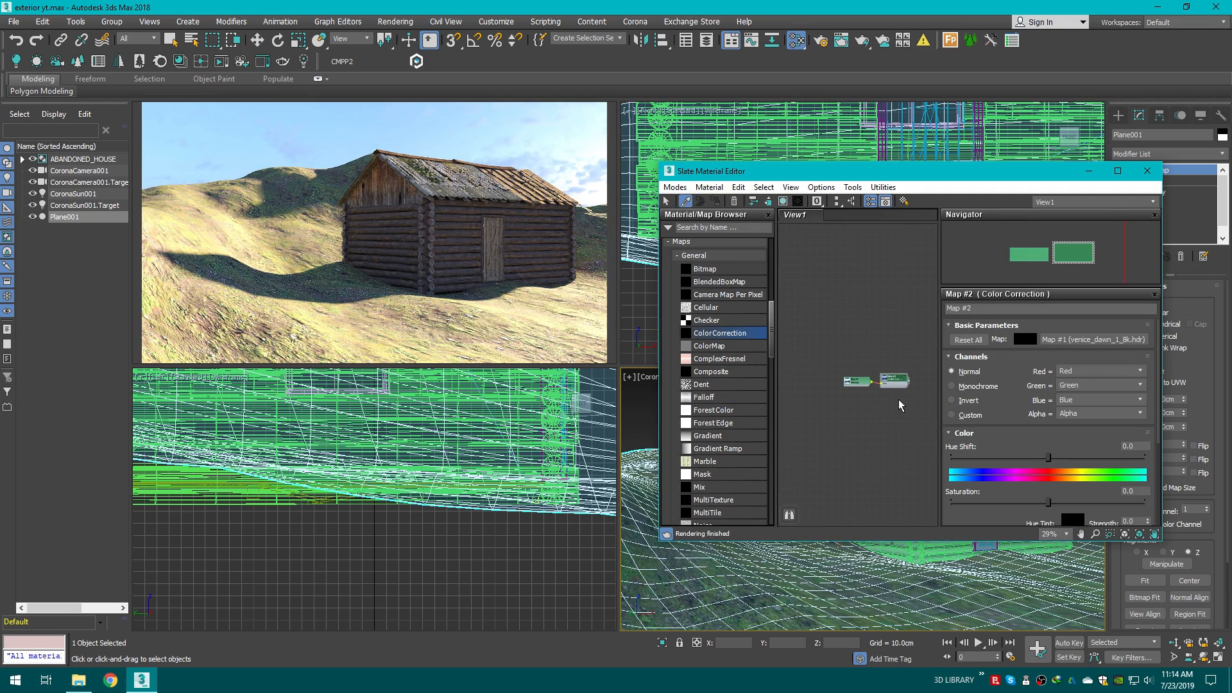
pyautogui.click(759, 569)
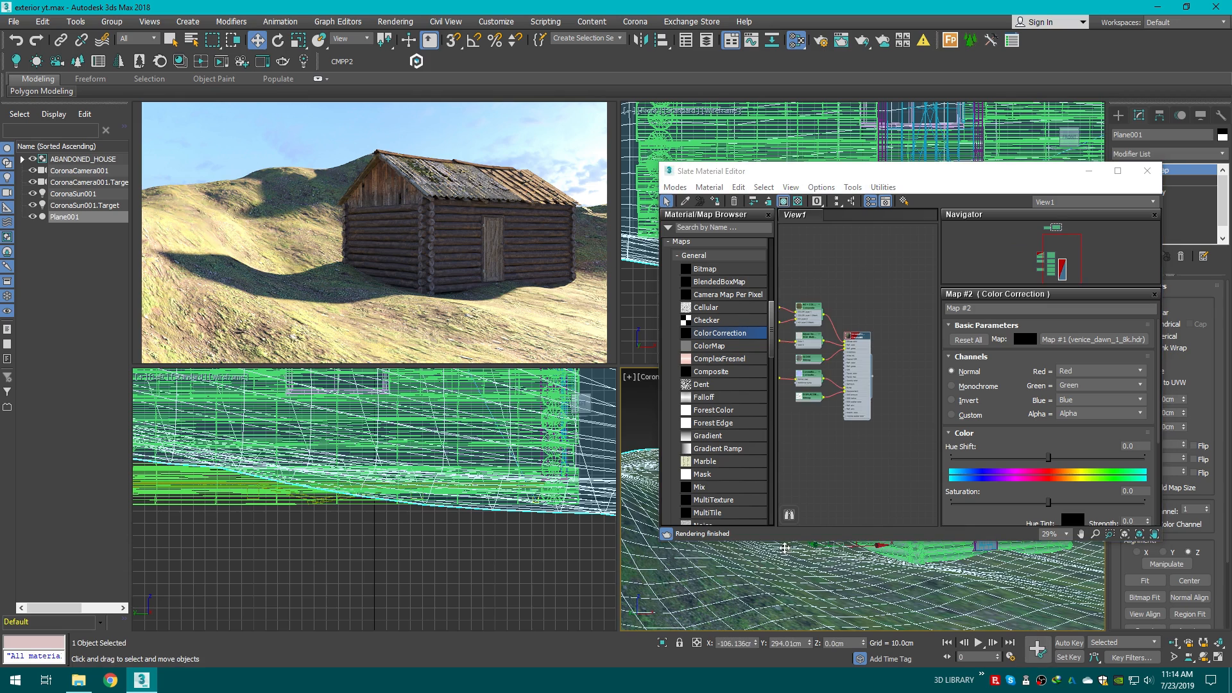
pyautogui.scroll(3, 865, 371)
pyautogui.doubleClick(1039, 178)
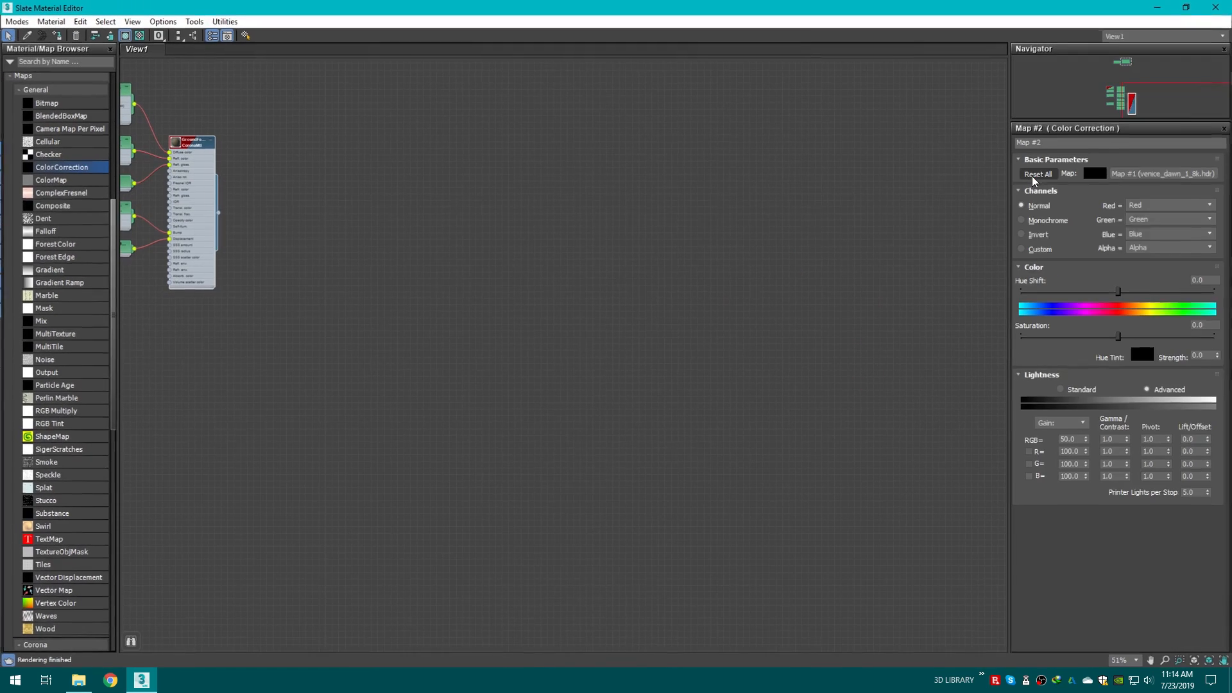
pyautogui.click(1184, 9)
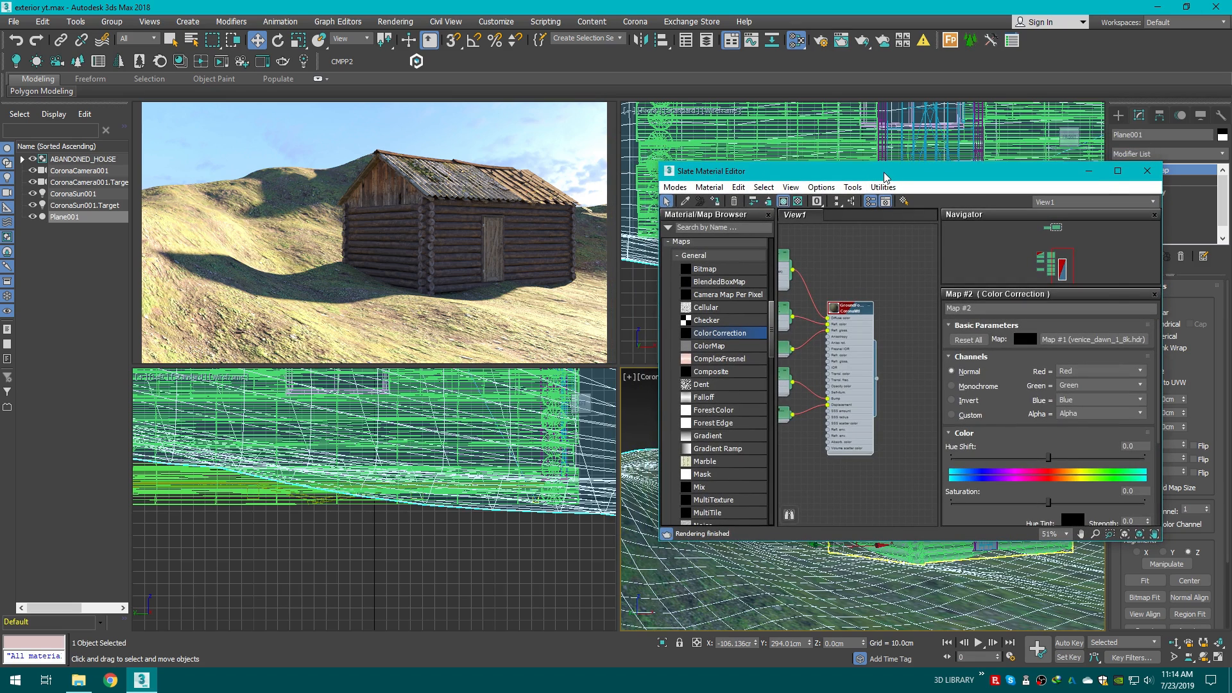
pyautogui.press('super+Right')
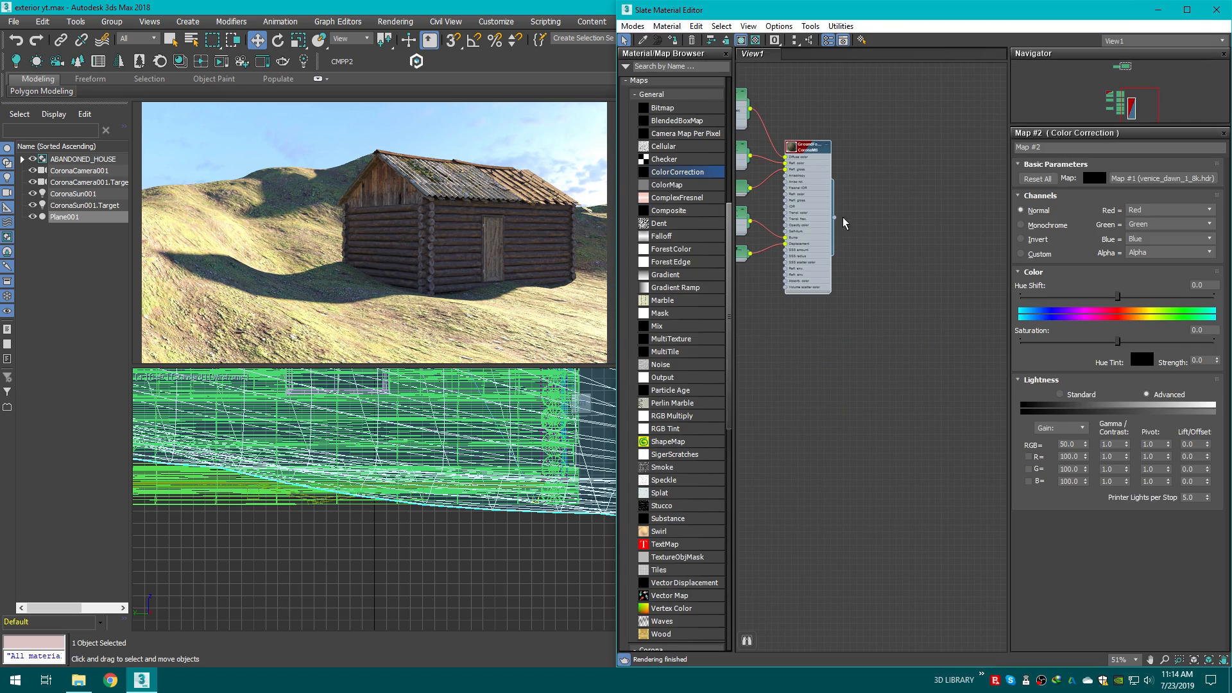
# Step: Open the GroundForest003_3K material and set its displacement max level to 10 cm
pyautogui.moveTo(844, 223); pyautogui.dragTo(940, 295, button='middle')
pyautogui.scroll(2, 941, 294)
pyautogui.moveTo(889, 255); pyautogui.dragTo(1008, 352, button='middle')
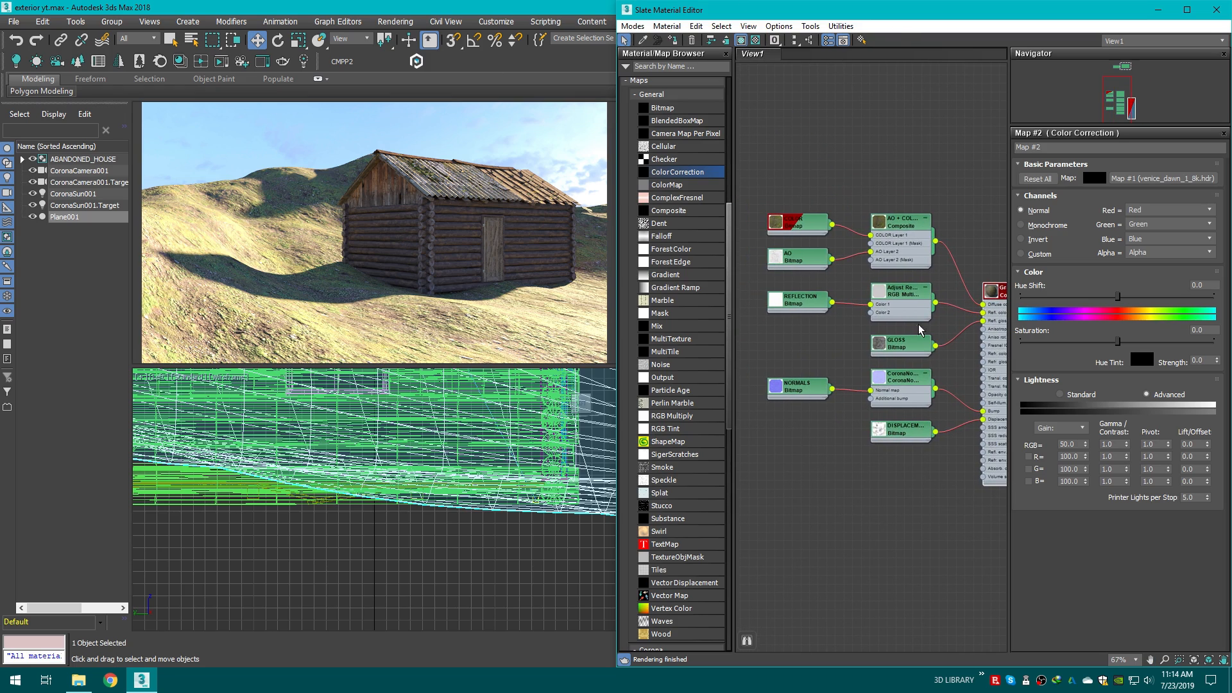
pyautogui.scroll(1, 919, 325)
pyautogui.moveTo(919, 325); pyautogui.dragTo(832, 300, button='middle')
pyautogui.scroll(2, 887, 311)
pyautogui.doubleClick(940, 257)
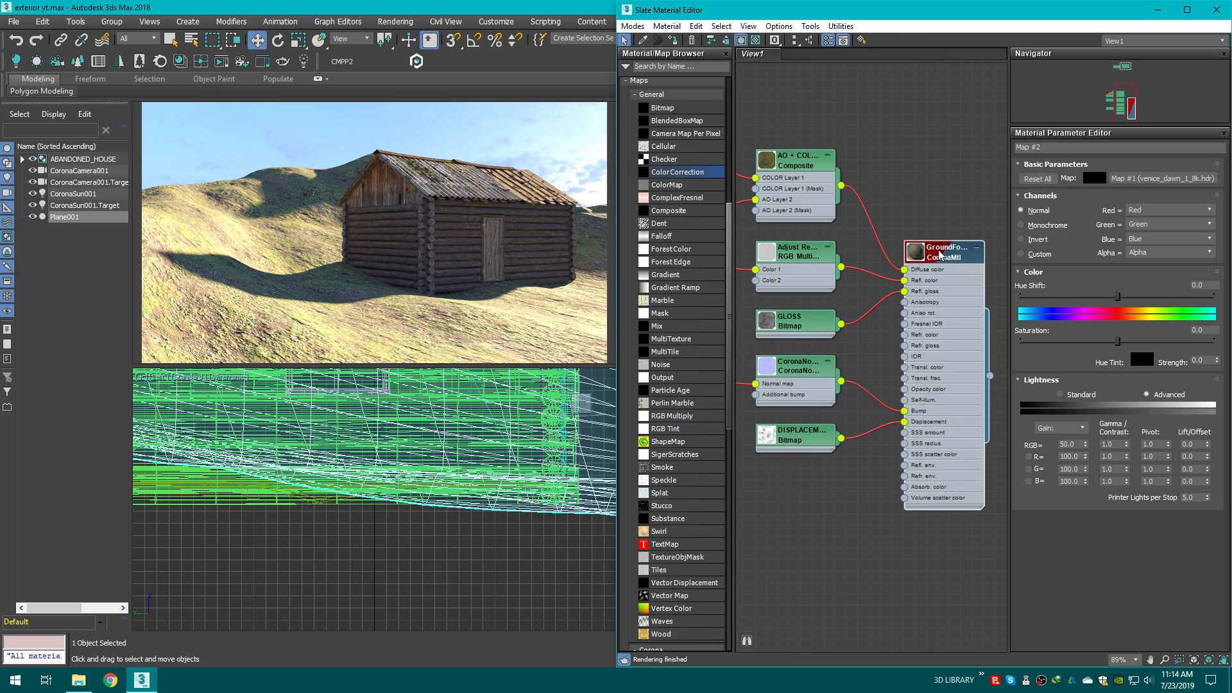
pyautogui.scroll(-5, 1227, 274)
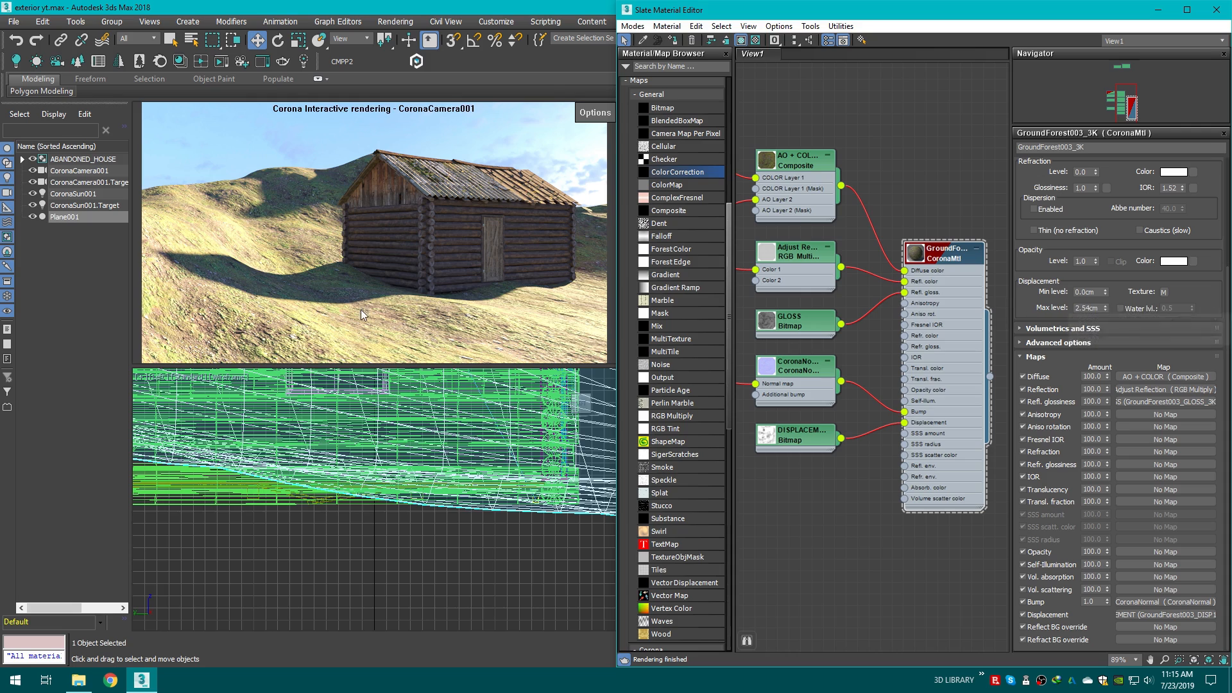
pyautogui.doubleClick(1083, 309)
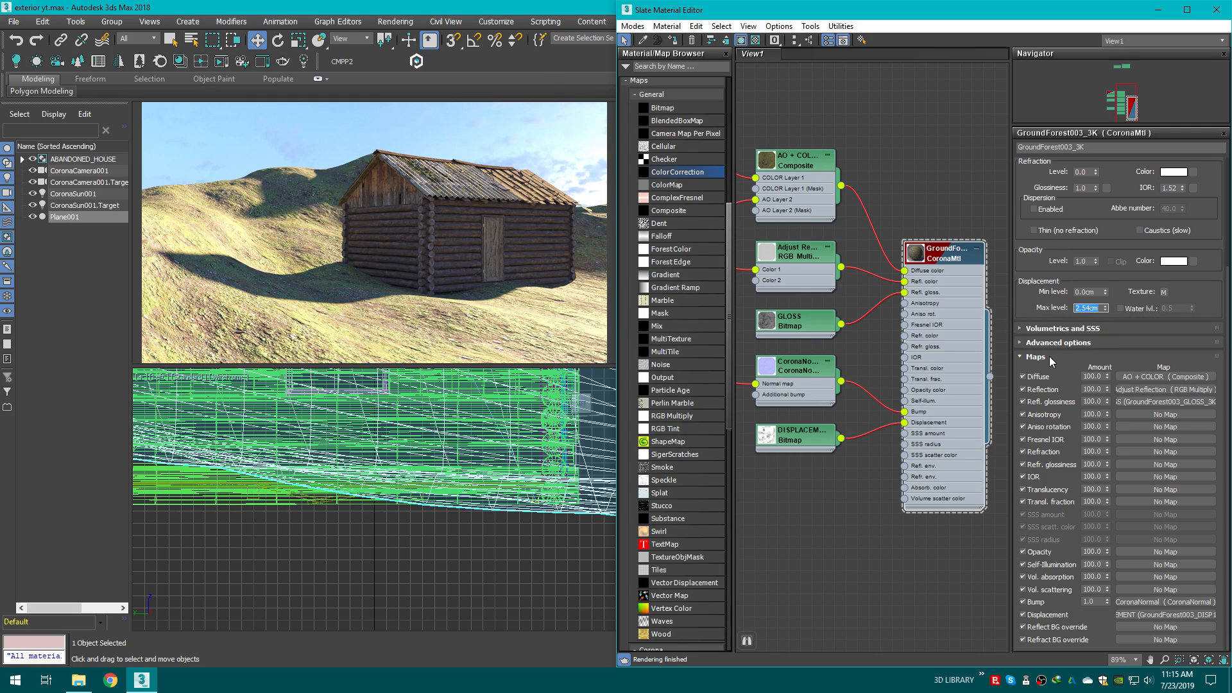
pyautogui.write('10')
pyautogui.press('Return')
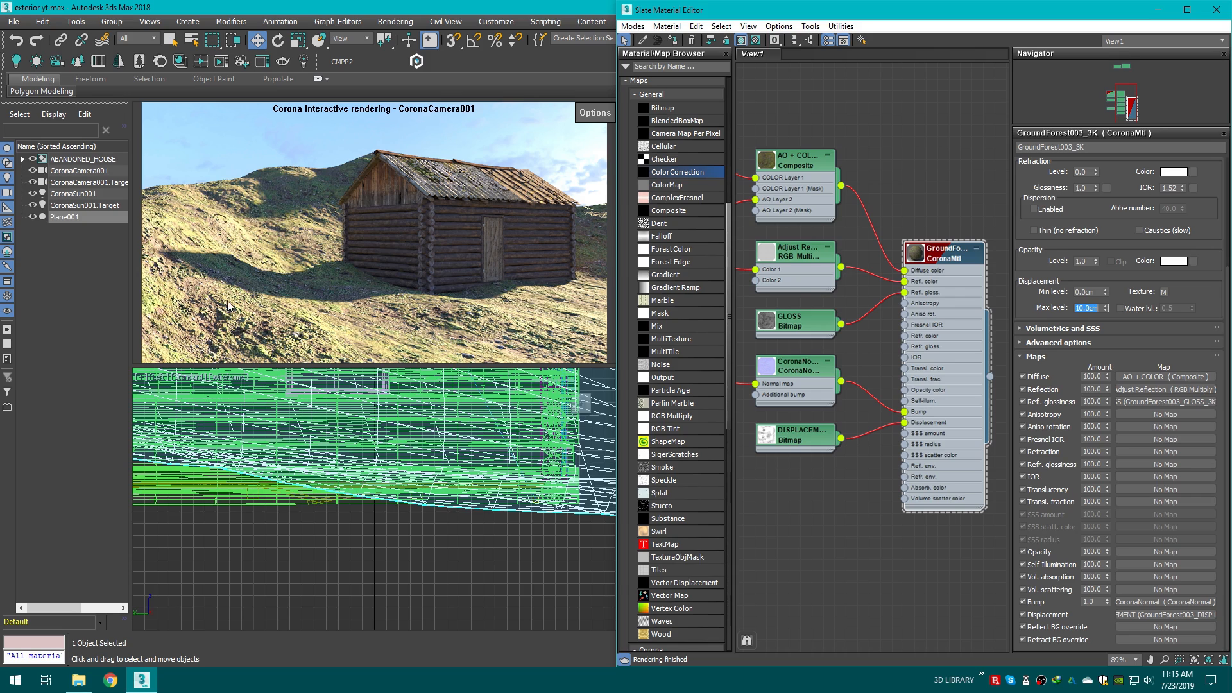
# Step: Restore the material editor and set the ground material's displacement max level to 4 cm
pyautogui.click(1159, 10)
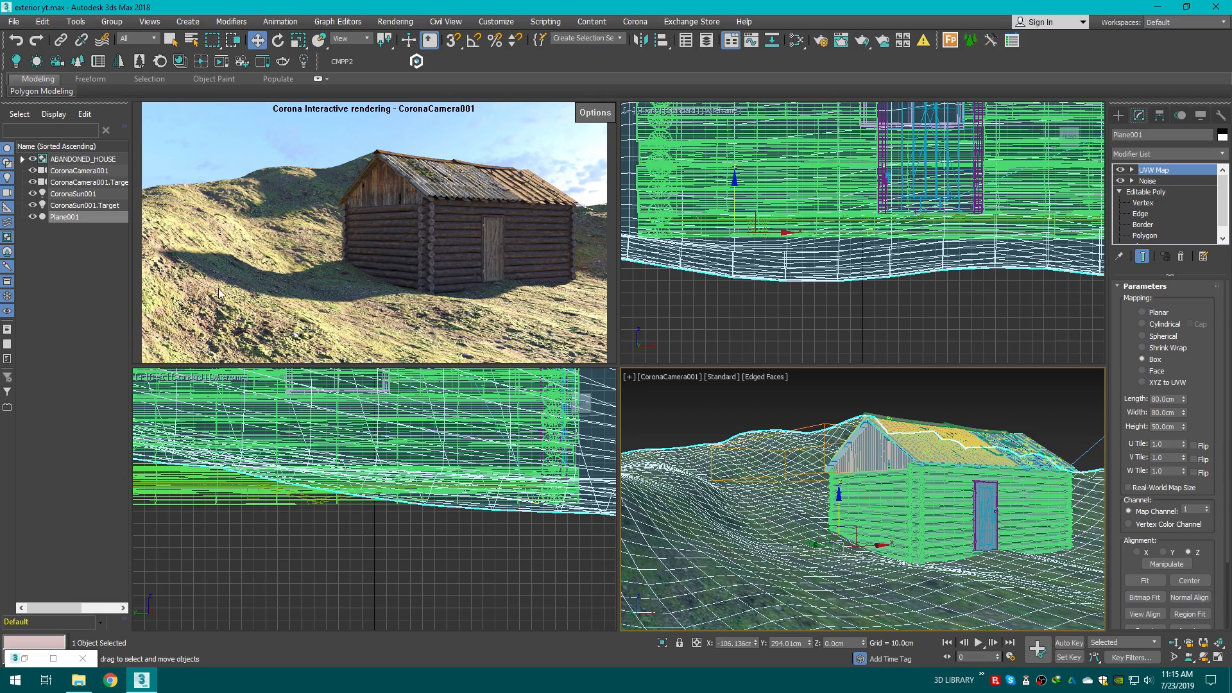
pyautogui.click(56, 656)
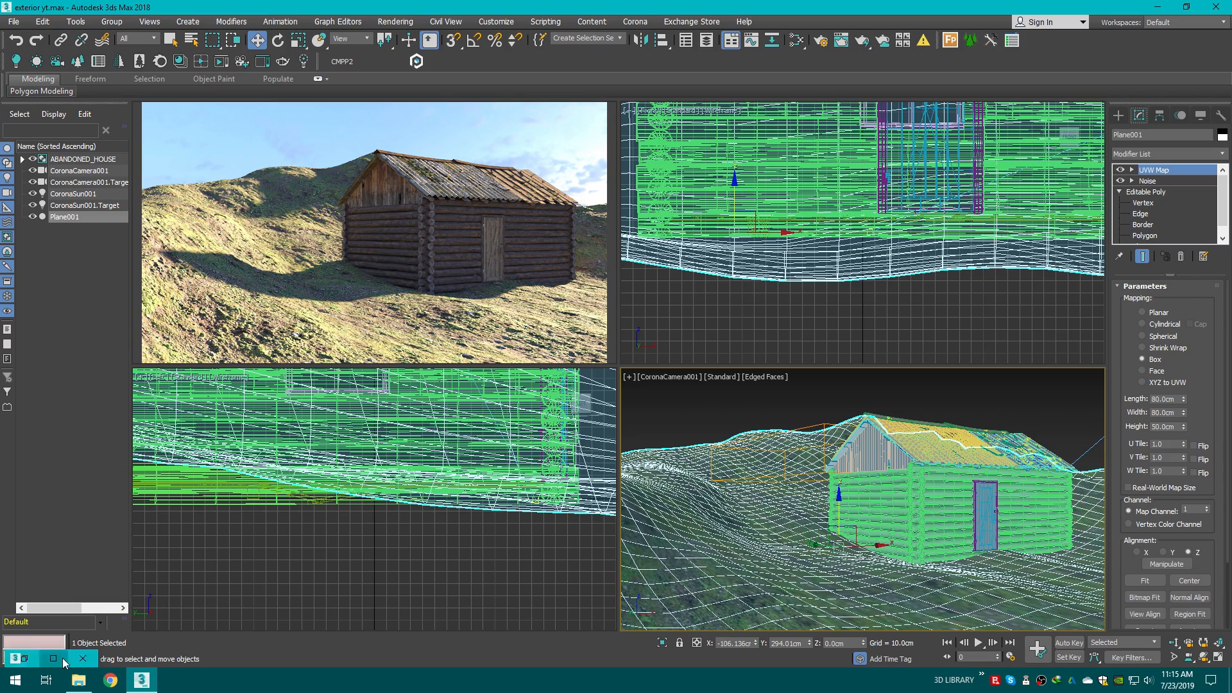
pyautogui.click(1186, 7)
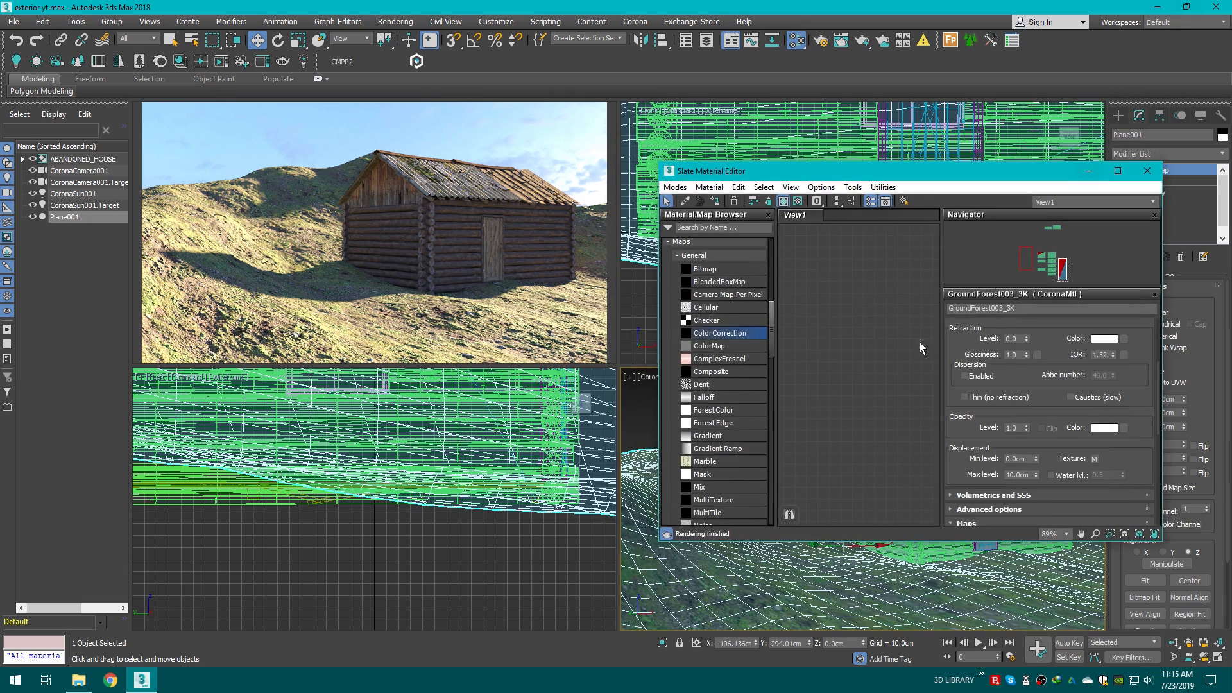
pyautogui.moveTo(852, 335)
pyautogui.mouseDown(button='middle')
pyautogui.moveTo(694, 336)
pyautogui.moveTo(761, 331)
pyautogui.mouseUp(button='middle')
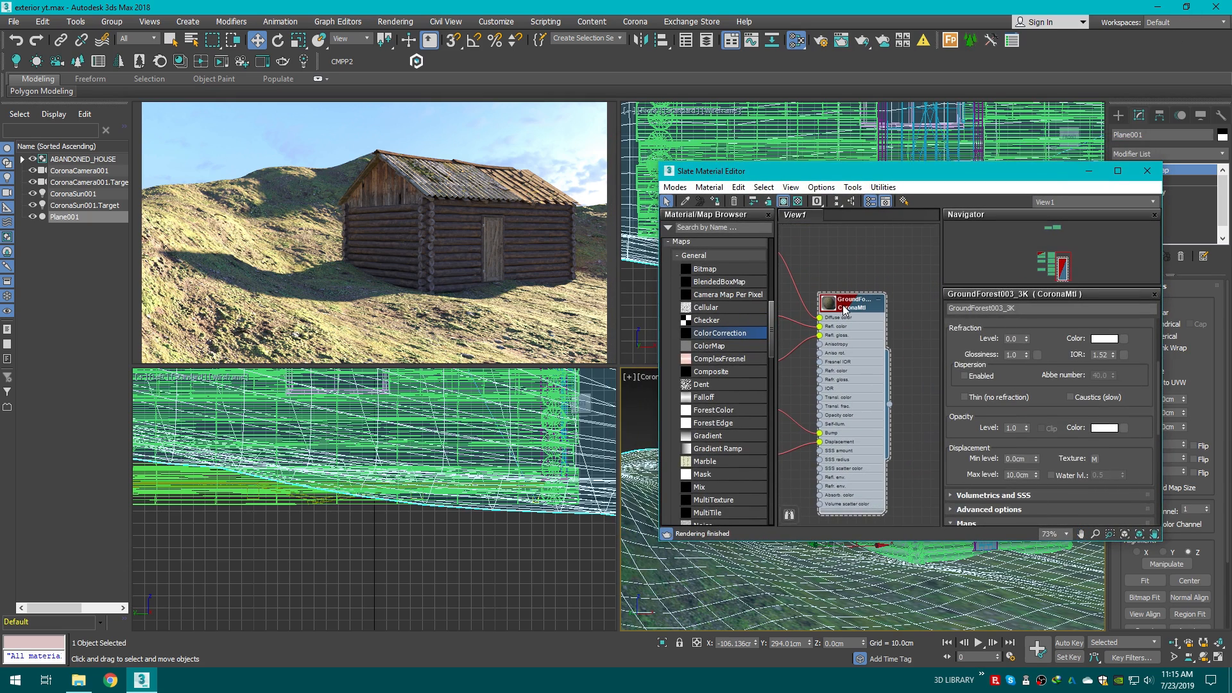
pyautogui.doubleClick(1019, 474)
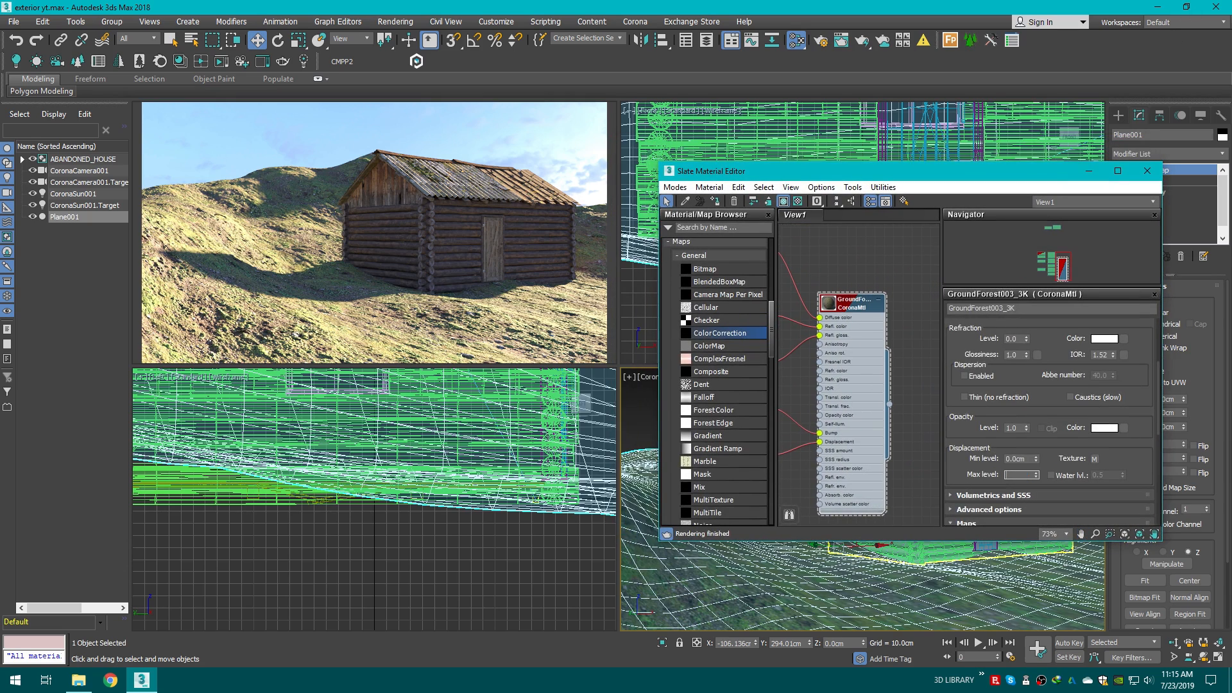
pyautogui.write('3.5')
pyautogui.press('Return')
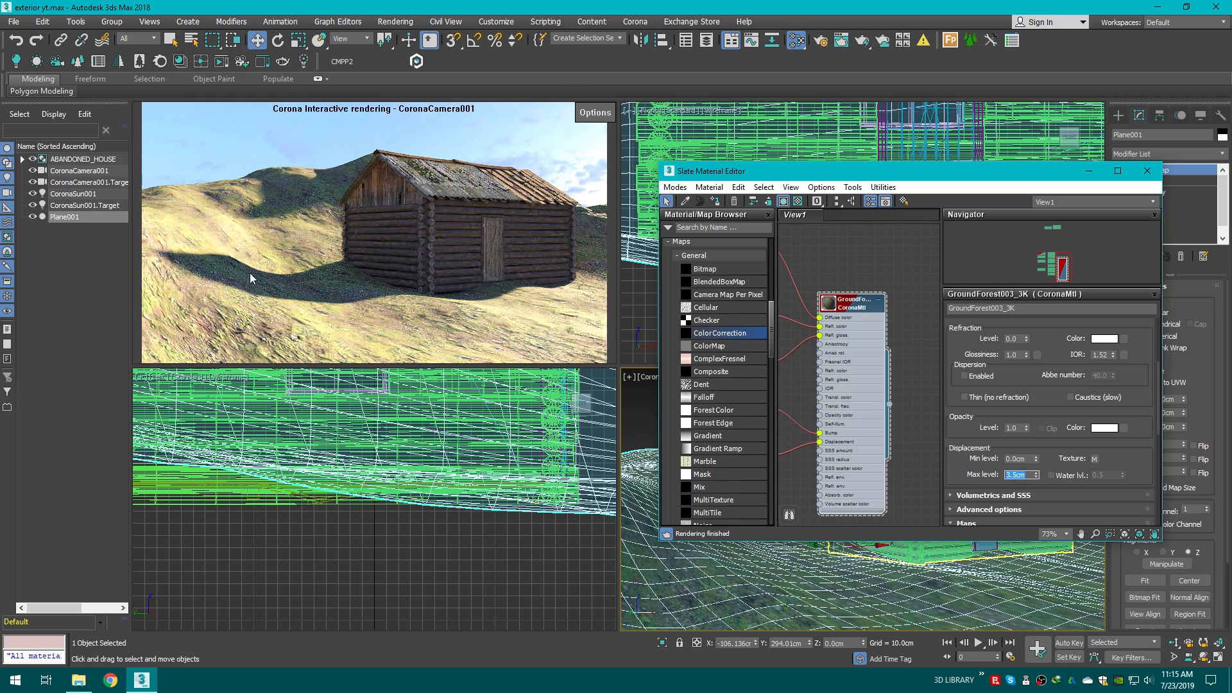
pyautogui.write('4')
pyautogui.press('Return')
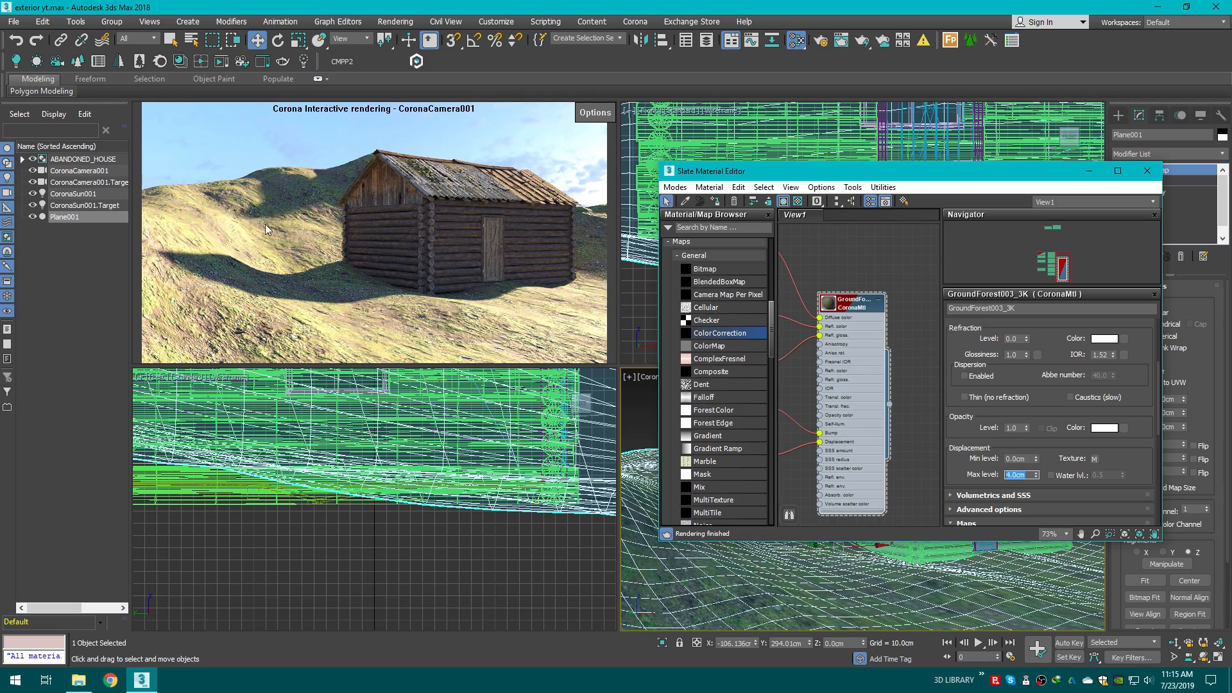
pyautogui.moveTo(925, 407); pyautogui.dragTo(903, 369, button='middle')
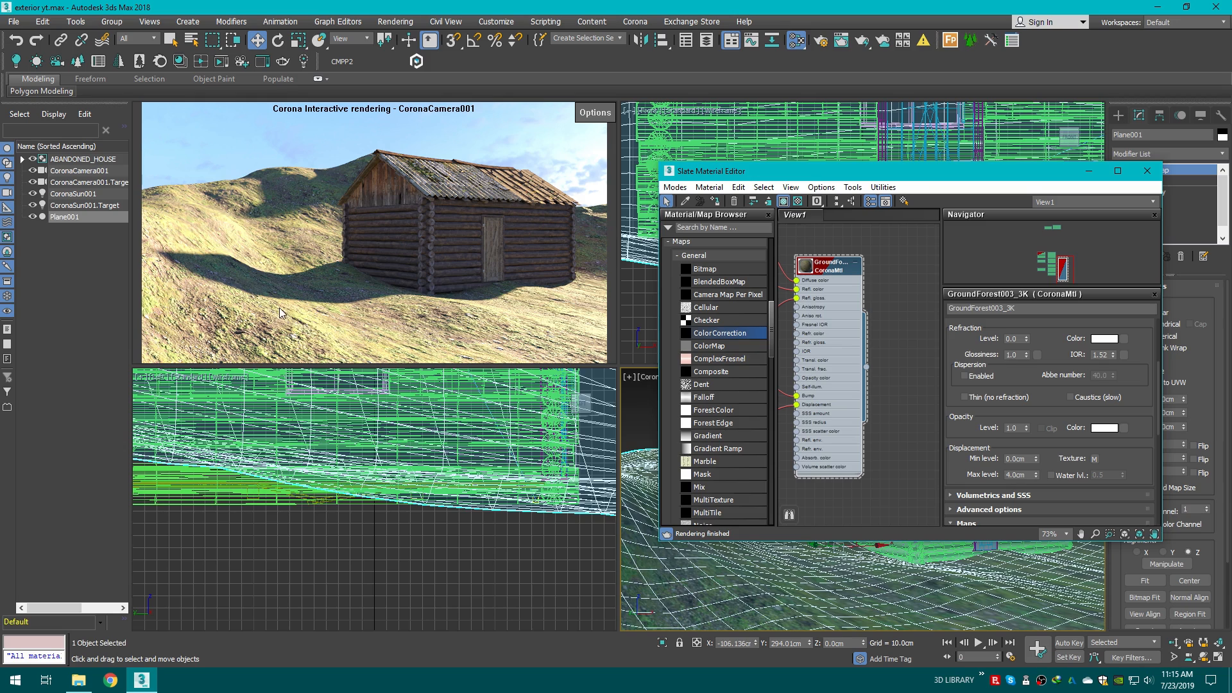
# Step: Enable the ground material's displacement water level and set it to 0.25
pyautogui.click(1062, 474)
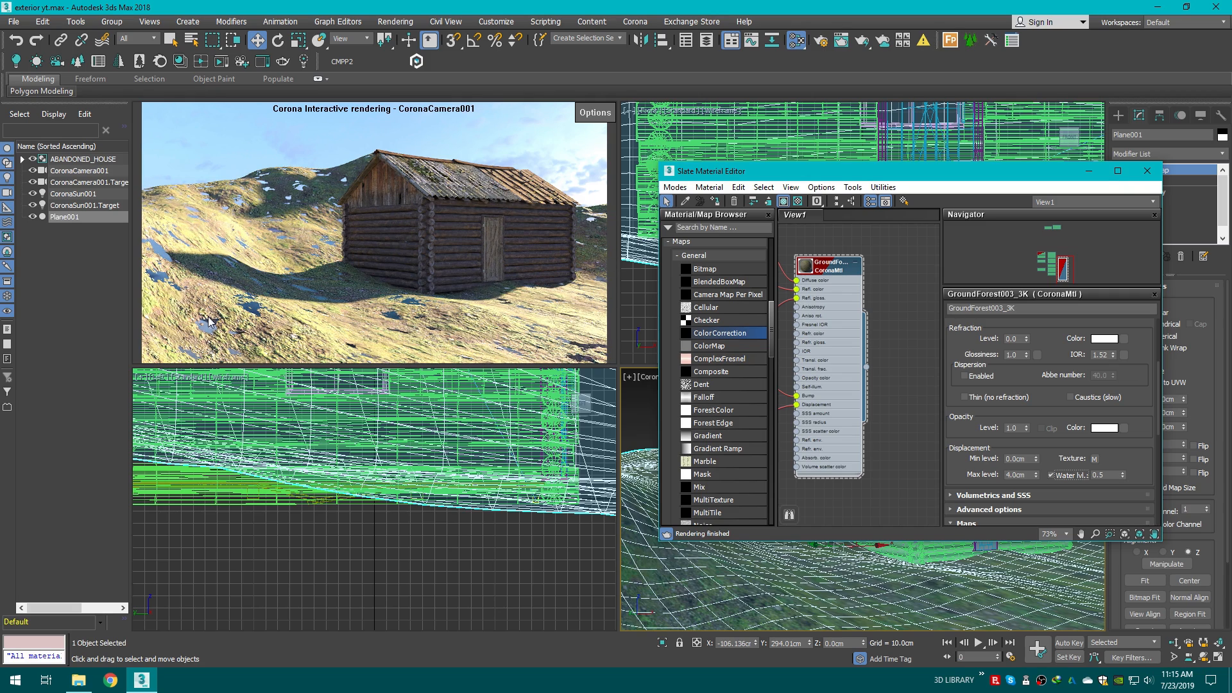
pyautogui.doubleClick(1101, 475)
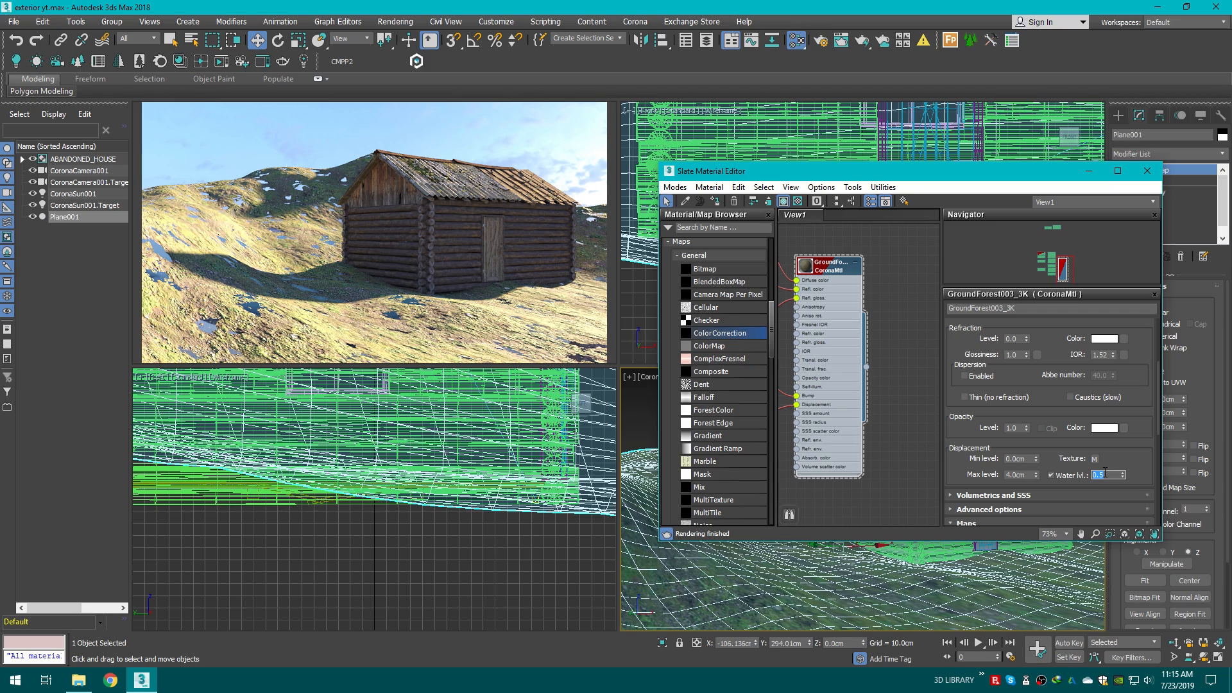
pyautogui.press('Return')
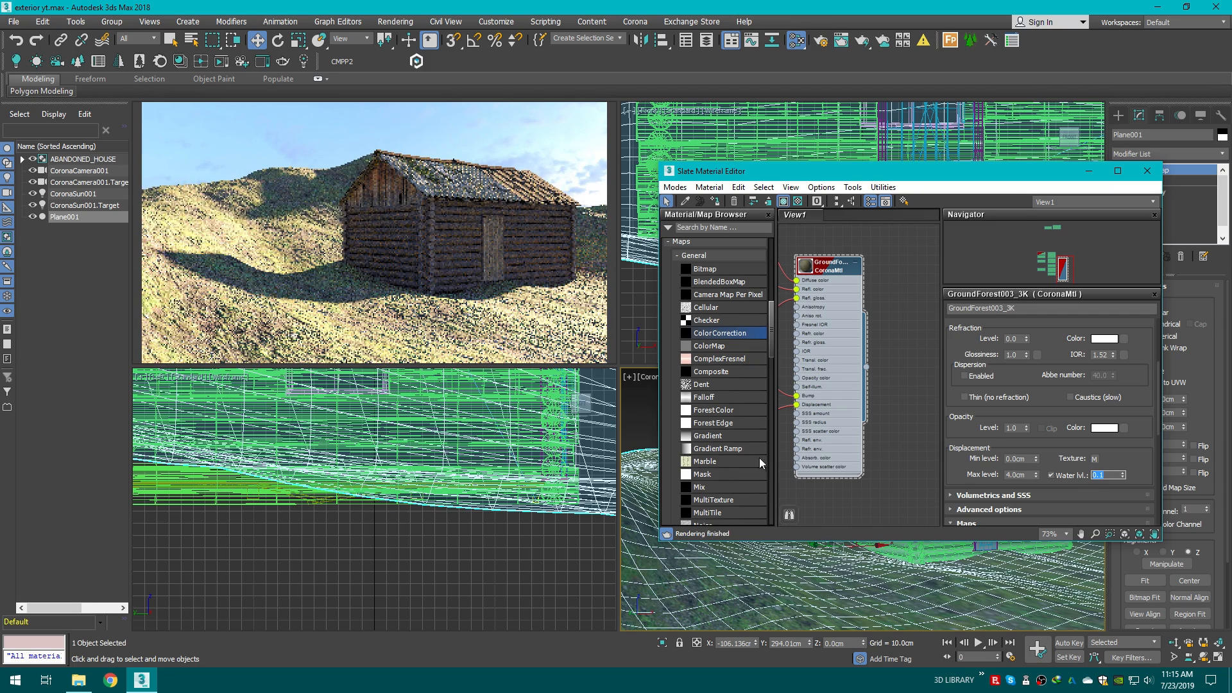
pyautogui.write('0.2')
pyautogui.press('Return')
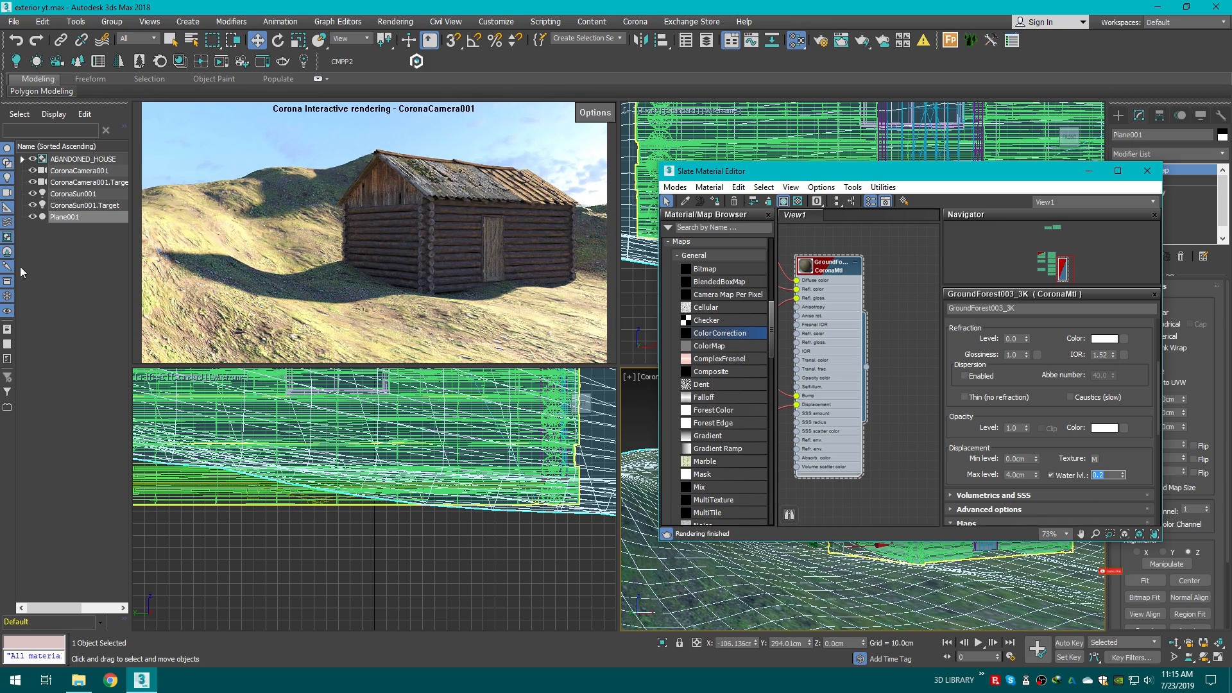
pyautogui.write('0.3')
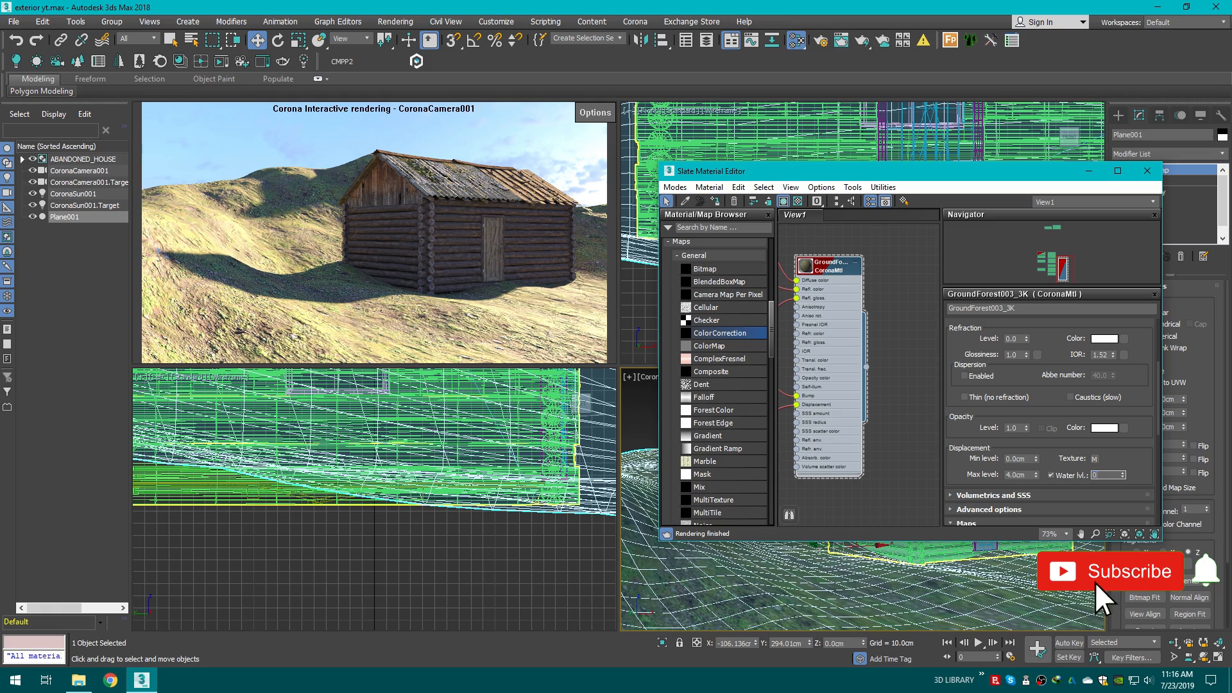
pyautogui.press('Return')
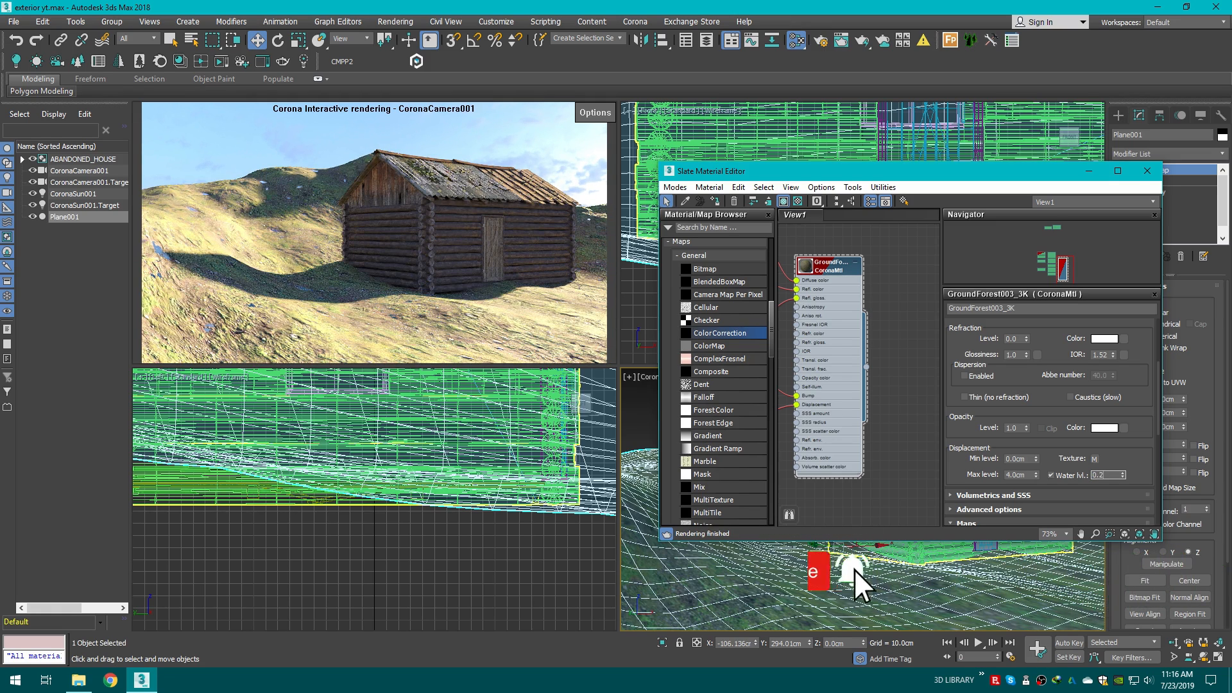
pyautogui.write('0.25')
pyautogui.press('Return')
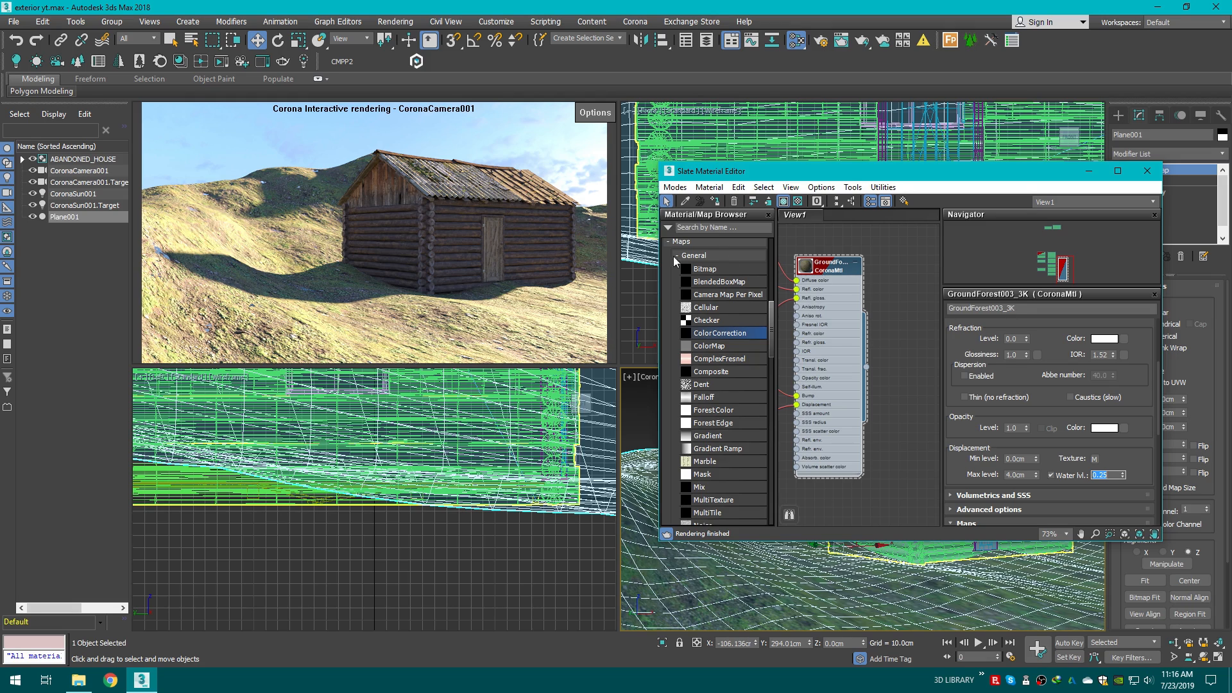
# Step: Close the Slate Material Editor and deselect the terrain
pyautogui.moveTo(950, 171); pyautogui.dragTo(904, 160)
pyautogui.scroll(-2, 823, 371)
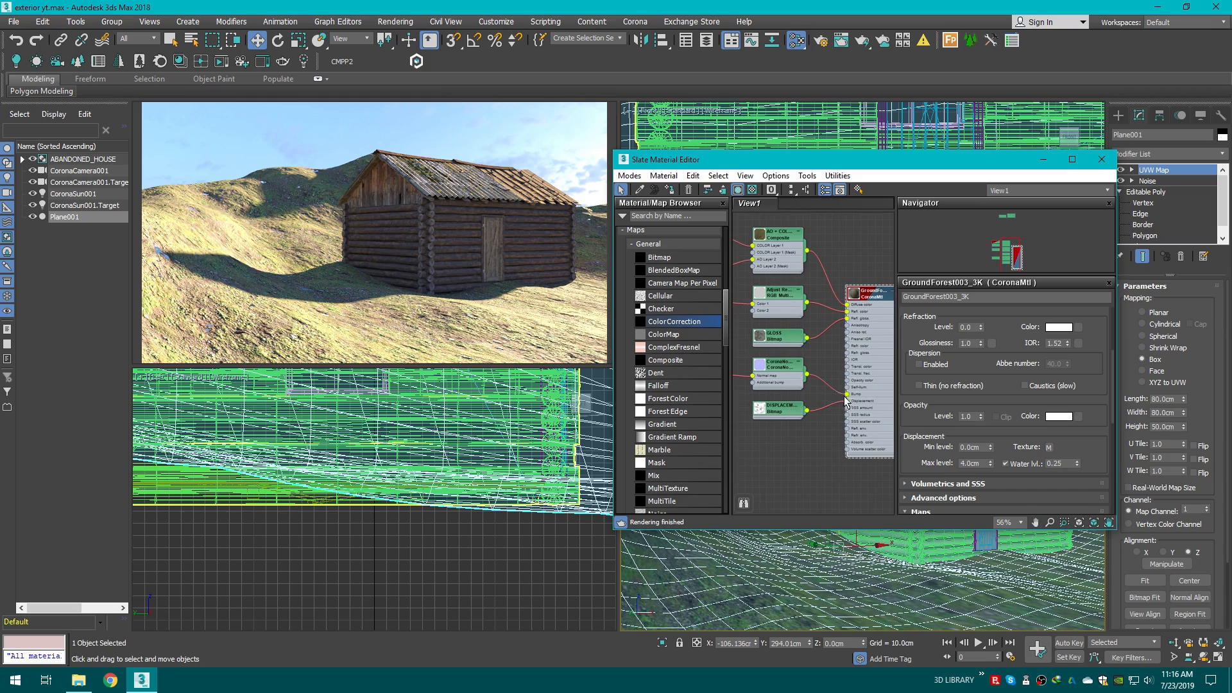
pyautogui.scroll(-5, 845, 401)
pyautogui.moveTo(841, 378); pyautogui.dragTo(796, 318, button='middle')
pyautogui.scroll(2, 828, 339)
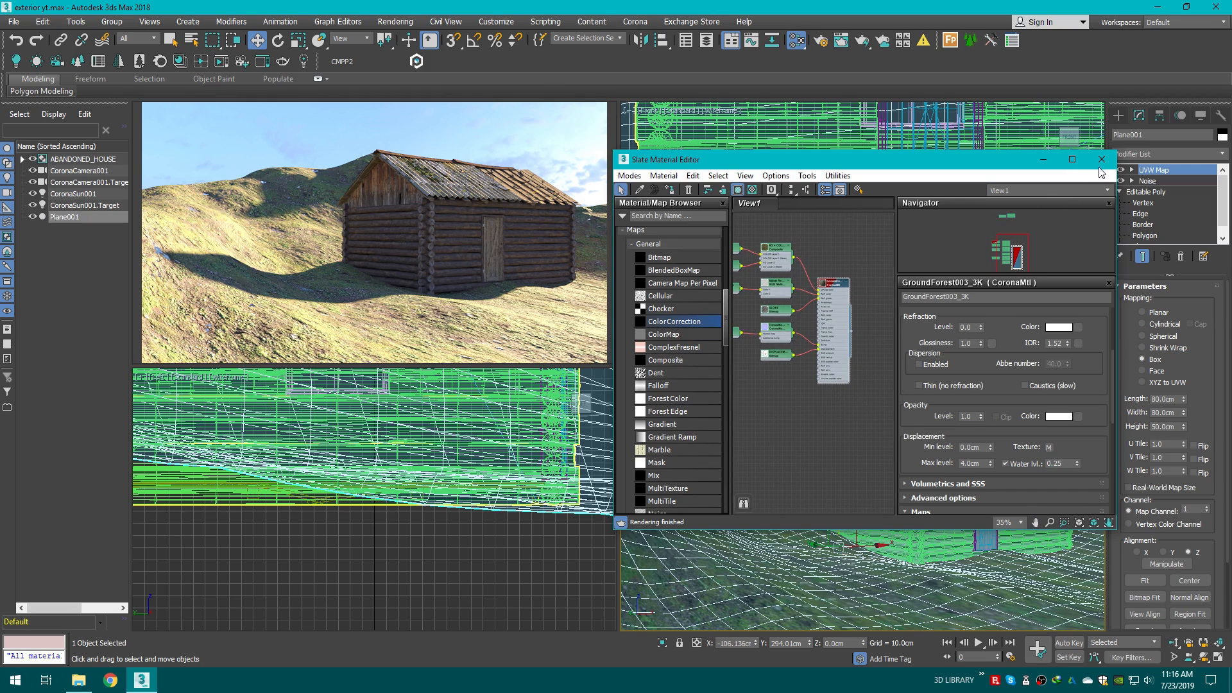
pyautogui.click(1101, 160)
pyautogui.click(966, 387)
pyautogui.click(1119, 115)
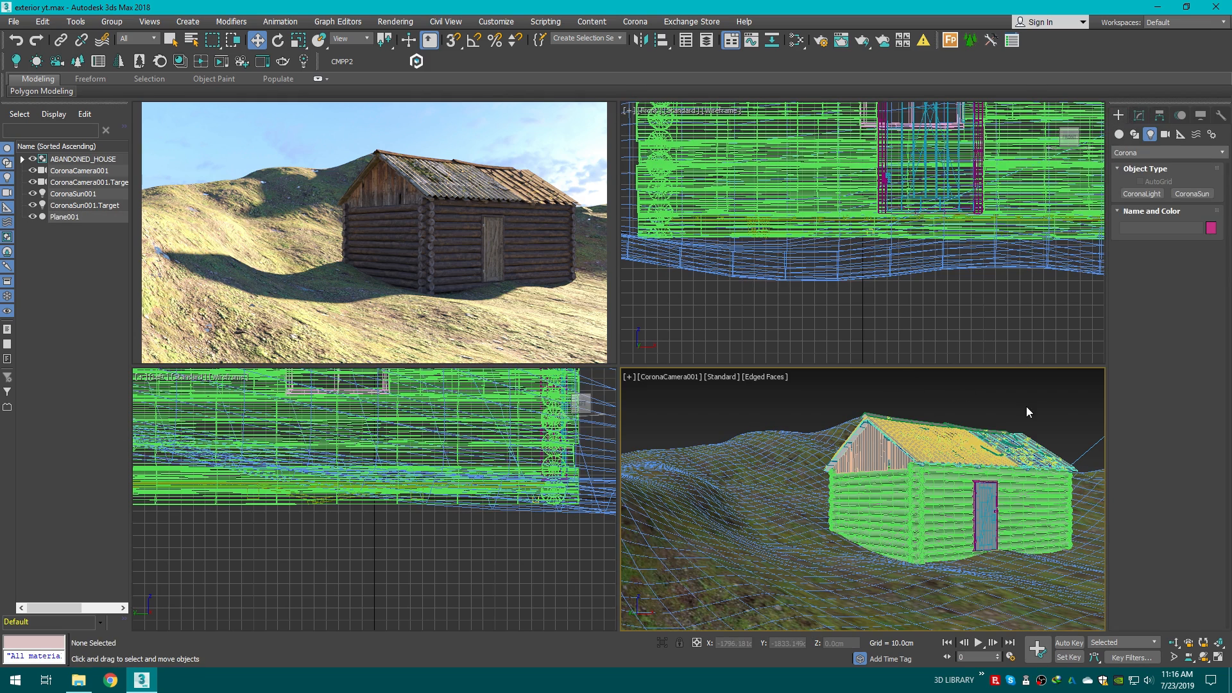
# Step: Switch the lower-right viewport to Top view and move CoronaSun001 slightly along Y
pyautogui.press('t')
pyautogui.scroll(3, 803, 496)
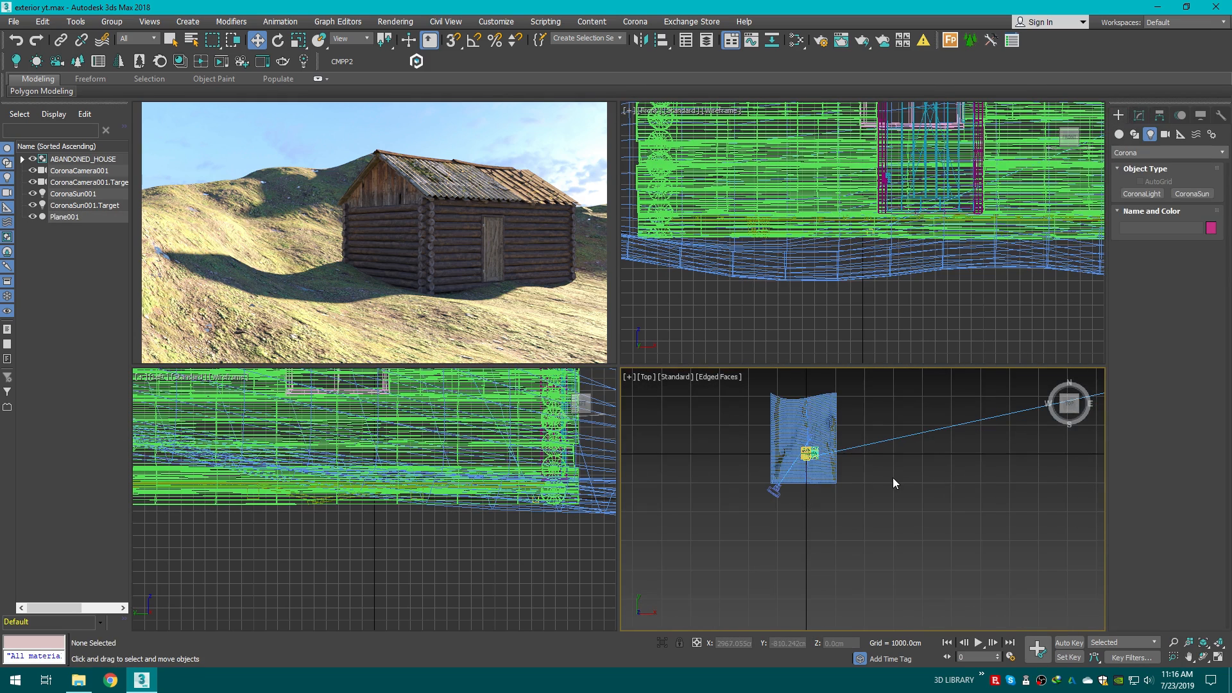
pyautogui.scroll(-4, 895, 481)
pyautogui.click(984, 440)
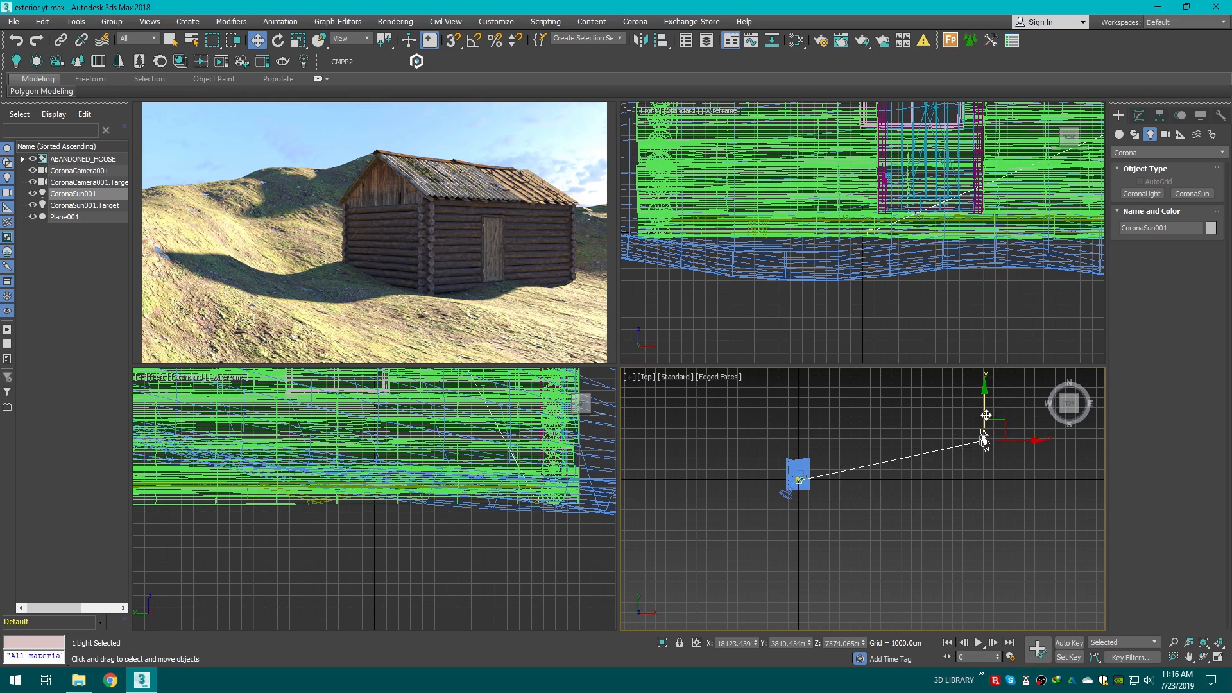
pyautogui.moveTo(986, 415); pyautogui.dragTo(974, 395)
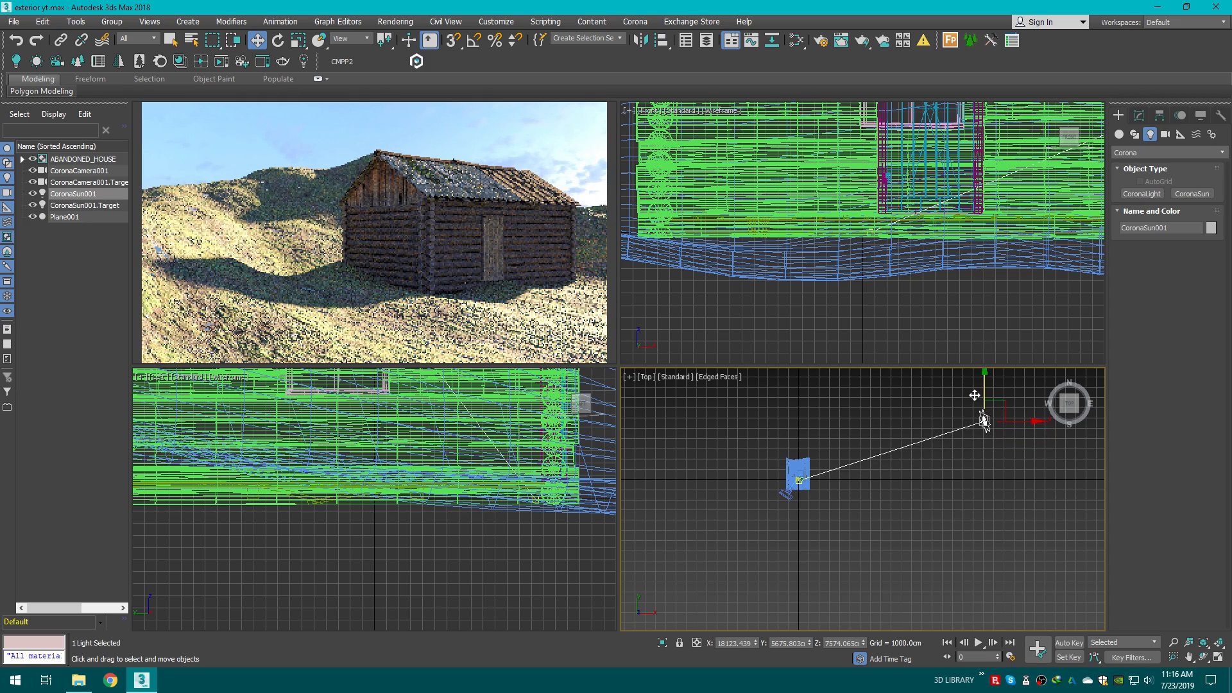
pyautogui.click(915, 519)
# Step: Create three Corona CScatter objects in the Top view beside the terrain
pyautogui.scroll(5, 783, 479)
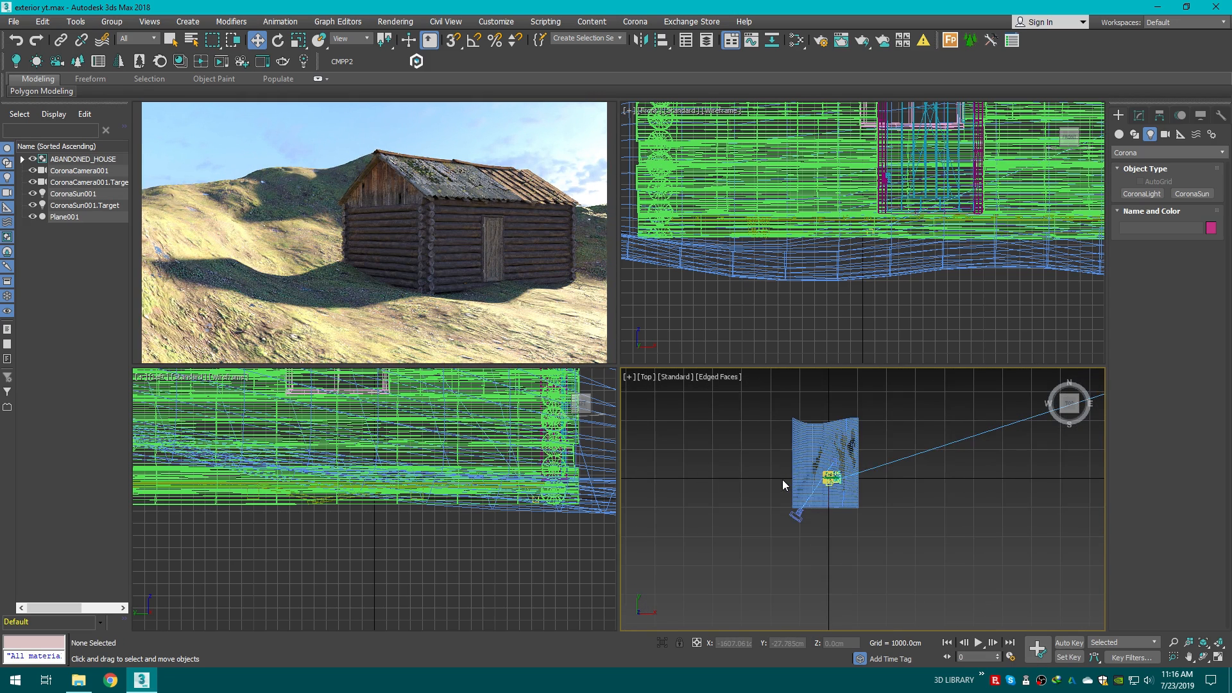
pyautogui.moveTo(1070, 403); pyautogui.dragTo(1069, 414)
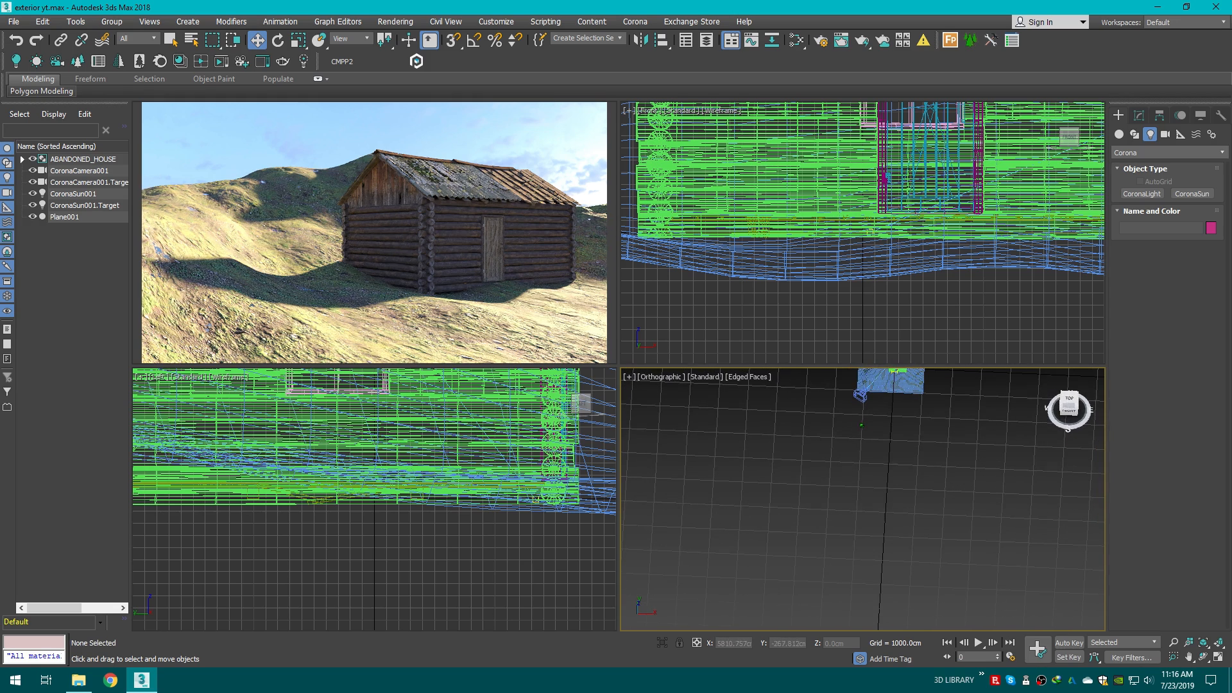
pyautogui.click(1069, 401)
pyautogui.scroll(6, 878, 522)
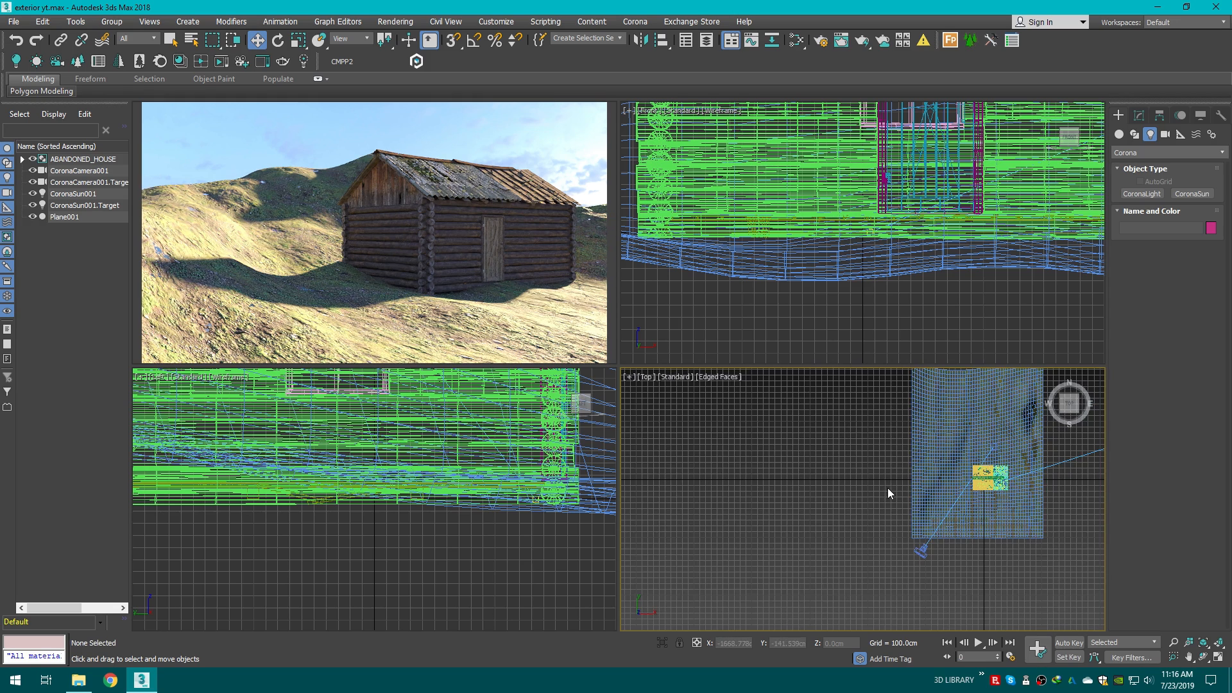
pyautogui.moveTo(888, 488); pyautogui.dragTo(899, 491, button='middle')
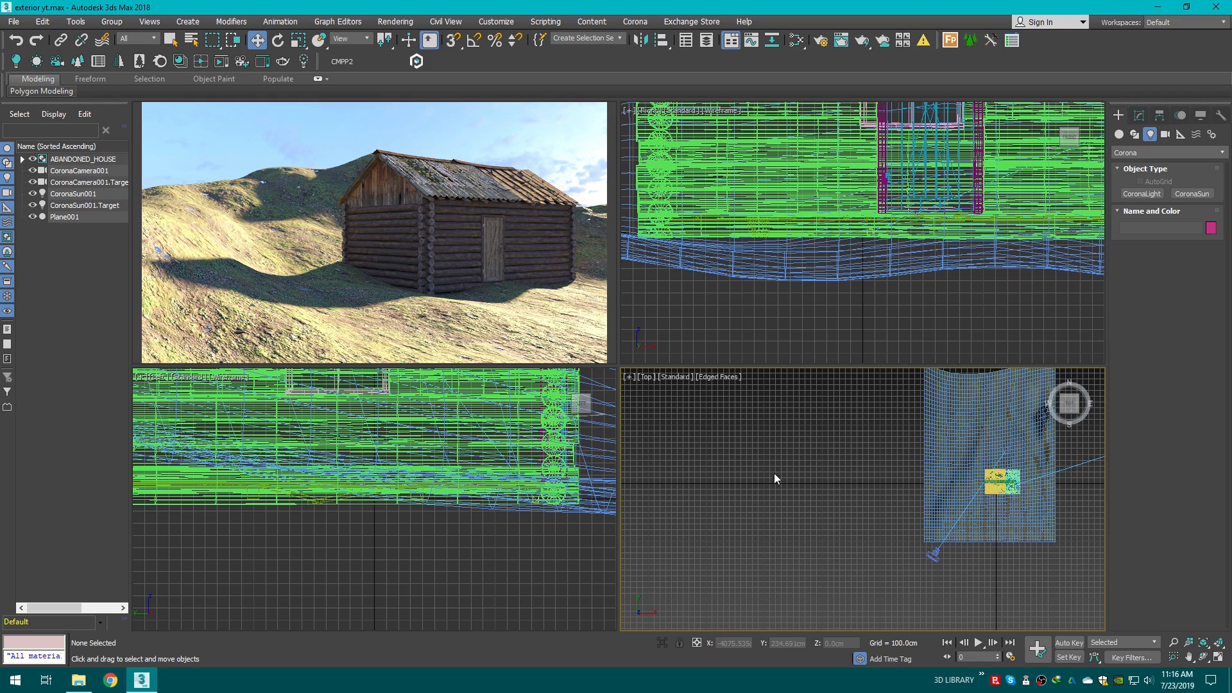
pyautogui.scroll(5, 871, 486)
pyautogui.moveTo(869, 486); pyautogui.dragTo(769, 482, button='middle')
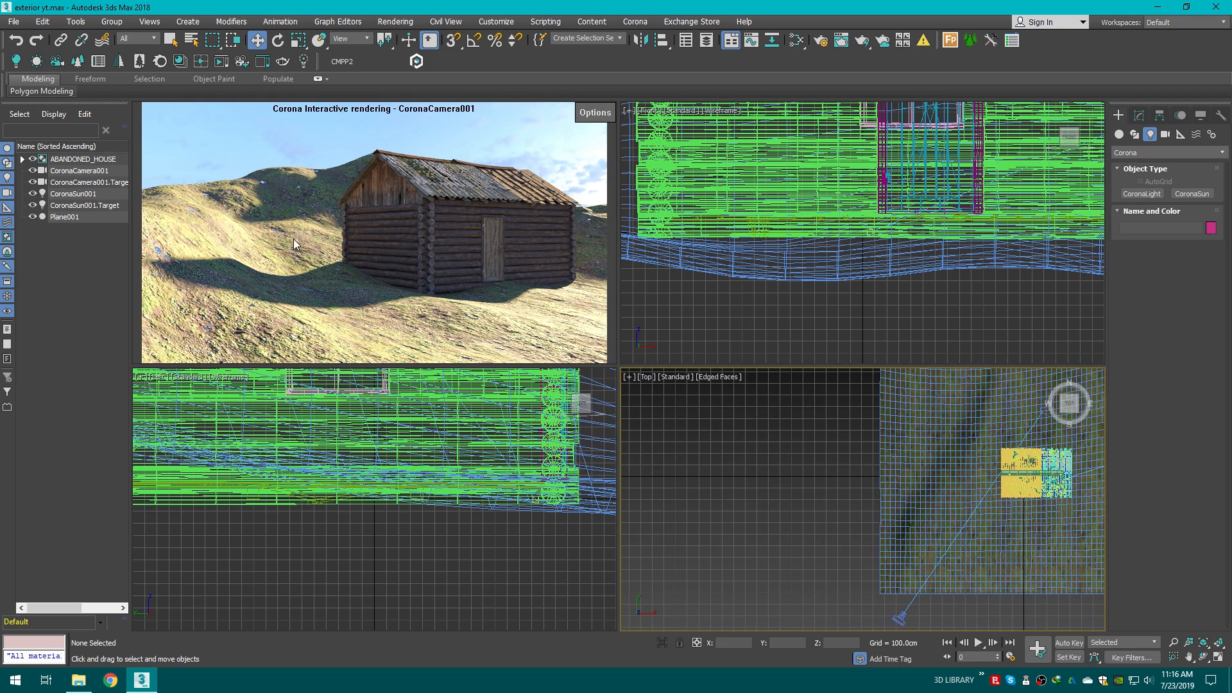
pyautogui.click(1119, 134)
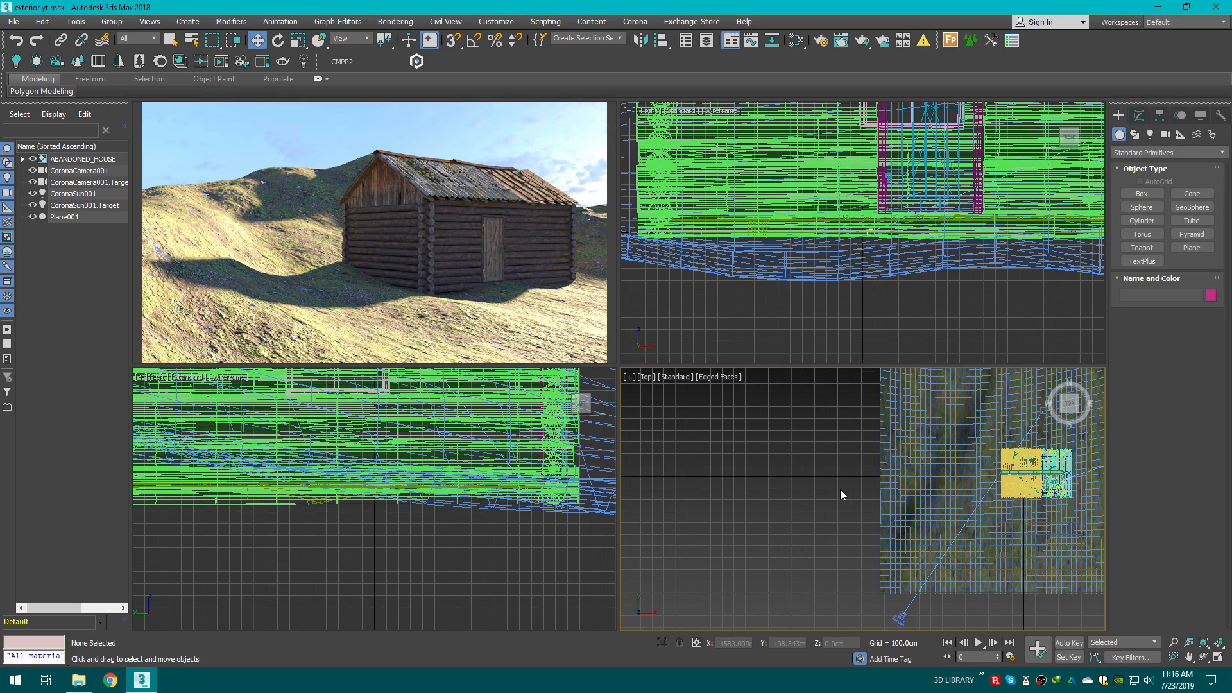
pyautogui.scroll(2, 840, 489)
pyautogui.moveTo(841, 489); pyautogui.dragTo(879, 461, button='middle')
pyautogui.scroll(-4, 888, 441)
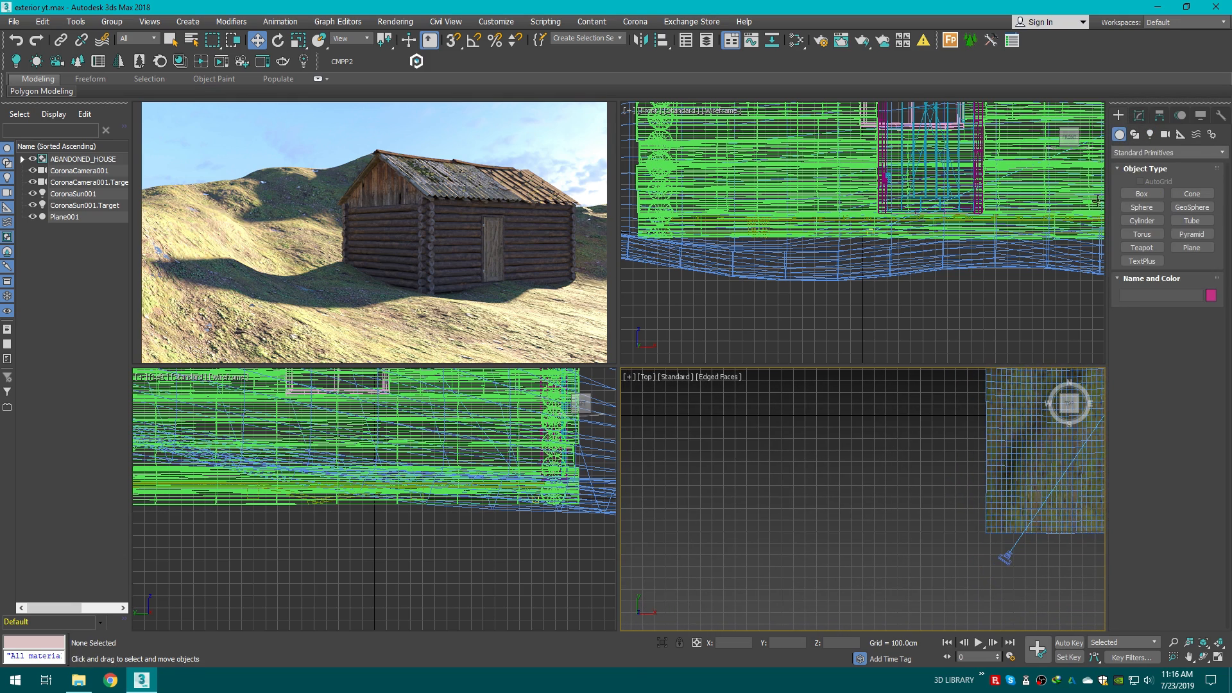
pyautogui.click(1141, 153)
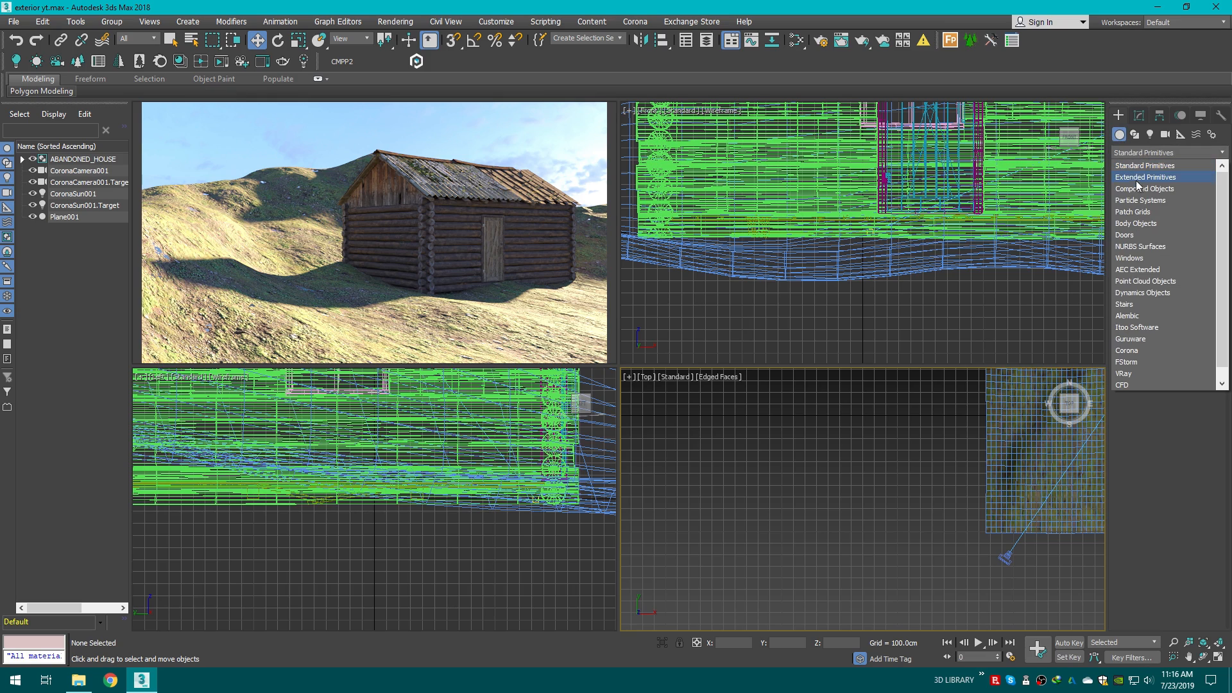
pyautogui.click(1128, 351)
pyautogui.scroll(2, 941, 430)
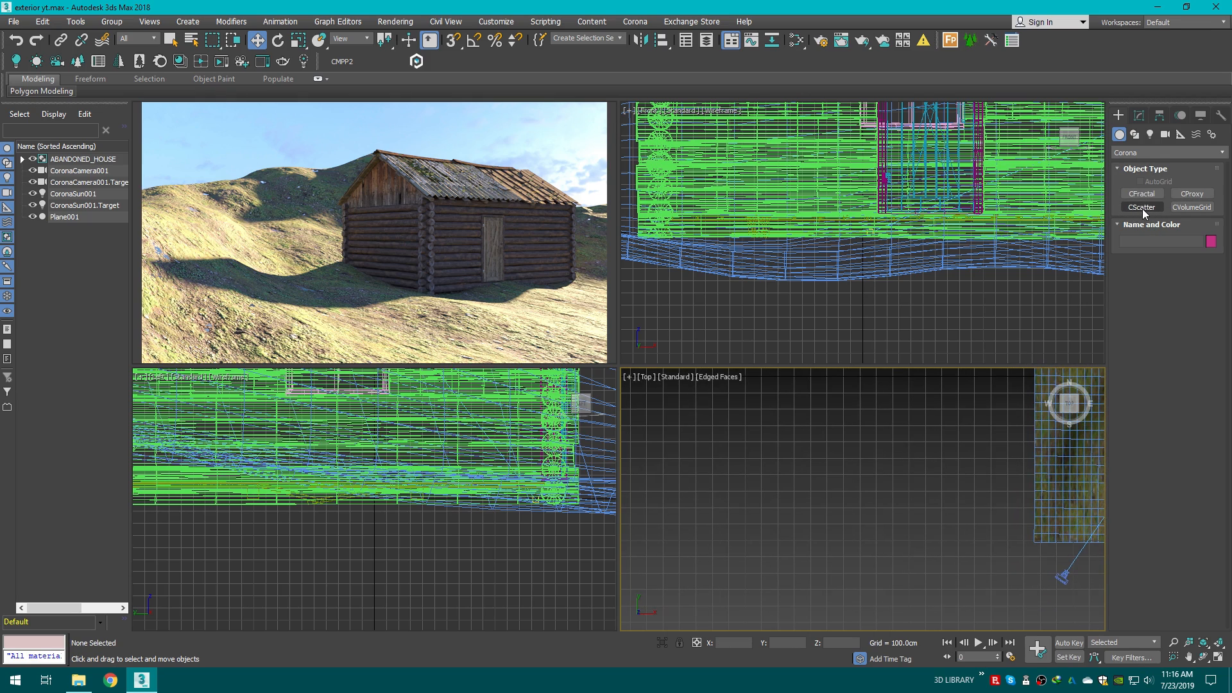
pyautogui.click(1141, 207)
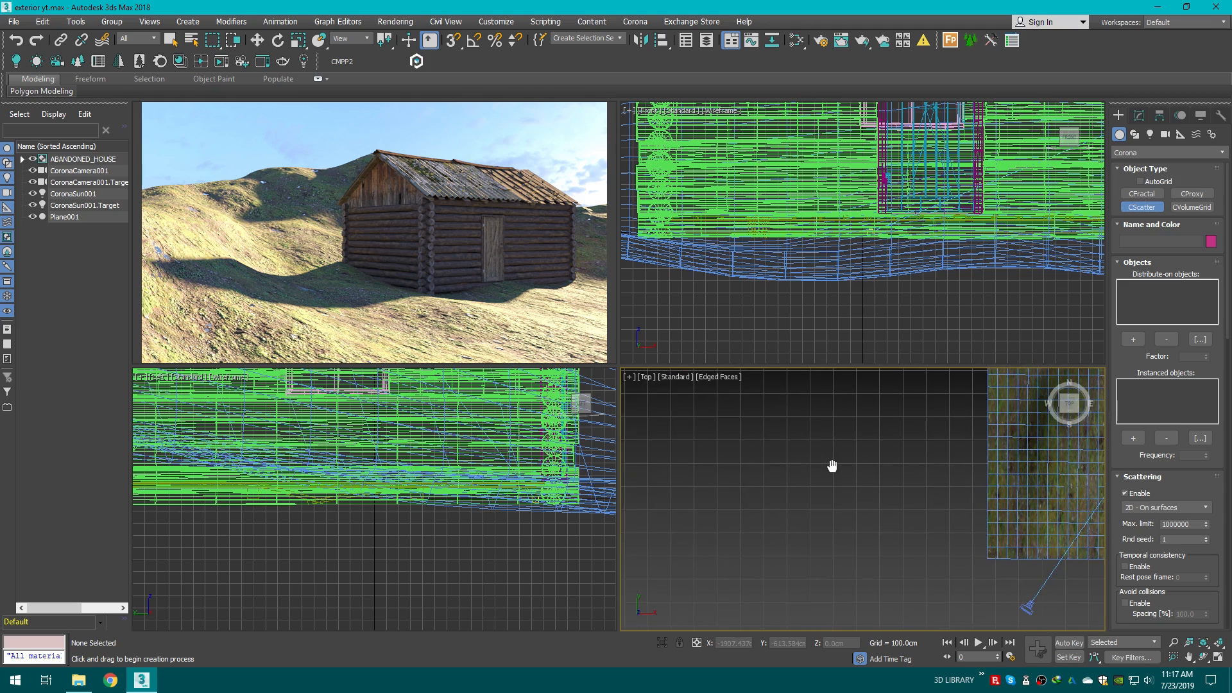
pyautogui.moveTo(739, 443); pyautogui.dragTo(770, 456)
pyautogui.moveTo(731, 507); pyautogui.dragTo(739, 510)
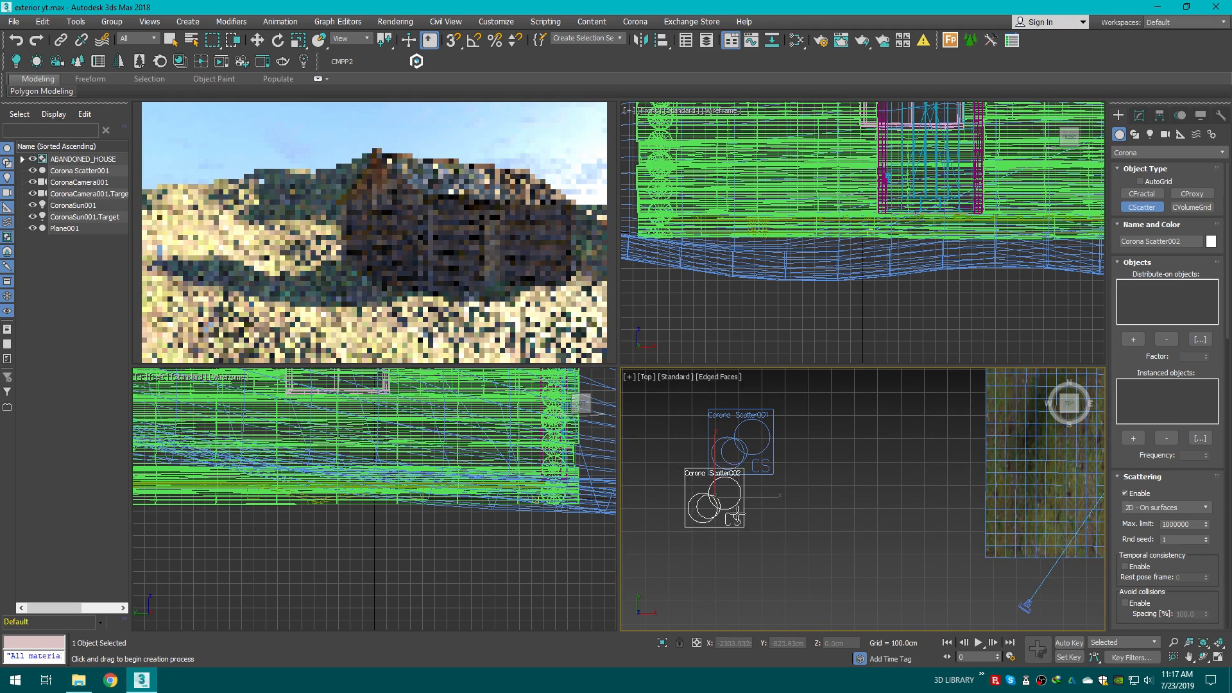
pyautogui.moveTo(805, 424); pyautogui.dragTo(819, 439)
# Step: Move the three scatter objects into a row side by side
pyautogui.press('w')
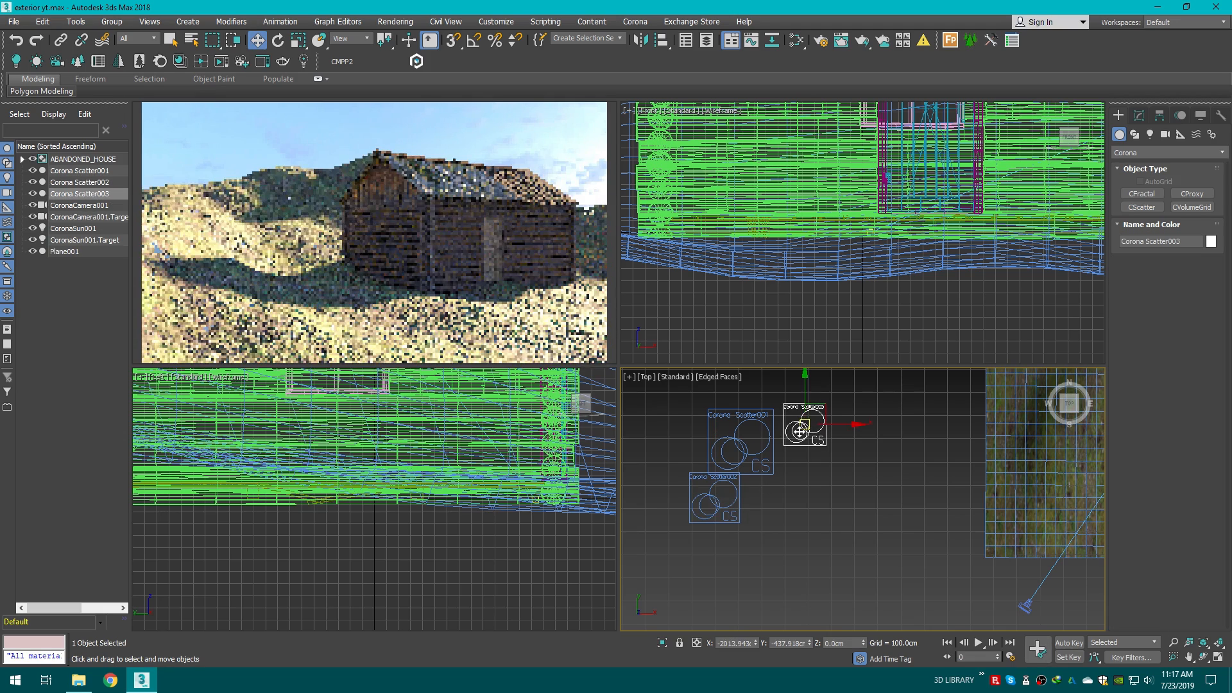
pyautogui.moveTo(817, 396)
pyautogui.mouseDown()
pyautogui.moveTo(817, 494)
pyautogui.moveTo(817, 415)
pyautogui.mouseUp()
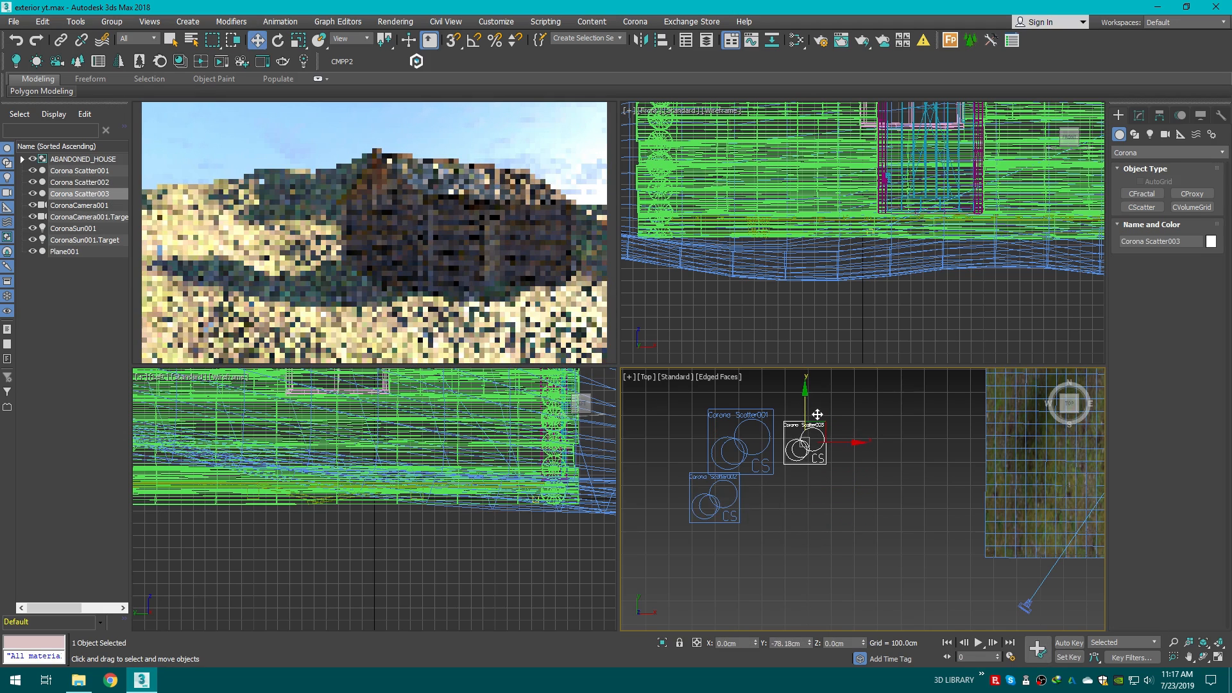
pyautogui.click(717, 500)
pyautogui.moveTo(717, 499); pyautogui.dragTo(805, 499)
pyautogui.click(823, 438)
pyautogui.moveTo(823, 438); pyautogui.dragTo(881, 439)
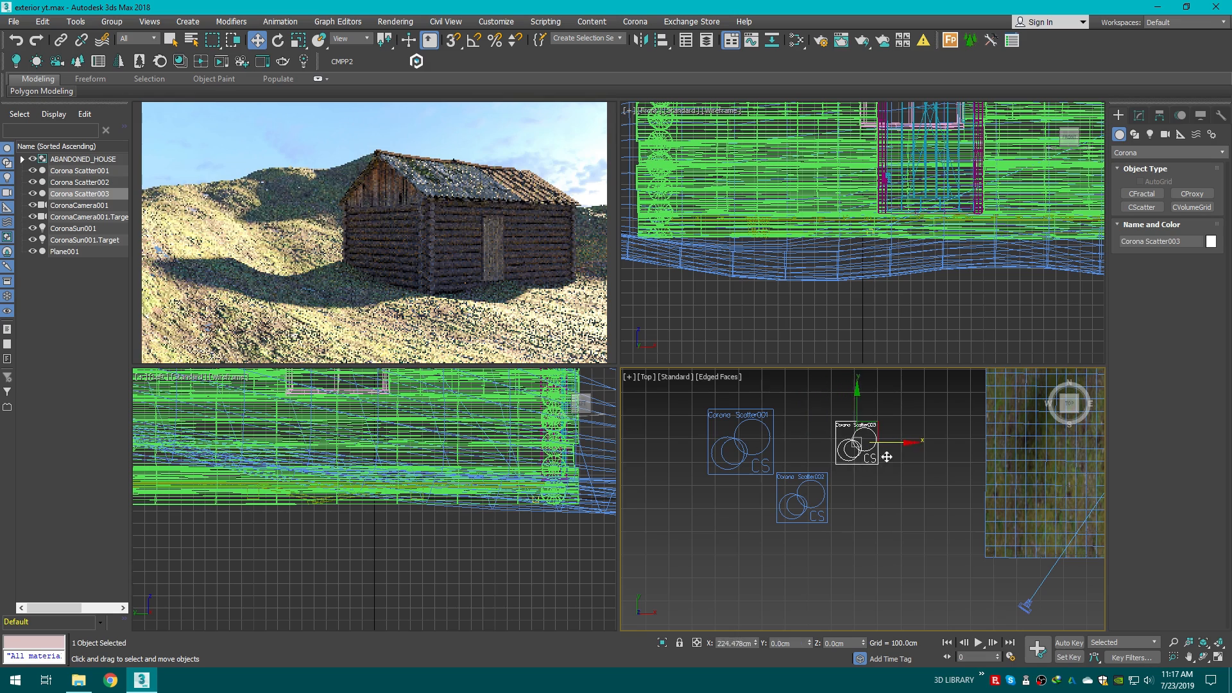
pyautogui.click(802, 497)
pyautogui.moveTo(805, 463); pyautogui.dragTo(886, 452)
pyautogui.click(864, 434)
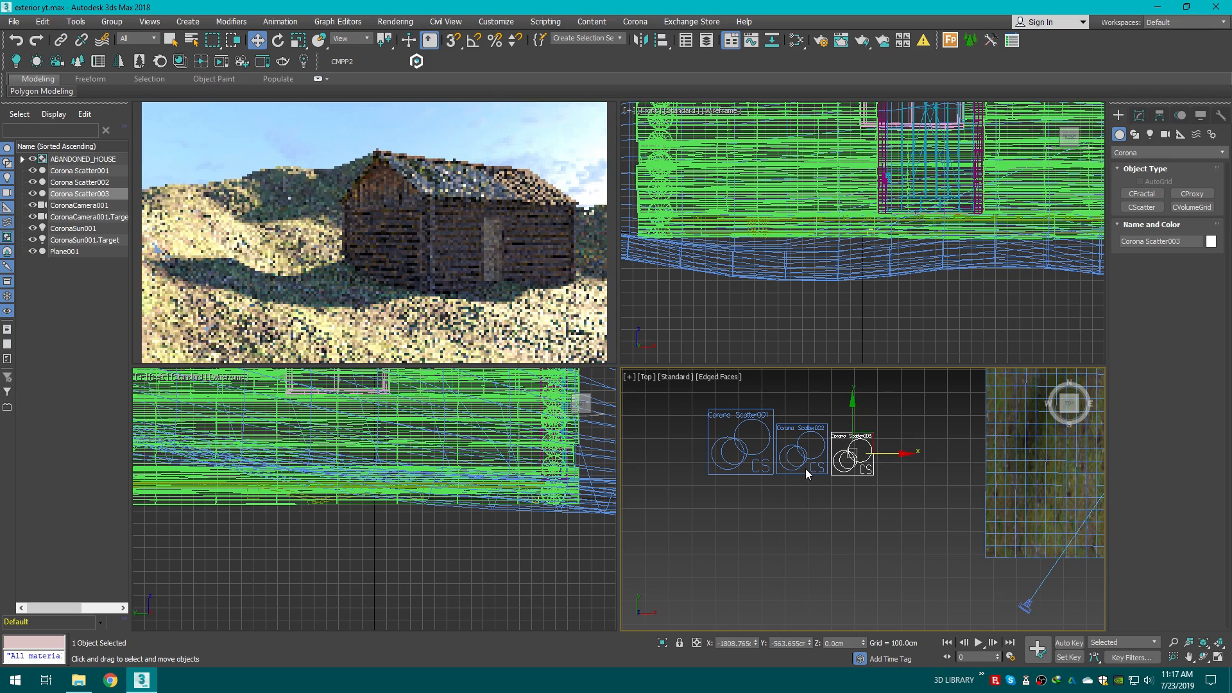
# Step: Hide the Top viewport grid and nudge Corona Scatter001 slightly down
pyautogui.scroll(2, 805, 472)
pyautogui.click(785, 505)
pyautogui.moveTo(737, 496); pyautogui.dragTo(815, 551, button='middle')
pyautogui.press('g')
pyautogui.scroll(3, 815, 550)
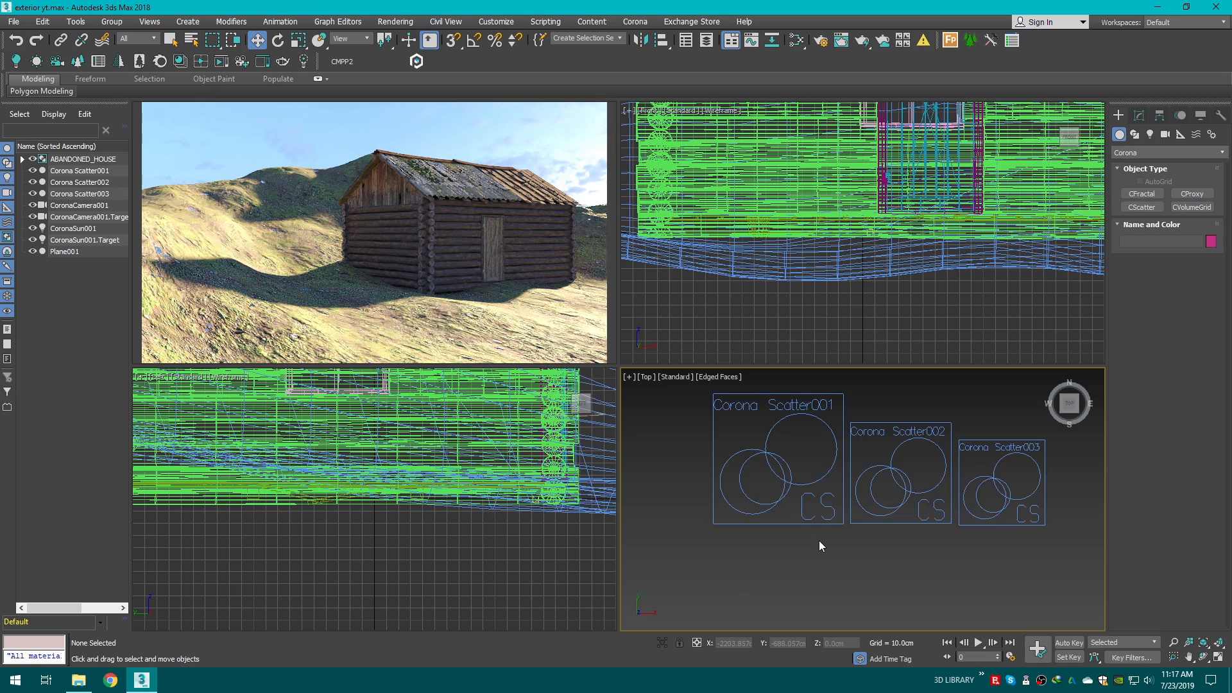
pyautogui.click(779, 411)
pyautogui.click(780, 410)
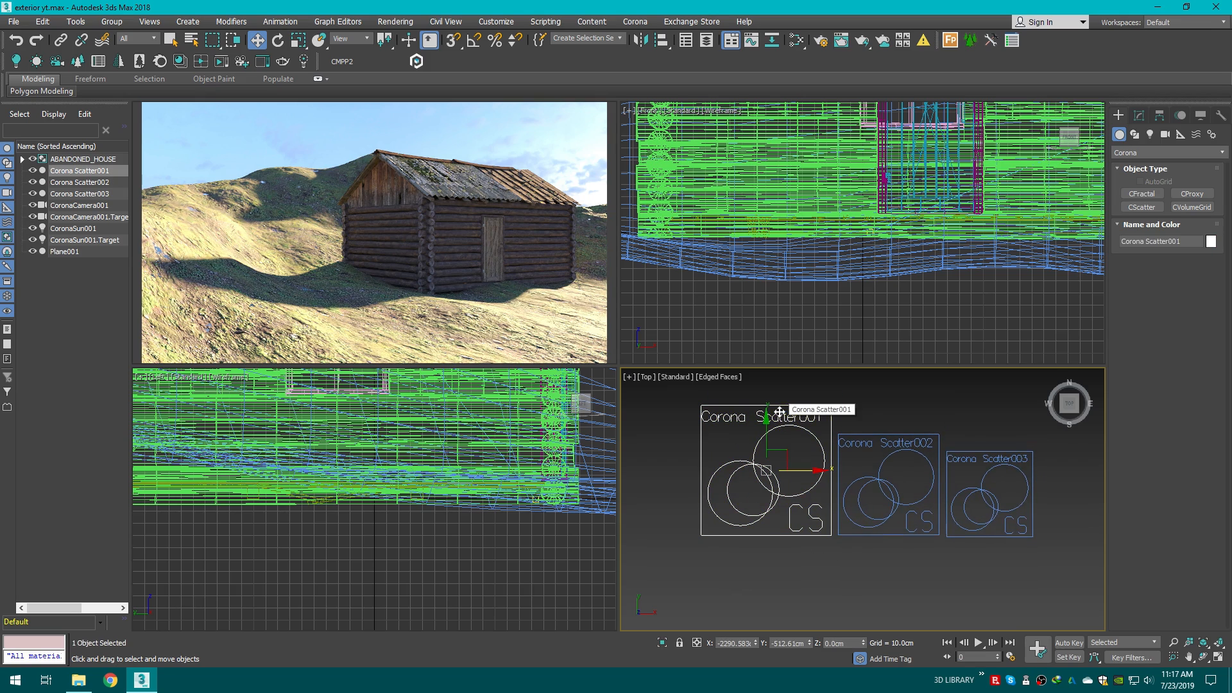
pyautogui.moveTo(797, 421); pyautogui.dragTo(793, 434, button='middle')
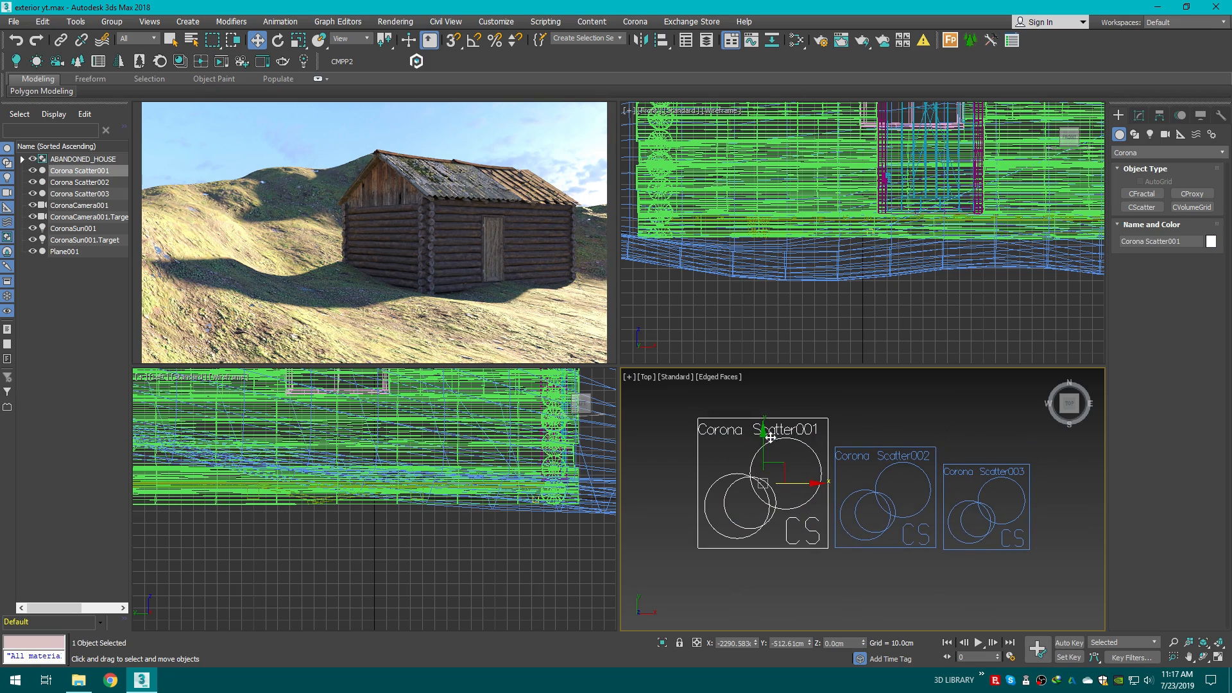
# Step: Rename Corona Scatter001 to Grass 1
pyautogui.click(1143, 116)
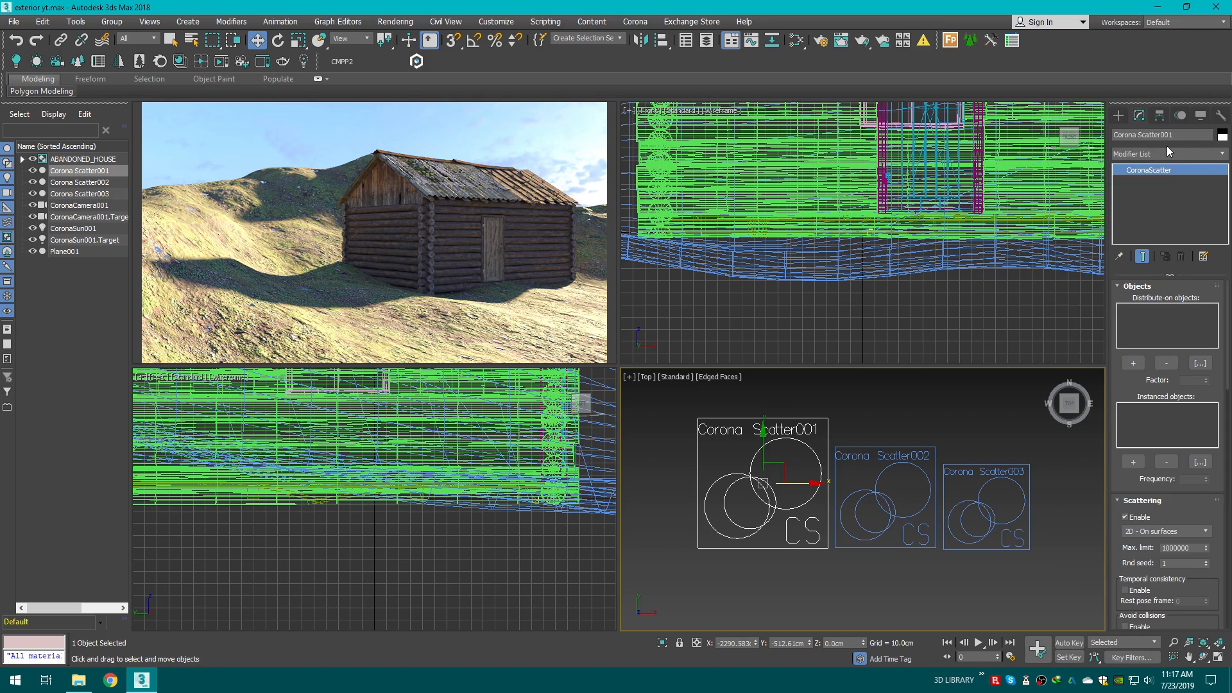
pyautogui.moveTo(1179, 137); pyautogui.dragTo(1130, 143)
pyautogui.press('BackSpace')
pyautogui.press('Return')
pyautogui.click(873, 418)
pyautogui.scroll(5, 716, 450)
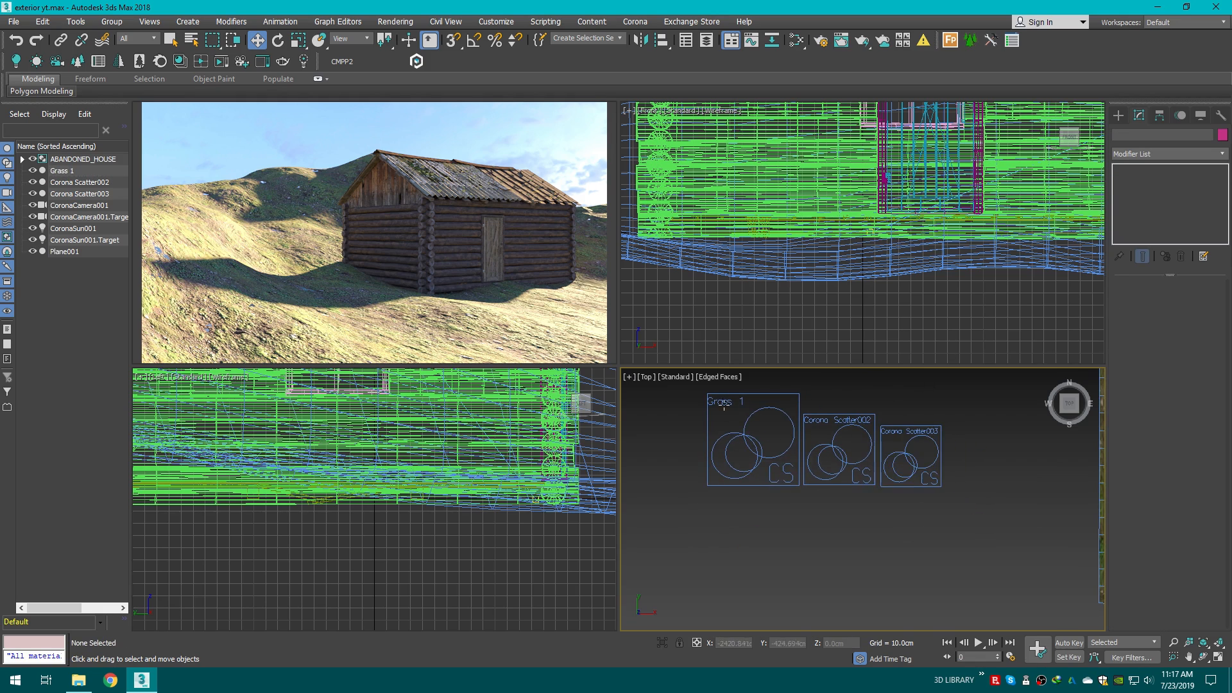
pyautogui.scroll(-6, 723, 401)
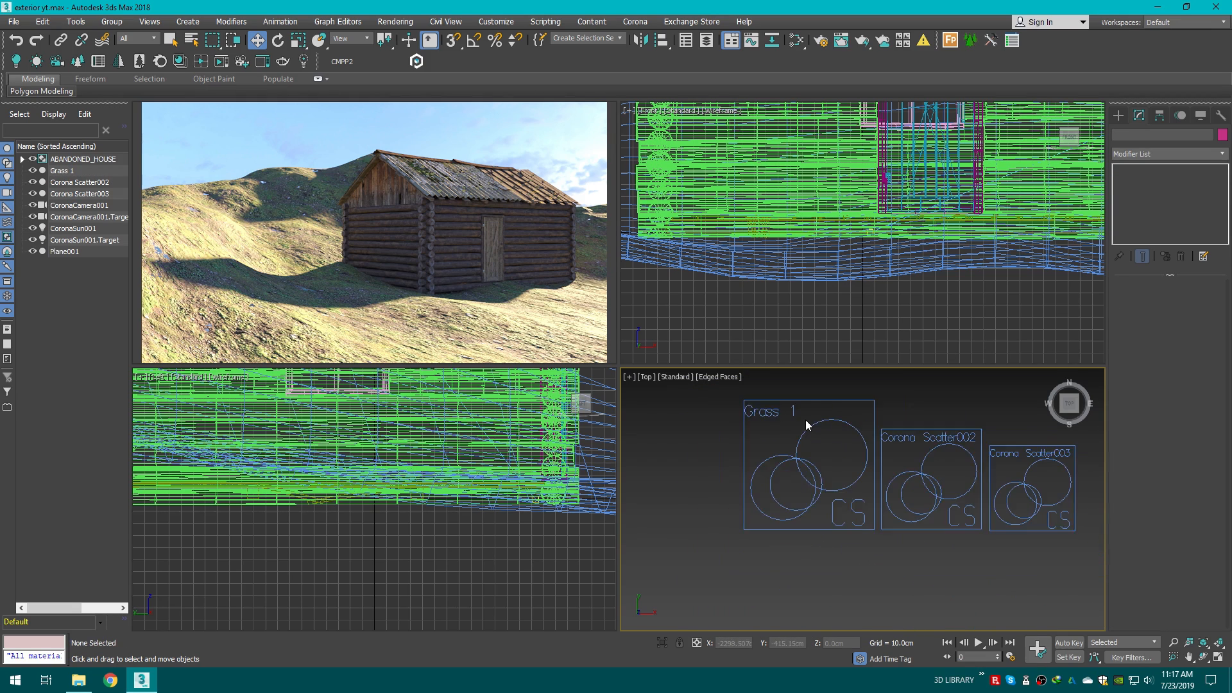
# Step: Switch to File Explorer to browse the Exterior Models library folder
pyautogui.click(75, 675)
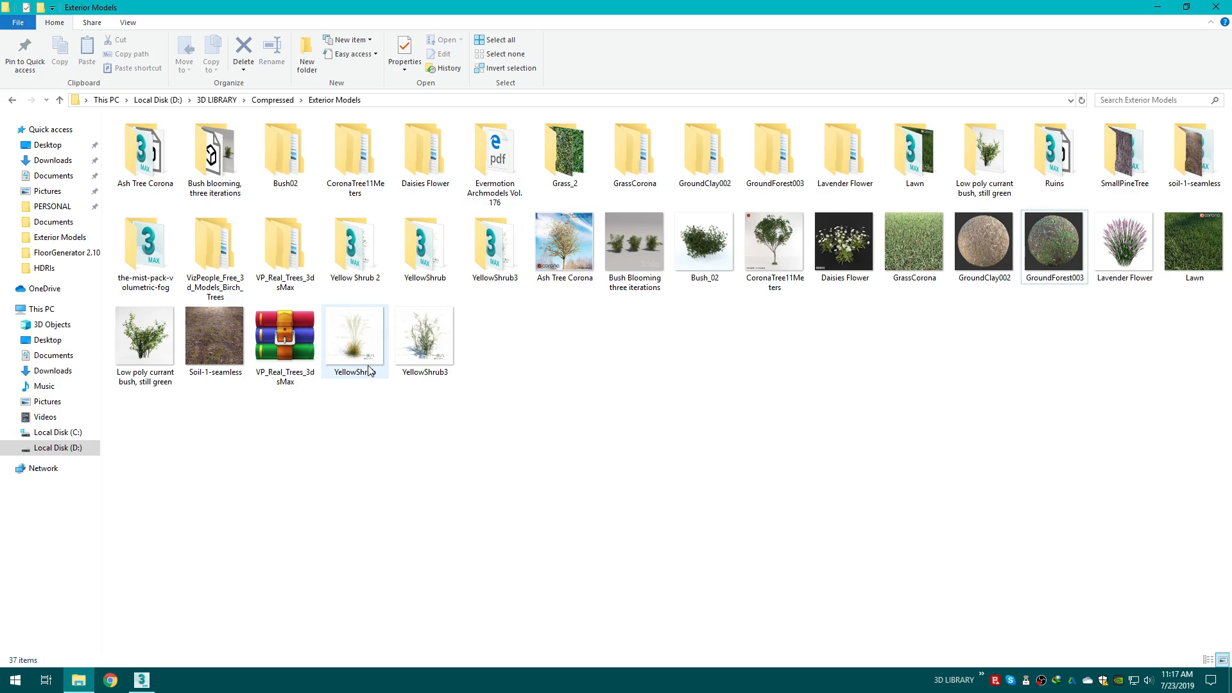
# Step: Preview the YellowShrub reference images in the Exterior Models library folder
pyautogui.doubleClick(361, 341)
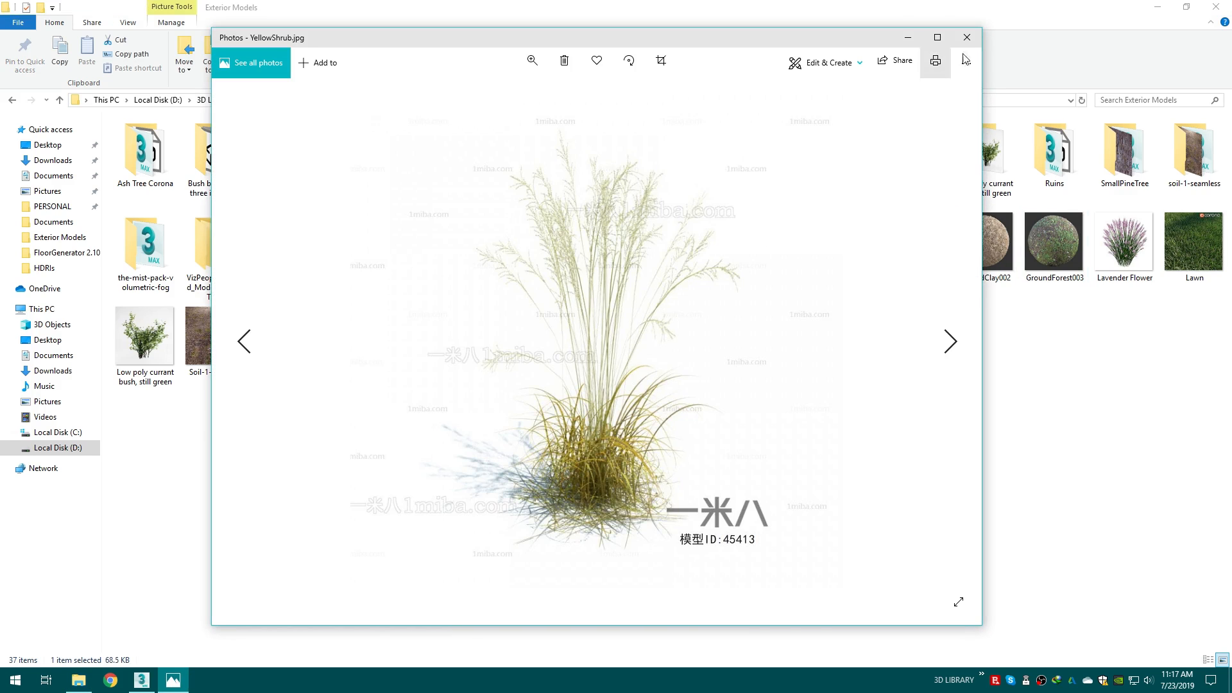
pyautogui.click(964, 39)
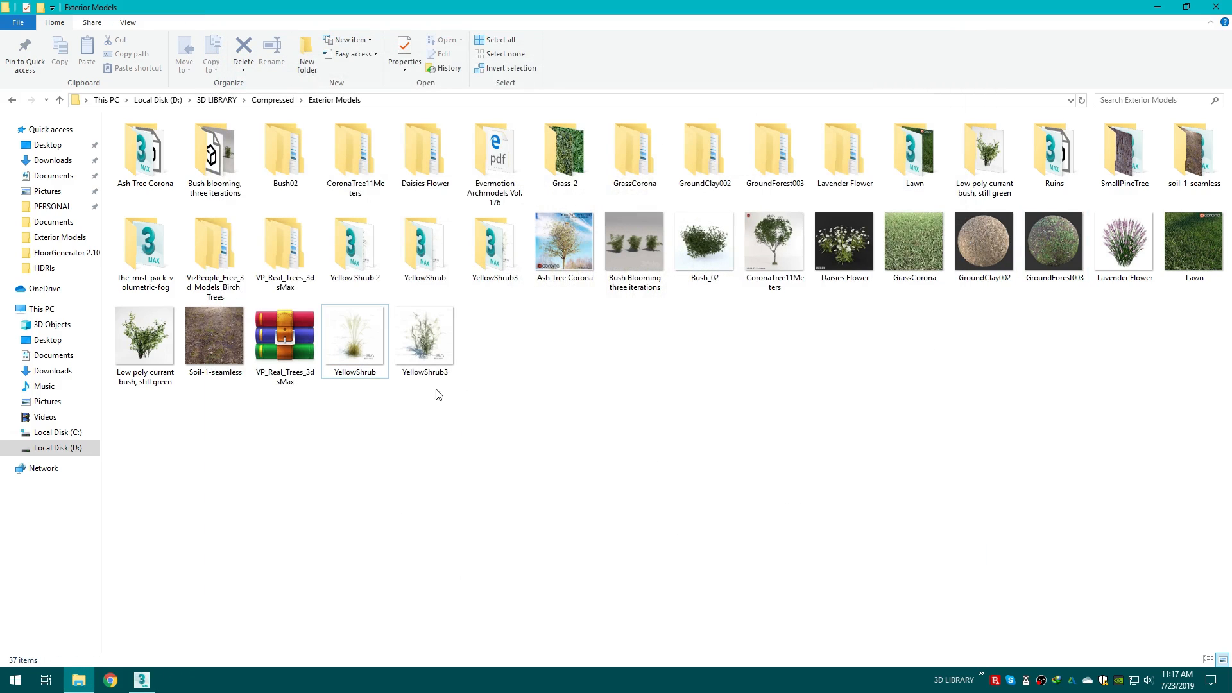
pyautogui.doubleClick(334, 367)
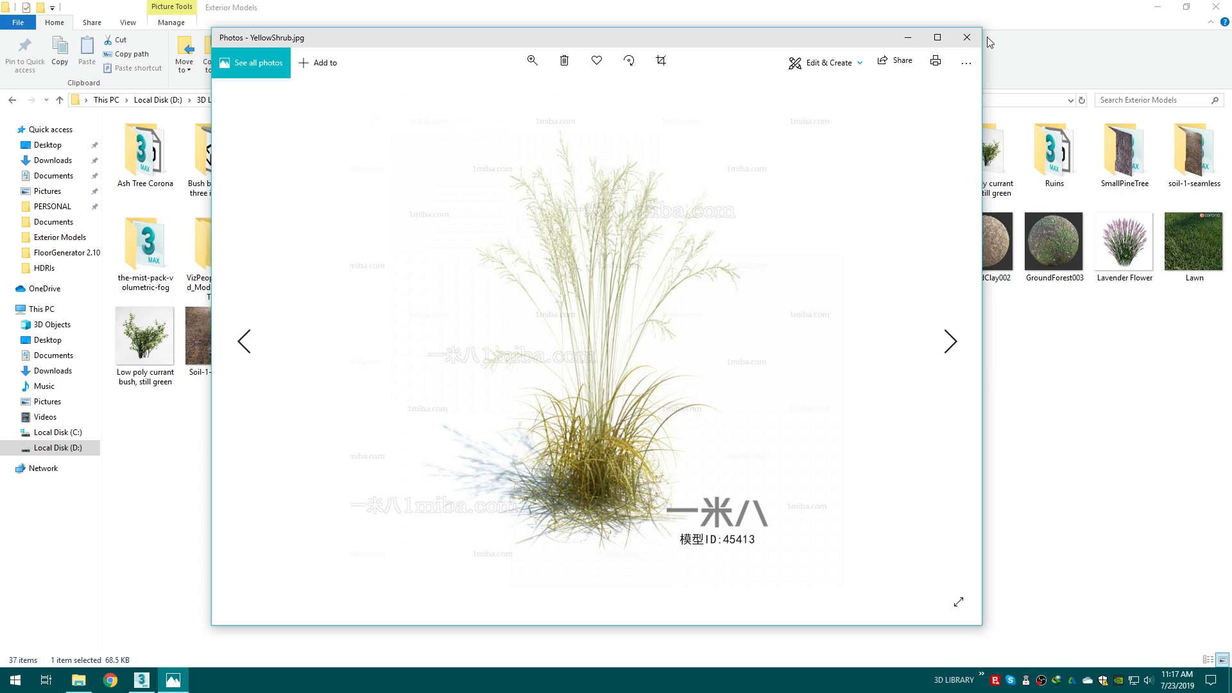
pyautogui.click(967, 38)
pyautogui.press('Right')
pyautogui.press('y')
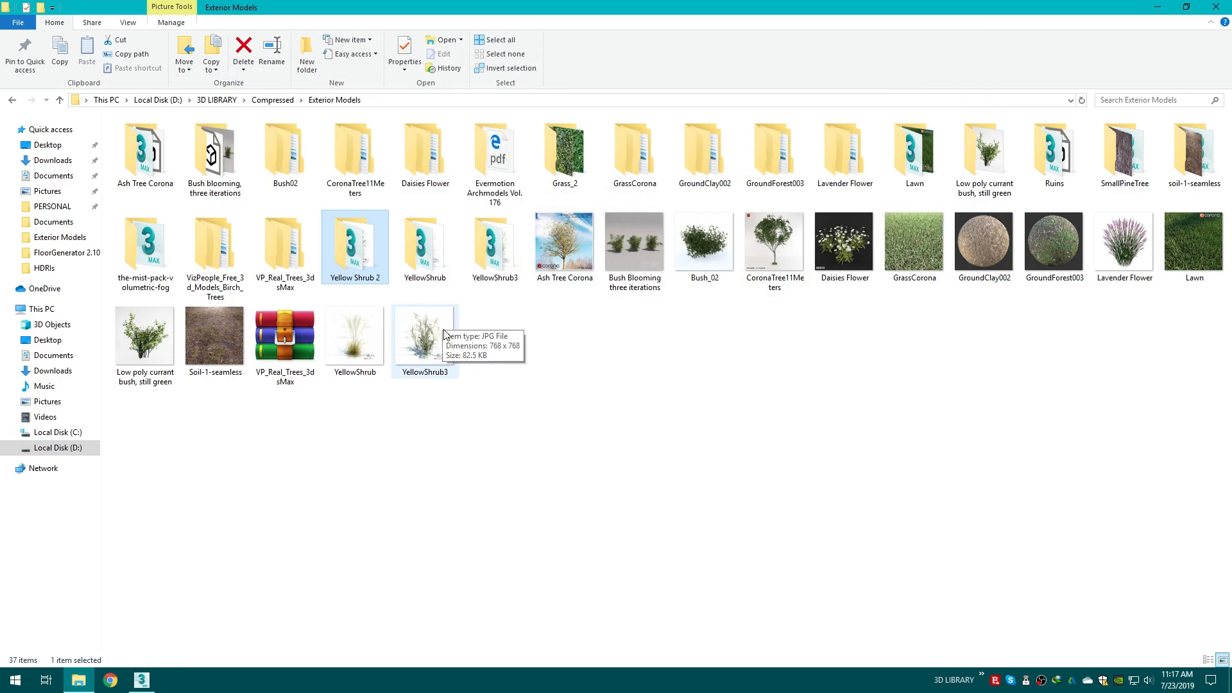
# Step: Open the YellowShrub folder, merge its shrub model into the scene, and close the Corona error log
pyautogui.doubleClick(408, 251)
pyautogui.click(565, 164)
pyautogui.moveTo(565, 164); pyautogui.dragTo(734, 515)
pyautogui.click(763, 536)
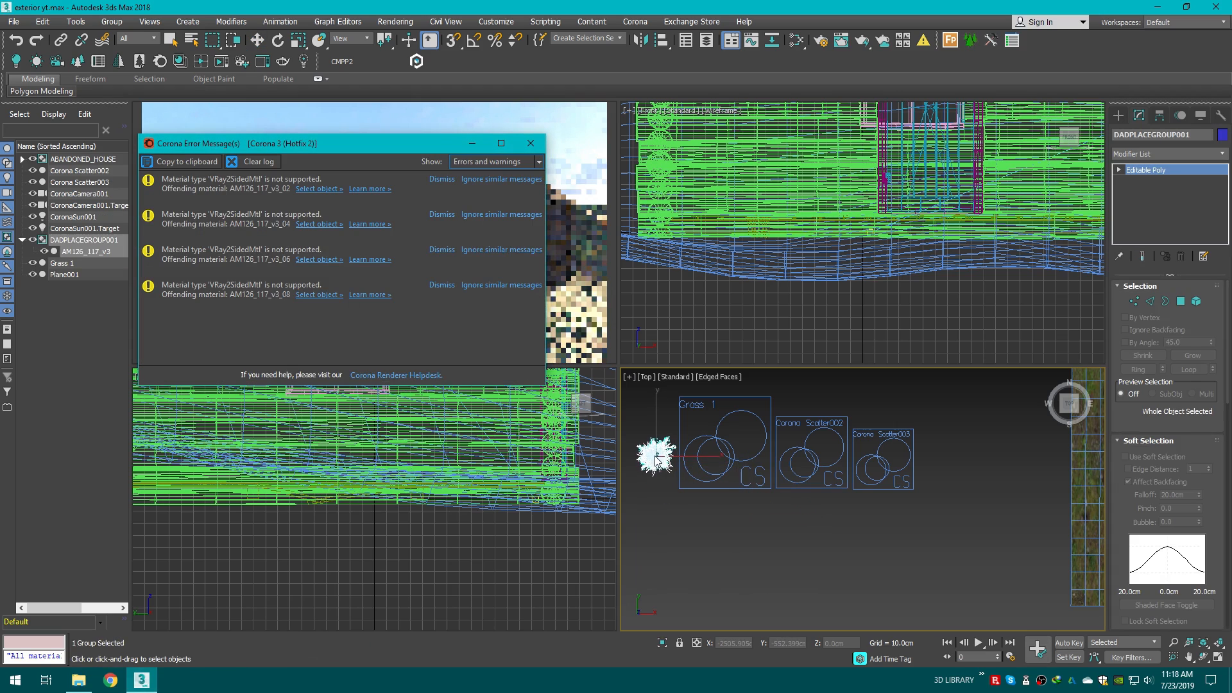
pyautogui.click(644, 457)
pyautogui.click(530, 143)
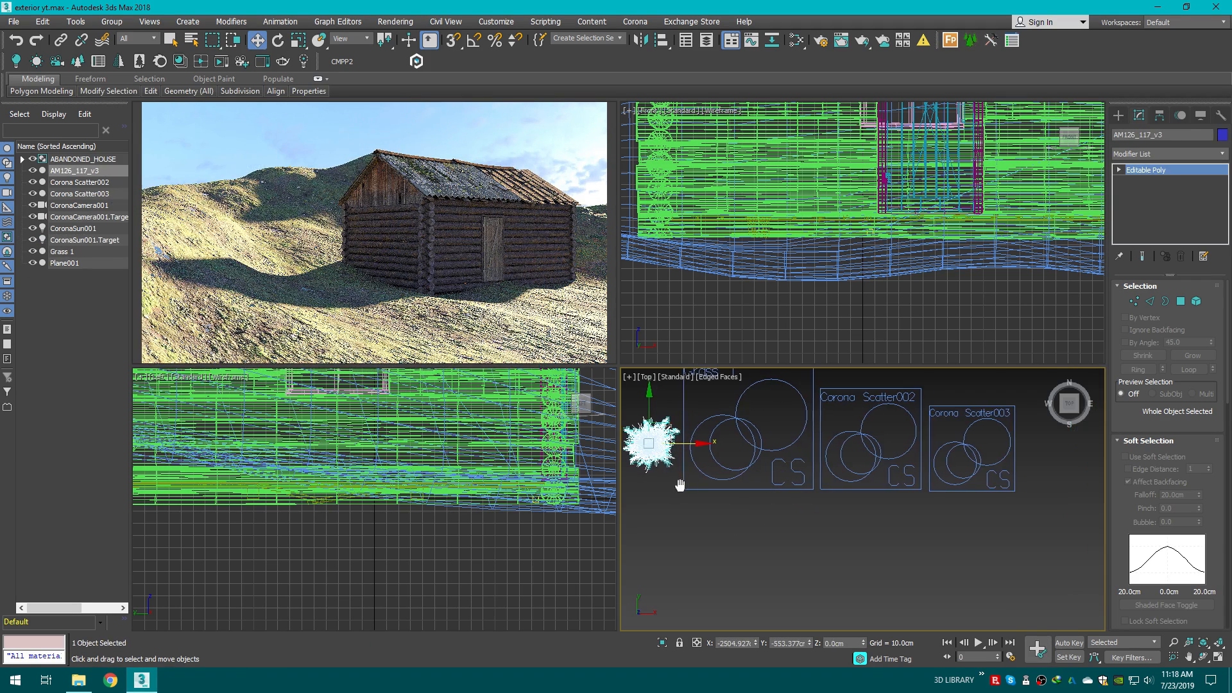
# Step: Move the merged shrub model slightly in the orthographic view
pyautogui.scroll(2, 676, 488)
pyautogui.moveTo(1065, 401); pyautogui.dragTo(1062, 346)
pyautogui.scroll(-2, 695, 447)
pyautogui.moveTo(695, 447); pyautogui.dragTo(769, 476, button='middle')
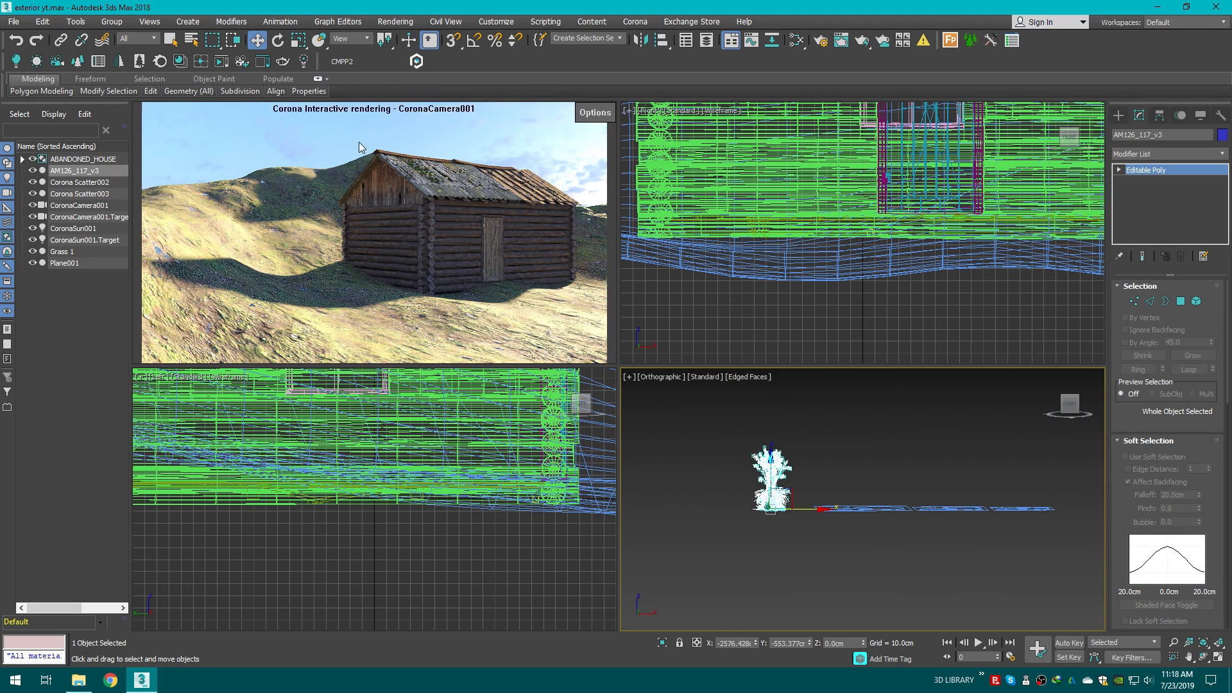
# Step: Scale the shrub model down uniformly
pyautogui.click(298, 40)
pyautogui.scroll(2, 767, 478)
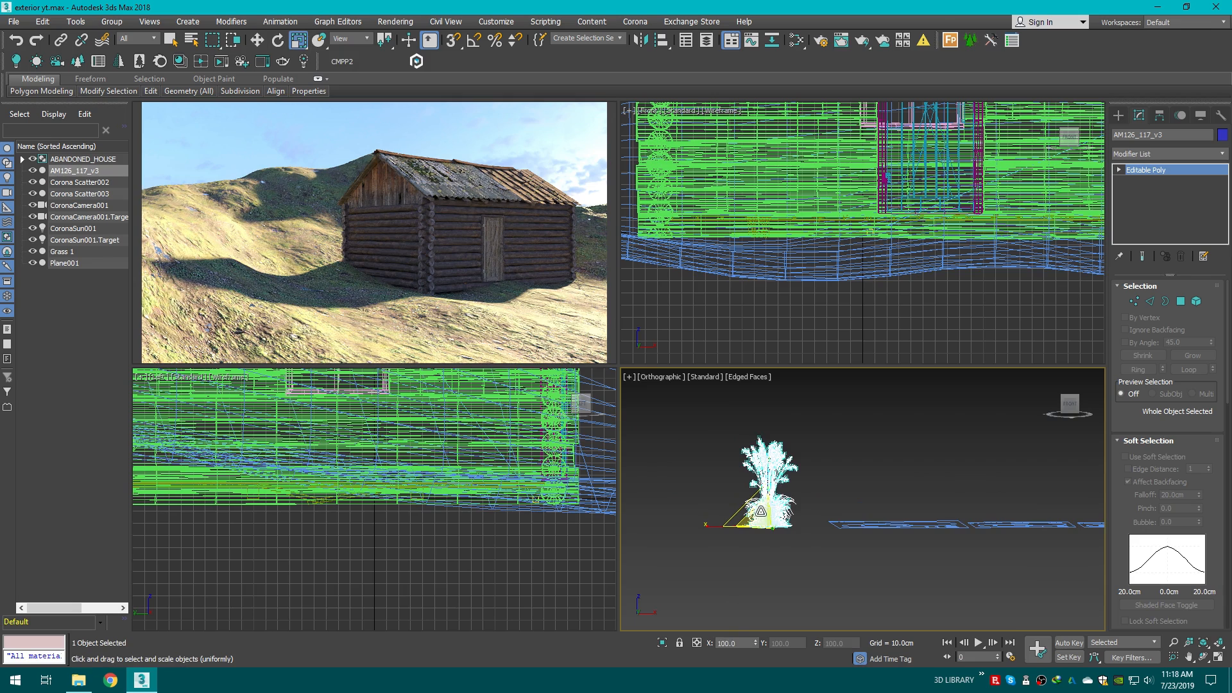
pyautogui.moveTo(761, 511); pyautogui.dragTo(750, 572)
pyautogui.scroll(2, 753, 526)
# Step: Clone the shrub beside itself as independent copies, making three copies in a row
pyautogui.press('w')
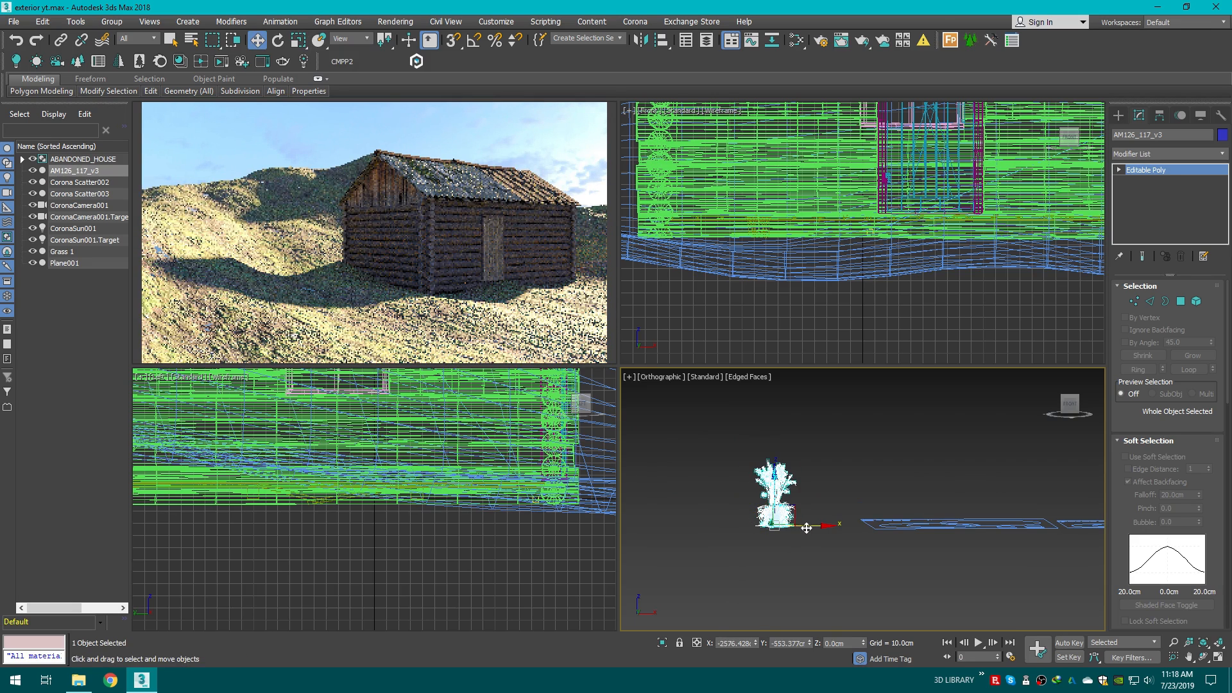
pyautogui.keyDown('shift'); pyautogui.moveTo(807, 527); pyautogui.dragTo(745, 527); pyautogui.keyUp('shift')
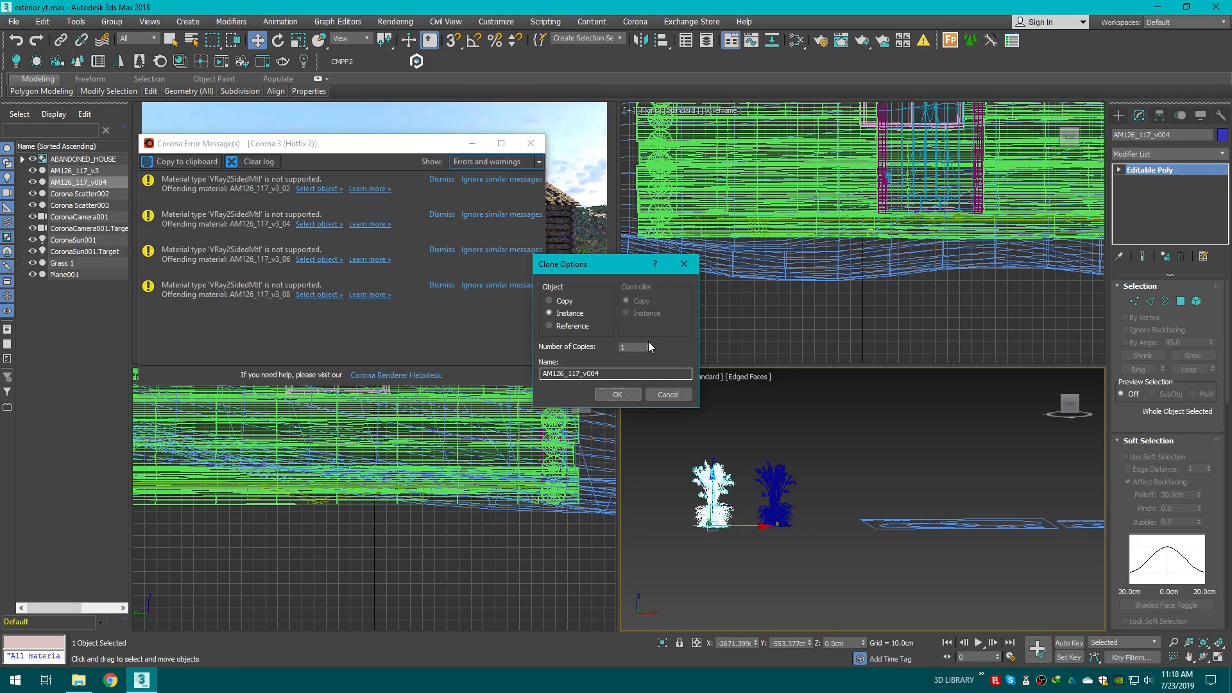
pyautogui.click(552, 300)
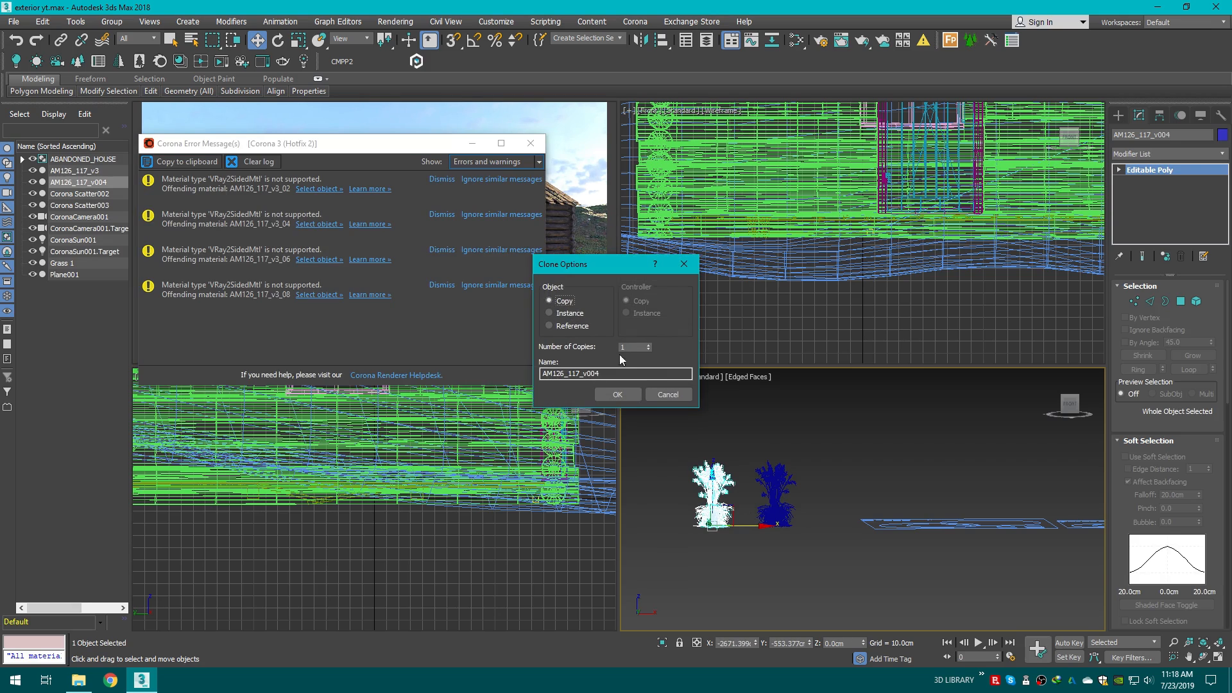
pyautogui.click(648, 345)
pyautogui.click(649, 345)
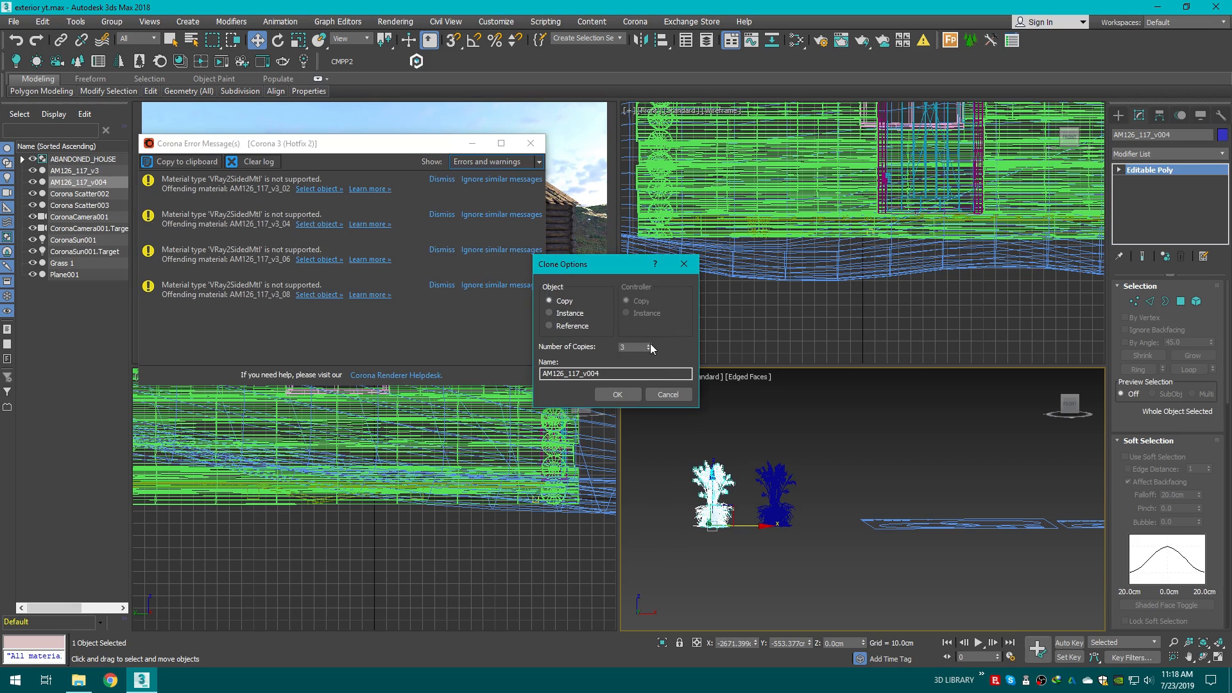
pyautogui.click(618, 394)
pyautogui.click(530, 144)
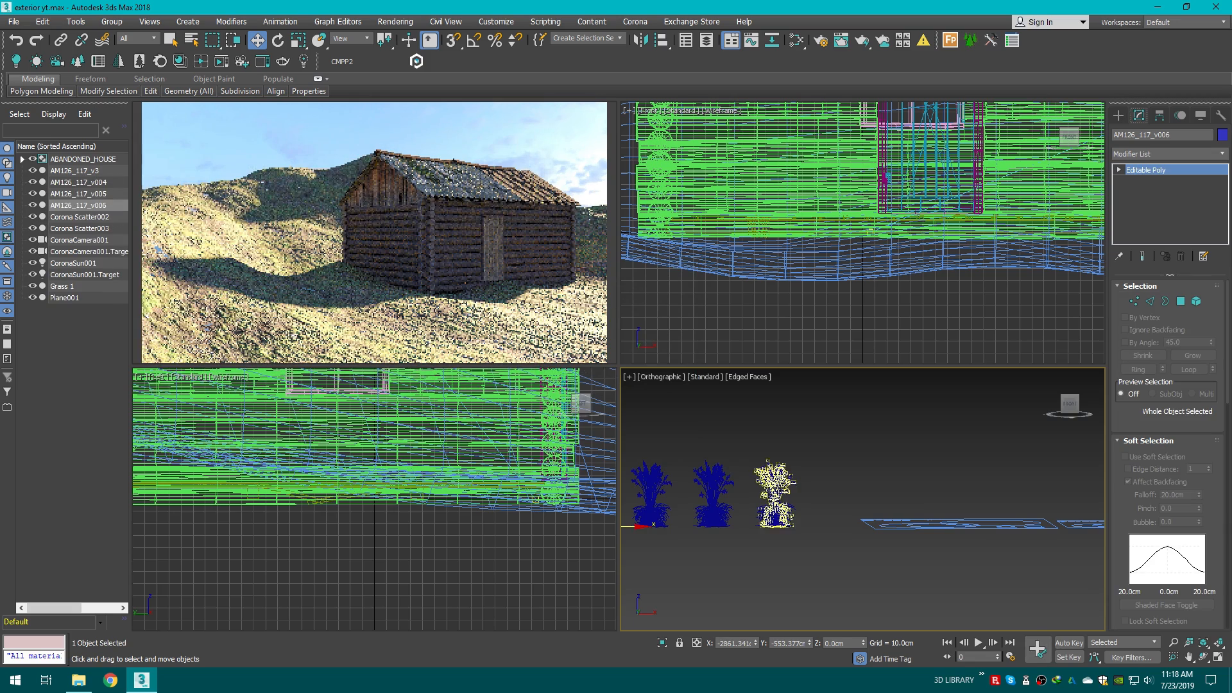
# Step: Spread the shrub copies apart into an evenly spaced row
pyautogui.moveTo(775, 489); pyautogui.dragTo(878, 498, button='middle')
pyautogui.click(815, 504)
pyautogui.scroll(2, 815, 504)
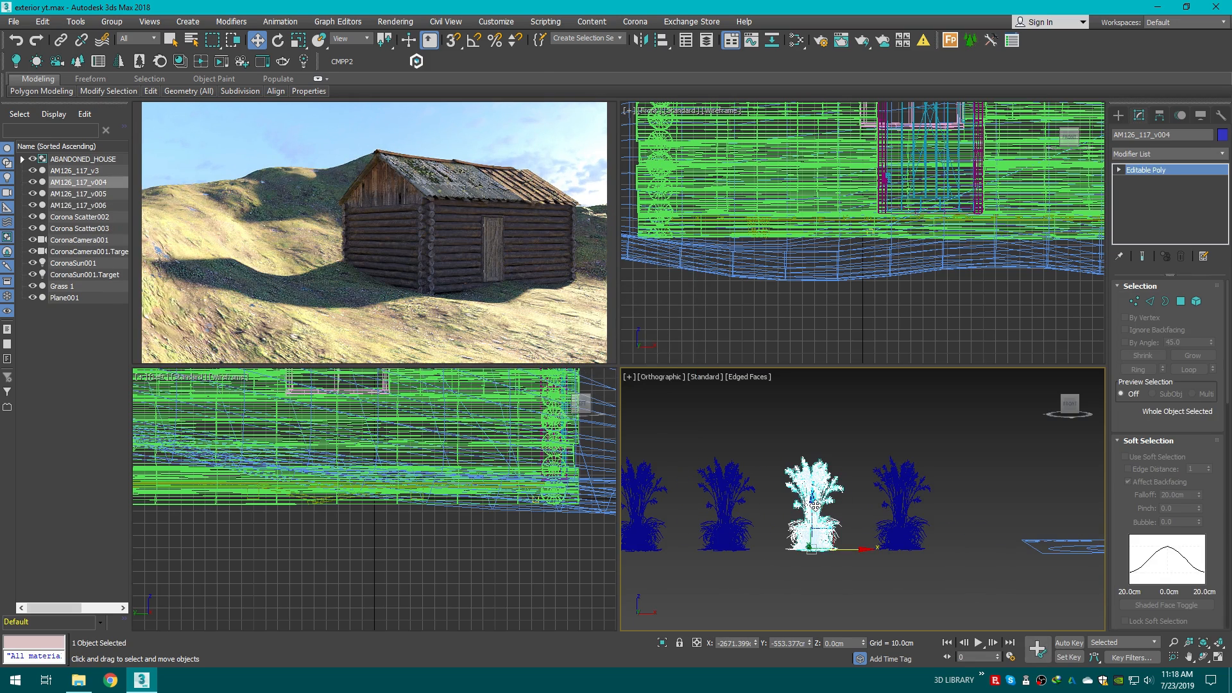
# Step: Scale the shrub copies to different sizes, ranging from small to large
pyautogui.click(299, 40)
pyautogui.moveTo(810, 539); pyautogui.dragTo(711, 635)
pyautogui.click(723, 497)
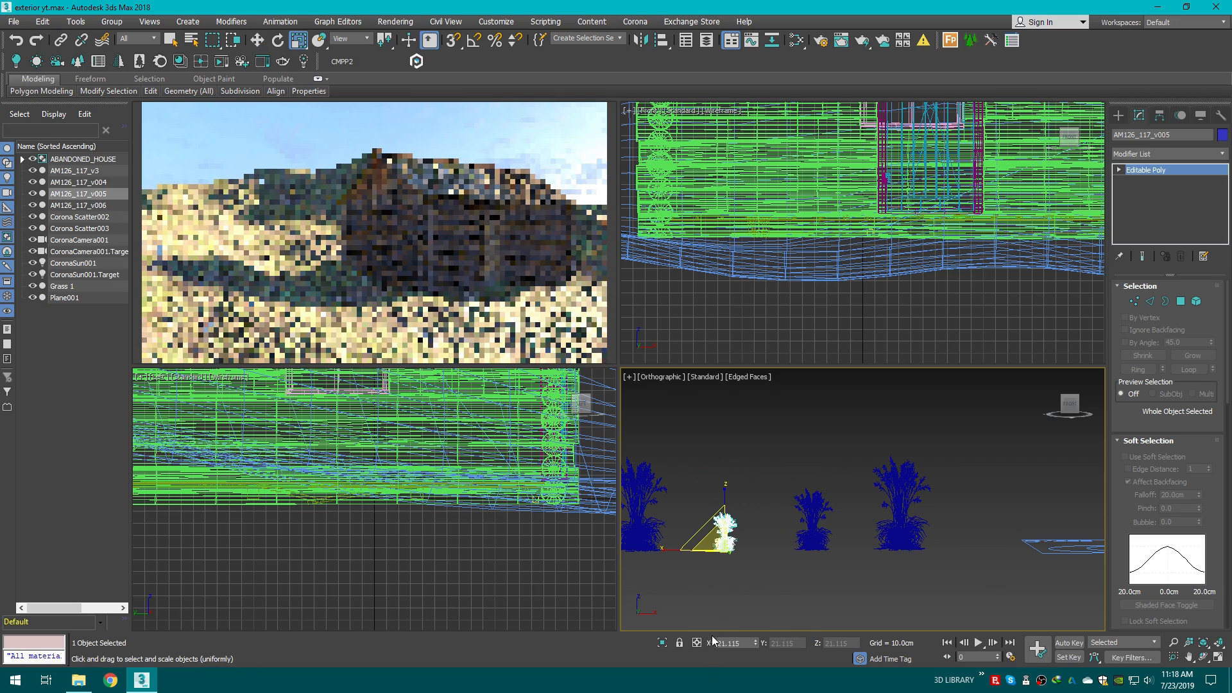
pyautogui.moveTo(744, 550); pyautogui.dragTo(785, 549, button='middle')
pyautogui.click(671, 542)
pyautogui.moveTo(667, 545); pyautogui.dragTo(672, 609)
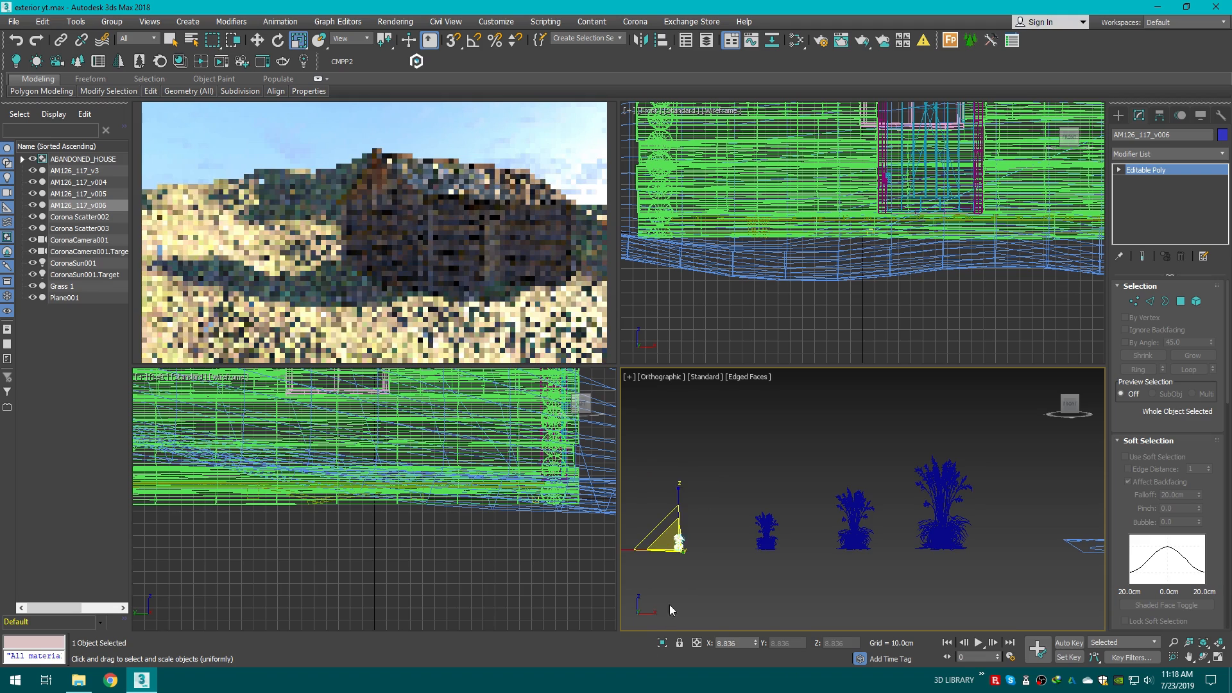
# Step: Move the smallest shrub closer to the row of other shrubs
pyautogui.click(755, 482)
pyautogui.click(680, 543)
pyautogui.press('w')
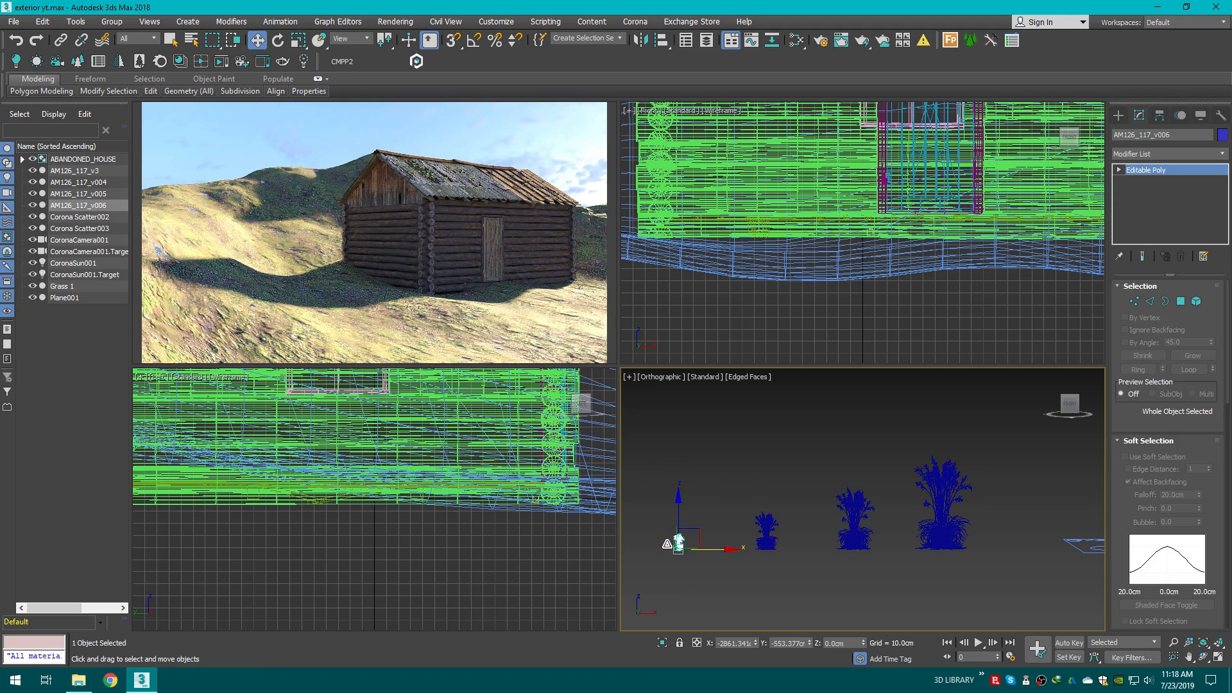
pyautogui.moveTo(678, 542); pyautogui.dragTo(713, 542)
pyautogui.click(790, 585)
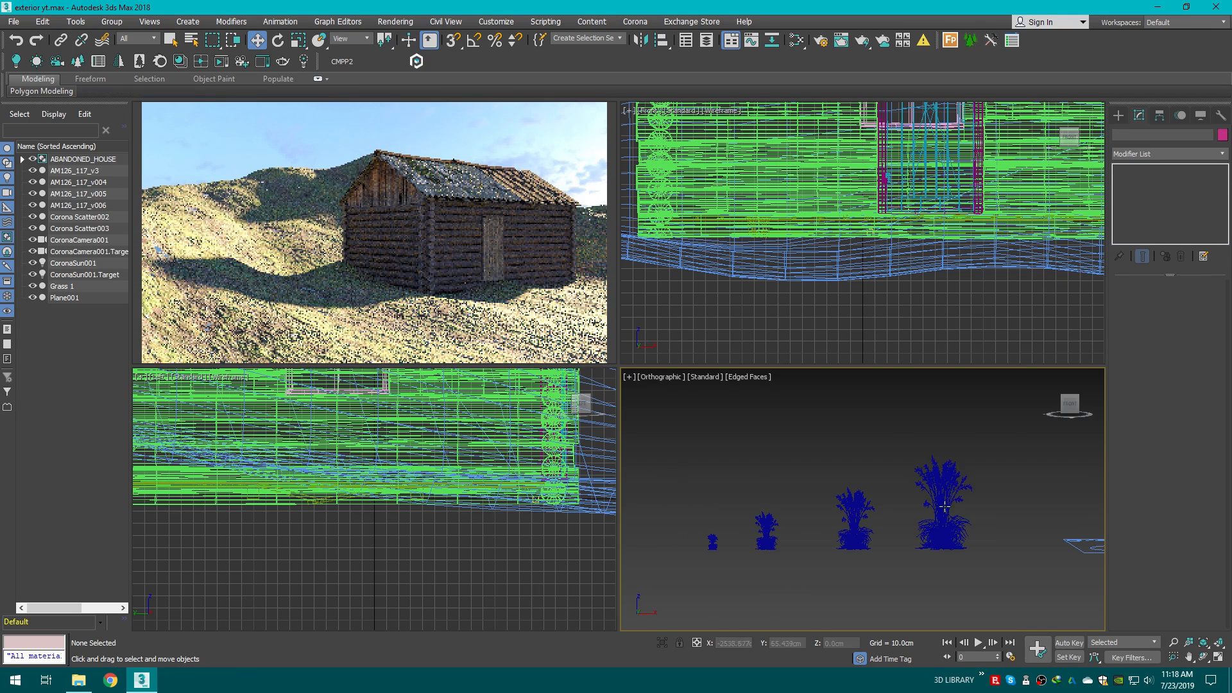
# Step: Relink the shrubs' missing bitmaps using the D:\3D LIBRARY\Compressed saved path, then close the bitmap windows
pyautogui.moveTo(681, 463); pyautogui.dragTo(693, 465, button='middle')
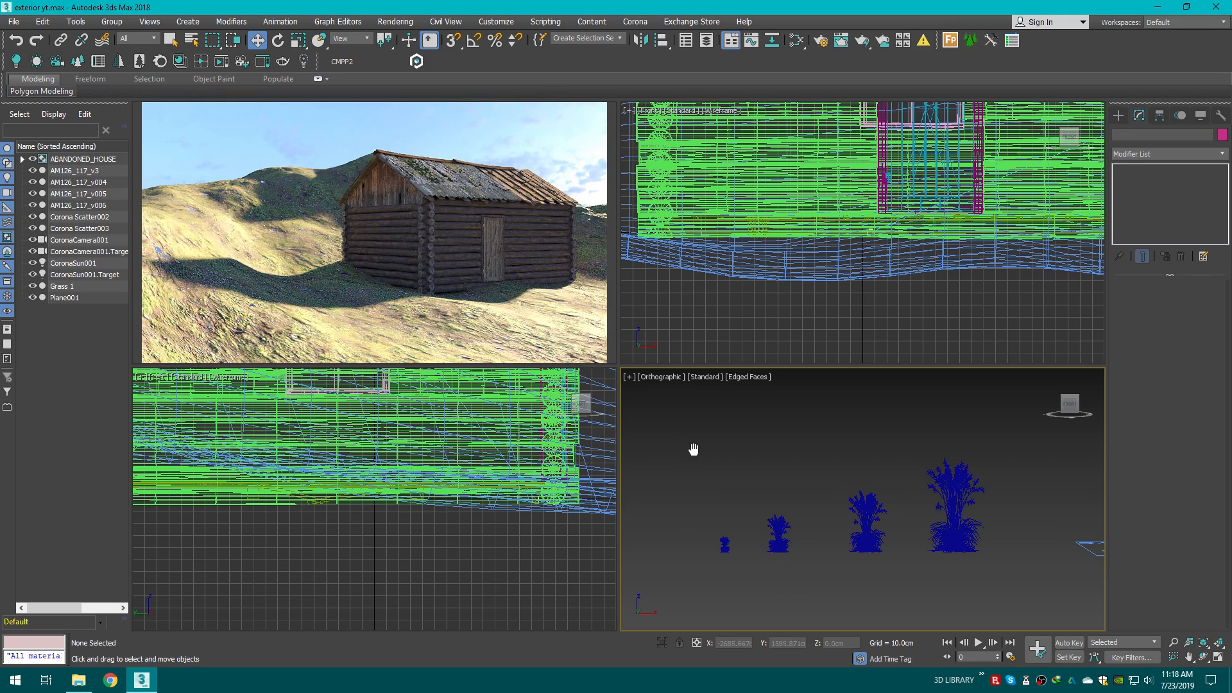
pyautogui.click(382, 61)
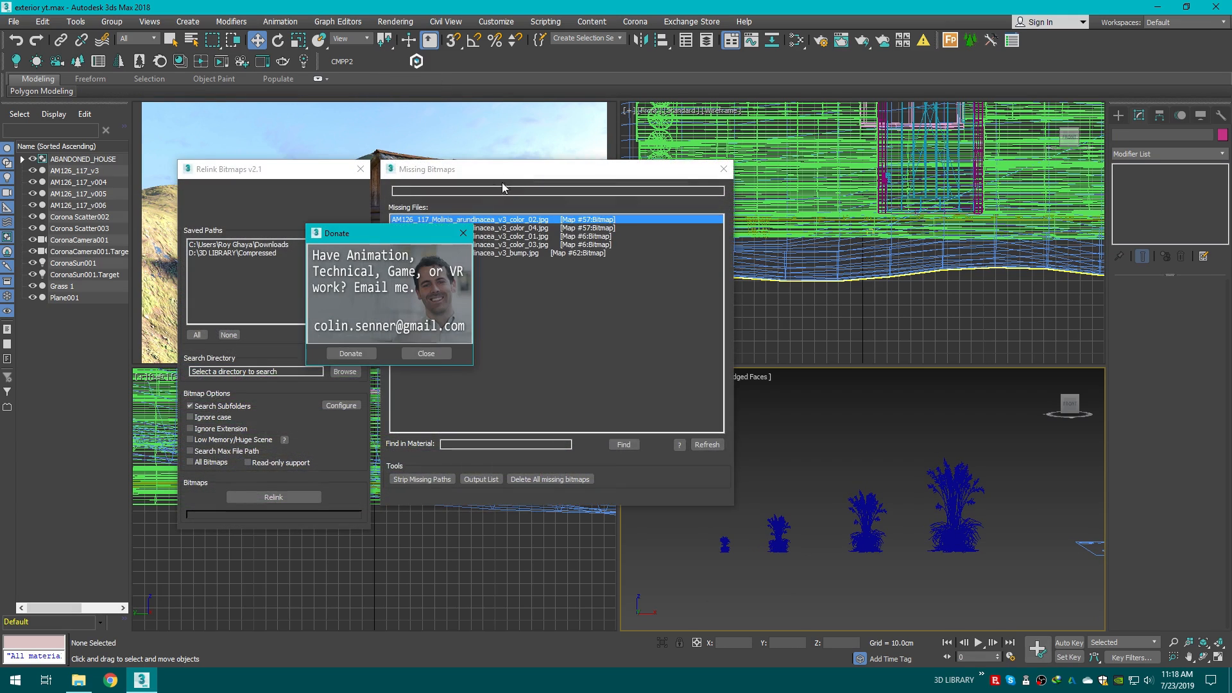
pyautogui.click(269, 253)
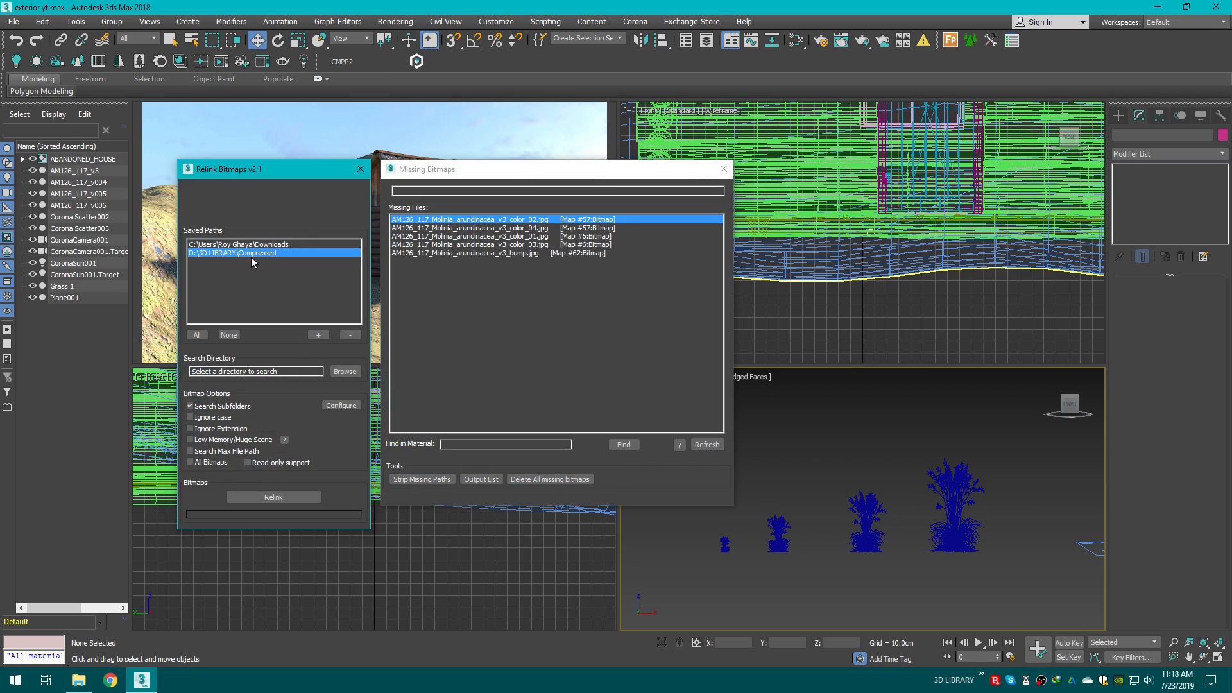
pyautogui.click(274, 500)
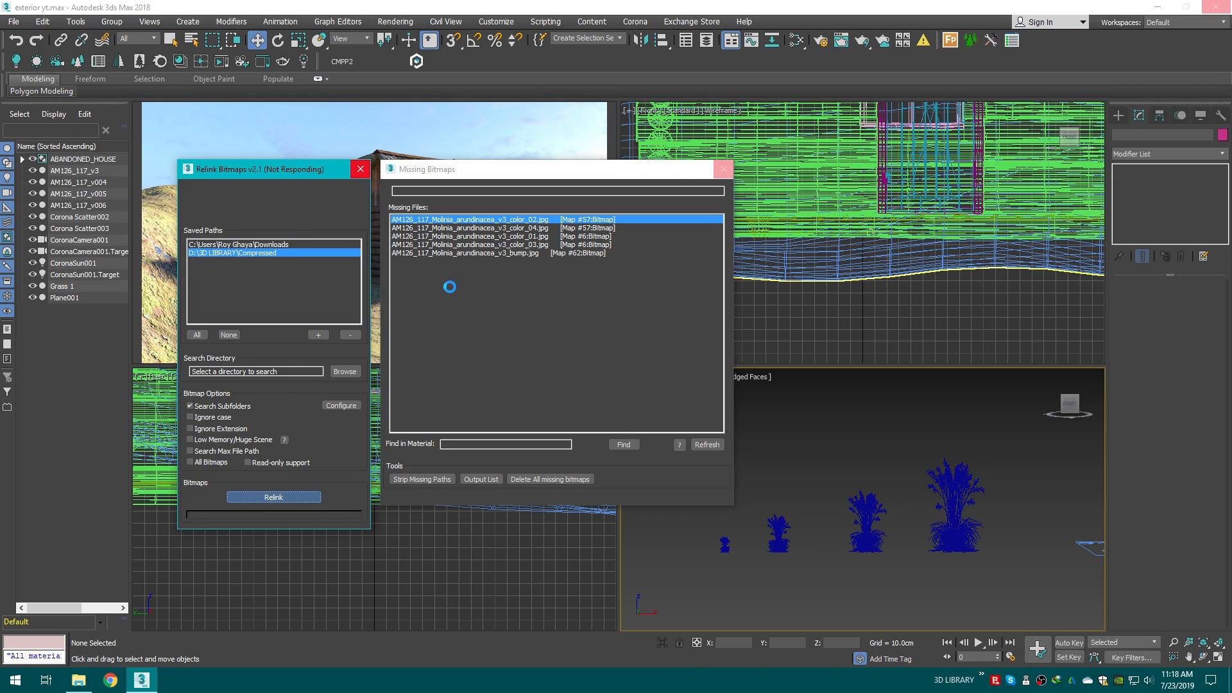
pyautogui.click(531, 143)
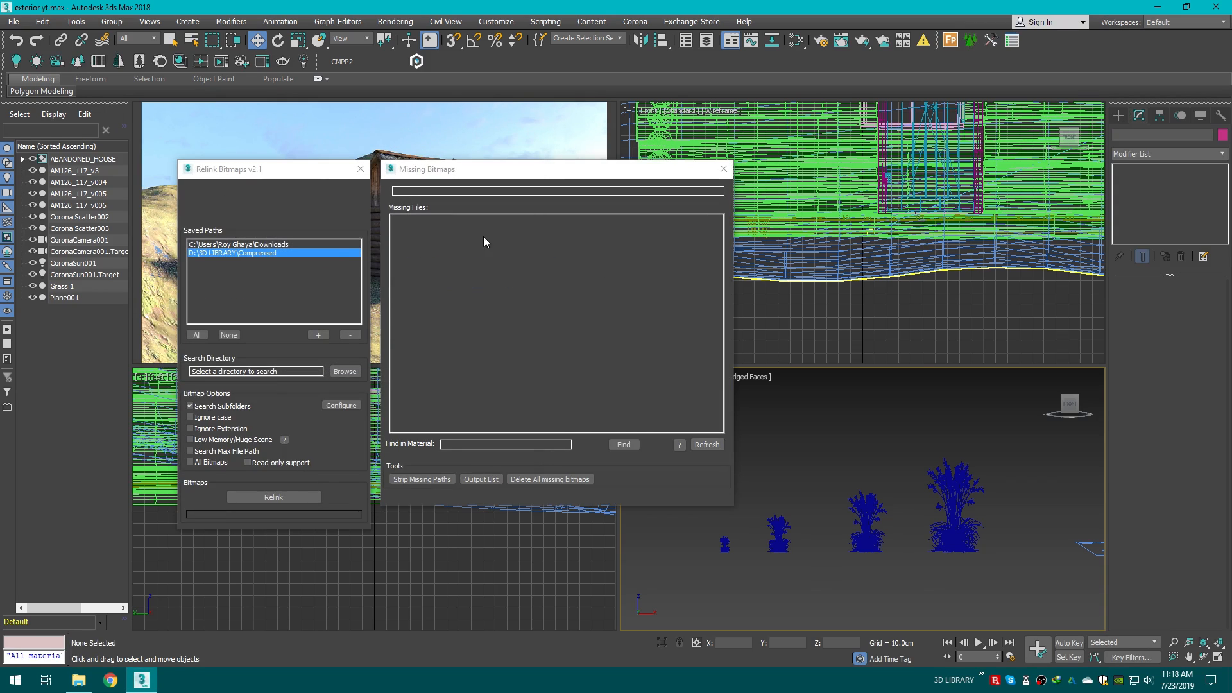
pyautogui.click(724, 169)
pyautogui.click(154, 62)
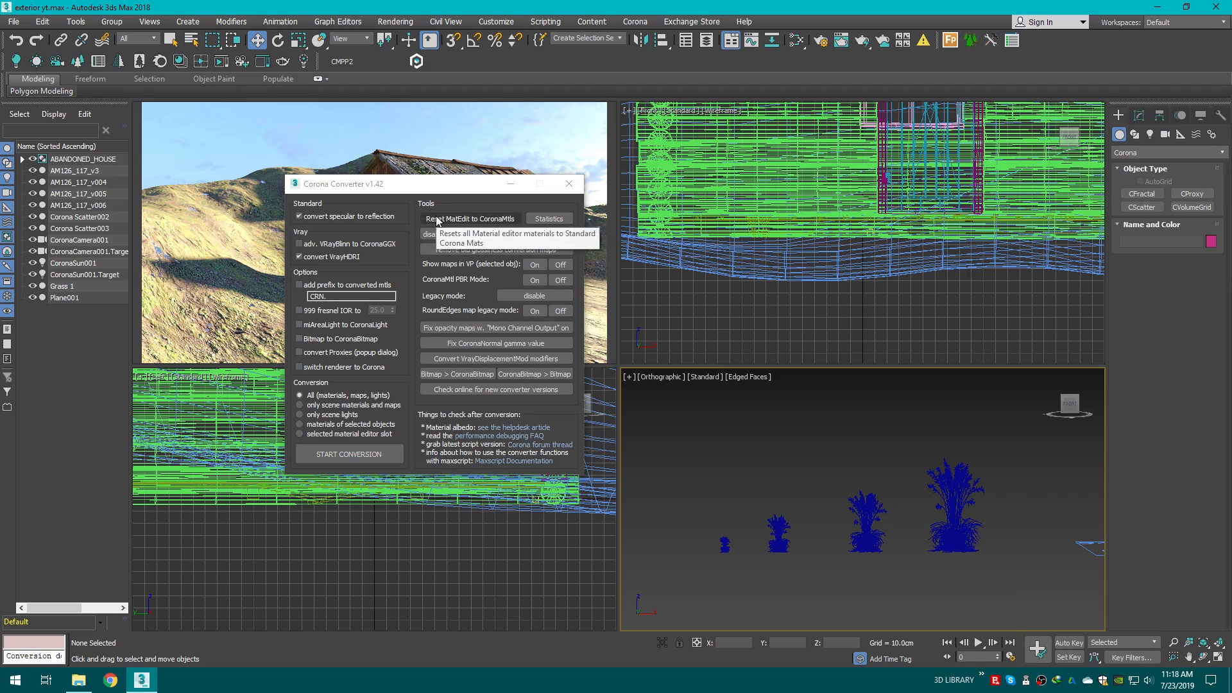
pyautogui.moveTo(417, 188); pyautogui.dragTo(452, 187)
pyautogui.click(604, 184)
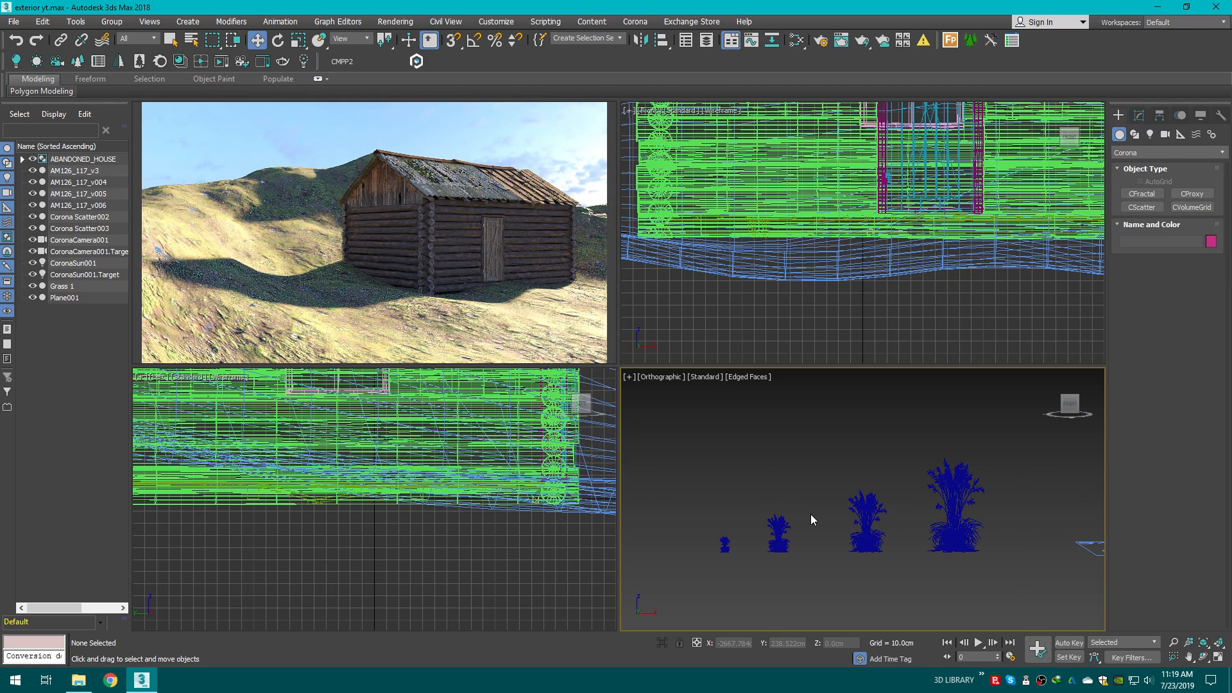
# Step: Add Plane001 as the distribute-on surface of the Grass 1 scatter
pyautogui.scroll(-2, 810, 514)
pyautogui.moveTo(1069, 404); pyautogui.dragTo(1070, 421)
pyautogui.click(1070, 404)
pyautogui.scroll(-2, 914, 472)
pyautogui.moveTo(911, 473); pyautogui.dragTo(802, 456, button='middle')
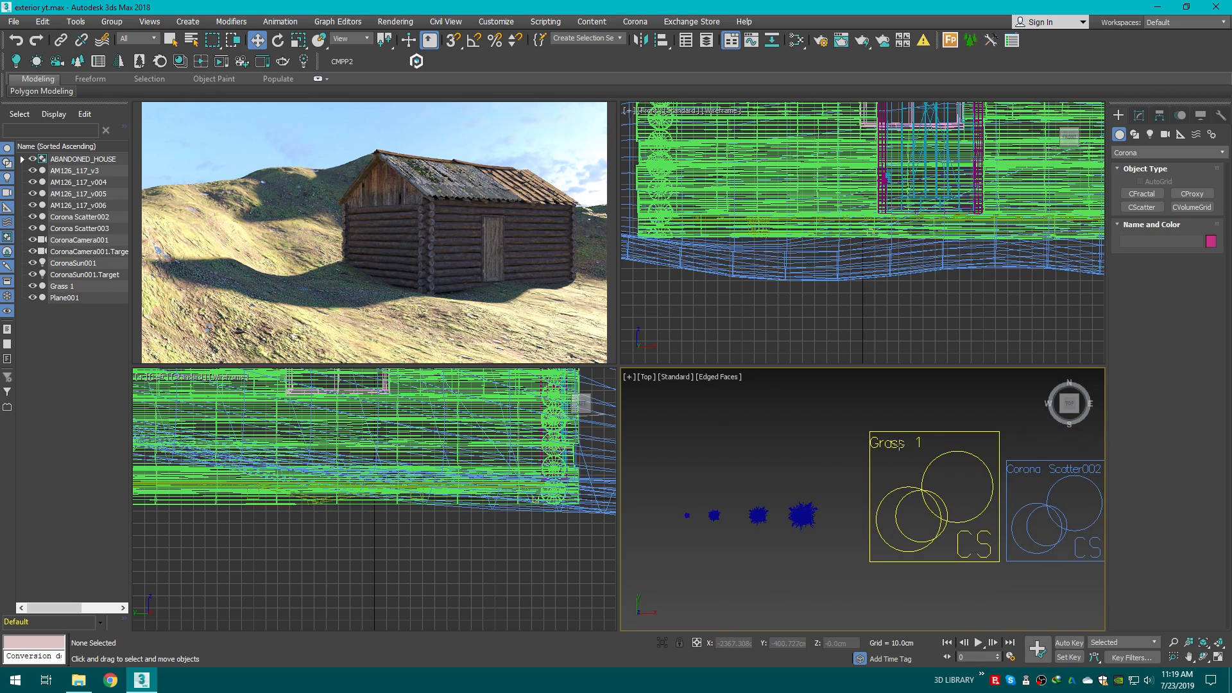
pyautogui.click(876, 507)
pyautogui.scroll(-2, 748, 456)
pyautogui.scroll(1, 818, 458)
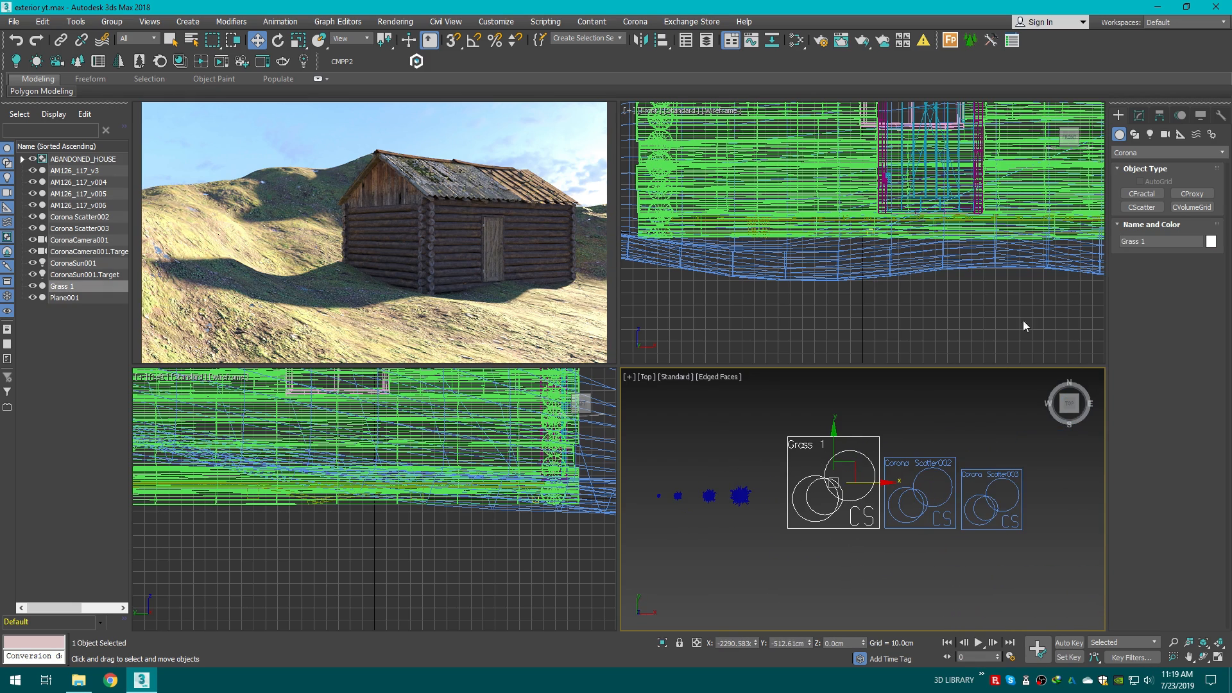
pyautogui.click(1137, 115)
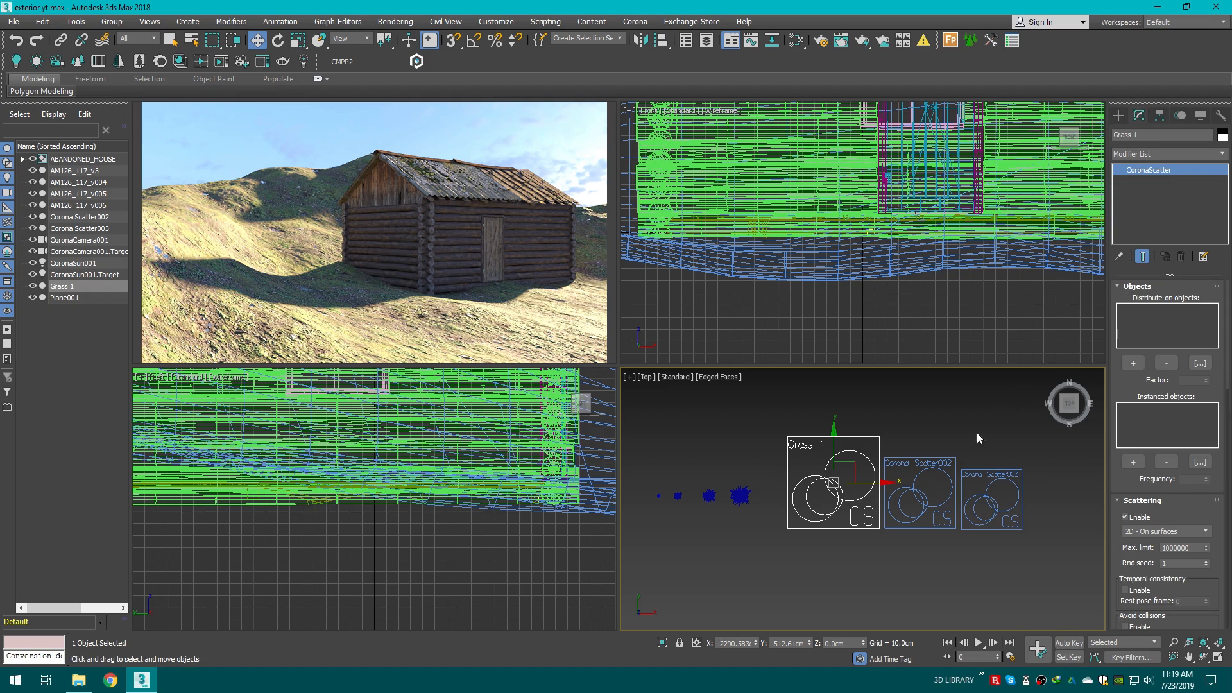
pyautogui.scroll(-2, 976, 433)
pyautogui.moveTo(977, 433); pyautogui.dragTo(813, 458, button='middle')
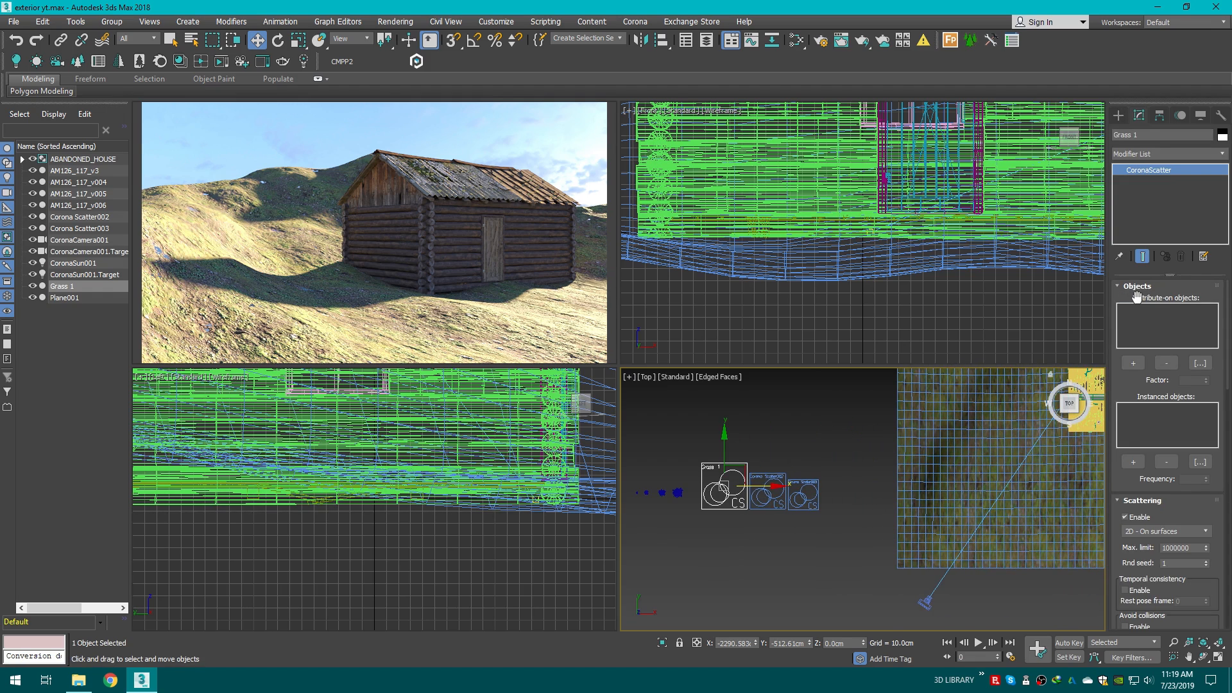
pyautogui.scroll(3, 896, 429)
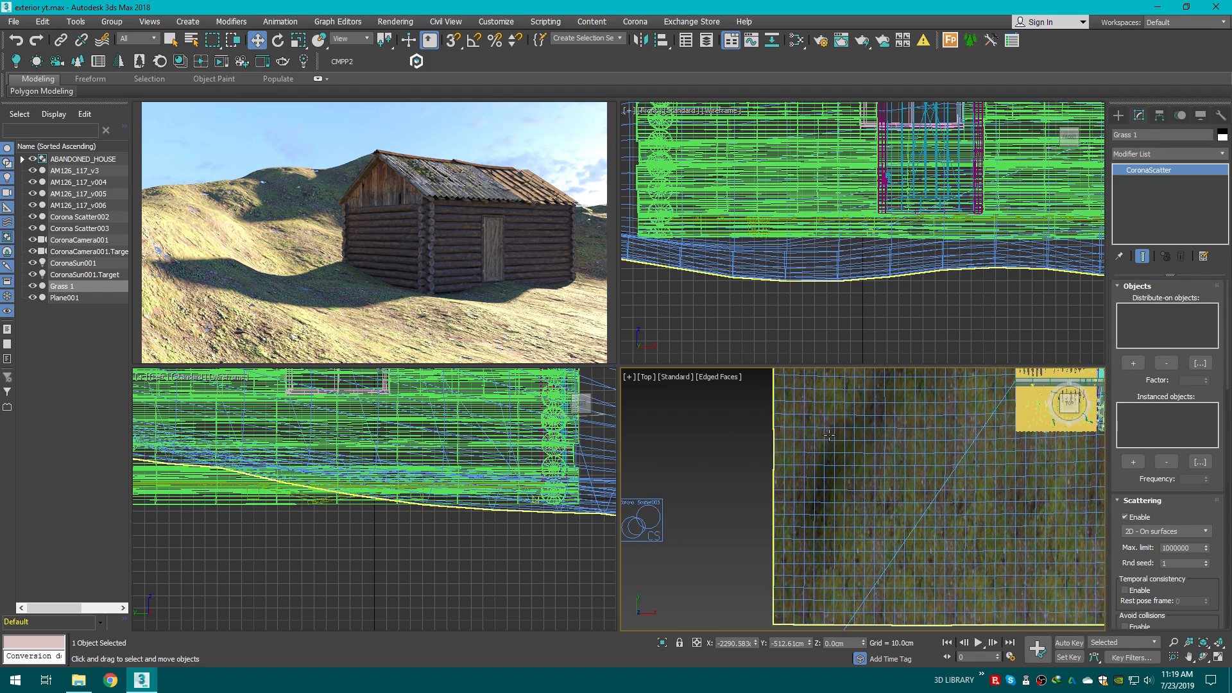
pyautogui.click(1134, 364)
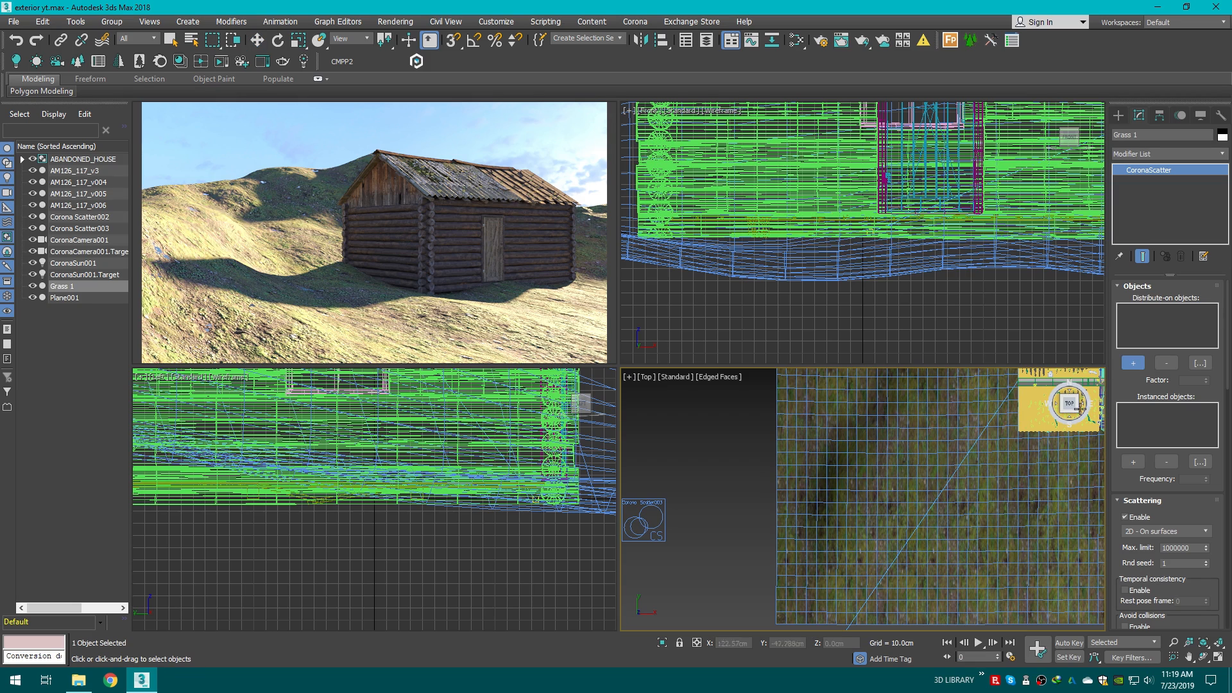
pyautogui.click(848, 434)
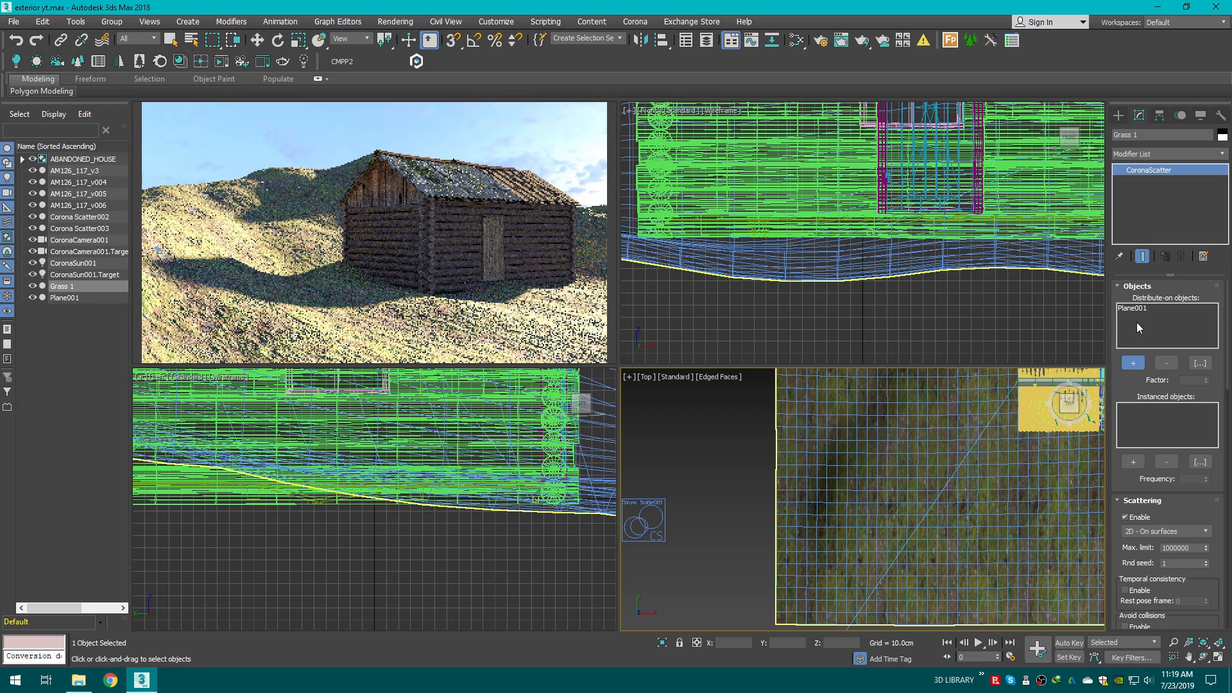
pyautogui.moveTo(1072, 406); pyautogui.dragTo(1082, 387)
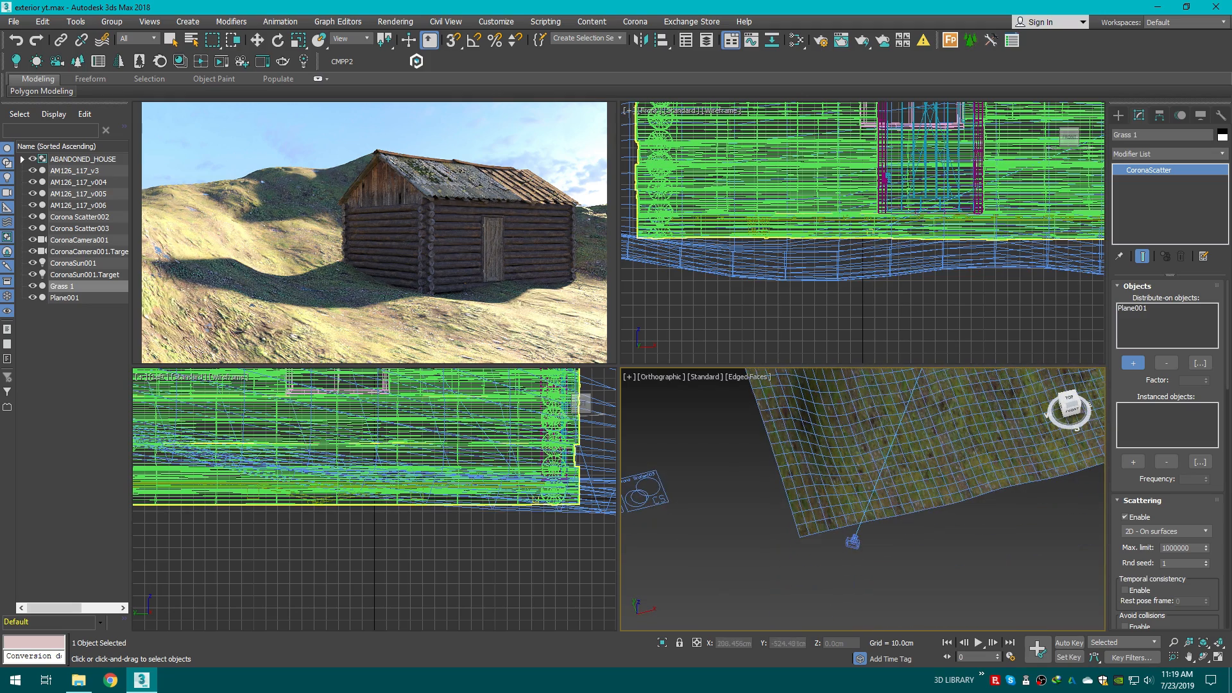
pyautogui.keyDown('alt'); pyautogui.moveTo(892, 448); pyautogui.dragTo(734, 534, button='middle'); pyautogui.keyUp('alt')
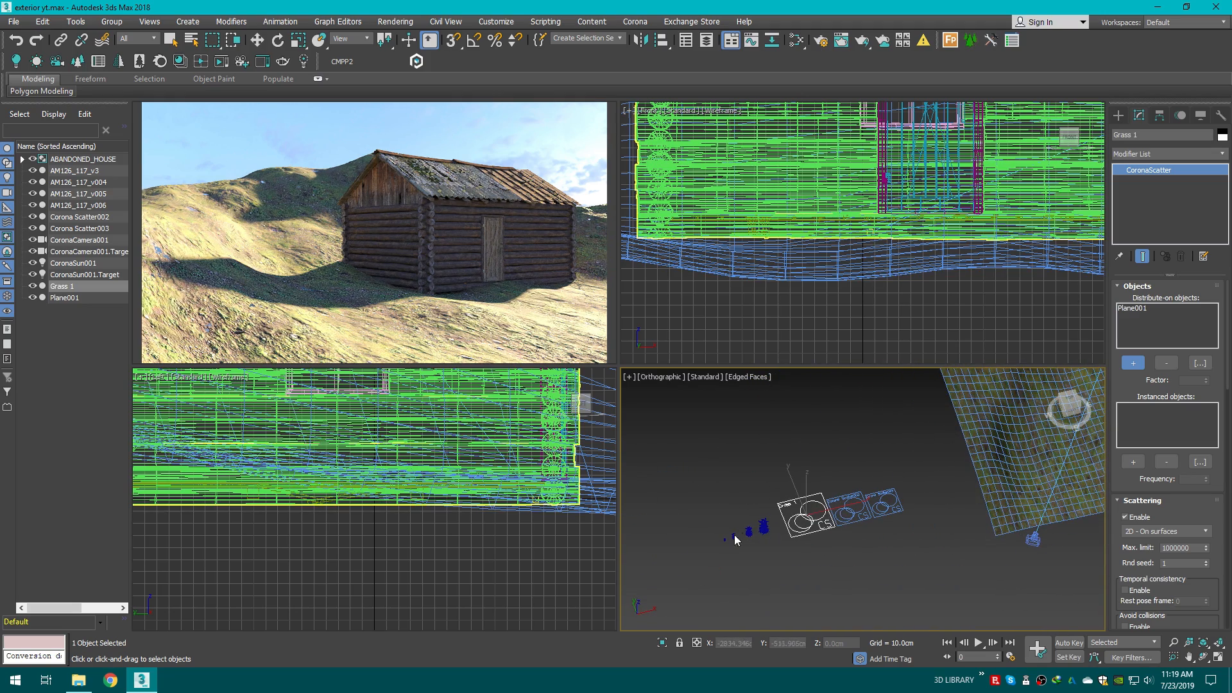
pyautogui.keyDown('alt'); pyautogui.moveTo(923, 494); pyautogui.dragTo(841, 455, button='middle'); pyautogui.keyUp('alt')
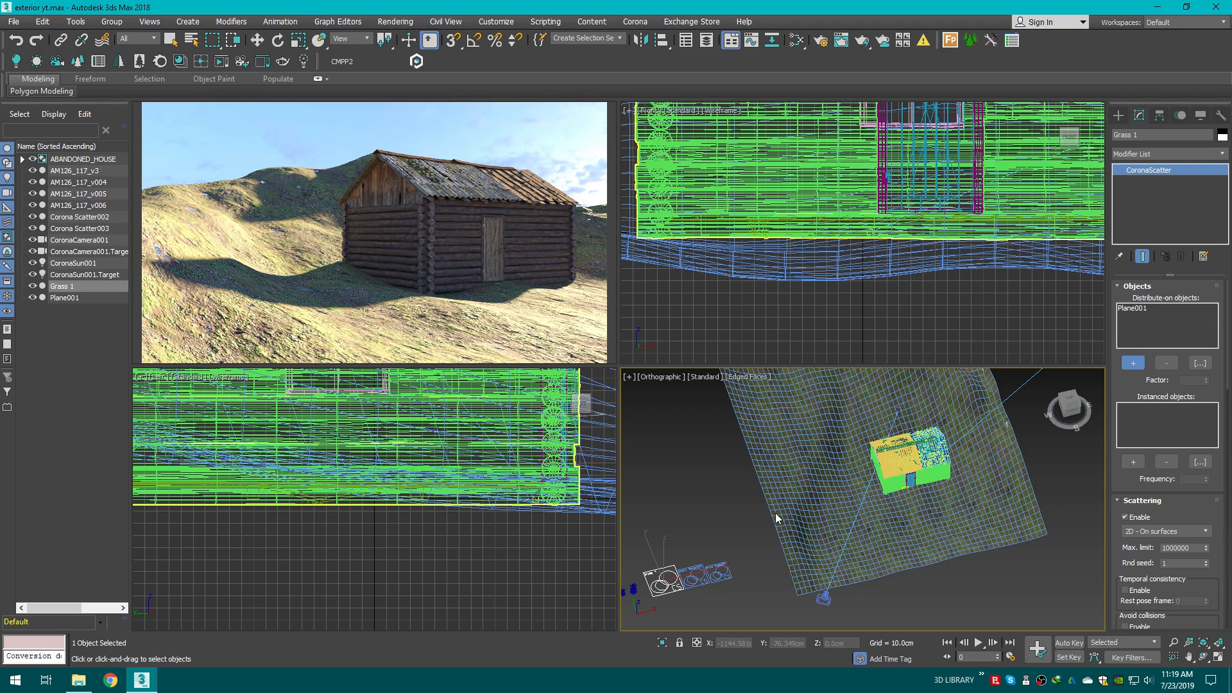
pyautogui.moveTo(776, 519); pyautogui.dragTo(816, 475, button='middle')
pyautogui.press('w')
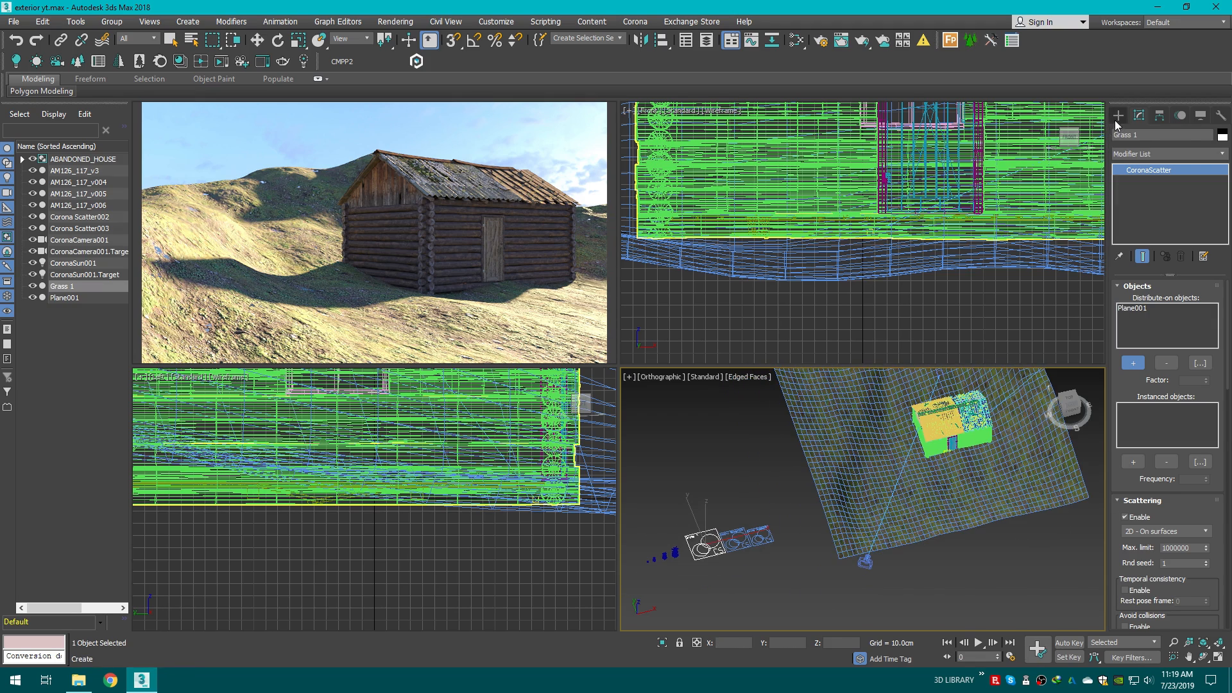
# Step: Select the terrain plane Plane001 and add a VertexPaint modifier to it
pyautogui.click(1116, 121)
pyautogui.click(743, 478)
pyautogui.click(1070, 401)
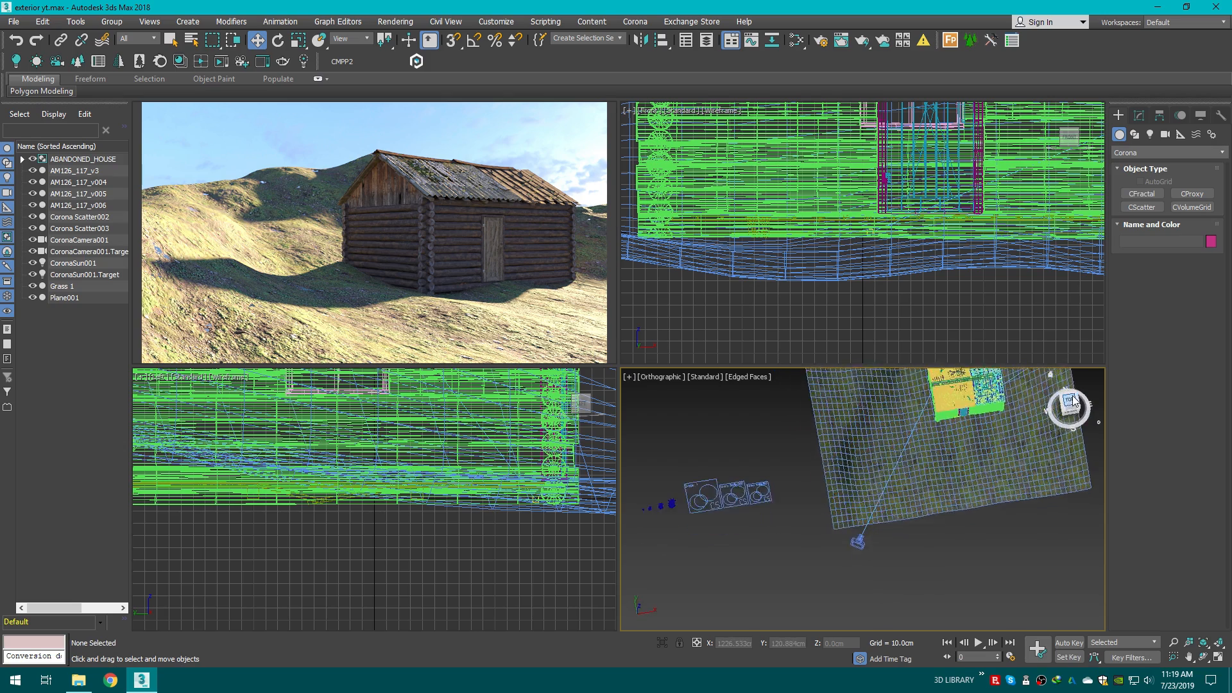
pyautogui.click(1219, 658)
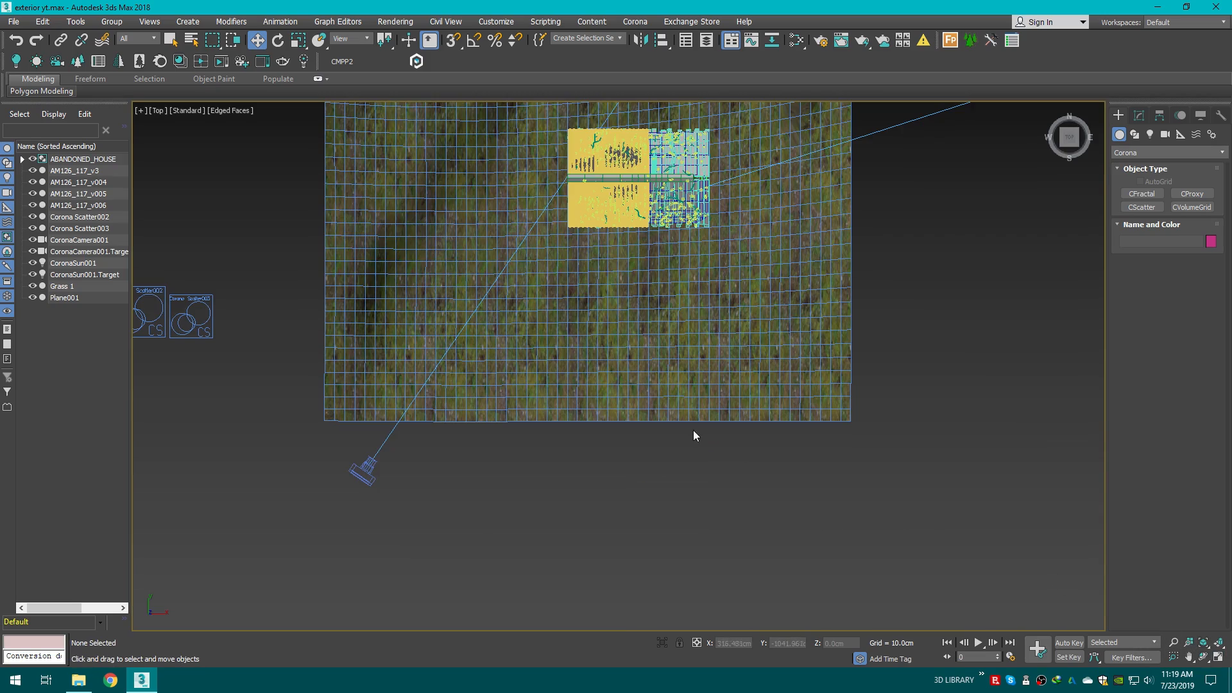
pyautogui.scroll(4, 836, 514)
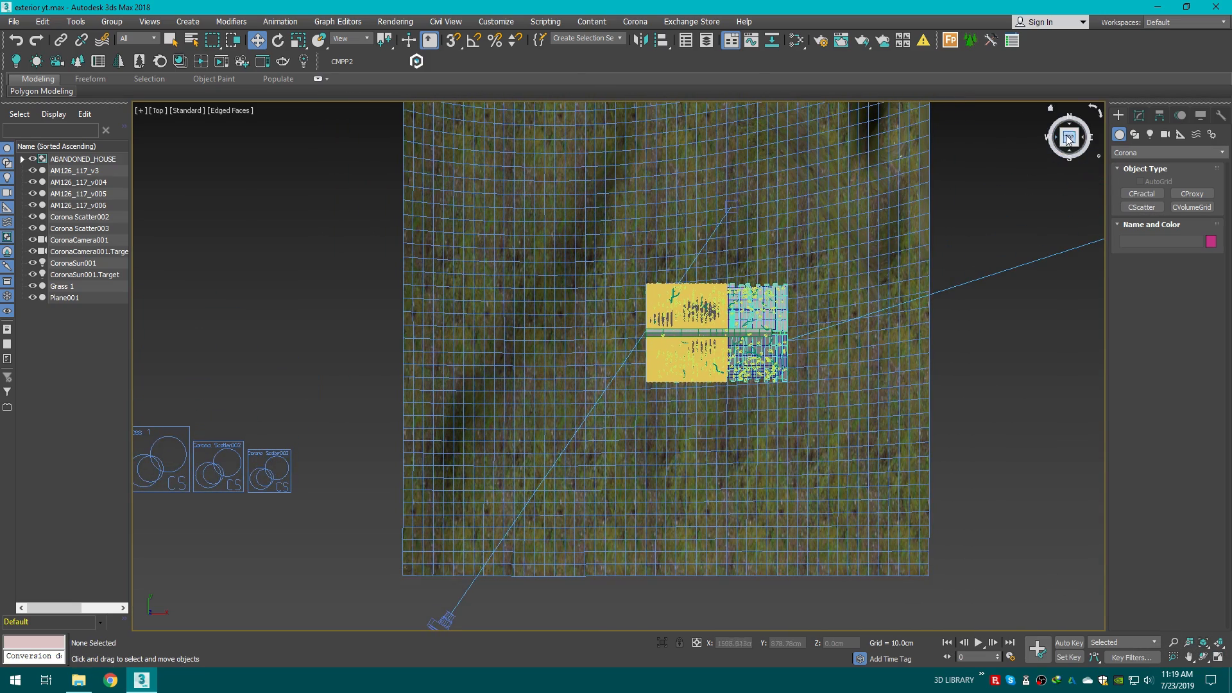
pyautogui.moveTo(1068, 141); pyautogui.dragTo(1060, 117)
pyautogui.press('p')
pyautogui.press('F3')
pyautogui.scroll(-8, 767, 494)
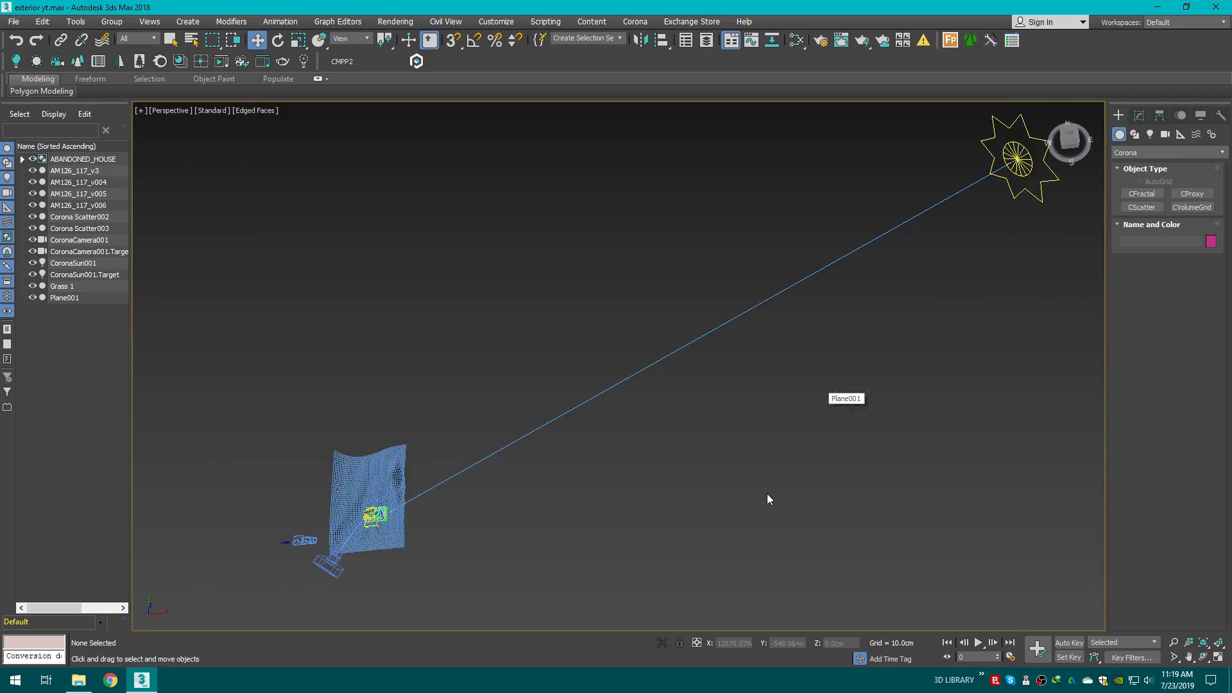
pyautogui.scroll(8, 645, 491)
pyautogui.press('F3')
pyautogui.scroll(3, 651, 486)
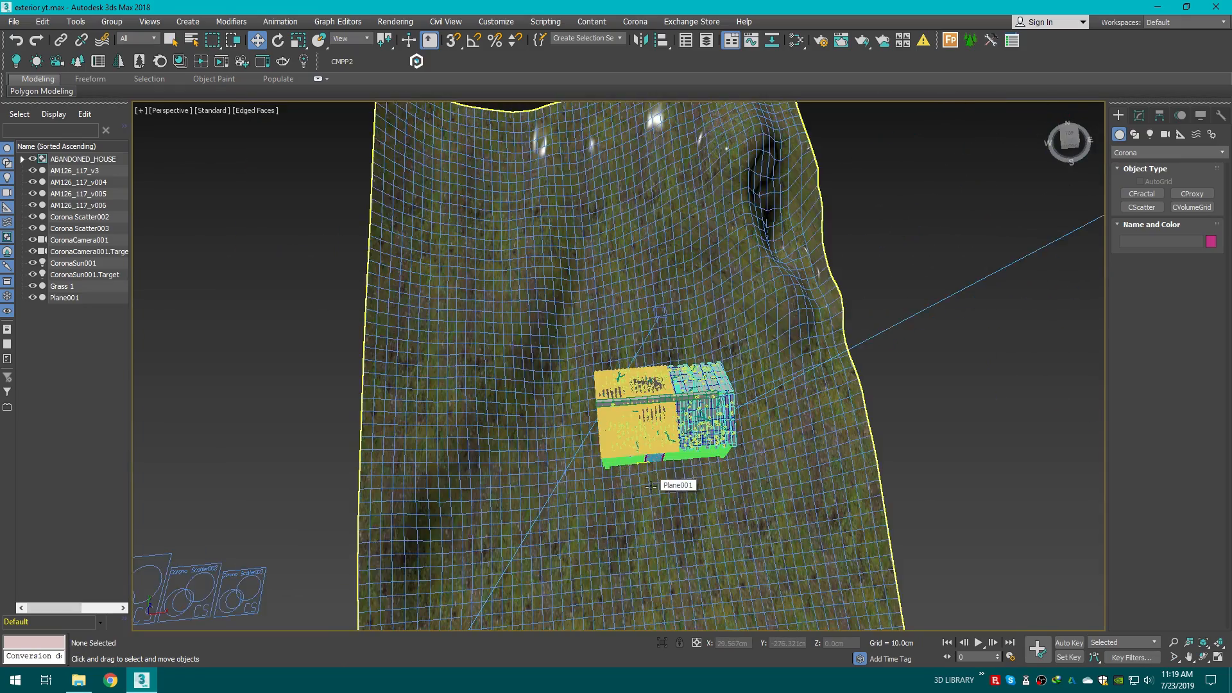
pyautogui.moveTo(651, 485); pyautogui.dragTo(653, 401, button='middle')
pyautogui.moveTo(1071, 139); pyautogui.dragTo(1051, 118)
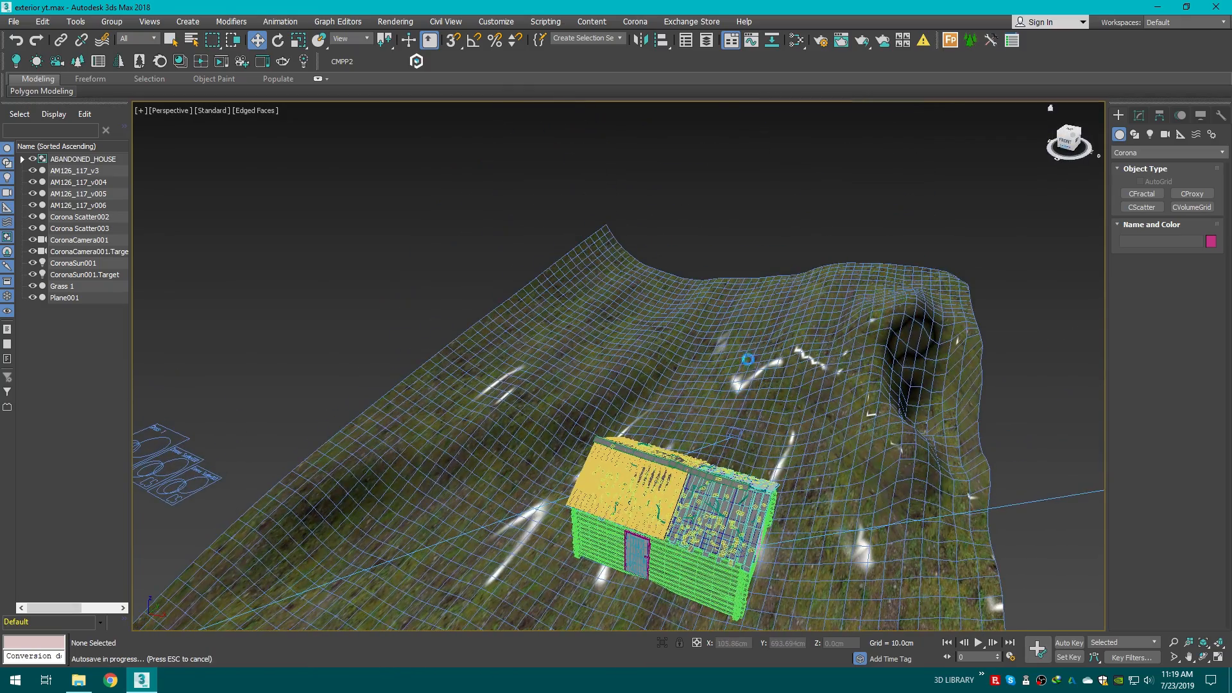
pyautogui.moveTo(612, 571); pyautogui.dragTo(669, 352, button='middle')
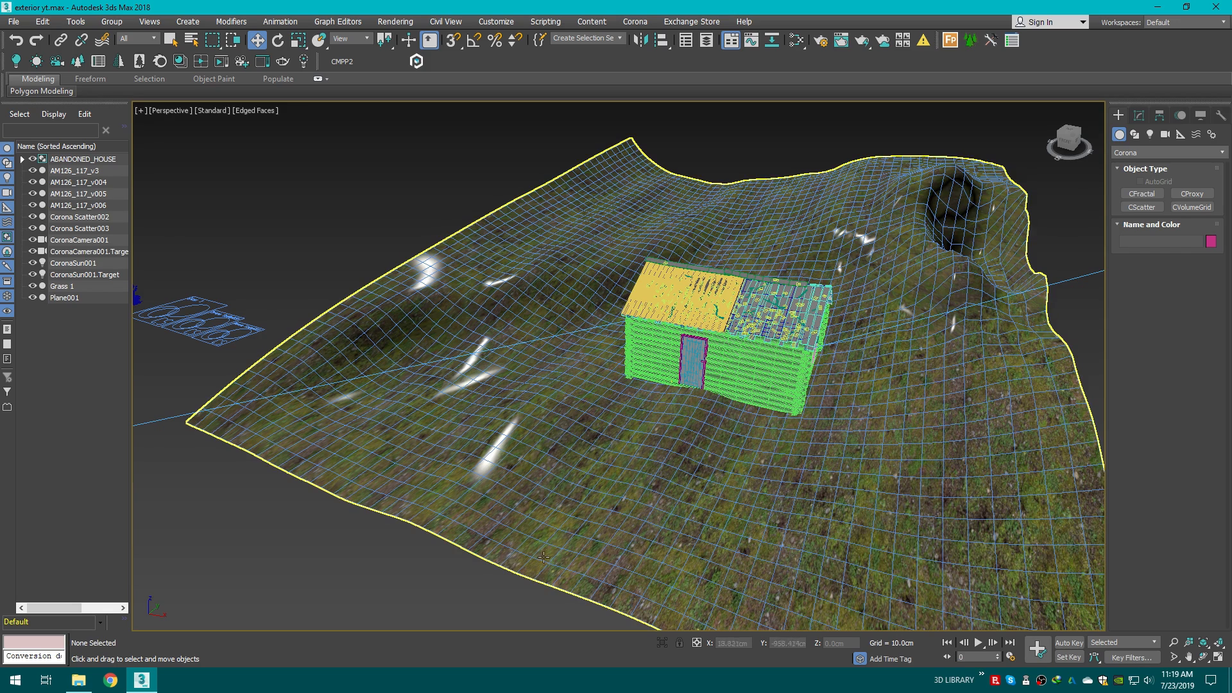
pyautogui.click(714, 471)
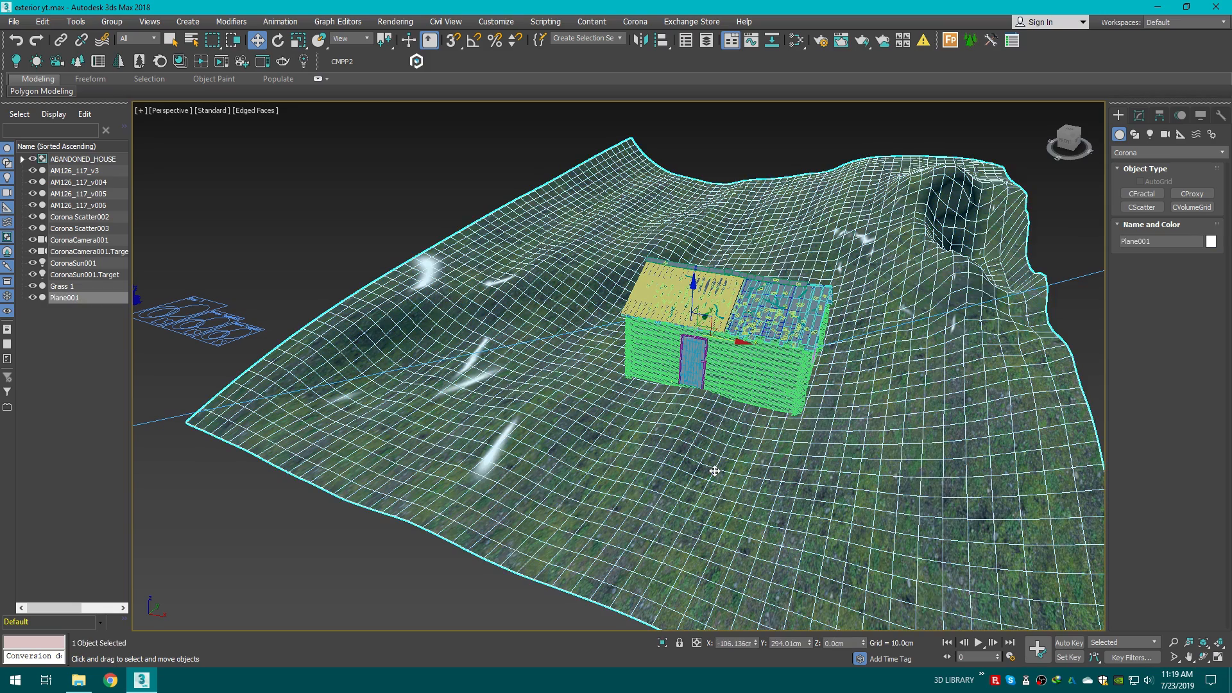
pyautogui.moveTo(714, 470); pyautogui.dragTo(731, 448, button='middle')
pyautogui.click(1139, 115)
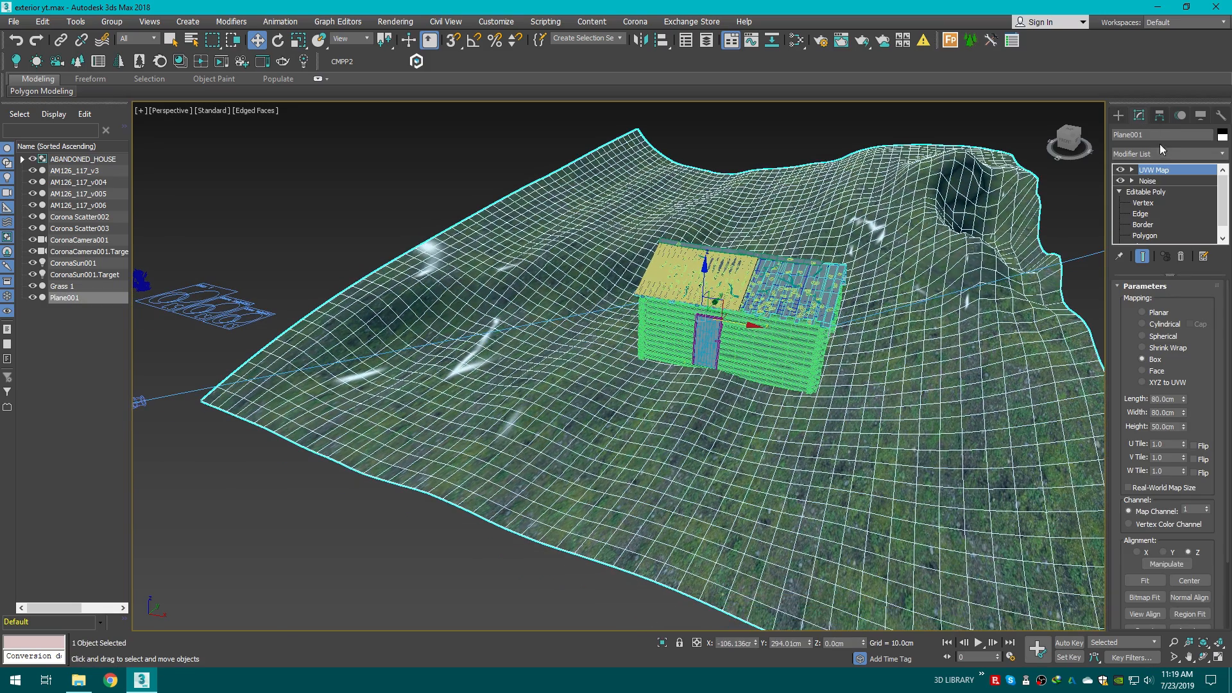
pyautogui.click(1166, 153)
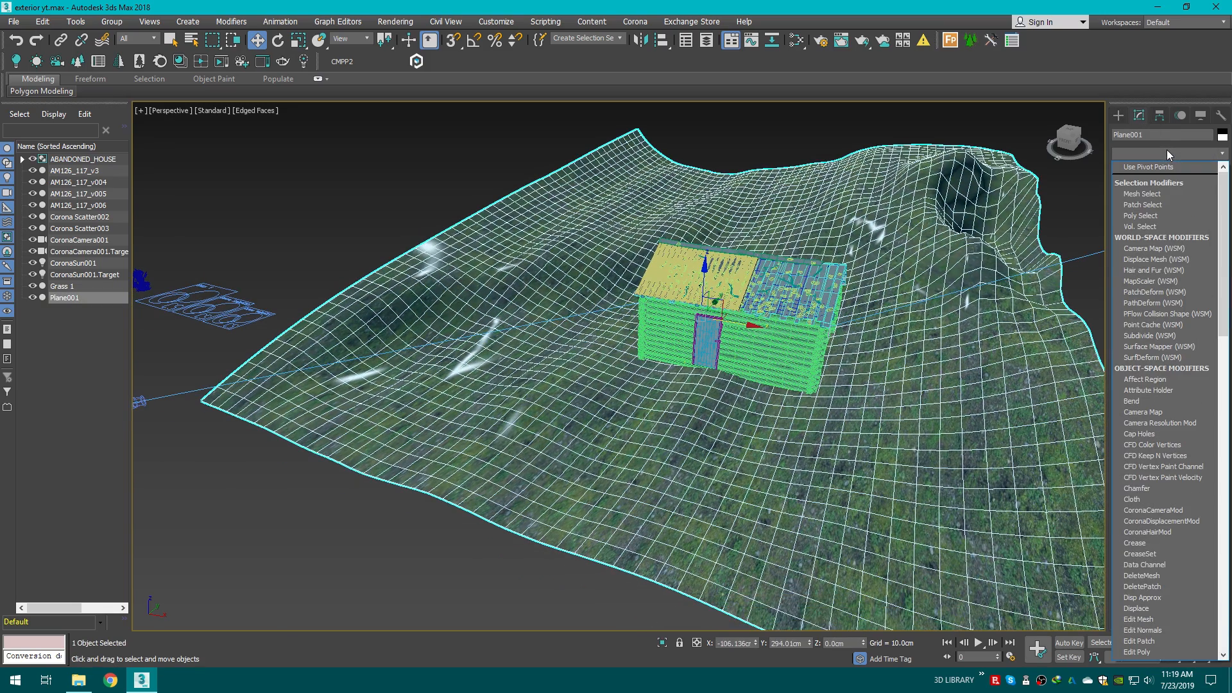
pyautogui.press('v')
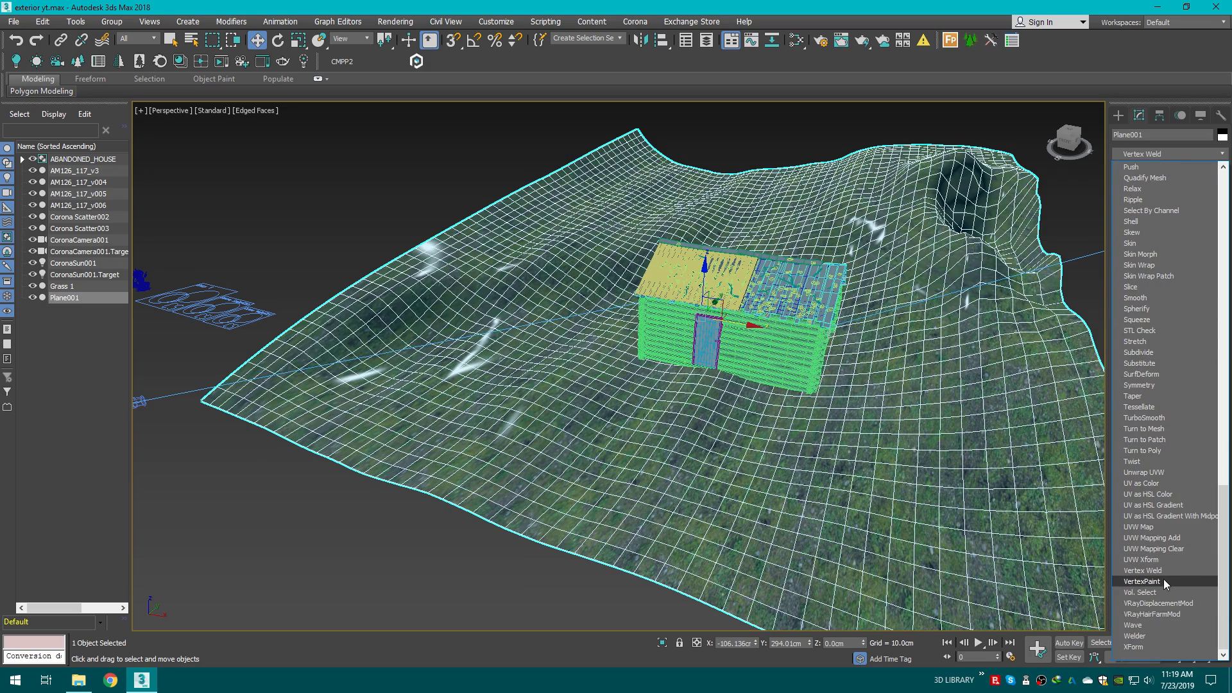
pyautogui.click(1137, 581)
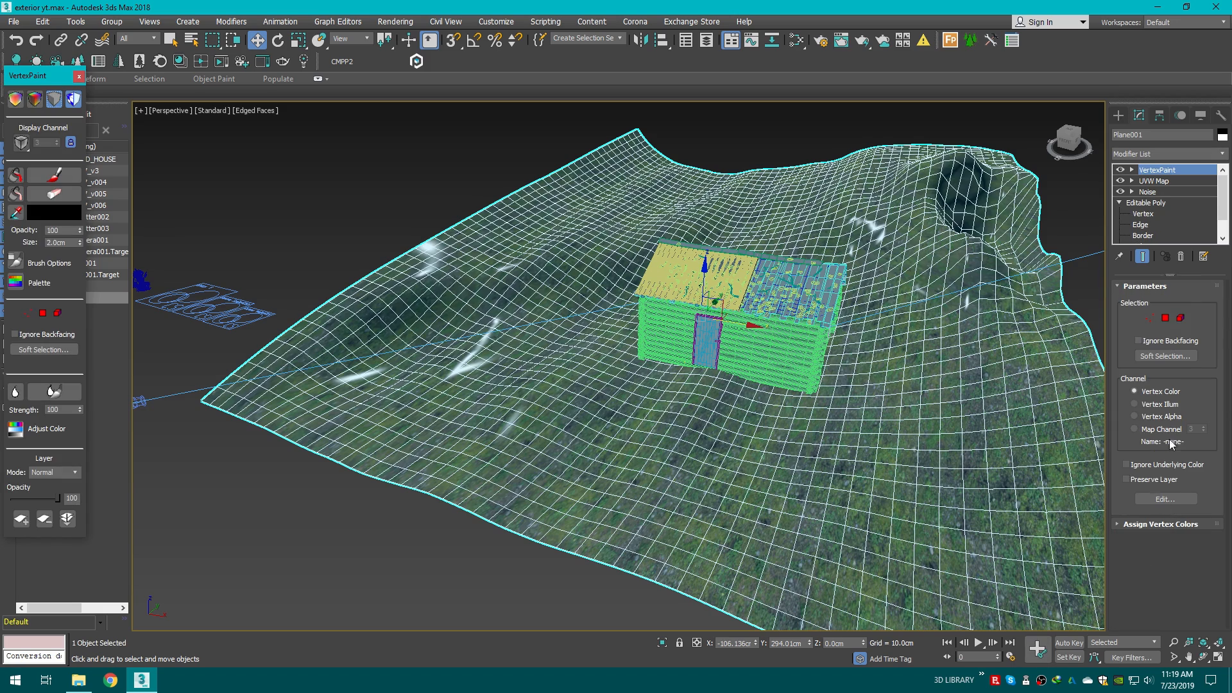
# Step: Switch the VertexPaint display to unshaded vertex colours on the terrain
pyautogui.moveTo(30, 84); pyautogui.dragTo(247, 168)
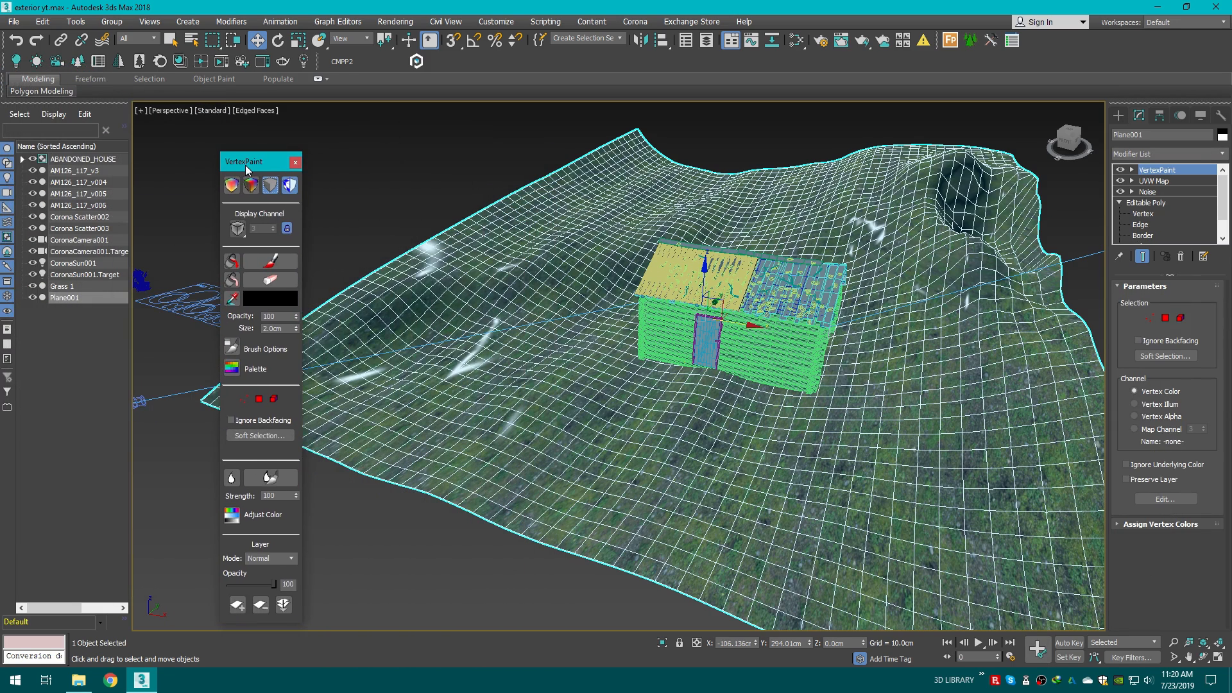
pyautogui.moveTo(571, 371); pyautogui.dragTo(617, 387, button='middle')
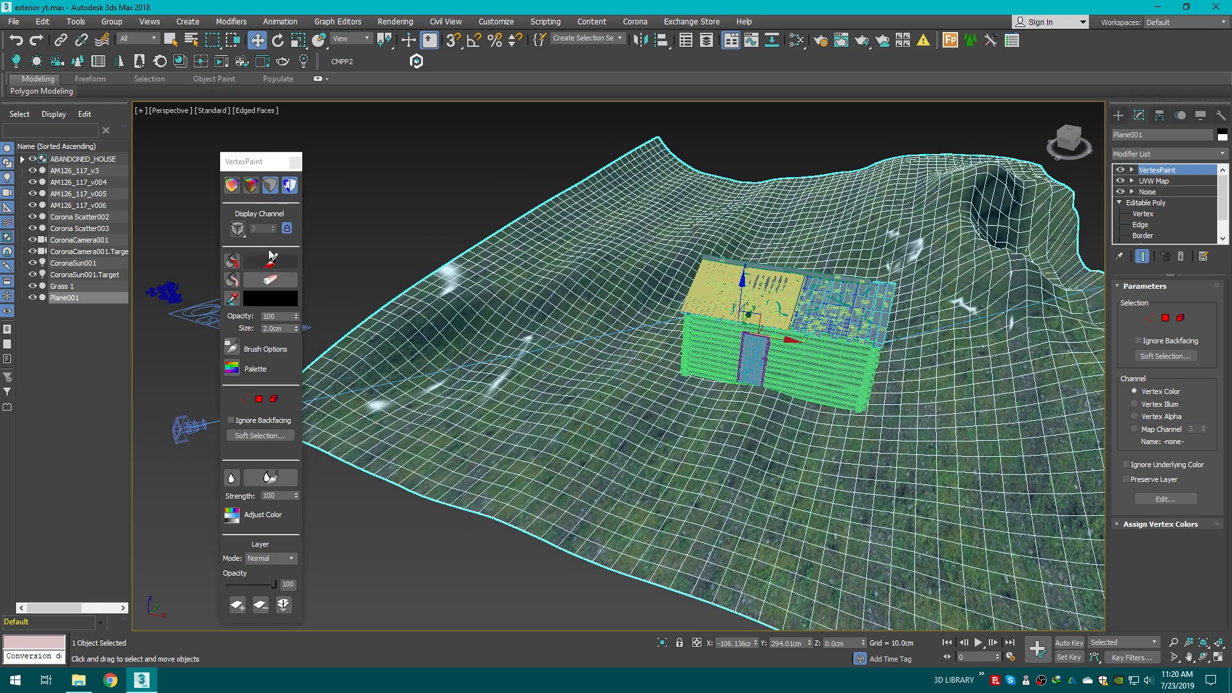
pyautogui.click(233, 186)
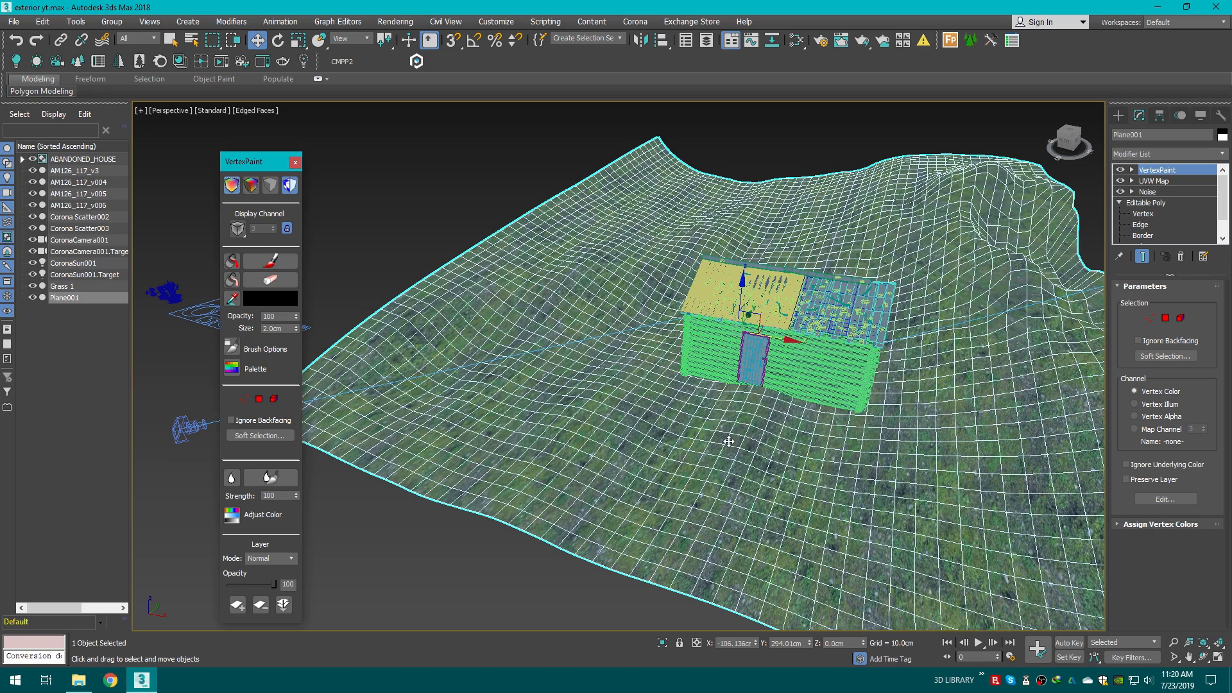
# Step: Pick the vertex paint brush and set its size to about 102.39 cm
pyautogui.click(270, 260)
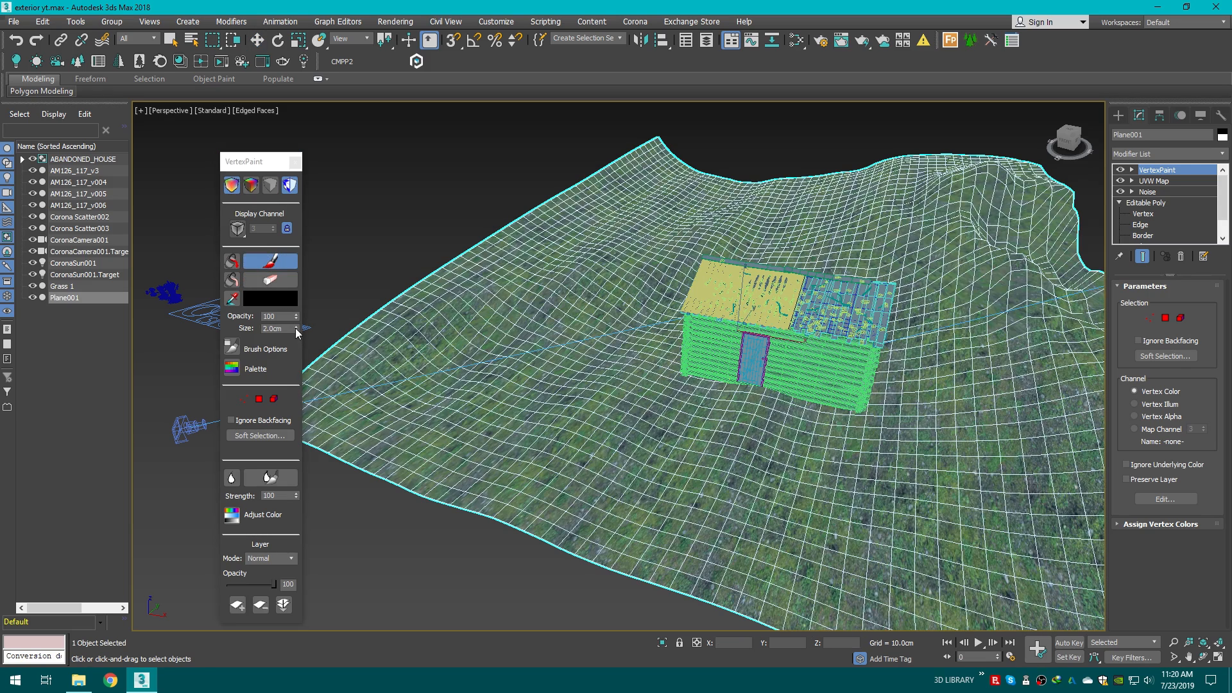
pyautogui.moveTo(296, 330); pyautogui.dragTo(274, 107)
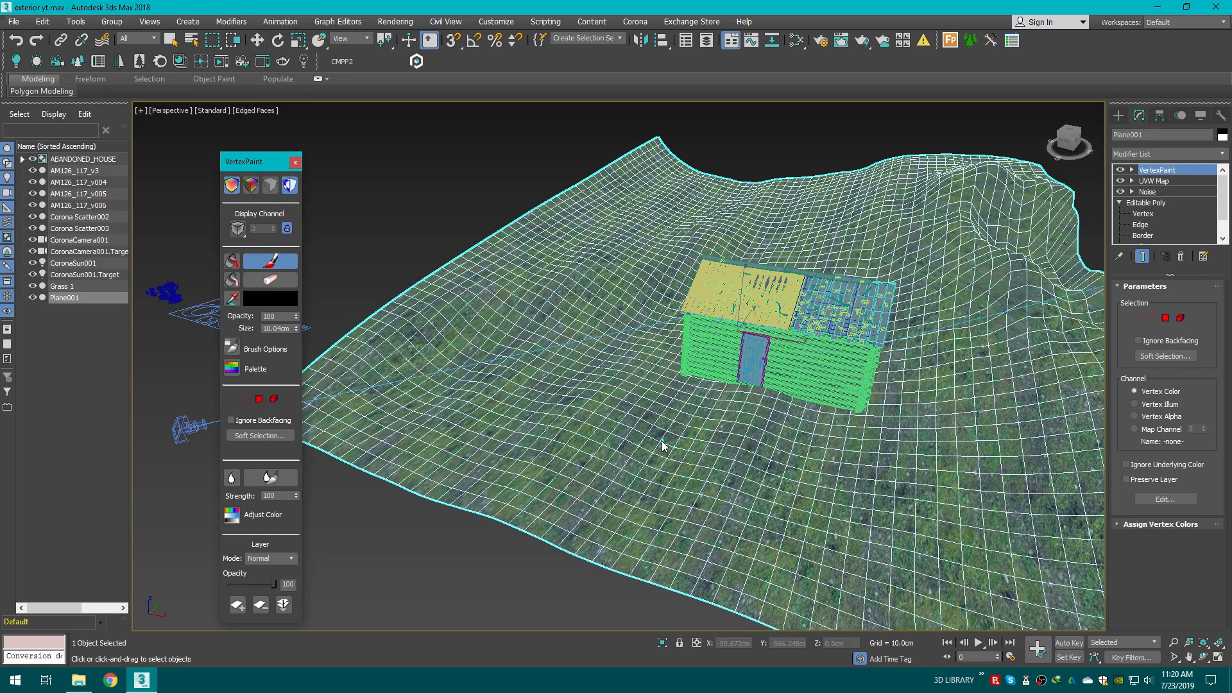
pyautogui.scroll(5, 639, 488)
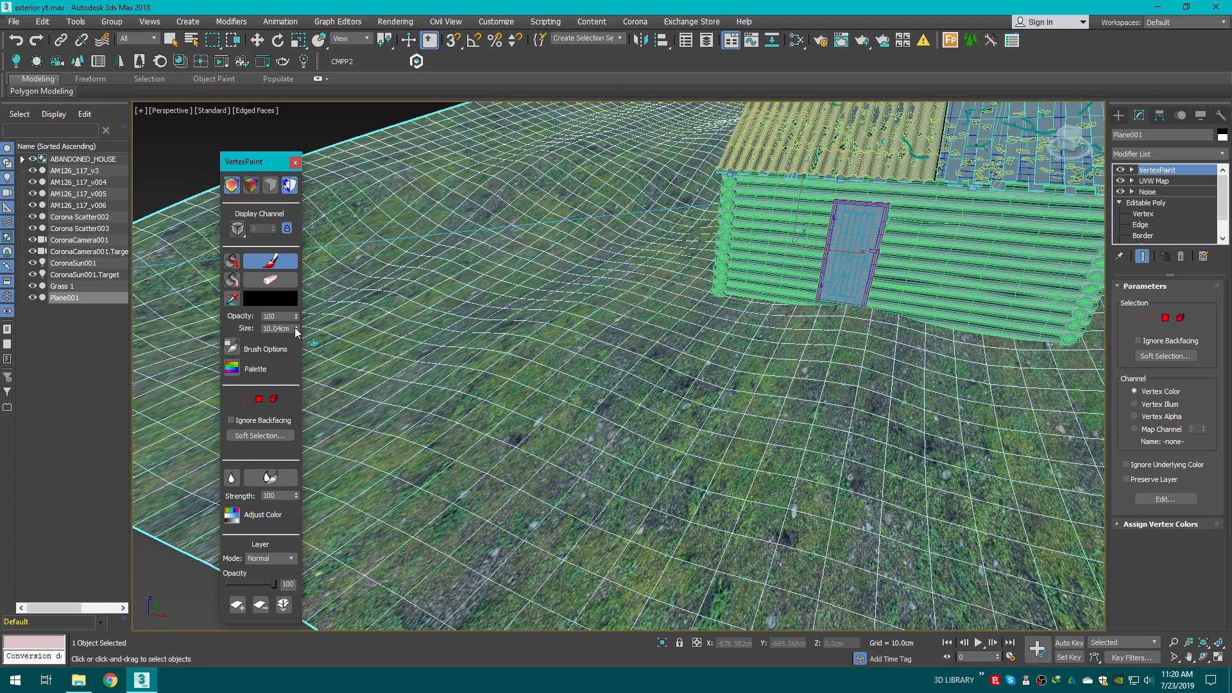
pyautogui.moveTo(296, 329); pyautogui.dragTo(273, 128)
pyautogui.scroll(-5, 504, 385)
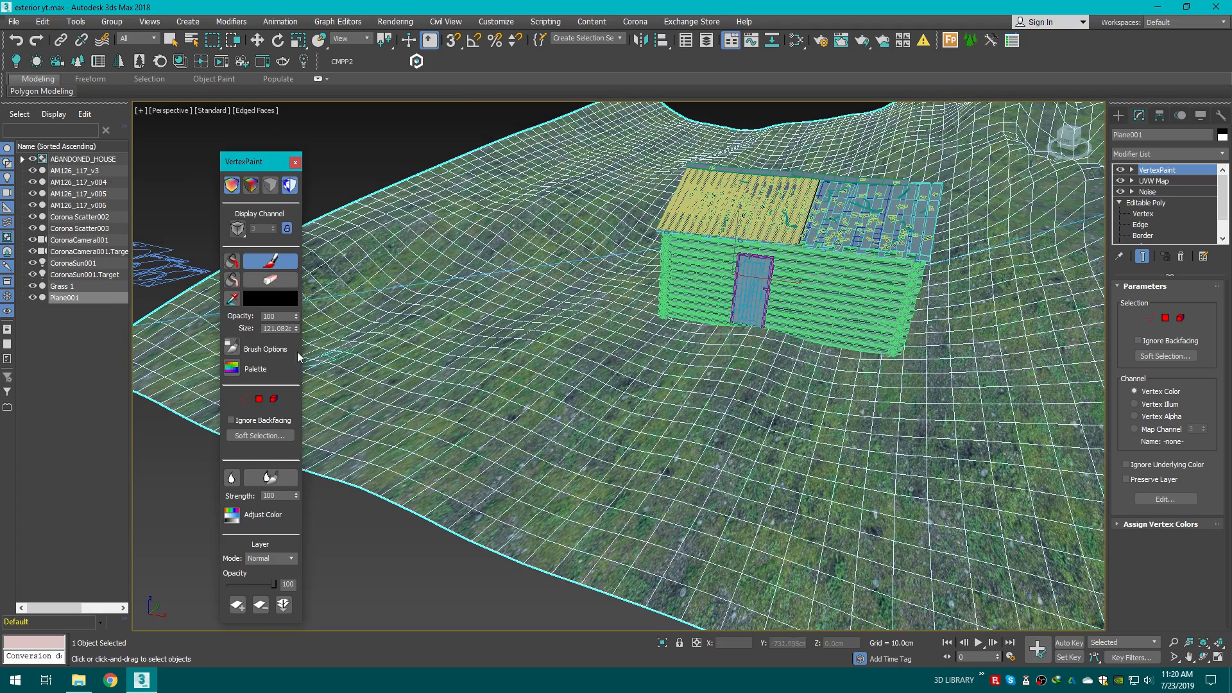
pyautogui.moveTo(296, 329); pyautogui.dragTo(296, 386)
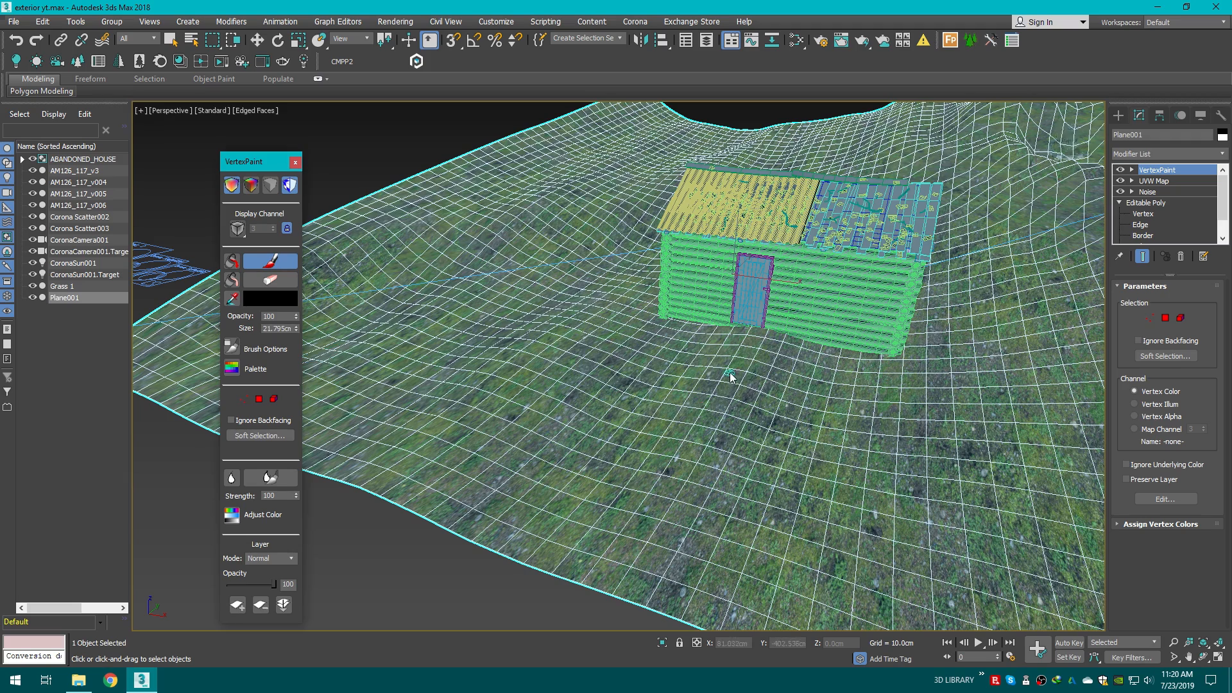
pyautogui.moveTo(296, 331); pyautogui.dragTo(273, 187)
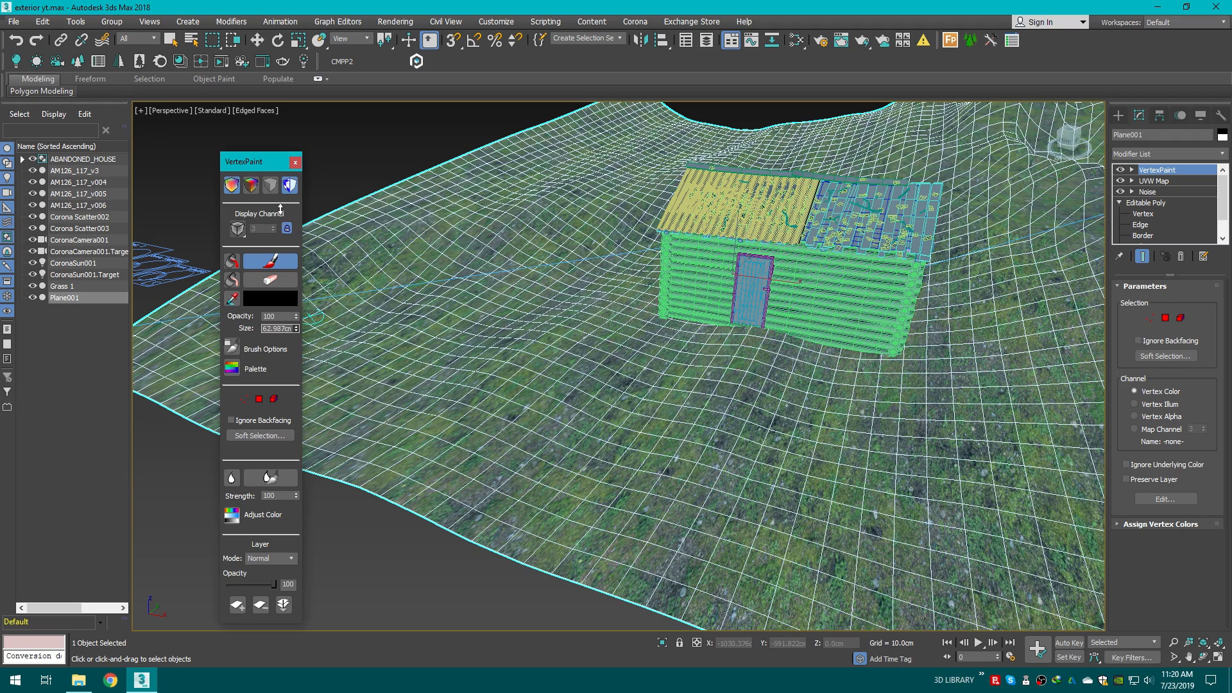
pyautogui.moveTo(295, 331)
pyautogui.mouseDown()
pyautogui.moveTo(289, 292)
pyautogui.moveTo(349, 303)
pyautogui.mouseUp()
# Step: Paint black paths and patches across the terrain around the house with the vertex brush
pyautogui.moveTo(735, 338)
pyautogui.mouseDown()
pyautogui.moveTo(665, 412)
pyautogui.moveTo(594, 422)
pyautogui.moveTo(440, 523)
pyautogui.mouseUp()
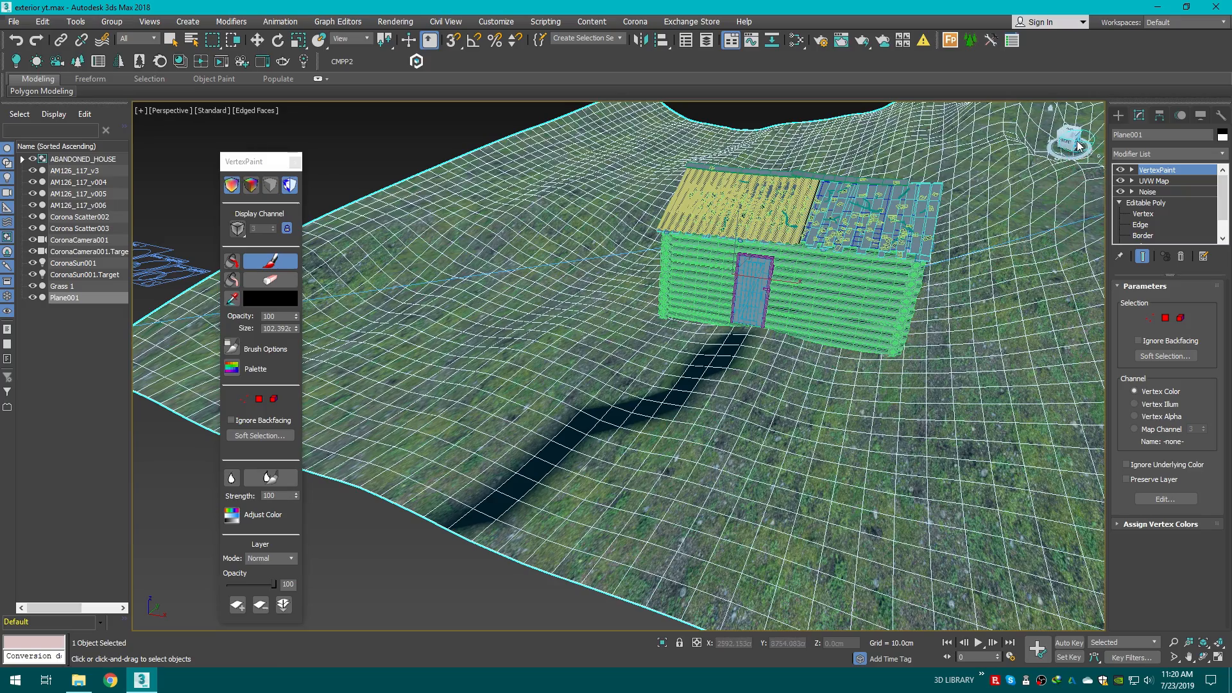
pyautogui.moveTo(1078, 142)
pyautogui.mouseDown()
pyautogui.moveTo(1096, 168)
pyautogui.moveTo(1089, 160)
pyautogui.mouseUp()
pyautogui.moveTo(789, 443); pyautogui.dragTo(706, 368, button='middle')
pyautogui.moveTo(699, 349)
pyautogui.mouseDown()
pyautogui.moveTo(686, 333)
pyautogui.moveTo(721, 394)
pyautogui.moveTo(776, 418)
pyautogui.moveTo(822, 470)
pyautogui.mouseUp()
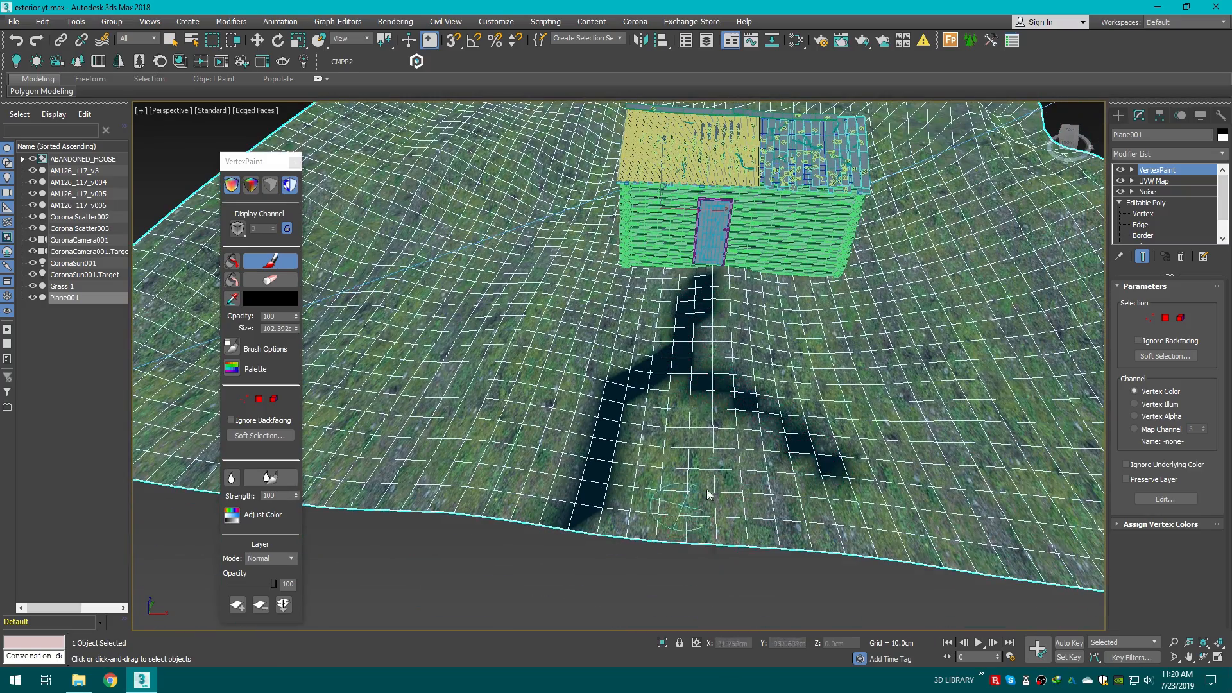
pyautogui.moveTo(709, 385); pyautogui.dragTo(863, 513)
pyautogui.moveTo(714, 512); pyautogui.dragTo(797, 583, button='middle')
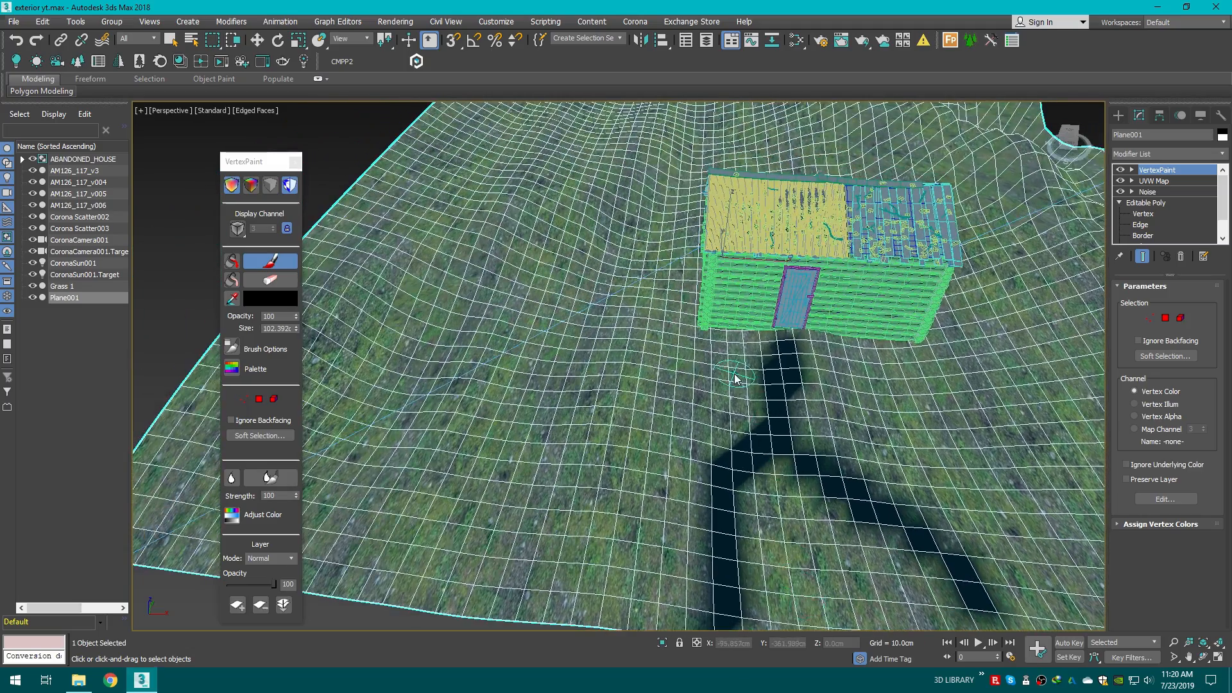
pyautogui.moveTo(734, 374); pyautogui.dragTo(831, 469, button='middle')
pyautogui.moveTo(812, 441)
pyautogui.mouseDown()
pyautogui.moveTo(743, 438)
pyautogui.moveTo(732, 411)
pyautogui.moveTo(763, 379)
pyautogui.moveTo(757, 333)
pyautogui.mouseUp()
pyautogui.moveTo(837, 525); pyautogui.dragTo(555, 502, button='middle')
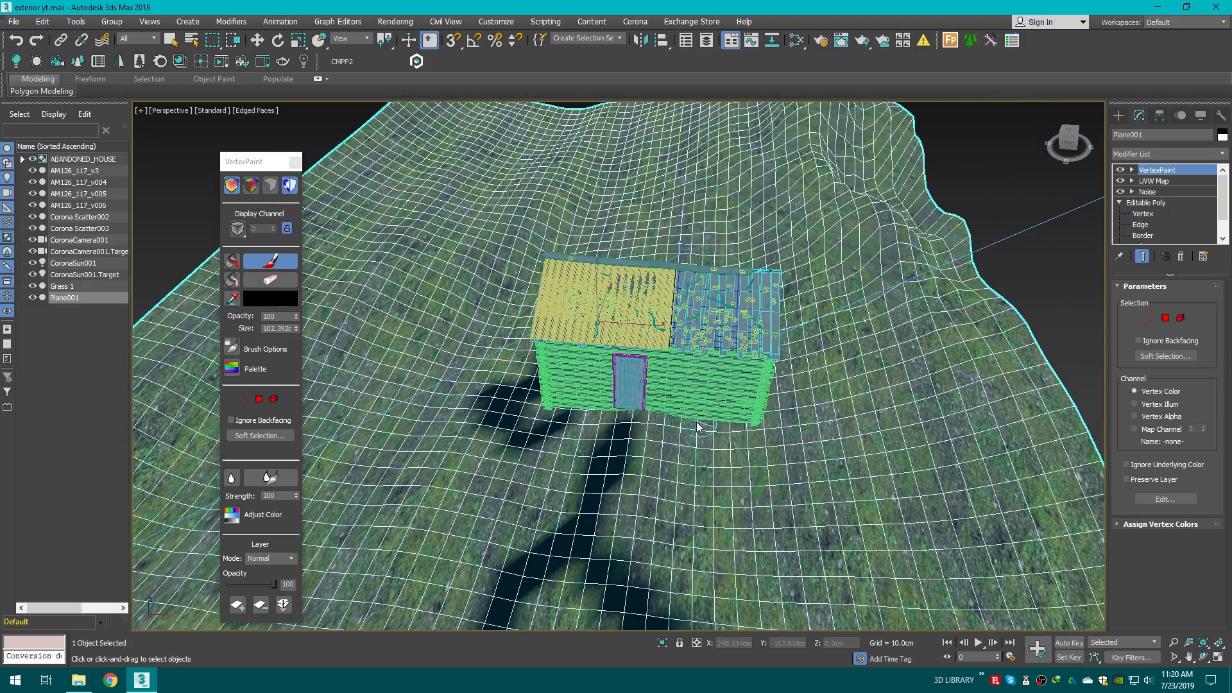
pyautogui.moveTo(674, 427)
pyautogui.mouseDown()
pyautogui.moveTo(764, 440)
pyautogui.moveTo(773, 412)
pyautogui.mouseUp()
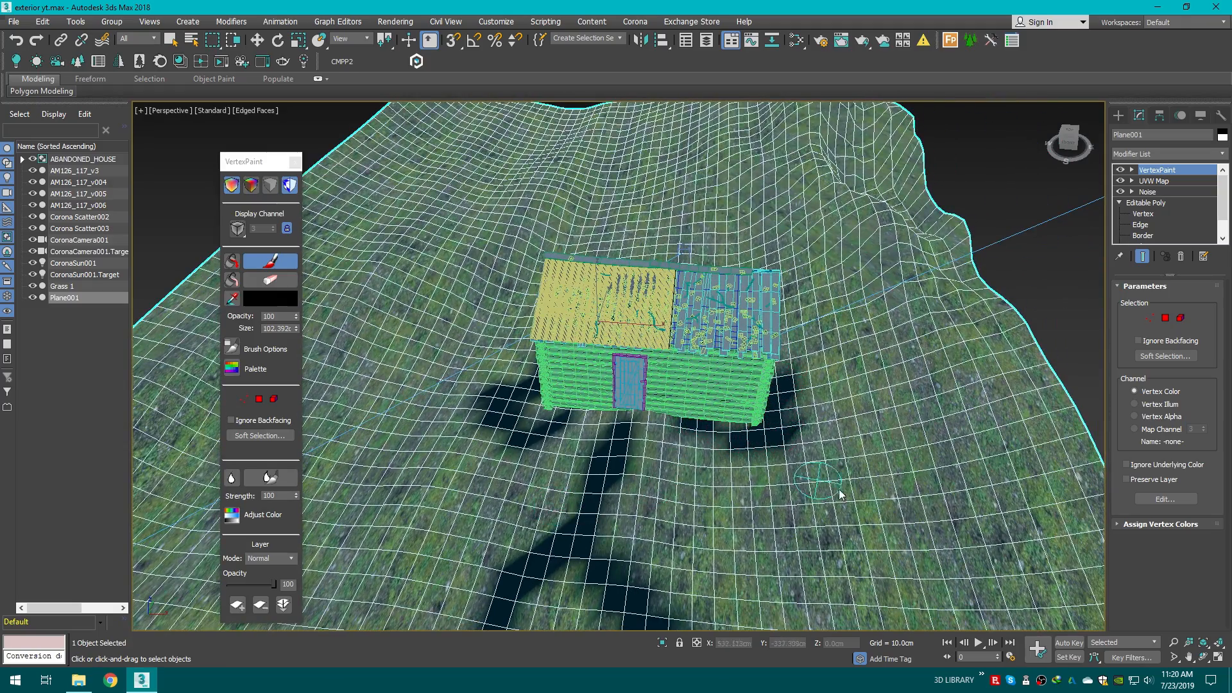
pyautogui.keyDown('alt'); pyautogui.moveTo(684, 284); pyautogui.dragTo(580, 268, button='middle'); pyautogui.keyUp('alt')
pyautogui.moveTo(579, 268)
pyautogui.mouseDown()
pyautogui.moveTo(473, 330)
pyautogui.moveTo(545, 276)
pyautogui.moveTo(534, 302)
pyautogui.mouseUp()
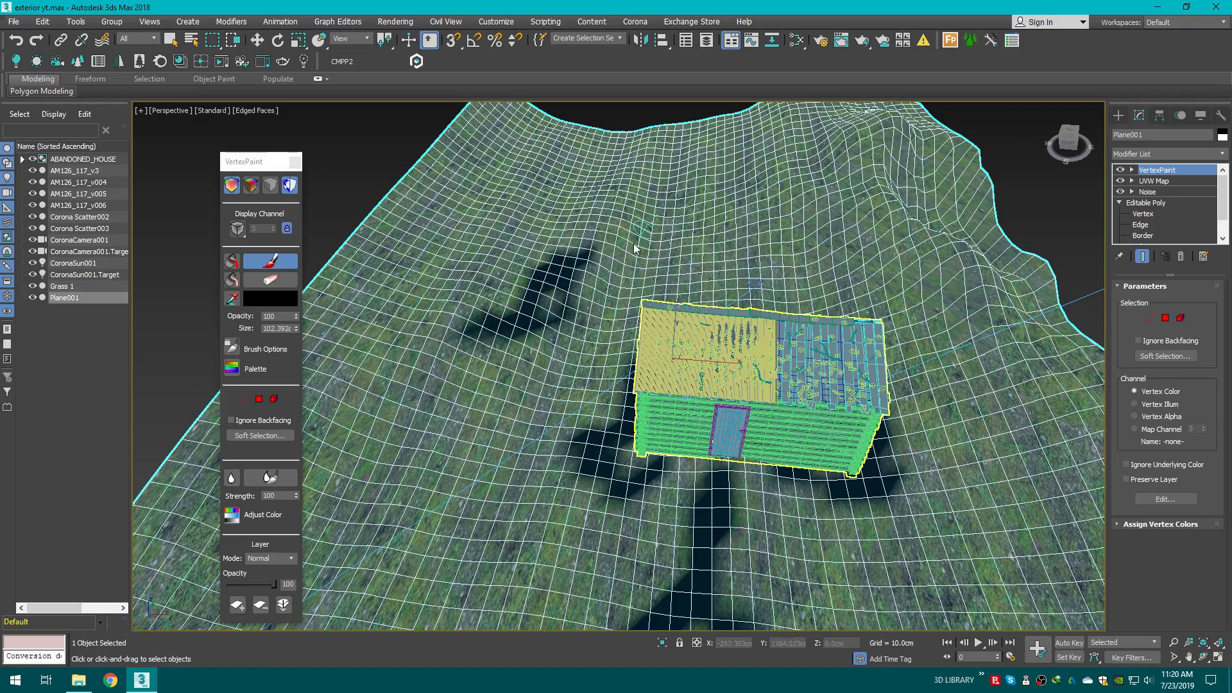
pyautogui.keyDown('alt'); pyautogui.moveTo(642, 229); pyautogui.dragTo(779, 218, button='middle'); pyautogui.keyUp('alt')
pyautogui.moveTo(779, 219)
pyautogui.mouseDown()
pyautogui.moveTo(820, 192)
pyautogui.moveTo(790, 210)
pyautogui.mouseUp()
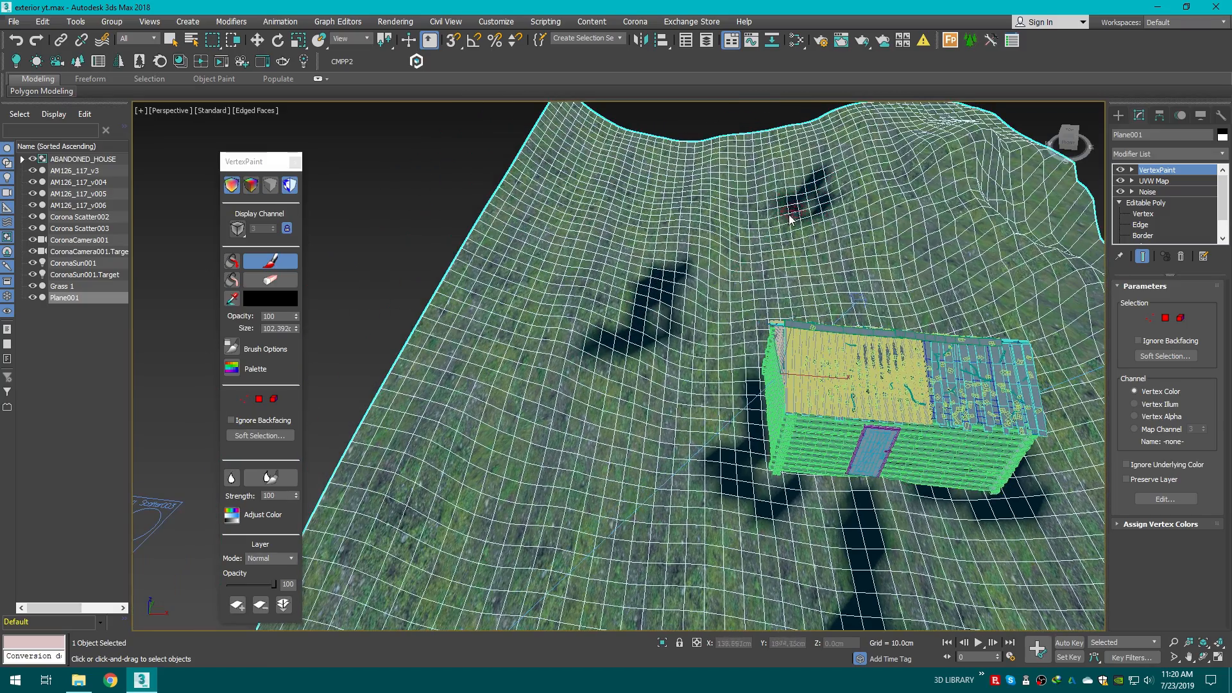
pyautogui.moveTo(622, 387); pyautogui.dragTo(667, 295, button='middle')
pyautogui.moveTo(491, 381)
pyautogui.mouseDown()
pyautogui.moveTo(503, 416)
pyautogui.moveTo(541, 388)
pyautogui.mouseUp()
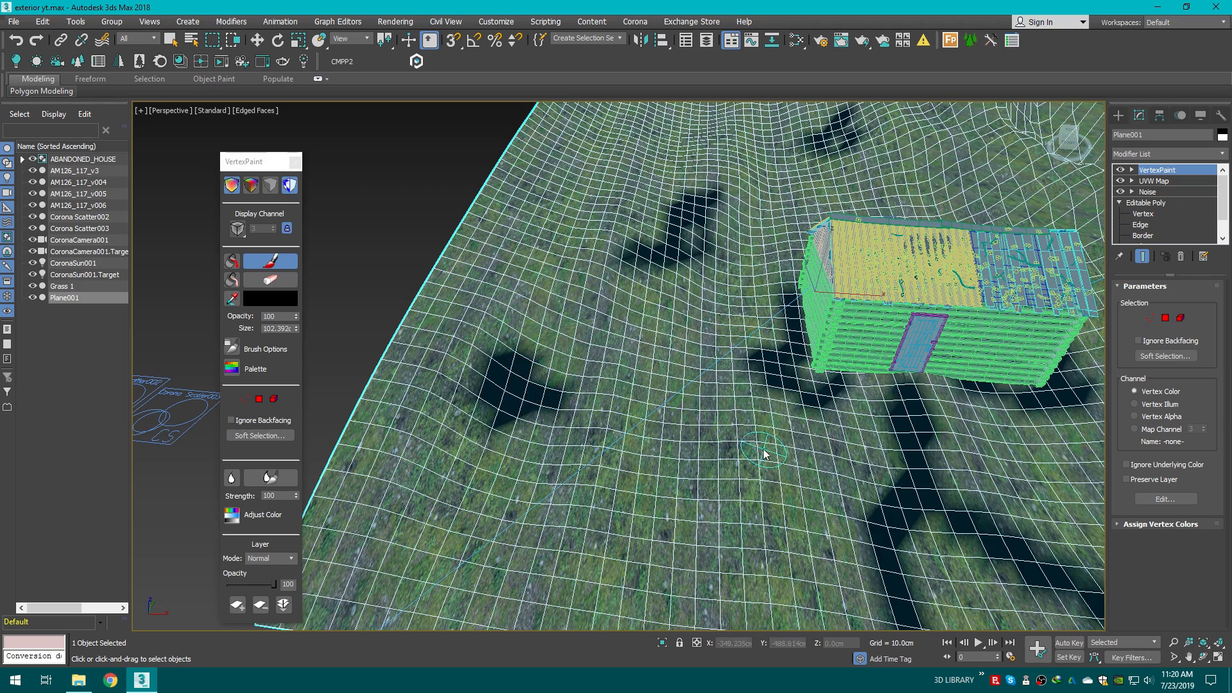
# Step: Paint additional black patches on the terrain, including areas visible from the camera view
pyautogui.press('c')
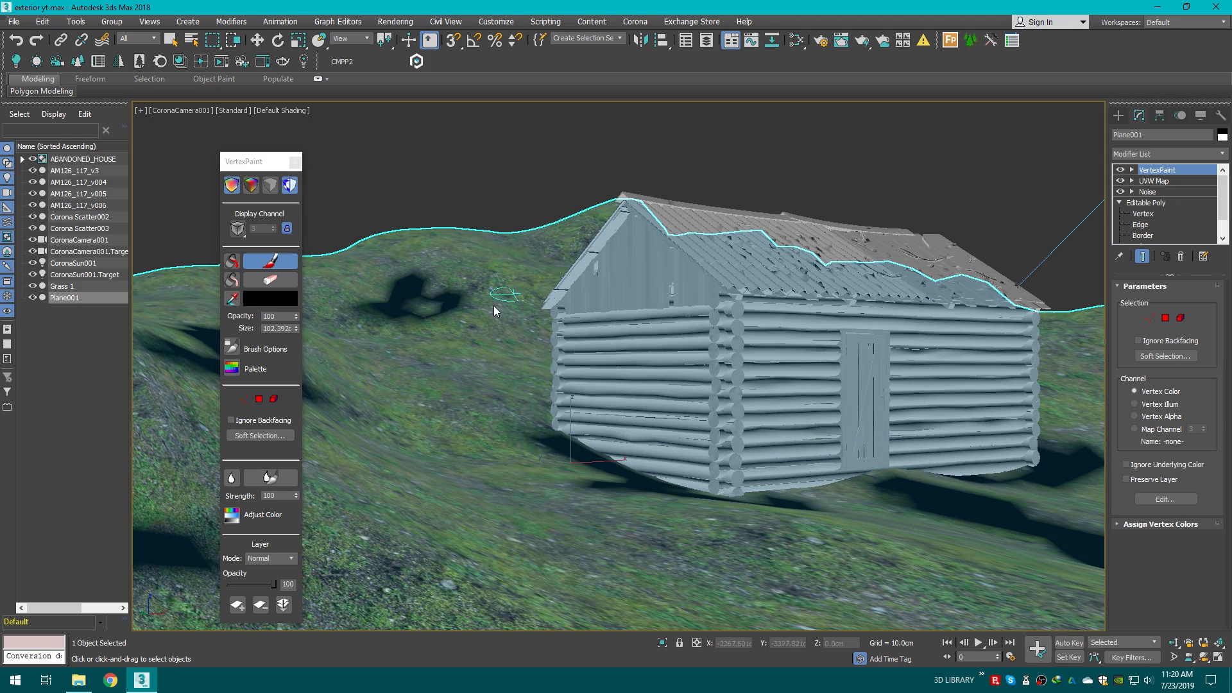
pyautogui.moveTo(426, 316); pyautogui.dragTo(413, 295)
pyautogui.moveTo(555, 457)
pyautogui.mouseDown()
pyautogui.moveTo(536, 413)
pyautogui.moveTo(495, 440)
pyautogui.moveTo(482, 490)
pyautogui.moveTo(507, 494)
pyautogui.mouseUp()
pyautogui.moveTo(698, 564)
pyautogui.mouseDown()
pyautogui.moveTo(798, 564)
pyautogui.moveTo(729, 572)
pyautogui.moveTo(732, 550)
pyautogui.mouseUp()
pyautogui.press('p')
pyautogui.moveTo(731, 553)
pyautogui.keyDown('alt'); pyautogui.mouseDown(button='middle')
pyautogui.moveTo(759, 524)
pyautogui.moveTo(732, 495)
pyautogui.mouseUp(button='middle'); pyautogui.keyUp('alt')
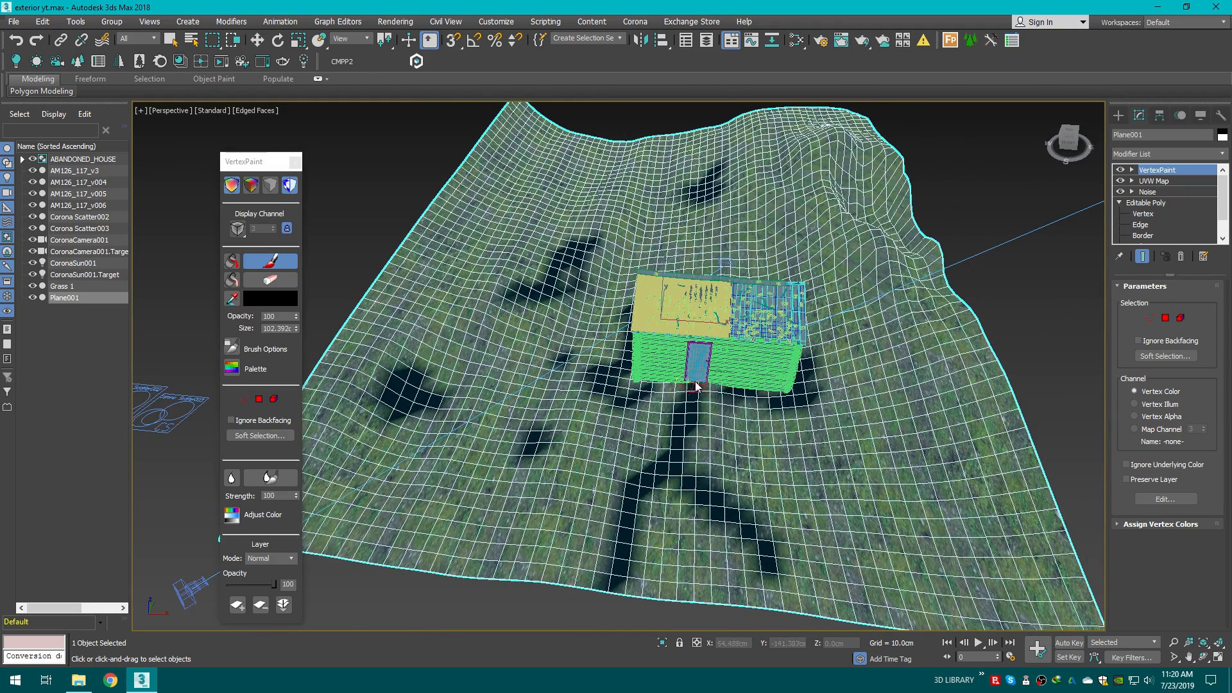
pyautogui.scroll(5, 696, 390)
pyautogui.moveTo(681, 387)
pyautogui.mouseDown()
pyautogui.moveTo(729, 382)
pyautogui.moveTo(646, 385)
pyautogui.moveTo(660, 409)
pyautogui.moveTo(704, 425)
pyautogui.mouseUp()
pyautogui.scroll(-3, 704, 428)
pyautogui.scroll(-4, 704, 438)
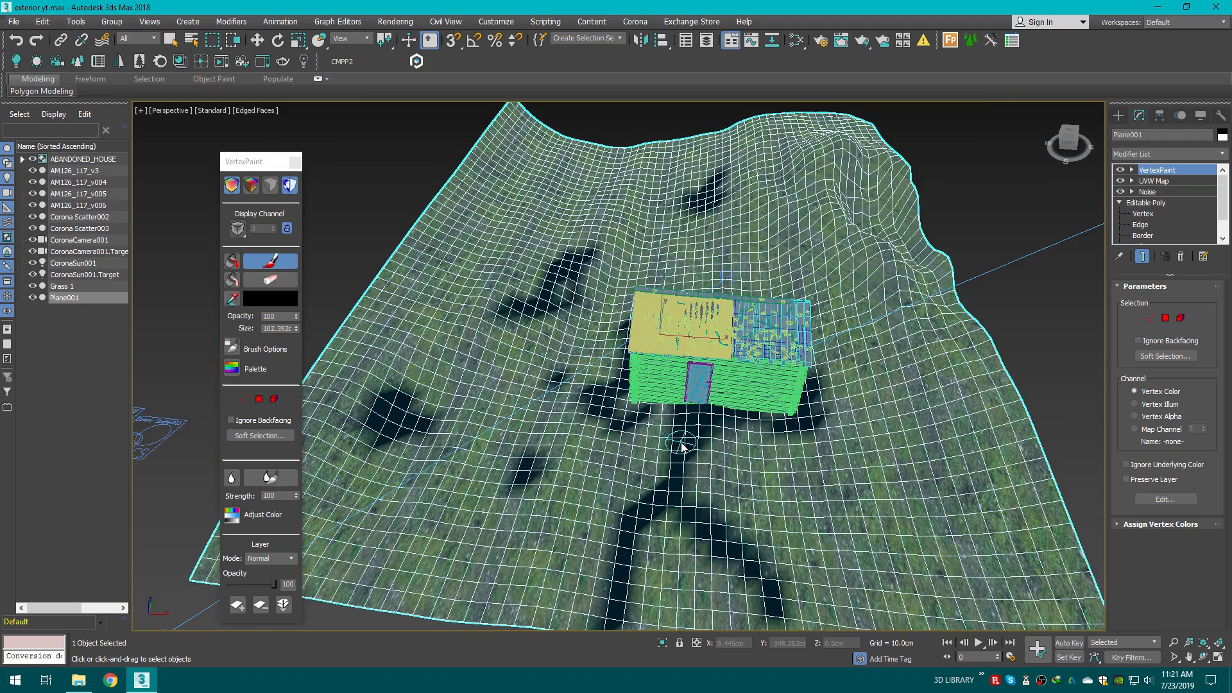
pyautogui.scroll(2, 591, 416)
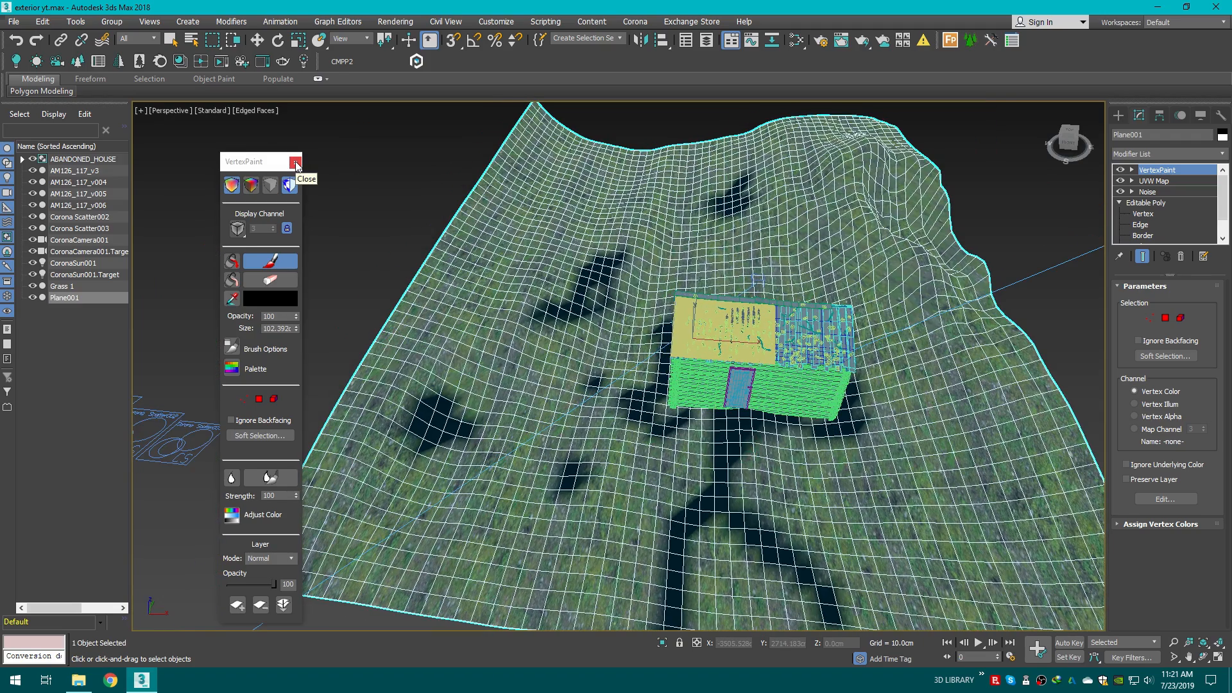
# Step: Close the VertexPaint window and deselect the terrain
pyautogui.click(295, 162)
pyautogui.click(258, 42)
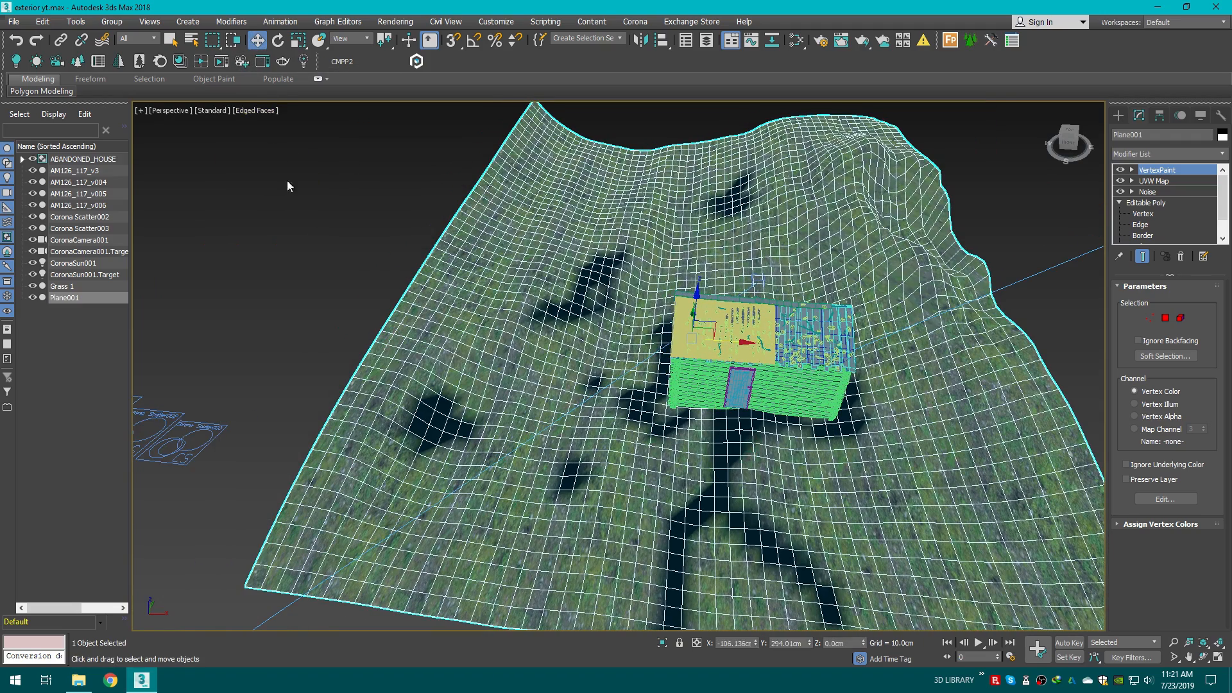
pyautogui.click(288, 186)
pyautogui.scroll(-4, 346, 286)
pyautogui.moveTo(348, 286); pyautogui.dragTo(561, 348, button='middle')
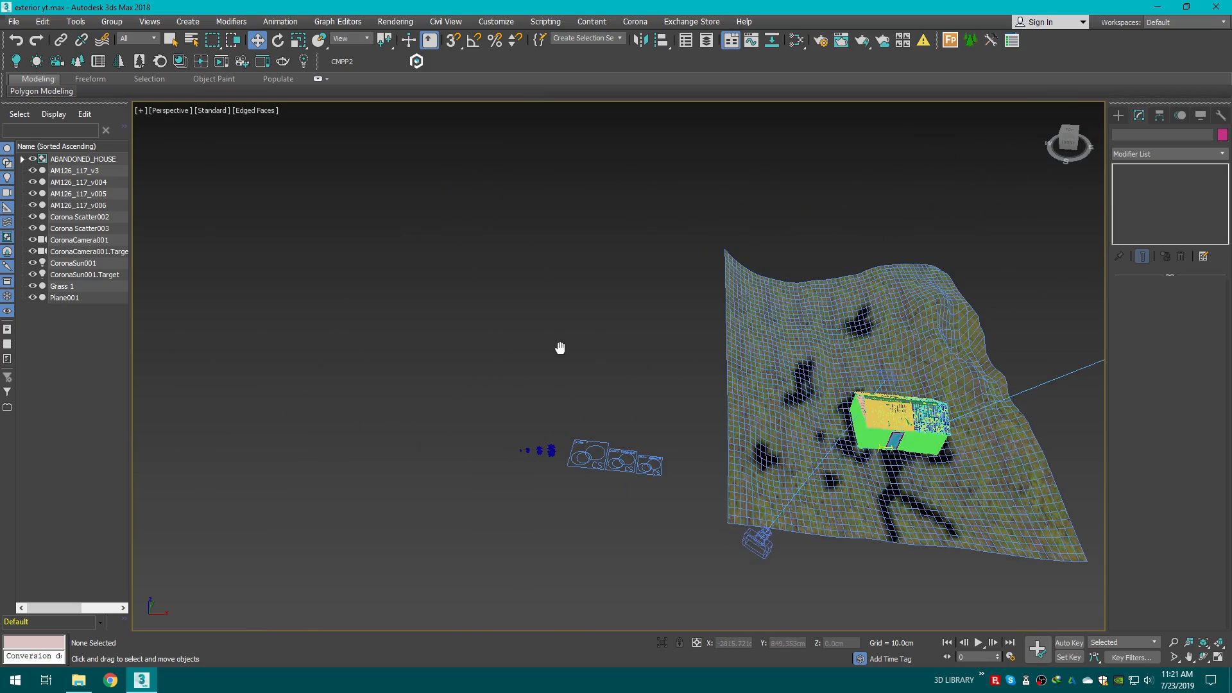
# Step: Select the Grass 1 CScatter object and add the four grass models AM126_117_v3, v004, v005 and v006 as its instanced objects
pyautogui.click(1070, 137)
pyautogui.scroll(3, 778, 469)
pyautogui.moveTo(774, 465); pyautogui.dragTo(729, 396, button='middle')
pyautogui.click(458, 412)
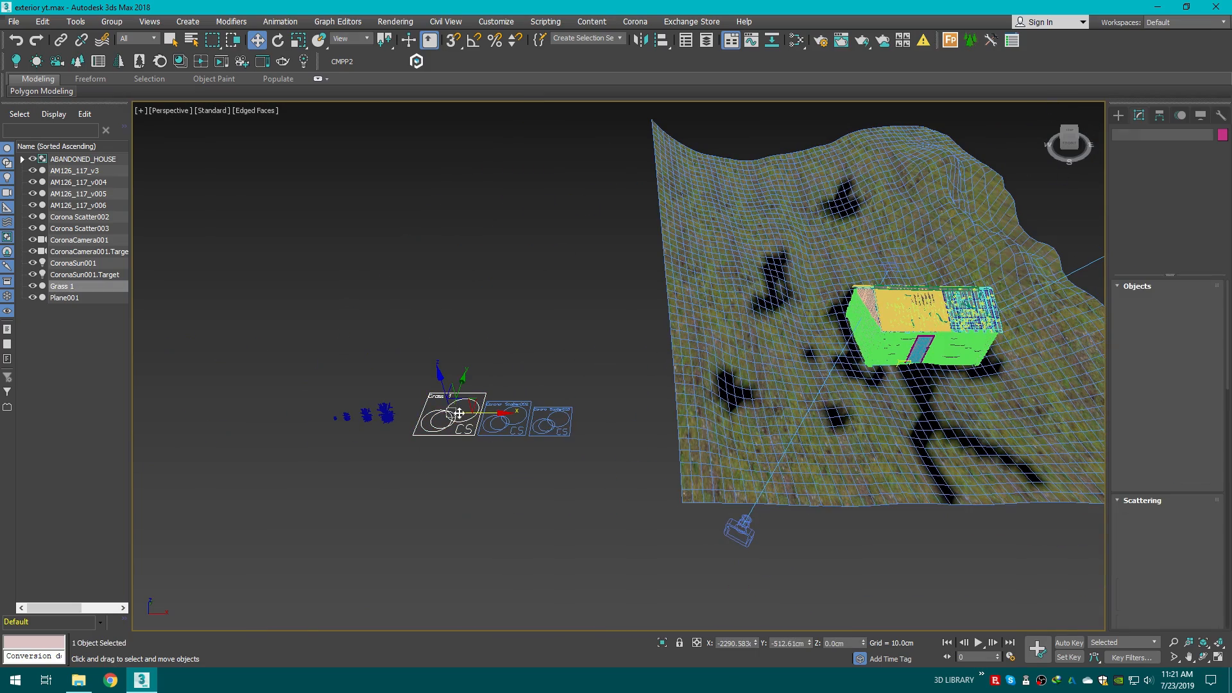
pyautogui.scroll(2, 444, 412)
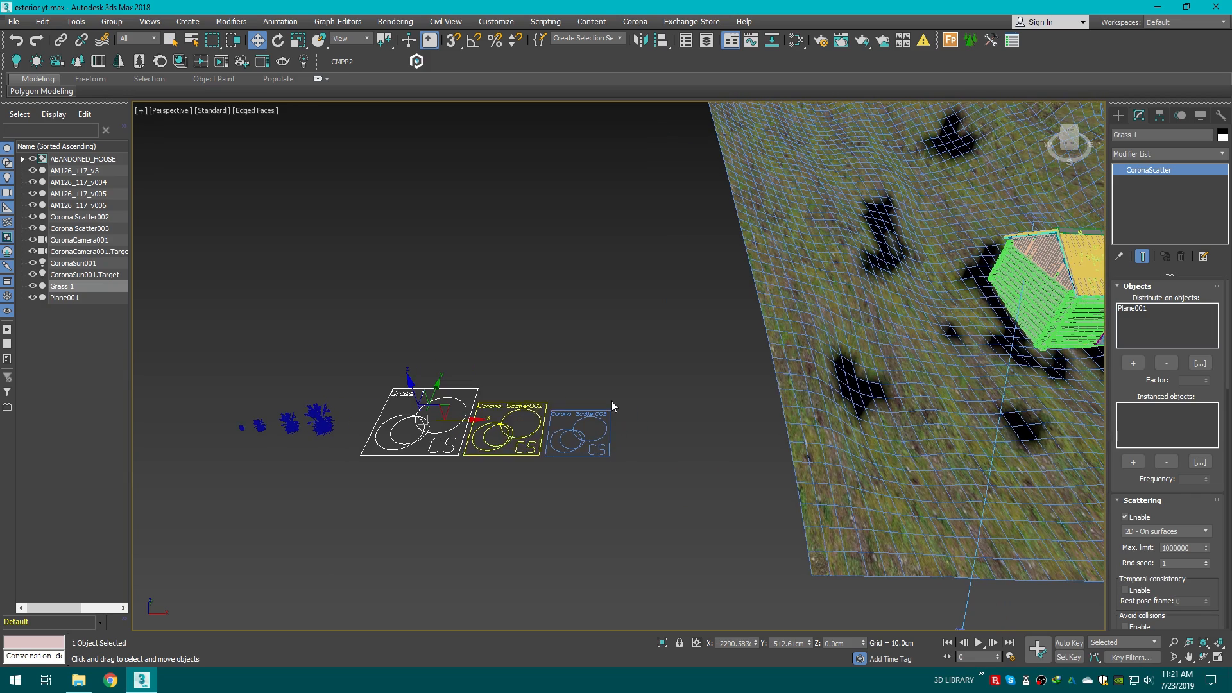
pyautogui.click(1134, 309)
pyautogui.scroll(-2, 797, 408)
pyautogui.moveTo(797, 408); pyautogui.dragTo(660, 416, button='middle')
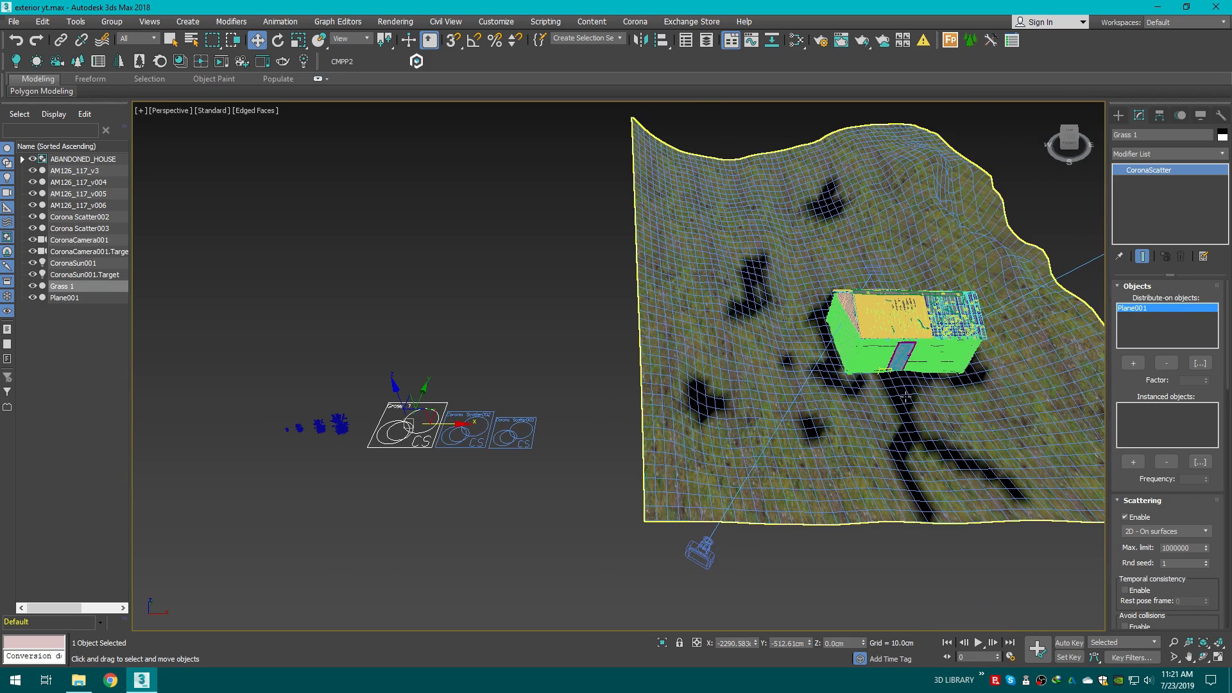
pyautogui.moveTo(987, 402); pyautogui.dragTo(972, 401, button='middle')
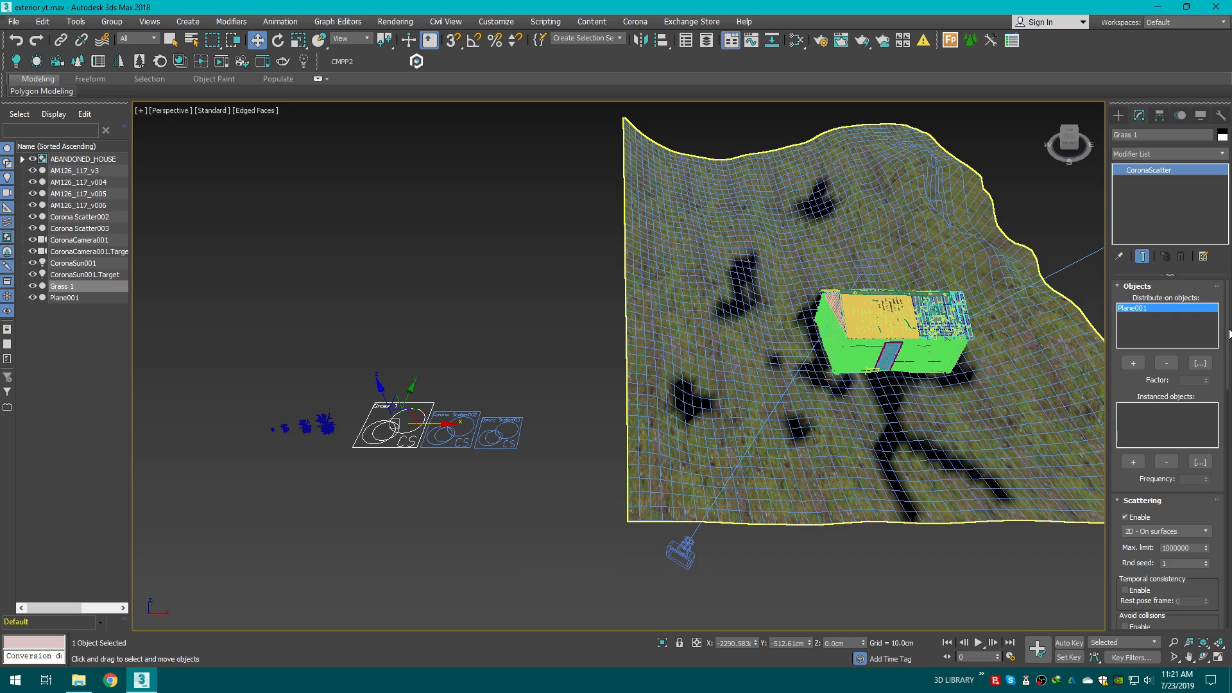
pyautogui.moveTo(1229, 329); pyautogui.dragTo(1228, 298)
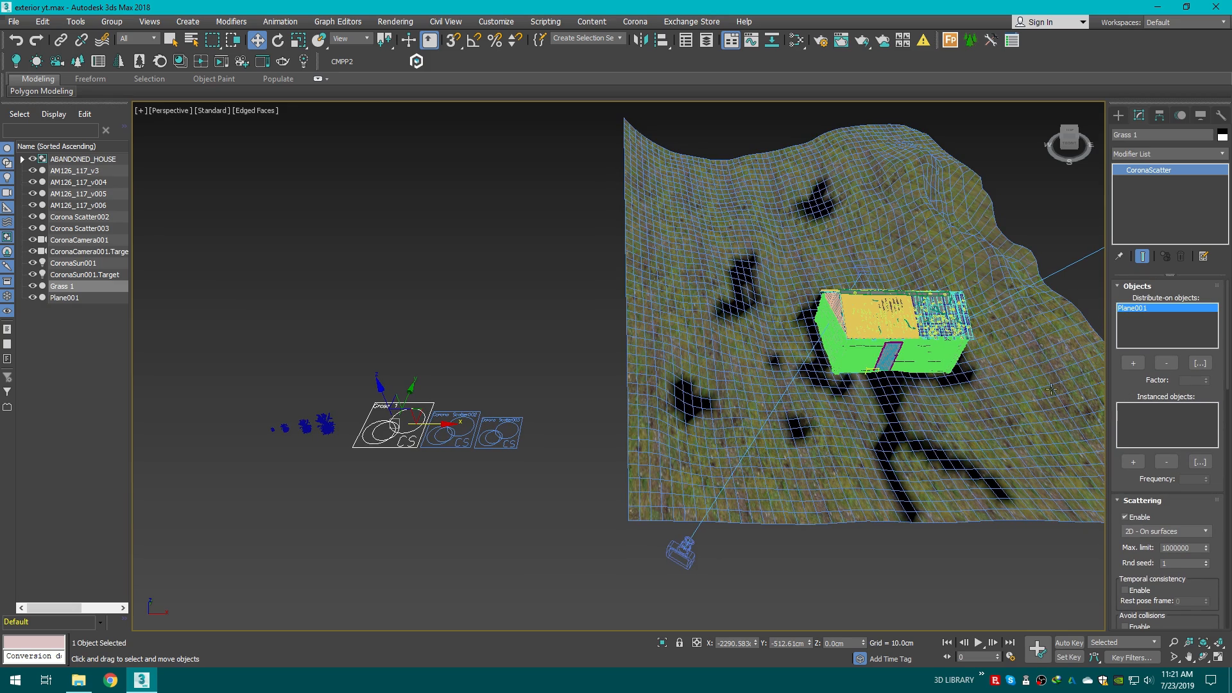
pyautogui.keyDown('alt'); pyautogui.moveTo(424, 403); pyautogui.dragTo(451, 479, button='middle'); pyautogui.keyUp('alt')
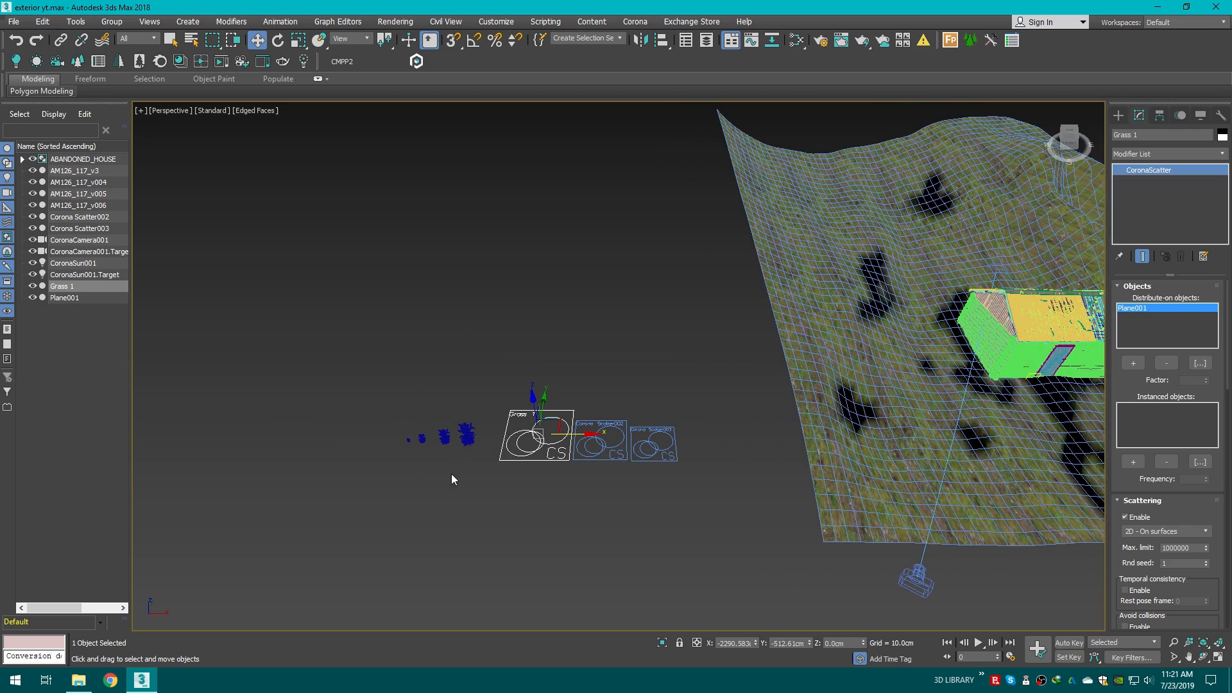
pyautogui.click(1136, 462)
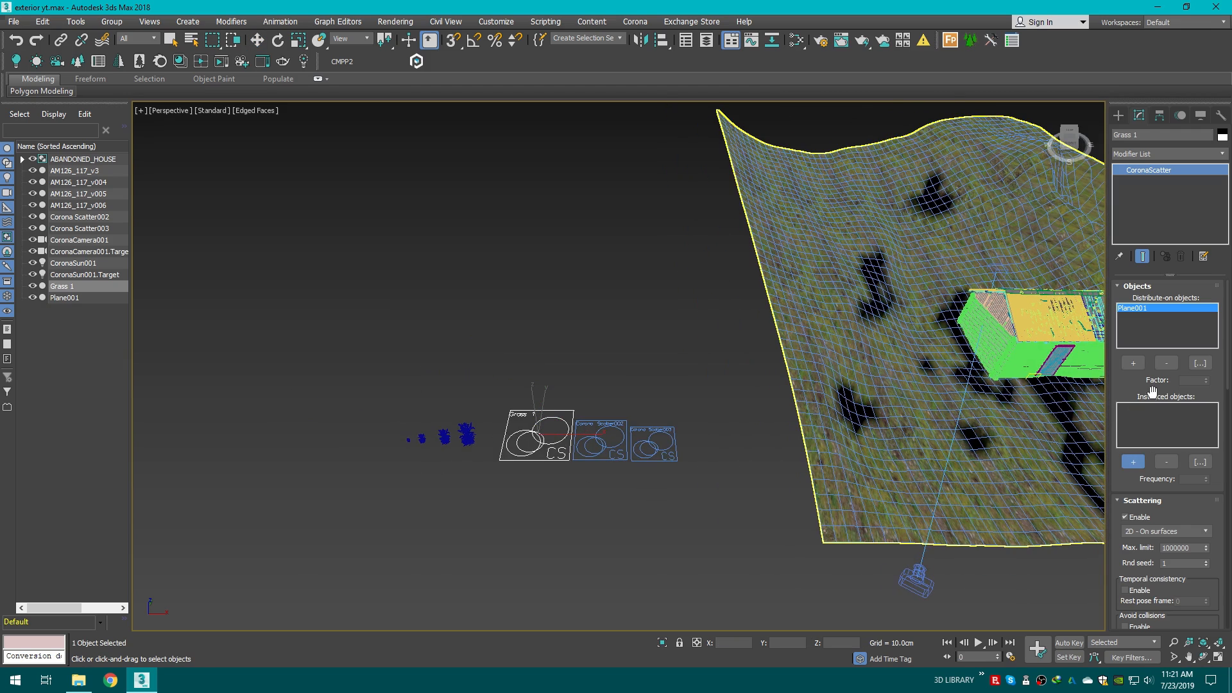
pyautogui.scroll(3, 545, 453)
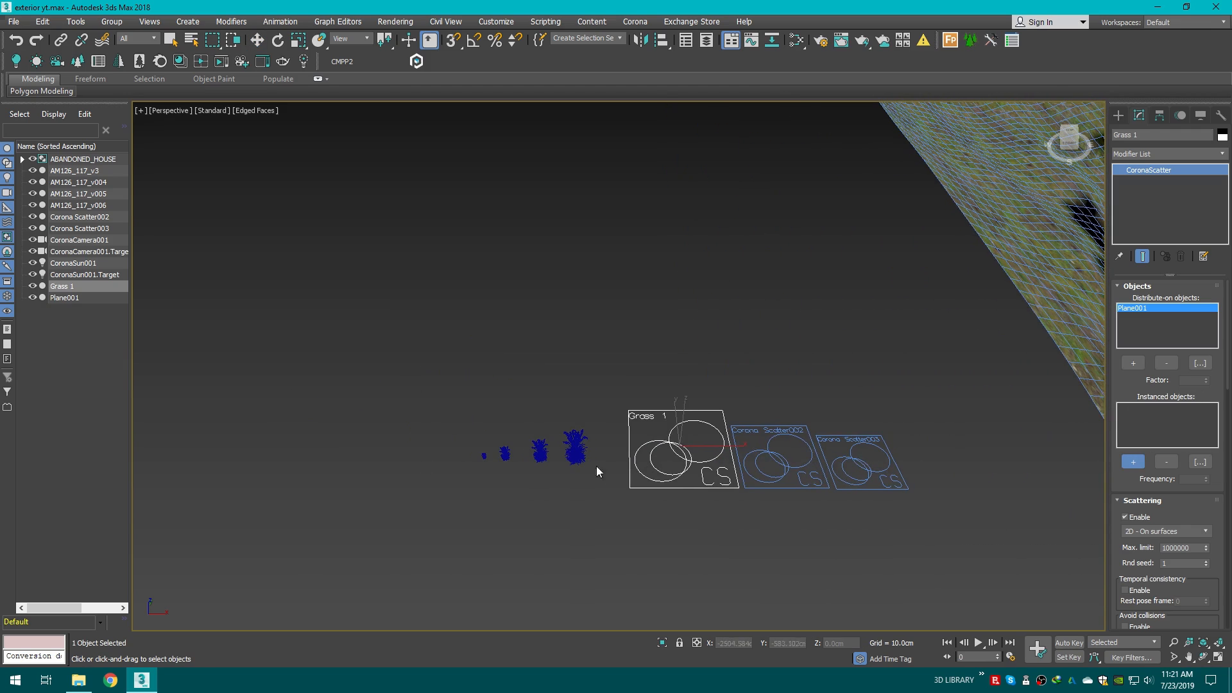
pyautogui.click(576, 449)
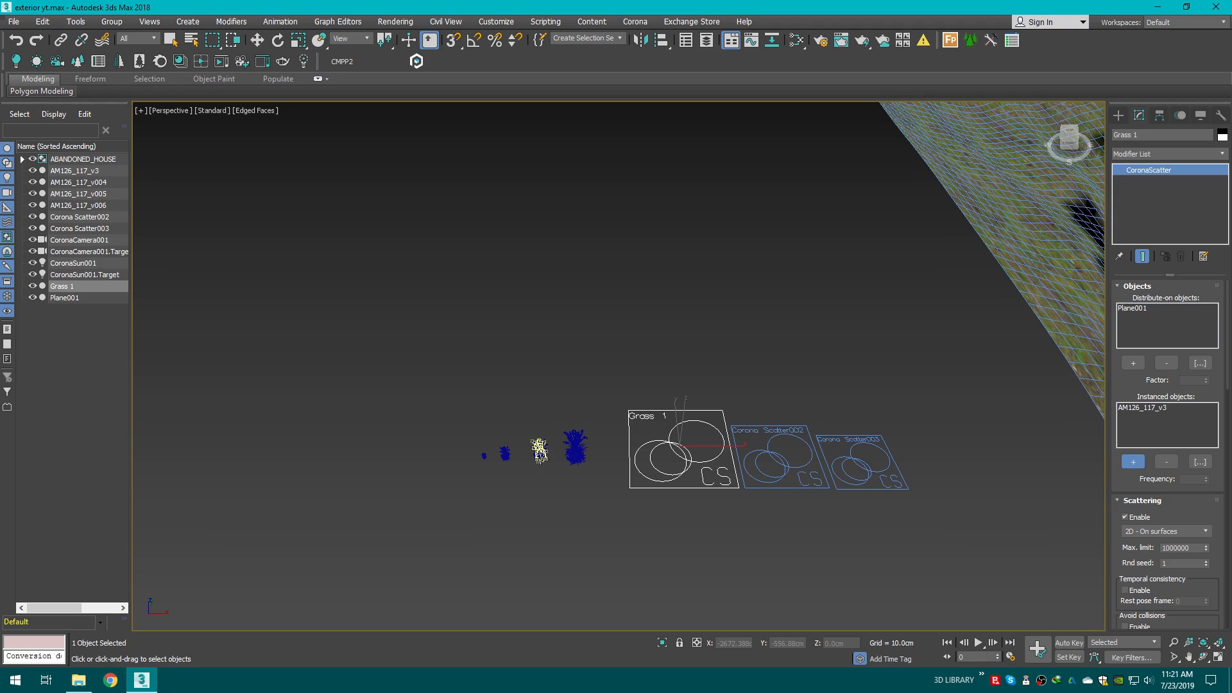
pyautogui.click(540, 453)
pyautogui.click(503, 454)
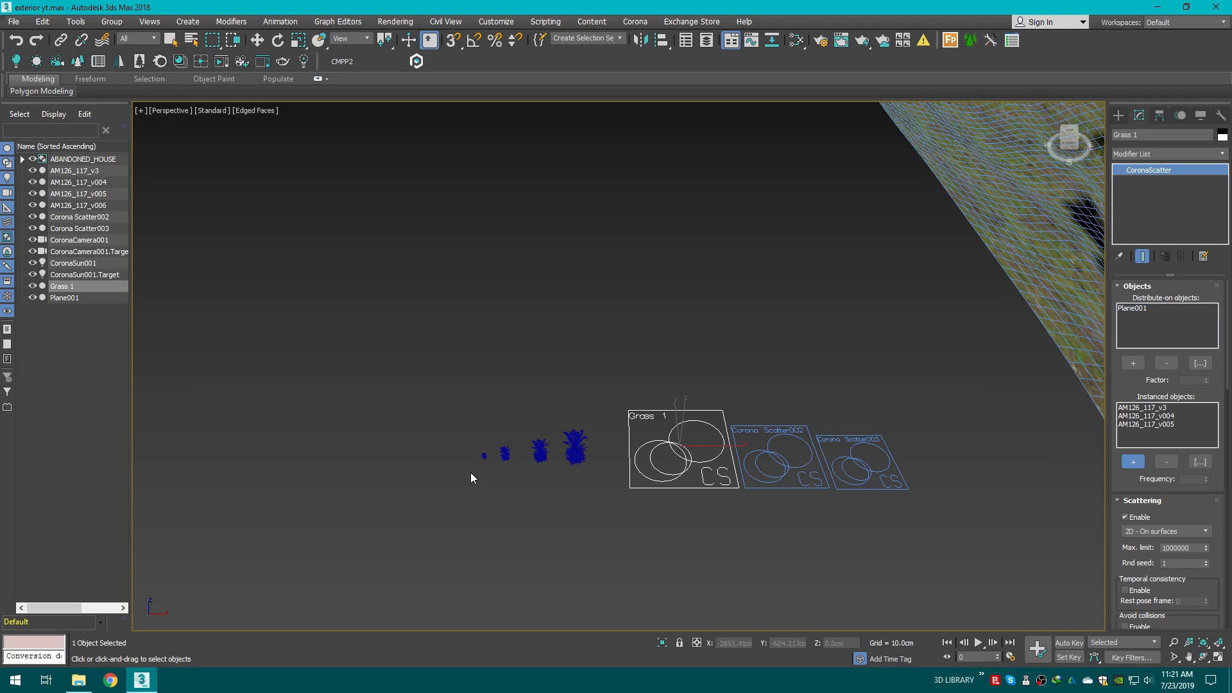
pyautogui.scroll(-4, 656, 542)
pyautogui.moveTo(661, 541); pyautogui.dragTo(468, 526, button='middle')
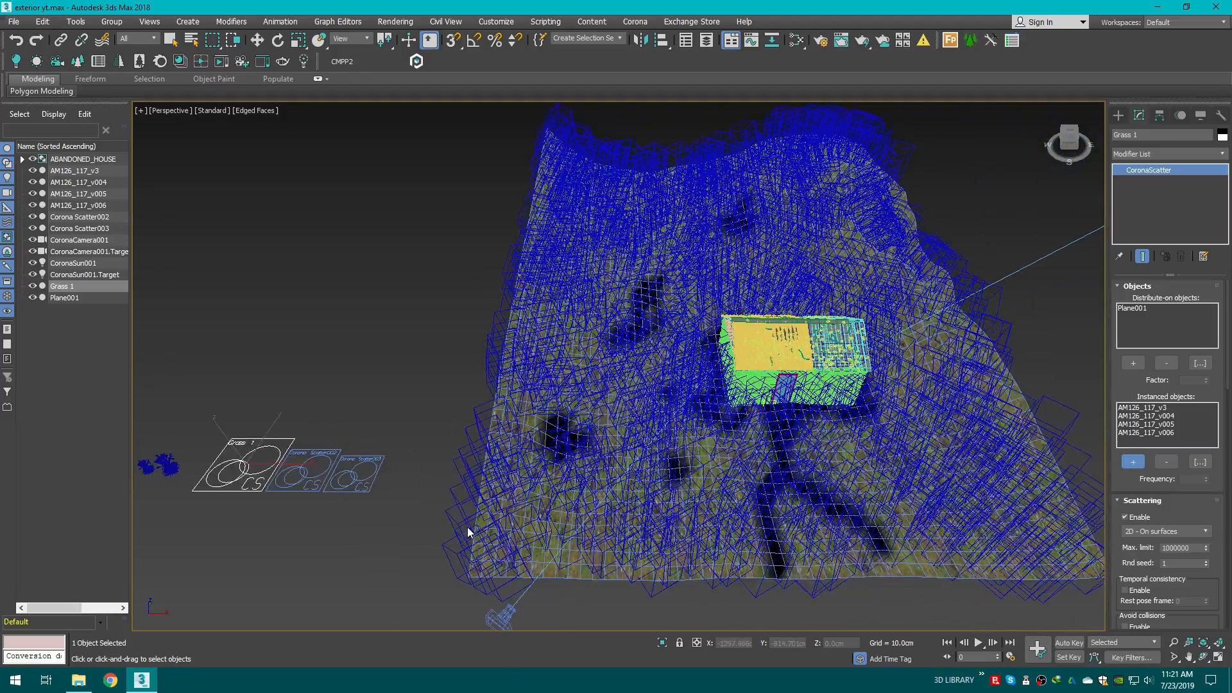
# Step: Switch to a four-viewport layout with the Corona camera view and the interactive render visible
pyautogui.moveTo(892, 424); pyautogui.dragTo(831, 433, button='middle')
pyautogui.moveTo(1062, 146)
pyautogui.mouseDown()
pyautogui.moveTo(930, 99)
pyautogui.moveTo(1056, 149)
pyautogui.moveTo(1030, 144)
pyautogui.moveTo(982, 207)
pyautogui.mouseUp()
pyautogui.scroll(2, 681, 545)
pyautogui.moveTo(700, 565); pyautogui.dragTo(730, 538, button='middle')
pyautogui.press('c')
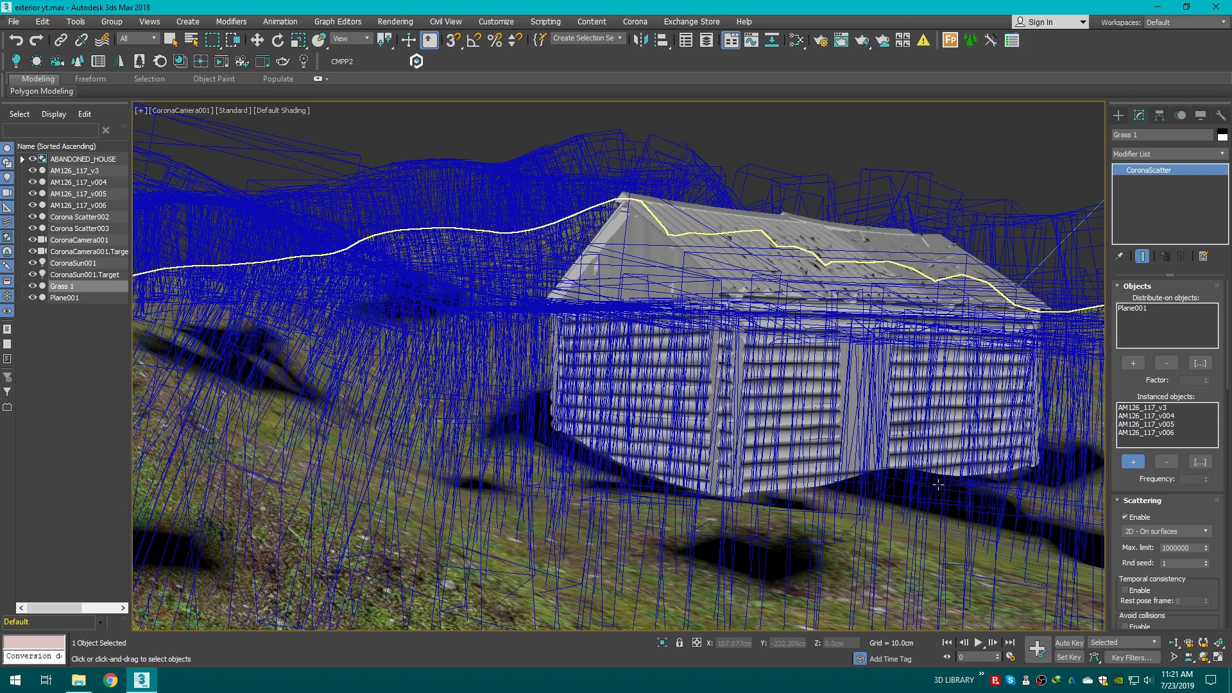
pyautogui.click(1220, 656)
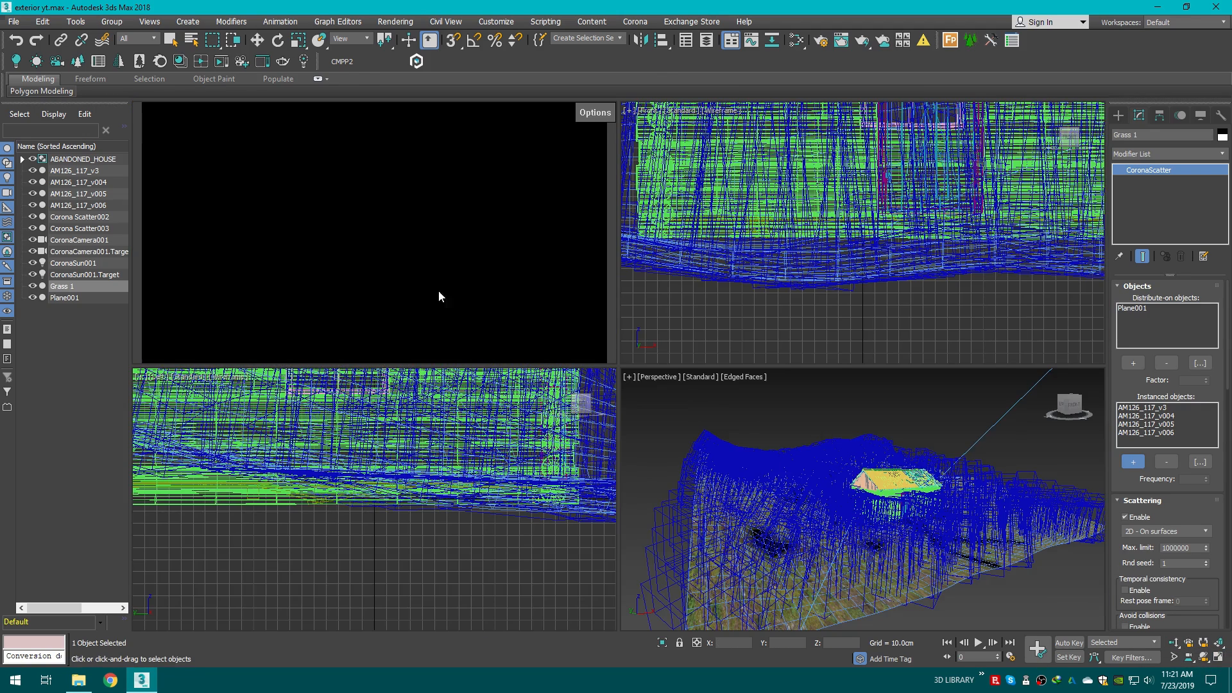
pyautogui.press('c')
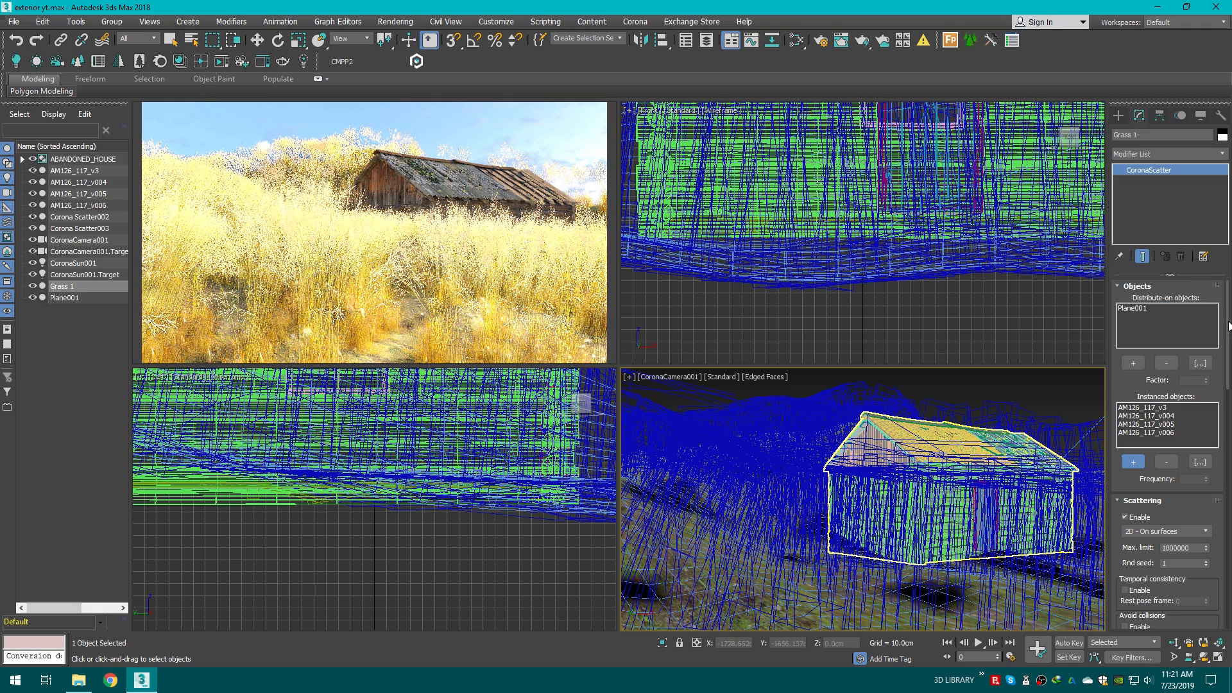
# Step: Set the Grass 1 scatter's random distribution count to 300
pyautogui.scroll(-5, 1229, 326)
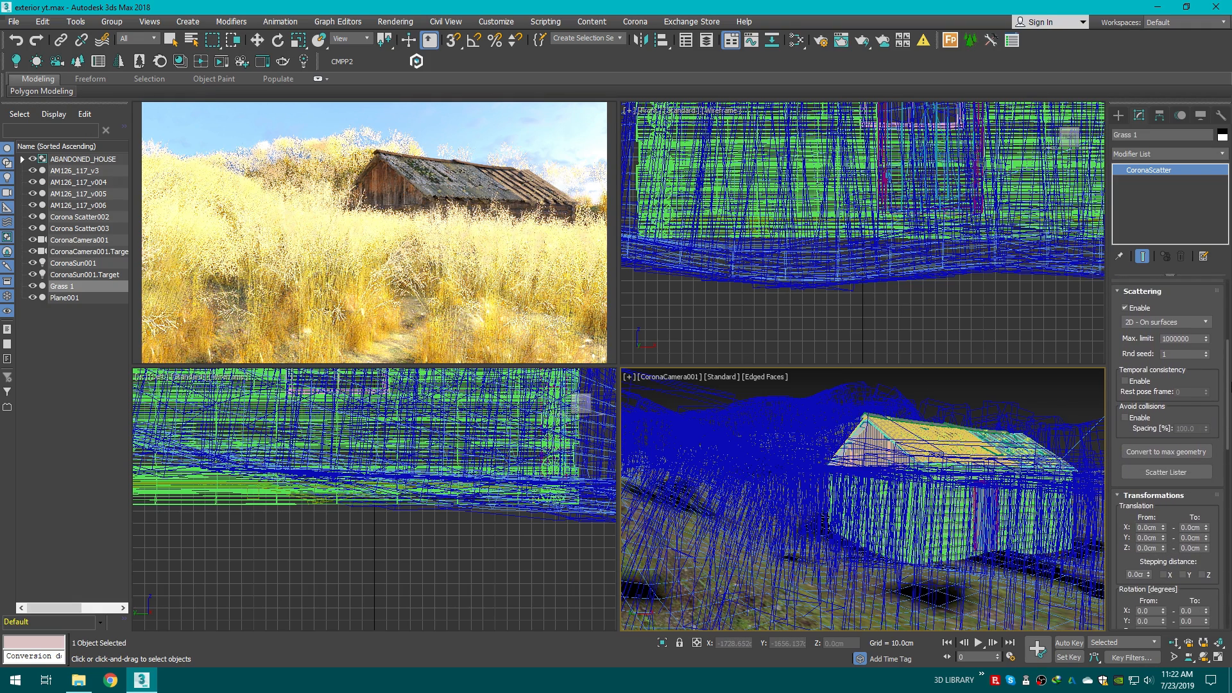
pyautogui.scroll(-5, 1228, 451)
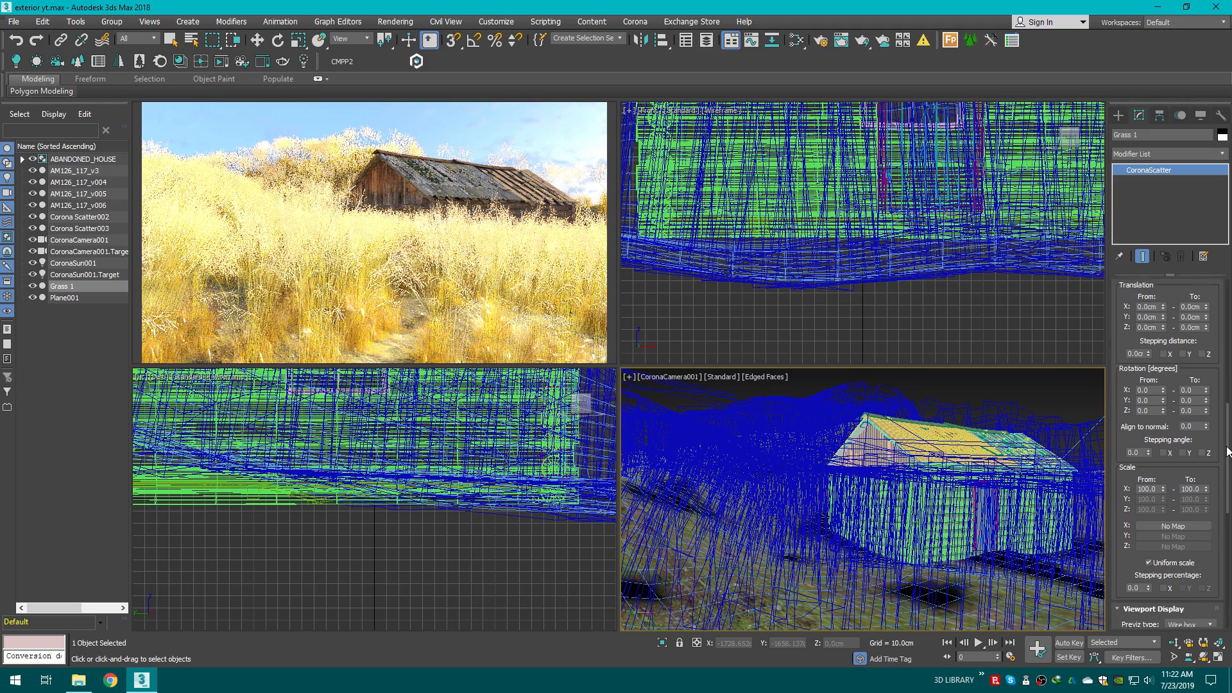
pyautogui.scroll(6, 1227, 451)
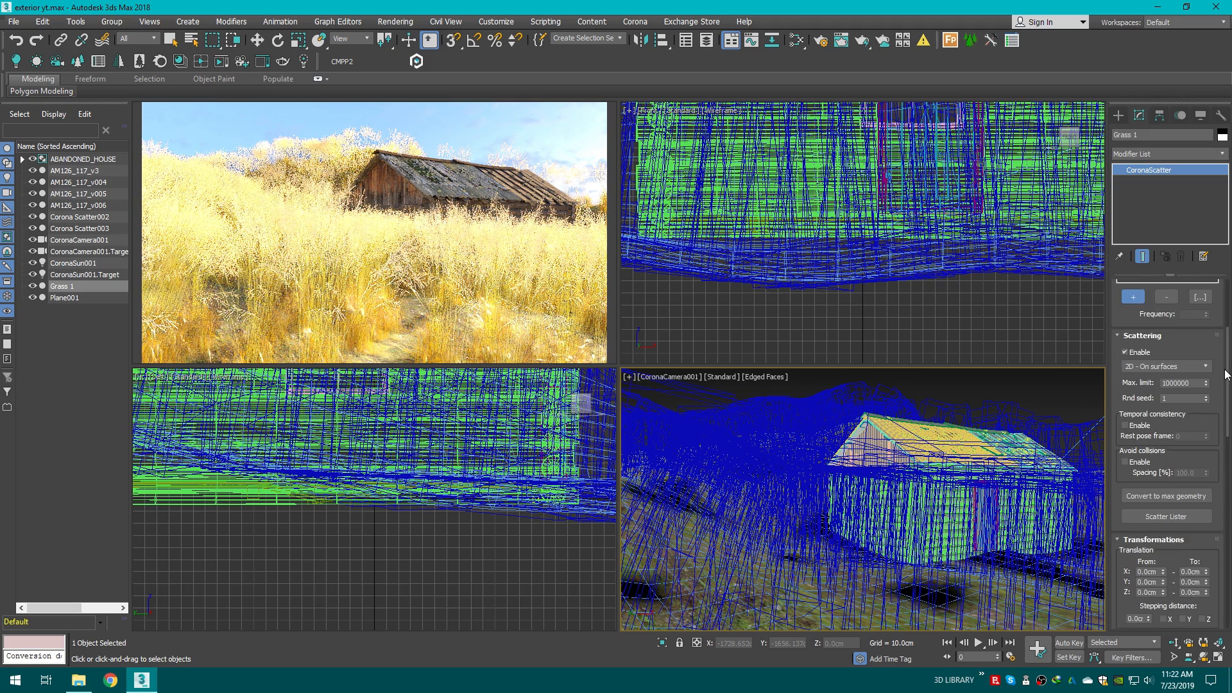
pyautogui.scroll(-10, 1228, 374)
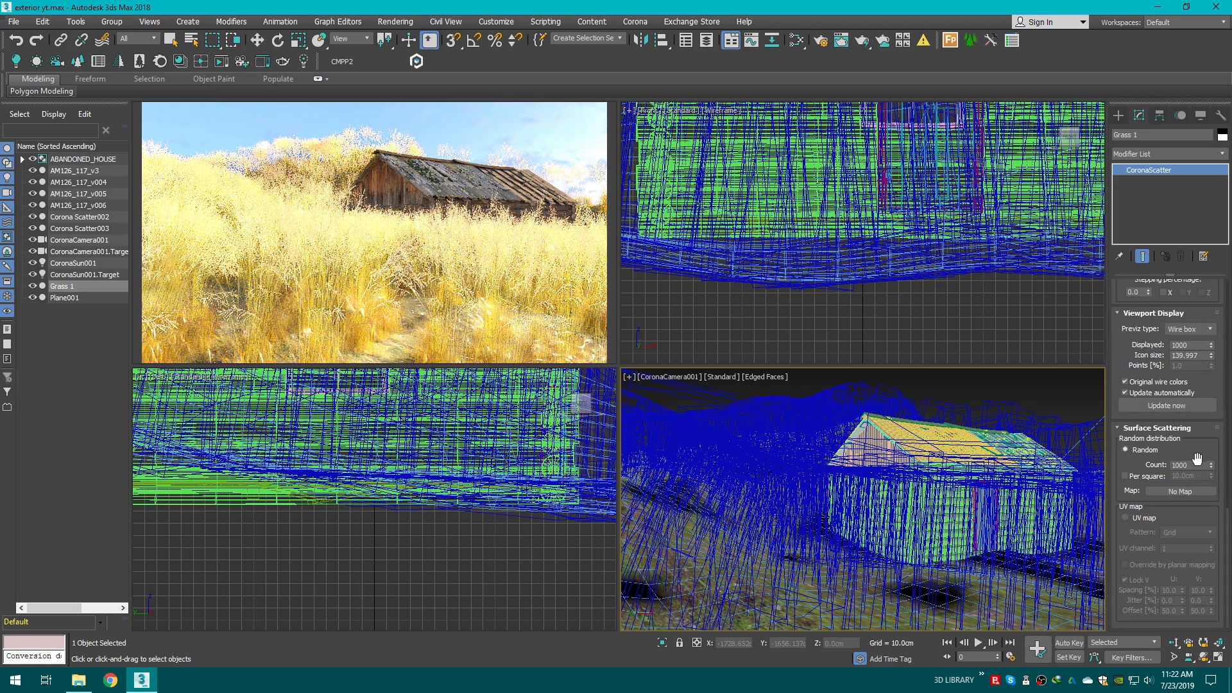
pyautogui.doubleClick(1186, 464)
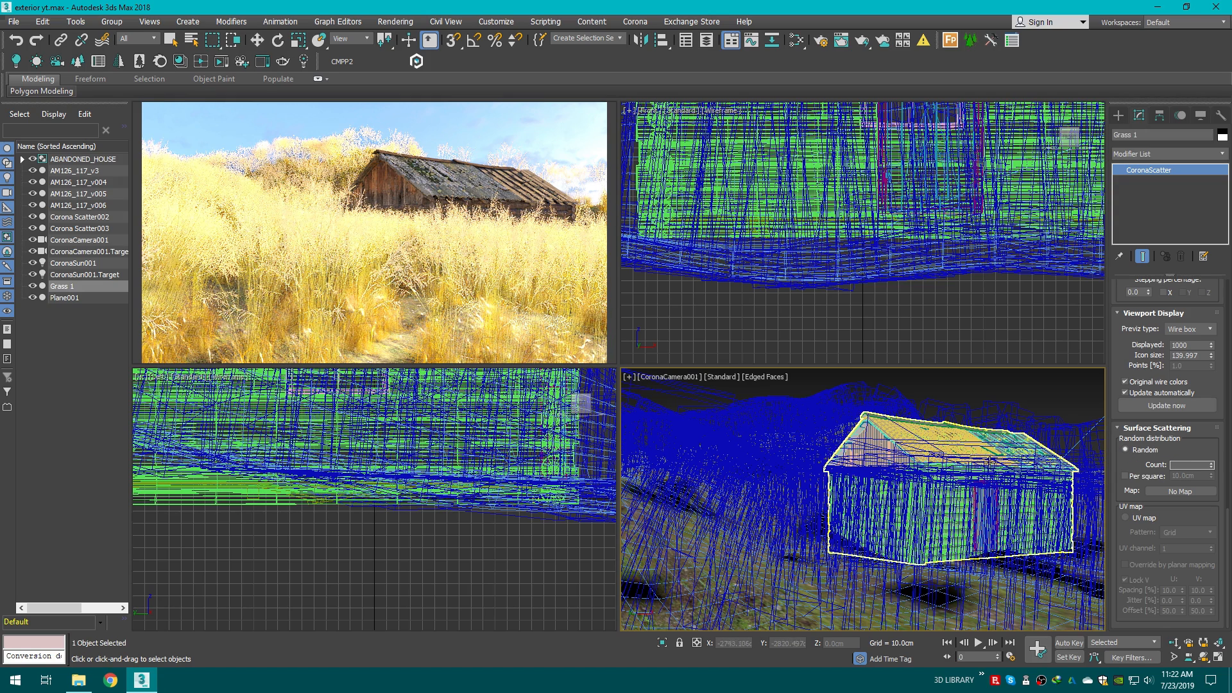
pyautogui.press('Return')
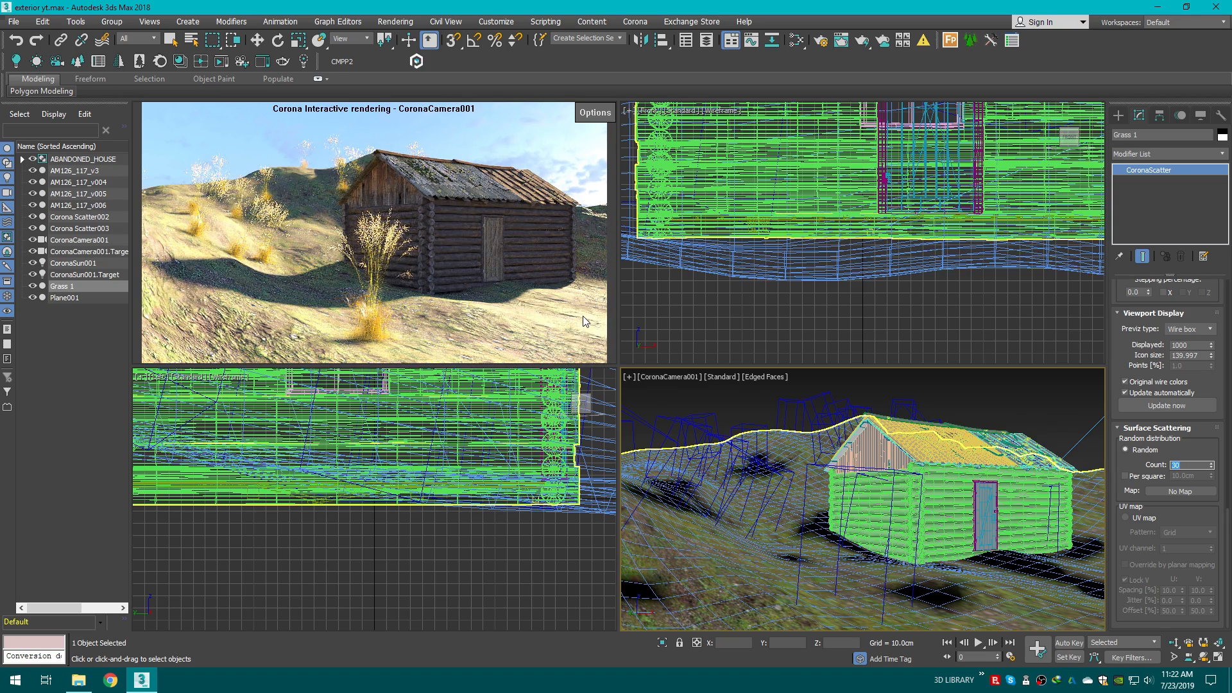
pyautogui.press('BackSpace')
pyautogui.press('Return')
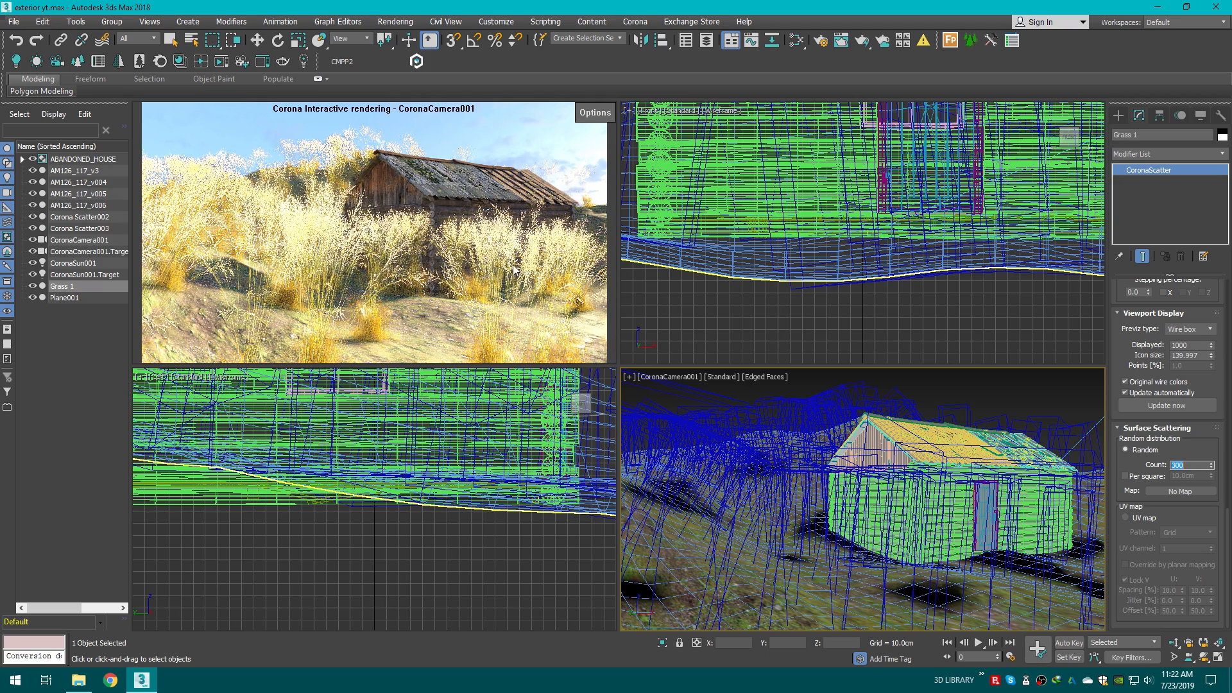
# Step: Set the scatter's uniform scale range from 20 to 80 percent
pyautogui.moveTo(1226, 532); pyautogui.dragTo(1227, 433)
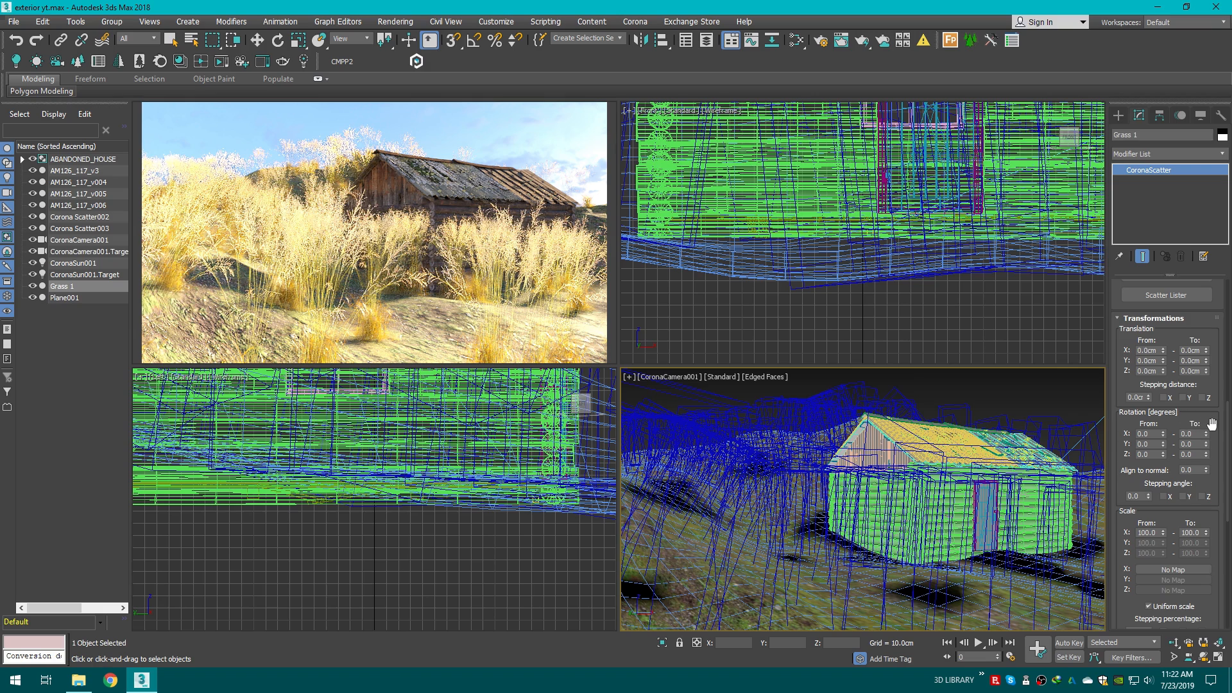
pyautogui.scroll(-2, 1144, 458)
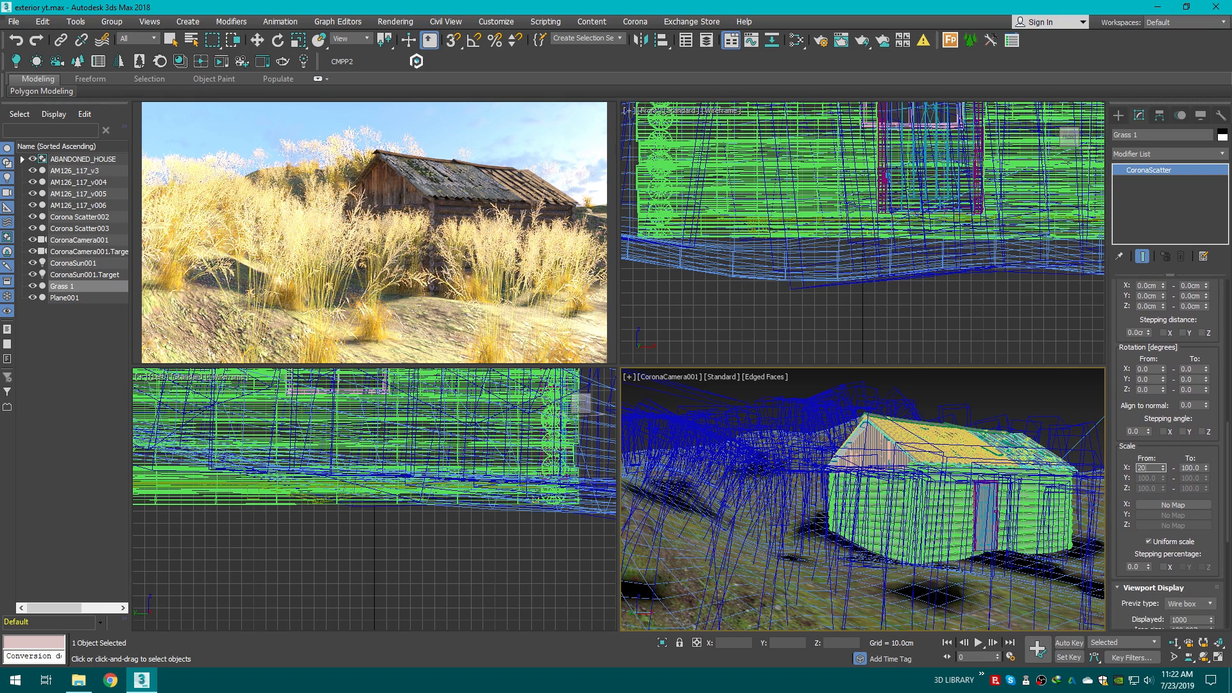
pyautogui.press('Return')
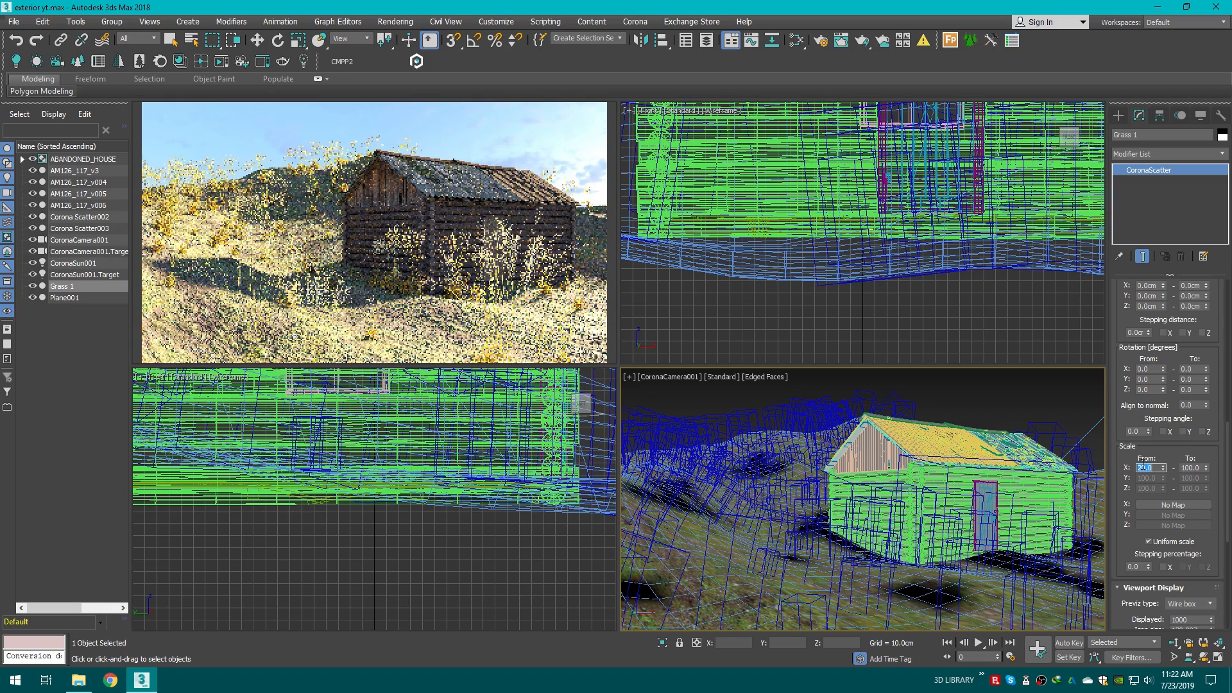
pyautogui.press('Tab')
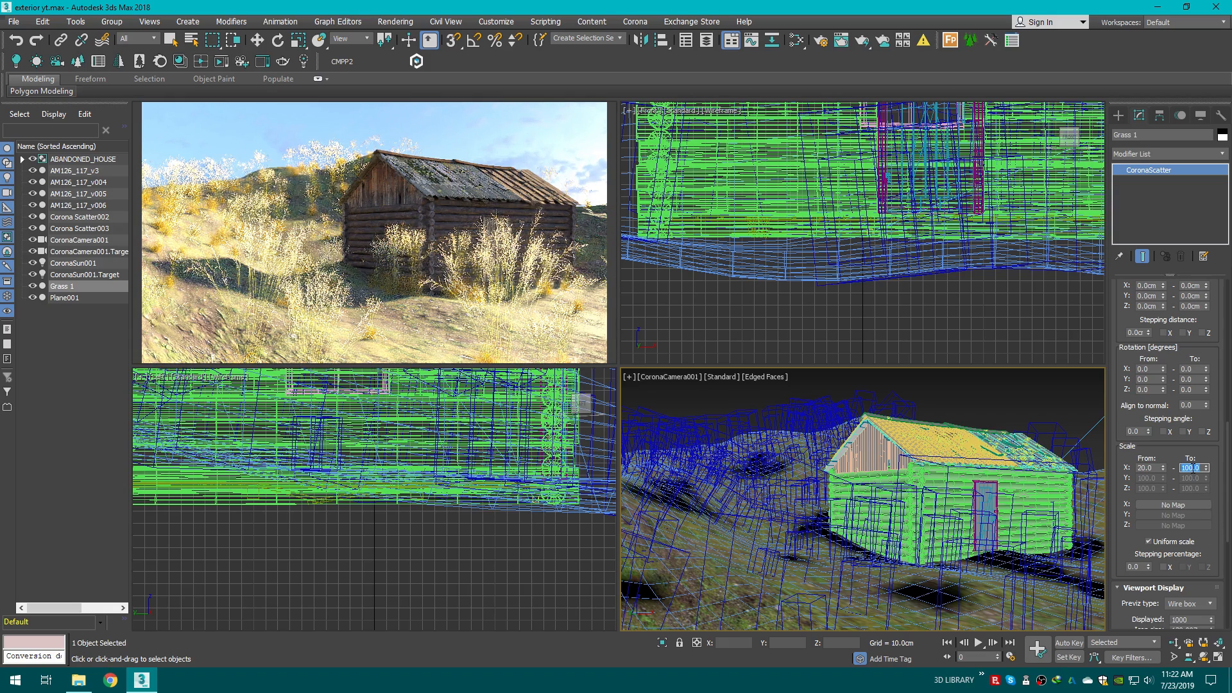
pyautogui.write('80')
pyautogui.press('Return')
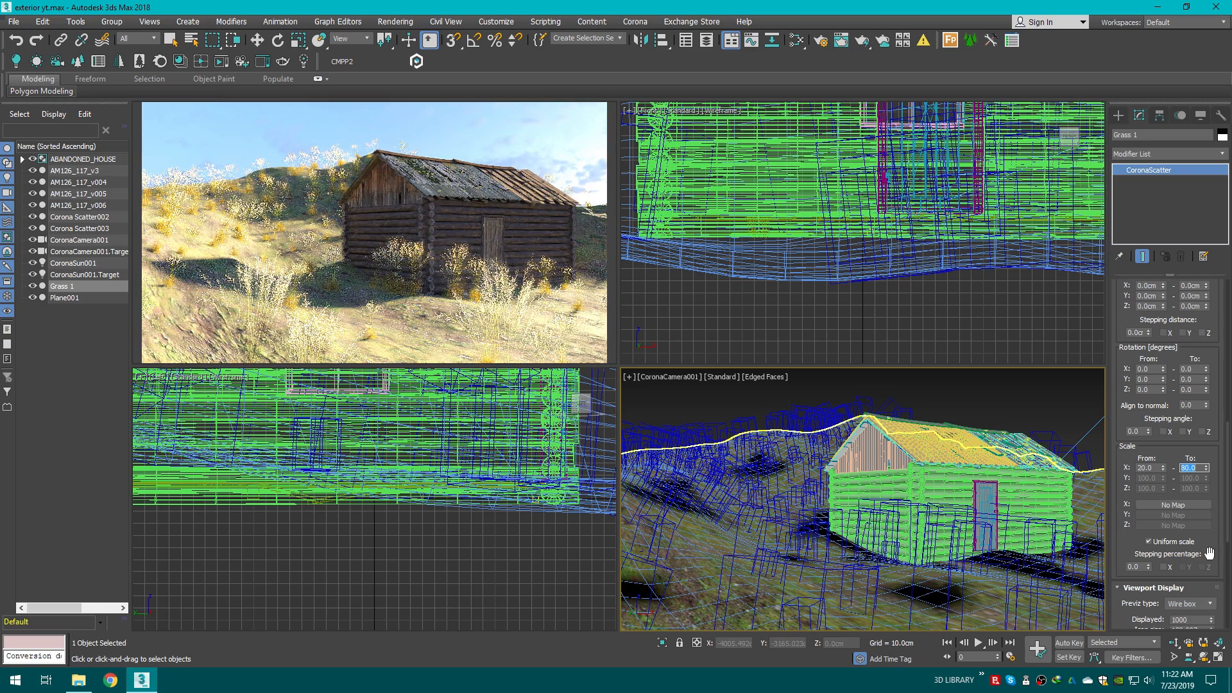
# Step: Set the scatter's Z rotation range from 90 to 180 degrees
pyautogui.scroll(2, 1223, 475)
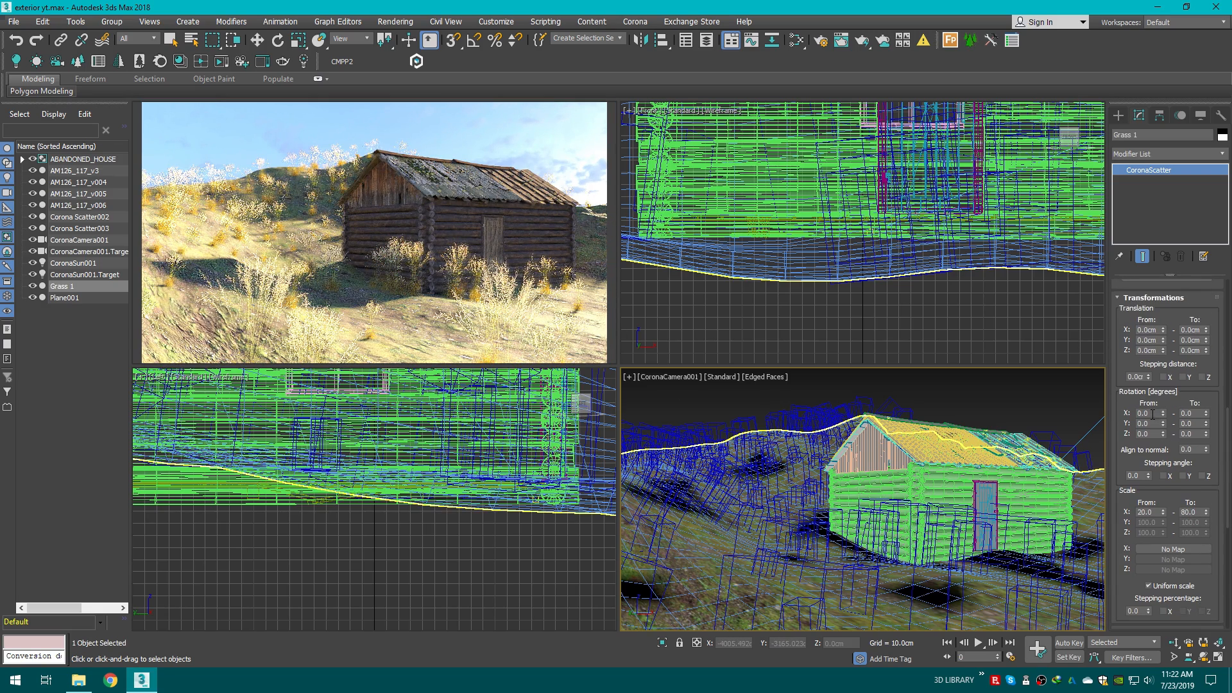
pyautogui.click(1131, 434)
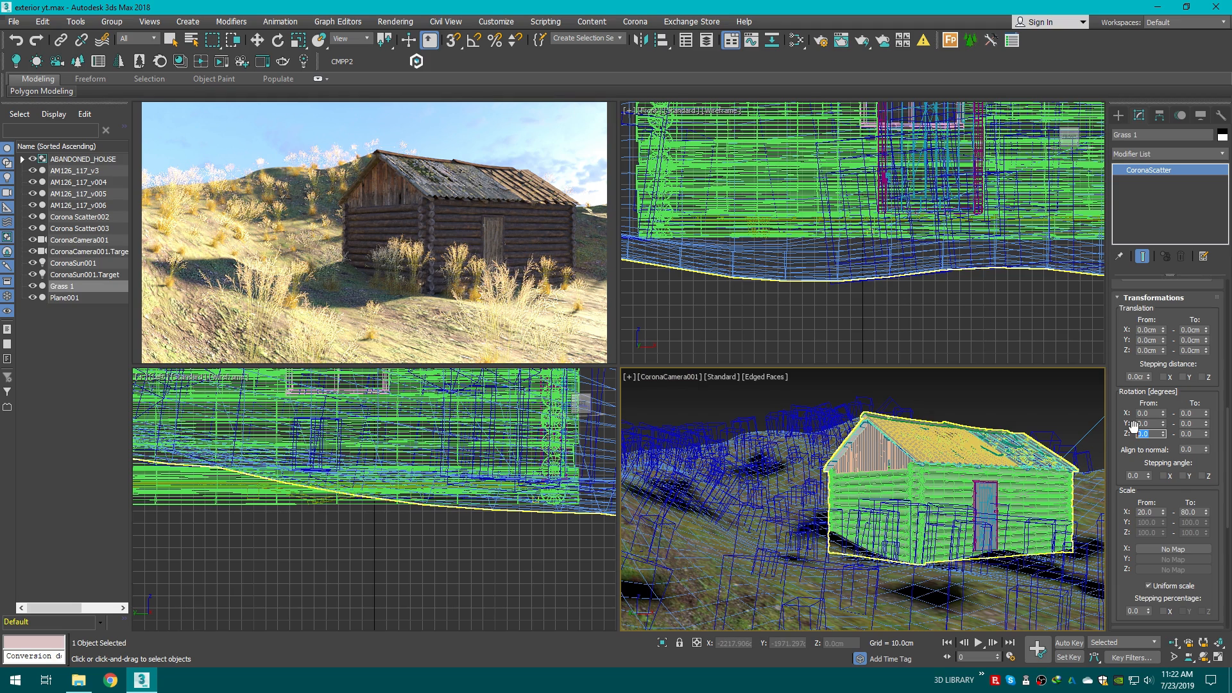
pyautogui.press('BackSpace')
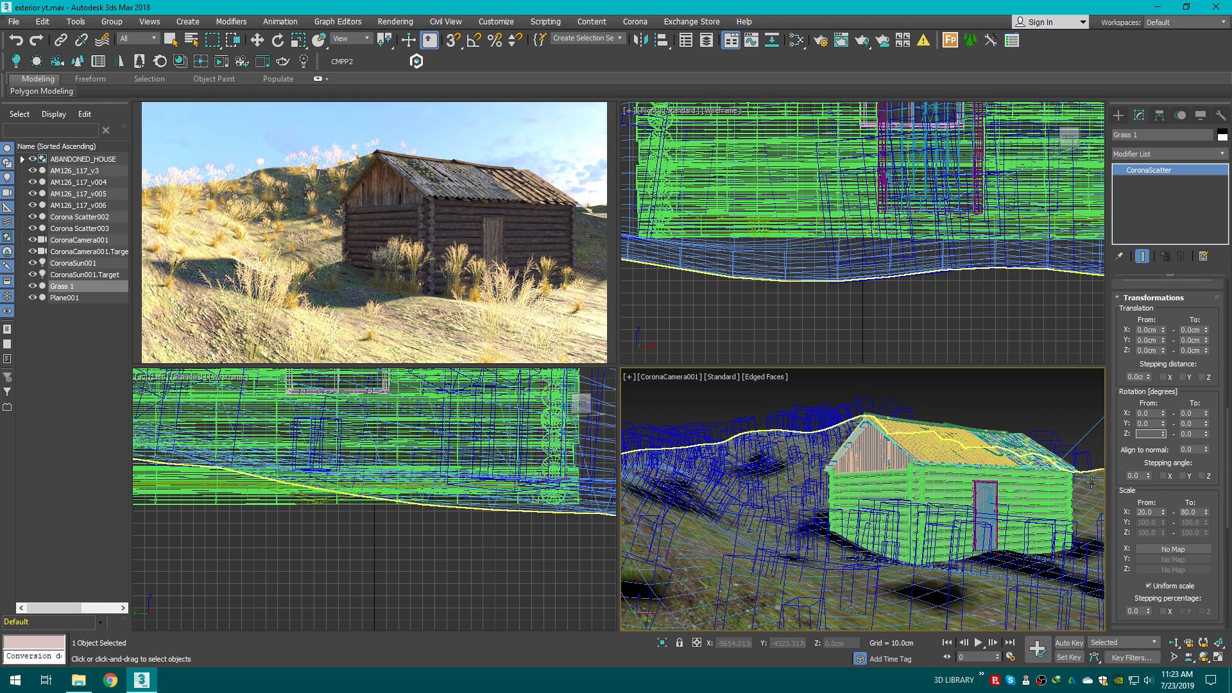
pyautogui.write('90')
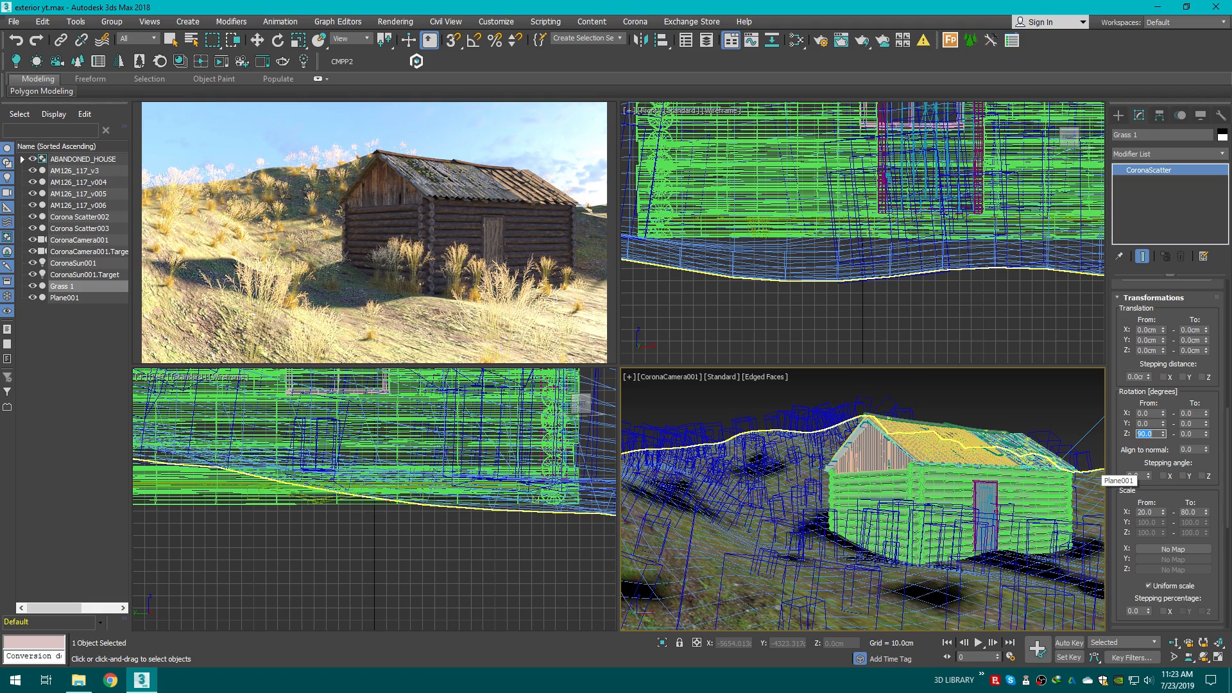
pyautogui.press('Return')
pyautogui.click(1194, 434)
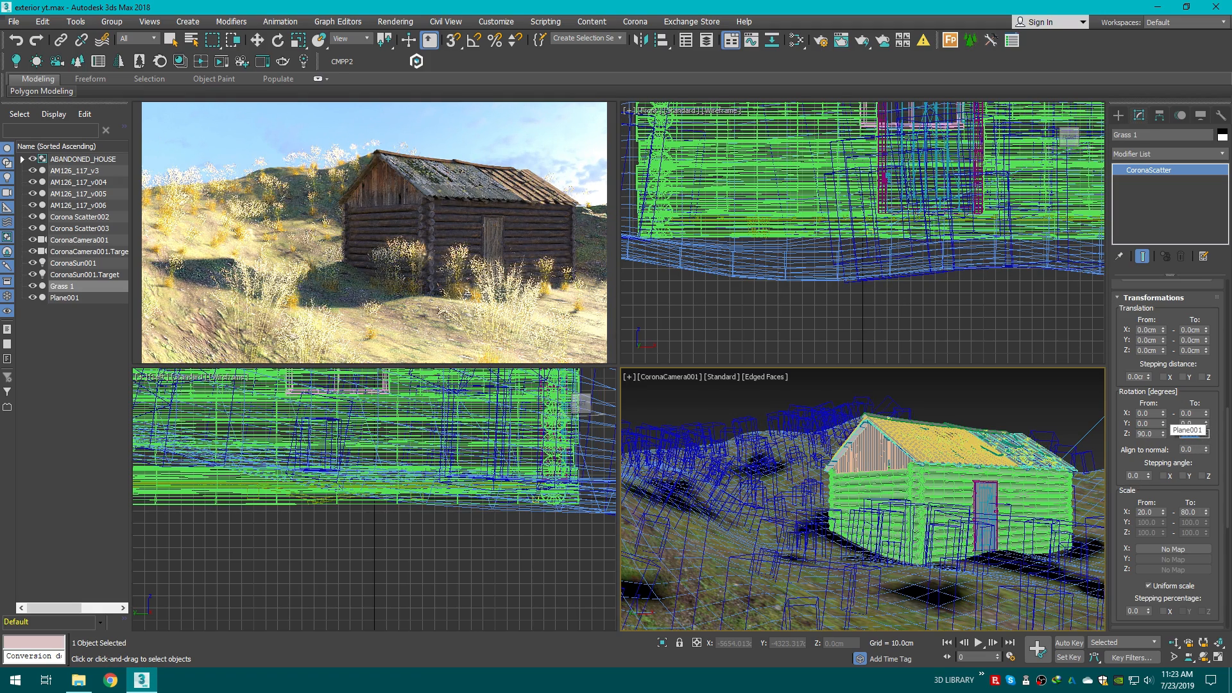
pyautogui.write('180')
pyautogui.press('Return')
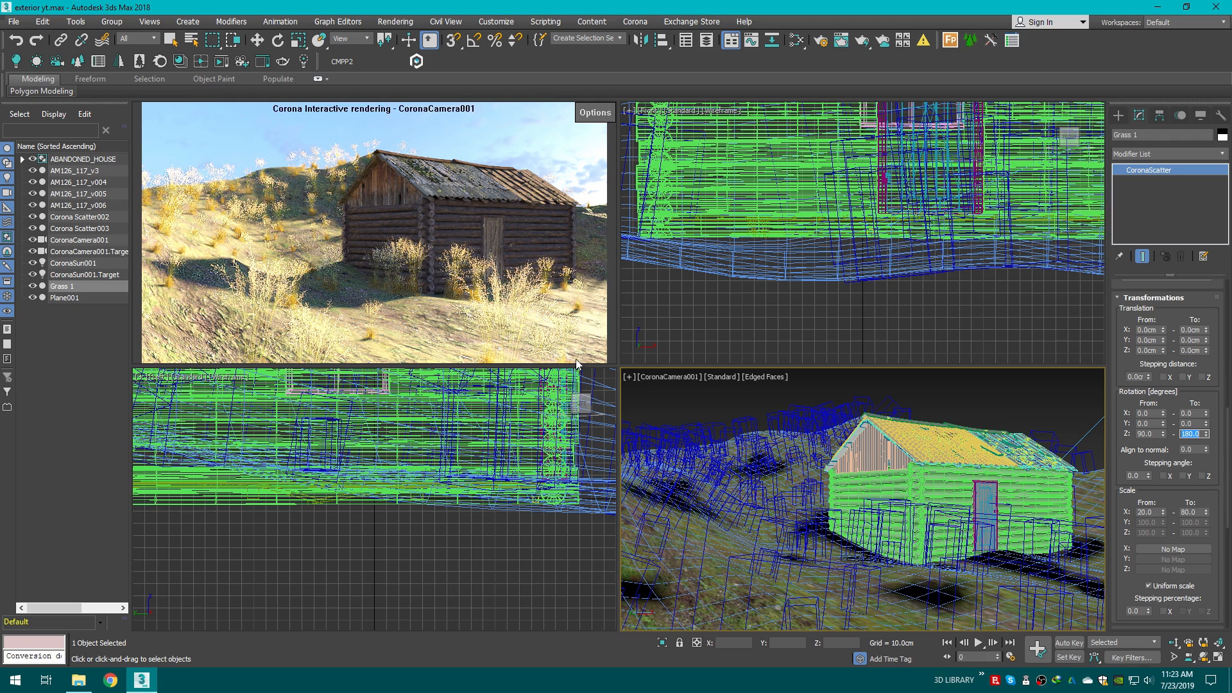
# Step: Enable the Z option for both the stepping angle and the stepping distance of the scatter
pyautogui.click(1205, 476)
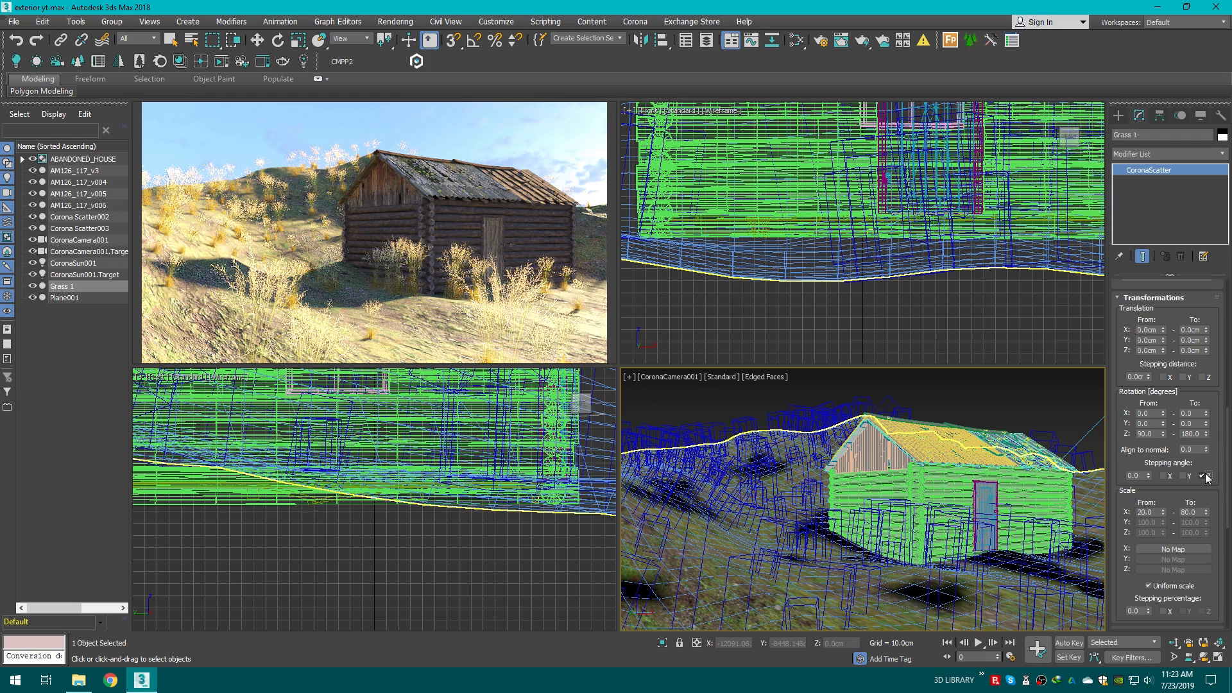
pyautogui.click(1202, 378)
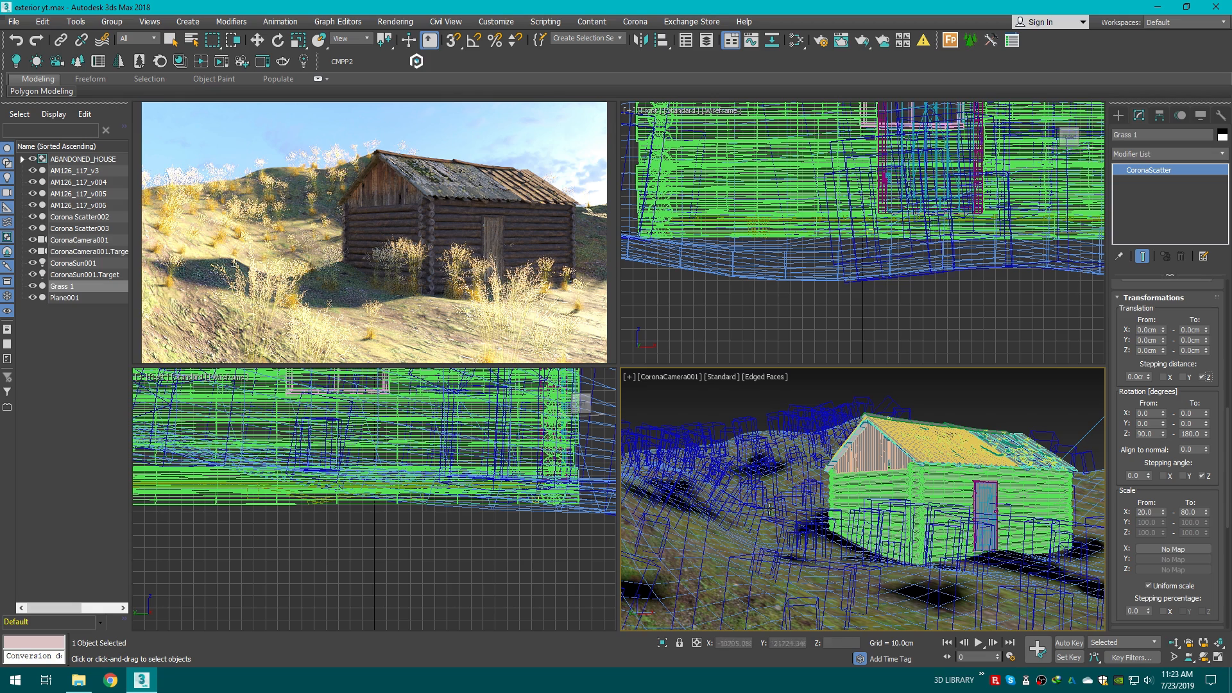
pyautogui.moveTo(1230, 456); pyautogui.dragTo(1229, 478)
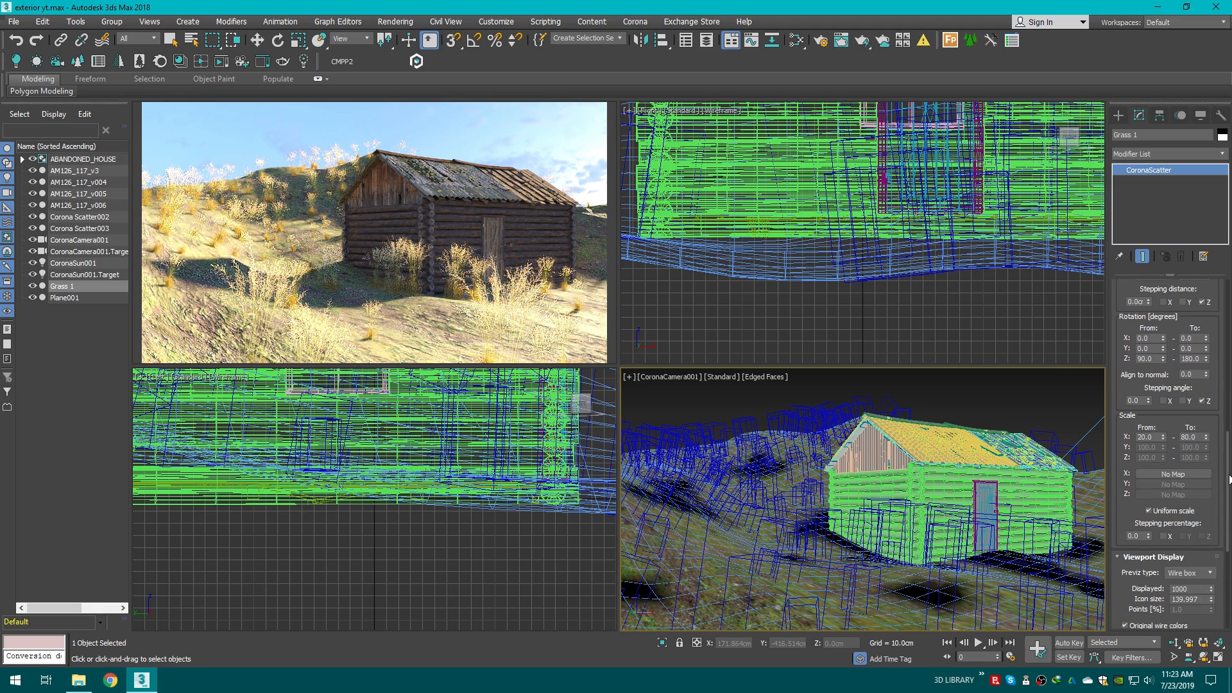
# Step: Set the upper uniform scale limit of the scatter to 50 percent
pyautogui.doubleClick(1189, 437)
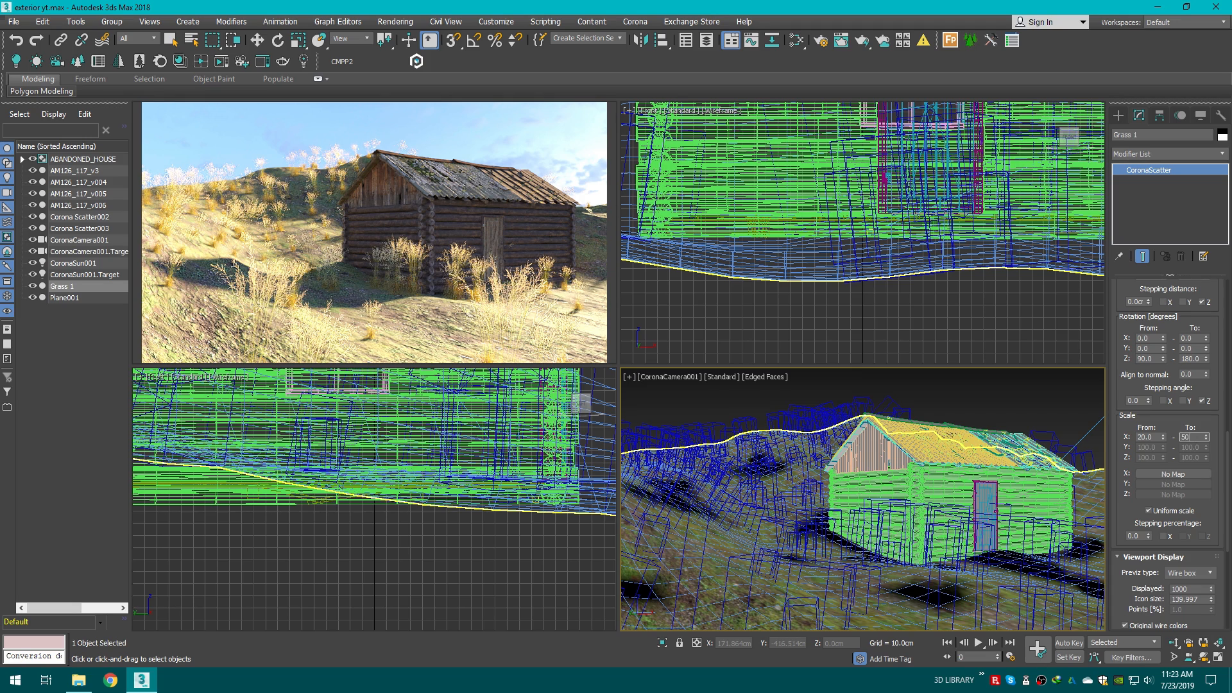
pyautogui.press('Return')
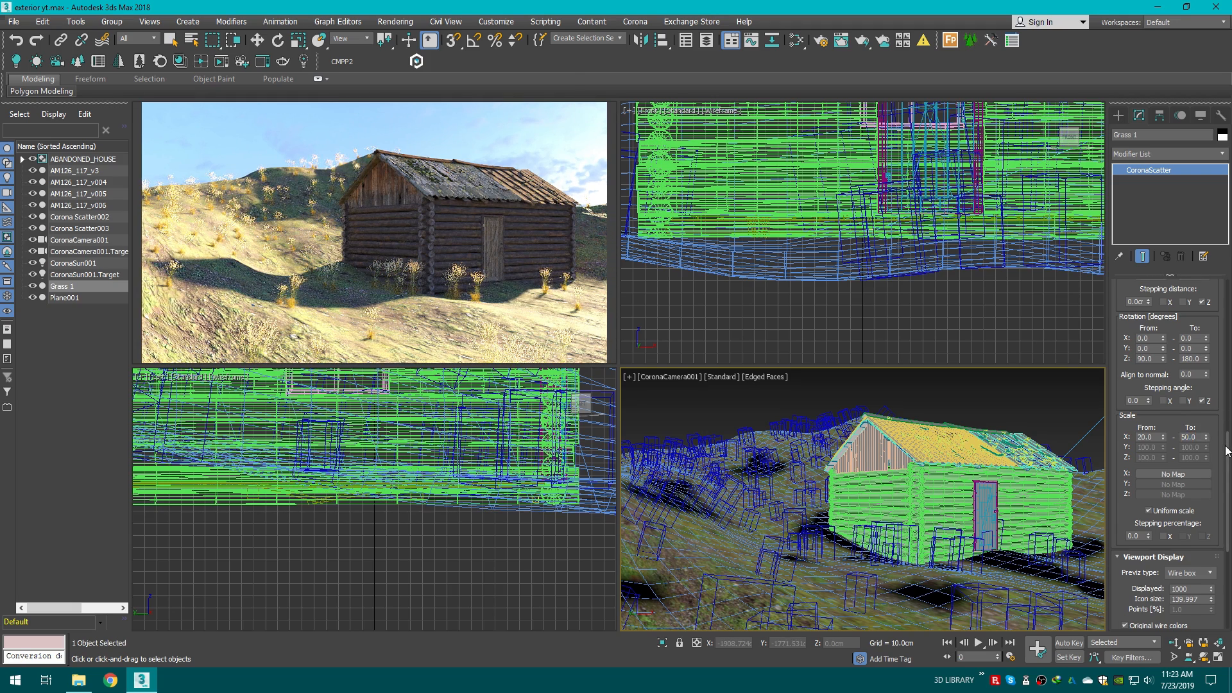
# Step: Set the scatter's random distribution count to 500
pyautogui.moveTo(1227, 431); pyautogui.dragTo(1227, 513)
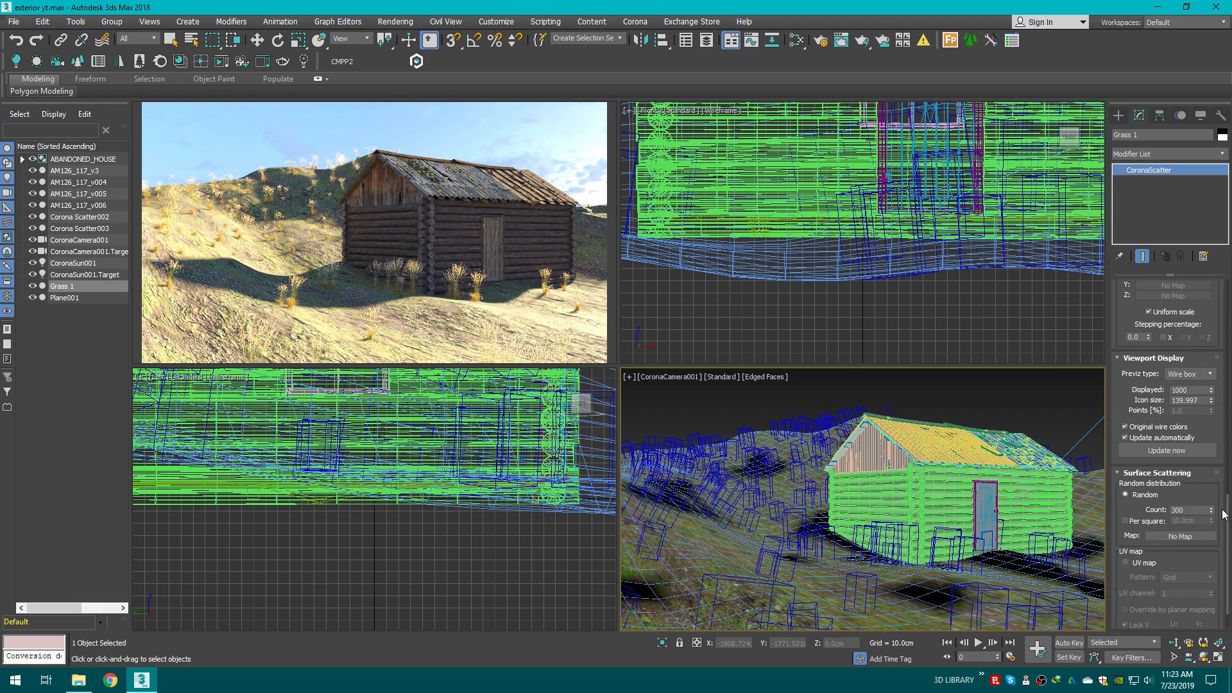
pyautogui.doubleClick(1193, 509)
pyautogui.press('Return')
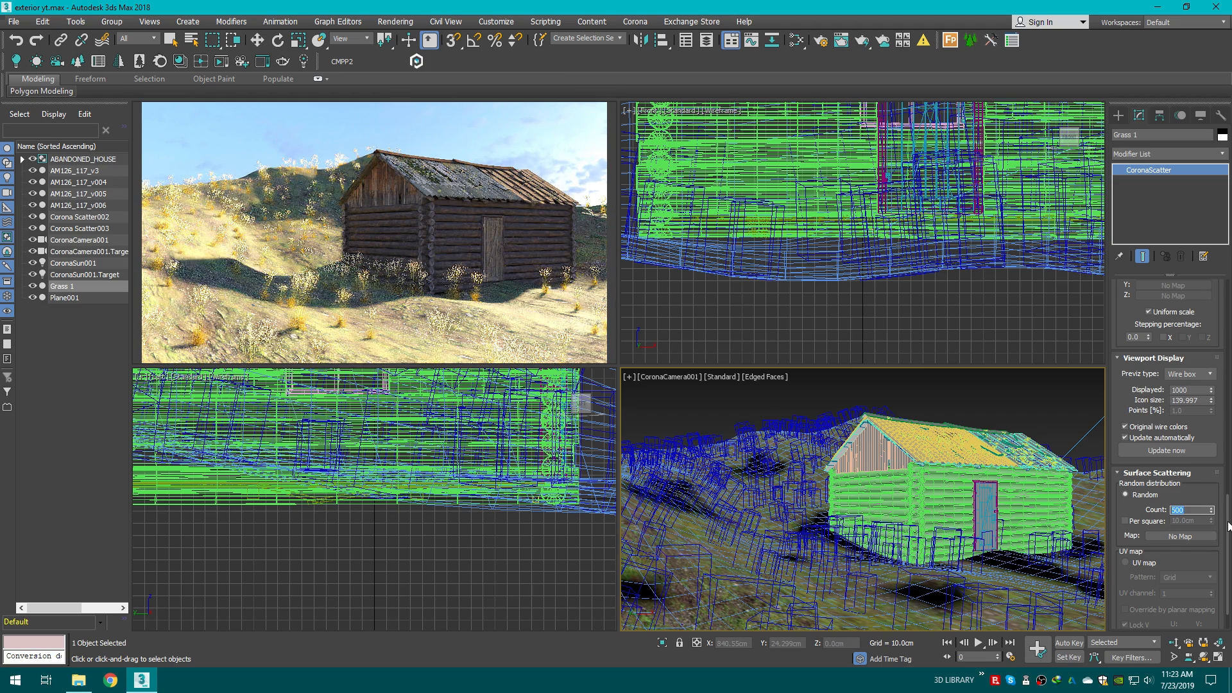
# Step: Open the Slate Material Editor and create a Vertex Color map node
pyautogui.scroll(-1, 1227, 522)
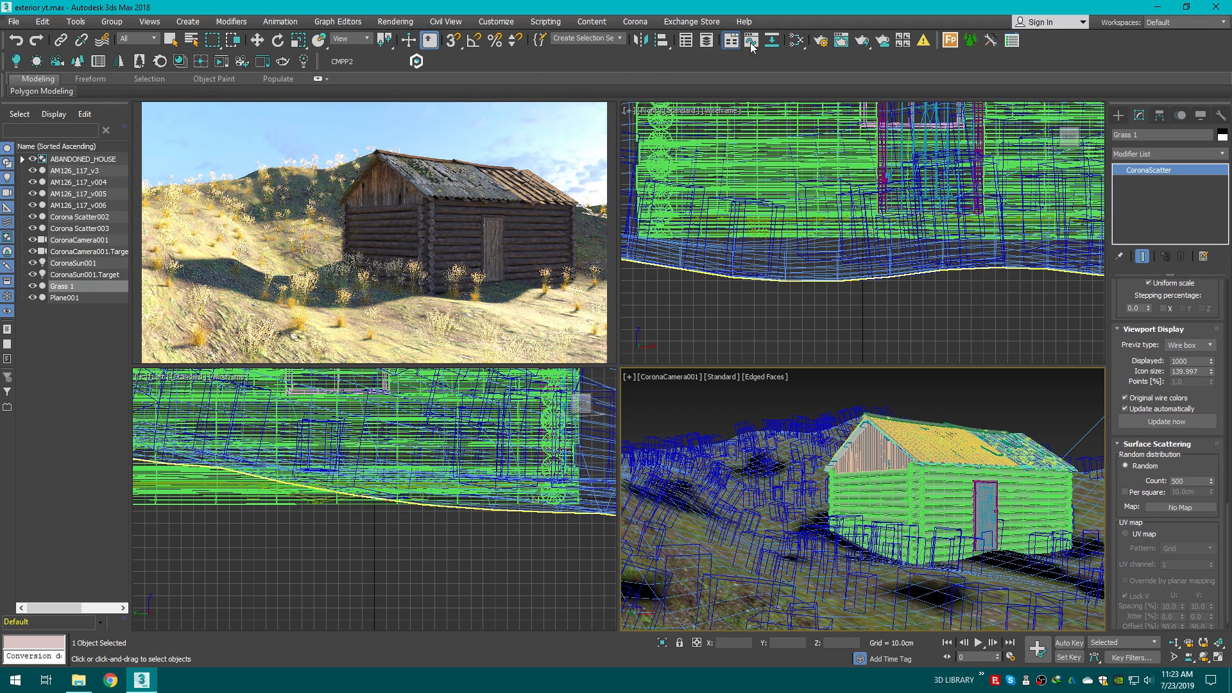
pyautogui.click(797, 41)
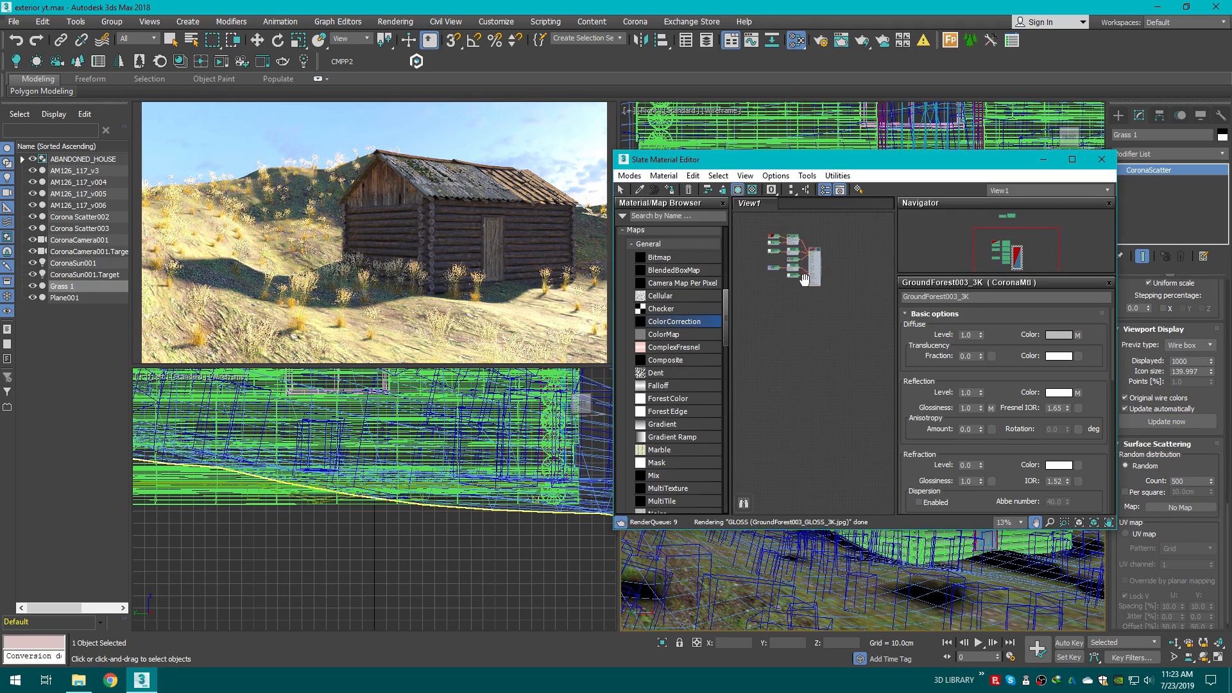
pyautogui.scroll(-10, 684, 317)
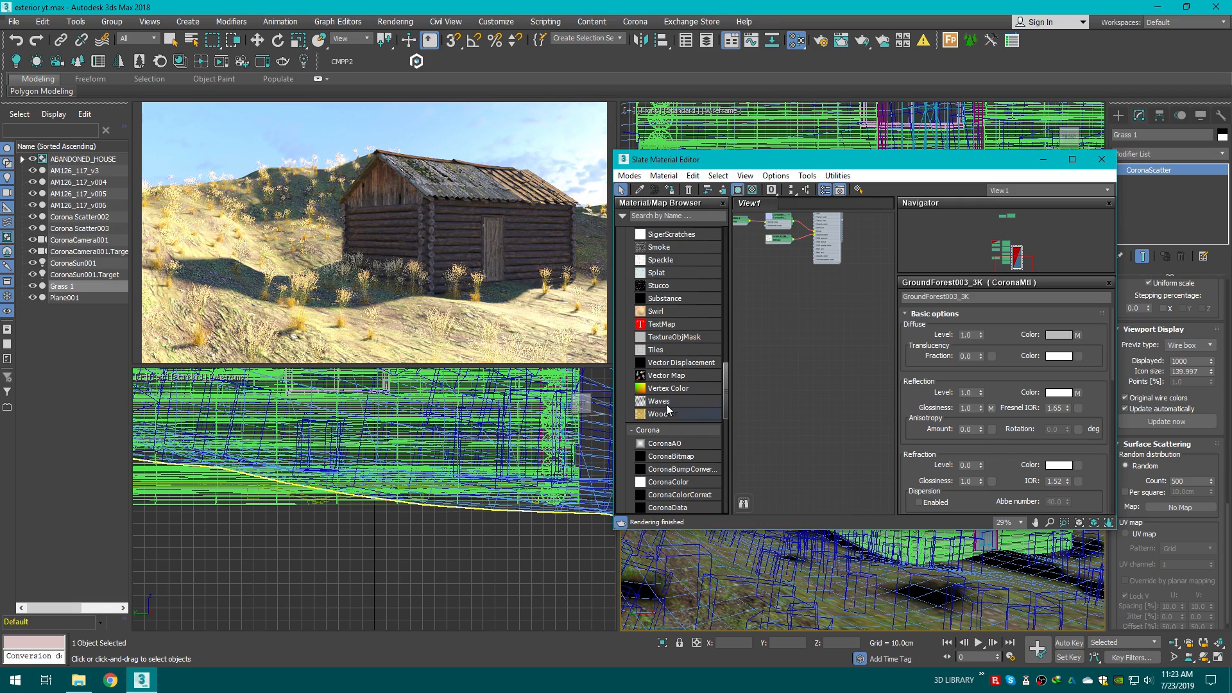
pyautogui.scroll(3, 808, 321)
pyautogui.moveTo(795, 367); pyautogui.dragTo(829, 261)
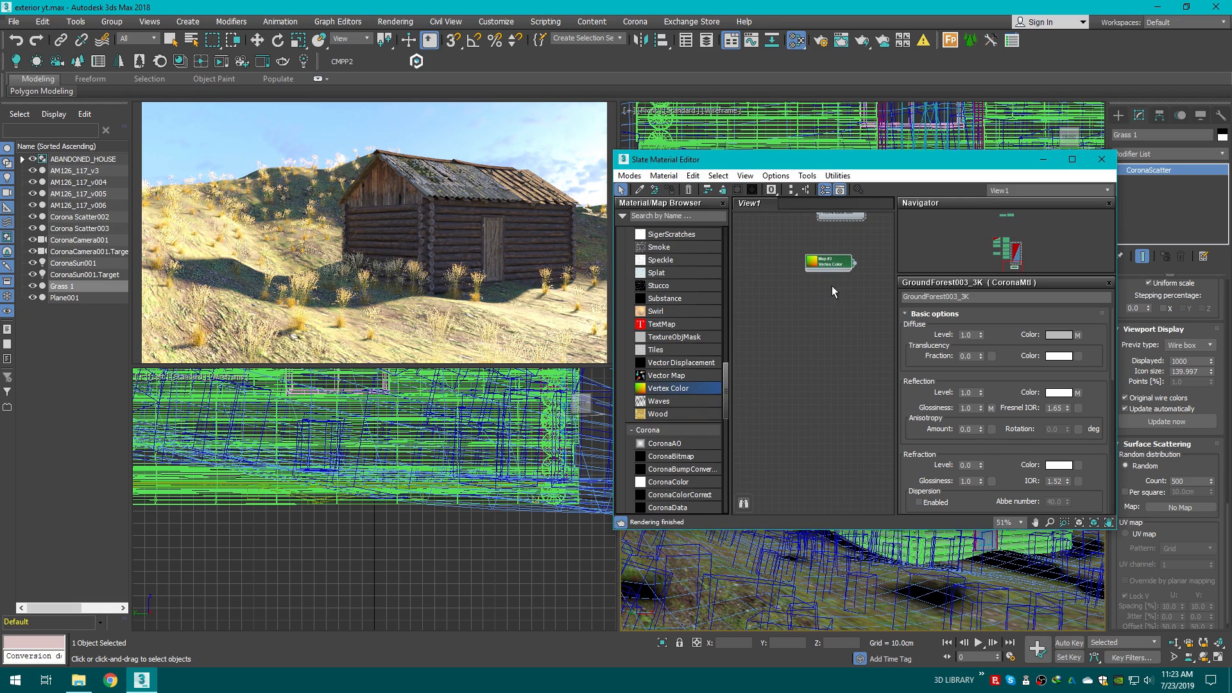
pyautogui.moveTo(830, 280); pyautogui.dragTo(801, 296, button='middle')
pyautogui.doubleClick(799, 283)
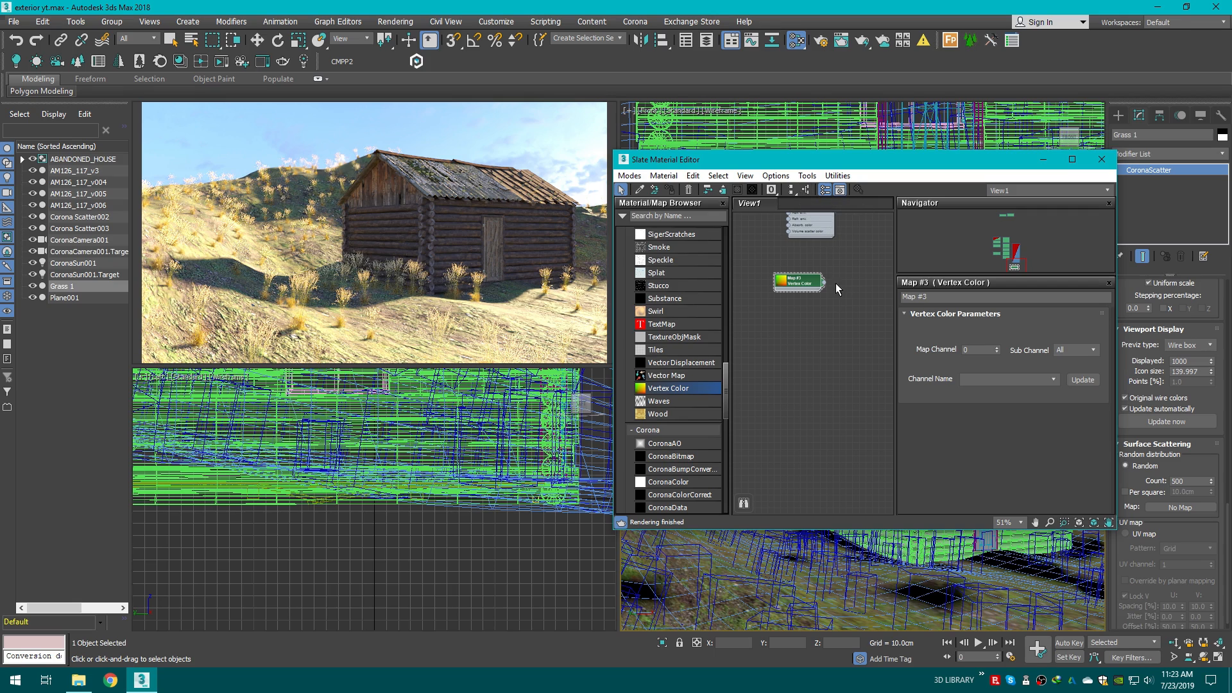
# Step: Wire the Vertex Color map into the scatter's distribution map slot and close the material editor
pyautogui.moveTo(892, 163); pyautogui.dragTo(769, 159)
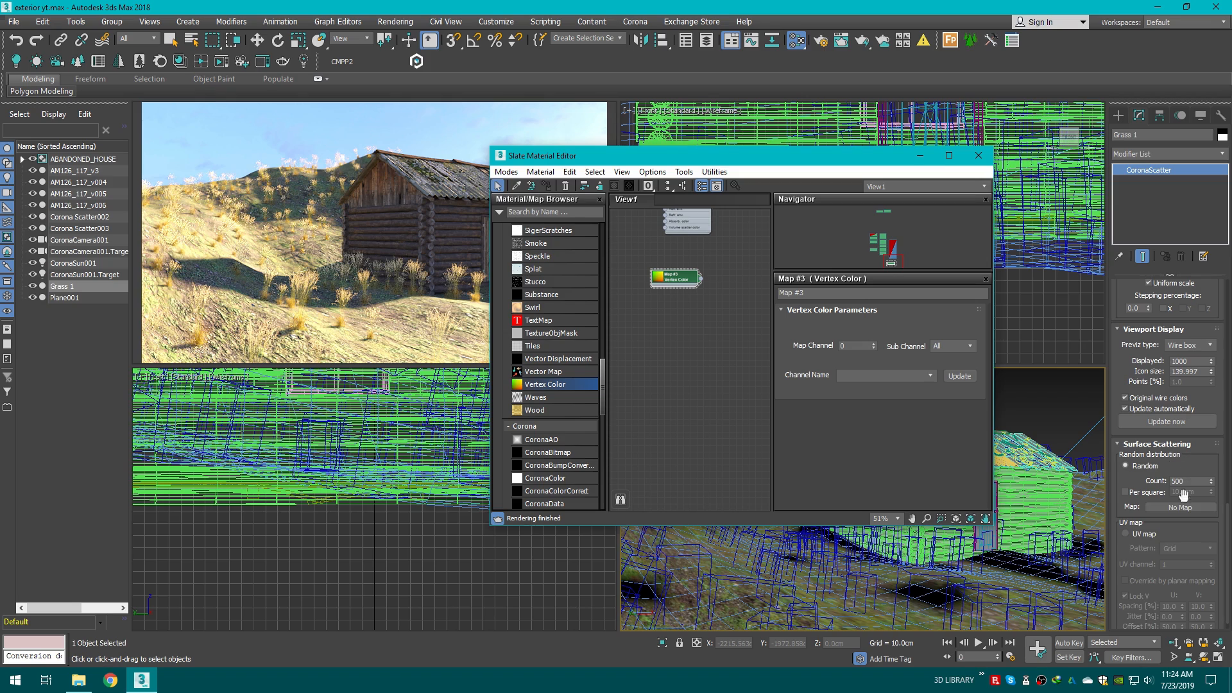
pyautogui.scroll(1, 693, 299)
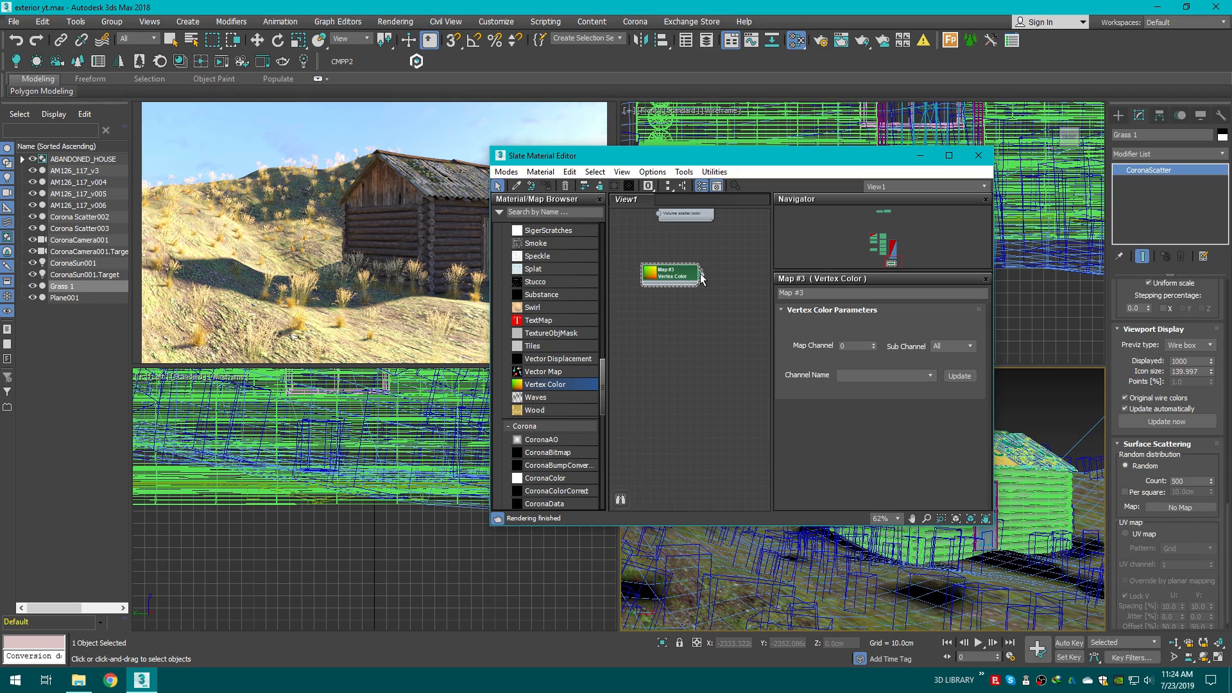
pyautogui.moveTo(751, 398); pyautogui.dragTo(1176, 508)
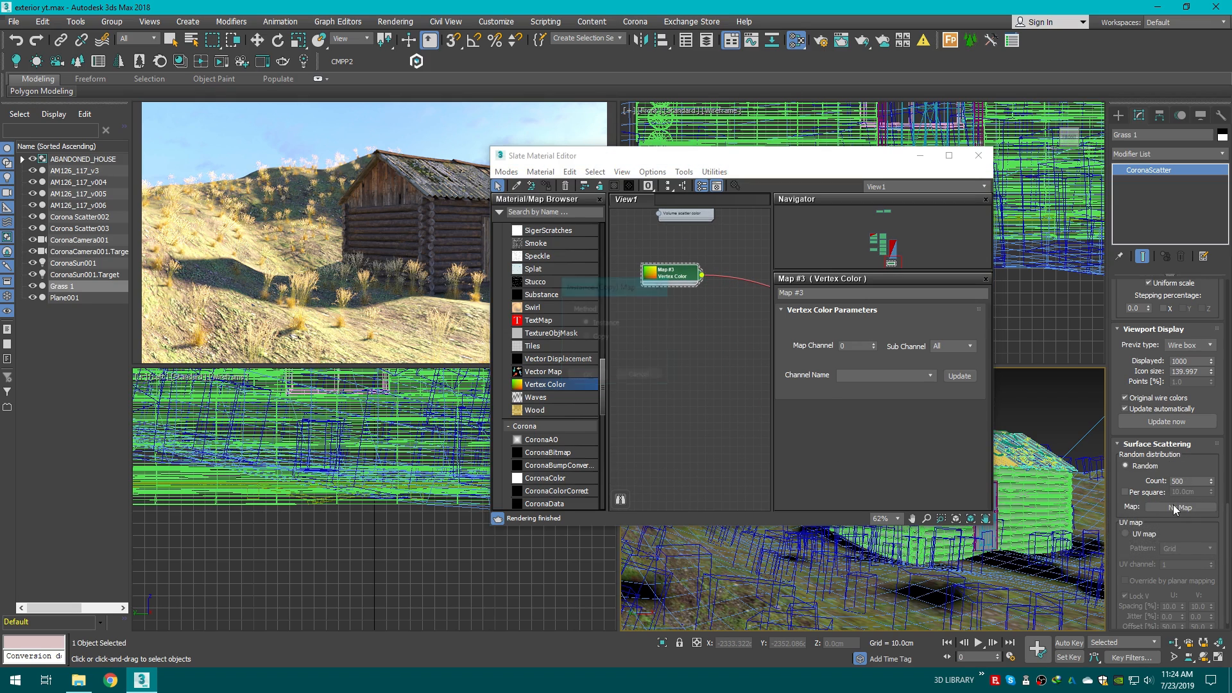
pyautogui.click(587, 376)
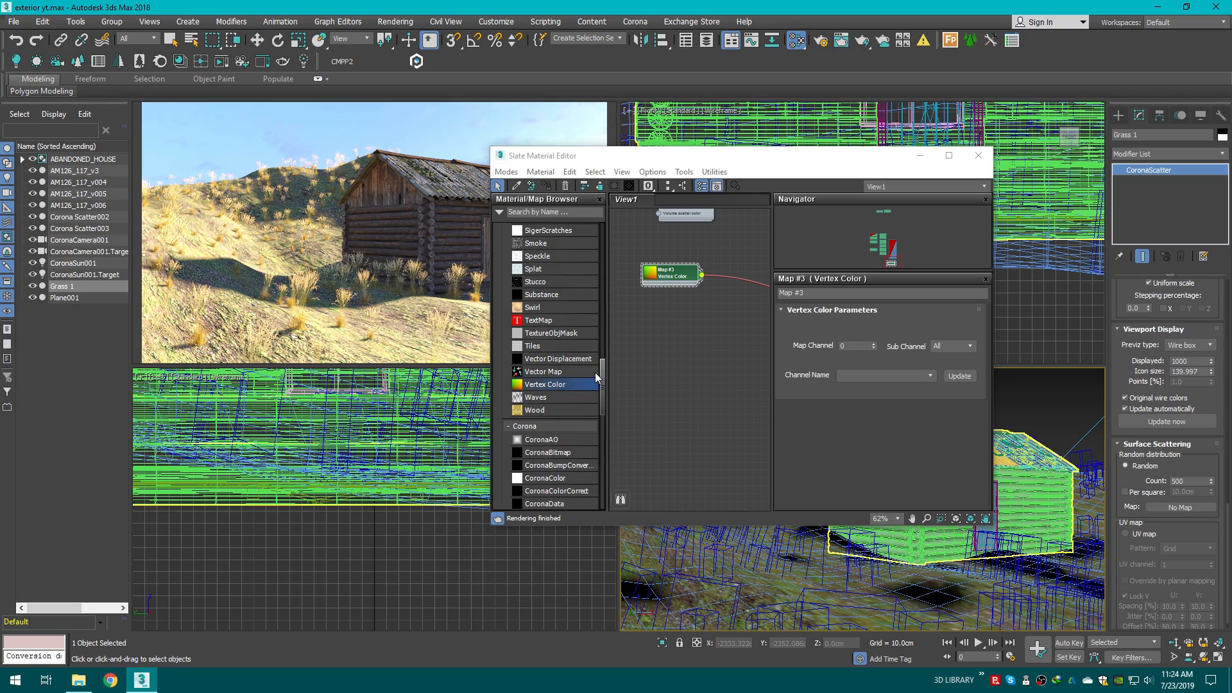
pyautogui.click(920, 156)
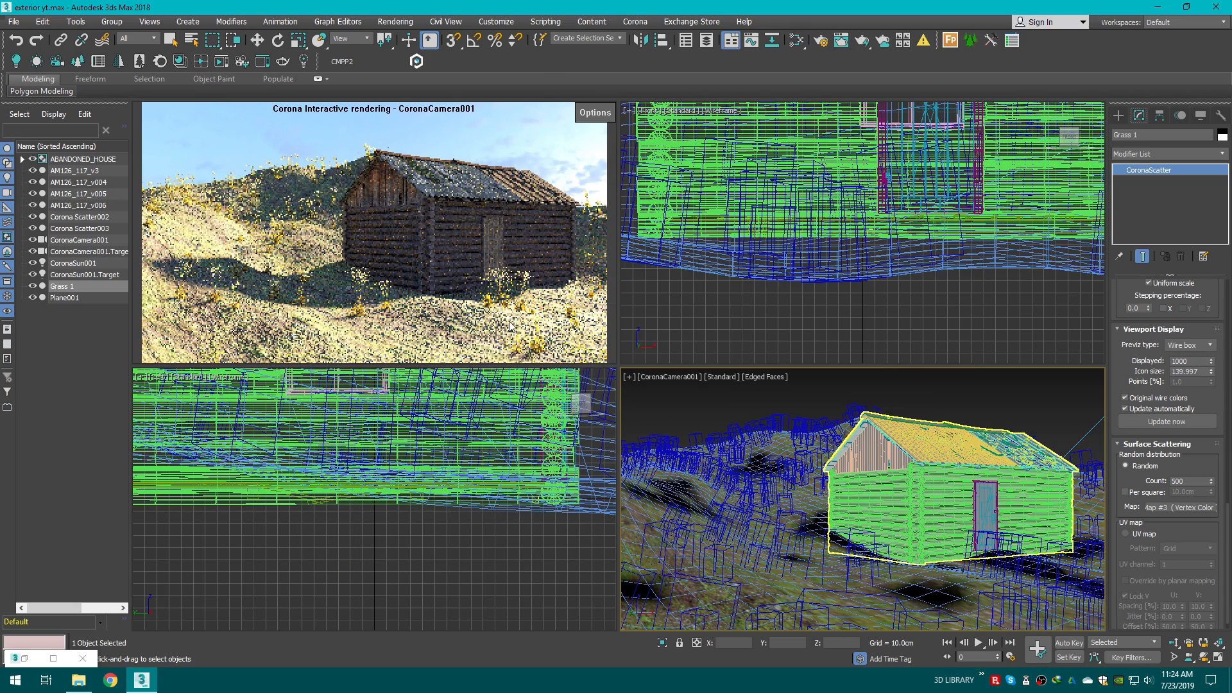
# Step: Inspect the vertex-colour masked grass distribution around the house in a perspective viewport, then return to the camera view
pyautogui.press('p')
pyautogui.scroll(-3, 911, 514)
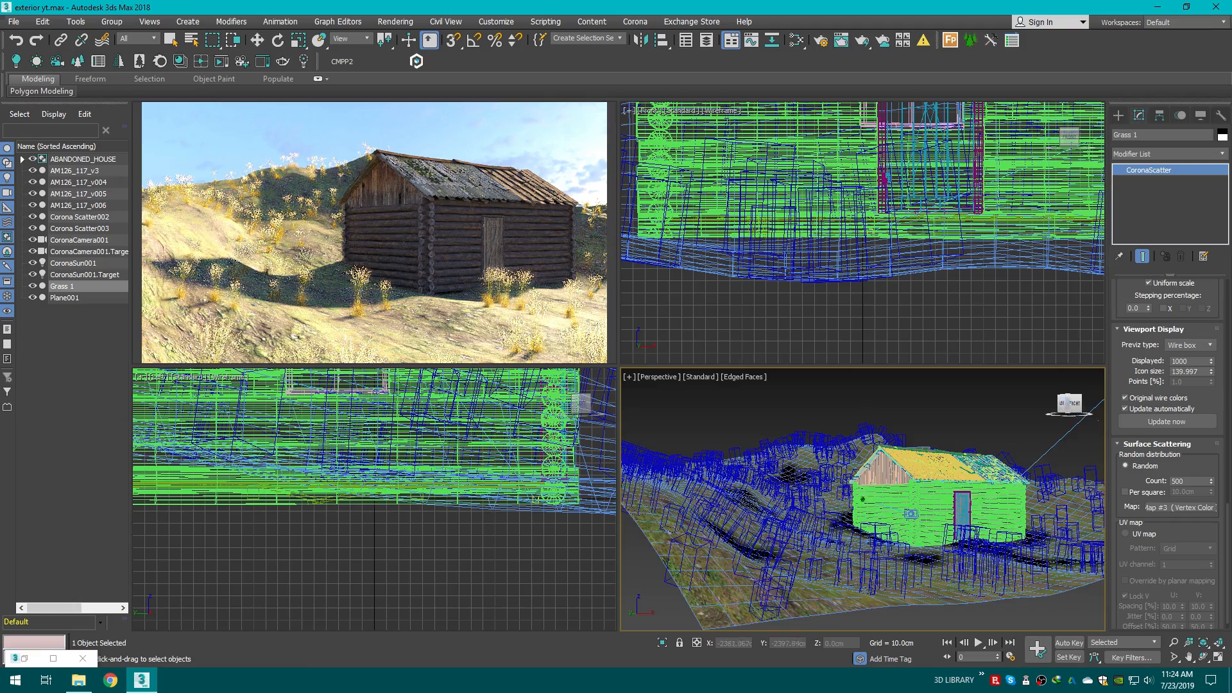
pyautogui.moveTo(1067, 409); pyautogui.dragTo(1075, 417)
pyautogui.moveTo(1009, 426); pyautogui.dragTo(853, 584, button='middle')
pyautogui.moveTo(839, 475); pyautogui.dragTo(799, 557, button='middle')
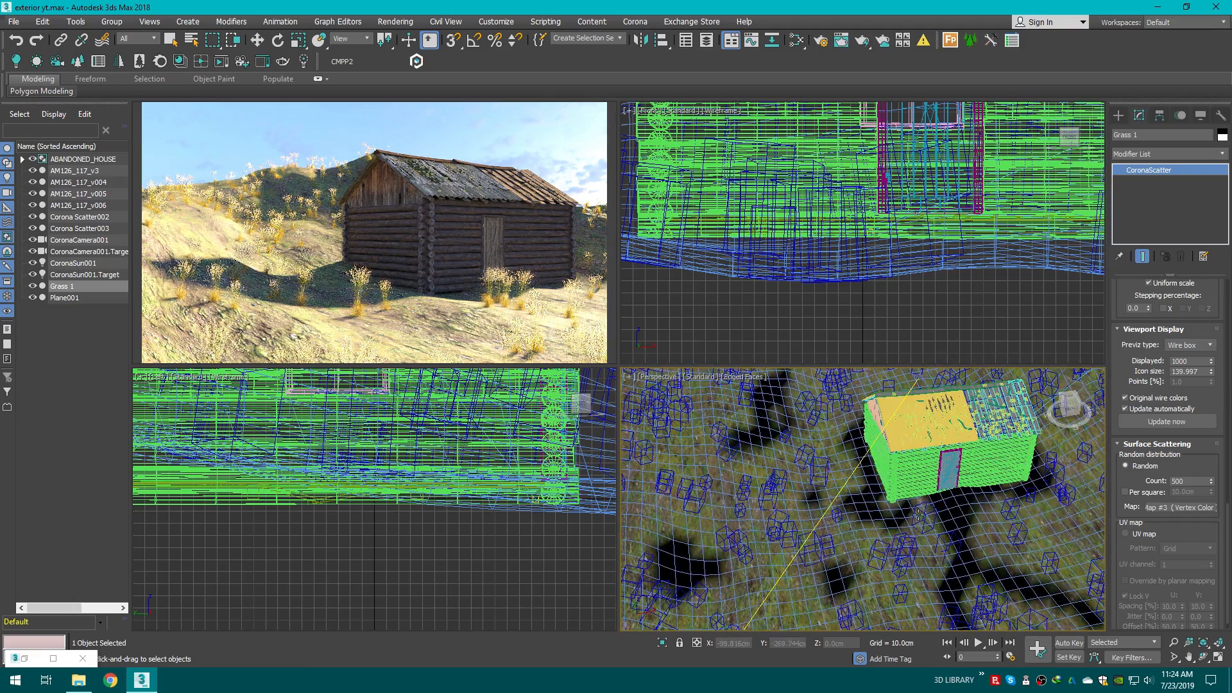
pyautogui.moveTo(919, 515); pyautogui.dragTo(770, 477, button='middle')
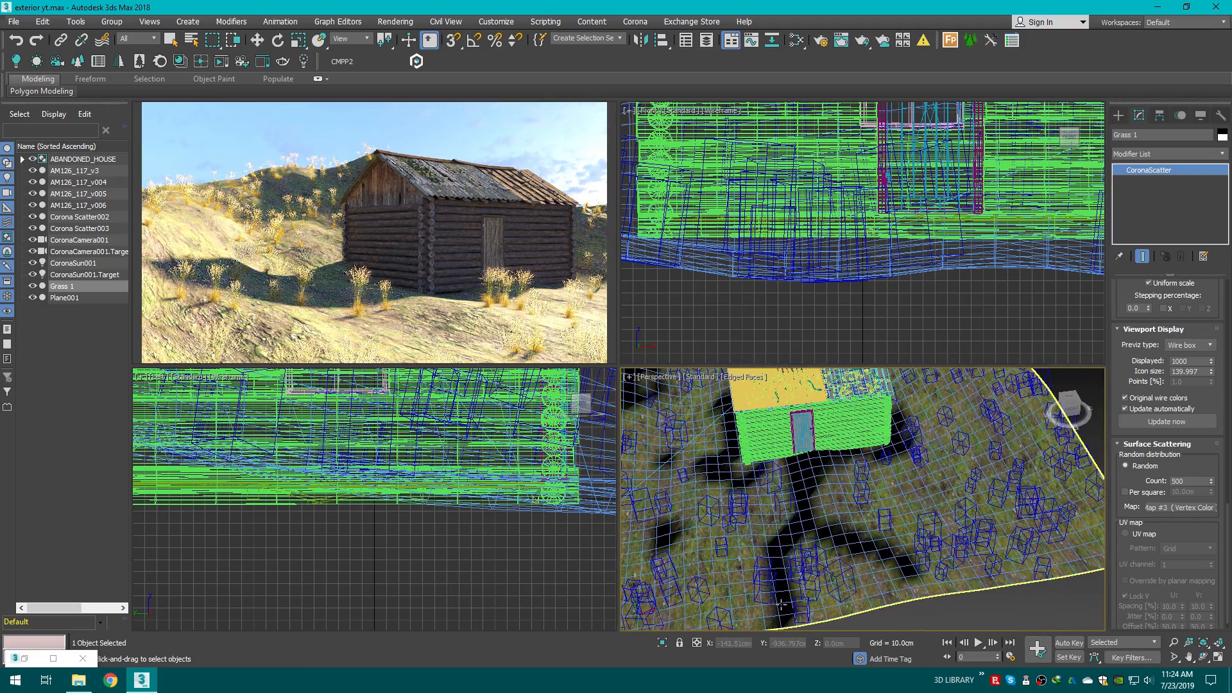
pyautogui.scroll(2, 819, 551)
pyautogui.moveTo(828, 551); pyautogui.dragTo(899, 597, button='middle')
pyautogui.scroll(-2, 770, 479)
pyautogui.moveTo(770, 479); pyautogui.dragTo(842, 607, button='middle')
pyautogui.scroll(2, 757, 495)
pyautogui.scroll(-3, 822, 441)
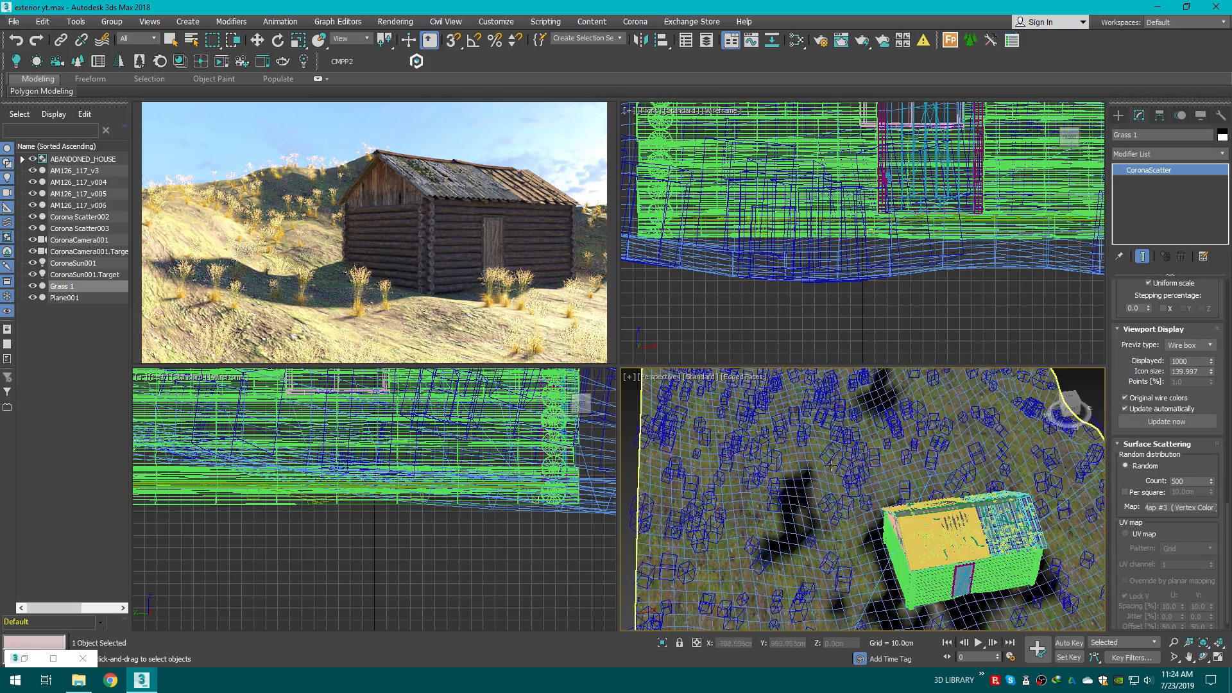
pyautogui.scroll(2, 819, 526)
pyautogui.moveTo(822, 441); pyautogui.dragTo(828, 468, button='middle')
pyautogui.scroll(-1, 812, 465)
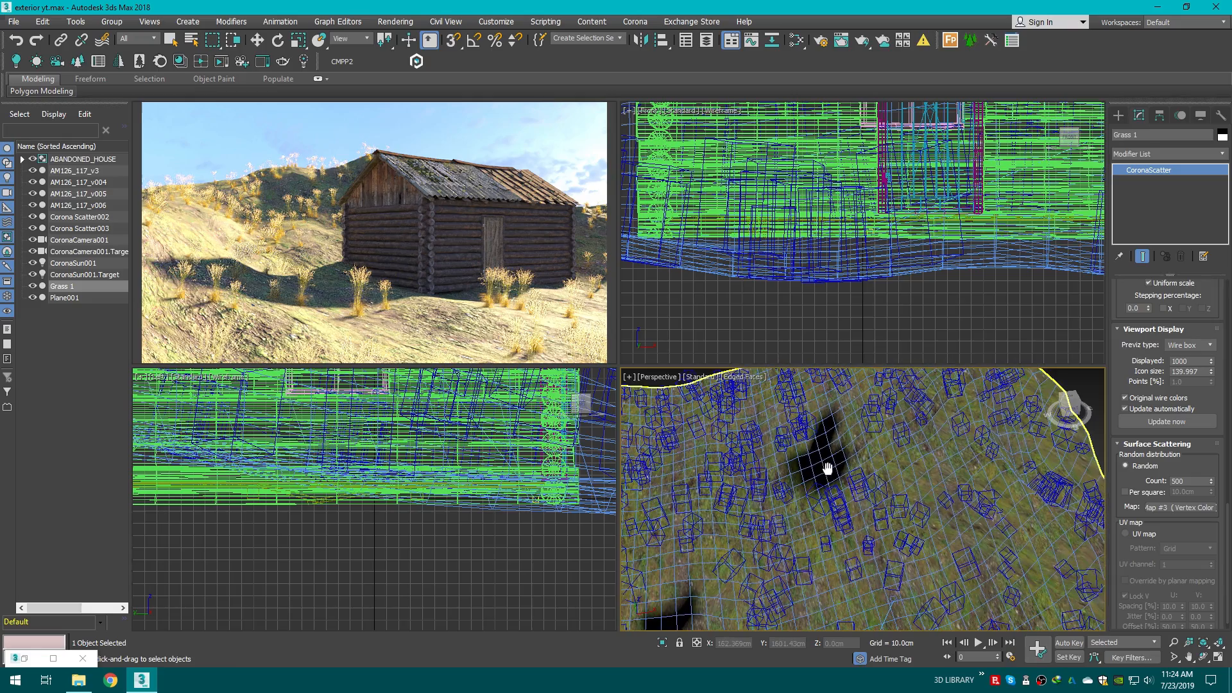
pyautogui.scroll(-4, 931, 501)
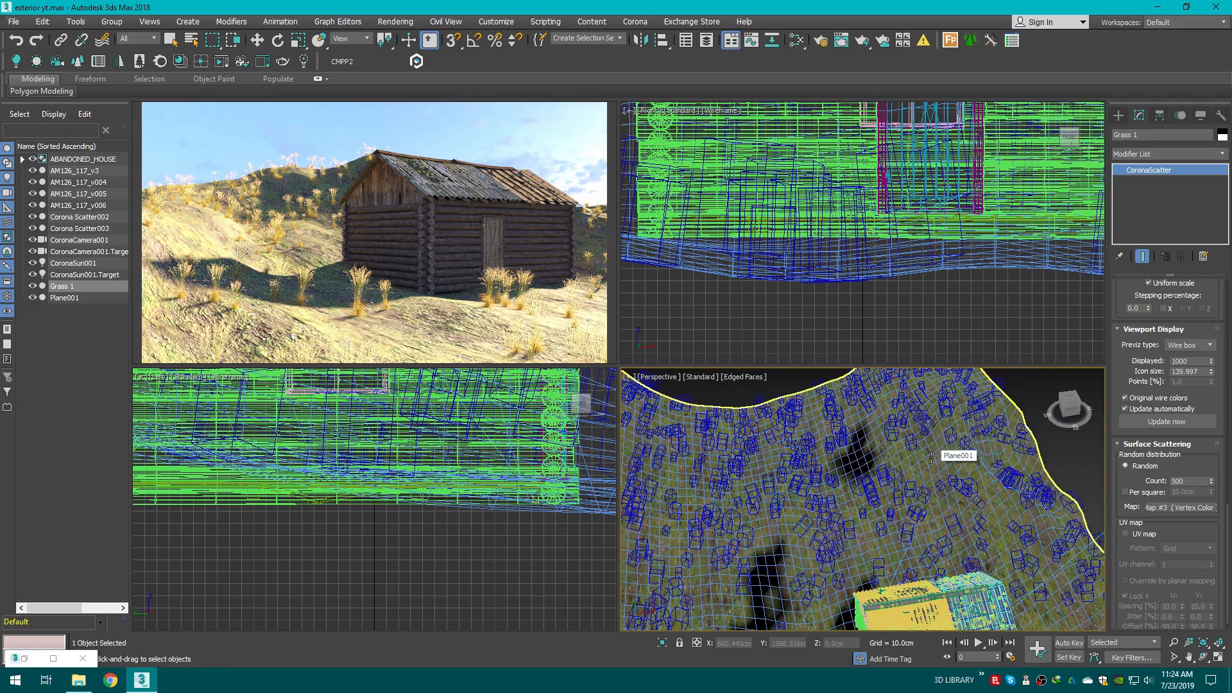
pyautogui.scroll(8, 916, 554)
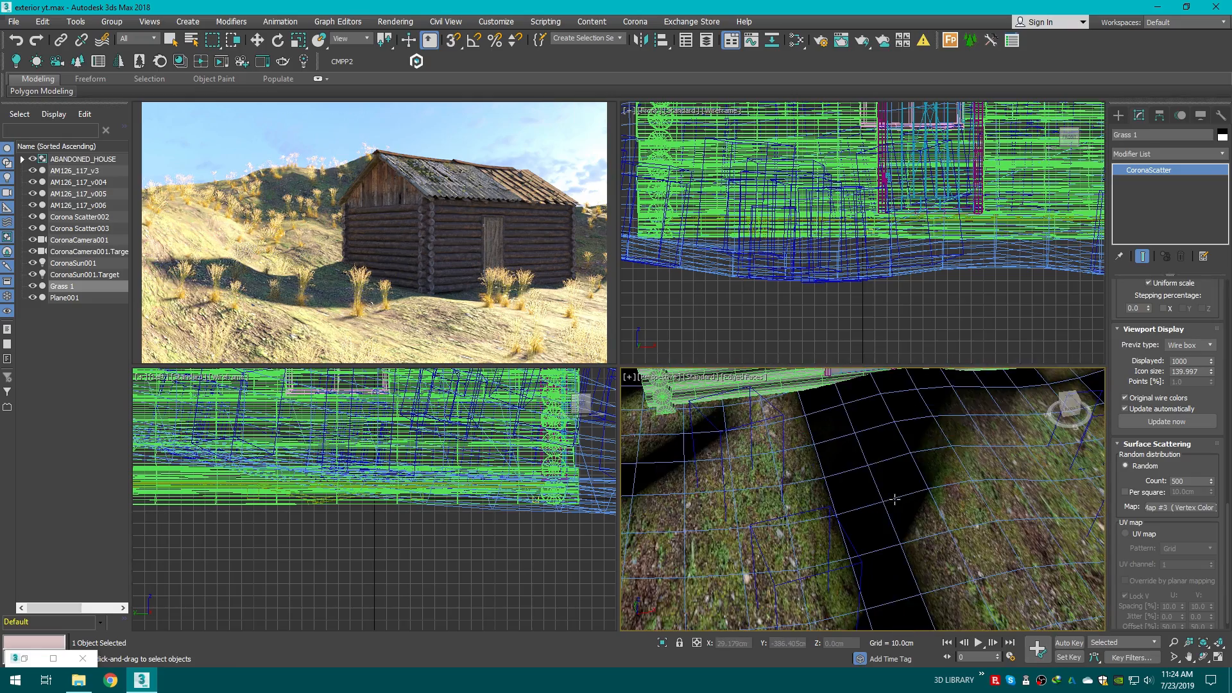
pyautogui.scroll(-5, 829, 478)
pyautogui.press('c')
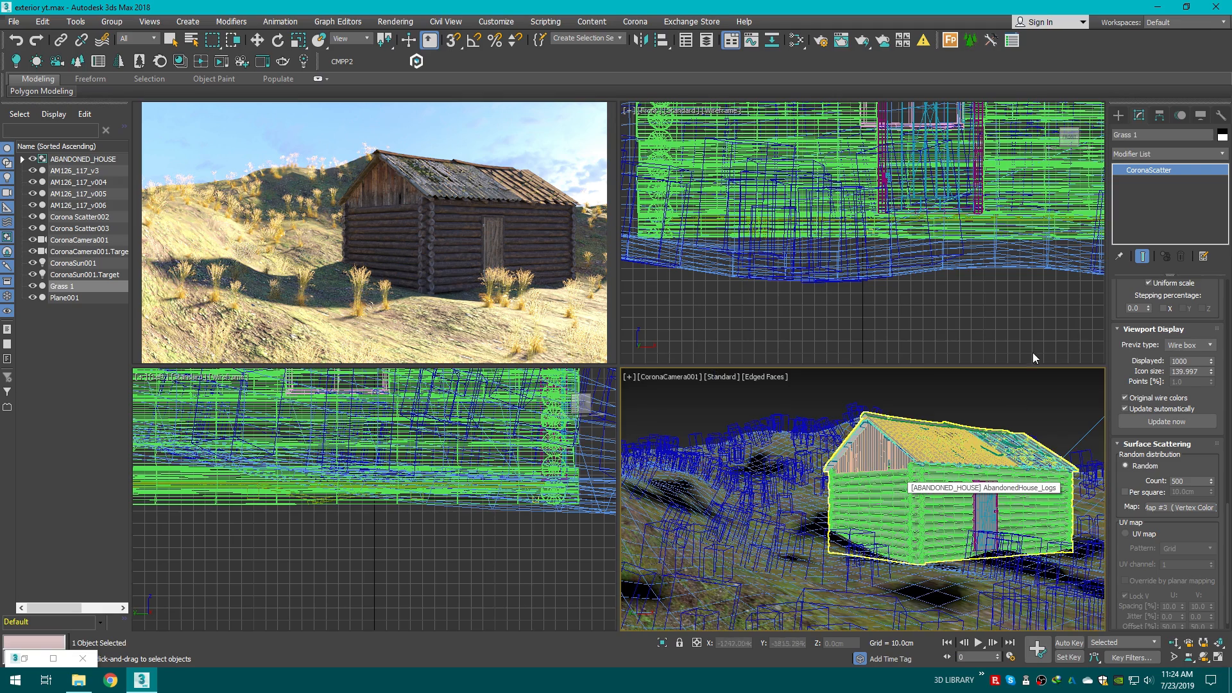
# Step: Open the Create panel and clear the current selection with the Move tool active
pyautogui.click(1119, 116)
pyautogui.click(949, 390)
pyautogui.press('w')
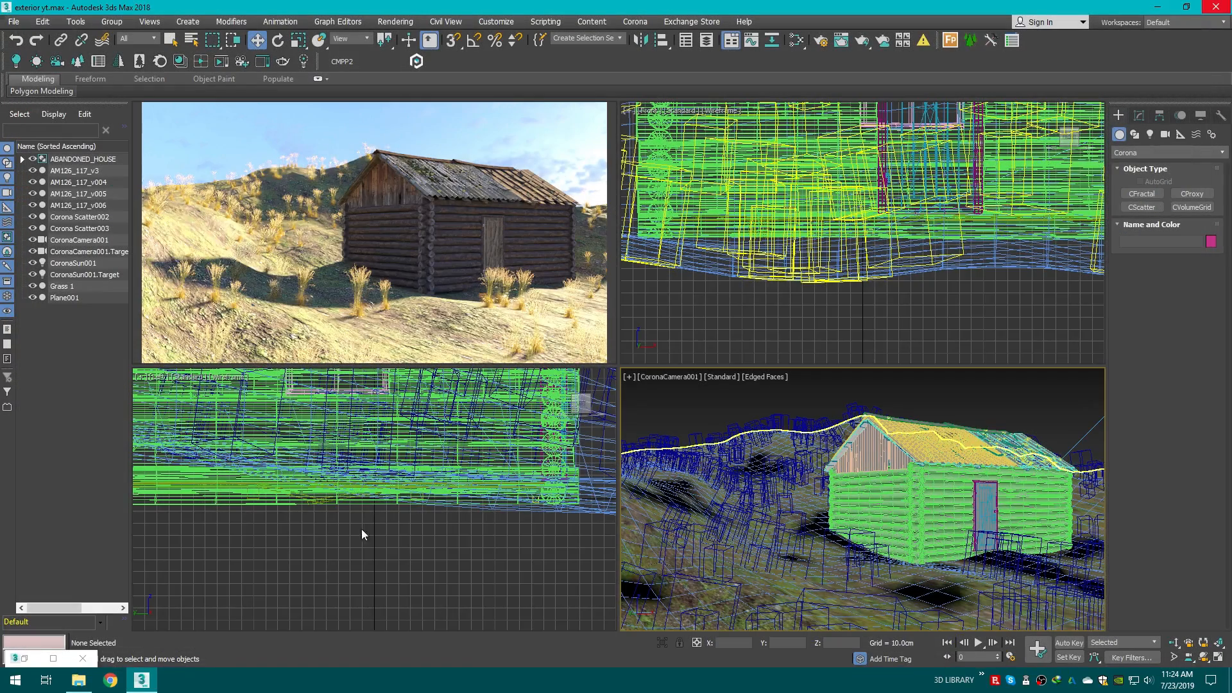
# Step: Switch to File Explorer and browse the downloaded asset folders for grass resources, opening the Details Grass folder
pyautogui.click(79, 680)
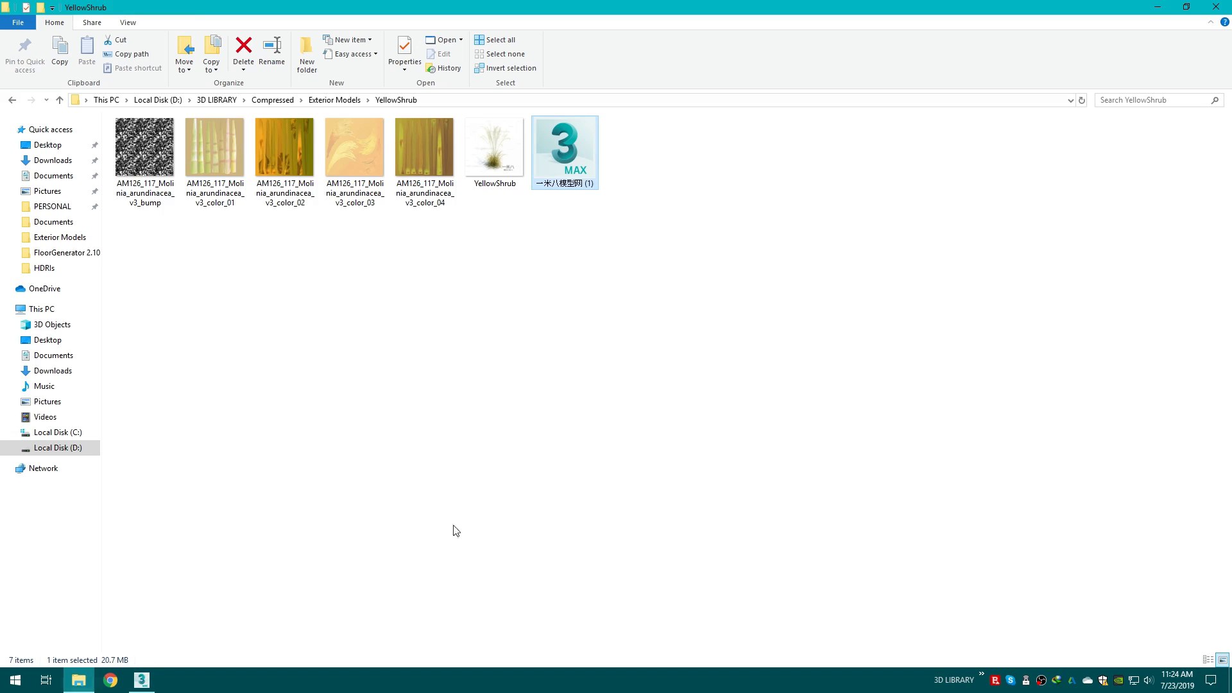
pyautogui.click(454, 529)
pyautogui.click(13, 100)
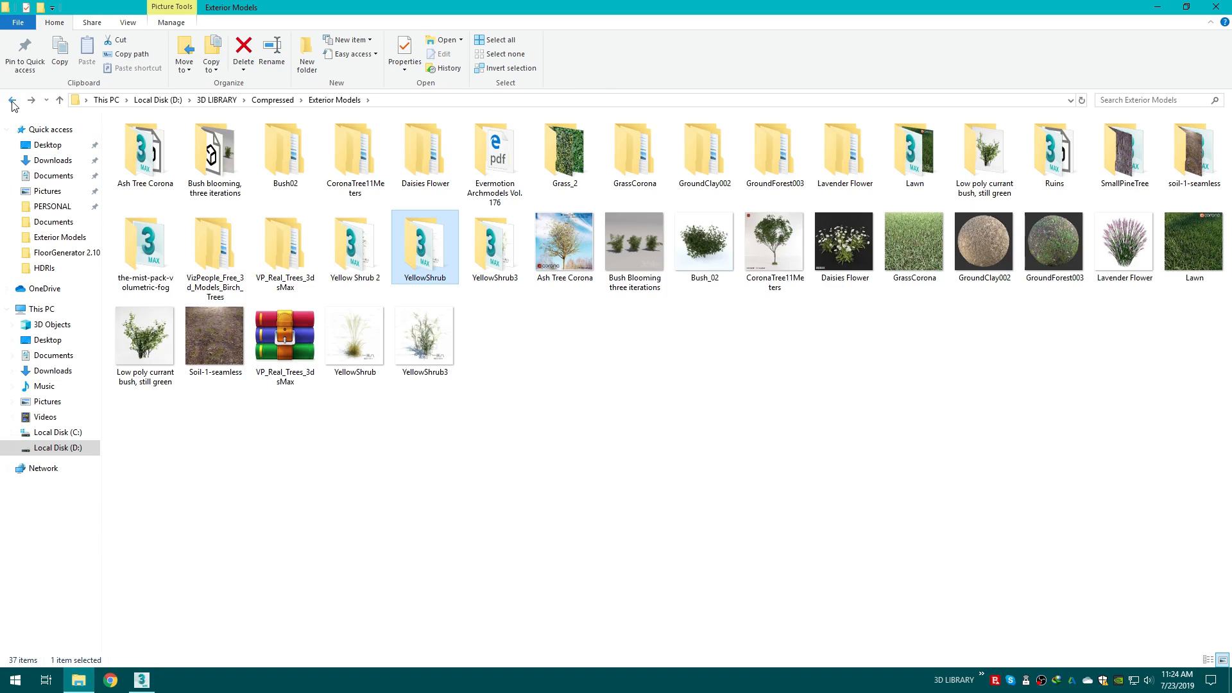
pyautogui.click(89, 165)
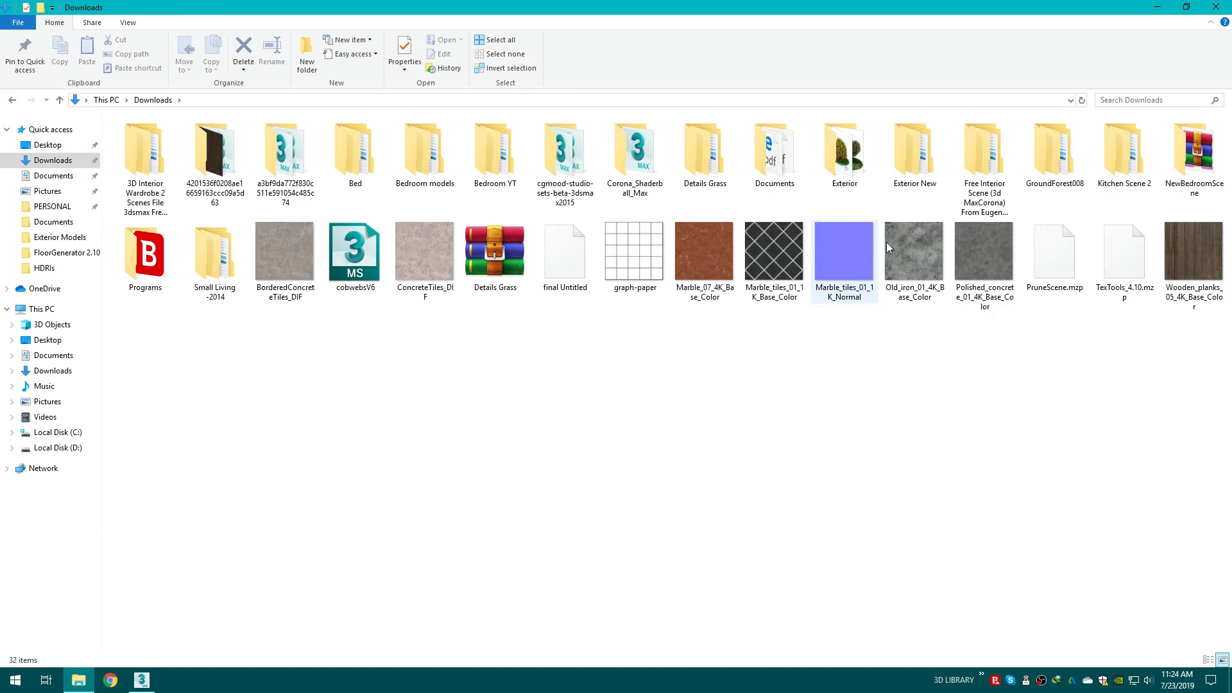
pyautogui.doubleClick(916, 153)
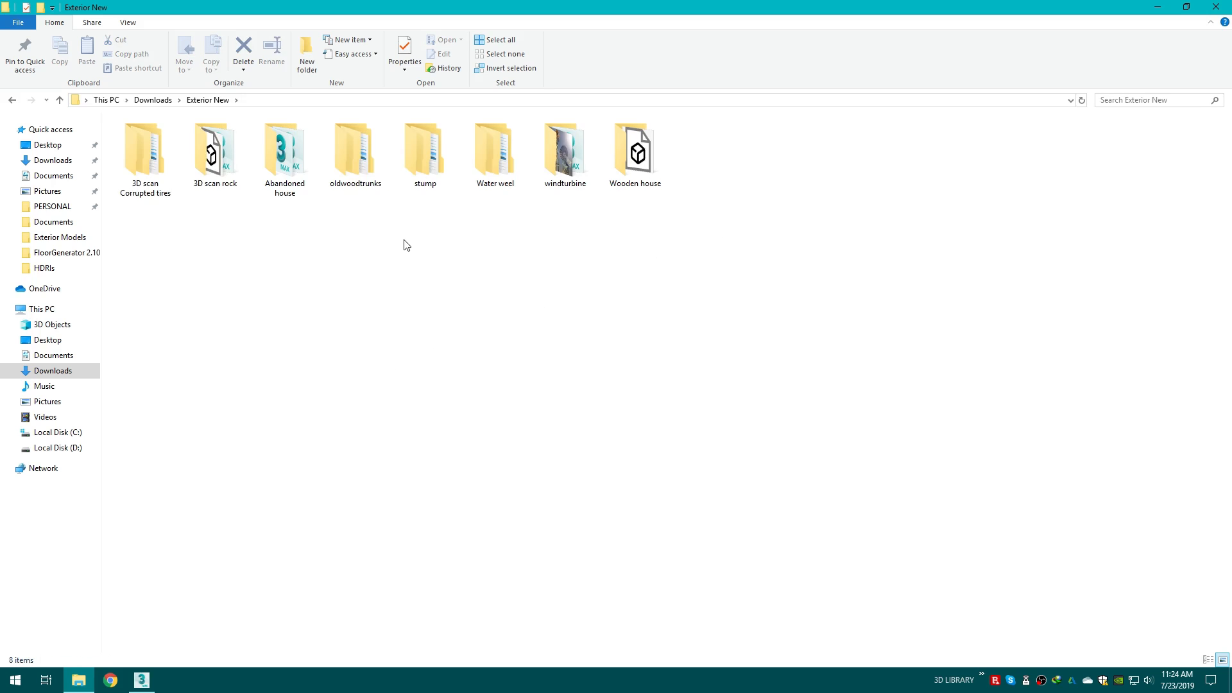
pyautogui.click(353, 179)
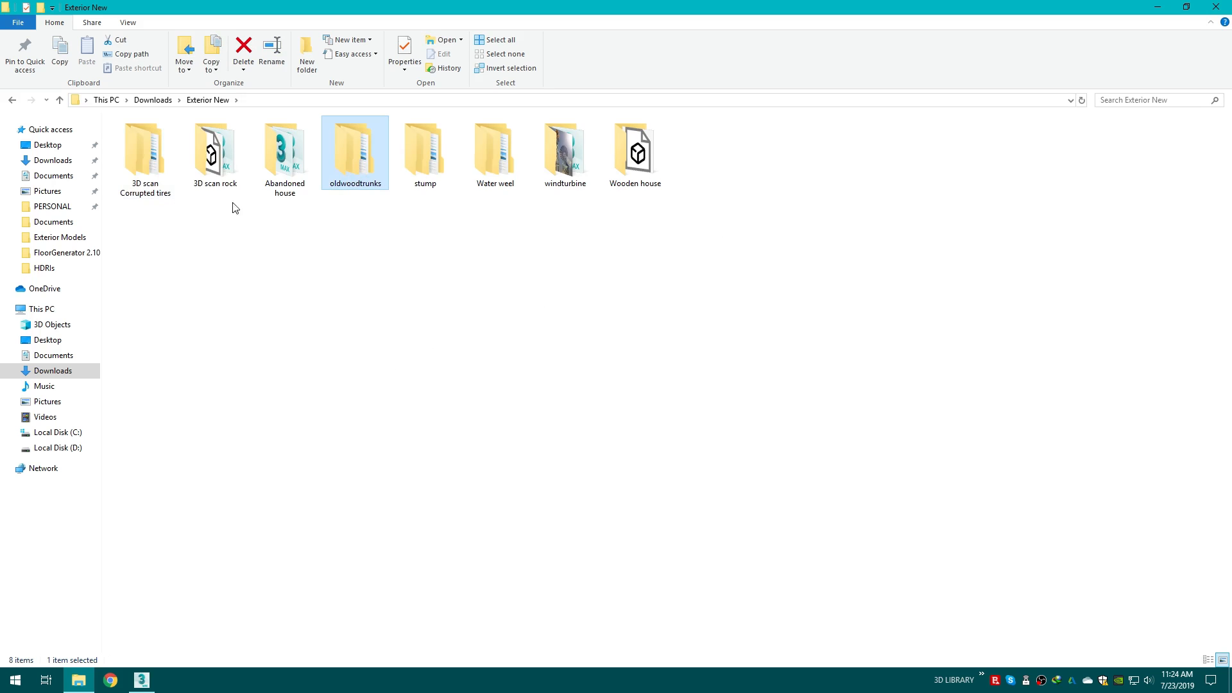
pyautogui.click(474, 249)
pyautogui.click(11, 101)
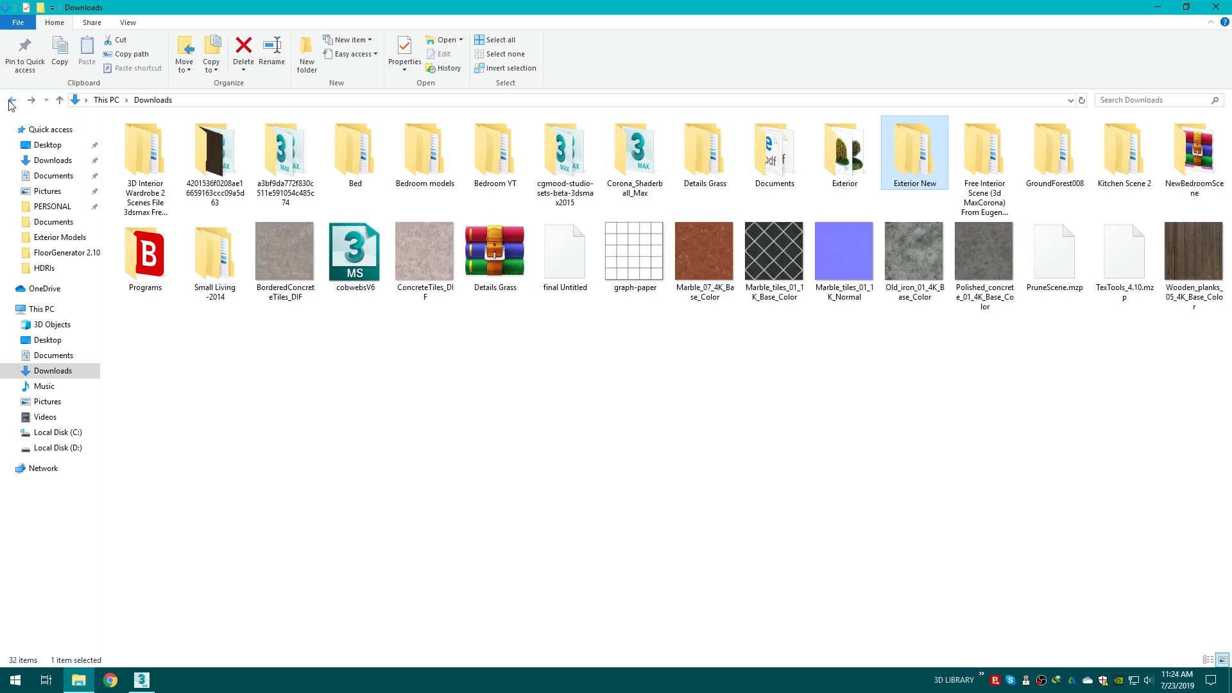
pyautogui.press('g')
pyautogui.press('g')
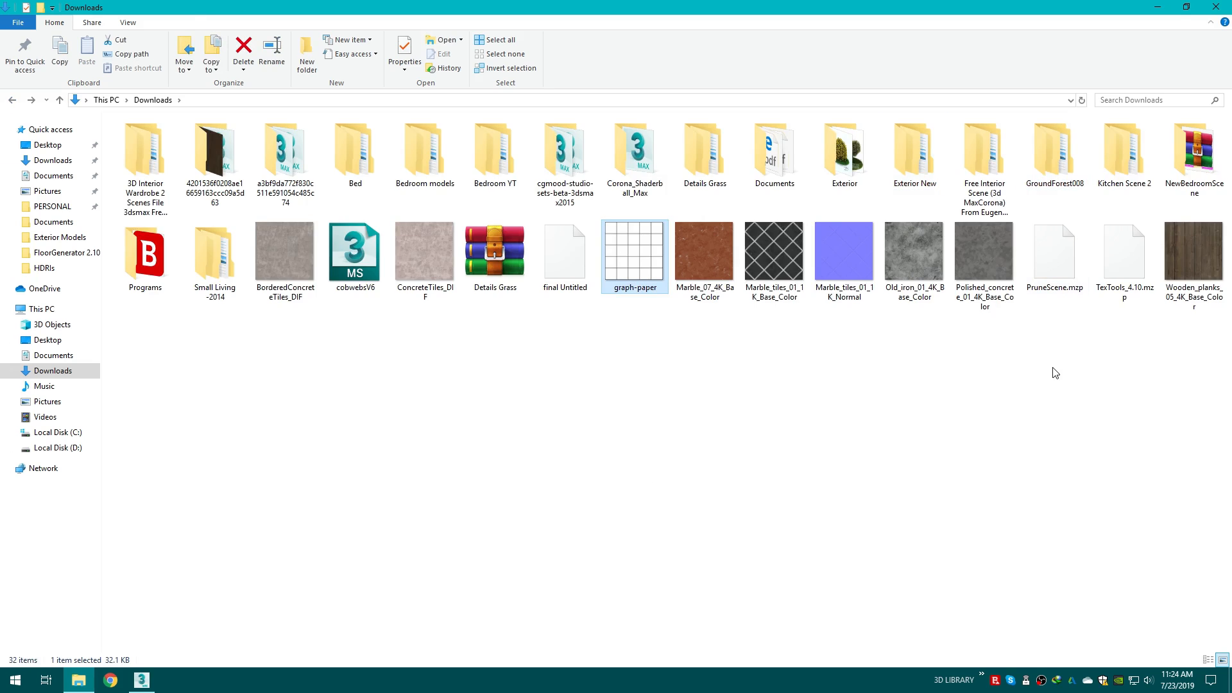
pyautogui.click(1053, 404)
pyautogui.press('d')
pyautogui.press('d')
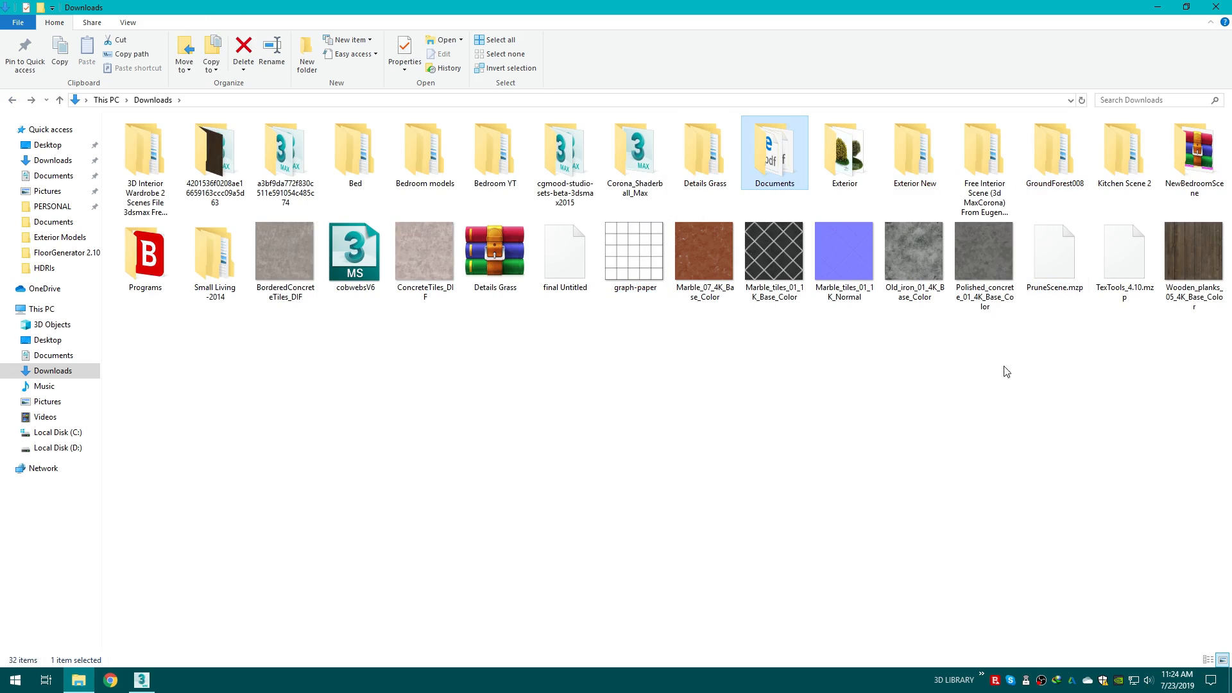
pyautogui.doubleClick(719, 166)
pyautogui.doubleClick(205, 140)
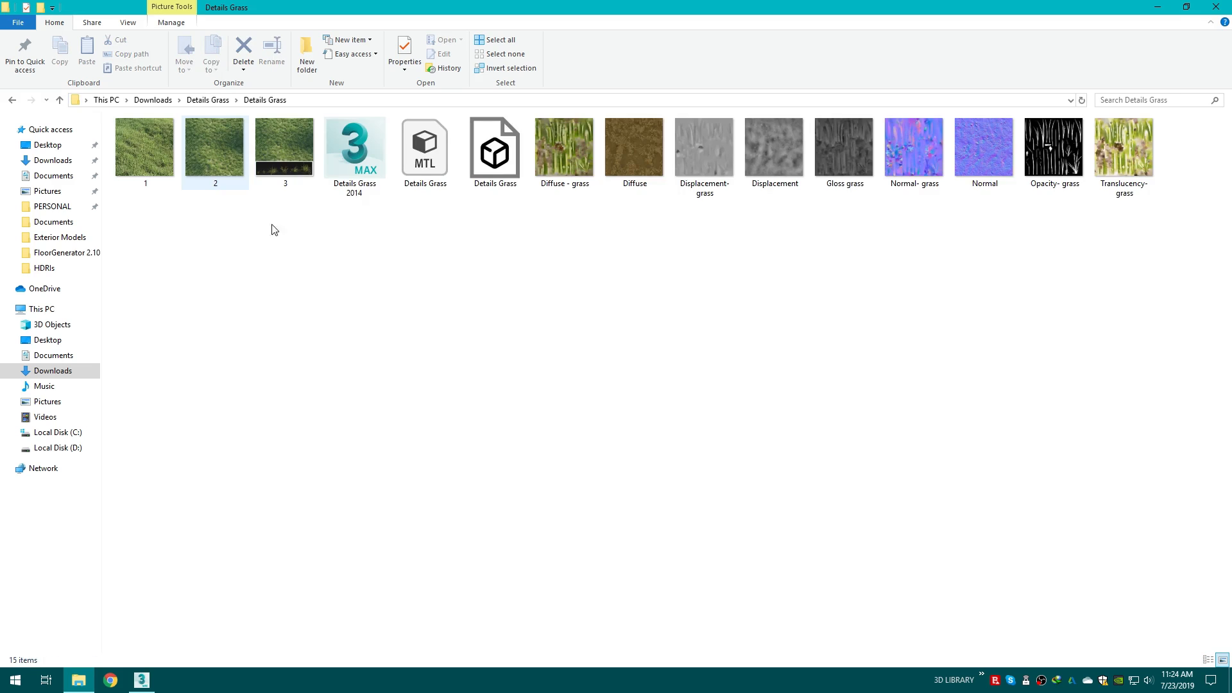
# Step: Preview the Details Grass texture images in the photo viewer, close it, and return to 3ds Max
pyautogui.click(151, 174)
pyautogui.doubleClick(152, 174)
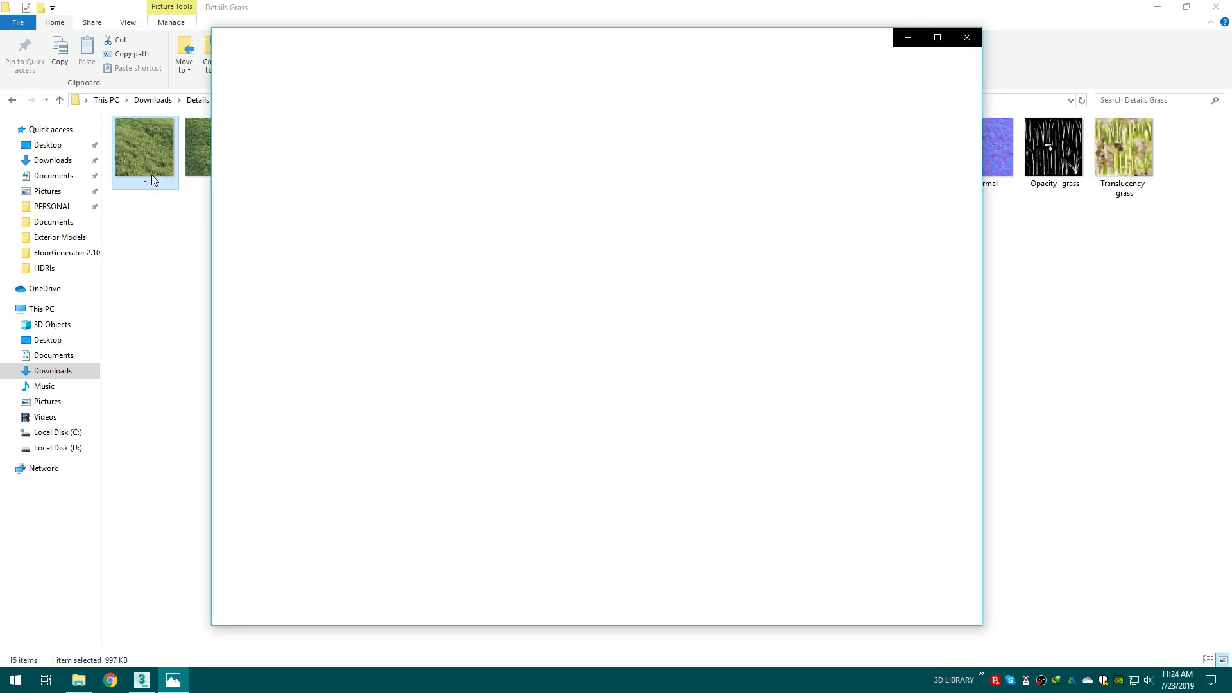
pyautogui.press('Right')
pyautogui.press('Right')
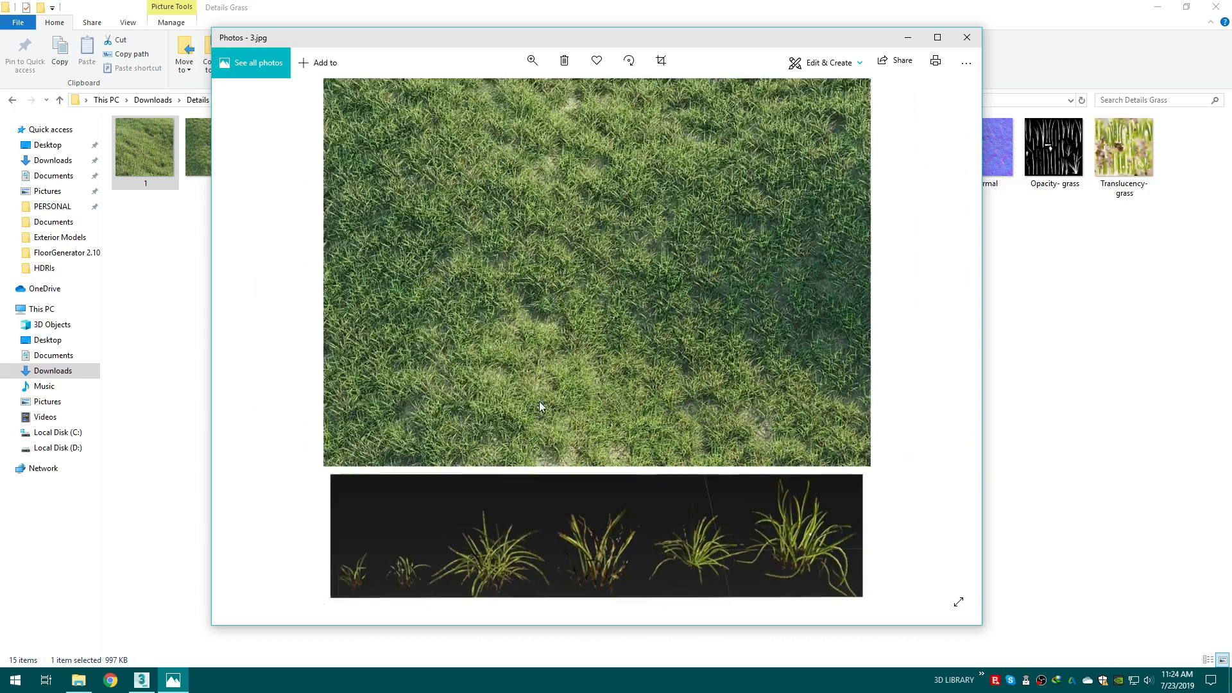
pyautogui.click(967, 38)
pyautogui.click(154, 679)
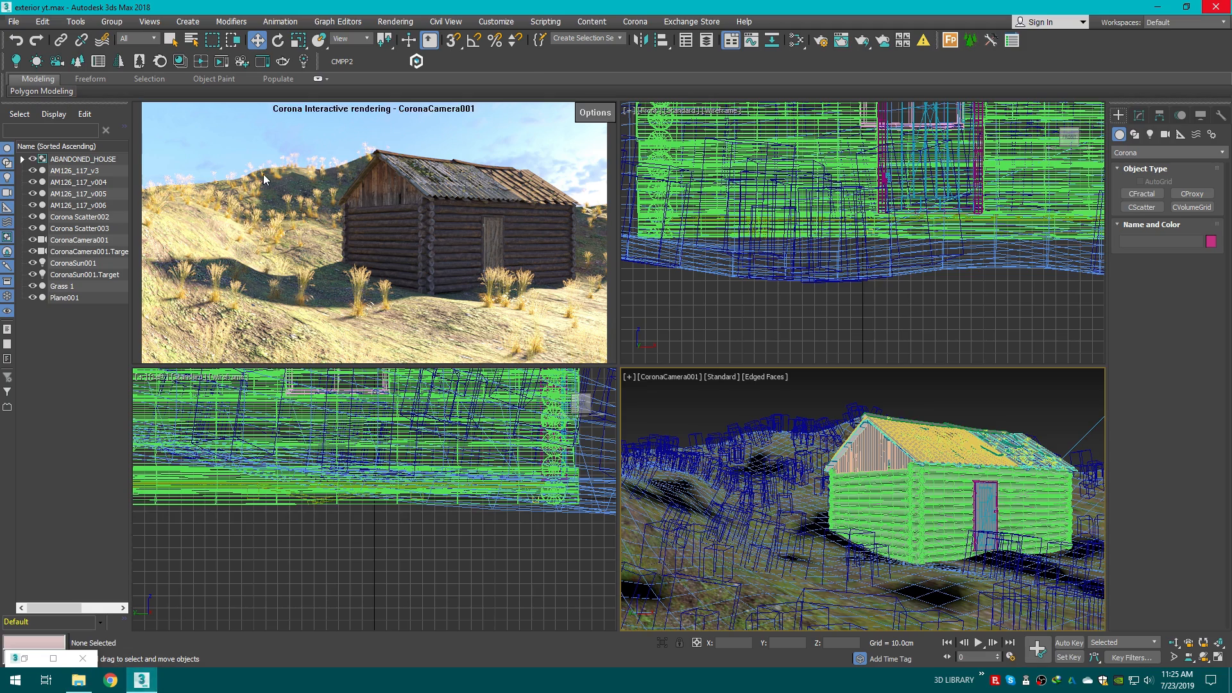
# Step: Save the scene with Save As under its existing file name, confirming to replace the file
pyautogui.click(12, 21)
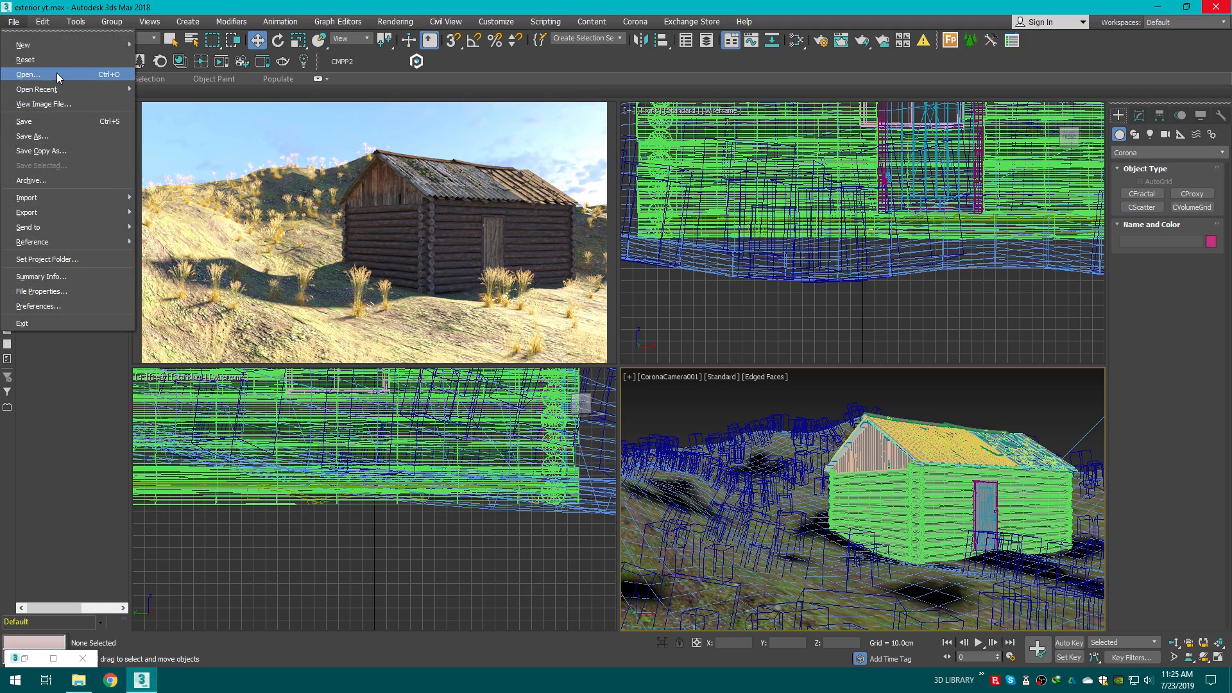
pyautogui.click(59, 135)
pyautogui.click(852, 613)
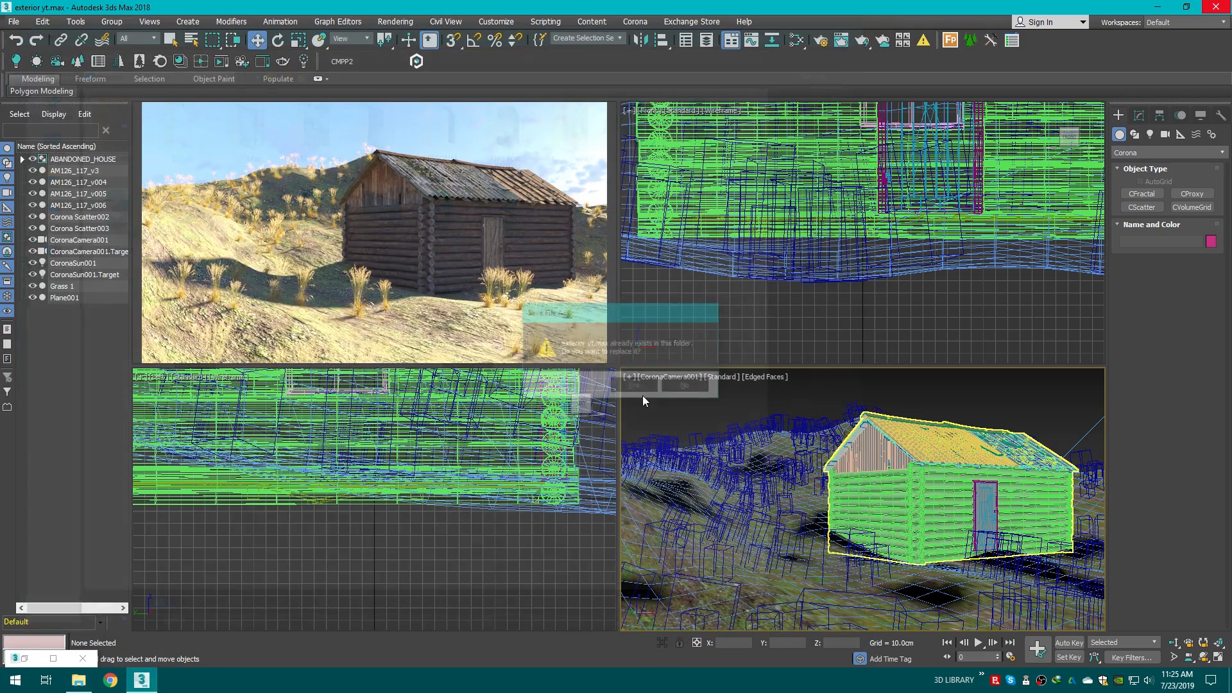
pyautogui.click(625, 385)
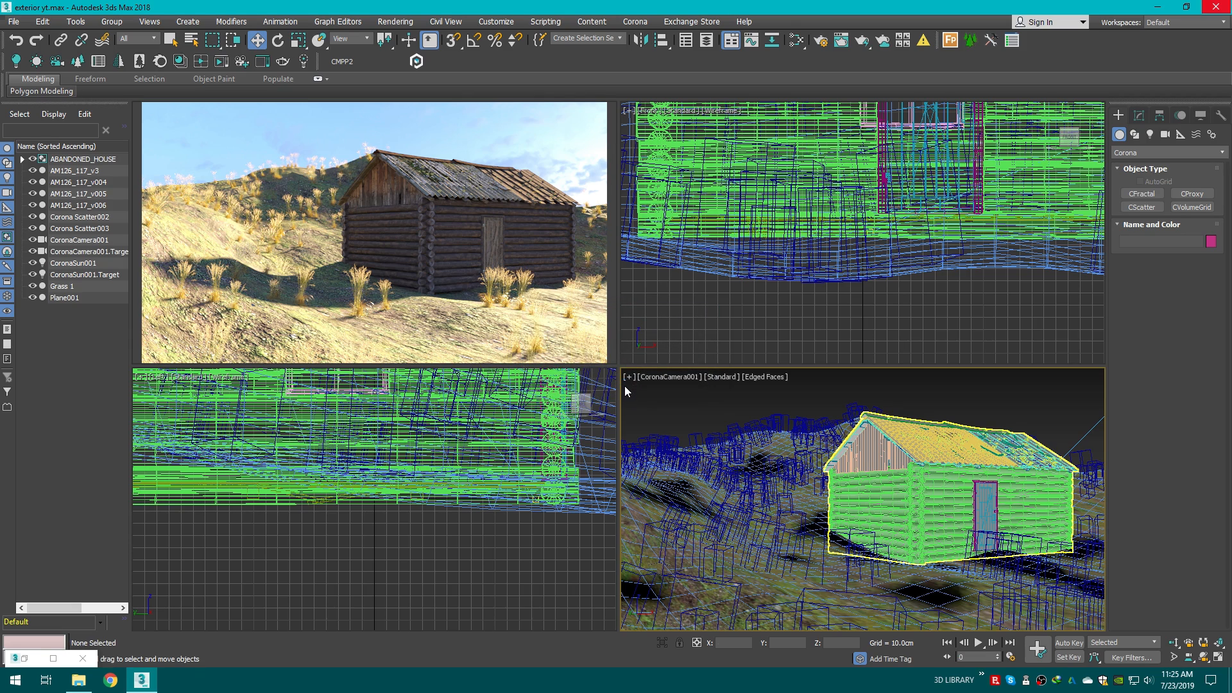
# Step: Stop the Corona interactive rendering session in the render viewport
pyautogui.click(597, 113)
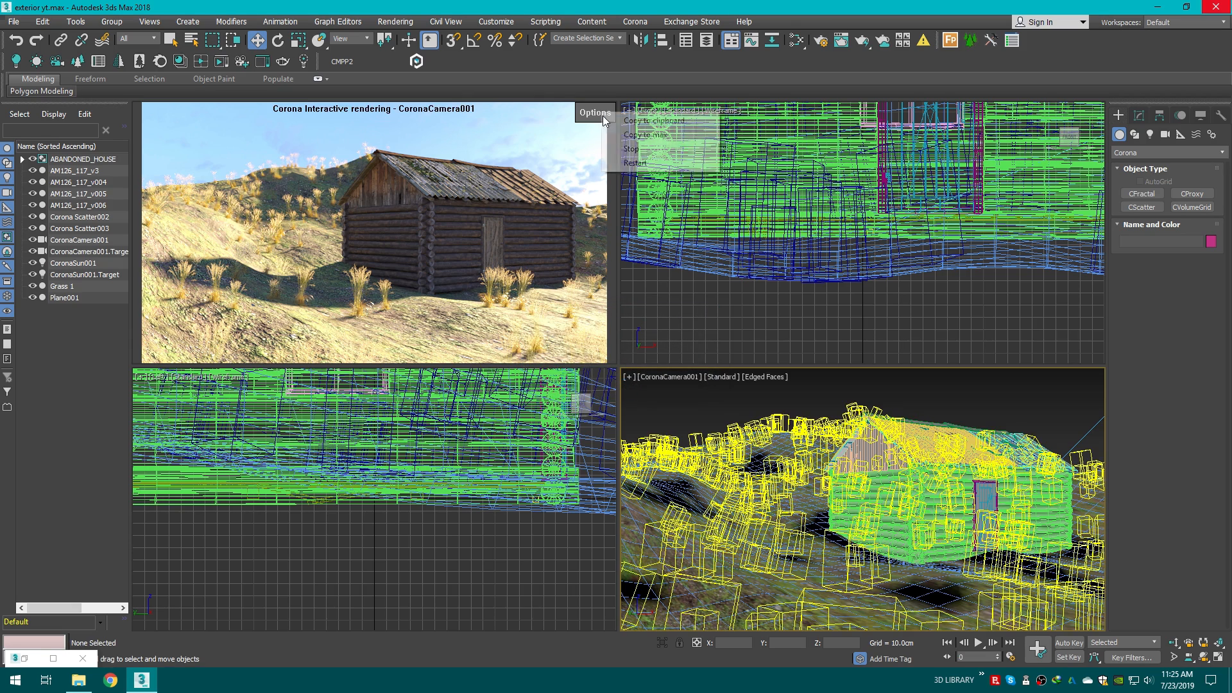
pyautogui.click(636, 151)
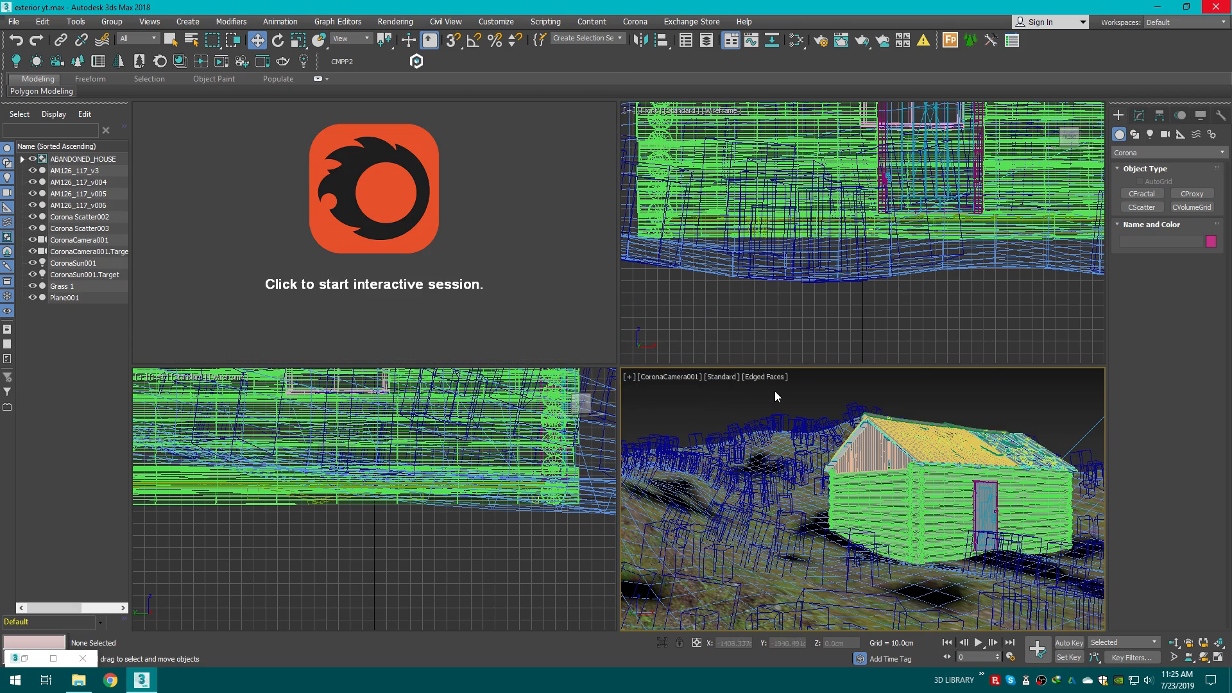
# Step: Select the Details Grass 2014 max file in the Details Grass folder, then return to 3ds Max
pyautogui.click(78, 681)
pyautogui.click(369, 181)
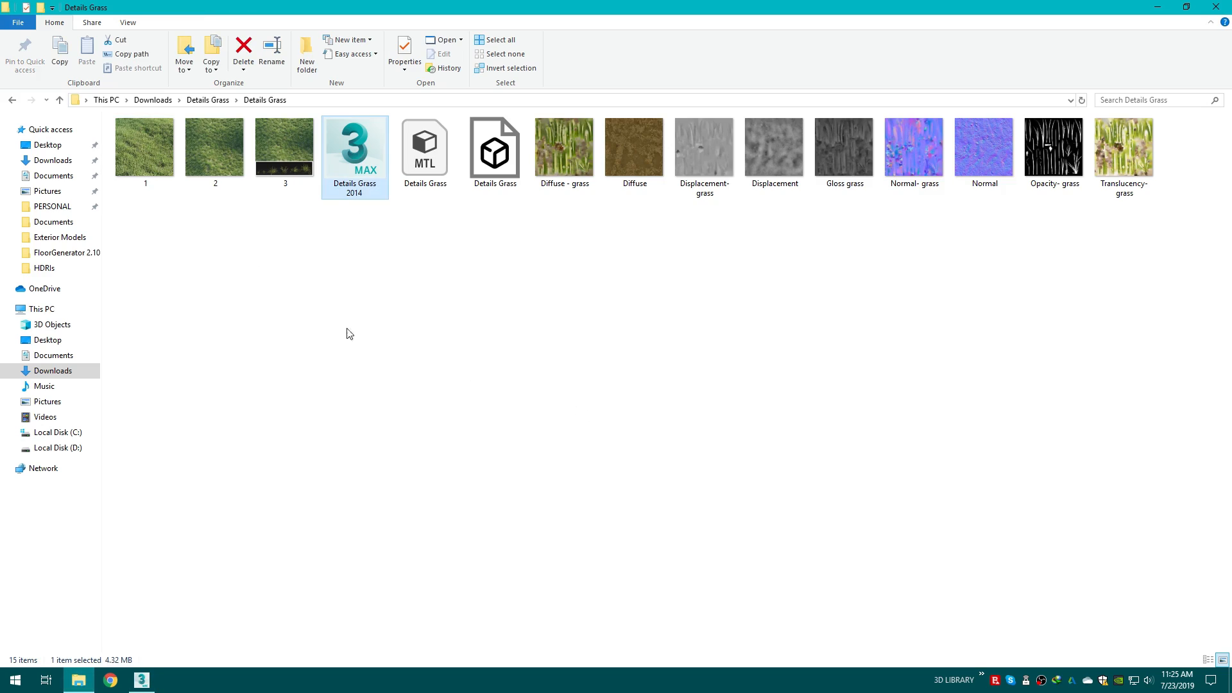
pyautogui.click(141, 680)
# Step: Switch to a perspective view, select Corona Scatter002 and rename it Grass Main
pyautogui.press('p')
pyautogui.scroll(-6, 780, 494)
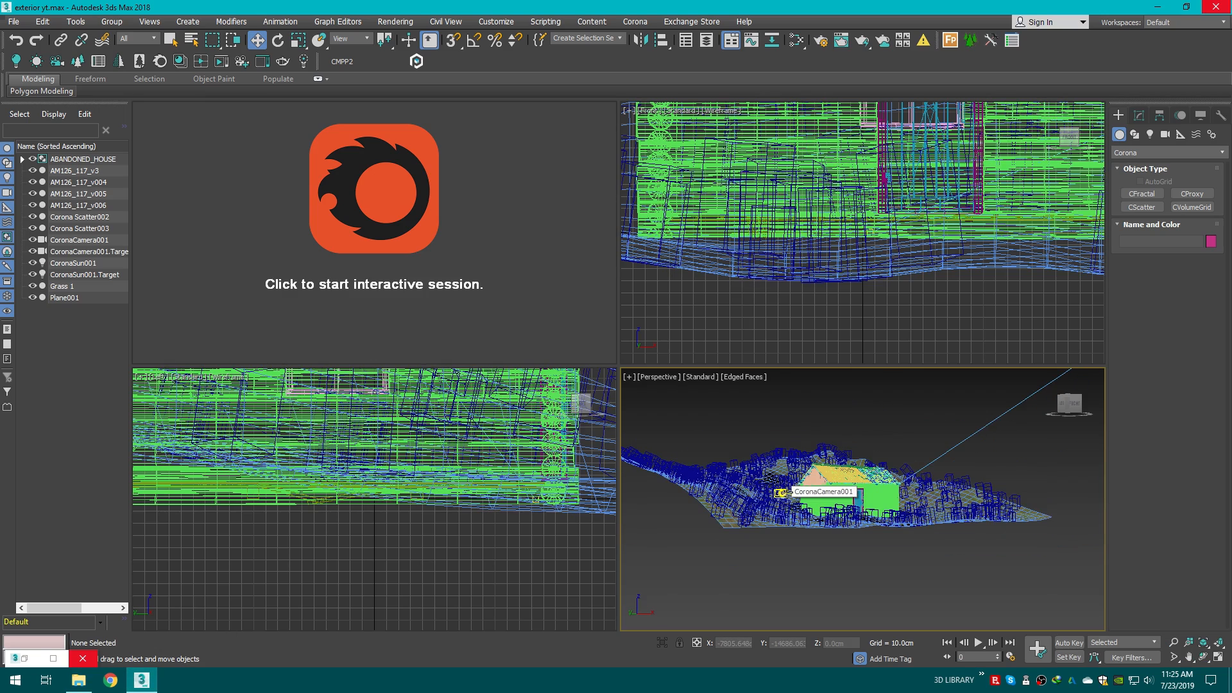
pyautogui.moveTo(1068, 406); pyautogui.dragTo(1073, 423)
pyautogui.scroll(8, 827, 510)
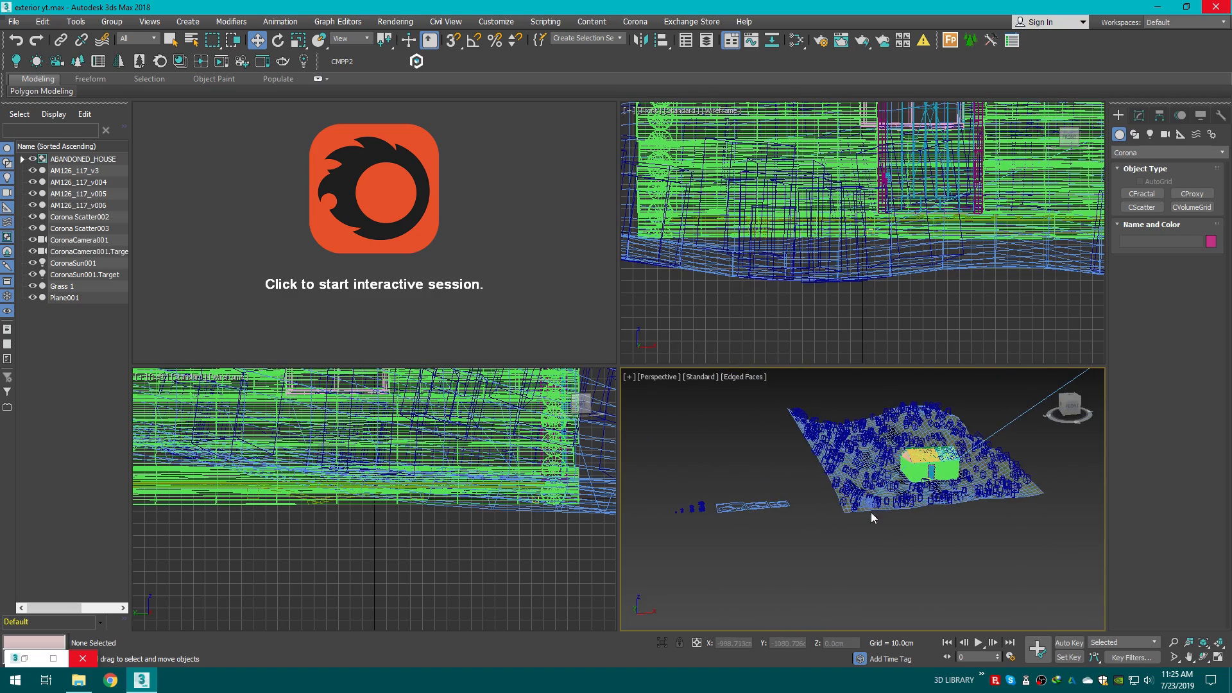
pyautogui.click(763, 497)
pyautogui.moveTo(1070, 402); pyautogui.dragTo(1072, 413)
pyautogui.click(1070, 399)
pyautogui.moveTo(899, 443); pyautogui.dragTo(855, 593, button='middle')
pyautogui.scroll(5, 780, 475)
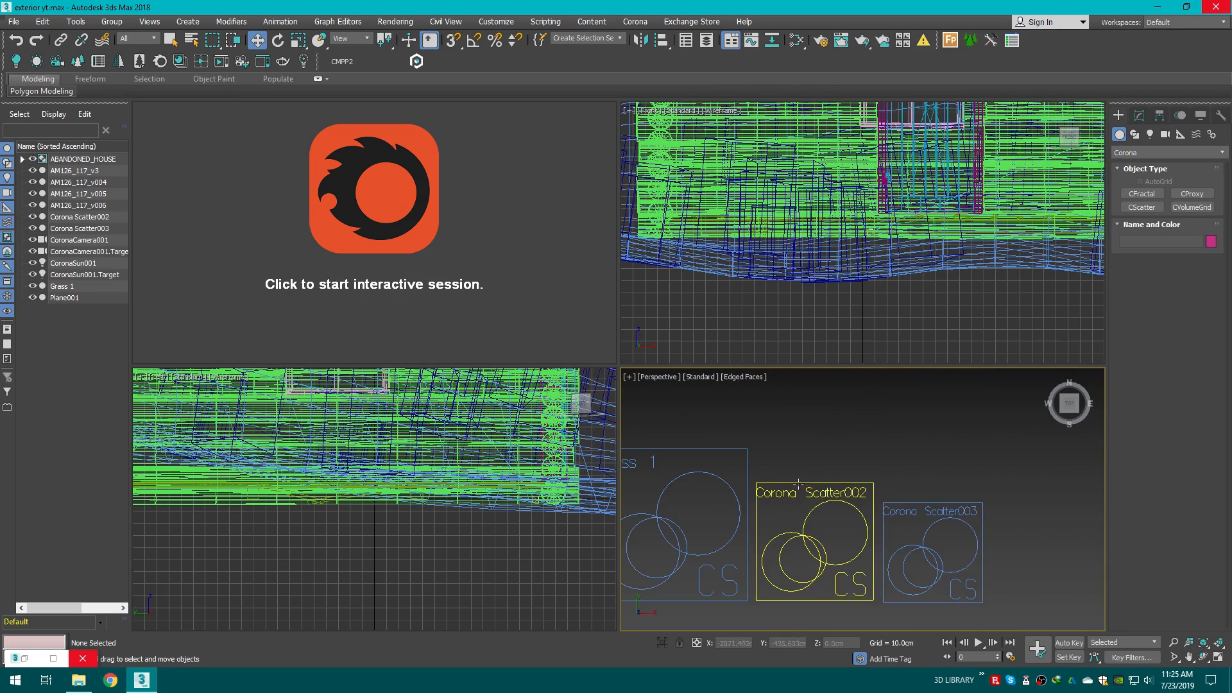
pyautogui.click(824, 493)
pyautogui.click(1135, 116)
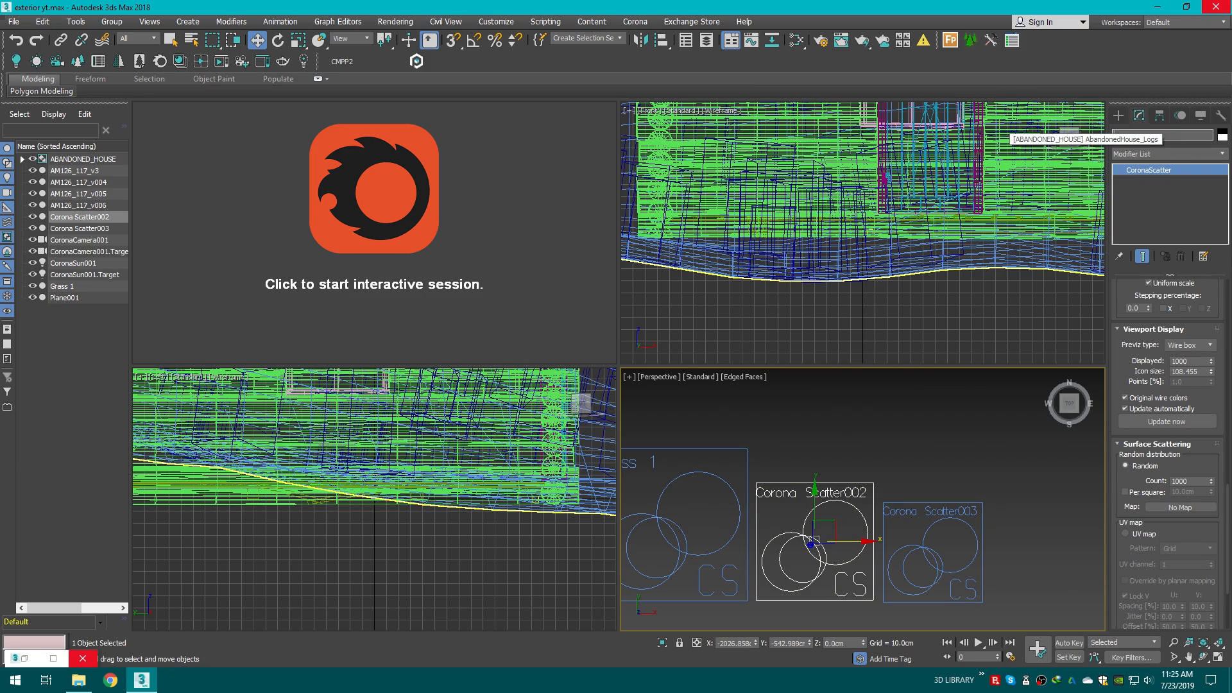
pyautogui.write('Grass Main')
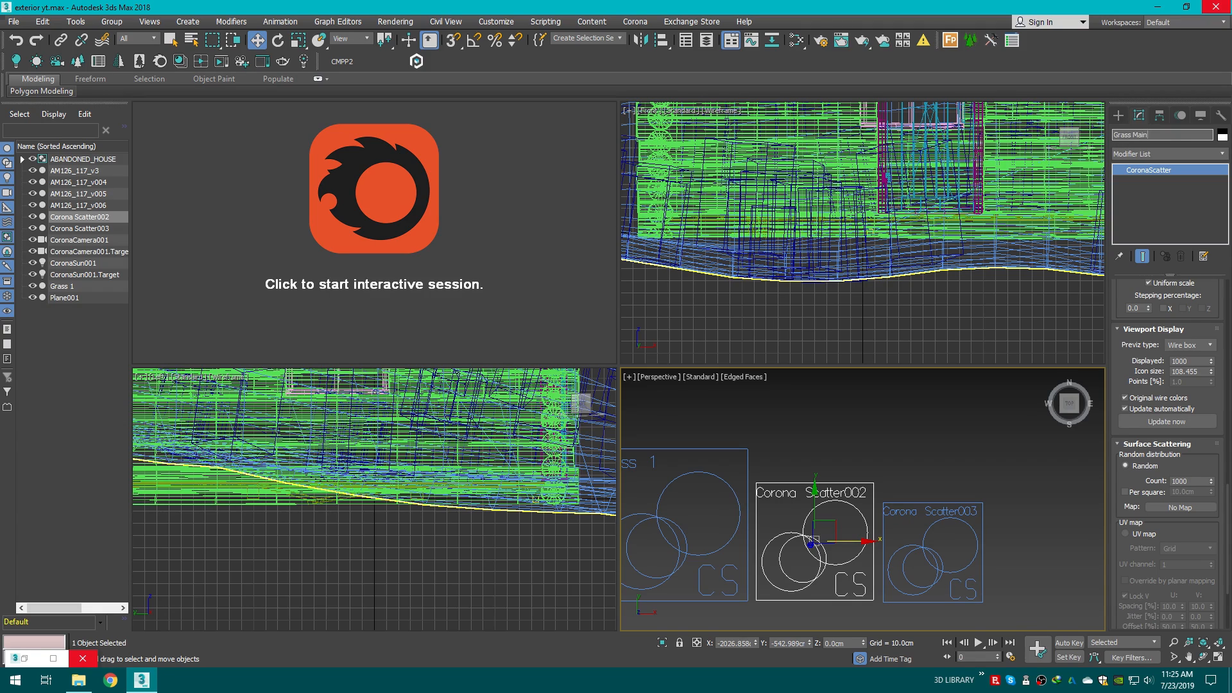
pyautogui.press('Return')
pyautogui.click(869, 445)
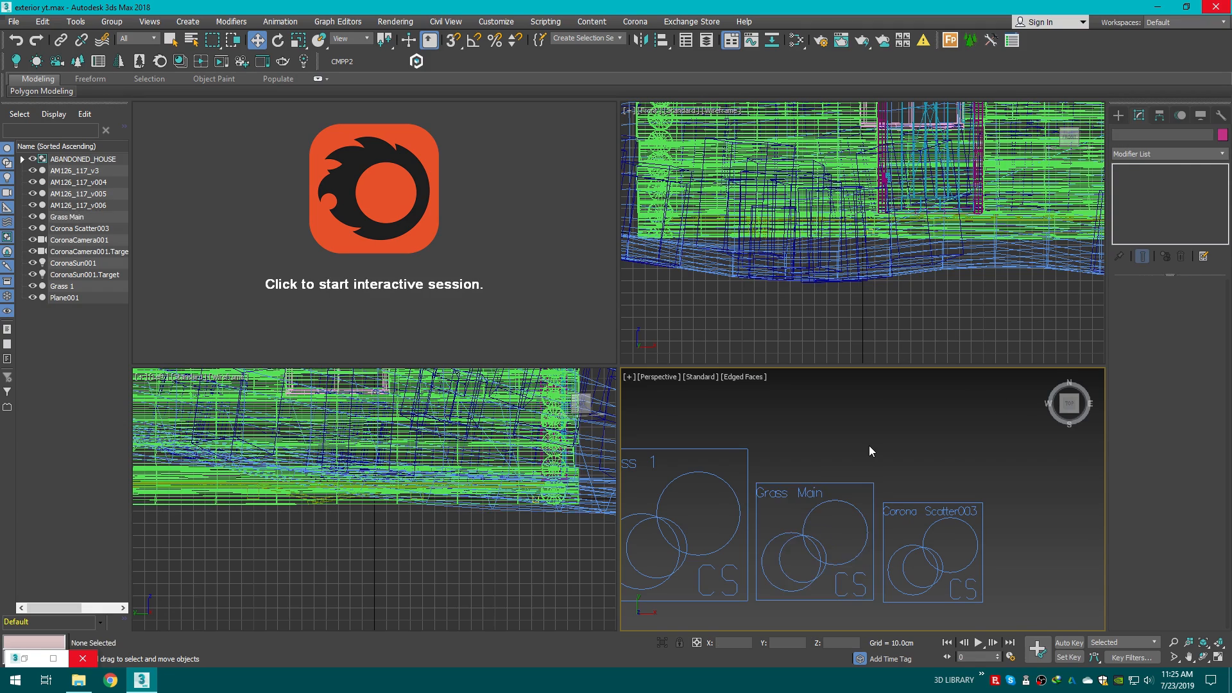
pyautogui.scroll(-5, 869, 445)
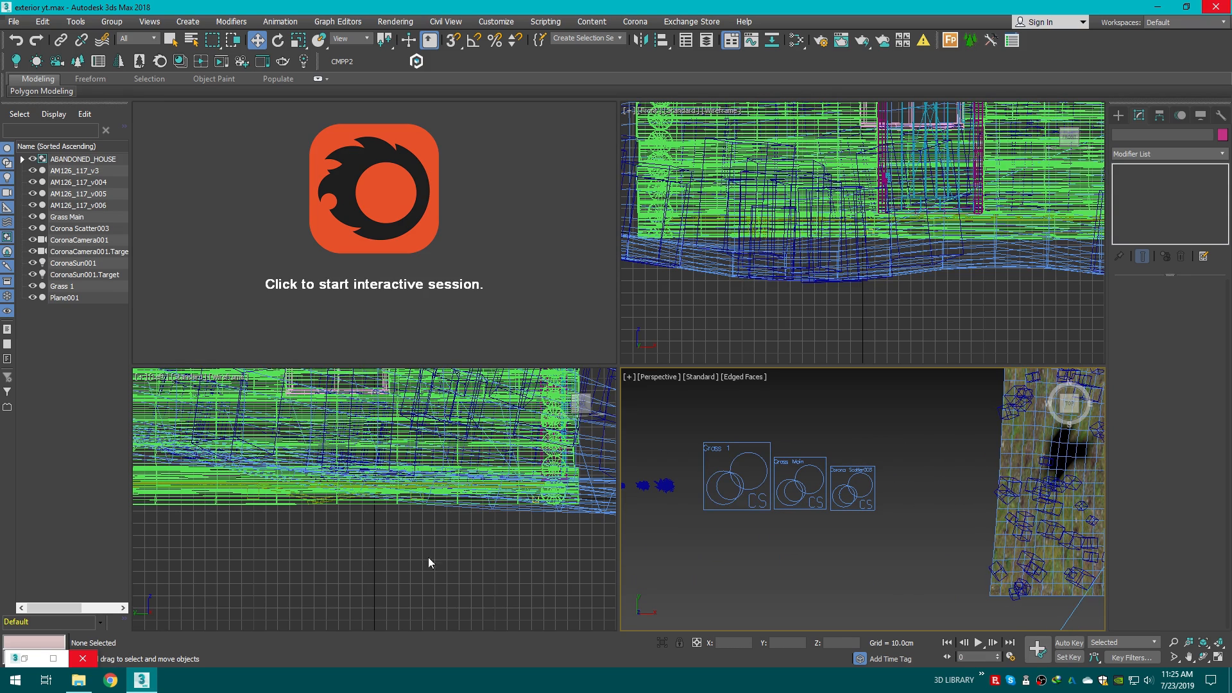
# Step: Merge the Details Grass 2014 file into the scene and ungroup the merged group
pyautogui.click(78, 680)
pyautogui.moveTo(355, 194); pyautogui.dragTo(719, 434)
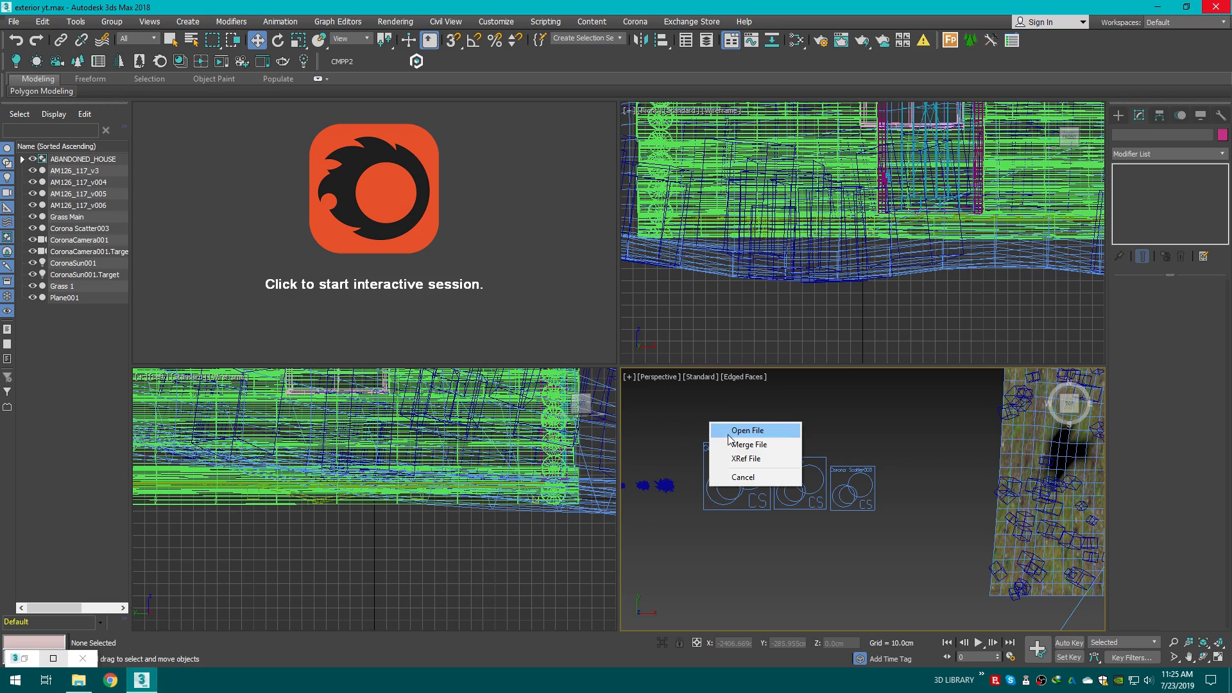
pyautogui.click(743, 443)
pyautogui.click(771, 421)
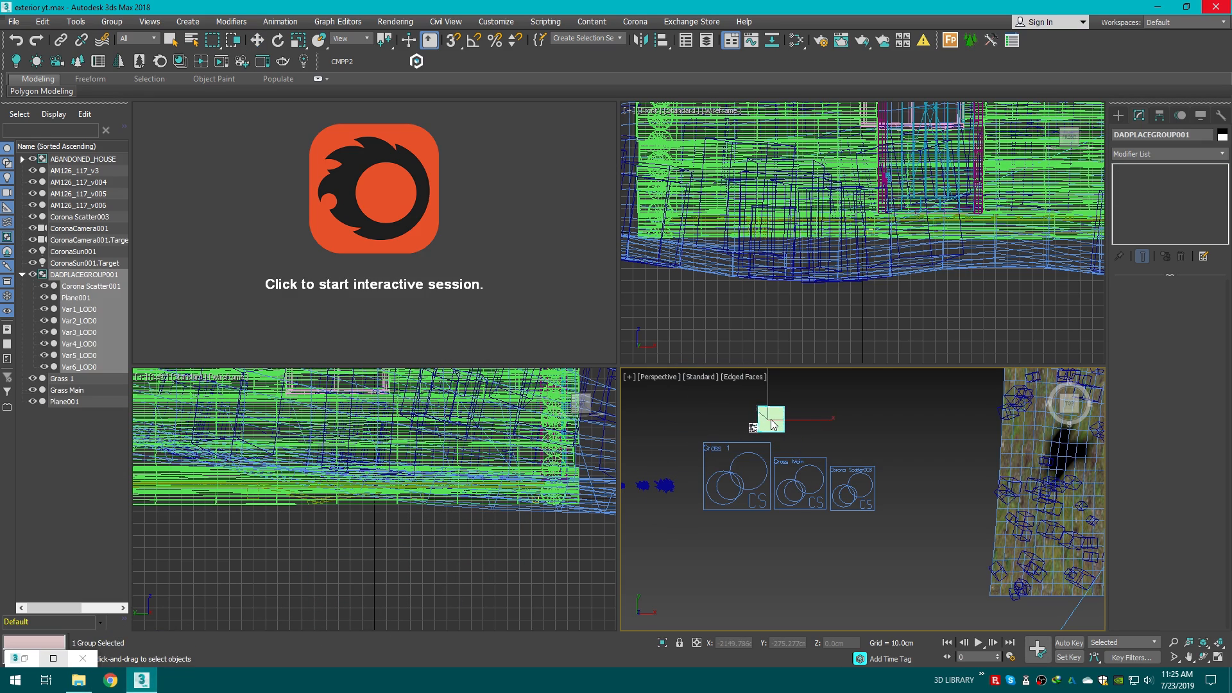
pyautogui.hotkey('ctrl', 'shift', 'g')
# Step: Delete the merged Corona Scatter001 object and the merged ground plane
pyautogui.scroll(9, 745, 434)
pyautogui.click(784, 436)
pyautogui.moveTo(899, 385); pyautogui.dragTo(818, 462, button='middle')
pyautogui.click(818, 462)
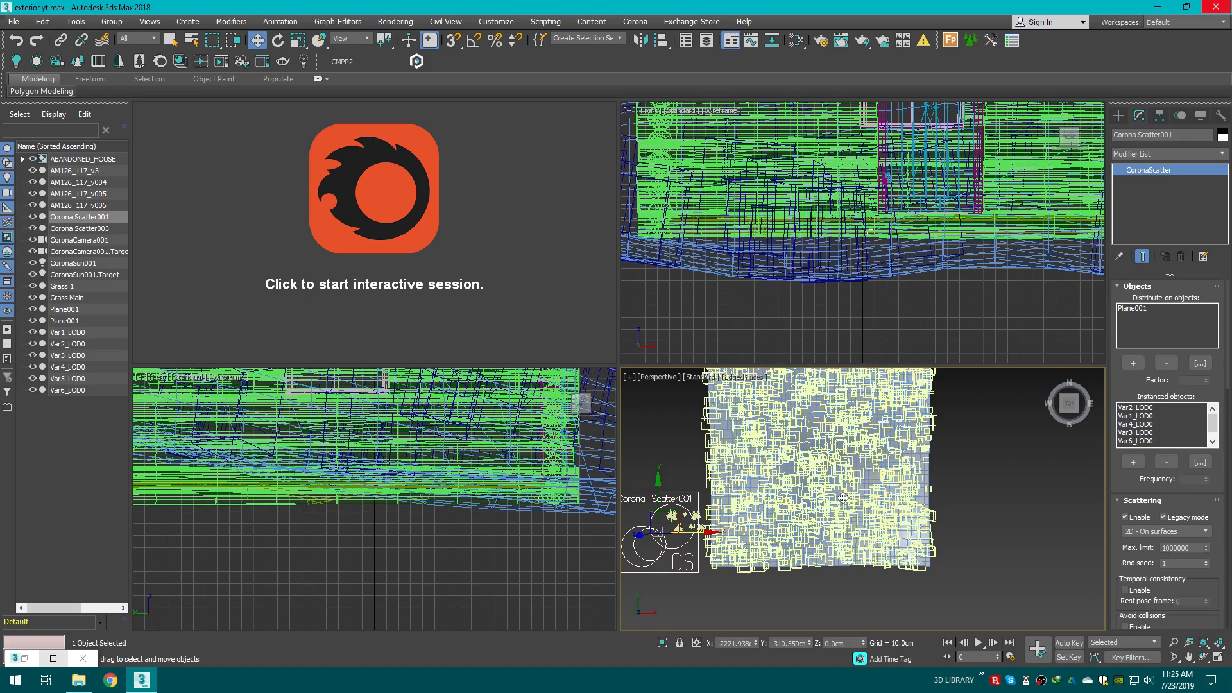
pyautogui.scroll(-2, 827, 475)
pyautogui.press('Delete')
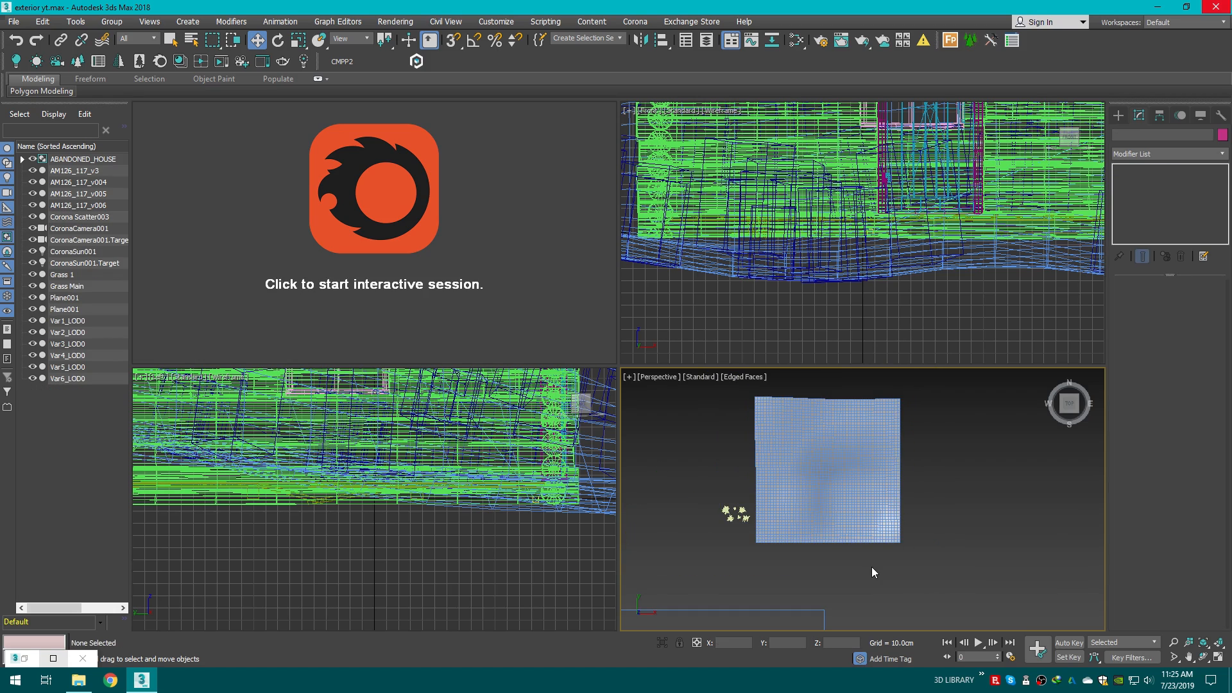
pyautogui.click(796, 479)
pyautogui.press('Delete')
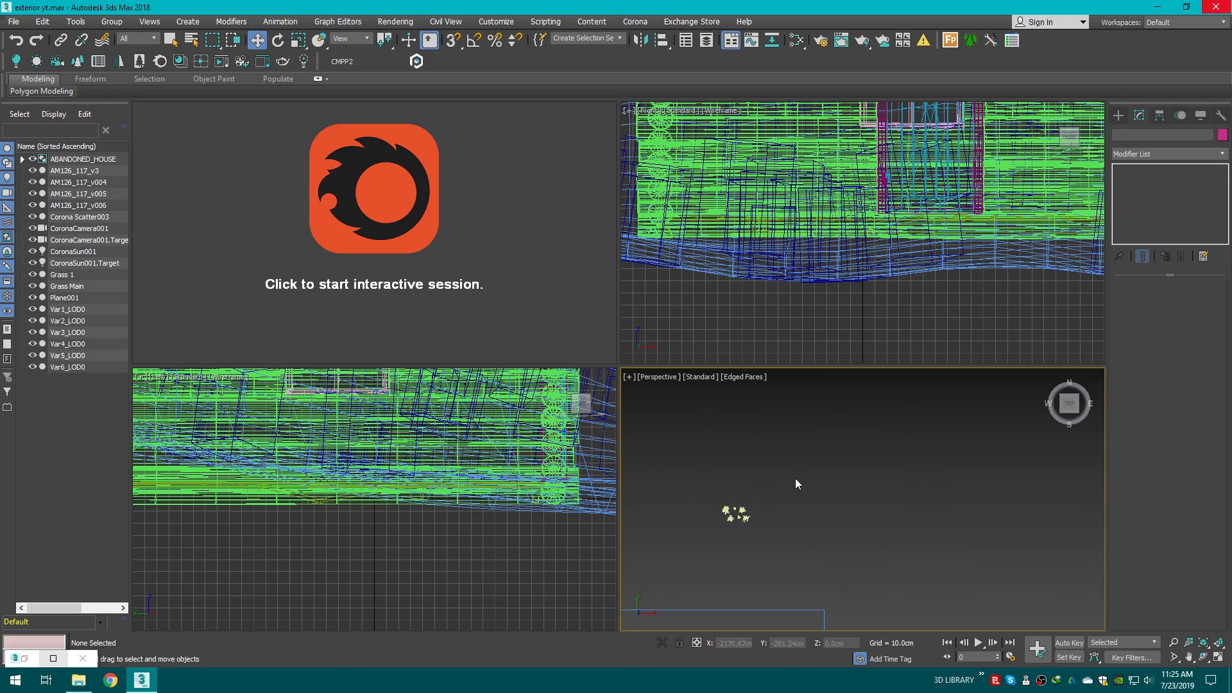
# Step: Select the six merged Var LOD0 grass objects and move them up beside the scatter icons
pyautogui.scroll(3, 748, 507)
pyautogui.scroll(2, 676, 394)
pyautogui.moveTo(675, 394); pyautogui.dragTo(846, 490)
pyautogui.scroll(-5, 810, 373)
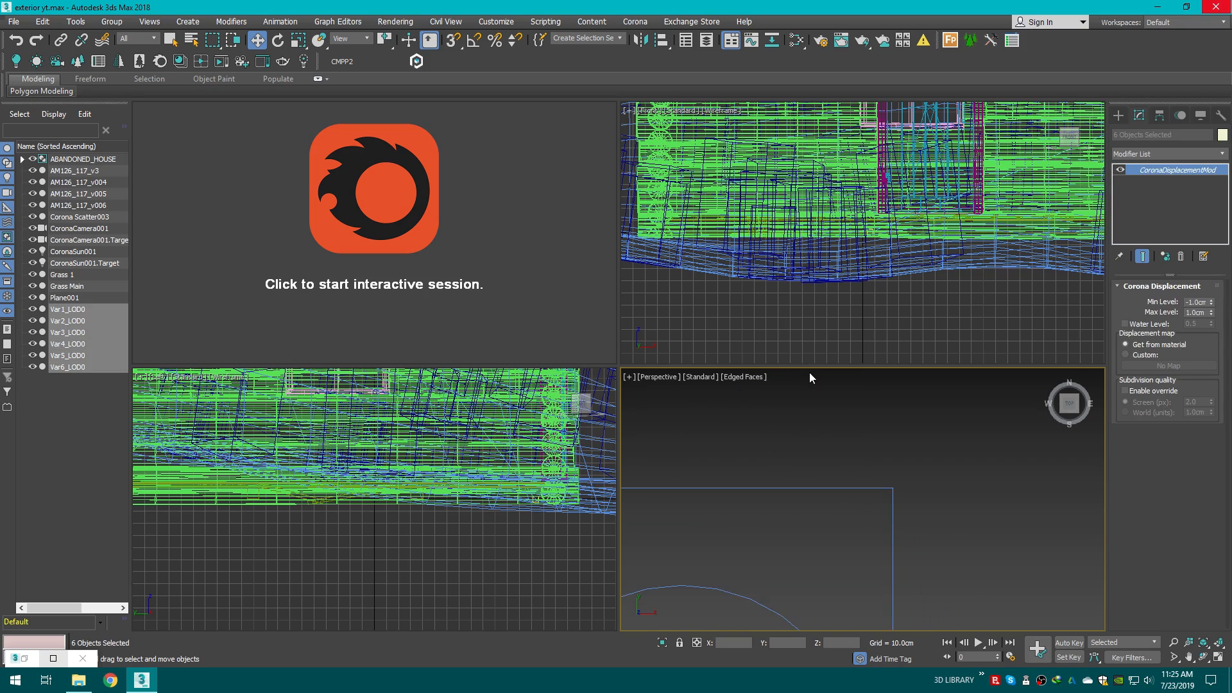
pyautogui.moveTo(758, 436); pyautogui.dragTo(957, 507)
pyautogui.scroll(-4, 944, 513)
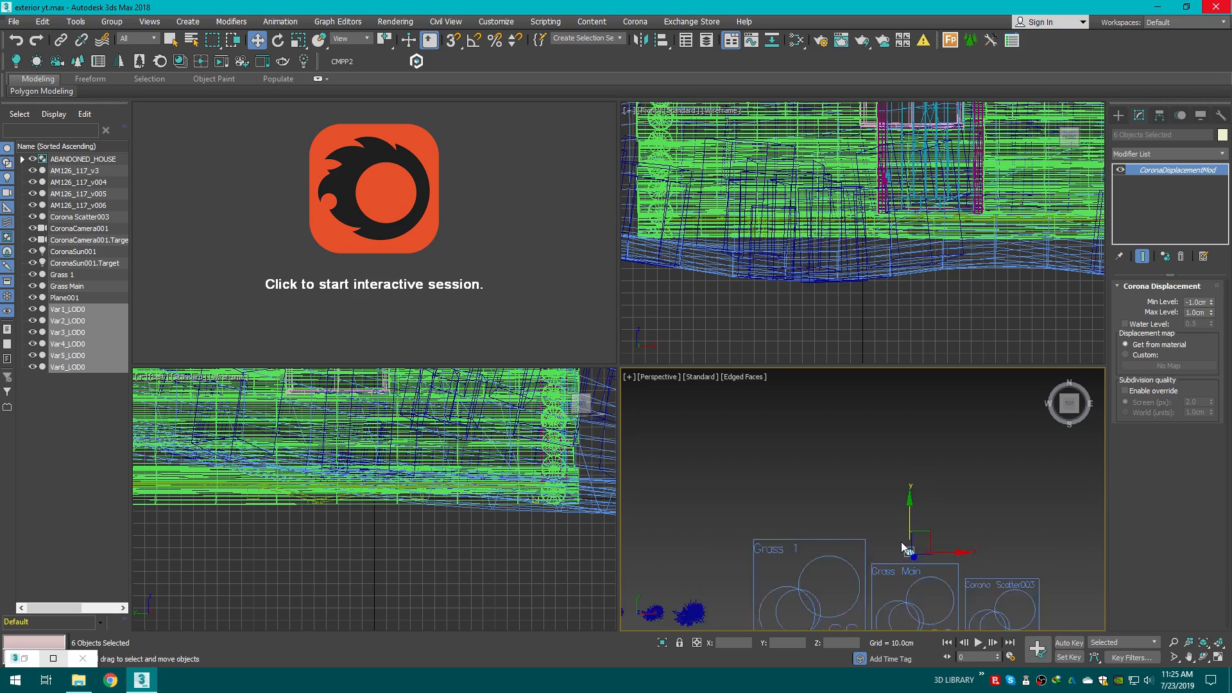
pyautogui.moveTo(903, 509); pyautogui.dragTo(894, 448, button='middle')
pyautogui.scroll(4, 898, 467)
pyautogui.scroll(4, 886, 516)
# Step: Select Grass Main and add the terrain Plane001 as its distribute-on object
pyautogui.click(968, 506)
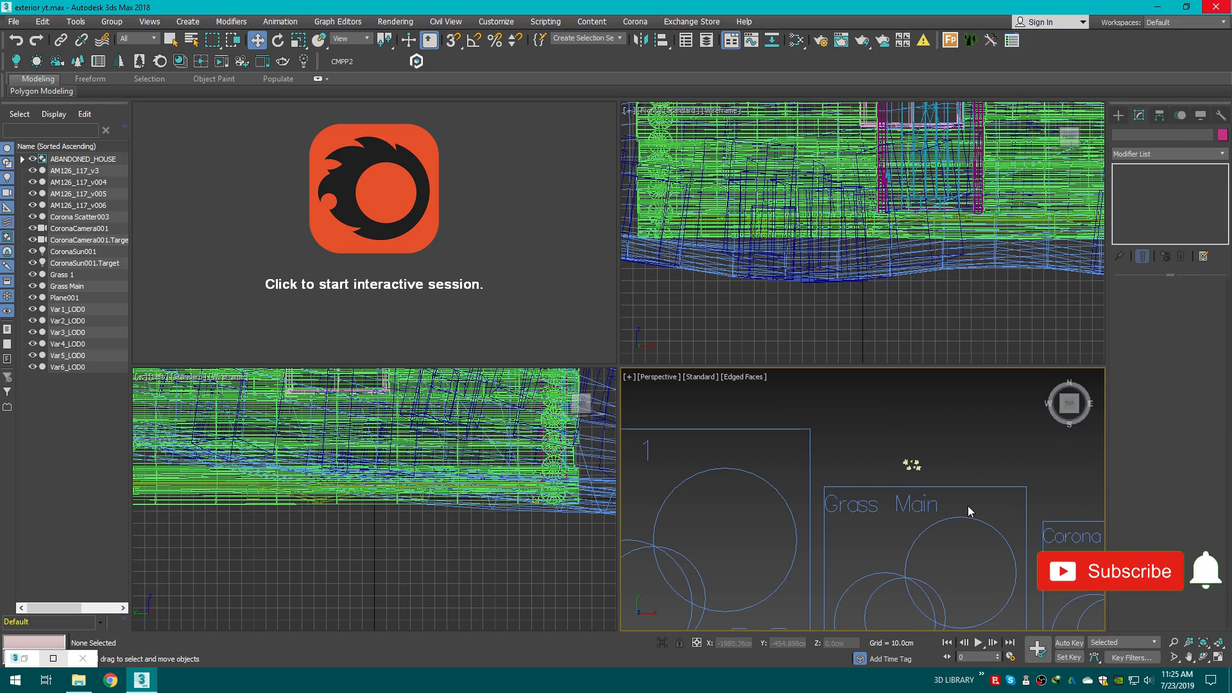
pyautogui.click(954, 488)
pyautogui.scroll(-4, 961, 464)
pyautogui.moveTo(980, 451); pyautogui.dragTo(818, 466, button='middle')
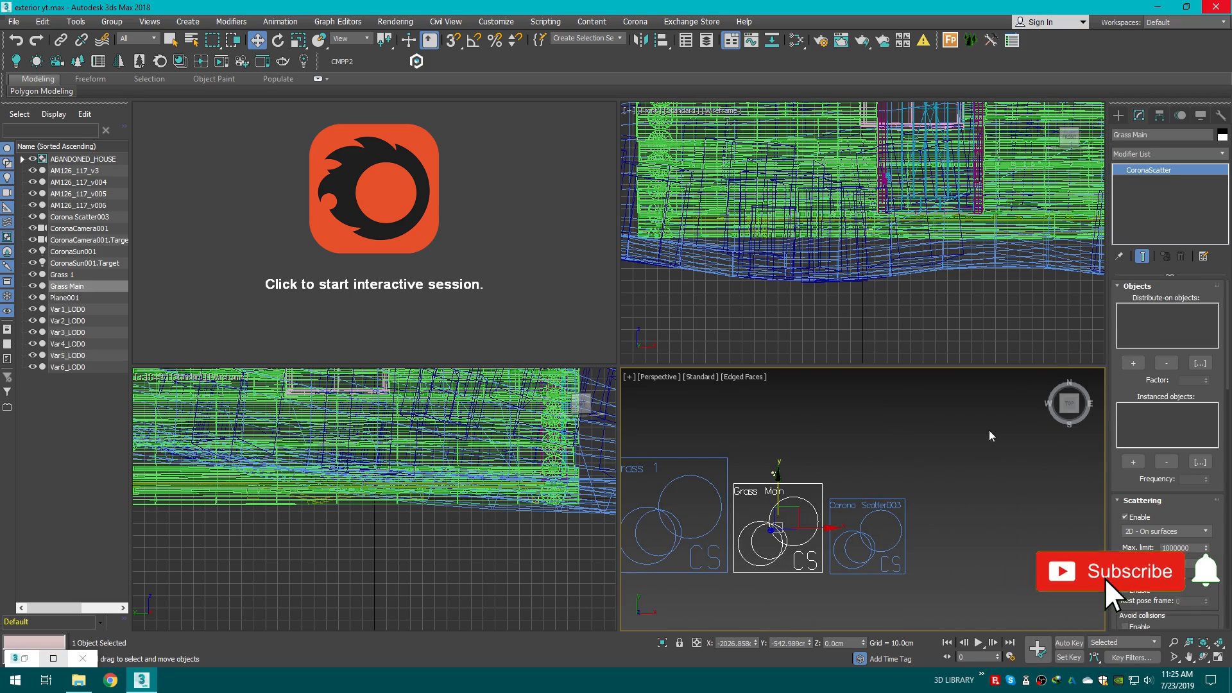
pyautogui.scroll(-4, 992, 433)
pyautogui.moveTo(983, 437); pyautogui.dragTo(763, 472, button='middle')
pyautogui.click(1126, 361)
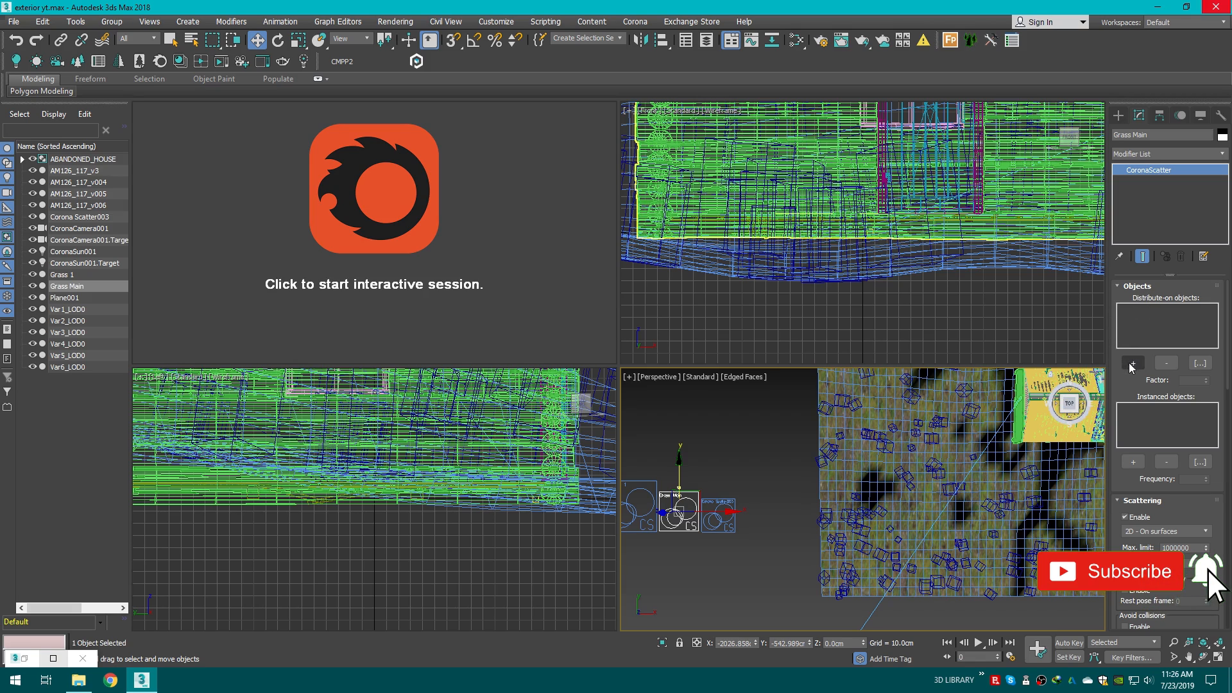
pyautogui.click(896, 418)
pyautogui.scroll(2, 738, 462)
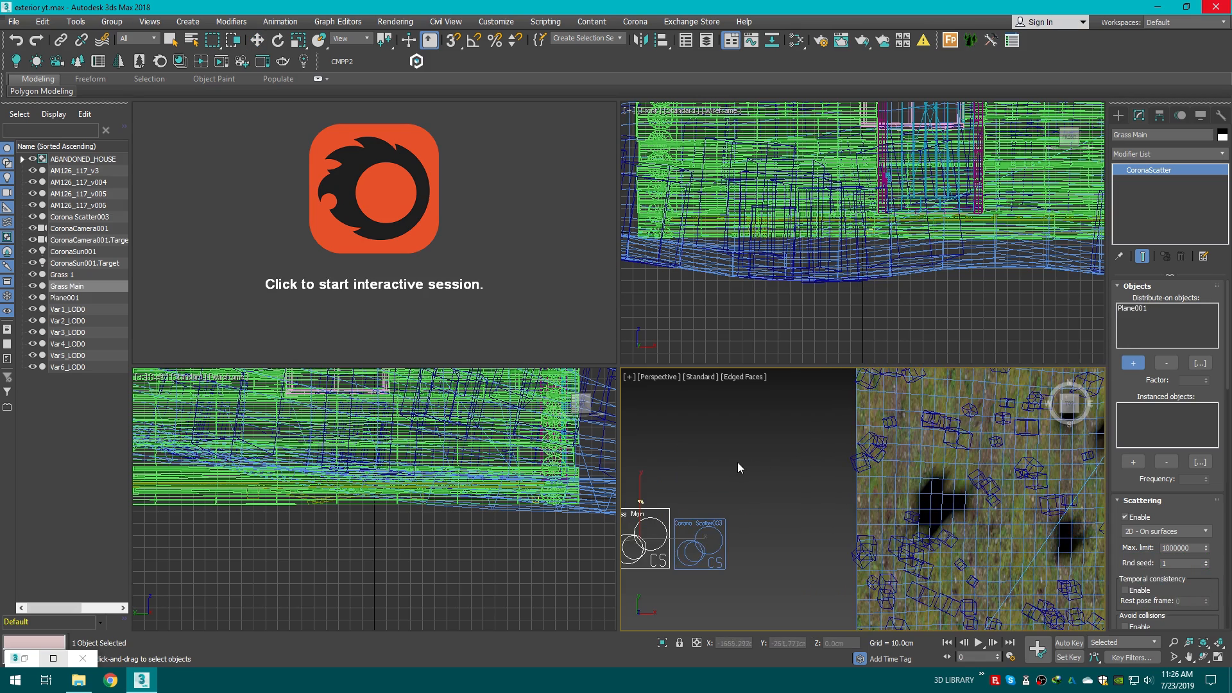
# Step: Add the six Var LOD0 grass objects to Grass Main's instanced objects list
pyautogui.moveTo(738, 462); pyautogui.dragTo(921, 425, button='middle')
pyautogui.click(1133, 462)
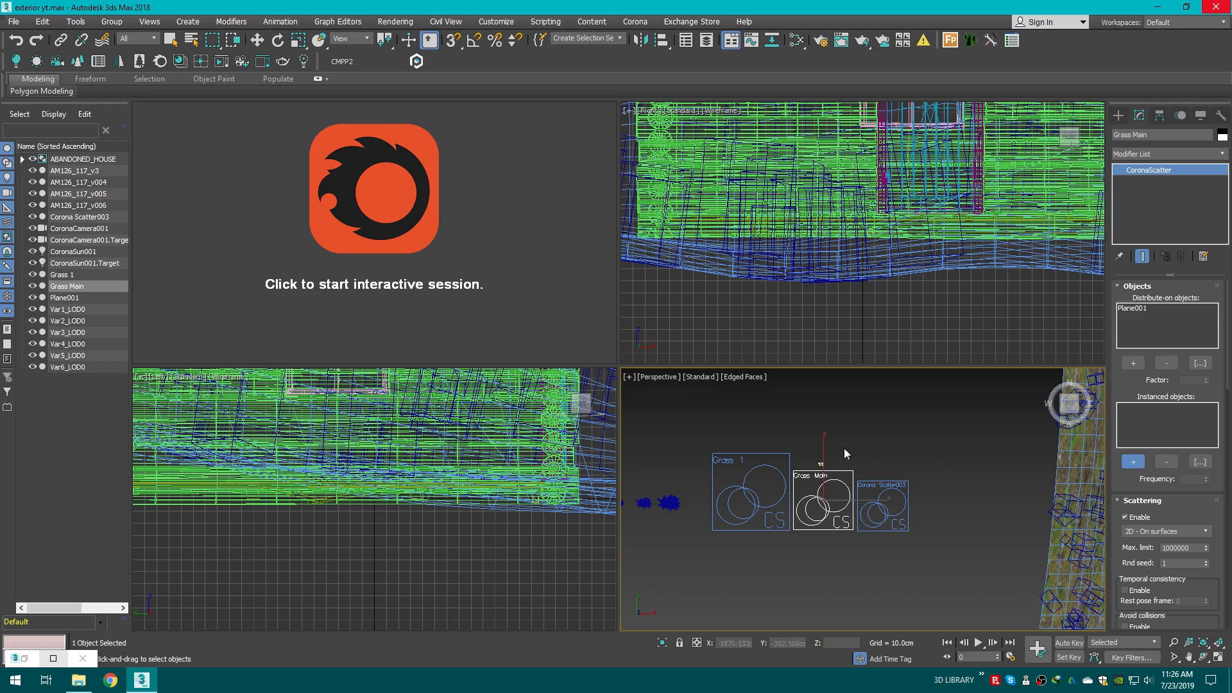
pyautogui.scroll(4, 847, 475)
pyautogui.scroll(3, 799, 486)
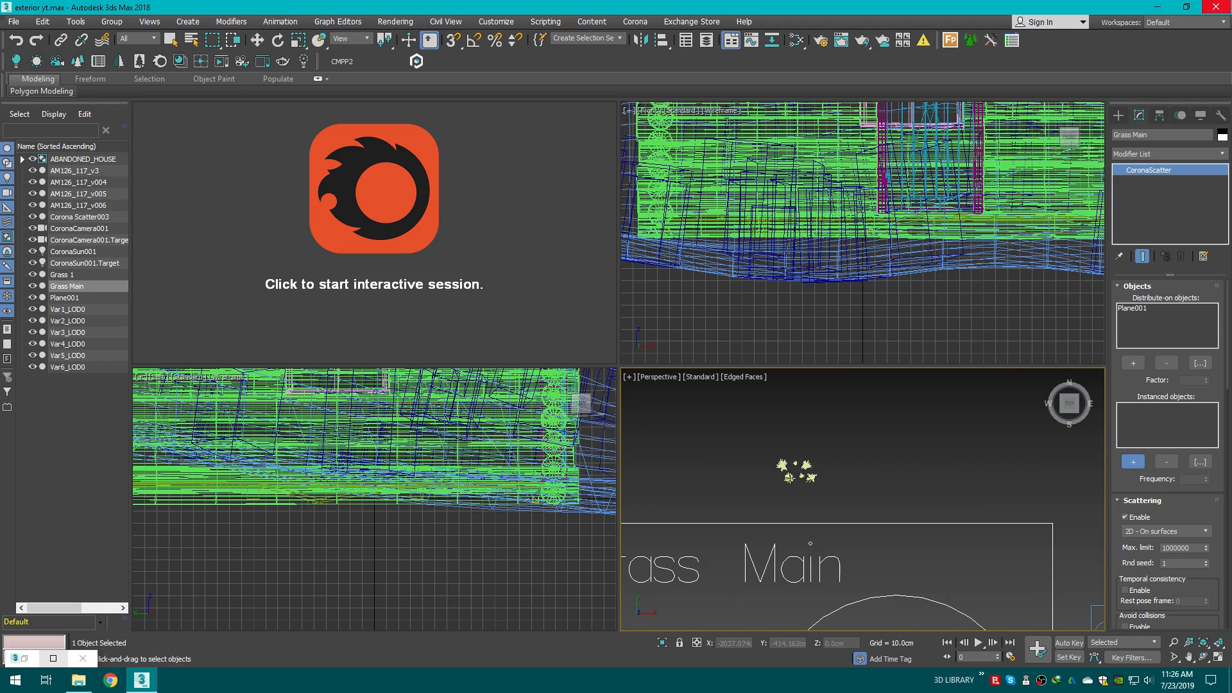
pyautogui.click(790, 478)
pyautogui.scroll(2, 783, 470)
pyautogui.click(783, 464)
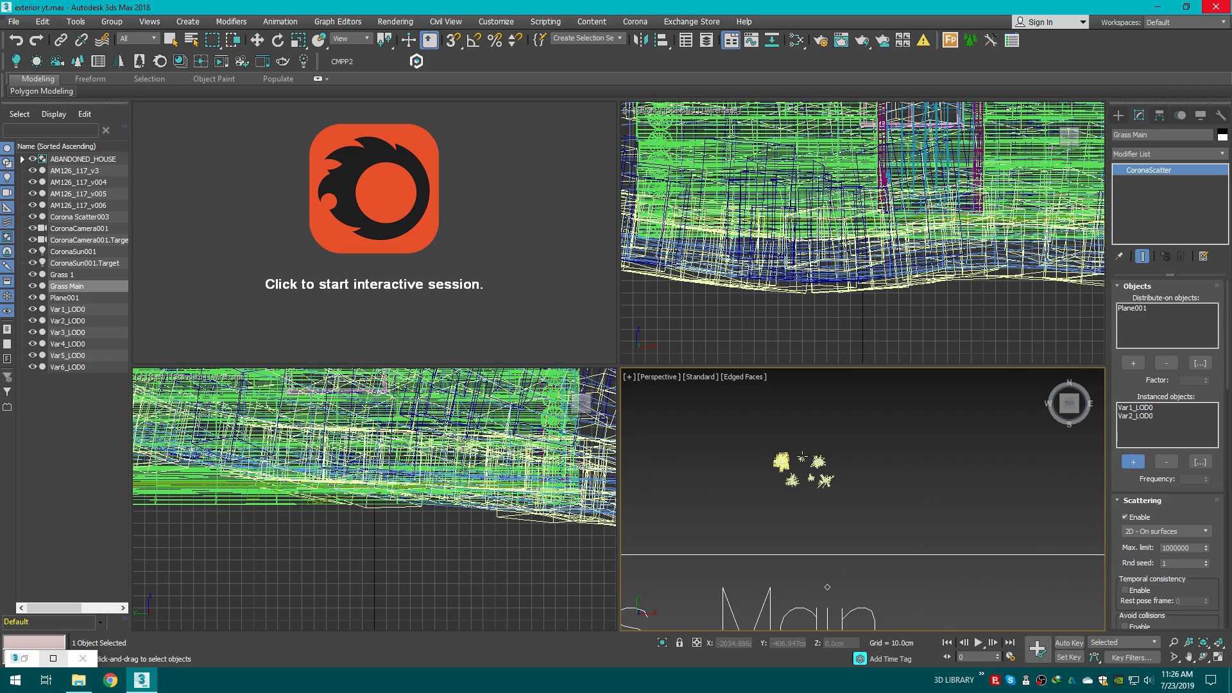
pyautogui.click(782, 463)
pyautogui.click(810, 478)
pyautogui.click(819, 461)
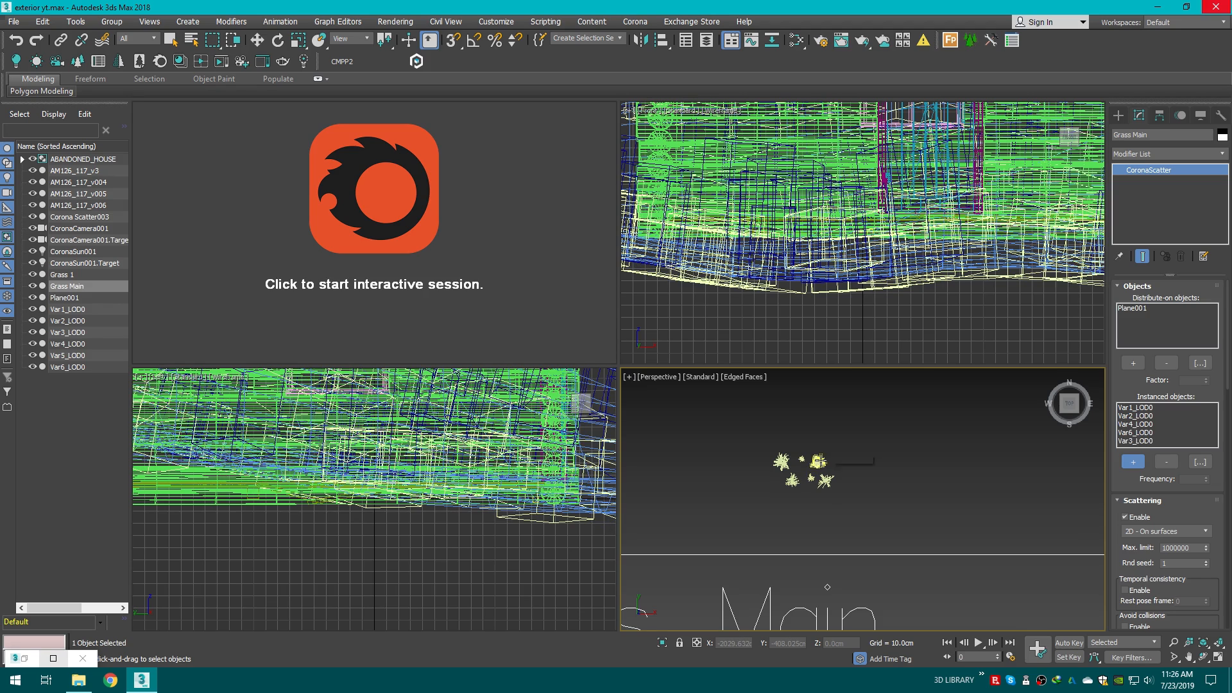
pyautogui.click(826, 480)
pyautogui.moveTo(928, 476); pyautogui.dragTo(833, 476, button='middle')
# Step: Relink the missing grass bitmaps to the saved Downloads path using Relink Bitmaps, then close the missing-files list
pyautogui.press('c')
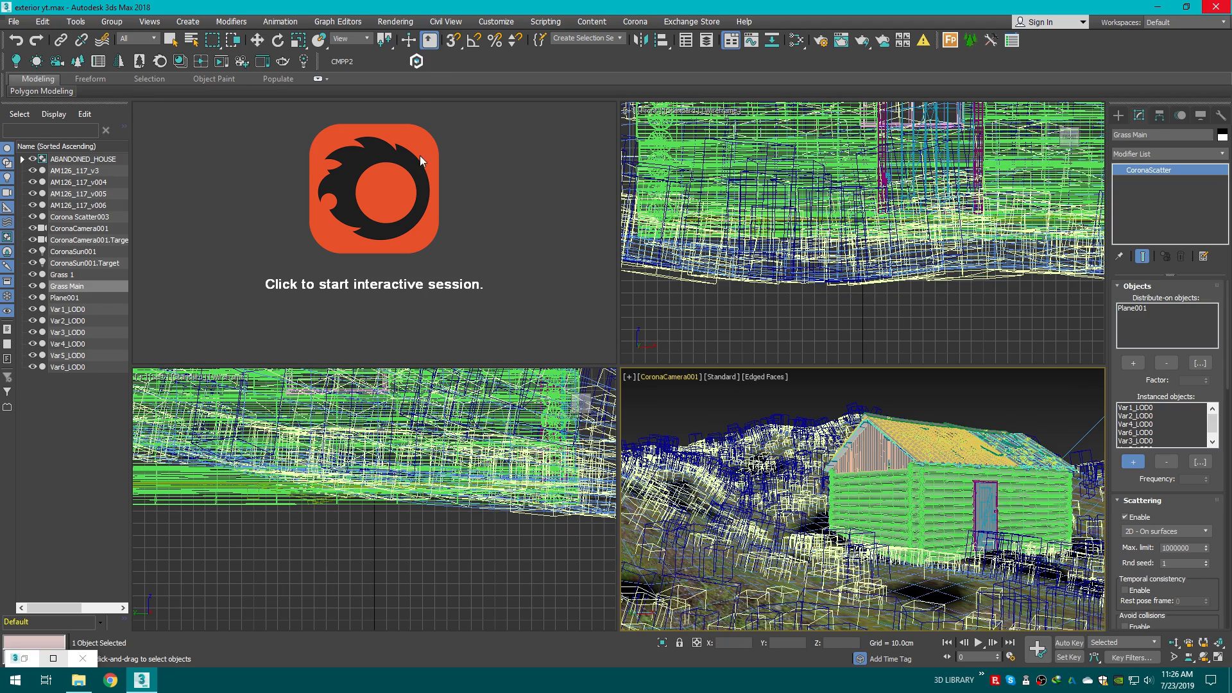
pyautogui.click(376, 61)
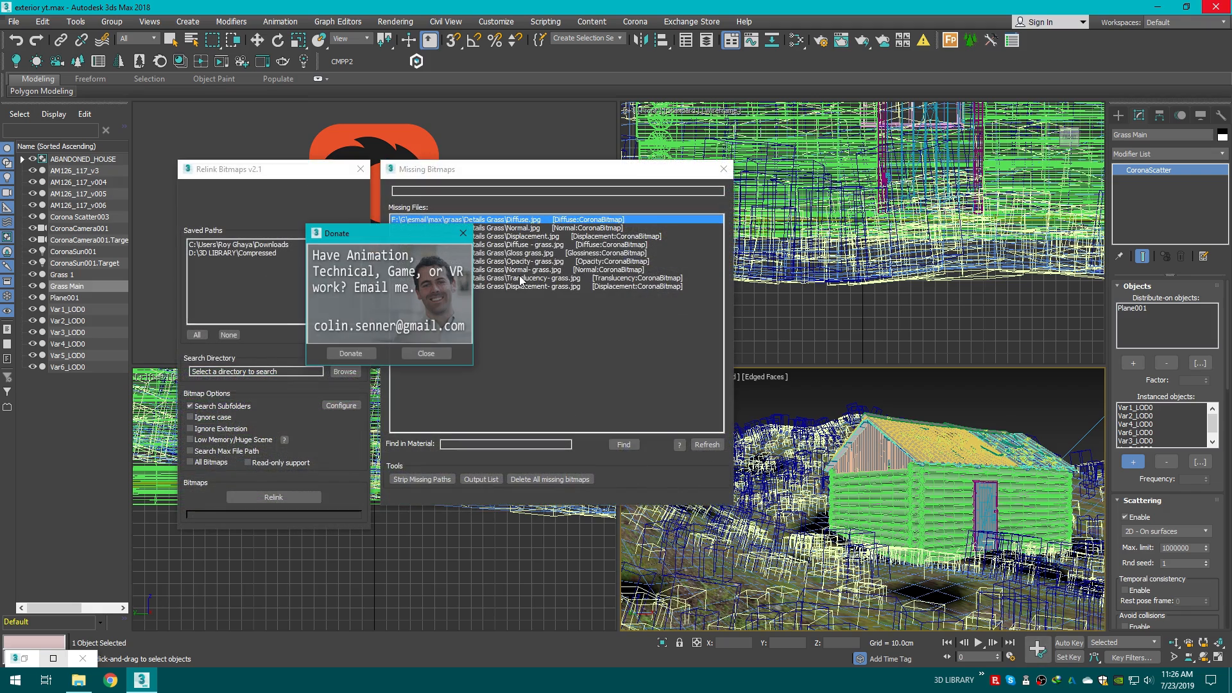
pyautogui.click(234, 244)
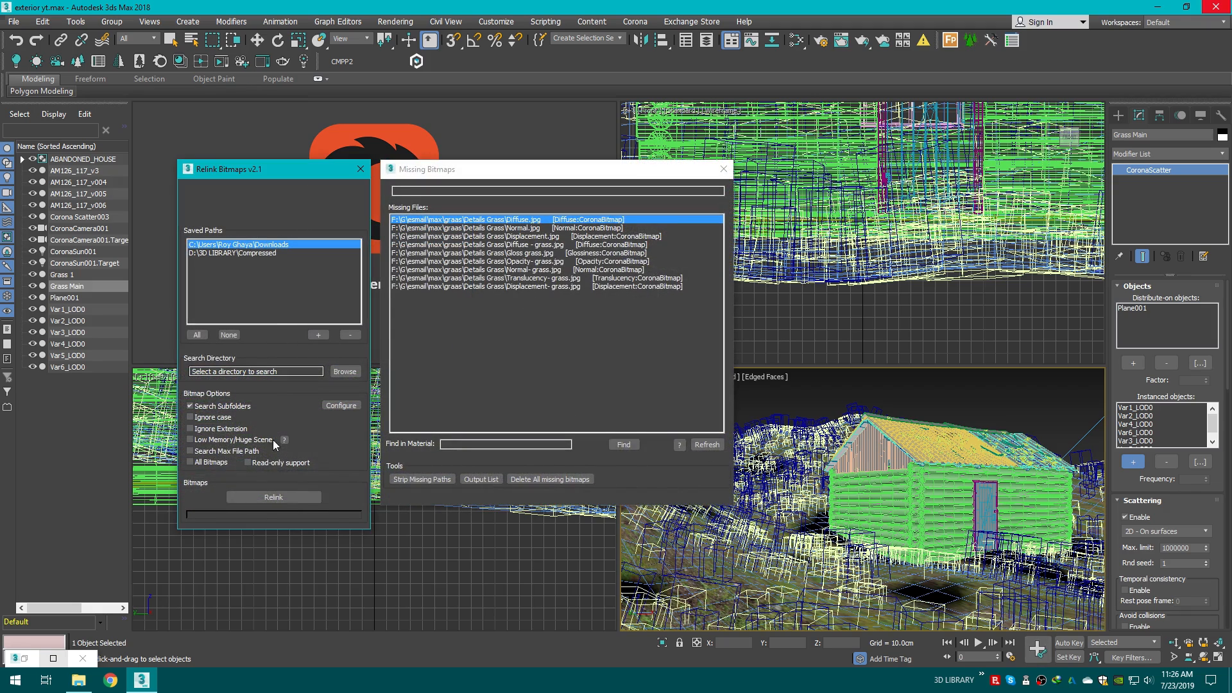
pyautogui.click(283, 495)
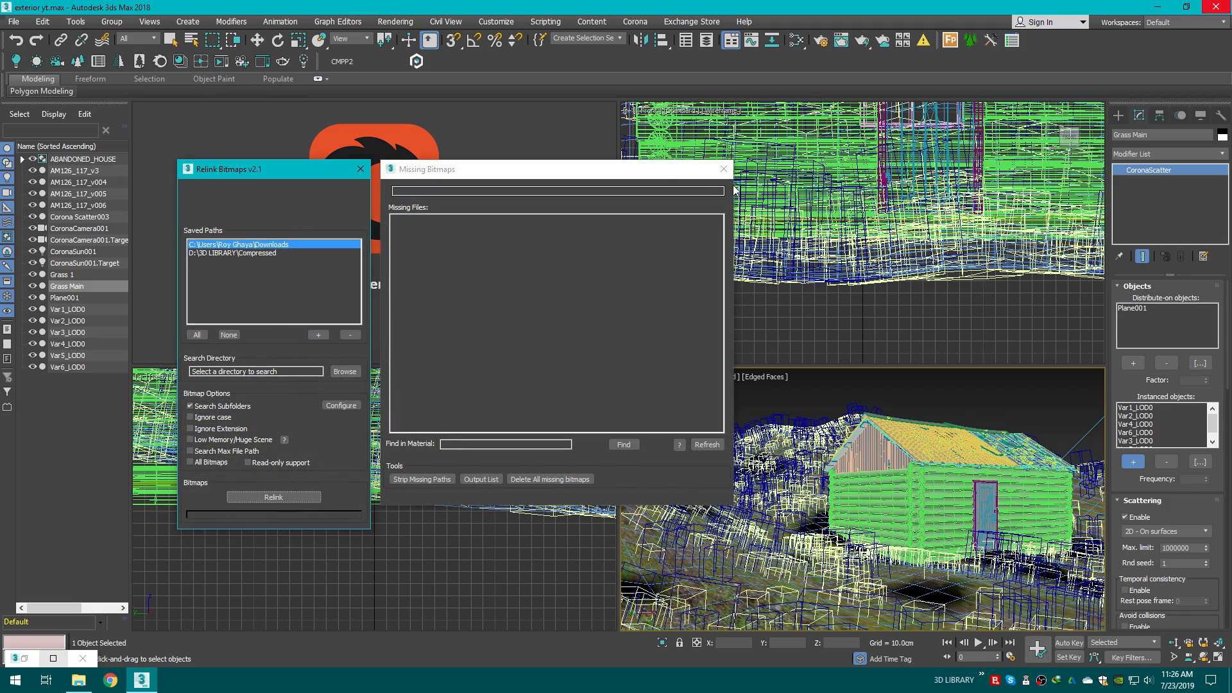
pyautogui.click(722, 170)
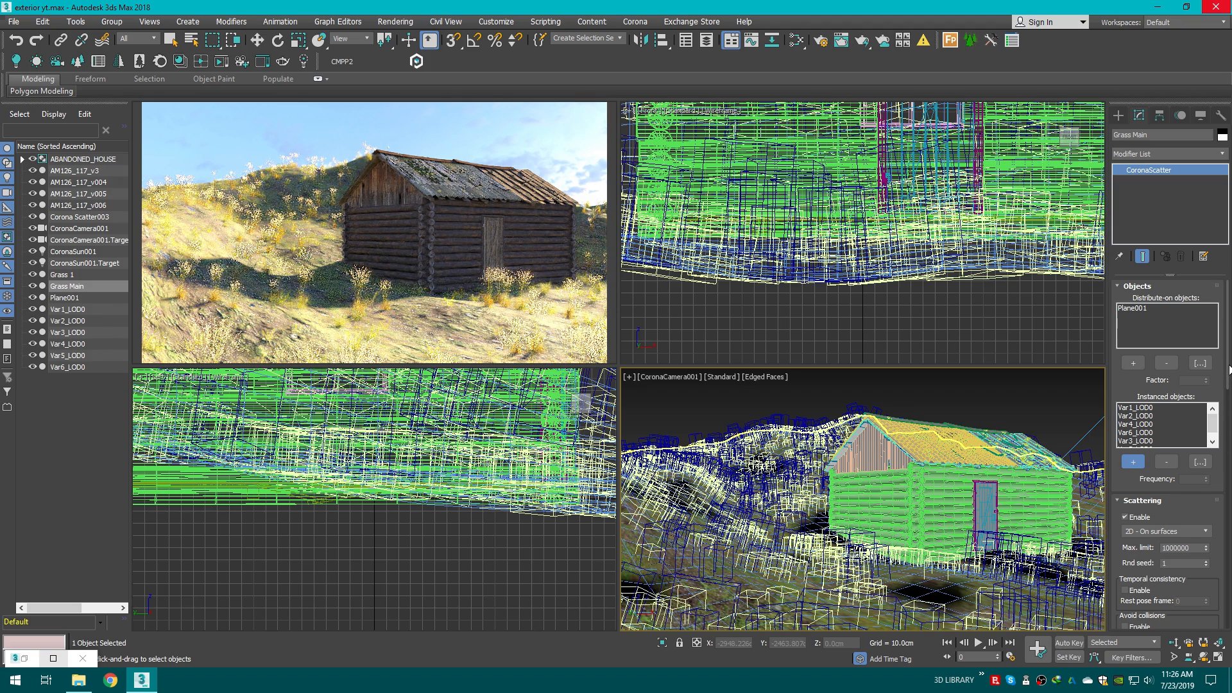
# Step: Set the Grass Main scatter count to 100000
pyautogui.moveTo(1230, 370); pyautogui.dragTo(1227, 539)
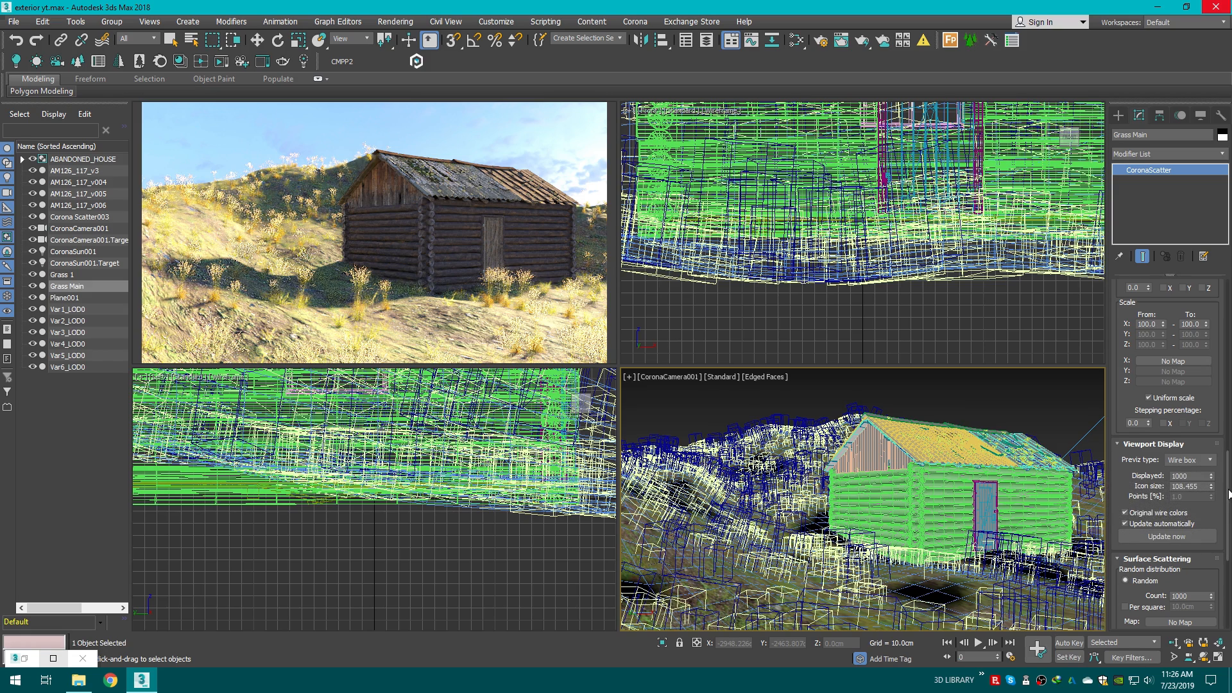
pyautogui.scroll(-2, 1230, 494)
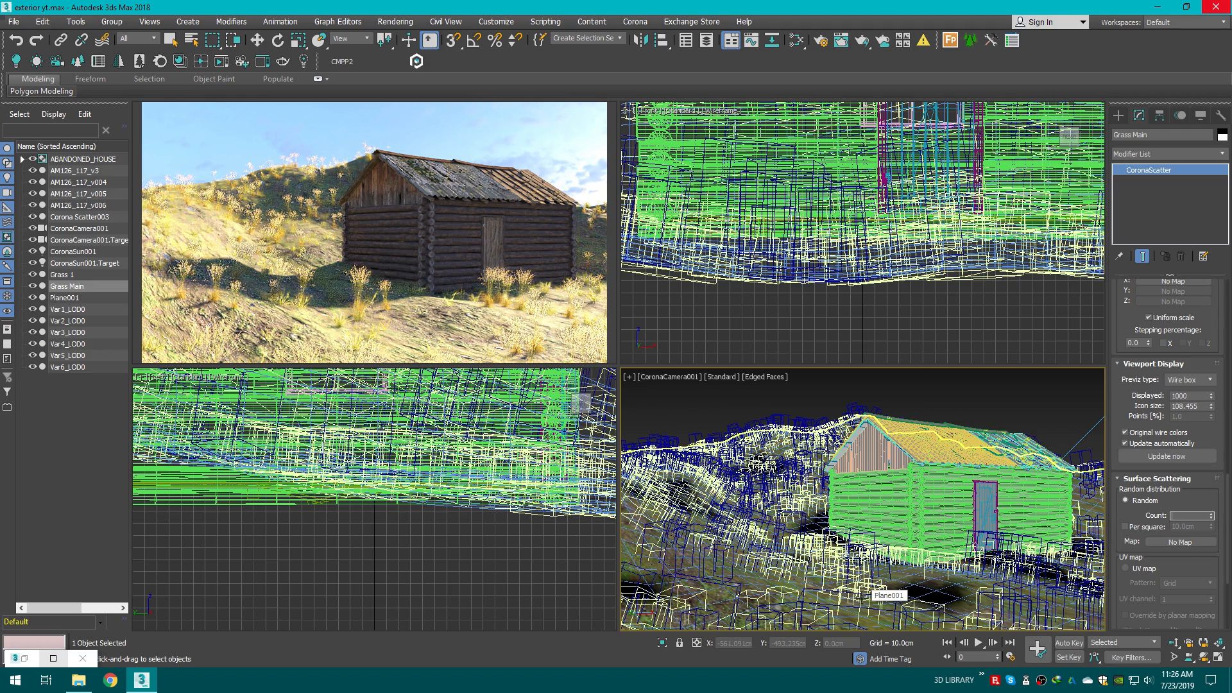
pyautogui.write('100000')
pyautogui.press('Return')
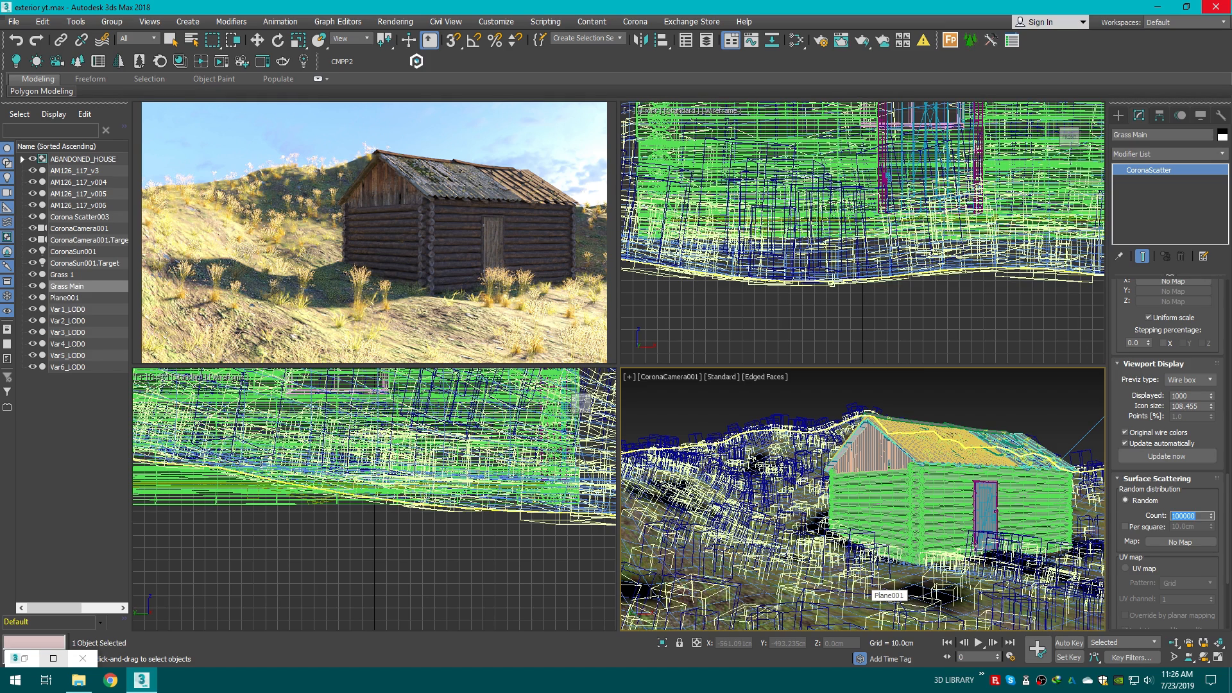
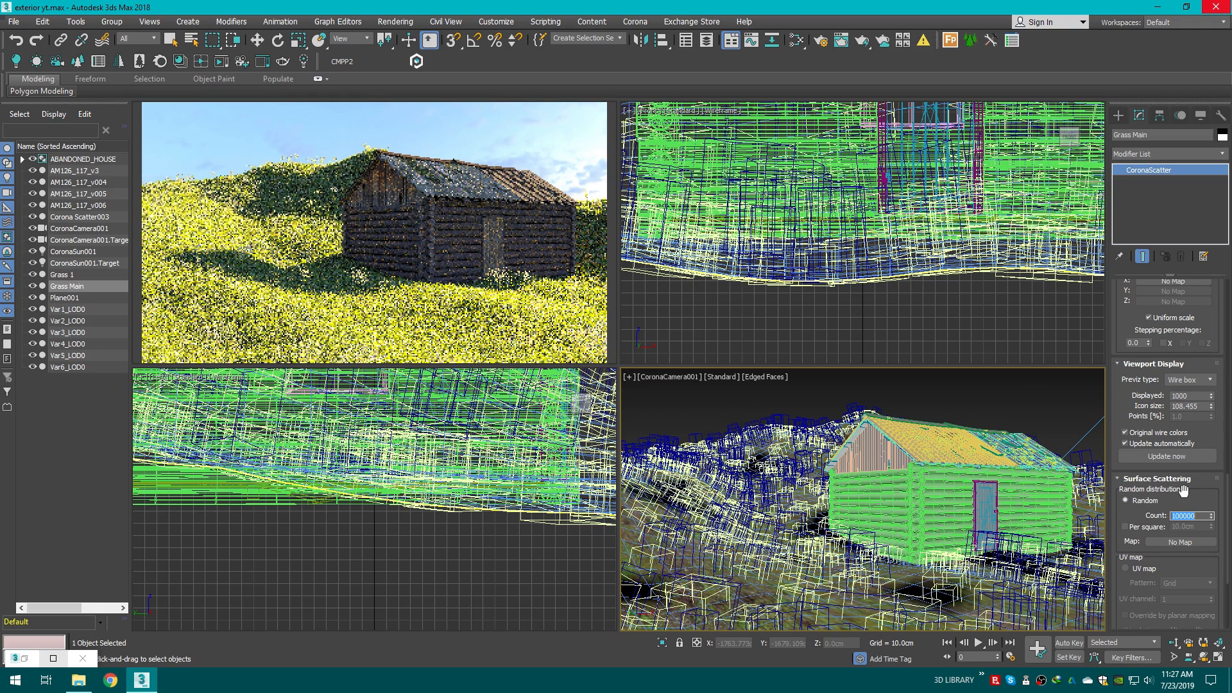
# Step: Set the Grass Main scatter count to 50000
pyautogui.write('500')
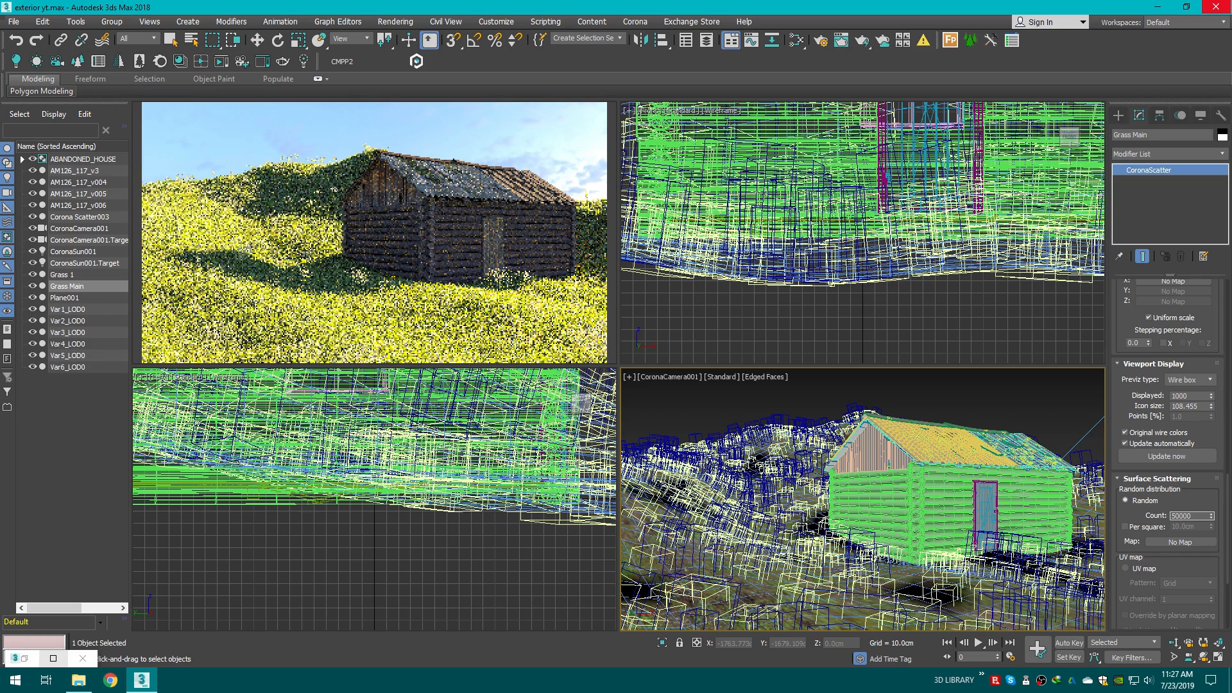
pyautogui.press('Return')
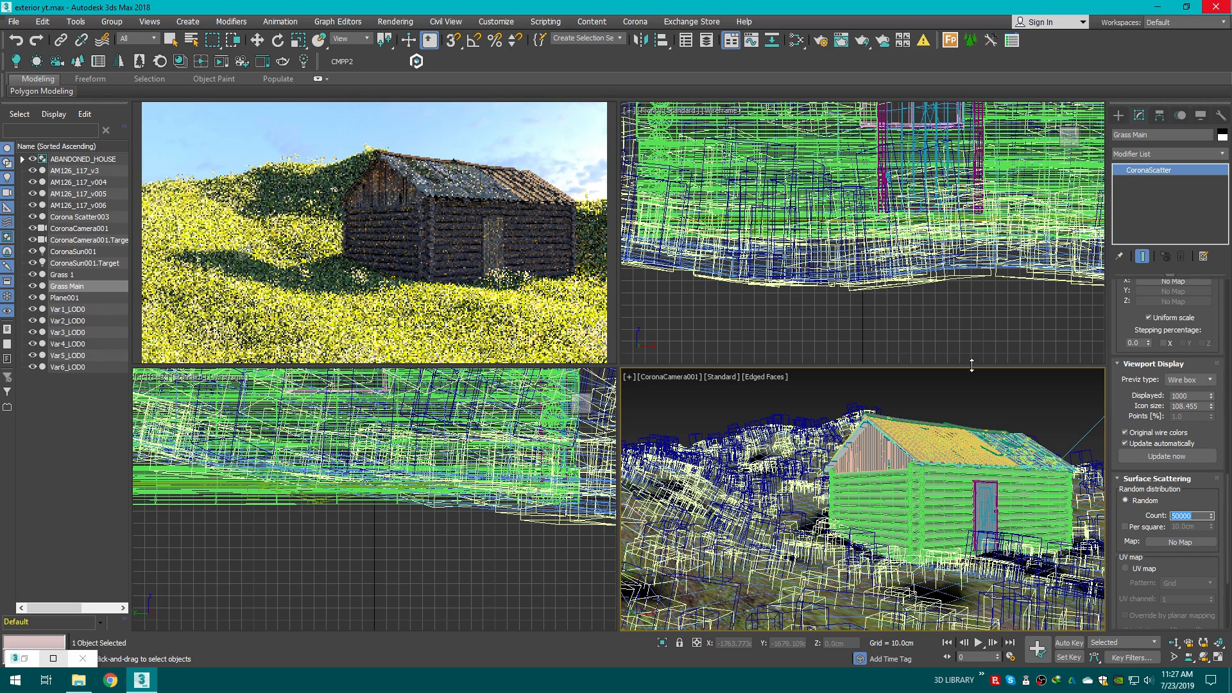
# Step: Open Render Setup, enable the New light solver and set the secondary solver to Path Tracing
pyautogui.click(821, 43)
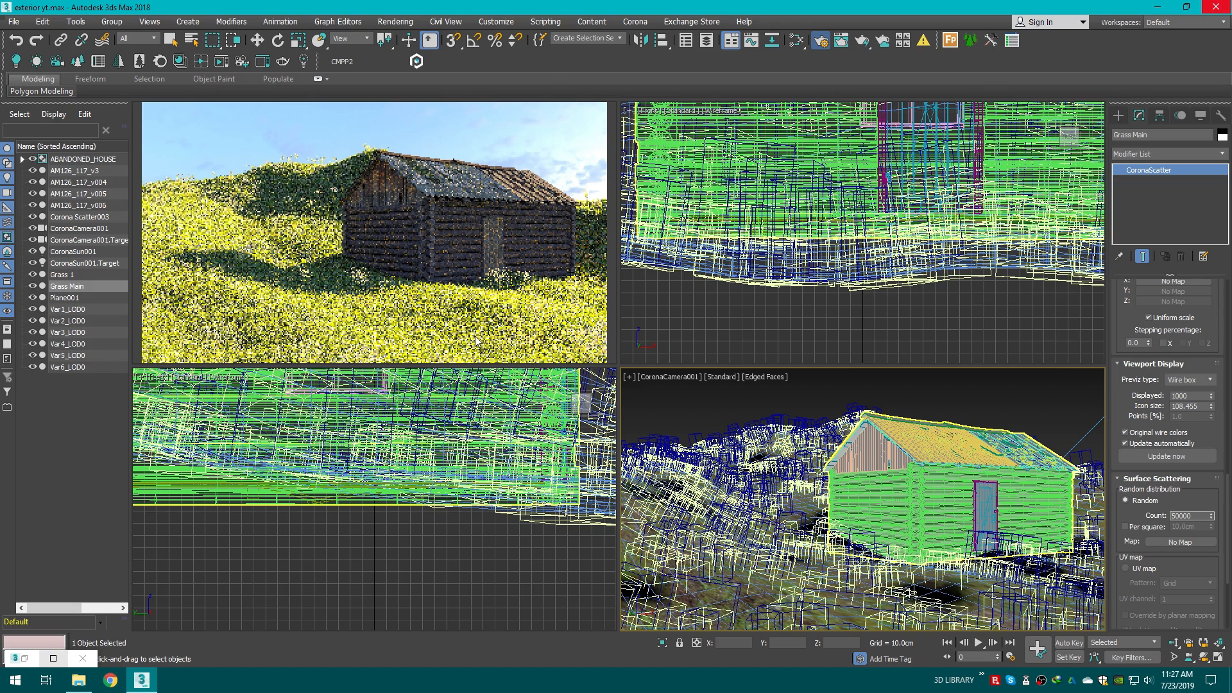
pyautogui.click(822, 193)
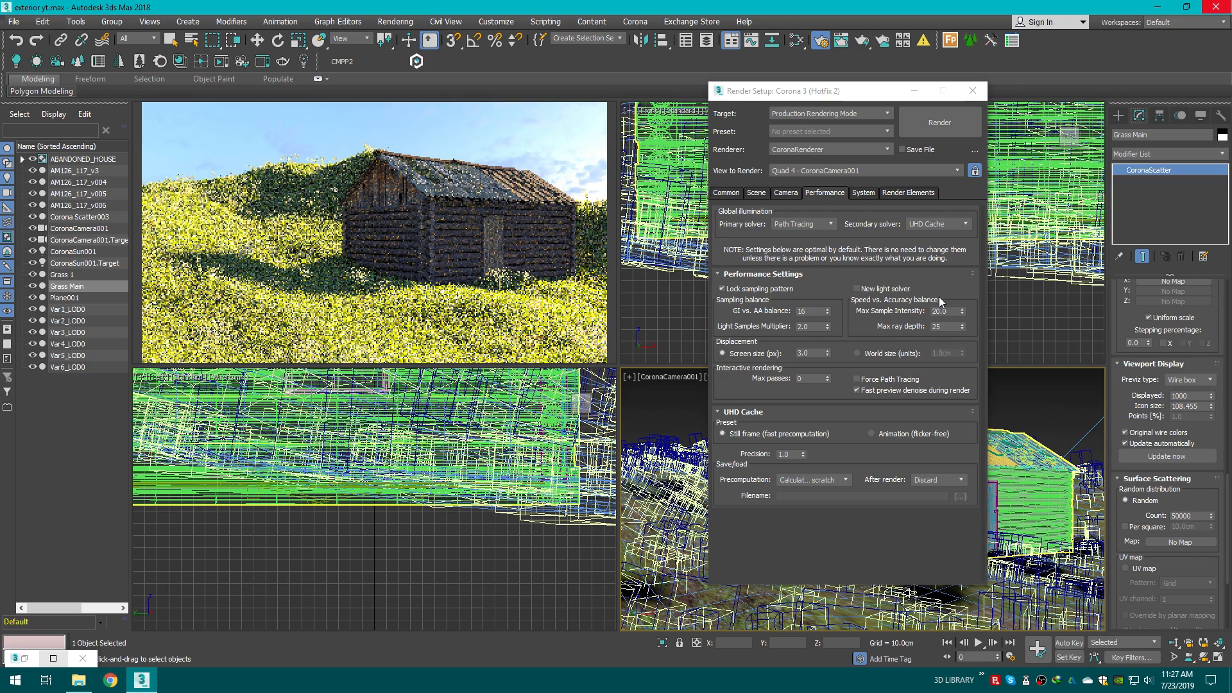
pyautogui.click(869, 290)
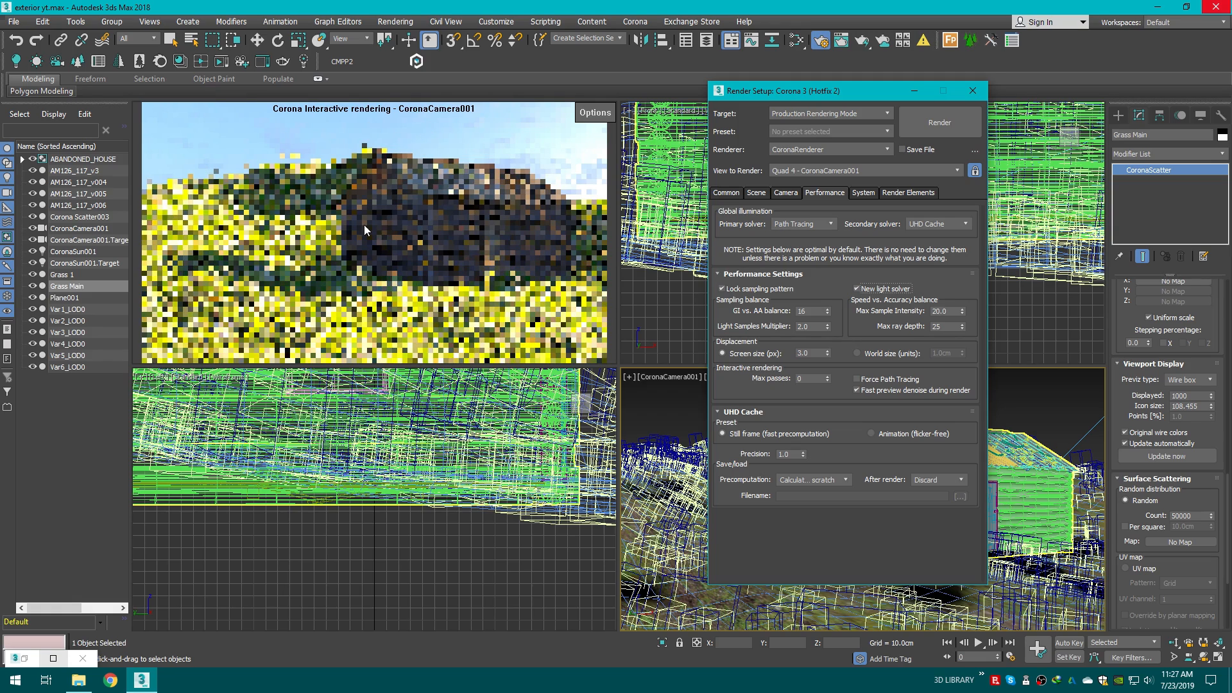
pyautogui.click(930, 224)
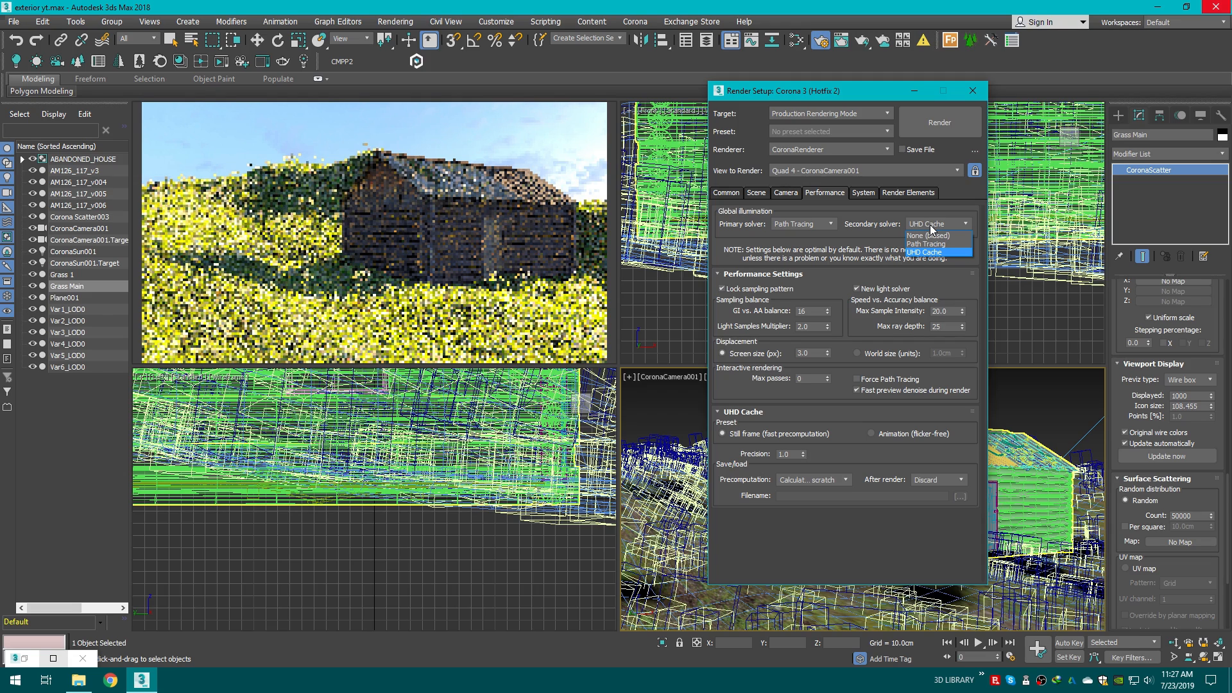
pyautogui.click(940, 244)
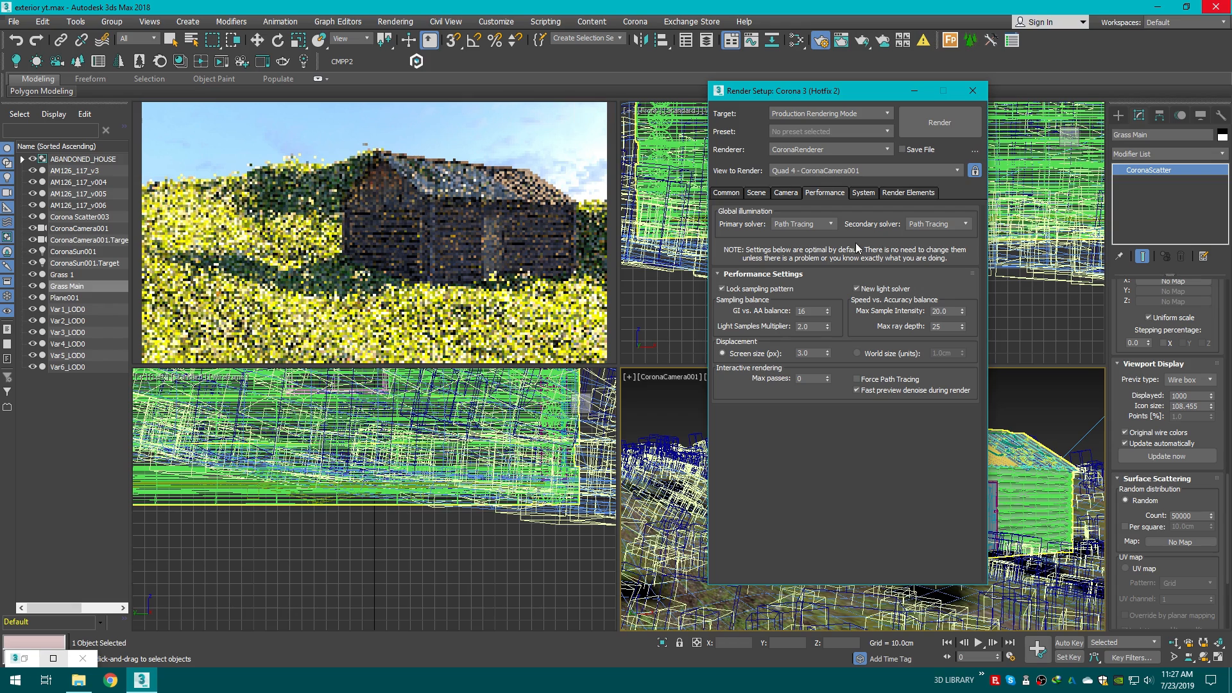
# Step: Set the scene denoise mode to Fast preview (NVIDIA)
pyautogui.click(867, 192)
pyautogui.click(785, 193)
pyautogui.click(755, 192)
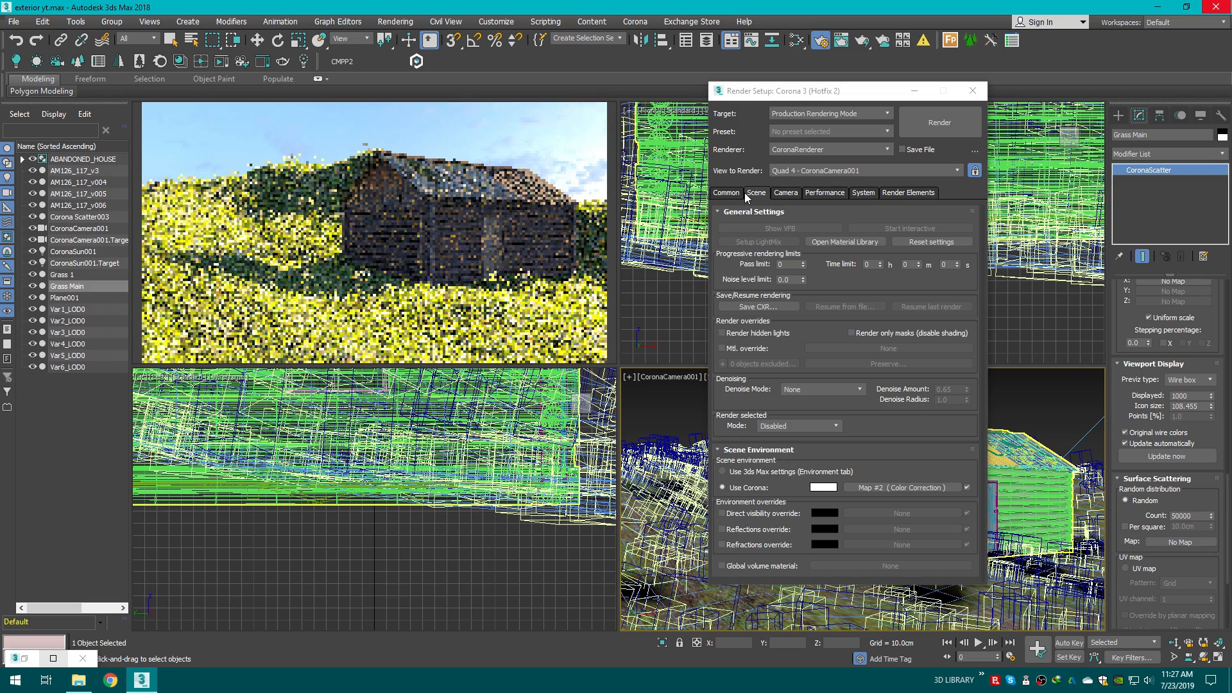
pyautogui.click(827, 390)
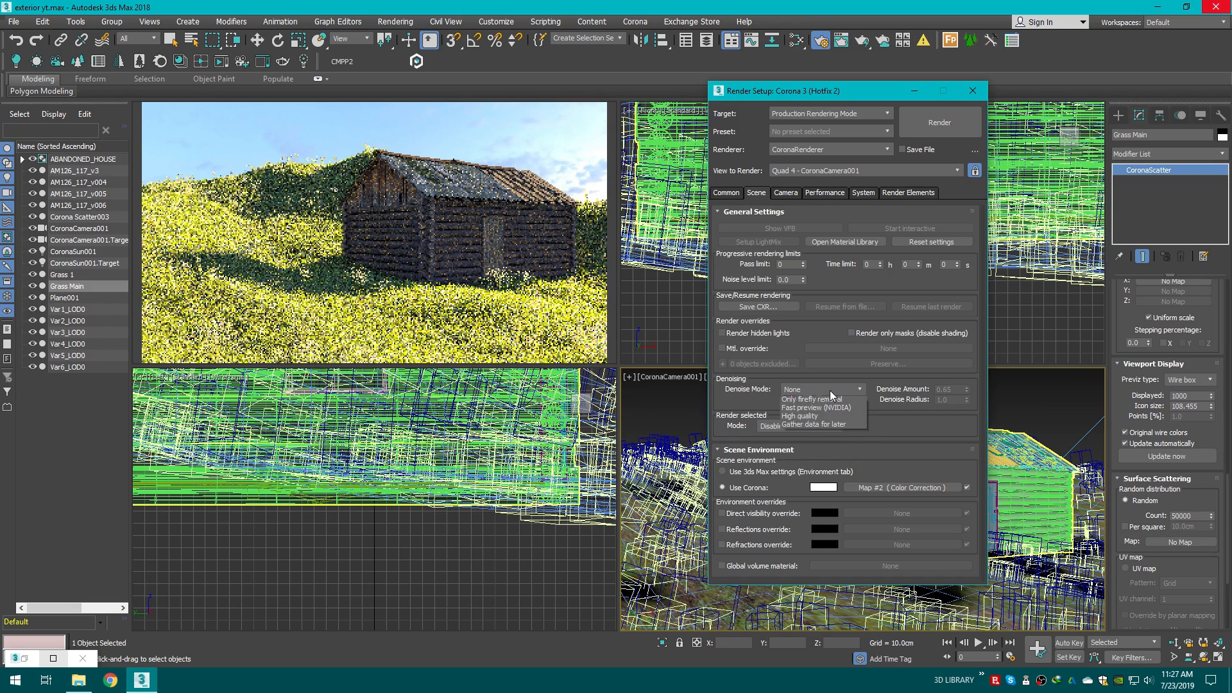
pyautogui.click(826, 418)
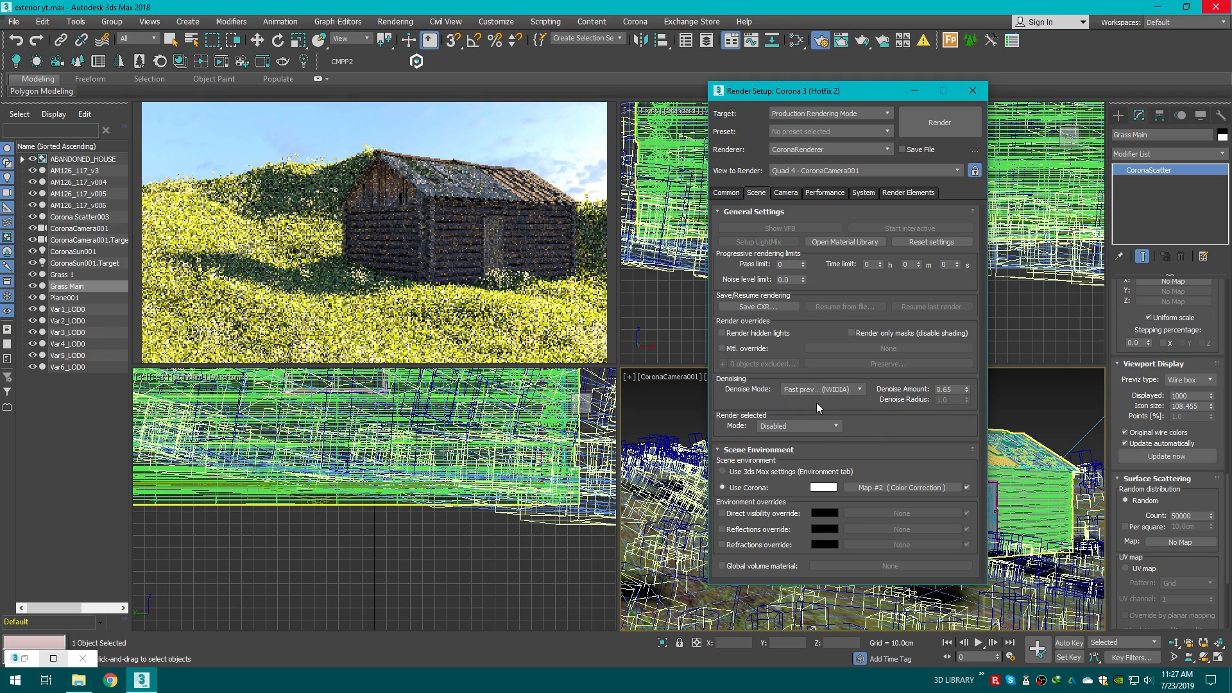
# Step: Review the Common, Performance, System and Render Elements settings, then close Render Setup
pyautogui.click(743, 198)
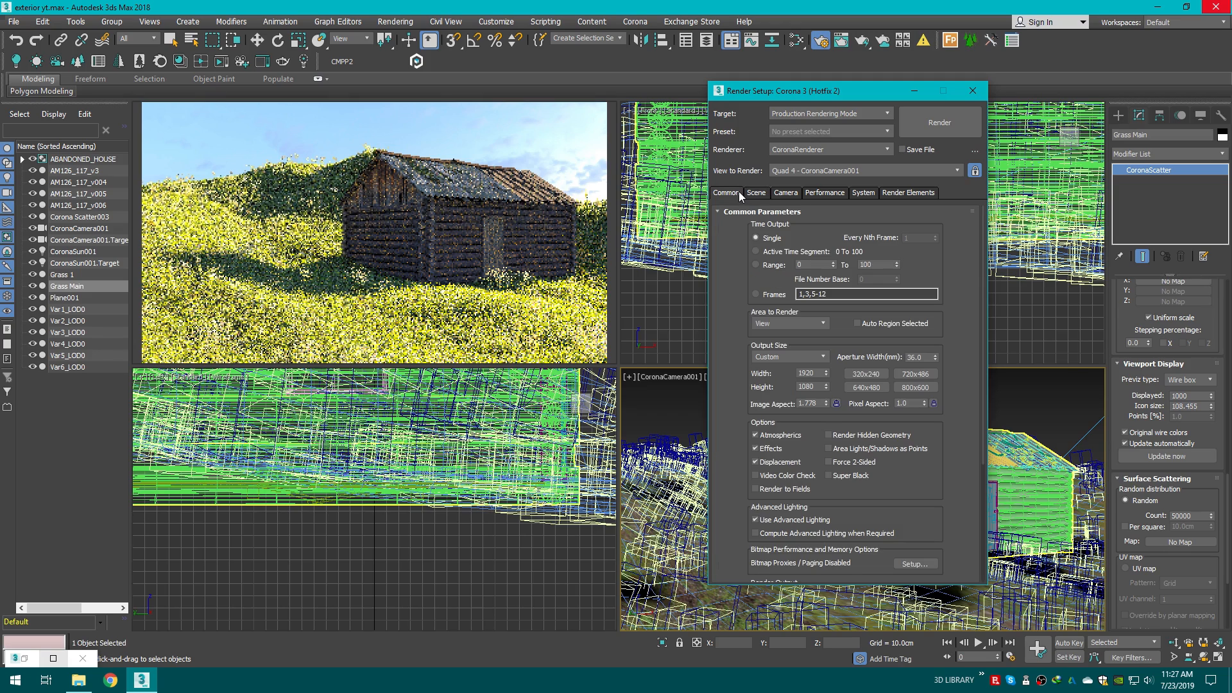
pyautogui.click(823, 193)
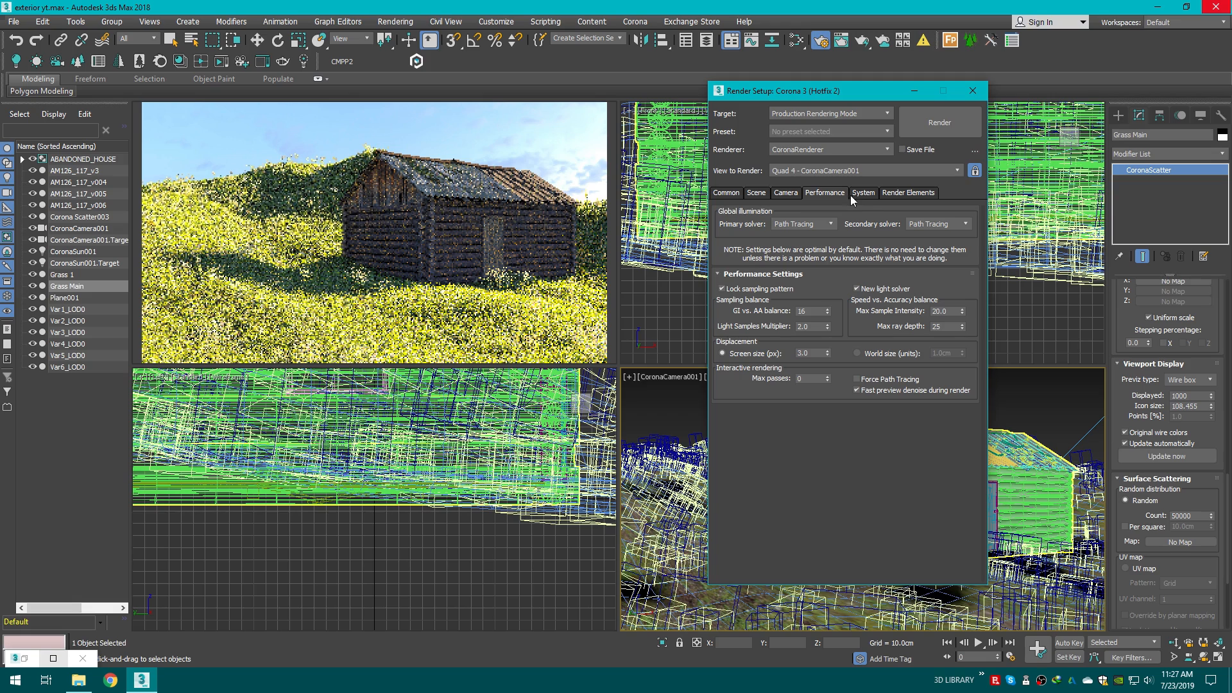
pyautogui.click(858, 196)
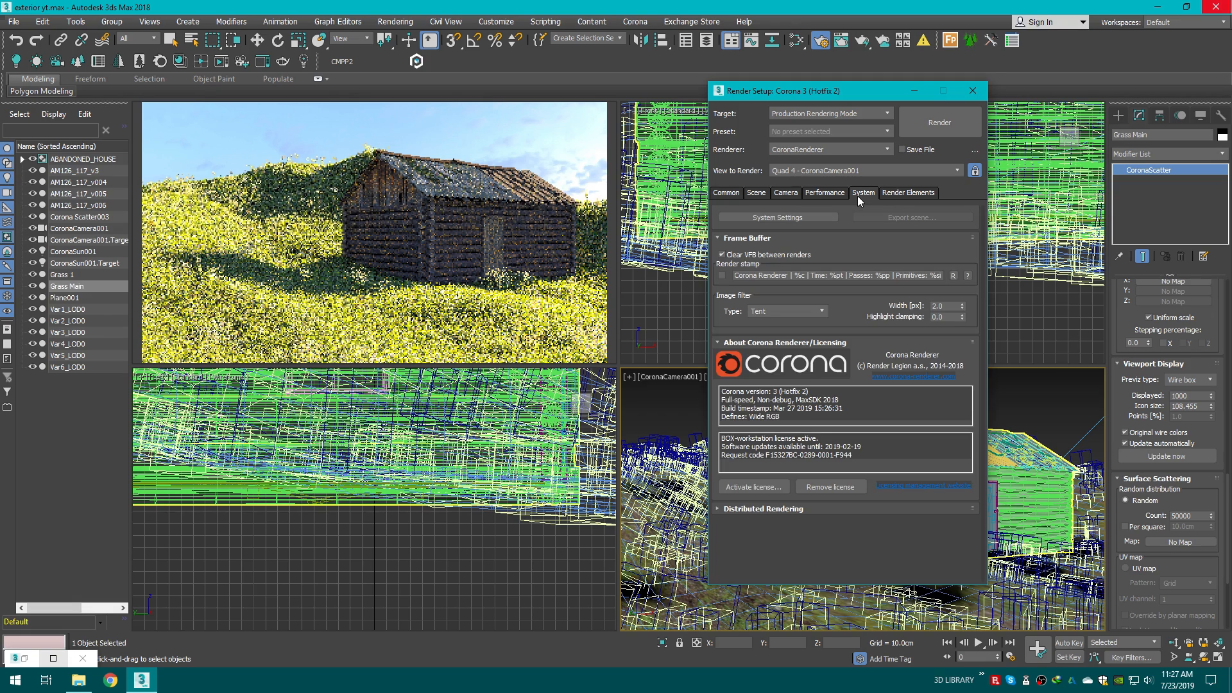
pyautogui.click(885, 197)
pyautogui.click(726, 192)
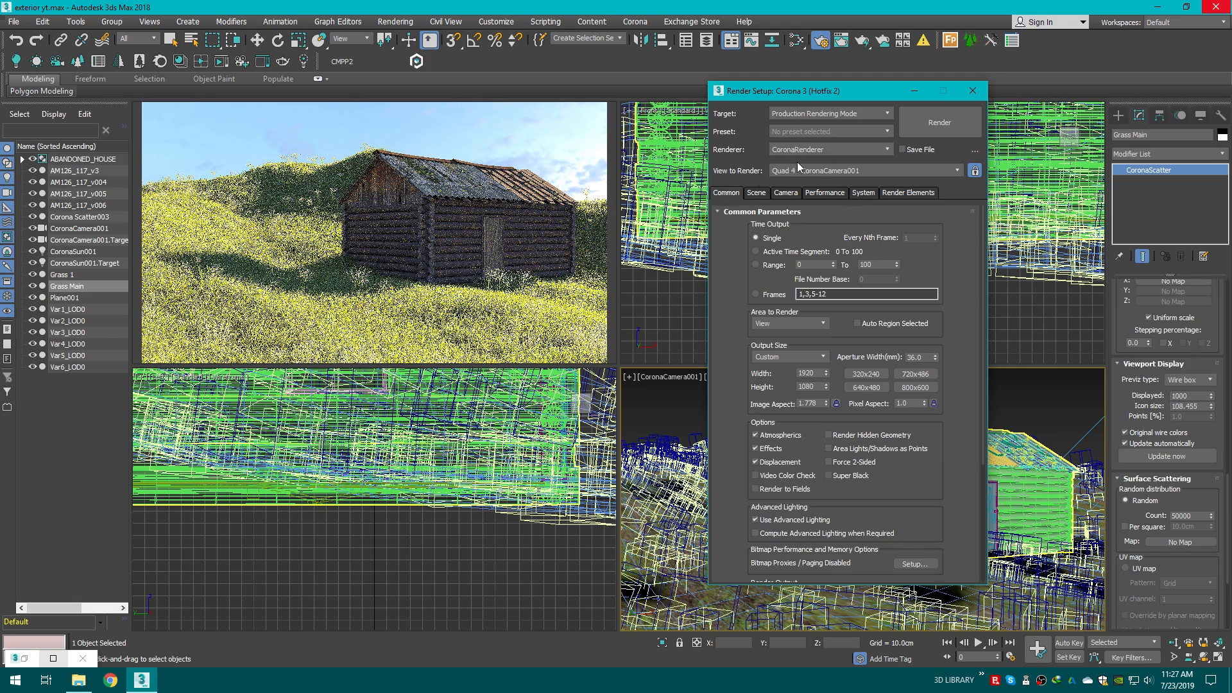
pyautogui.click(973, 90)
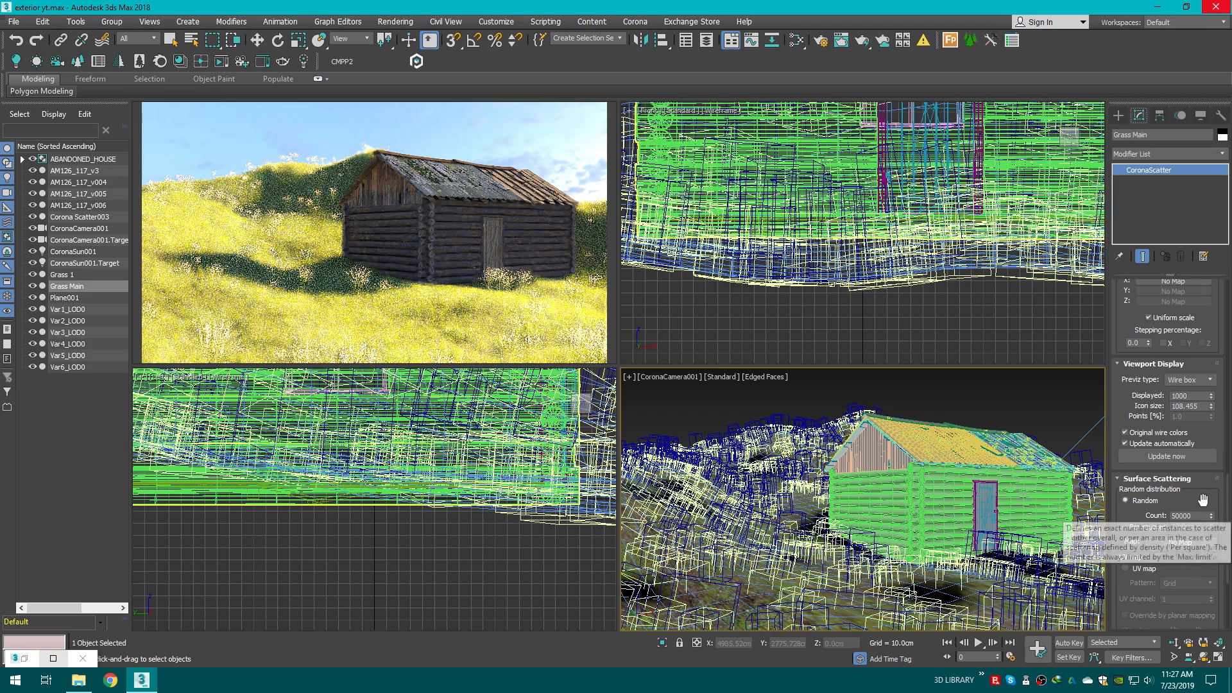
# Step: Enable Avoid collisions for Grass Main with a spacing of 40%
pyautogui.moveTo(1229, 505); pyautogui.dragTo(1229, 385)
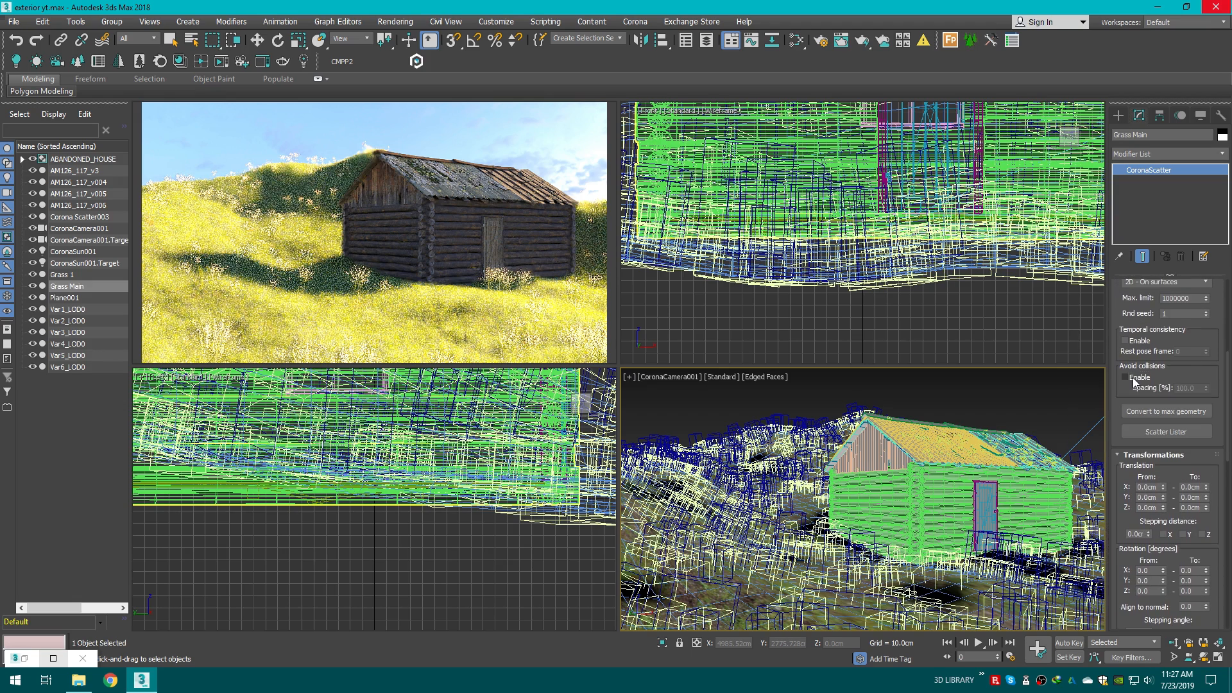
pyautogui.click(1133, 378)
pyautogui.doubleClick(1170, 389)
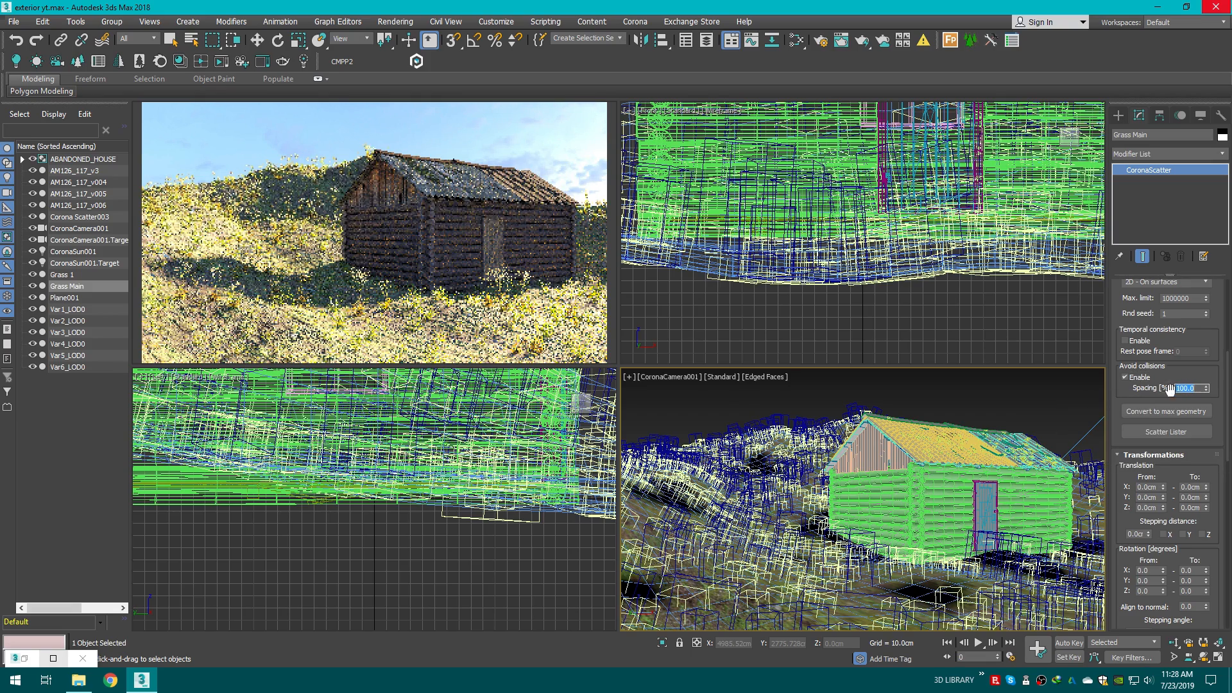
pyautogui.press('BackSpace')
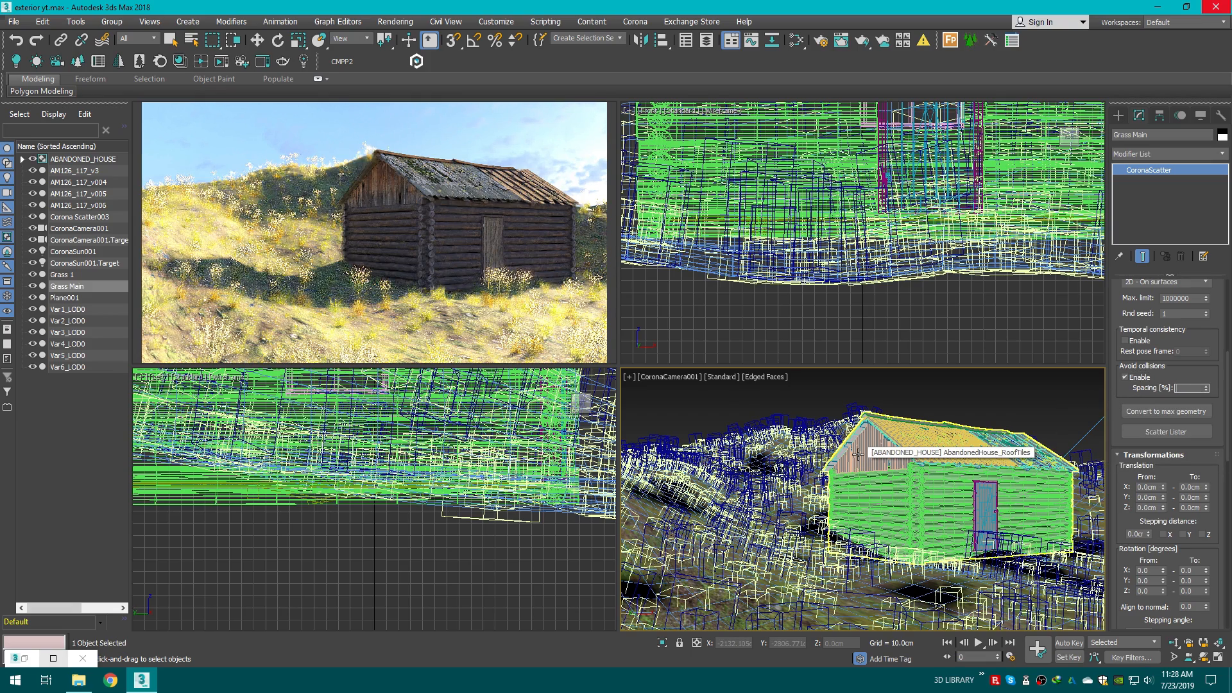
pyautogui.write('40')
pyautogui.press('Return')
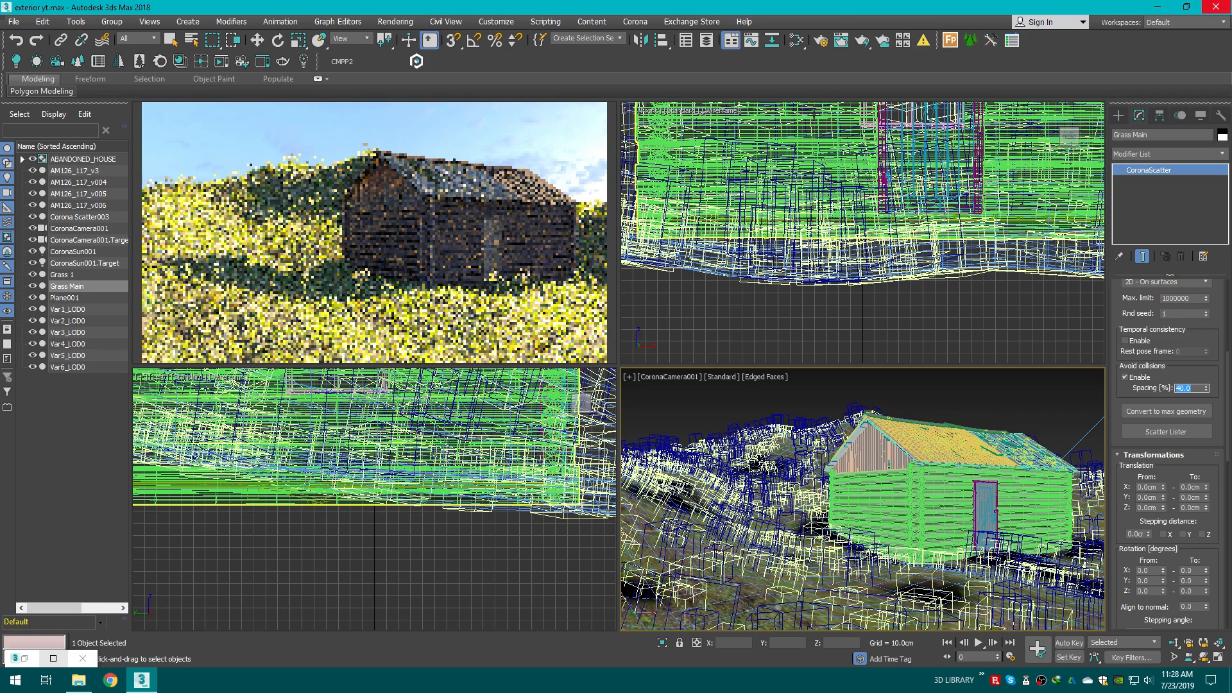
# Step: Turn off fast preview denoise during render in the Performance settings and close Render Setup
pyautogui.click(828, 42)
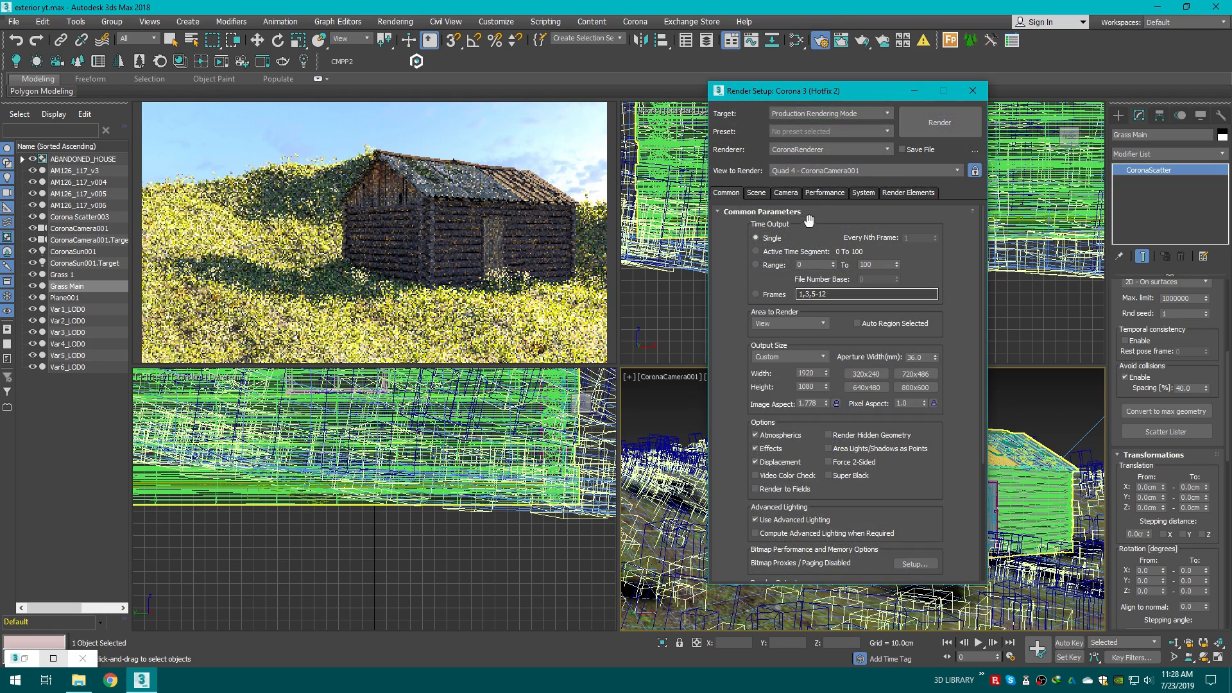
pyautogui.click(756, 193)
pyautogui.click(795, 195)
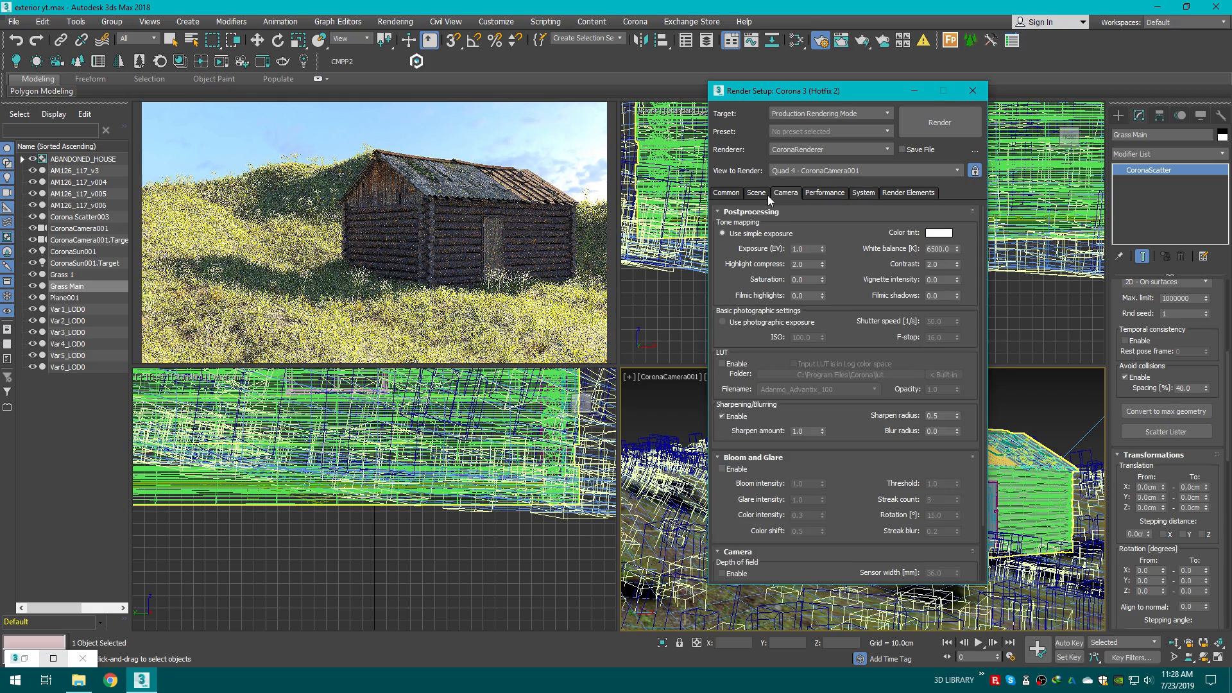
pyautogui.click(825, 192)
pyautogui.click(873, 389)
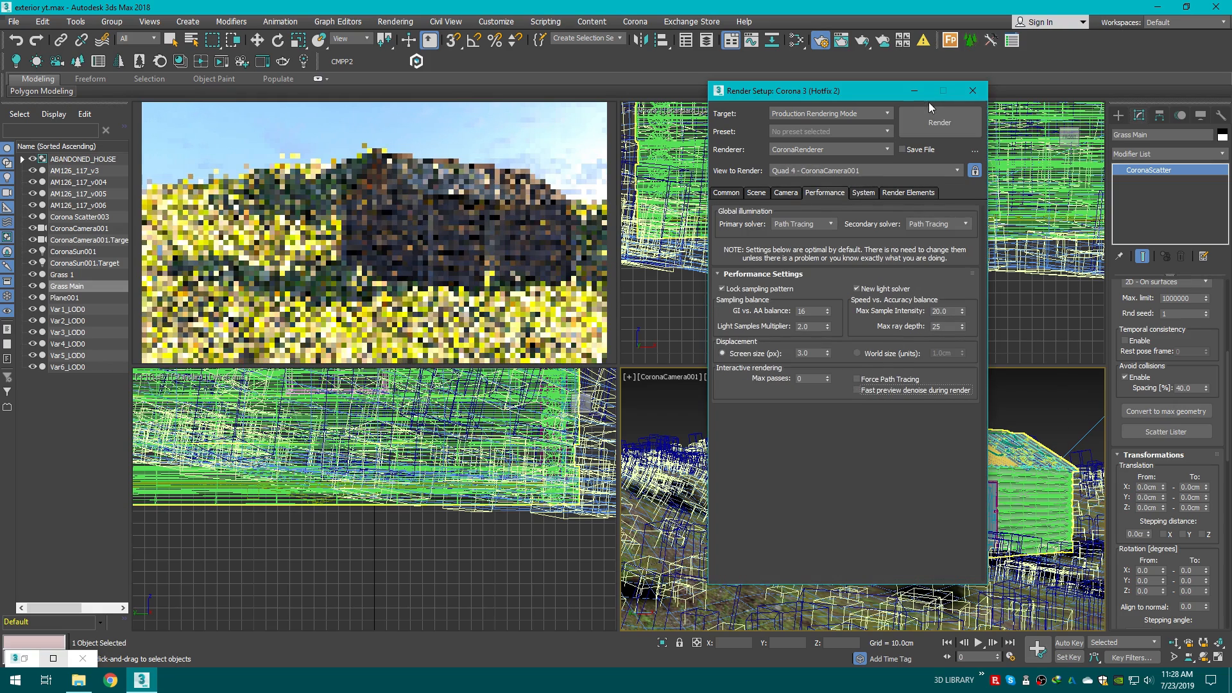
pyautogui.click(973, 90)
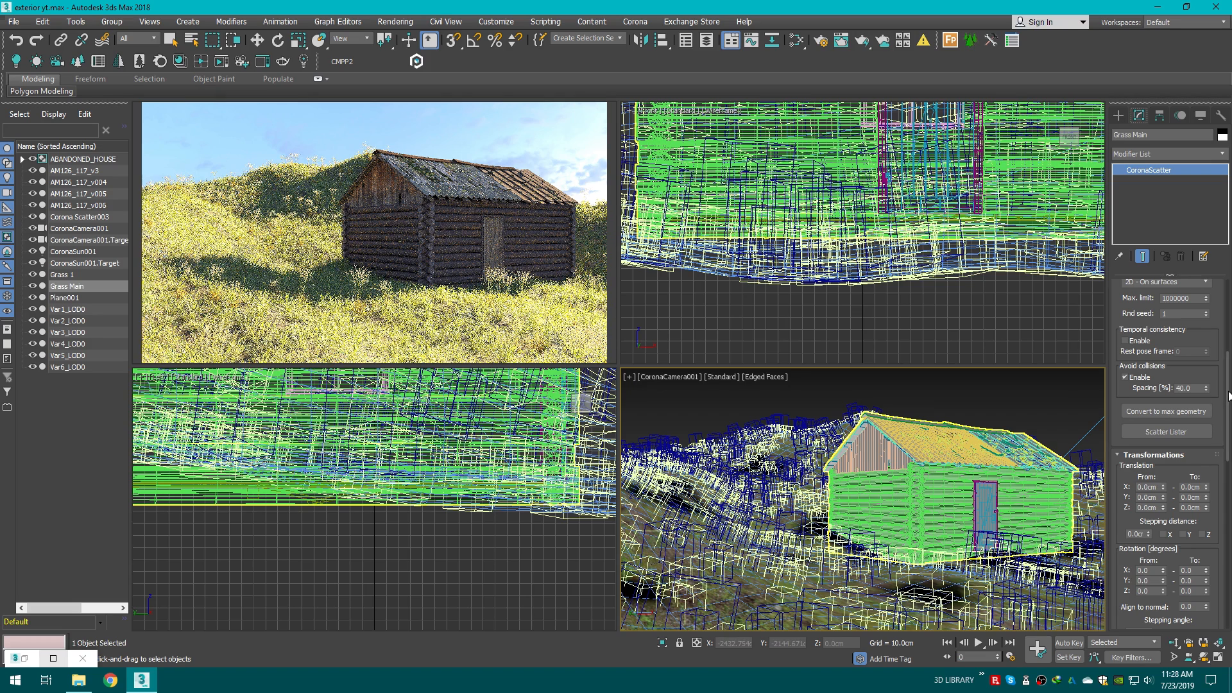
# Step: Enable Z stepping angle and set the Z rotation range from 90 to 180 degrees
pyautogui.moveTo(1227, 393); pyautogui.dragTo(1228, 458)
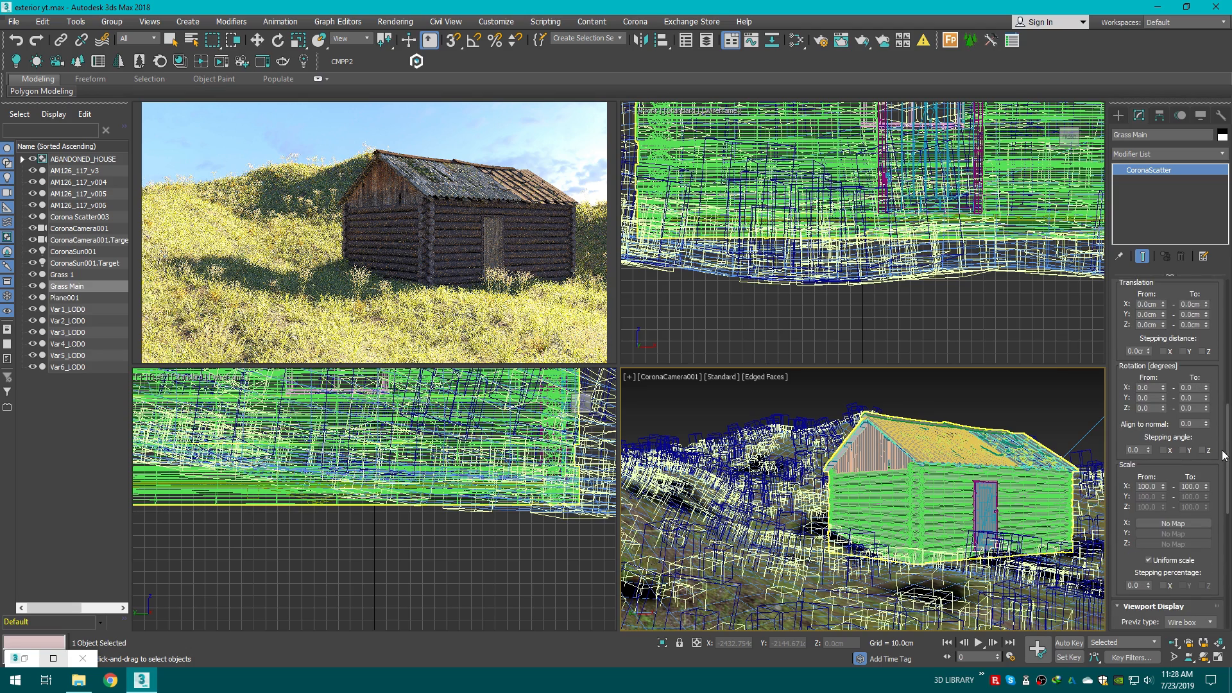
pyautogui.click(1203, 450)
pyautogui.moveTo(1155, 409); pyautogui.dragTo(1136, 410)
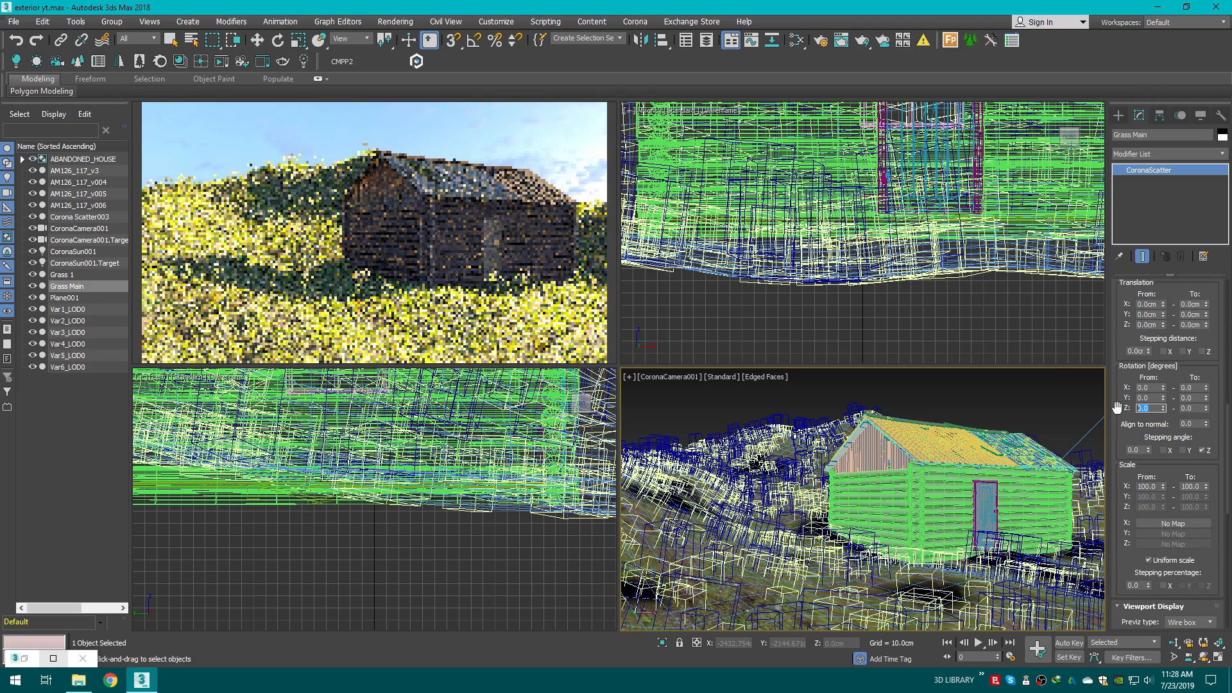
pyautogui.write('90')
pyautogui.press('Return')
pyautogui.doubleClick(1197, 408)
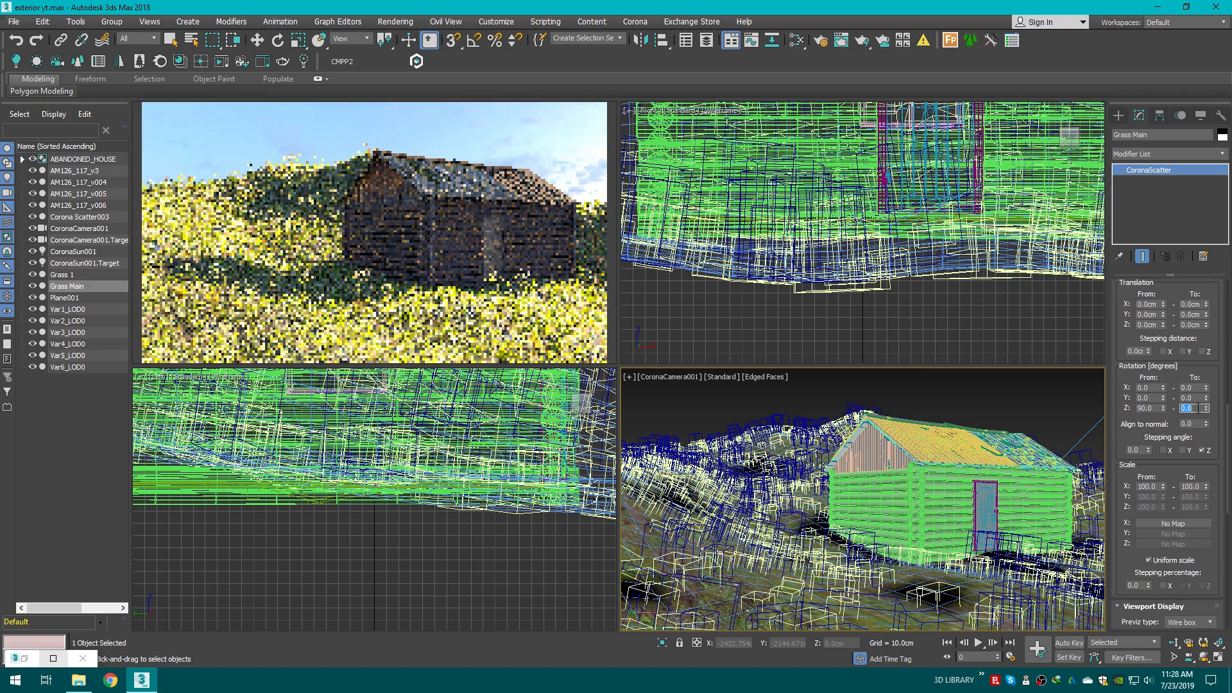
pyautogui.write('180')
pyautogui.press('Return')
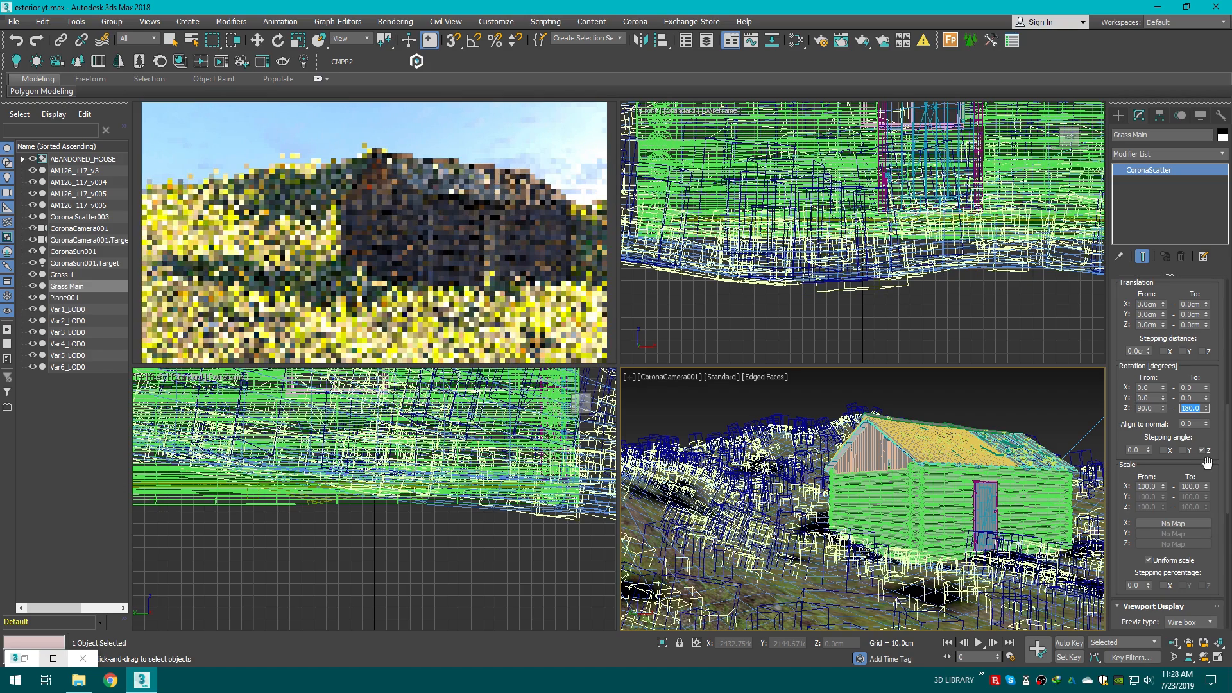
# Step: Set the minimum scale of the grass instances to 20%
pyautogui.click(1202, 351)
pyautogui.scroll(-3, 1155, 423)
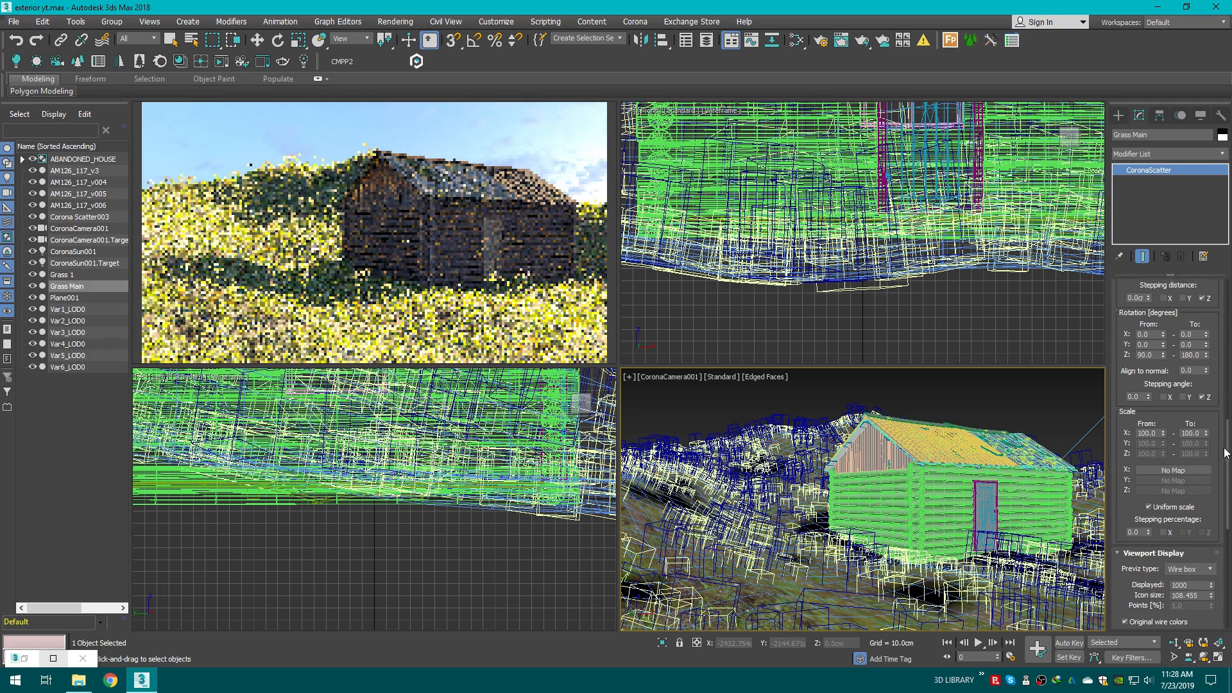
pyautogui.doubleClick(1155, 424)
pyautogui.write('20')
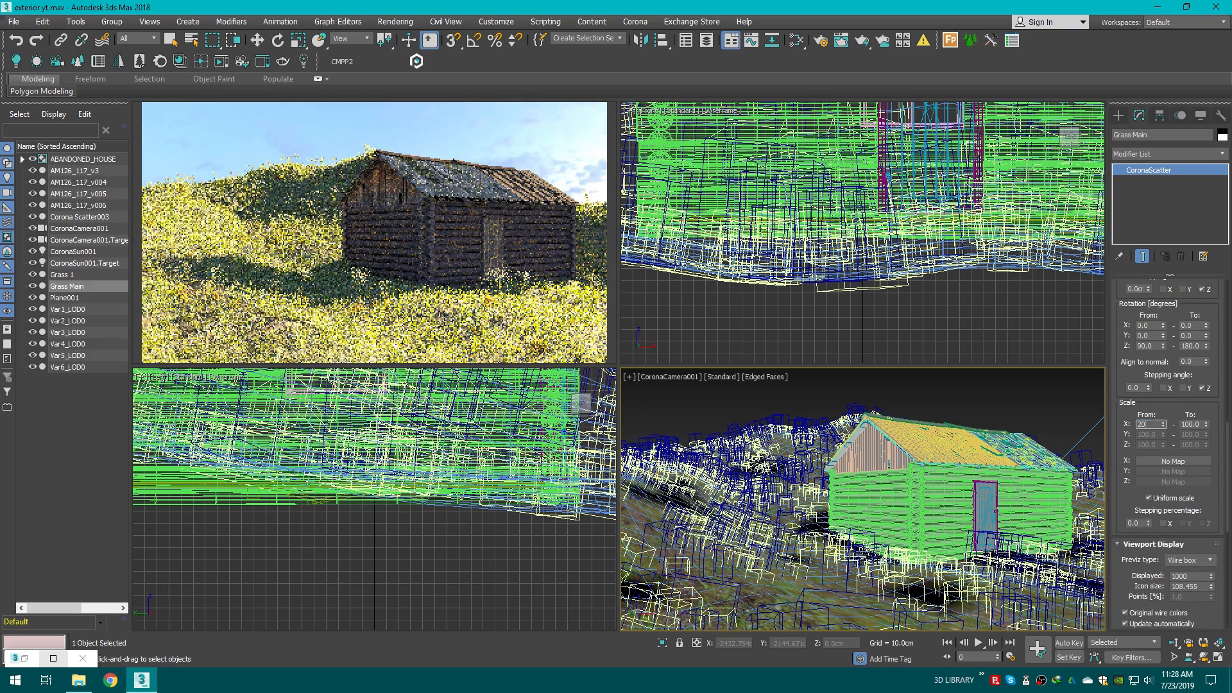
pyautogui.press('Return')
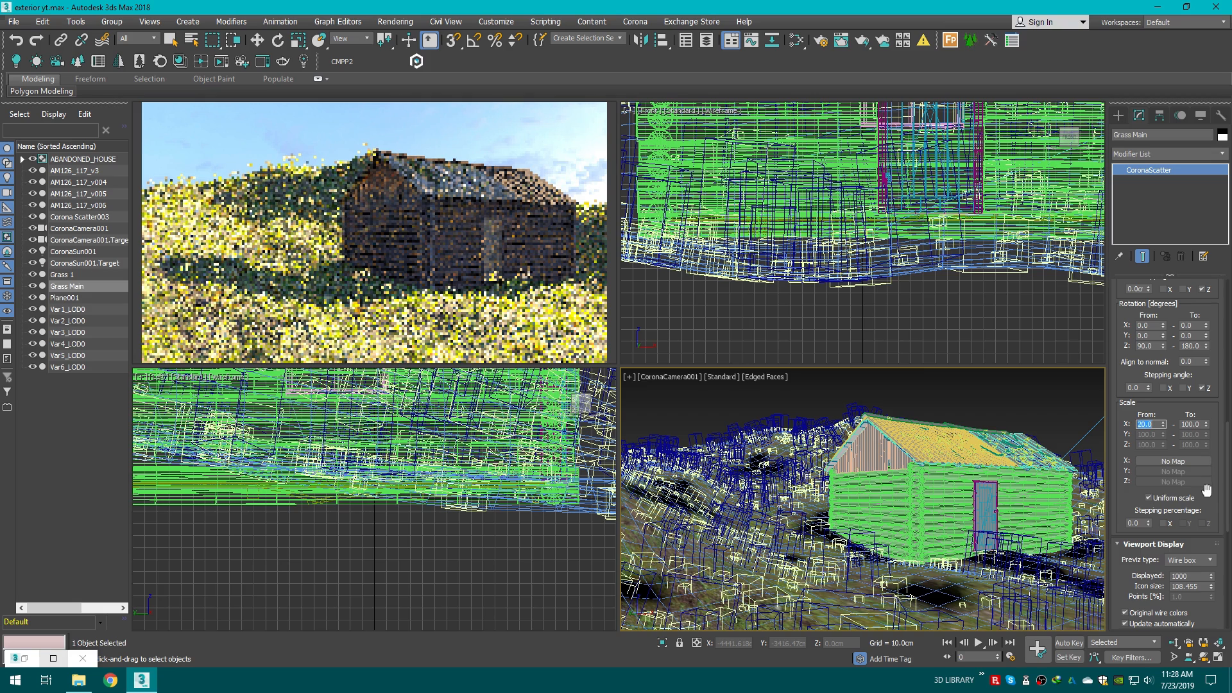
# Step: Assign the Vertex Color map as an instance to Grass Main's surface scattering map and close the Slate Material Editor
pyautogui.scroll(-3, 1227, 509)
pyautogui.scroll(-6, 1227, 509)
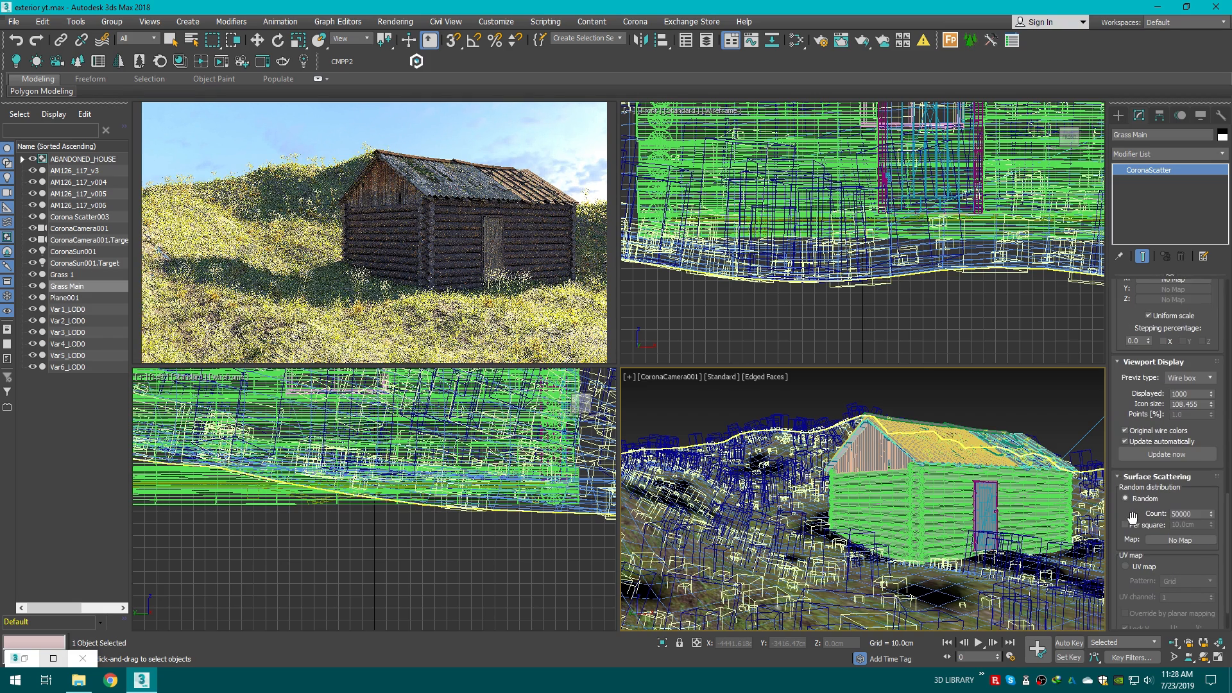
pyautogui.click(797, 40)
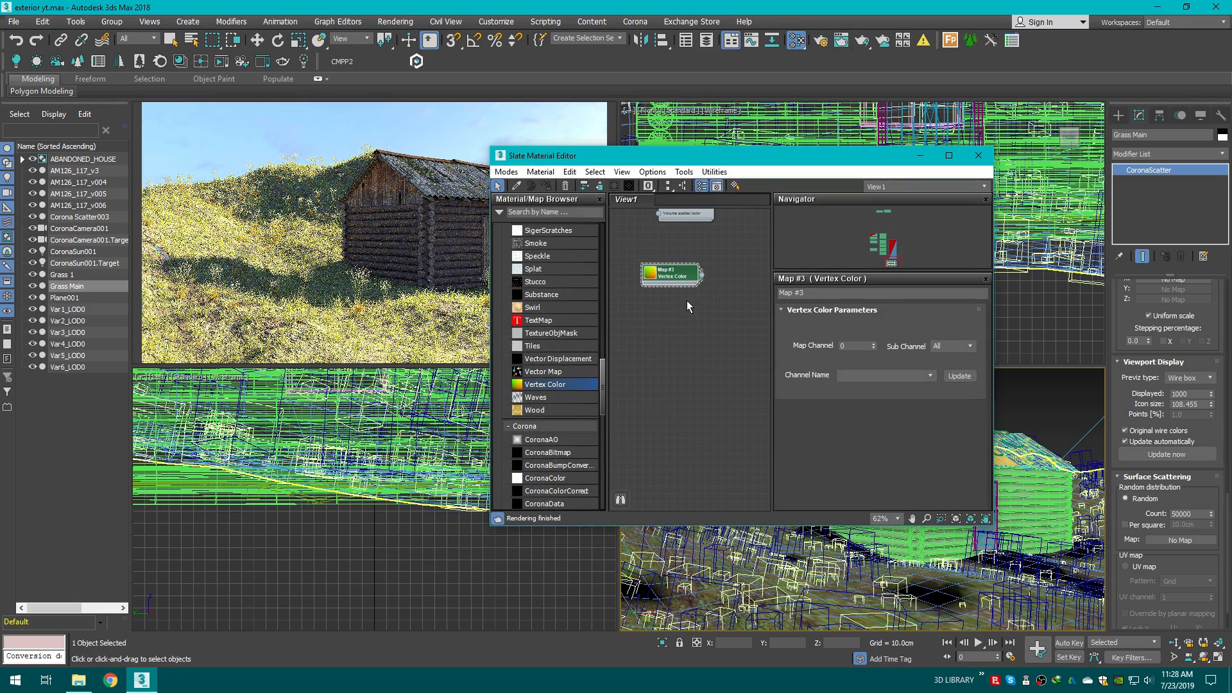
pyautogui.moveTo(701, 275); pyautogui.dragTo(1192, 540)
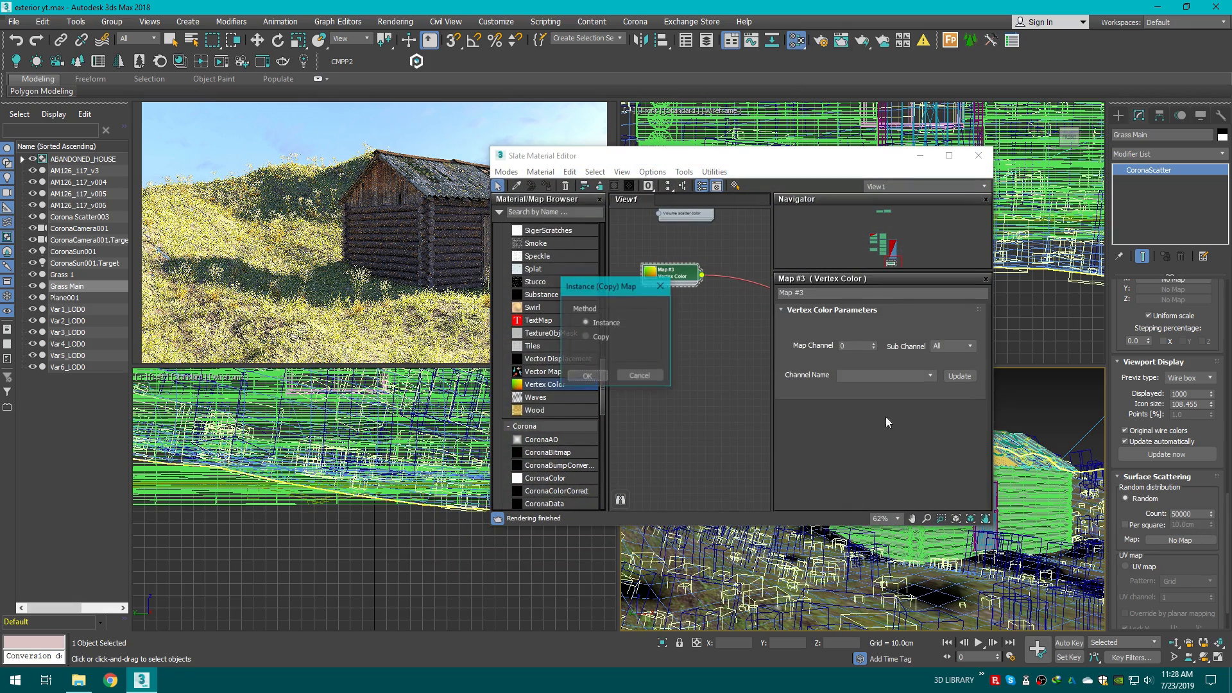
pyautogui.click(588, 376)
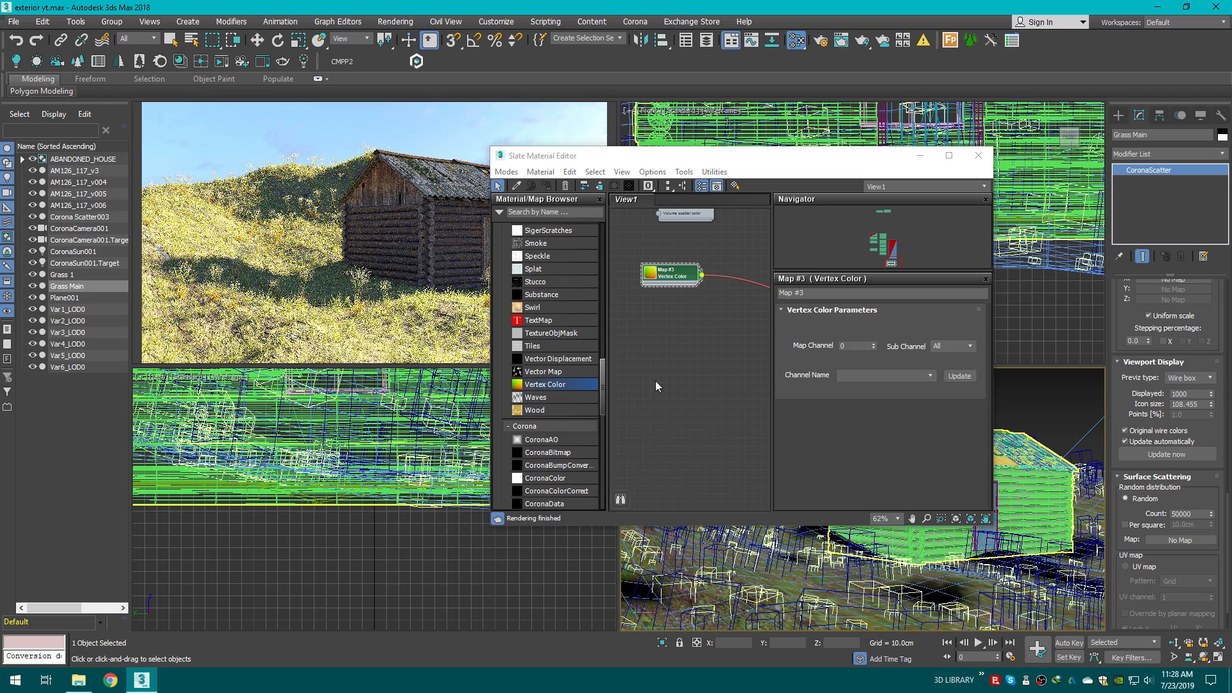
pyautogui.click(978, 156)
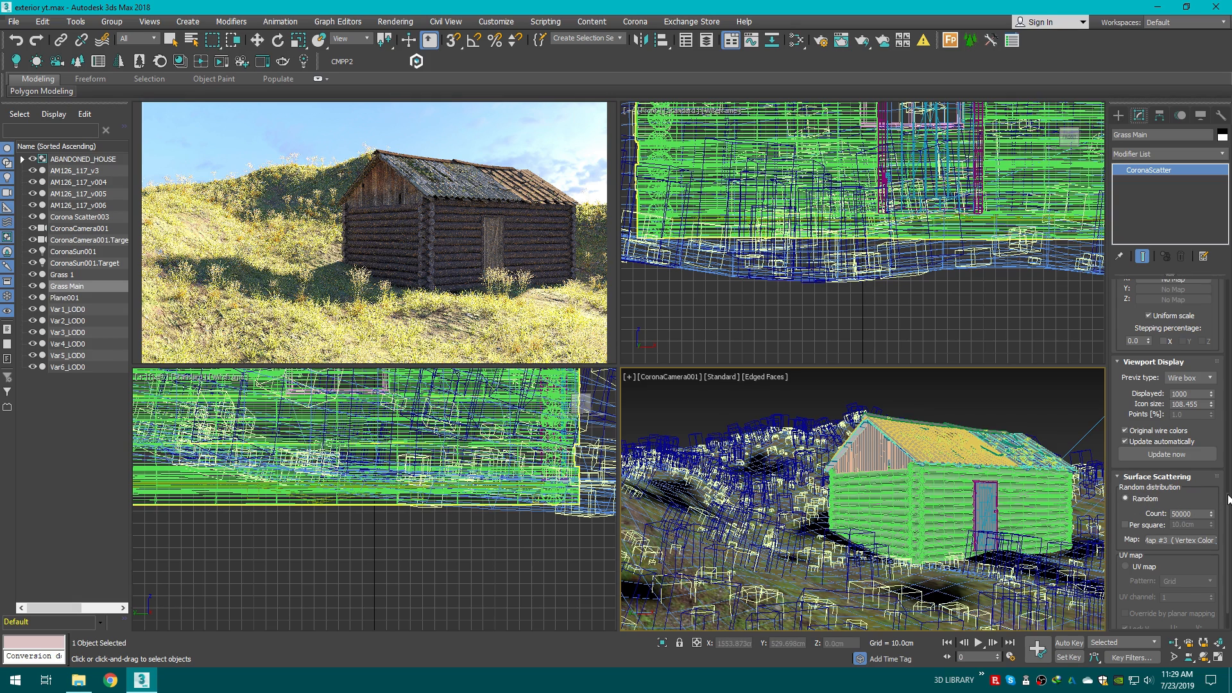
# Step: Set the Grass Main scatter's avoid-collisions spacing to 30%
pyautogui.scroll(10, 1229, 502)
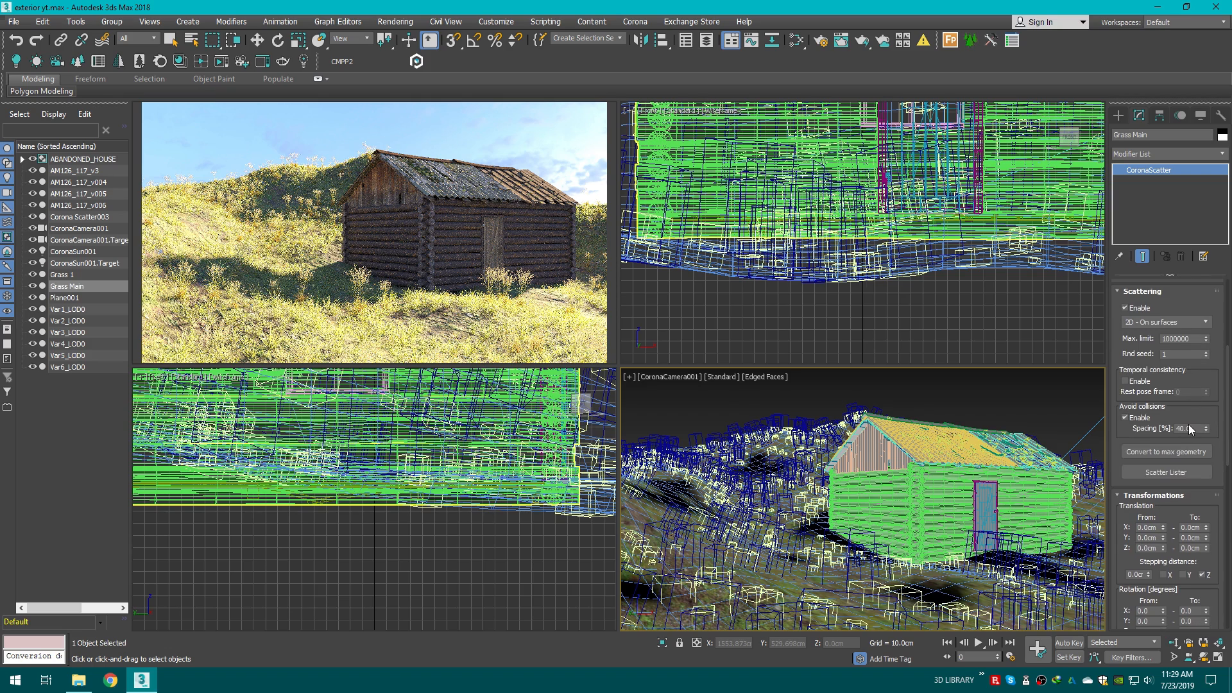
pyautogui.click(1193, 429)
pyautogui.press('BackSpace')
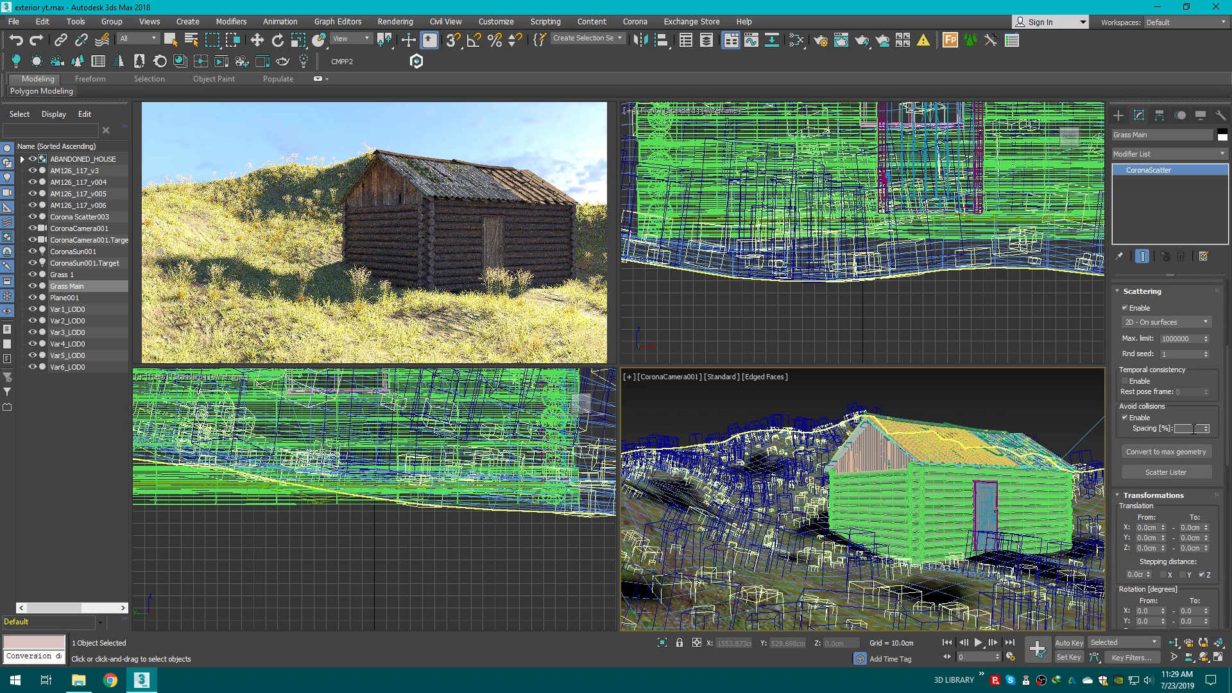
pyautogui.write('30')
pyautogui.press('Return')
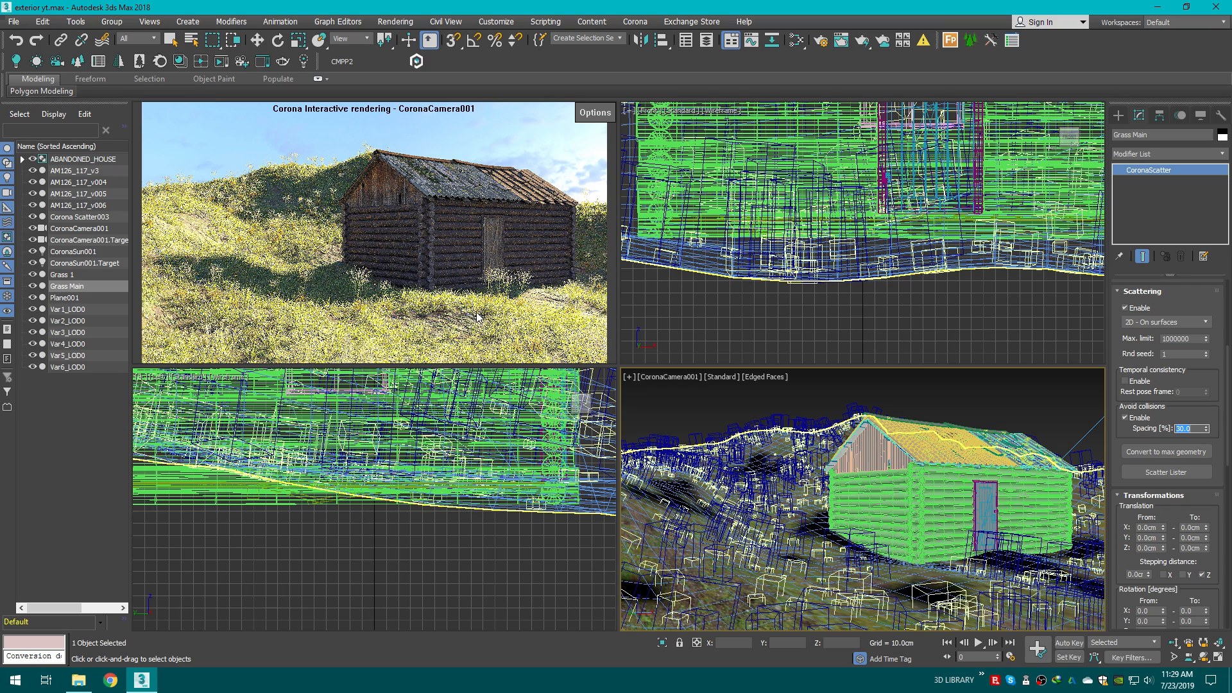
# Step: Deselect everything and save the scene as exterior yt
pyautogui.press('w')
pyautogui.click(1121, 113)
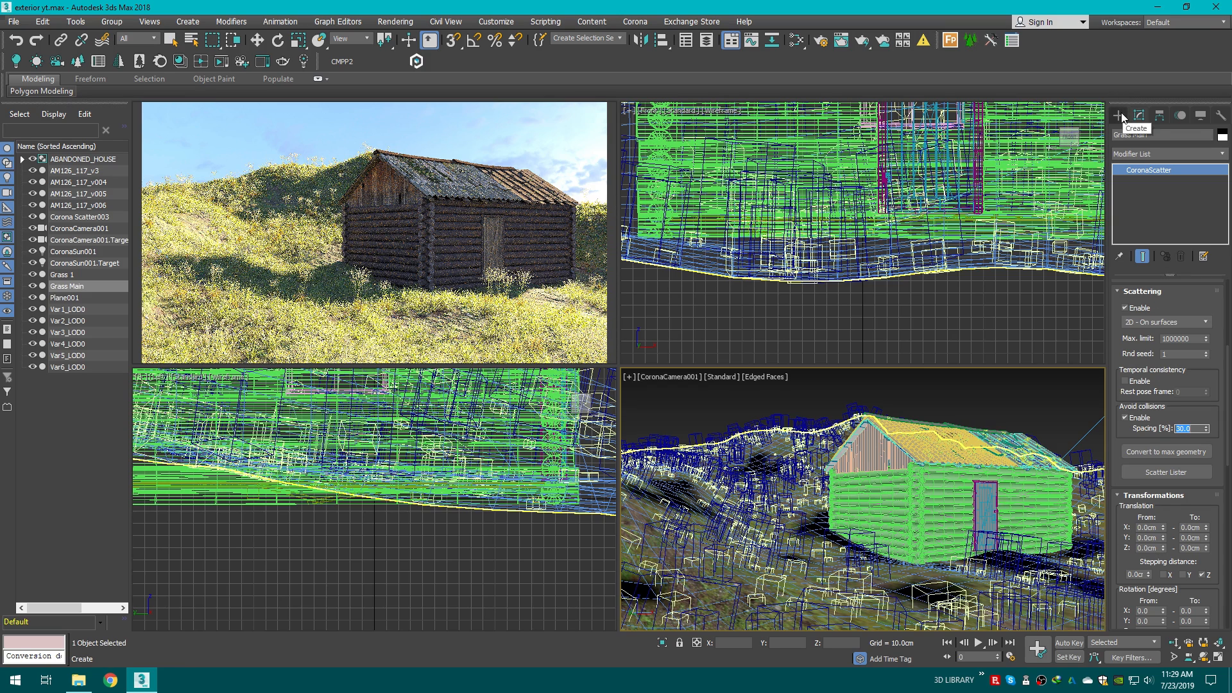
pyautogui.click(1017, 386)
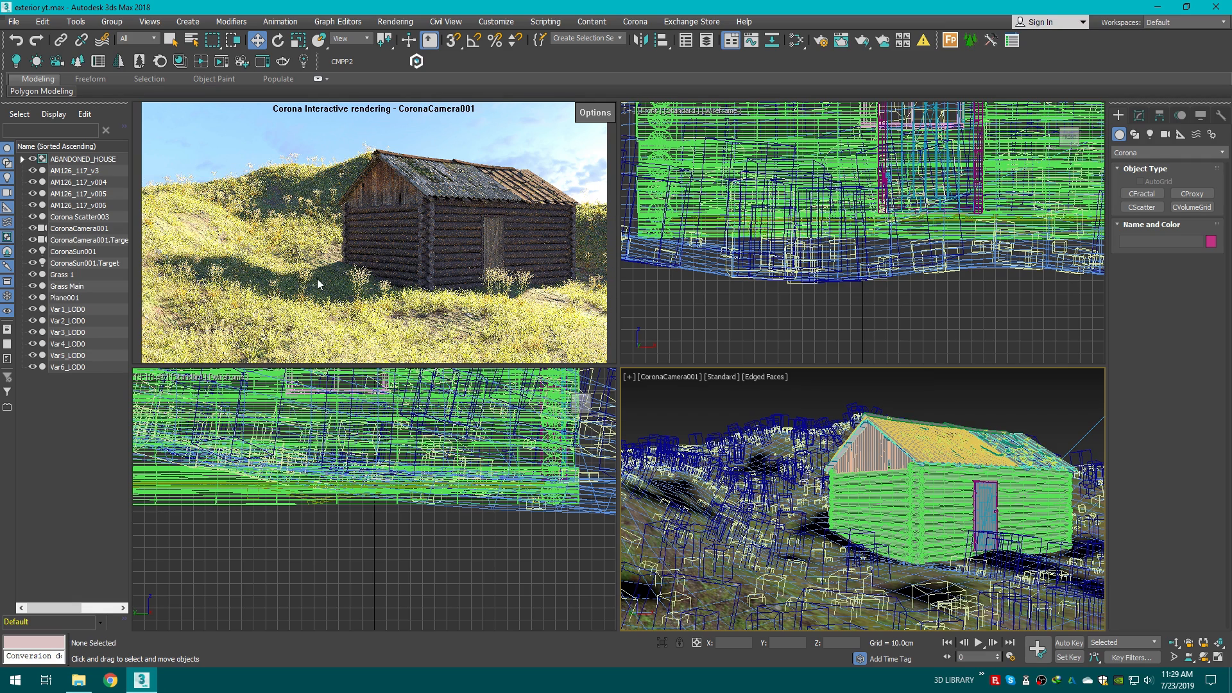
pyautogui.click(18, 26)
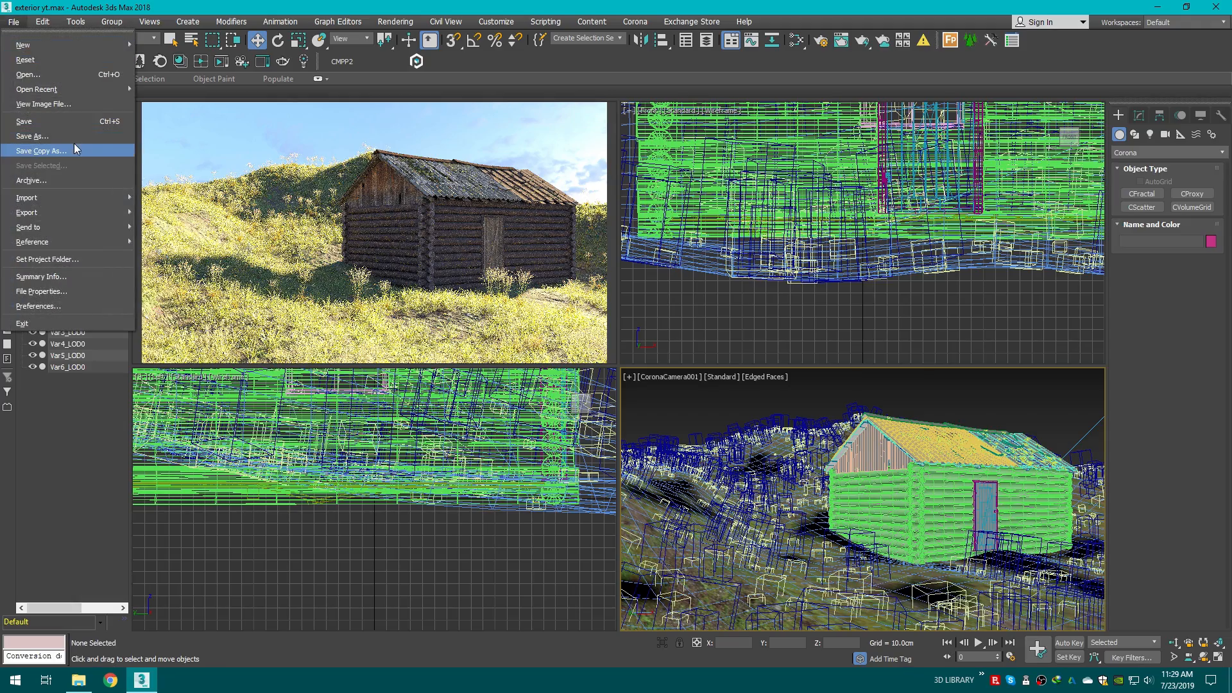
pyautogui.click(56, 130)
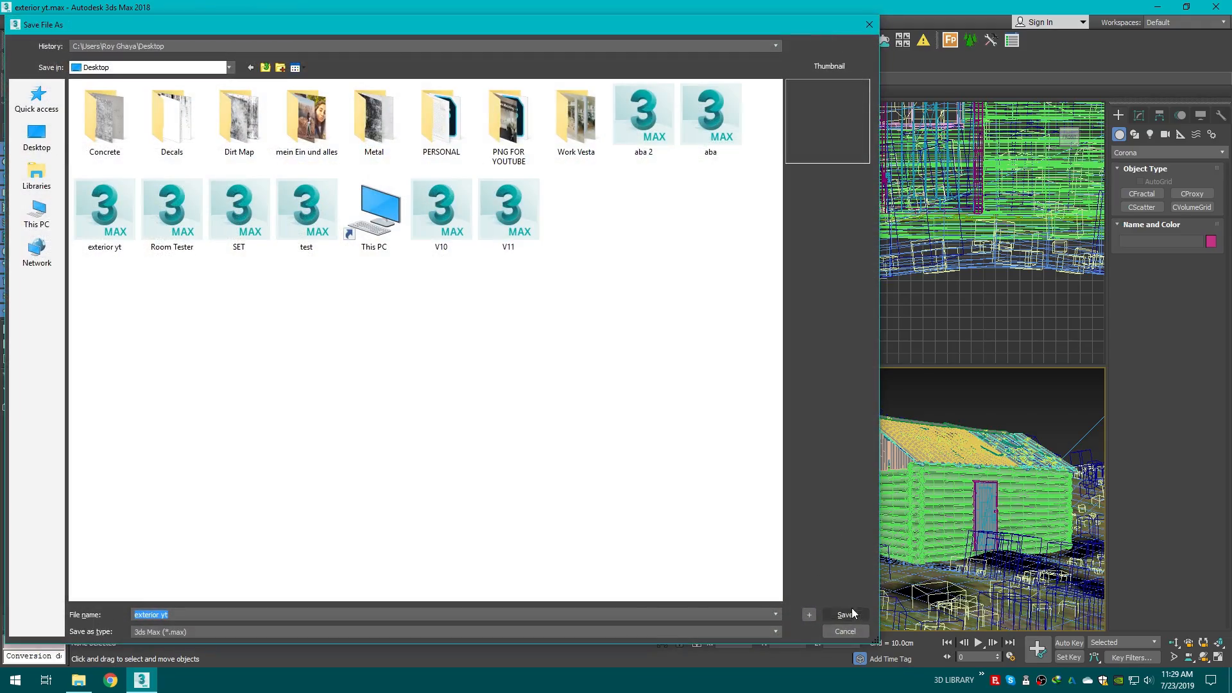
pyautogui.click(853, 609)
# Step: Rename the Corona Scatter003 object to Stones
pyautogui.click(638, 385)
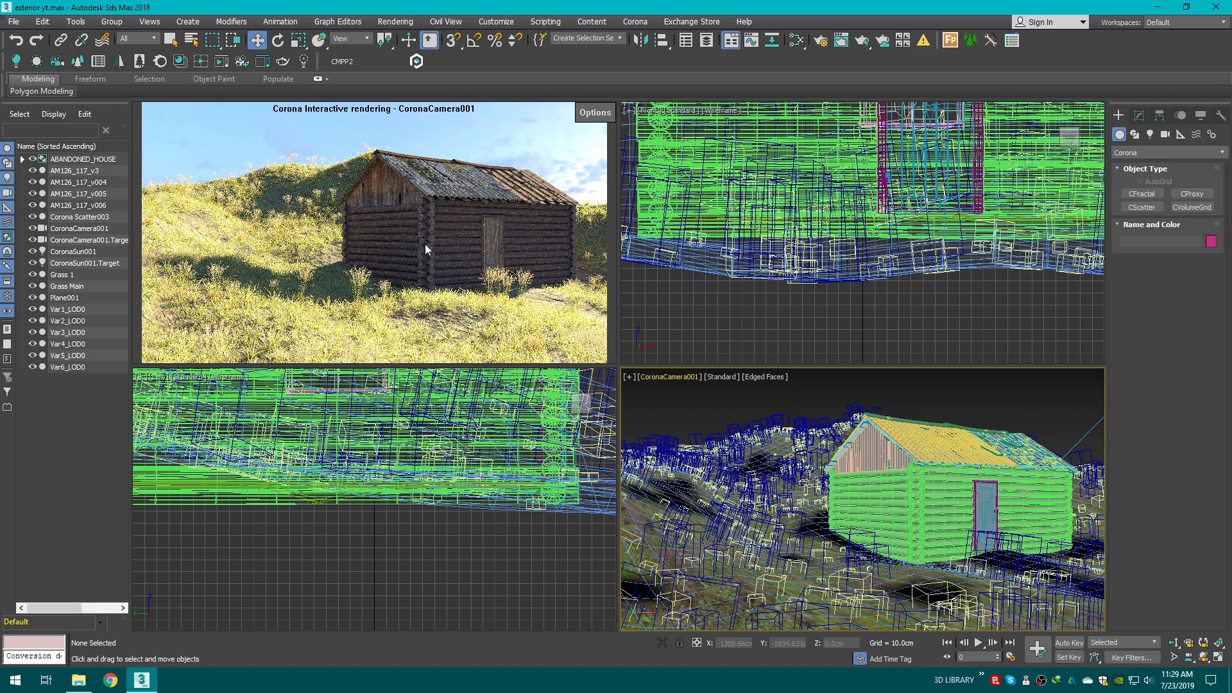
pyautogui.press('p')
pyautogui.scroll(-5, 805, 454)
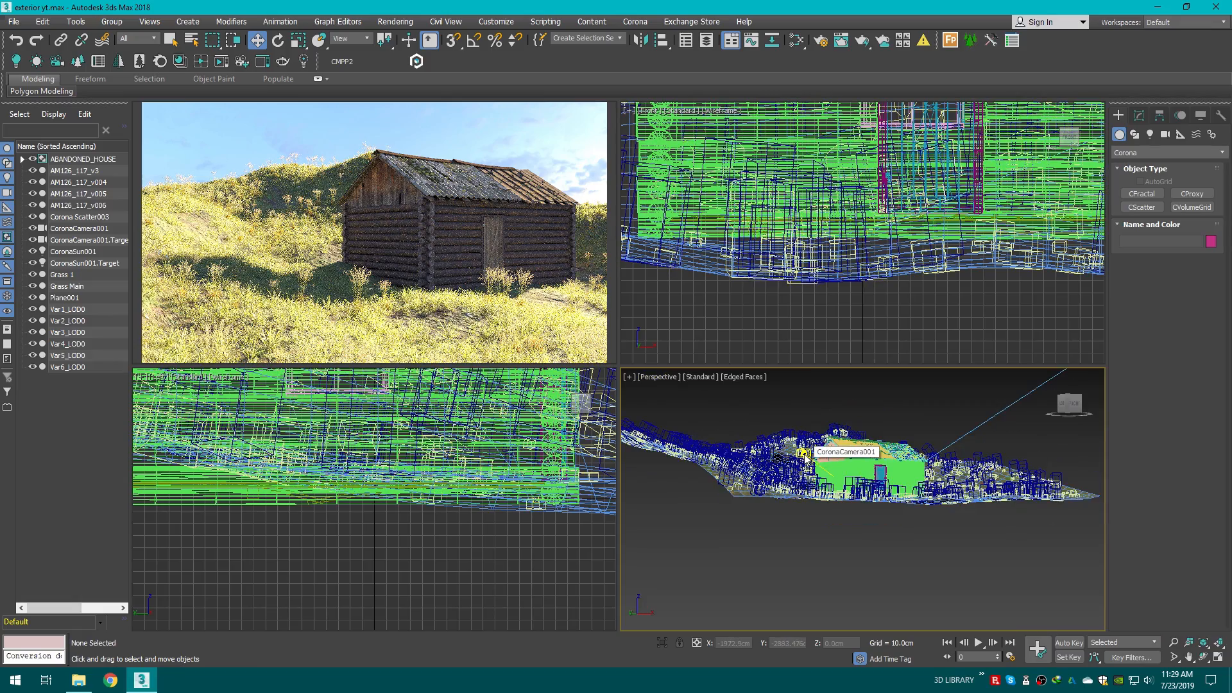
pyautogui.moveTo(804, 453); pyautogui.dragTo(833, 503, button='middle')
pyautogui.keyDown('alt'); pyautogui.moveTo(825, 511); pyautogui.dragTo(742, 528, button='middle'); pyautogui.keyUp('alt')
pyautogui.scroll(-2, 851, 511)
pyautogui.scroll(-2, 742, 528)
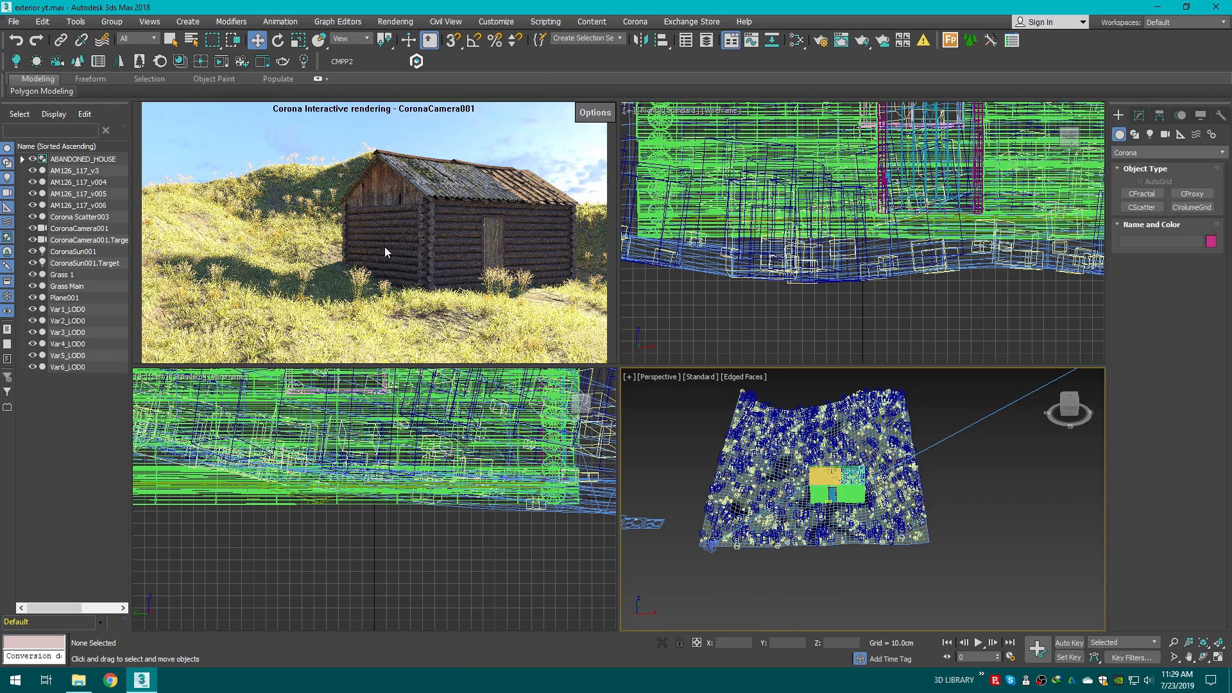
pyautogui.scroll(3, 748, 491)
pyautogui.moveTo(648, 498); pyautogui.dragTo(825, 526, button='middle')
pyautogui.scroll(4, 722, 505)
pyautogui.click(1072, 397)
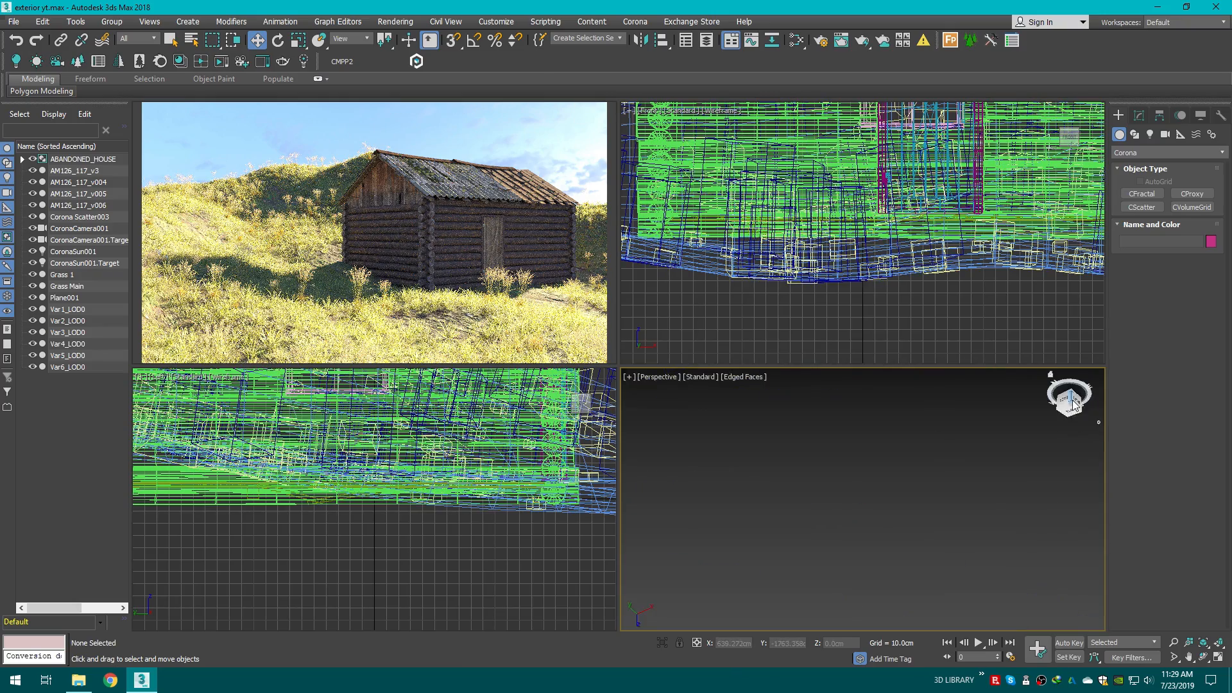
pyautogui.scroll(6, 761, 520)
pyautogui.scroll(3, 820, 469)
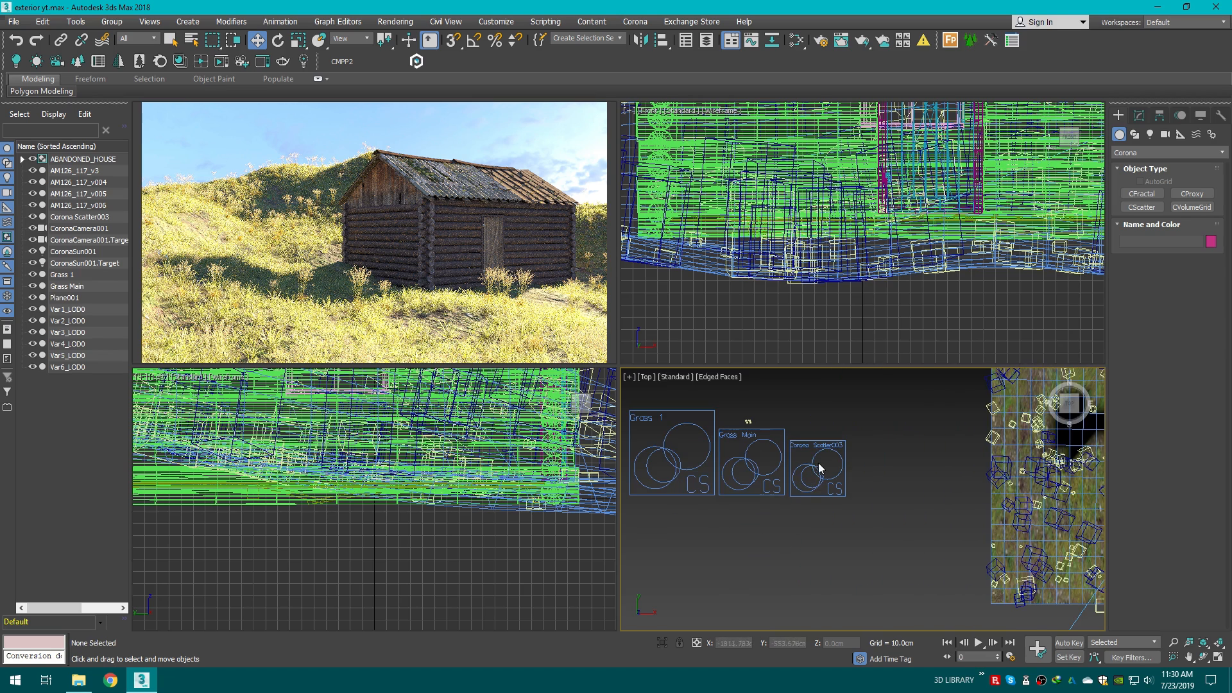
pyautogui.click(824, 443)
pyautogui.scroll(2, 803, 424)
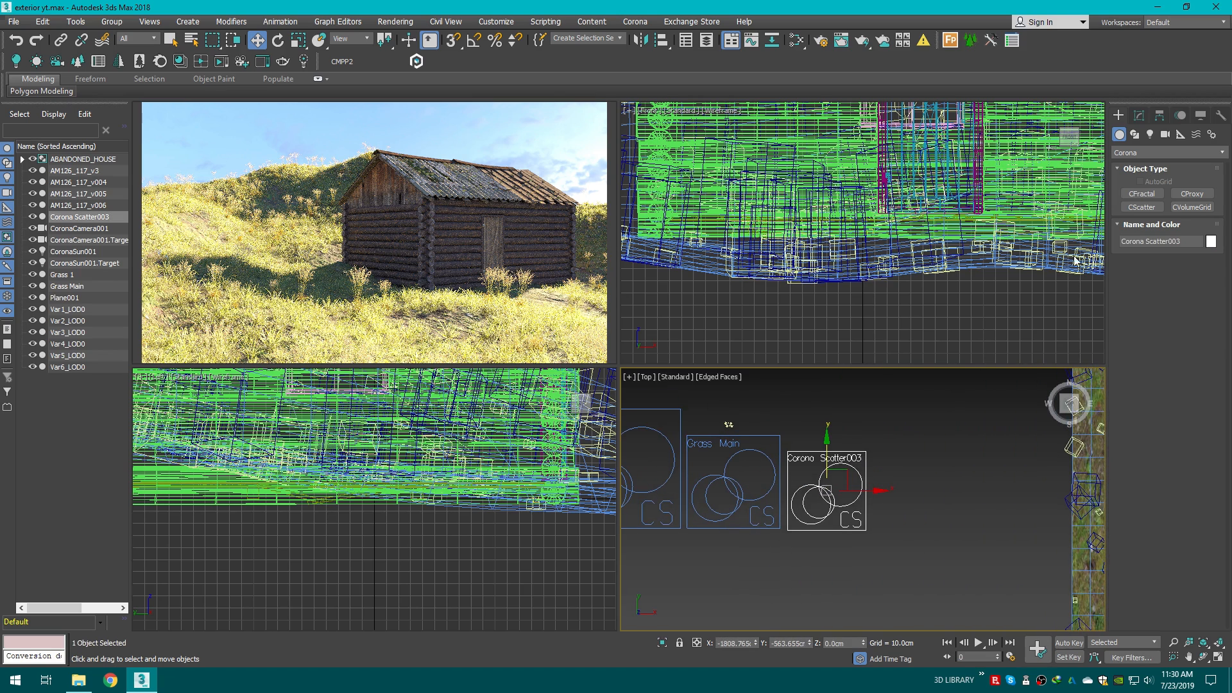
pyautogui.click(1139, 116)
pyautogui.moveTo(1205, 137); pyautogui.dragTo(969, 134)
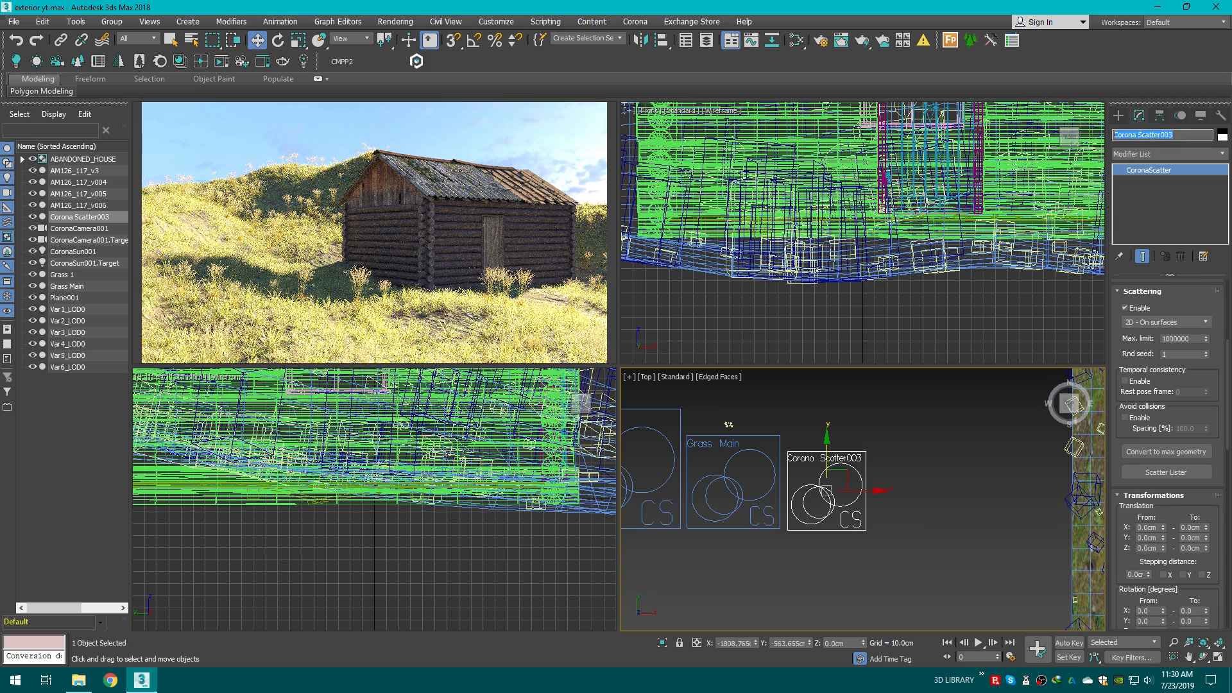
pyautogui.write('Stones')
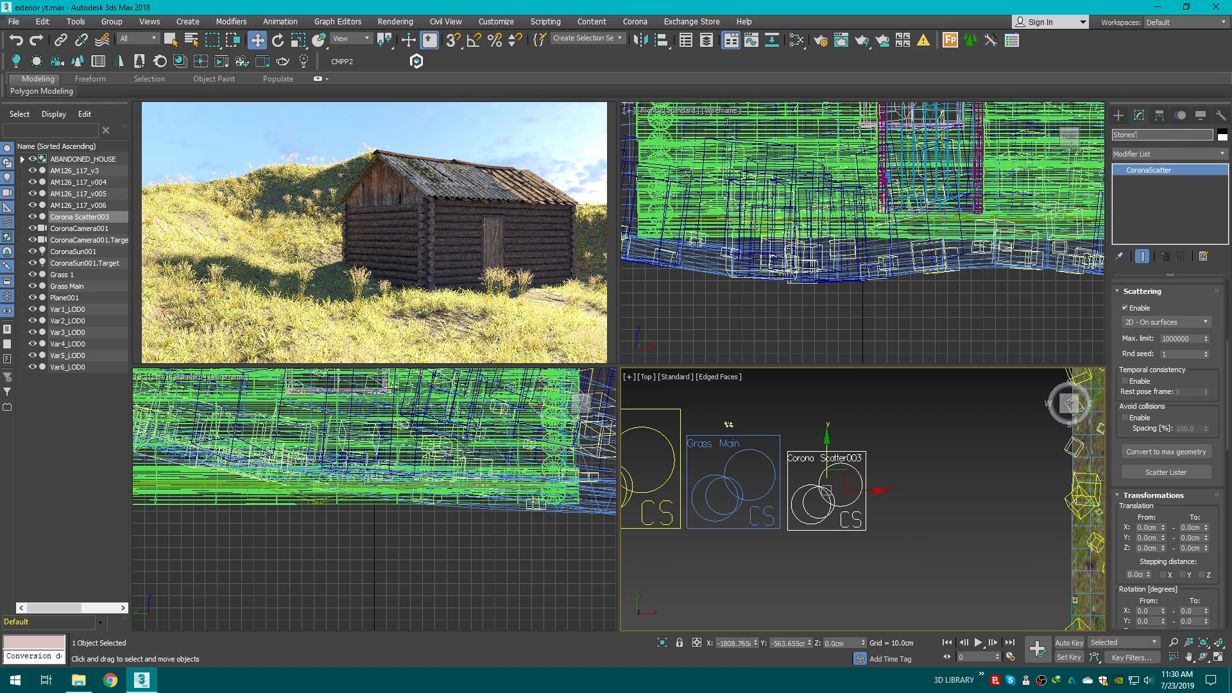
pyautogui.press('Return')
# Step: Merge the 3D scan stone max2016-corona file from the 3D scan rock folder into the scene
pyautogui.scroll(3, 898, 398)
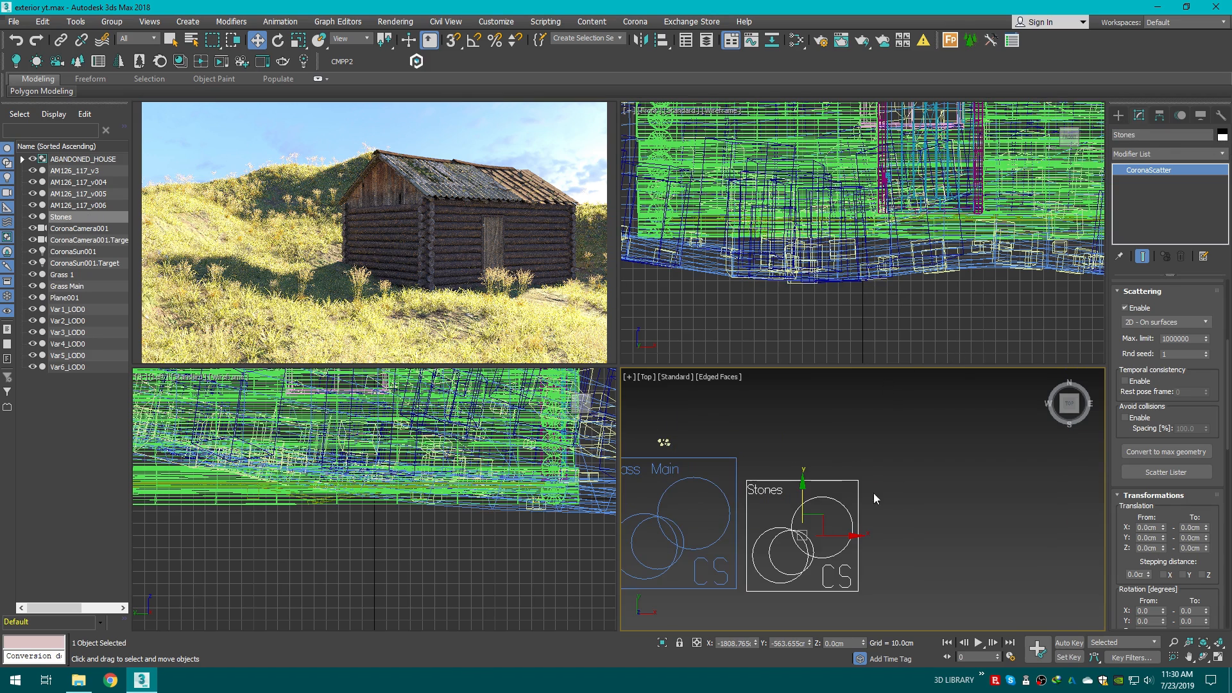
pyautogui.click(78, 679)
pyautogui.click(12, 100)
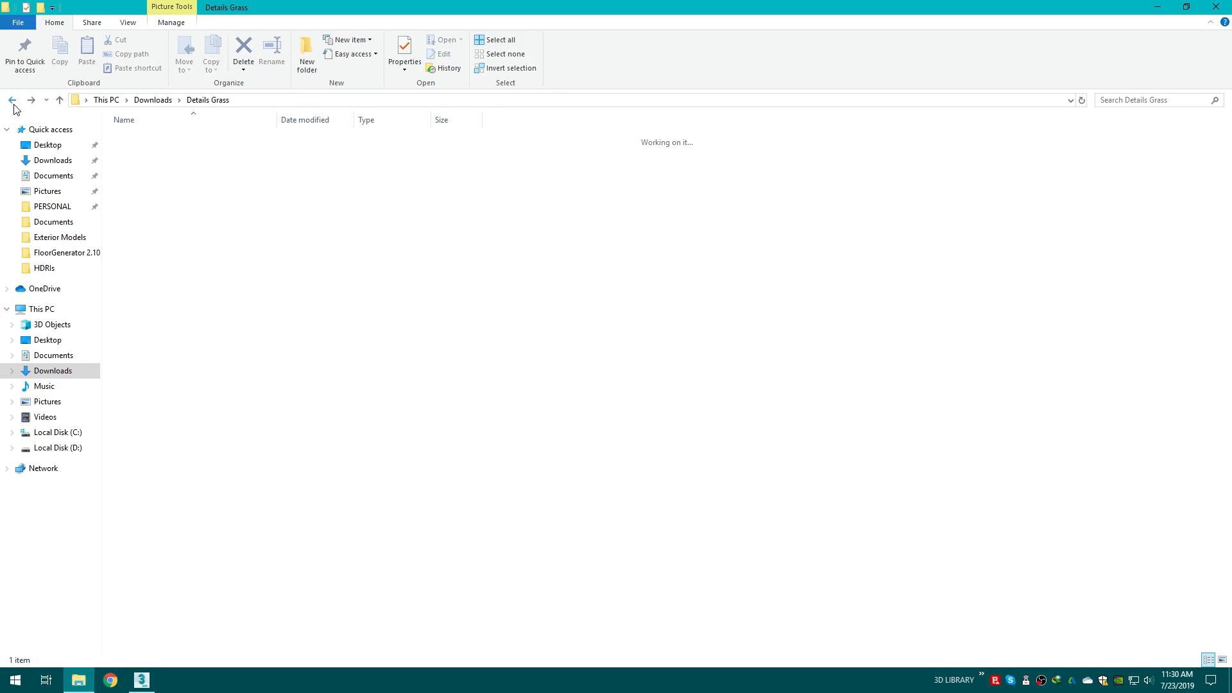
pyautogui.click(12, 100)
pyautogui.doubleClick(918, 160)
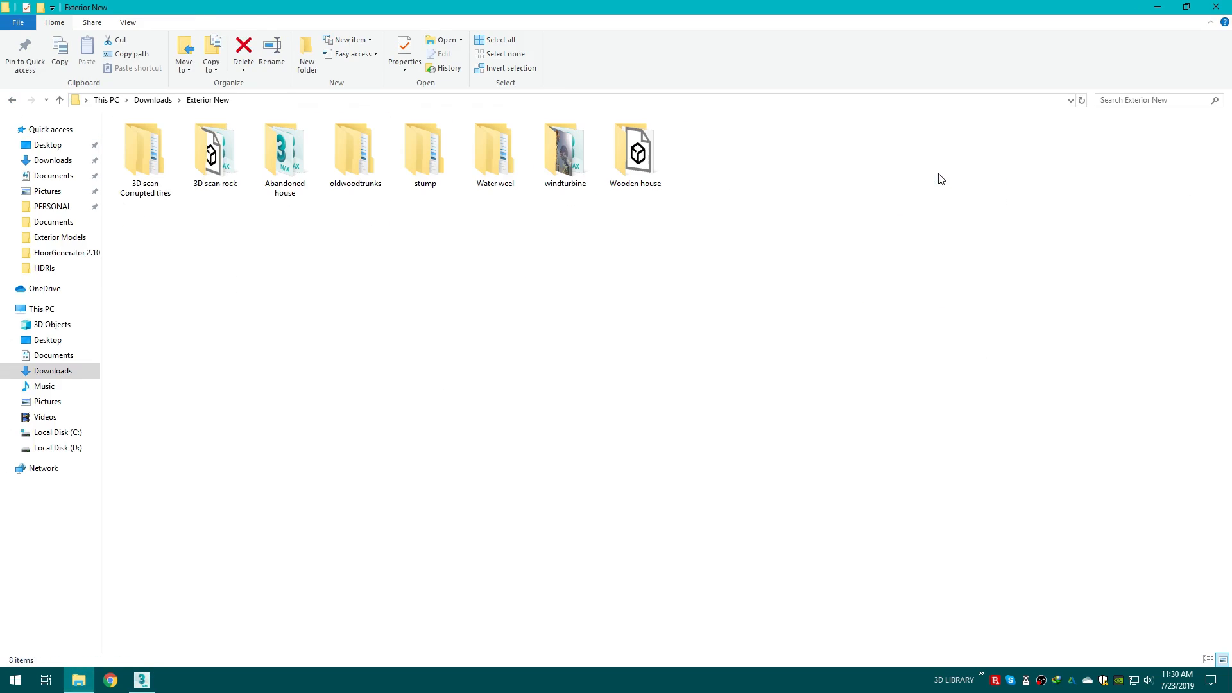
pyautogui.doubleClick(212, 154)
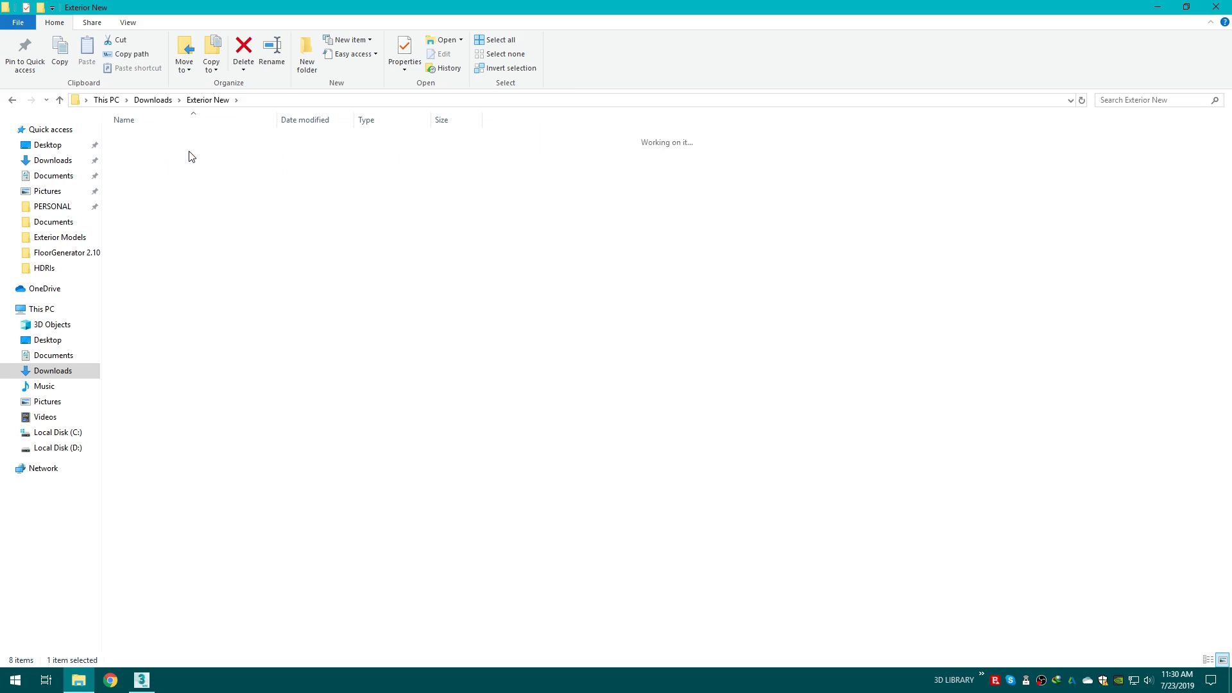
pyautogui.rightClick(181, 188)
pyautogui.moveTo(196, 195)
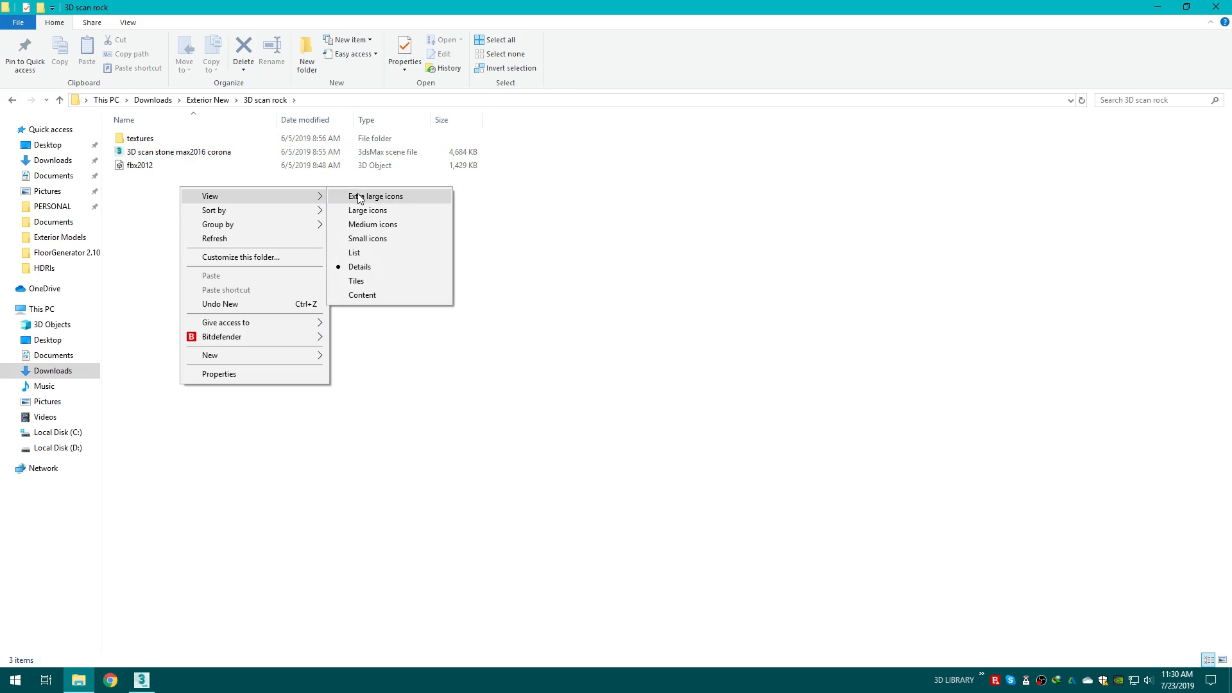
pyautogui.click(350, 195)
pyautogui.doubleClick(225, 198)
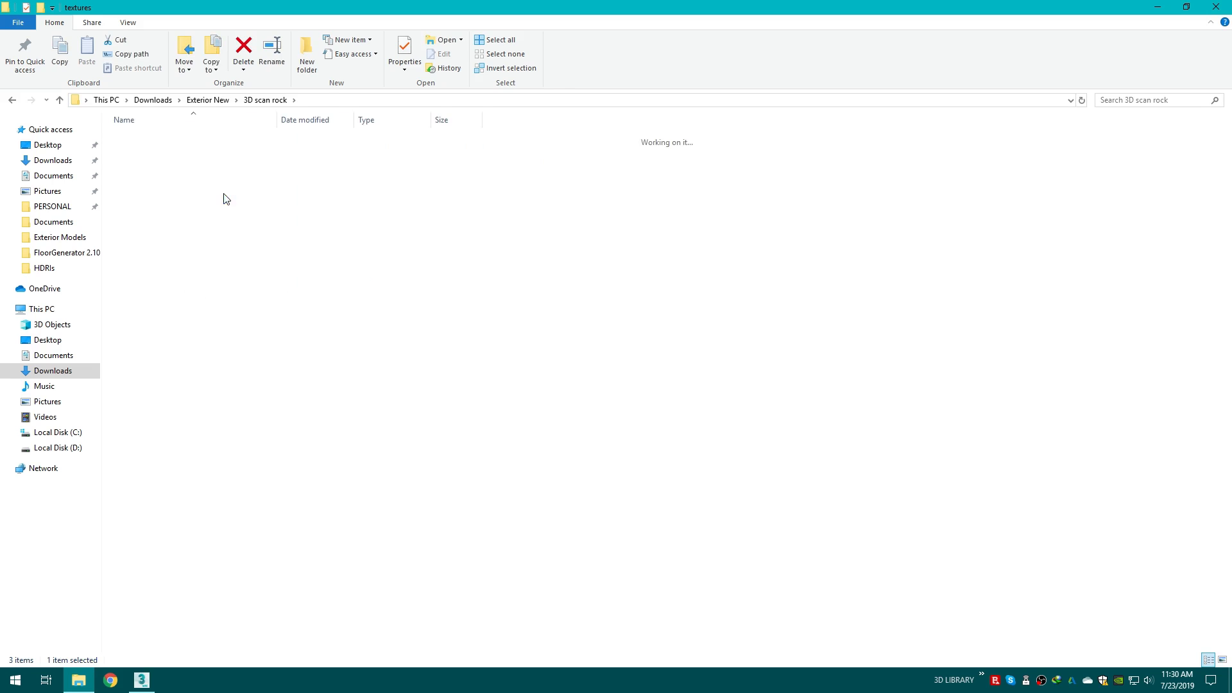
pyautogui.click(12, 100)
pyautogui.moveTo(387, 209); pyautogui.dragTo(874, 433)
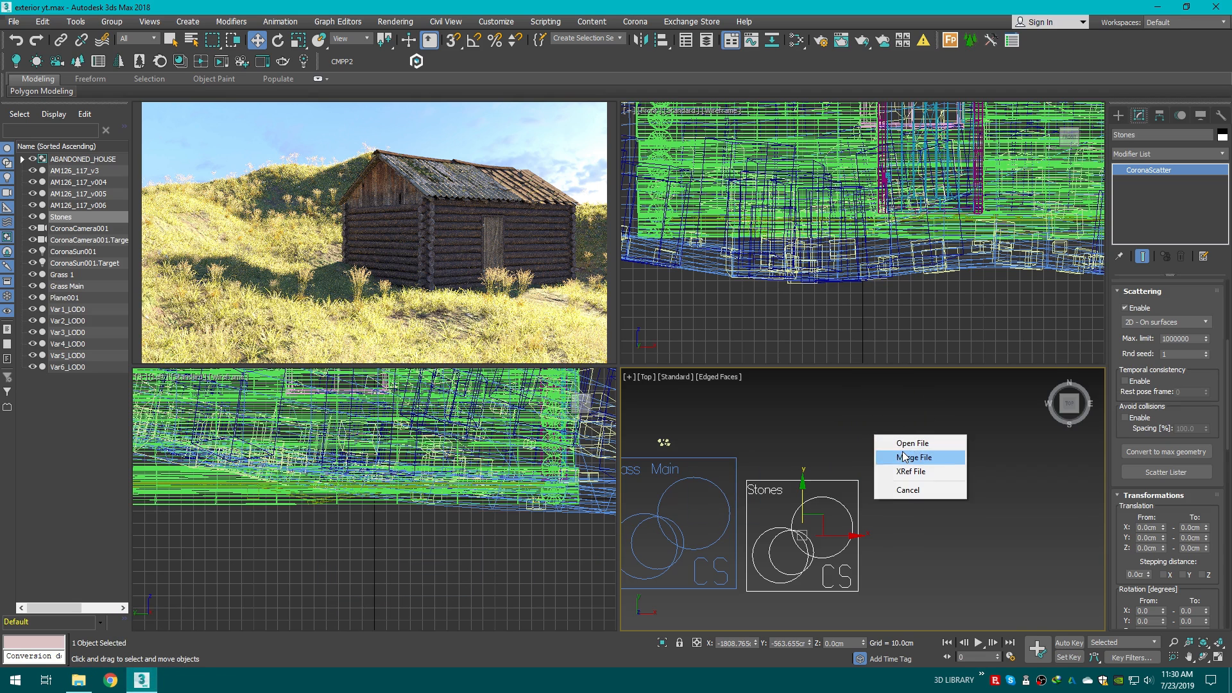
pyautogui.click(936, 456)
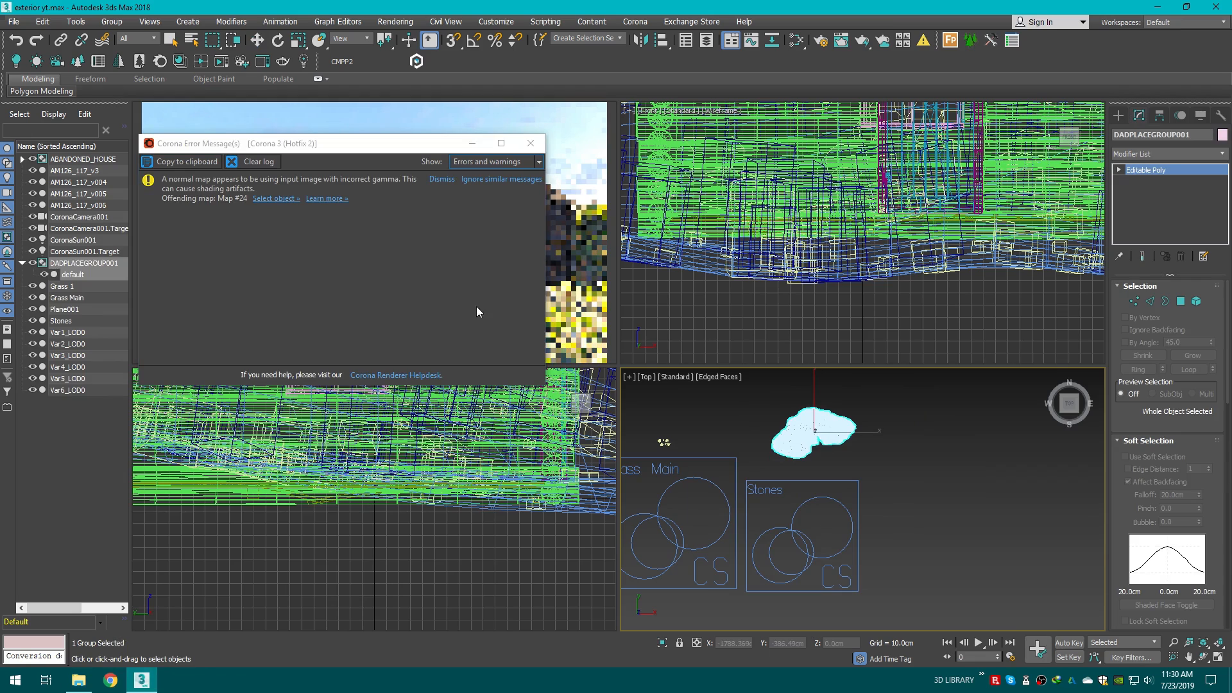
# Step: Pick the merged rock's material from the object into the Slate Material Editor
pyautogui.moveTo(348, 143); pyautogui.dragTo(560, 262)
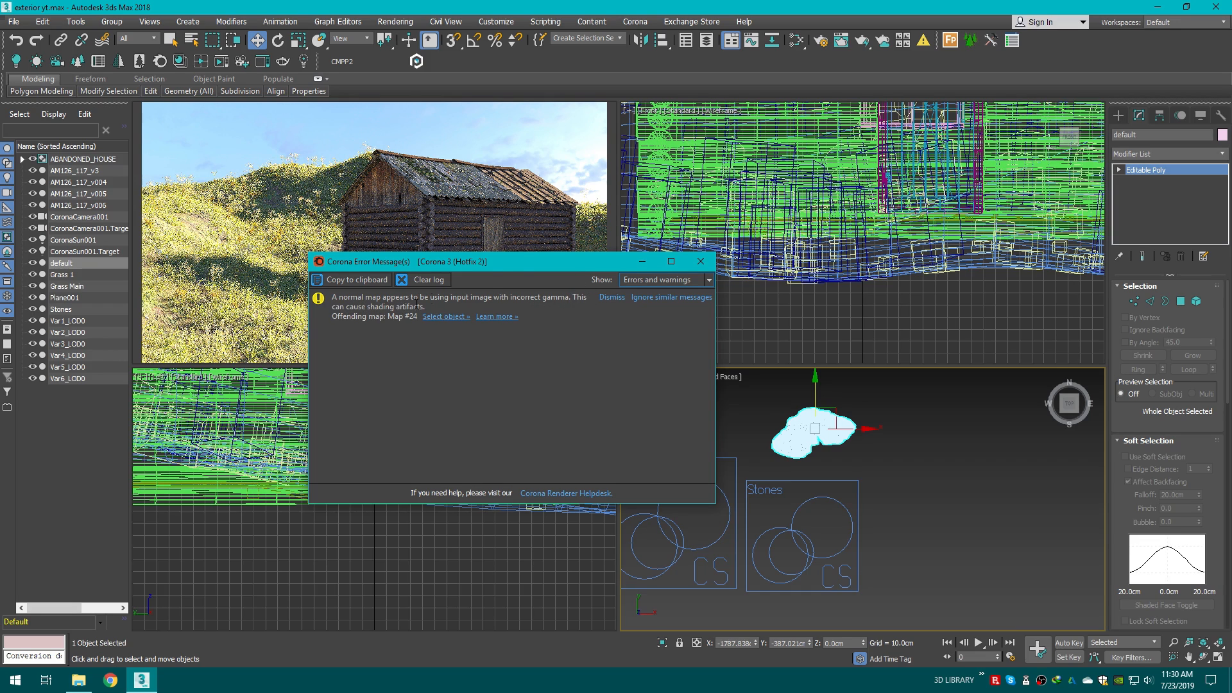
pyautogui.moveTo(508, 269); pyautogui.dragTo(410, 248)
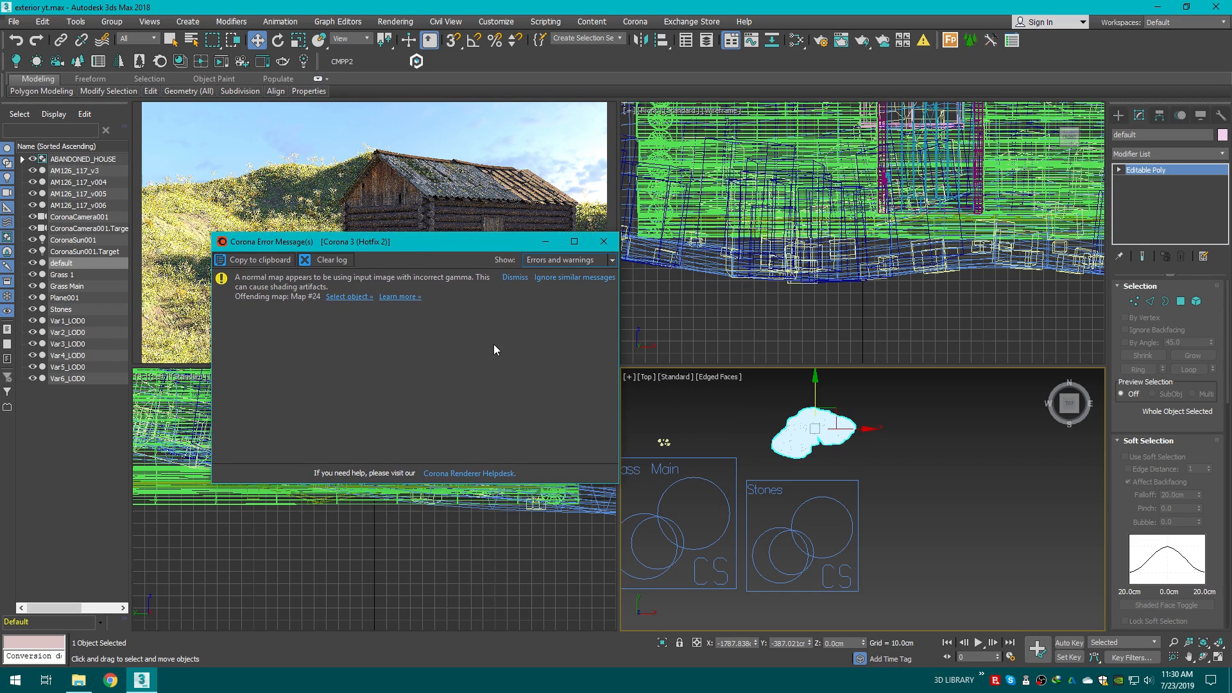
pyautogui.click(796, 40)
pyautogui.scroll(-3, 703, 371)
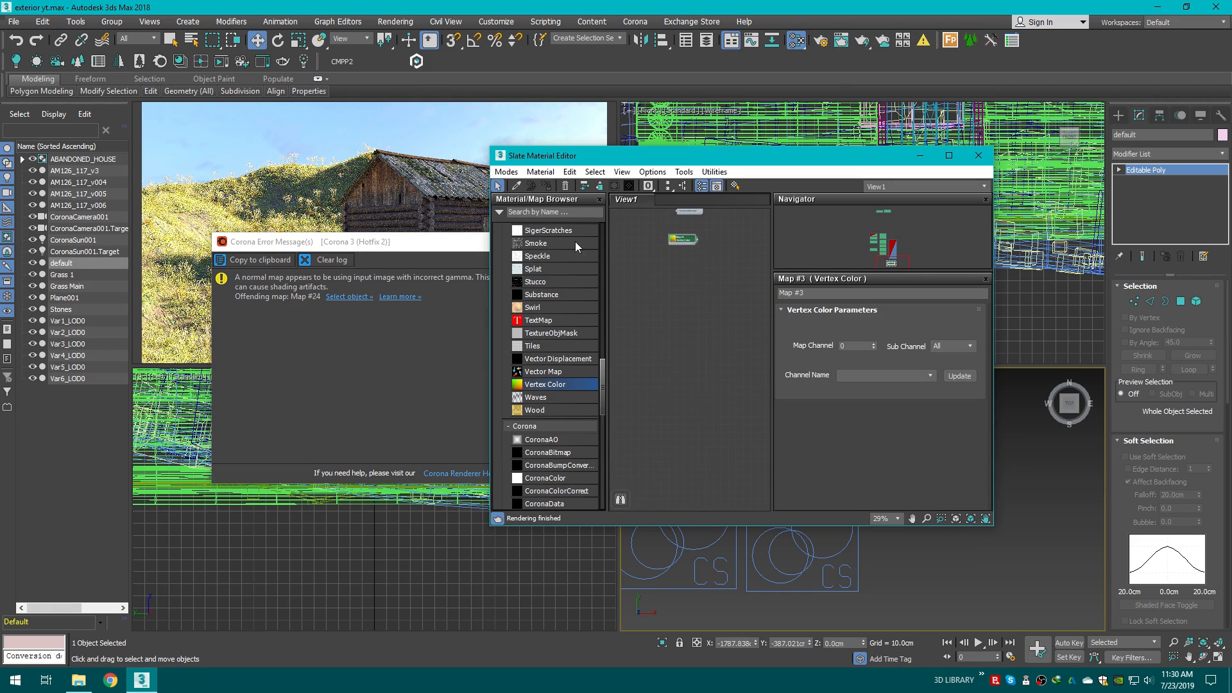
pyautogui.moveTo(729, 159); pyautogui.dragTo(512, 146)
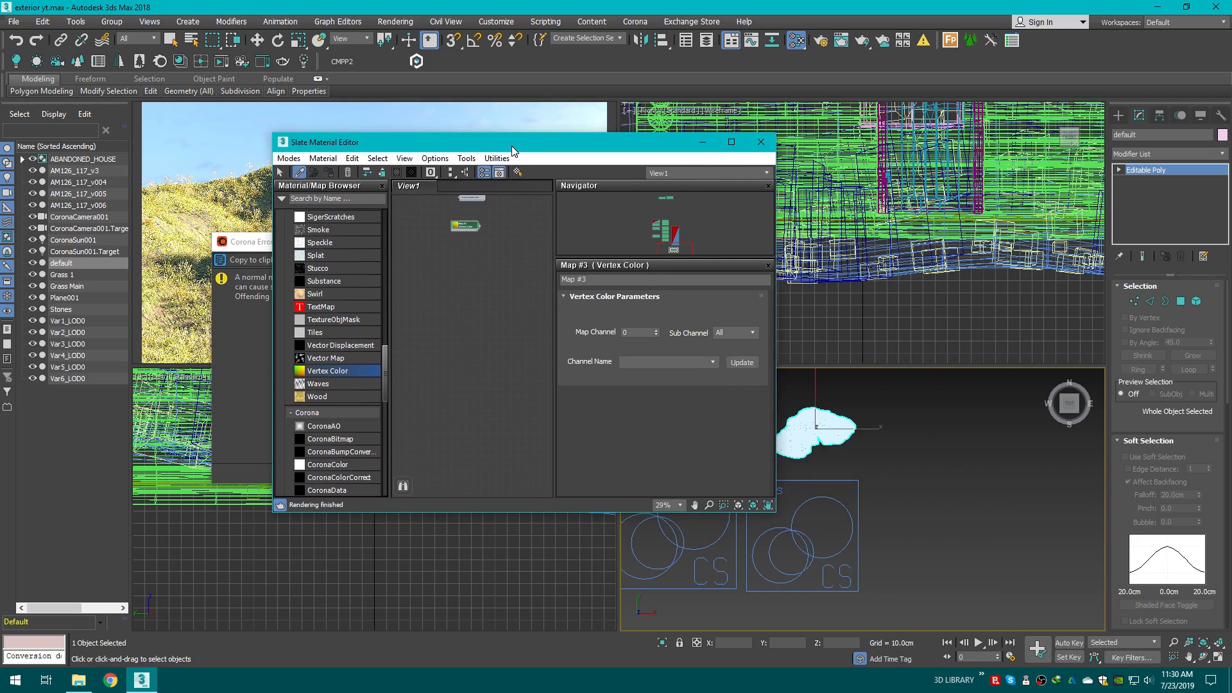
pyautogui.click(300, 175)
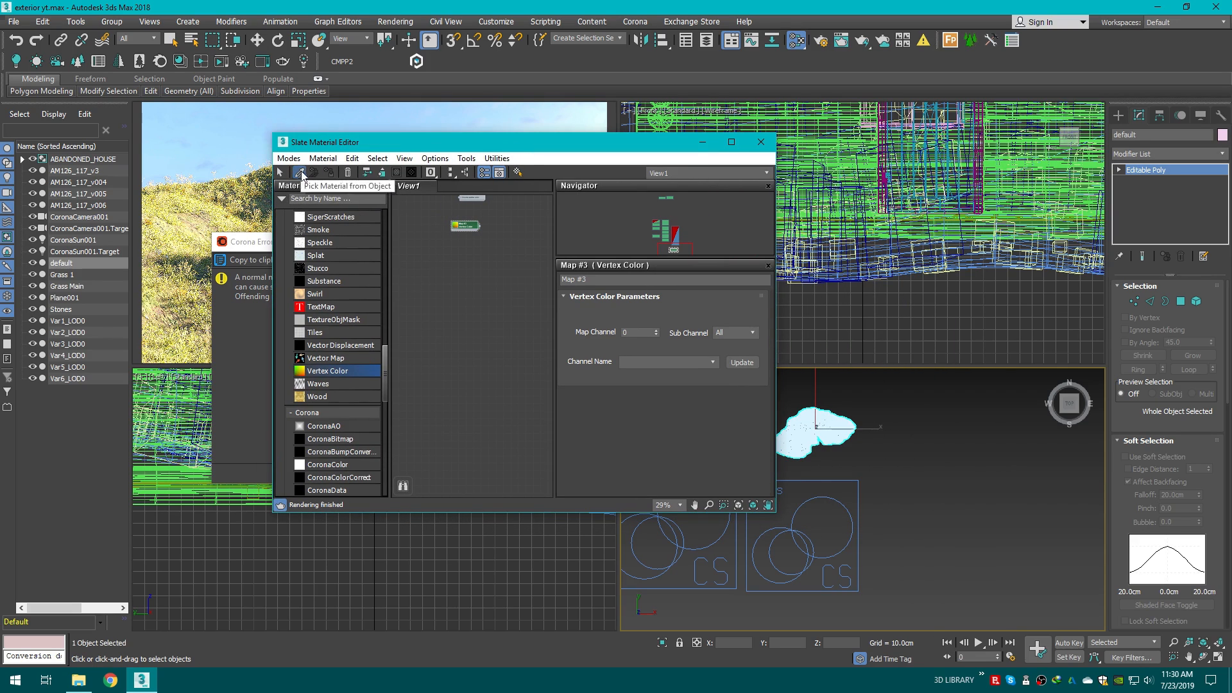
pyautogui.click(828, 426)
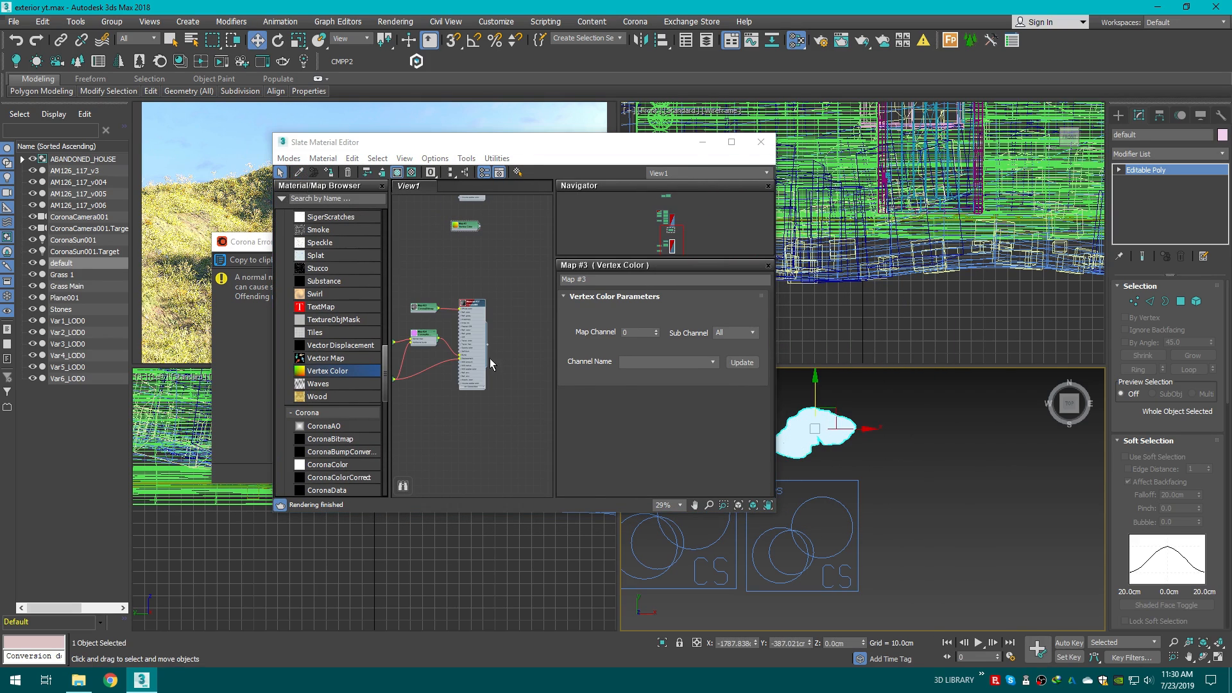
pyautogui.scroll(3, 491, 358)
pyautogui.scroll(2, 442, 333)
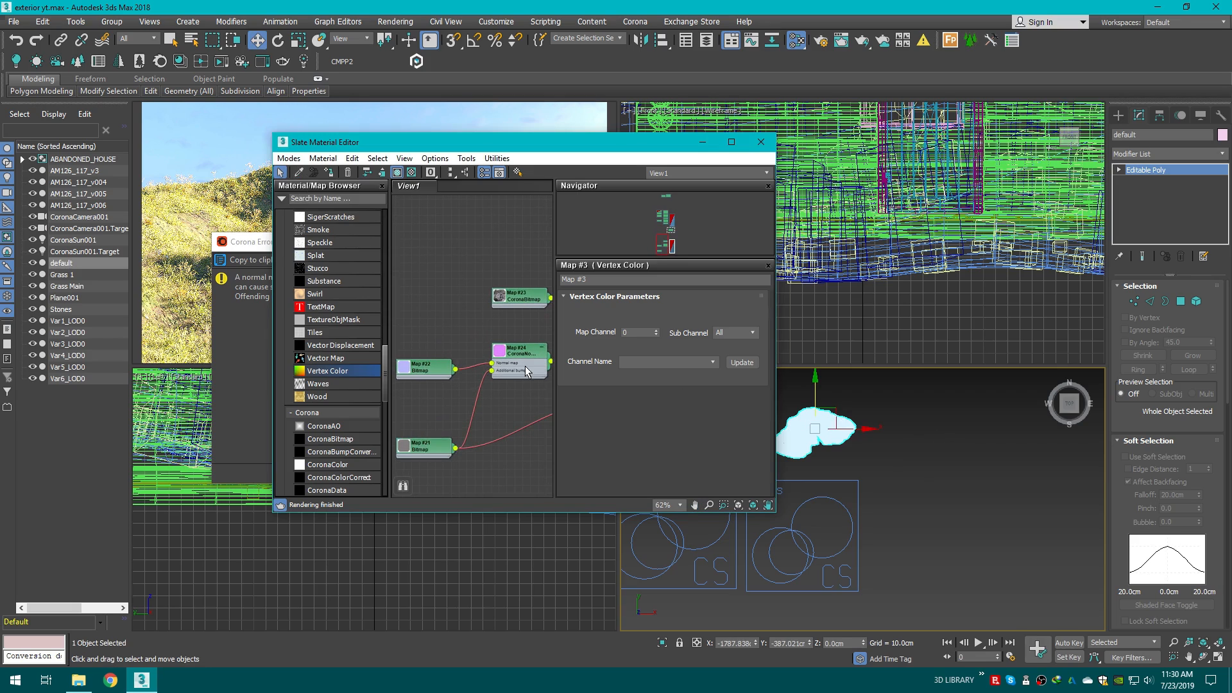
# Step: Open the rock's CoronaNormal map and enable Swap red and green
pyautogui.click(442, 334)
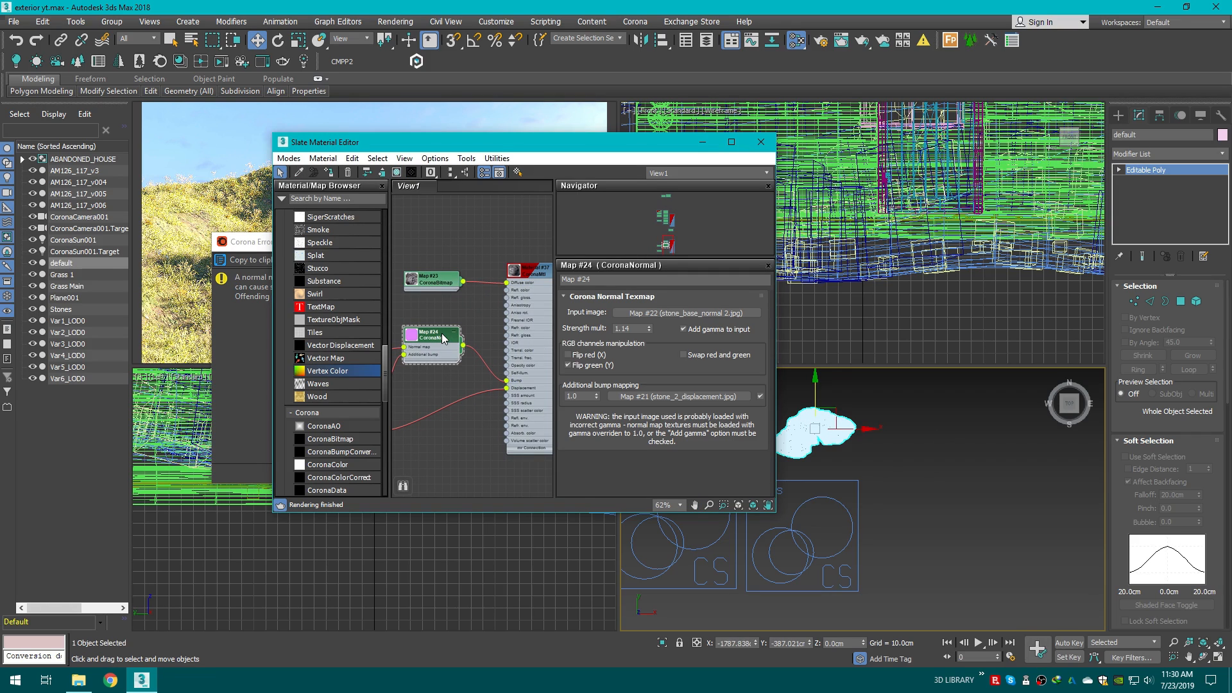
pyautogui.moveTo(434, 368); pyautogui.dragTo(473, 367, button='middle')
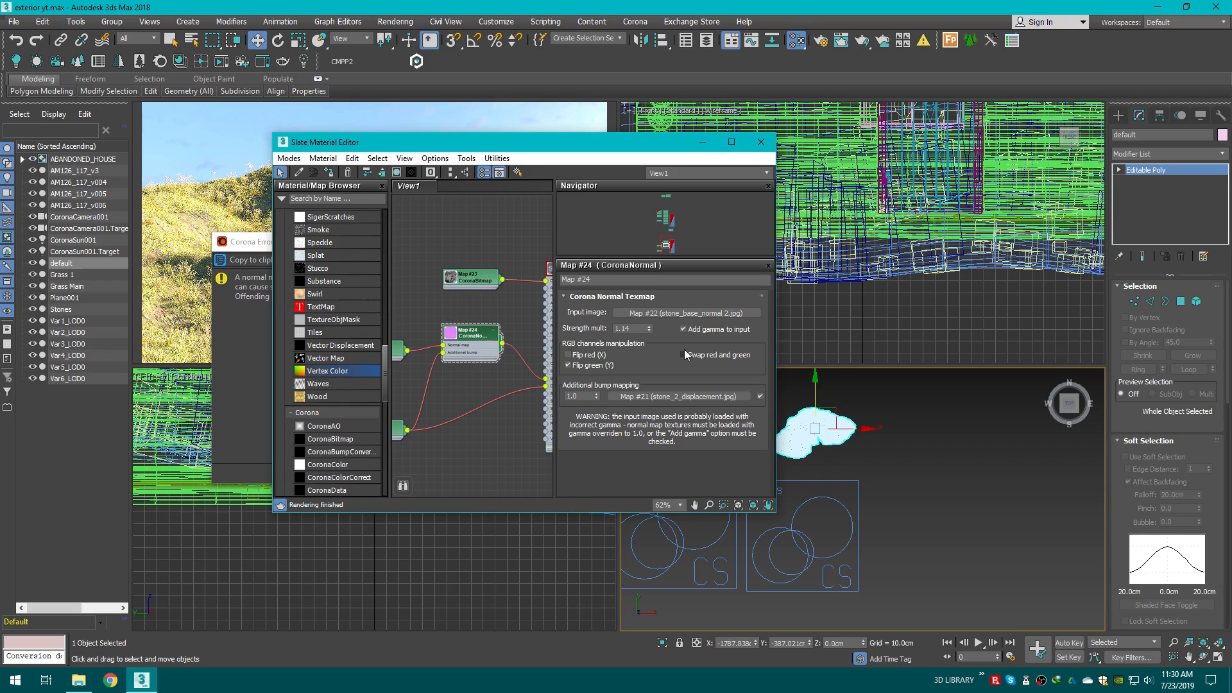
pyautogui.click(266, 245)
pyautogui.click(609, 240)
pyautogui.scroll(-1, 481, 380)
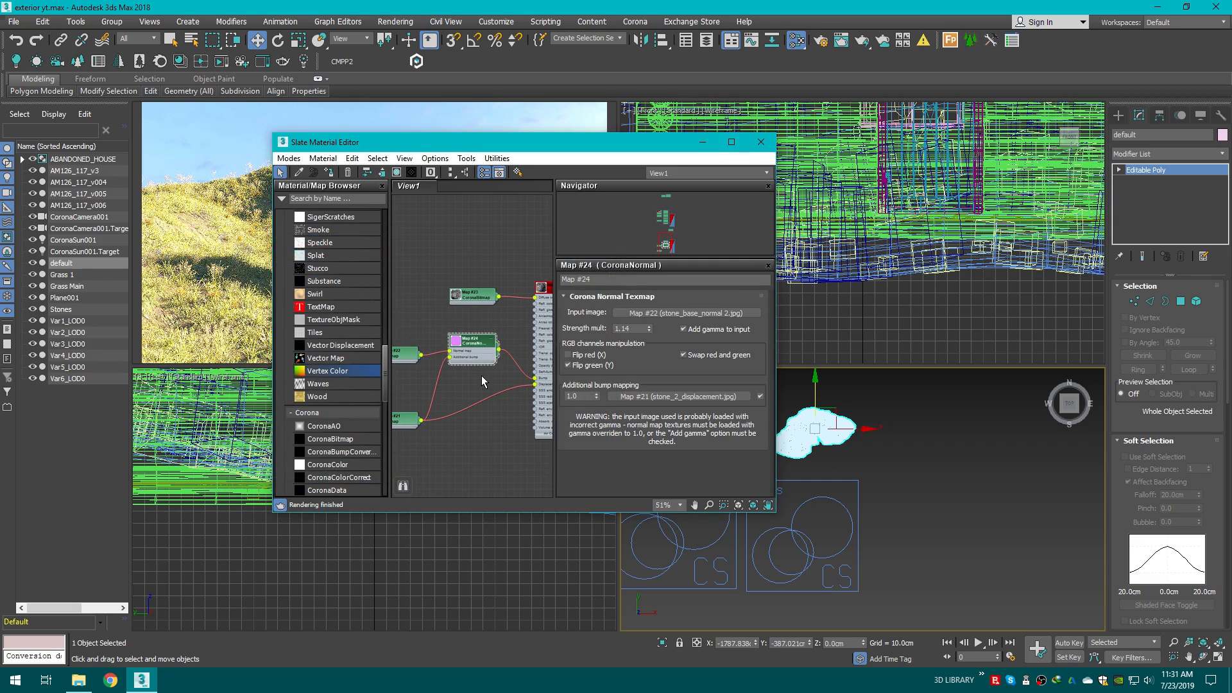
pyautogui.moveTo(482, 375); pyautogui.dragTo(455, 368, button='middle')
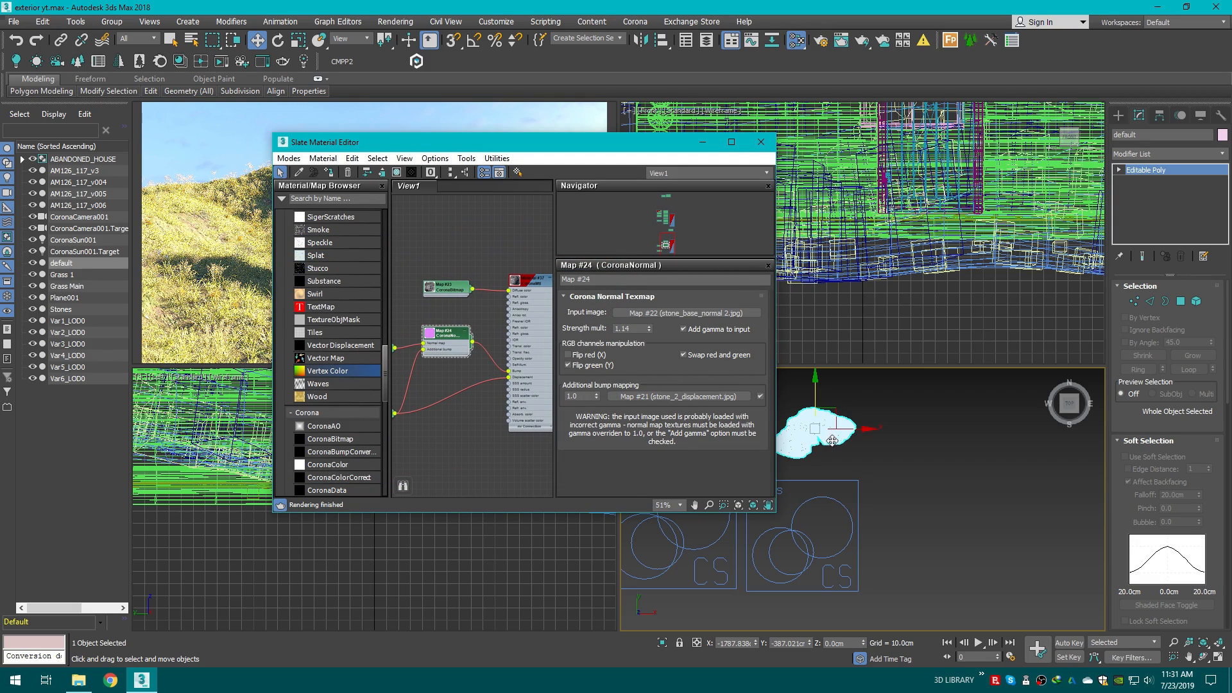
pyautogui.scroll(1, 473, 357)
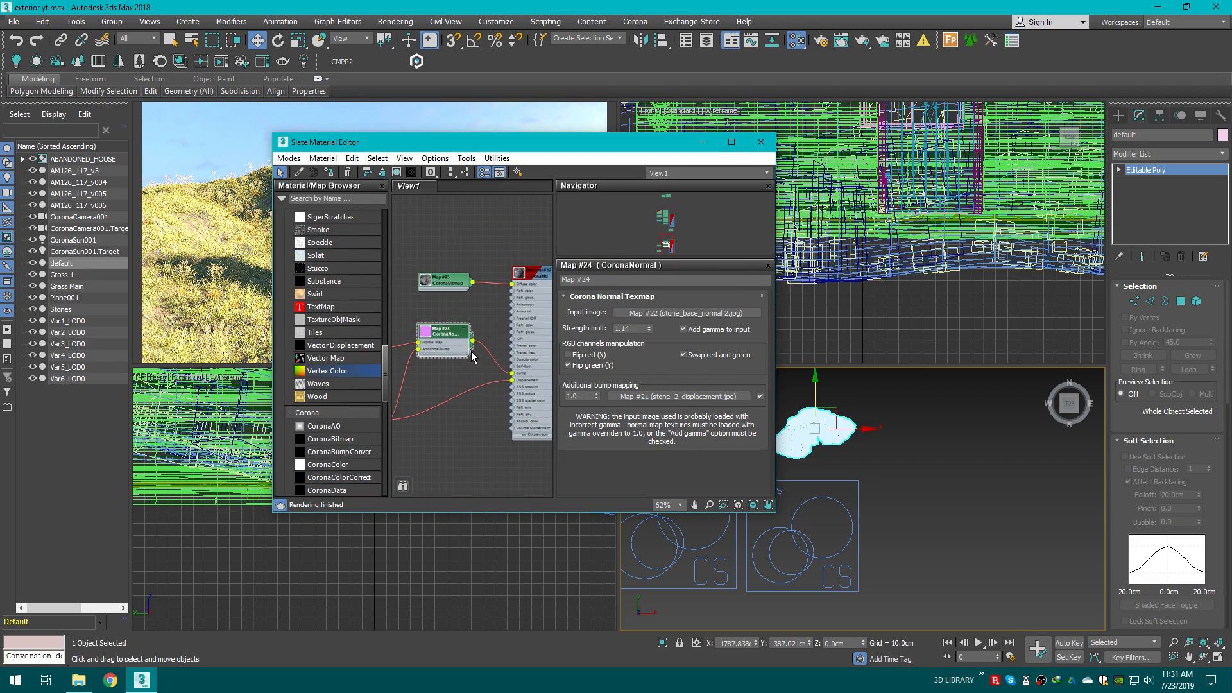
# Step: Enable Add gamma to input on the rock's CoronaNormal map, reset its strength multiplier to 1.0, and close the Slate Material Editor
pyautogui.click(694, 331)
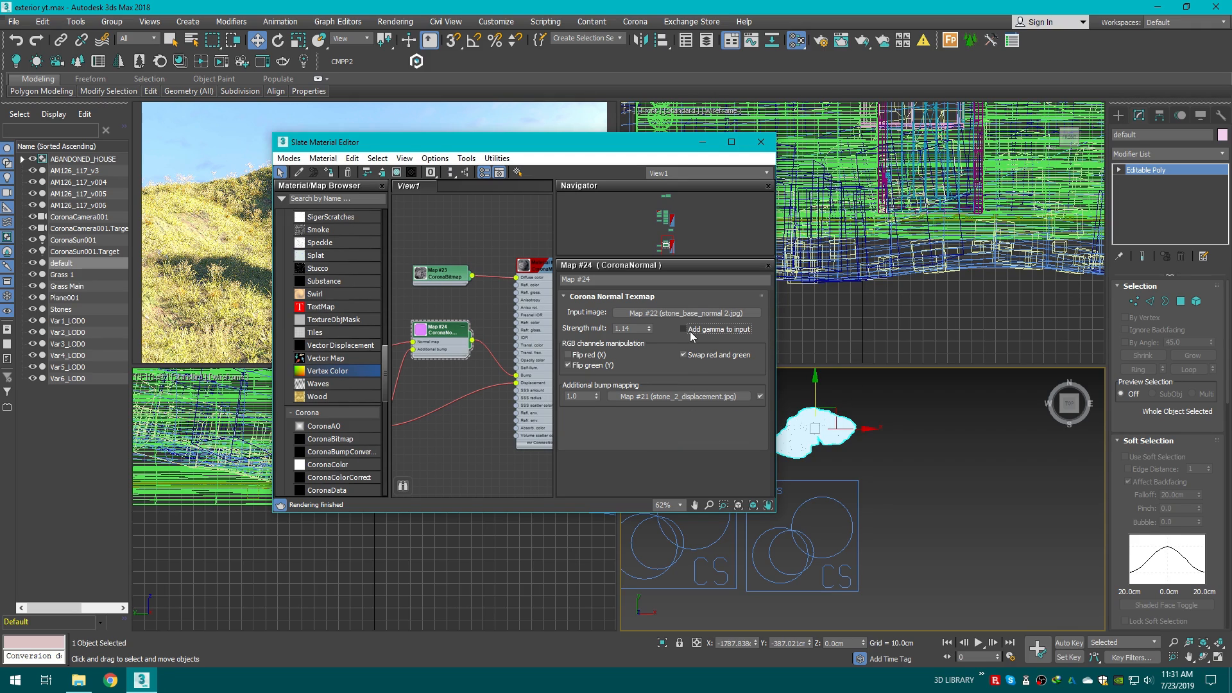
pyautogui.click(693, 331)
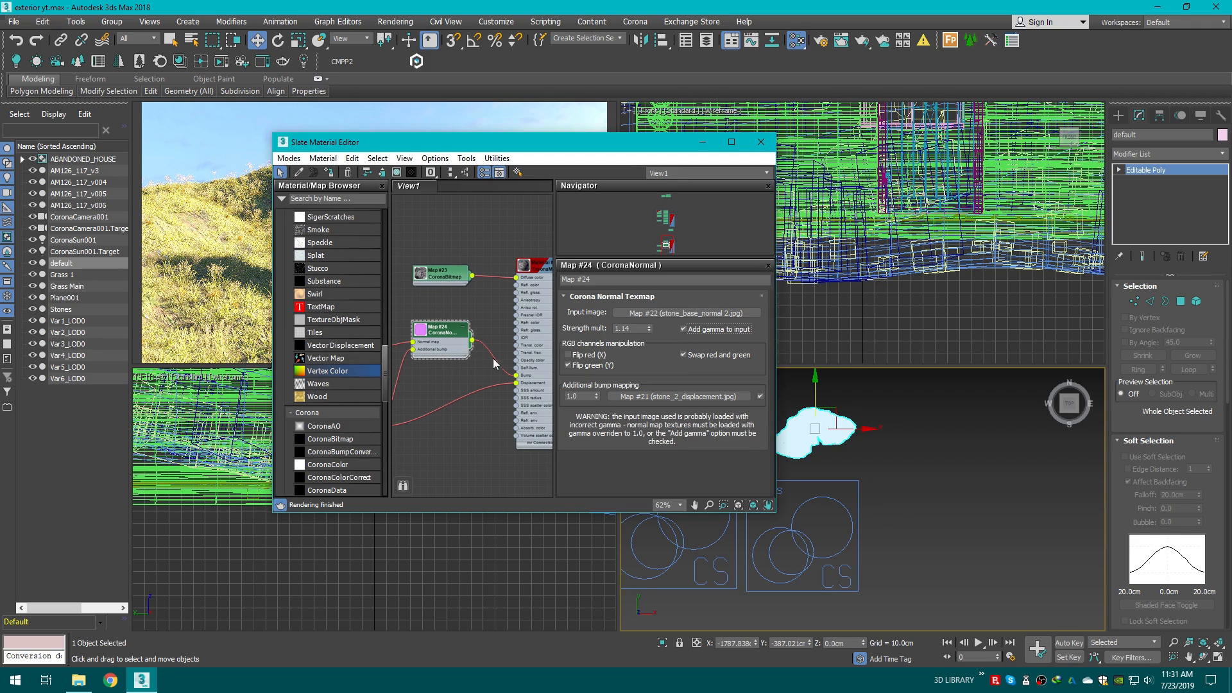
pyautogui.moveTo(445, 360); pyautogui.dragTo(475, 366, button='middle')
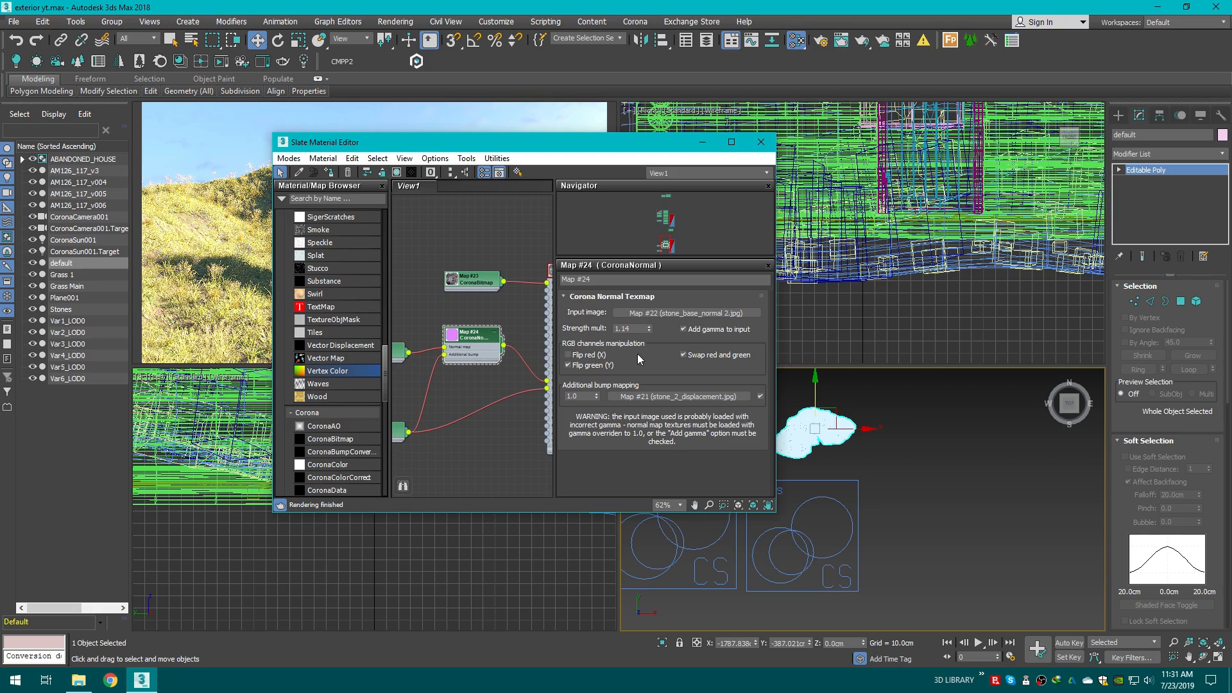
pyautogui.click(637, 328)
pyautogui.click(489, 314)
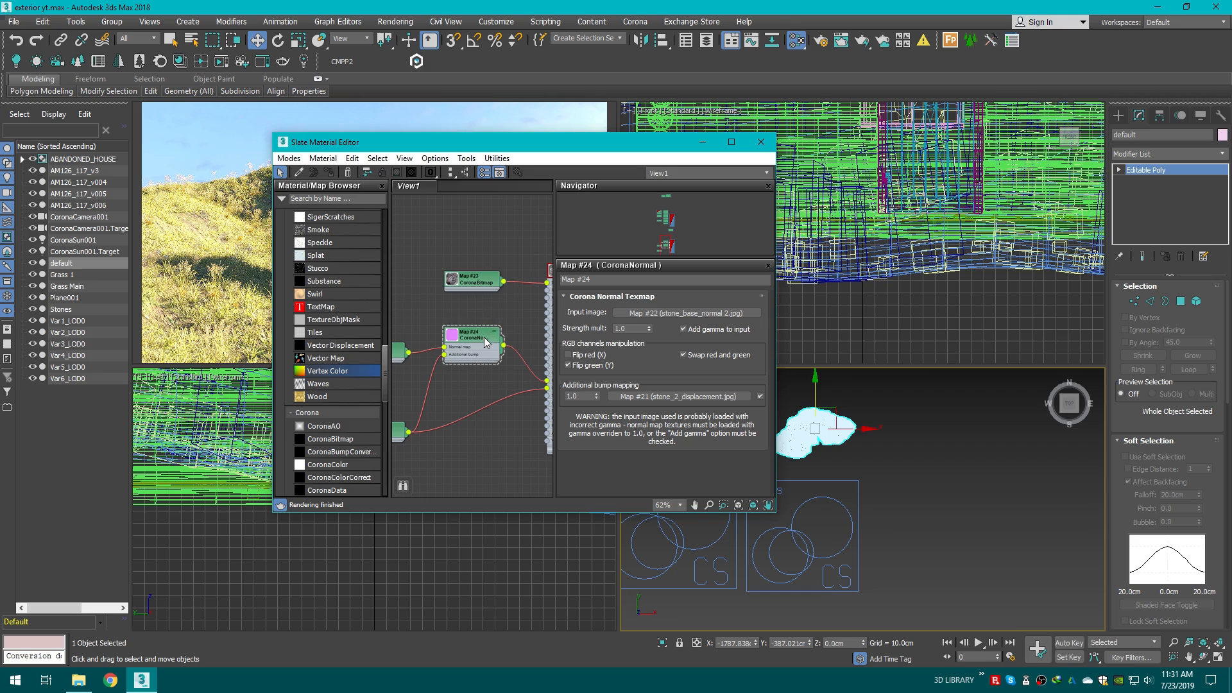
pyautogui.click(484, 337)
pyautogui.click(761, 142)
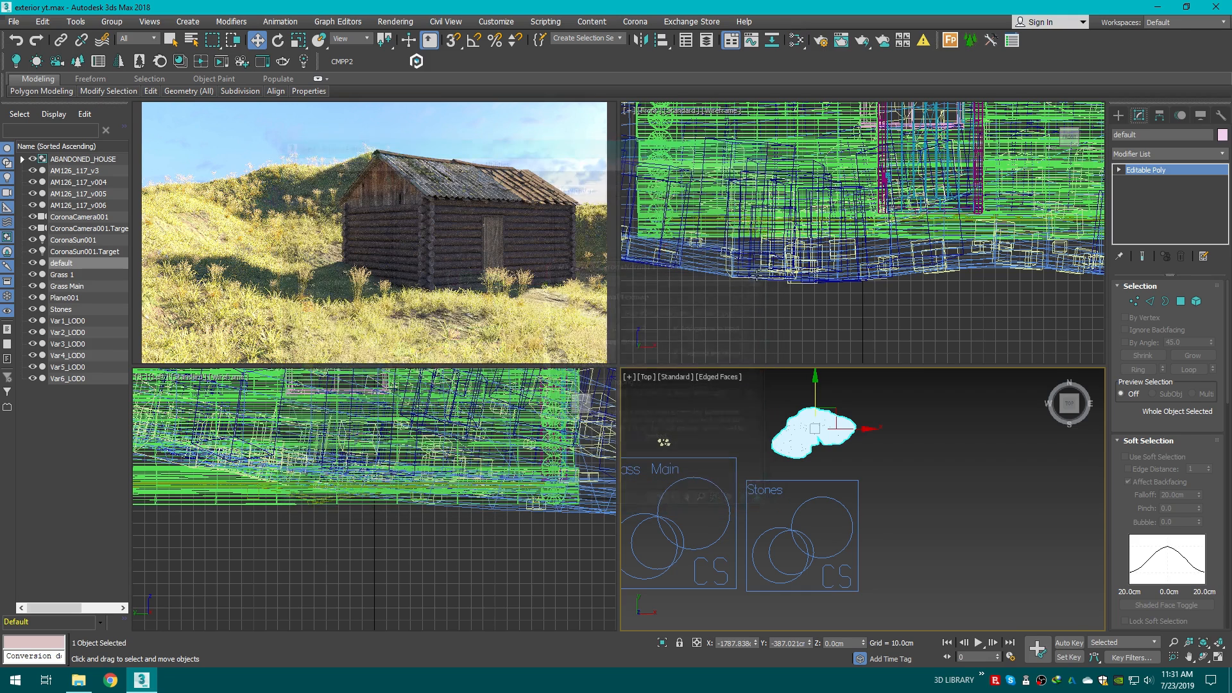
# Step: Duplicate the merged stone as copies in a row beside the original in the top viewport
pyautogui.click(739, 430)
pyautogui.scroll(4, 771, 435)
pyautogui.click(835, 436)
pyautogui.scroll(-2, 835, 436)
pyautogui.moveTo(878, 435); pyautogui.dragTo(752, 444, button='middle')
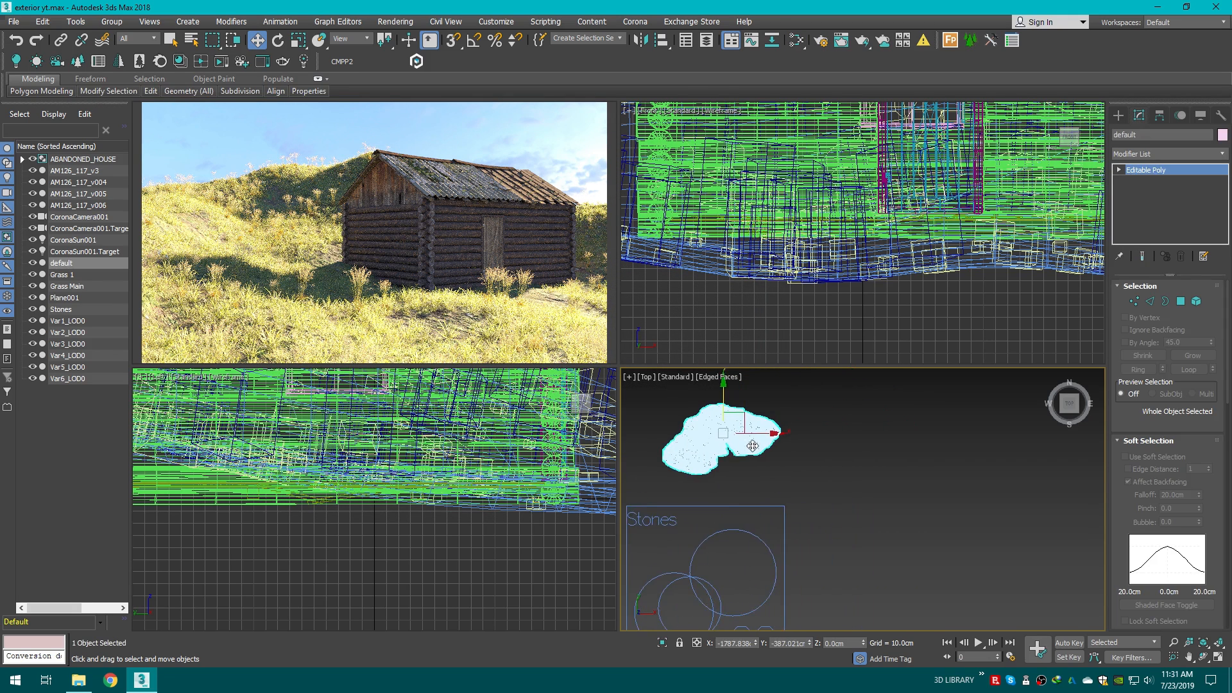
pyautogui.scroll(-2, 749, 442)
pyautogui.keyDown('shift'); pyautogui.moveTo(770, 438); pyautogui.dragTo(851, 437); pyautogui.keyUp('shift')
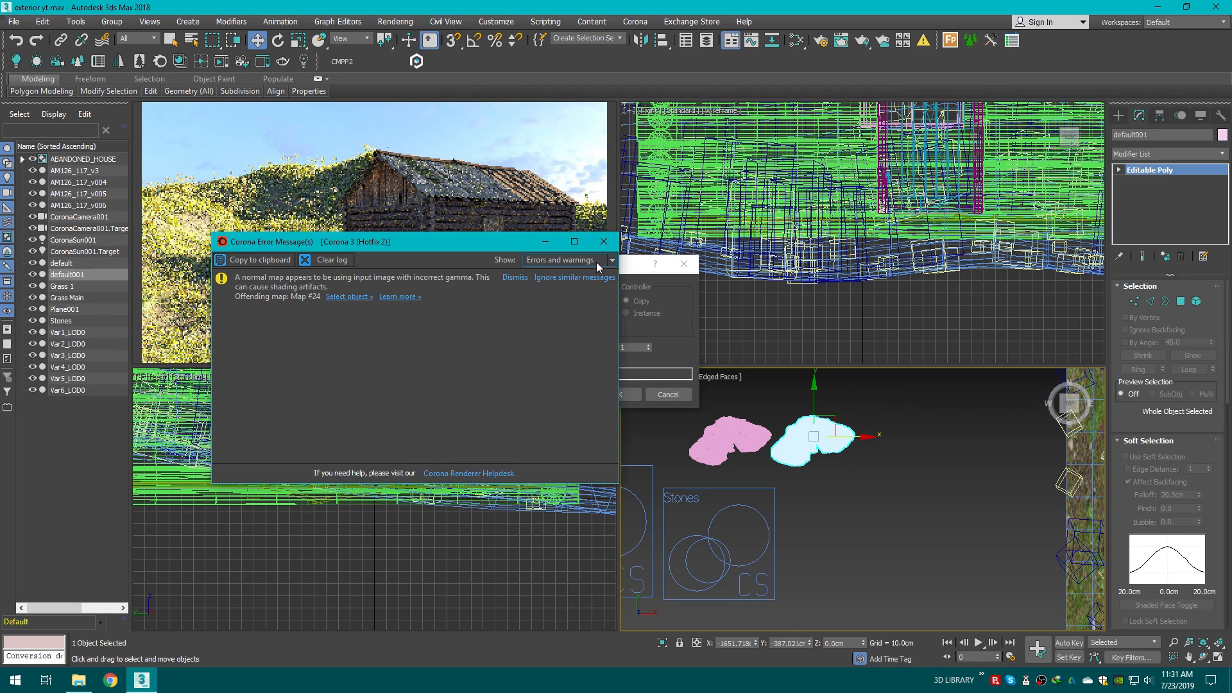
pyautogui.click(603, 242)
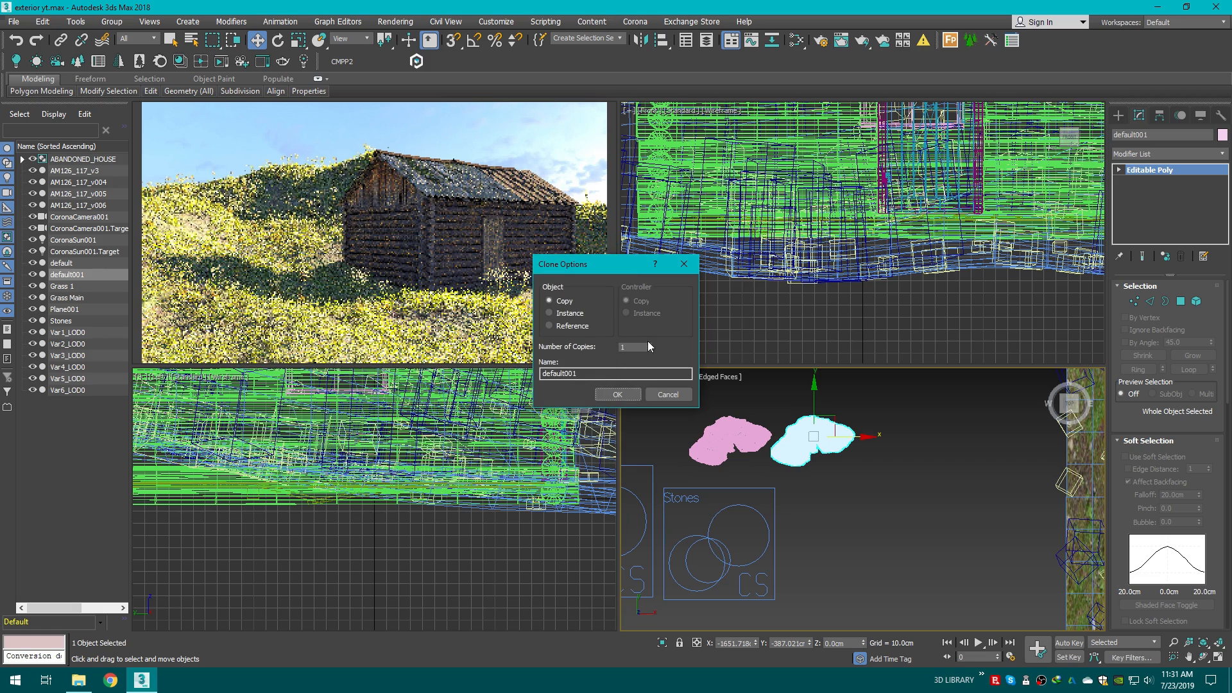
pyautogui.click(626, 394)
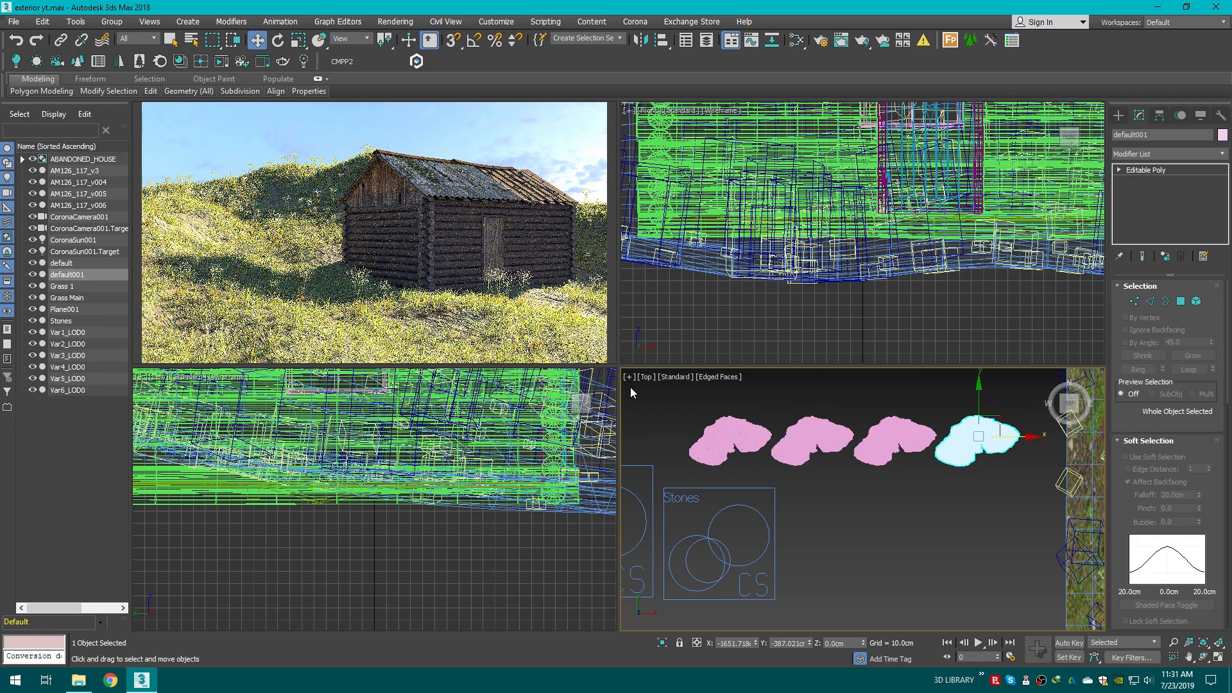
# Step: Scale the three stone copies down to different smaller sizes and move the last copy closer to the others
pyautogui.click(811, 442)
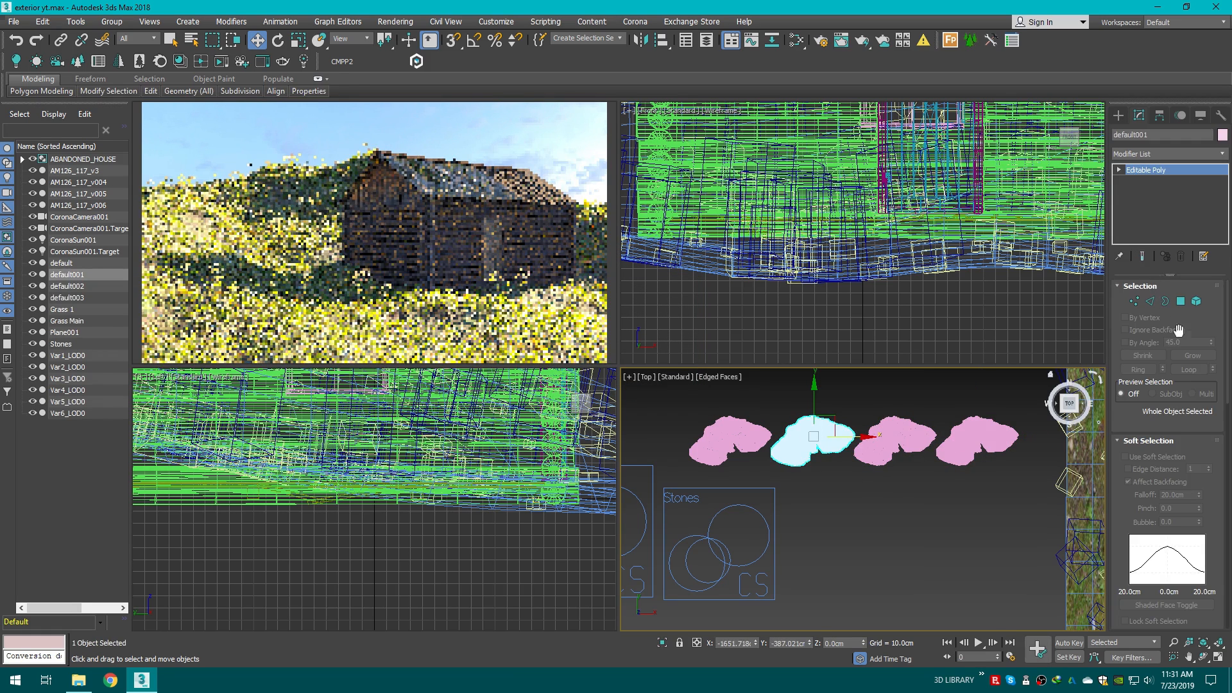
pyautogui.click(298, 39)
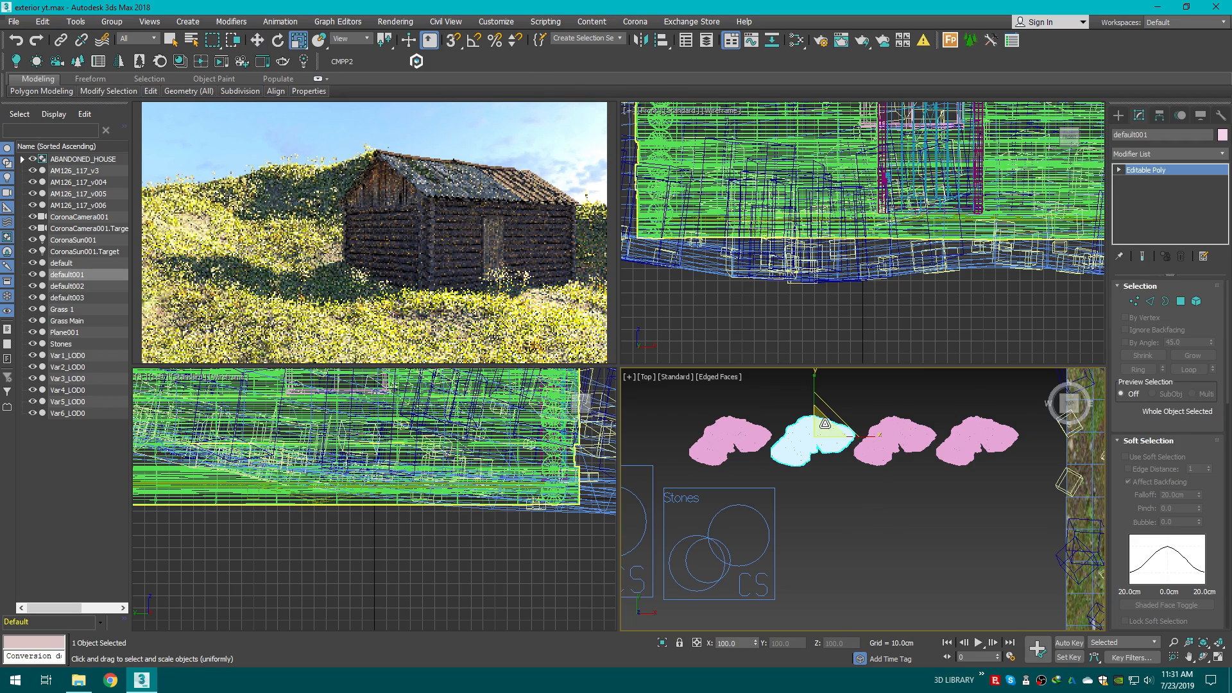
pyautogui.moveTo(824, 426); pyautogui.dragTo(796, 543)
pyautogui.click(900, 440)
pyautogui.moveTo(905, 427); pyautogui.dragTo(848, 563)
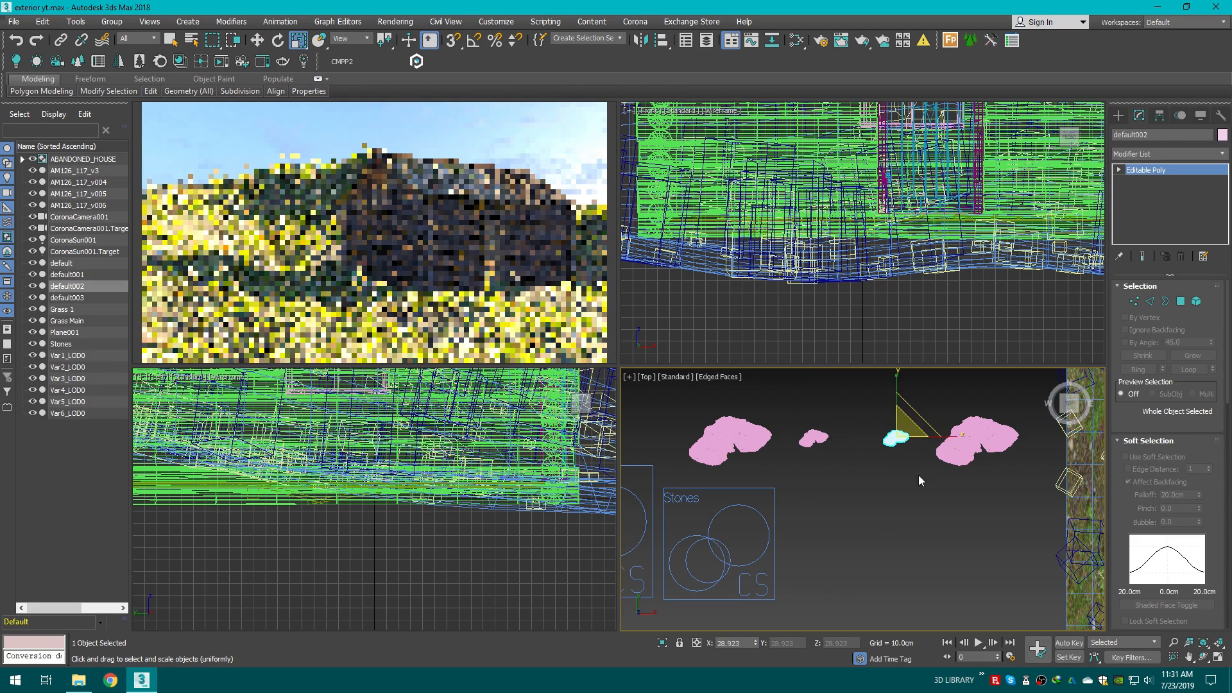
pyautogui.click(951, 450)
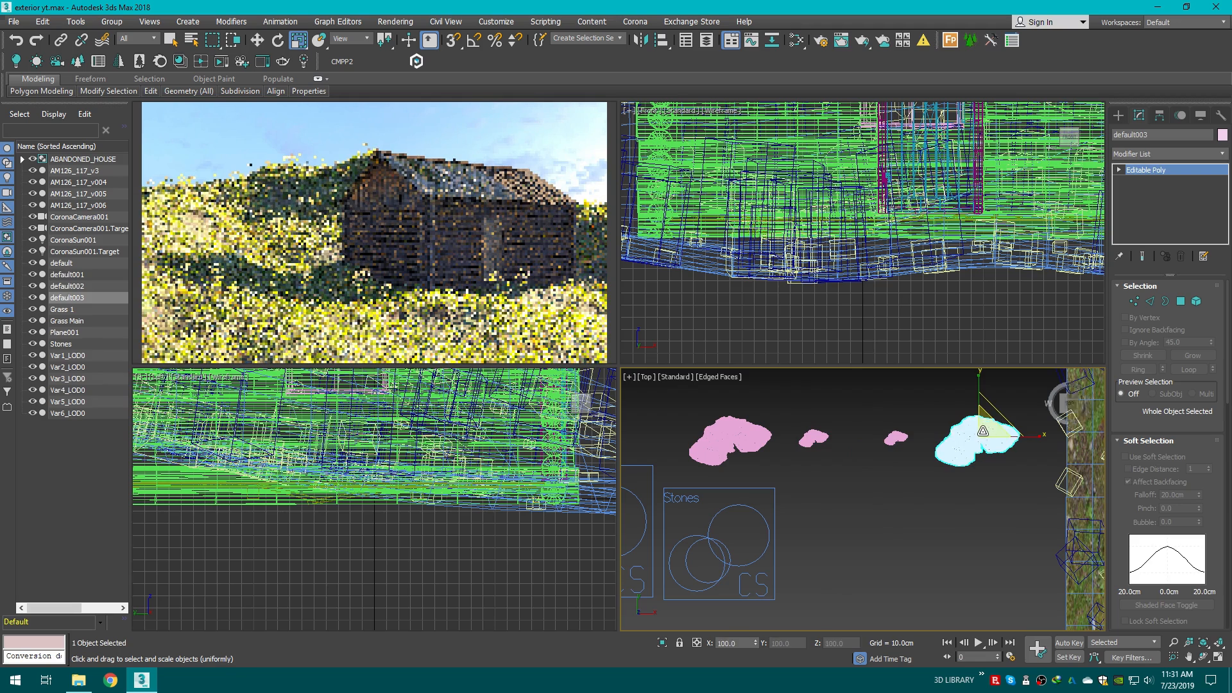
pyautogui.moveTo(953, 443); pyautogui.dragTo(924, 565)
pyautogui.moveTo(853, 18); pyautogui.dragTo(792, 214)
pyautogui.press('w')
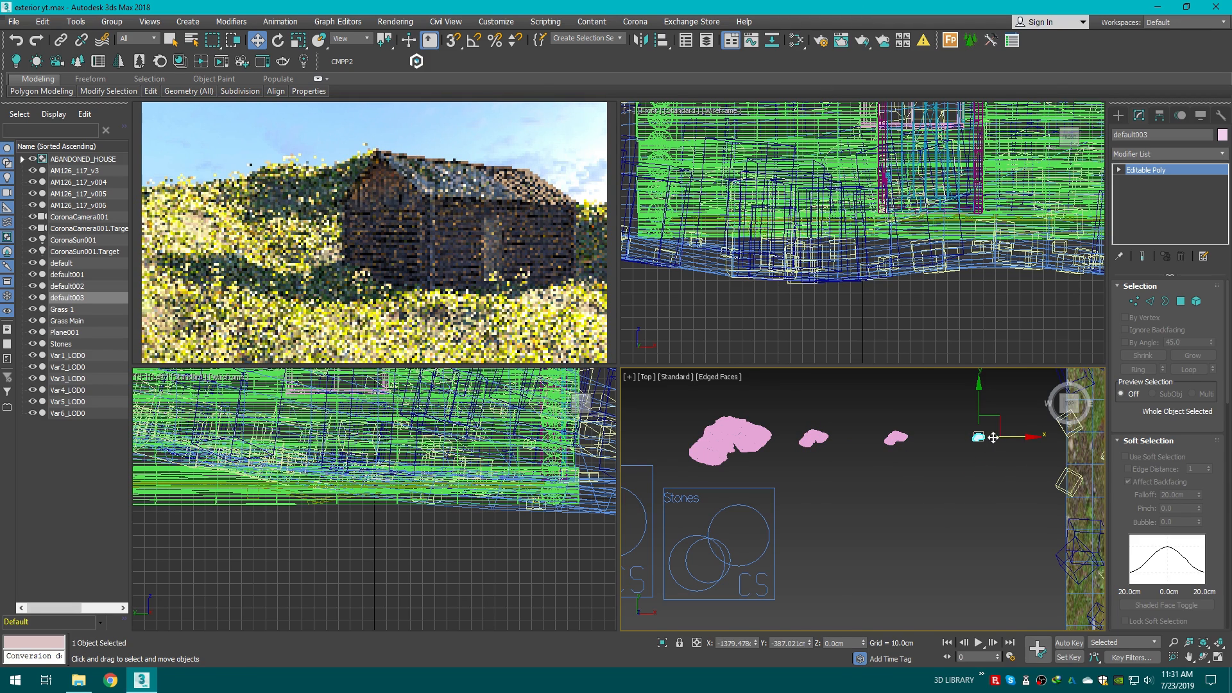
pyautogui.moveTo(994, 437); pyautogui.dragTo(967, 436)
# Step: Select the Stones scatter object and set Plane001 as its distribute-on object
pyautogui.click(785, 499)
pyautogui.click(772, 498)
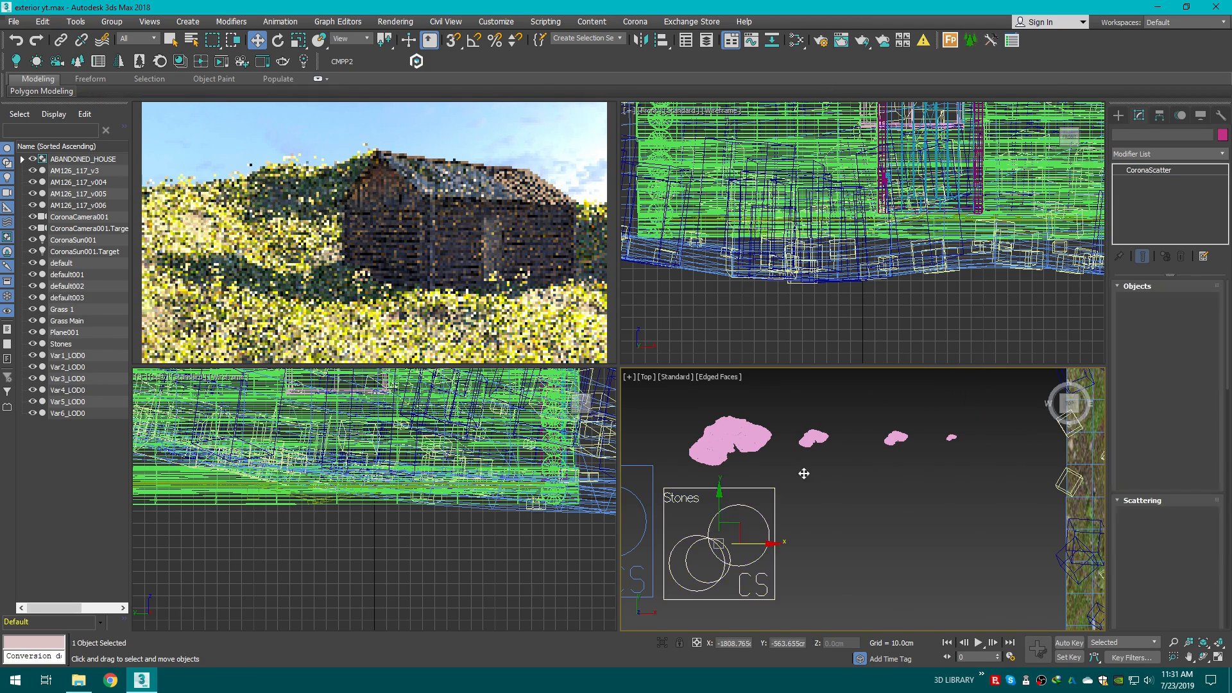
pyautogui.scroll(-2, 834, 458)
pyautogui.click(1133, 364)
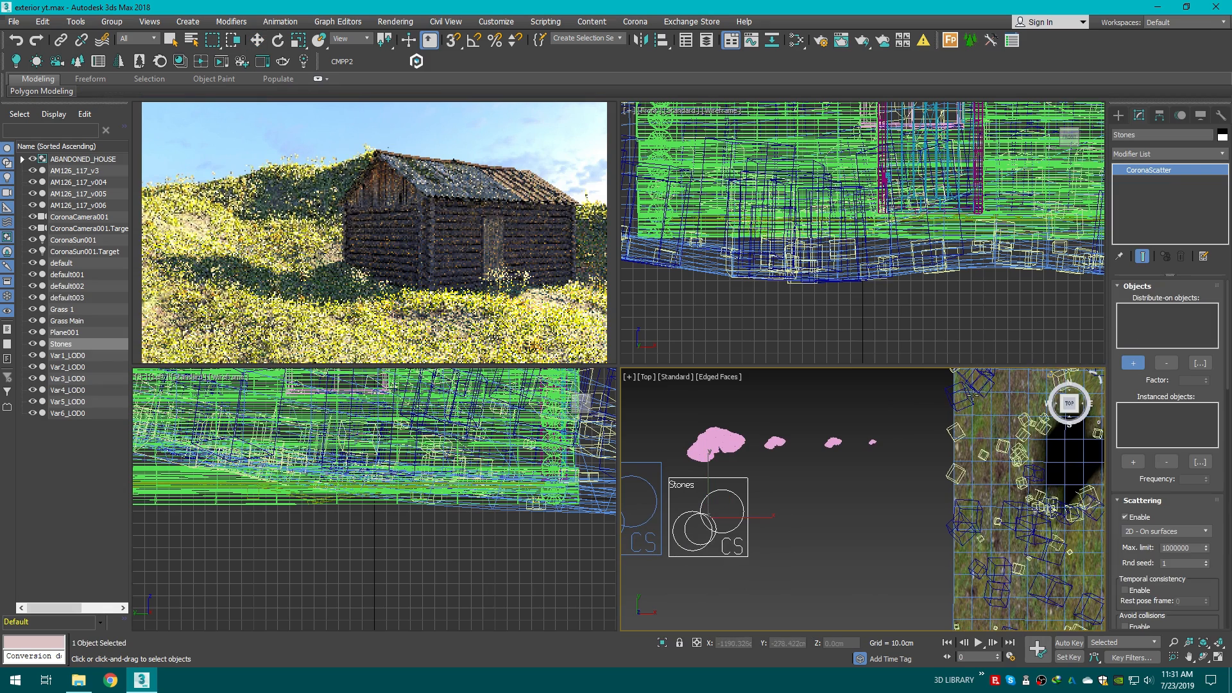
pyautogui.click(995, 423)
# Step: Add the original stone and its three copies as instanced objects of the Stones scatter
pyautogui.click(1134, 462)
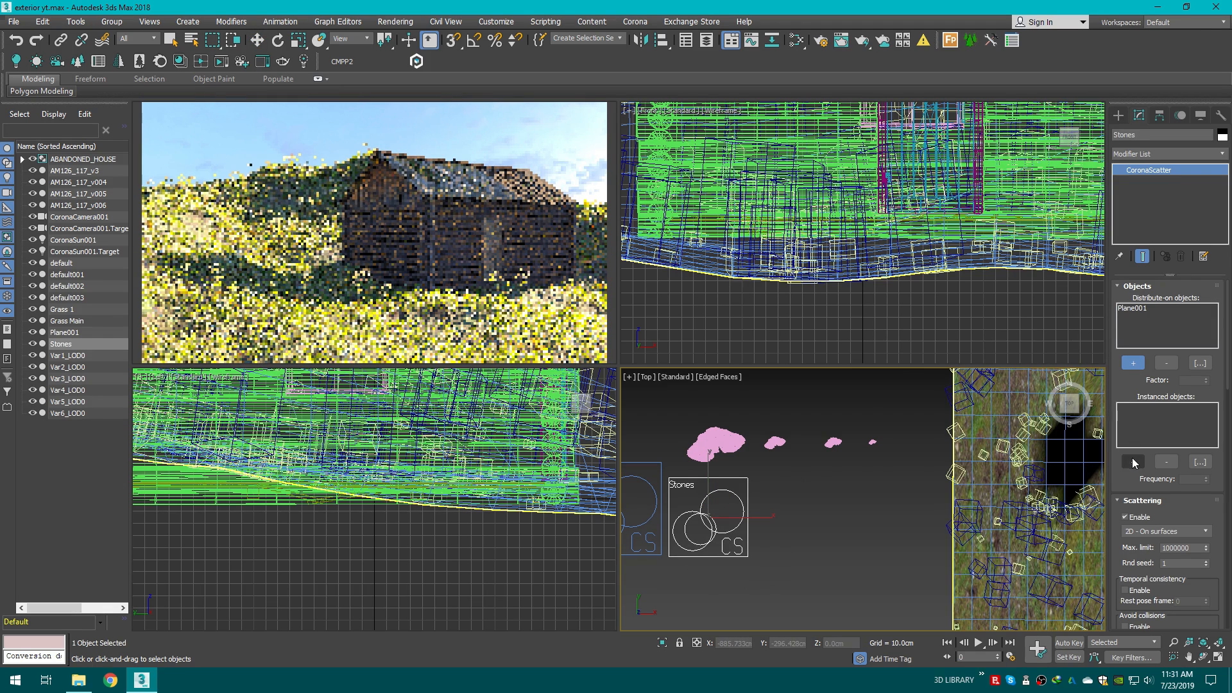
pyautogui.click(872, 443)
pyautogui.click(775, 442)
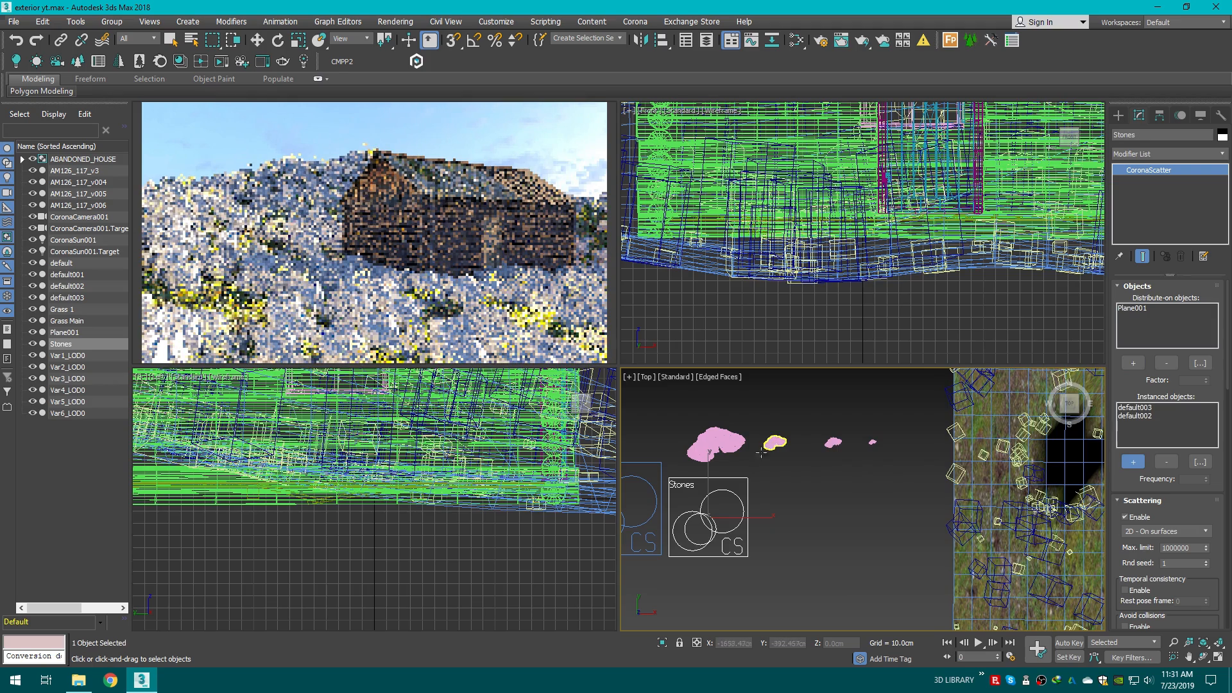
pyautogui.click(717, 445)
pyautogui.click(721, 449)
pyautogui.press('c')
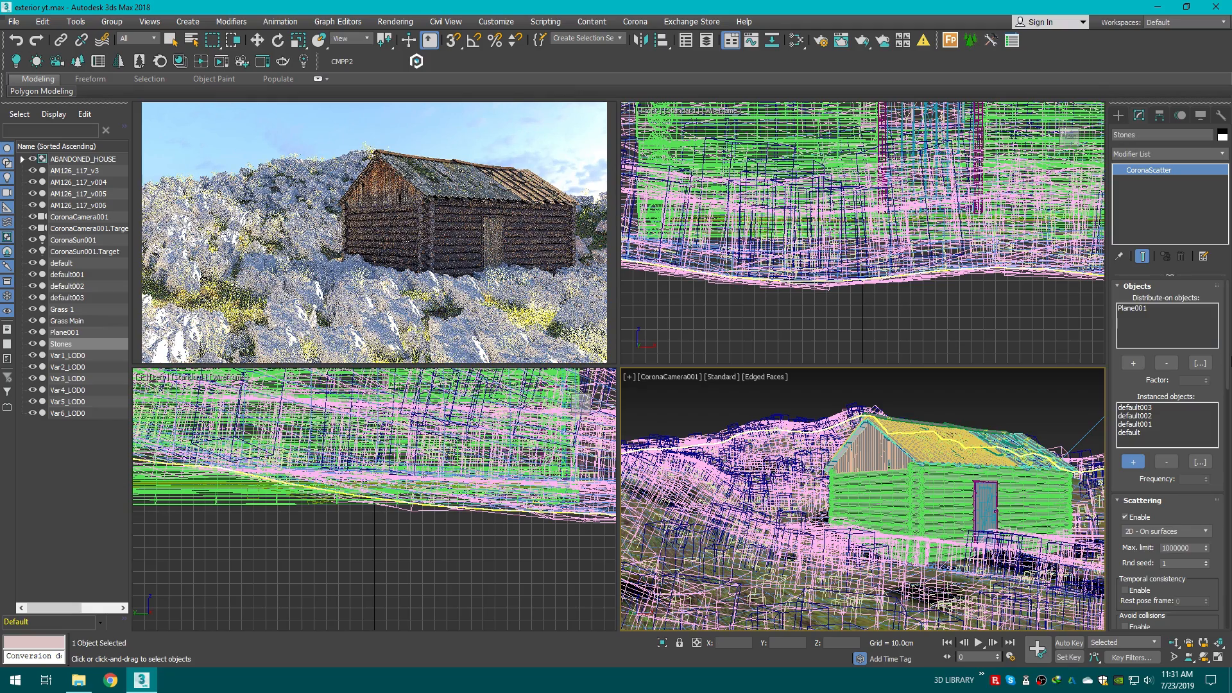
# Step: Enable collision avoidance on the Stones scatter and set its random distribution count to 20
pyautogui.moveTo(1229, 360); pyautogui.dragTo(1229, 406)
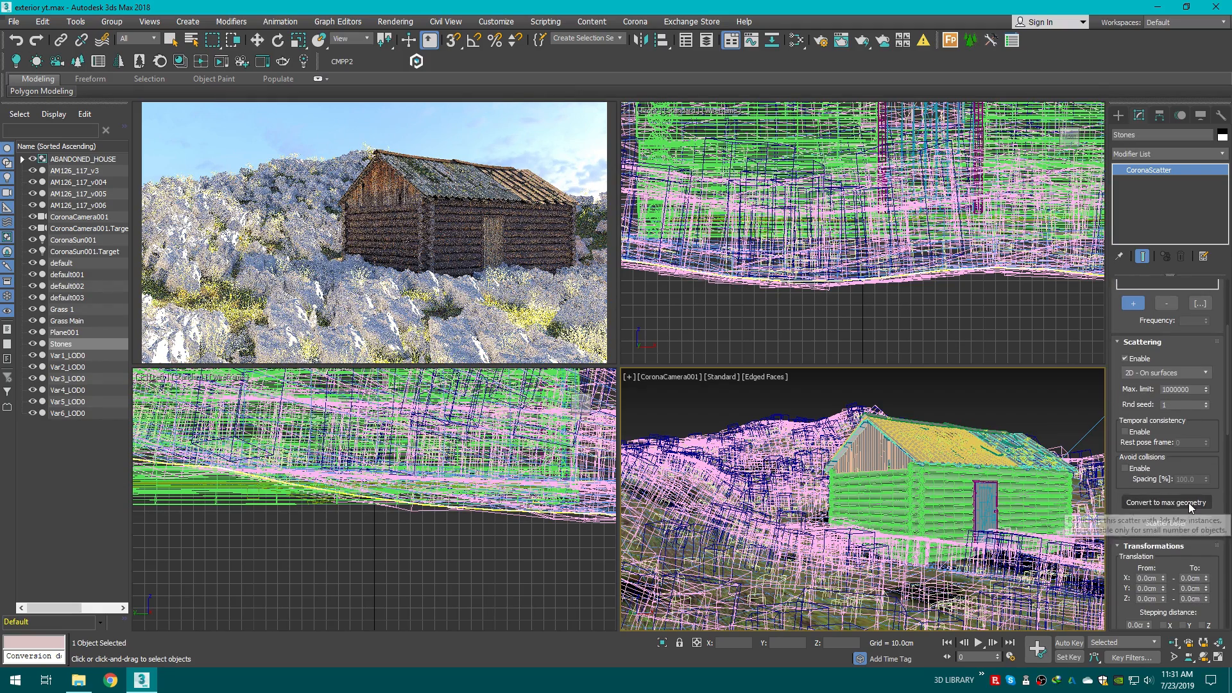
pyautogui.click(1131, 471)
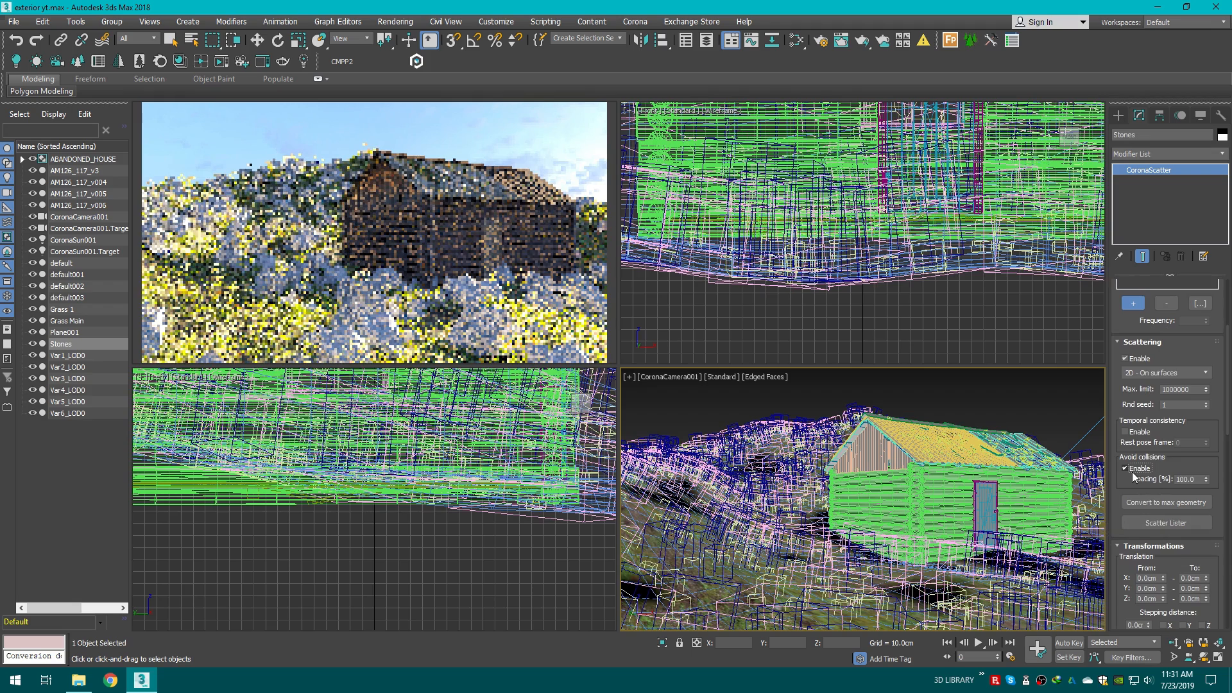
pyautogui.scroll(-5, 1219, 478)
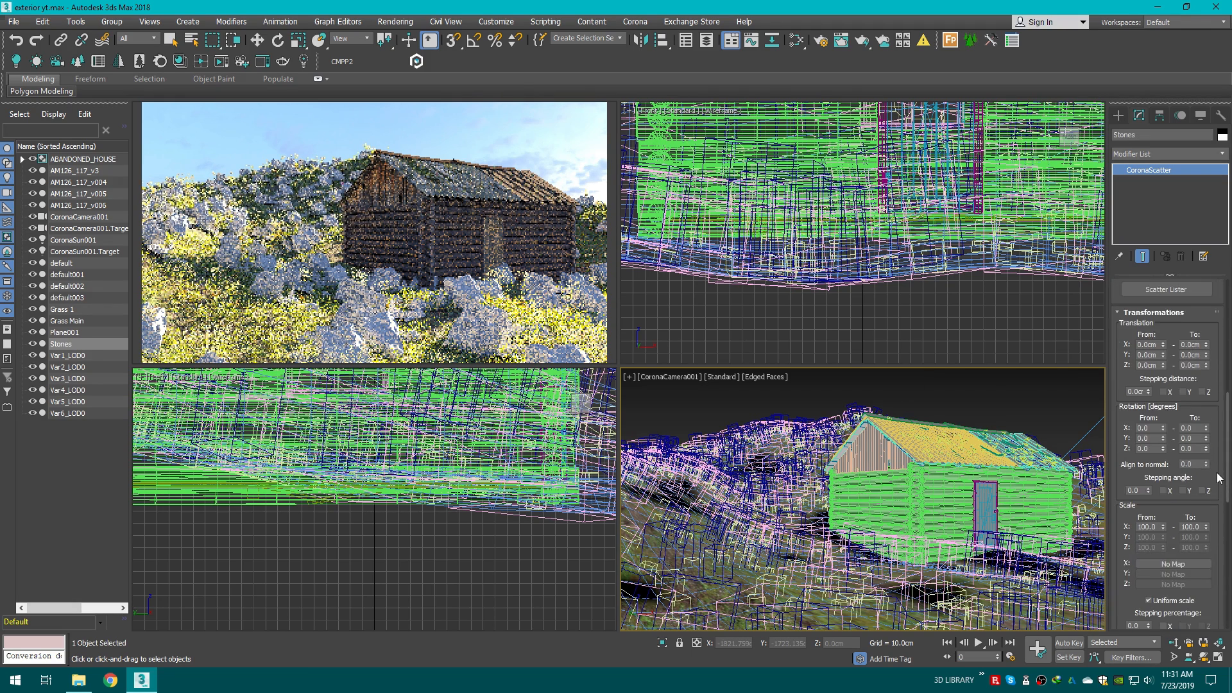
pyautogui.scroll(-5, 1217, 478)
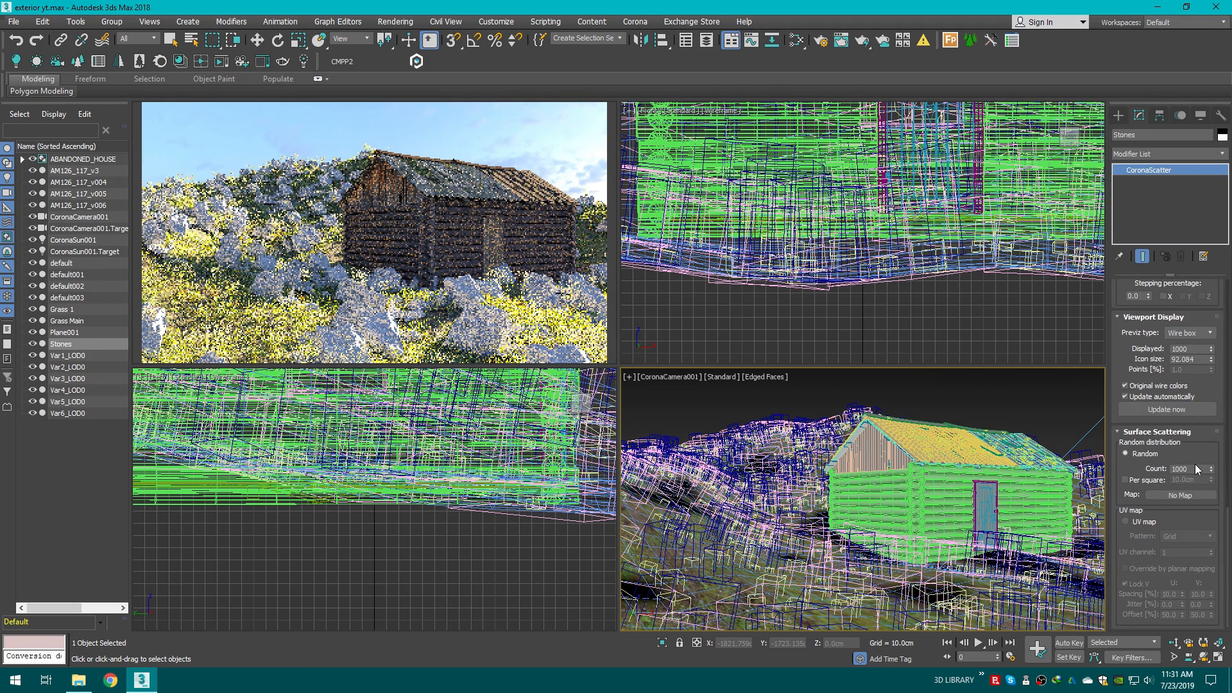
pyautogui.doubleClick(1191, 467)
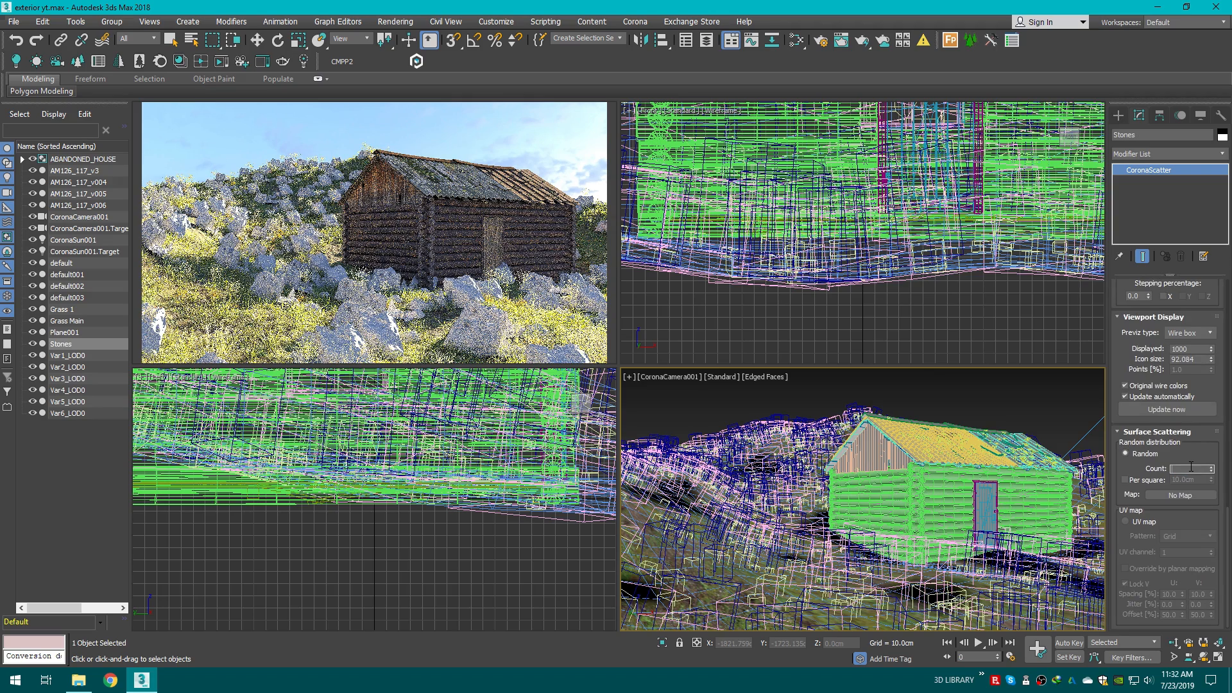
pyautogui.write('100')
pyautogui.press('Return')
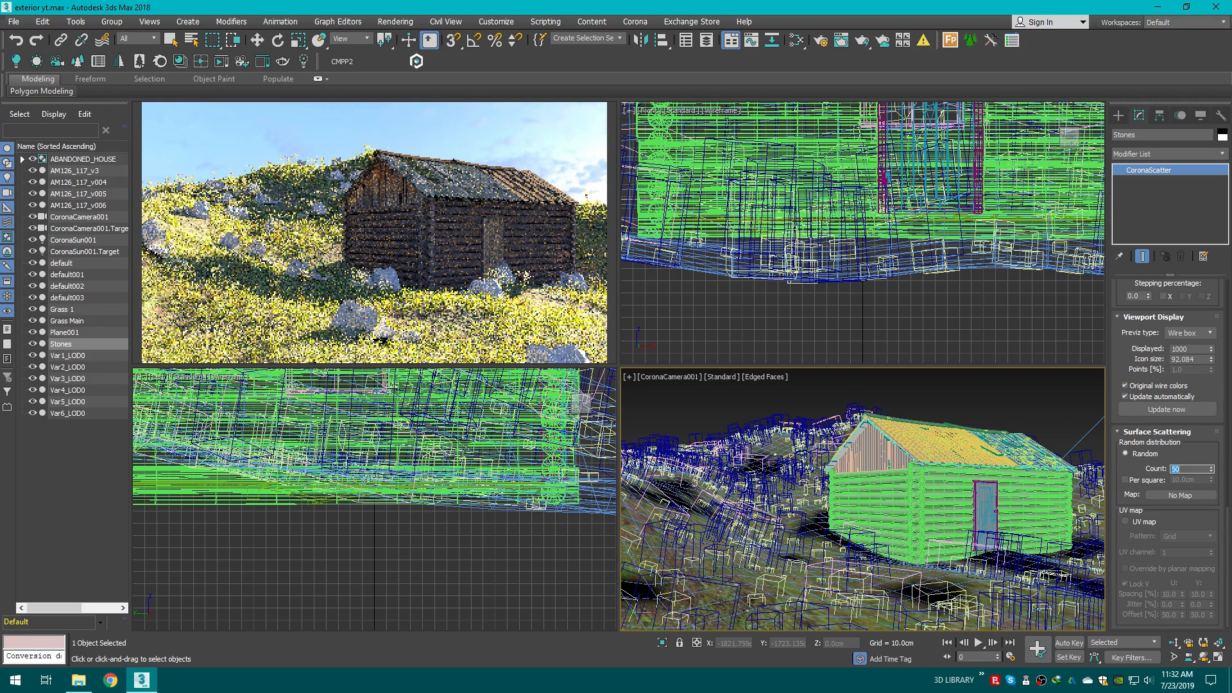
pyautogui.press('Return')
pyautogui.write('20')
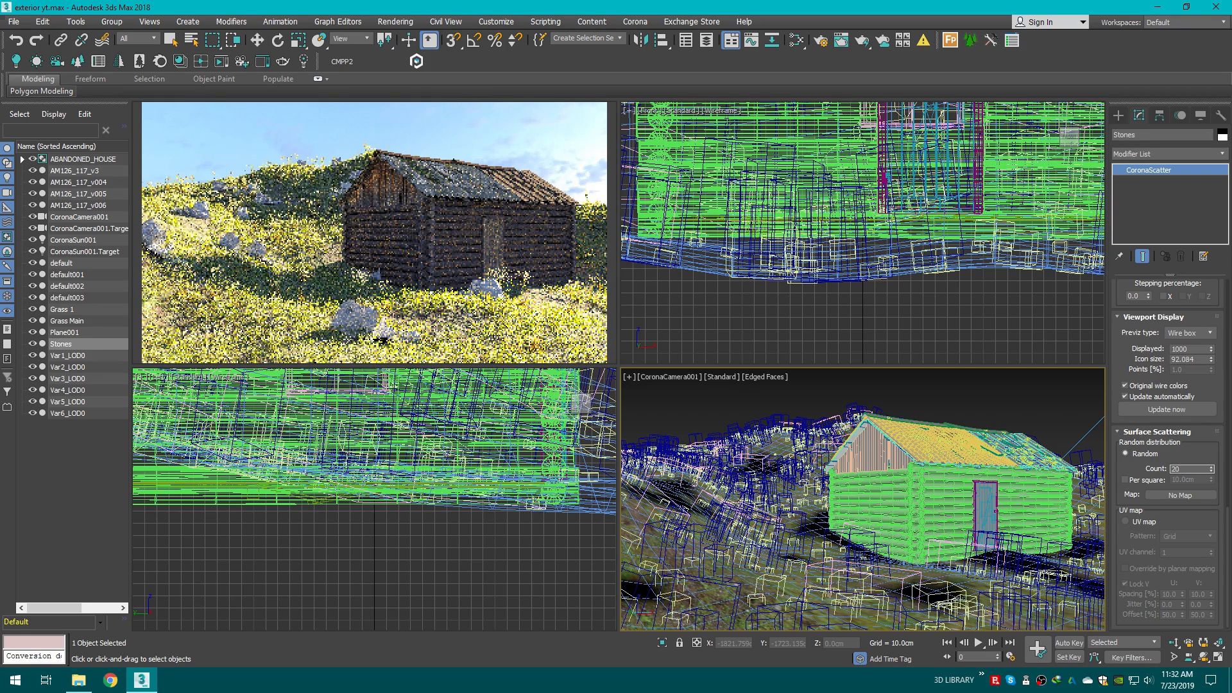
pyautogui.press('Return')
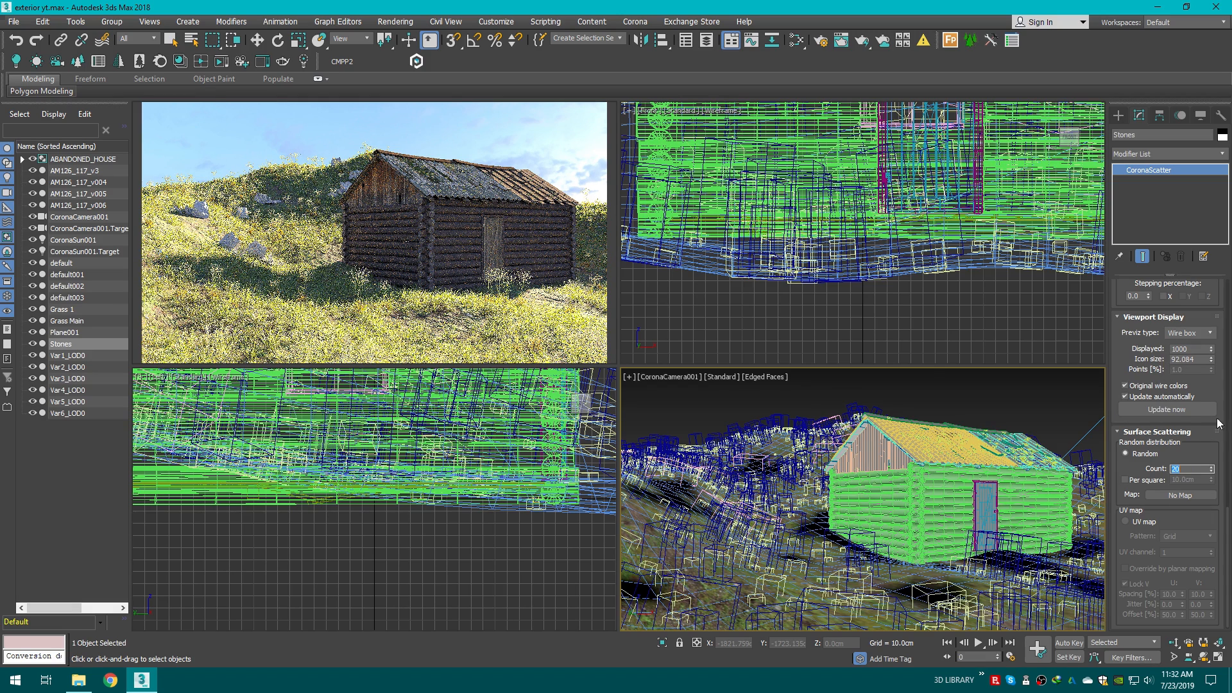
# Step: Enable Z stepping angle and set the Z rotation range from 90 to 180 degrees
pyautogui.scroll(5, 1226, 500)
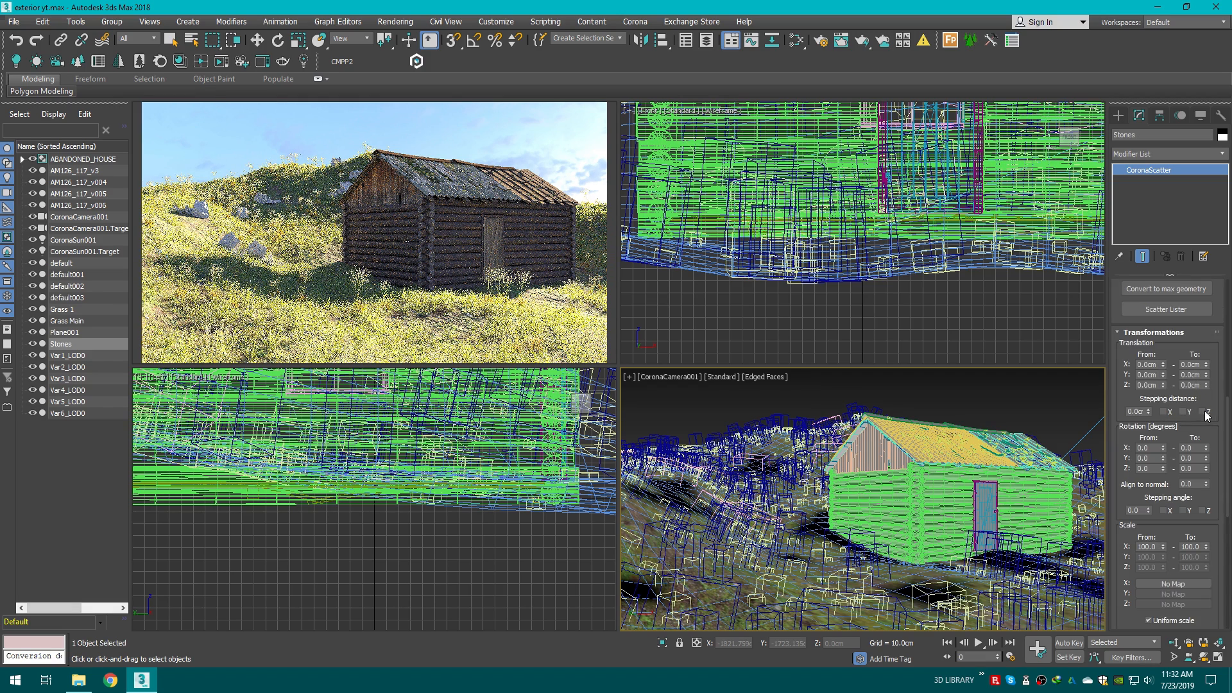
pyautogui.click(1209, 511)
pyautogui.click(1156, 468)
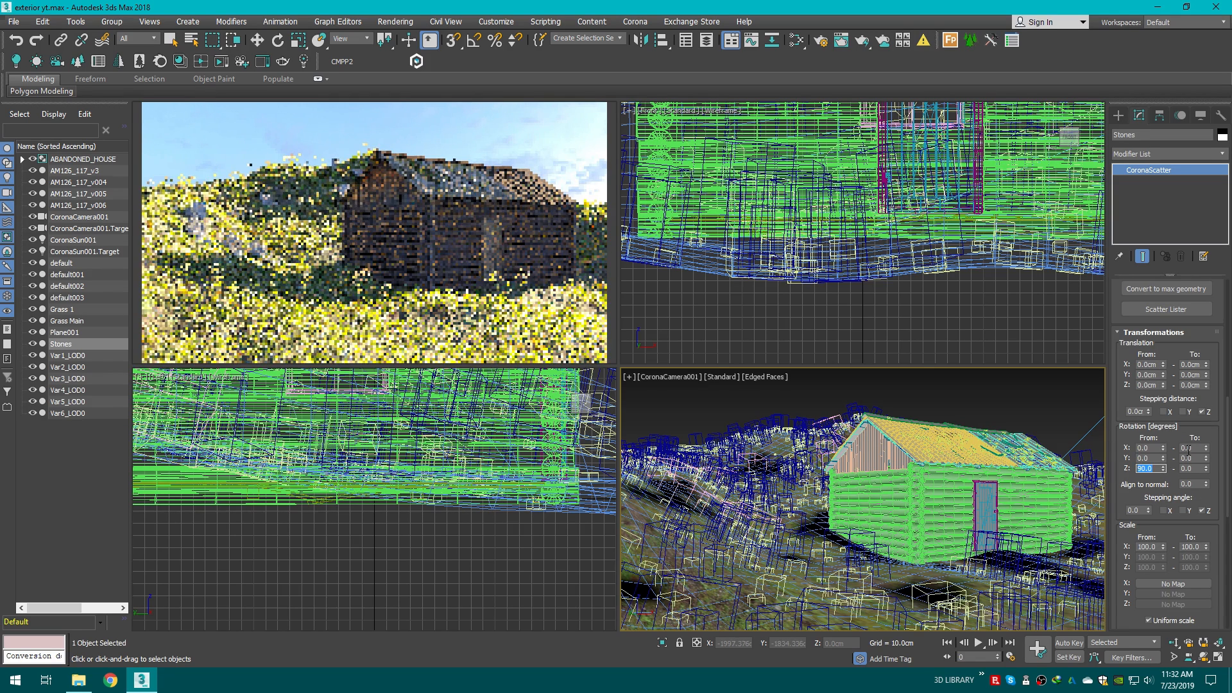
pyautogui.press('Tab')
pyautogui.write('180')
pyautogui.press('Return')
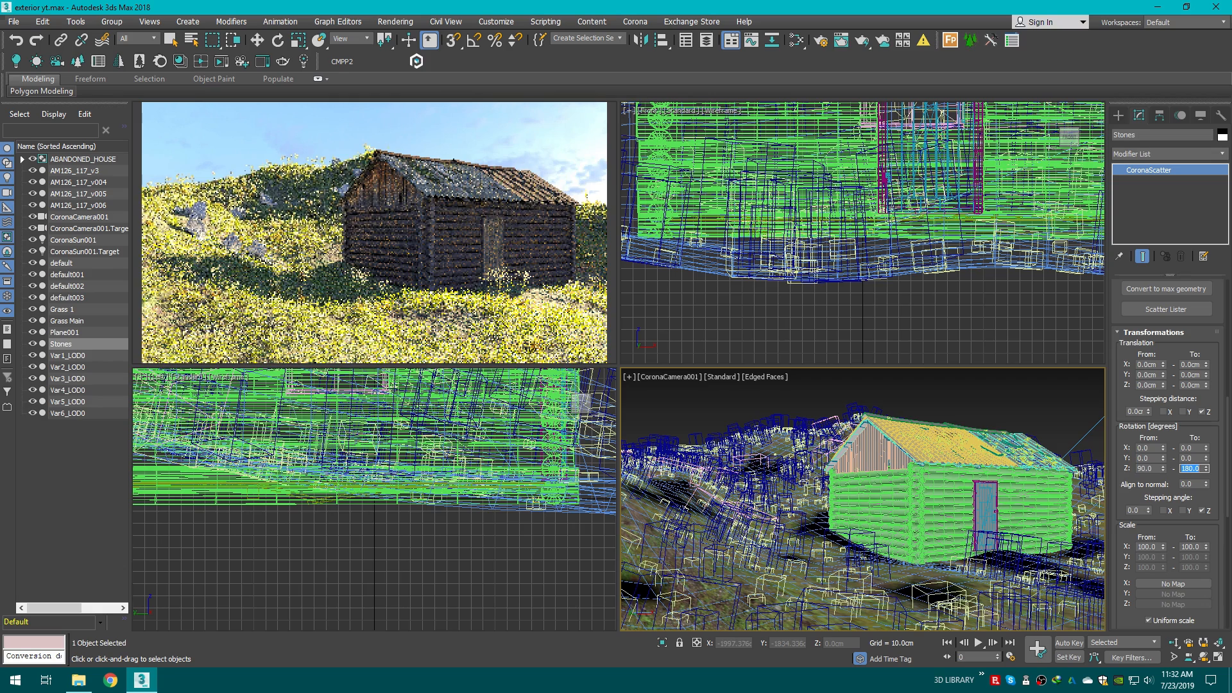
# Step: Set the Stones scatter's minimum scale to 20 percent
pyautogui.moveTo(1226, 443); pyautogui.dragTo(1228, 421)
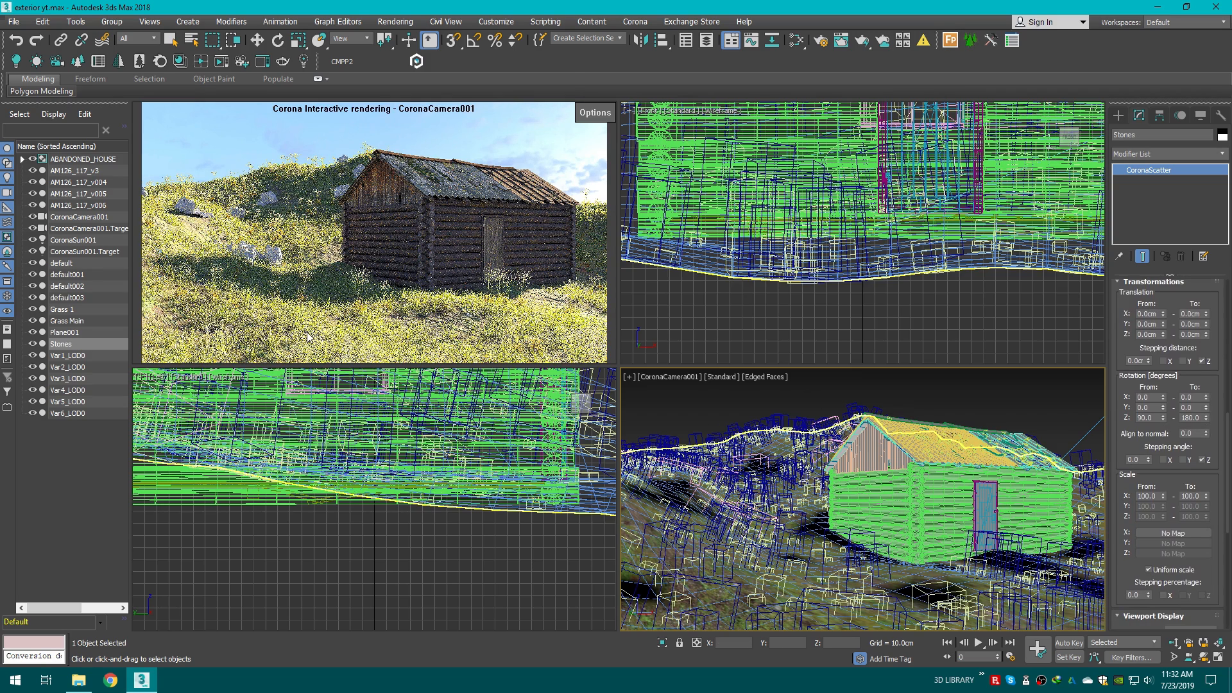
pyautogui.moveTo(1229, 441); pyautogui.dragTo(1229, 456)
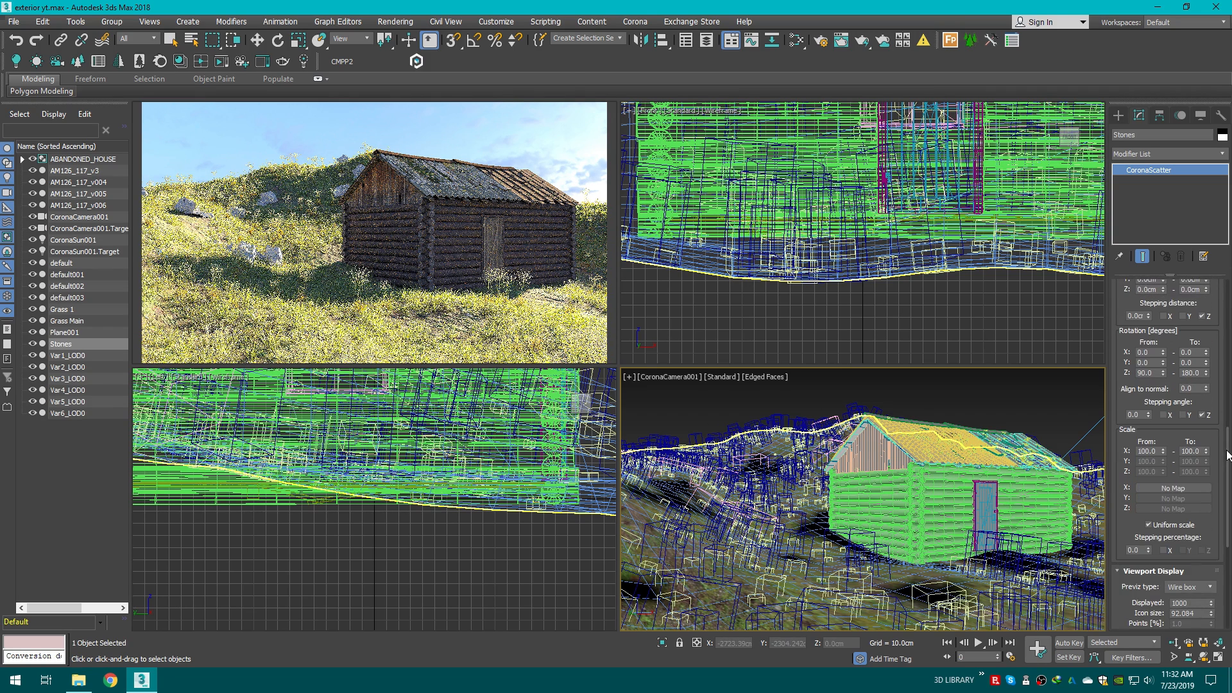
pyautogui.click(1152, 451)
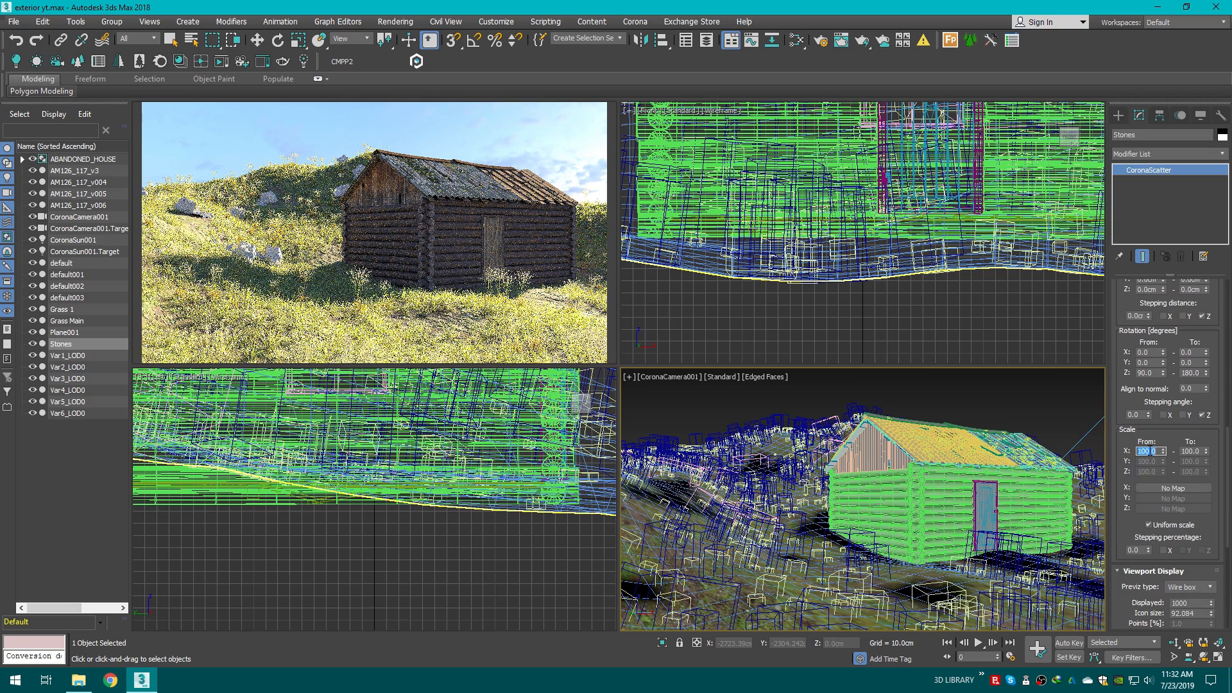
pyautogui.write('20')
pyautogui.press('Return')
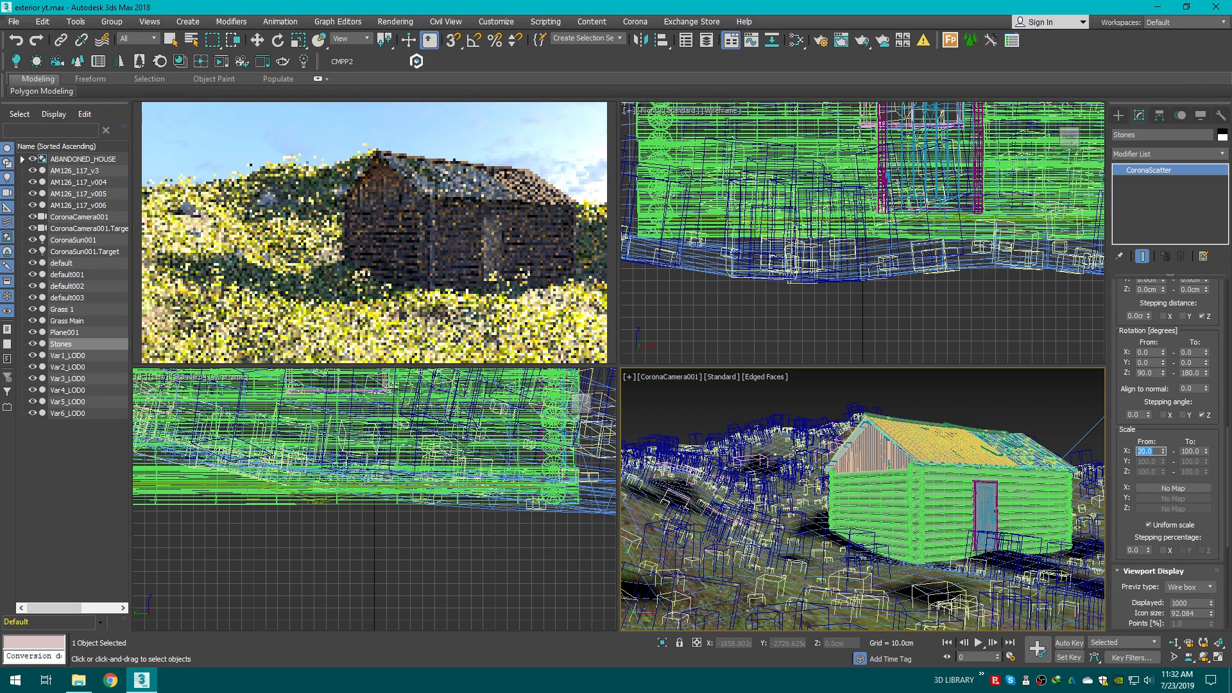
pyautogui.moveTo(1228, 436); pyautogui.dragTo(1228, 443)
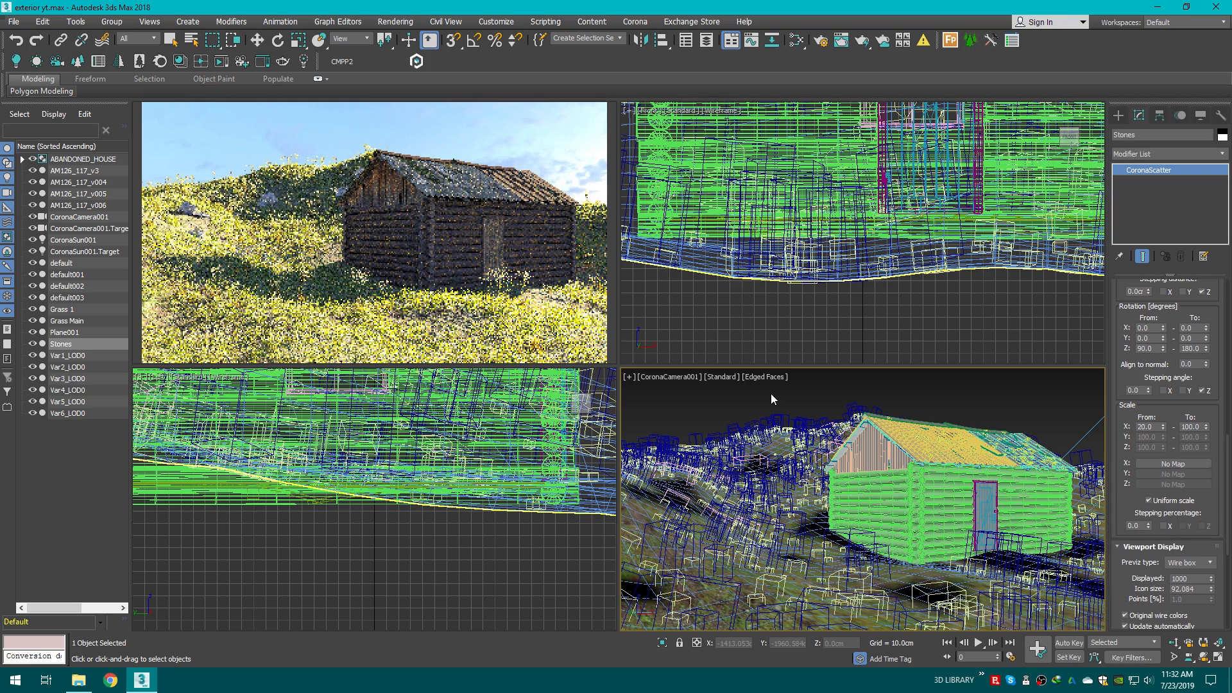
# Step: Assign a Vertex Color map as the Stones scatter's surface scattering distribution map
pyautogui.moveTo(1229, 456); pyautogui.dragTo(1228, 467)
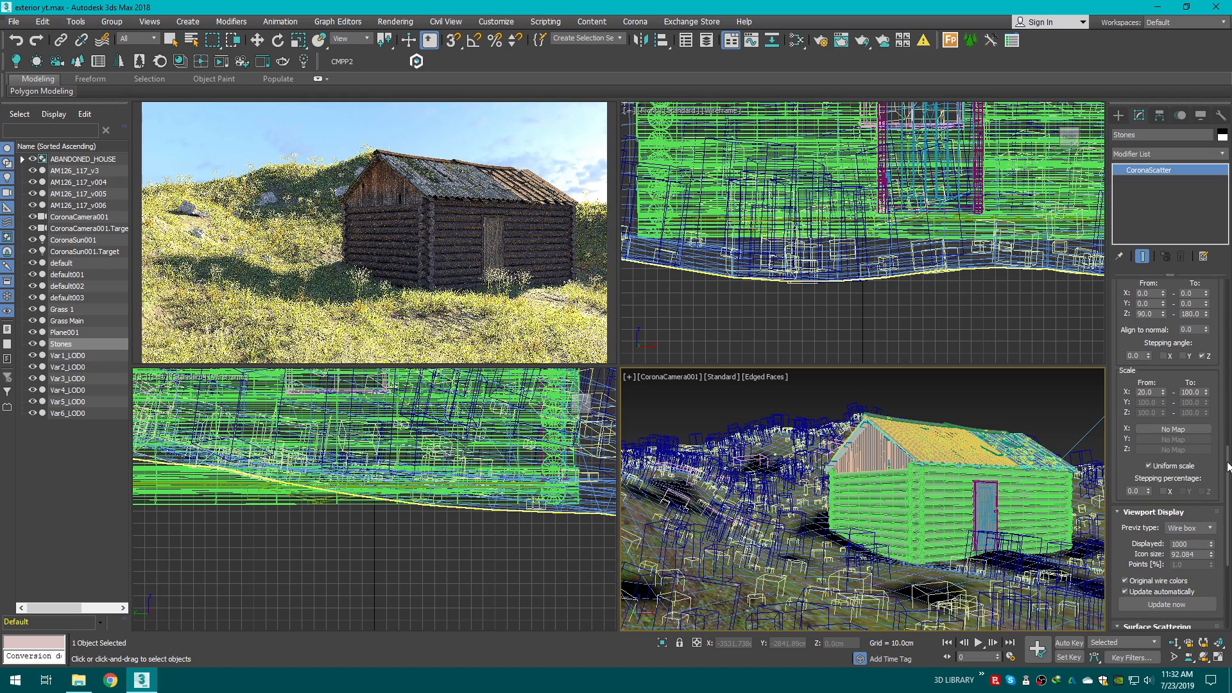
pyautogui.scroll(-5, 1218, 510)
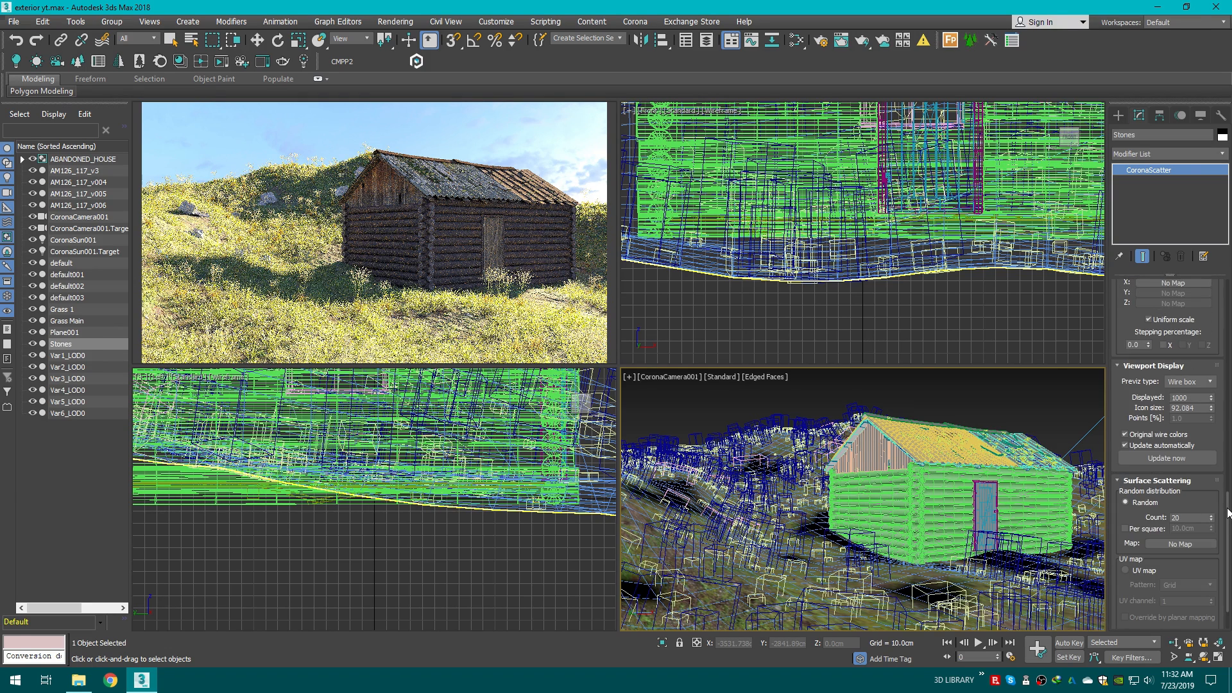
pyautogui.click(796, 40)
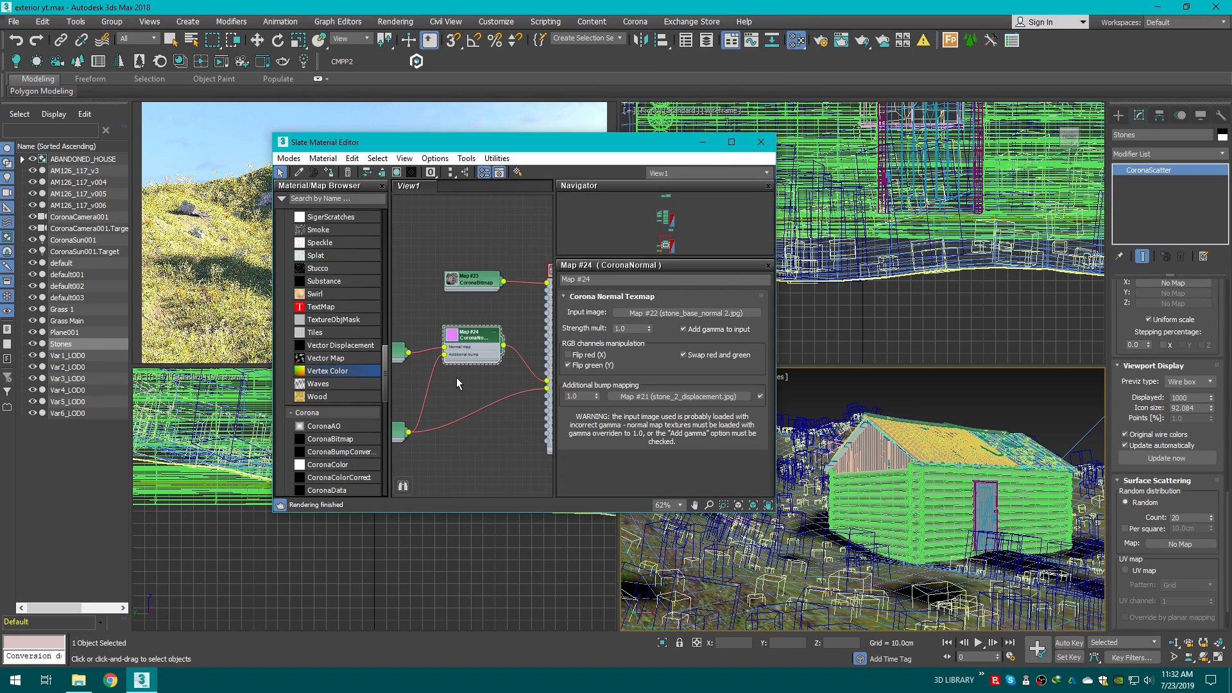
pyautogui.moveTo(460, 376); pyautogui.dragTo(463, 365, button='middle')
pyautogui.scroll(-5, 464, 365)
pyautogui.scroll(7, 498, 314)
pyautogui.moveTo(412, 397); pyautogui.dragTo(453, 390, button='middle')
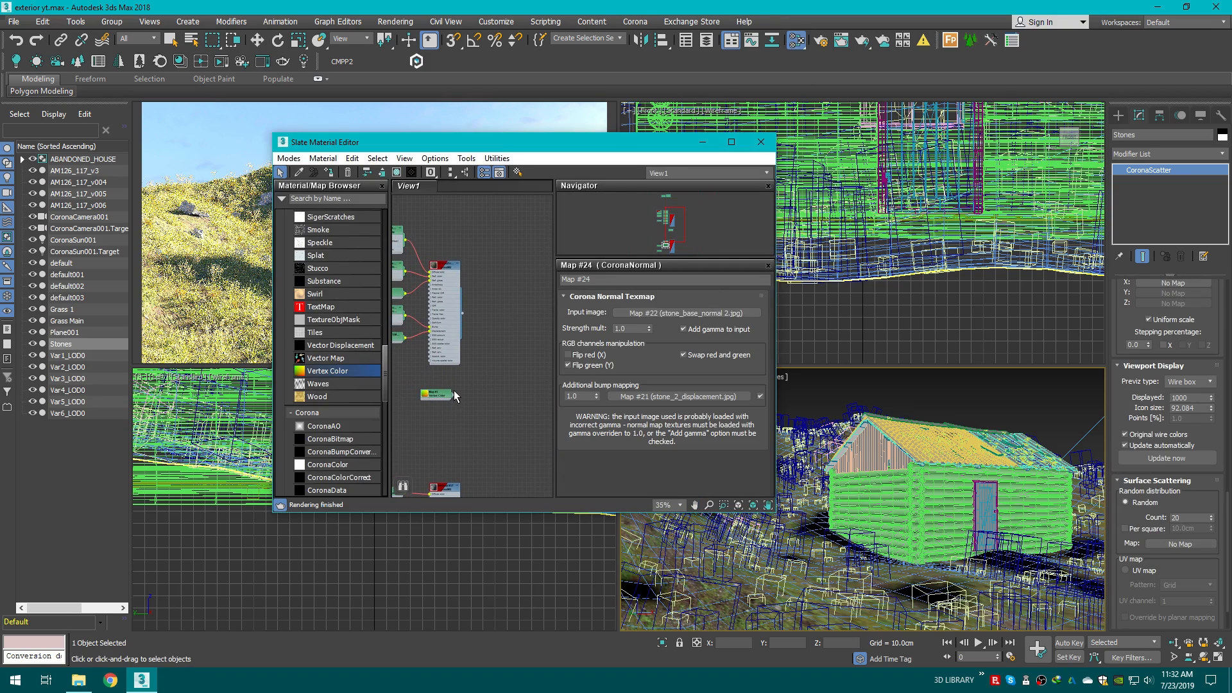
pyautogui.moveTo(453, 394); pyautogui.dragTo(1162, 544)
pyautogui.click(588, 377)
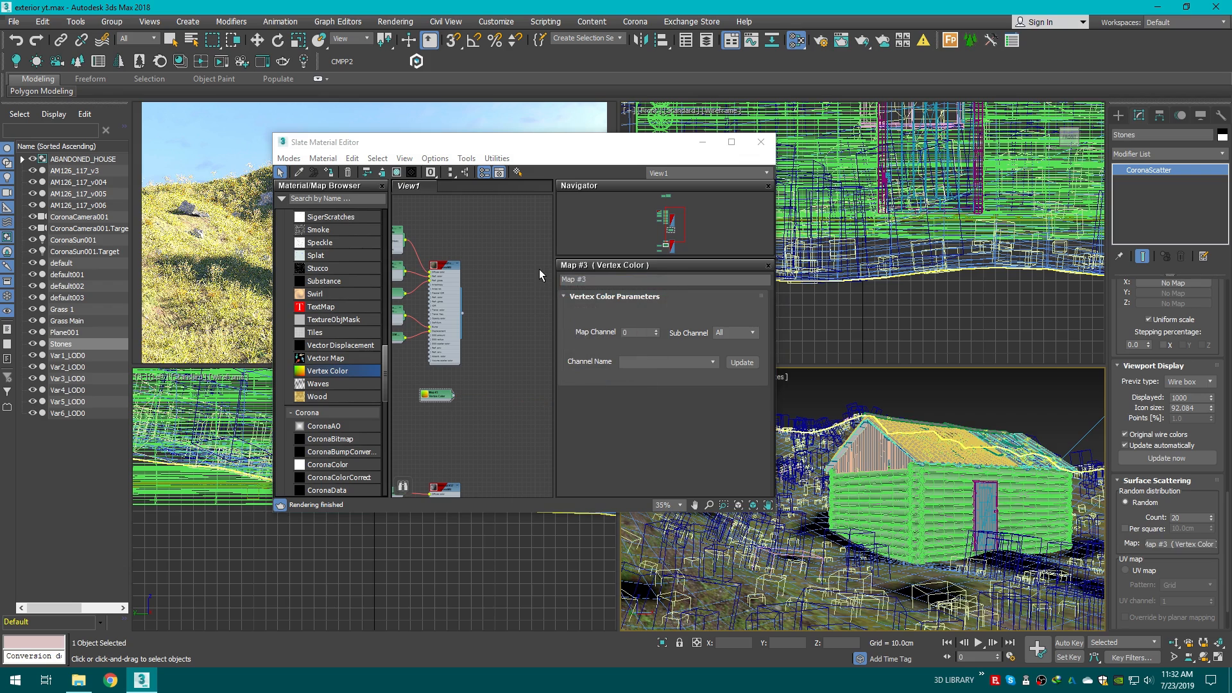
pyautogui.click(761, 142)
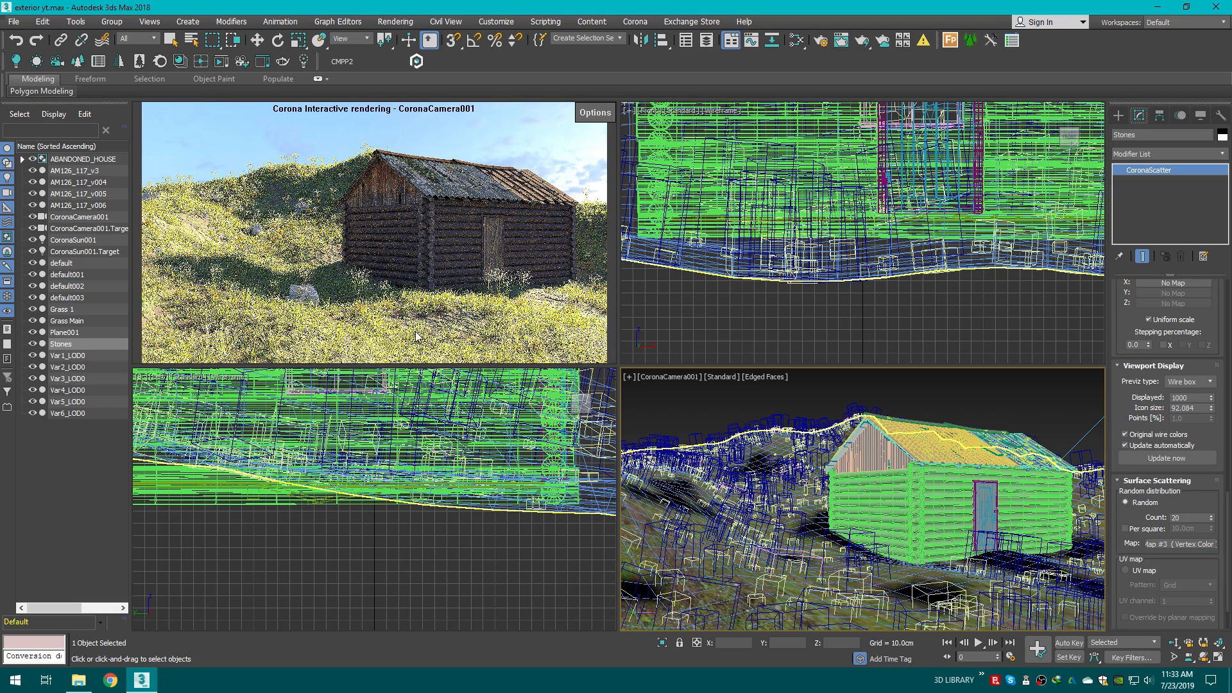
# Step: Relink the scene's missing stone bitmaps to the Downloads saved path with the Relink Bitmaps script
pyautogui.press('w')
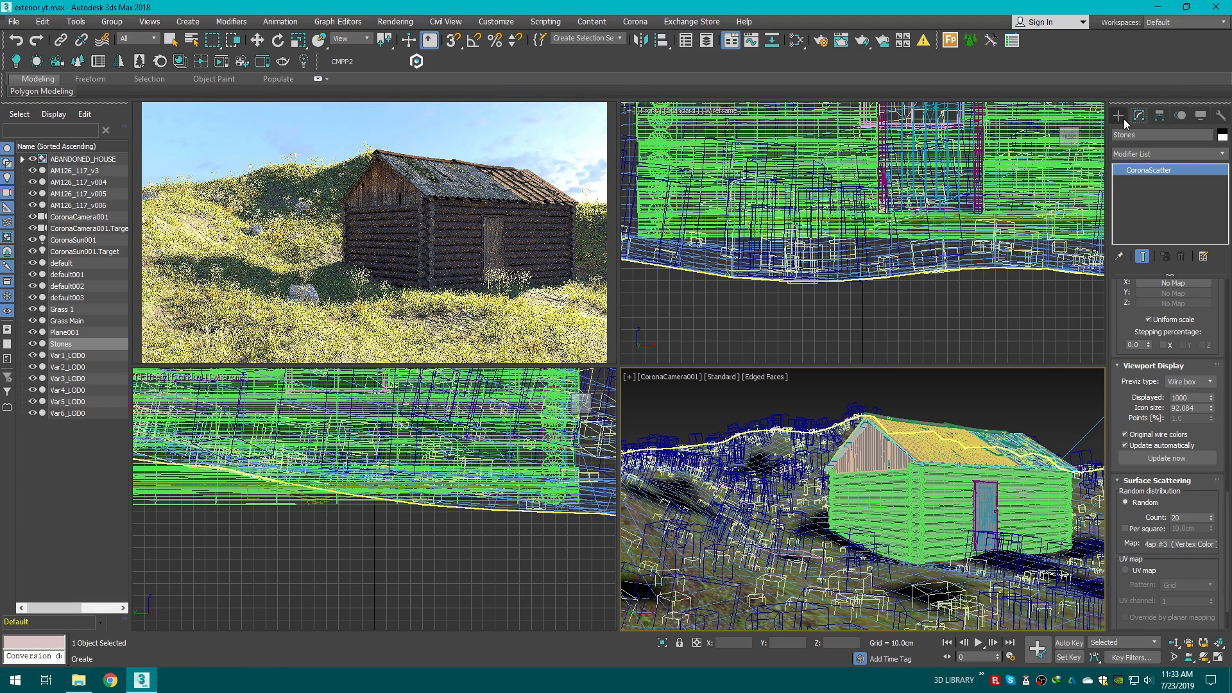
pyautogui.click(1119, 115)
pyautogui.click(1036, 379)
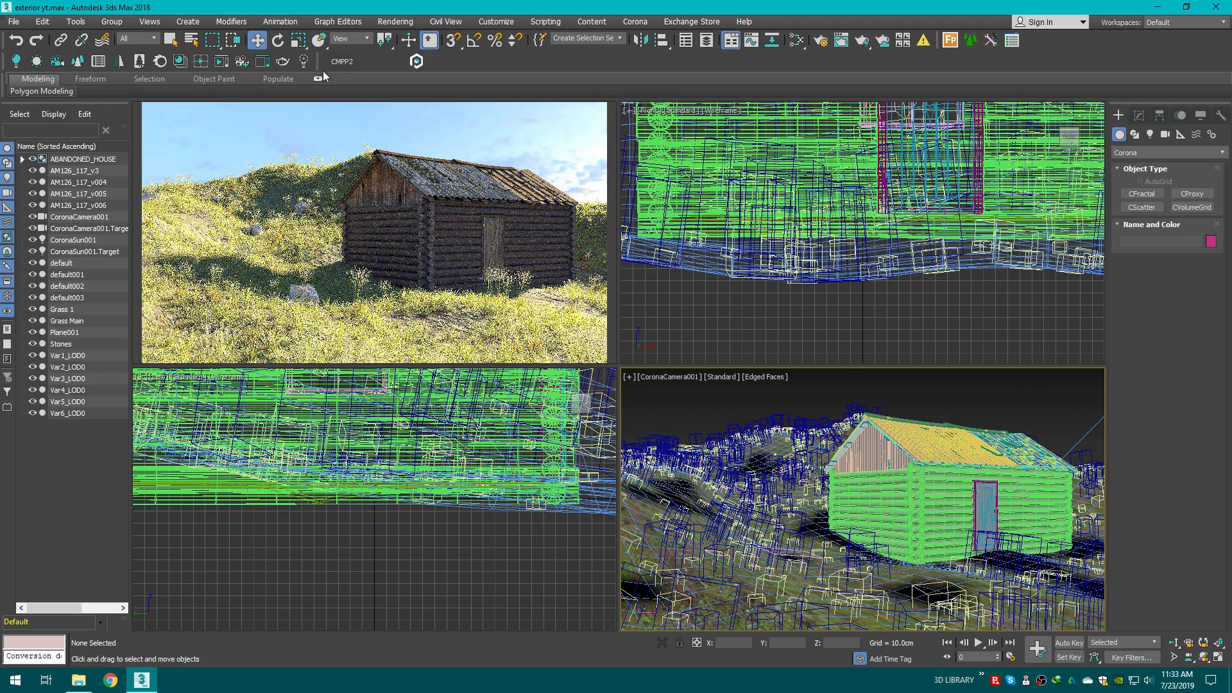
pyautogui.click(376, 61)
pyautogui.click(437, 354)
pyautogui.click(235, 246)
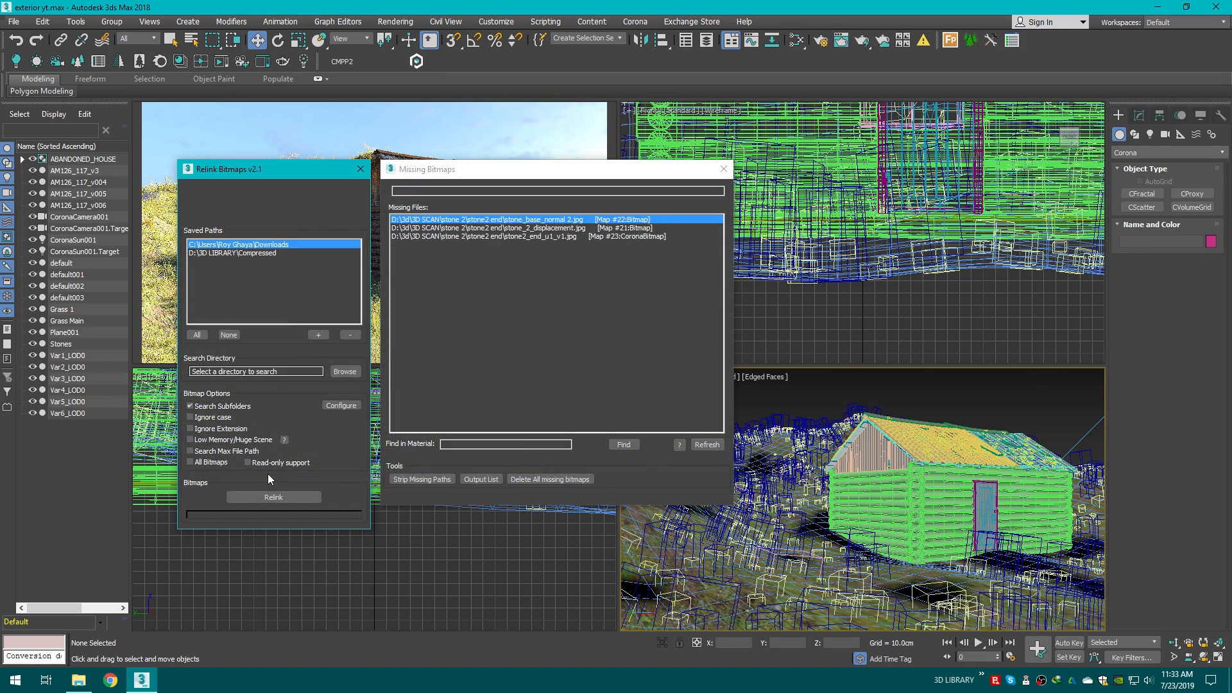
pyautogui.click(254, 496)
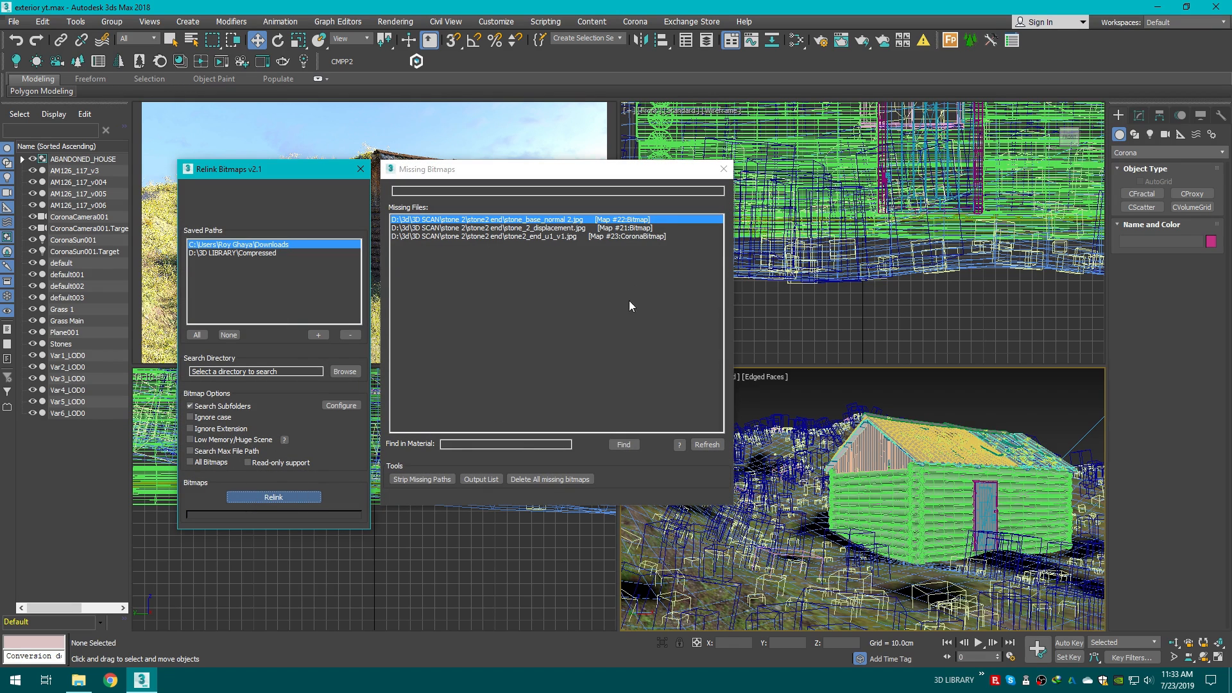
pyautogui.click(724, 169)
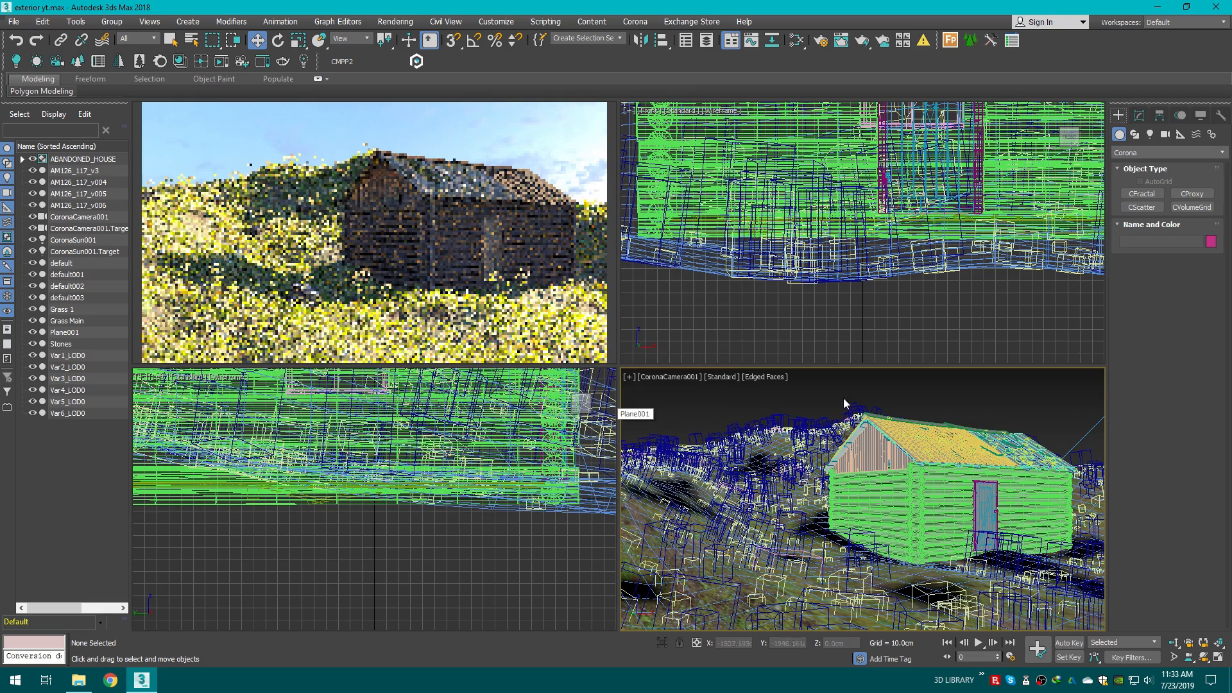
# Step: Stop the interactive render and save the scene over exterior yt
pyautogui.click(595, 112)
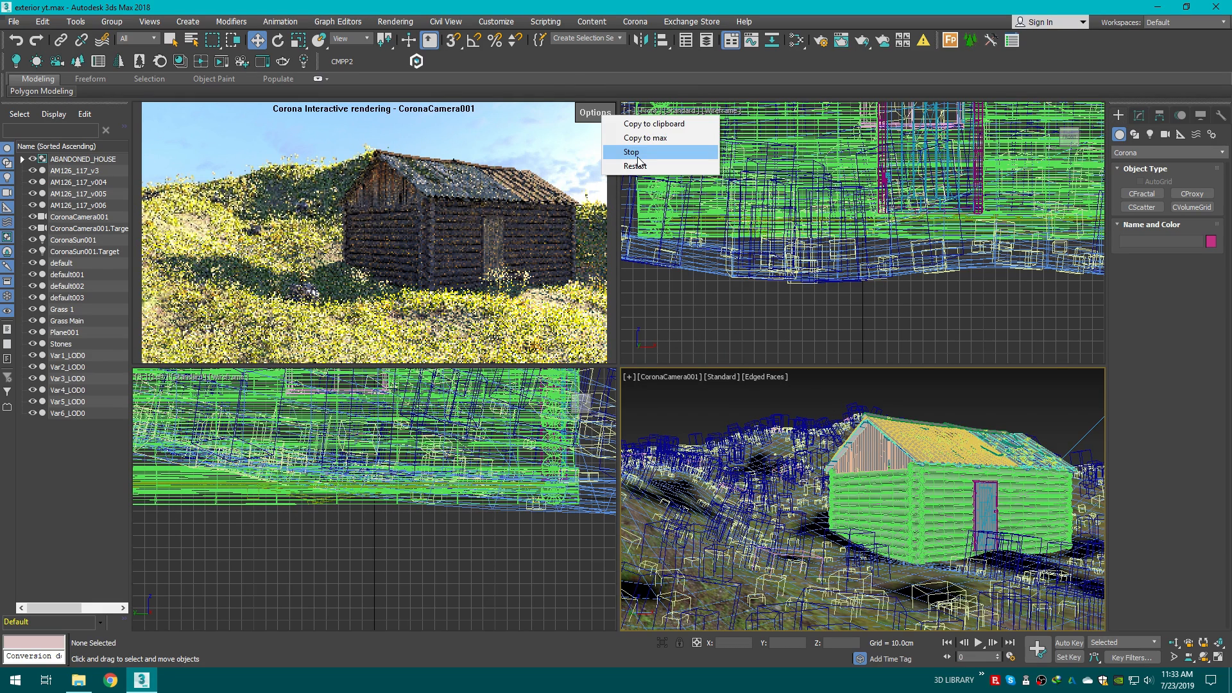
pyautogui.click(633, 152)
pyautogui.click(12, 22)
pyautogui.click(40, 136)
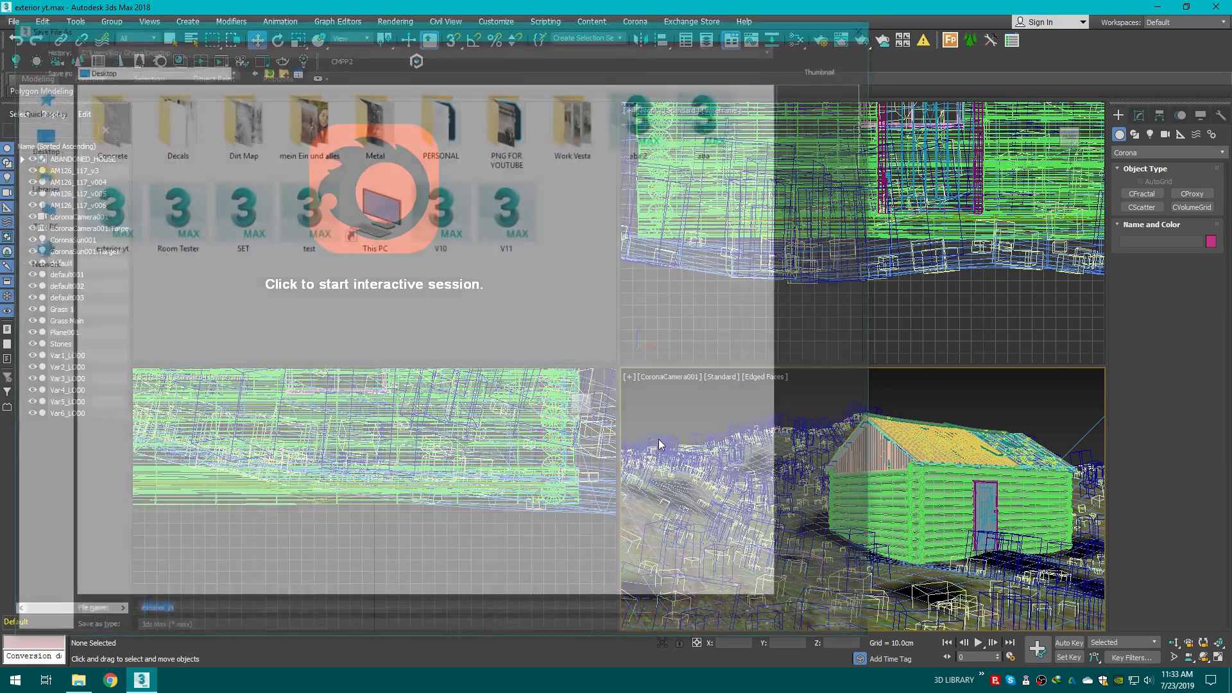
pyautogui.click(845, 618)
pyautogui.press('Return')
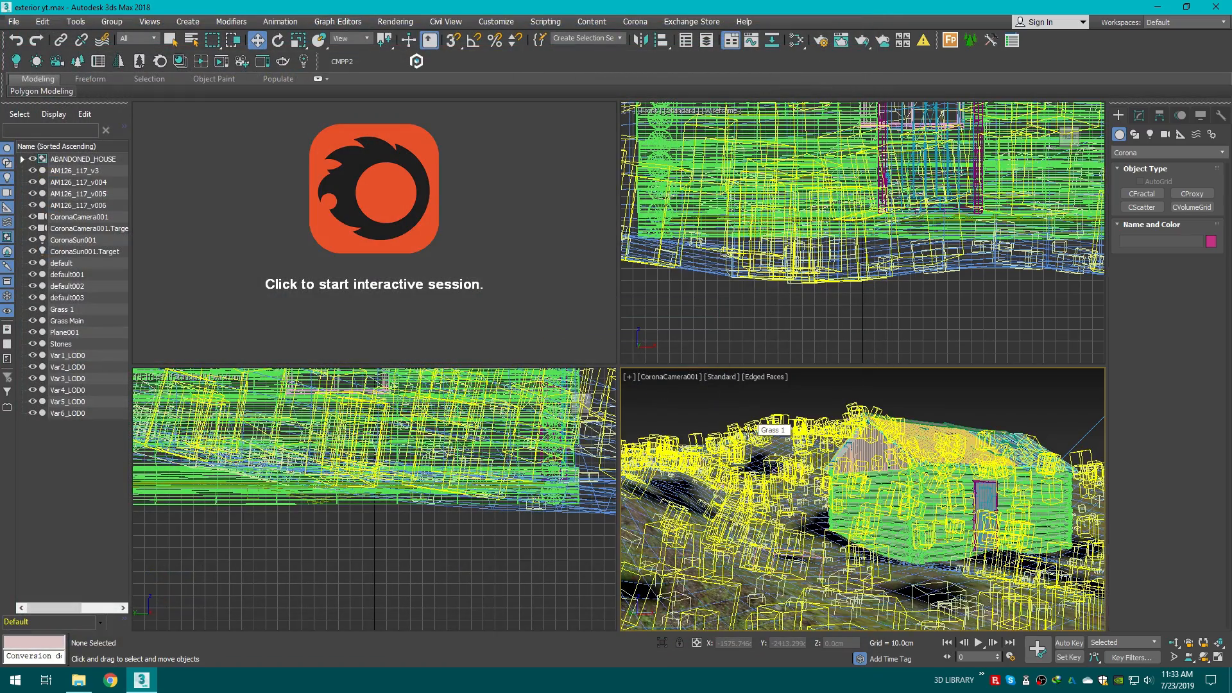
# Step: Create a box about 1350 cm long, 5650 cm wide and 731 cm high beside the terrain
pyautogui.press('F3')
pyautogui.hotkey('alt', 'w')
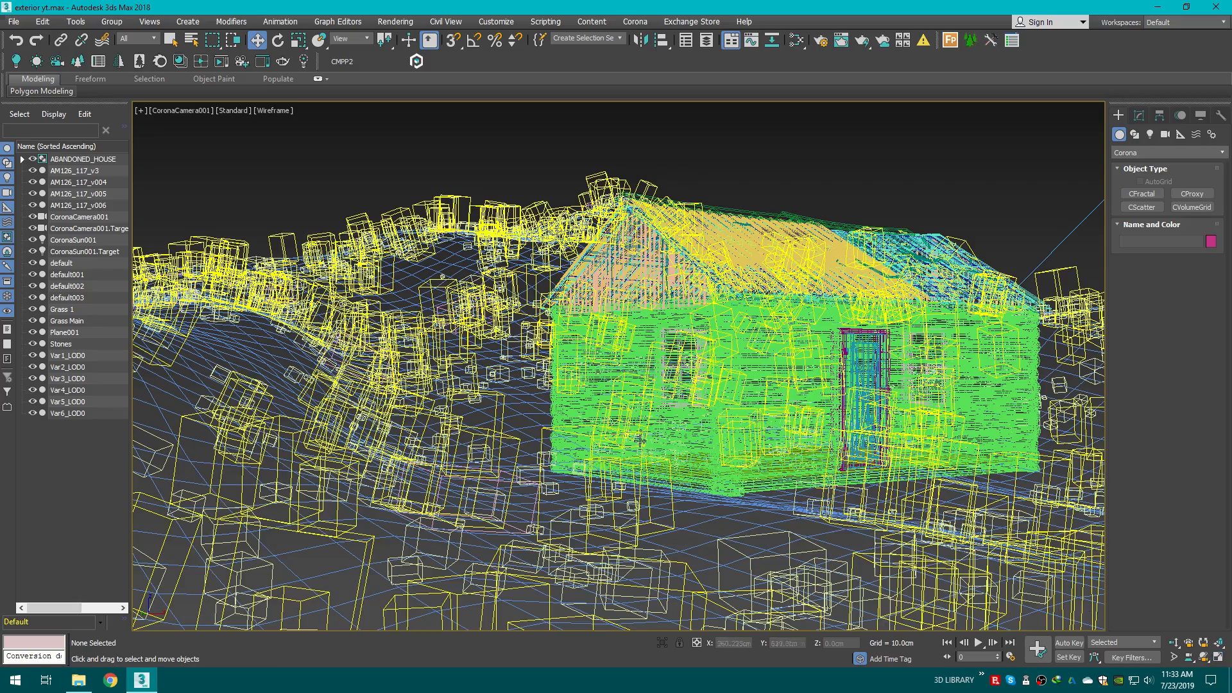
pyautogui.press('p')
pyautogui.scroll(-8, 594, 419)
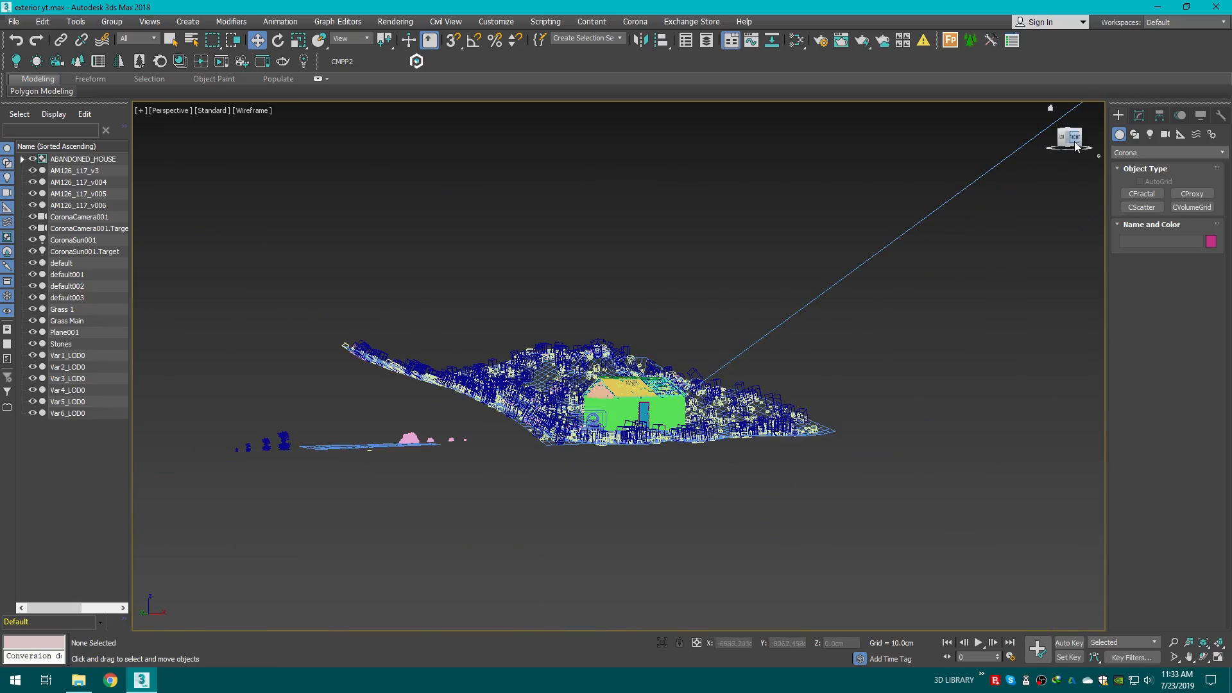
pyautogui.moveTo(1077, 147); pyautogui.dragTo(1065, 181)
pyautogui.scroll(-4, 907, 348)
pyautogui.moveTo(908, 348); pyautogui.dragTo(834, 354, button='middle')
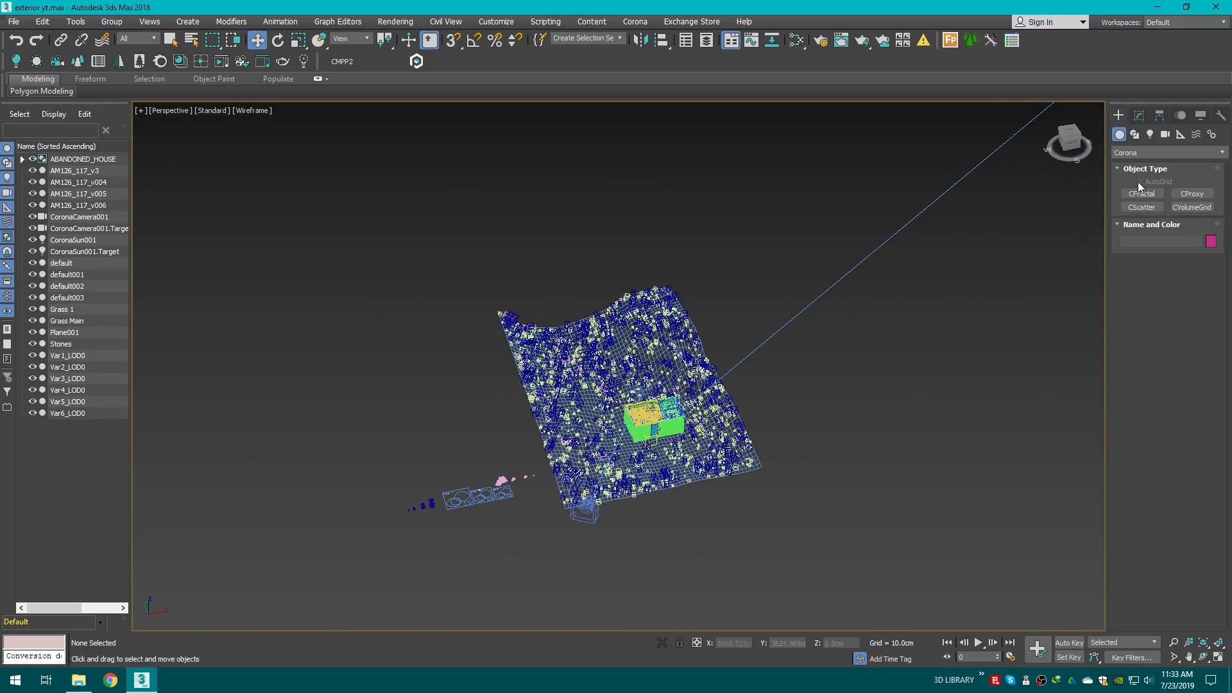
pyautogui.click(1131, 153)
pyautogui.click(1122, 165)
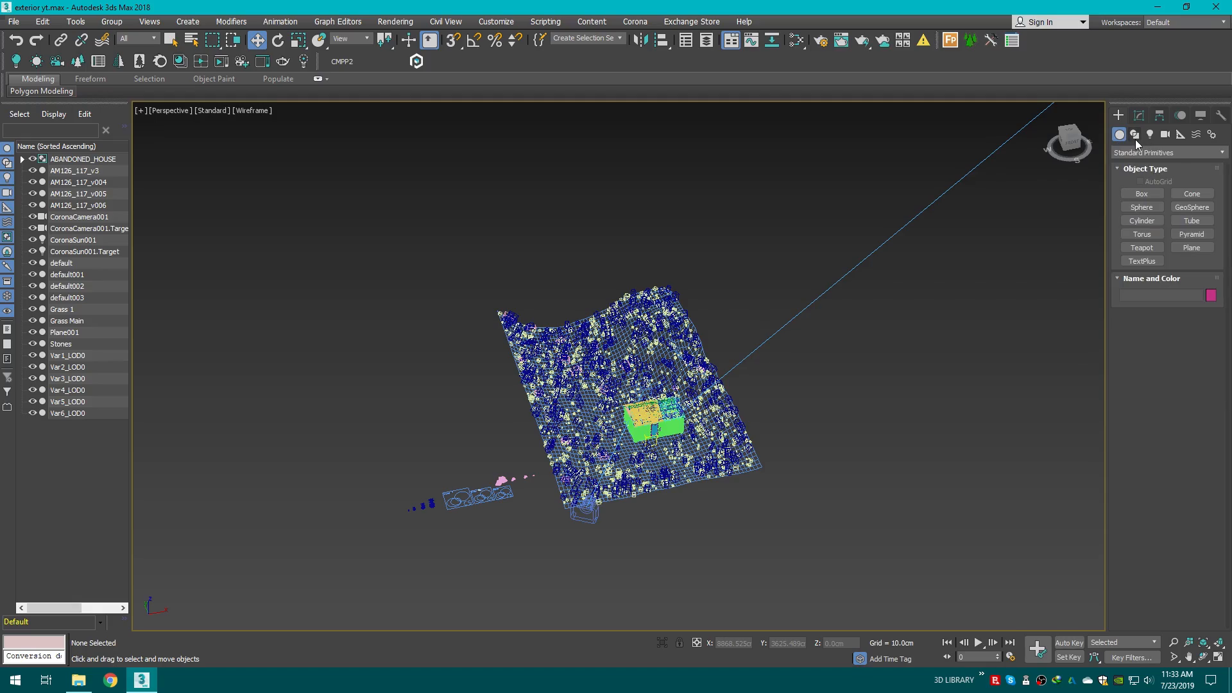
pyautogui.scroll(8, 633, 432)
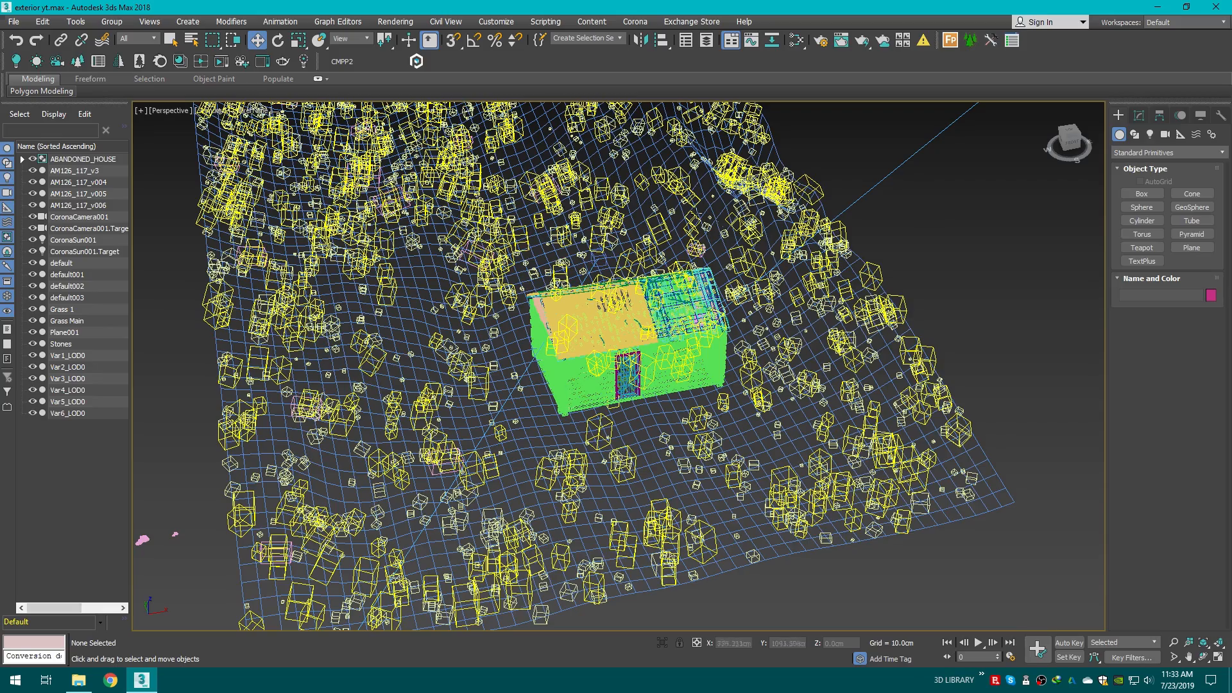
pyautogui.scroll(-5, 616, 366)
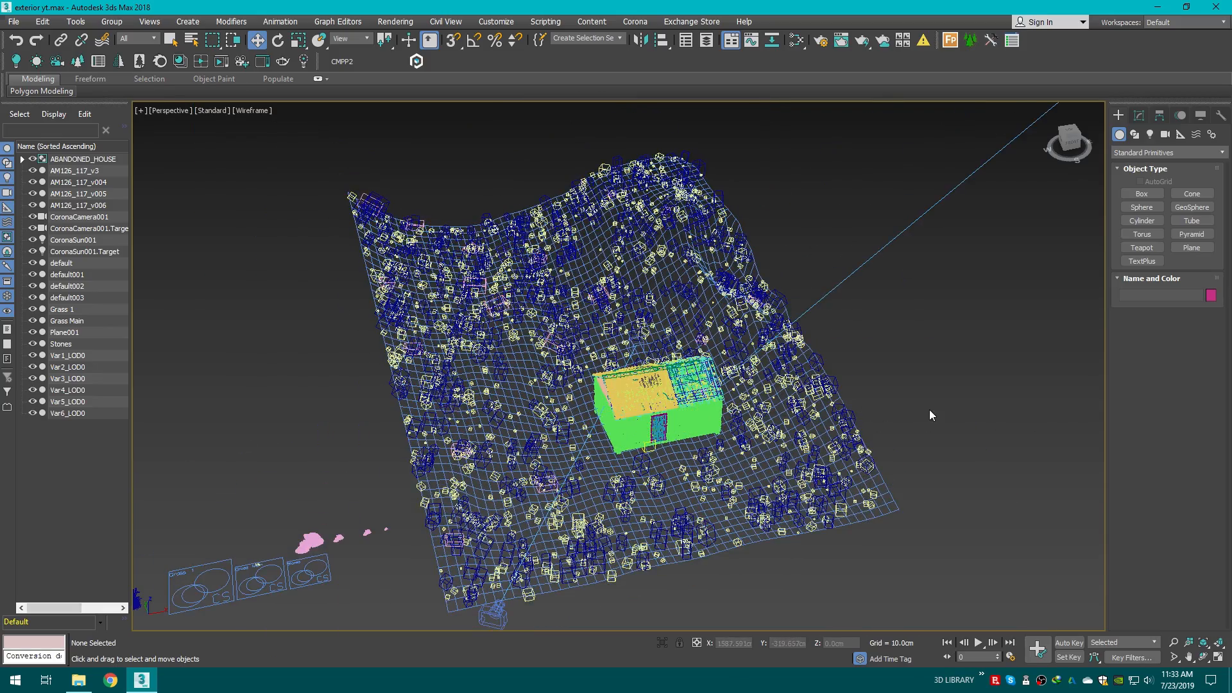
pyautogui.moveTo(930, 410); pyautogui.dragTo(867, 327, button='middle')
pyautogui.scroll(-8, 867, 327)
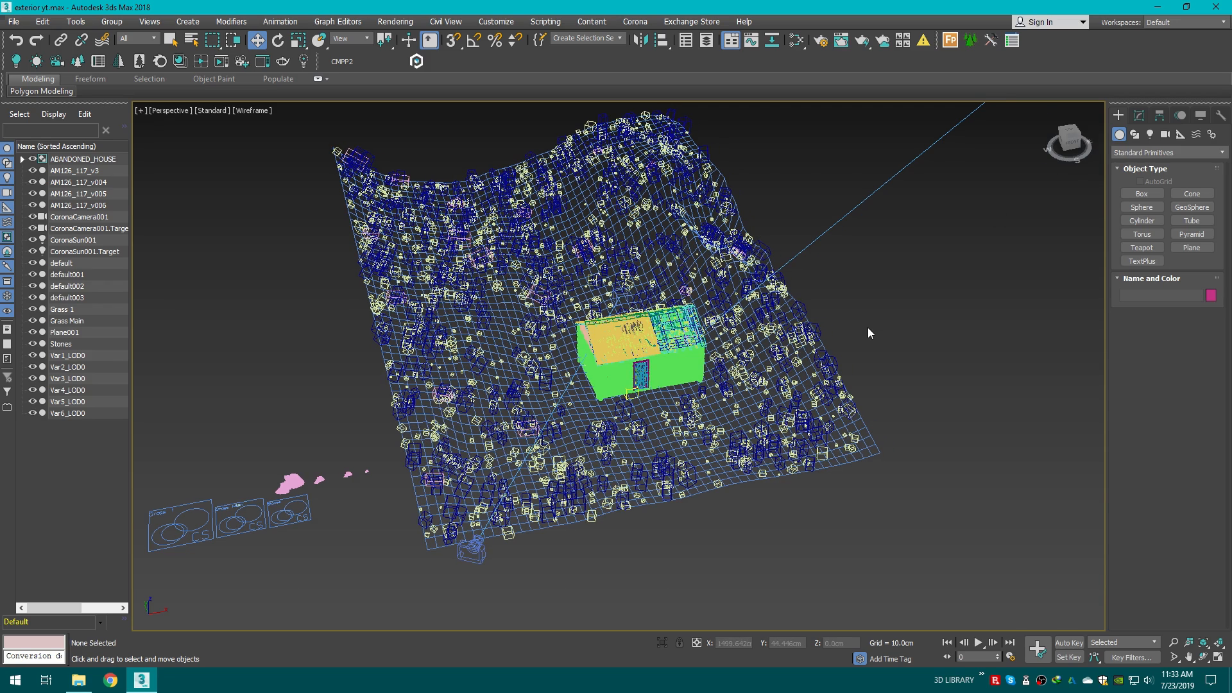
pyautogui.moveTo(856, 355); pyautogui.dragTo(865, 255, button='middle')
pyautogui.scroll(3, 552, 461)
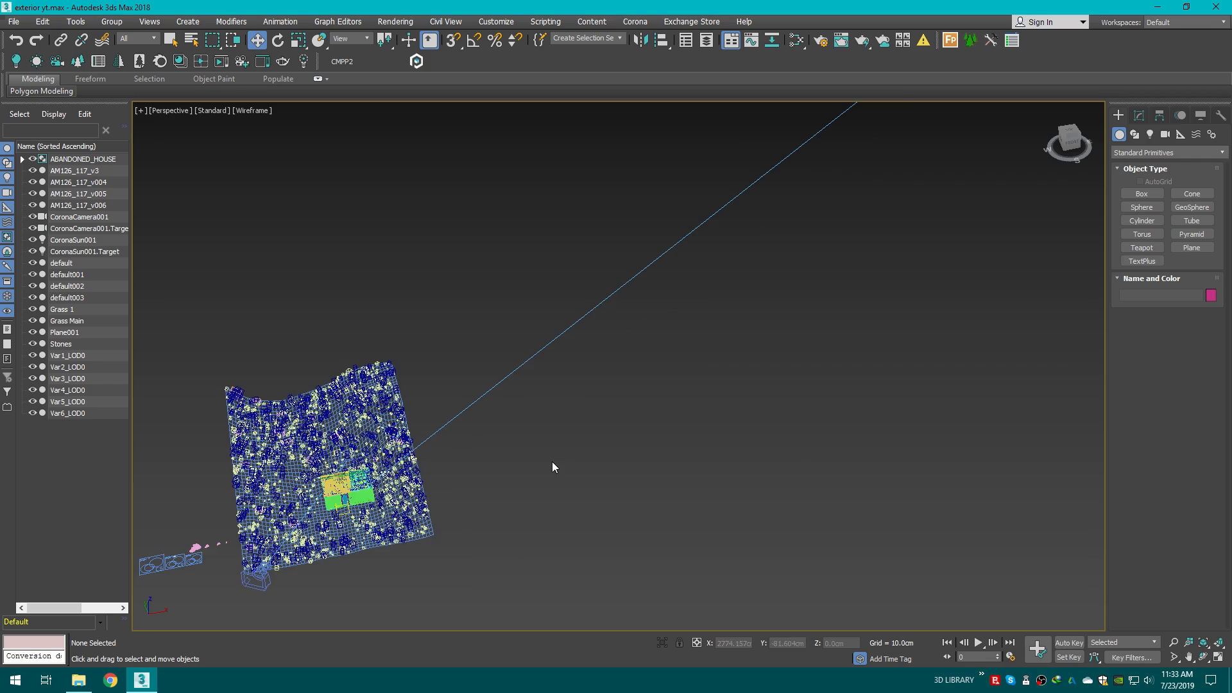
pyautogui.moveTo(568, 411); pyautogui.dragTo(846, 275, button='middle')
pyautogui.click(1125, 194)
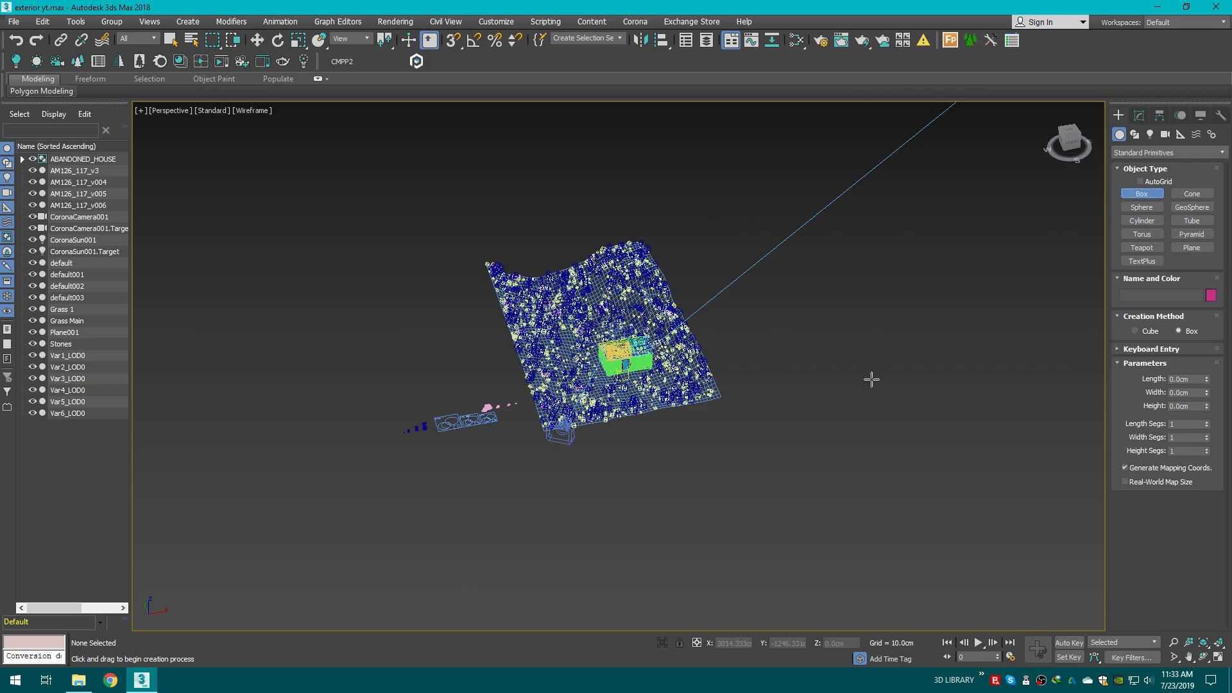
pyautogui.moveTo(869, 377); pyautogui.dragTo(843, 333, button='middle')
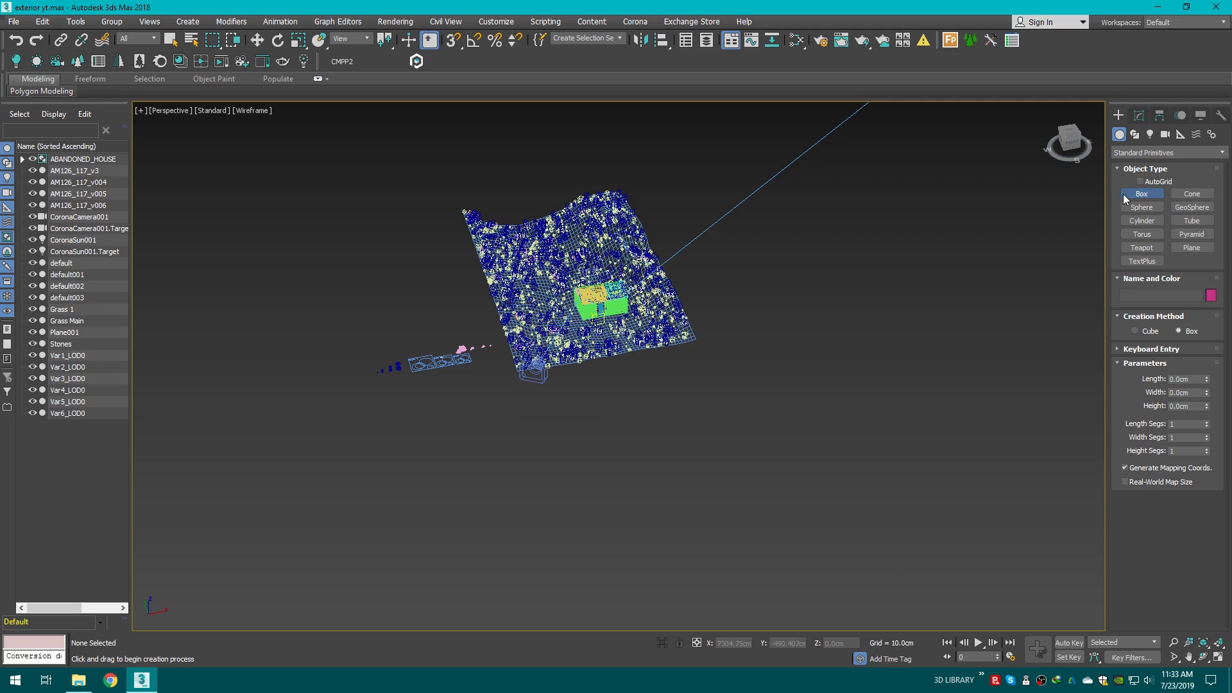
pyautogui.moveTo(867, 339); pyautogui.dragTo(463, 467)
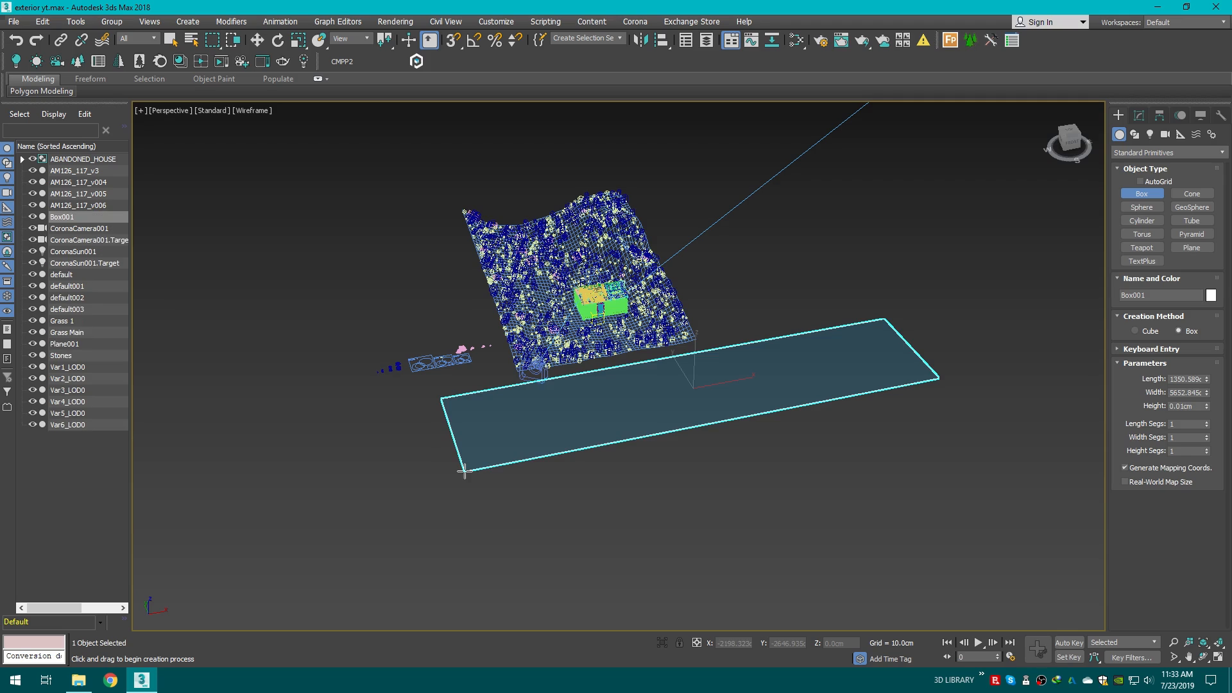
pyautogui.click(445, 414)
# Step: Move the box over the terrain and raise it to about 193 cm in Z
pyautogui.press('w')
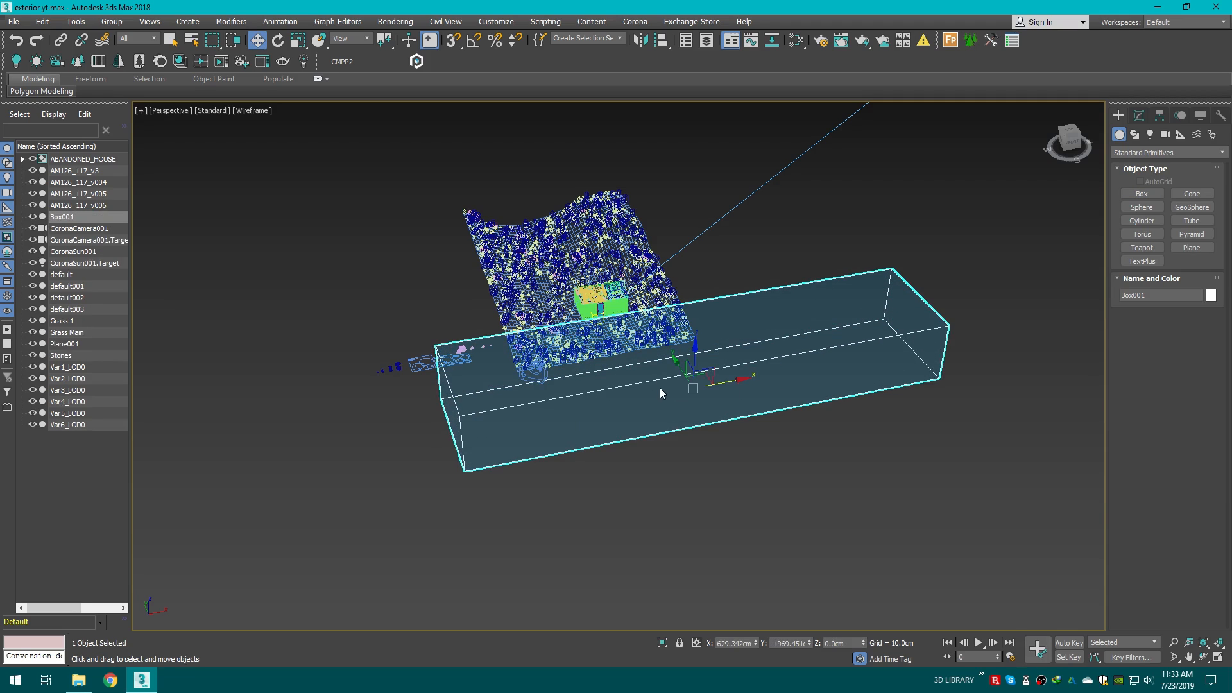
pyautogui.click(694, 382)
pyautogui.click(692, 375)
pyautogui.moveTo(676, 361); pyautogui.dragTo(587, 290)
pyautogui.press('f')
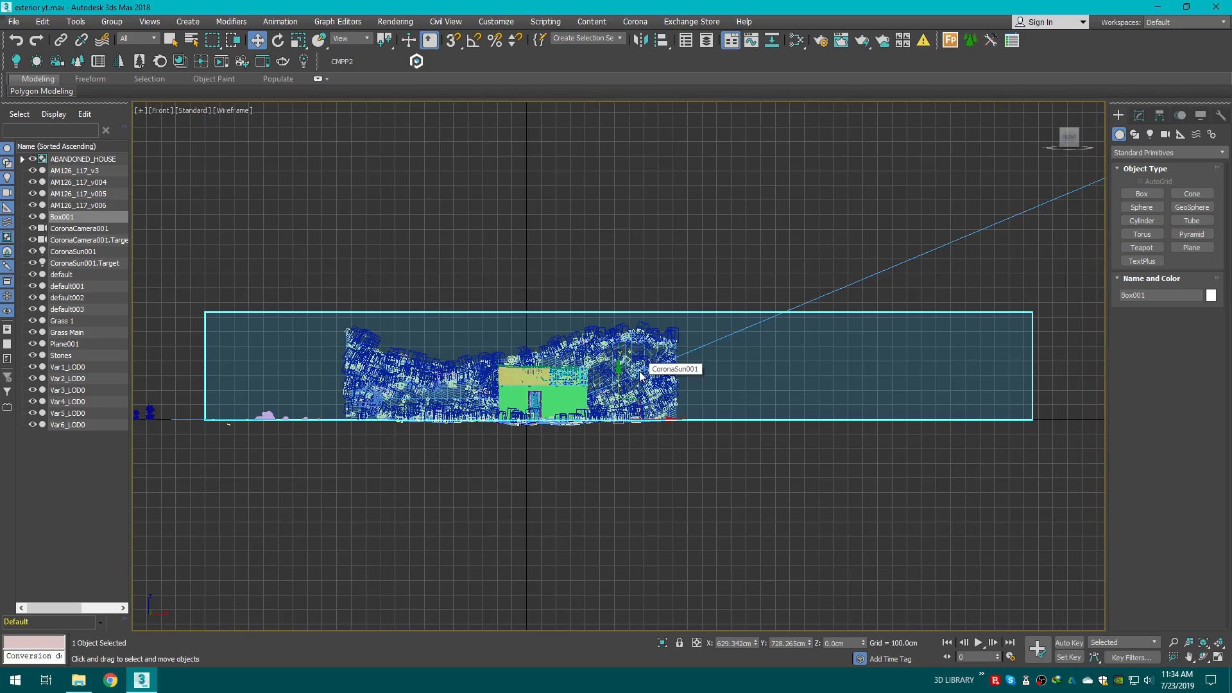
pyautogui.scroll(5, 533, 375)
pyautogui.scroll(-1, 532, 375)
pyautogui.moveTo(748, 390); pyautogui.dragTo(748, 352)
# Step: Scale the box non-uniformly to 40 percent along its X axis
pyautogui.press('p')
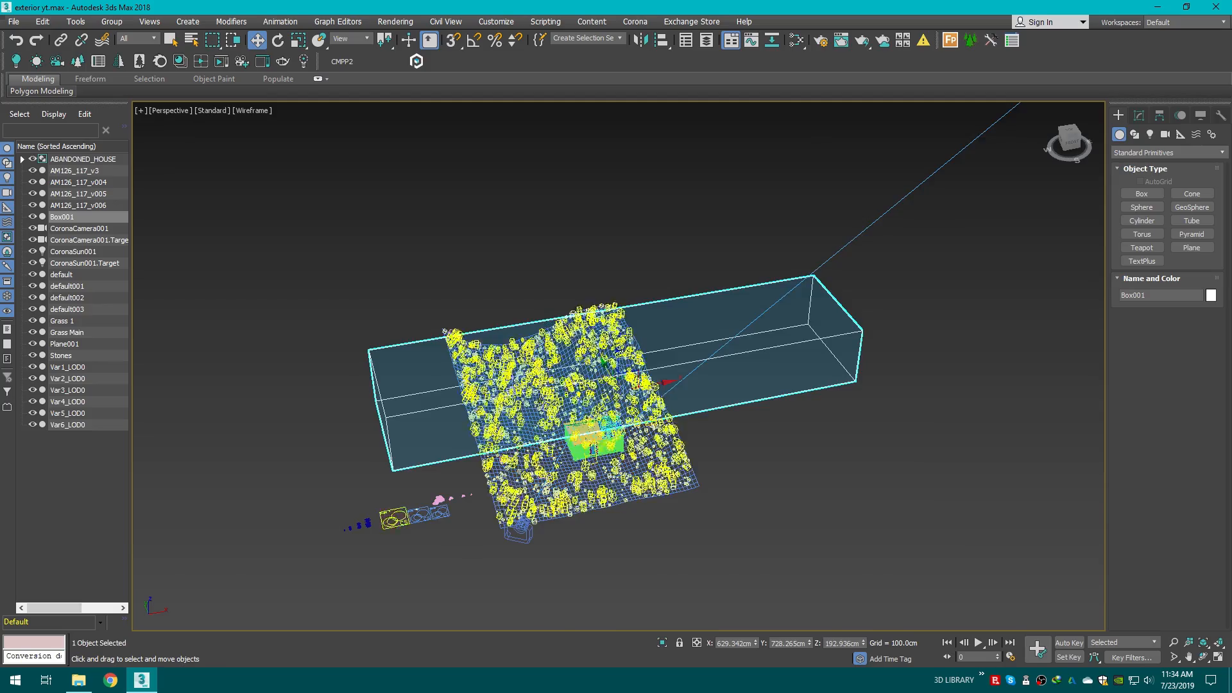
pyautogui.scroll(5, 706, 306)
pyautogui.moveTo(900, 287); pyautogui.dragTo(793, 302)
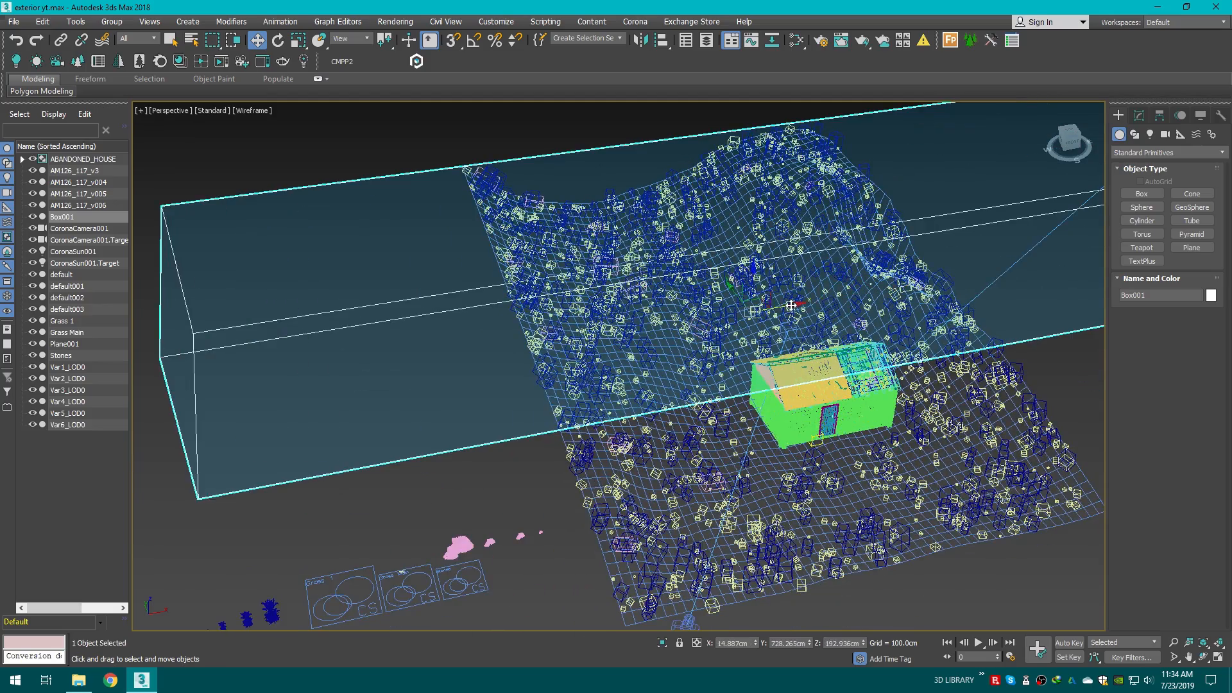
pyautogui.scroll(-4, 715, 304)
pyautogui.click(299, 41)
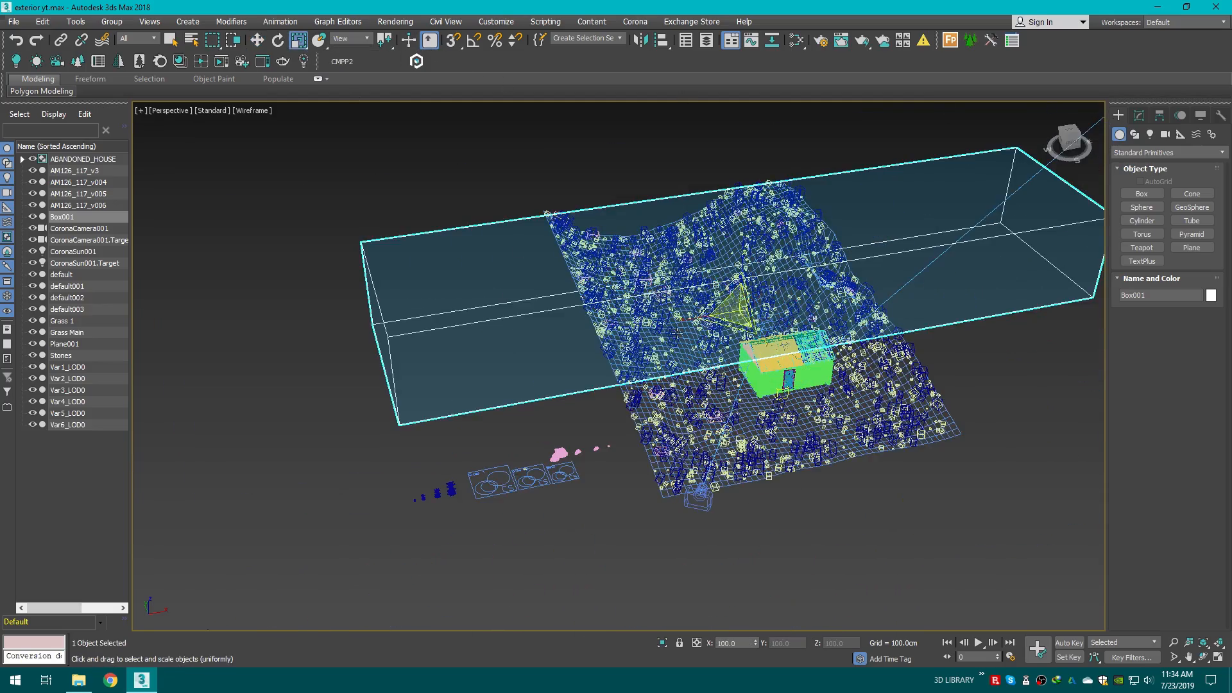
pyautogui.moveTo(717, 285); pyautogui.dragTo(734, 310)
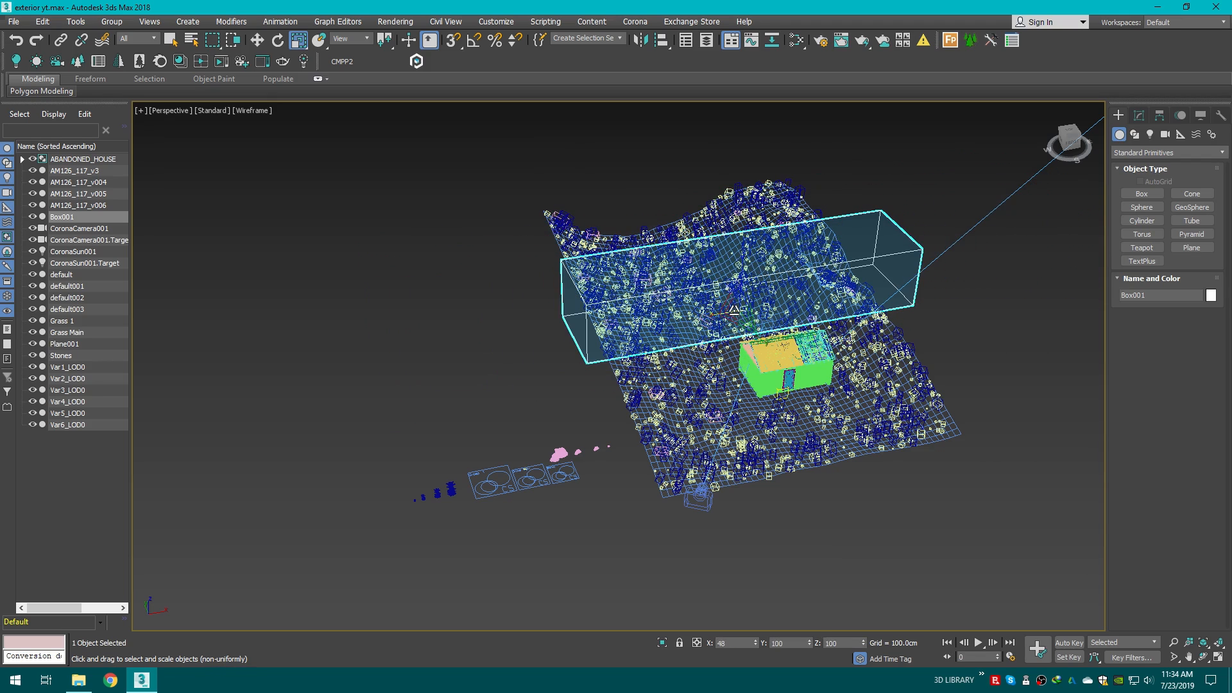
# Step: Set the box's segments to 129 length, 188 width and 109 height
pyautogui.click(982, 212)
pyautogui.press('F3')
pyautogui.keyDown('alt'); pyautogui.moveTo(1078, 151); pyautogui.dragTo(1053, 338, button='middle'); pyautogui.keyUp('alt')
pyautogui.scroll(5, 1051, 110)
pyautogui.click(880, 298)
pyautogui.scroll(-3, 820, 306)
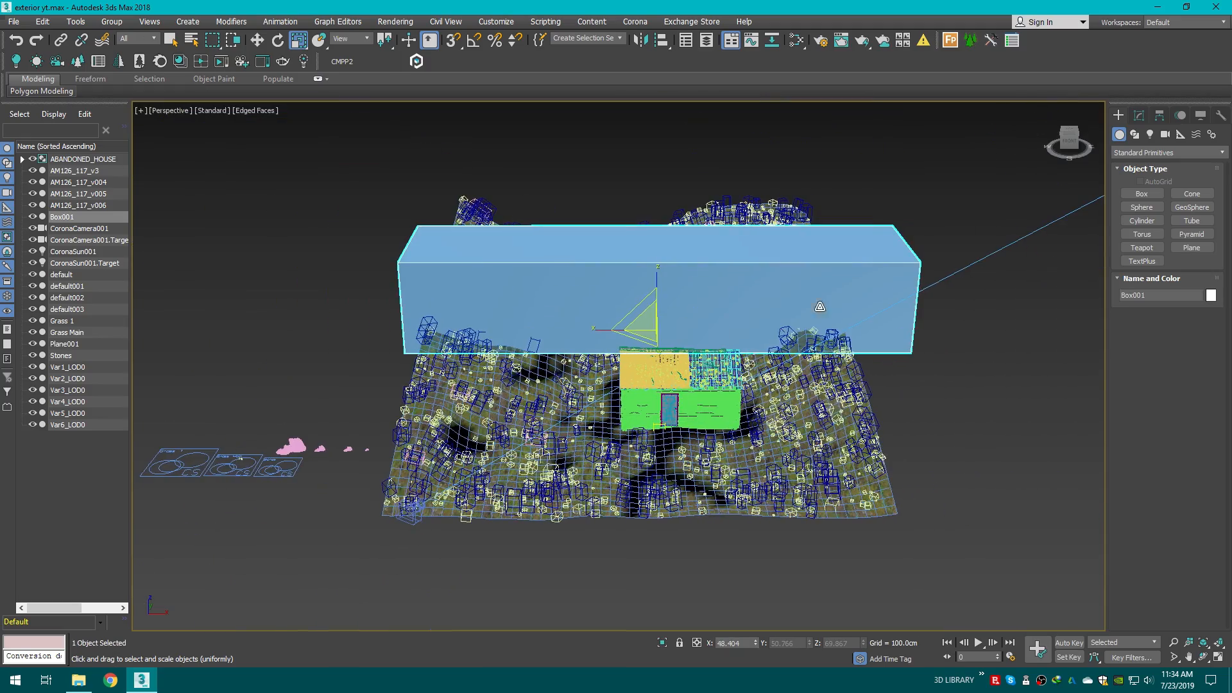
pyautogui.click(1140, 116)
pyautogui.moveTo(1210, 346); pyautogui.dragTo(1206, 270)
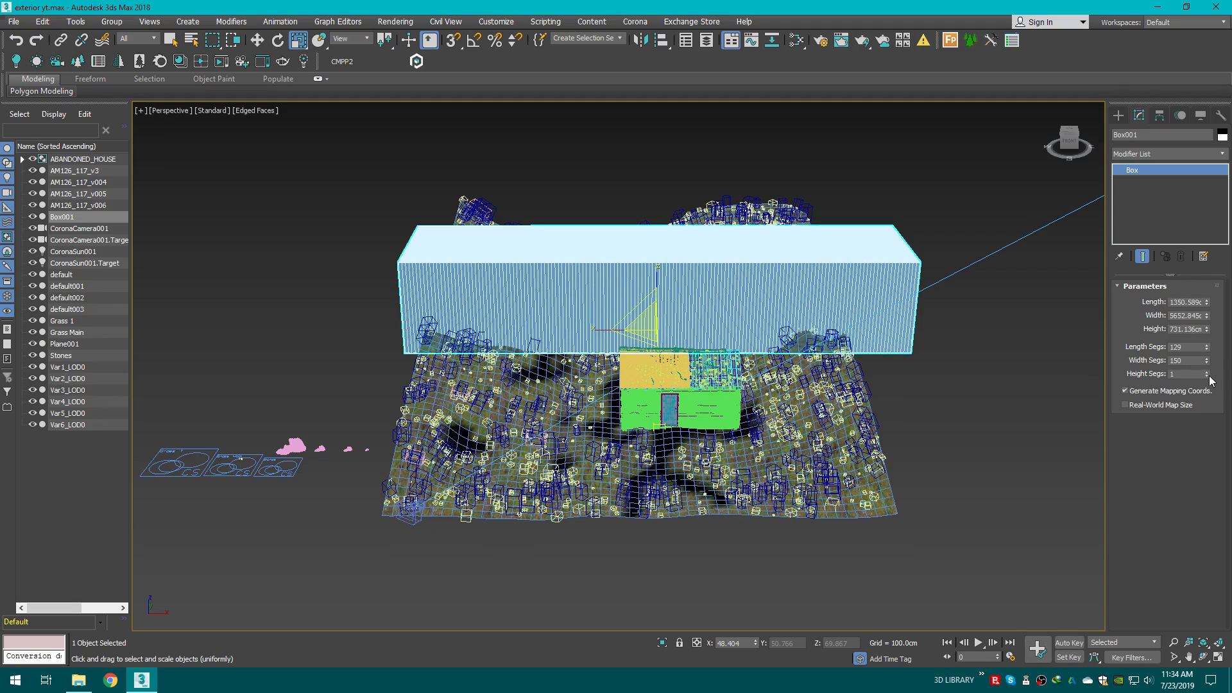
pyautogui.moveTo(1208, 376); pyautogui.dragTo(1201, 344)
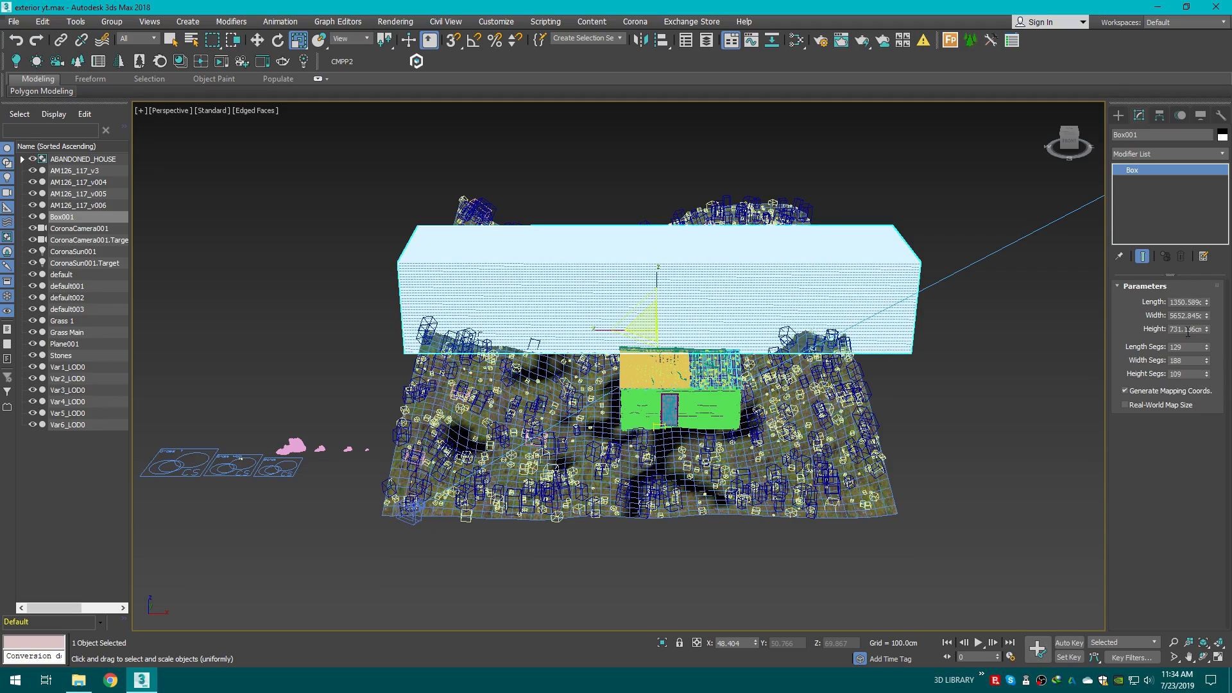
# Step: Add an FFD 4x4x4 modifier to the box
pyautogui.scroll(6, 719, 297)
pyautogui.scroll(-4, 719, 298)
pyautogui.moveTo(1076, 144)
pyautogui.mouseDown()
pyautogui.moveTo(1120, 122)
pyautogui.moveTo(1145, 126)
pyautogui.moveTo(1126, 174)
pyautogui.moveTo(1075, 122)
pyautogui.moveTo(1091, 161)
pyautogui.mouseUp()
pyautogui.moveTo(1035, 211)
pyautogui.mouseDown()
pyautogui.moveTo(1030, 182)
pyautogui.moveTo(982, 153)
pyautogui.moveTo(1032, 202)
pyautogui.mouseUp()
pyautogui.scroll(-5, 668, 421)
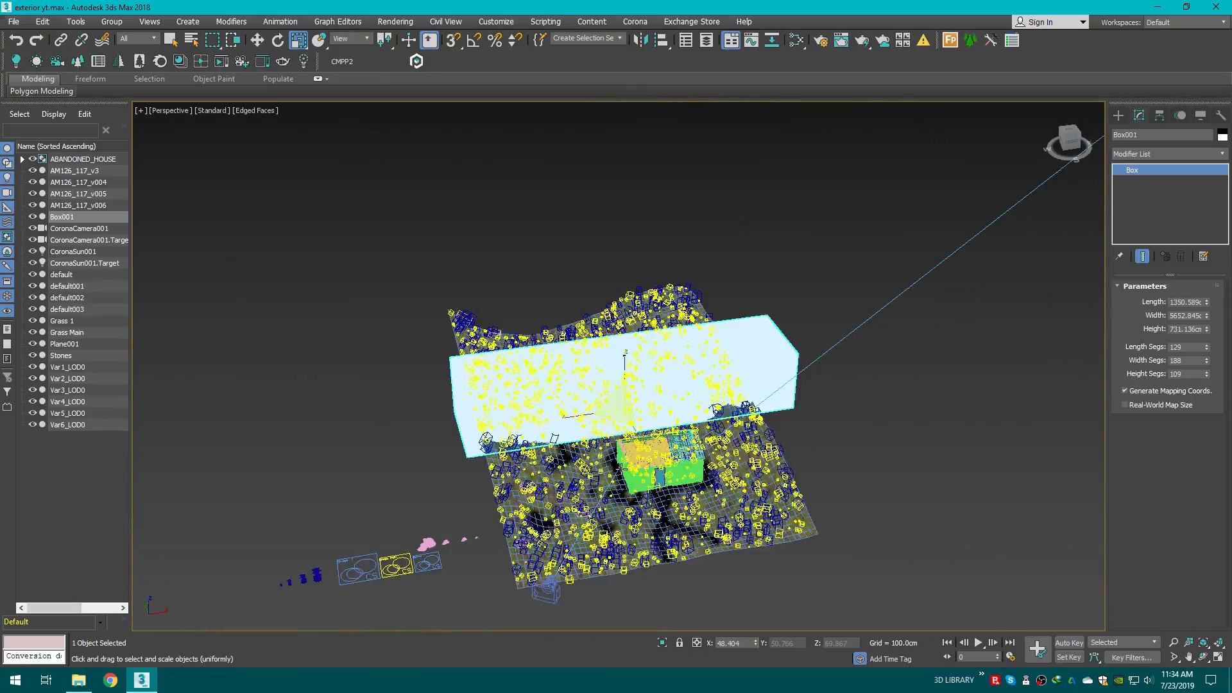
pyautogui.moveTo(570, 472); pyautogui.dragTo(654, 461, button='middle')
pyautogui.click(1143, 154)
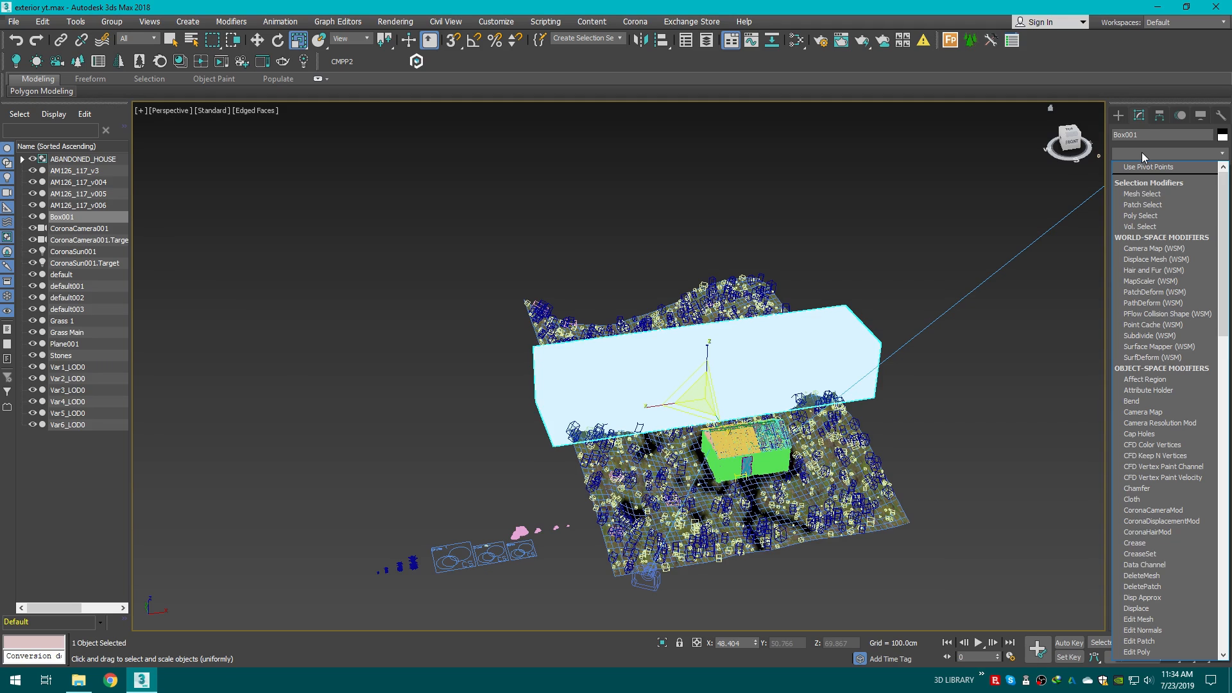
pyautogui.press('f')
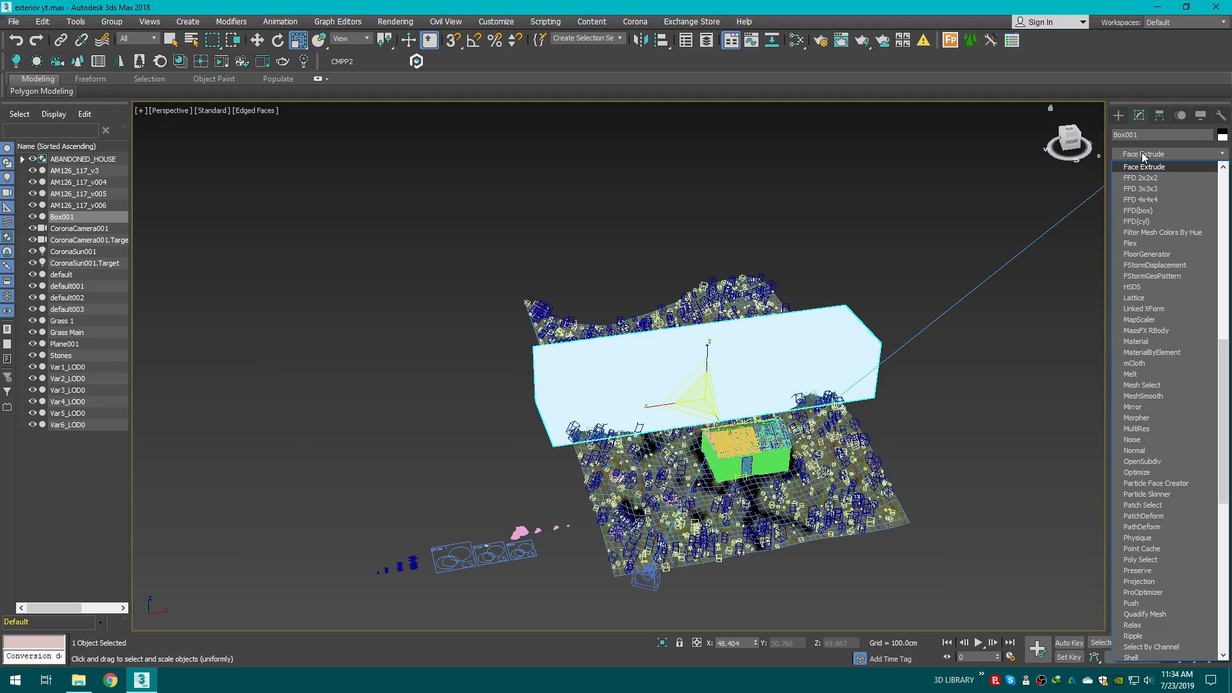
pyautogui.click(1152, 199)
pyautogui.scroll(2, 647, 334)
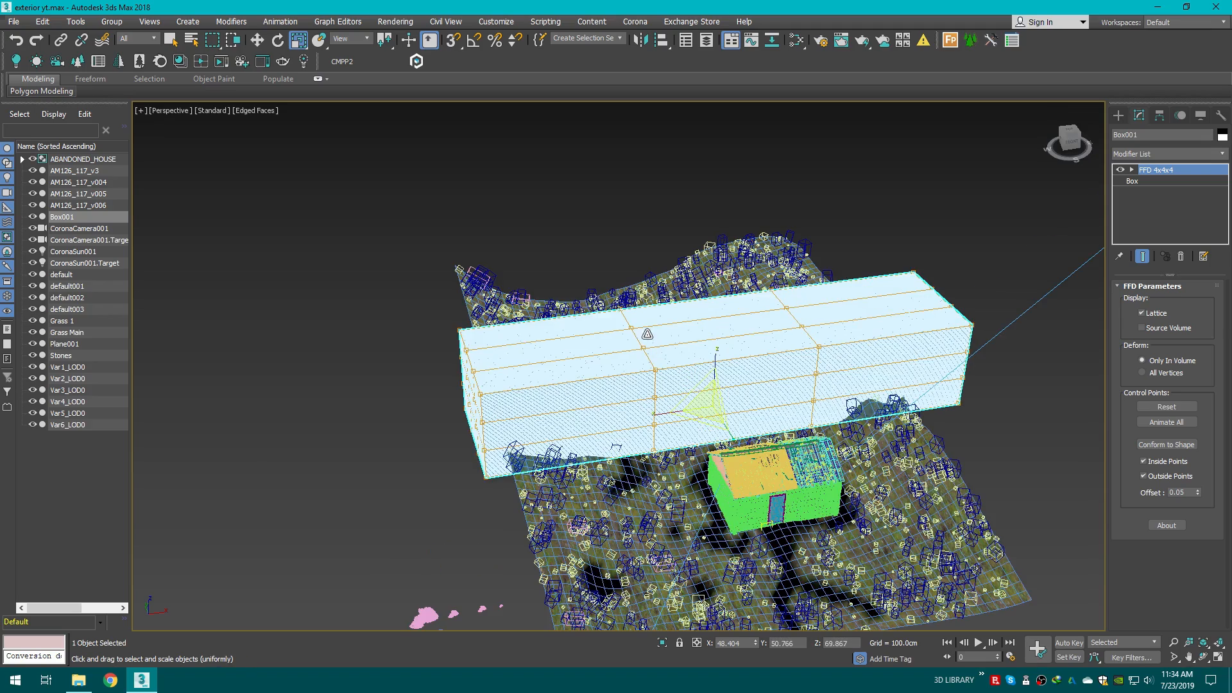
# Step: Edit the FFD control points, moving groups of lattice points to bend the box's right end
pyautogui.click(1132, 170)
pyautogui.click(1167, 181)
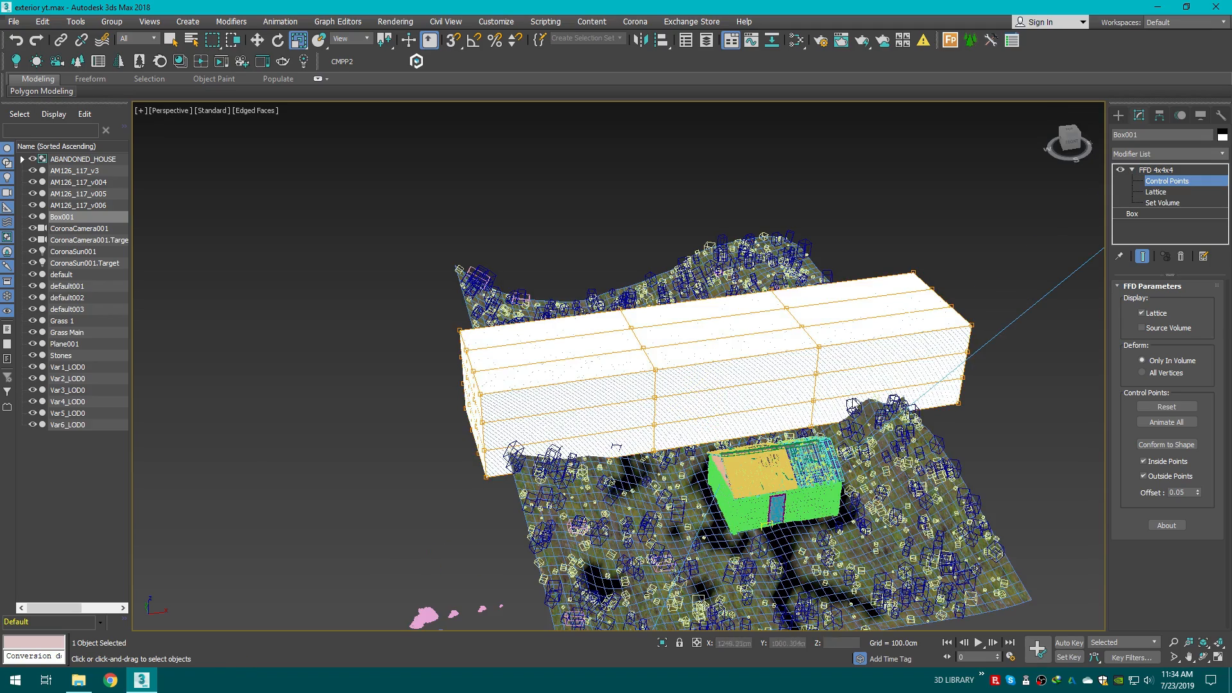
pyautogui.scroll(3, 803, 417)
pyautogui.moveTo(482, 205); pyautogui.dragTo(647, 379)
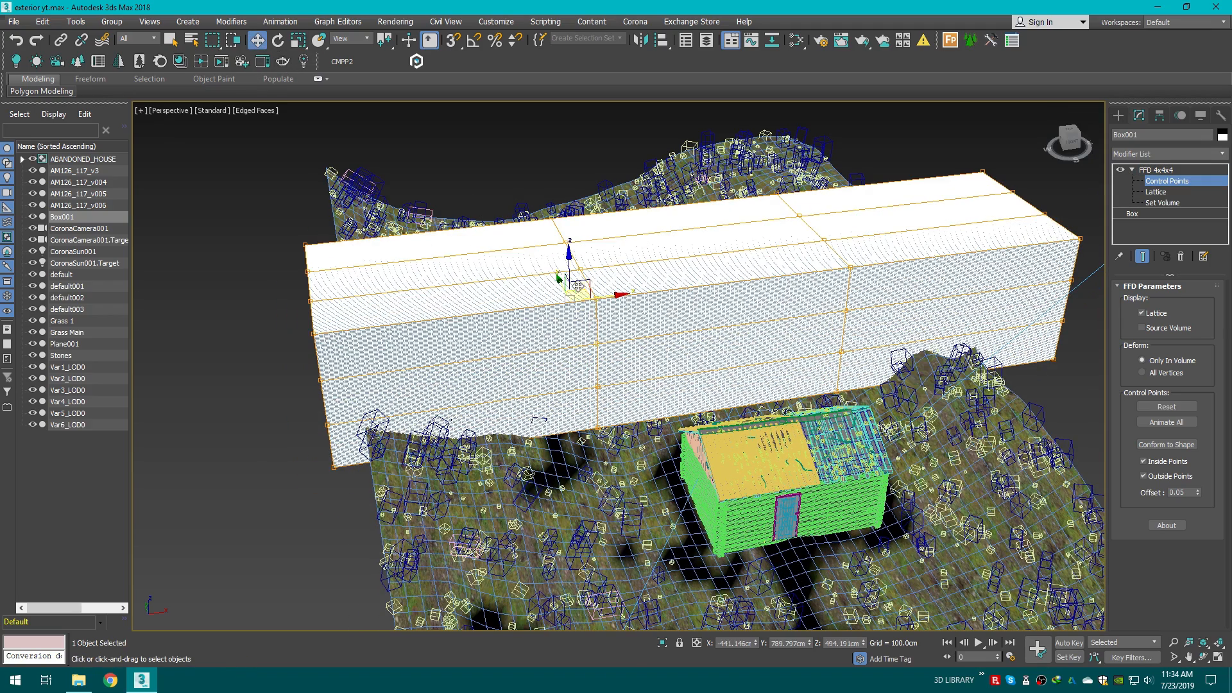
pyautogui.moveTo(569, 264); pyautogui.dragTo(567, 314)
pyautogui.moveTo(725, 163); pyautogui.dragTo(889, 330)
pyautogui.moveTo(818, 247); pyautogui.dragTo(821, 210)
pyautogui.moveTo(782, 298); pyautogui.dragTo(864, 369)
pyautogui.moveTo(822, 303); pyautogui.dragTo(819, 341)
pyautogui.click(963, 288)
pyautogui.moveTo(987, 306); pyautogui.dragTo(926, 321, button='middle')
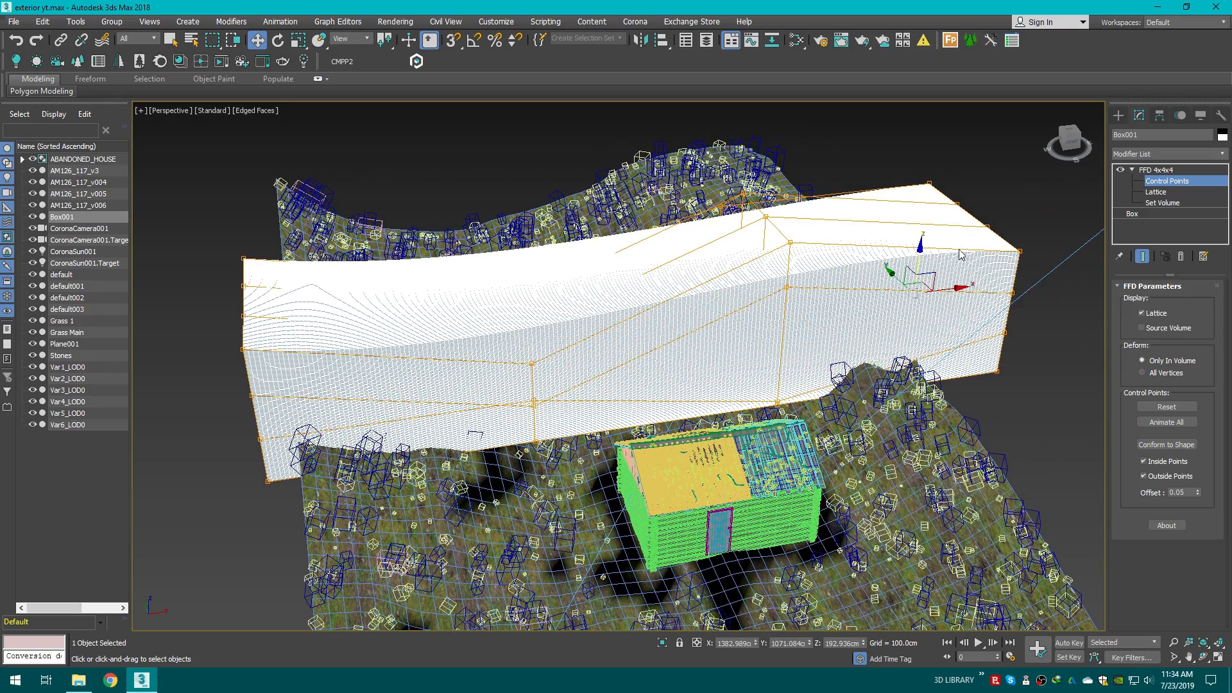
pyautogui.moveTo(998, 261); pyautogui.dragTo(991, 314)
pyautogui.click(1042, 265)
pyautogui.moveTo(506, 294); pyautogui.dragTo(544, 377)
pyautogui.moveTo(512, 316); pyautogui.dragTo(511, 336)
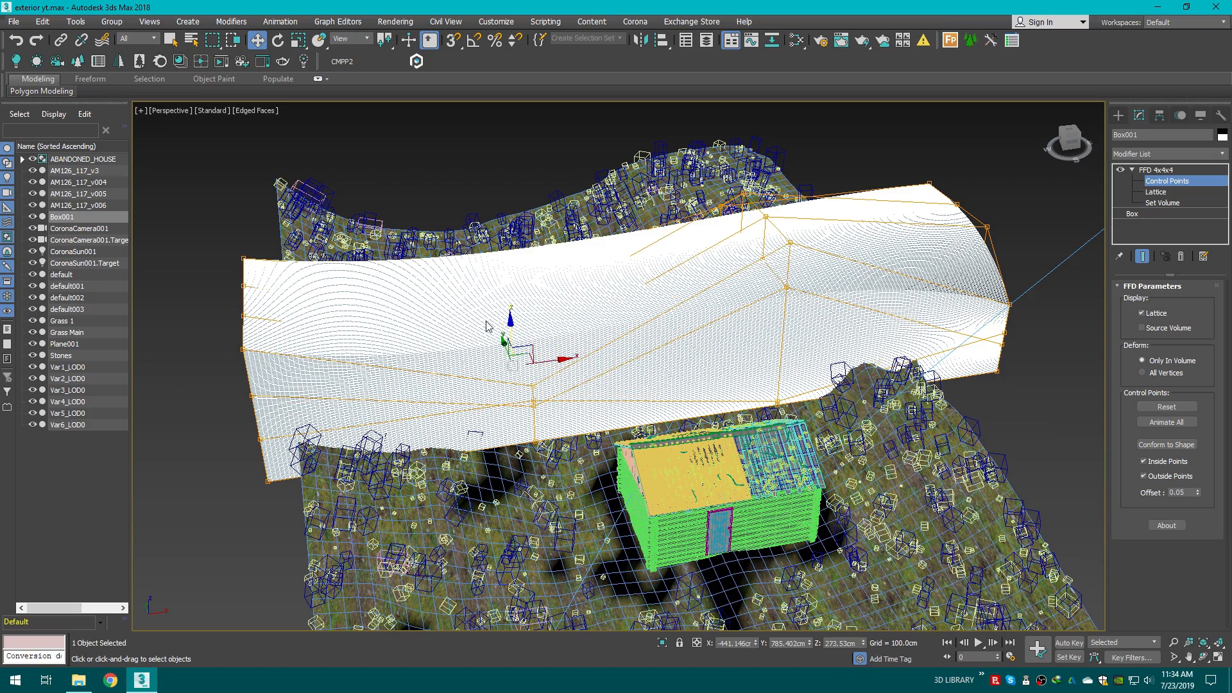
# Step: Move the FFD control points at the box's left end to lower and twist it
pyautogui.click(486, 326)
pyautogui.moveTo(215, 246); pyautogui.dragTo(350, 351)
pyautogui.moveTo(247, 263); pyautogui.dragTo(249, 313)
pyautogui.click(169, 394)
pyautogui.moveTo(180, 378); pyautogui.dragTo(302, 457)
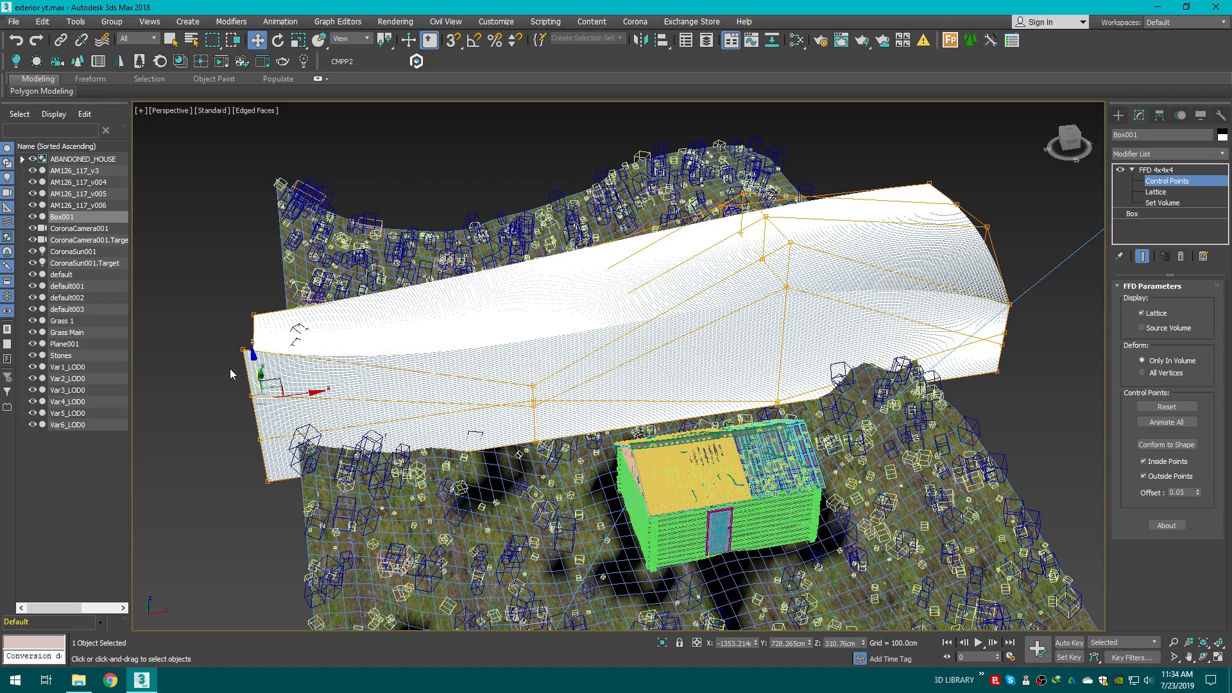
pyautogui.moveTo(256, 370); pyautogui.dragTo(258, 423)
pyautogui.click(170, 386)
pyautogui.moveTo(186, 324); pyautogui.dragTo(282, 390)
pyautogui.moveTo(252, 328); pyautogui.dragTo(250, 359)
pyautogui.click(183, 378)
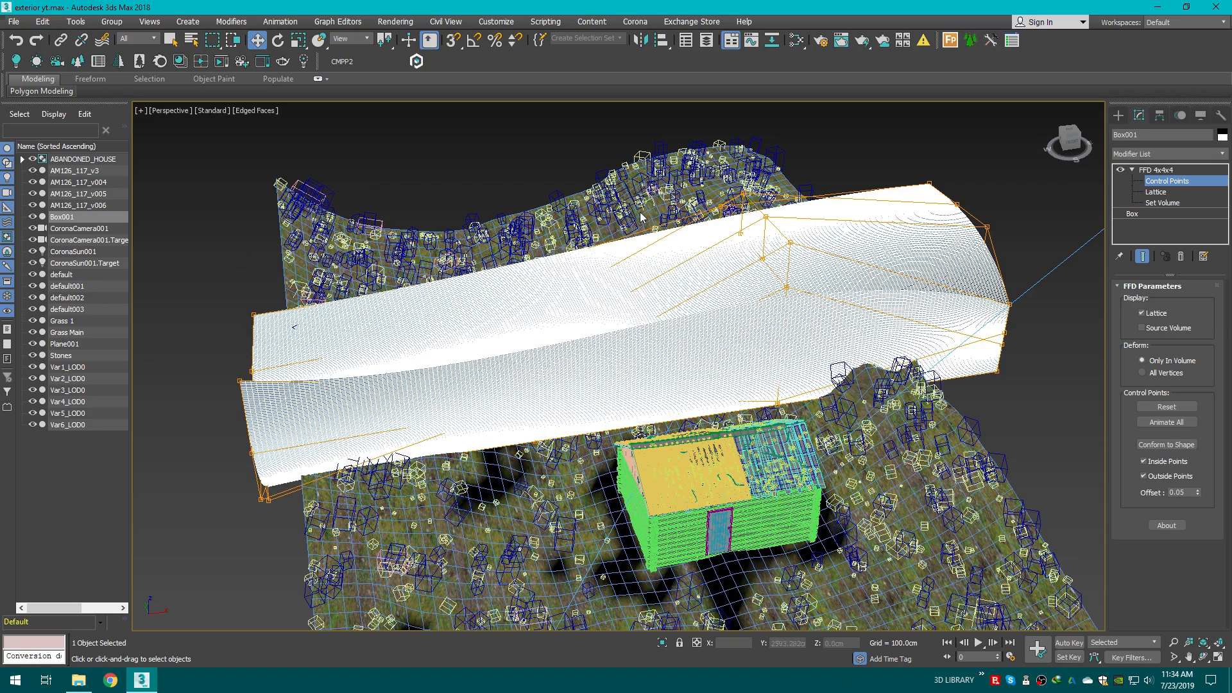
# Step: Move the FFD control points in the middle of the box to reshape its centre
pyautogui.moveTo(773, 247); pyautogui.dragTo(699, 284)
pyautogui.click(723, 228)
pyautogui.click(762, 260)
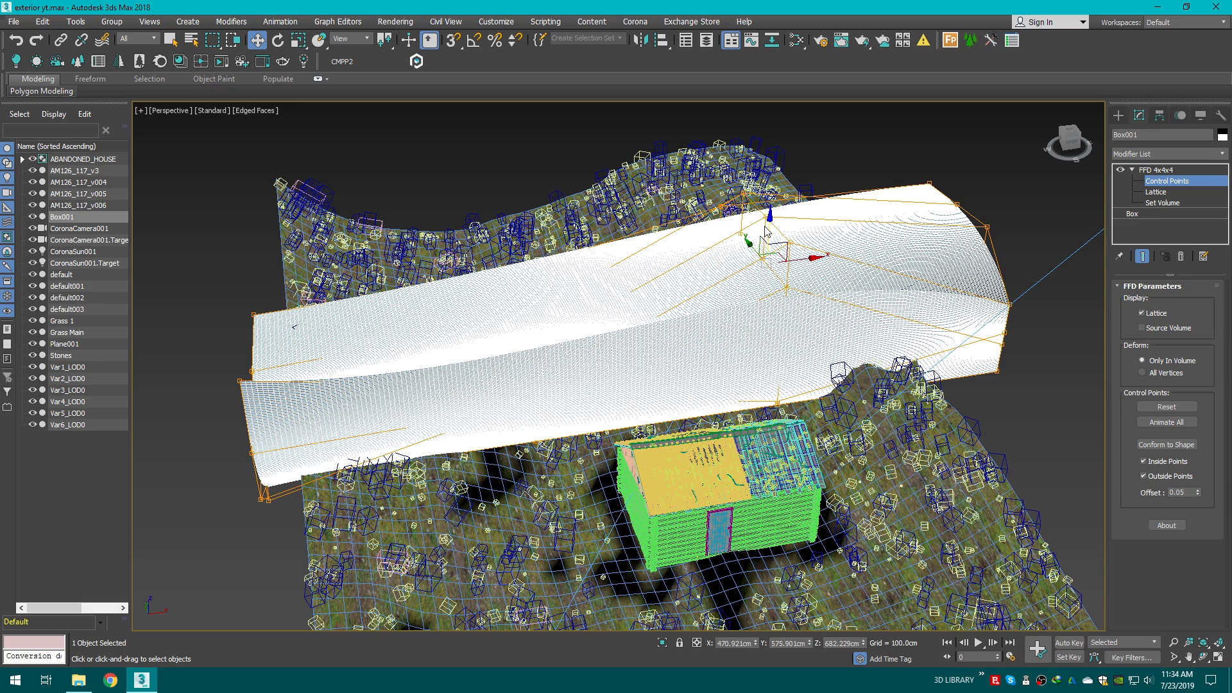
pyautogui.moveTo(762, 248); pyautogui.dragTo(775, 254)
pyautogui.moveTo(841, 345); pyautogui.dragTo(842, 346)
pyautogui.moveTo(763, 264); pyautogui.dragTo(790, 306)
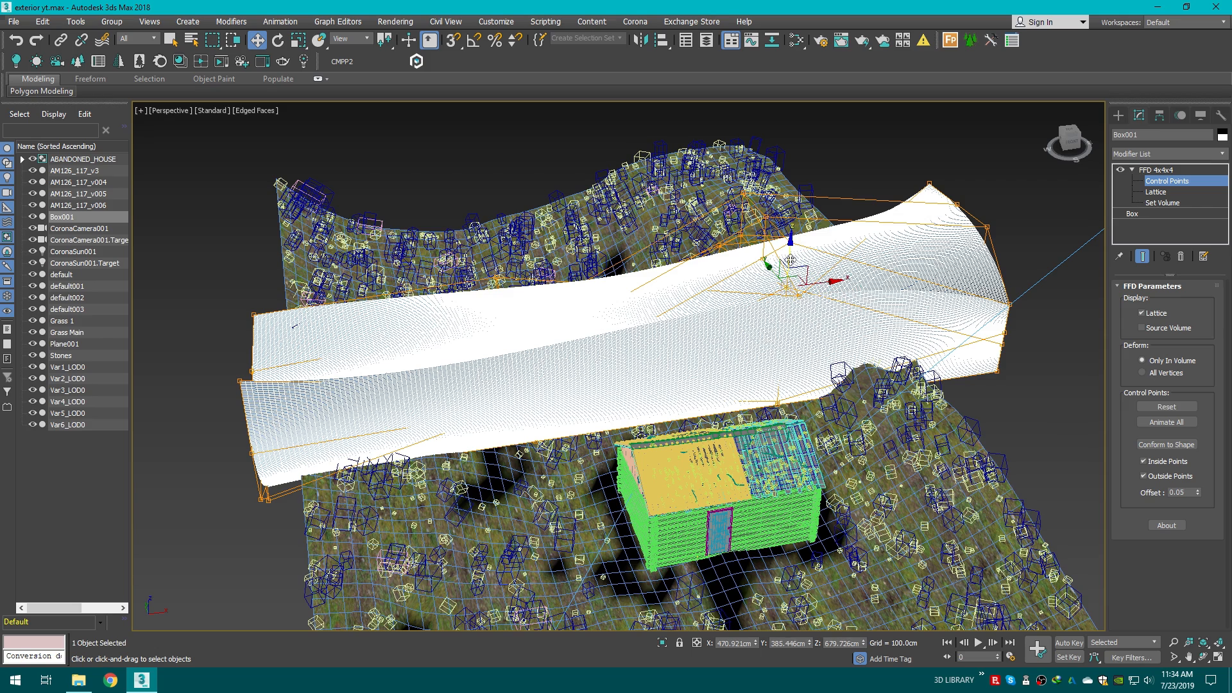
pyautogui.moveTo(800, 298); pyautogui.dragTo(769, 262)
pyautogui.click(1031, 176)
pyautogui.click(1072, 141)
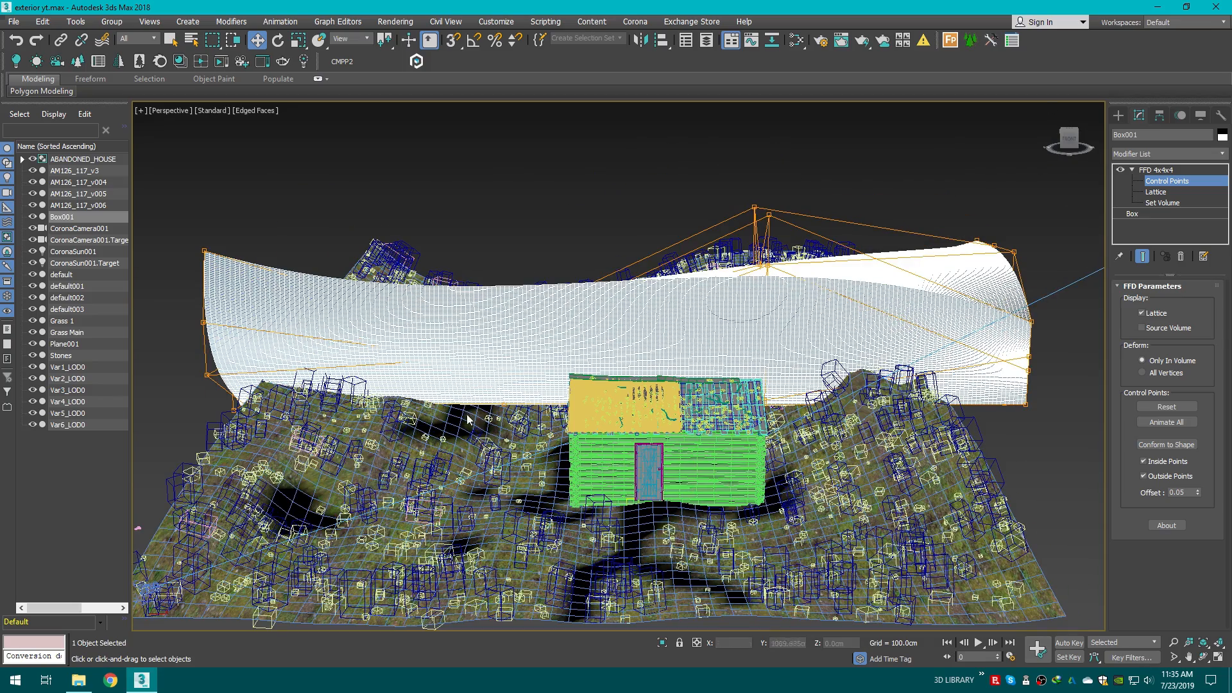
pyautogui.moveTo(192, 367); pyautogui.dragTo(304, 385)
pyautogui.click(896, 387)
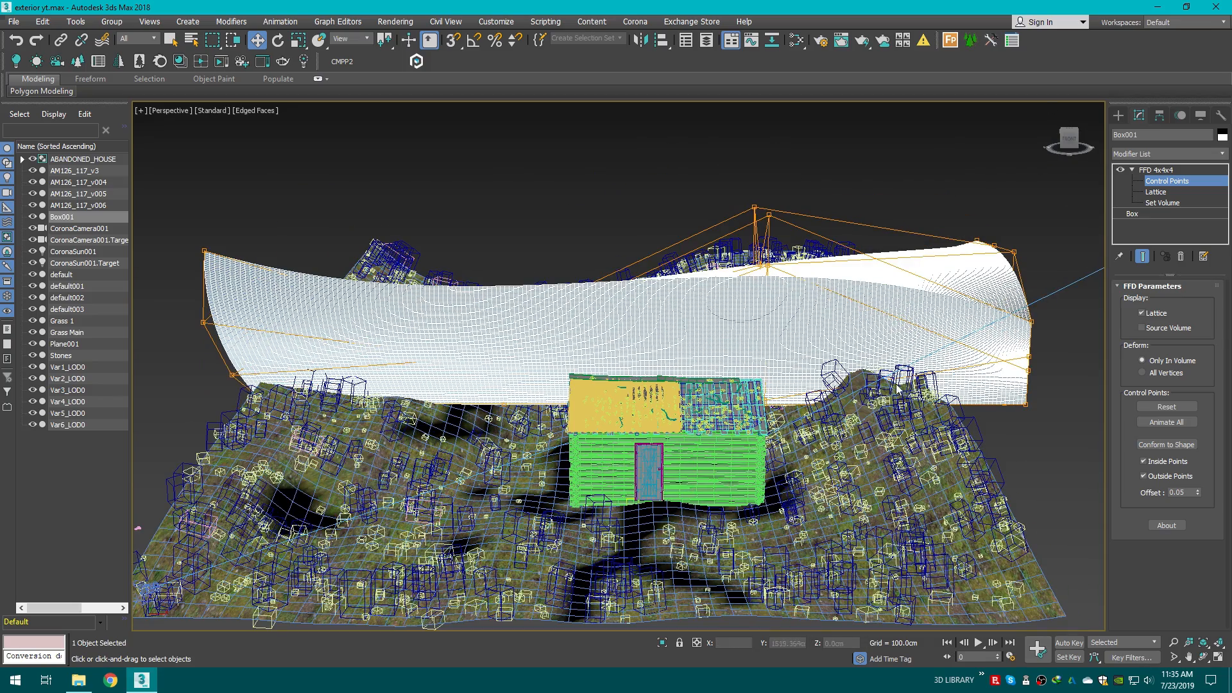
pyautogui.moveTo(961, 405); pyautogui.dragTo(1021, 401)
pyautogui.click(1066, 321)
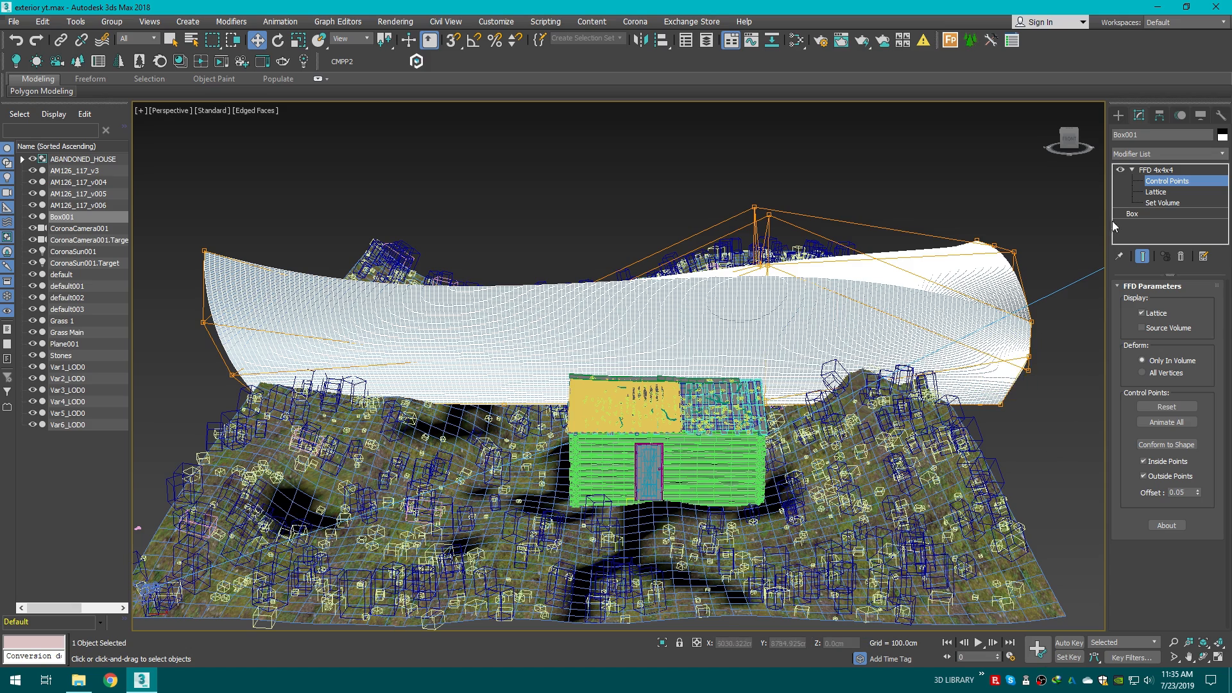
# Step: Add a Noise modifier on top of the FFD in the box's stack
pyautogui.click(1148, 153)
pyautogui.press('n')
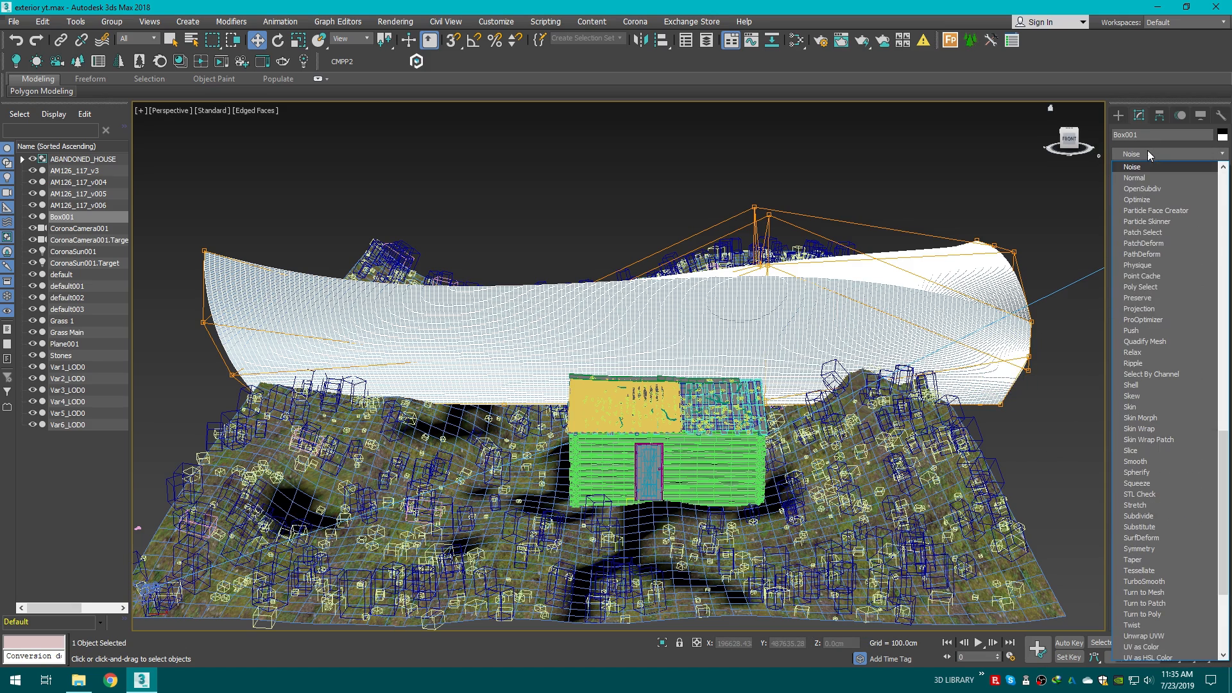
pyautogui.click(1139, 168)
pyautogui.keyDown('alt'); pyautogui.moveTo(776, 312); pyautogui.dragTo(908, 340, button='middle'); pyautogui.keyUp('alt')
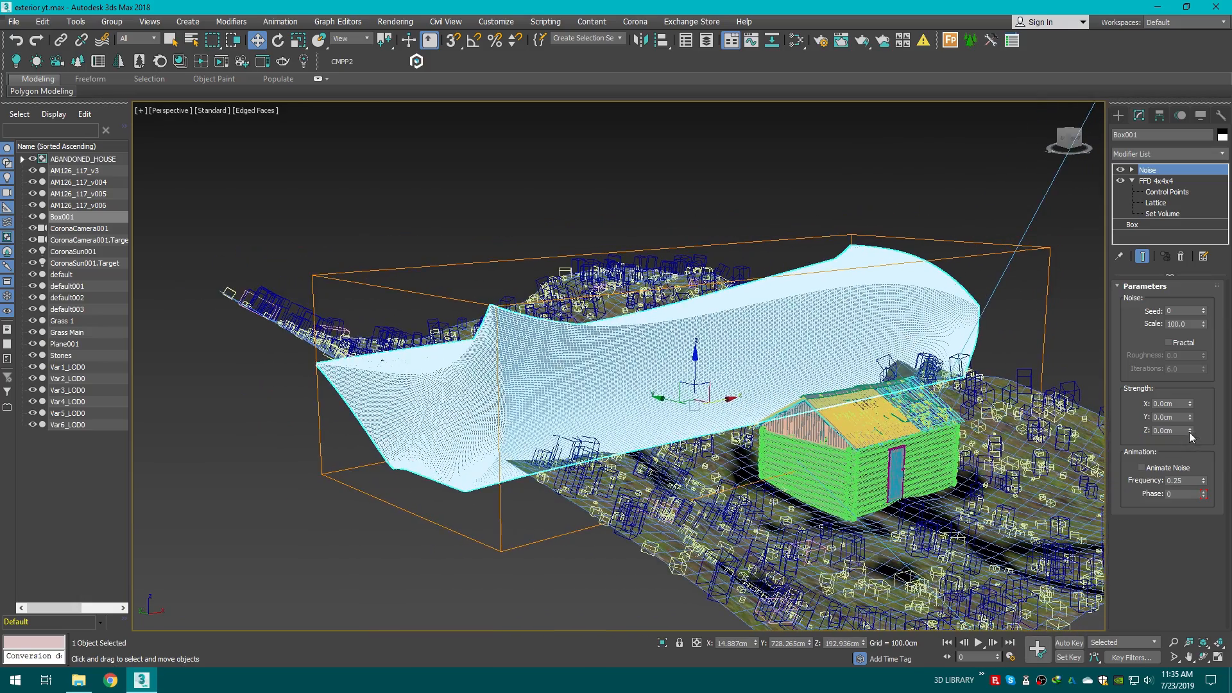
# Step: Set the noise strength to about 87.4 cm X, 60.6 cm Y and 91.2 cm Z
pyautogui.moveTo(1191, 437); pyautogui.dragTo(835, 235)
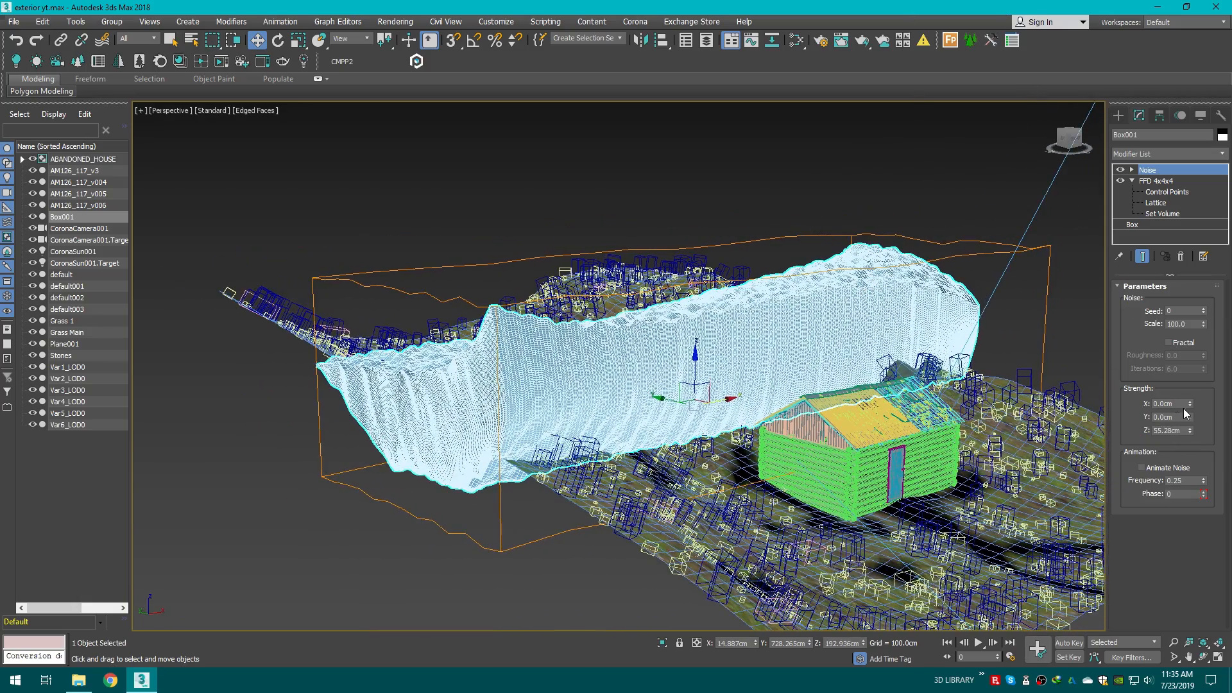
pyautogui.moveTo(1191, 418); pyautogui.dragTo(1024, 214)
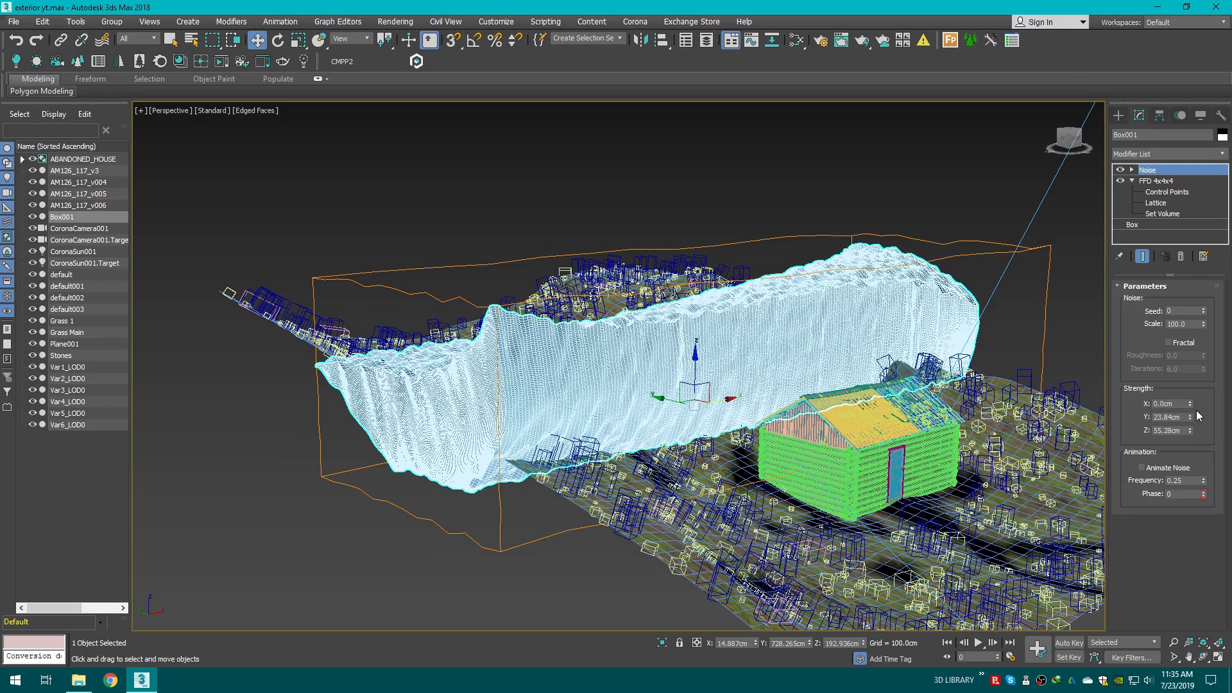
pyautogui.moveTo(1168, 343); pyautogui.dragTo(608, 355)
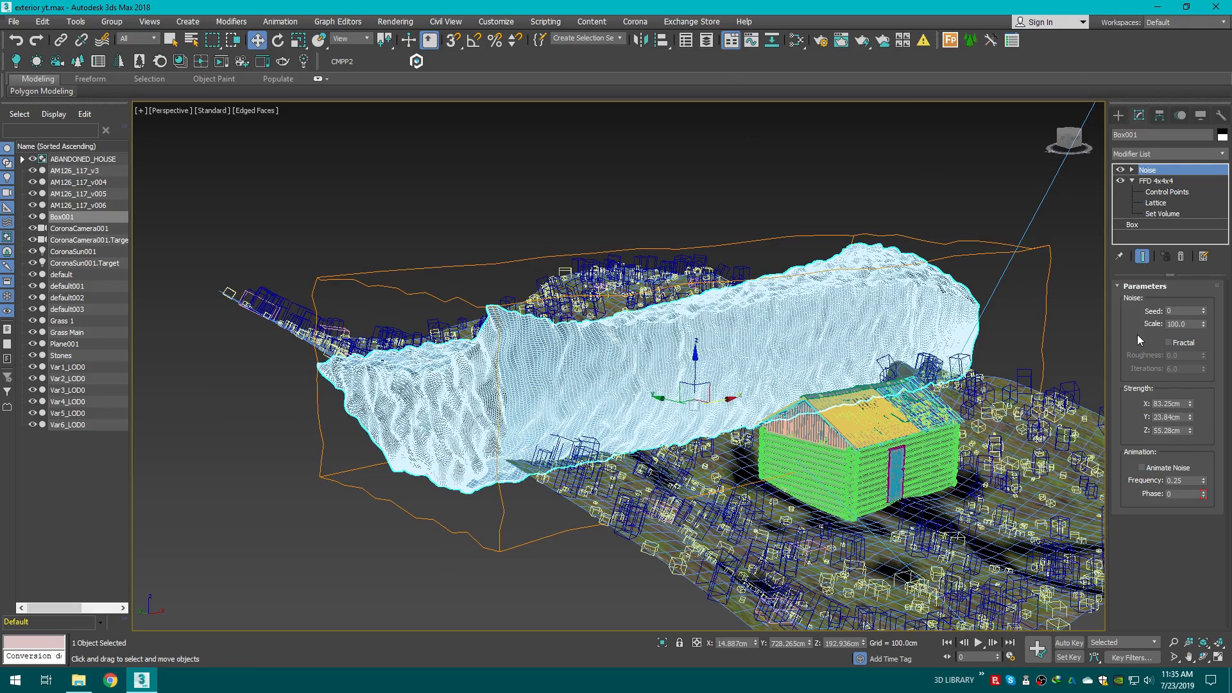
pyautogui.moveTo(1195, 431); pyautogui.dragTo(1028, 363)
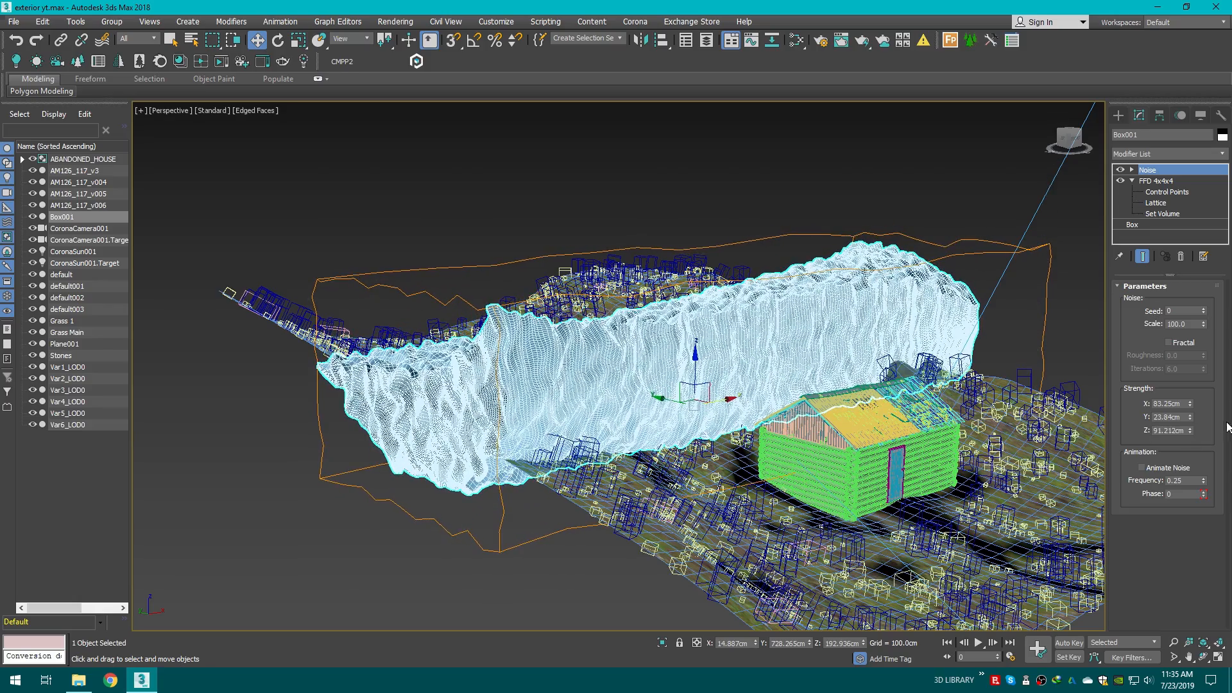
pyautogui.moveTo(1190, 416); pyautogui.dragTo(1120, 341)
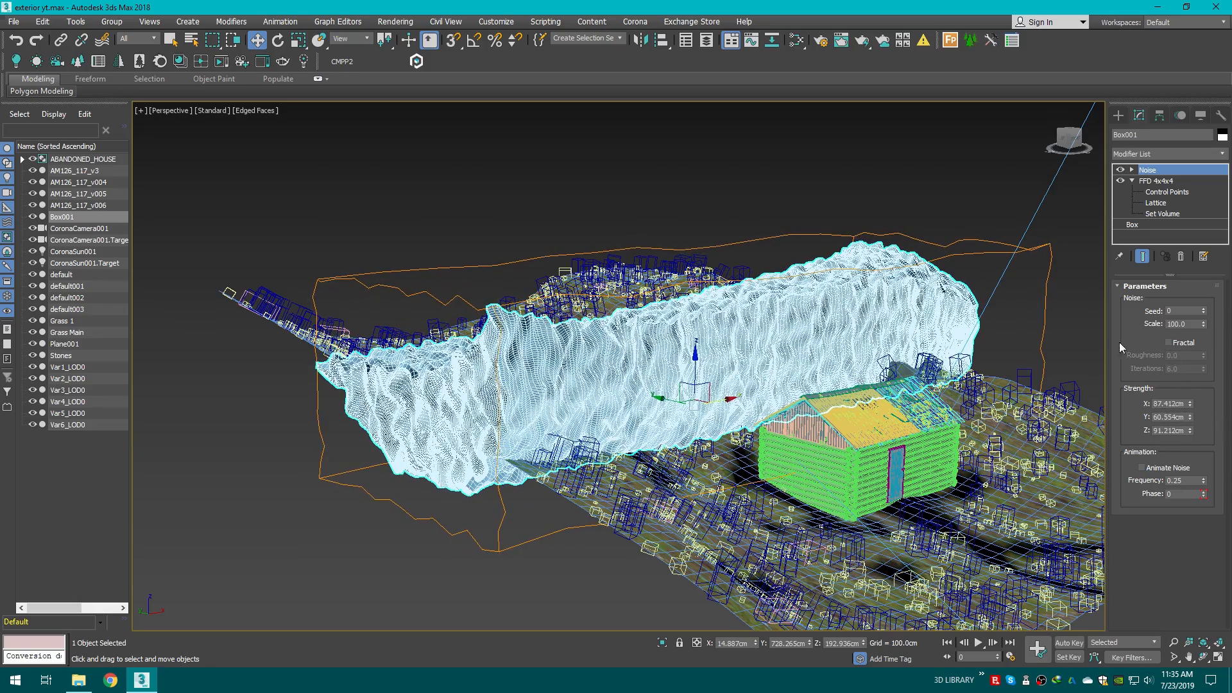
# Step: Enable Fractal noise with roughness 0.055 and 7.65 iterations
pyautogui.click(1169, 344)
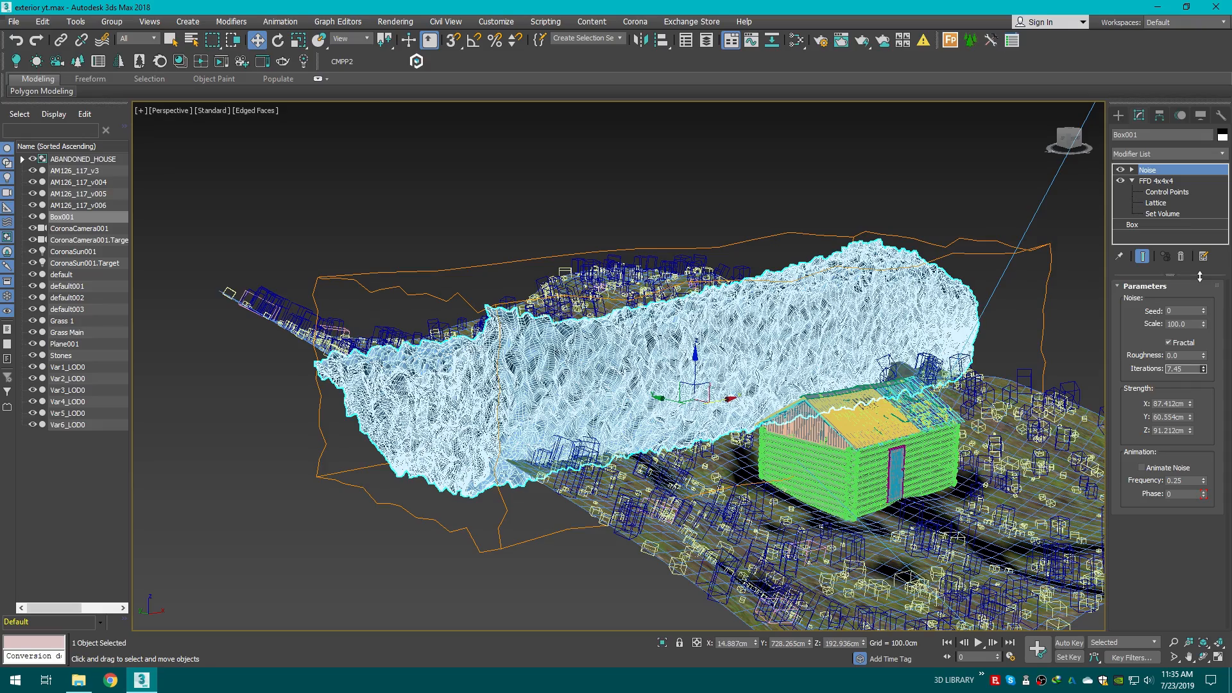
pyautogui.moveTo(1205, 358); pyautogui.dragTo(1101, 185)
pyautogui.hotkey('ctrl', 'z')
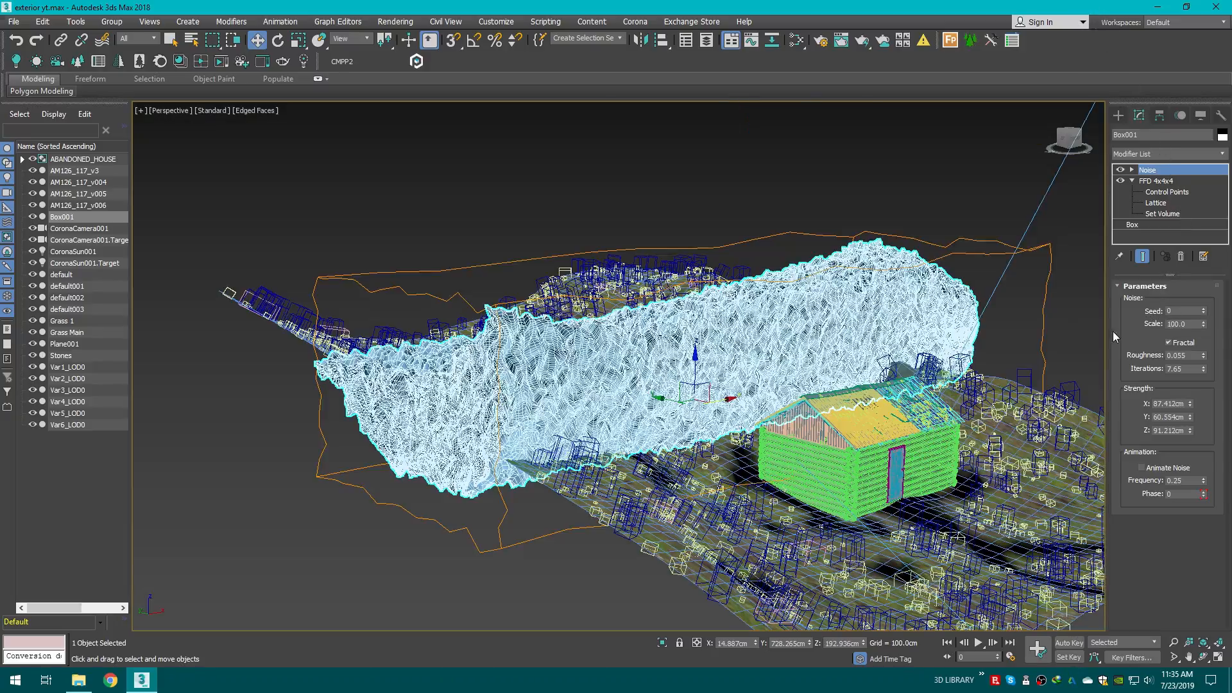
# Step: Set the noise scale to 209, seed to 35, and Y and Z strength to about 64.2 and 77.5 cm
pyautogui.moveTo(1204, 322); pyautogui.dragTo(1122, 254)
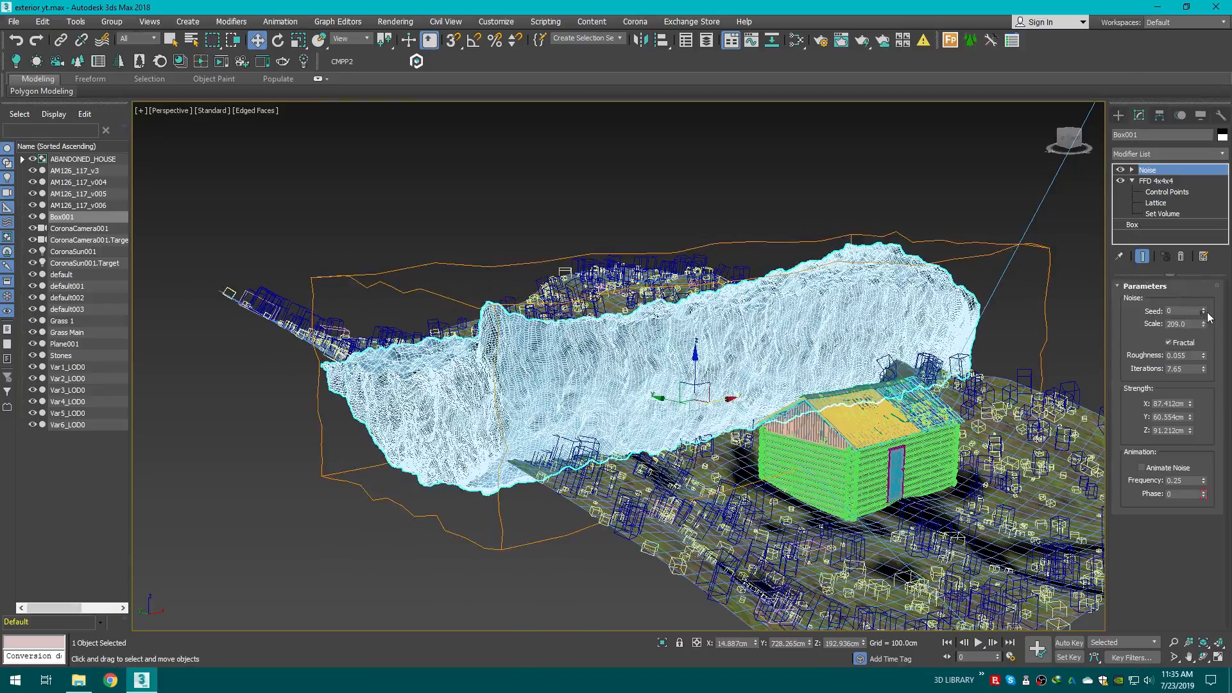
pyautogui.moveTo(1204, 312)
pyautogui.mouseDown()
pyautogui.moveTo(1192, 278)
pyautogui.moveTo(1193, 295)
pyautogui.mouseUp()
pyautogui.keyDown('alt'); pyautogui.moveTo(616, 366); pyautogui.dragTo(604, 358, button='middle'); pyautogui.keyUp('alt')
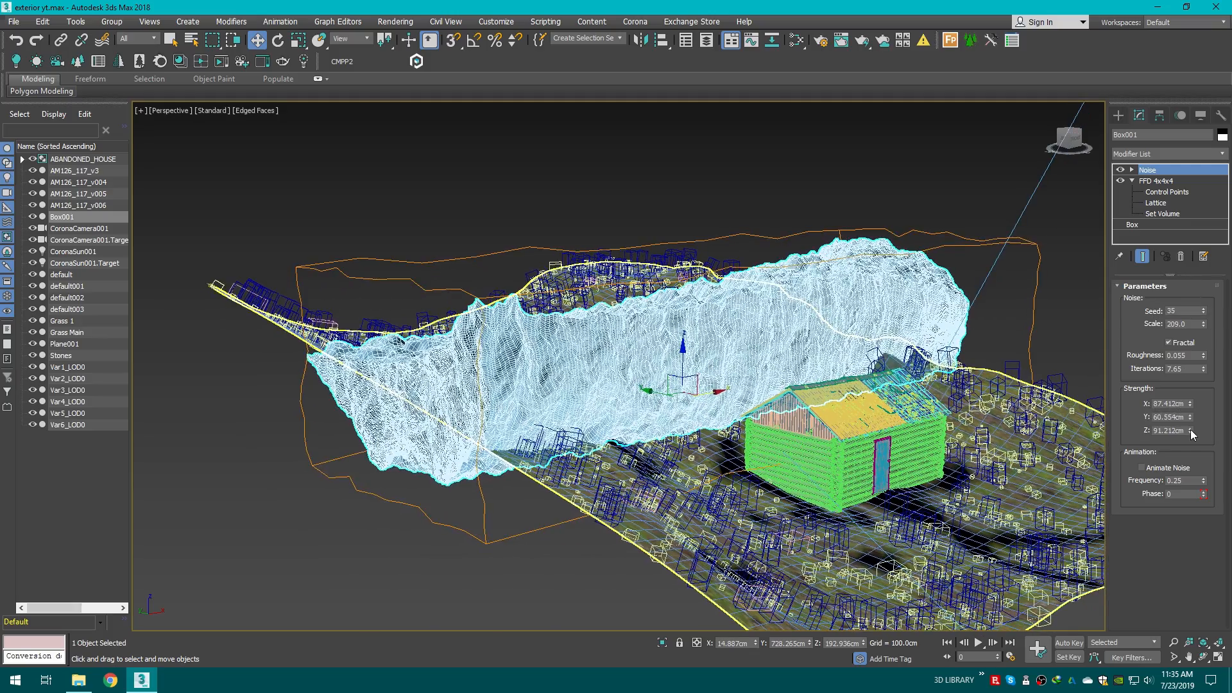
pyautogui.moveTo(1191, 434)
pyautogui.mouseDown()
pyautogui.moveTo(1172, 439)
pyautogui.moveTo(1190, 415)
pyautogui.mouseUp()
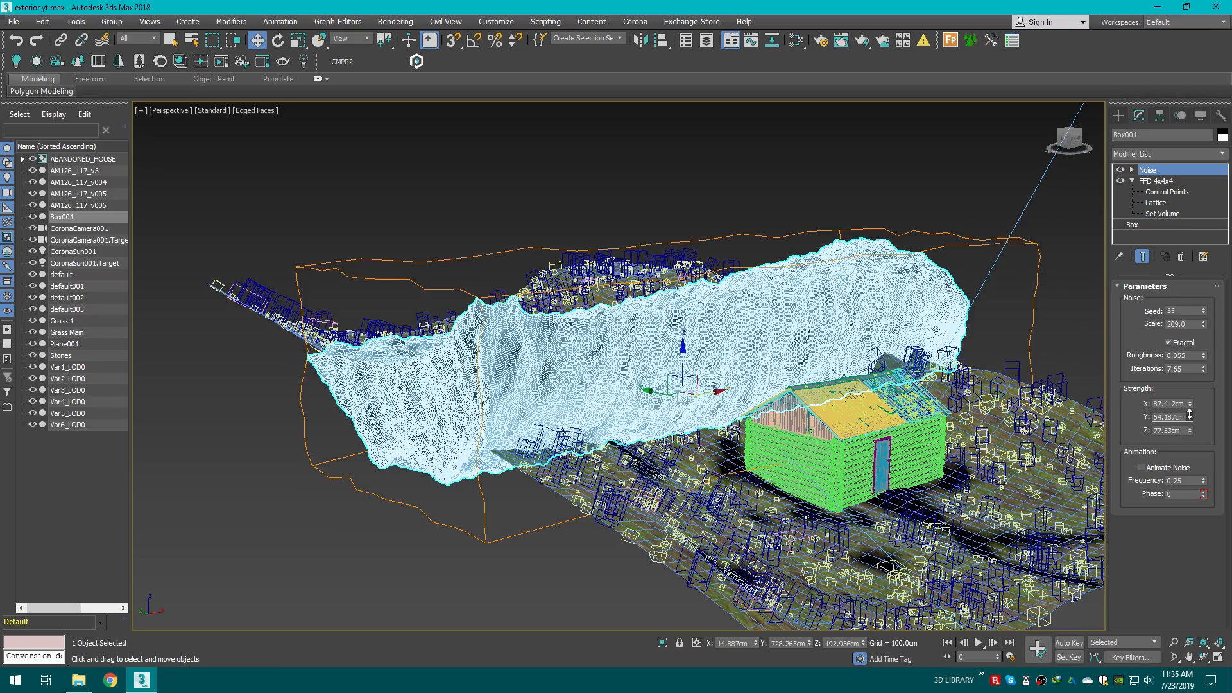
# Step: Scale and lower the noisy box, and switch to the camera view
pyautogui.click(297, 43)
pyautogui.moveTo(682, 356); pyautogui.dragTo(648, 396)
pyautogui.rightClick(672, 396)
pyautogui.press('c')
pyautogui.moveTo(498, 297); pyautogui.dragTo(453, 445)
pyautogui.press('w')
pyautogui.click(278, 40)
pyautogui.click(563, 135)
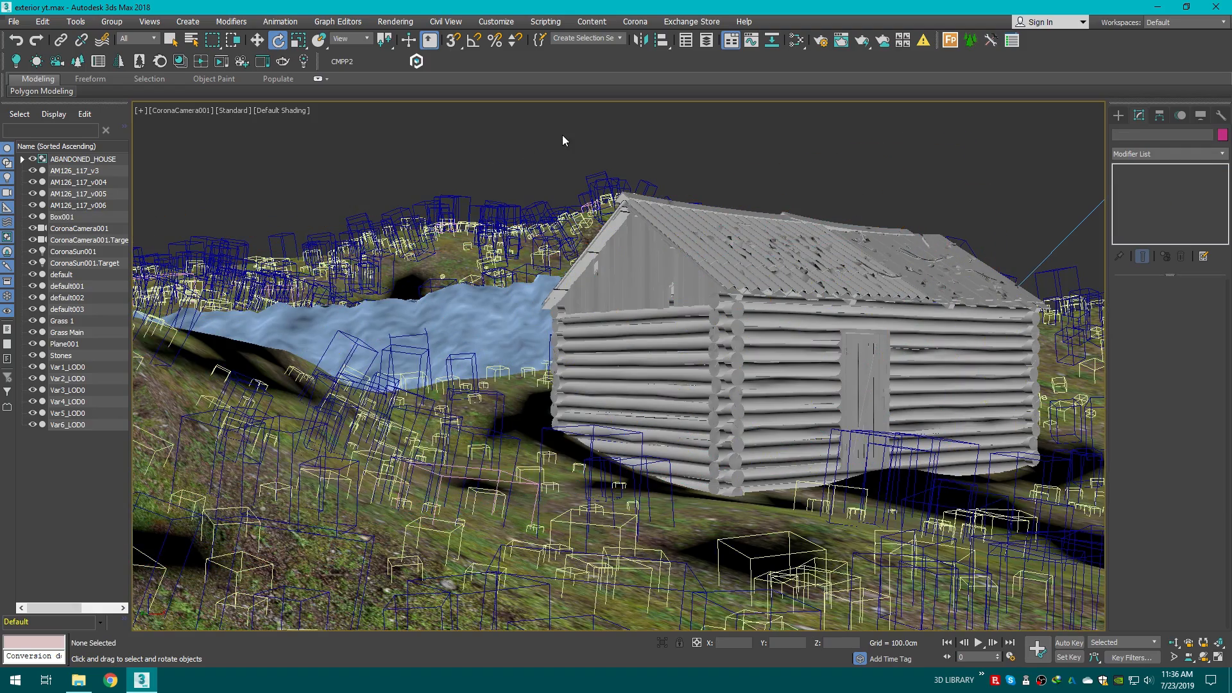
# Step: Lower the box further into the terrain to about -79 cm in Z
pyautogui.click(488, 413)
pyautogui.press('w')
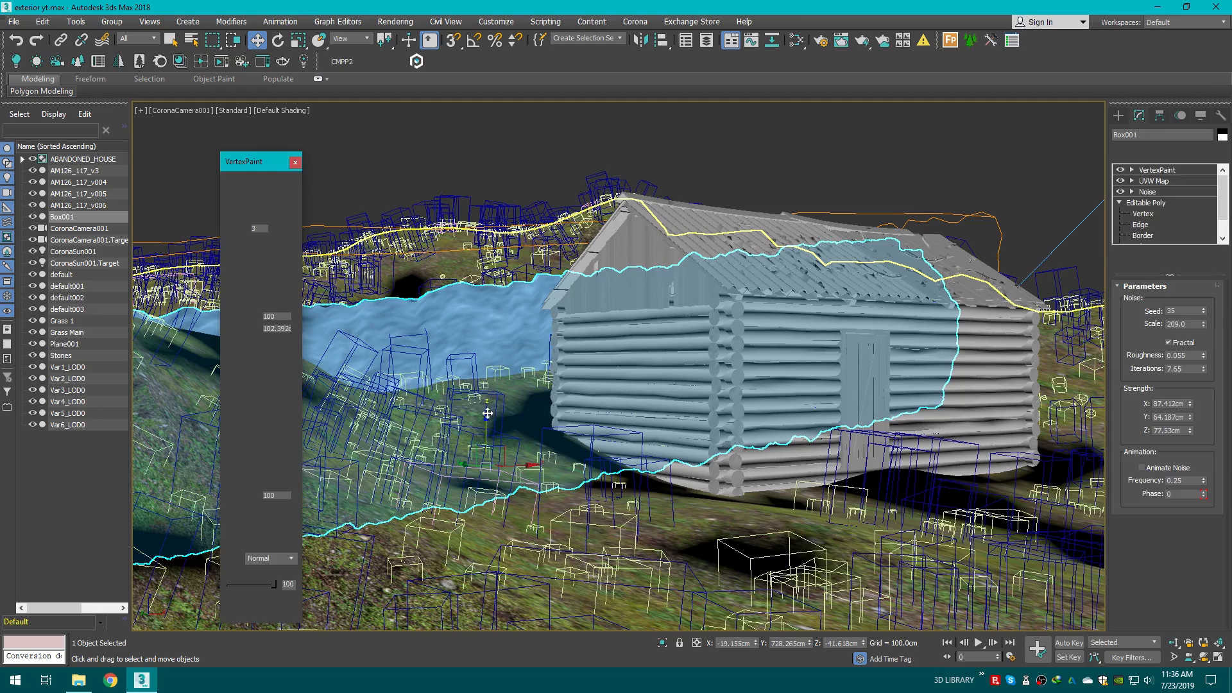
pyautogui.click(295, 162)
pyautogui.click(495, 377)
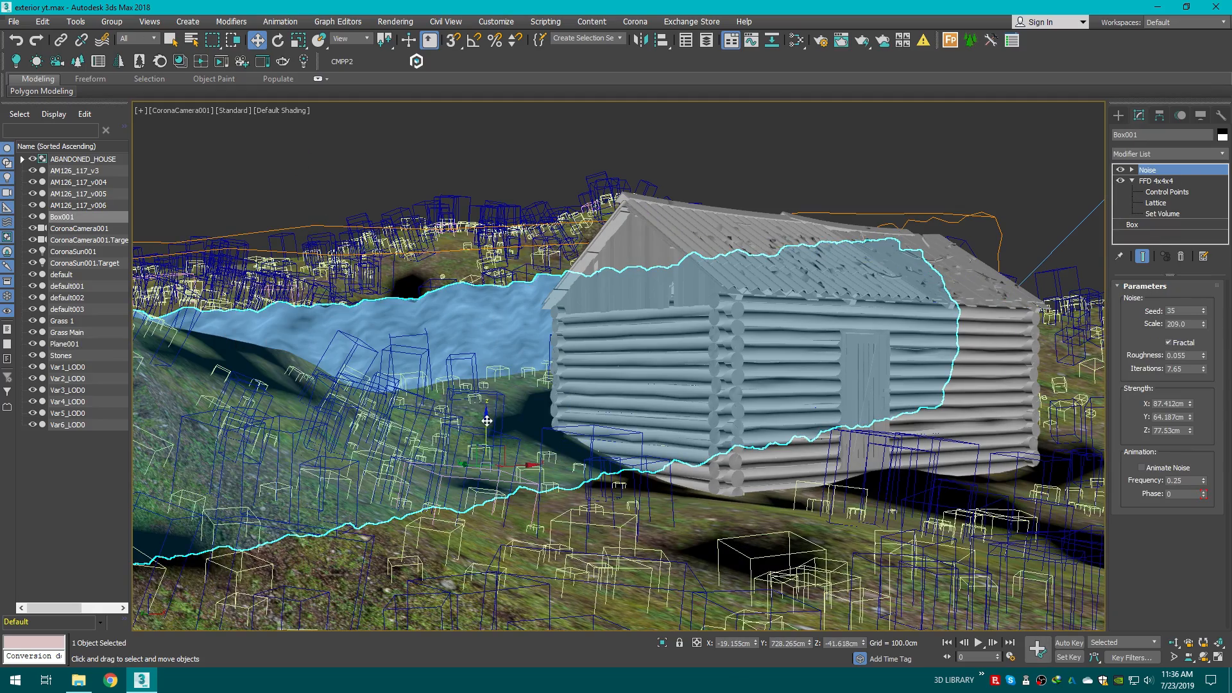
pyautogui.moveTo(487, 421); pyautogui.dragTo(487, 449)
pyautogui.click(777, 156)
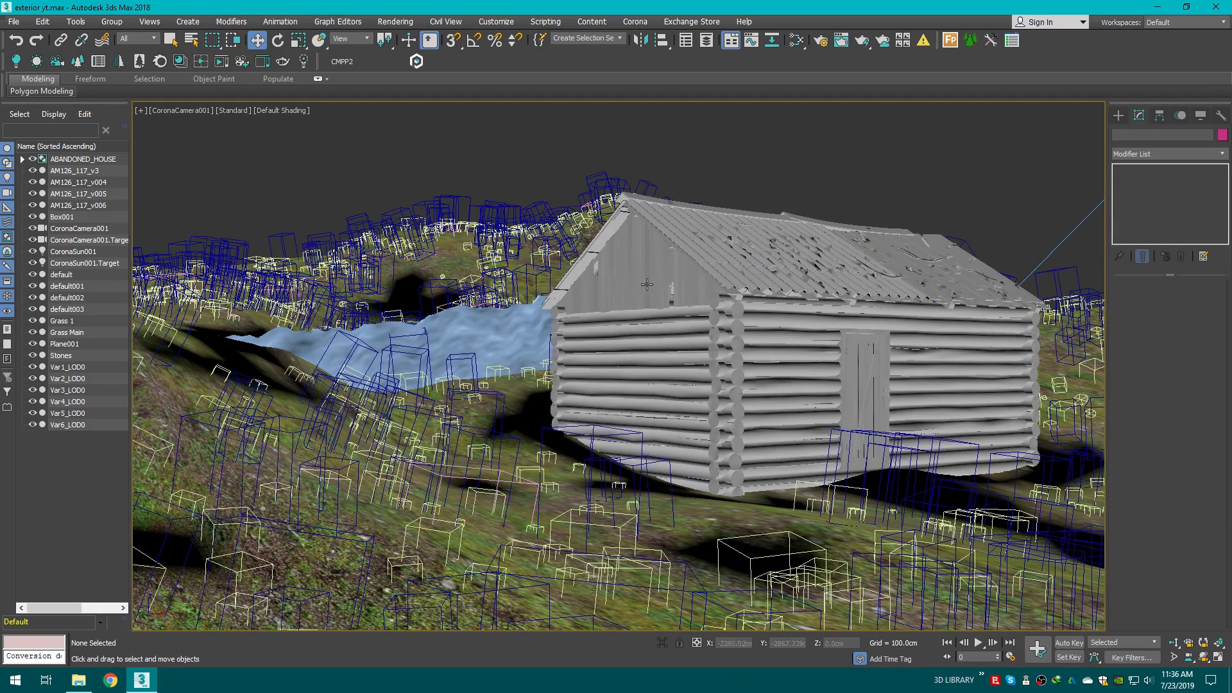
# Step: Inspect how the box surface meets the terrain in the perspective view
pyautogui.press('p')
pyautogui.scroll(5, 456, 313)
pyautogui.moveTo(1014, 487); pyautogui.dragTo(557, 357, button='middle')
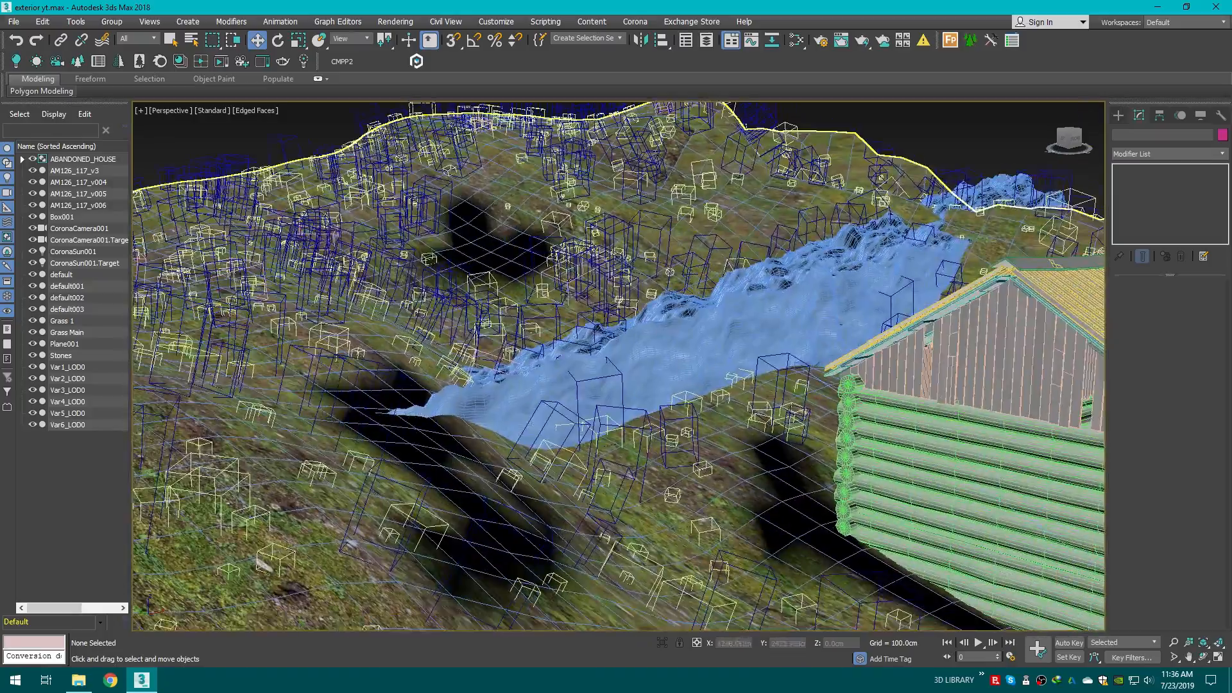
pyautogui.click(735, 310)
pyautogui.moveTo(1050, 135); pyautogui.dragTo(747, 103)
pyautogui.click(641, 40)
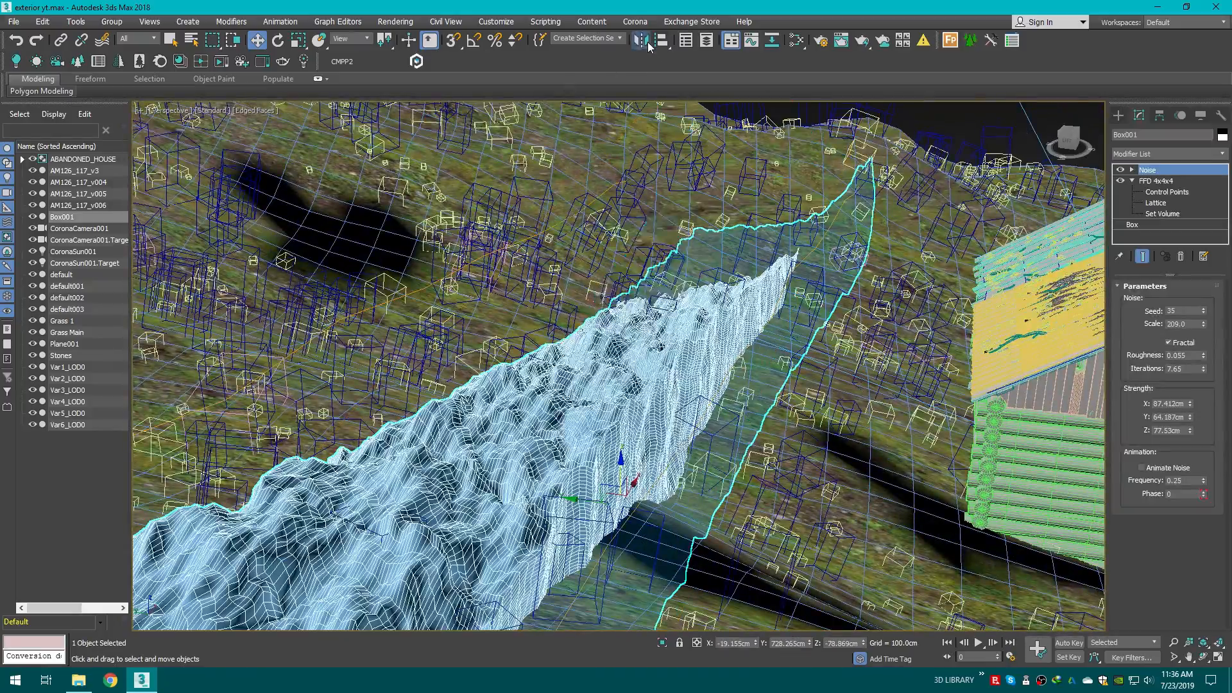
# Step: Select the box in the camera view and open the Slate Material Editor
pyautogui.click(589, 438)
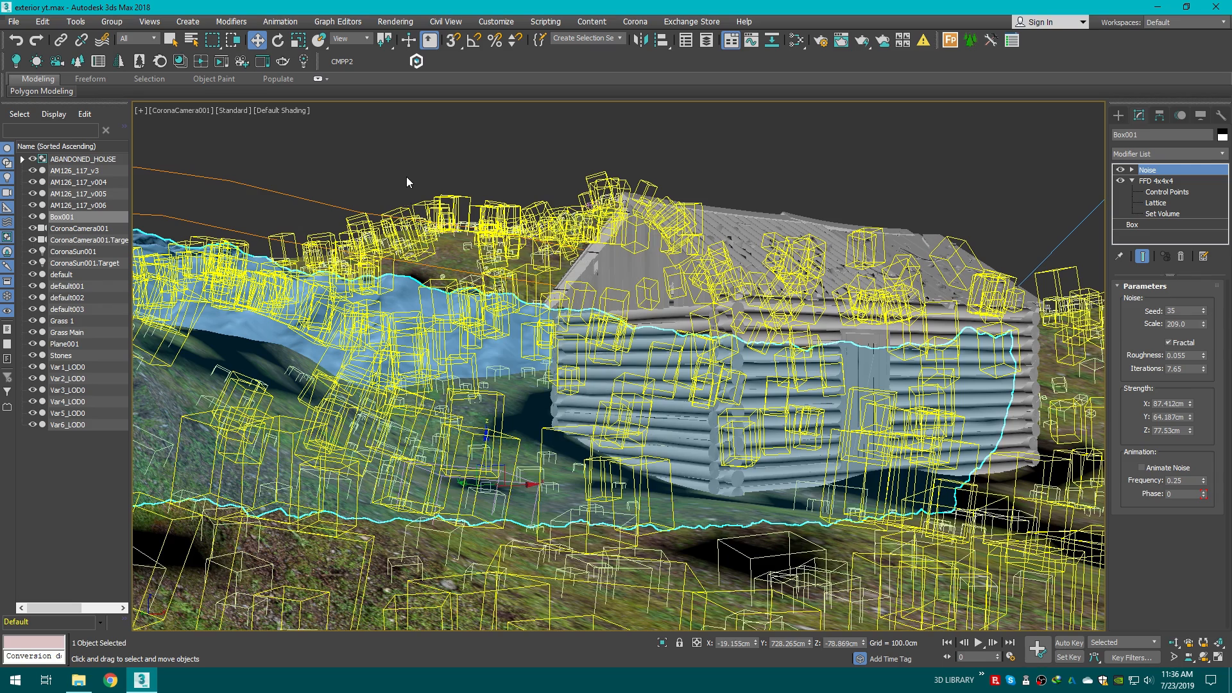
pyautogui.click(797, 40)
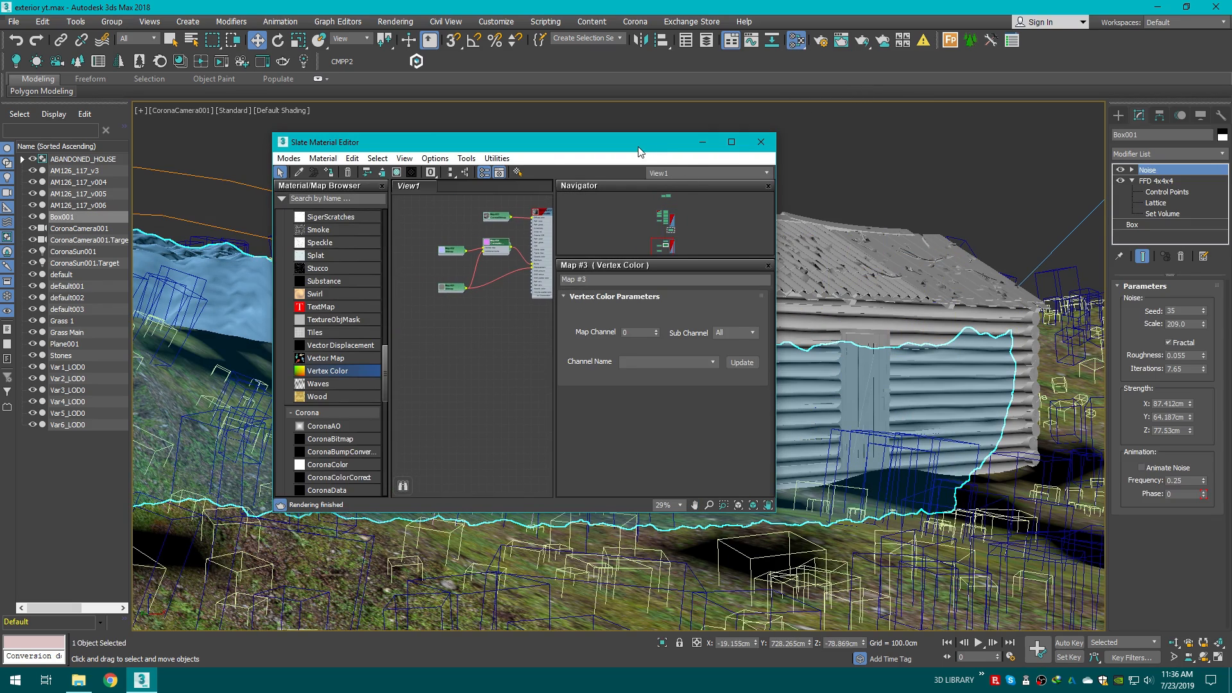
# Step: Dock the Slate Material Editor beside the viewports and add a CoronaVolumeMtl node to the view
pyautogui.moveTo(640, 153); pyautogui.dragTo(806, 158)
pyautogui.press('super+Right')
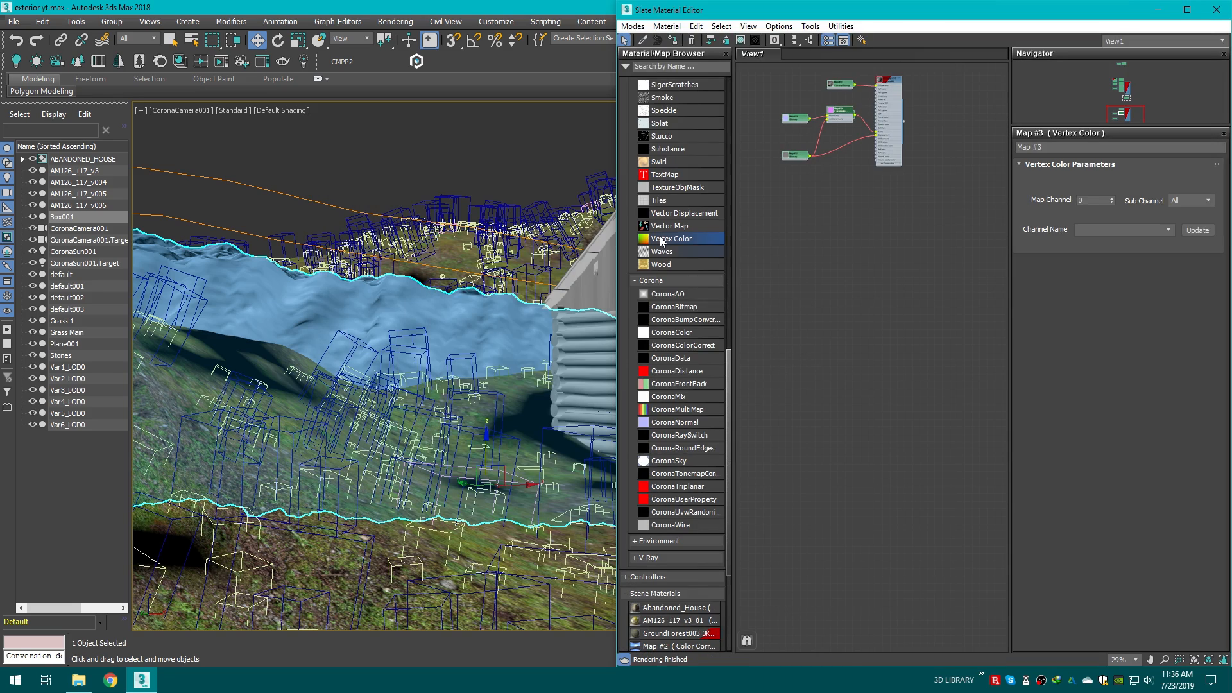
pyautogui.scroll(15, 661, 241)
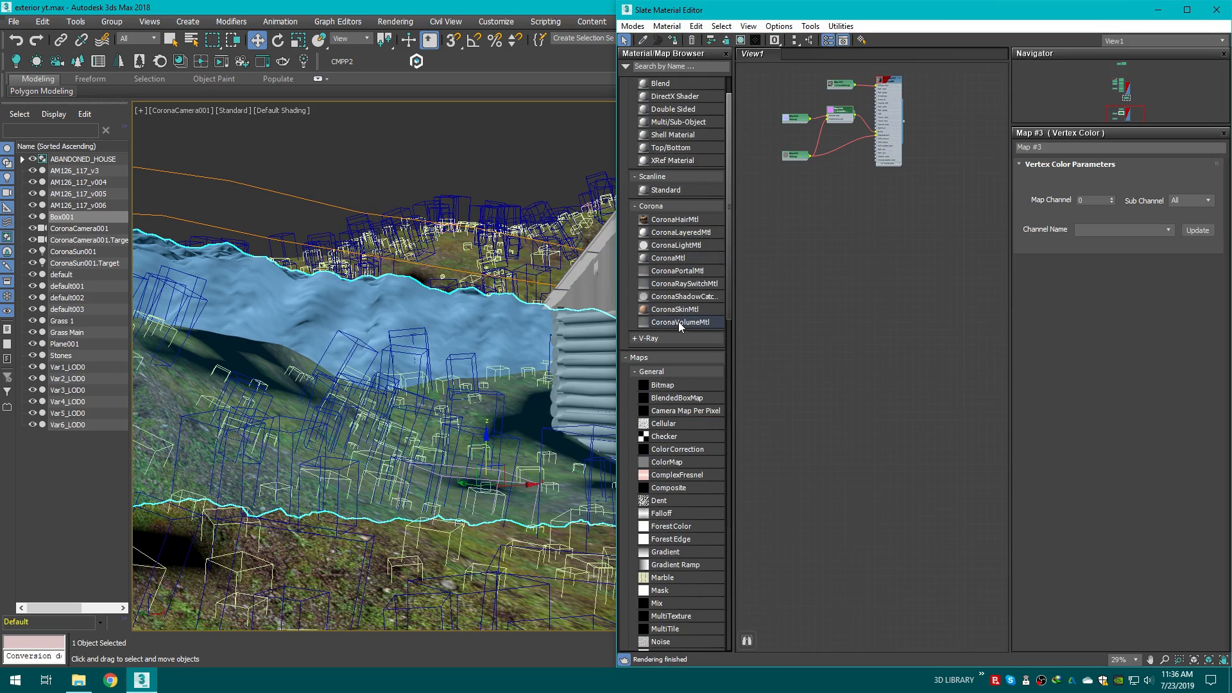
pyautogui.scroll(3, 841, 299)
pyautogui.moveTo(681, 322); pyautogui.dragTo(896, 220)
pyautogui.doubleClick(895, 220)
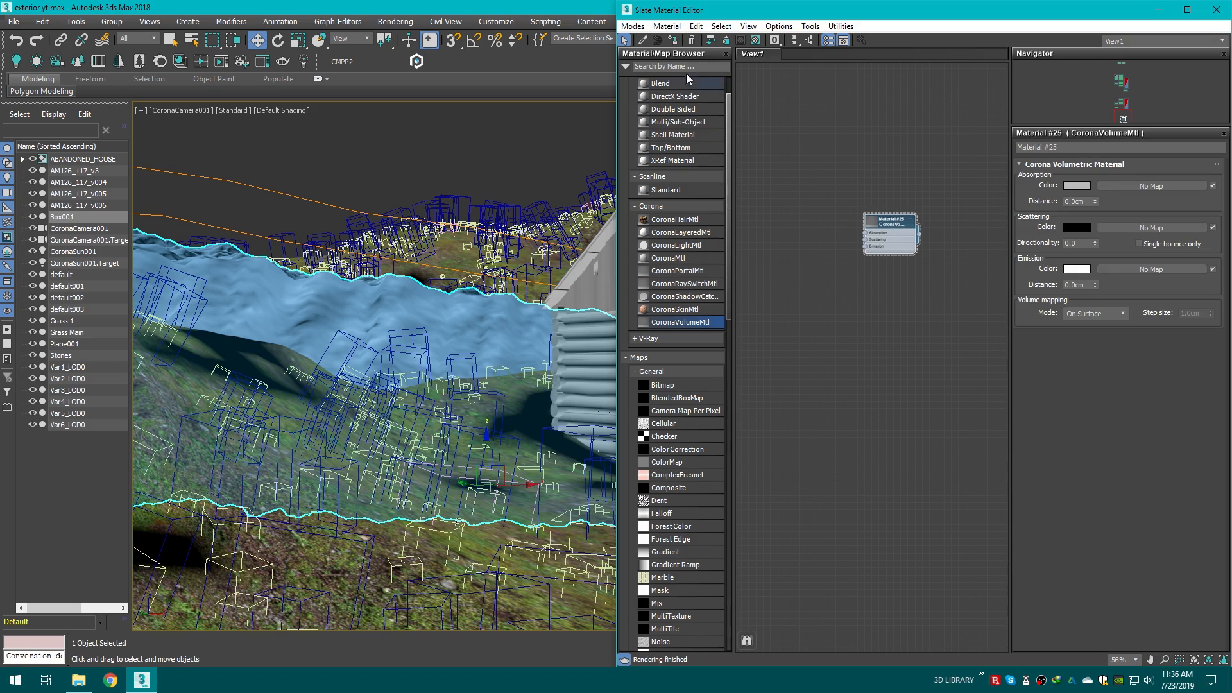
# Step: Assign the volume material to the box and switch to the four-viewport layout with the interactive render
pyautogui.click(675, 41)
pyautogui.moveTo(1023, 9); pyautogui.dragTo(742, 9)
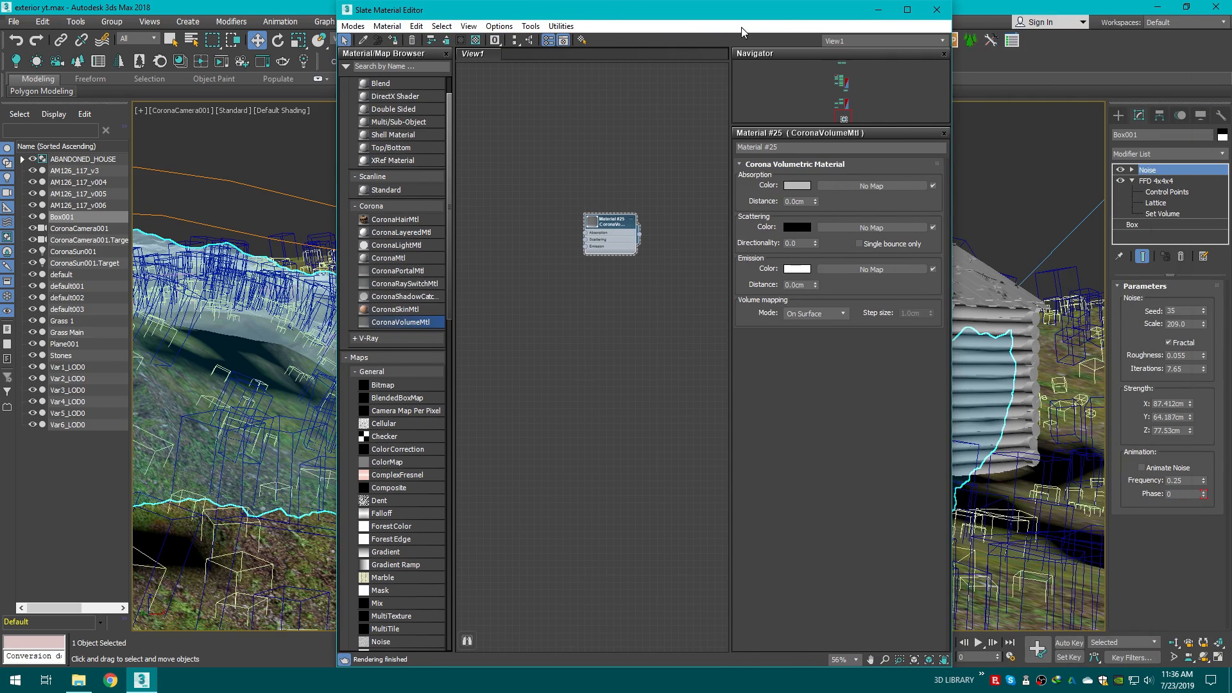
pyautogui.click(1219, 656)
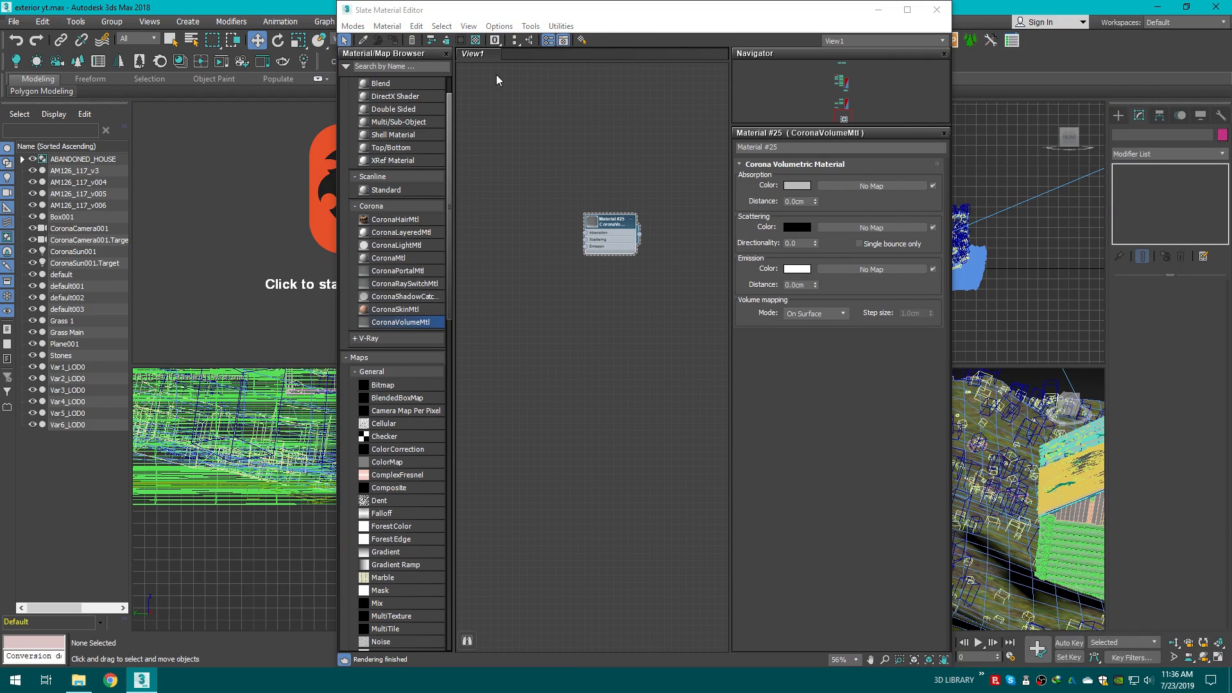
pyautogui.moveTo(609, 13); pyautogui.dragTo(809, 13)
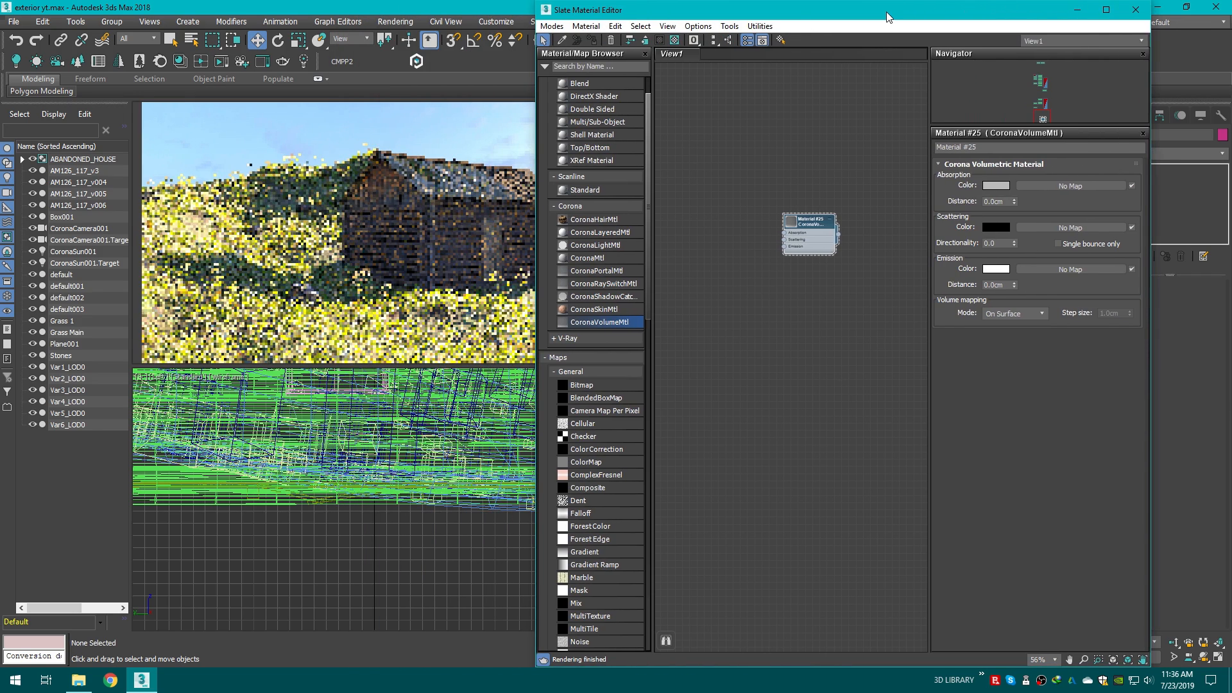
pyautogui.moveTo(887, 12); pyautogui.dragTo(968, 12)
pyautogui.scroll(3, 956, 156)
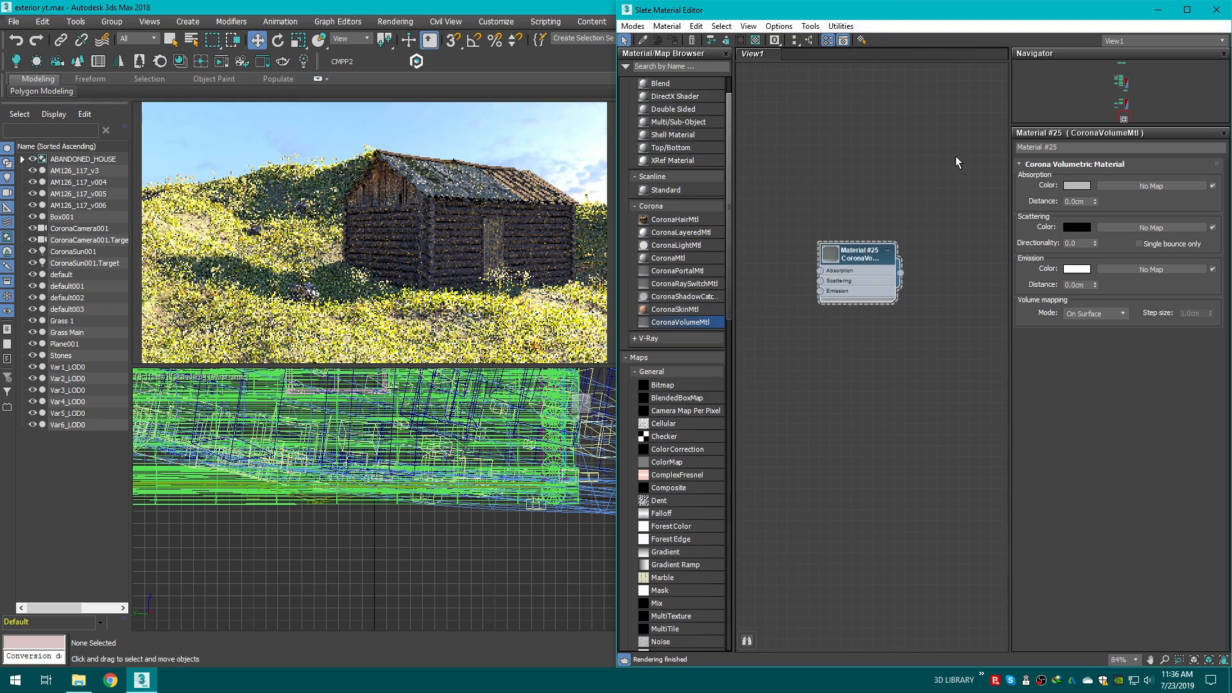
pyautogui.scroll(2, 956, 157)
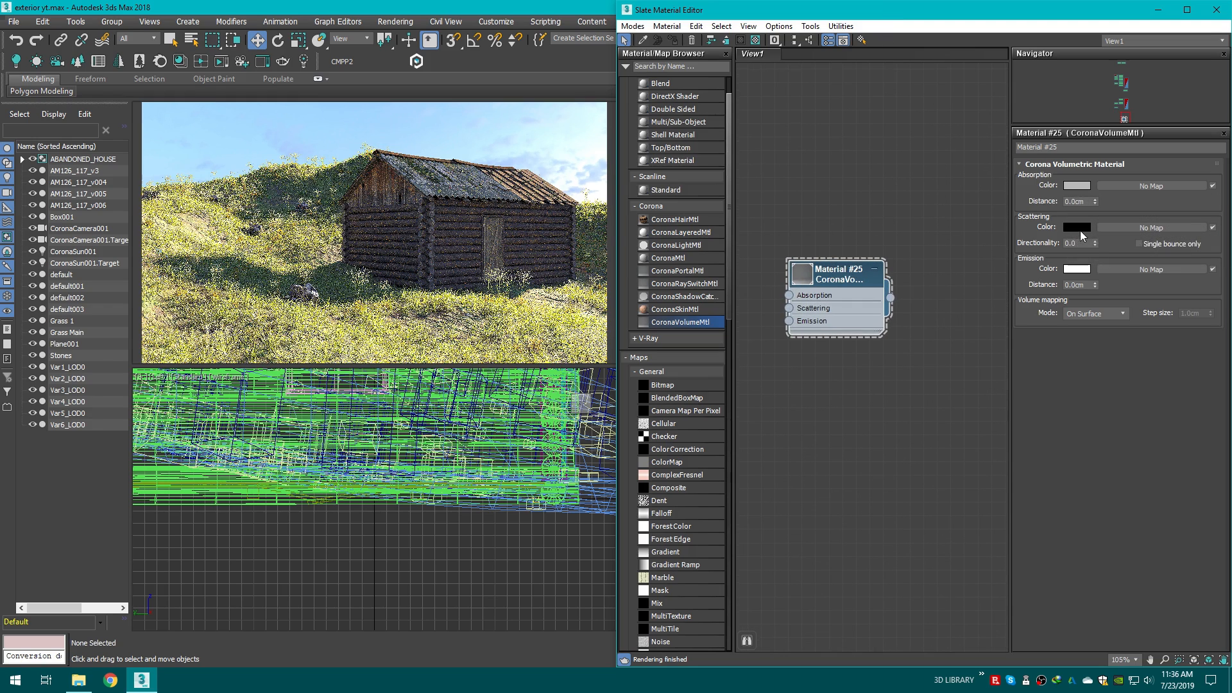
# Step: Set the volume material's scattering colour to light grey, 234 in each channel
pyautogui.click(376, 134)
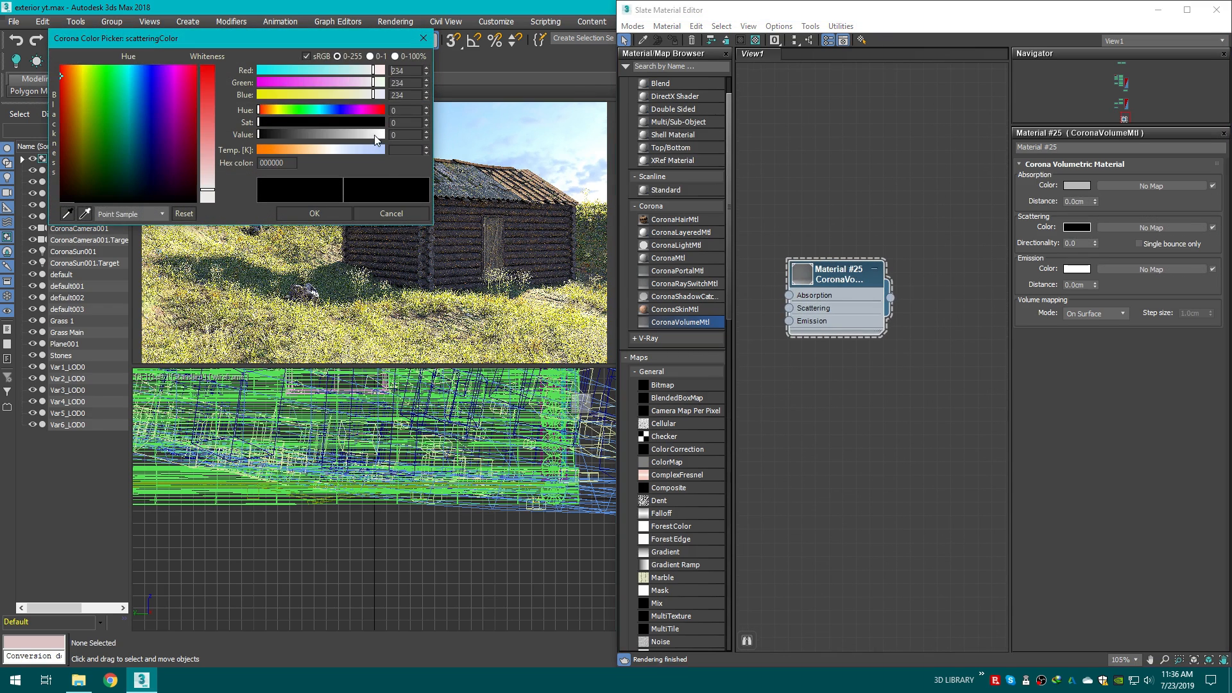
pyautogui.click(314, 213)
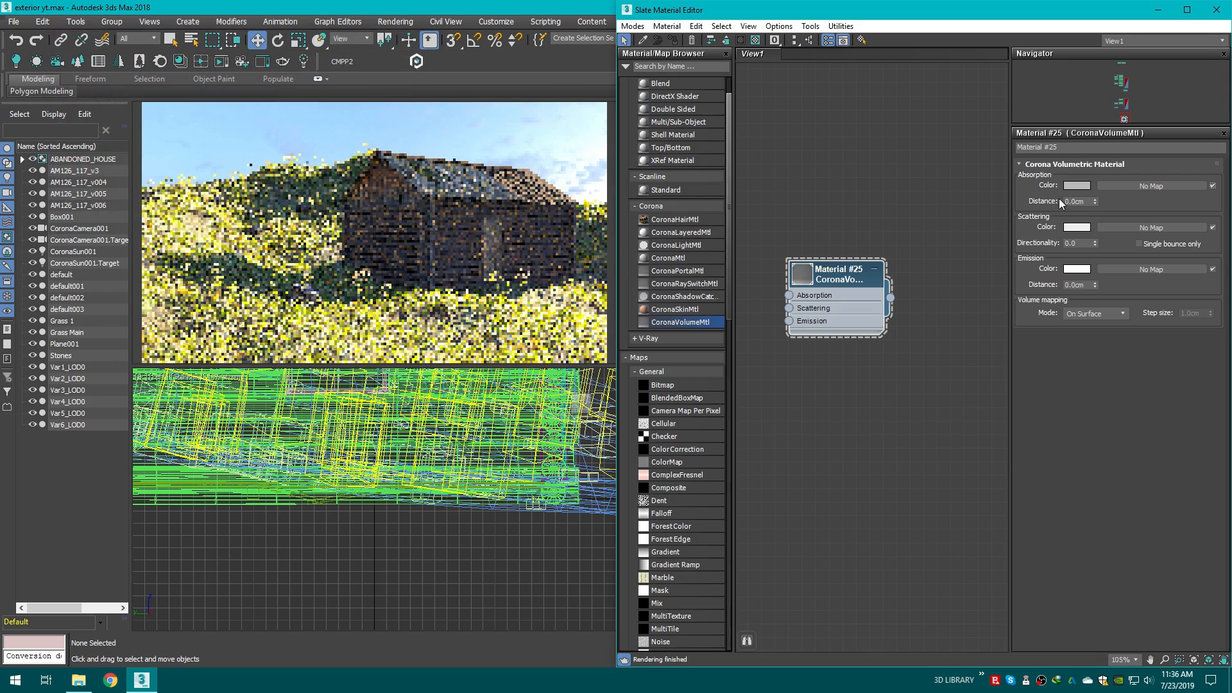
# Step: Set the absorption distance to about 5.31 cm and the directionality to 0.66
pyautogui.moveTo(1095, 202); pyautogui.dragTo(950, 518)
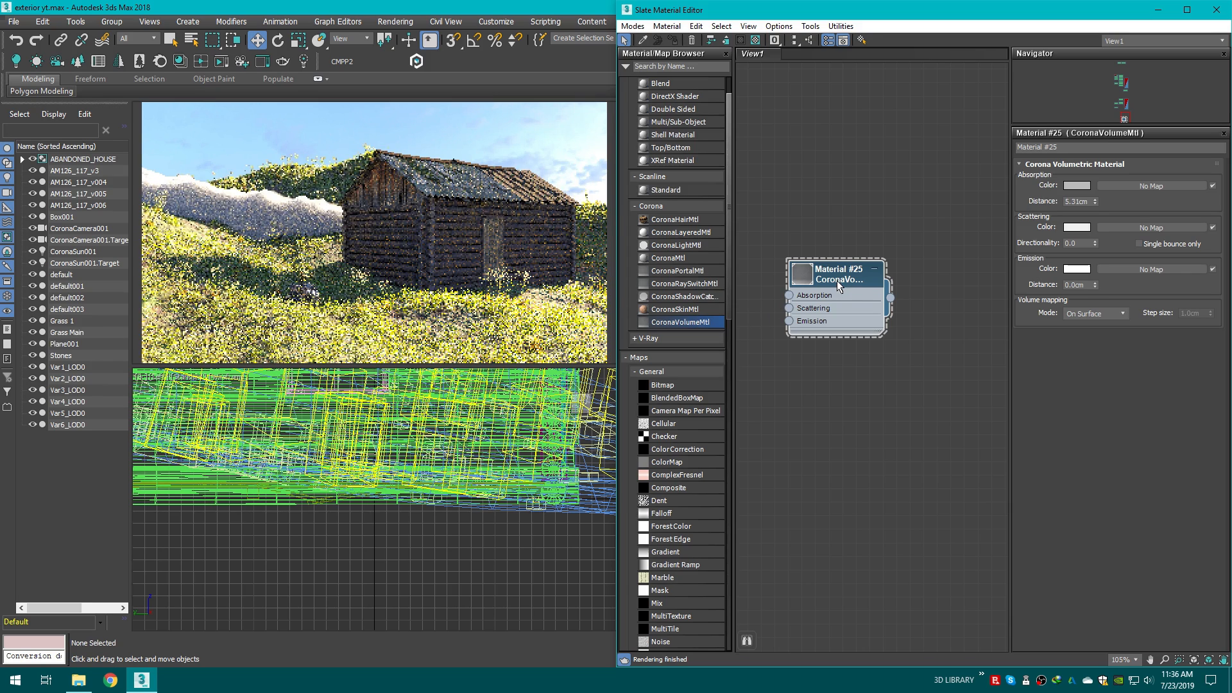
pyautogui.scroll(1, 836, 280)
pyautogui.moveTo(1095, 244); pyautogui.dragTo(971, 144)
pyautogui.moveTo(937, 29); pyautogui.dragTo(852, 301)
pyautogui.moveTo(839, 221); pyautogui.dragTo(747, 241)
# Step: Lighten the absorption colour in the colour picker
pyautogui.click(1074, 186)
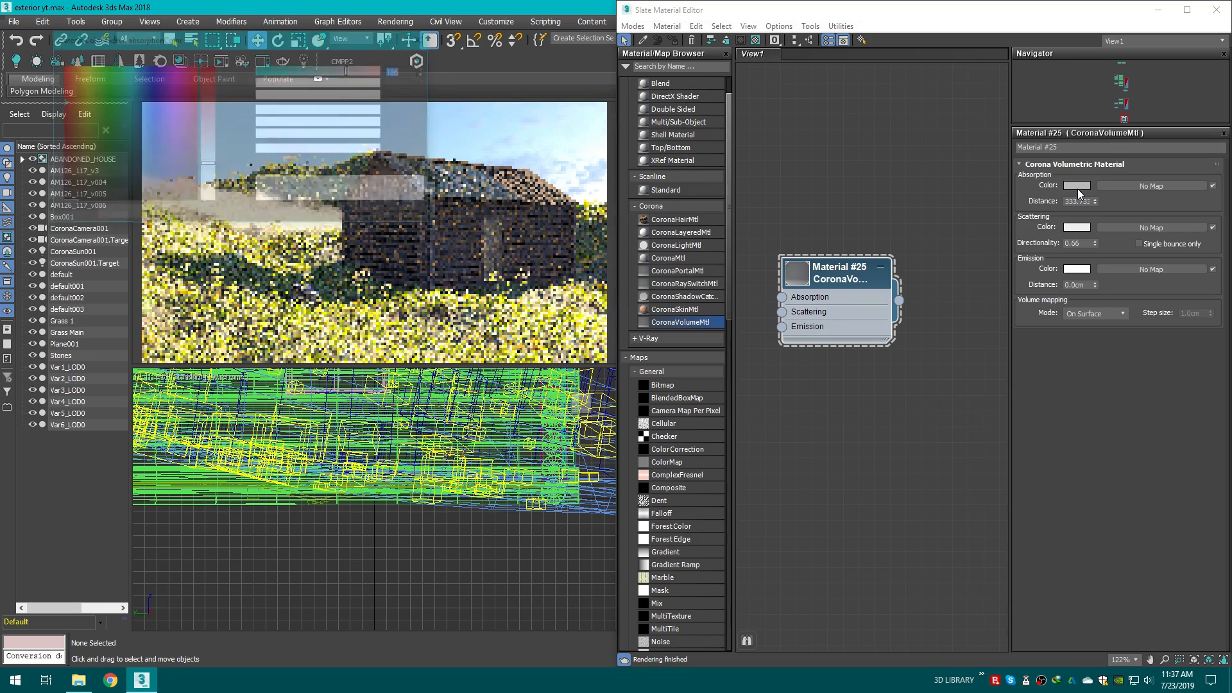
pyautogui.moveTo(345, 136); pyautogui.dragTo(359, 134)
pyautogui.click(314, 214)
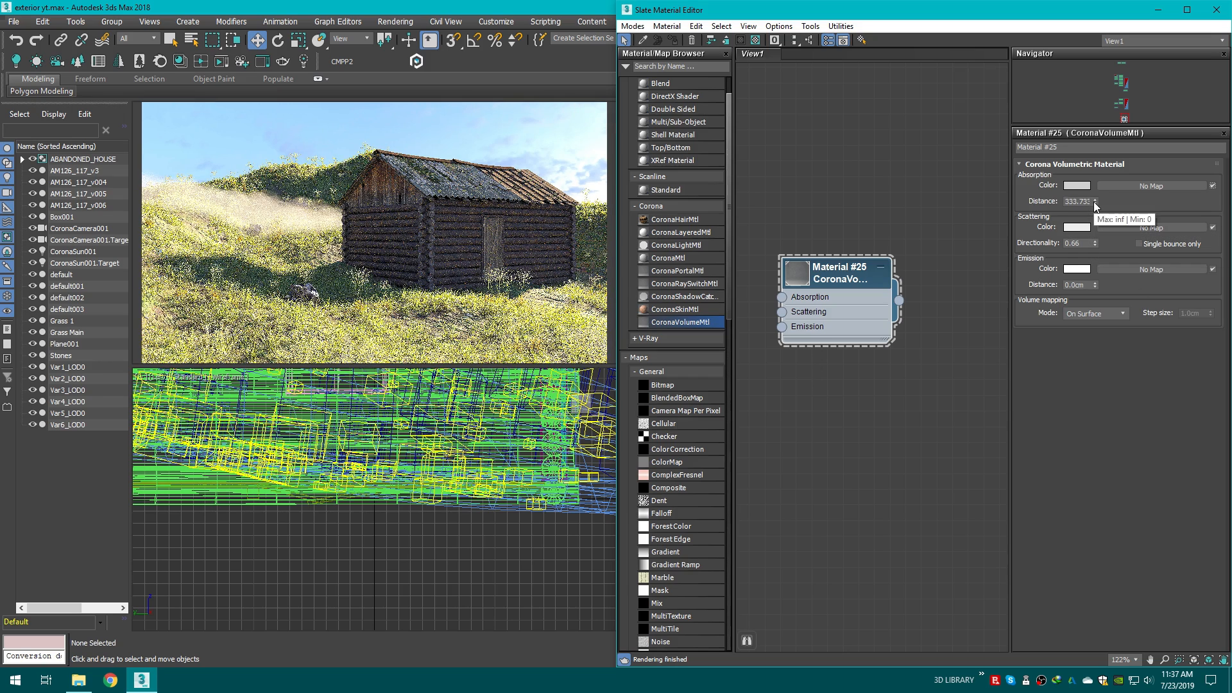
# Step: Set the absorption distance to about 1051 cm and enable Single bounce only
pyautogui.moveTo(1095, 203); pyautogui.dragTo(982, 149)
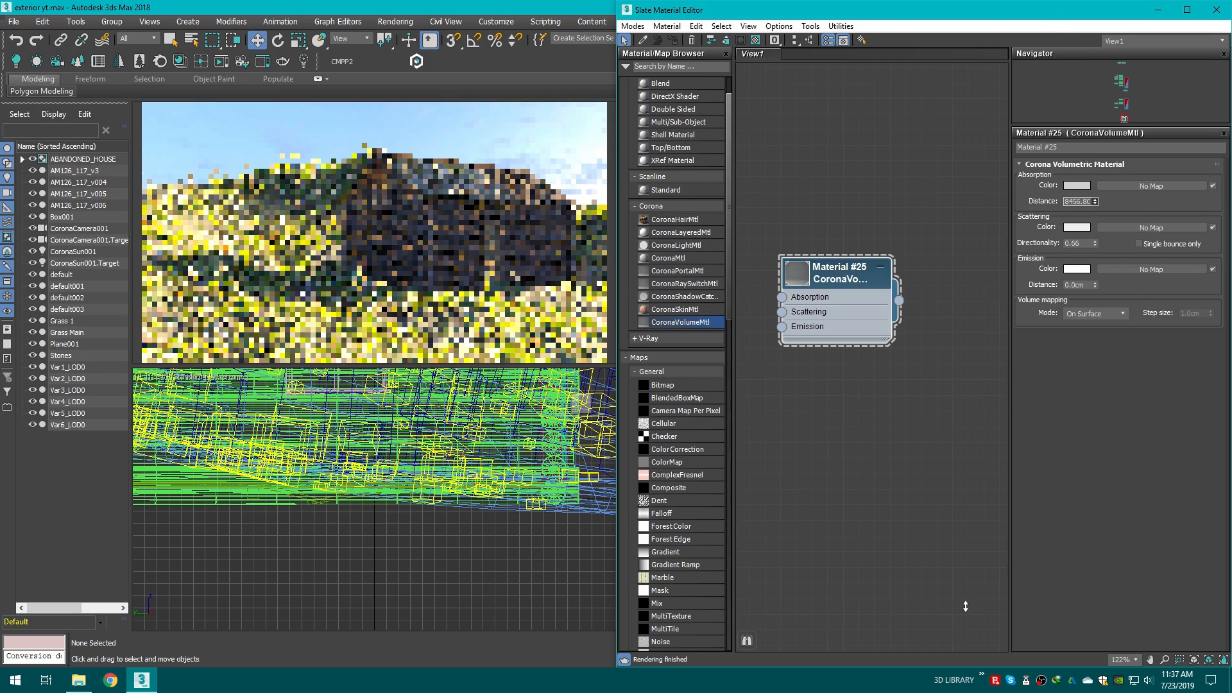
pyautogui.moveTo(966, 607); pyautogui.dragTo(964, 389)
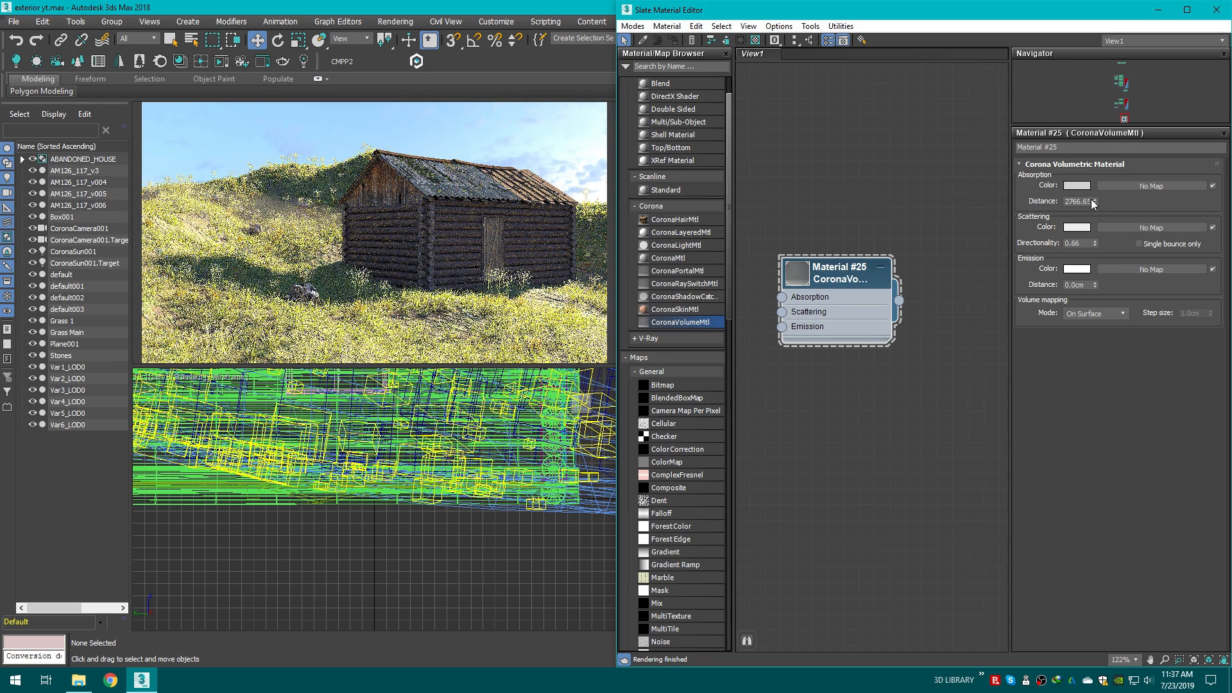
pyautogui.moveTo(1093, 280); pyautogui.dragTo(1082, 218)
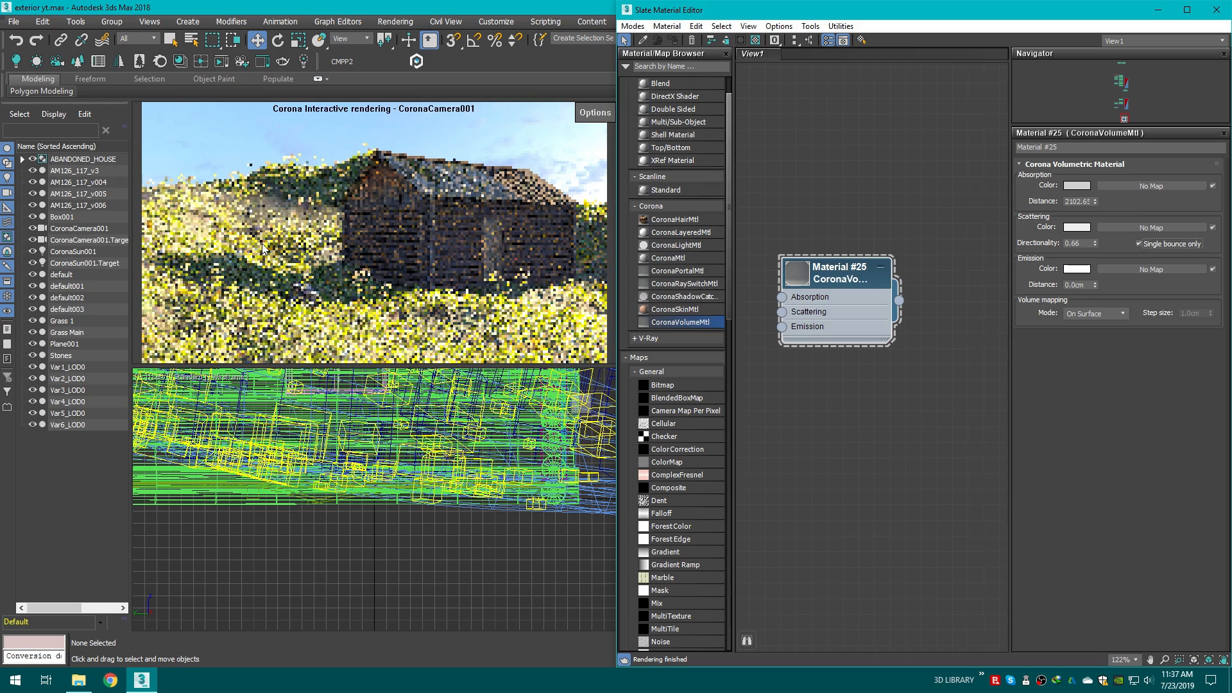
pyautogui.click(1140, 245)
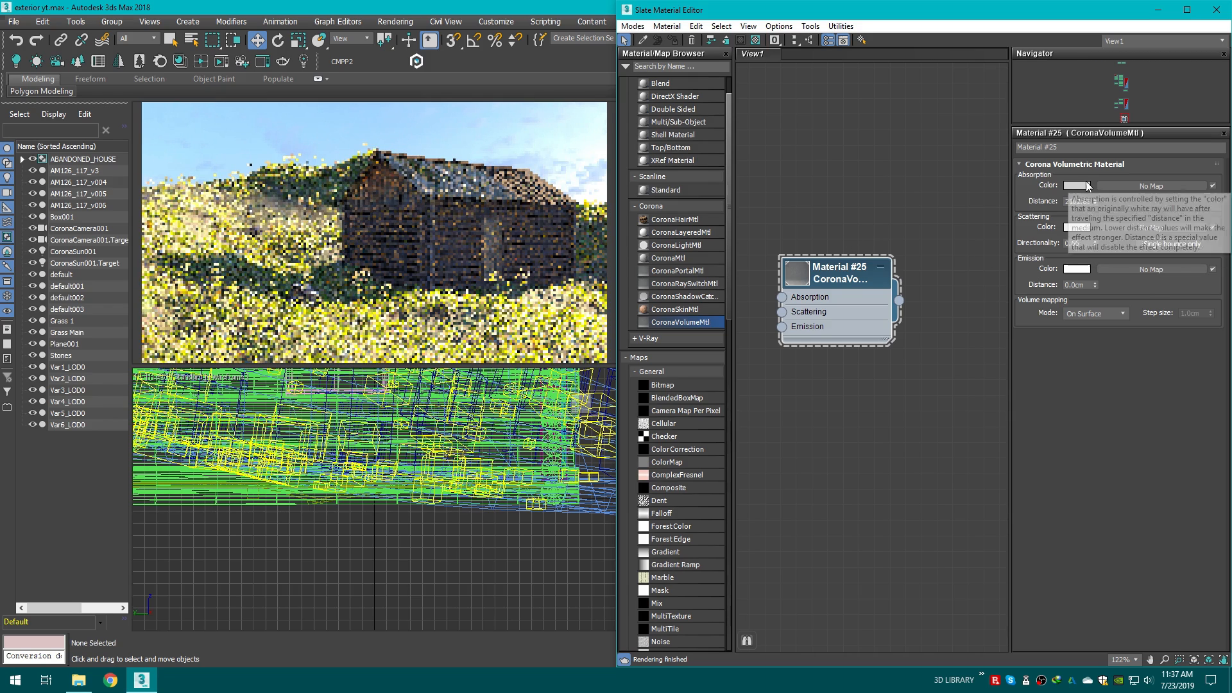
pyautogui.moveTo(1095, 201); pyautogui.dragTo(1093, 239)
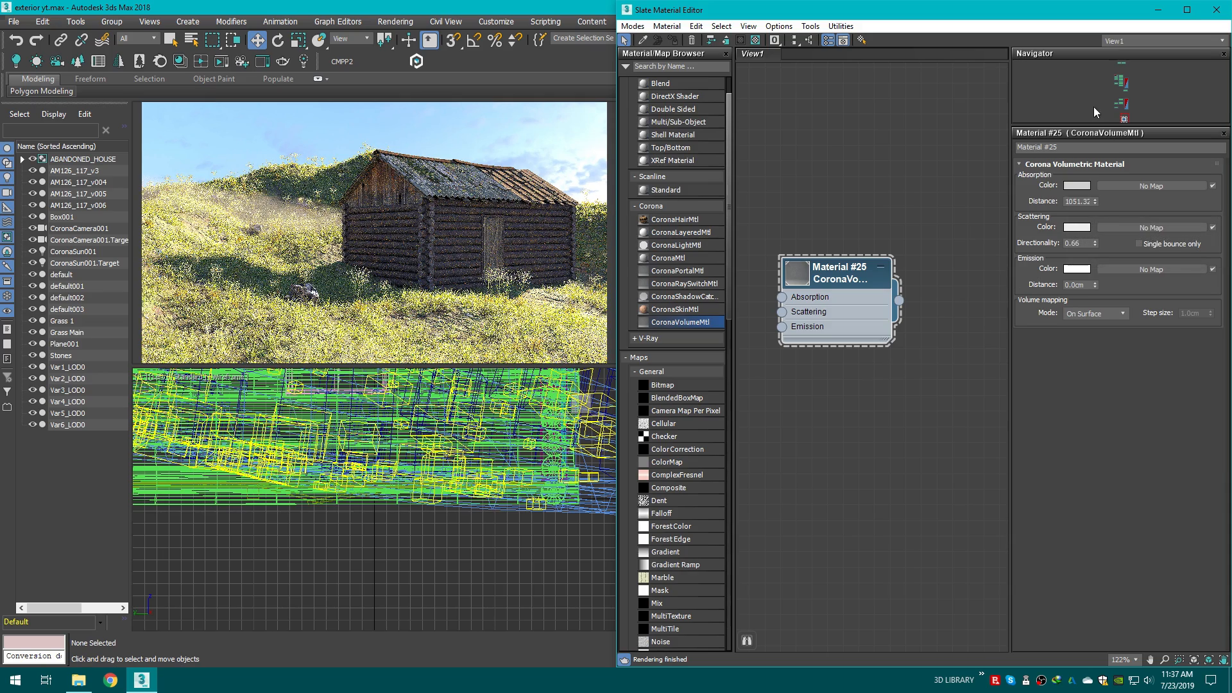
# Step: Clone the fog box as a copy named Box002
pyautogui.click(1157, 9)
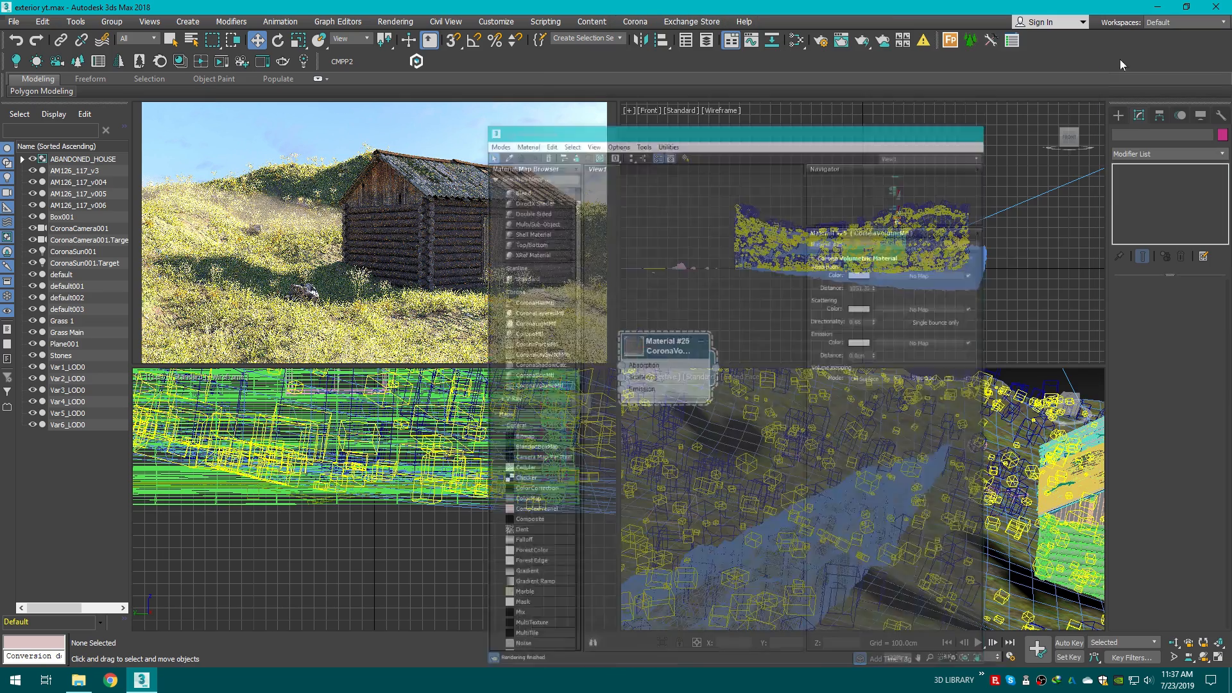
pyautogui.click(838, 520)
pyautogui.press('z')
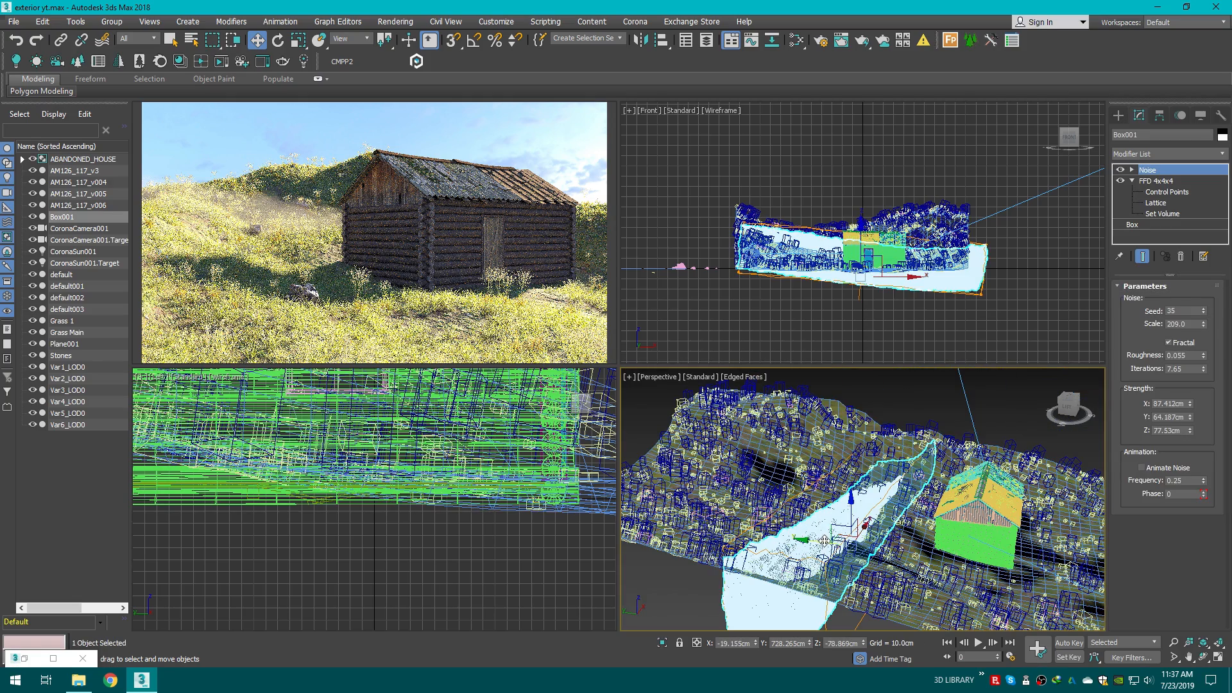
pyautogui.keyDown('shift'); pyautogui.moveTo(720, 514); pyautogui.dragTo(689, 510); pyautogui.keyUp('shift')
pyautogui.click(568, 301)
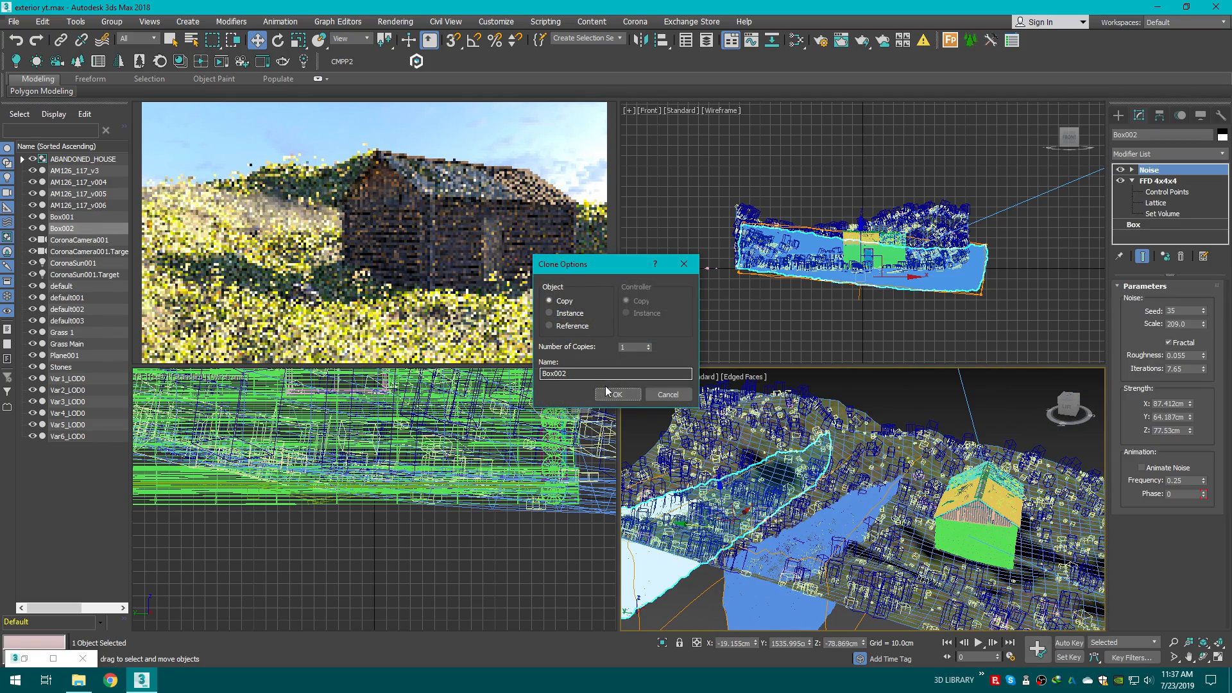
pyautogui.click(612, 393)
# Step: Raise the copied box and rotate it to tilt along the hillside behind the house
pyautogui.moveTo(745, 460); pyautogui.dragTo(738, 410)
pyautogui.press('c')
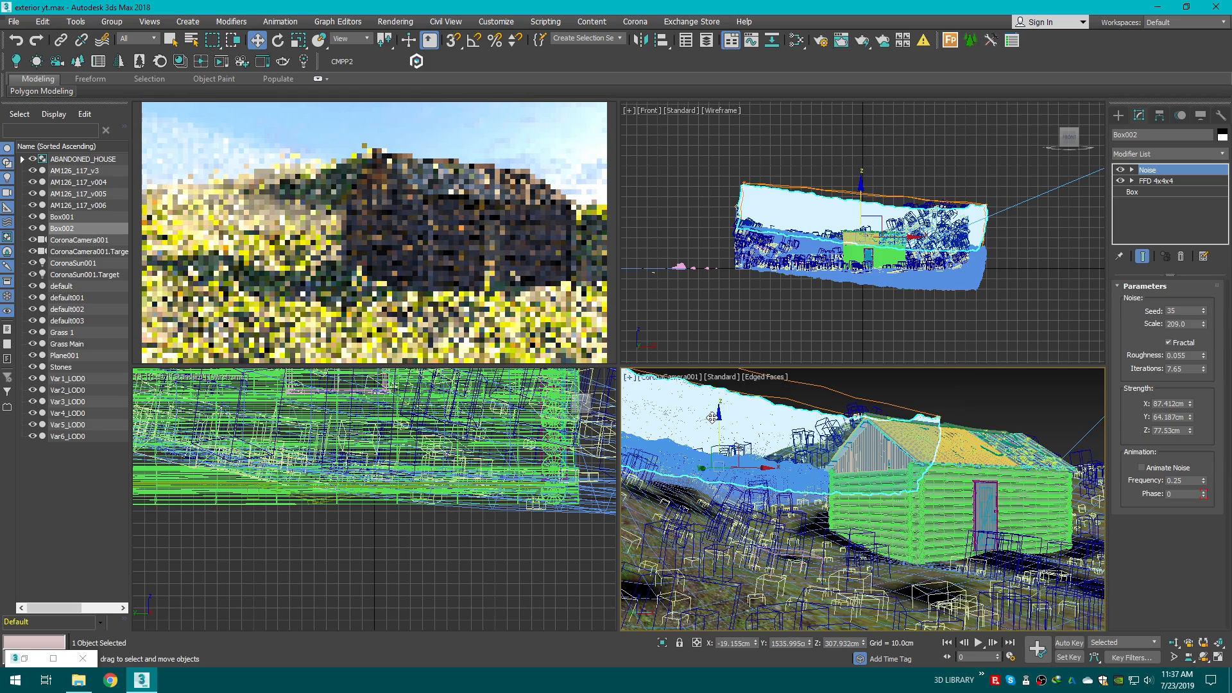
pyautogui.press('e')
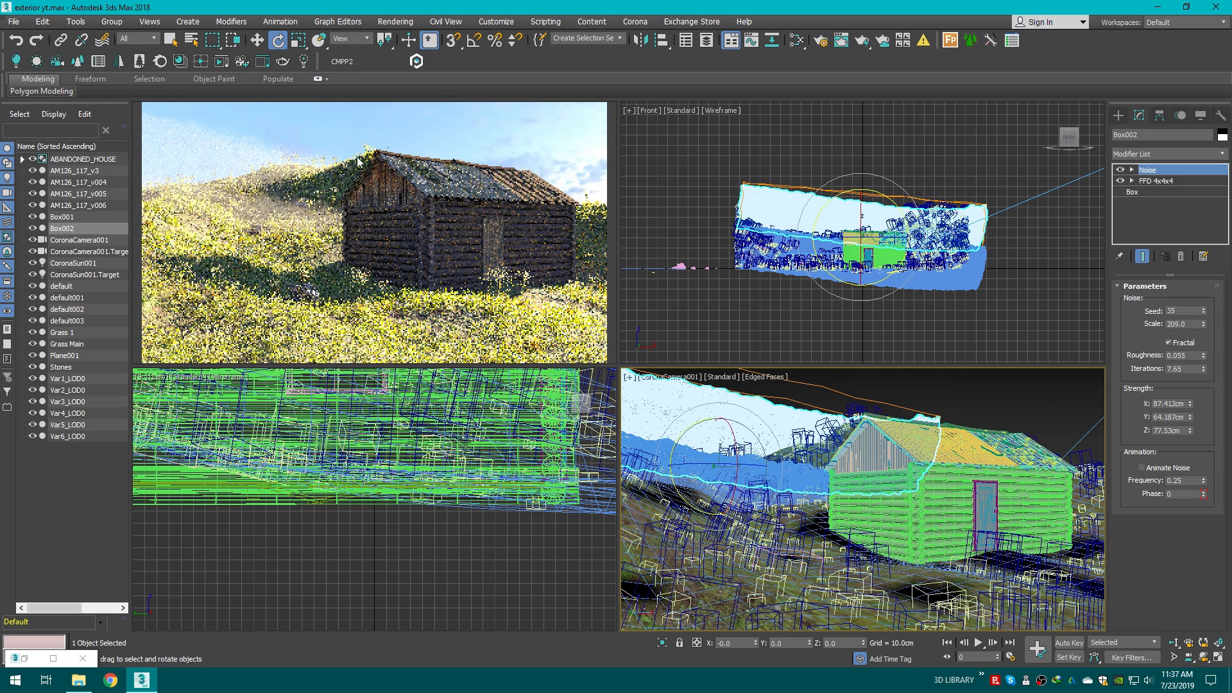
pyautogui.moveTo(732, 413); pyautogui.dragTo(674, 438)
pyautogui.press('w')
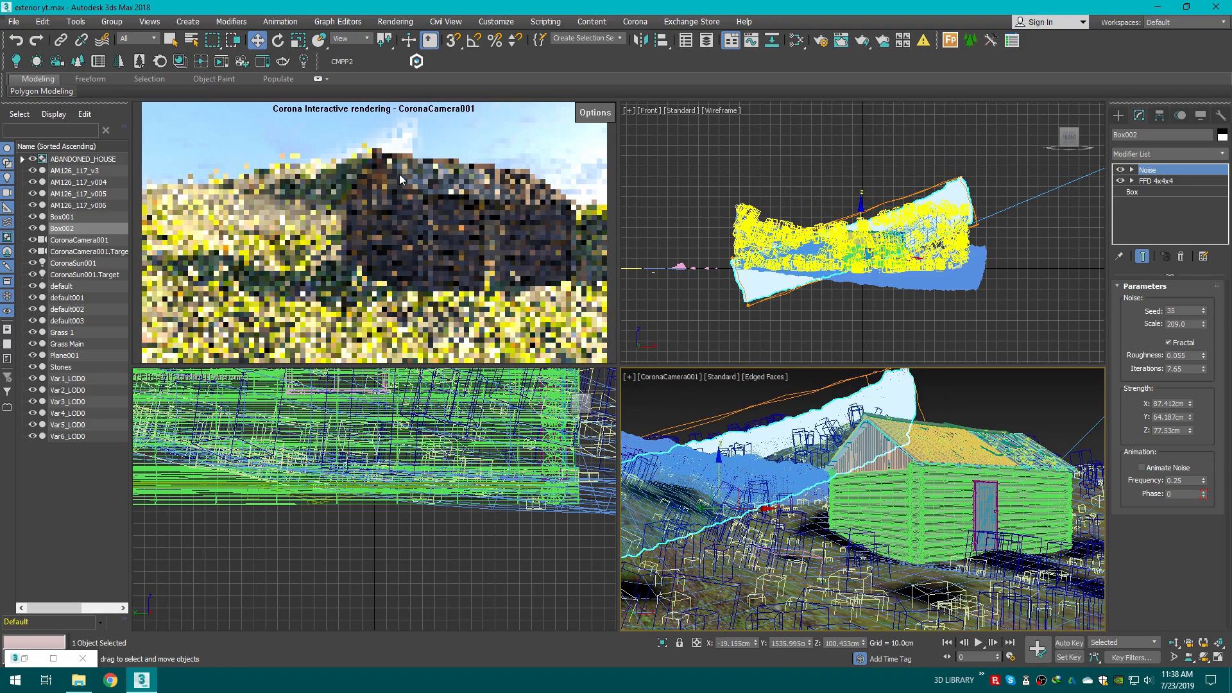
pyautogui.press('e')
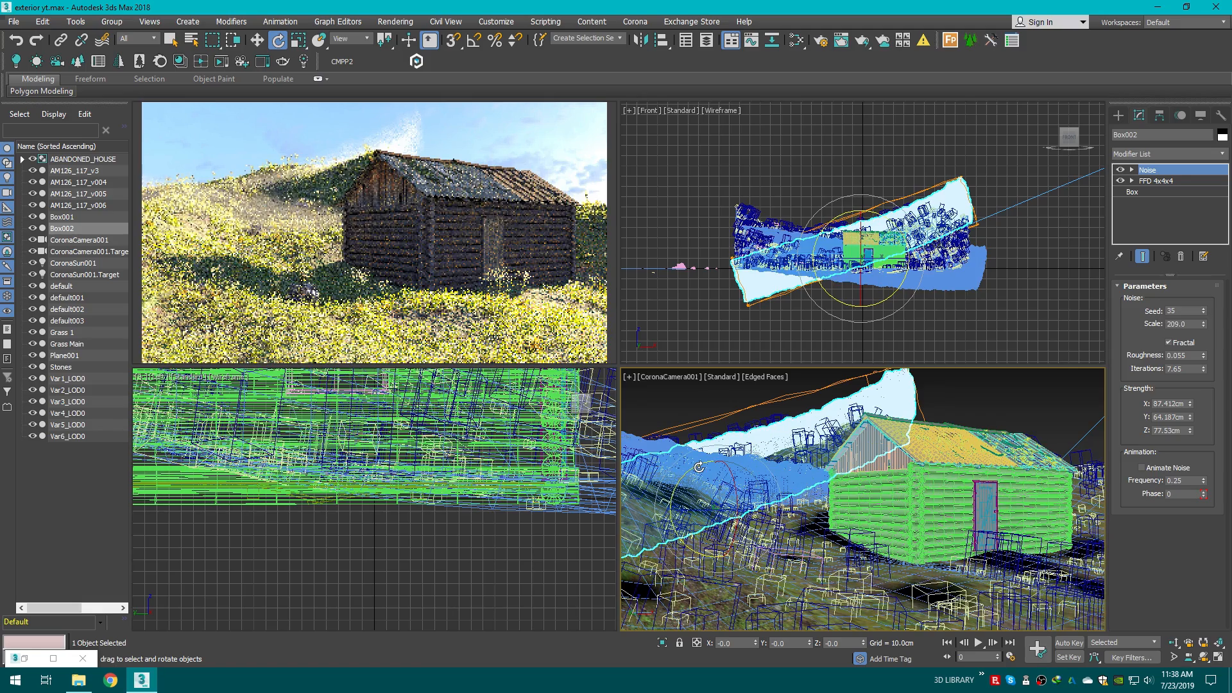
pyautogui.moveTo(703, 466); pyautogui.dragTo(711, 458)
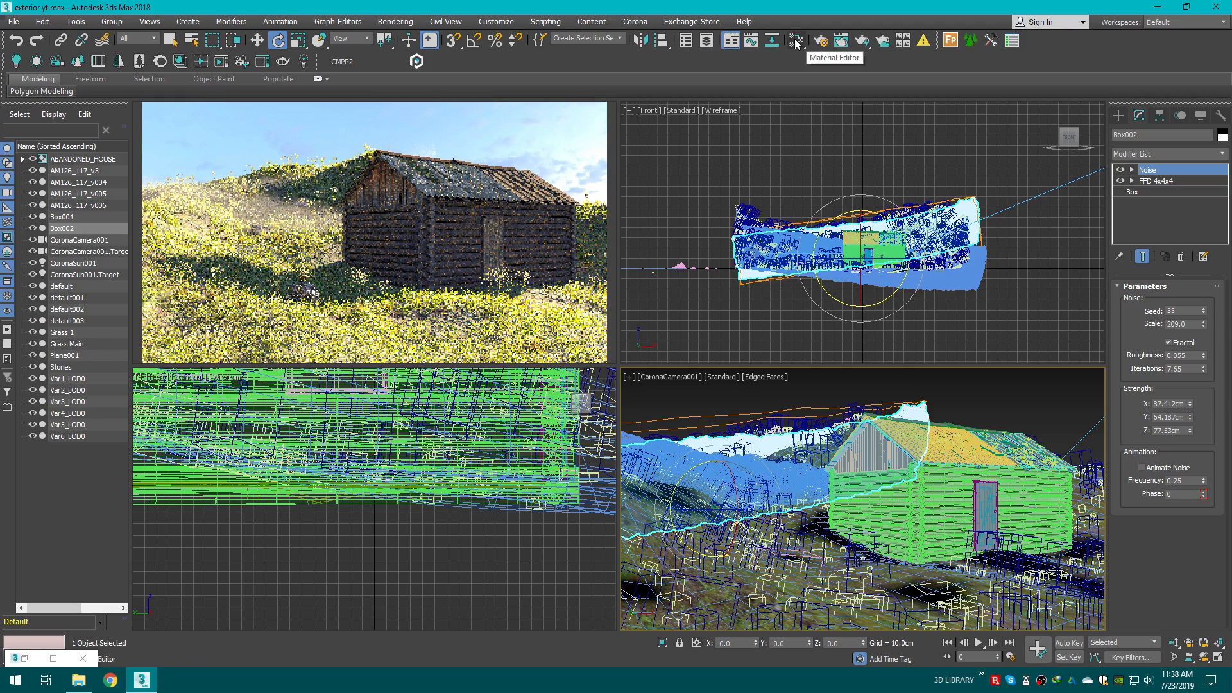
# Step: Duplicate the volume material node to create a second volume material
pyautogui.click(821, 40)
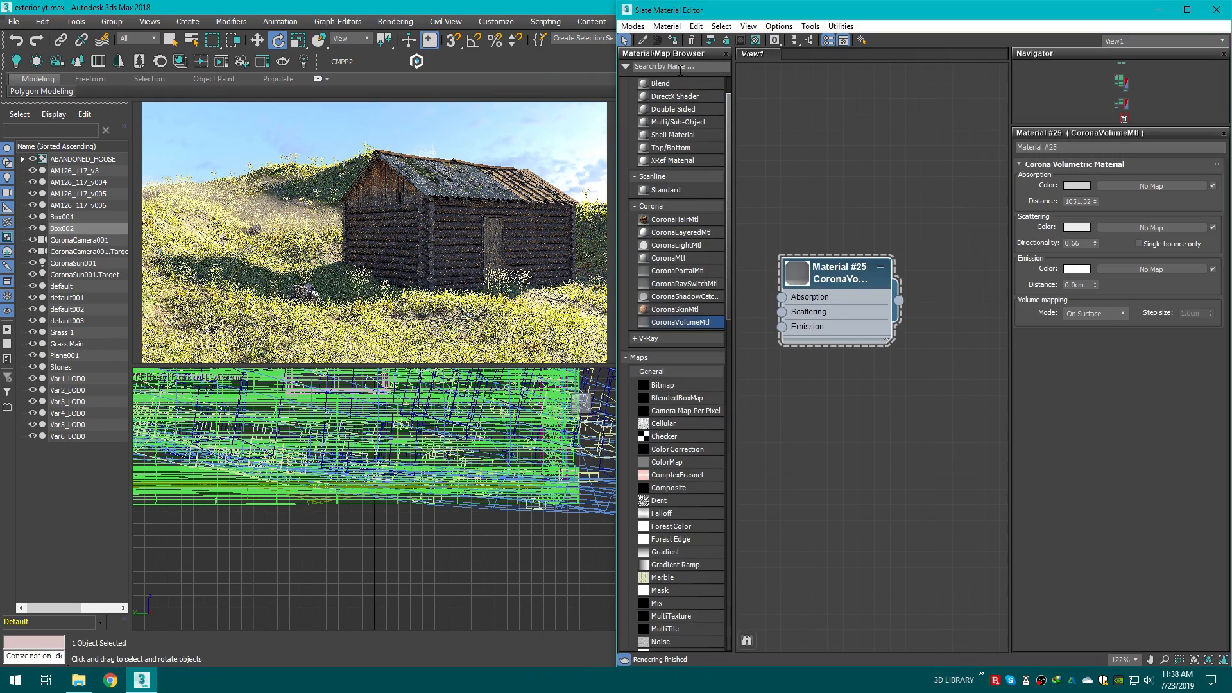
pyautogui.rightClick(838, 263)
pyautogui.click(848, 352)
pyautogui.click(824, 194)
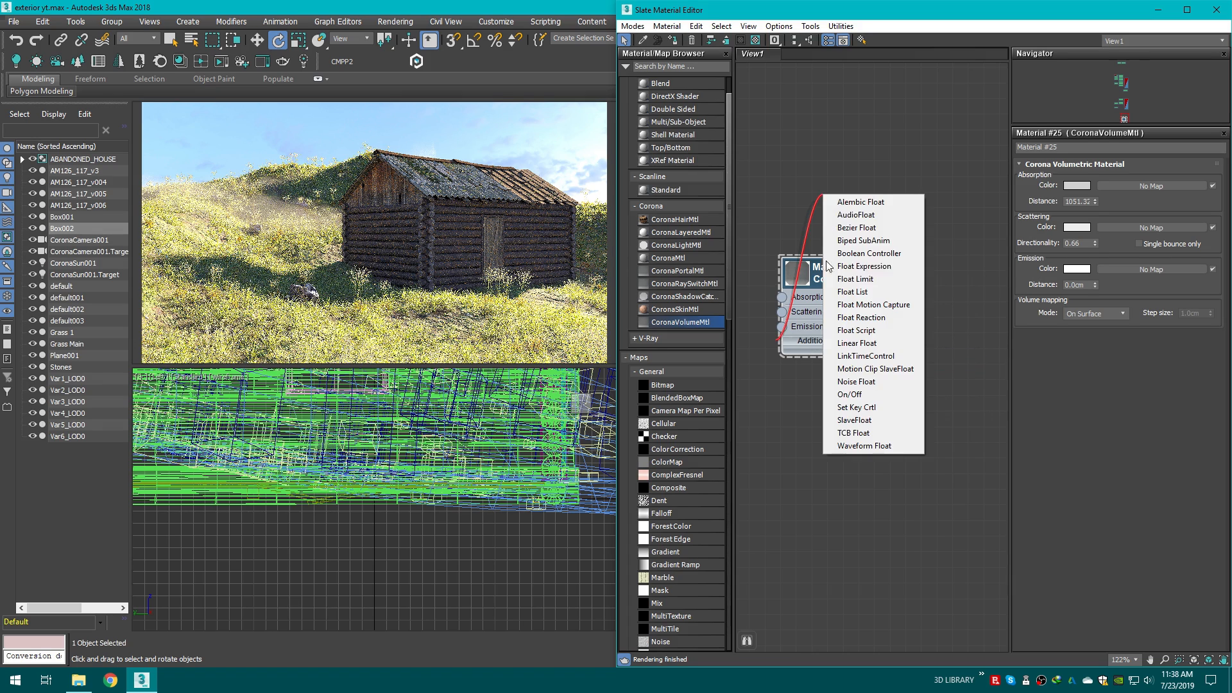
pyautogui.press('Escape')
pyautogui.scroll(-1, 830, 275)
pyautogui.keyDown('shift'); pyautogui.moveTo(820, 275); pyautogui.dragTo(819, 433); pyautogui.keyUp('shift')
pyautogui.scroll(1, 834, 497)
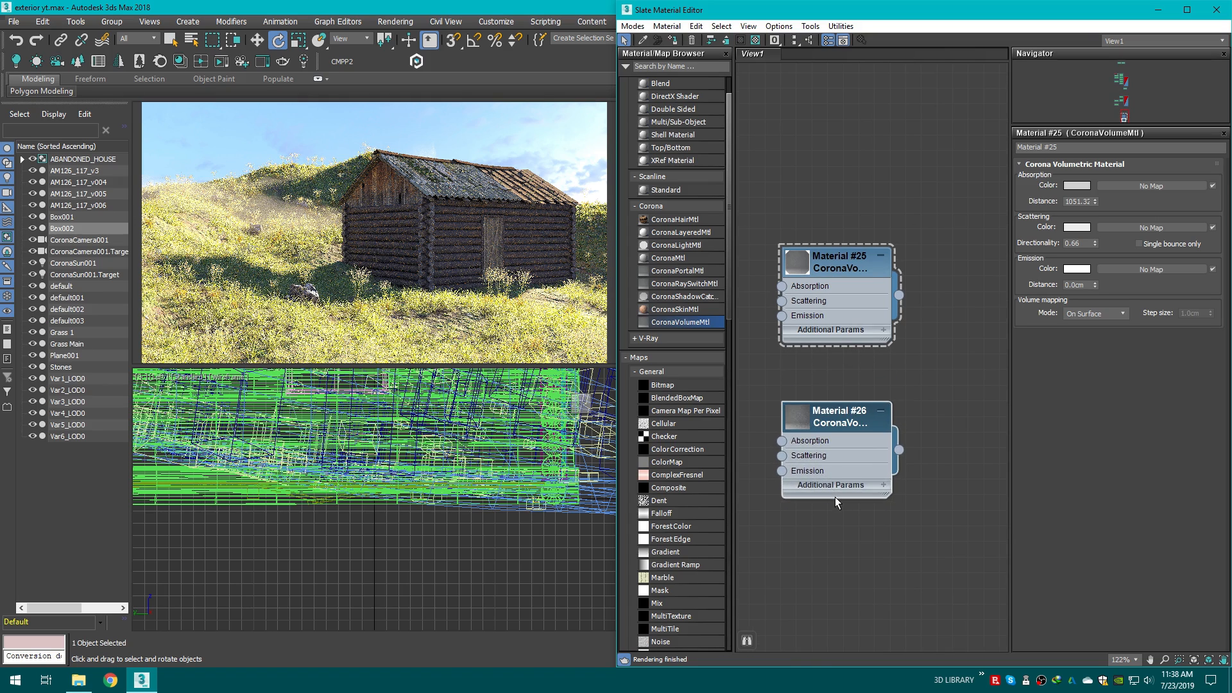
# Step: Rename the second volume material to Fog 2
pyautogui.moveTo(835, 497); pyautogui.dragTo(831, 443, button='middle')
pyautogui.doubleClick(828, 363)
pyautogui.click(1082, 150)
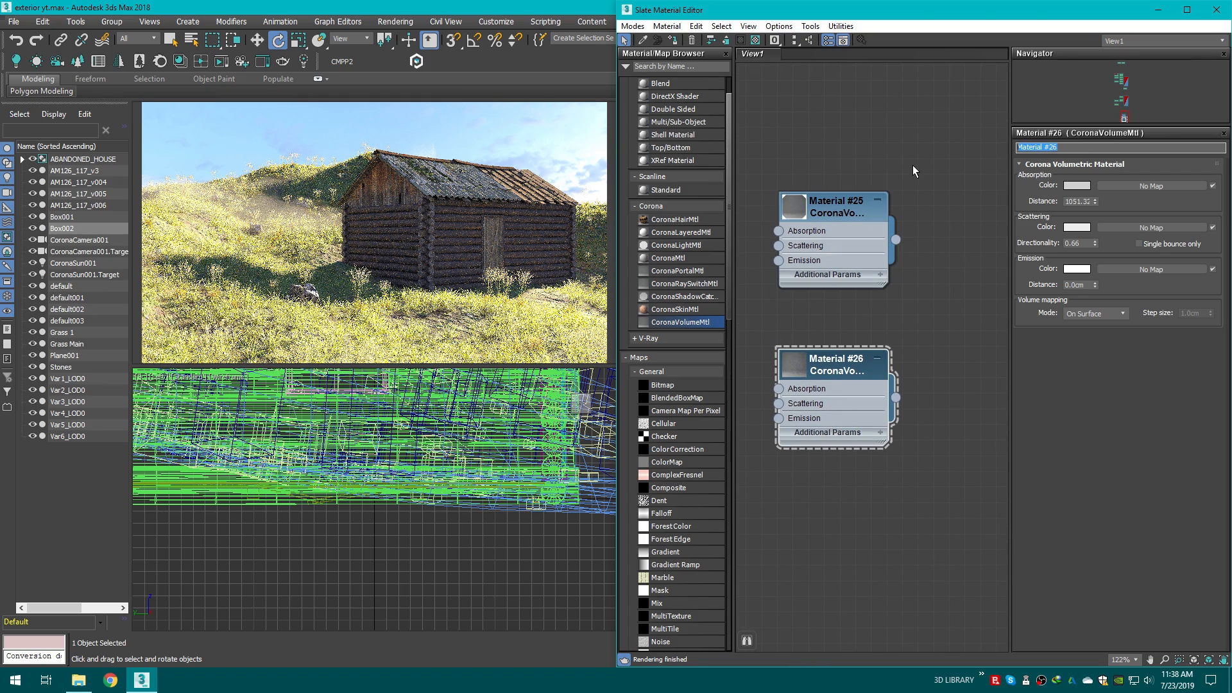
pyautogui.write('Foge 2')
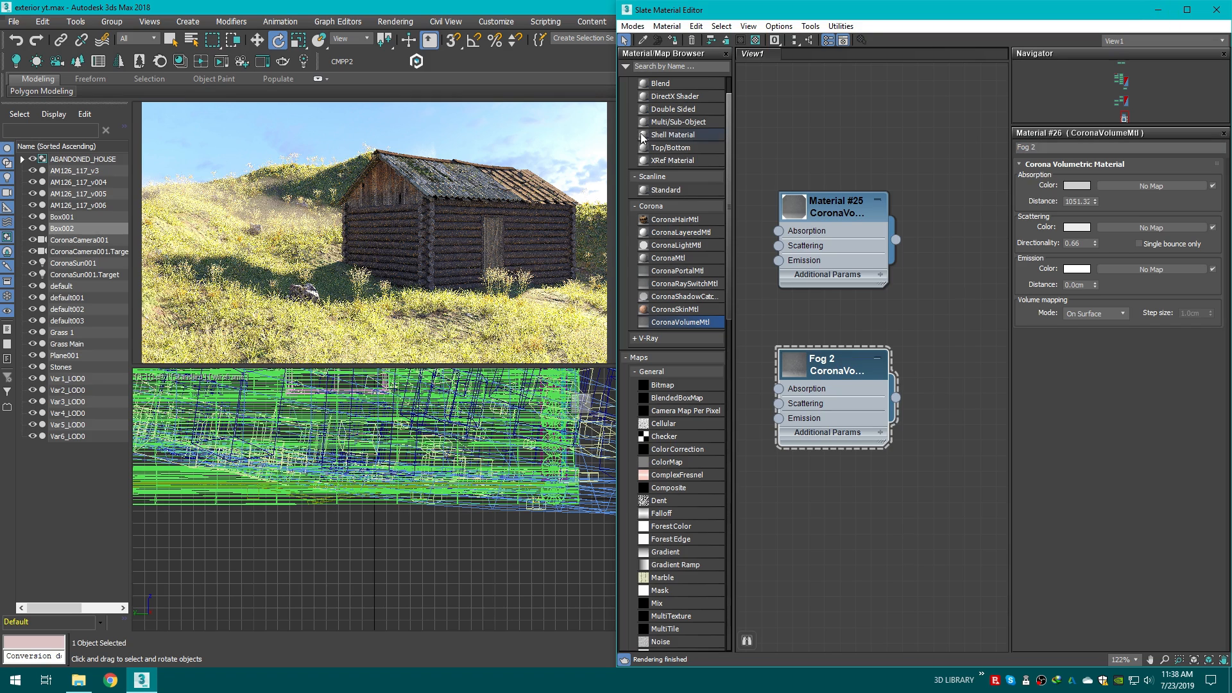
# Step: Set Fog 2's absorption distance to about 478 cm
pyautogui.moveTo(767, 19); pyautogui.dragTo(781, 223)
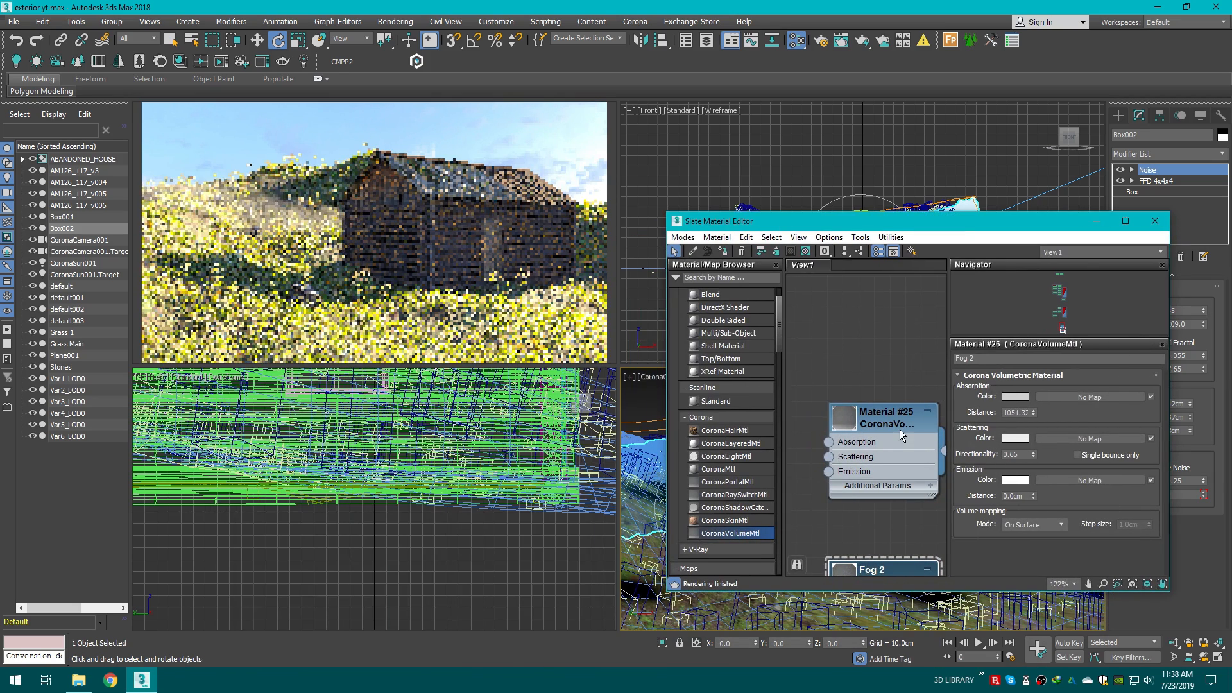
pyautogui.moveTo(900, 430); pyautogui.dragTo(836, 308, button='middle')
pyautogui.moveTo(1033, 412); pyautogui.dragTo(1029, 433)
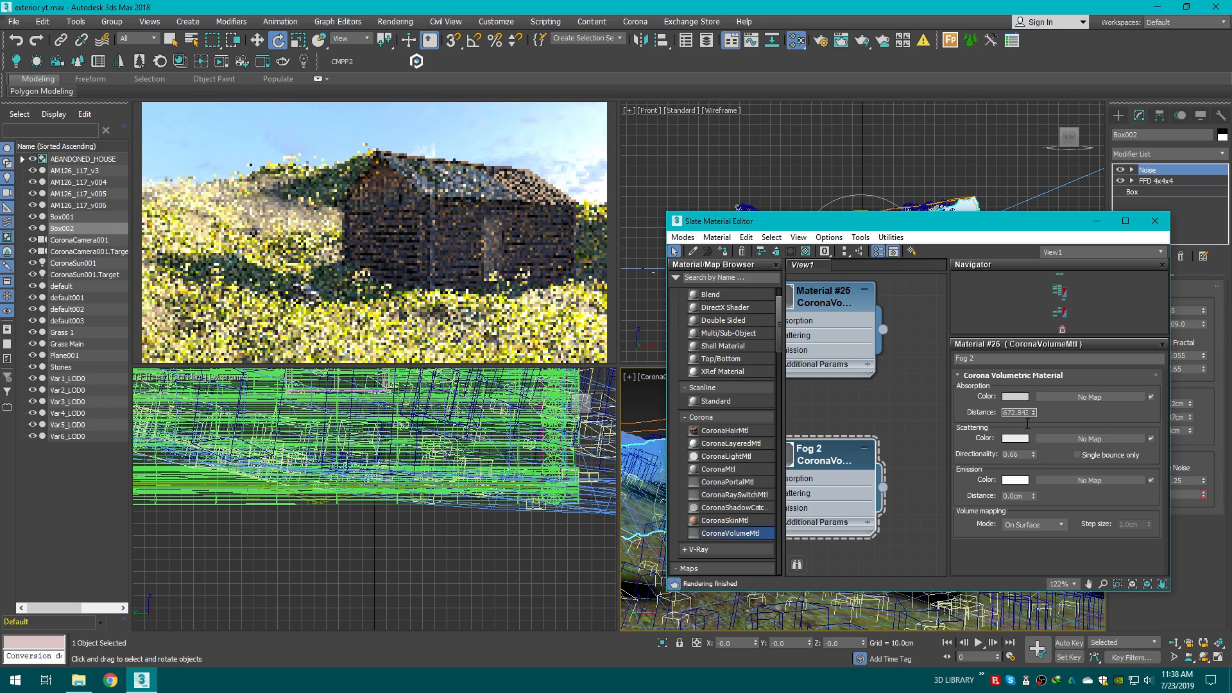
pyautogui.doubleClick(1026, 413)
pyautogui.scroll(-1, 871, 462)
pyautogui.moveTo(871, 463); pyautogui.dragTo(958, 432, button='middle')
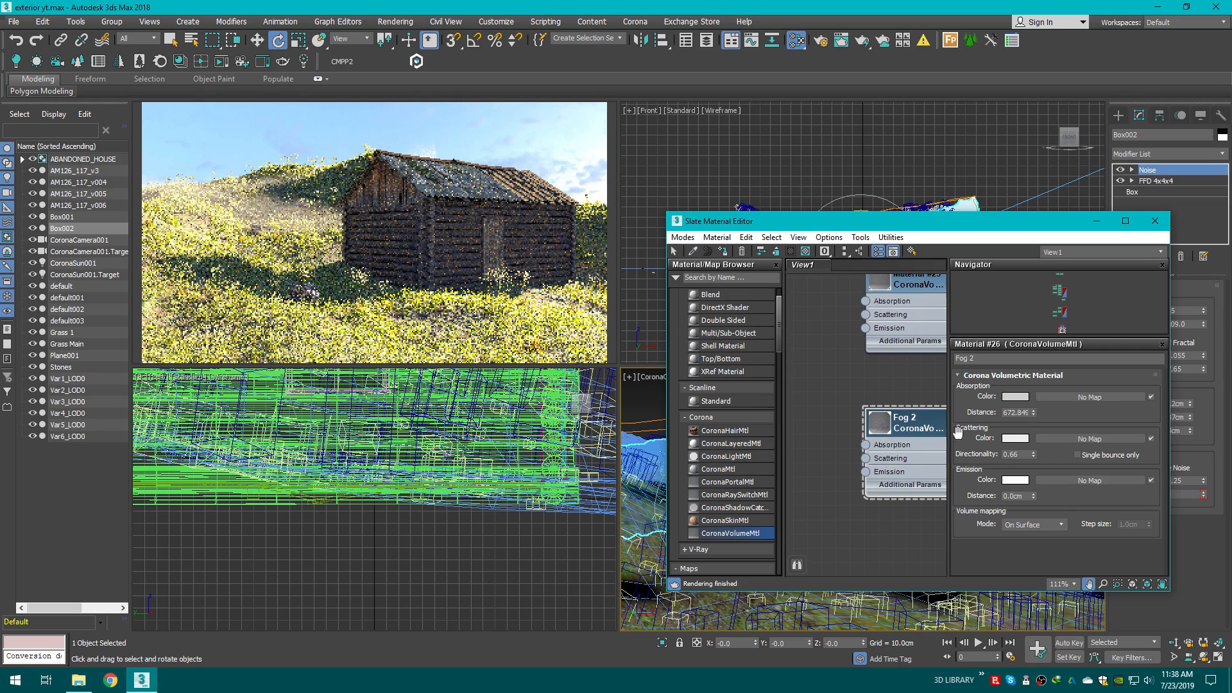
pyautogui.moveTo(1033, 412); pyautogui.dragTo(1033, 418)
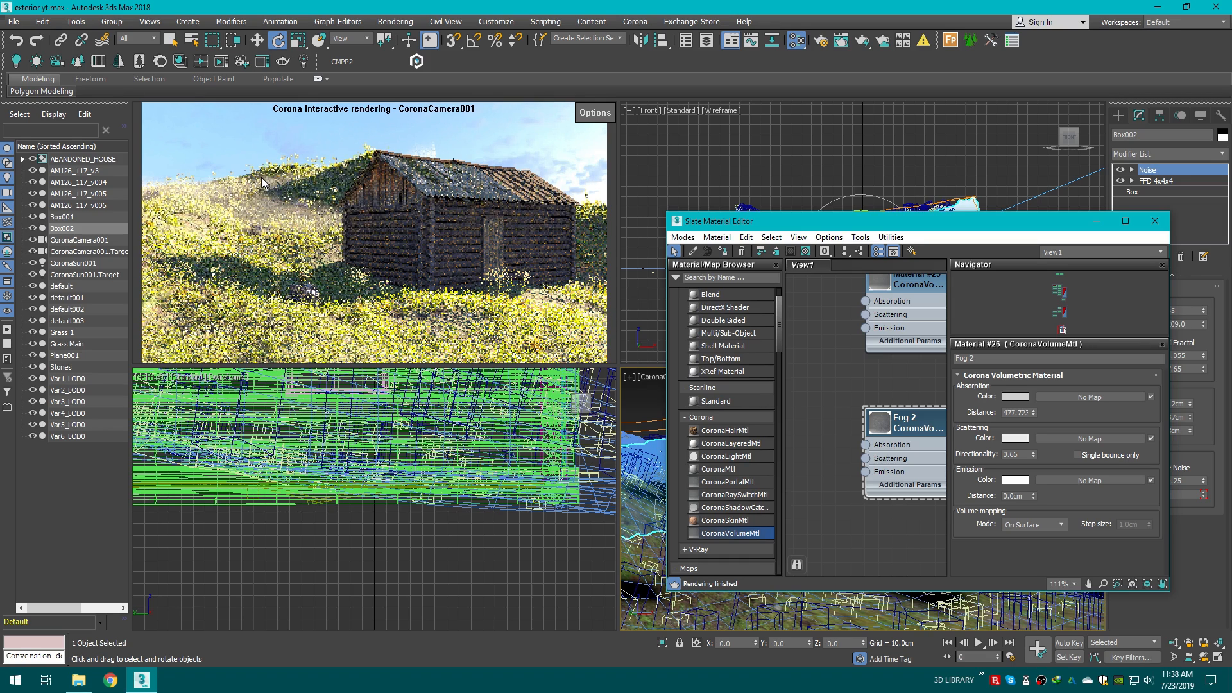
# Step: Clone the first fog box as a copy, placing it in front of the house in the Top view
pyautogui.click(1096, 221)
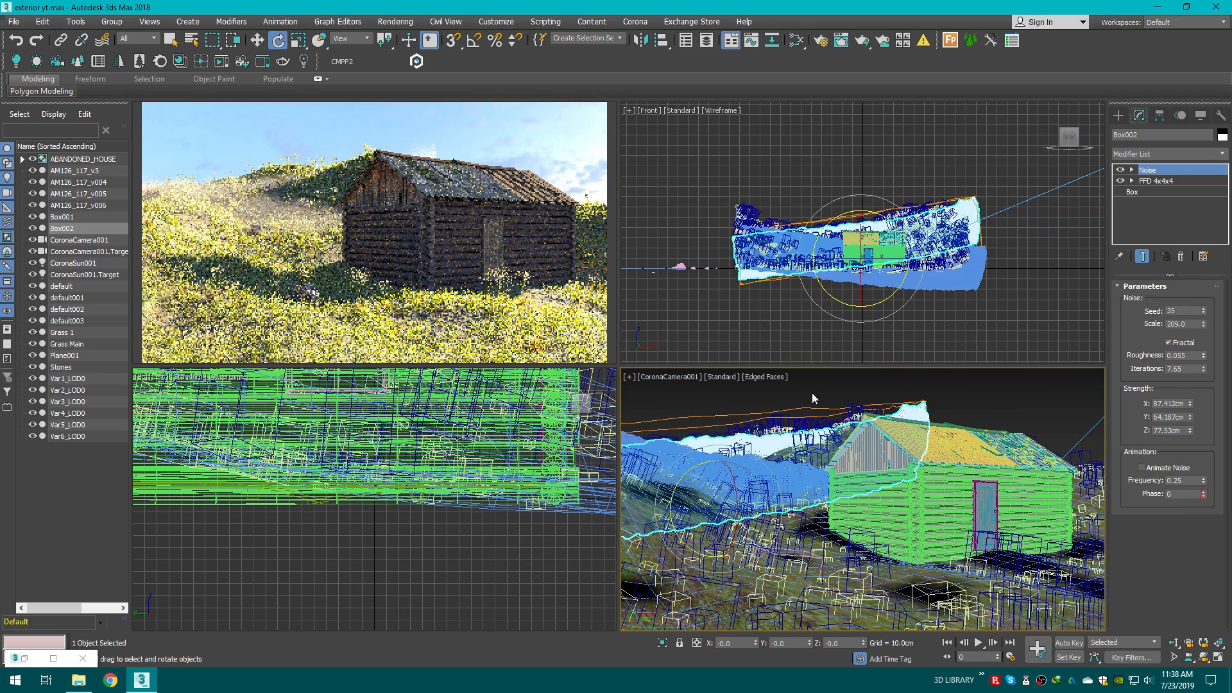
pyautogui.click(811, 393)
pyautogui.click(1119, 117)
pyautogui.click(810, 473)
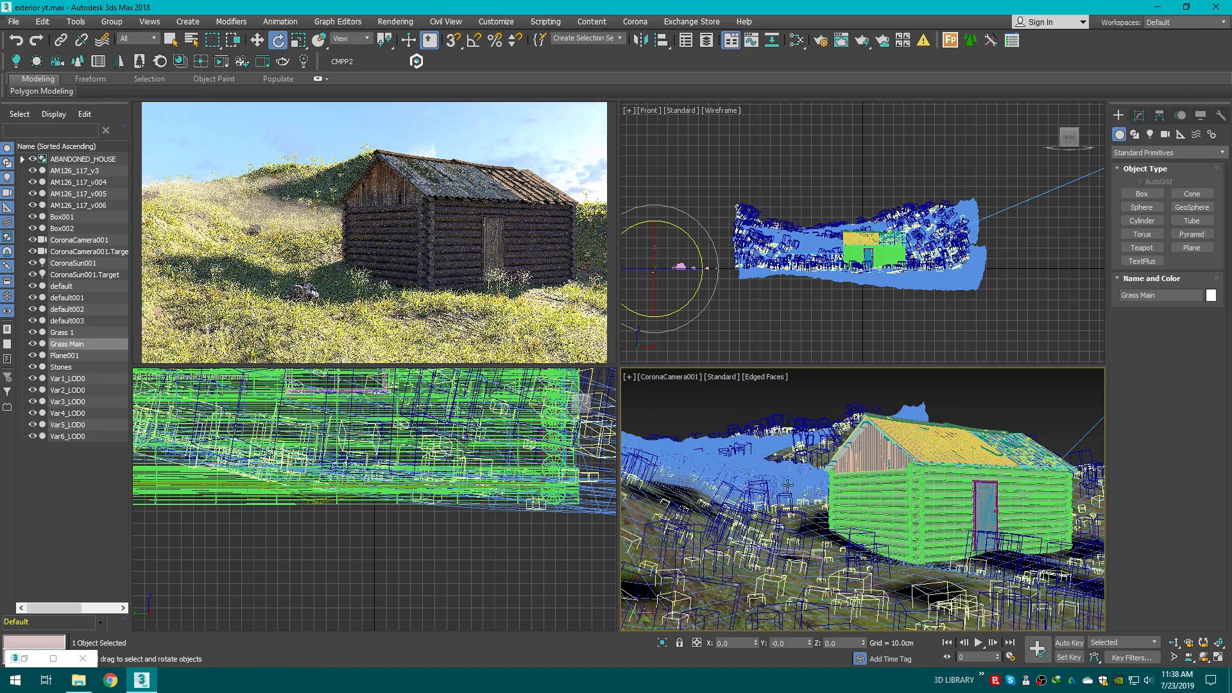
pyautogui.press('w')
pyautogui.press('t')
pyautogui.scroll(-5, 846, 421)
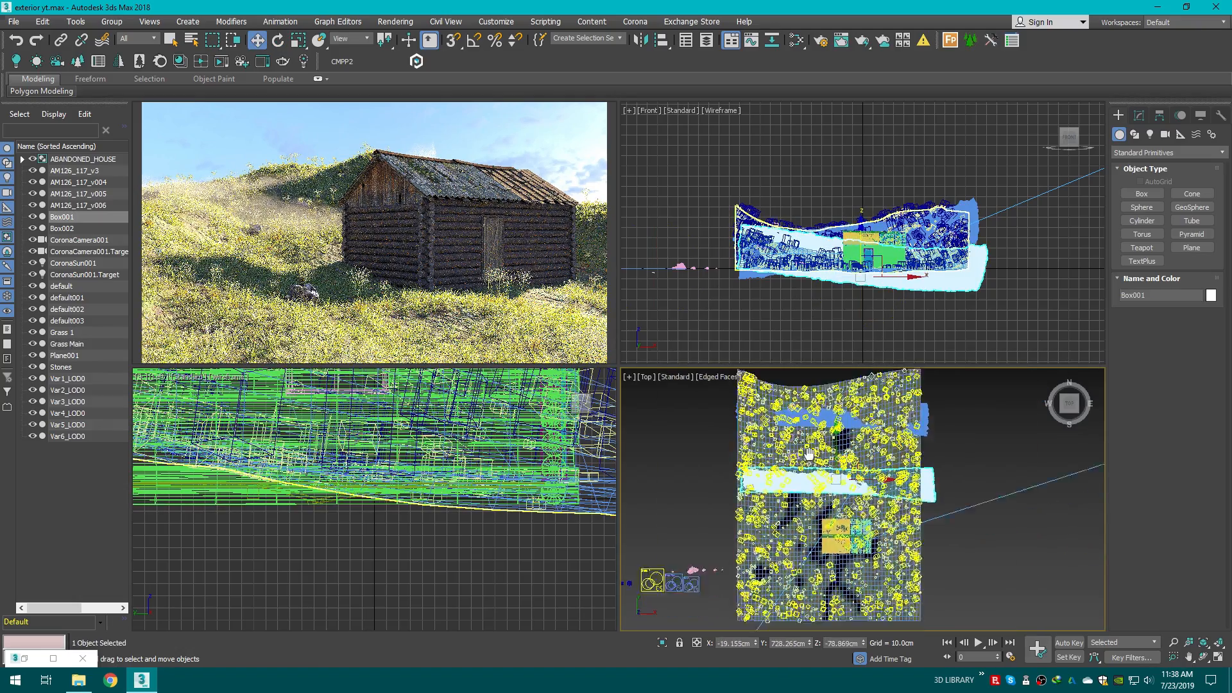
pyautogui.scroll(2, 847, 421)
pyautogui.keyDown('shift'); pyautogui.moveTo(847, 421); pyautogui.dragTo(847, 516); pyautogui.keyUp('shift')
pyautogui.click(660, 398)
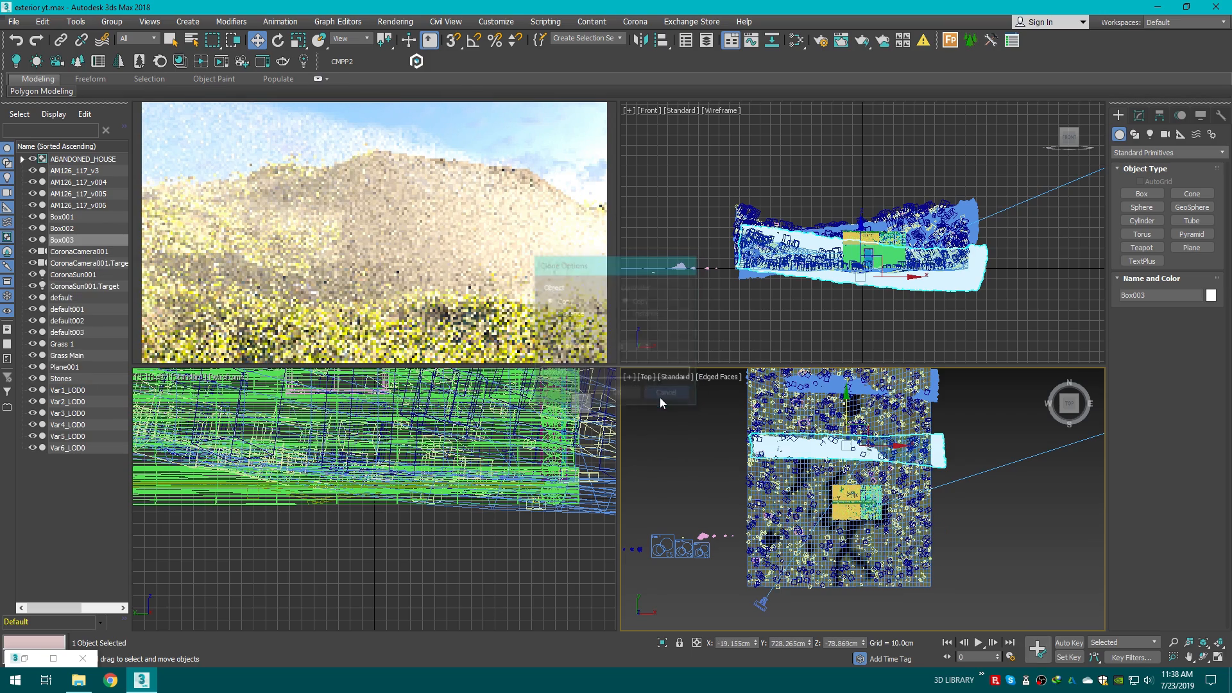
pyautogui.moveTo(846, 495); pyautogui.dragTo(841, 498)
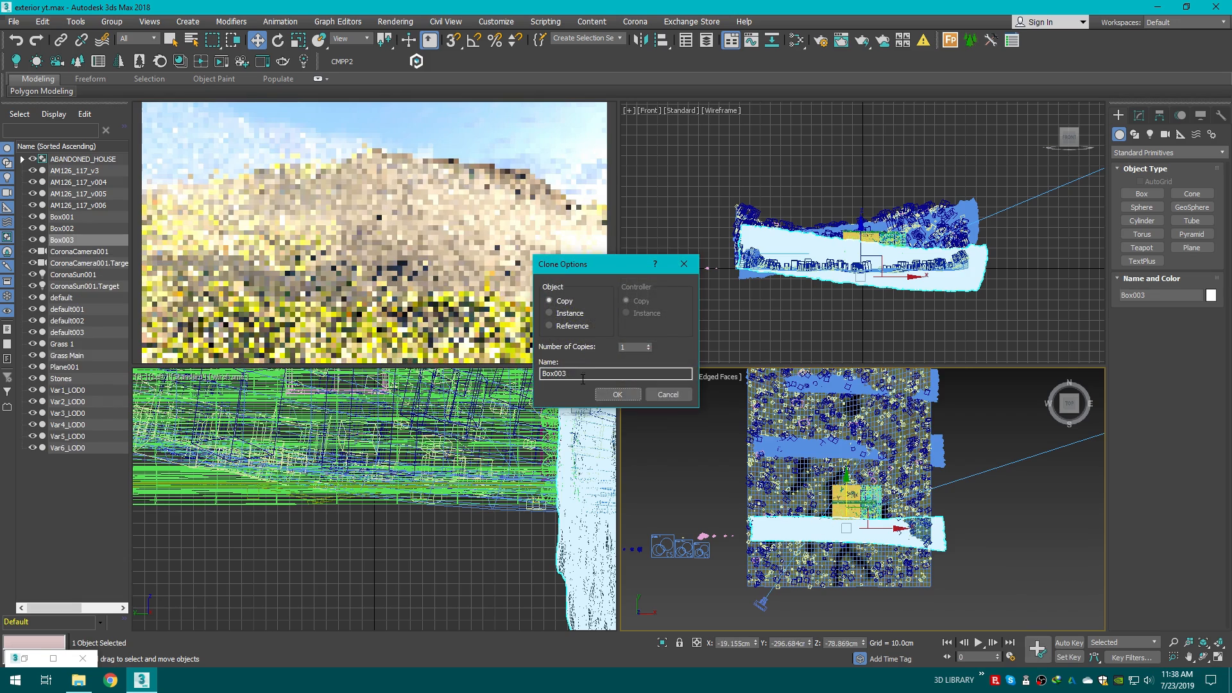
pyautogui.click(633, 400)
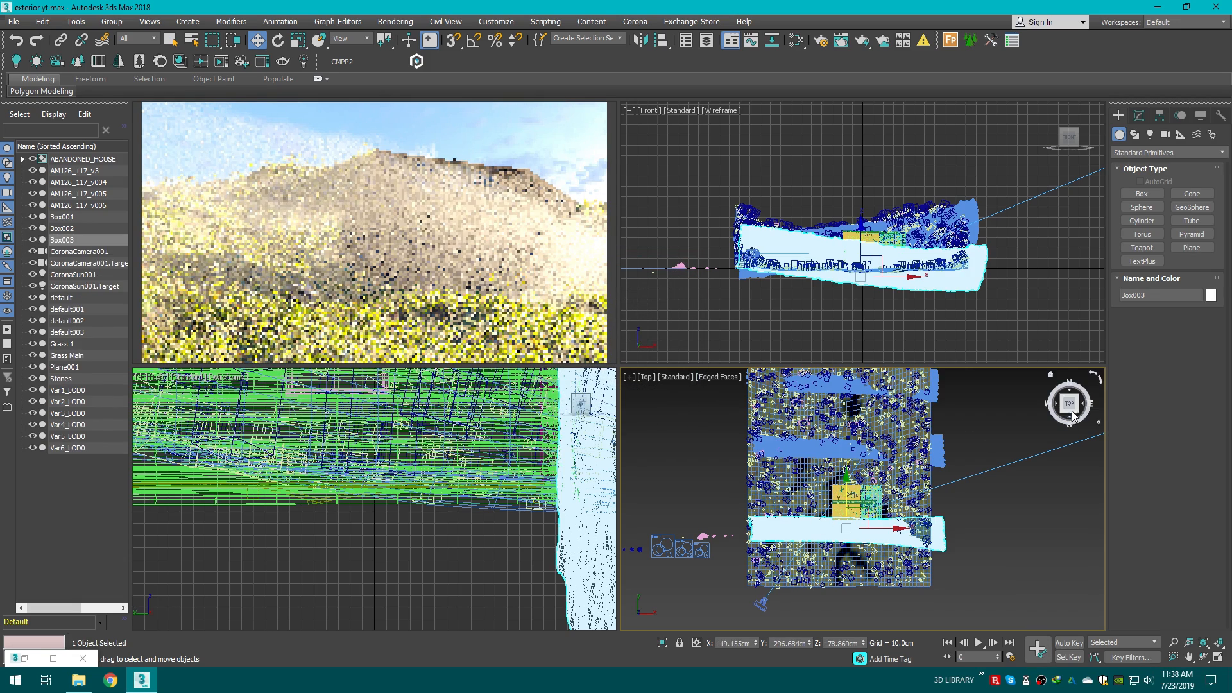
# Step: Reposition the copied box and rotate it about -12 degrees so it follows the slope in front of the house
pyautogui.keyDown('alt'); pyautogui.moveTo(825, 560); pyautogui.dragTo(824, 485, button='middle'); pyautogui.keyUp('alt')
pyautogui.moveTo(849, 445); pyautogui.dragTo(840, 464)
pyautogui.click(279, 41)
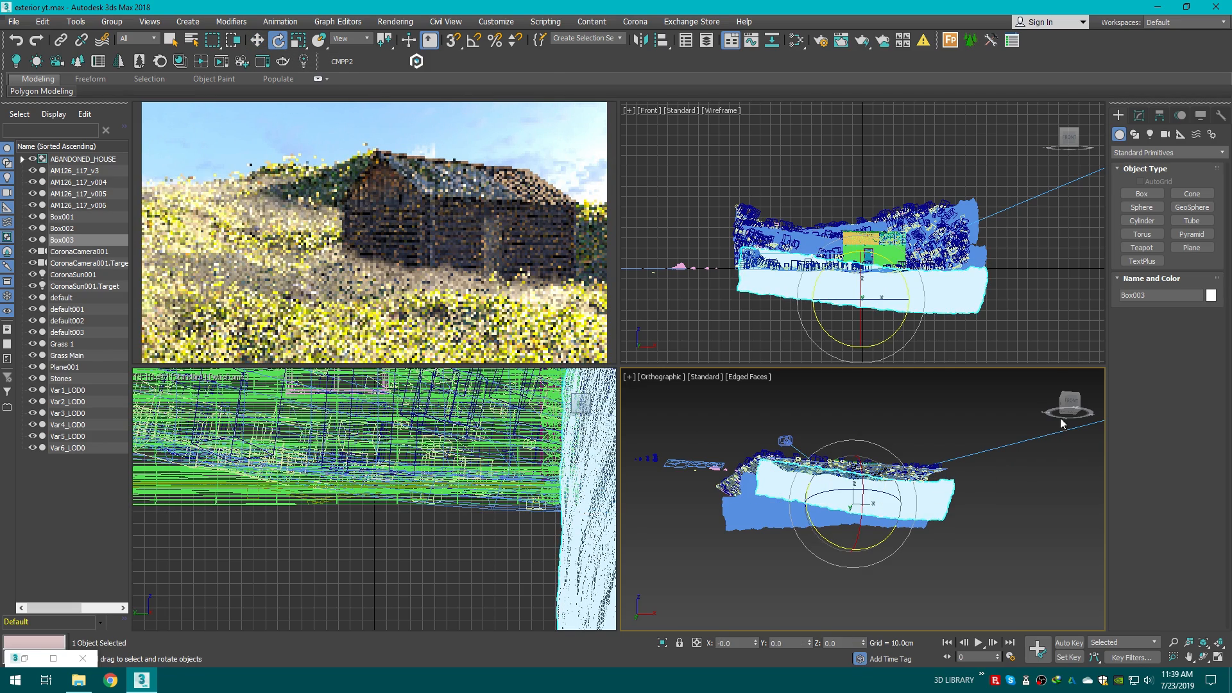
pyautogui.moveTo(1068, 404); pyautogui.dragTo(1066, 427)
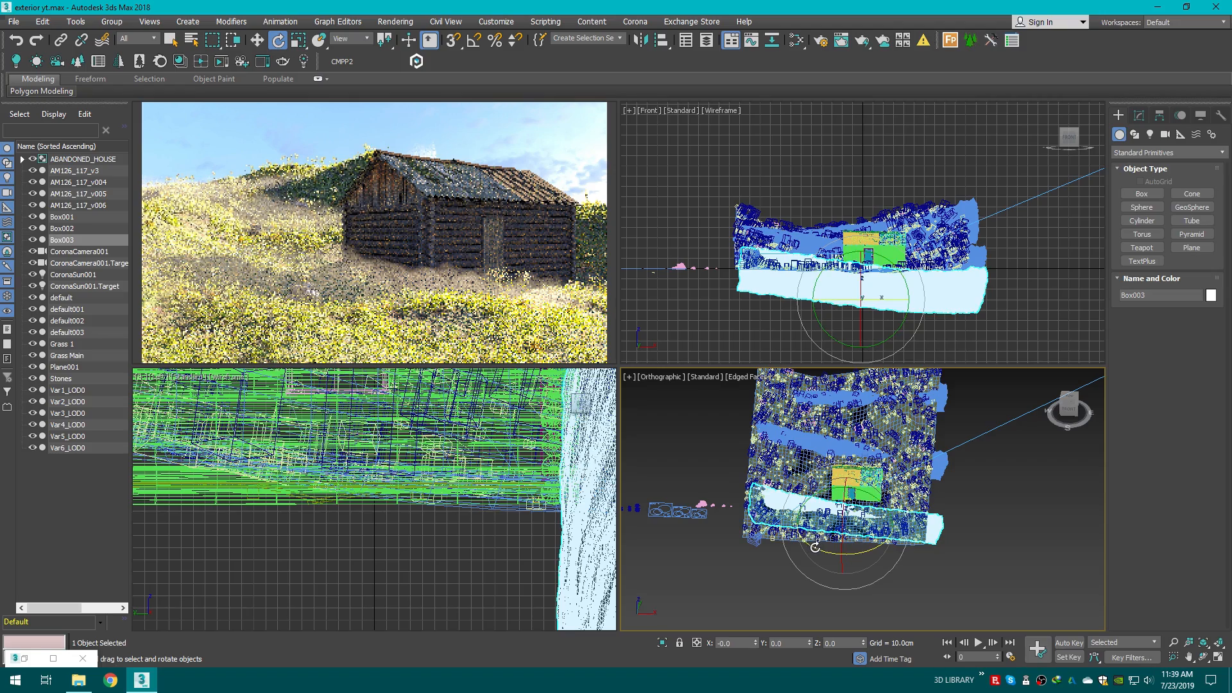
pyautogui.moveTo(815, 540)
pyautogui.mouseDown()
pyautogui.moveTo(825, 548)
pyautogui.moveTo(803, 538)
pyautogui.mouseUp()
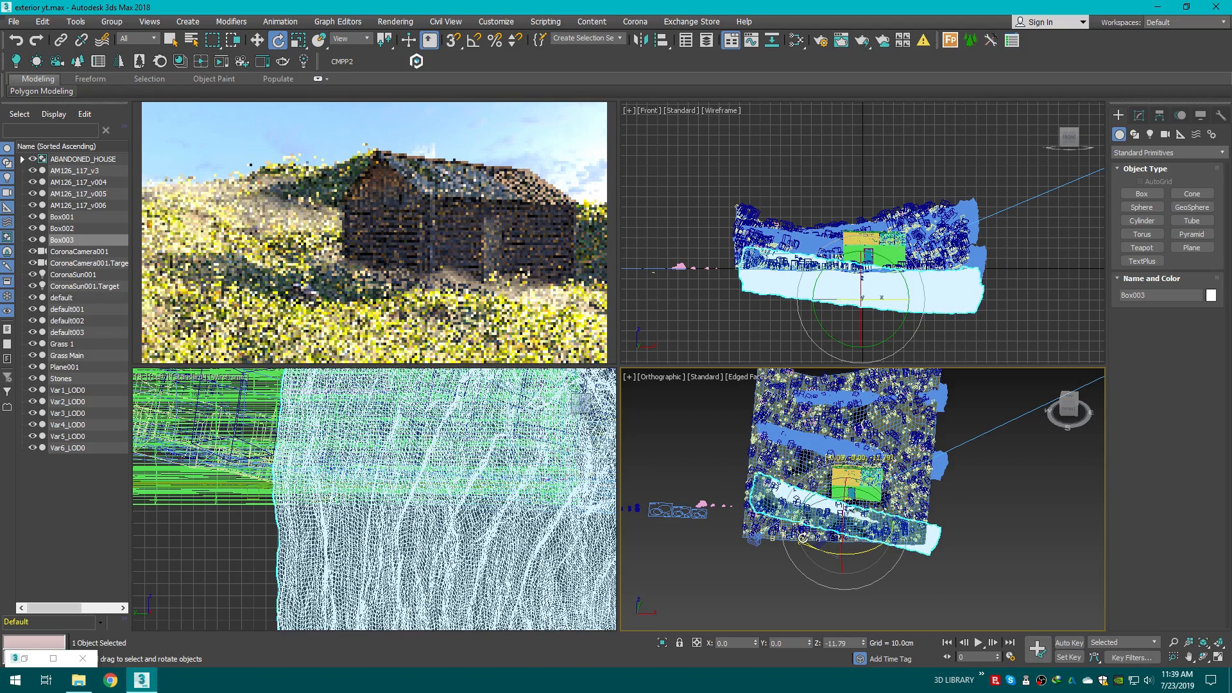
pyautogui.click(1026, 522)
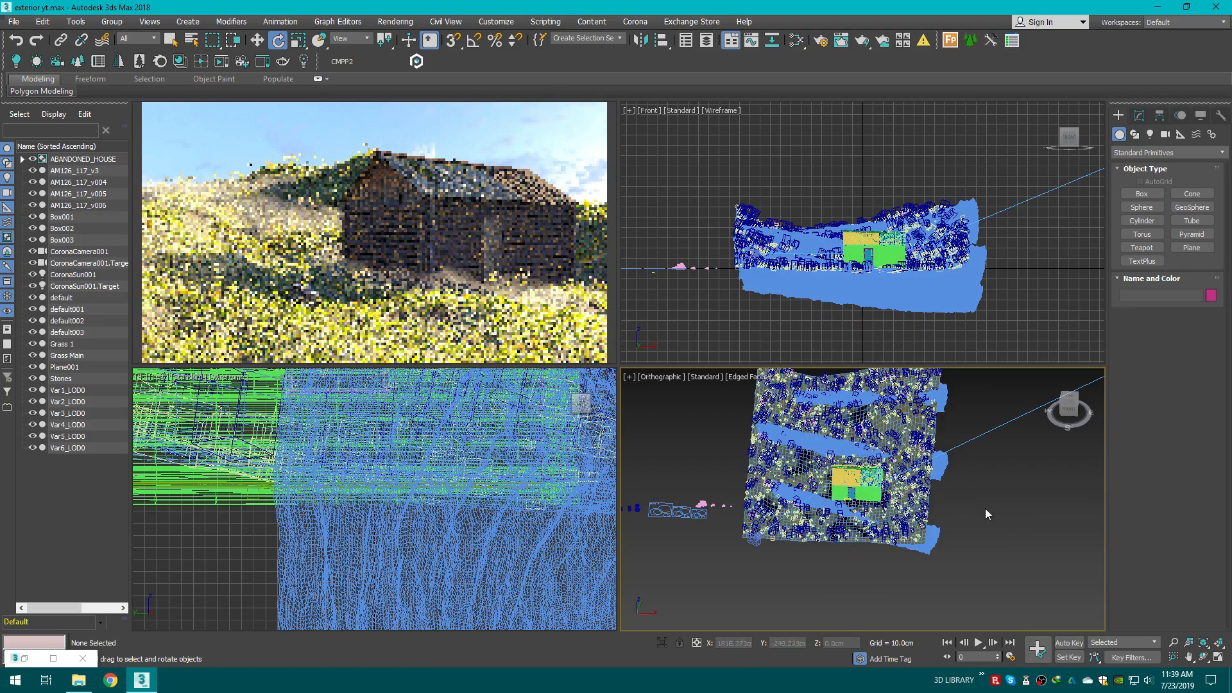
pyautogui.press('c')
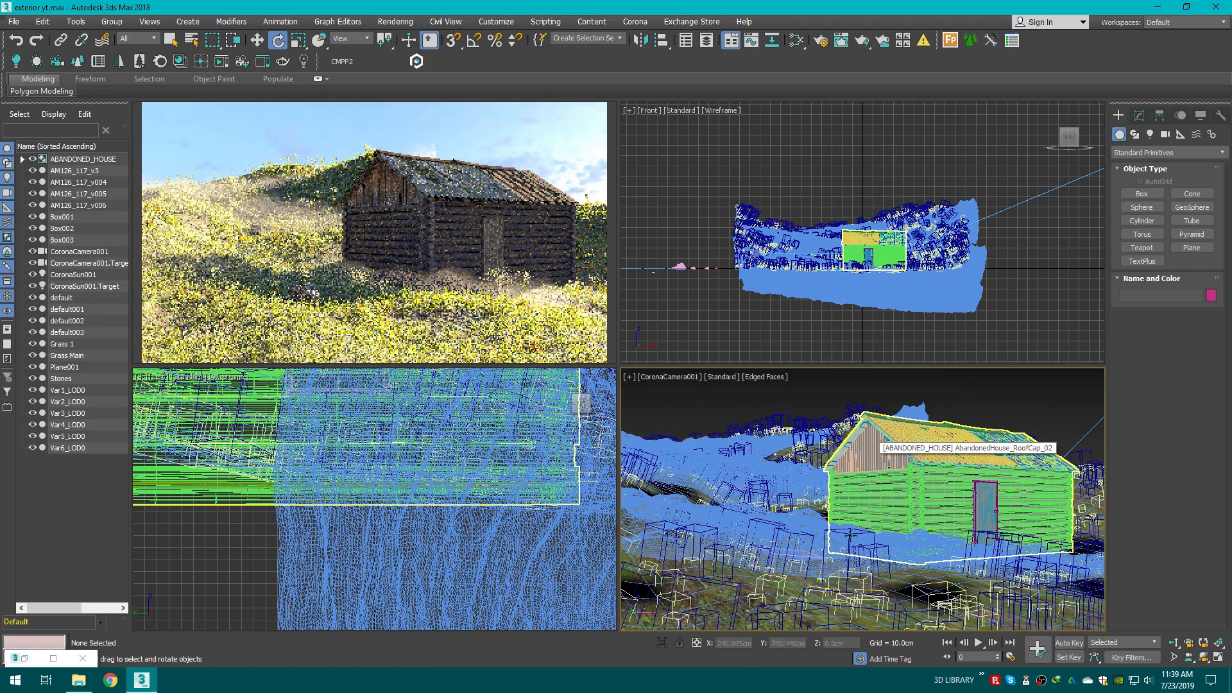
# Step: Create a copy of the volume material named Fog 3 and assign it to the new fog box
pyautogui.click(927, 545)
pyautogui.click(797, 39)
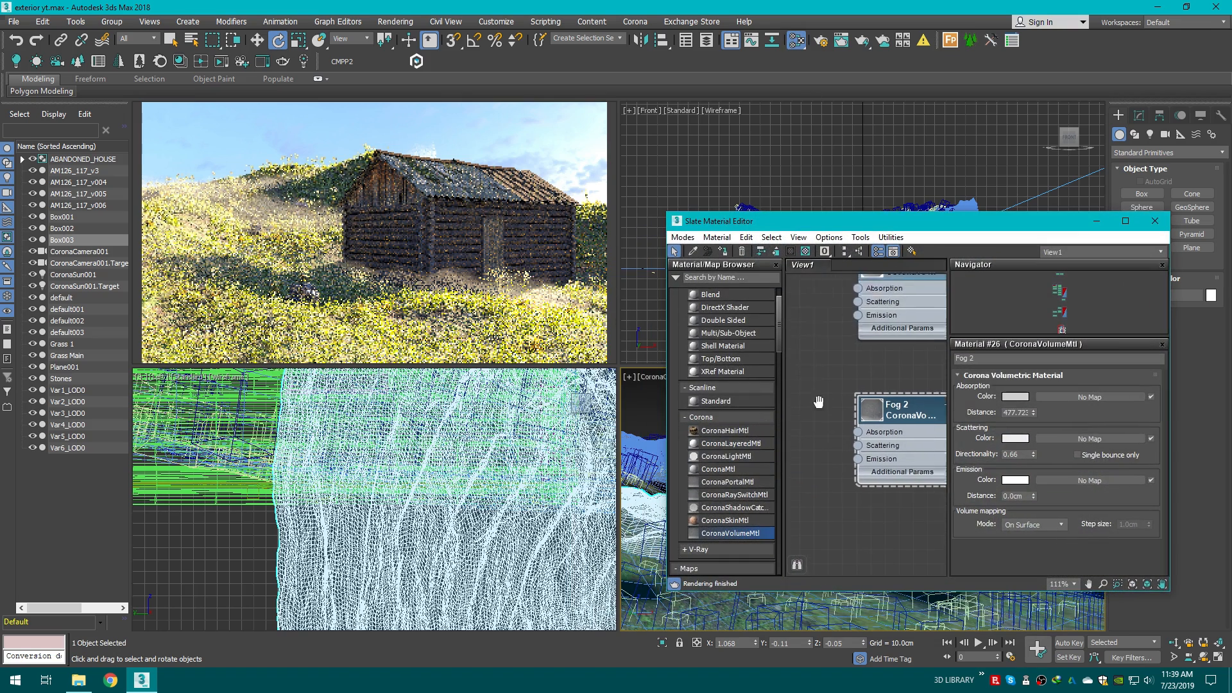
pyautogui.keyDown('shift'); pyautogui.moveTo(853, 319); pyautogui.dragTo(855, 445); pyautogui.keyUp('shift')
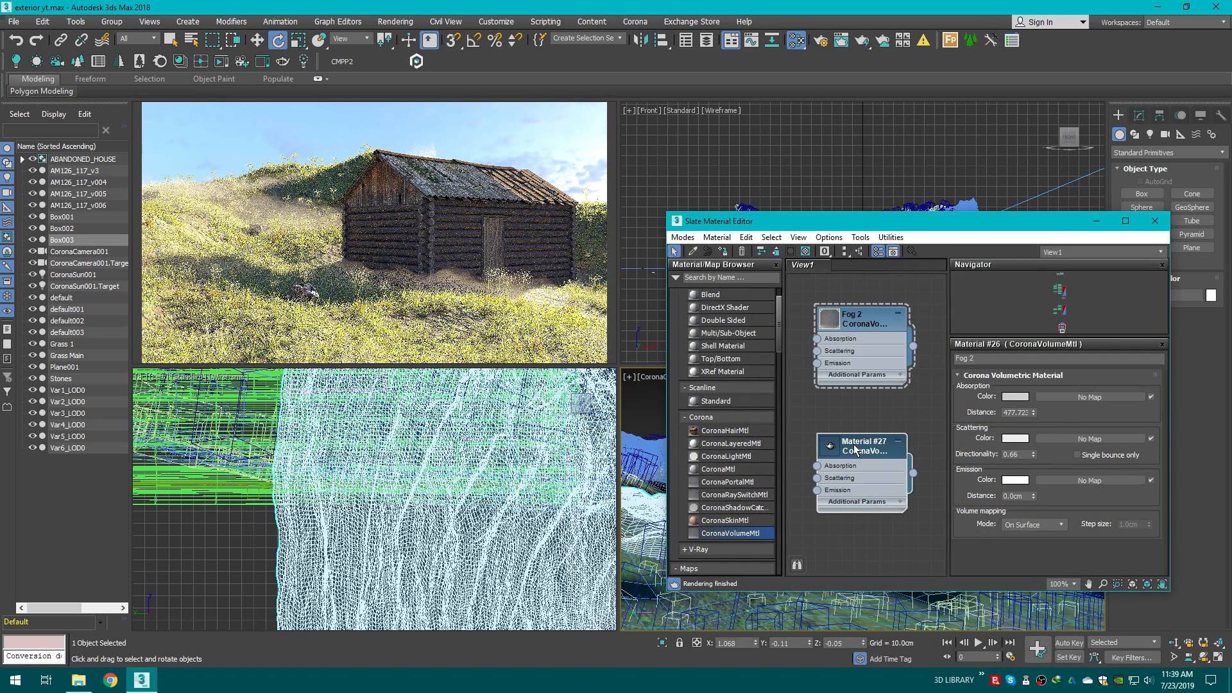
pyautogui.click(974, 360)
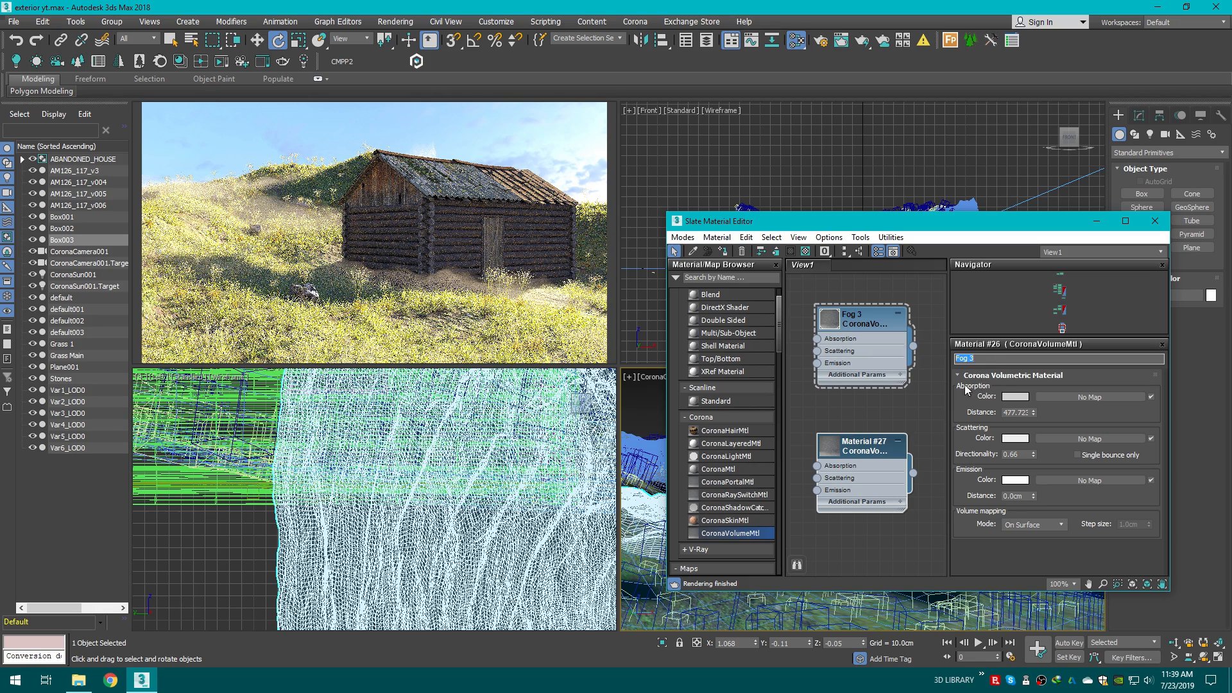
pyautogui.click(722, 251)
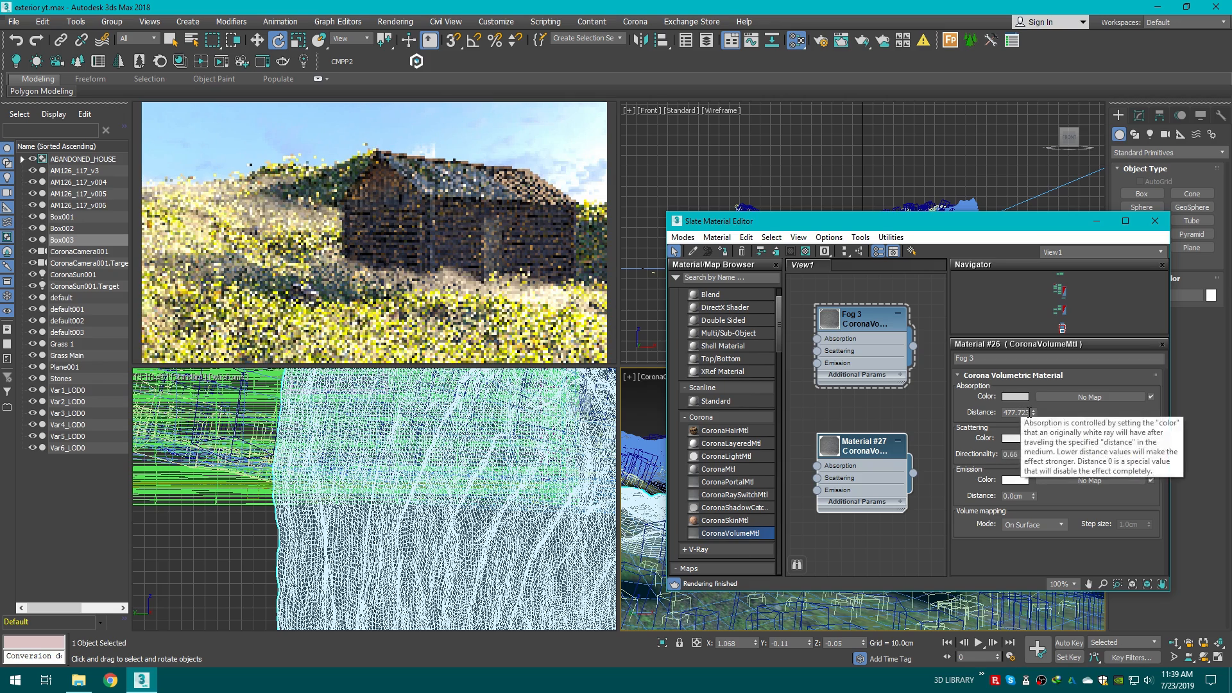
# Step: Set Fog 3's absorption distance to about 26032 and its scattering directionality to -0.72
pyautogui.moveTo(1034, 414); pyautogui.dragTo(1000, 279)
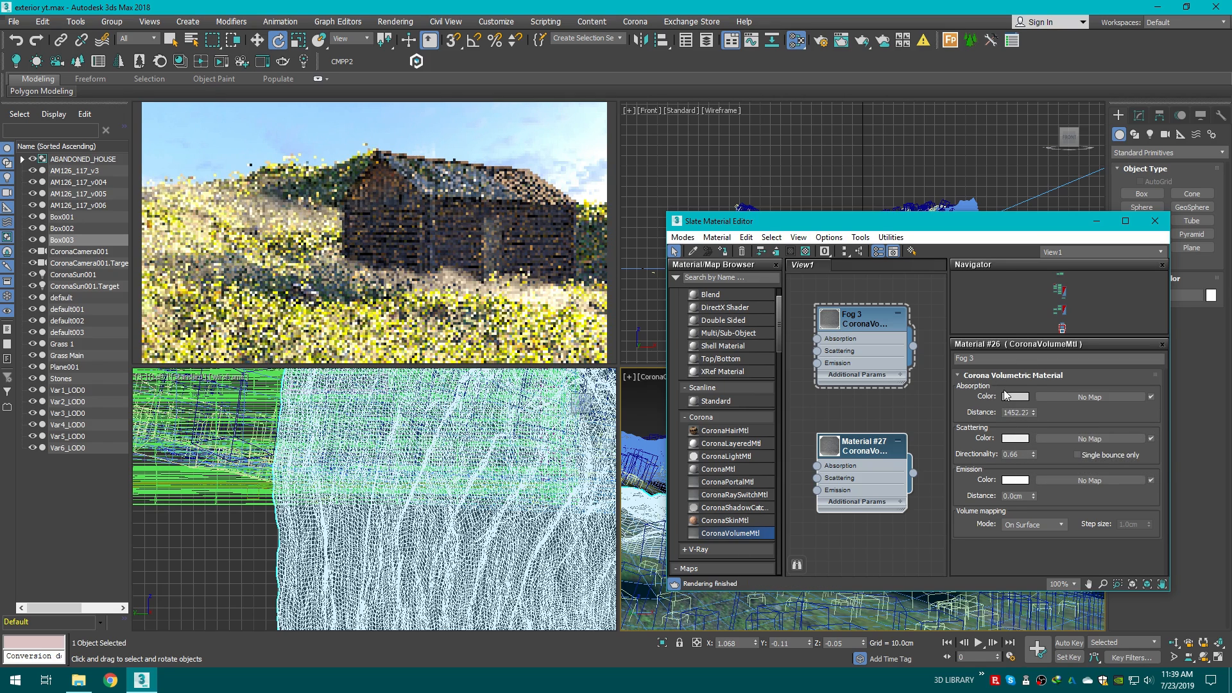
pyautogui.moveTo(1033, 413); pyautogui.dragTo(1009, 376)
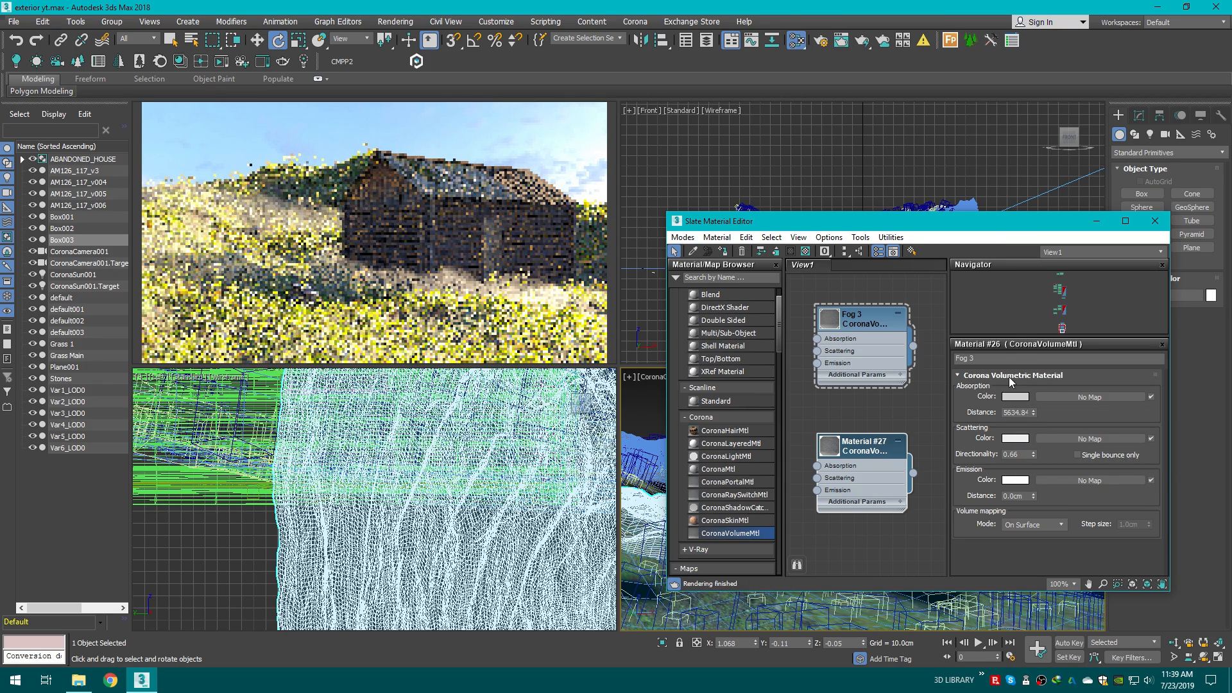
pyautogui.moveTo(967, 226); pyautogui.dragTo(926, 271)
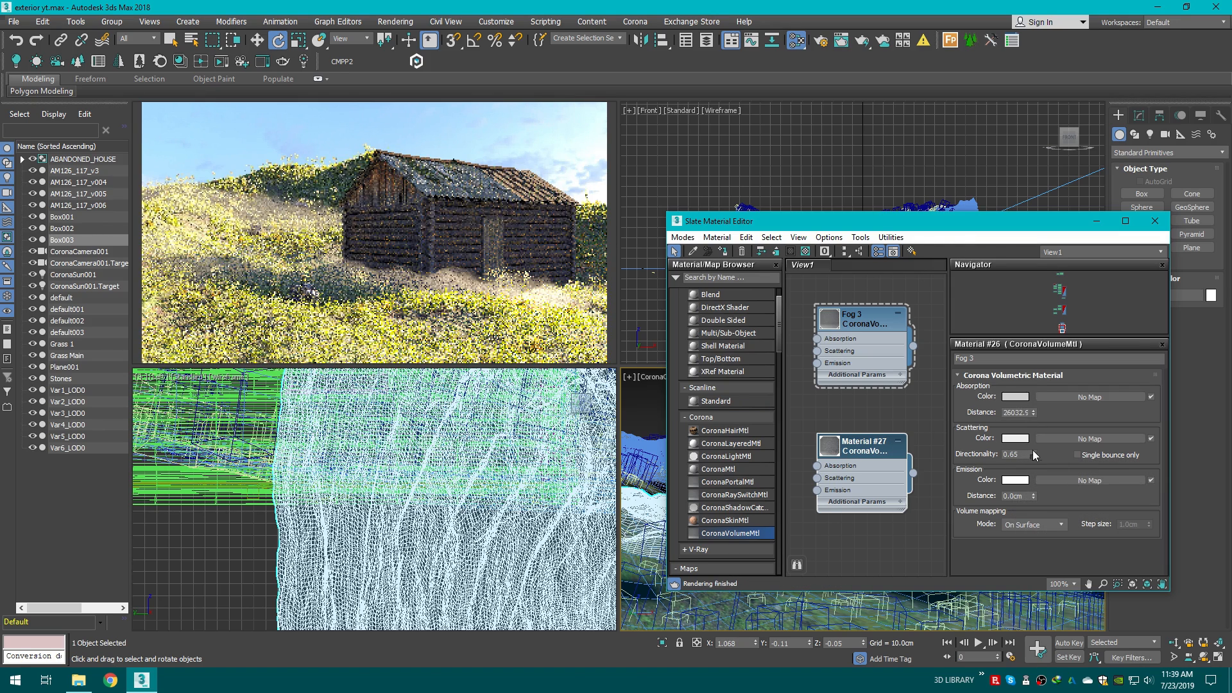
pyautogui.moveTo(1033, 453); pyautogui.dragTo(1024, 543)
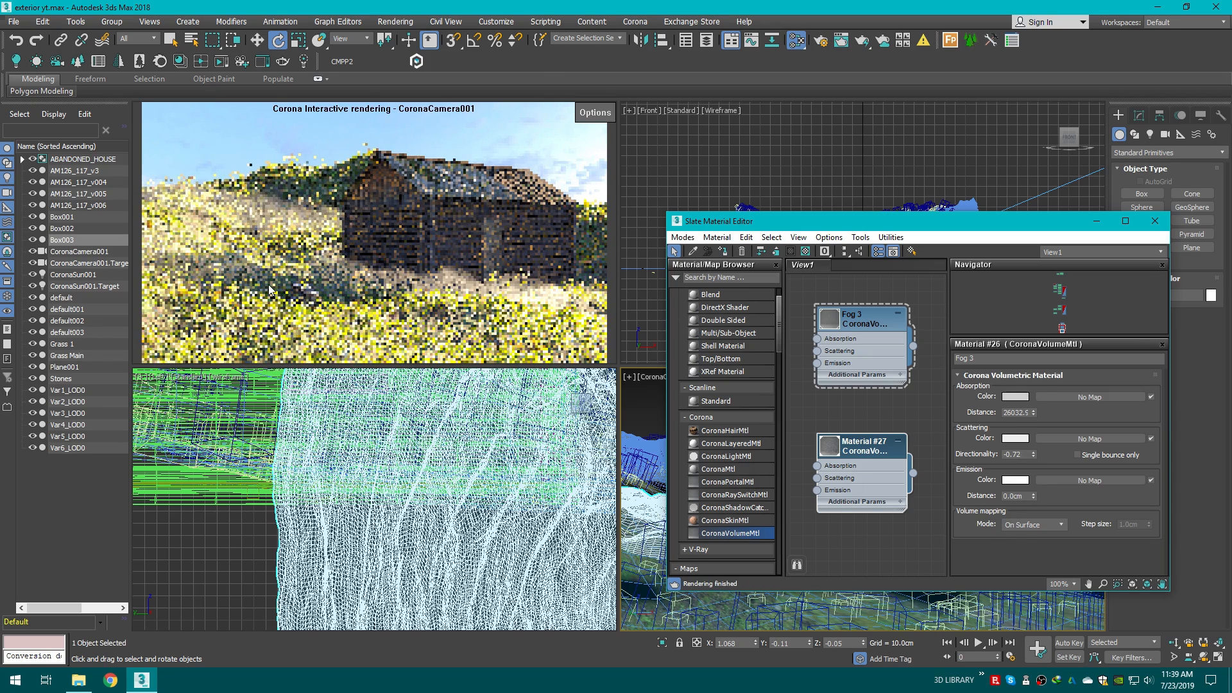
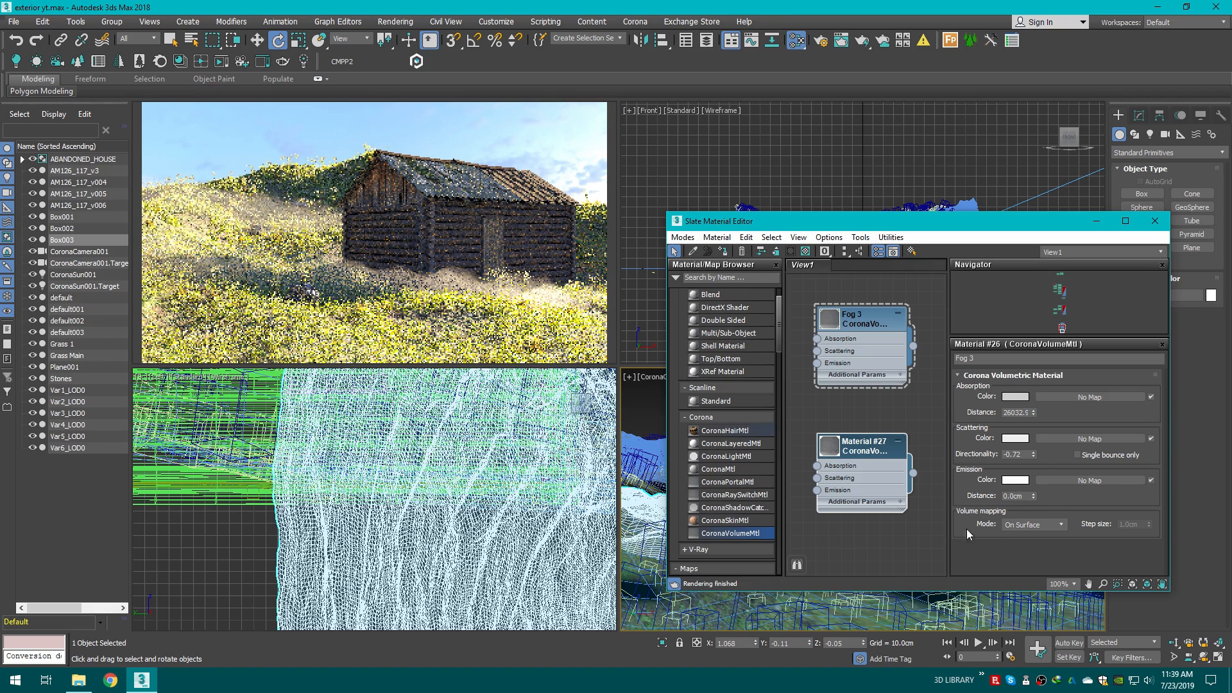
# Step: Raise Fog 3's absorption distance to about 125218 and set its scattering color value to 251
pyautogui.moveTo(1034, 413); pyautogui.dragTo(951, 189)
pyautogui.click(1014, 439)
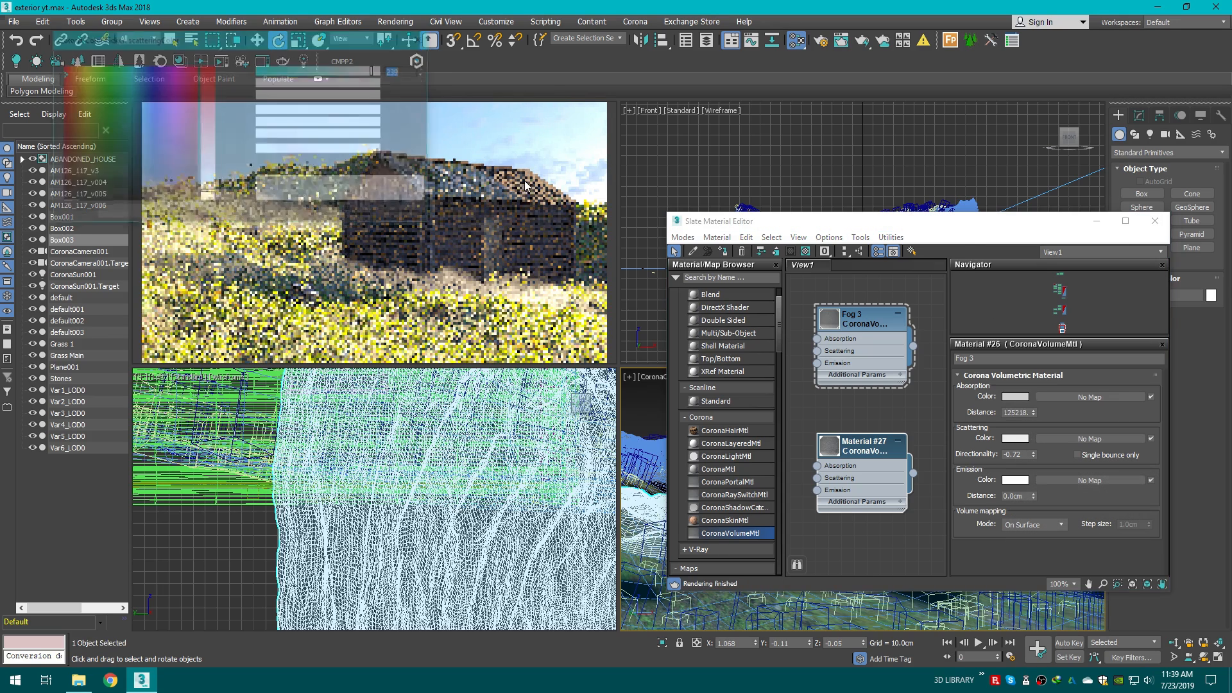
pyautogui.moveTo(375, 136)
pyautogui.mouseDown()
pyautogui.moveTo(344, 135)
pyautogui.moveTo(373, 137)
pyautogui.mouseUp()
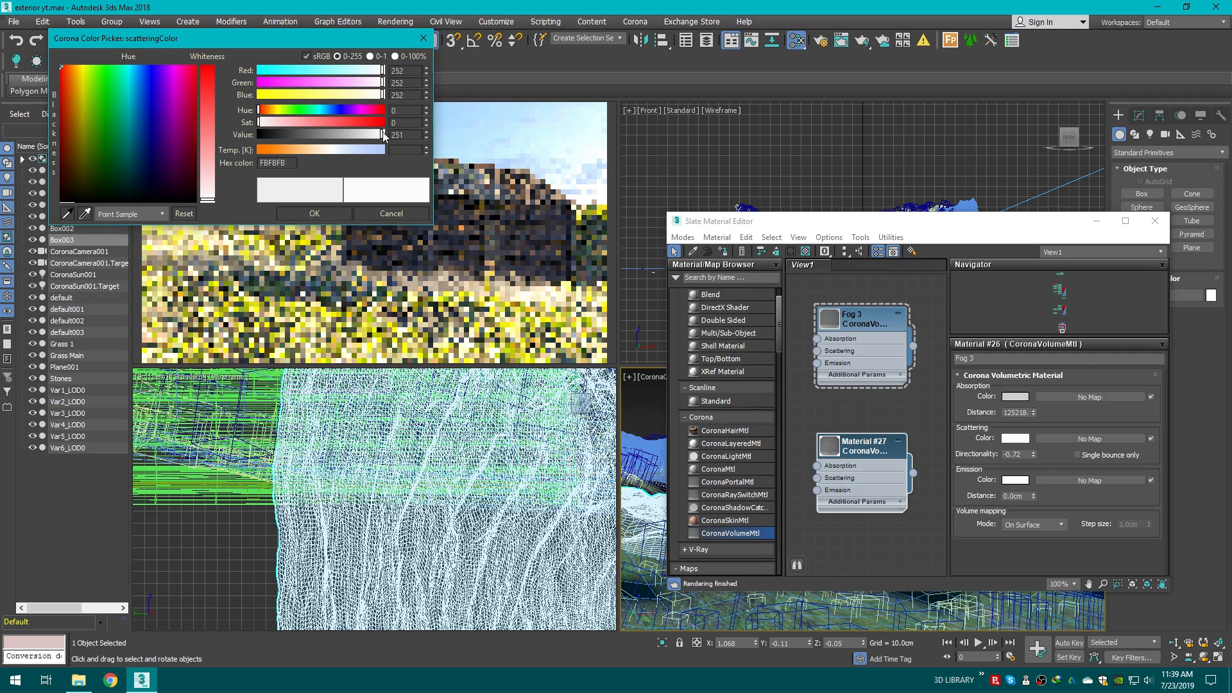
pyautogui.click(344, 214)
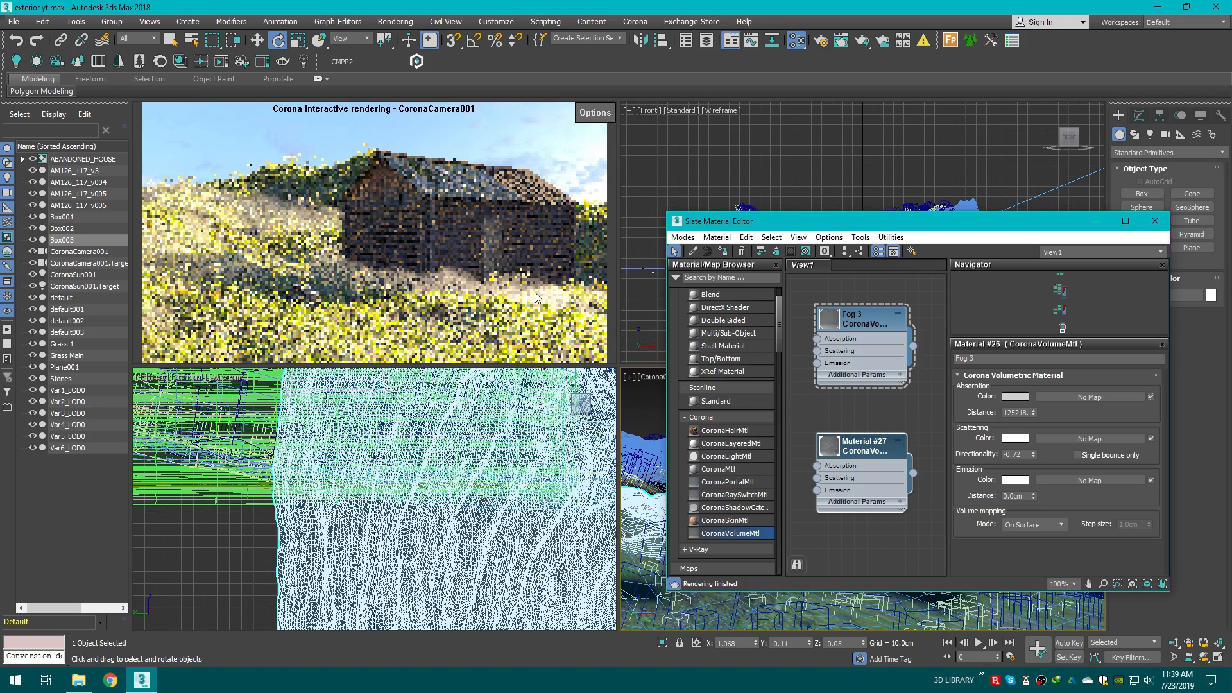
# Step: Set Fog 3's scattering directionality to 0
pyautogui.moveTo(1033, 454); pyautogui.dragTo(1035, 419)
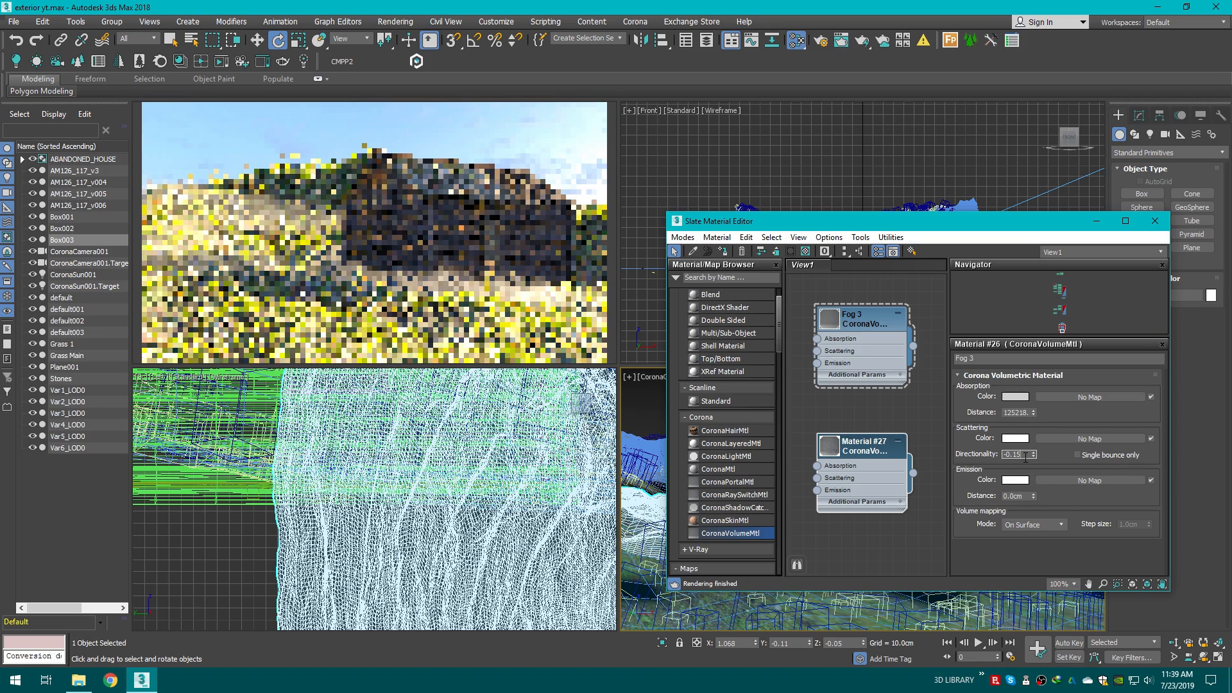
pyautogui.doubleClick(1025, 456)
pyautogui.write('0')
pyautogui.press('Return')
pyautogui.scroll(4, 860, 471)
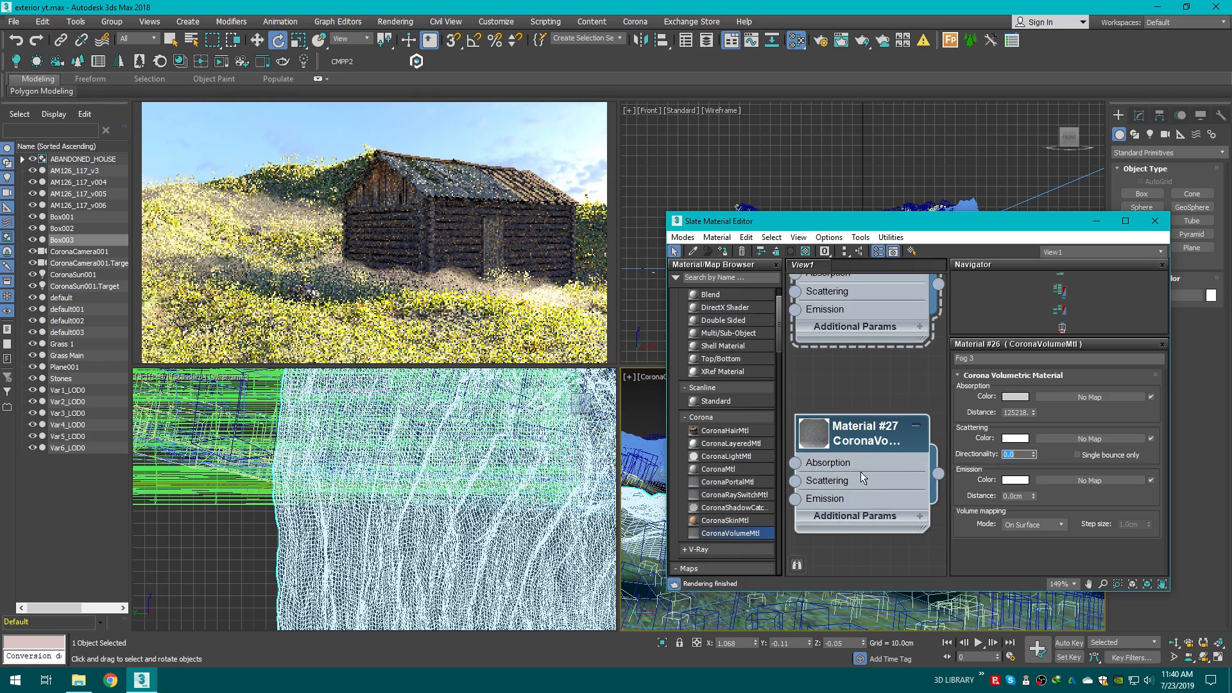
# Step: Reset Fog 3's absorption distance to 0 and nudge it slightly upward
pyautogui.click(1034, 432)
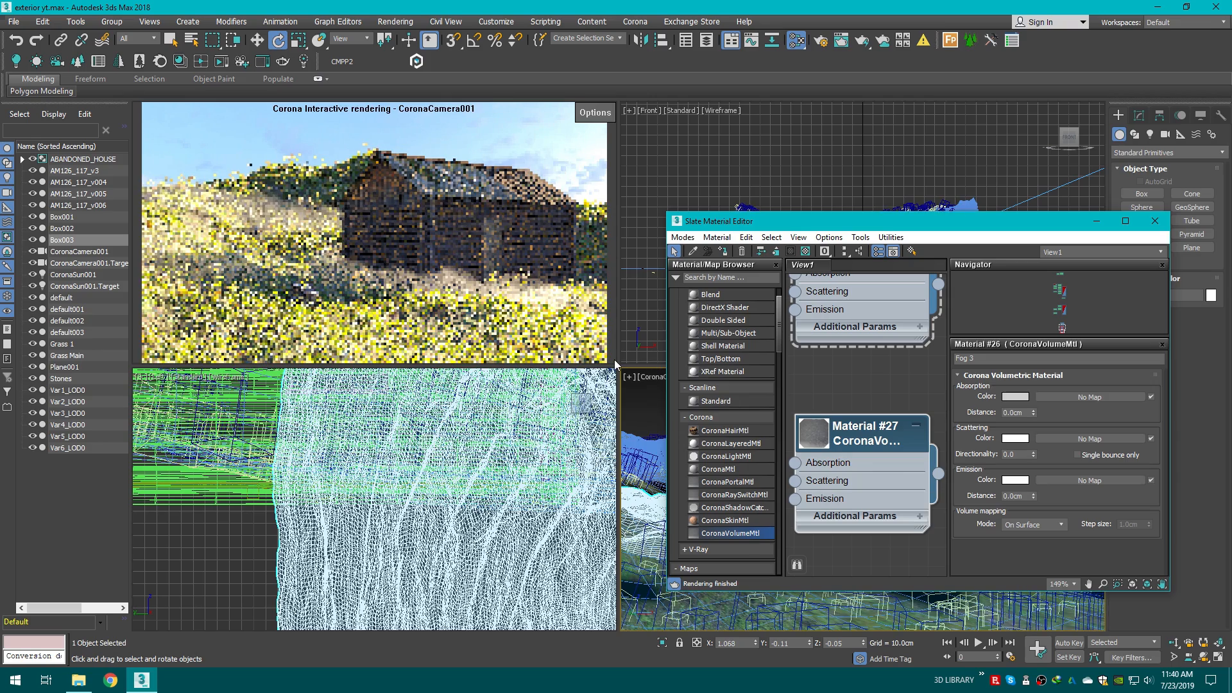
pyautogui.moveTo(918, 223); pyautogui.dragTo(937, 159)
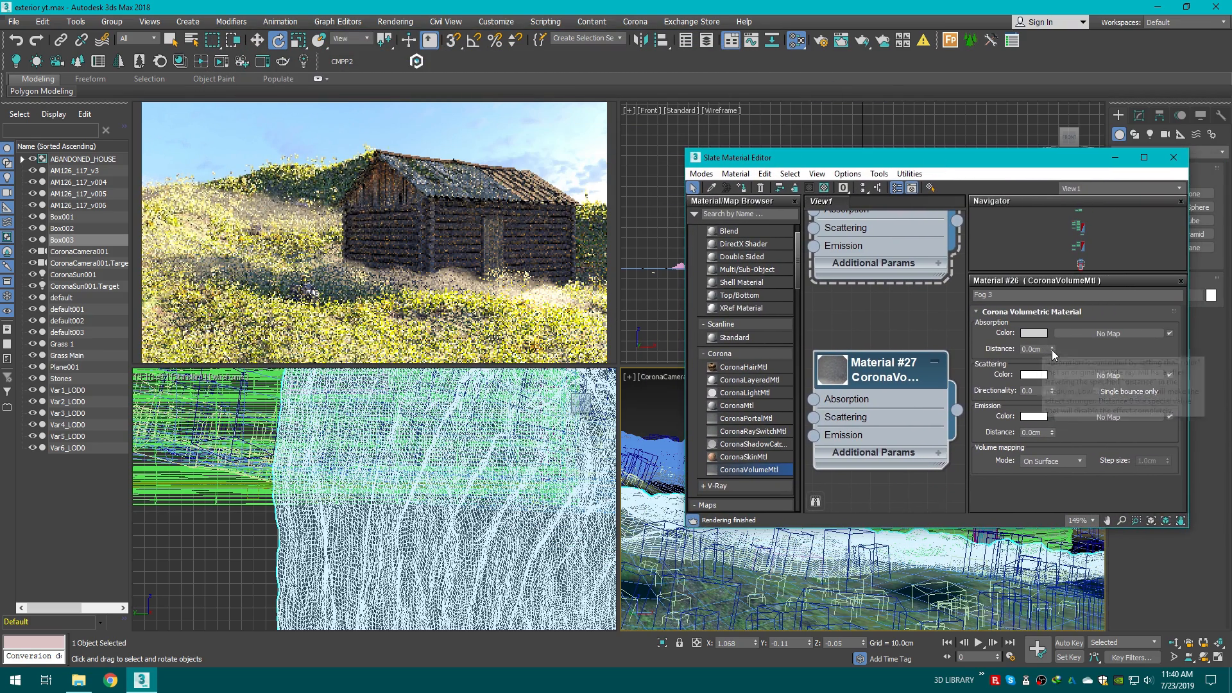
pyautogui.moveTo(1052, 349); pyautogui.dragTo(1052, 339)
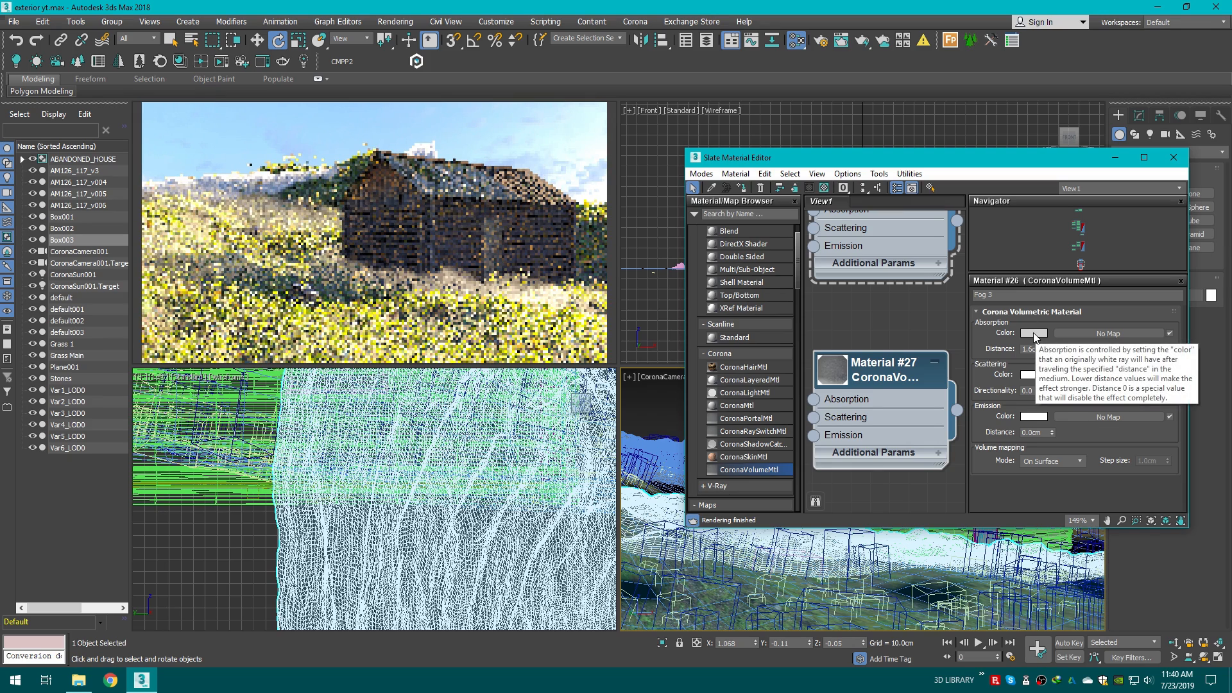
# Step: Assign Material #27 to the fog box Box002 in the viewport
pyautogui.scroll(-4, 872, 367)
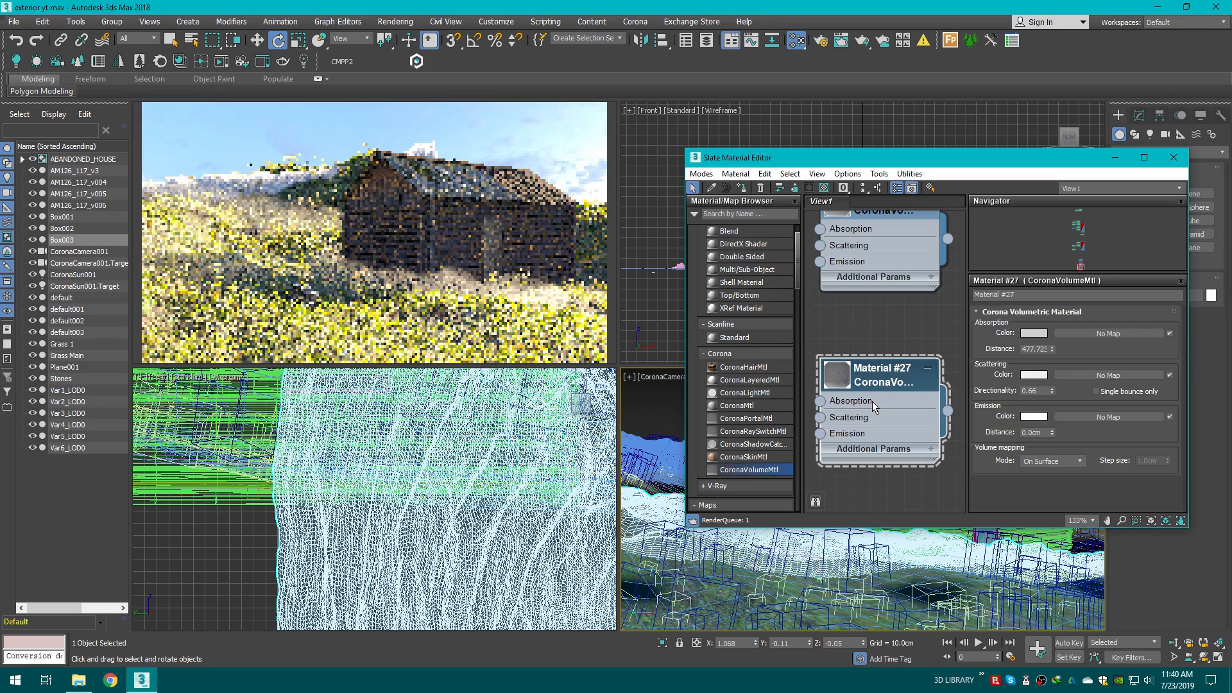
pyautogui.click(891, 394)
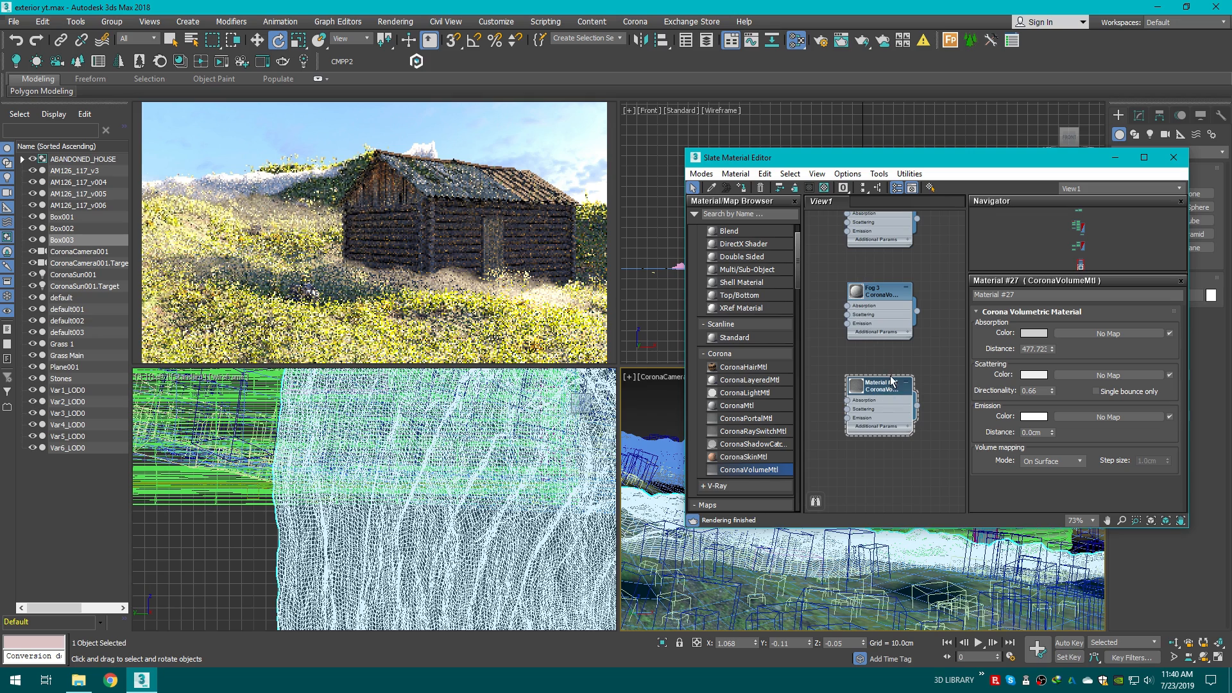
pyautogui.moveTo(883, 161); pyautogui.dragTo(443, 112)
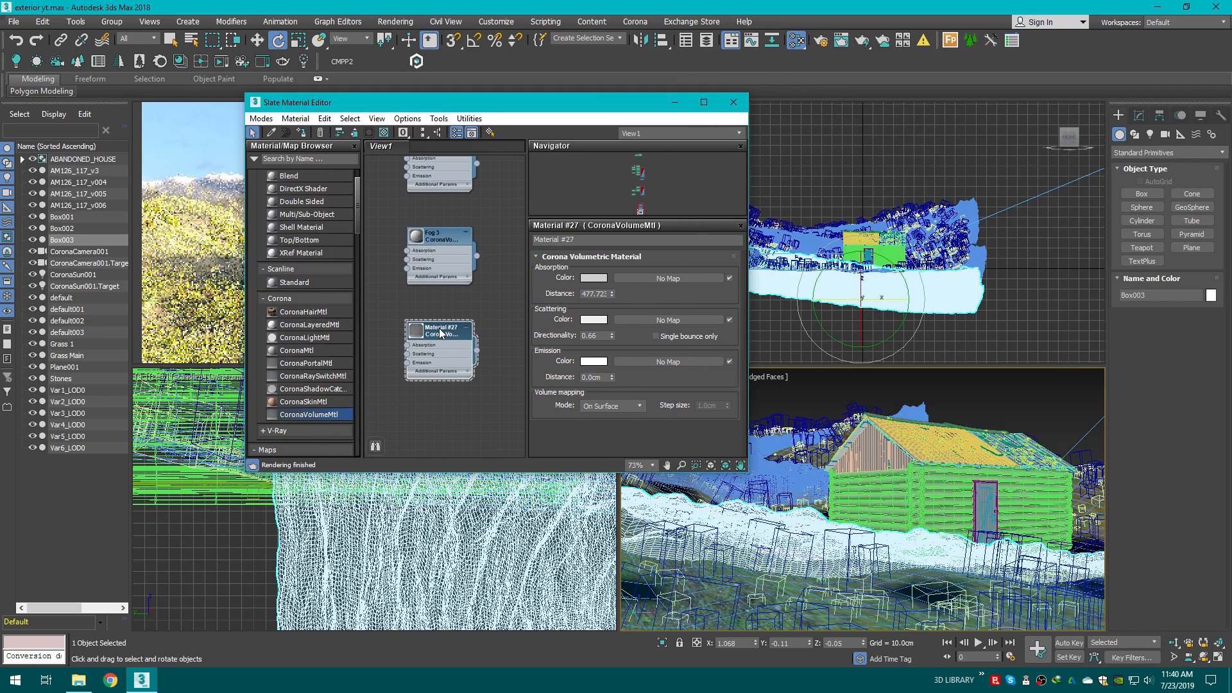
pyautogui.moveTo(441, 333); pyautogui.dragTo(790, 466)
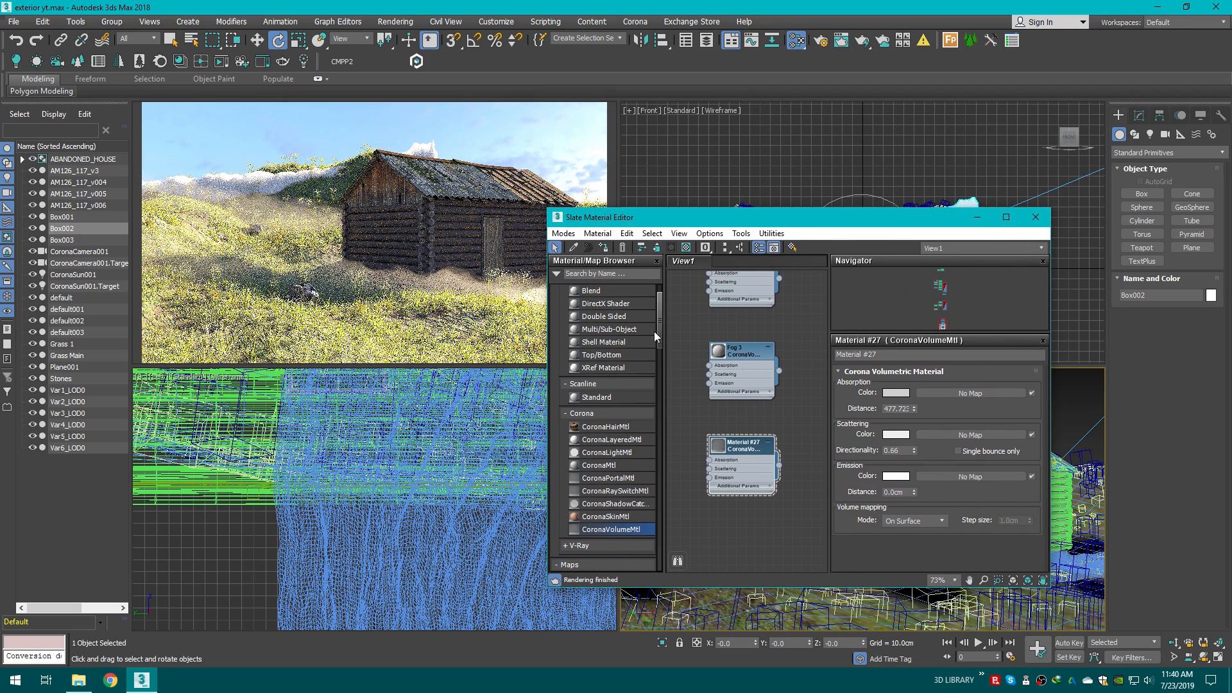
pyautogui.click(604, 248)
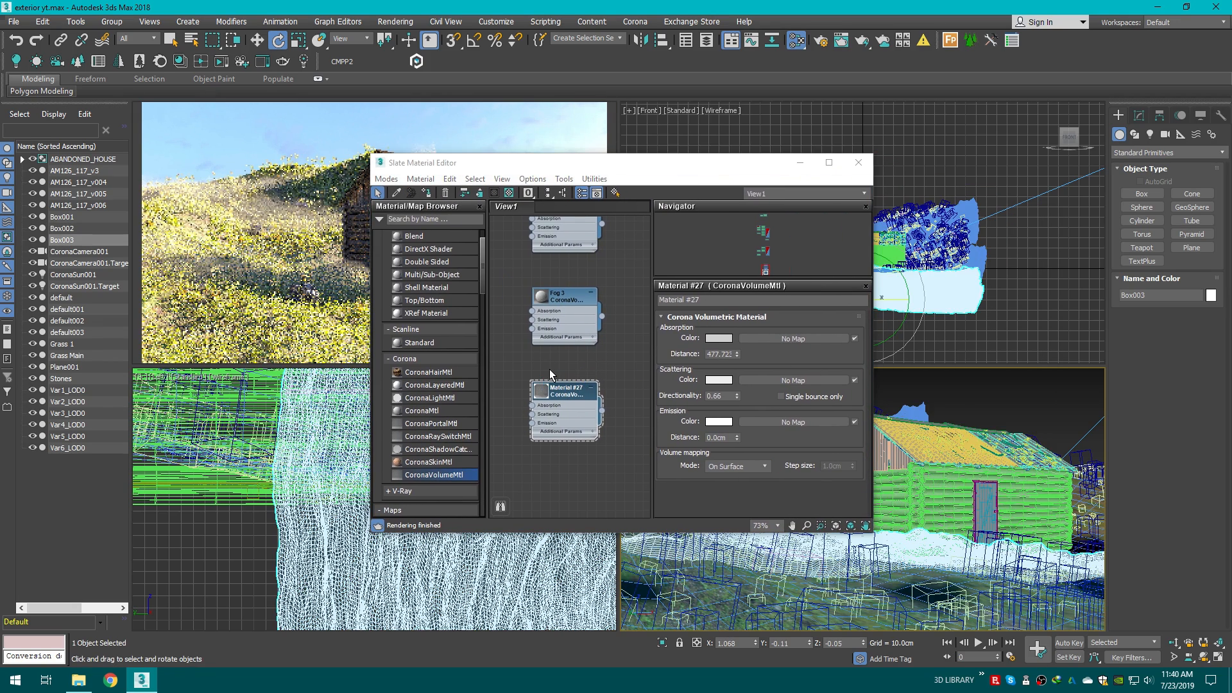
# Step: Create a new CoronaVolumeMtl node and set its scattering color to near-white, value 254
pyautogui.scroll(1, 592, 452)
pyautogui.scroll(-2, 560, 411)
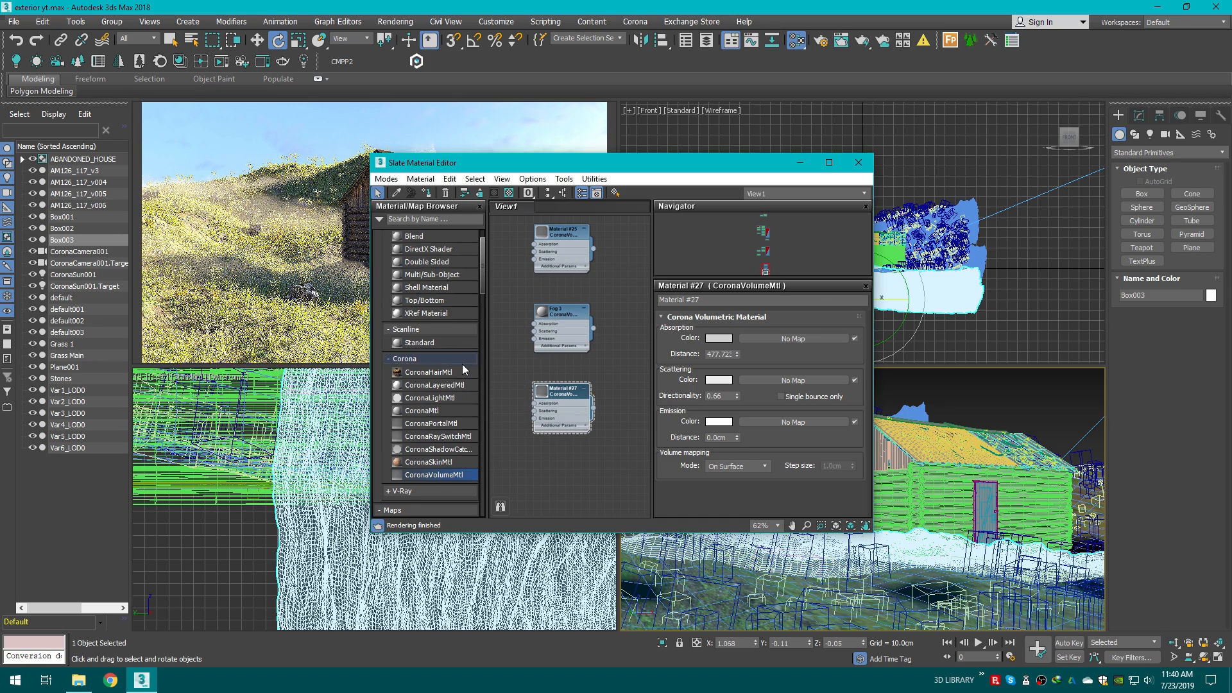
pyautogui.moveTo(433, 474); pyautogui.dragTo(572, 463)
pyautogui.scroll(3, 572, 464)
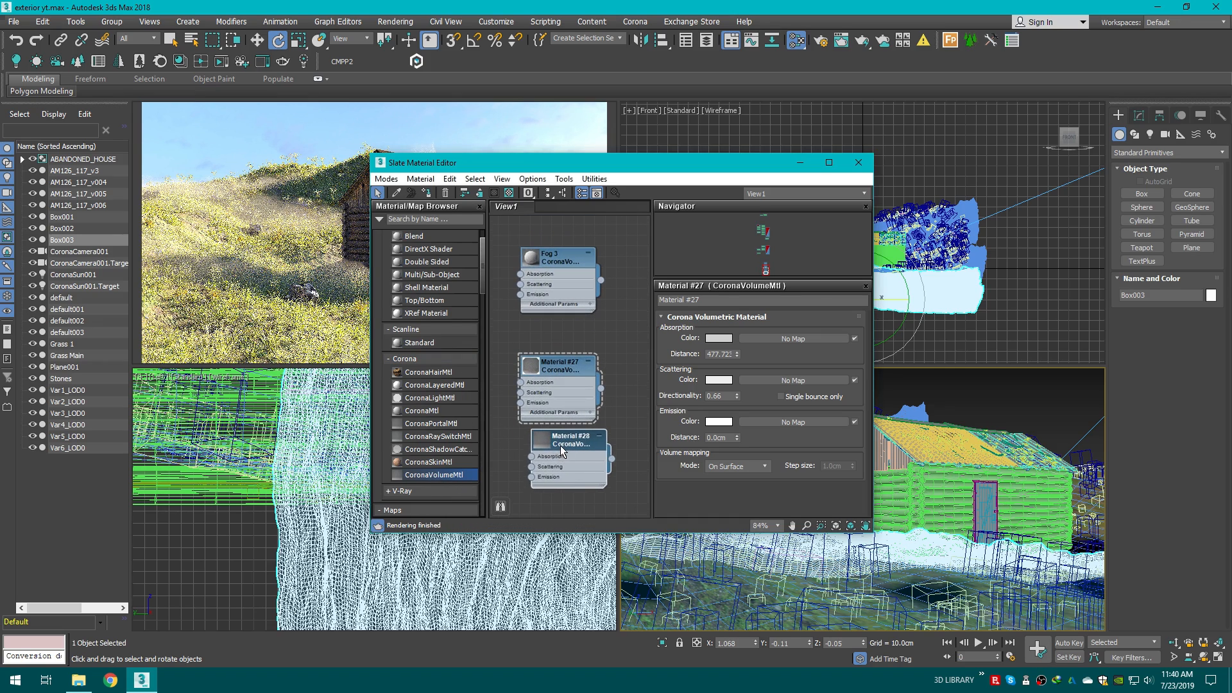
pyautogui.click(718, 379)
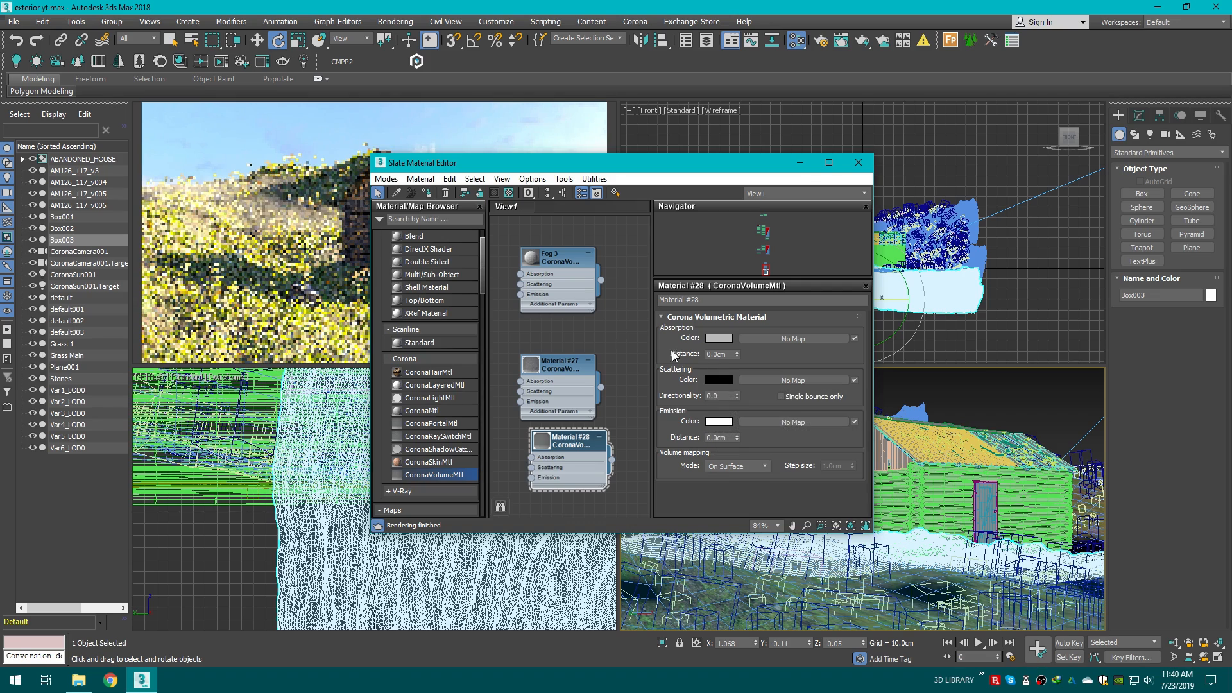
pyautogui.moveTo(372, 133); pyautogui.dragTo(385, 133)
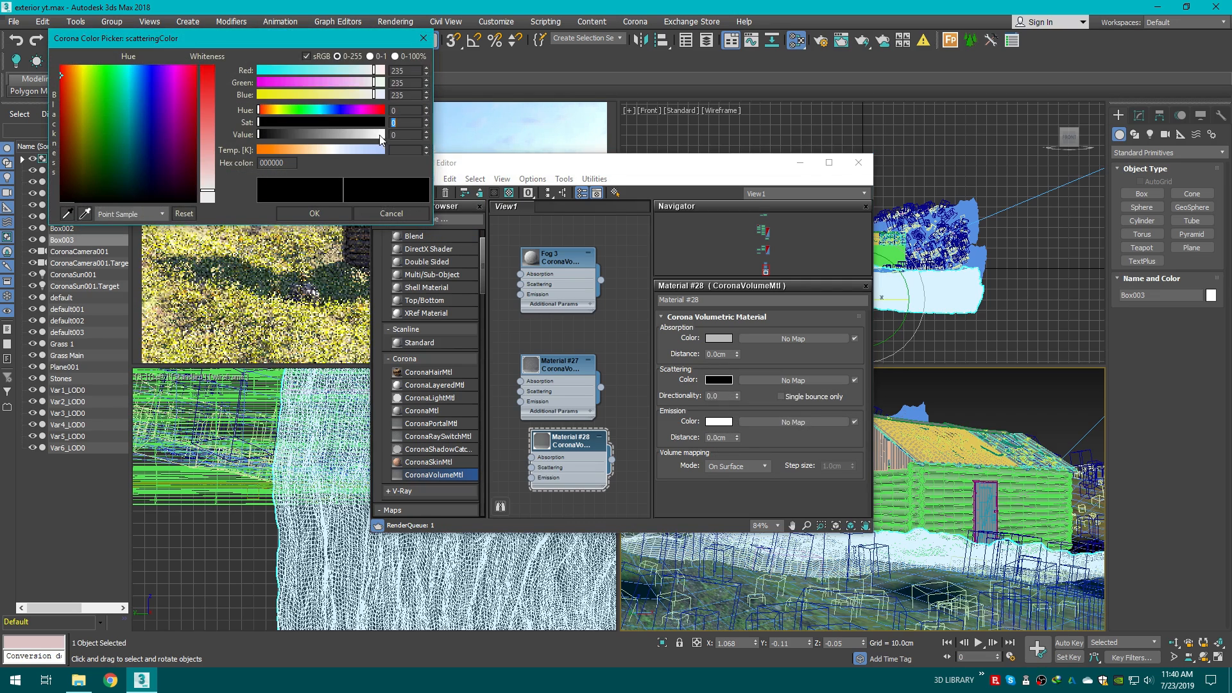
pyautogui.click(344, 212)
# Step: Set Material #28's absorption distance to about 105.4 and its scattering directionality to 0.99
pyautogui.moveTo(521, 168); pyautogui.dragTo(722, 122)
pyautogui.moveTo(875, 307); pyautogui.dragTo(794, 32)
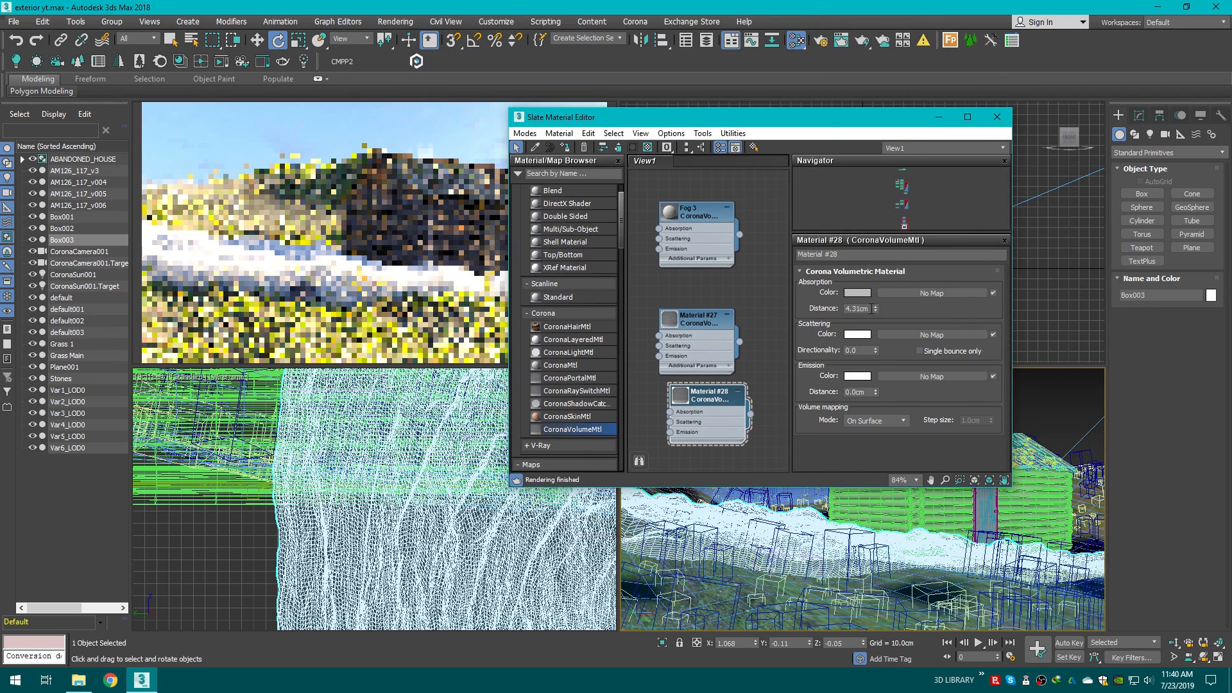
pyautogui.moveTo(875, 350); pyautogui.dragTo(779, 70)
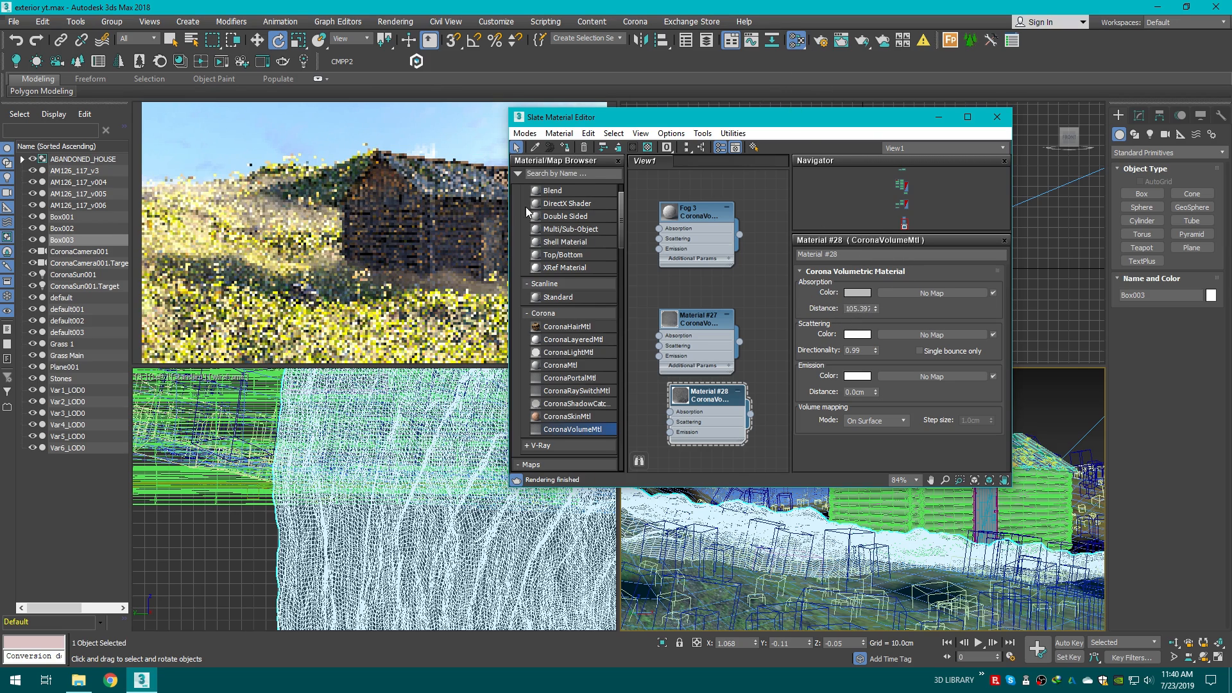
# Step: Brighten Material #28's absorption color
pyautogui.click(850, 293)
pyautogui.click(314, 213)
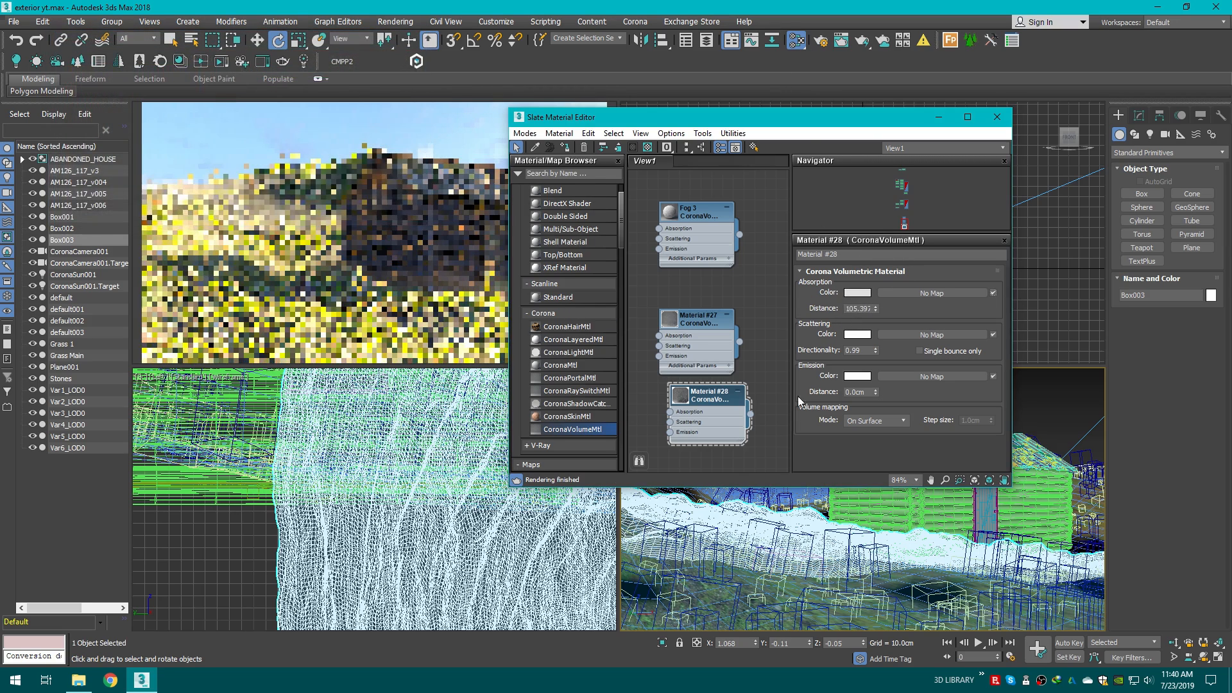
pyautogui.moveTo(382, 136); pyautogui.dragTo(394, 136)
pyautogui.click(326, 211)
# Step: Set Material #28's absorption distance to about 217.8 and close the material editor
pyautogui.moveTo(687, 117); pyautogui.dragTo(823, 190)
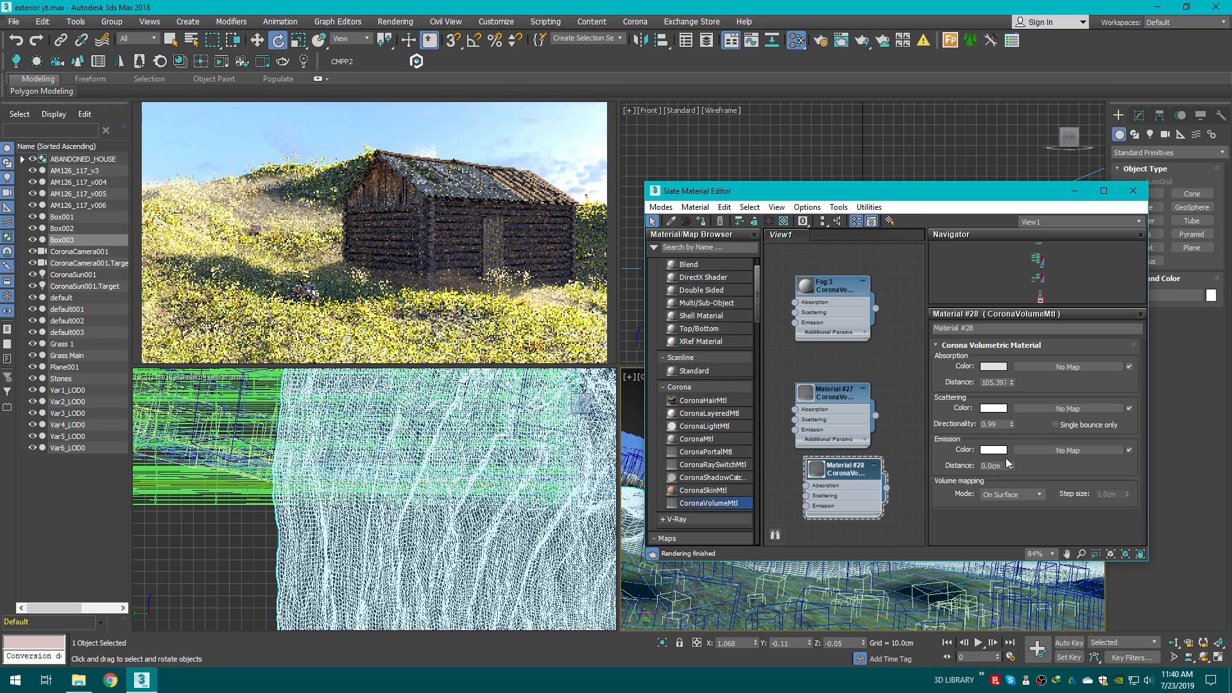
pyautogui.moveTo(1011, 383); pyautogui.dragTo(976, 287)
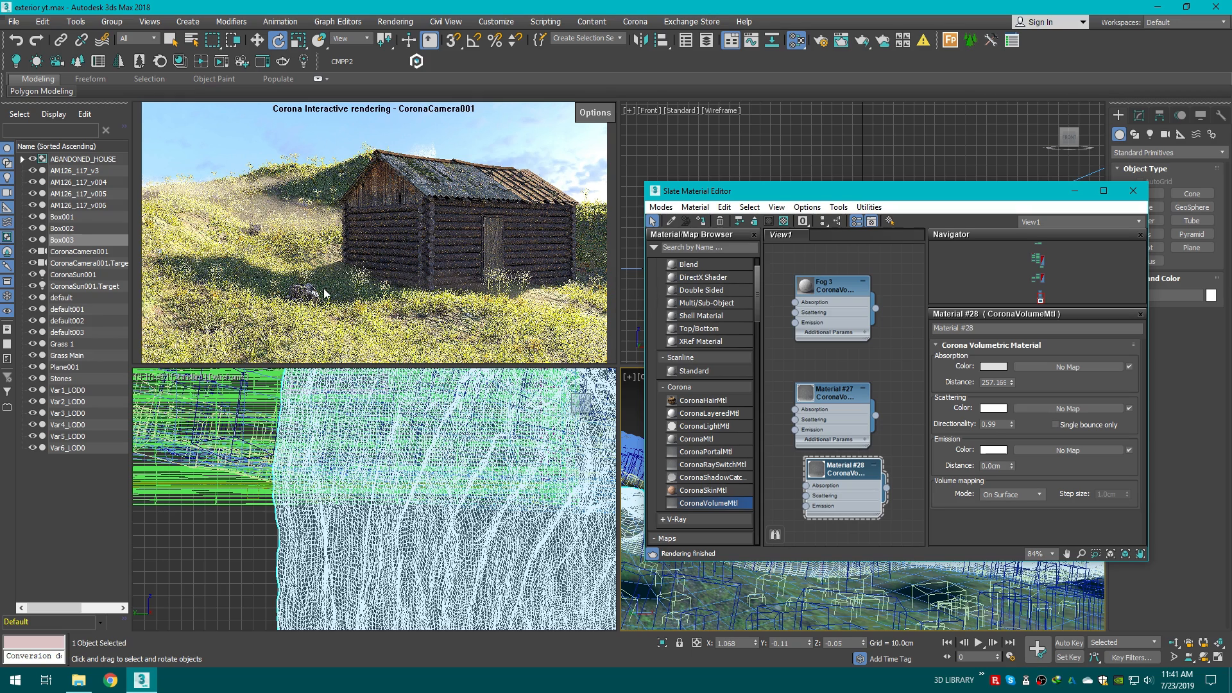
pyautogui.moveTo(1009, 391); pyautogui.dragTo(1007, 383)
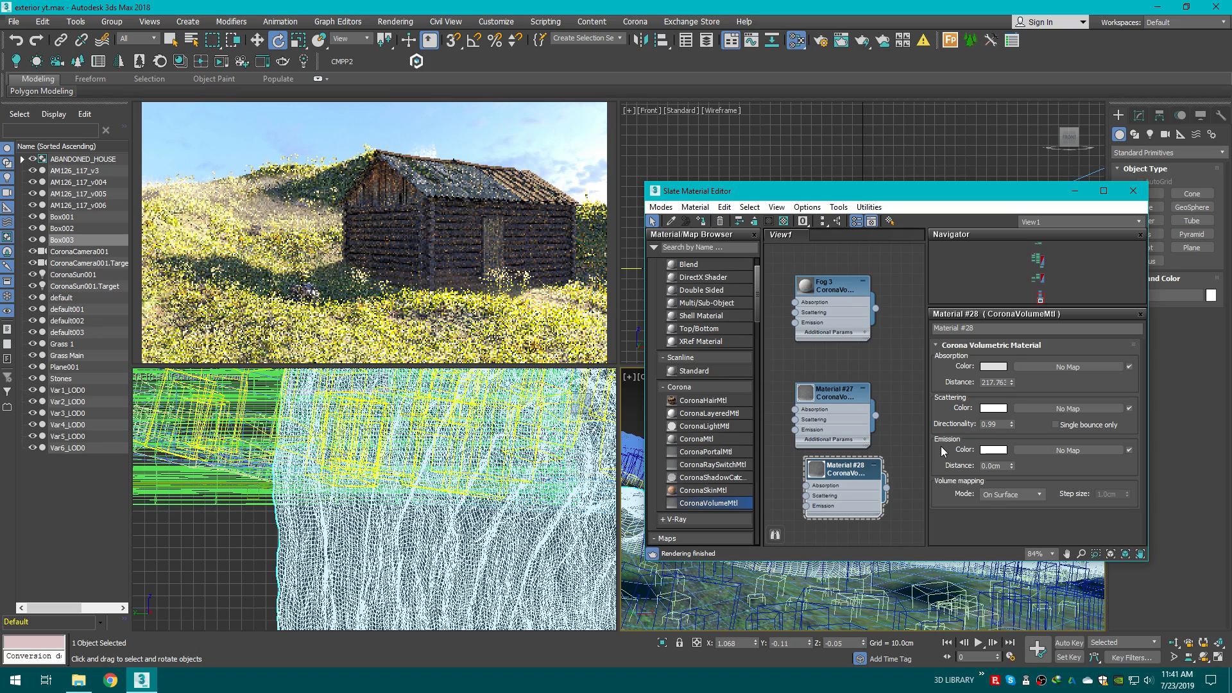
pyautogui.click(1134, 191)
# Step: Deselect everything and save the scene as exterior yt on the Desktop
pyautogui.click(1027, 379)
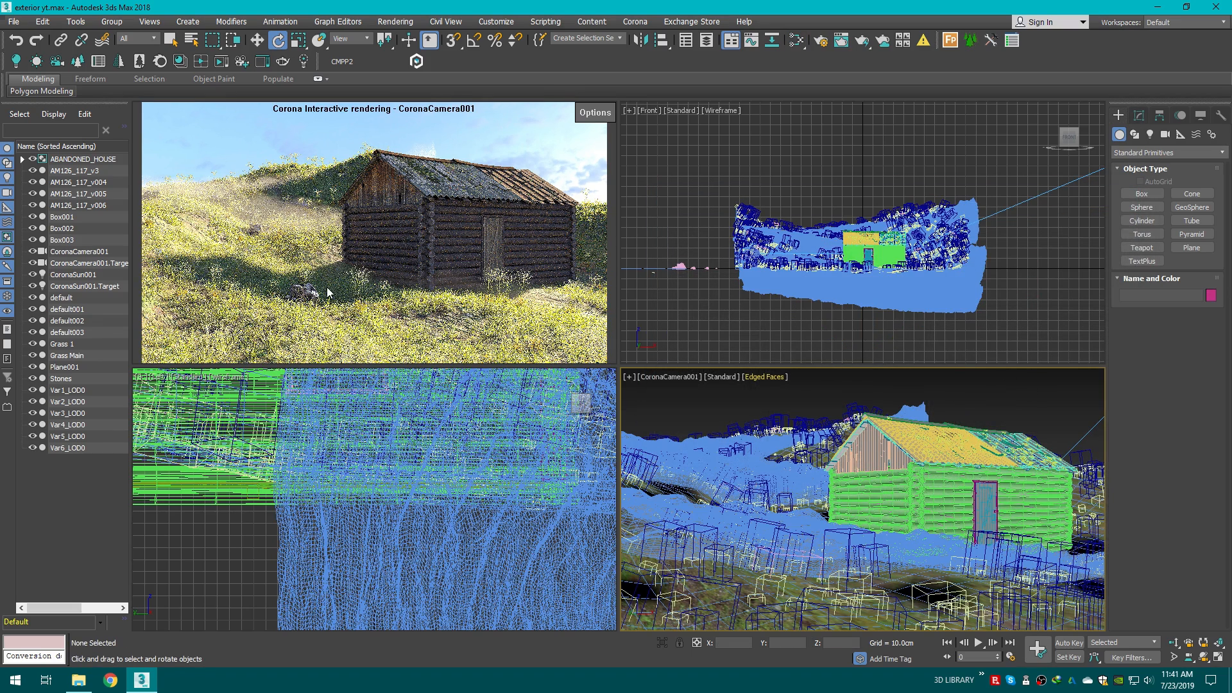
pyautogui.click(14, 22)
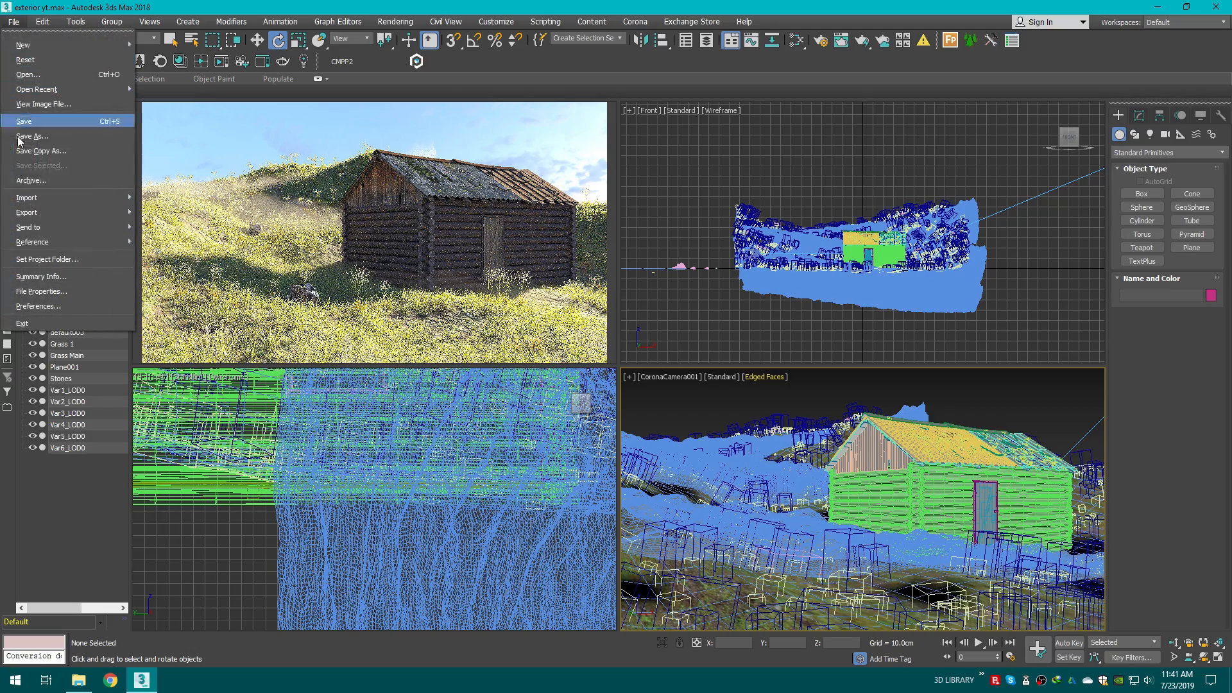
pyautogui.click(49, 147)
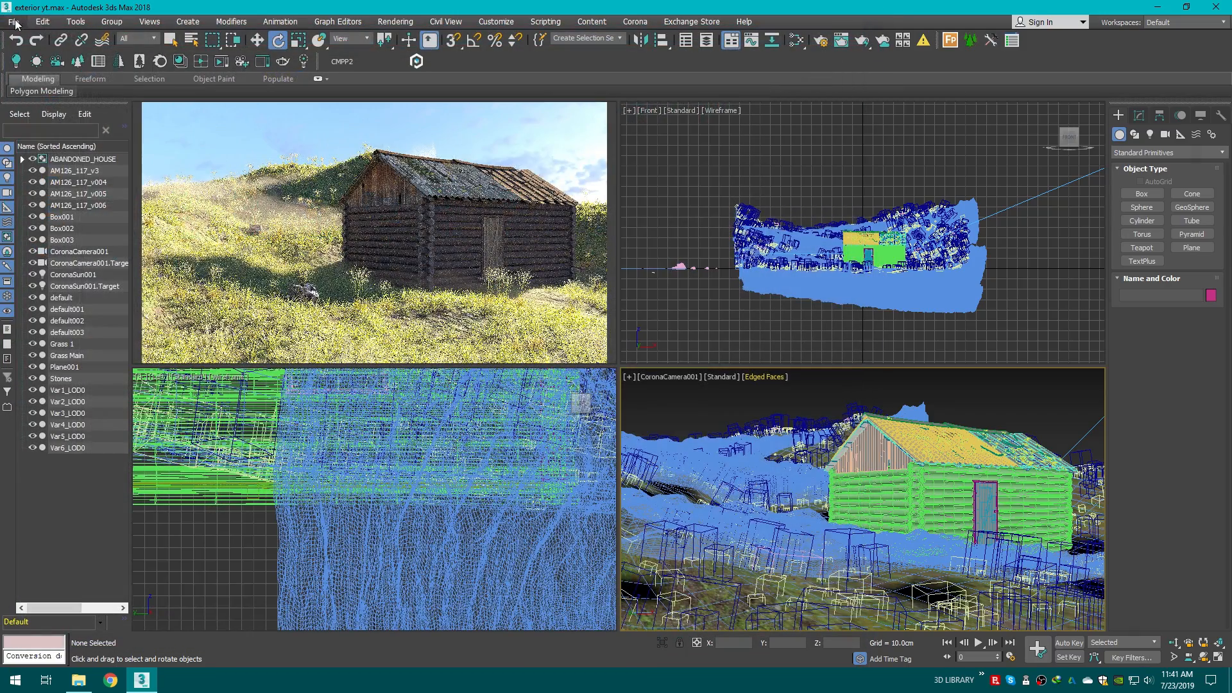
pyautogui.click(13, 21)
pyautogui.click(42, 124)
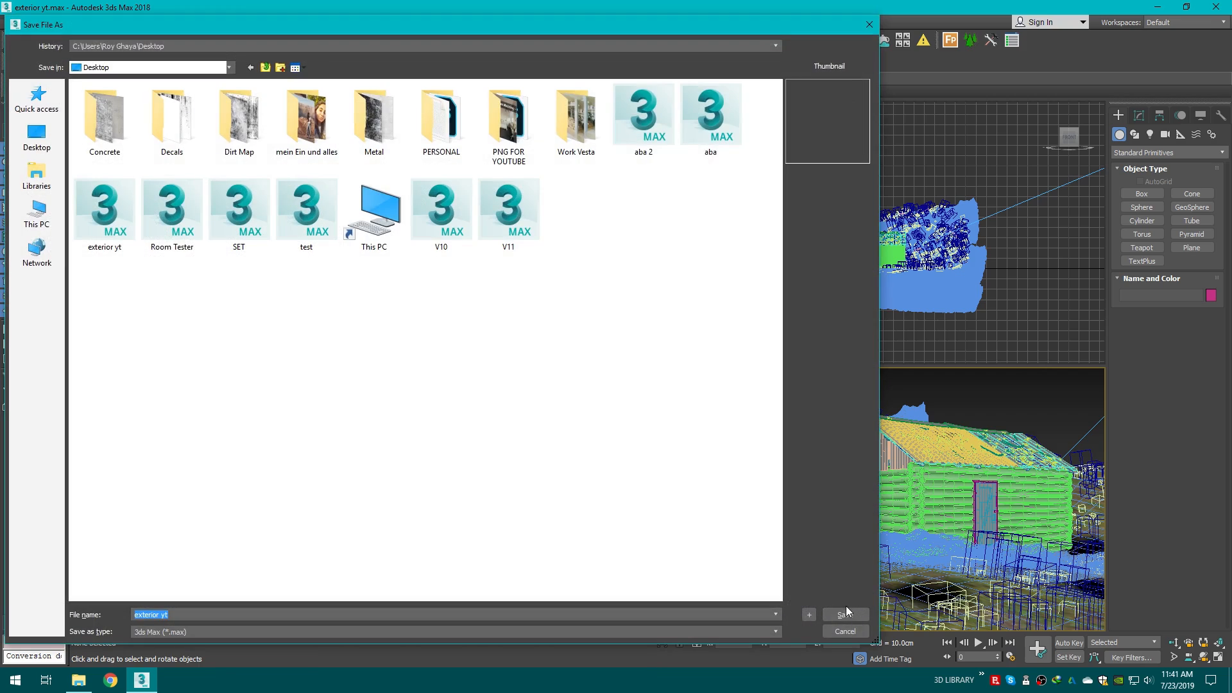
pyautogui.click(856, 610)
pyautogui.click(622, 391)
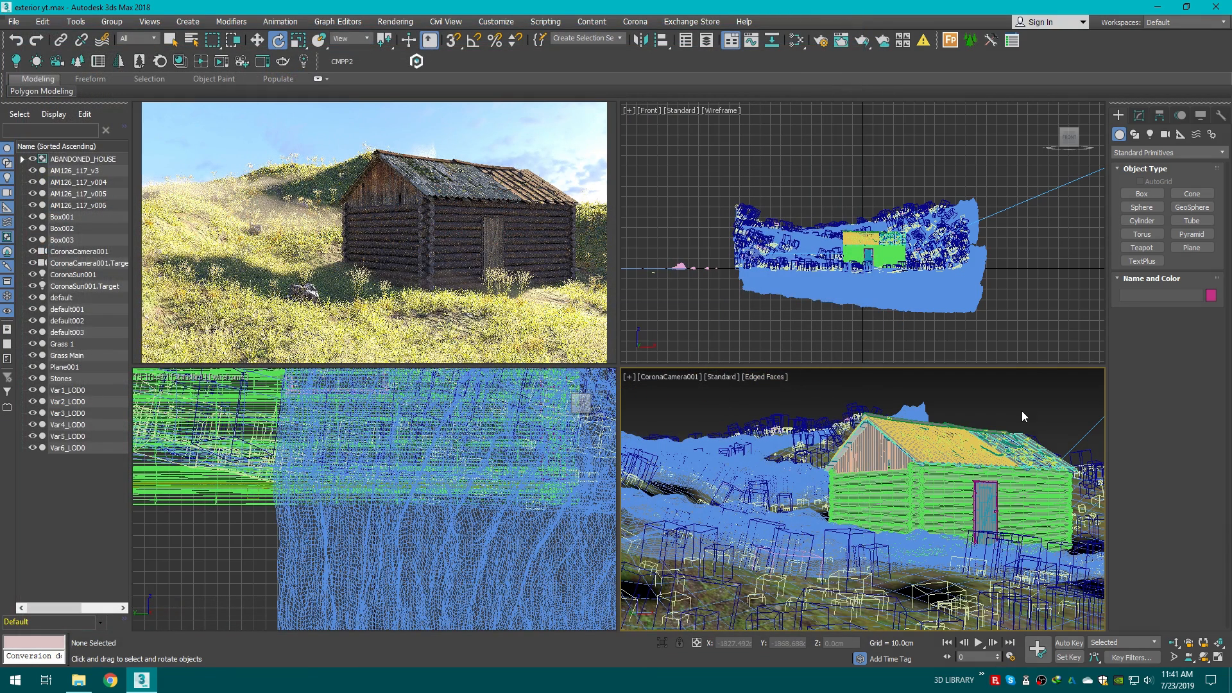
# Step: Create a plane about 2050 by 502 cm beside the terrain with one length and one width segment
pyautogui.press('p')
pyautogui.scroll(-4, 928, 450)
pyautogui.keyDown('alt'); pyautogui.moveTo(928, 449); pyautogui.dragTo(915, 497, button='middle'); pyautogui.keyUp('alt')
pyautogui.moveTo(1090, 399); pyautogui.dragTo(1082, 409)
pyautogui.click(1070, 401)
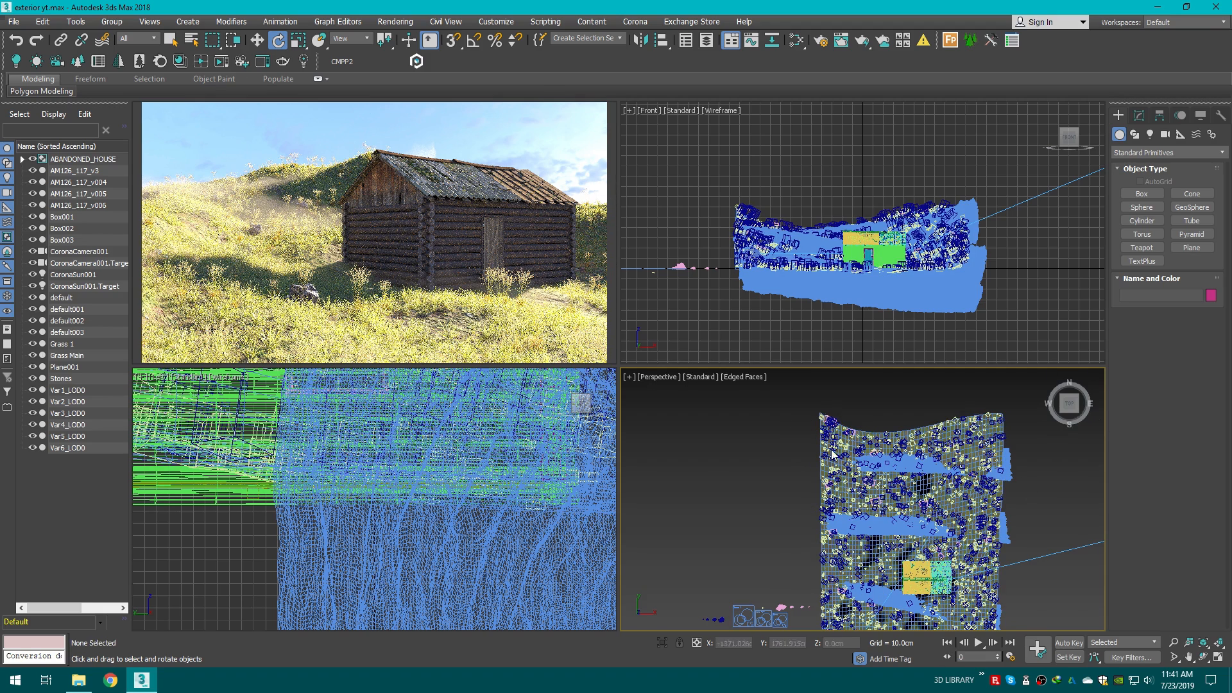
pyautogui.click(1192, 248)
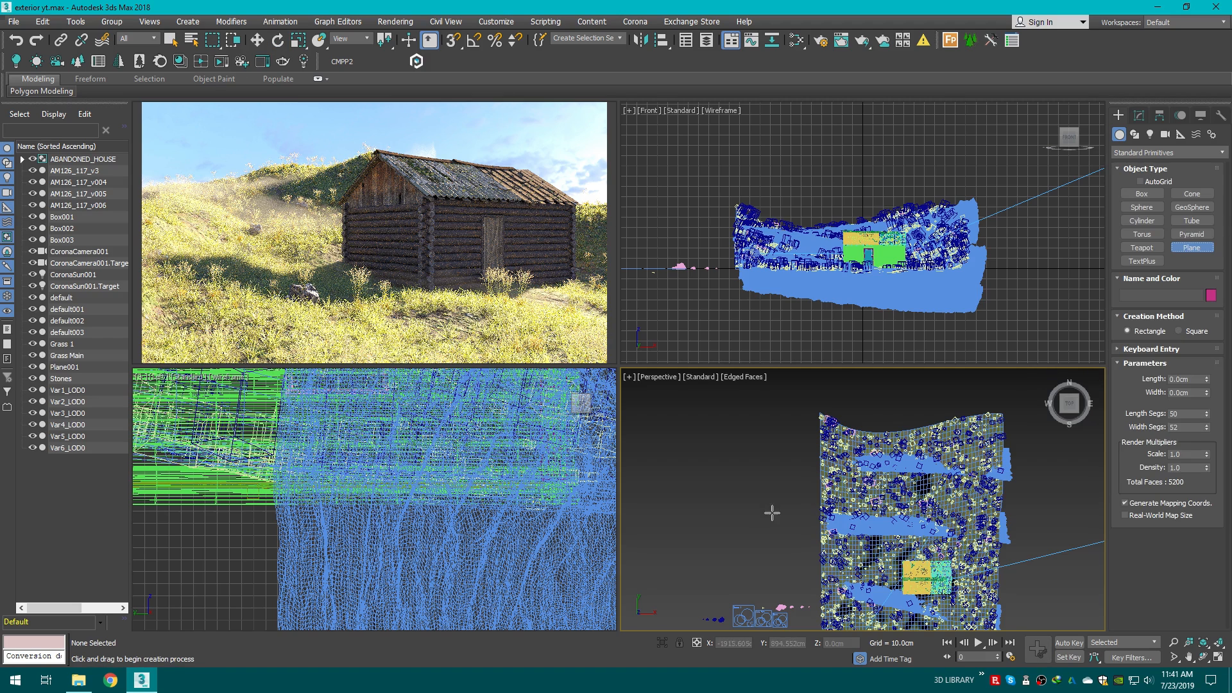
pyautogui.moveTo(777, 558); pyautogui.dragTo(816, 403)
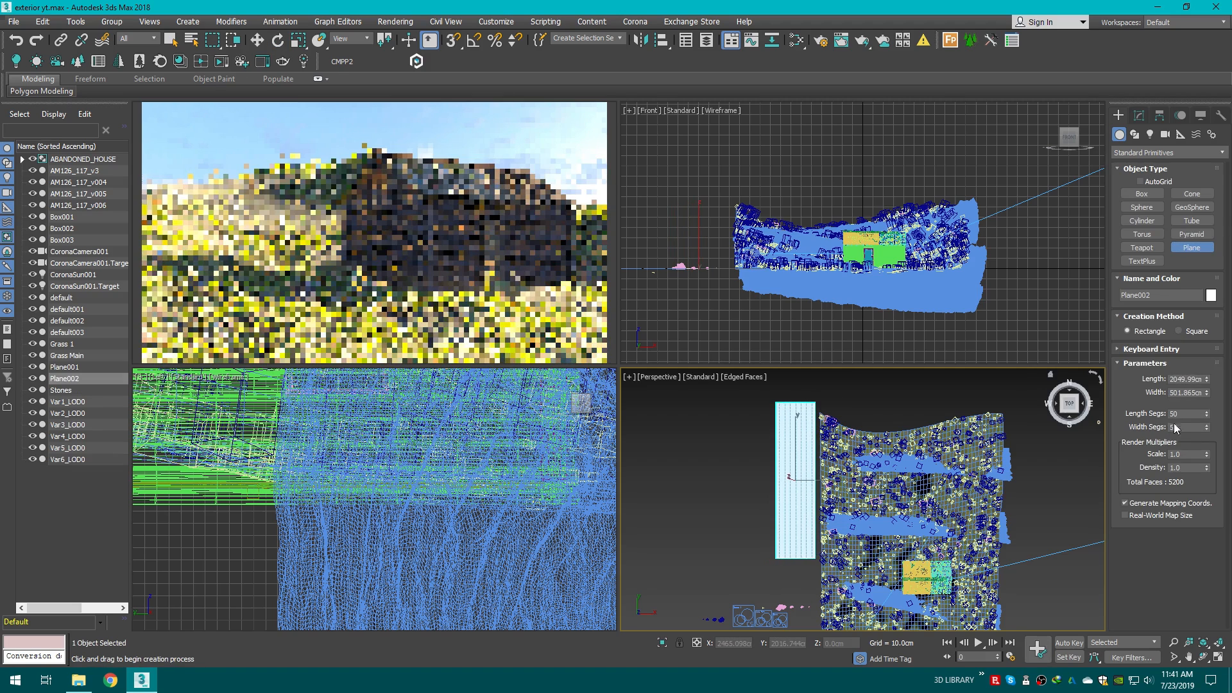
pyautogui.rightClick(1206, 415)
pyautogui.rightClick(1206, 427)
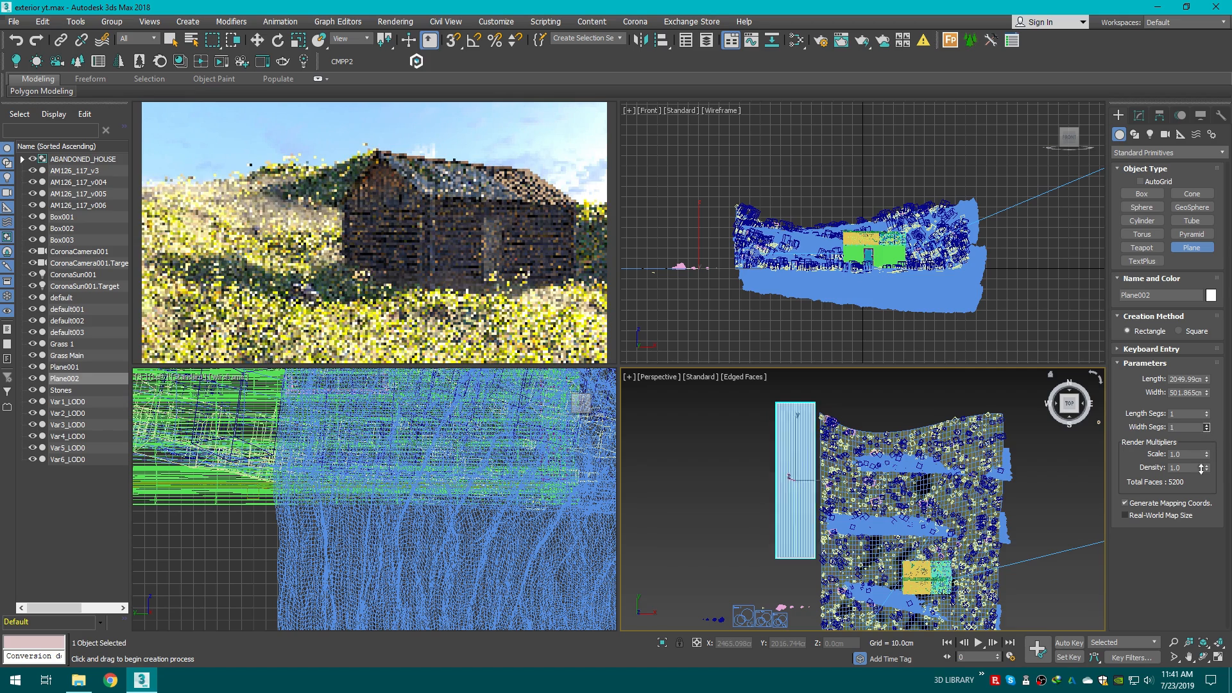
# Step: Orient and move the new plane to stand at the edge of the terrain
pyautogui.scroll(3, 754, 490)
pyautogui.moveTo(787, 494); pyautogui.dragTo(757, 522, button='middle')
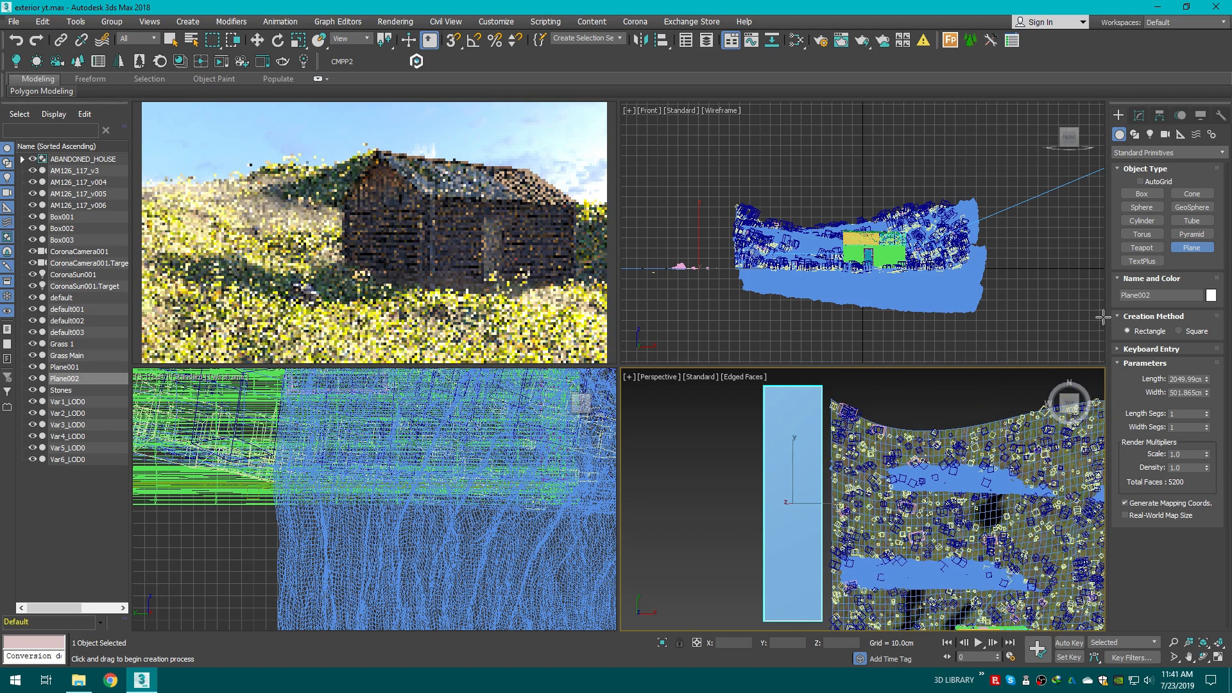
pyautogui.click(299, 42)
pyautogui.moveTo(842, 502); pyautogui.dragTo(740, 493)
pyautogui.moveTo(842, 503)
pyautogui.mouseDown()
pyautogui.moveTo(820, 501)
pyautogui.moveTo(853, 503)
pyautogui.mouseUp()
pyautogui.press('w')
pyautogui.moveTo(775, 469); pyautogui.dragTo(751, 538, button='middle')
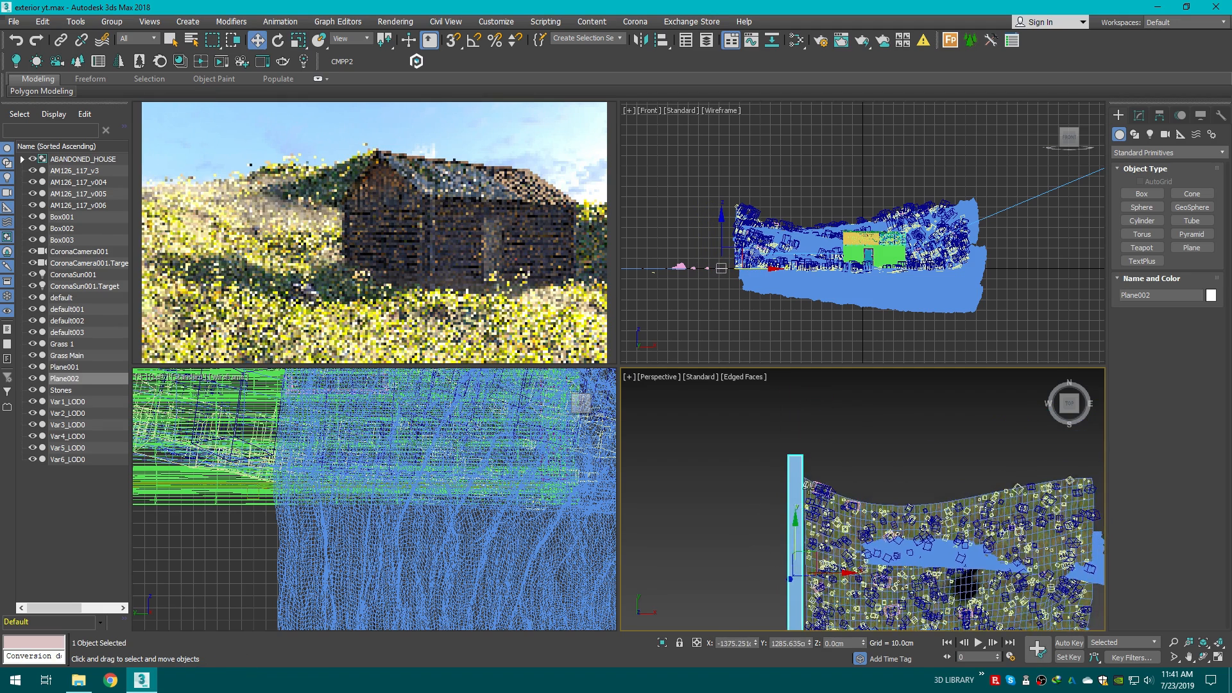
# Step: Convert the backdrop plane to Editable Poly and connect its two selected edges with one segment
pyautogui.scroll(3, 753, 493)
pyautogui.rightClick(752, 493)
pyautogui.moveTo(846, 618)
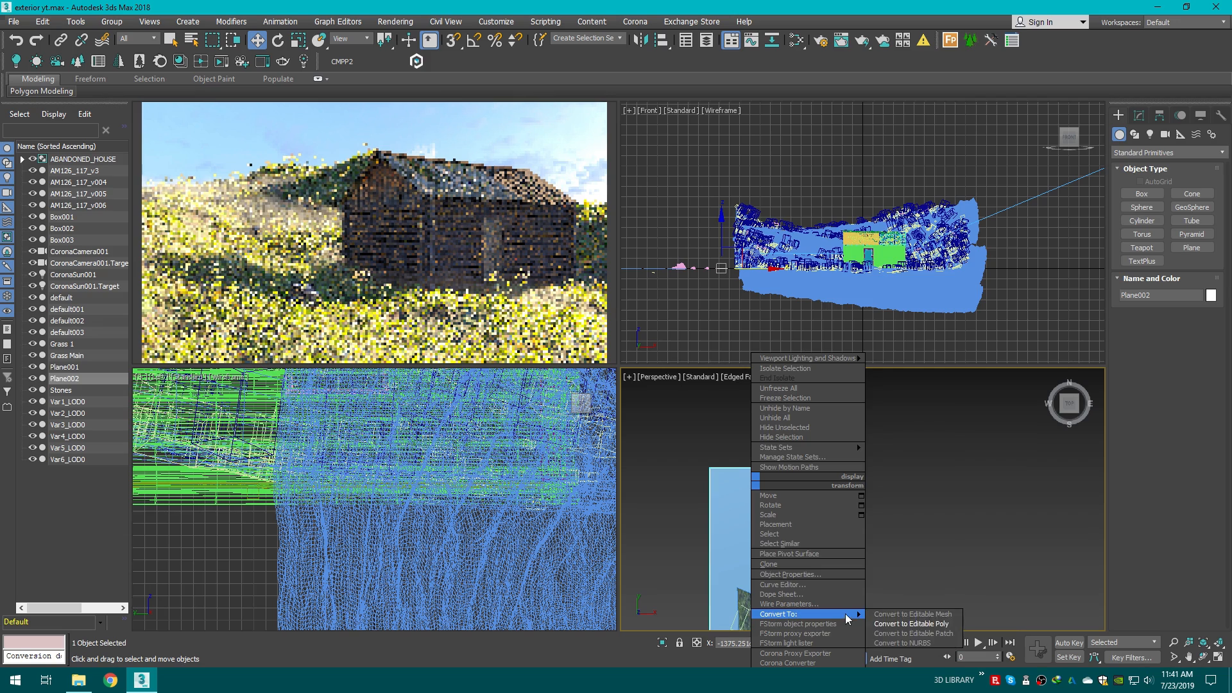
pyautogui.click(911, 624)
pyautogui.moveTo(838, 511); pyautogui.dragTo(1014, 402, button='middle')
pyautogui.press('2')
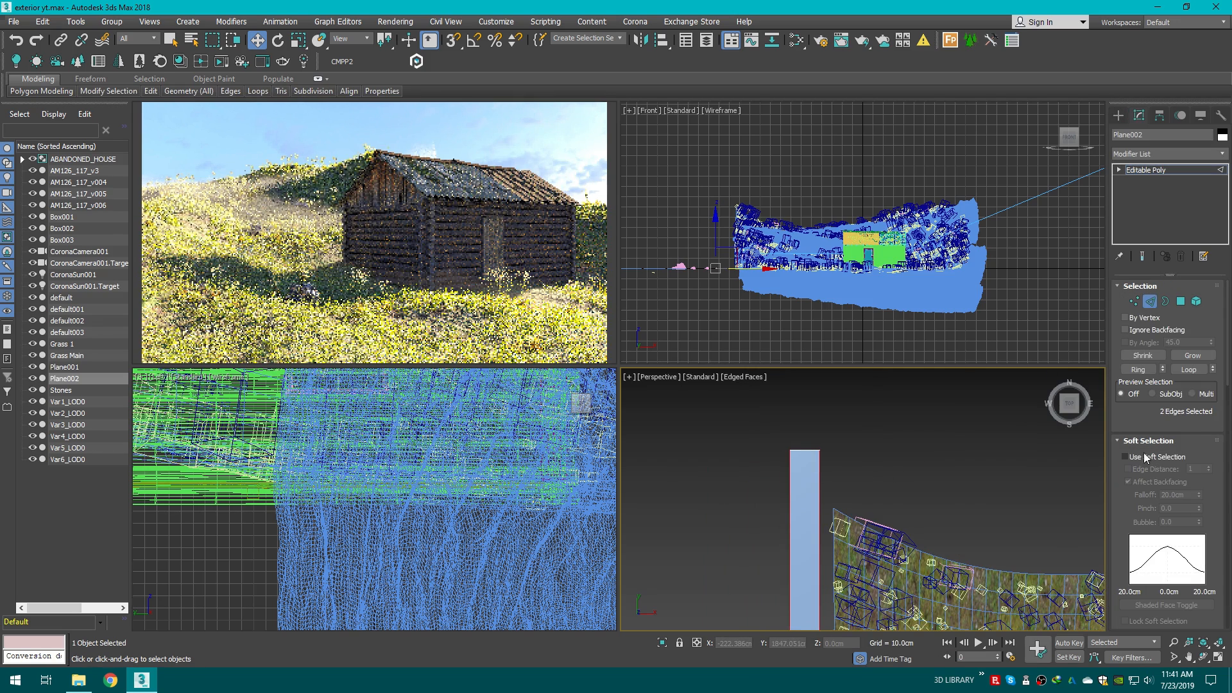
pyautogui.click(1136, 441)
pyautogui.click(1209, 531)
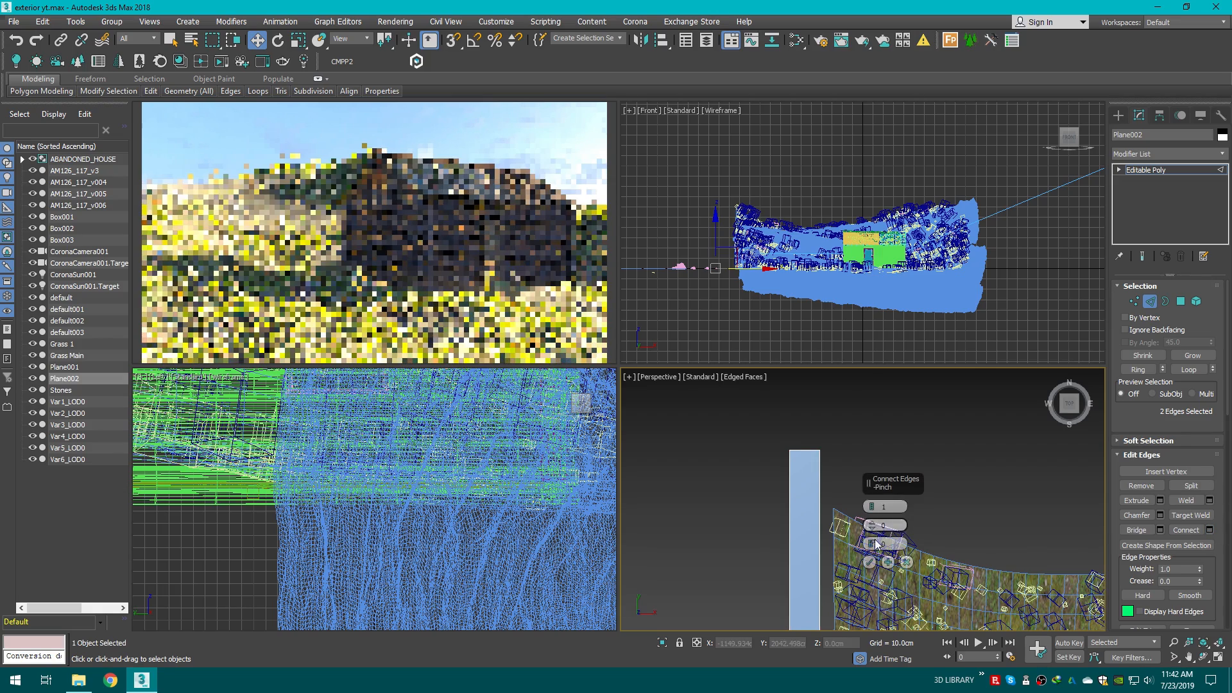
pyautogui.click(871, 562)
# Step: Extend the plane by extruding its edges along the terrain's upper border to form a continuous strip
pyautogui.moveTo(822, 537); pyautogui.dragTo(805, 473, button='middle')
pyautogui.scroll(-2, 804, 476)
pyautogui.moveTo(784, 544); pyautogui.dragTo(779, 513, button='middle')
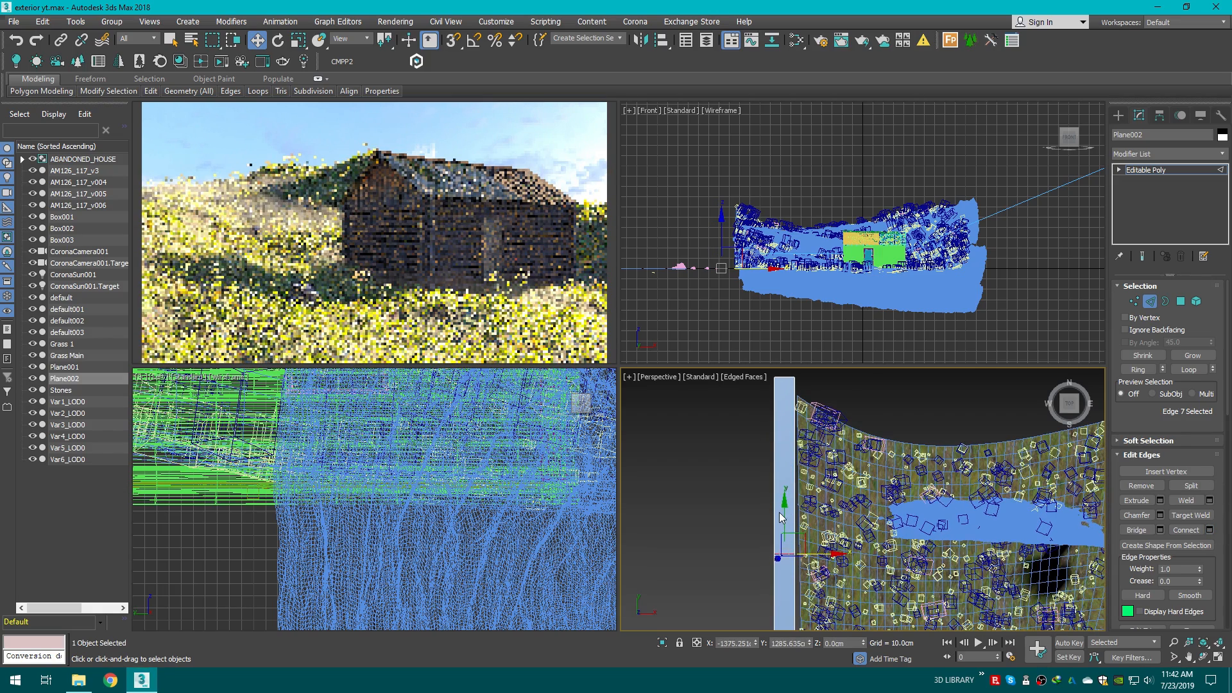
pyautogui.moveTo(782, 489); pyautogui.dragTo(784, 353)
pyautogui.moveTo(894, 440); pyautogui.dragTo(760, 481, button='middle')
pyautogui.click(723, 464)
pyautogui.click(717, 452)
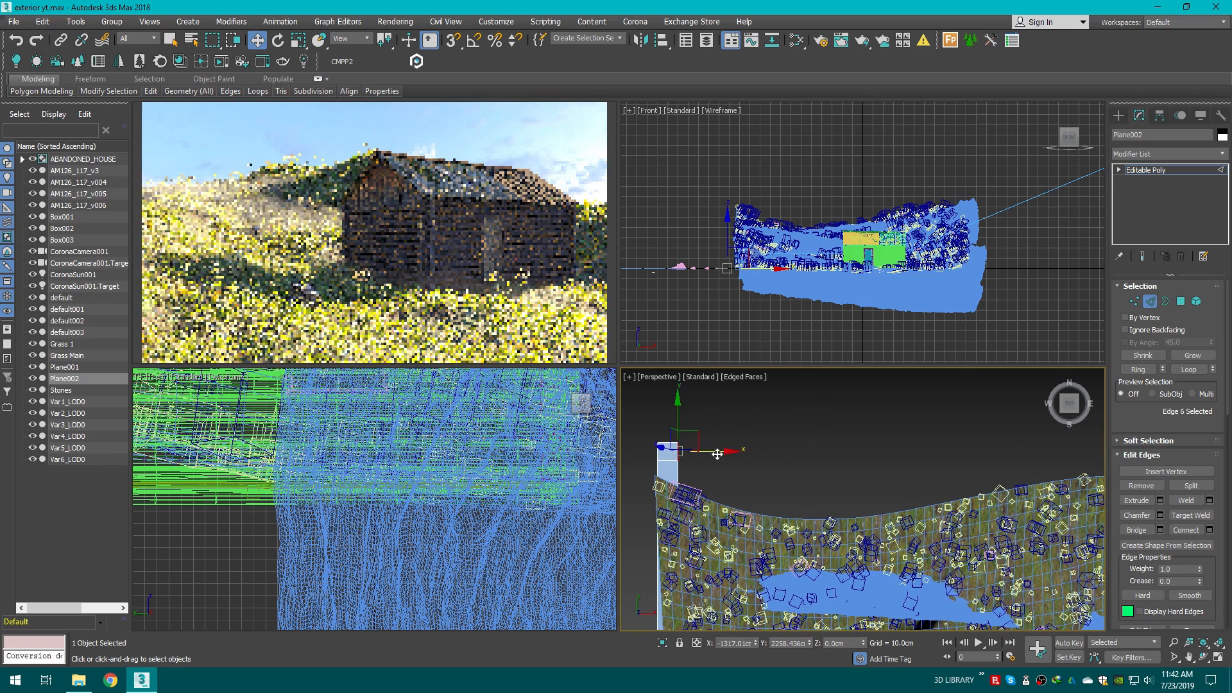
pyautogui.keyDown('shift'); pyautogui.moveTo(717, 455); pyautogui.dragTo(1204, 474); pyautogui.keyUp('shift')
pyautogui.scroll(-2, 1003, 515)
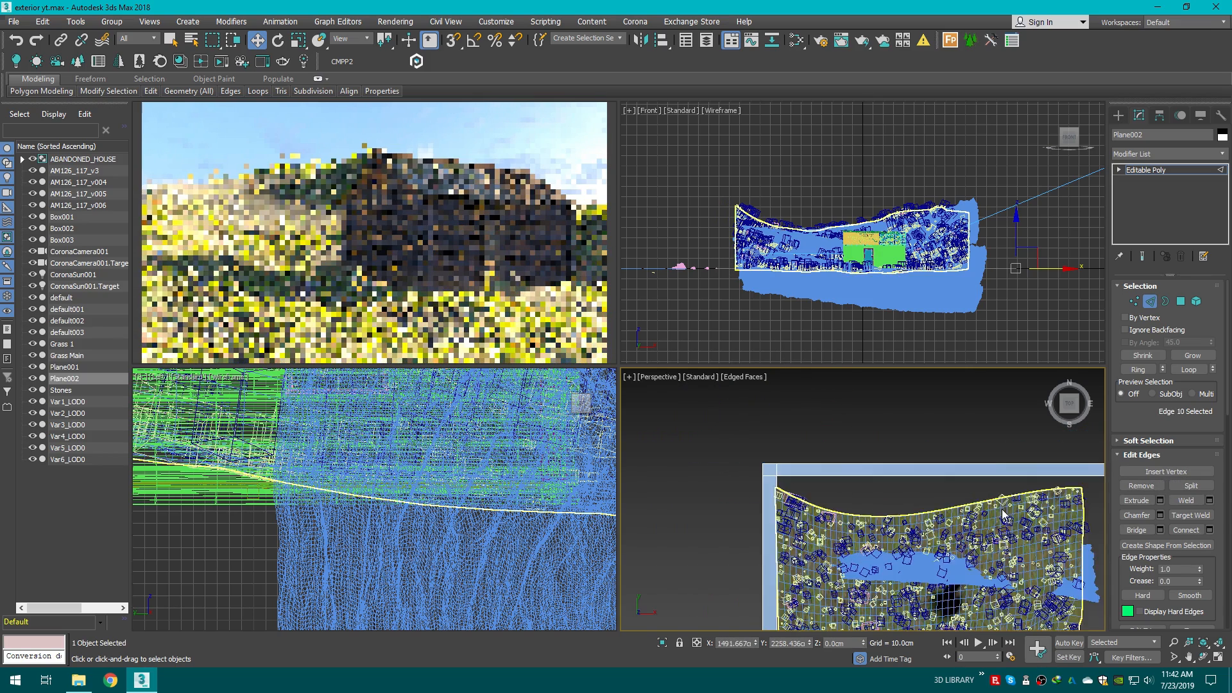
pyautogui.moveTo(1003, 516); pyautogui.dragTo(774, 501, button='middle')
pyautogui.click(888, 477)
pyautogui.scroll(2, 898, 478)
pyautogui.moveTo(911, 486); pyautogui.dragTo(870, 405)
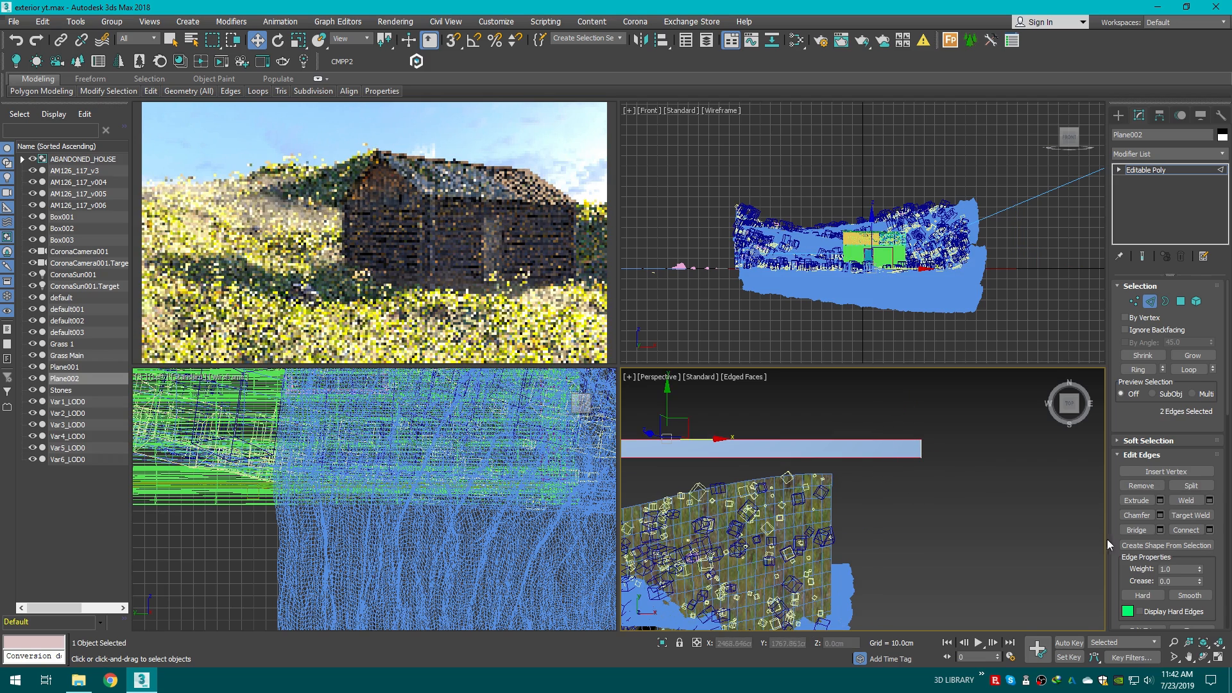
pyautogui.click(749, 491)
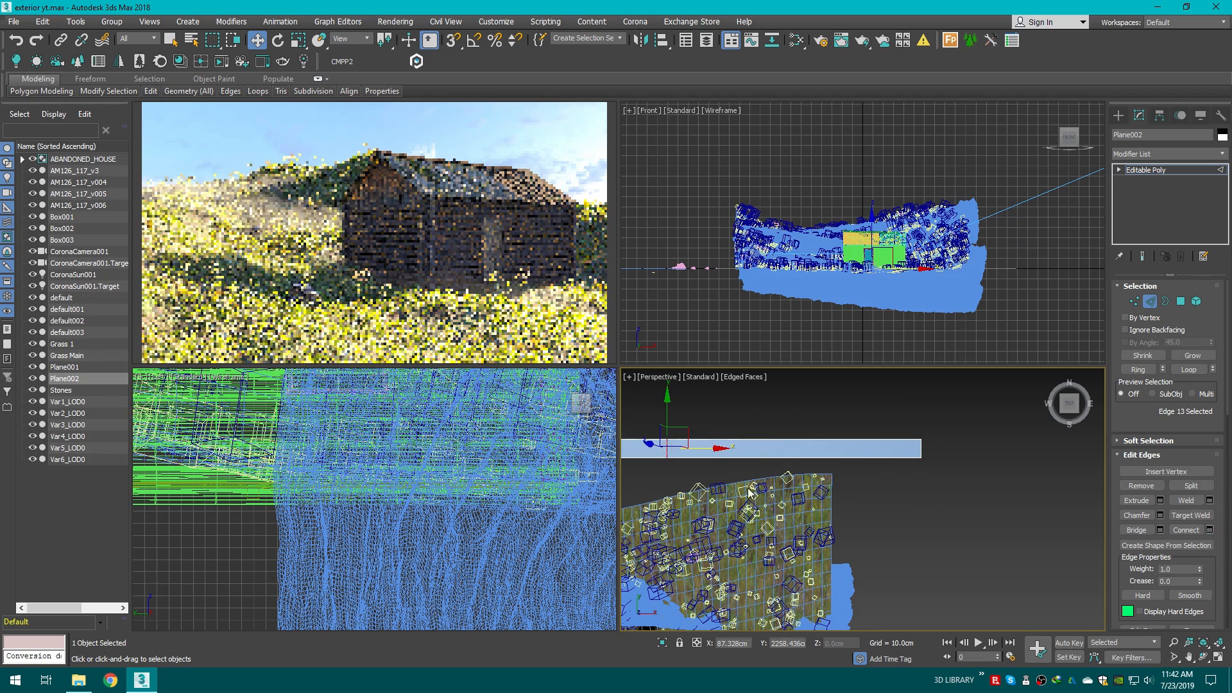
# Step: Continue extruding the strip's edges around the terrain corner and down its side, adjusting the corner vertices
pyautogui.moveTo(712, 449); pyautogui.dragTo(892, 431)
pyautogui.click(883, 484)
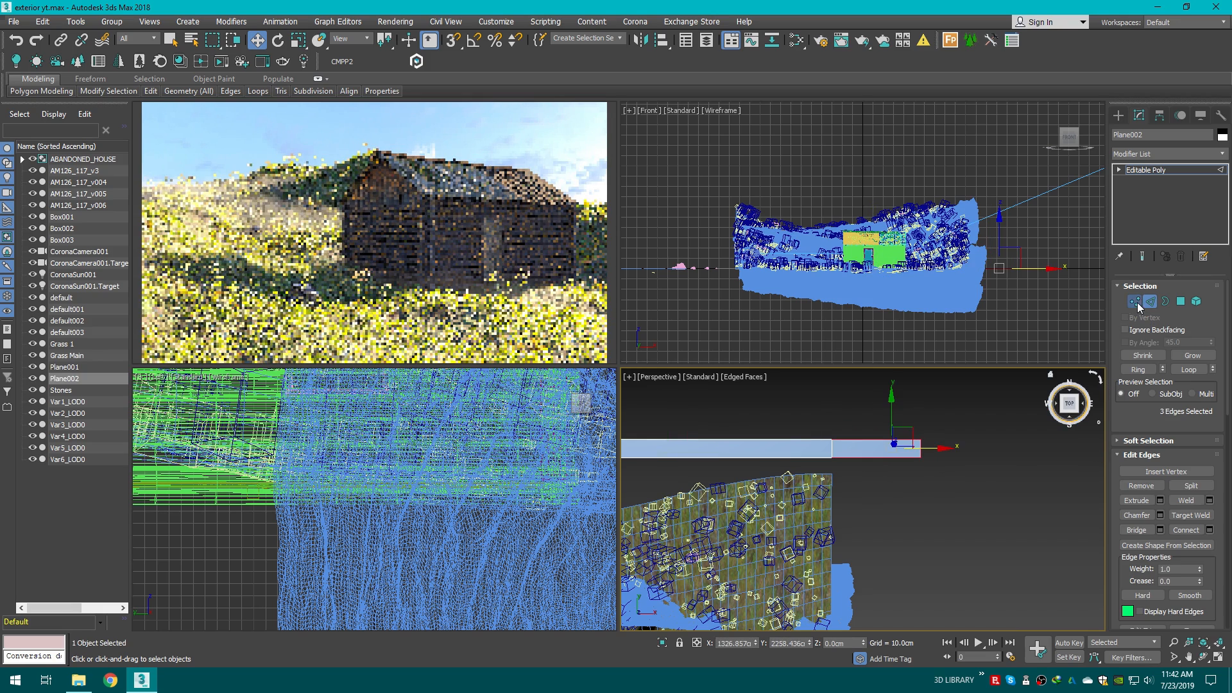
pyautogui.click(1137, 307)
pyautogui.moveTo(963, 474); pyautogui.dragTo(883, 451)
pyautogui.click(895, 494)
pyautogui.click(1150, 303)
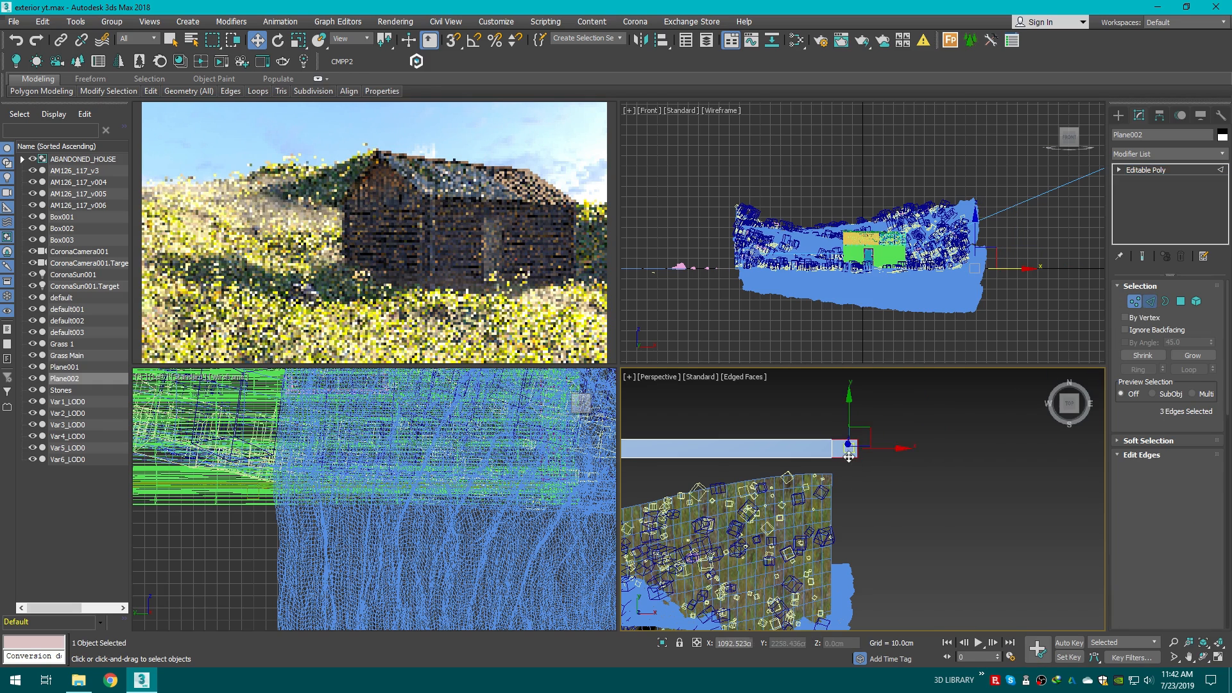
pyautogui.click(845, 457)
pyautogui.moveTo(853, 514); pyautogui.dragTo(878, 424, button='middle')
pyautogui.scroll(-4, 878, 422)
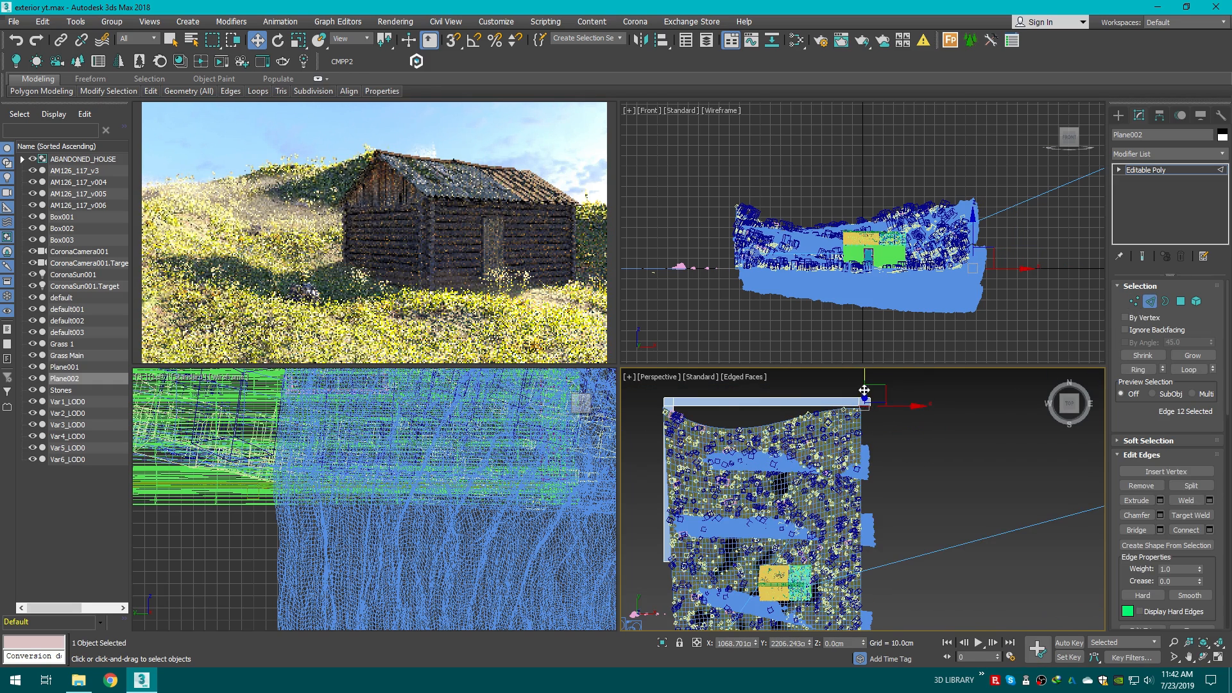
pyautogui.keyDown('shift'); pyautogui.moveTo(864, 389); pyautogui.dragTo(865, 585); pyautogui.keyUp('shift')
pyautogui.click(981, 417)
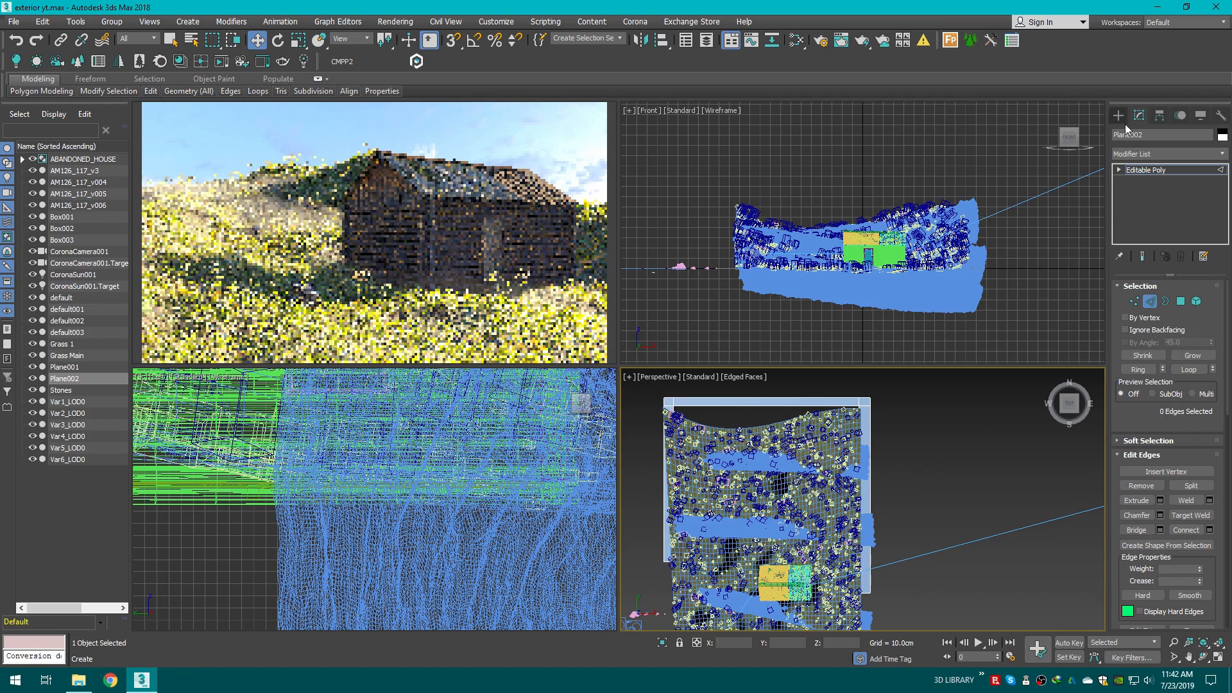
# Step: Adjust the backdrop strip's vertical position relative to the terrain edge
pyautogui.click(1119, 117)
pyautogui.click(1008, 427)
pyautogui.keyDown('alt'); pyautogui.moveTo(988, 475); pyautogui.dragTo(1078, 382, button='middle'); pyautogui.keyUp('alt')
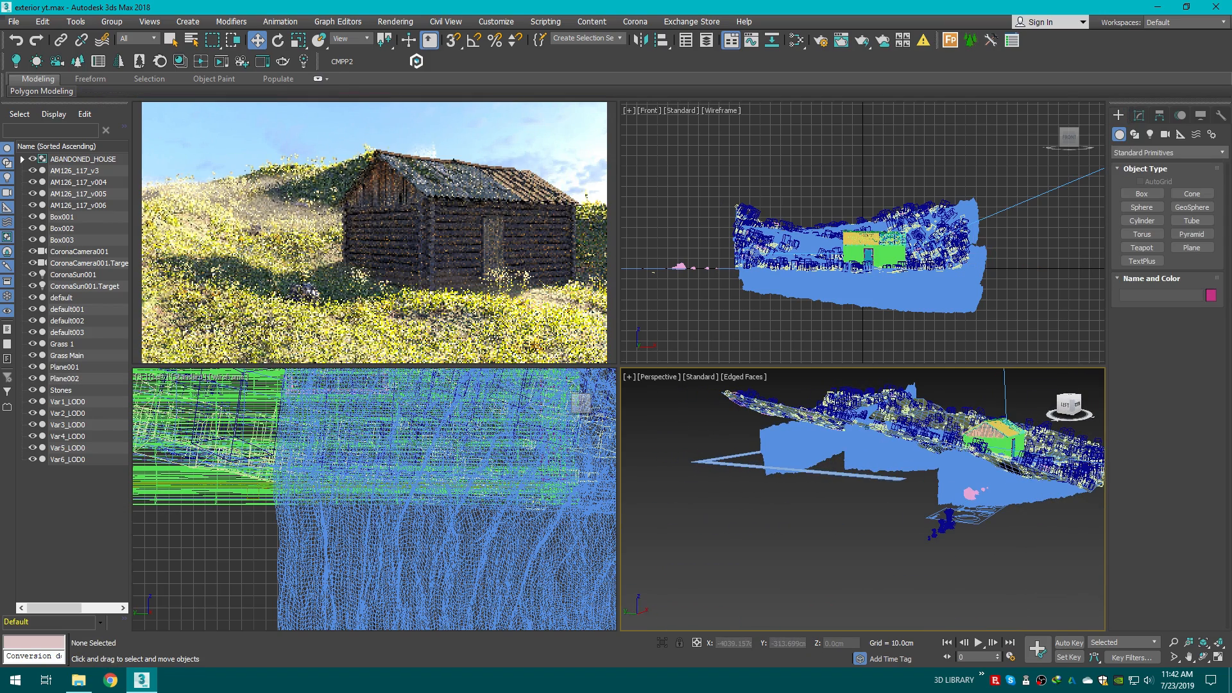
pyautogui.click(732, 465)
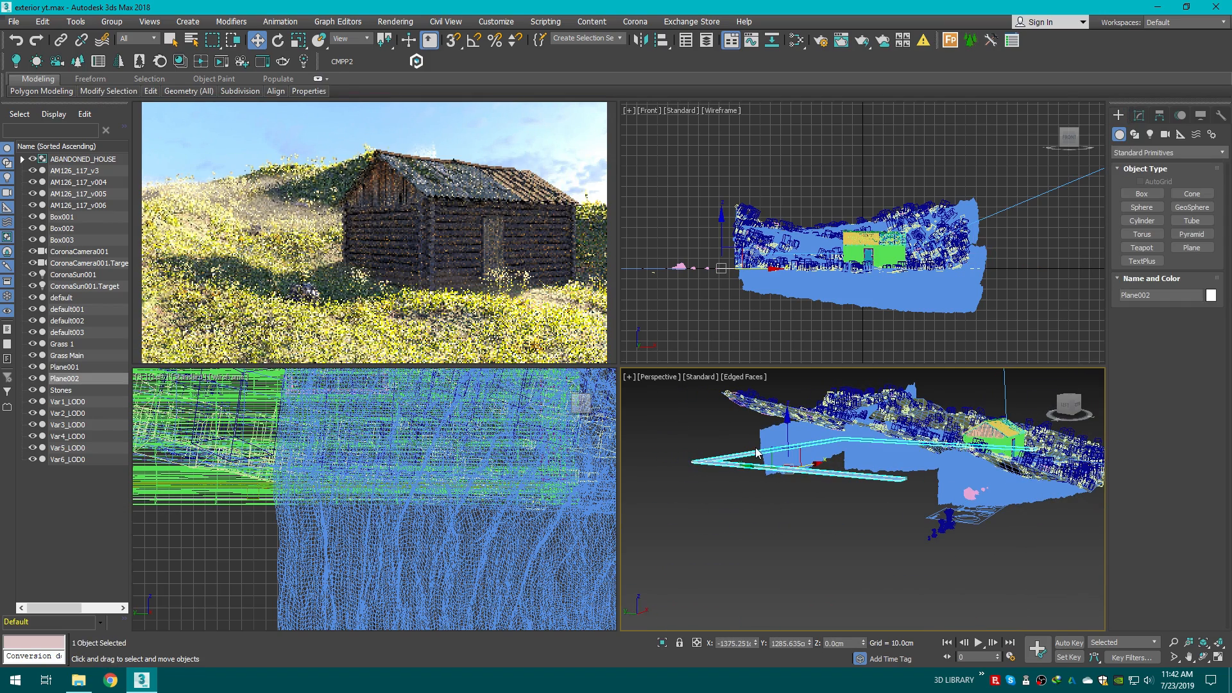
pyautogui.moveTo(788, 436); pyautogui.dragTo(787, 404)
pyautogui.click(698, 462)
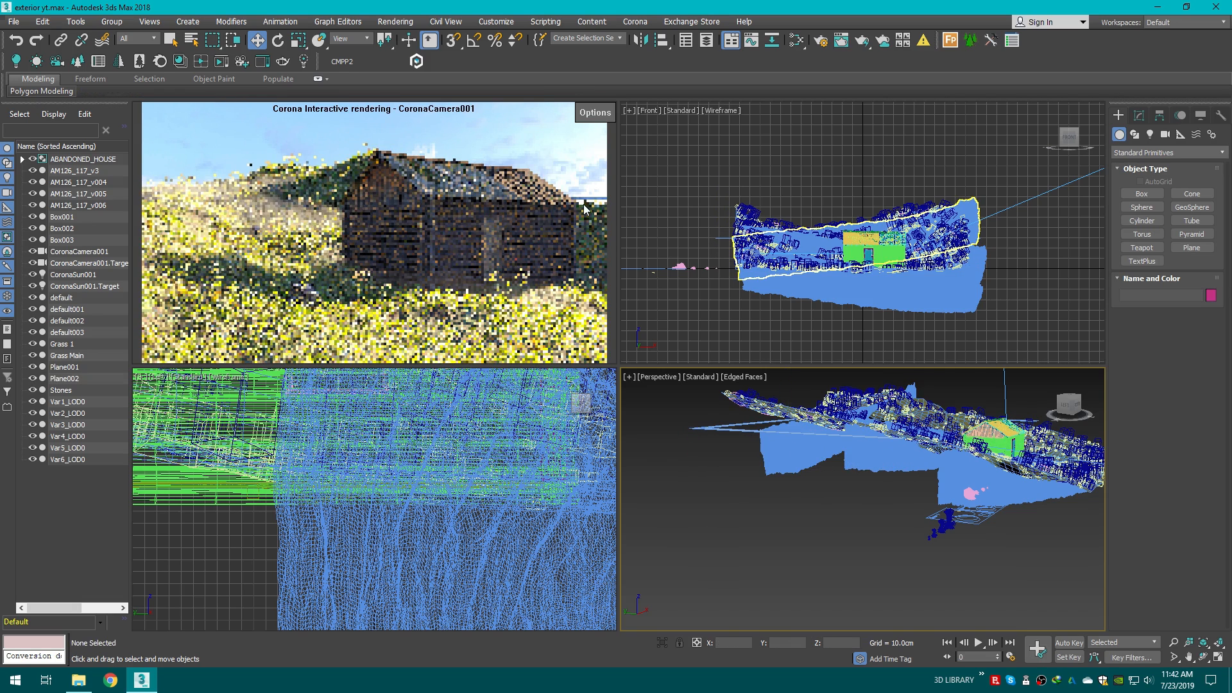
pyautogui.click(736, 432)
pyautogui.moveTo(784, 407); pyautogui.dragTo(784, 415)
pyautogui.click(770, 496)
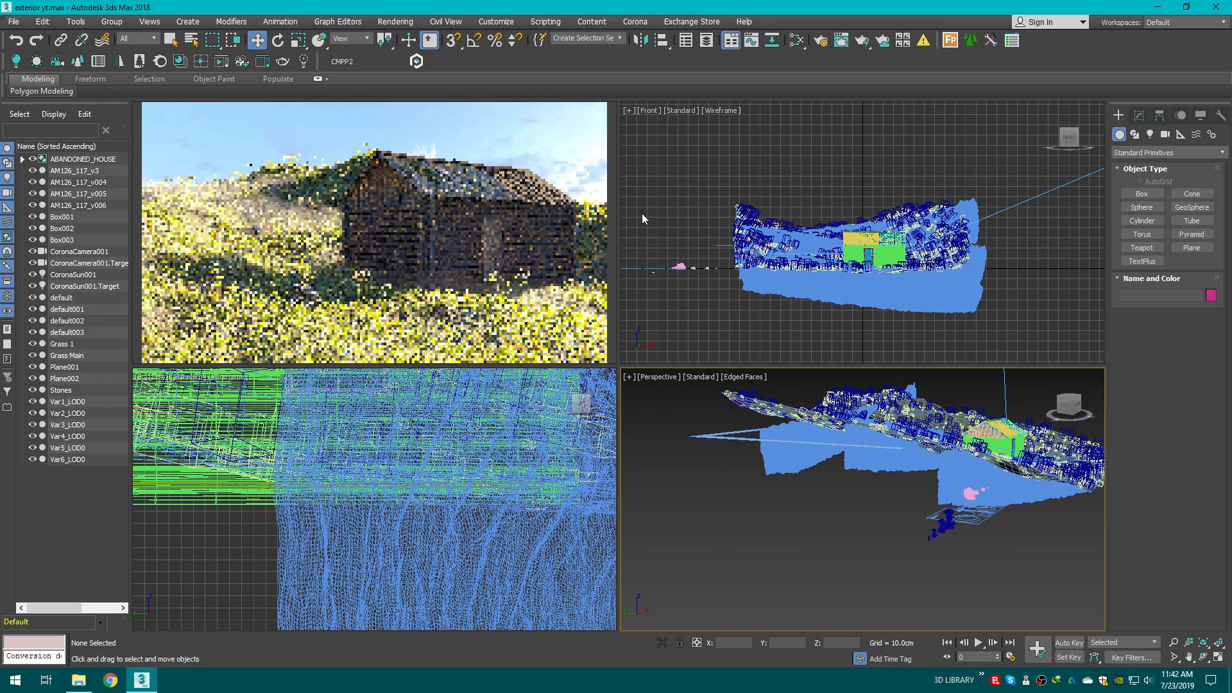
# Step: Create a Corona CScatter object beside the existing scatter icons and open it for modification
pyautogui.click(1075, 401)
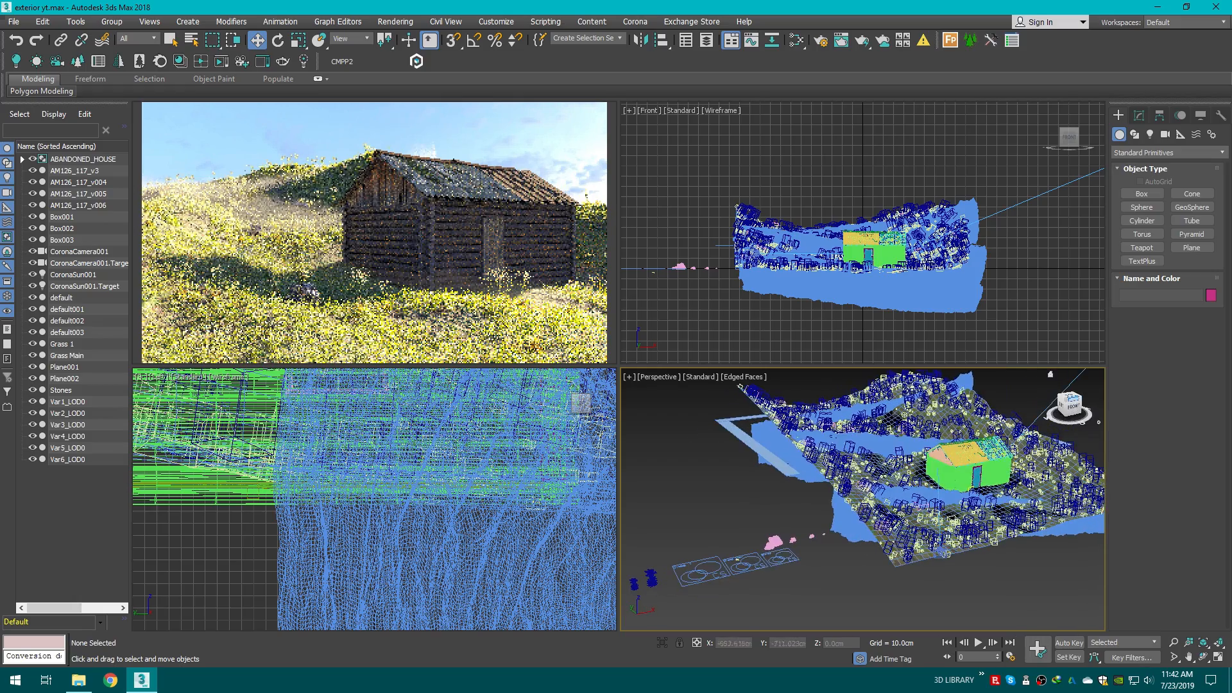
pyautogui.scroll(-5, 879, 555)
pyautogui.scroll(5, 850, 566)
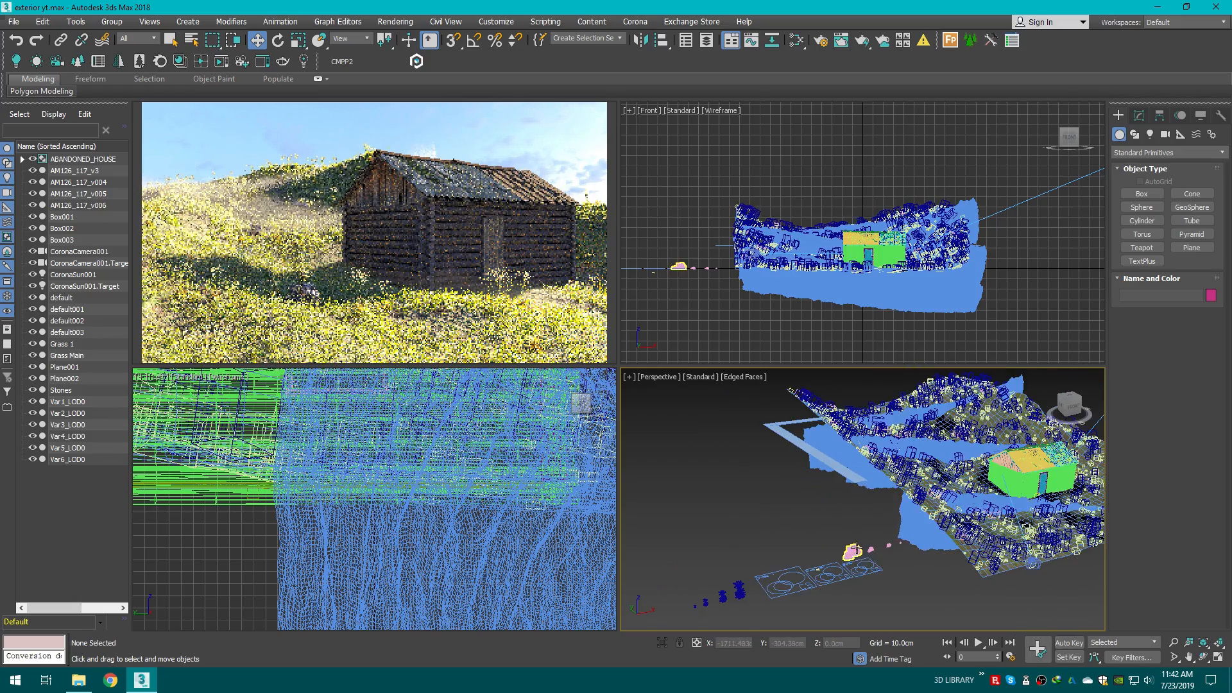
pyautogui.click(1069, 393)
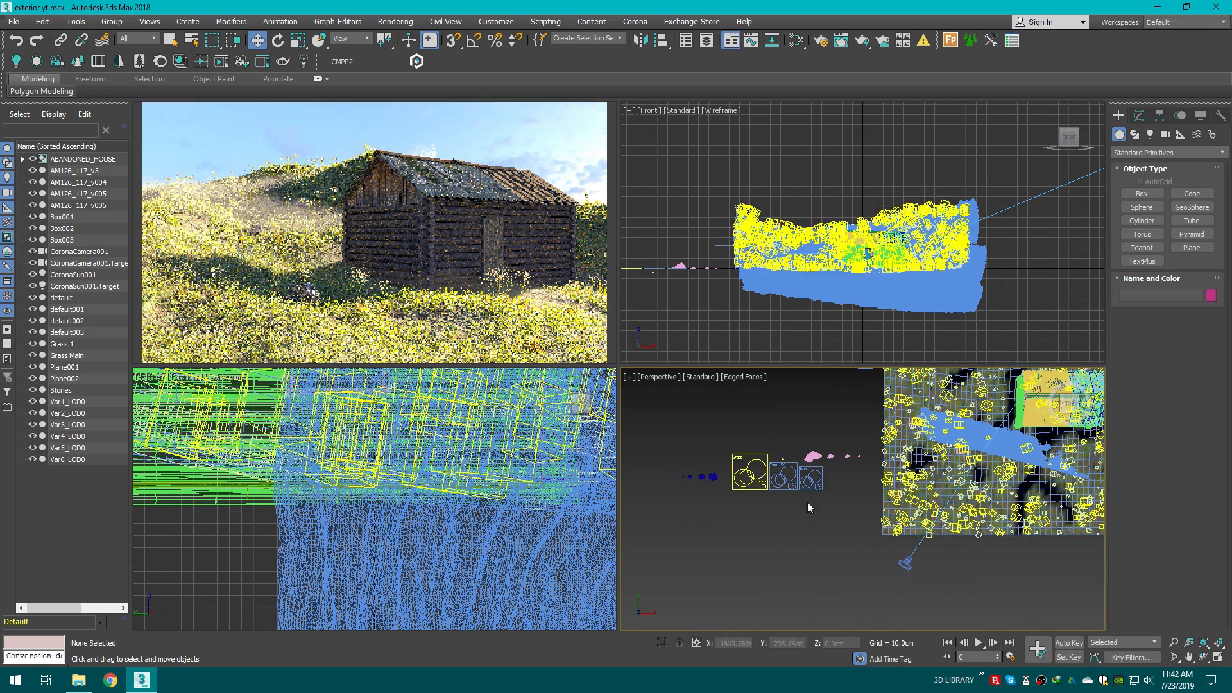
pyautogui.moveTo(808, 502); pyautogui.dragTo(888, 587, button='middle')
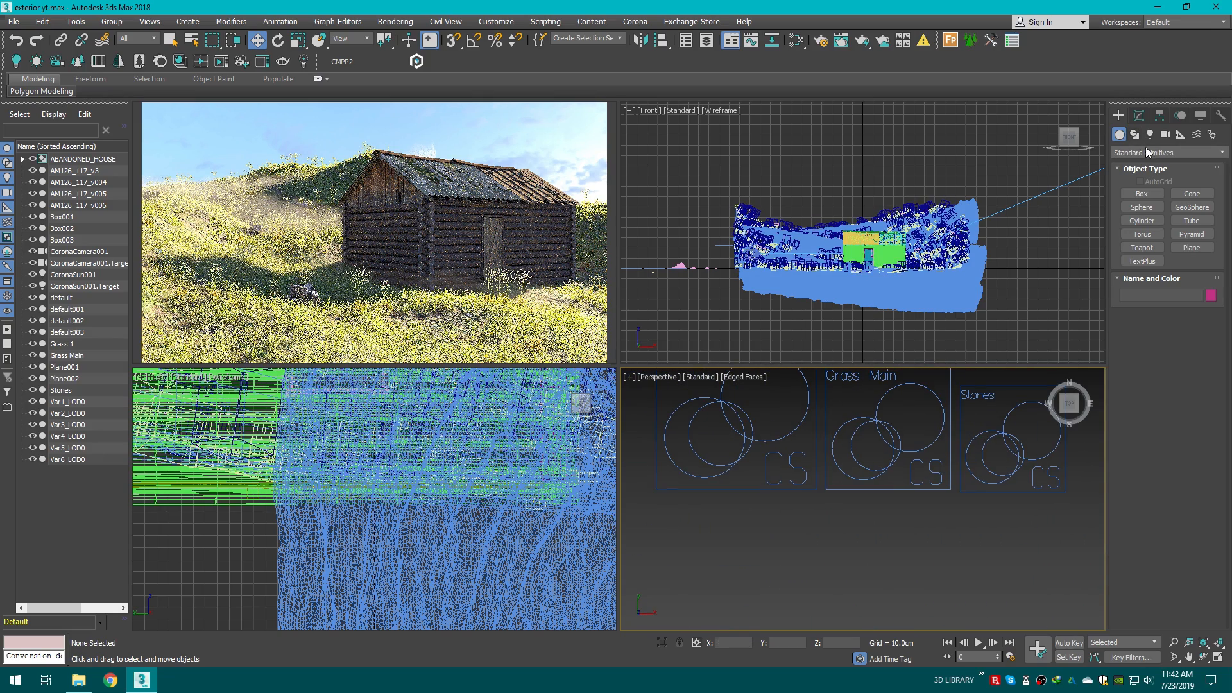
pyautogui.click(1147, 152)
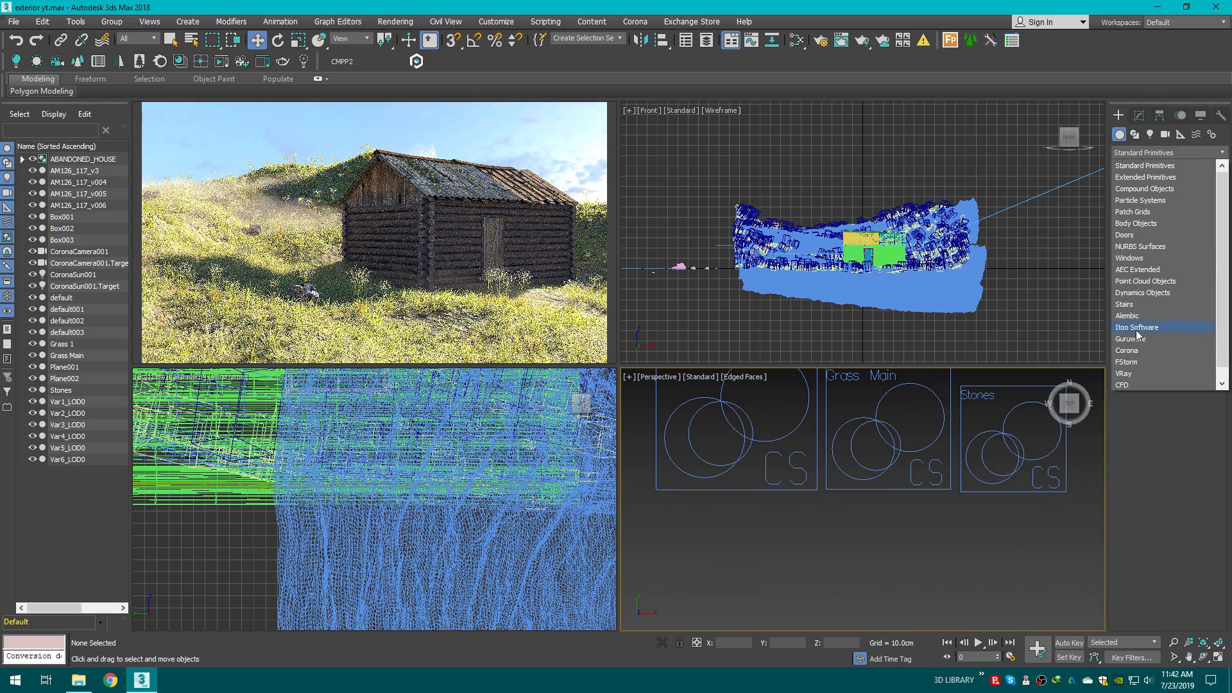
pyautogui.click(1134, 351)
pyautogui.click(1143, 209)
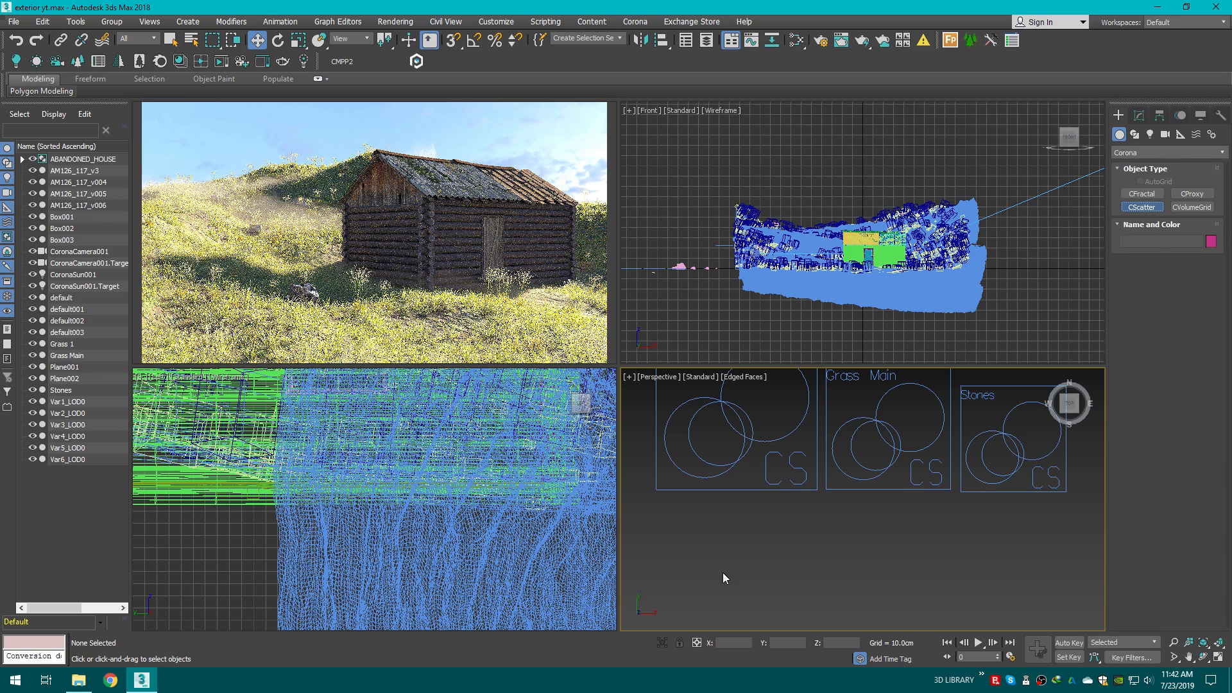
pyautogui.scroll(-3, 721, 517)
pyautogui.moveTo(699, 477); pyautogui.dragTo(779, 521)
pyautogui.press('w')
pyautogui.click(1139, 115)
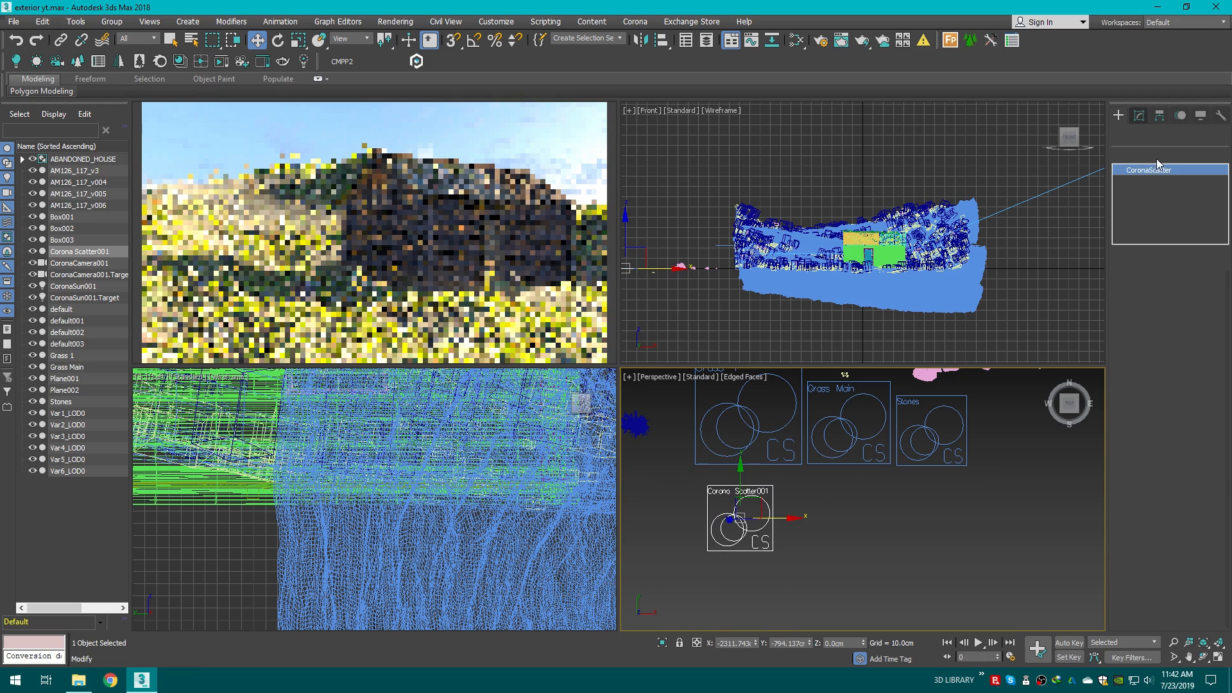
# Step: Rename the new scatter object to trees
pyautogui.click(1163, 135)
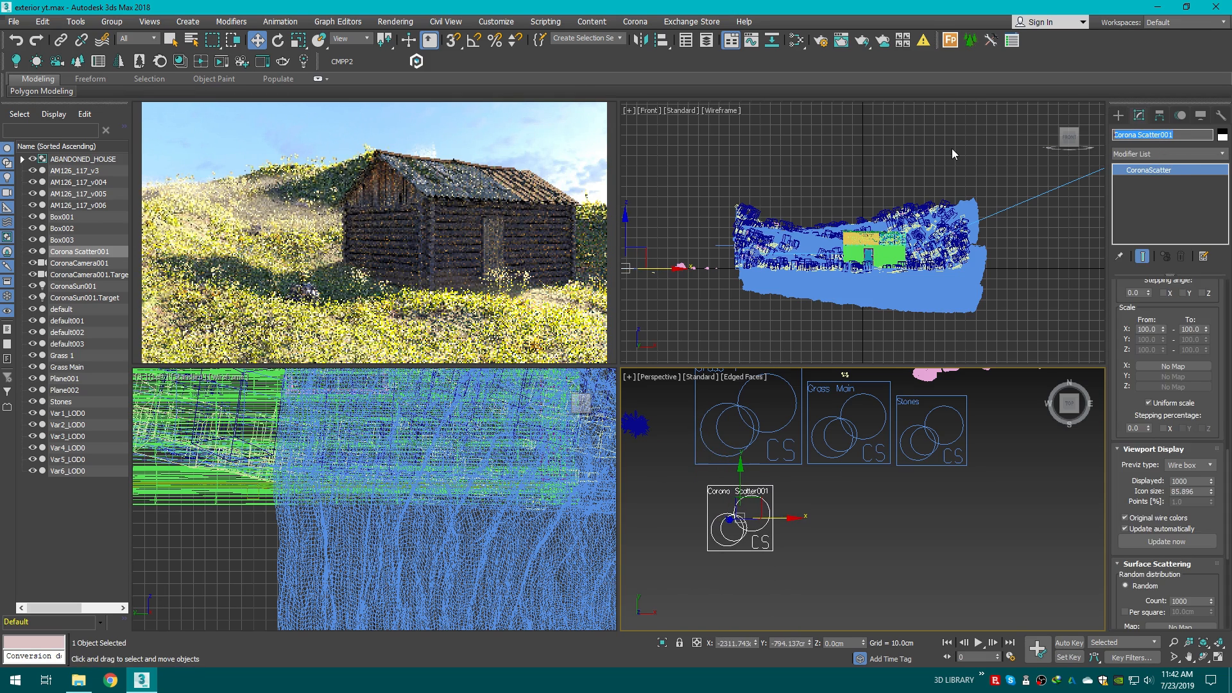
pyautogui.write('tress')
pyautogui.press('Return')
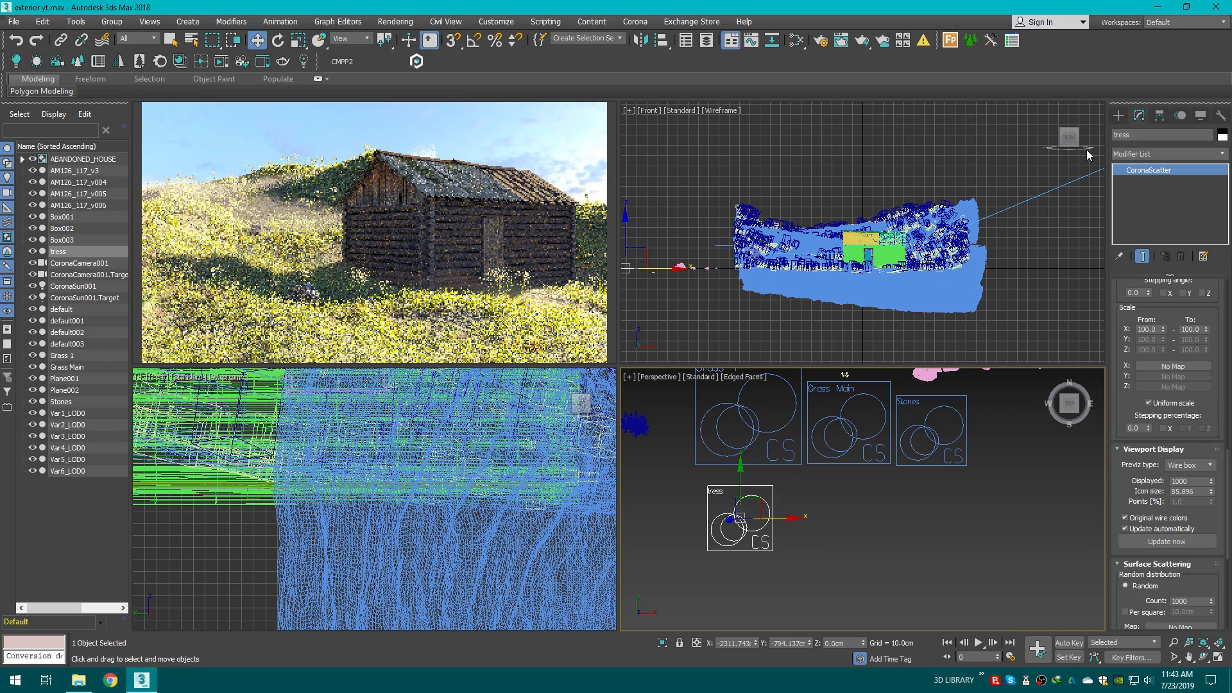
pyautogui.click(1162, 135)
pyautogui.write('trees')
pyautogui.press('Return')
# Step: Add Plane002 as the scatter's distribute-on object
pyautogui.scroll(-4, 812, 452)
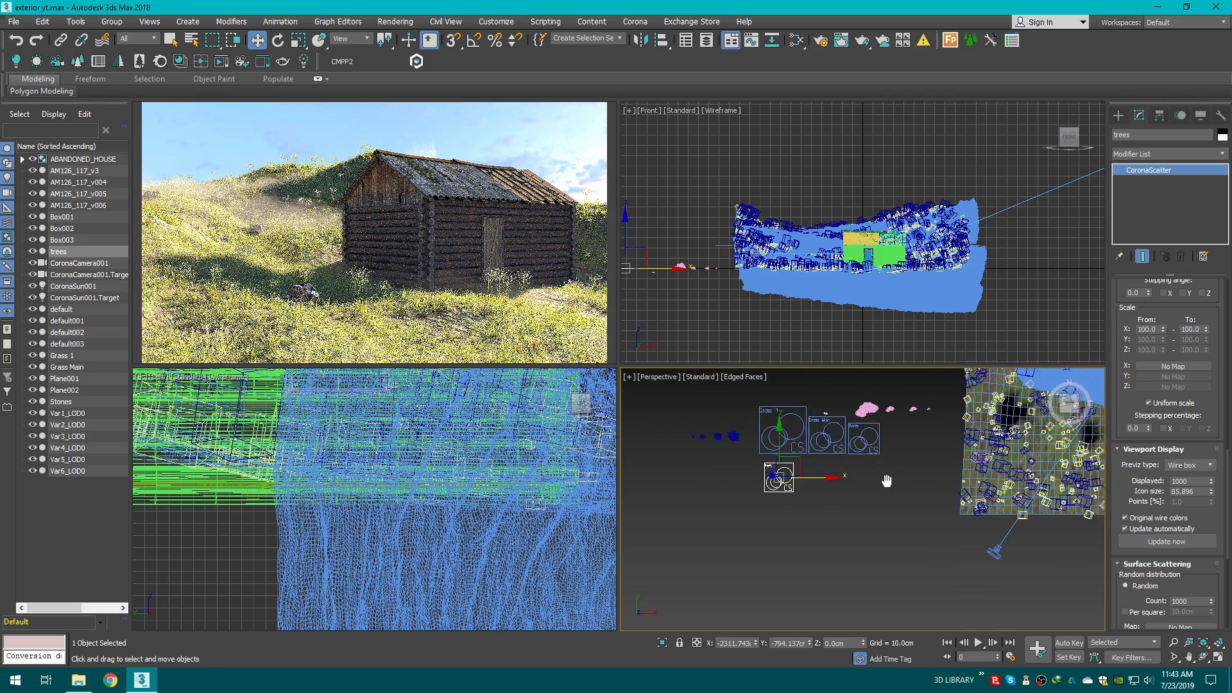
pyautogui.moveTo(886, 481); pyautogui.dragTo(804, 538, button='middle')
pyautogui.moveTo(847, 499); pyautogui.dragTo(784, 658, button='middle')
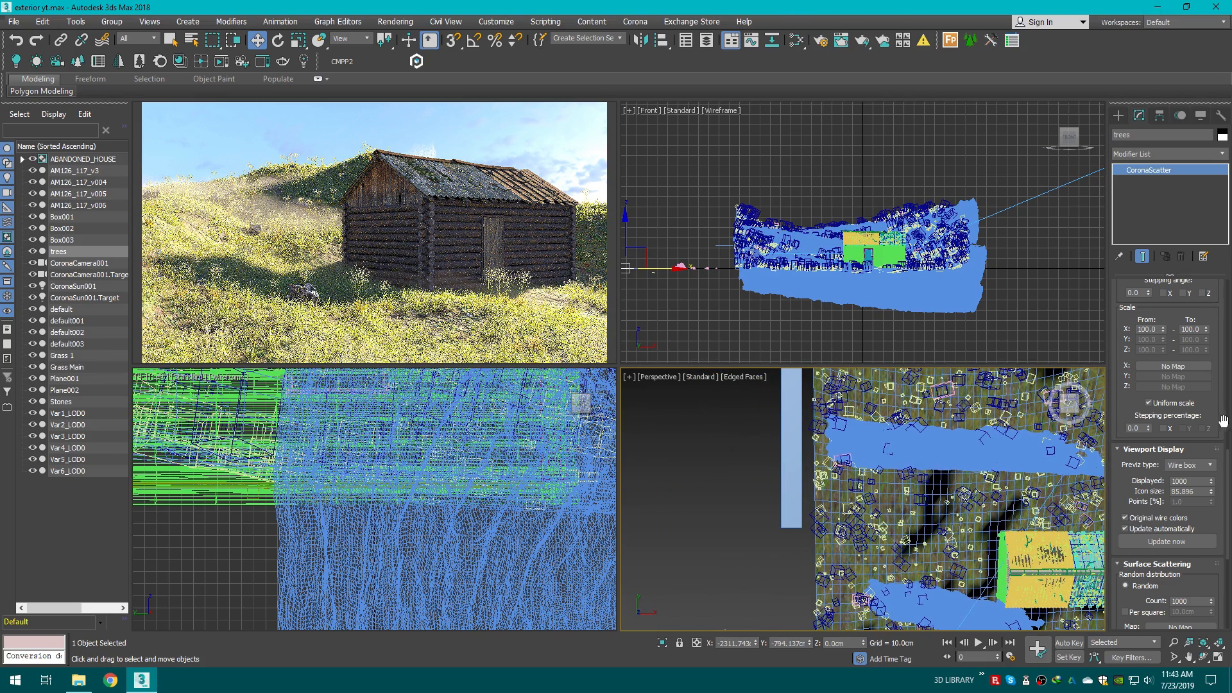
pyautogui.moveTo(1224, 420); pyautogui.dragTo(1223, 378)
pyautogui.moveTo(1229, 328); pyautogui.dragTo(1223, 291)
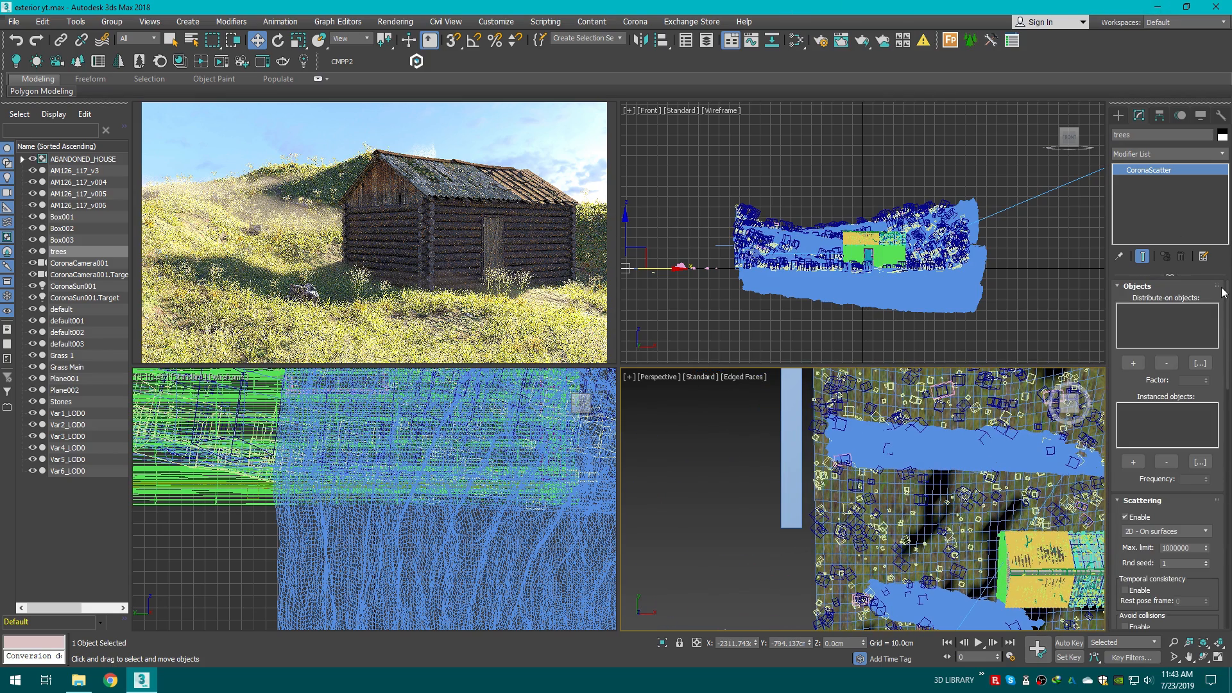
pyautogui.click(1134, 363)
pyautogui.click(792, 412)
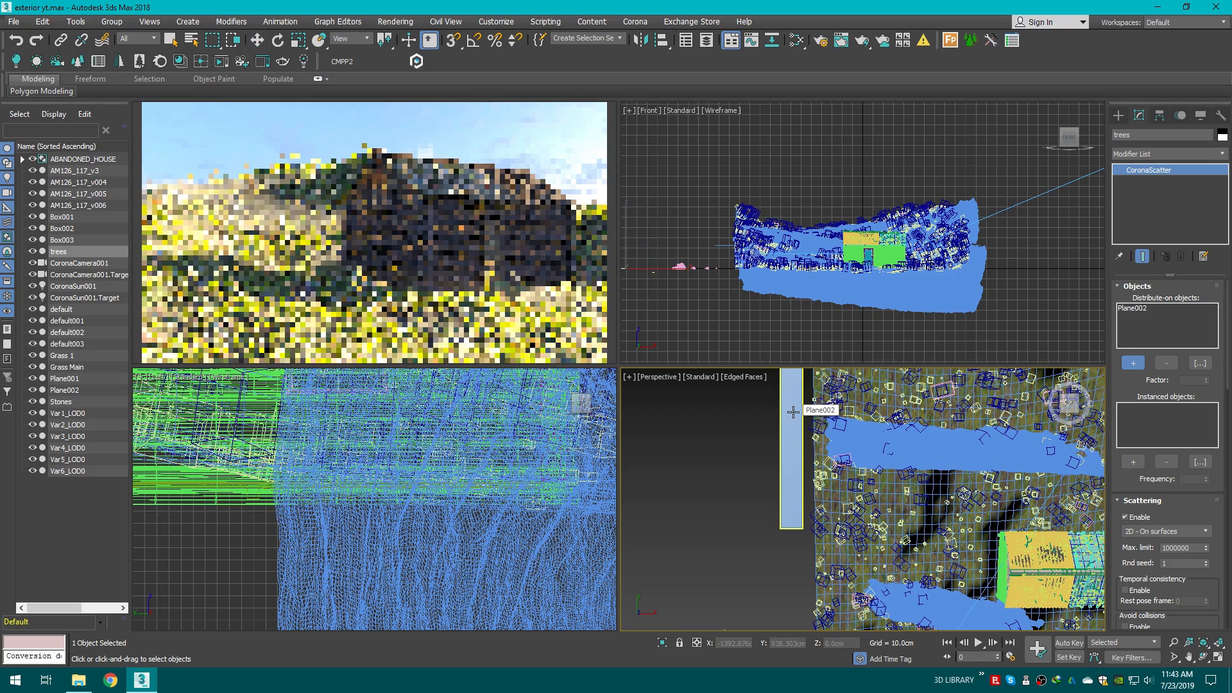
pyautogui.press('z')
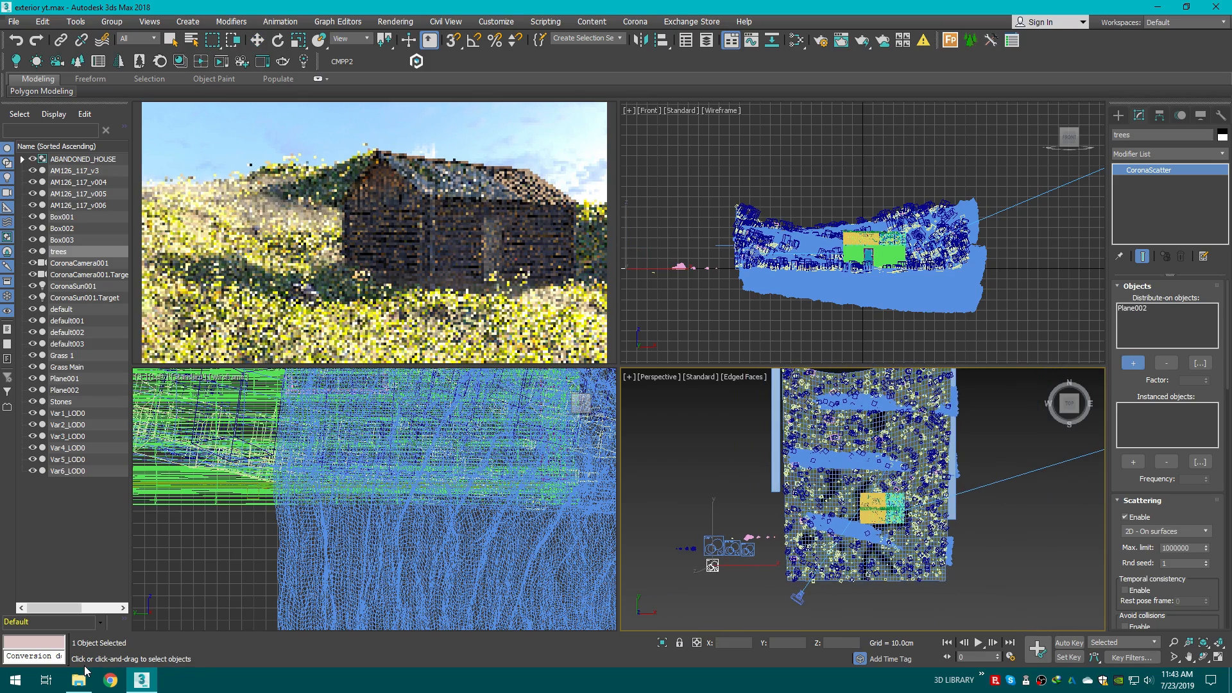
# Step: Browse the 3D LIBRARY on drive D: to the VP Real Trees - 3dsMax folder and open its previews
pyautogui.click(78, 680)
pyautogui.click(13, 100)
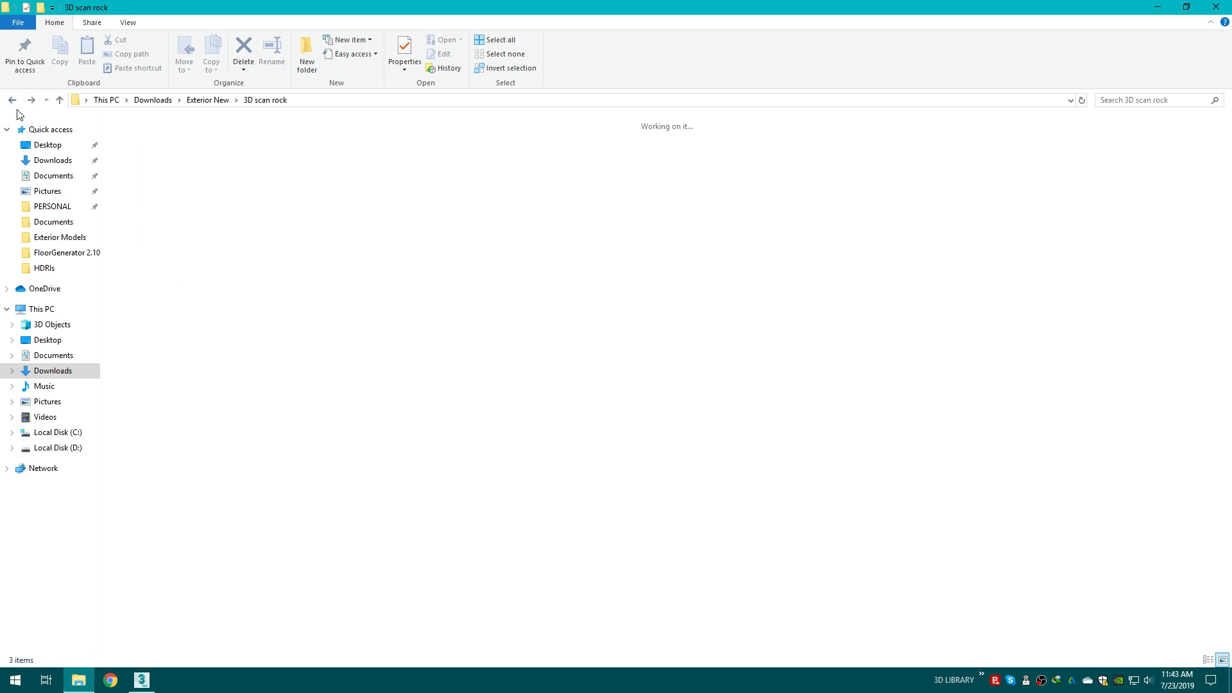
pyautogui.click(58, 448)
pyautogui.doubleClick(145, 154)
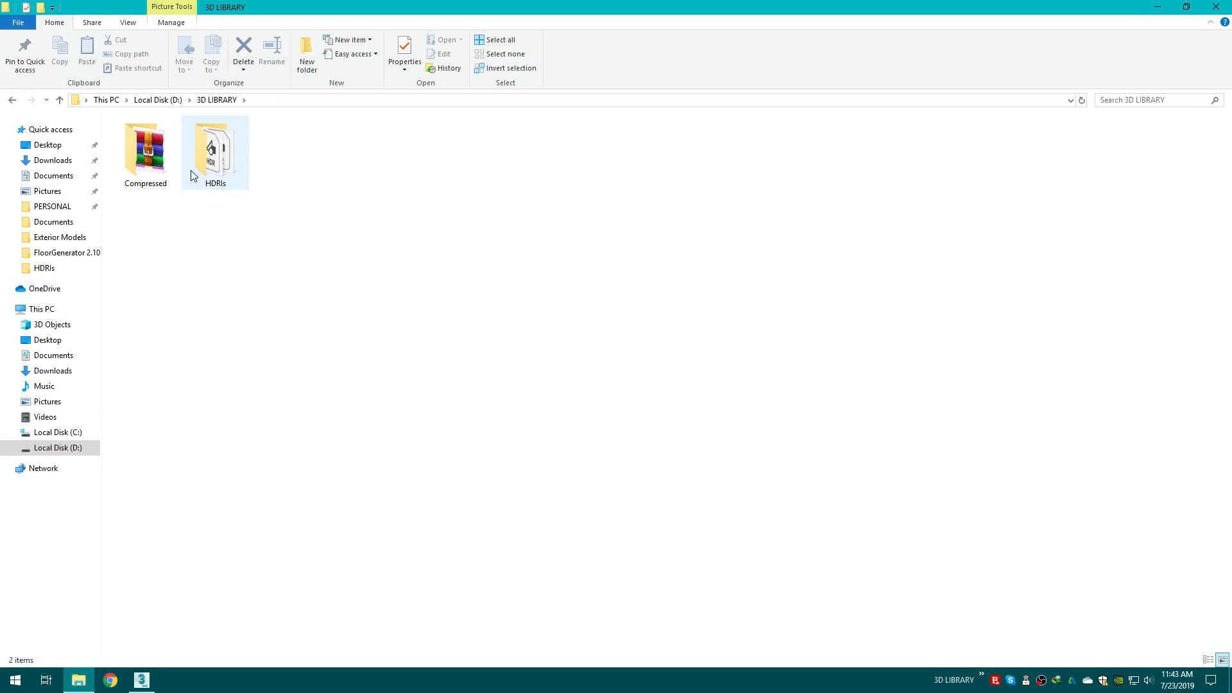
pyautogui.doubleClick(158, 152)
pyautogui.press('e')
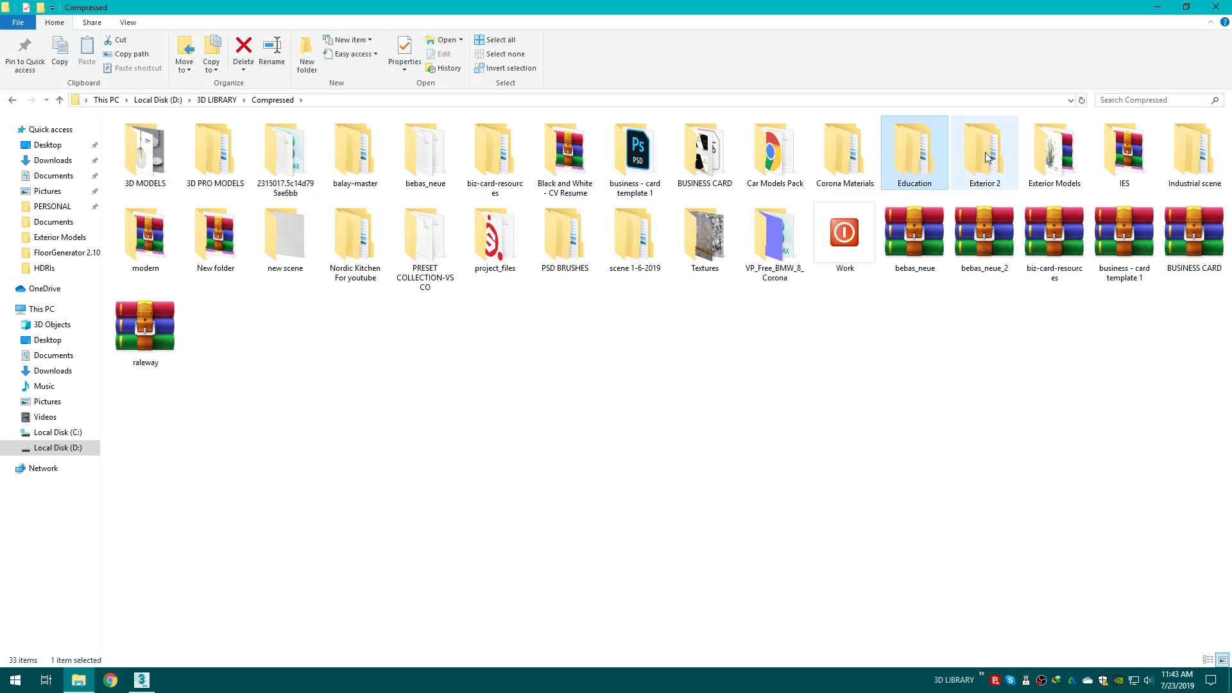
pyautogui.doubleClick(987, 157)
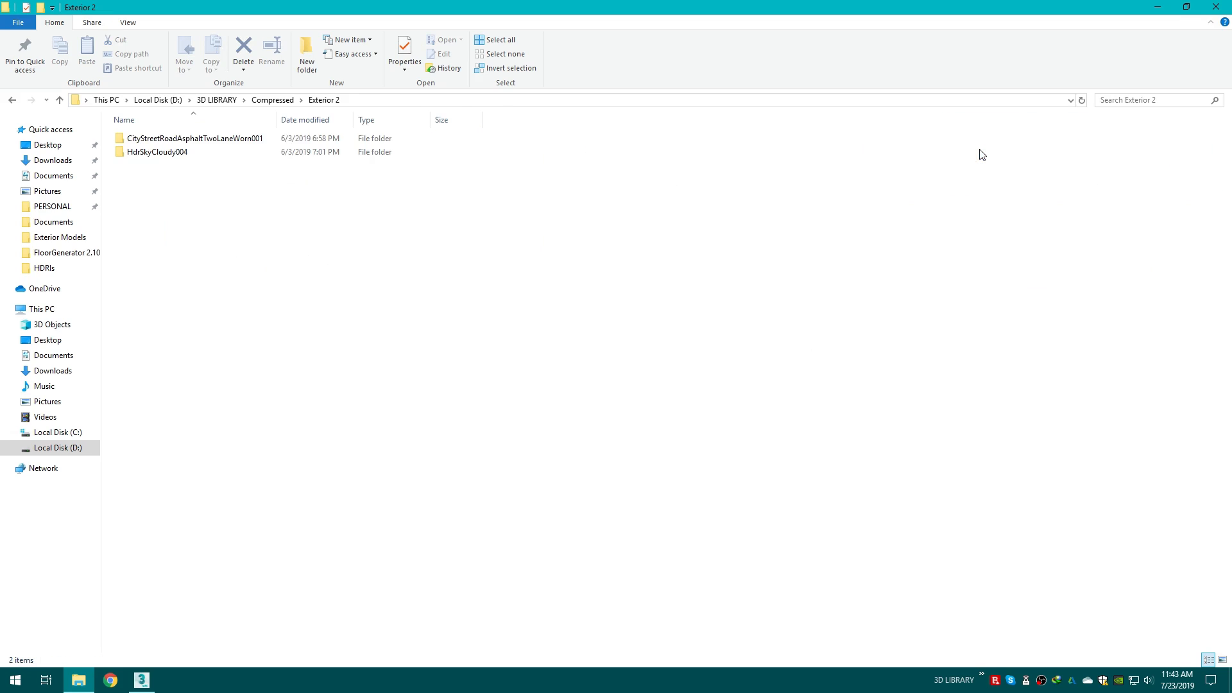
pyautogui.click(18, 100)
pyautogui.click(369, 323)
pyautogui.press('e')
pyautogui.press('e')
pyautogui.press('e')
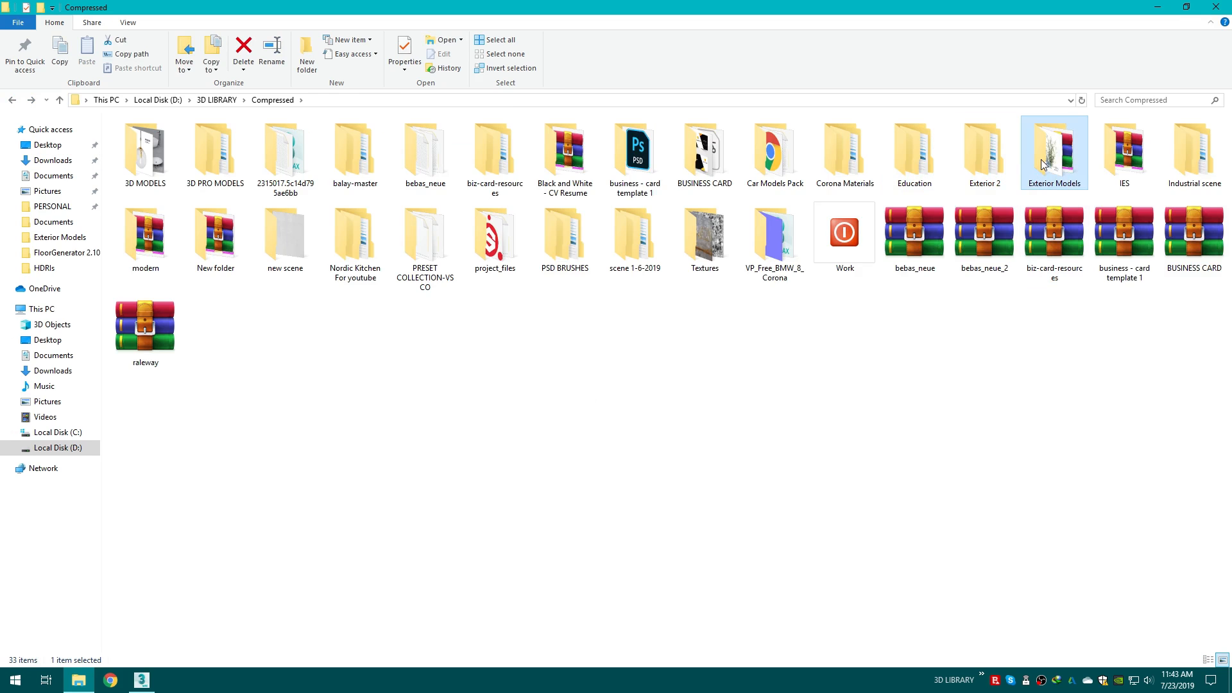
pyautogui.doubleClick(1043, 165)
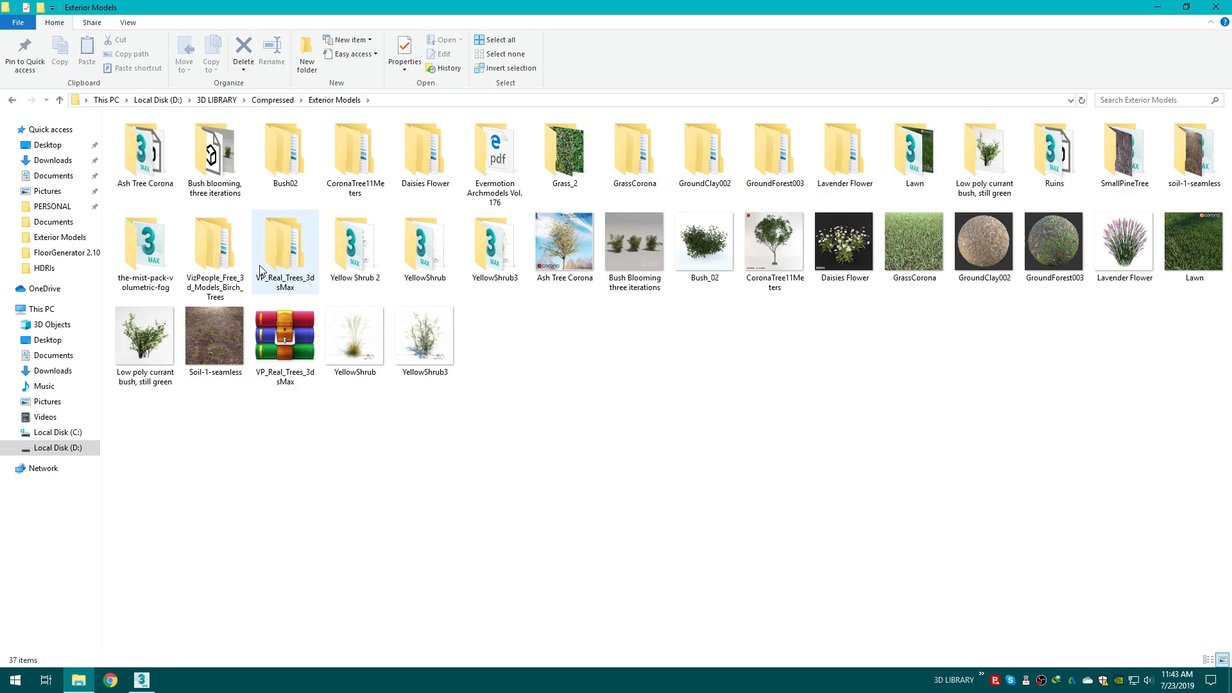
pyautogui.doubleClick(277, 262)
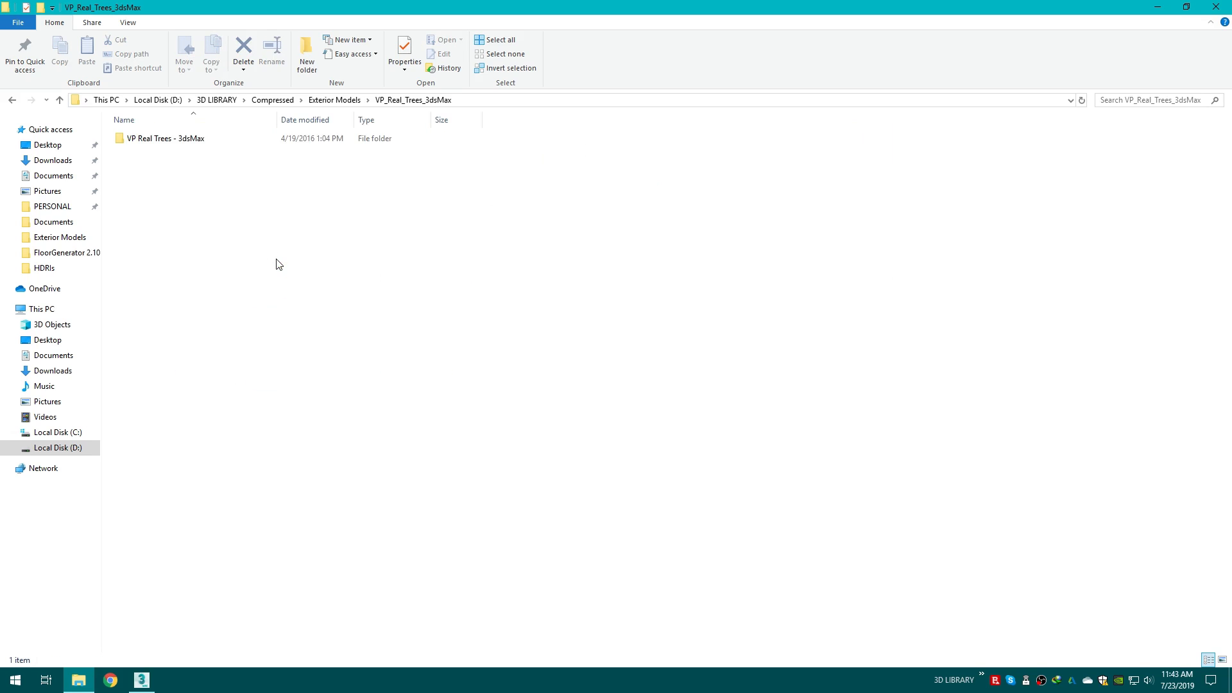
pyautogui.doubleClick(199, 141)
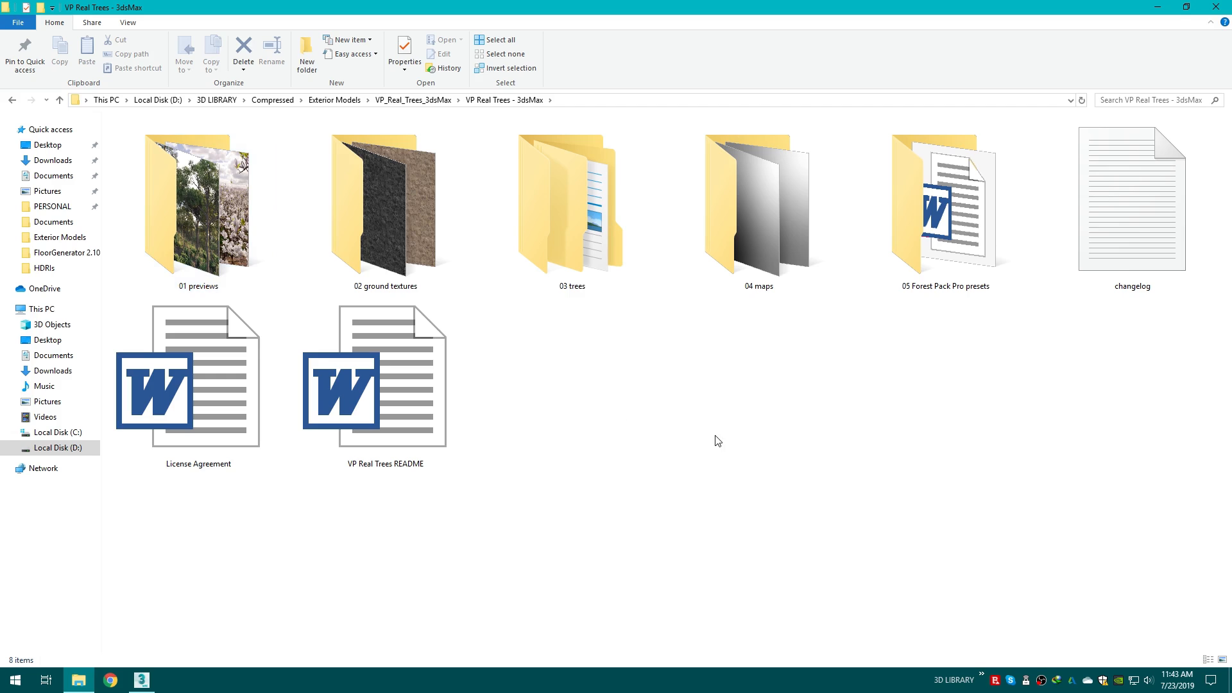
pyautogui.doubleClick(199, 205)
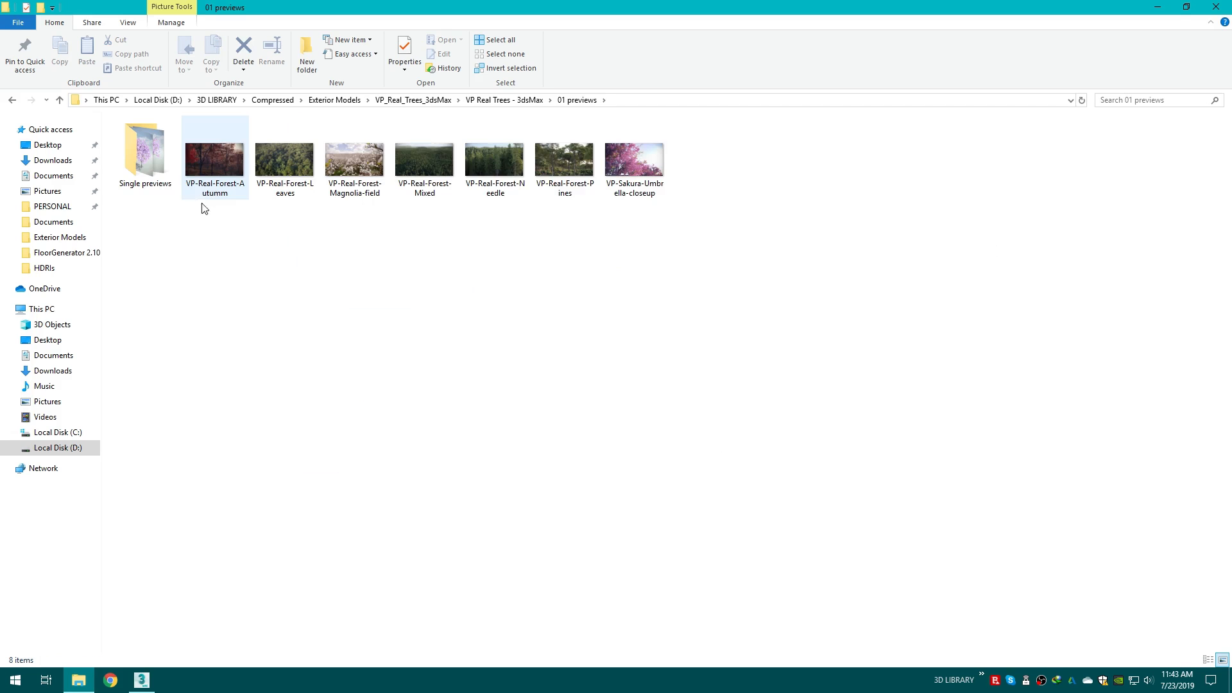
# Step: View the VP Real Trees forest preview images
pyautogui.doubleClick(555, 149)
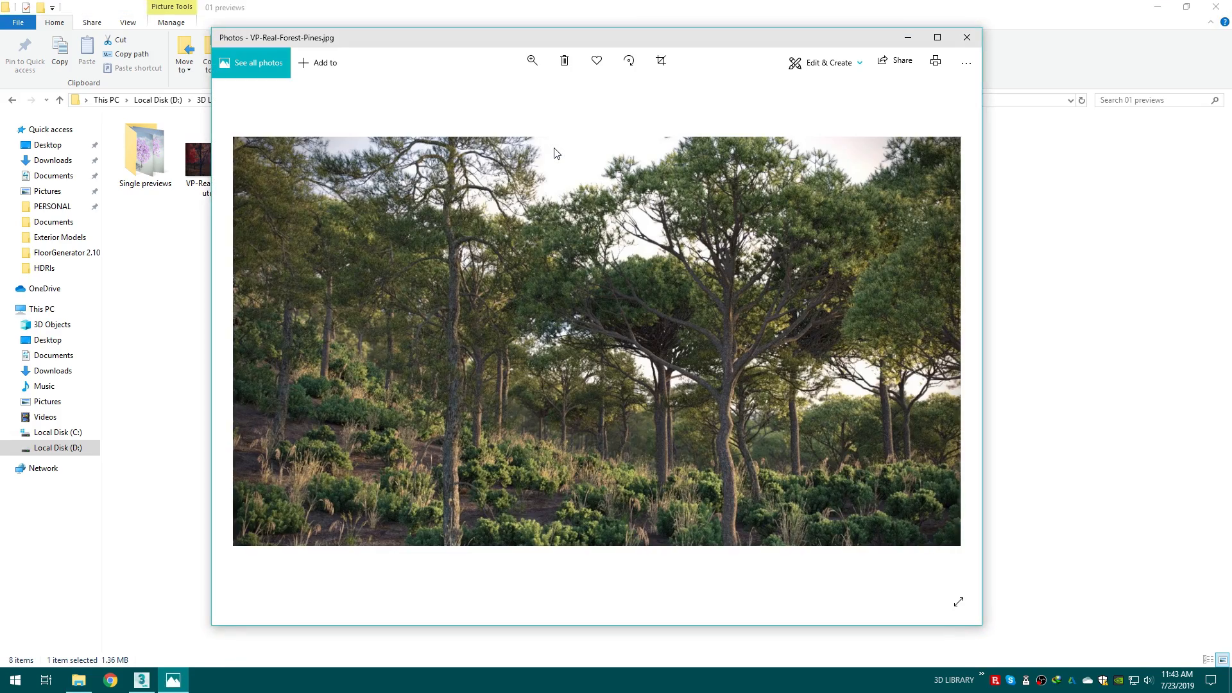
pyautogui.press('Left')
pyautogui.press('Left')
pyautogui.press('Left')
pyautogui.press('Left')
pyautogui.press('Left')
pyautogui.press('Left')
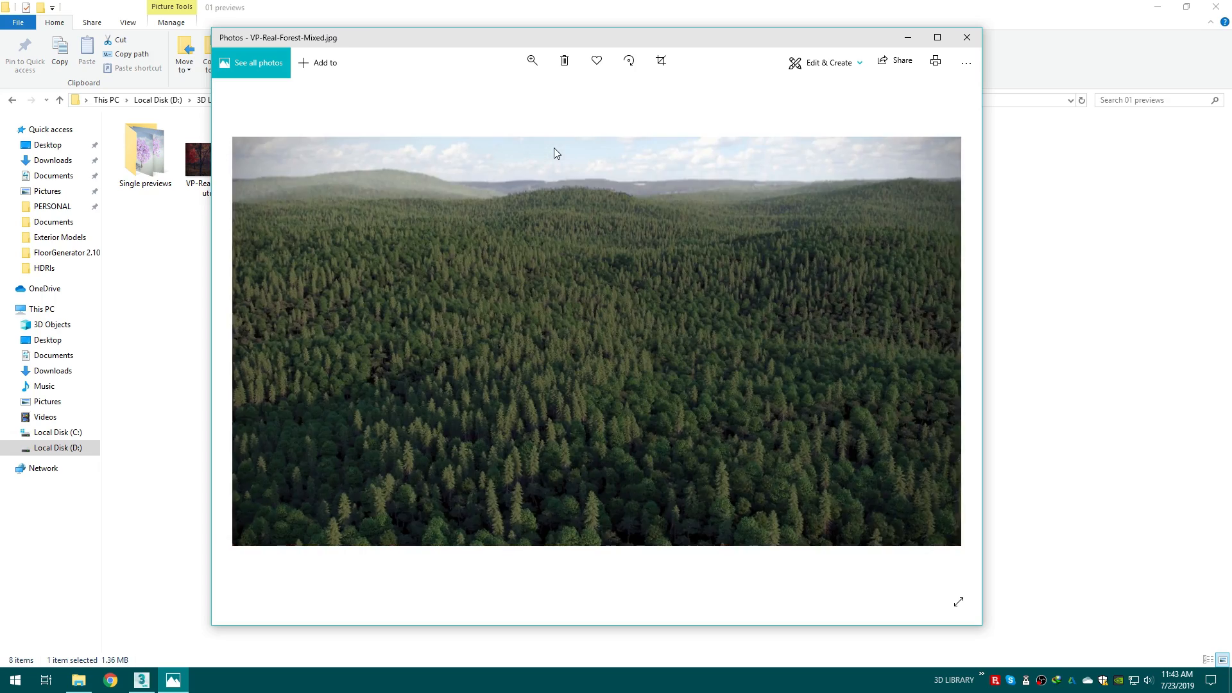
pyautogui.press('Right')
pyautogui.press('Right')
pyautogui.press('Right')
pyautogui.press('Right')
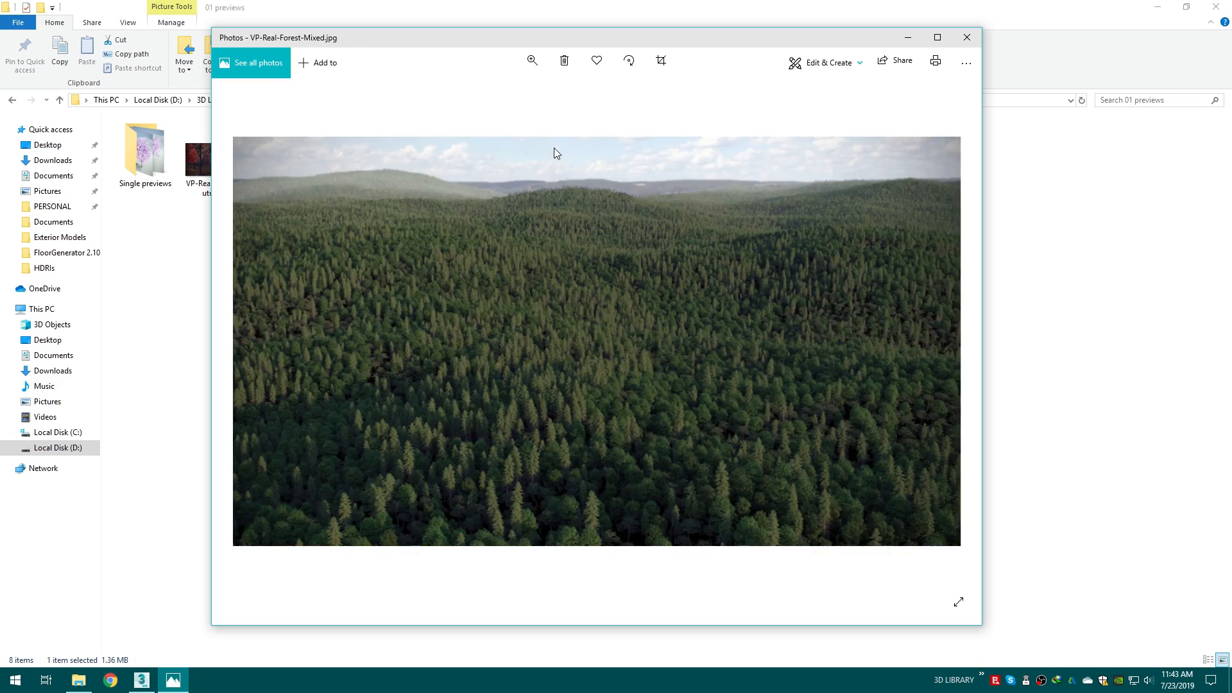
pyautogui.click(966, 37)
# Step: Examine the single-tree preview images, including VP-Picea-Abies-v1
pyautogui.doubleClick(146, 141)
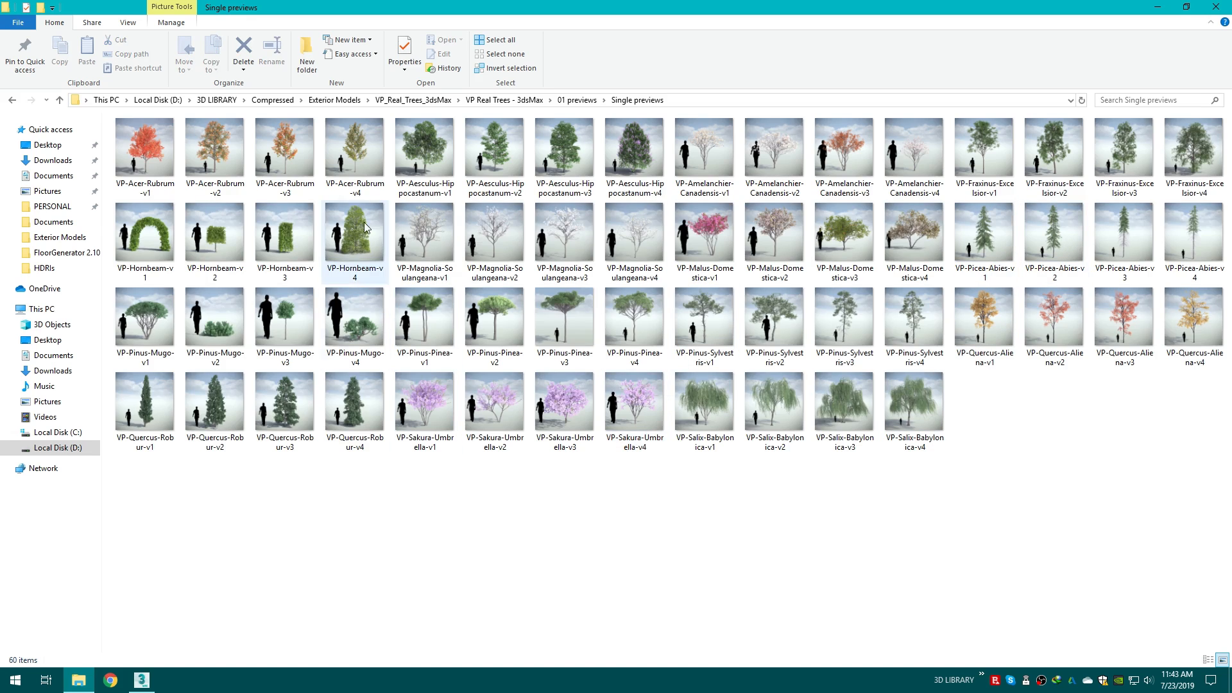
pyautogui.click(970, 226)
pyautogui.doubleClick(970, 226)
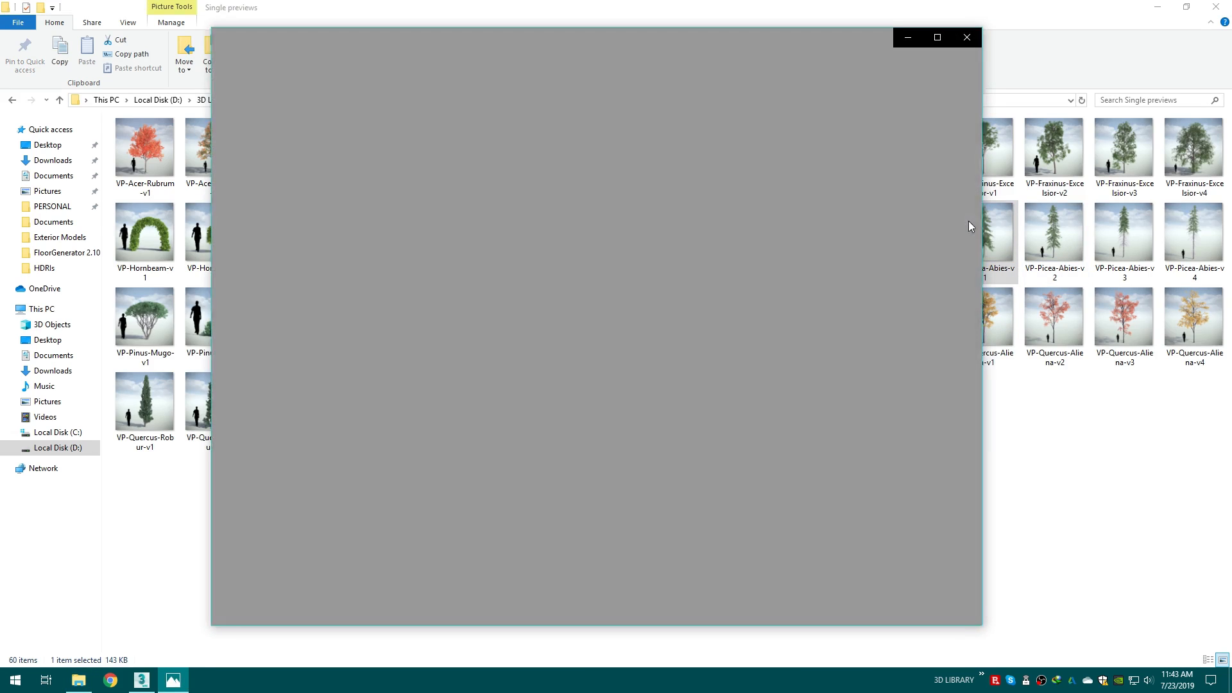
pyautogui.press('Right')
pyautogui.press('Right')
pyautogui.press('Right')
pyautogui.press('Right')
pyautogui.press('Right')
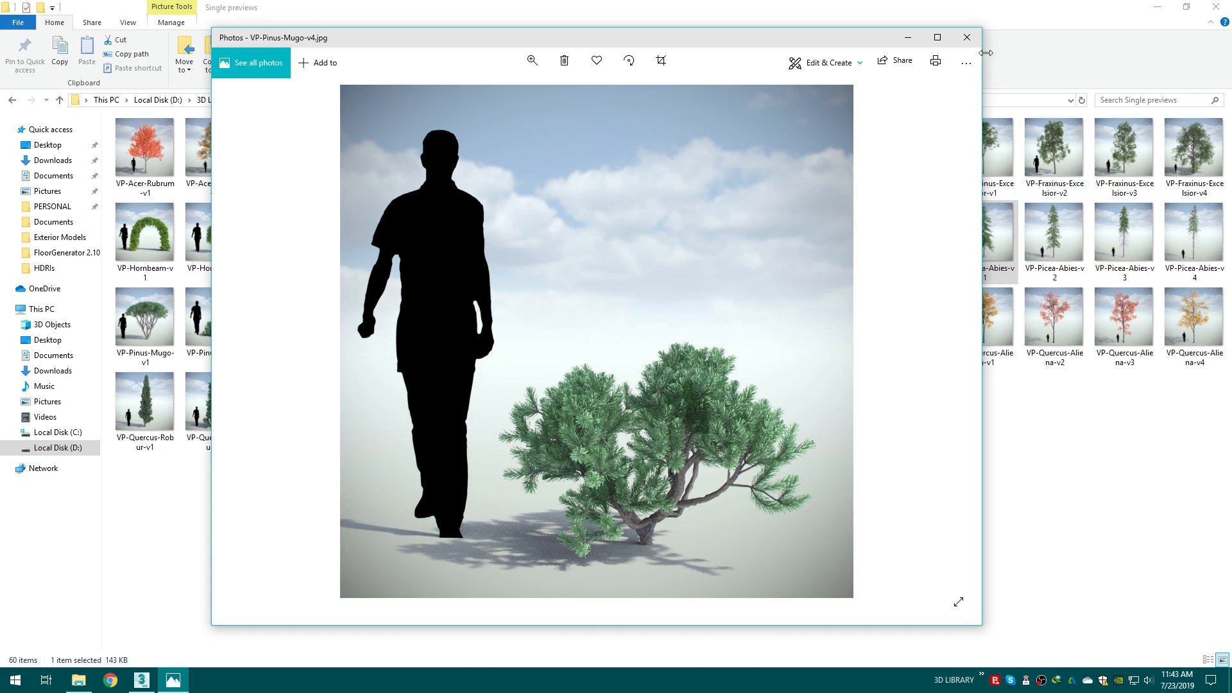
pyautogui.hotkey('alt', 'F4')
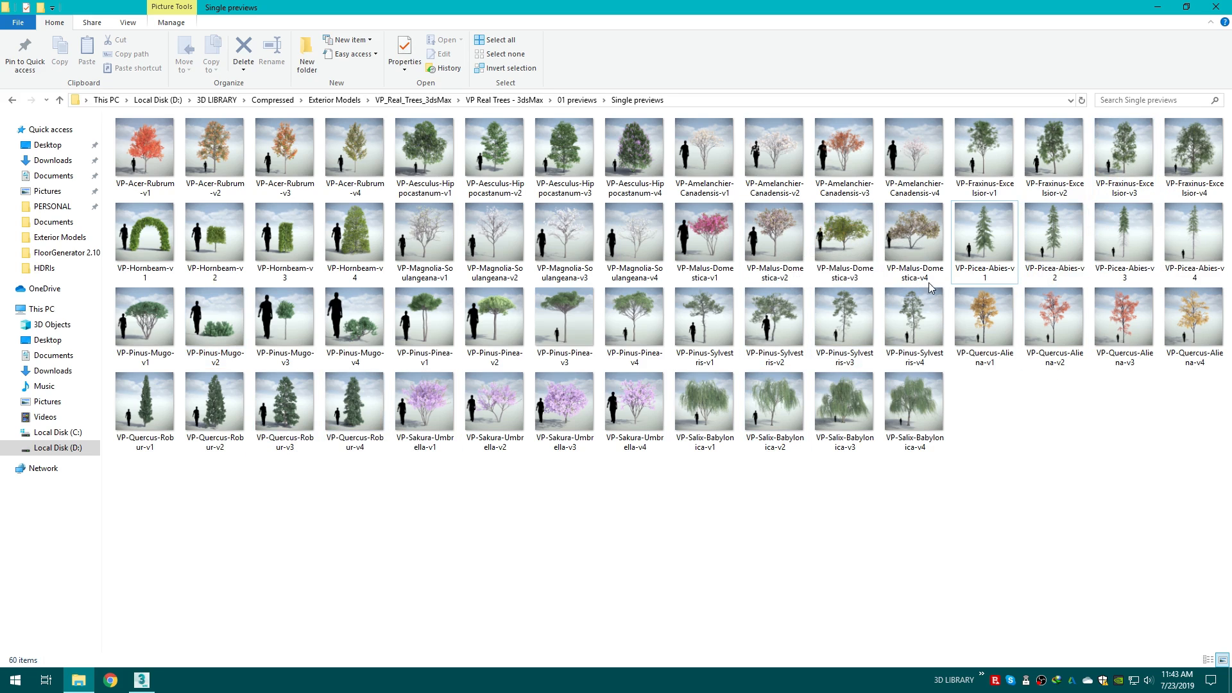
pyautogui.doubleClick(980, 251)
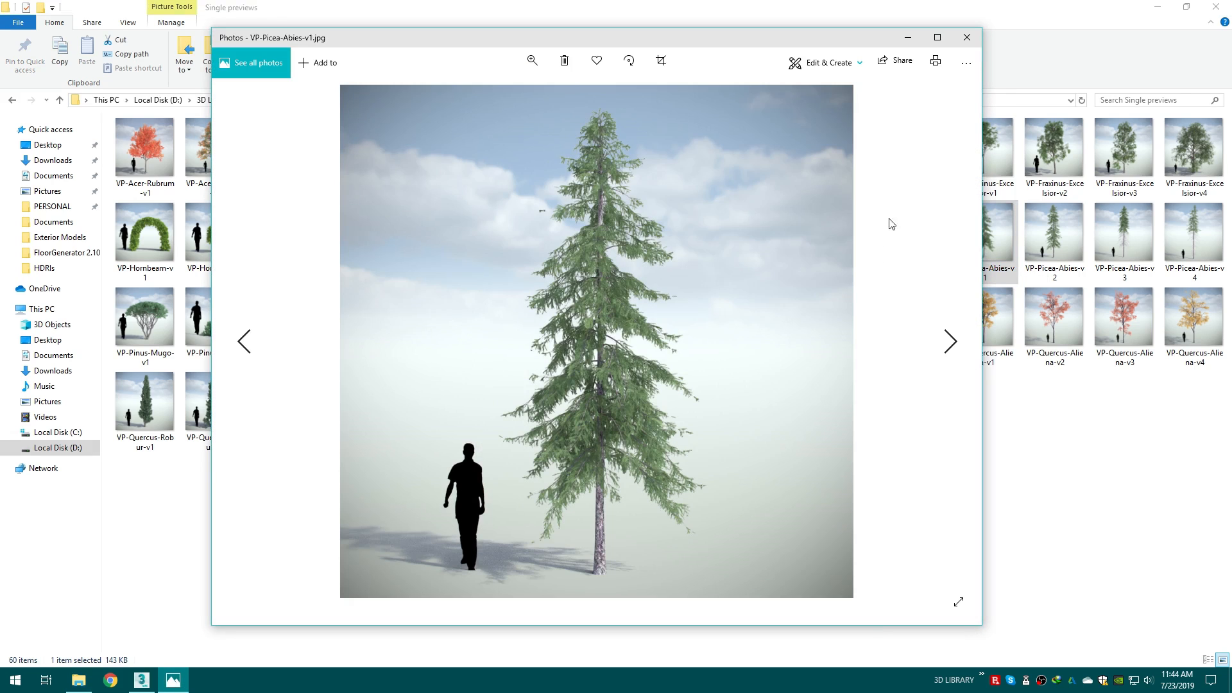
pyautogui.click(967, 37)
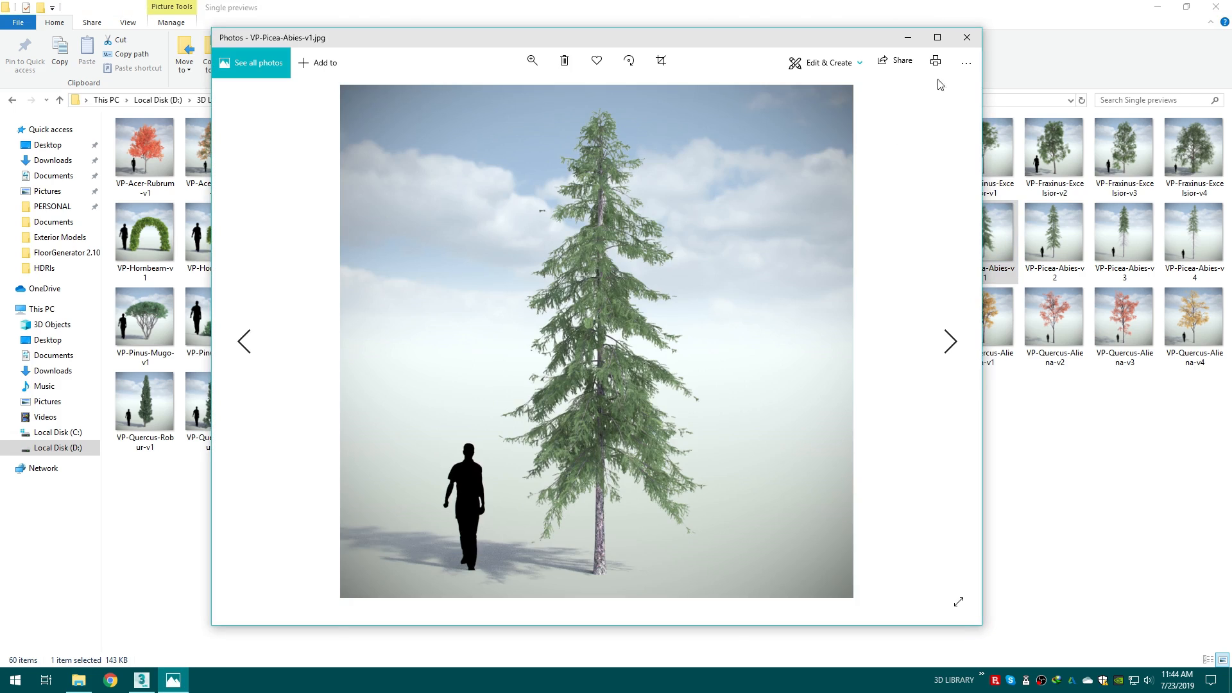
pyautogui.click(967, 37)
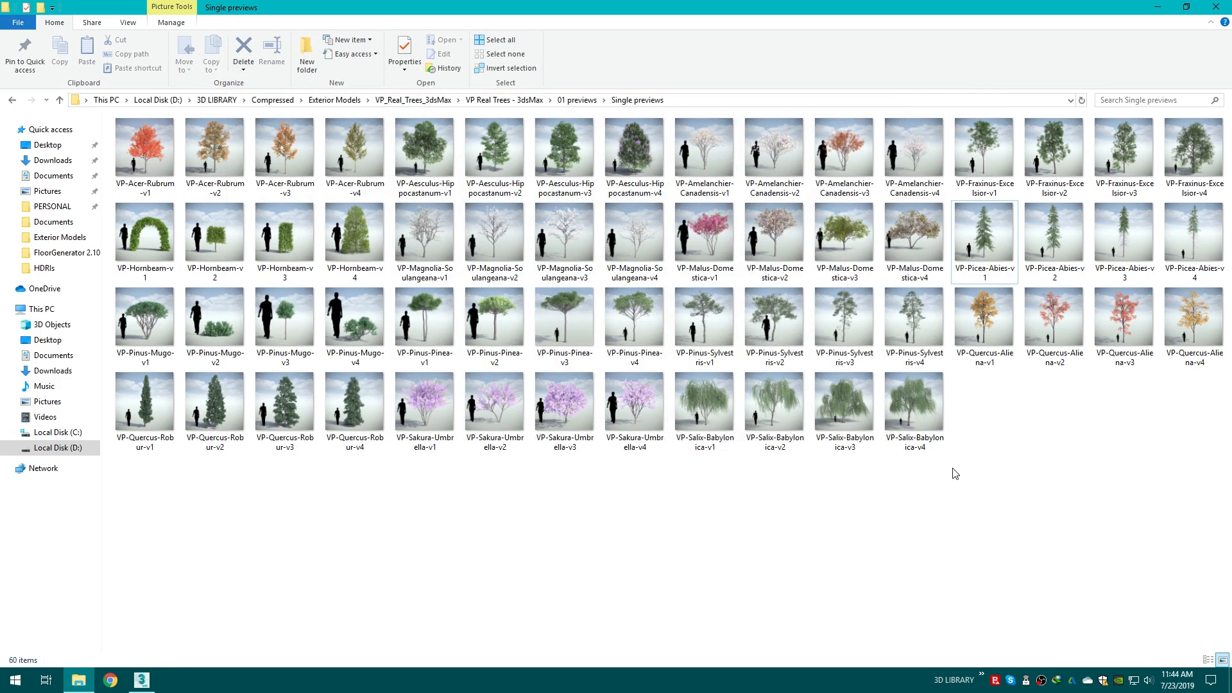
# Step: Merge the VP Picea Abies (corona) scene file from the 03 trees folder into the scene
pyautogui.click(13, 100)
pyautogui.click(12, 100)
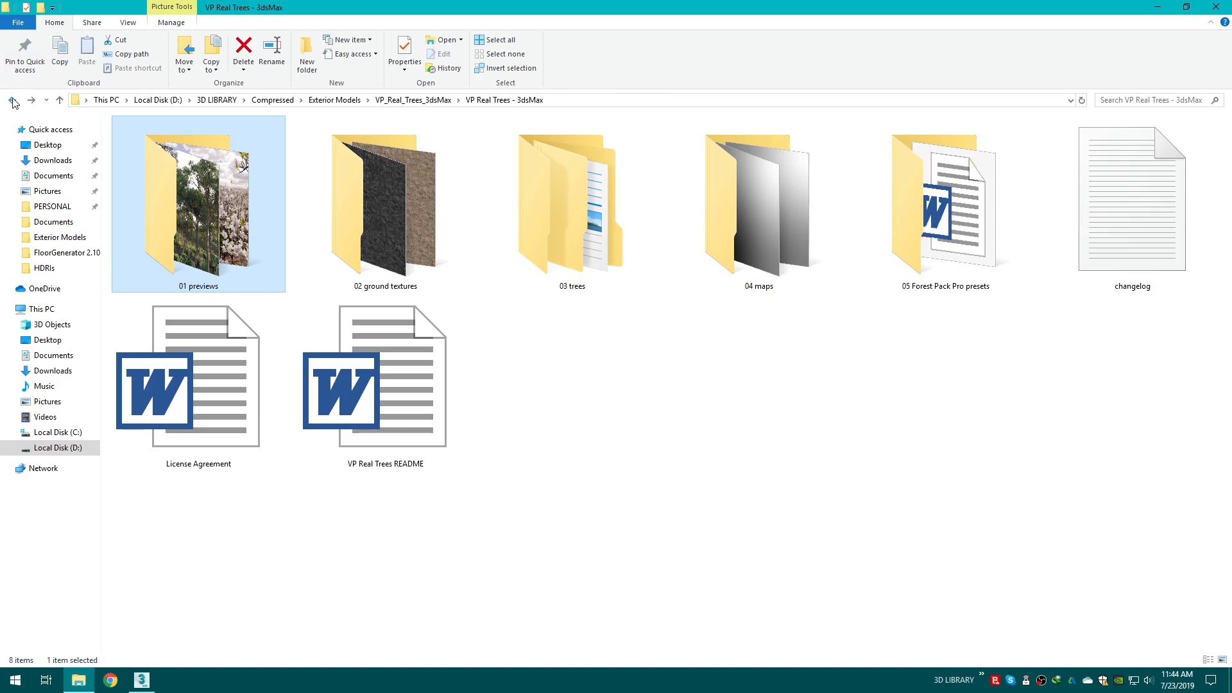
pyautogui.doubleClick(576, 212)
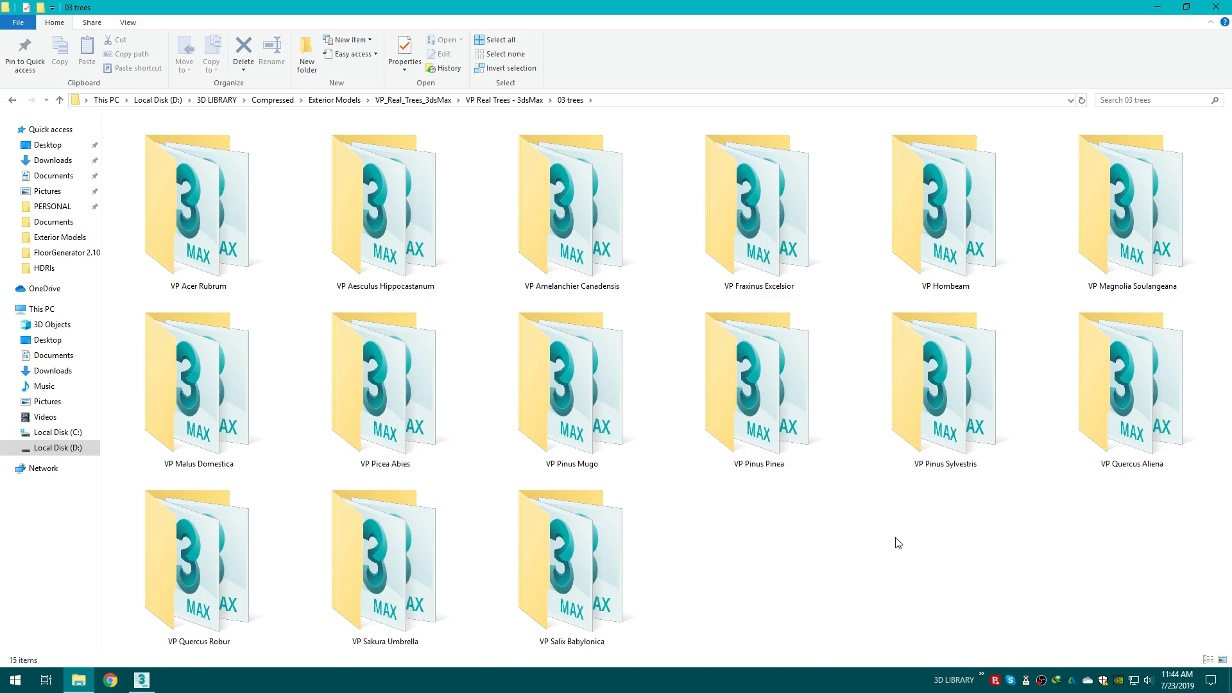
pyautogui.doubleClick(777, 436)
pyautogui.click(12, 101)
pyautogui.doubleClick(437, 399)
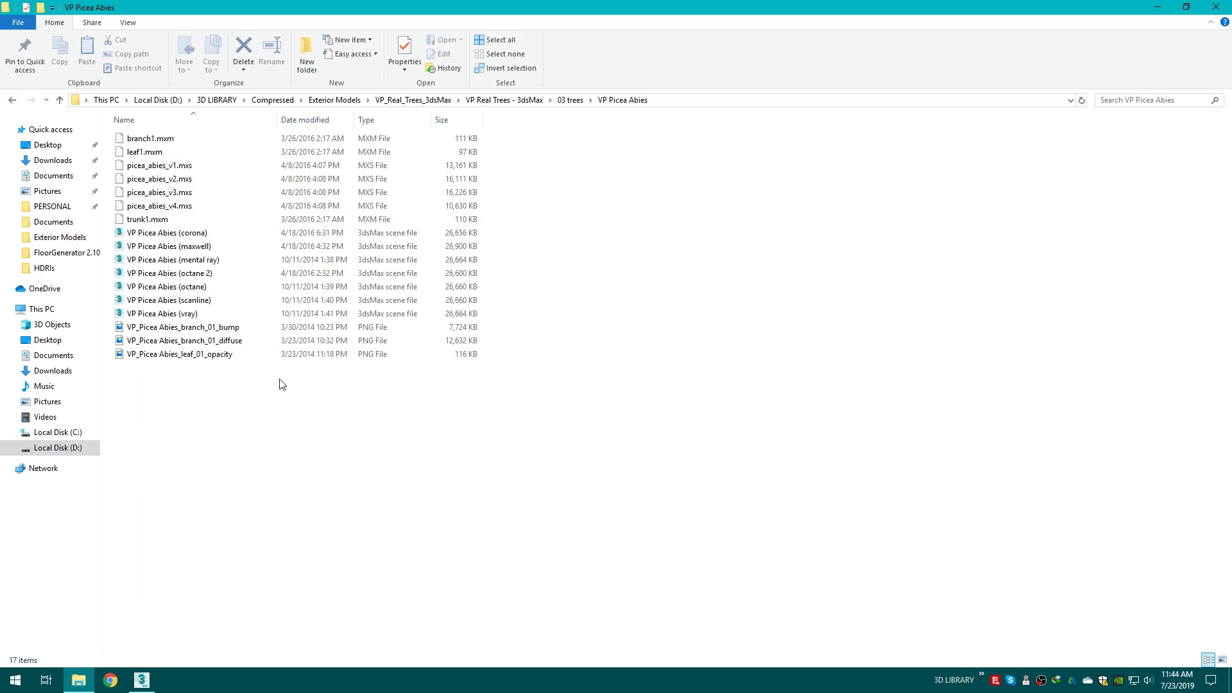
pyautogui.click(152, 234)
pyautogui.rightClick(259, 412)
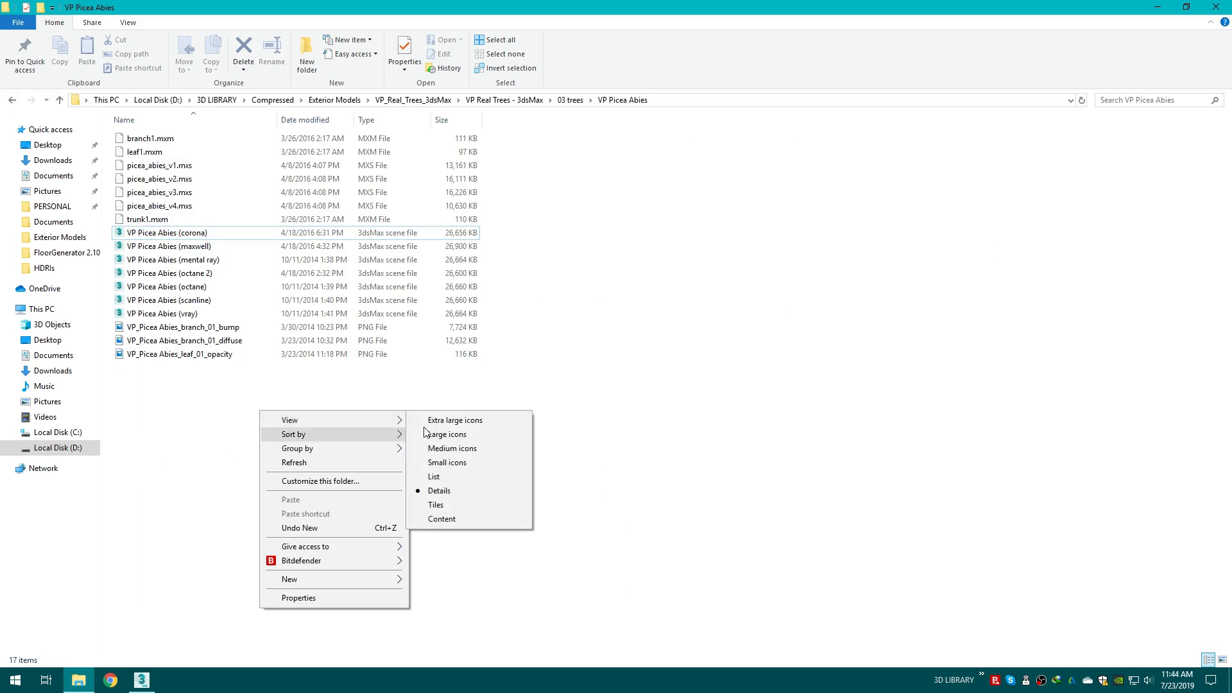
pyautogui.click(469, 417)
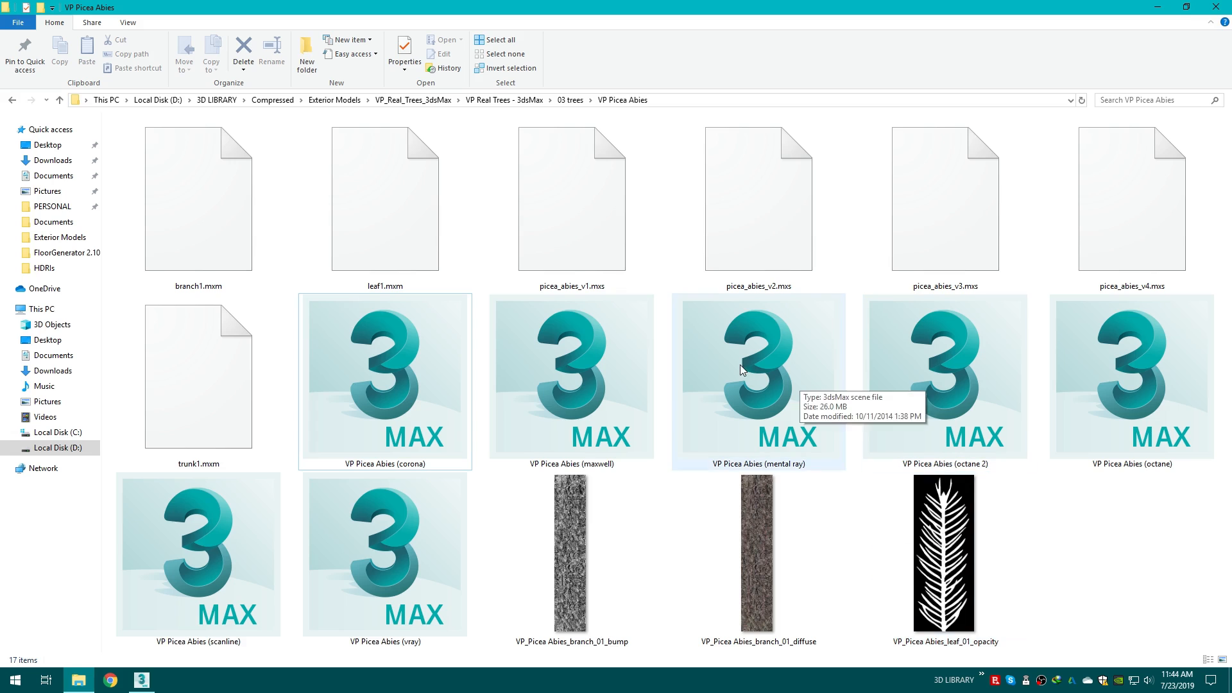
pyautogui.moveTo(443, 381); pyautogui.dragTo(724, 444)
pyautogui.click(741, 464)
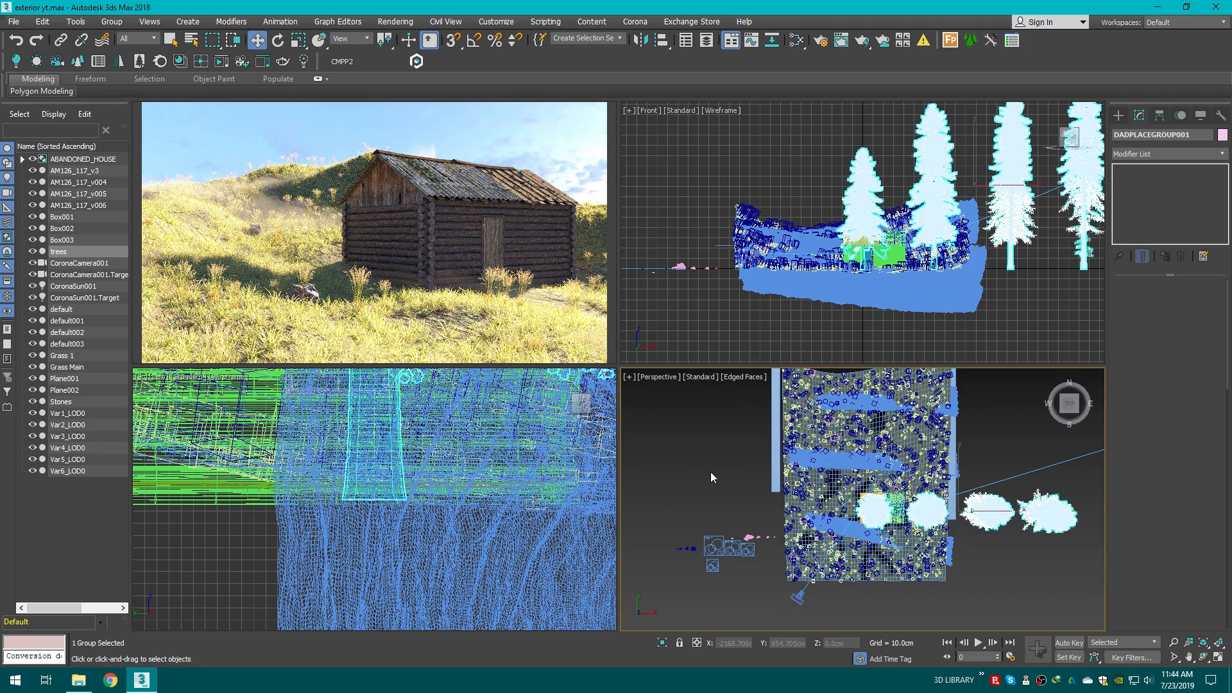
pyautogui.click(669, 467)
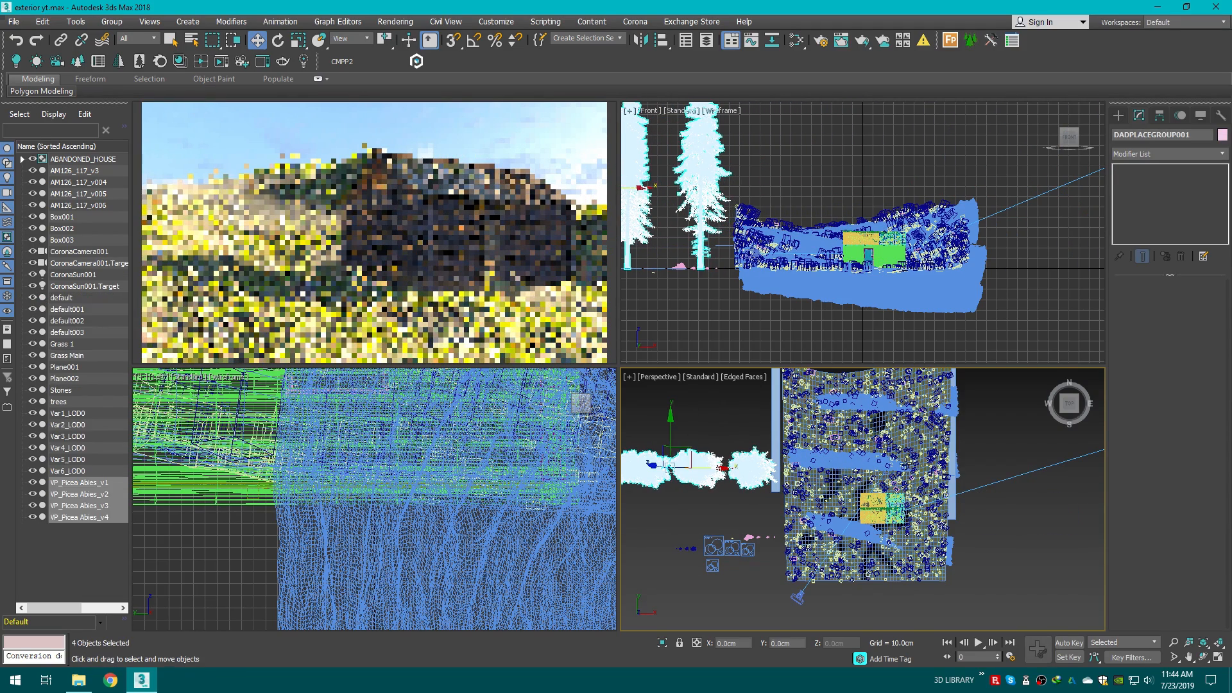
# Step: Scale the four merged Picea Abies trees up uniformly and pick D:\3D LIBRARY\Compressed as the path for relinking their bitmaps
pyautogui.moveTo(1071, 407); pyautogui.dragTo(1067, 360)
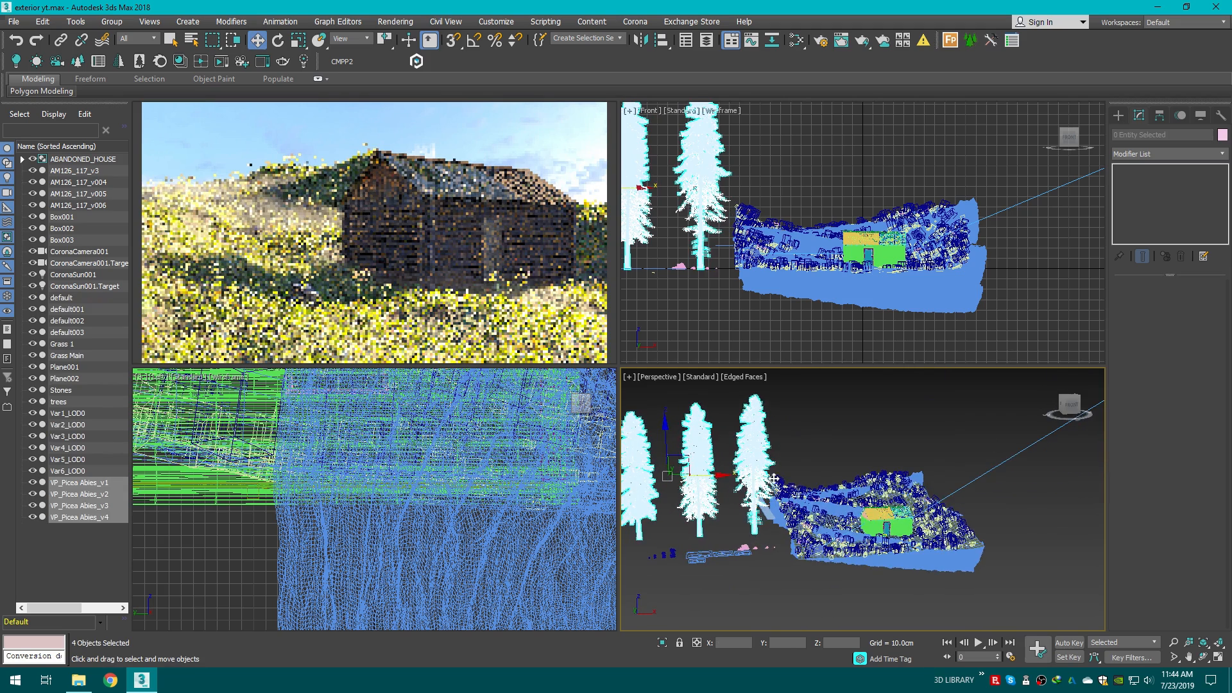
pyautogui.press('r')
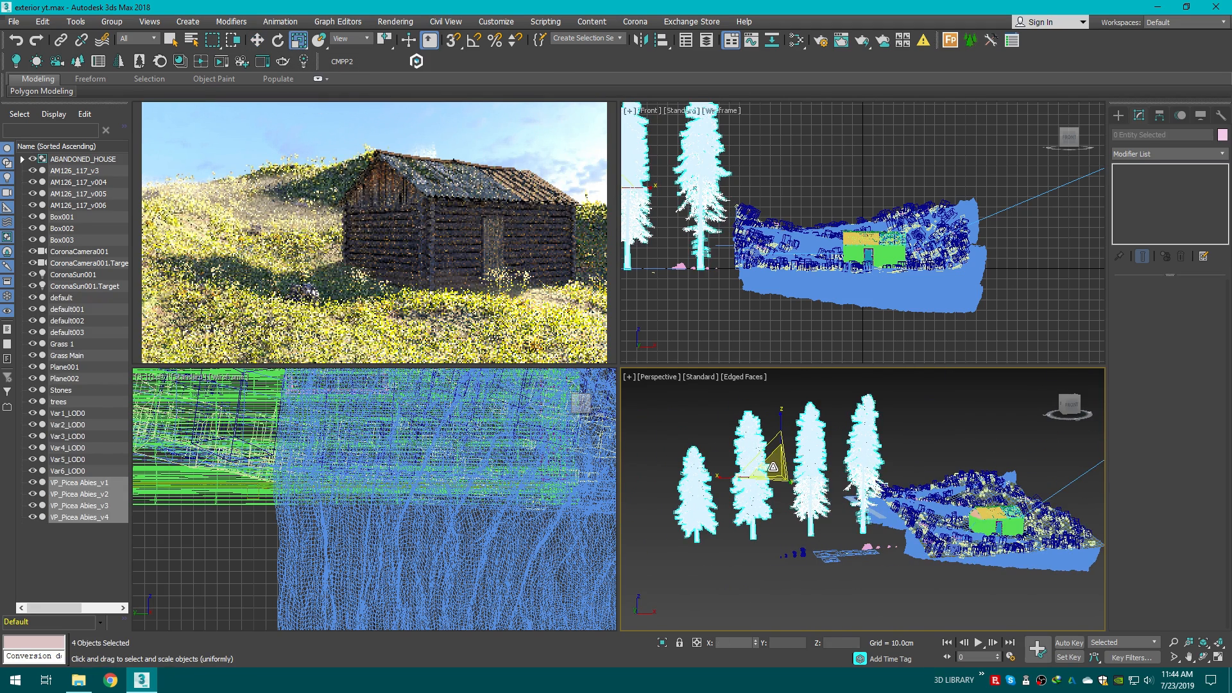
pyautogui.moveTo(773, 468); pyautogui.dragTo(774, 506)
pyautogui.press('w')
pyautogui.click(784, 532)
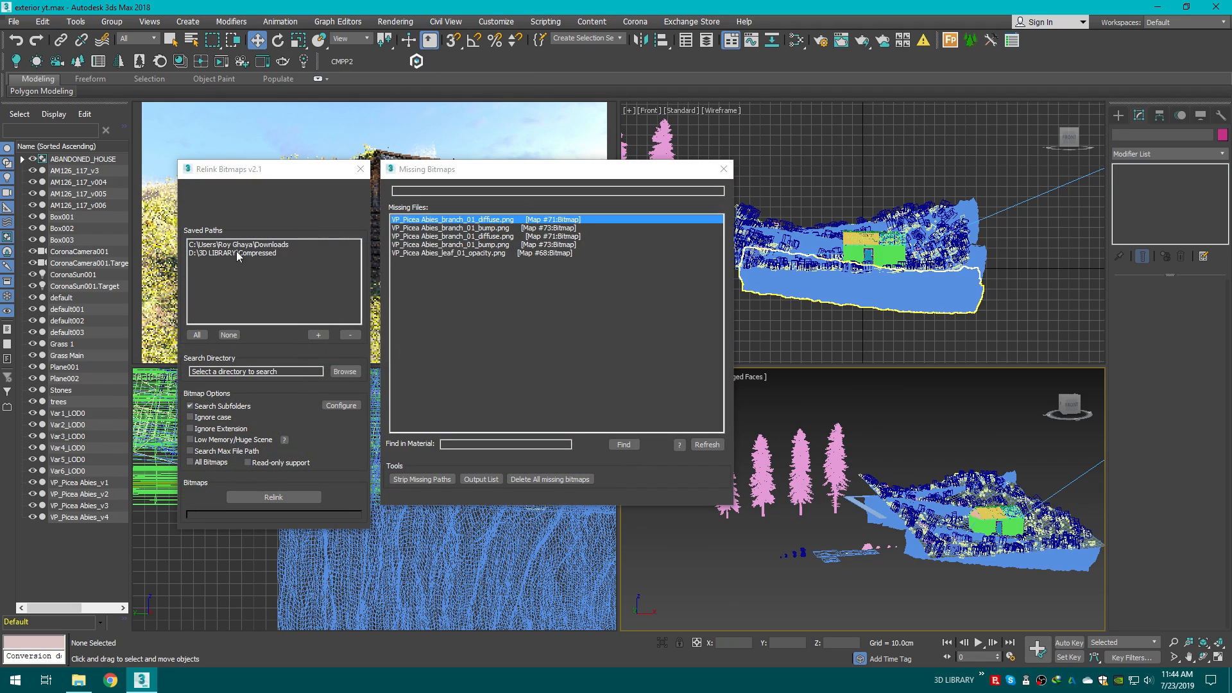
pyautogui.click(236, 253)
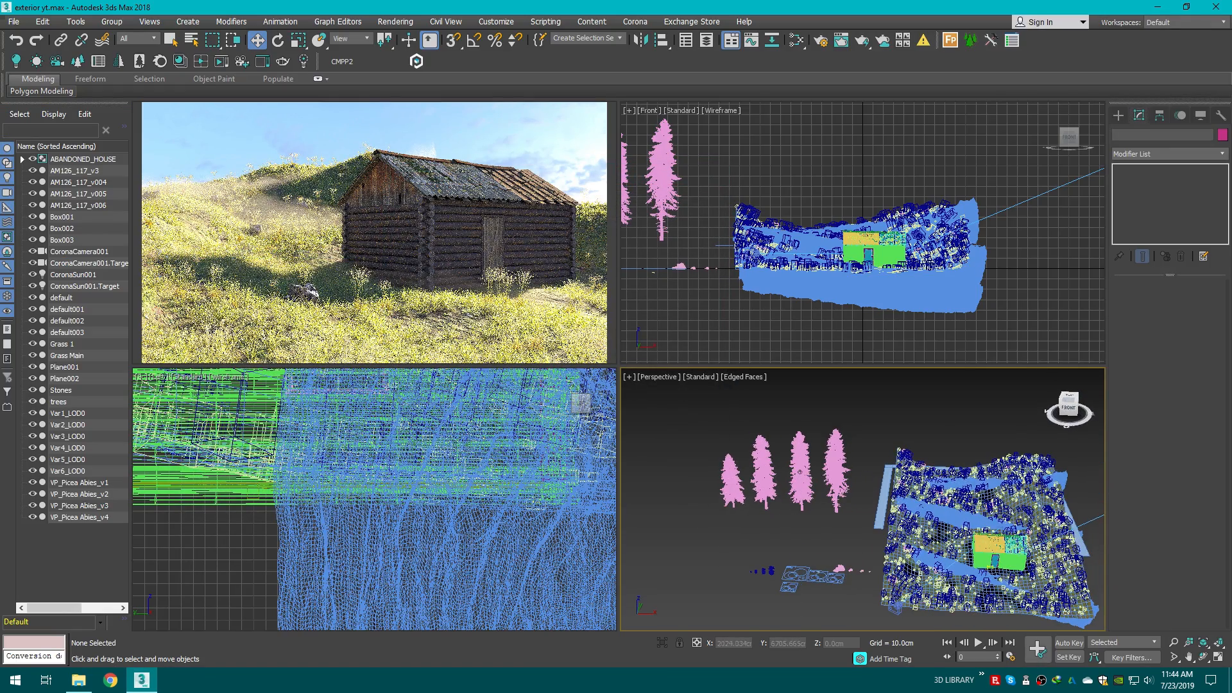
# Step: Add the four VP_Picea Abies trees as instanced objects of the trees scatter
pyautogui.scroll(3, 812, 605)
pyautogui.click(767, 571)
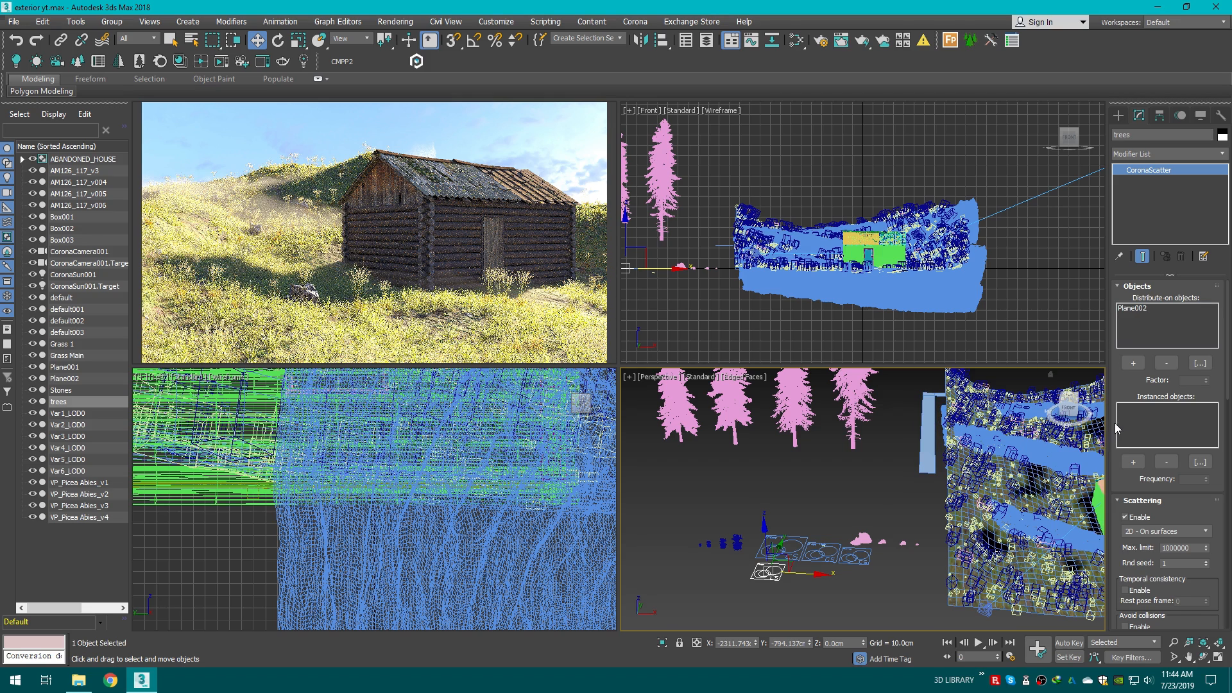
pyautogui.click(1133, 462)
pyautogui.scroll(2, 785, 541)
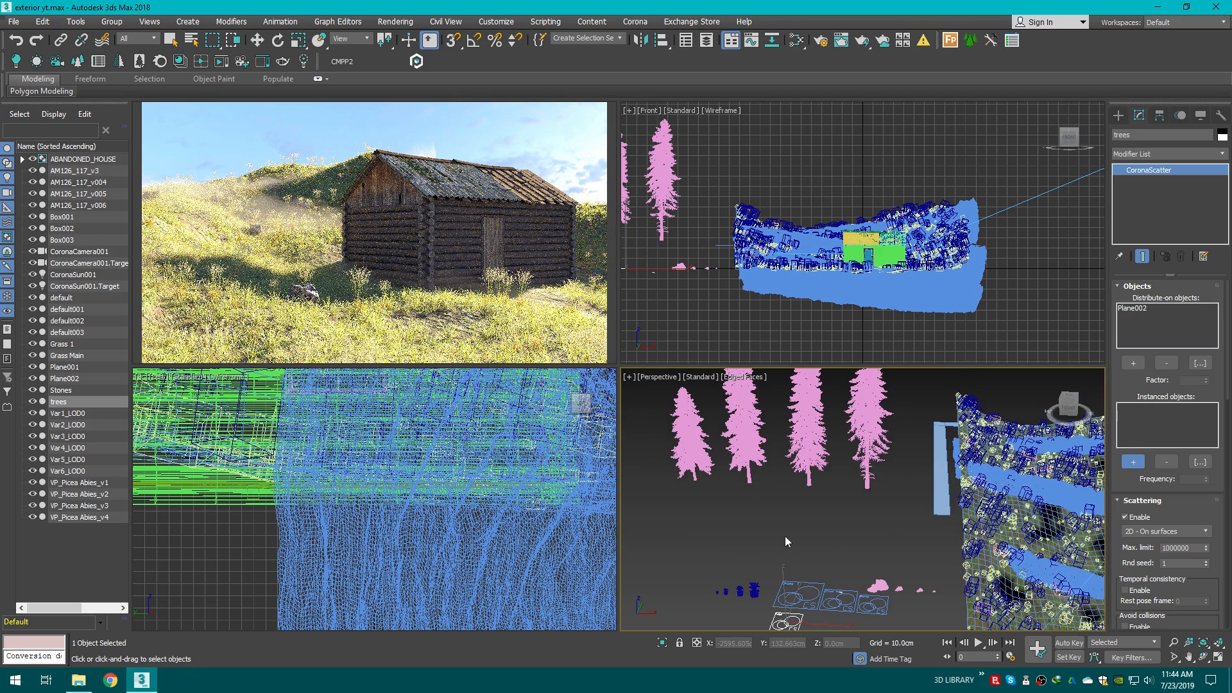
pyautogui.click(868, 441)
pyautogui.click(740, 442)
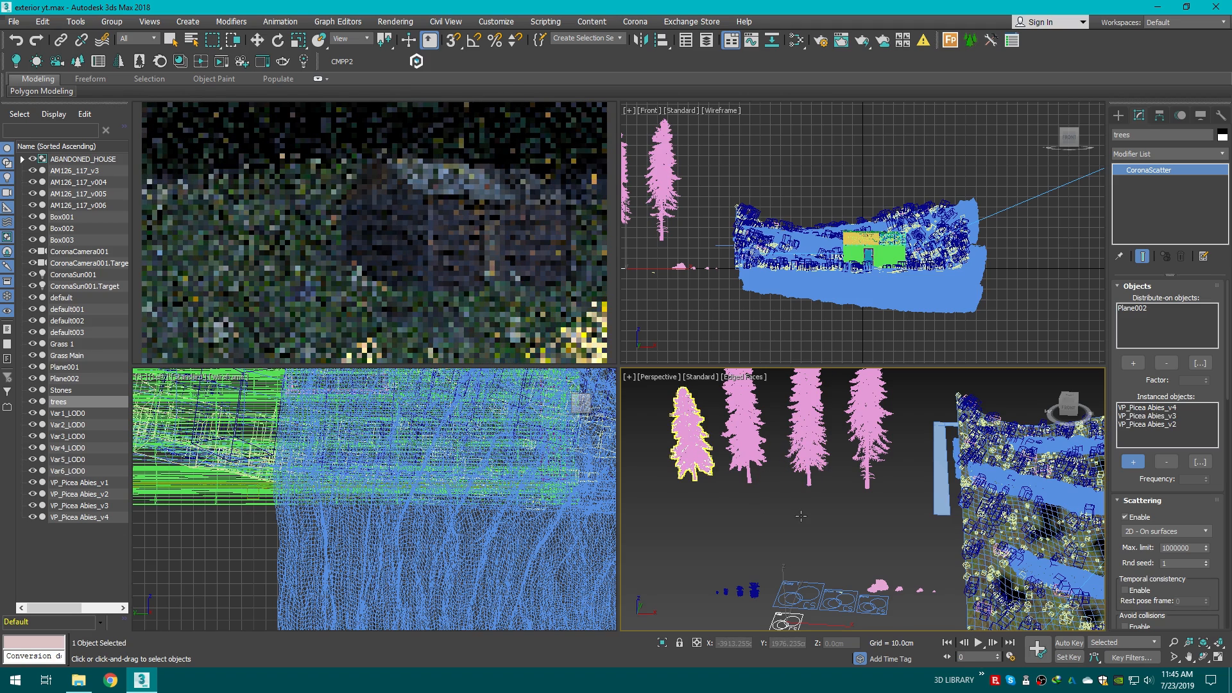
pyautogui.scroll(-3, 840, 504)
pyautogui.moveTo(840, 504); pyautogui.dragTo(693, 555, button='middle')
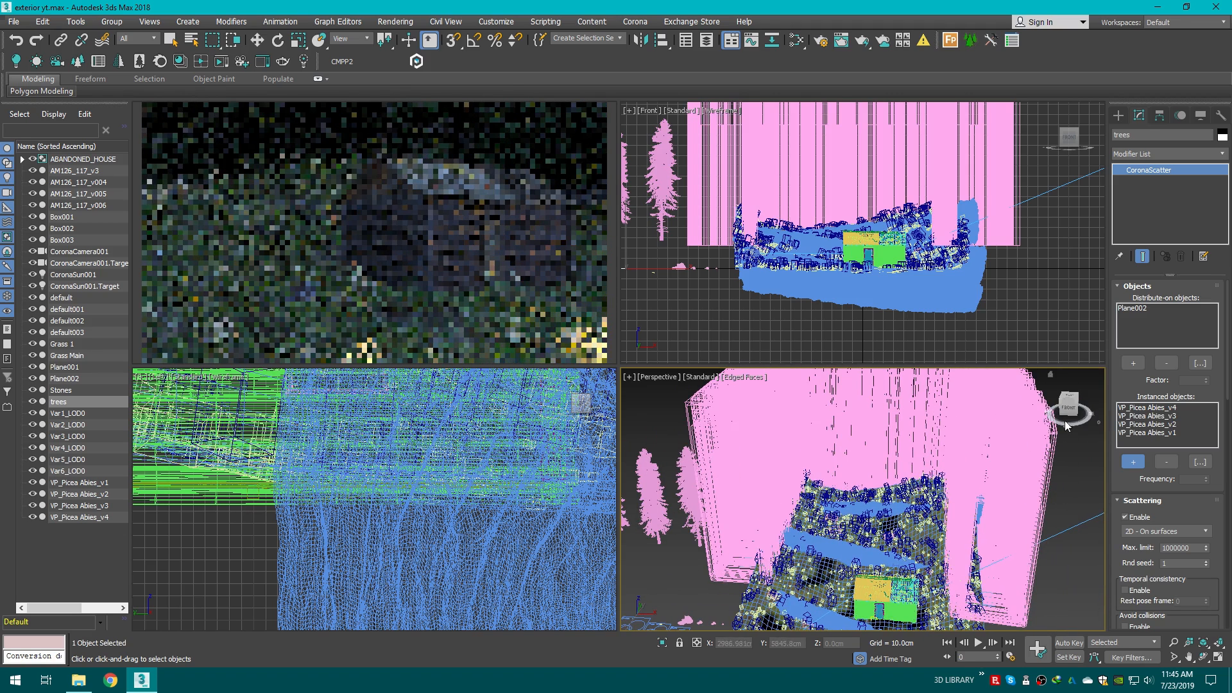
pyautogui.moveTo(1066, 411); pyautogui.dragTo(1089, 401)
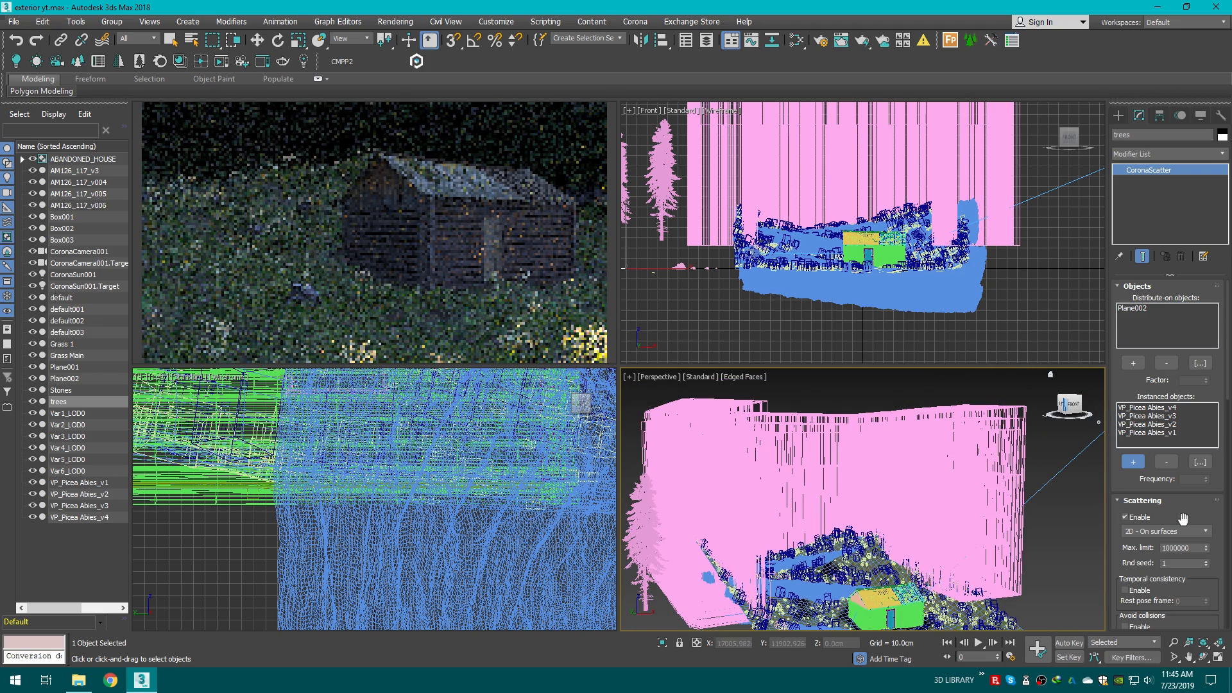
# Step: Enable collision avoidance on the trees scatter and set its spacing to 40%
pyautogui.moveTo(942, 537); pyautogui.dragTo(949, 514, button='middle')
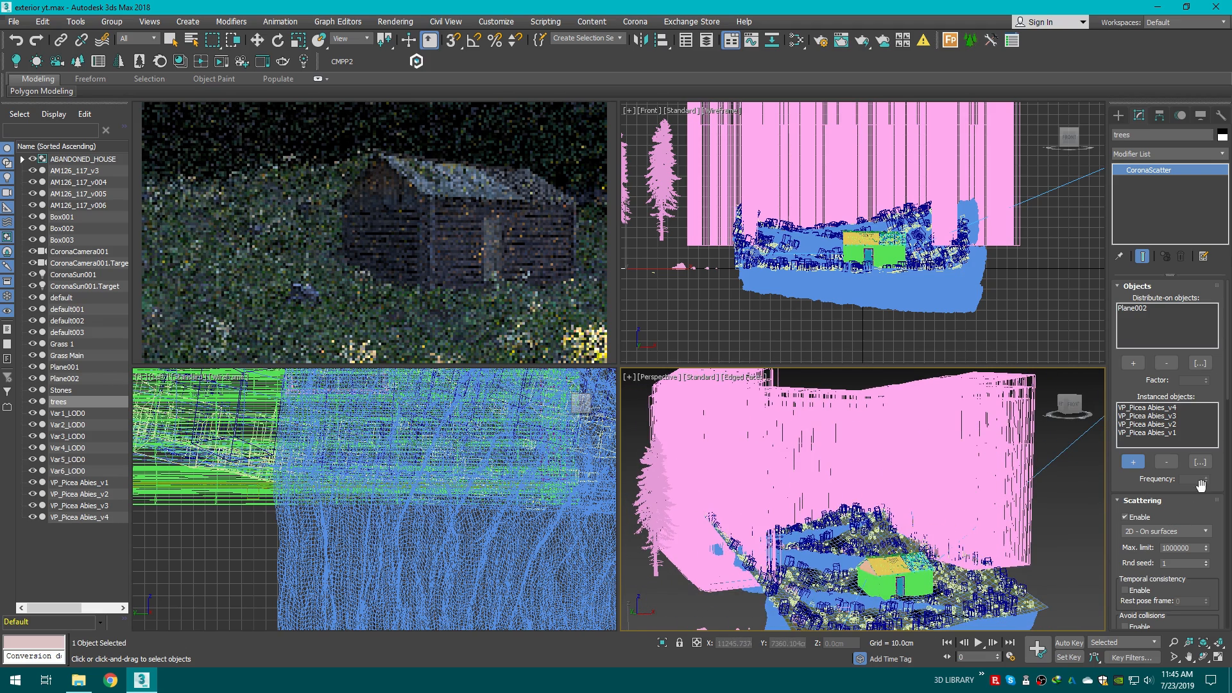
pyautogui.moveTo(1227, 388); pyautogui.dragTo(1224, 423)
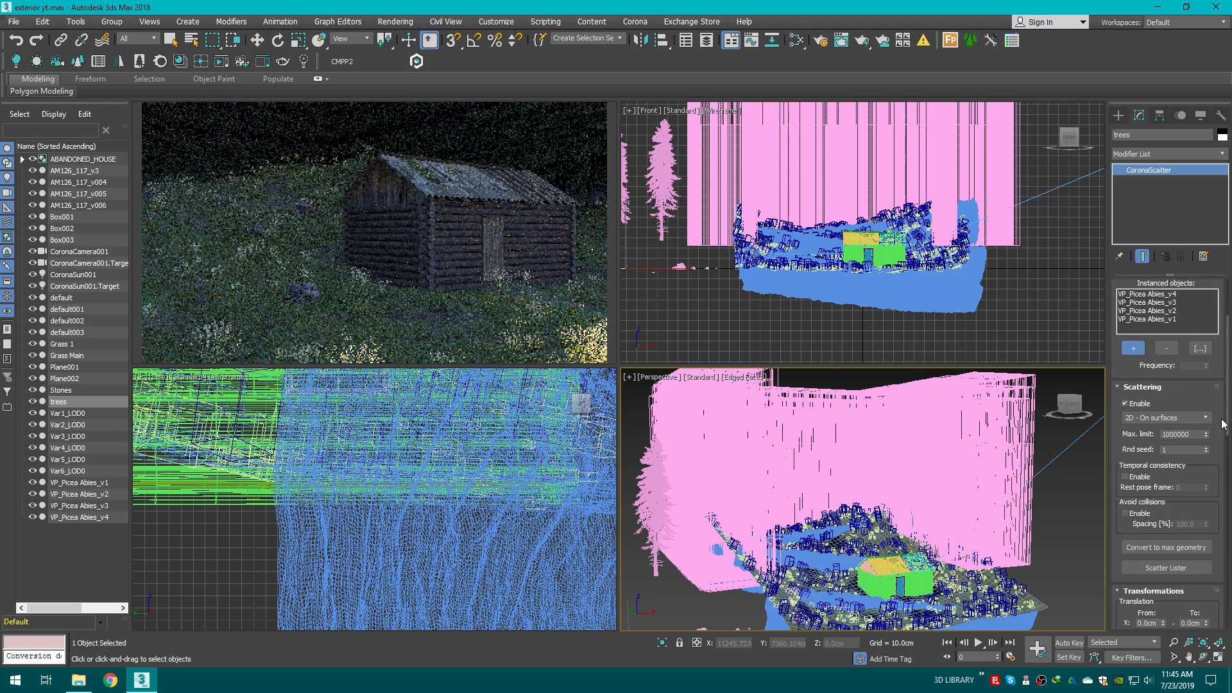
pyautogui.click(1125, 514)
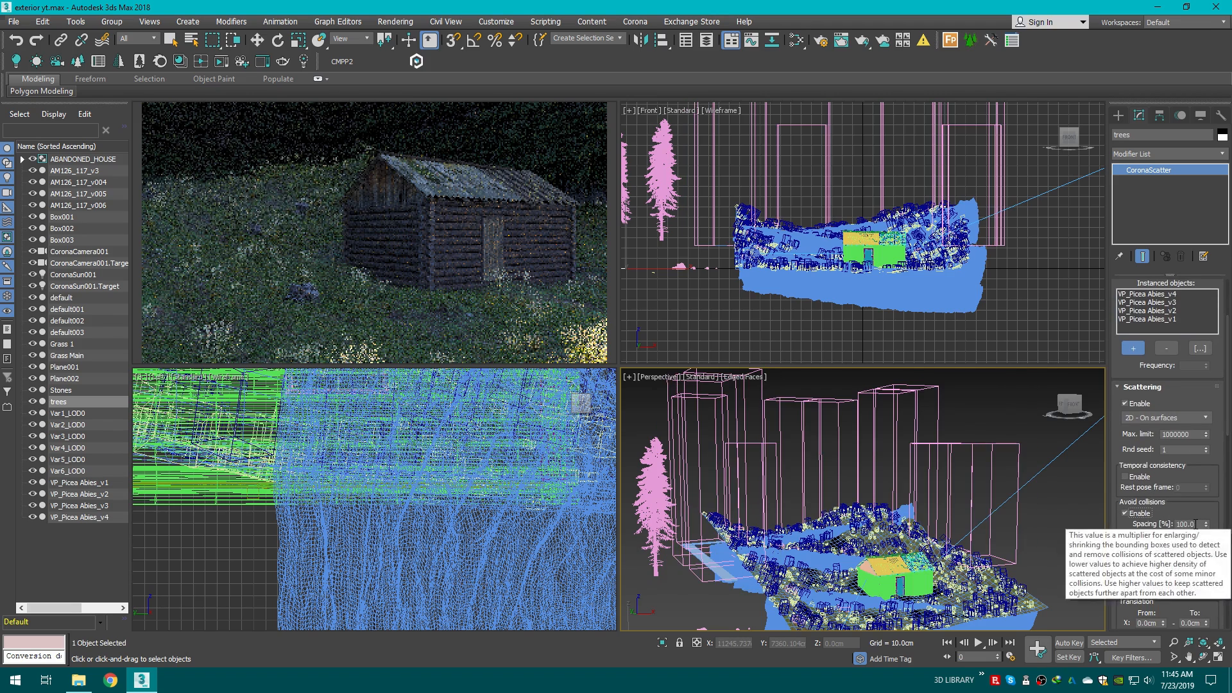
pyautogui.doubleClick(1191, 524)
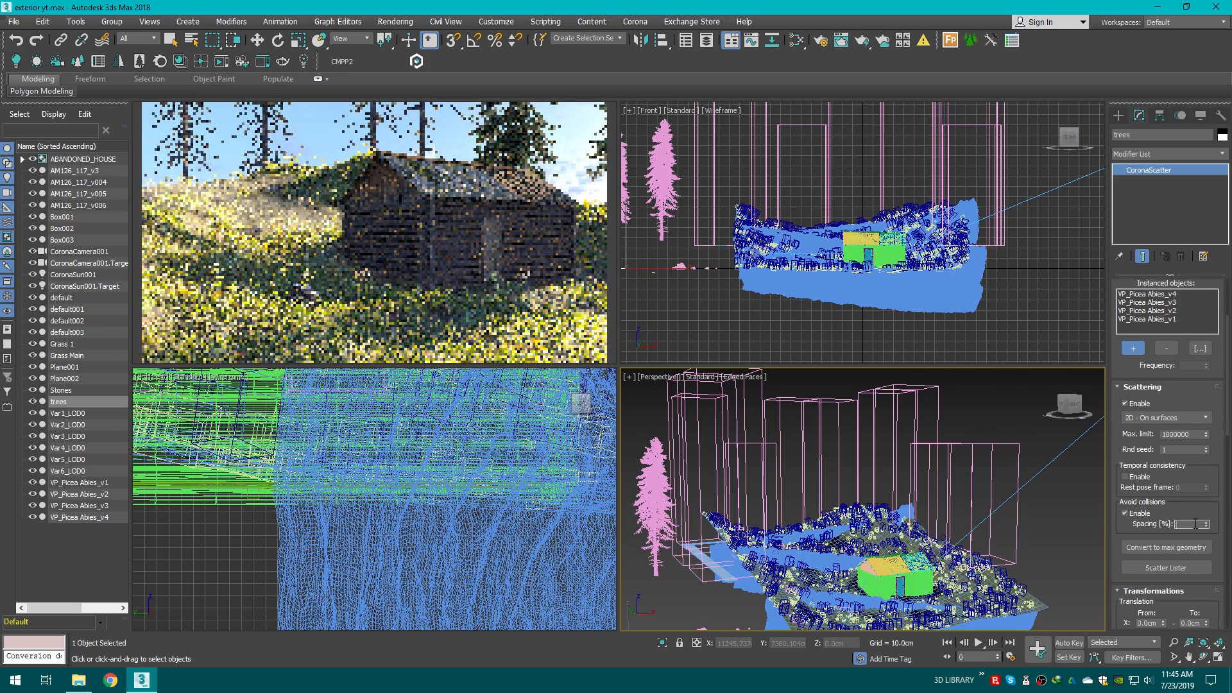
pyautogui.write('40')
pyautogui.press('Return')
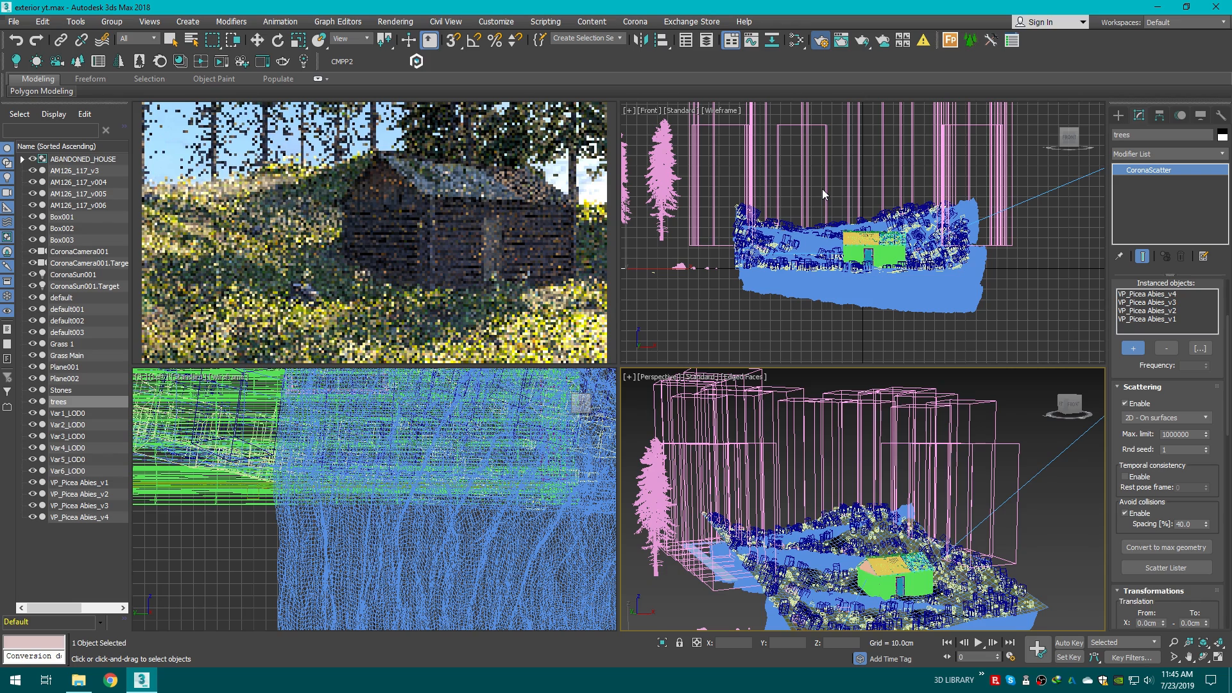
# Step: Reduce the trees scatter's collision spacing to 20%
pyautogui.press('F10')
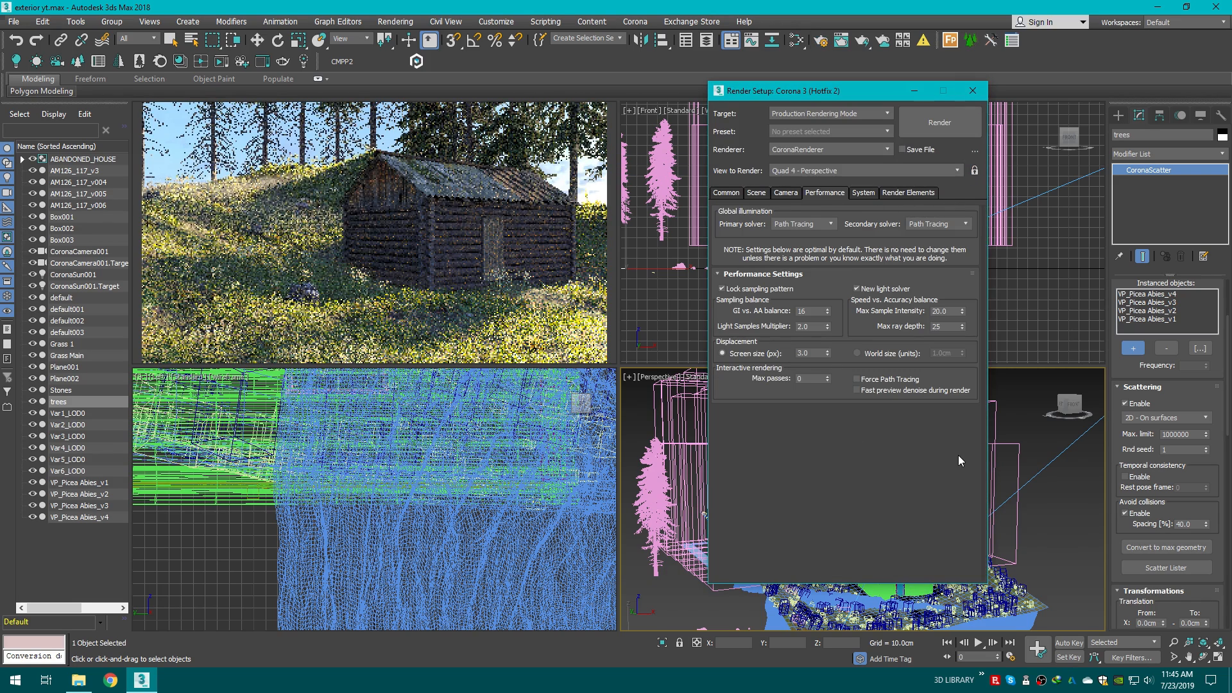
pyautogui.click(973, 90)
pyautogui.press('c')
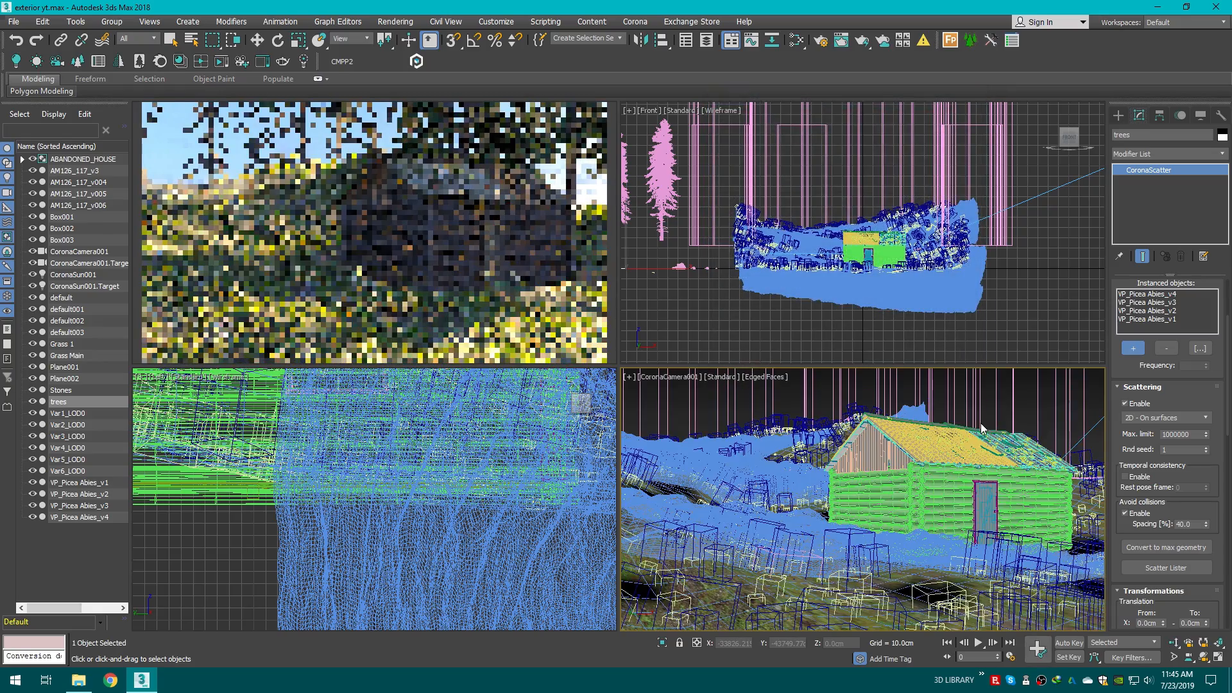
pyautogui.moveTo(981, 422); pyautogui.dragTo(923, 497, button='middle')
pyautogui.press('p')
pyautogui.scroll(-5, 902, 478)
pyautogui.moveTo(1075, 403); pyautogui.dragTo(952, 478)
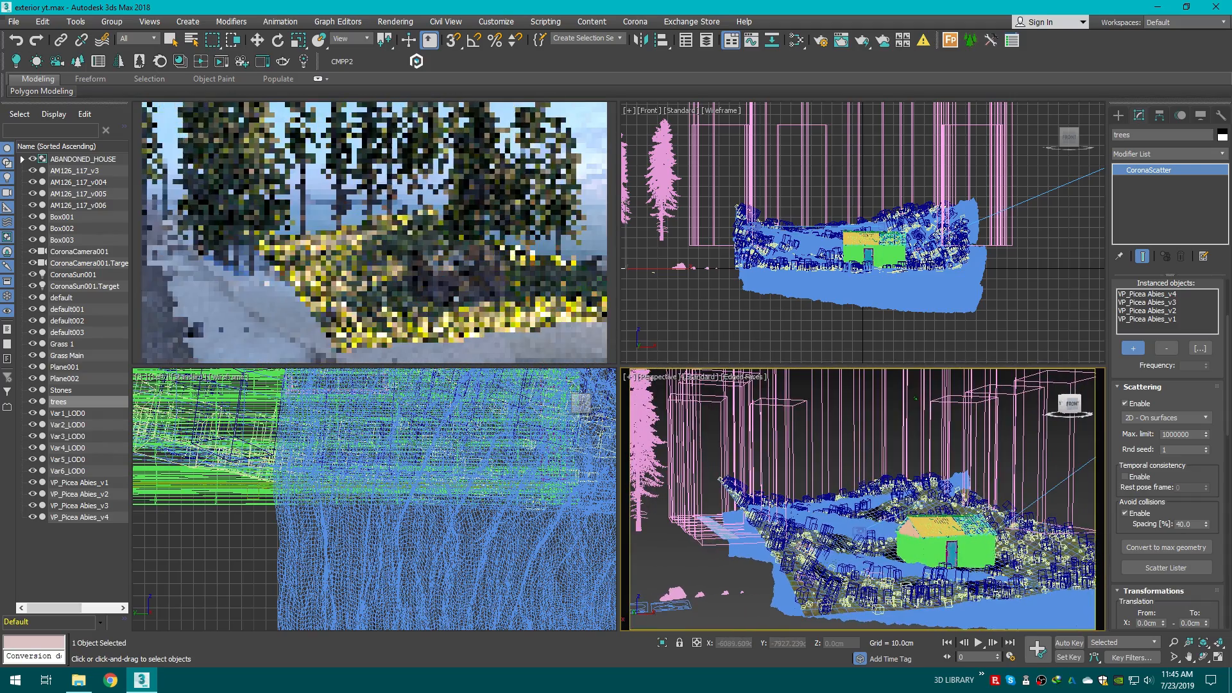
pyautogui.doubleClick(1191, 525)
pyautogui.write('20')
pyautogui.press('Return')
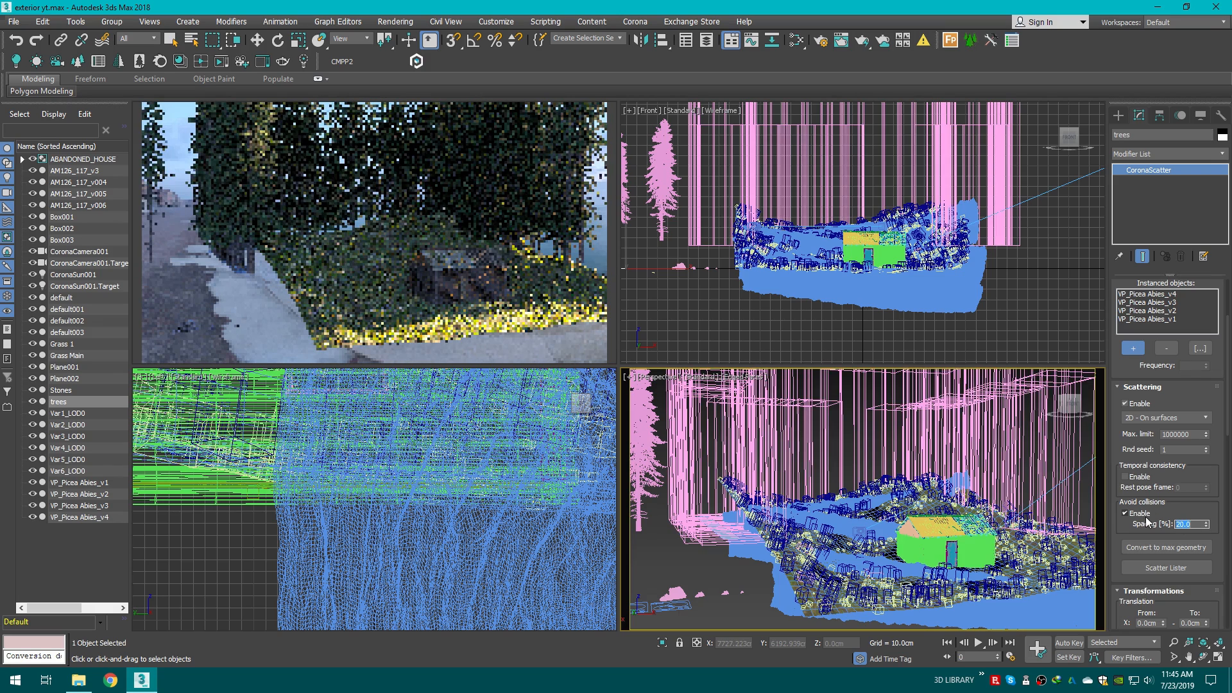
# Step: Switch to the Corona camera view and set the render output size to 2000 by 2000
pyautogui.press('c')
pyautogui.moveTo(923, 504); pyautogui.dragTo(928, 438, button='middle')
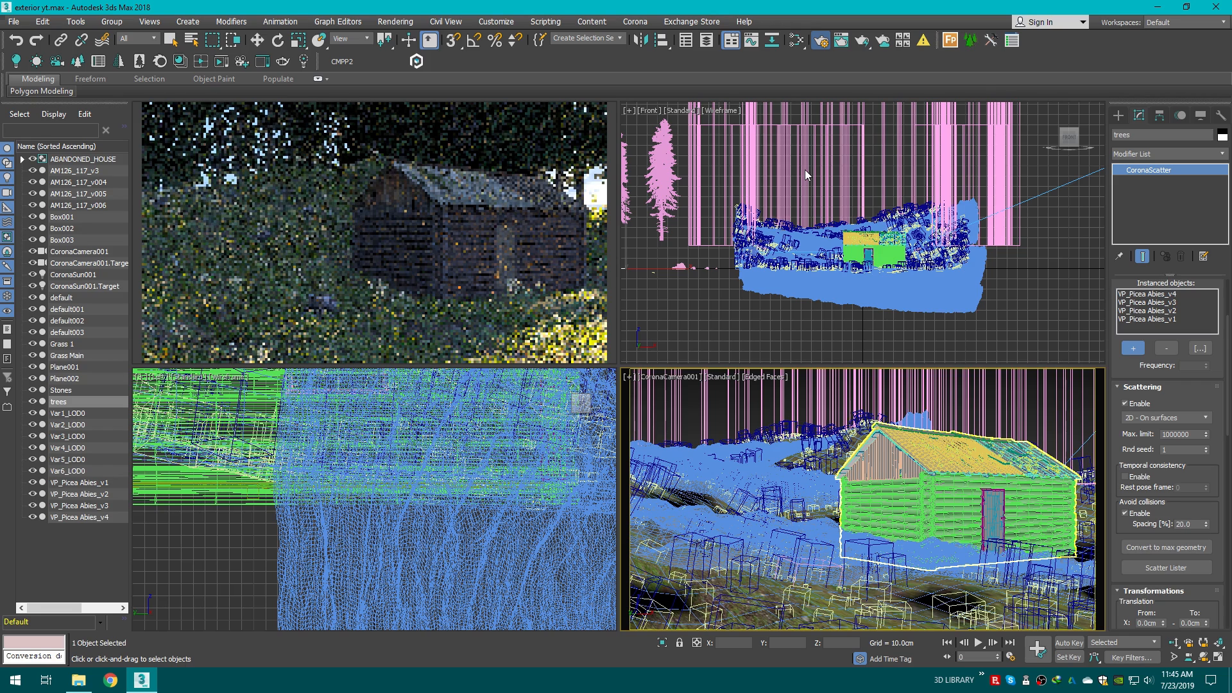
pyautogui.press('F10')
pyautogui.click(757, 192)
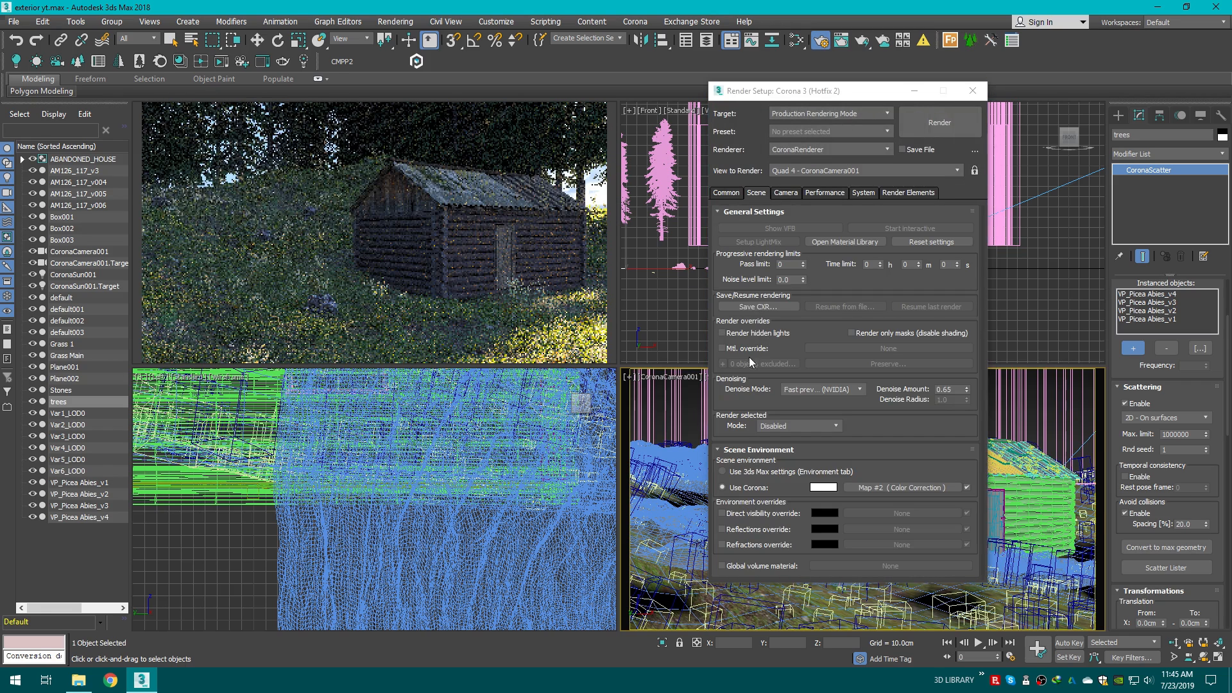
pyautogui.click(727, 194)
pyautogui.click(816, 358)
pyautogui.click(801, 359)
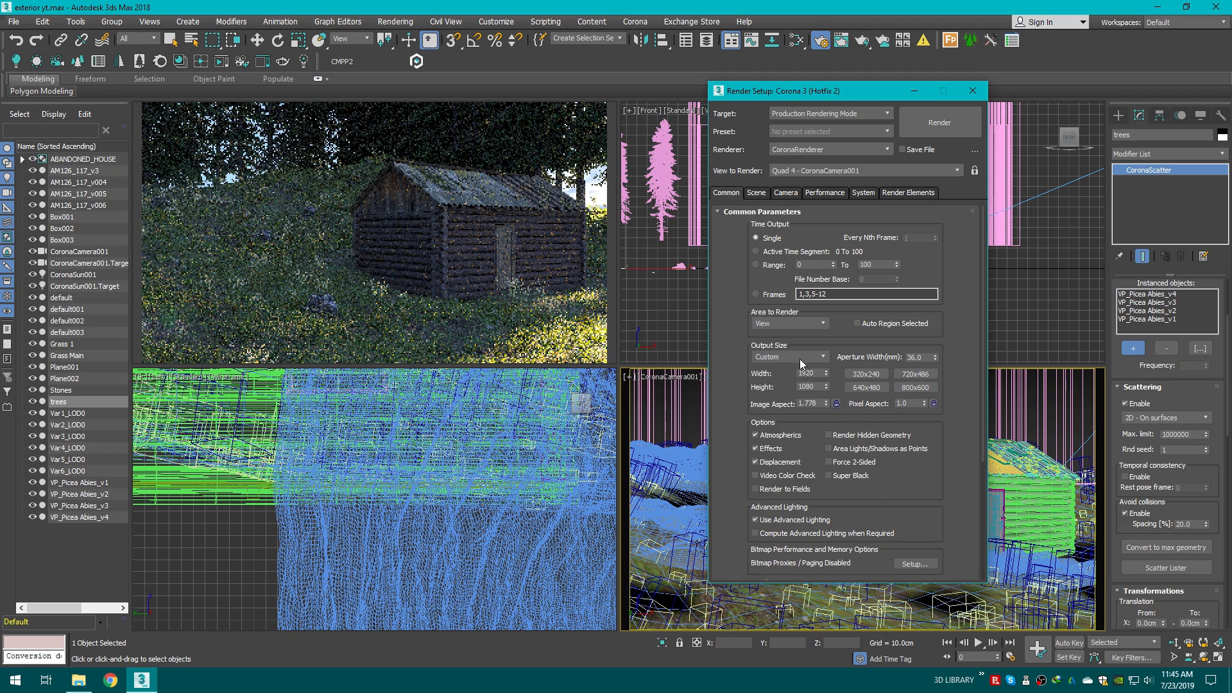
pyautogui.doubleClick(802, 357)
pyautogui.doubleClick(807, 373)
pyautogui.write('2000')
pyautogui.press('Return')
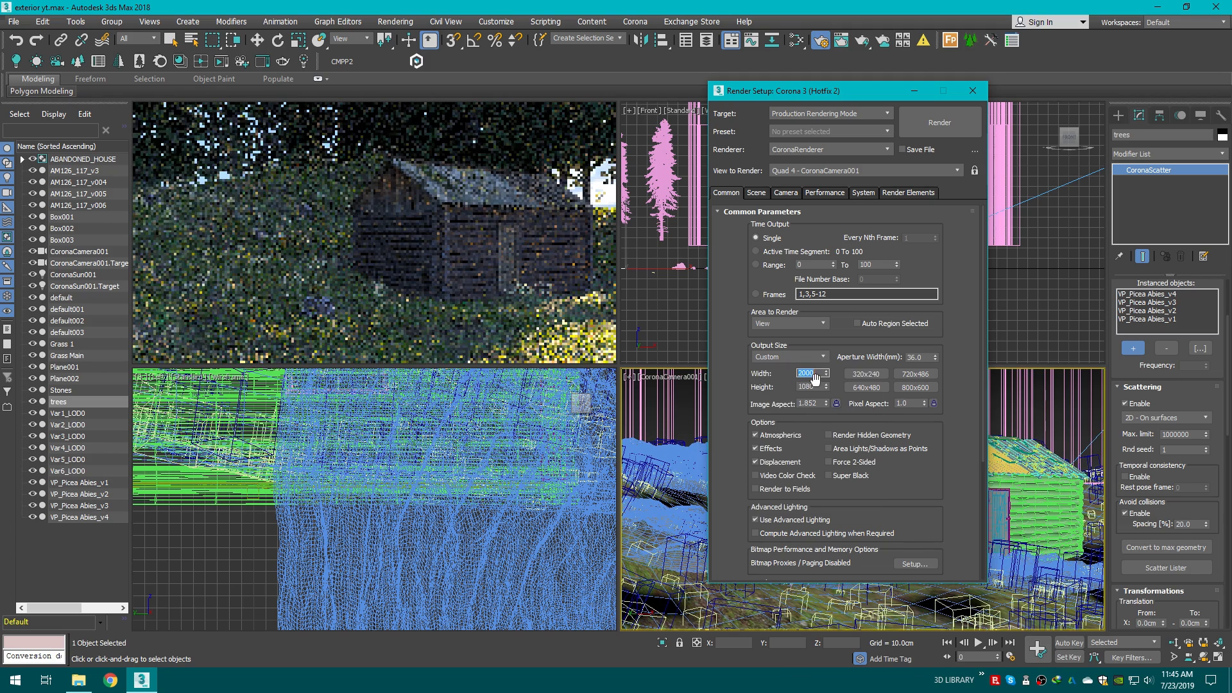
pyautogui.write('2000')
pyautogui.press('Return')
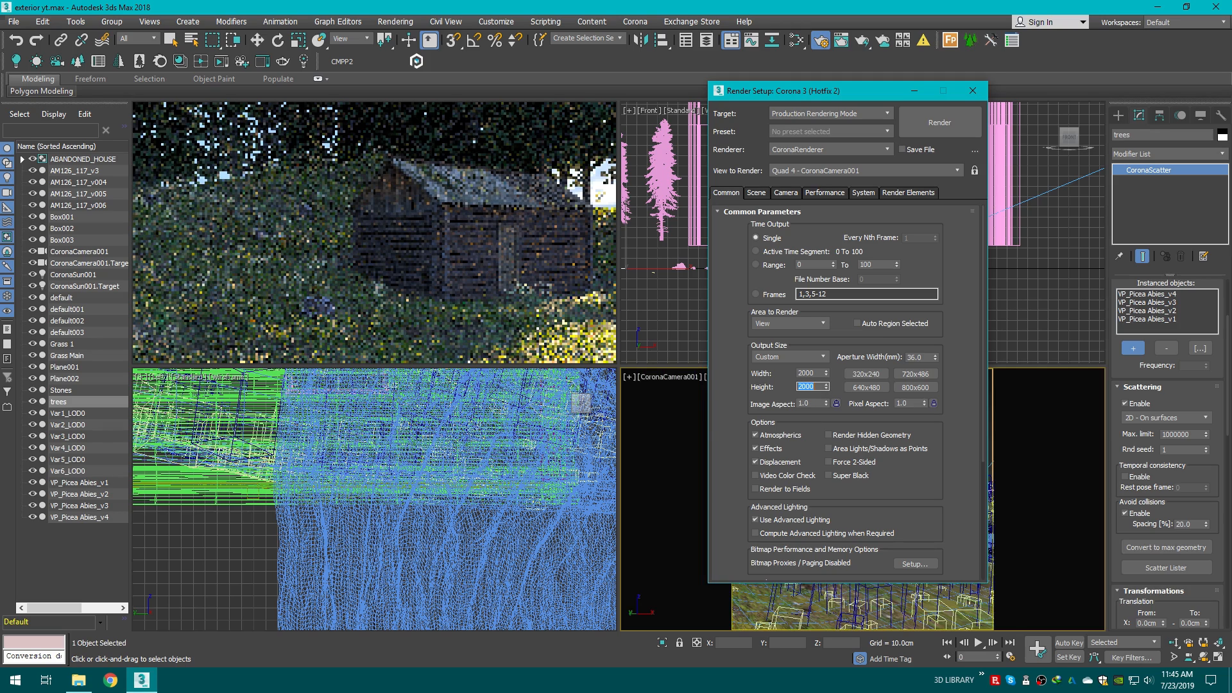
pyautogui.moveTo(802, 90); pyautogui.dragTo(903, 114)
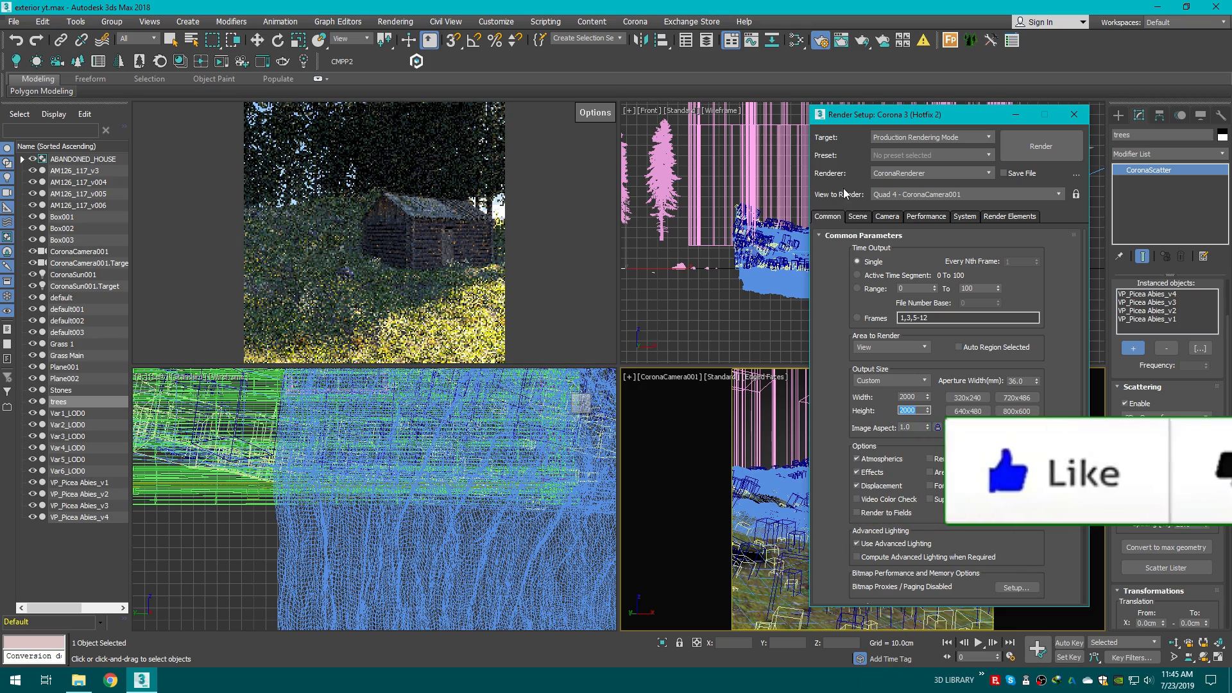
pyautogui.click(1016, 114)
# Step: Set the trees scatter's minimum scale to 80% and its Z rotation range from 90 to 180 degrees
pyautogui.moveTo(1228, 385); pyautogui.dragTo(1226, 462)
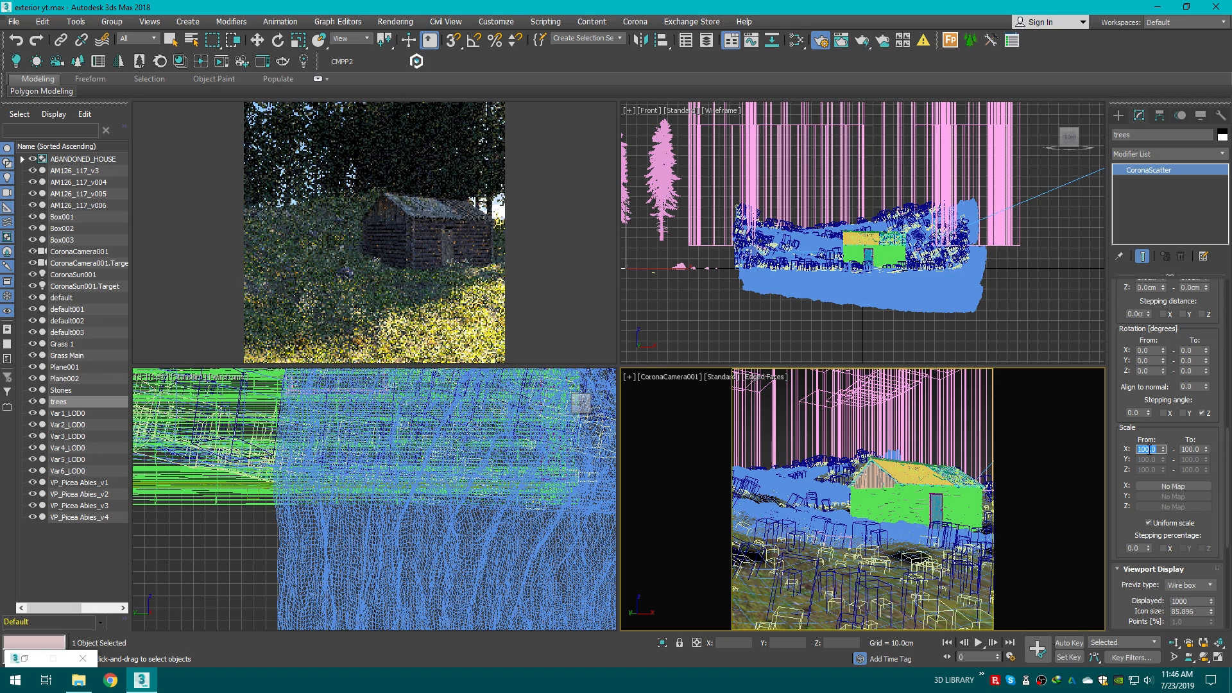
pyautogui.press('Return')
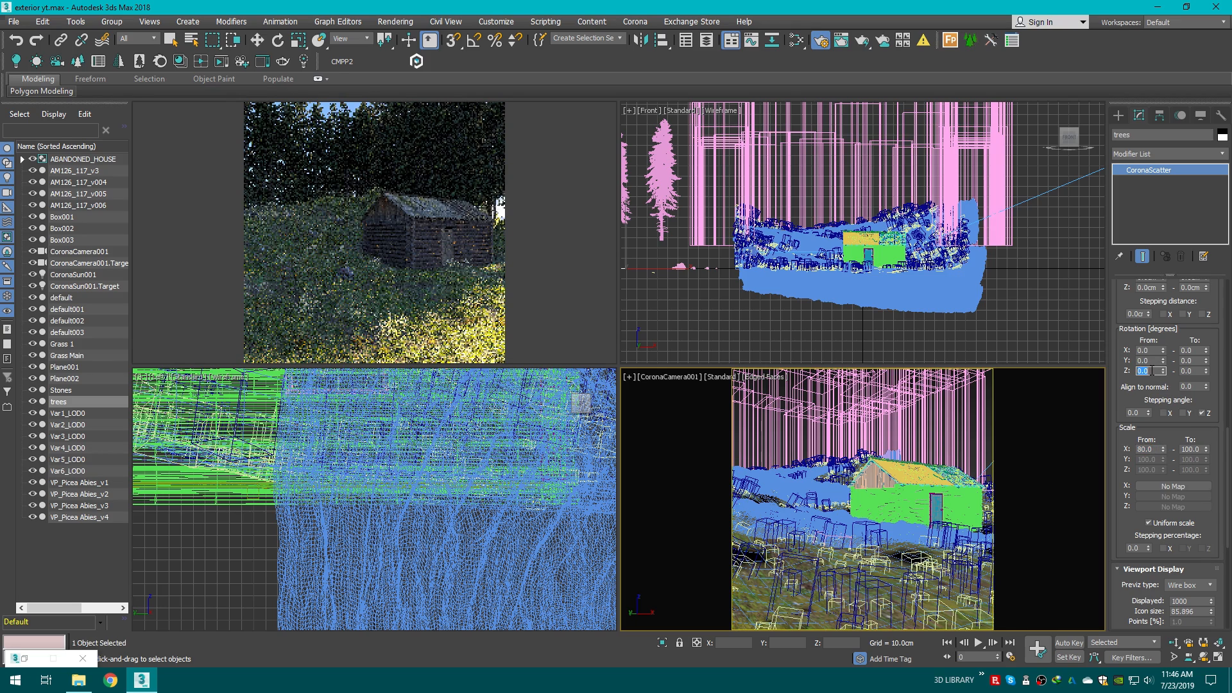
pyautogui.write('90')
pyautogui.press('Return')
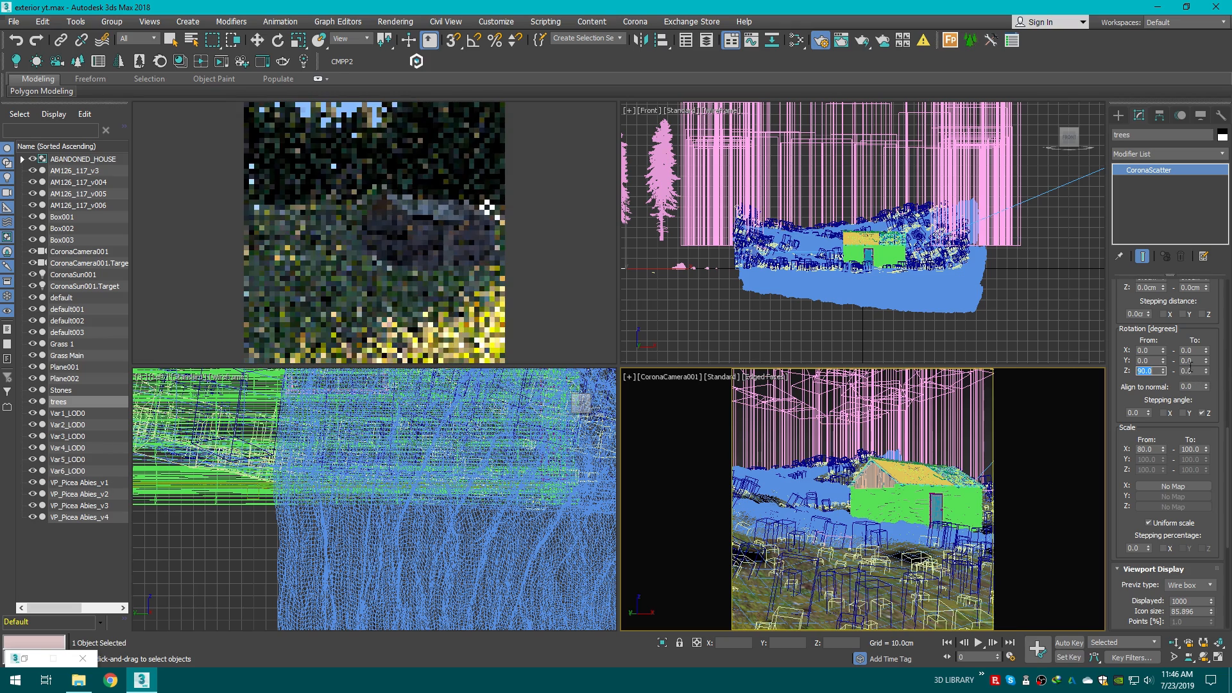
pyautogui.click(1195, 370)
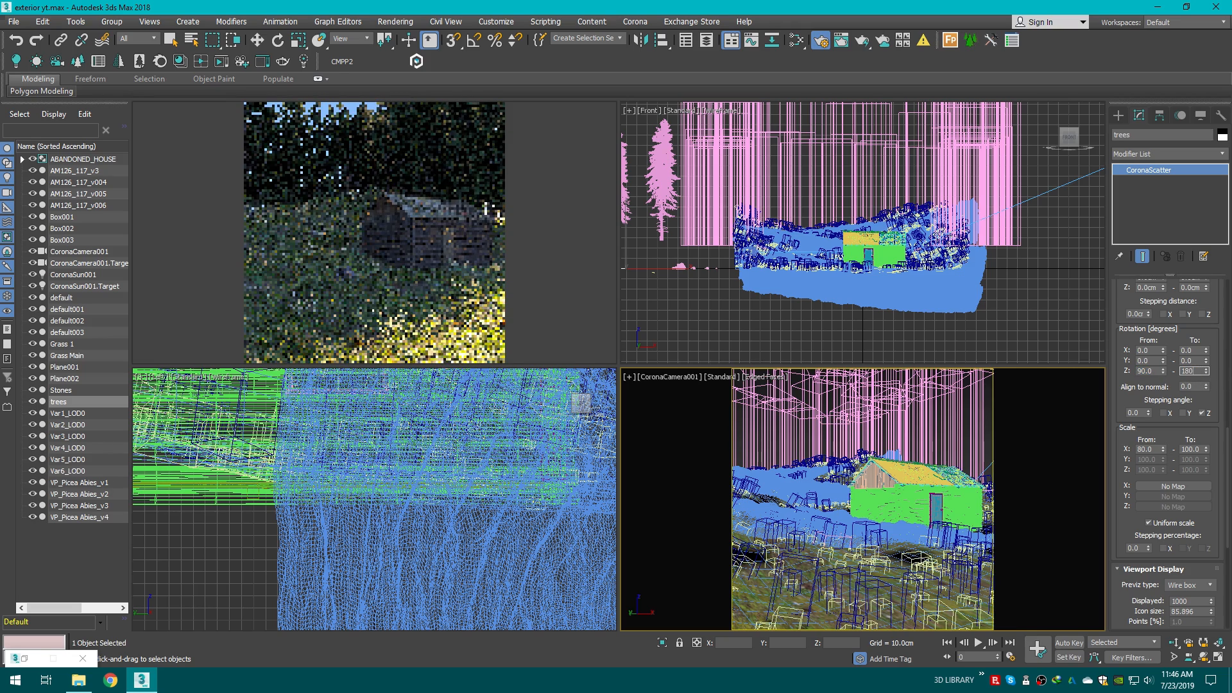
pyautogui.write('180')
pyautogui.press('Return')
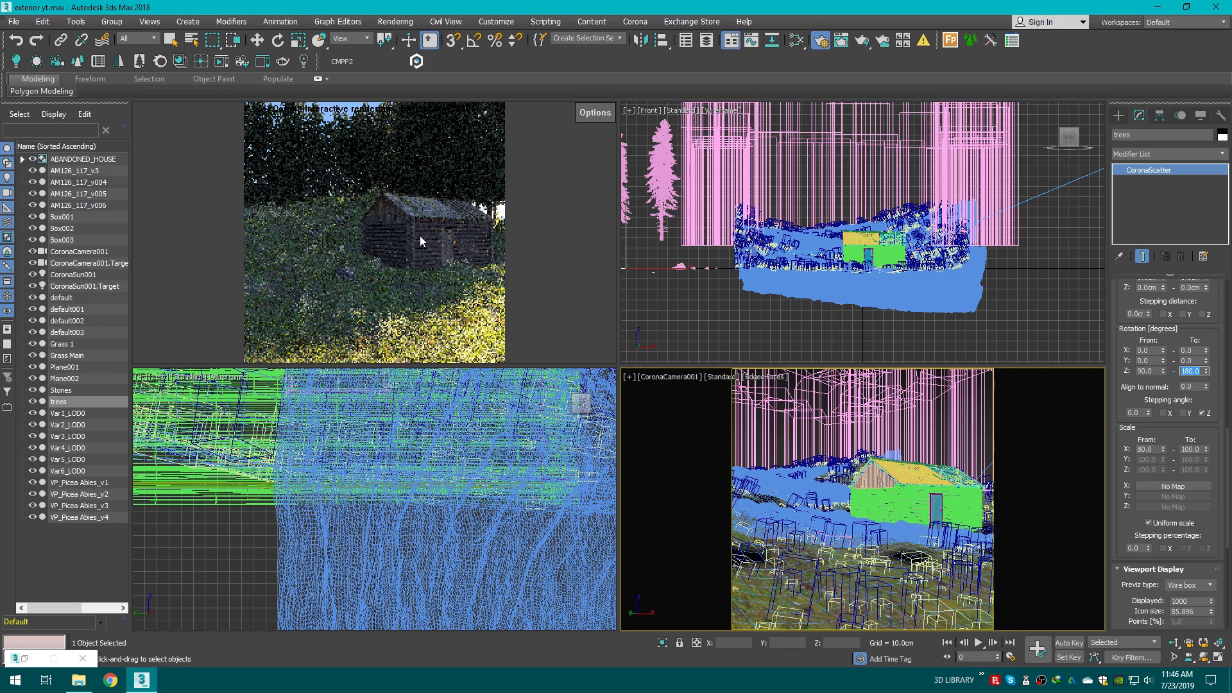
# Step: Set the trees scatter's collision spacing to 24%
pyautogui.moveTo(1229, 462); pyautogui.dragTo(1227, 399)
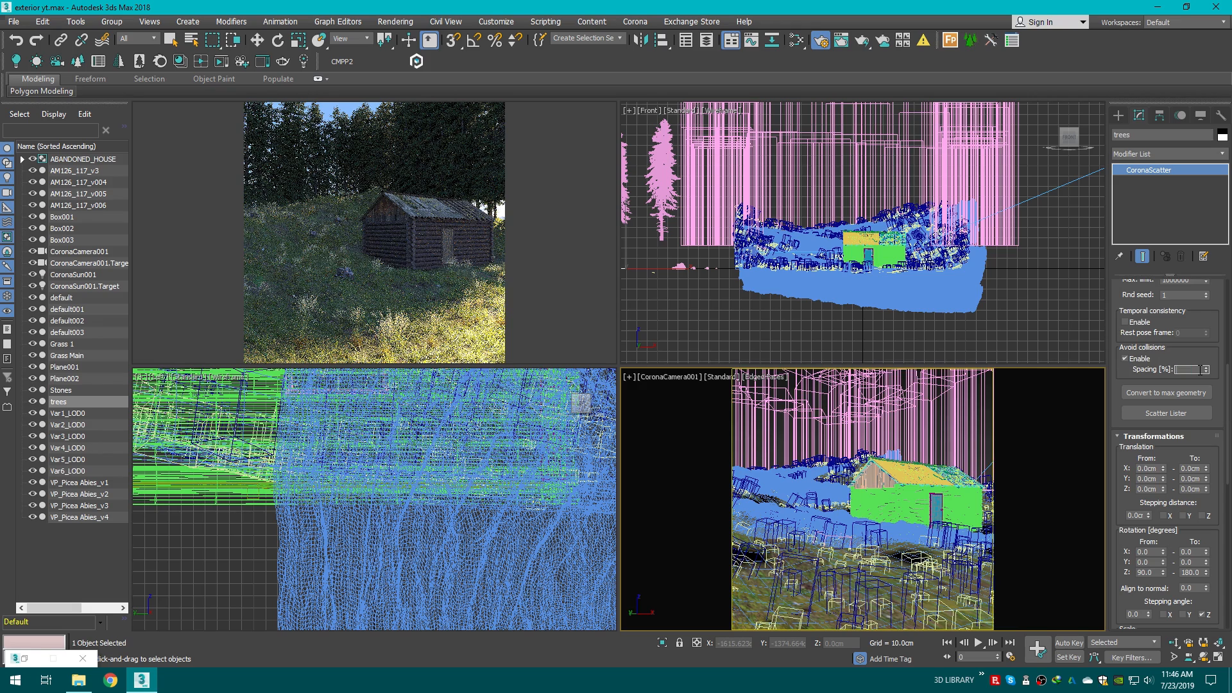
pyautogui.press('Return')
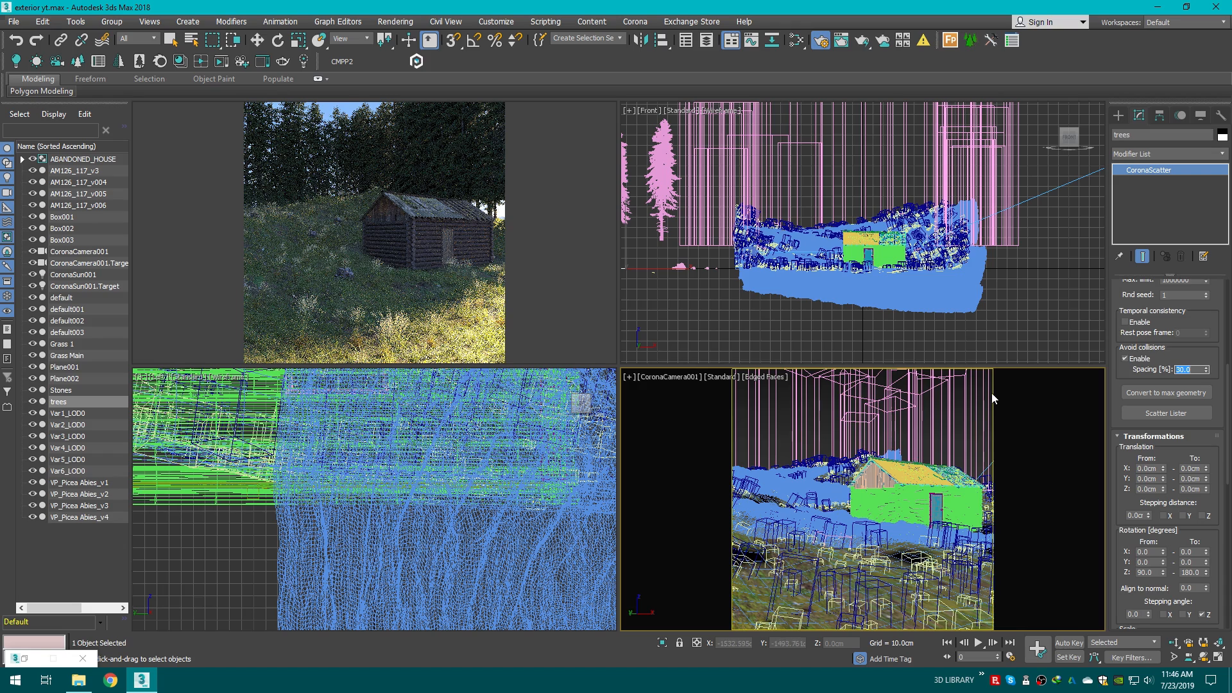
pyautogui.write('250')
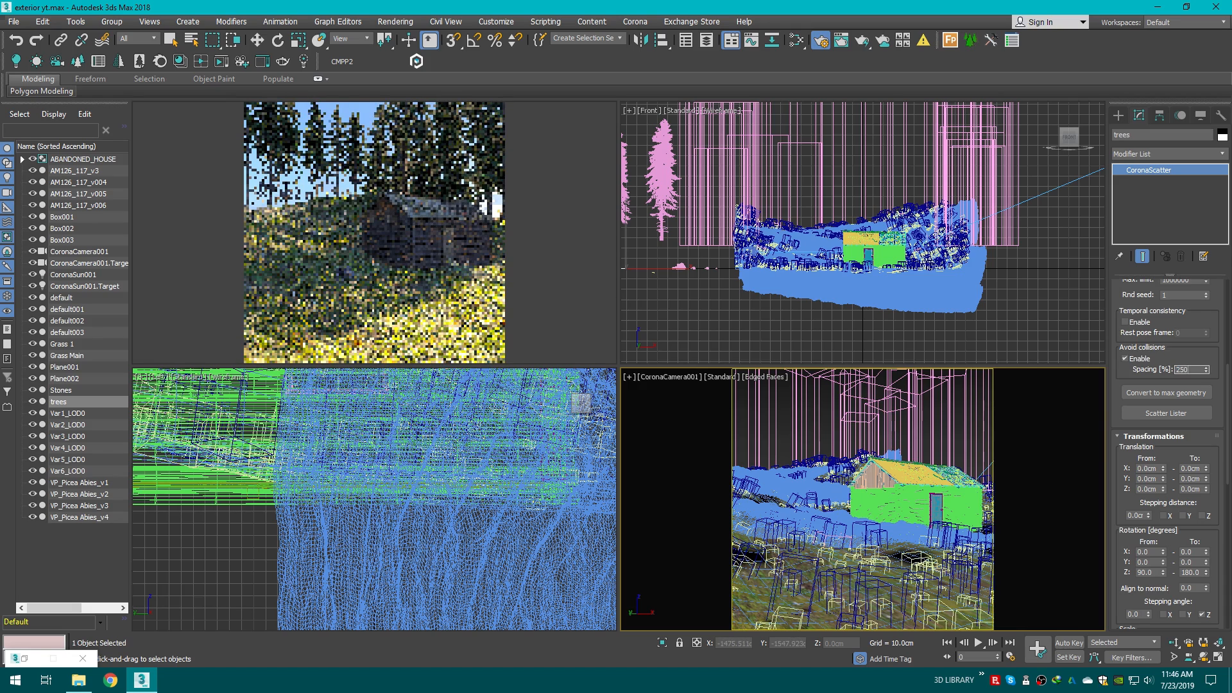
pyautogui.press('Return')
pyautogui.write('25')
pyautogui.press('Return')
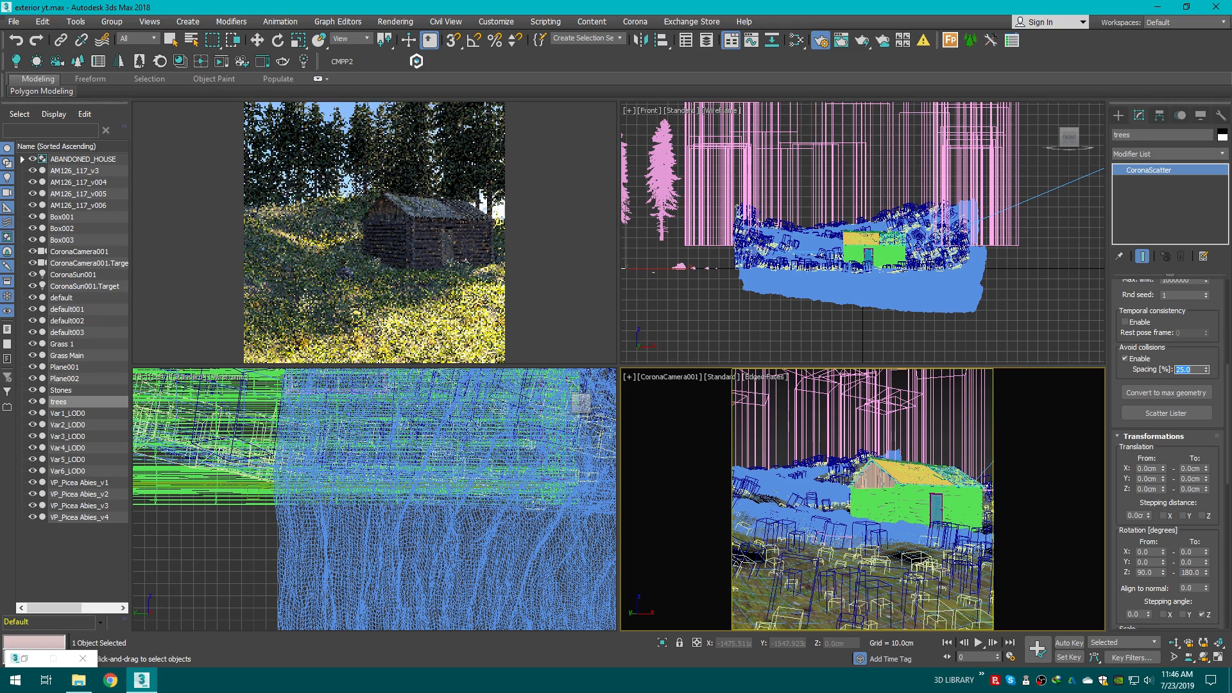
pyautogui.write('28')
pyautogui.press('Return')
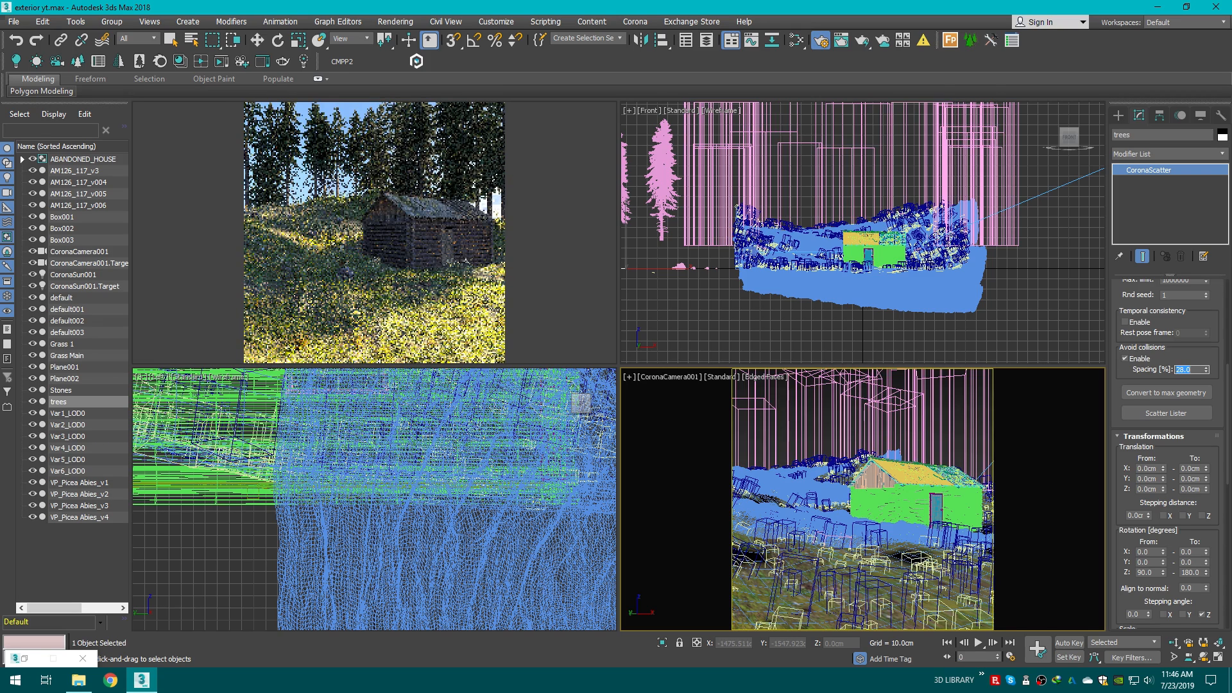
pyautogui.write('21')
pyautogui.press('Return')
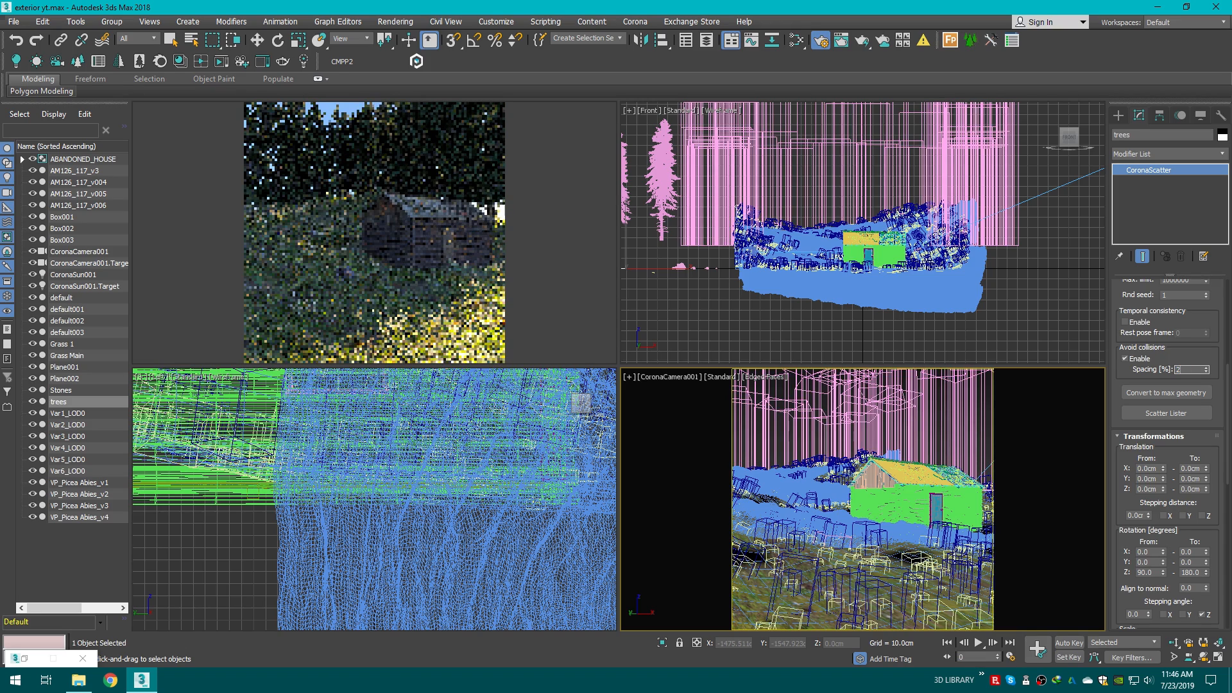
pyautogui.write('24')
pyautogui.press('Return')
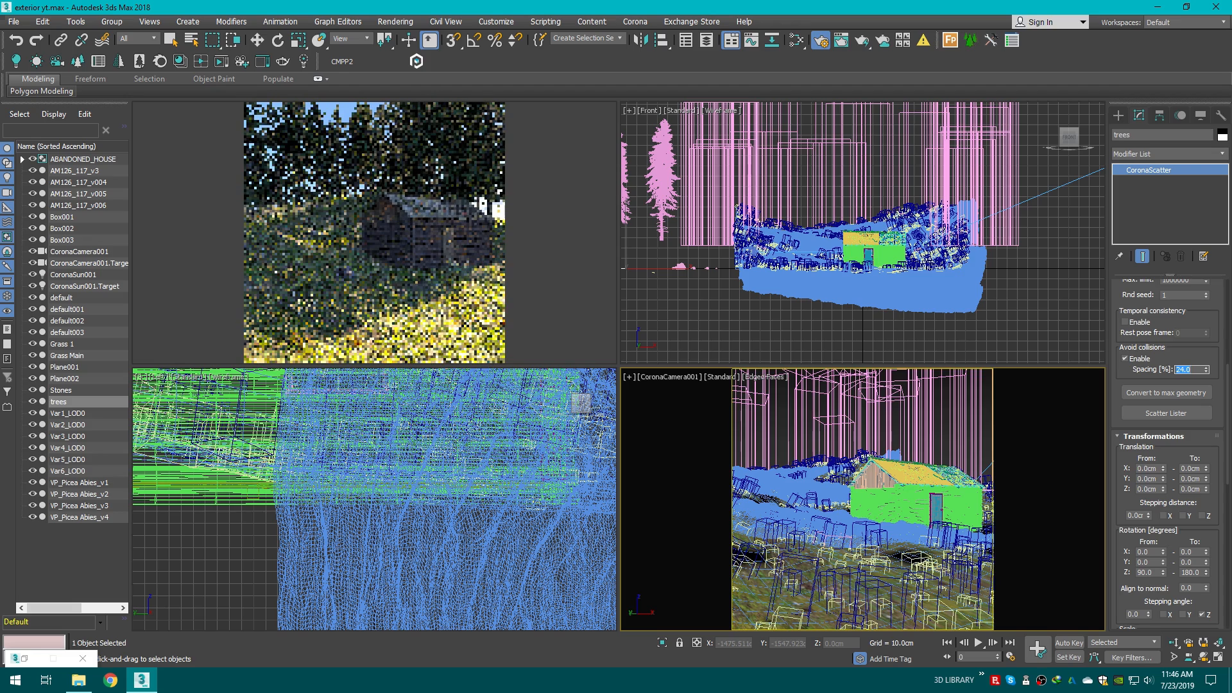
# Step: Create a new Corona Scatter object beside the terrain in the perspective view
pyautogui.click(1119, 115)
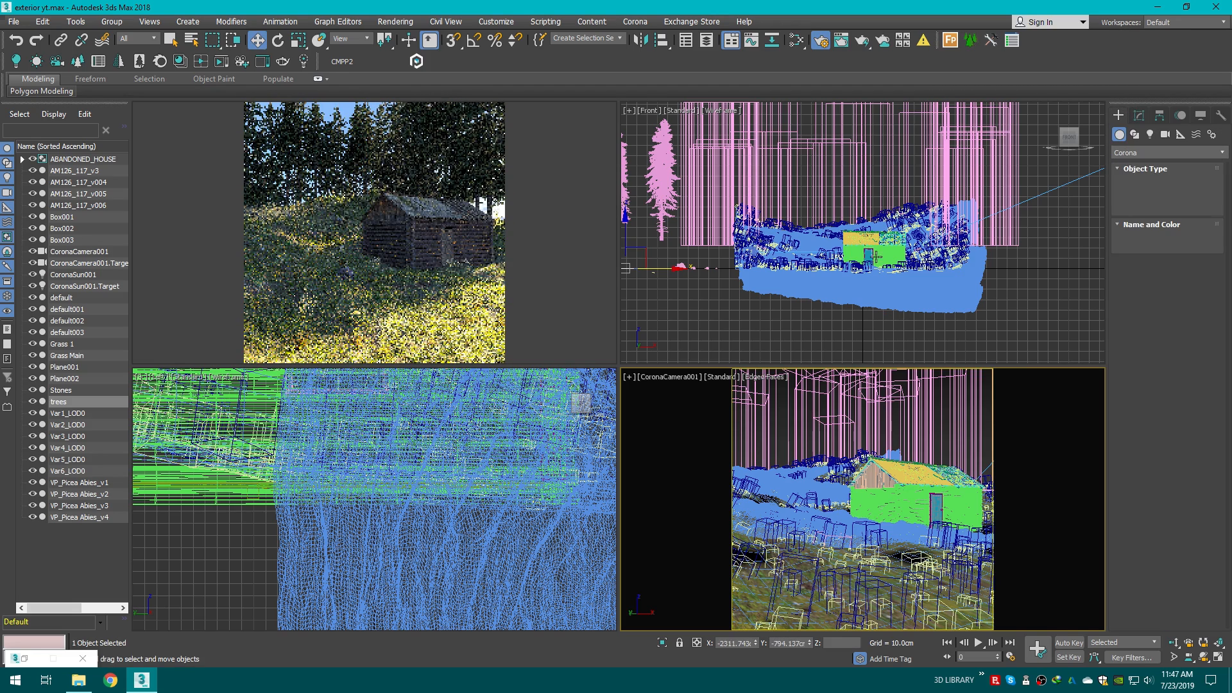
pyautogui.press('w')
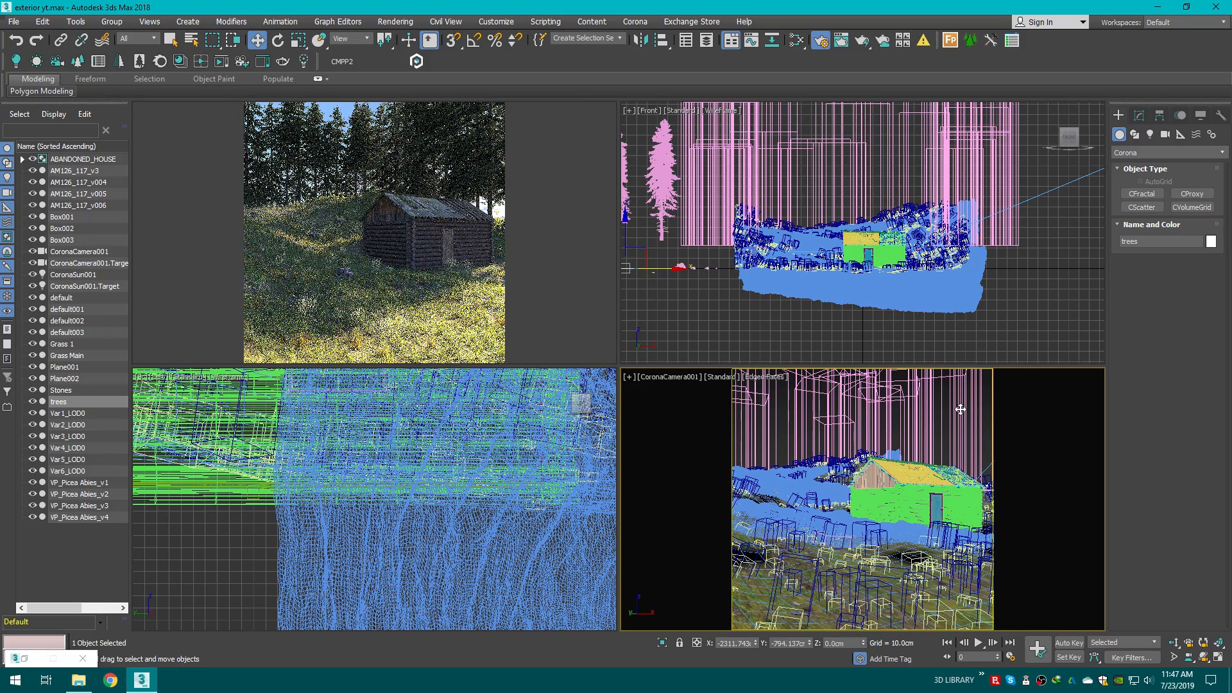
pyautogui.click(963, 481)
pyautogui.press('p')
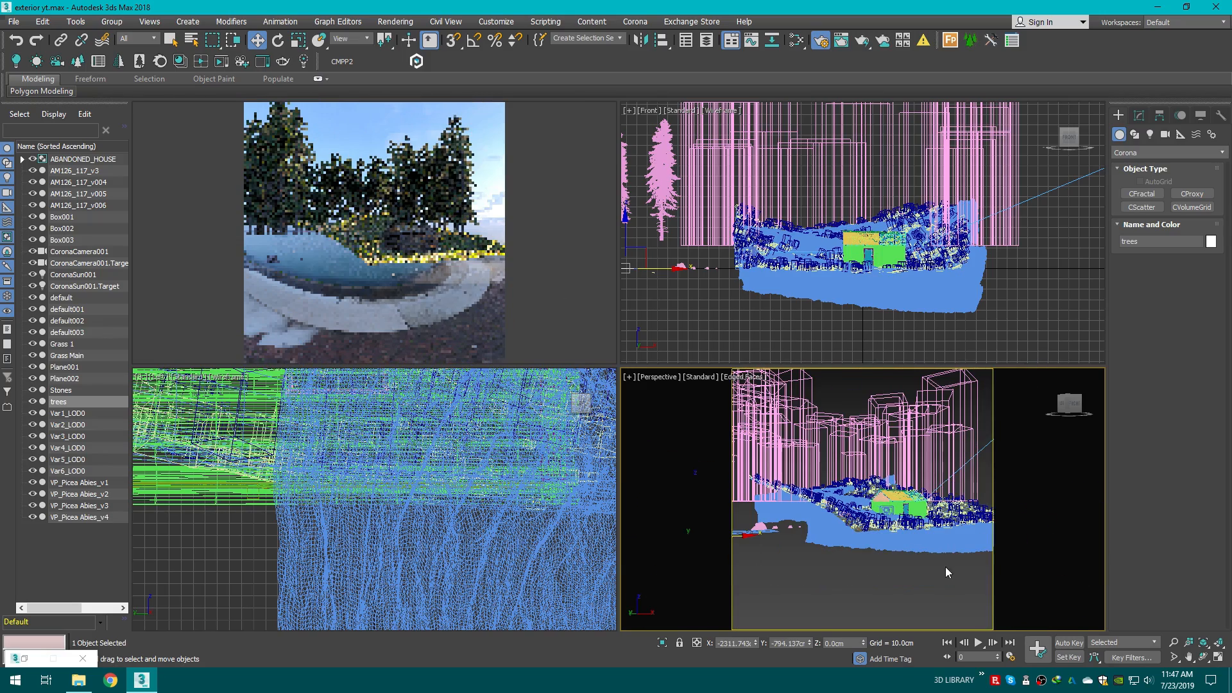
pyautogui.click(945, 567)
pyautogui.moveTo(1066, 410); pyautogui.dragTo(1062, 433)
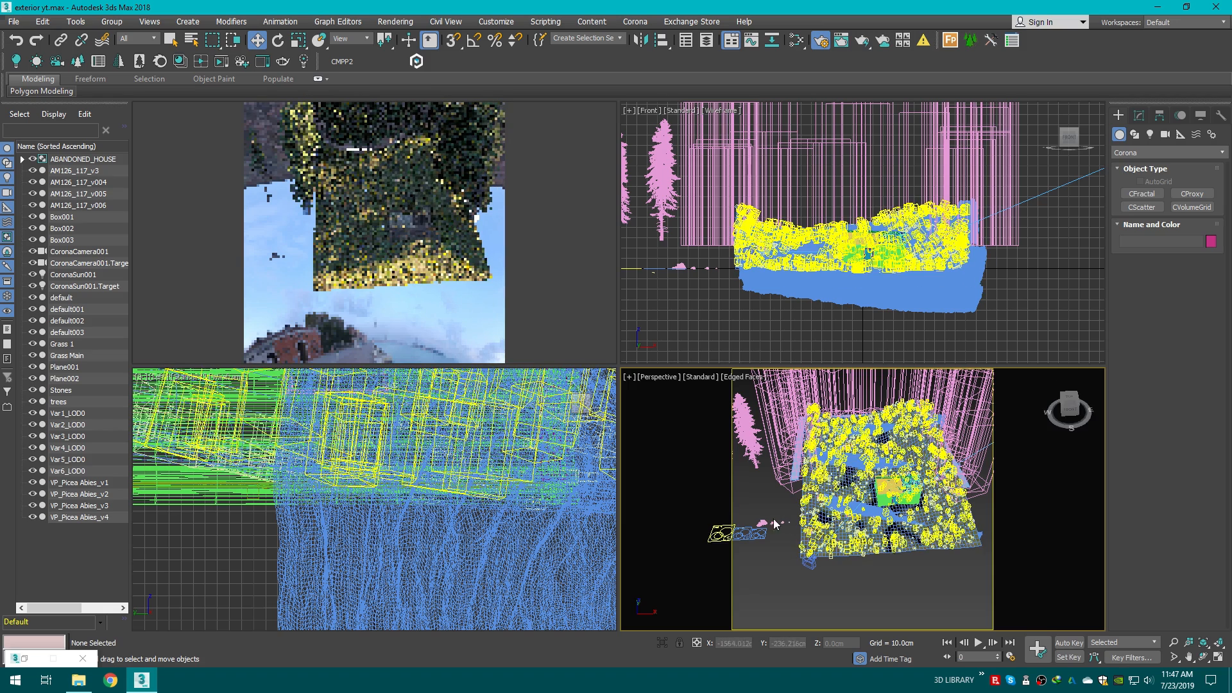
pyautogui.moveTo(789, 504); pyautogui.dragTo(869, 518, button='middle')
pyautogui.scroll(5, 822, 543)
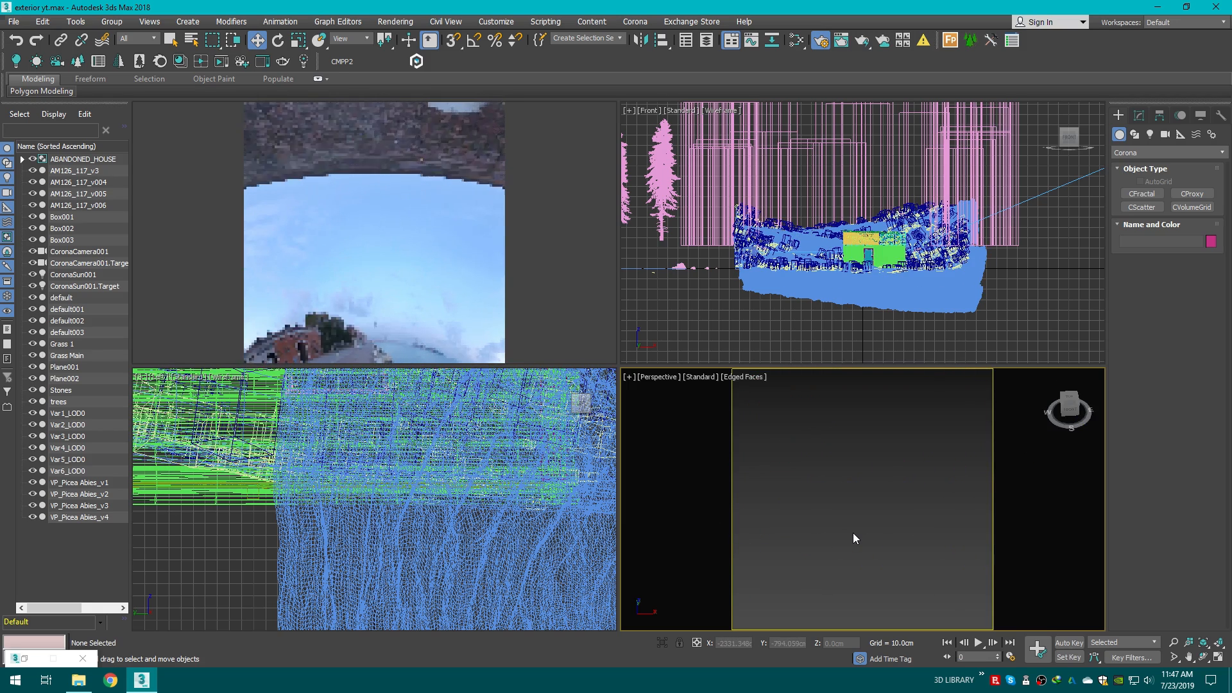
pyautogui.scroll(-4, 853, 532)
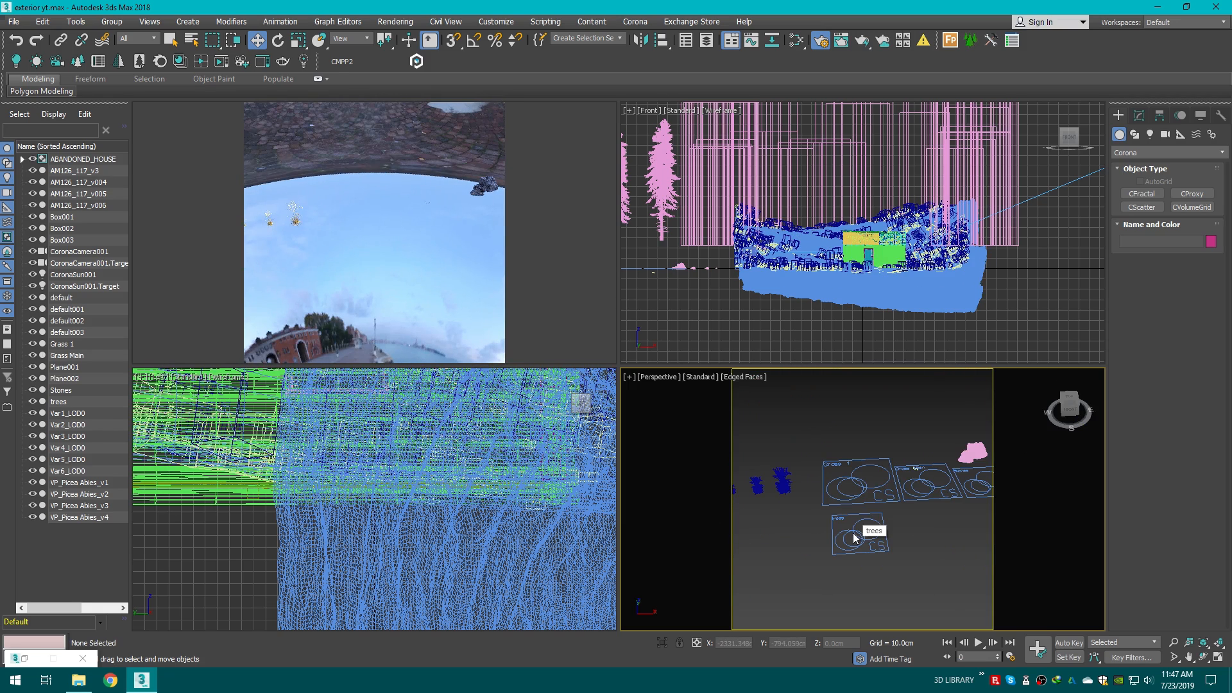
pyautogui.click(1142, 194)
pyautogui.moveTo(914, 448); pyautogui.dragTo(887, 449, button='middle')
pyautogui.moveTo(880, 527); pyautogui.dragTo(897, 528)
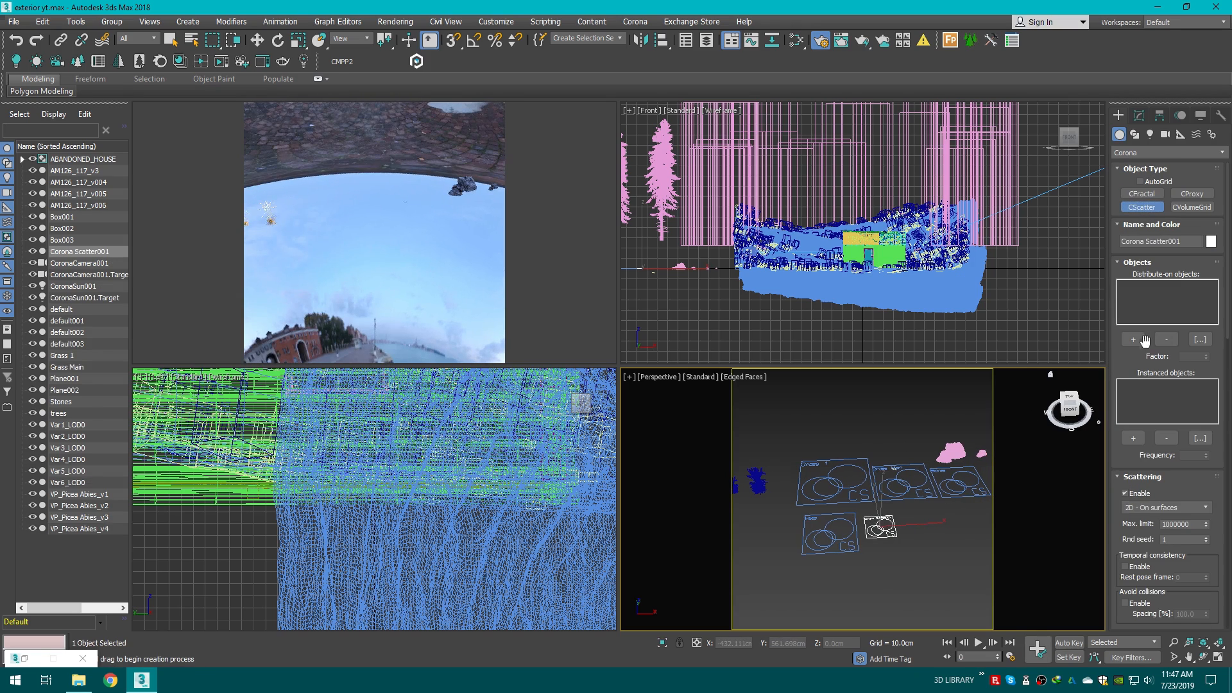
pyautogui.scroll(-5, 891, 429)
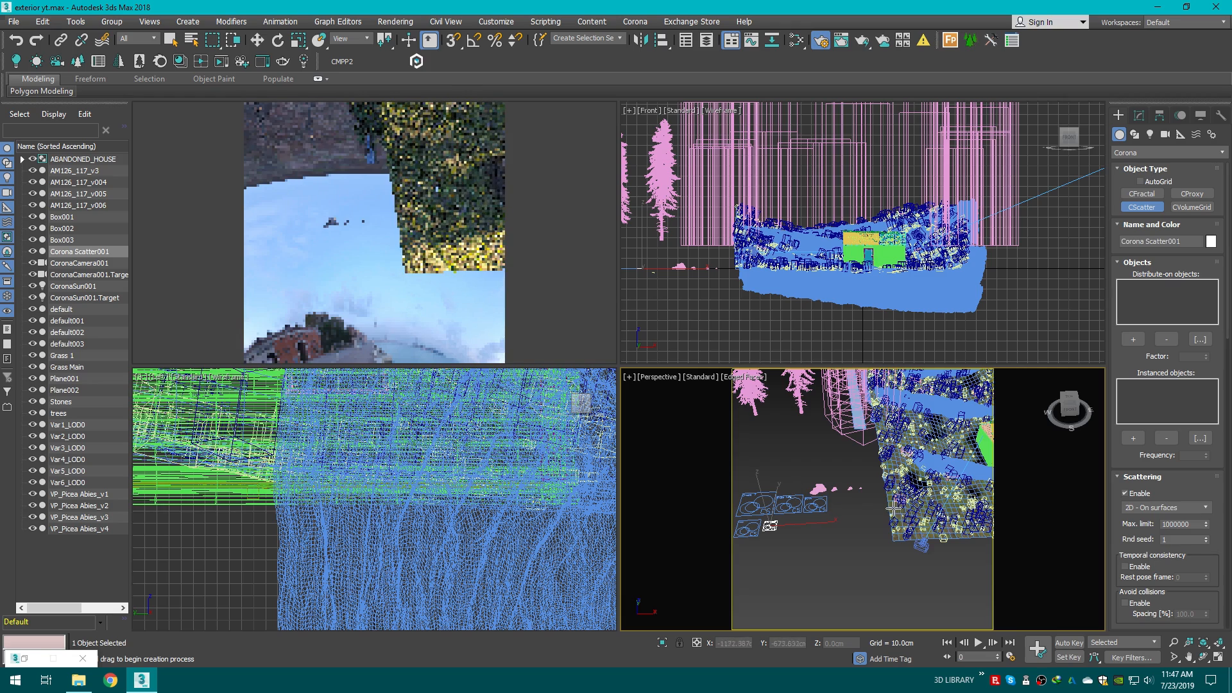
# Step: Create two more Corona Scatter objects in the perspective view
pyautogui.scroll(2, 897, 506)
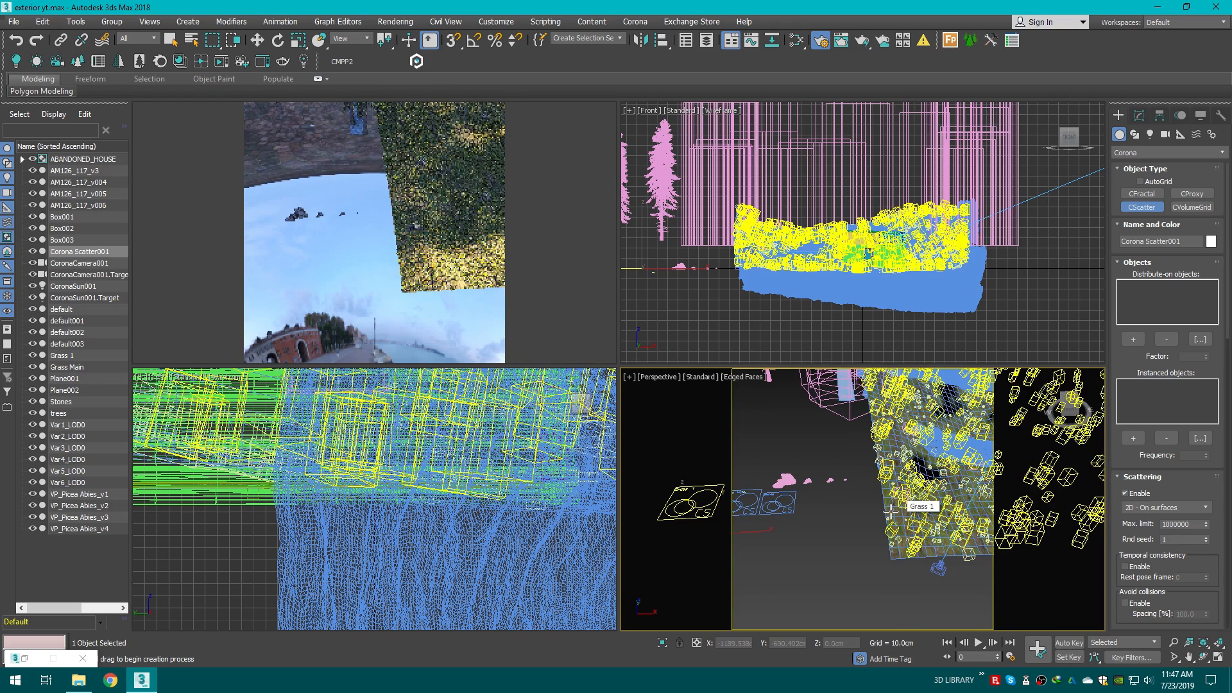
pyautogui.scroll(3, 897, 507)
pyautogui.click(890, 505)
pyautogui.scroll(-3, 888, 504)
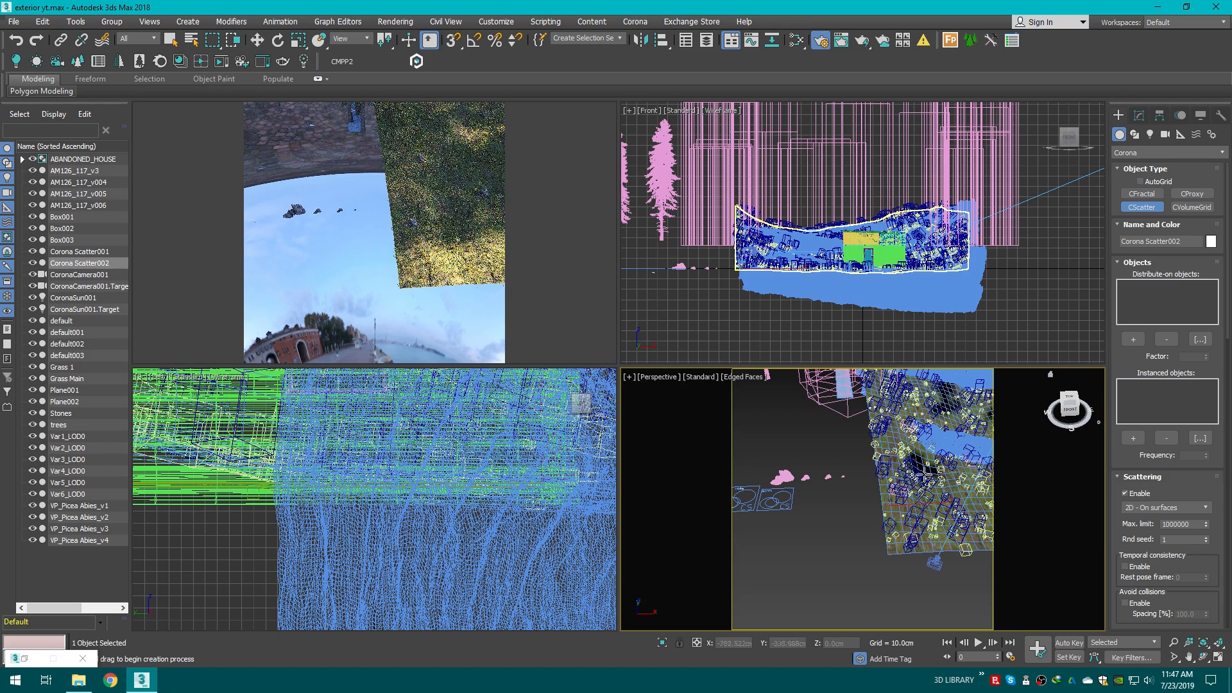
pyautogui.click(911, 478)
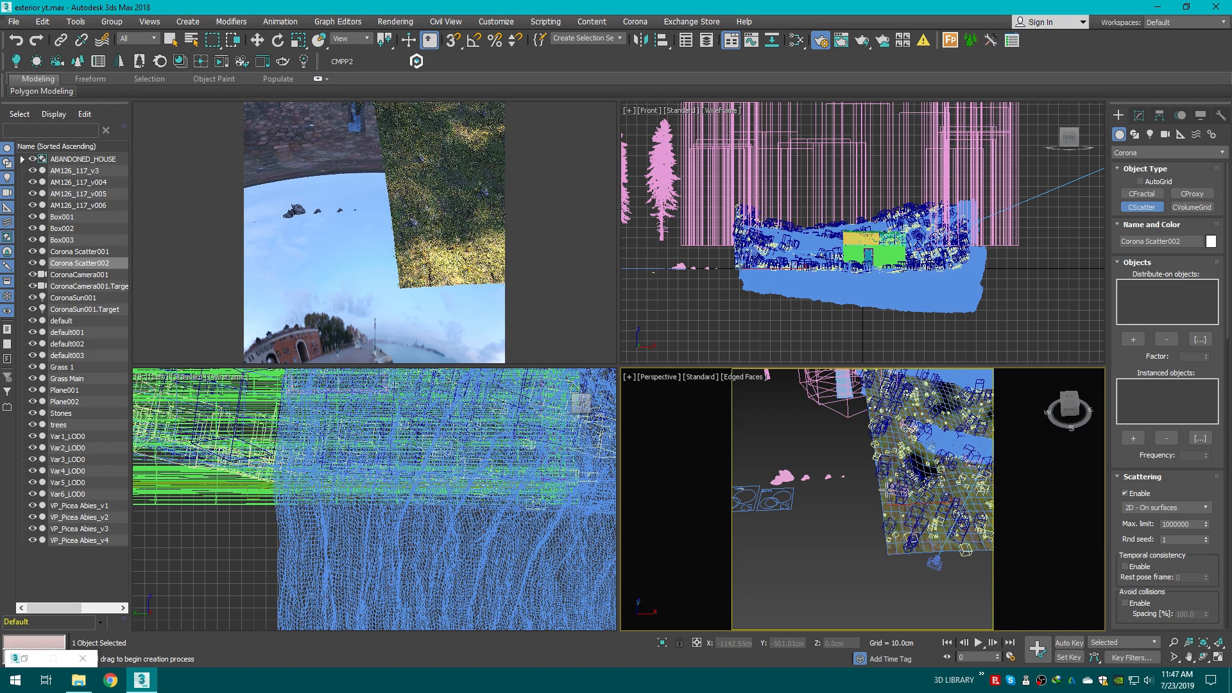
# Step: Select Corona Scatter001 and add the terrain plane Plane001 as its distribute-on surface
pyautogui.click(257, 41)
pyautogui.click(801, 532)
pyautogui.moveTo(801, 533); pyautogui.dragTo(878, 541, button='middle')
pyautogui.click(790, 541)
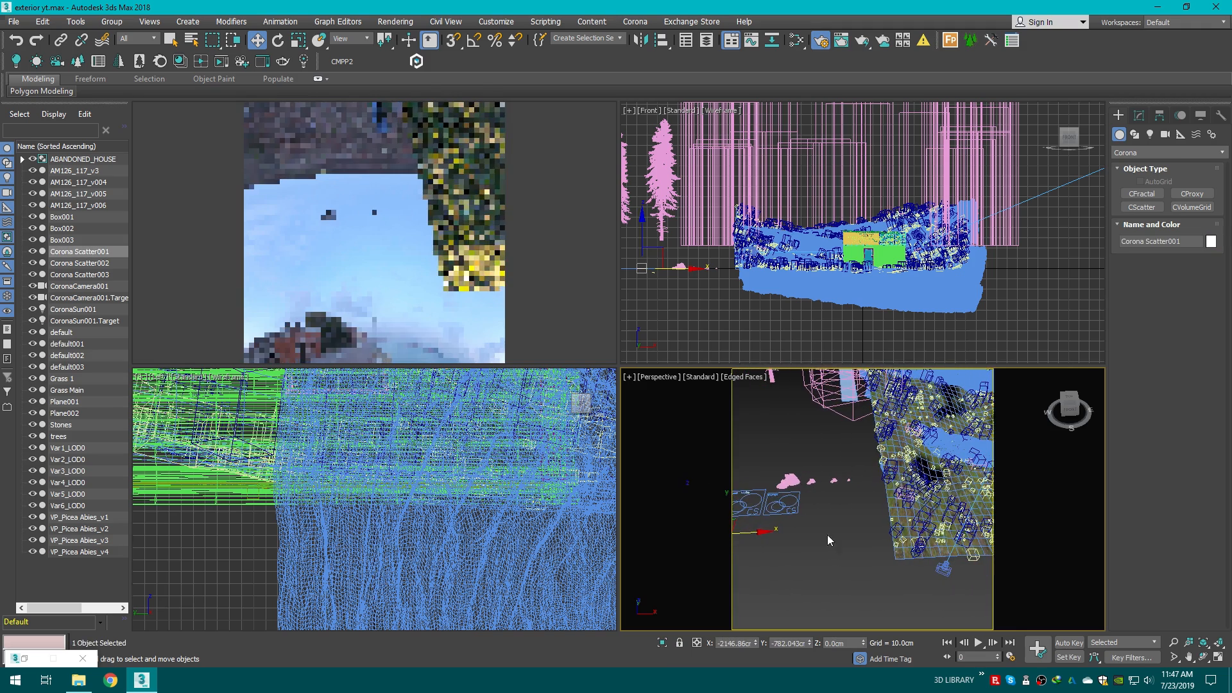
pyautogui.click(1140, 115)
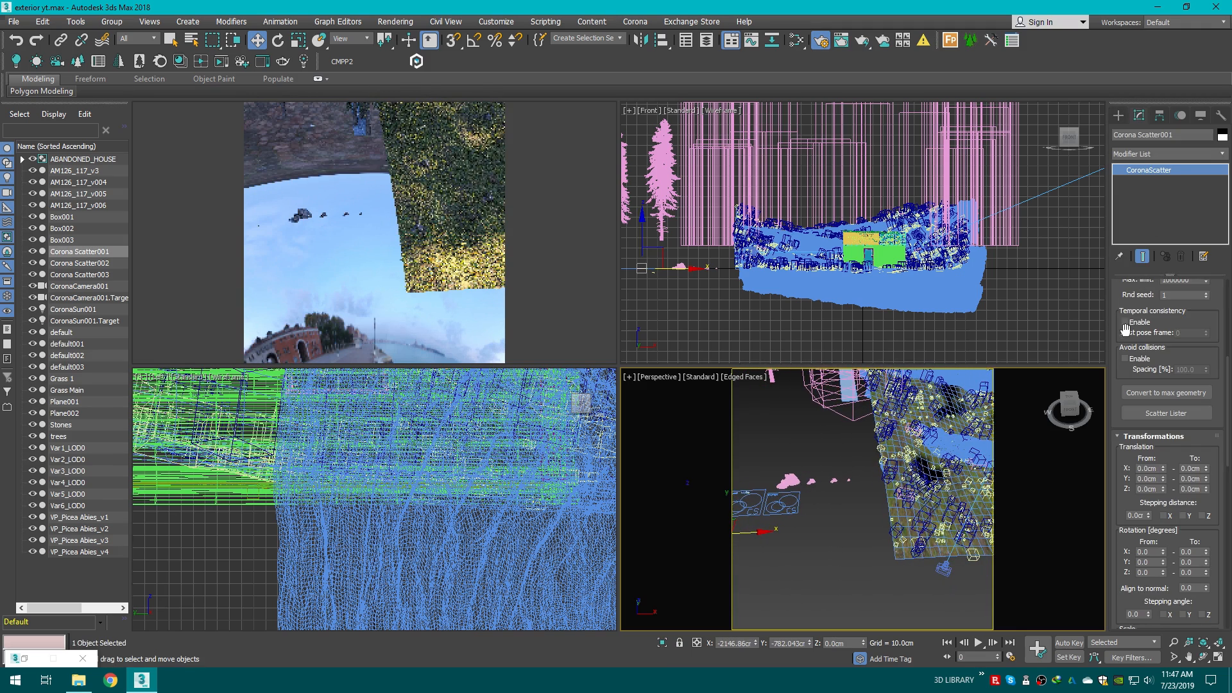
pyautogui.click(1133, 363)
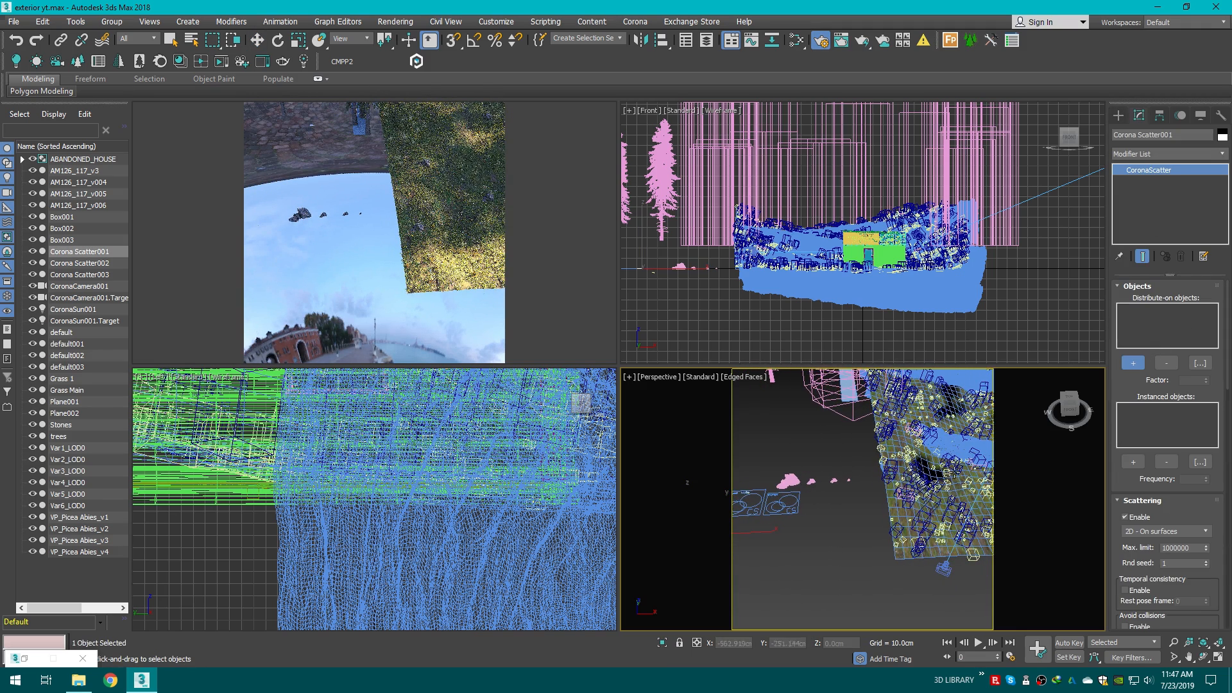
pyautogui.click(897, 518)
# Step: Add the VP_Picea Abies_v1 and VP_Picea Abies_v2 trees as the scatter's instanced objects
pyautogui.moveTo(795, 424); pyautogui.dragTo(952, 529, button='middle')
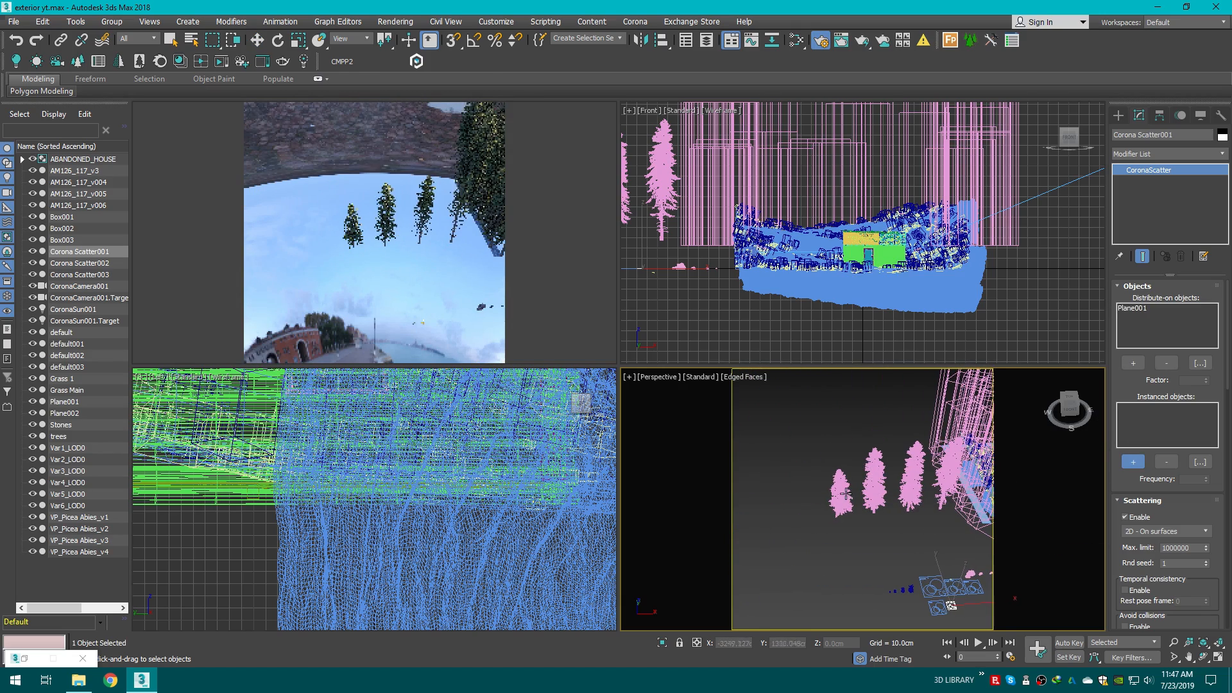
pyautogui.click(874, 482)
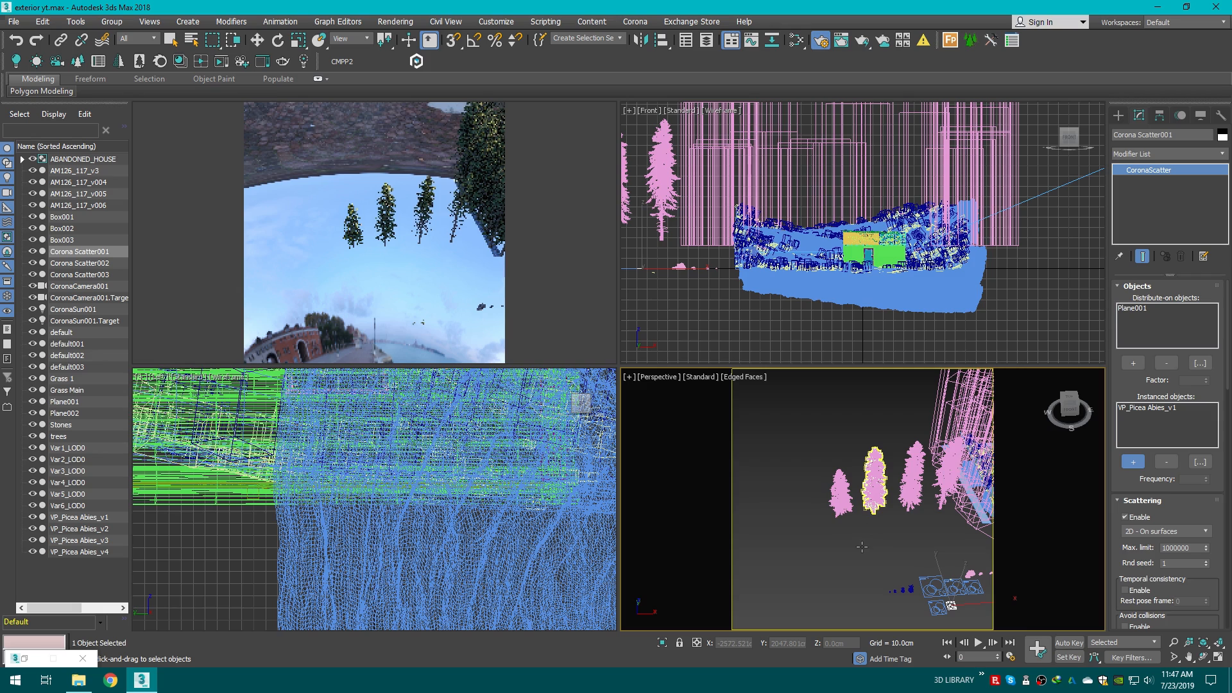
pyautogui.click(840, 493)
# Step: Switch to the camera view, enable the scatter's collision avoidance and set its spacing to 90%
pyautogui.press('c')
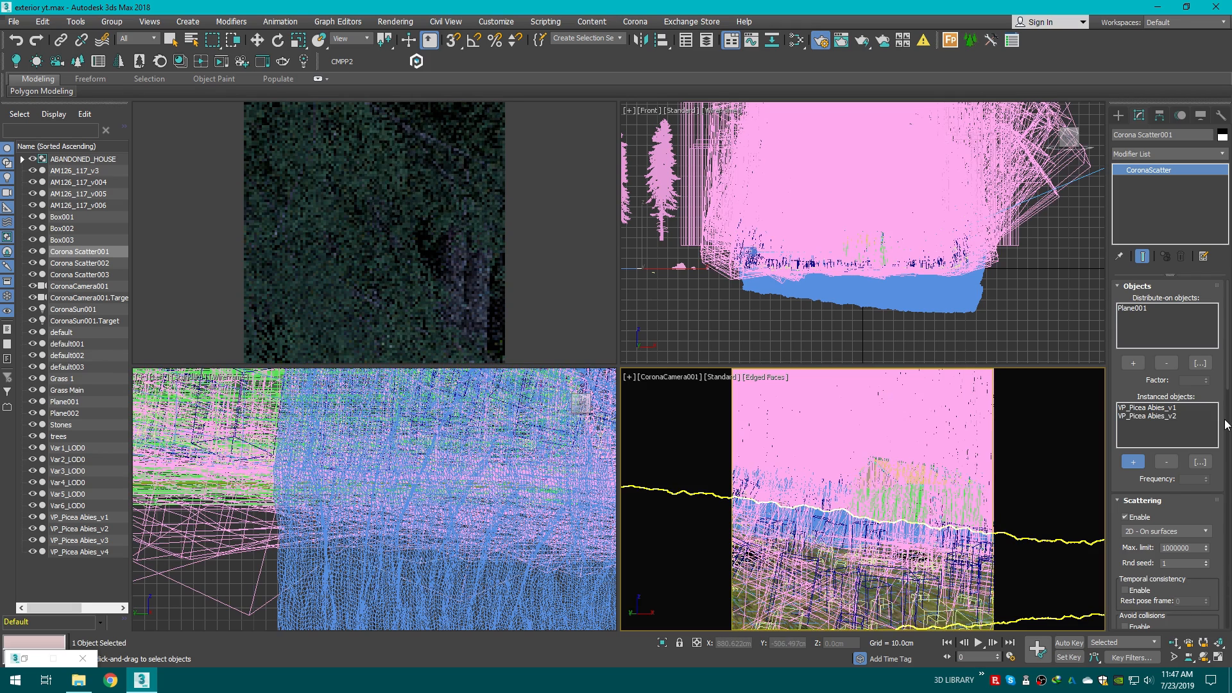
pyautogui.moveTo(1227, 411); pyautogui.dragTo(1227, 453)
pyautogui.click(1125, 377)
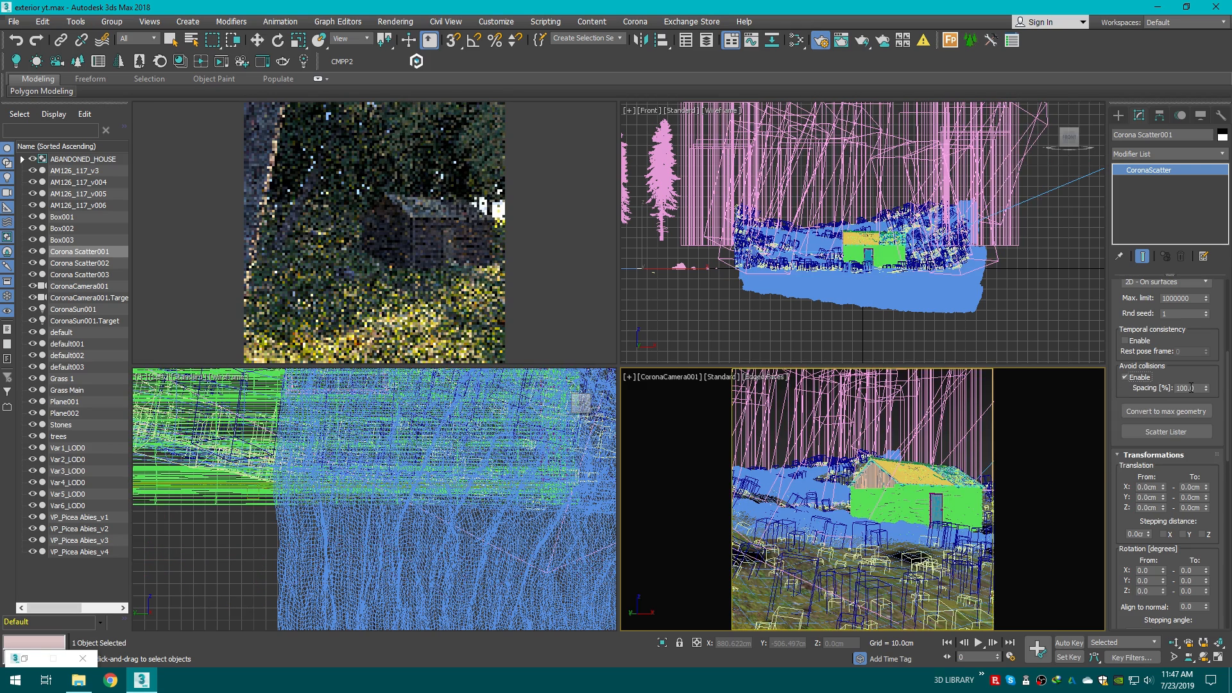
pyautogui.click(1191, 387)
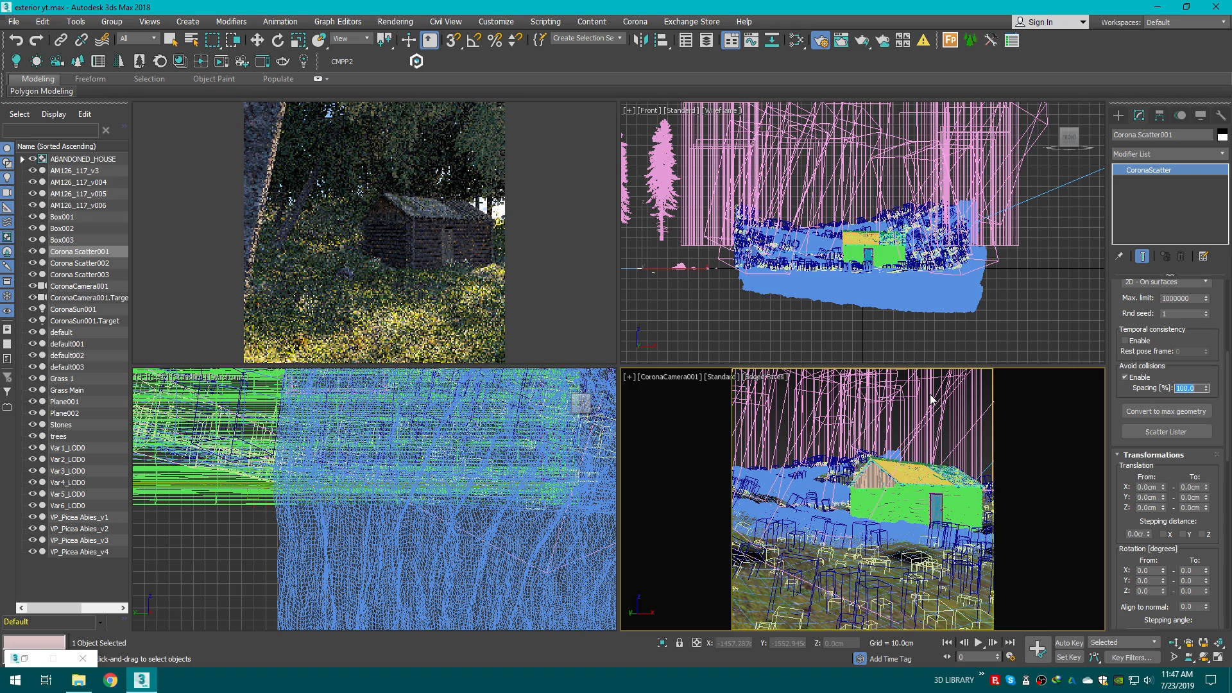
pyautogui.write('40')
pyautogui.press('Return')
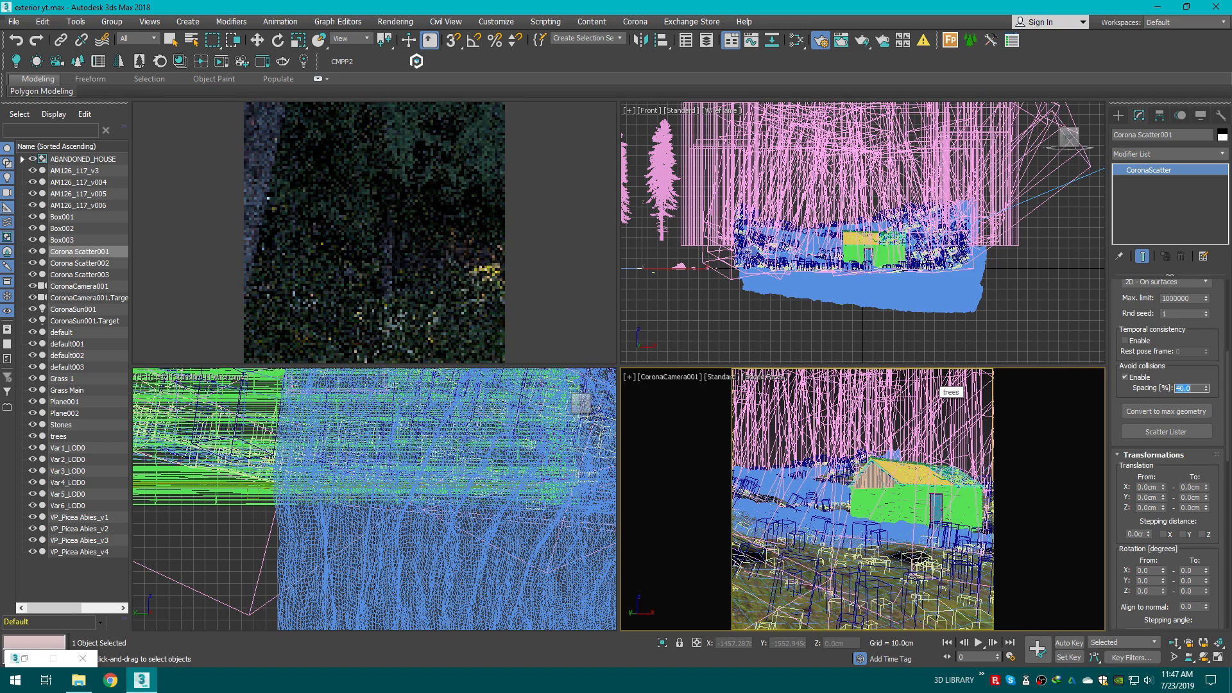
pyautogui.write('80')
pyautogui.press('Return')
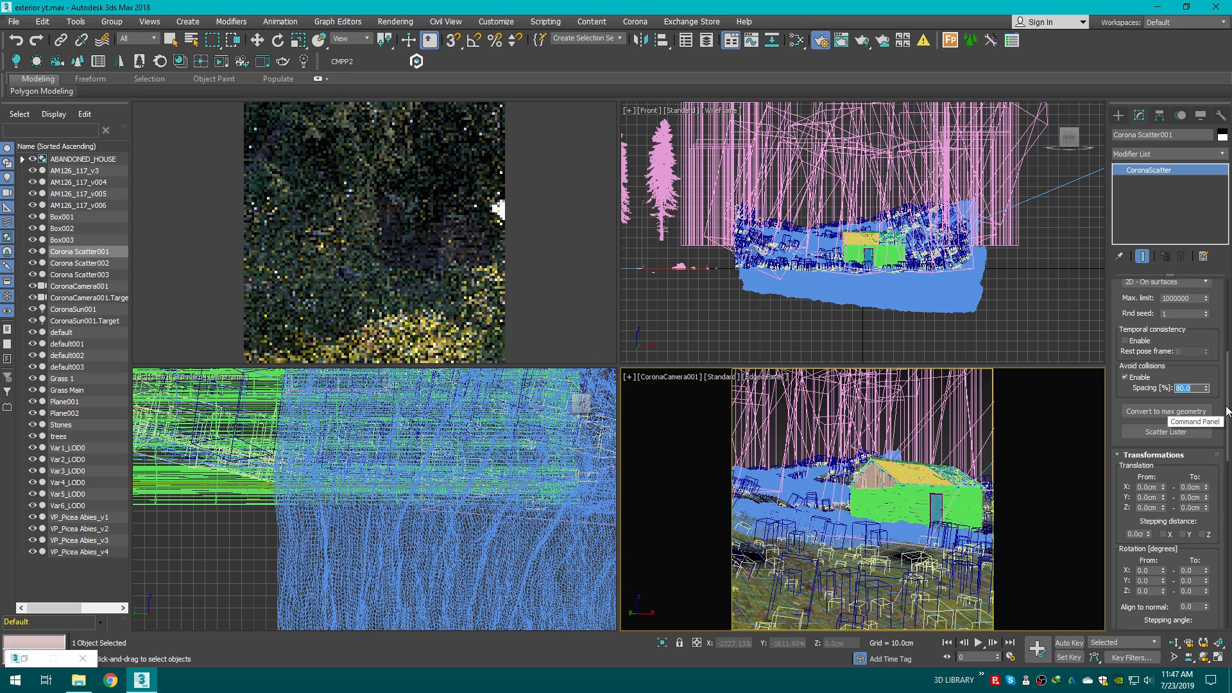
pyautogui.write('90')
pyautogui.press('Return')
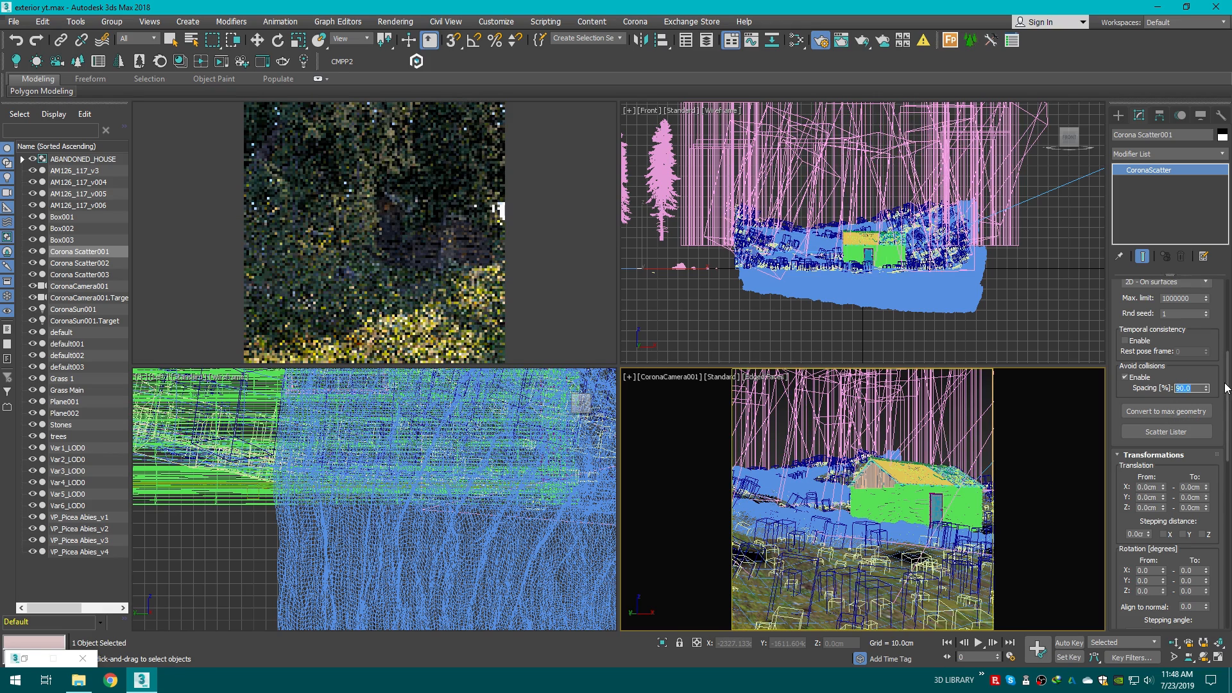
# Step: Set the scatter's scale range from 20% to 80%
pyautogui.scroll(-3, 1220, 417)
pyautogui.click(1202, 420)
pyautogui.click(1202, 520)
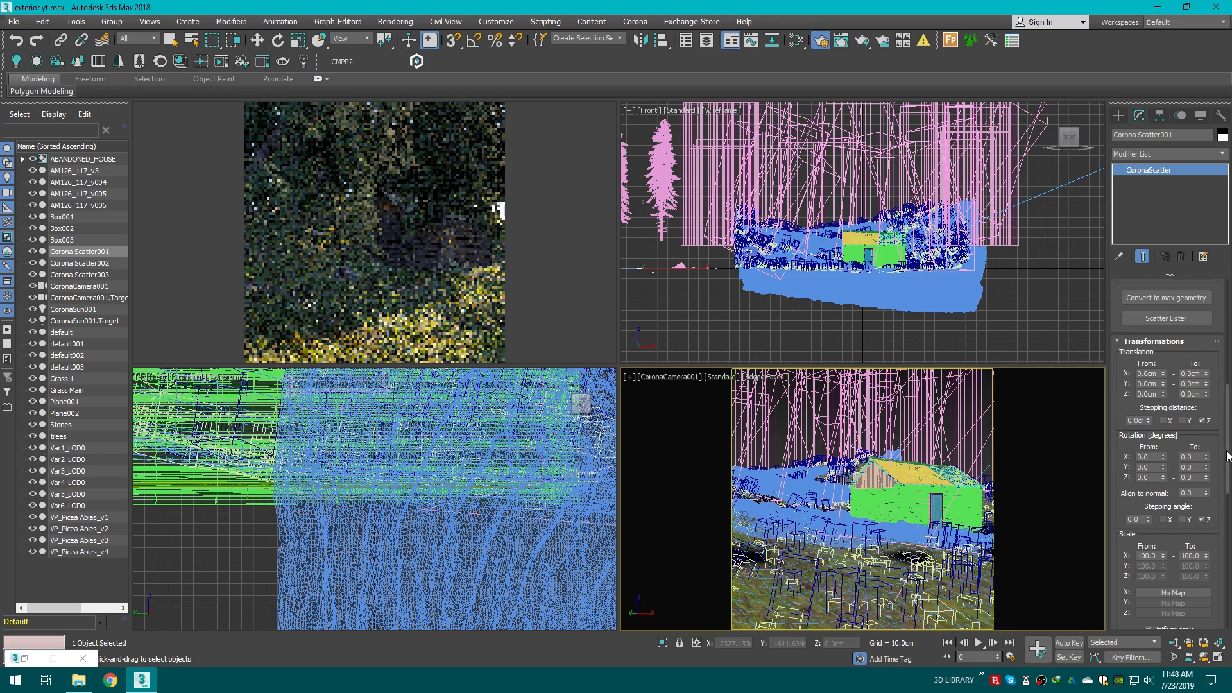
pyautogui.scroll(-3, 1222, 475)
pyautogui.doubleClick(1145, 452)
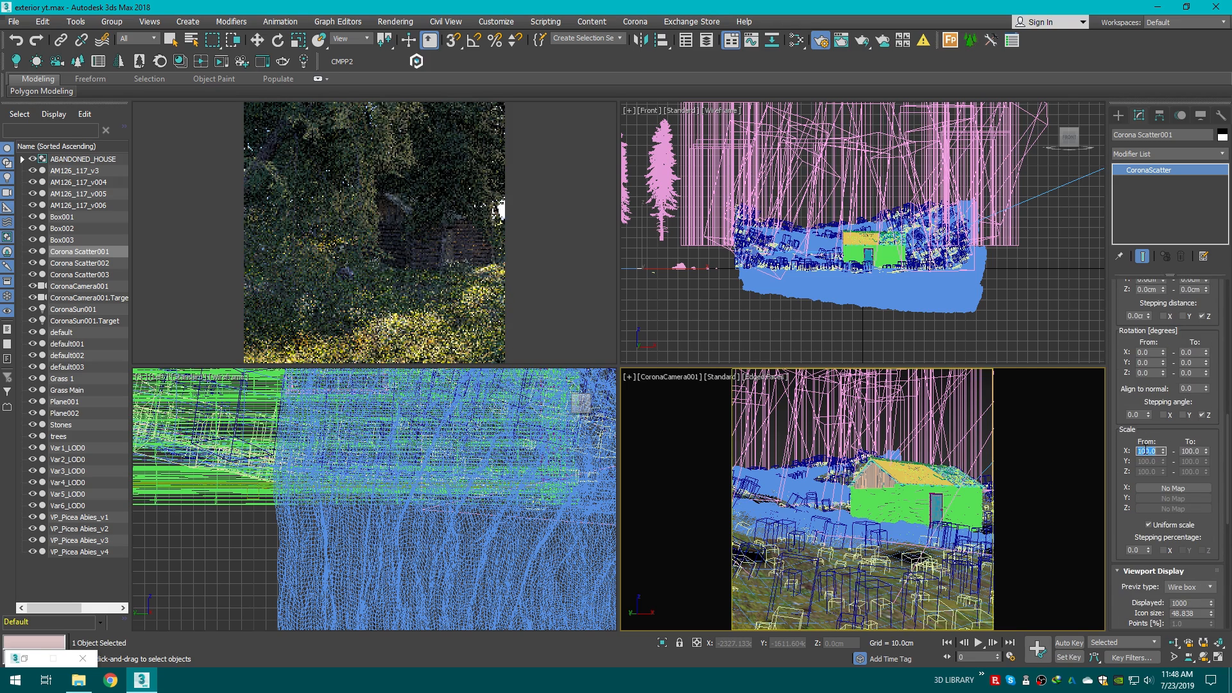
pyautogui.write('20')
pyautogui.press('Return')
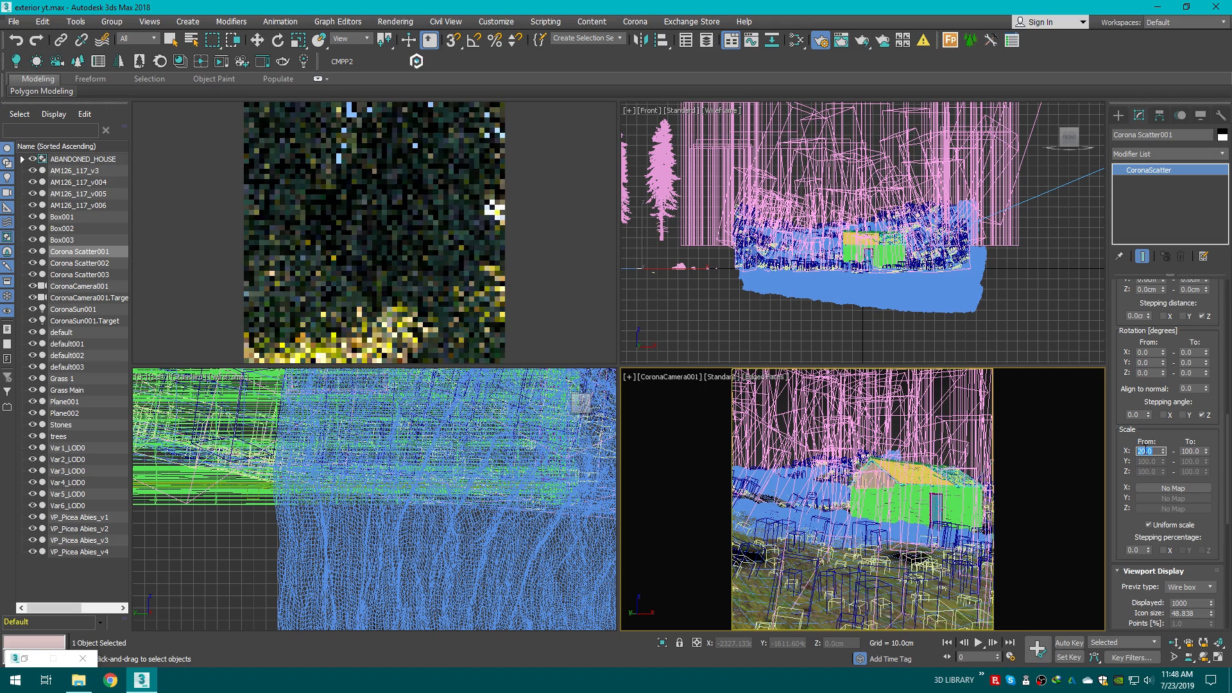
pyautogui.doubleClick(1196, 451)
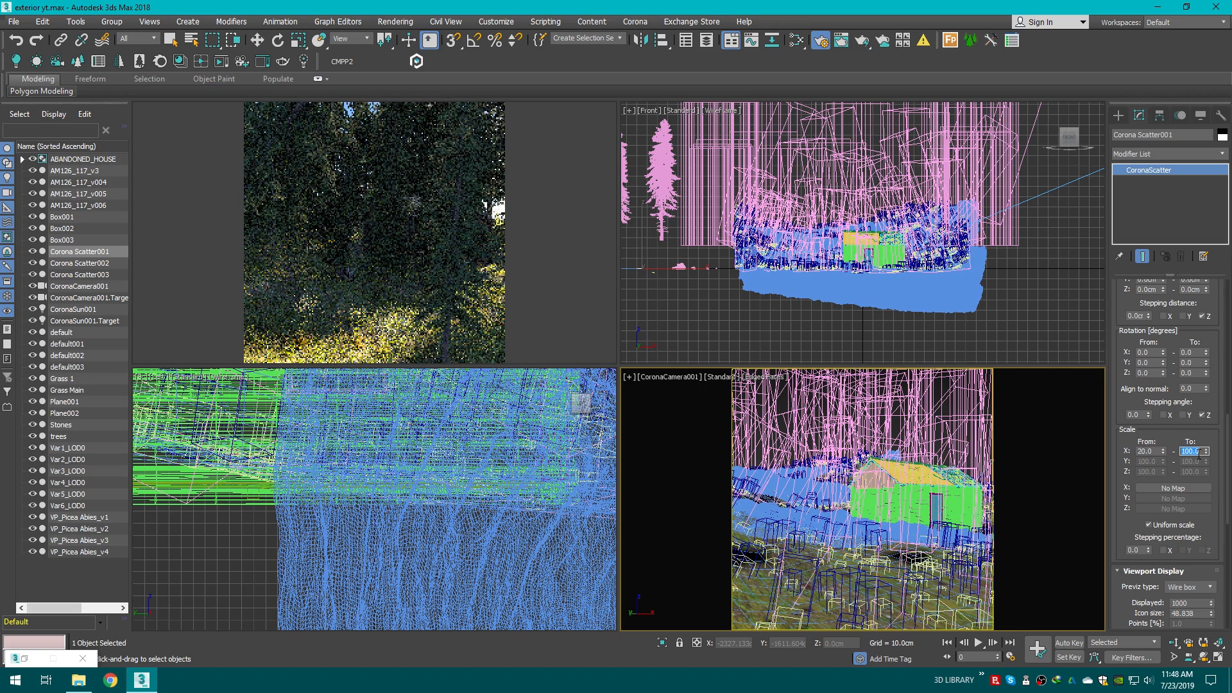
pyautogui.write('80')
pyautogui.press('Return')
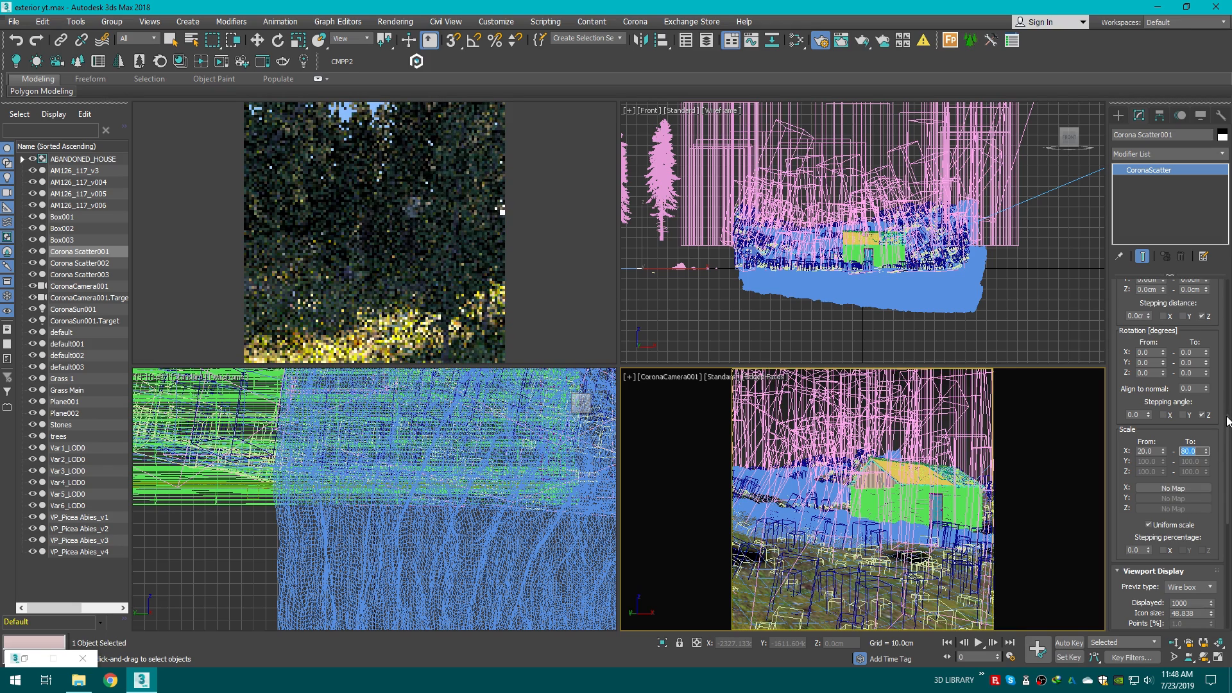
# Step: In the Slate Material Editor, connect the Vertex Color map to the scatter's surface scattering map slot
pyautogui.scroll(8, 1227, 427)
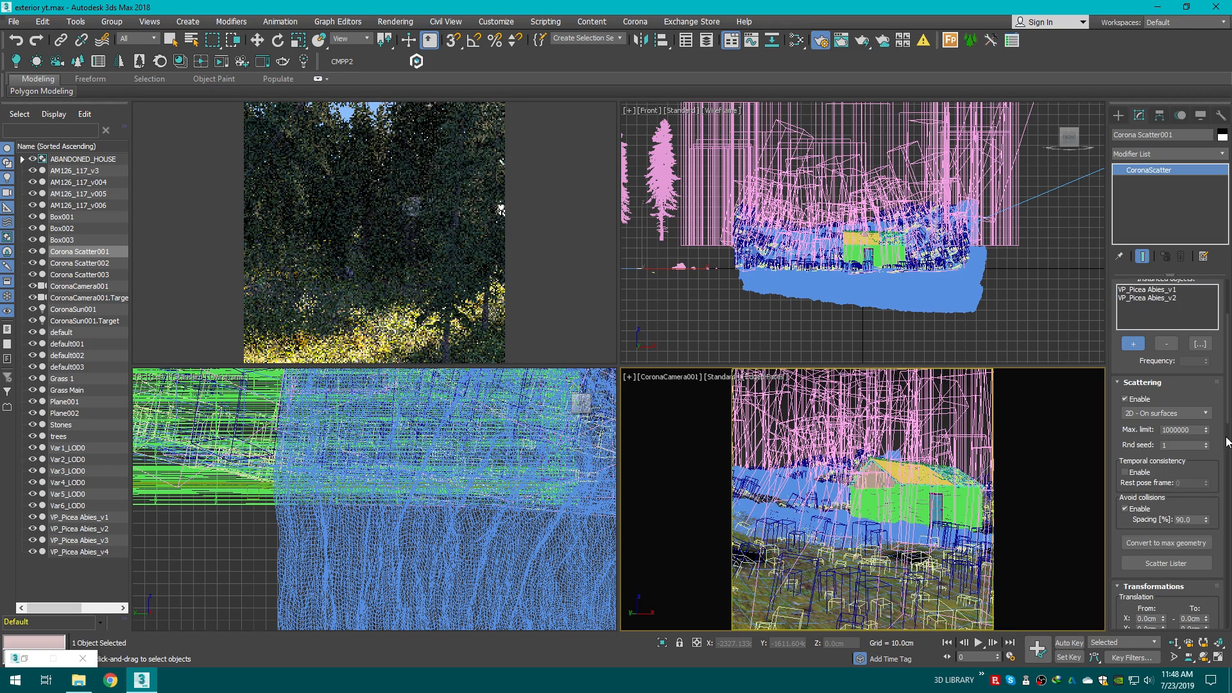
pyautogui.click(796, 40)
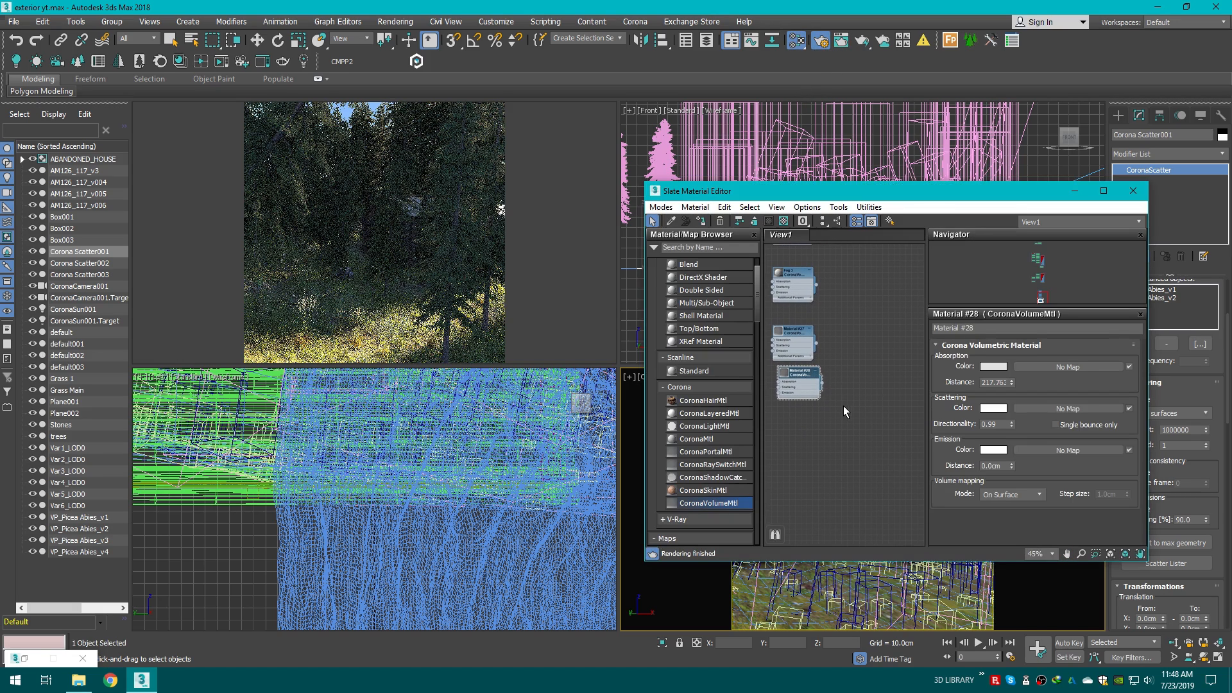
pyautogui.moveTo(854, 371); pyautogui.dragTo(911, 486, button='middle')
pyautogui.scroll(-6, 846, 393)
pyautogui.moveTo(850, 417); pyautogui.dragTo(845, 515, button='middle')
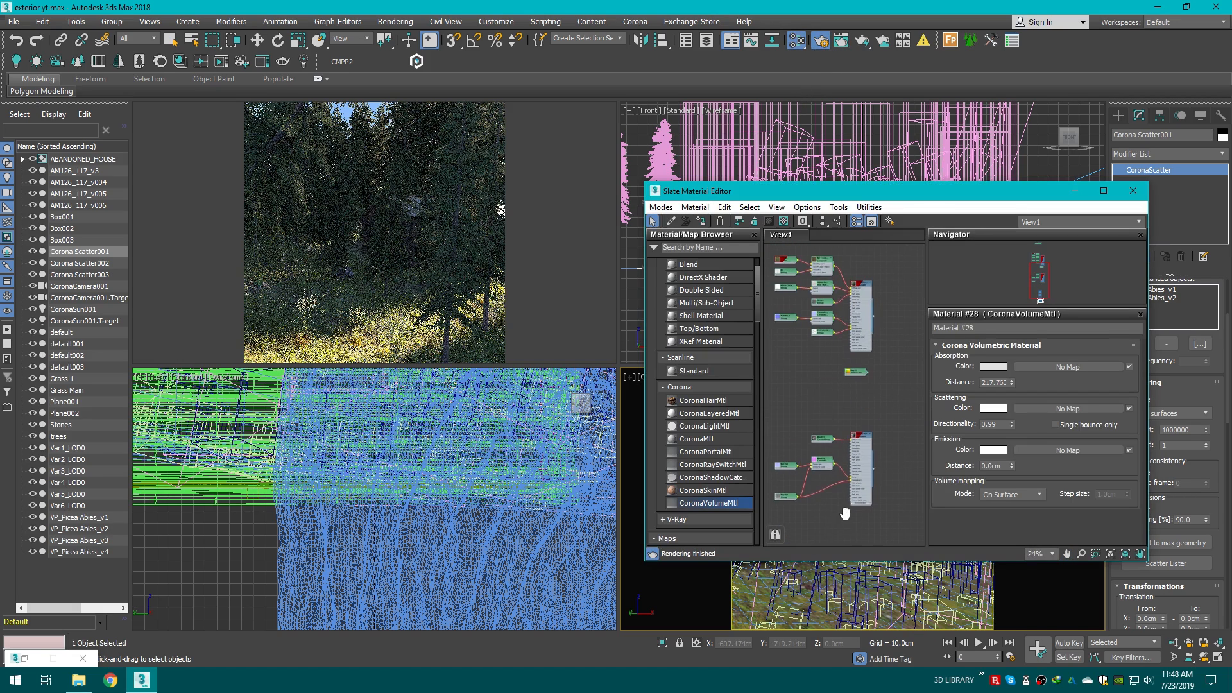
pyautogui.scroll(4, 885, 392)
pyautogui.moveTo(892, 191); pyautogui.dragTo(766, 148)
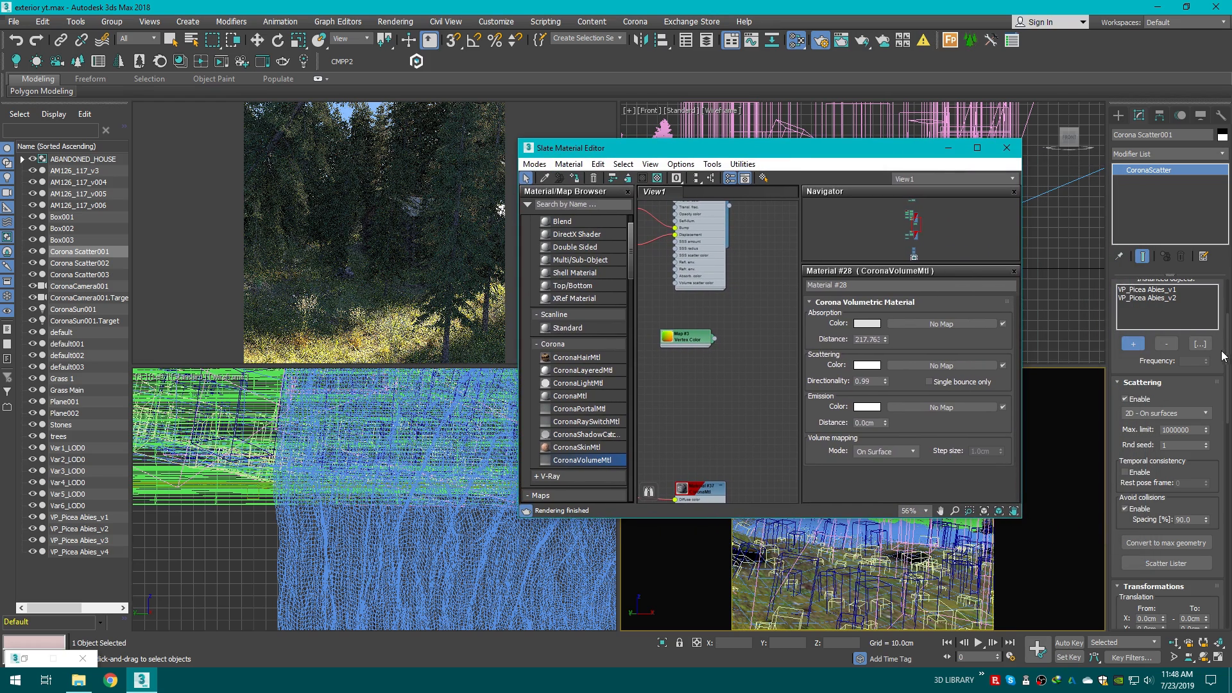
pyautogui.moveTo(1226, 360); pyautogui.dragTo(1226, 518)
pyautogui.click(725, 345)
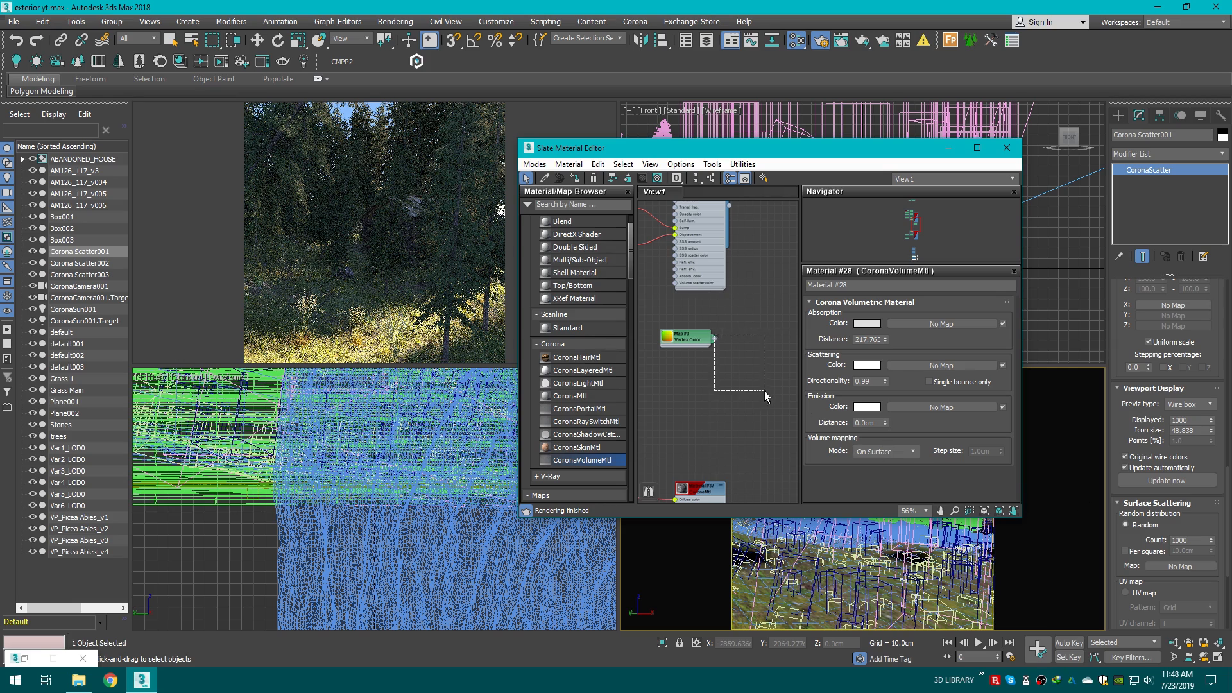
pyautogui.moveTo(714, 339); pyautogui.dragTo(1181, 567)
pyautogui.click(597, 376)
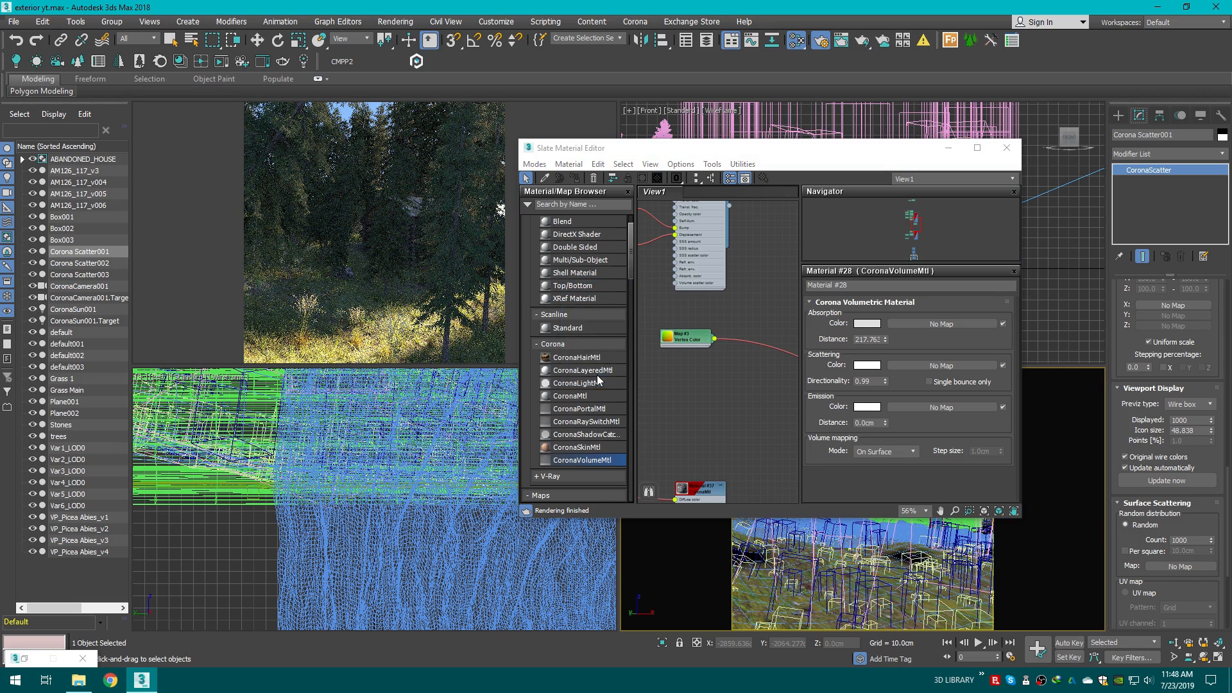
pyautogui.click(950, 151)
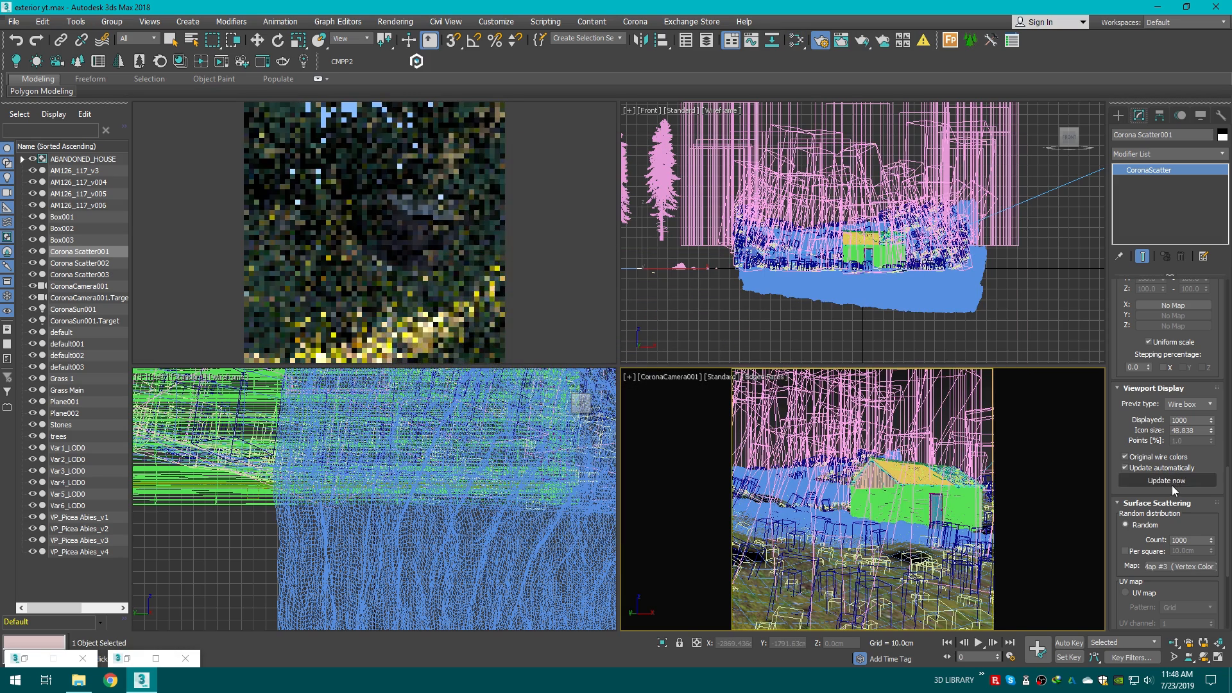
# Step: Set the scatter's random distribution count to 50
pyautogui.doubleClick(1197, 541)
pyautogui.press('BackSpace')
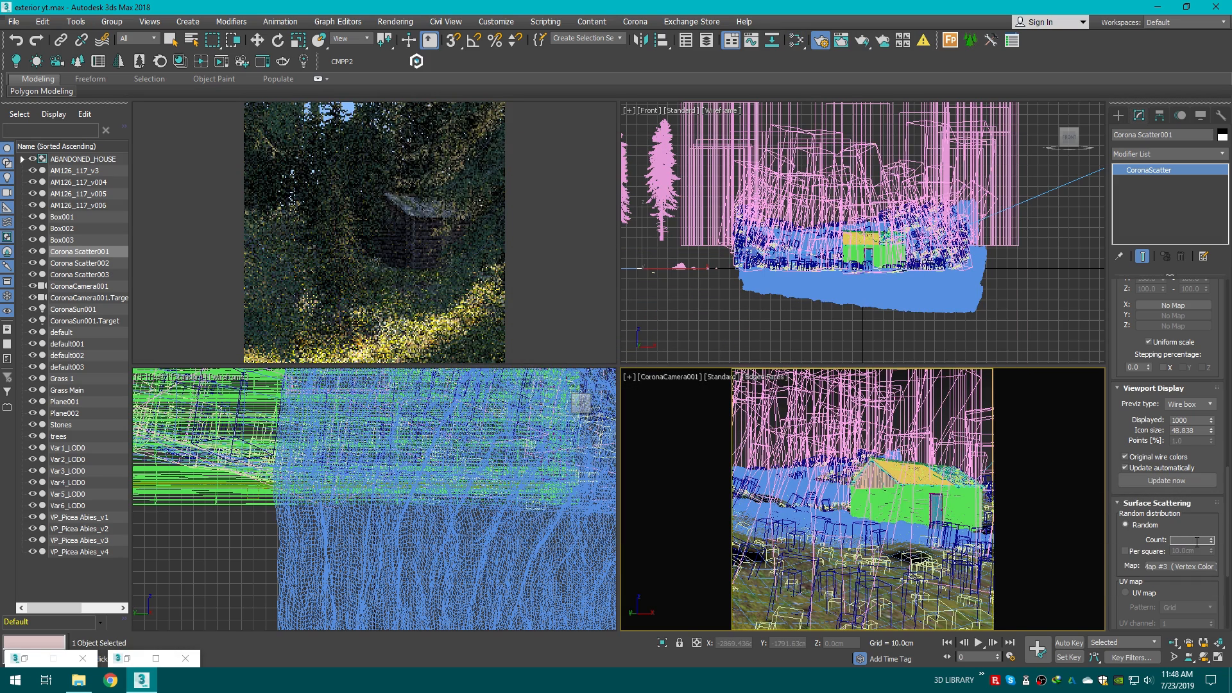
pyautogui.write('100')
pyautogui.press('Return')
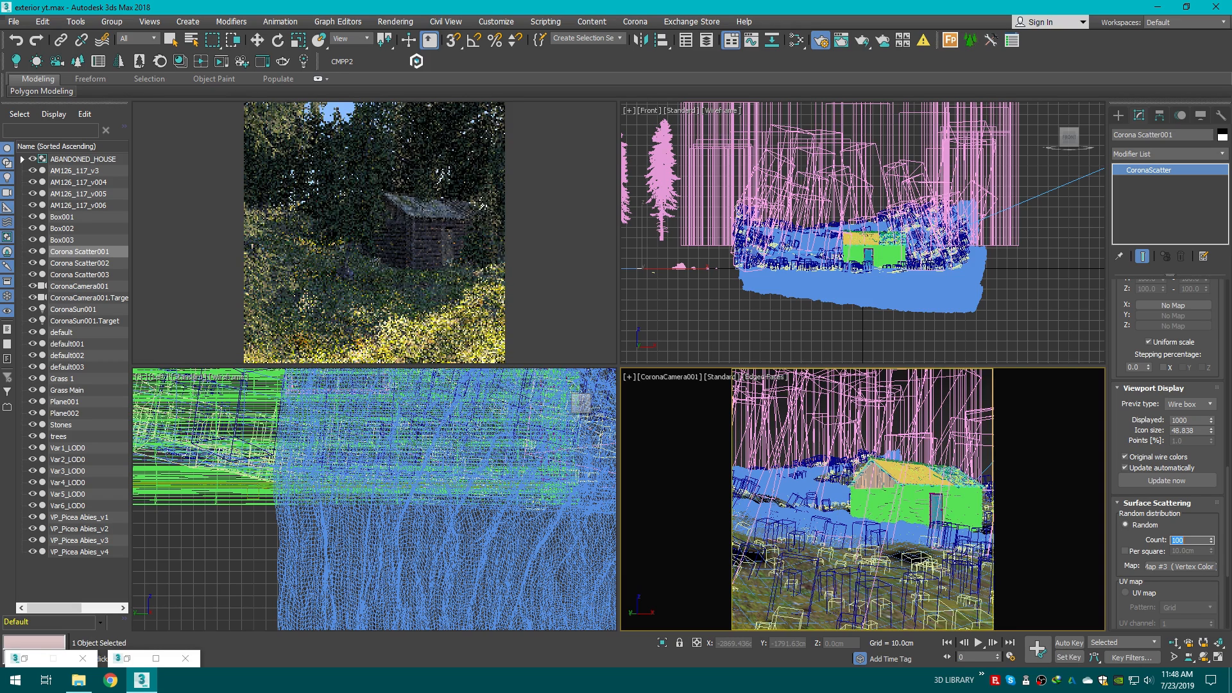
pyautogui.write('4')
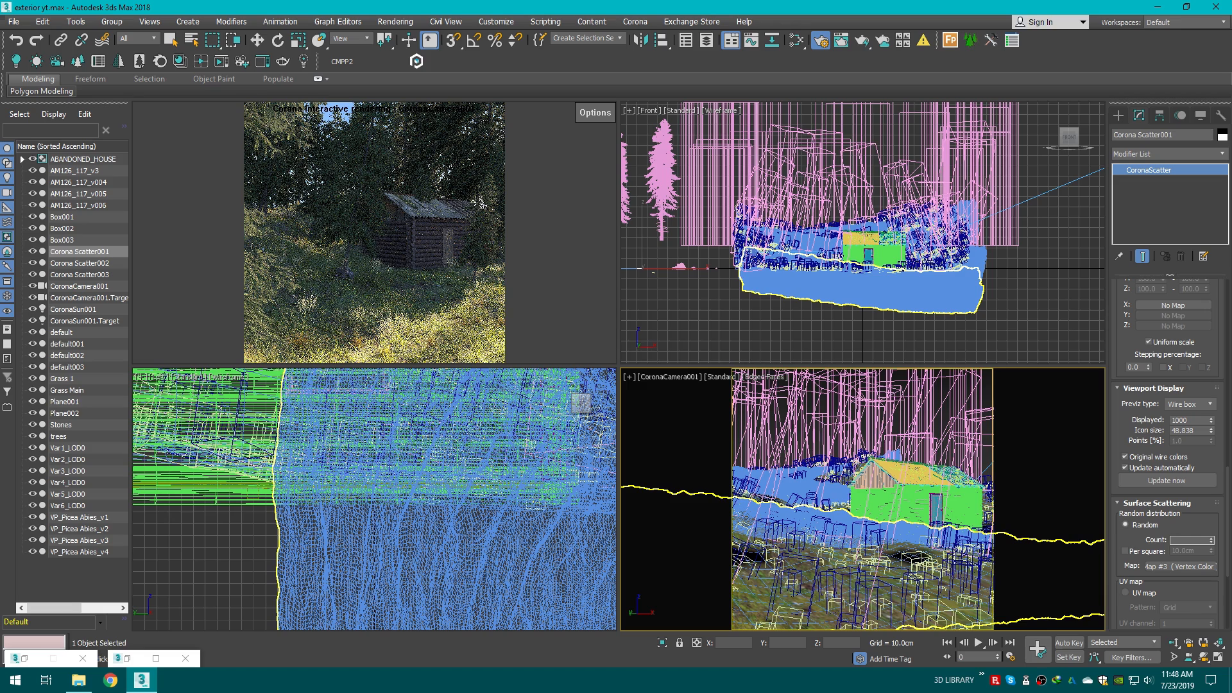
pyautogui.press('Return')
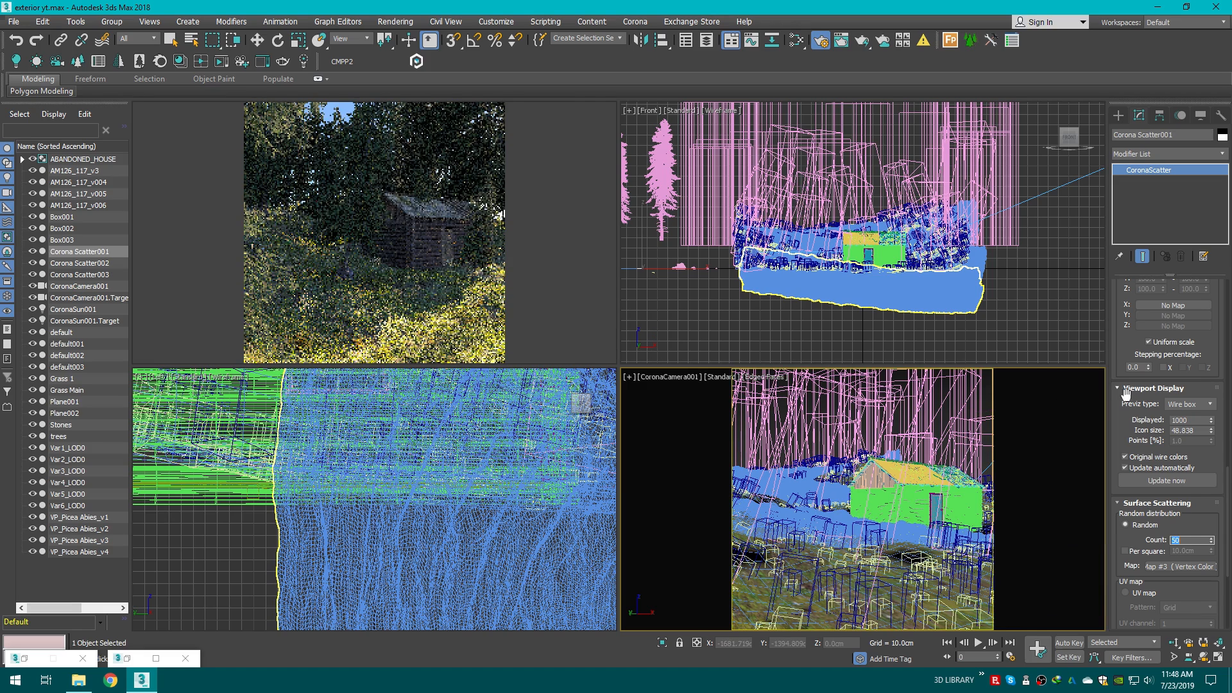
# Step: Set the scatter's Z rotation range from 90 to 180 degrees
pyautogui.moveTo(1229, 479); pyautogui.dragTo(1230, 410)
pyautogui.click(1152, 447)
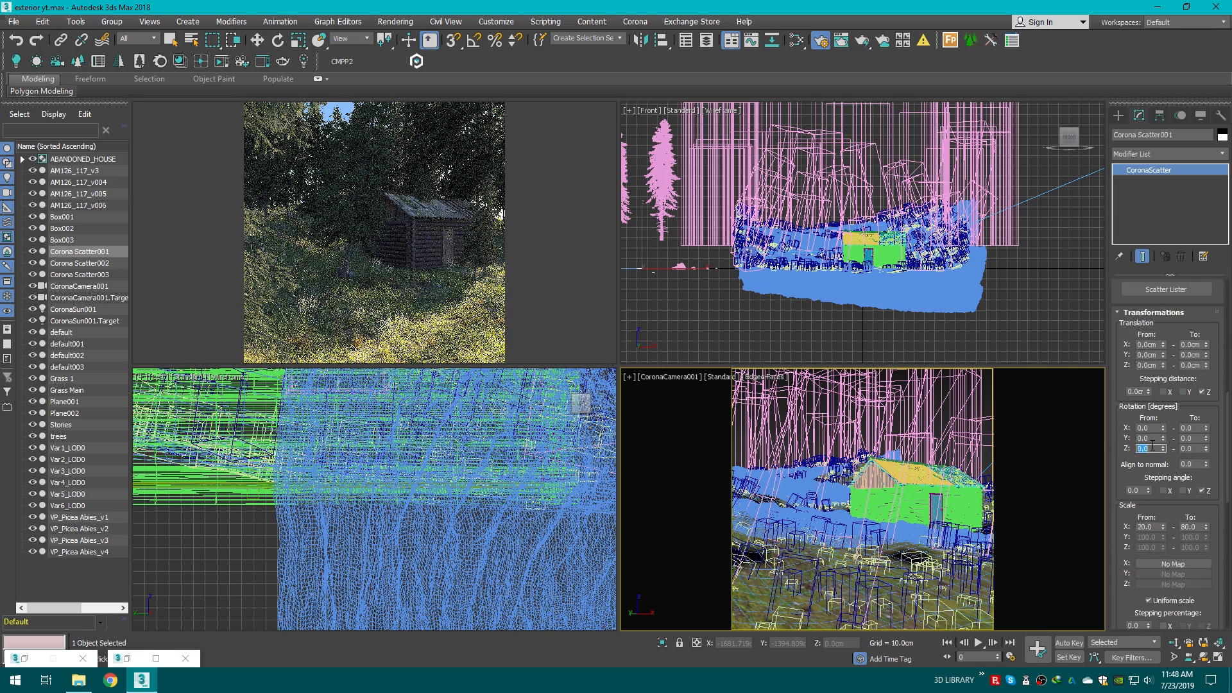
pyautogui.press('Return')
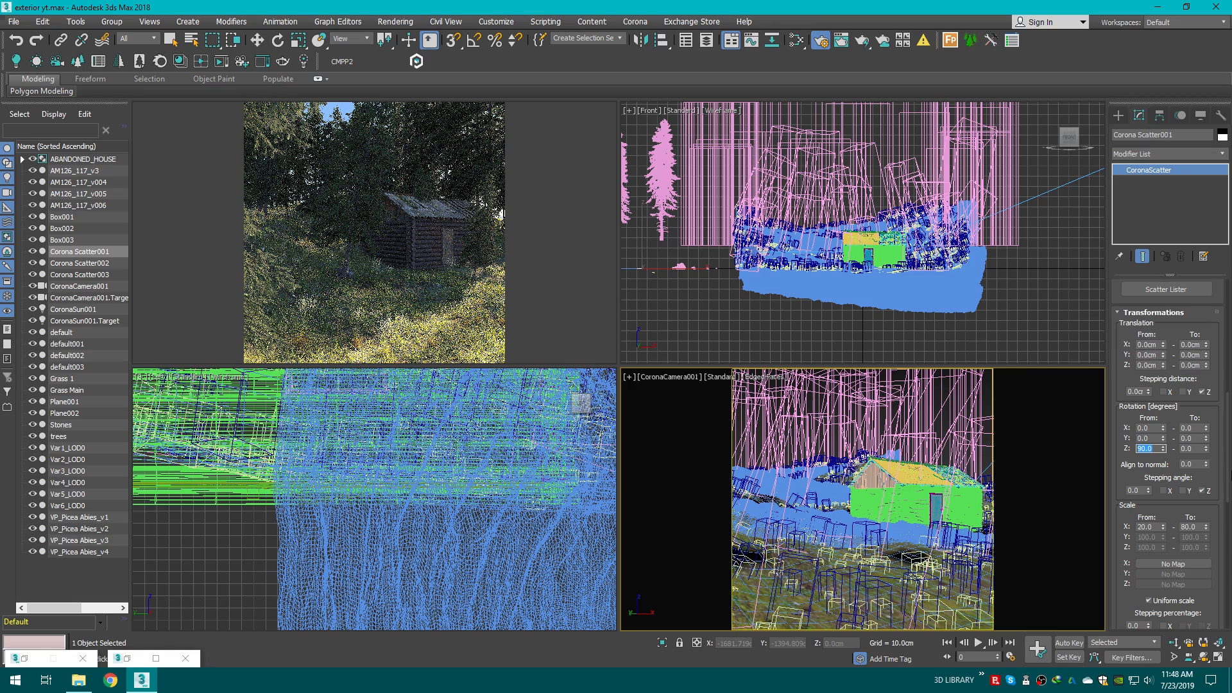
pyautogui.click(1191, 449)
pyautogui.write('18')
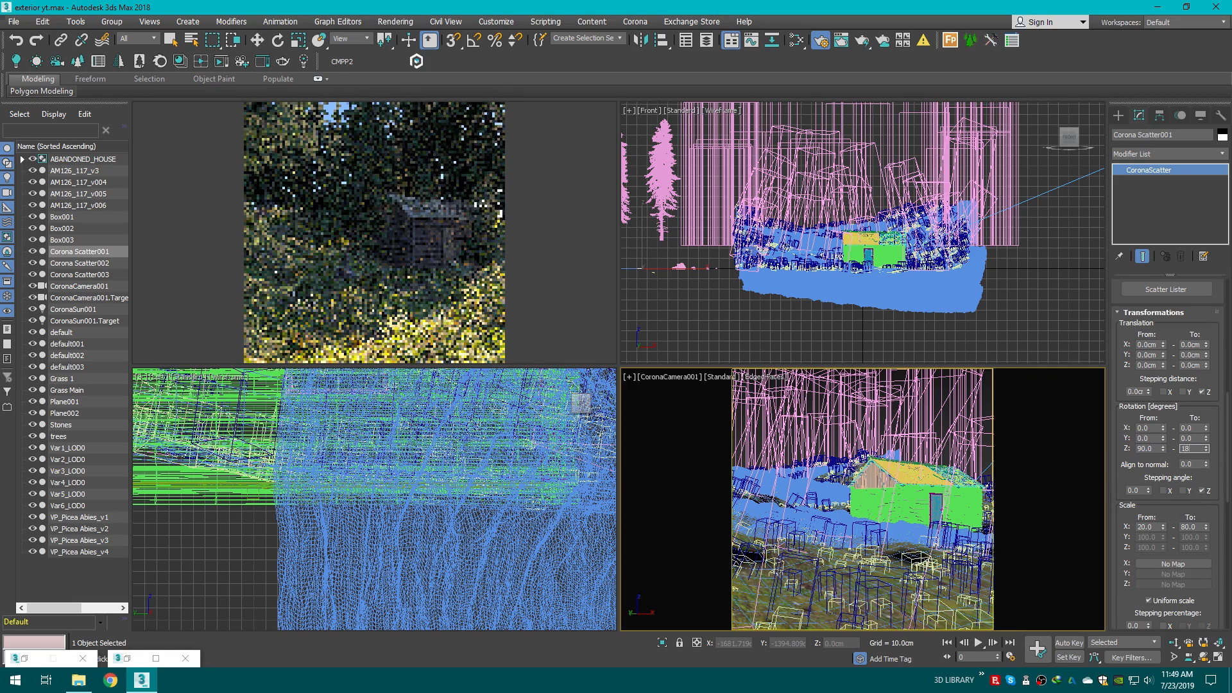
pyautogui.write('0')
pyautogui.press('Return')
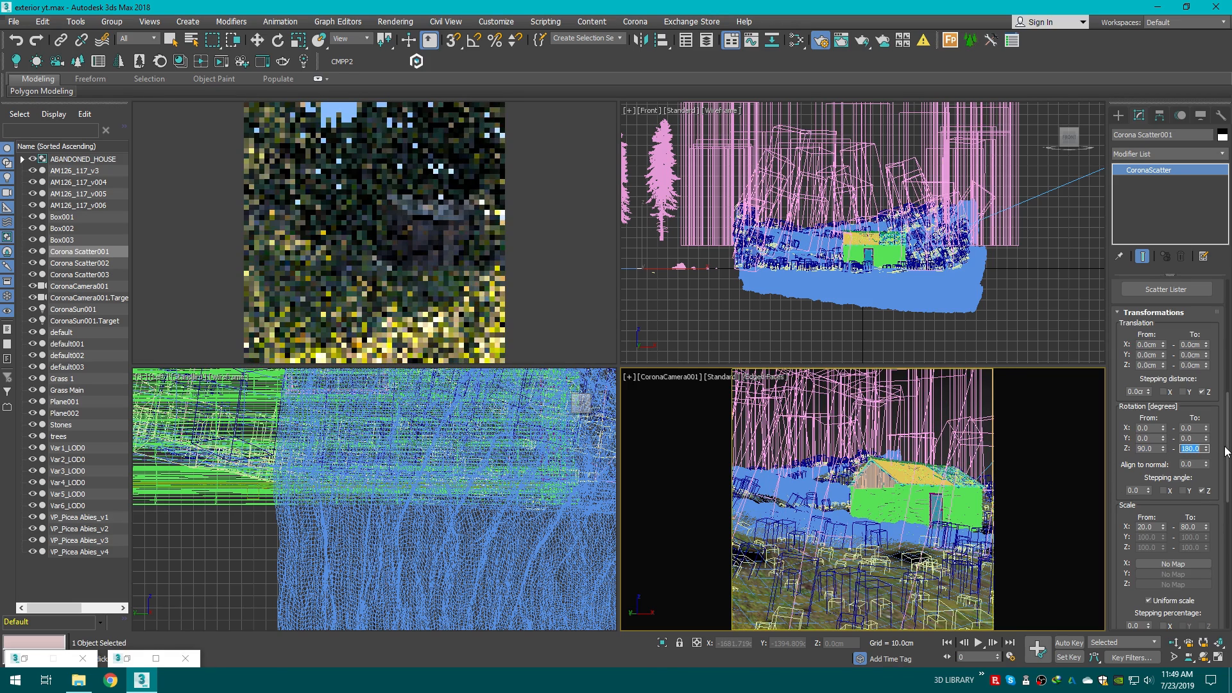
pyautogui.scroll(2, 1226, 427)
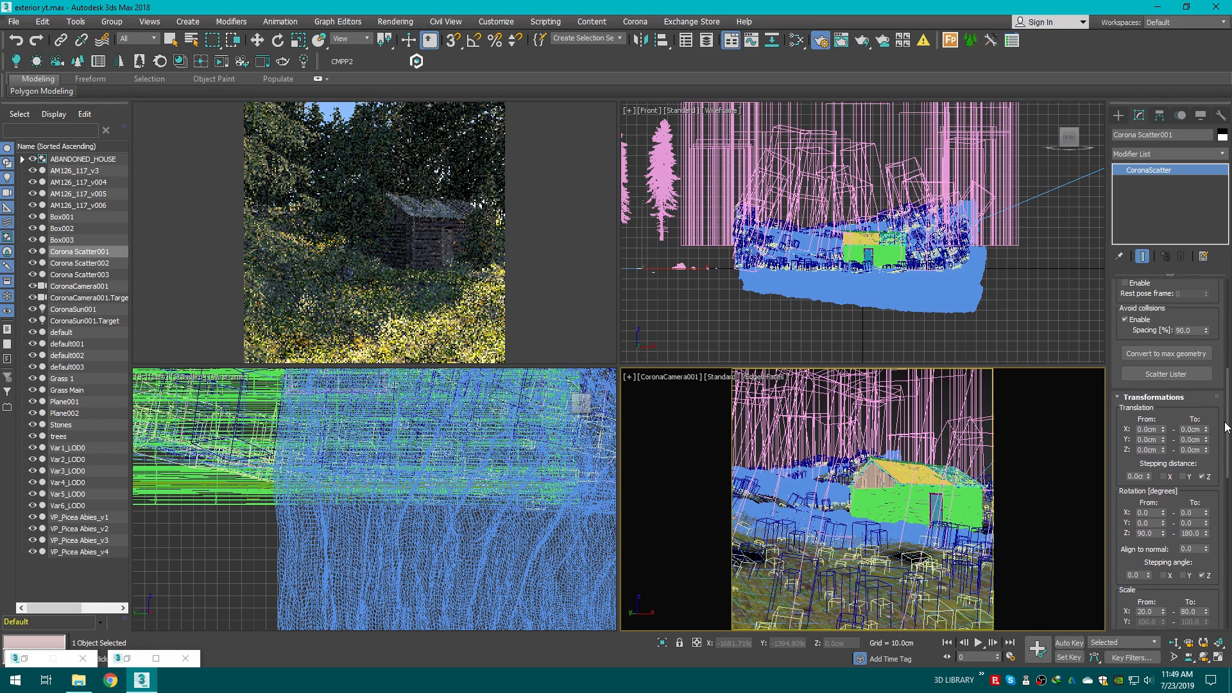
# Step: Switch the camera viewport's display to Clay shading
pyautogui.press('F3')
pyautogui.click(760, 379)
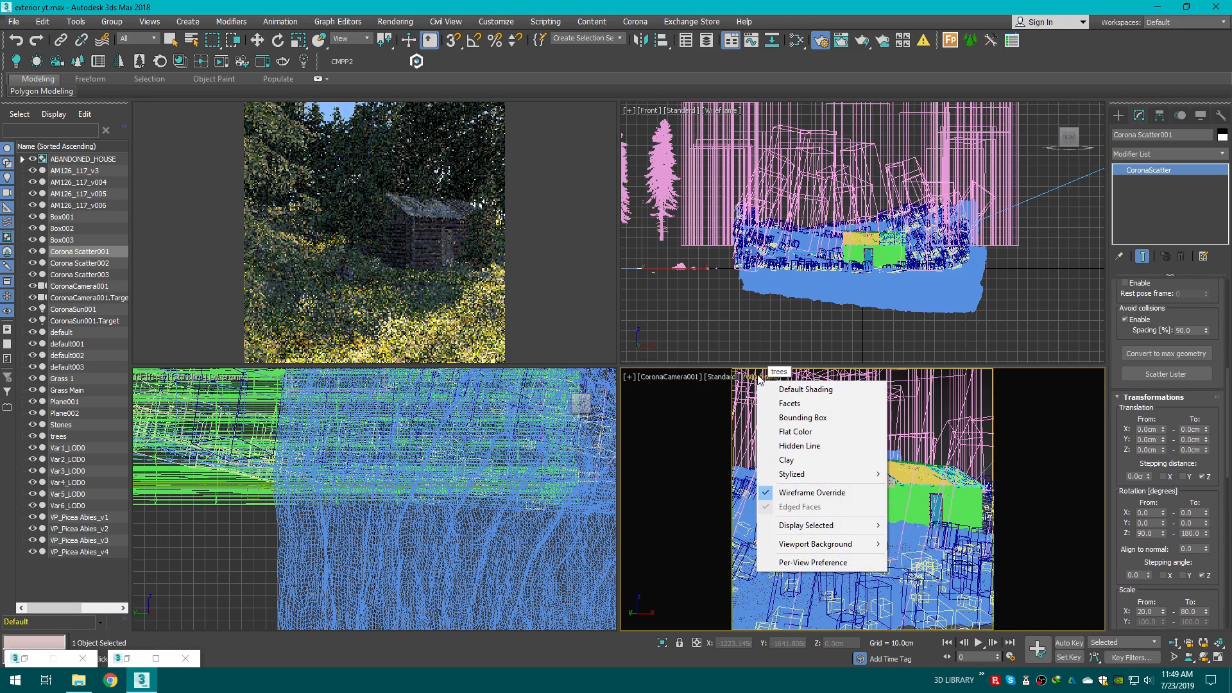
pyautogui.click(796, 460)
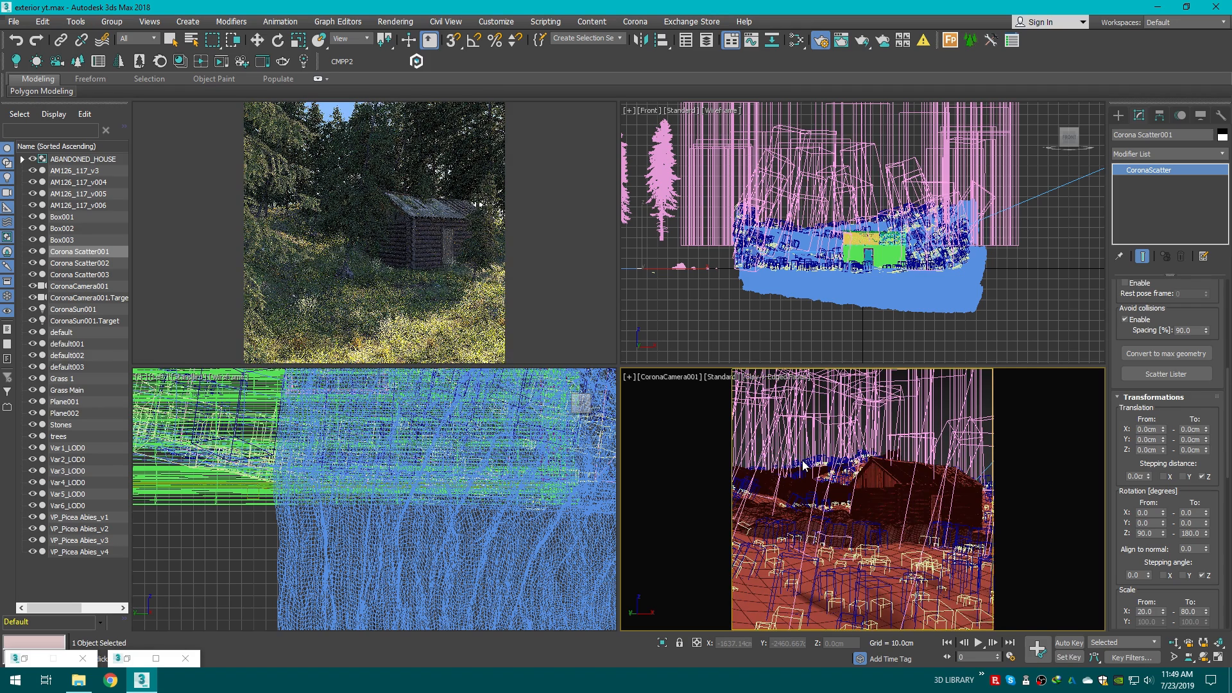
# Step: Set the scatter's avoid-collisions spacing to 100%
pyautogui.moveTo(254, 182)
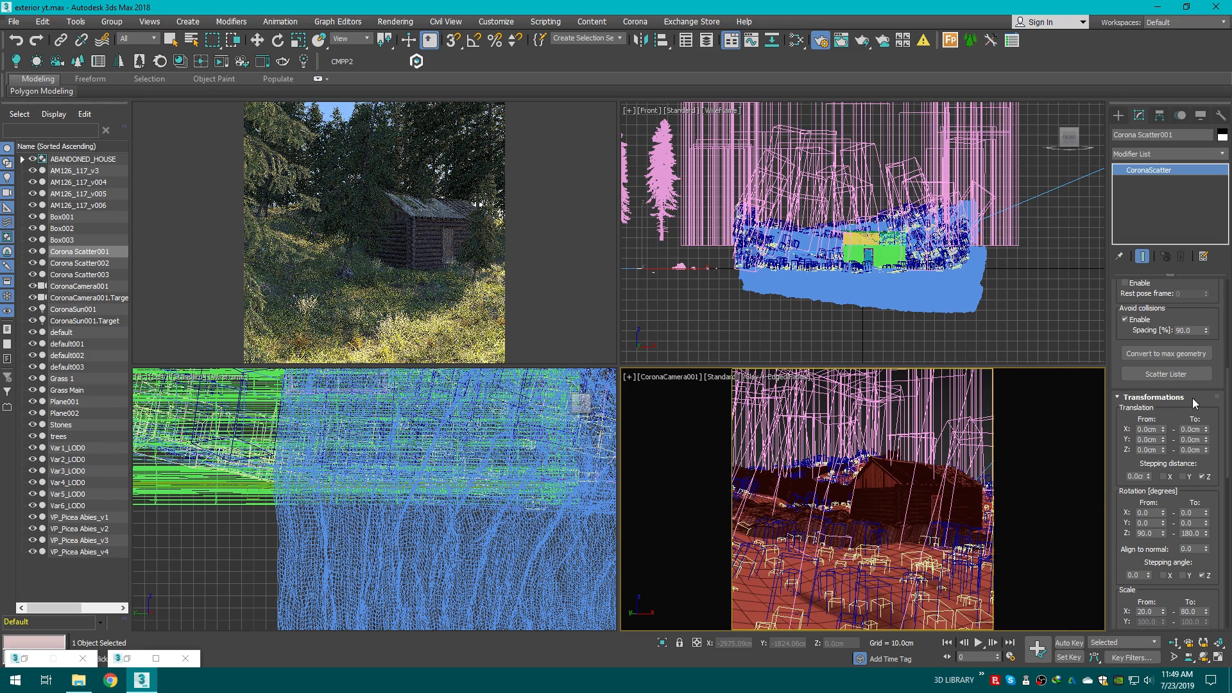
pyautogui.doubleClick(1191, 330)
pyautogui.press('BackSpace')
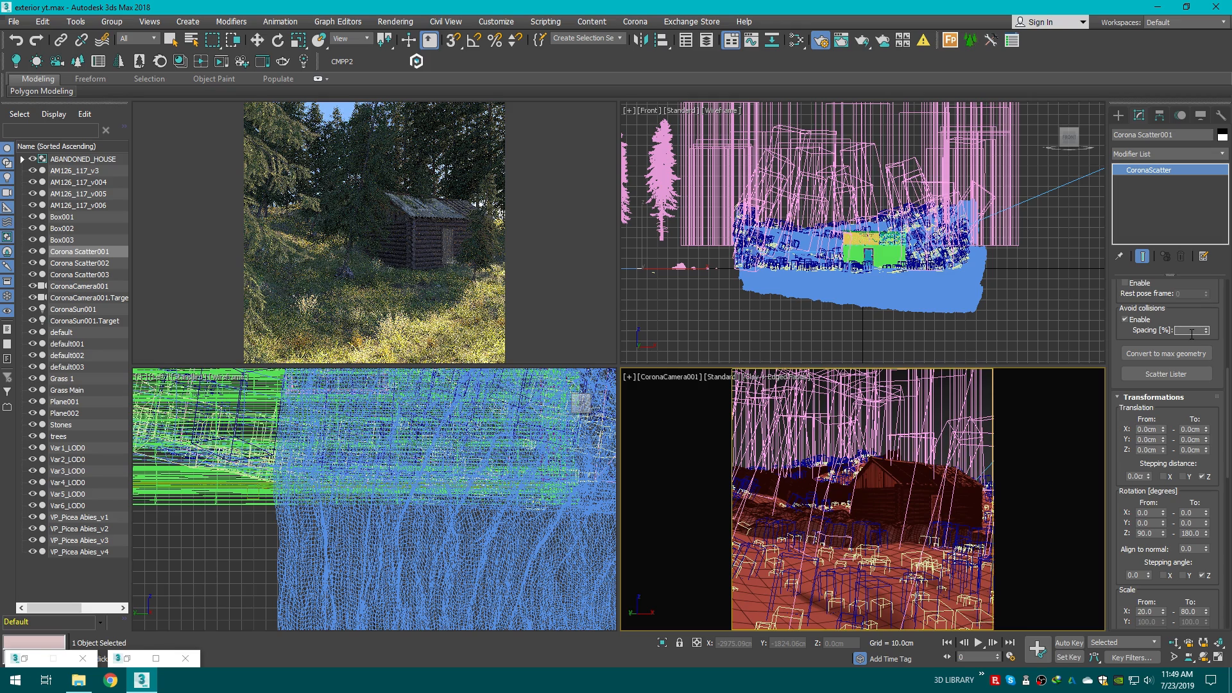
pyautogui.press('Return')
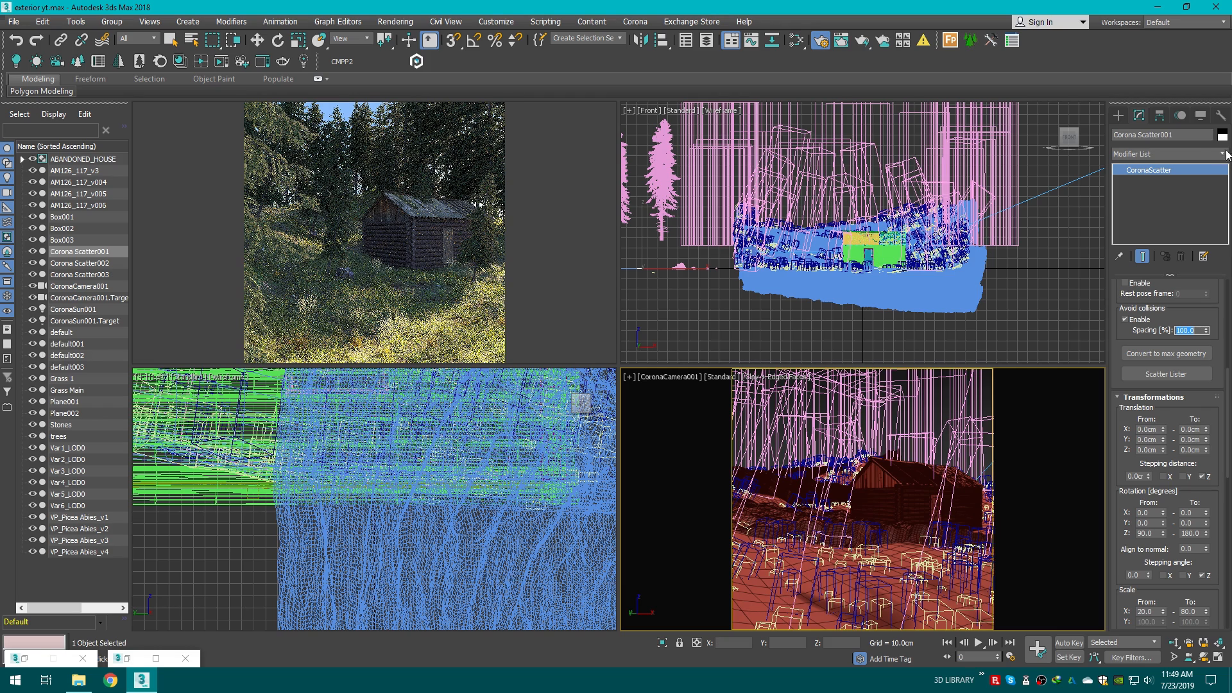
# Step: Clone the box above the house upward as a copy
pyautogui.click(1120, 117)
pyautogui.press('F3')
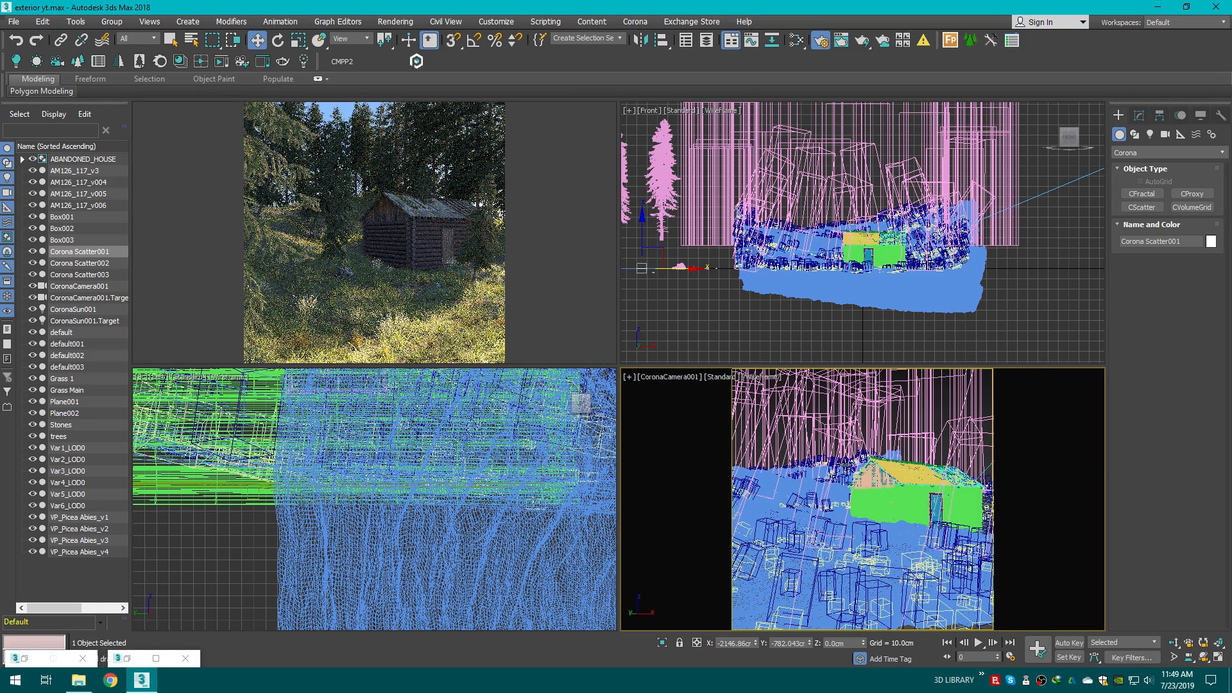
pyautogui.click(787, 444)
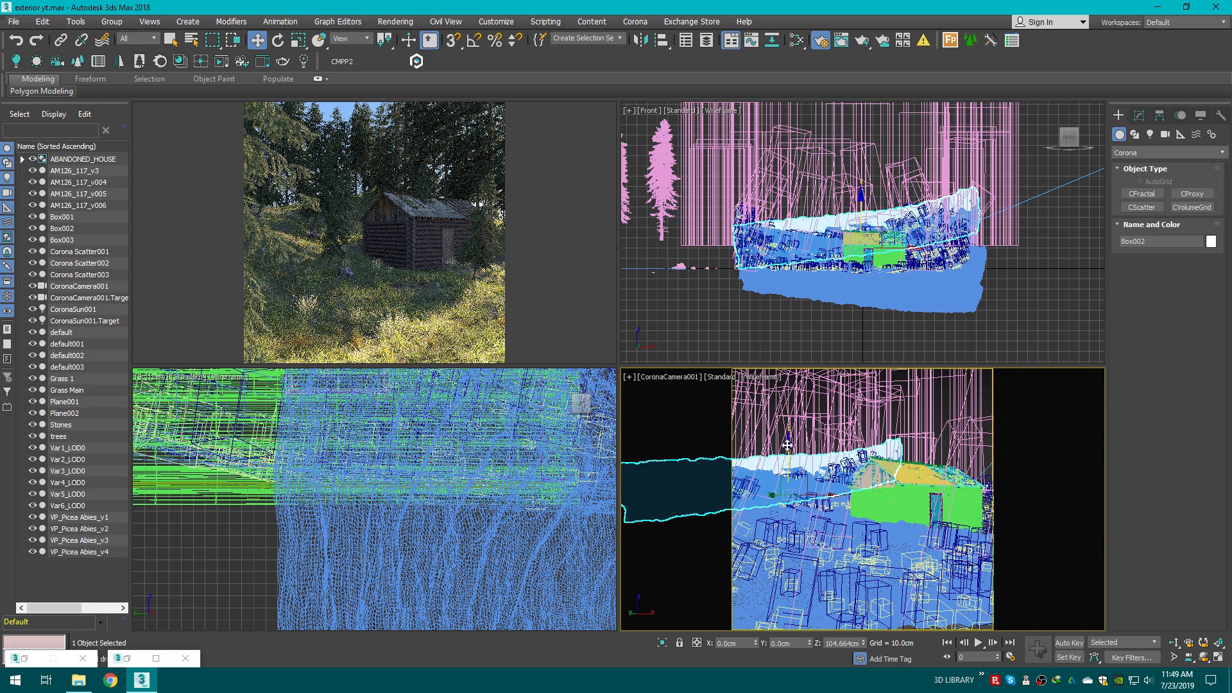
pyautogui.keyDown('shift'); pyautogui.moveTo(786, 445); pyautogui.dragTo(789, 425); pyautogui.keyUp('shift')
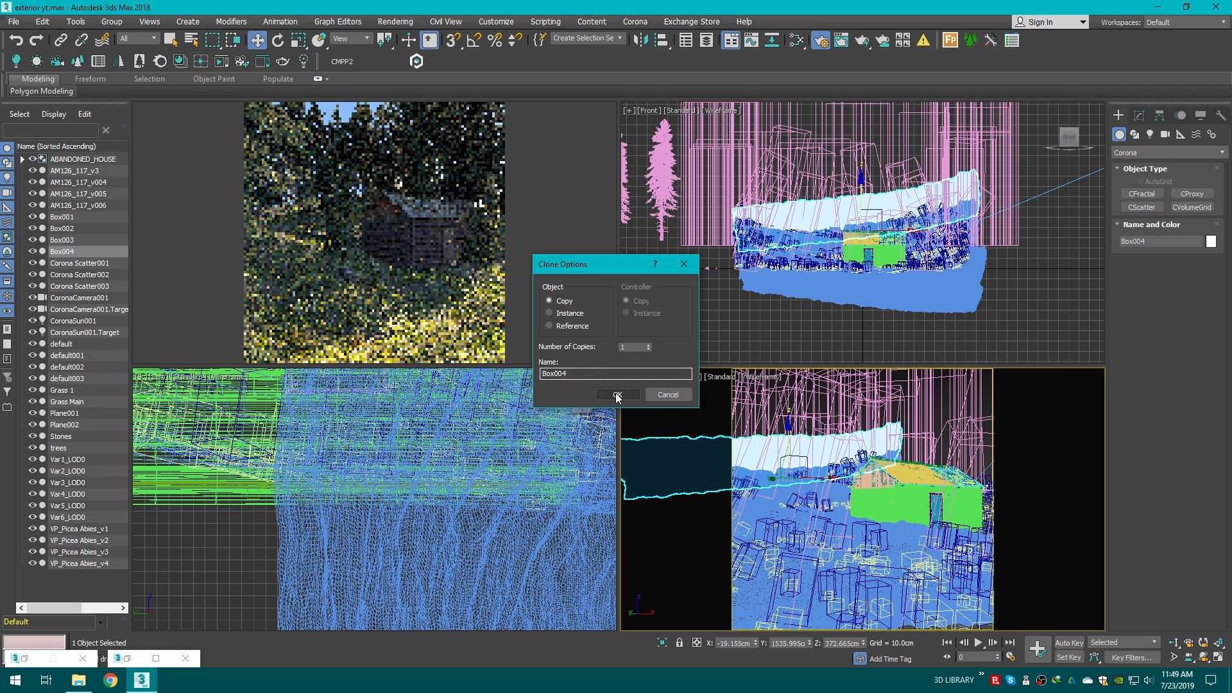
pyautogui.click(617, 395)
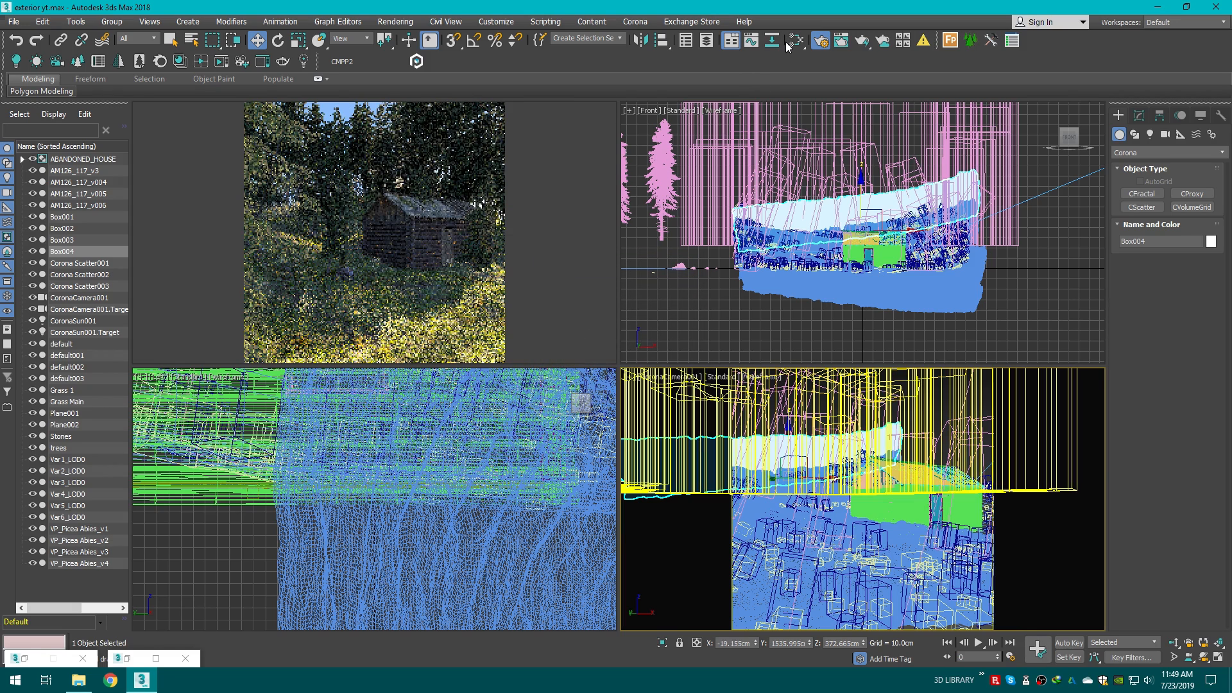
# Step: Create a new CoronaVolumeMtl node in the Slate Material Editor and open its parameters
pyautogui.click(794, 43)
pyautogui.scroll(-2, 738, 418)
pyautogui.moveTo(738, 417); pyautogui.dragTo(735, 296, button='middle')
pyautogui.scroll(-3, 738, 398)
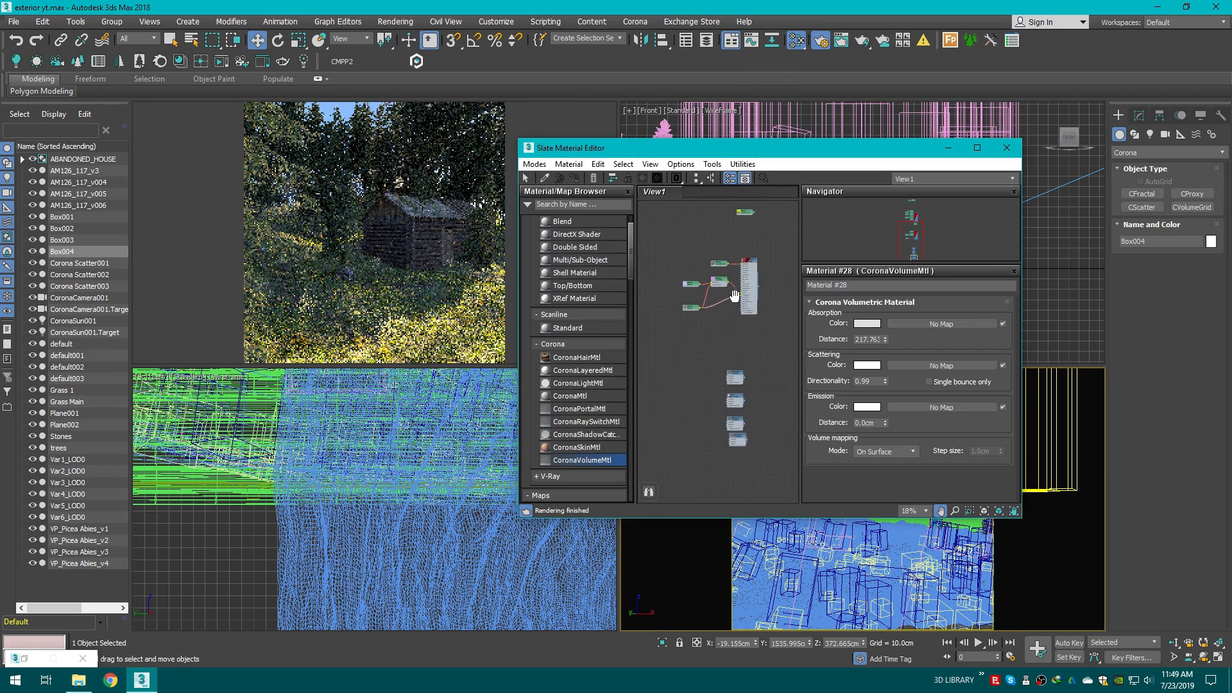
pyautogui.scroll(5, 737, 391)
pyautogui.scroll(-4, 583, 324)
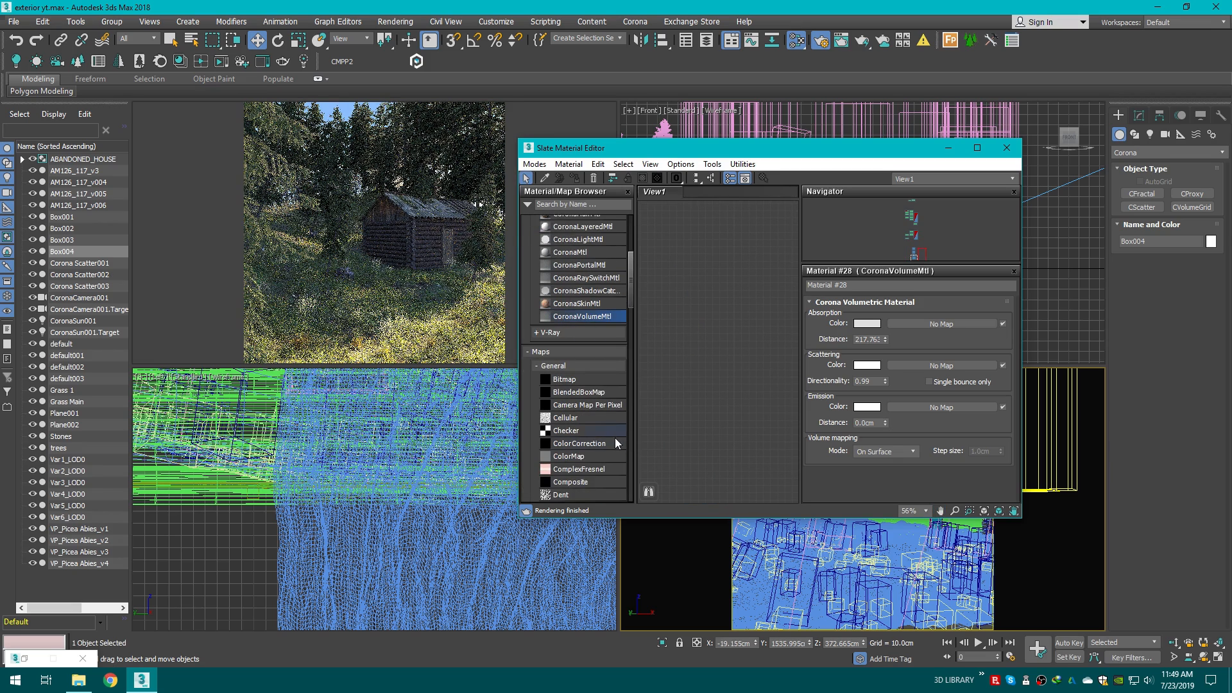
pyautogui.moveTo(587, 319); pyautogui.dragTo(747, 356)
pyautogui.doubleClick(747, 357)
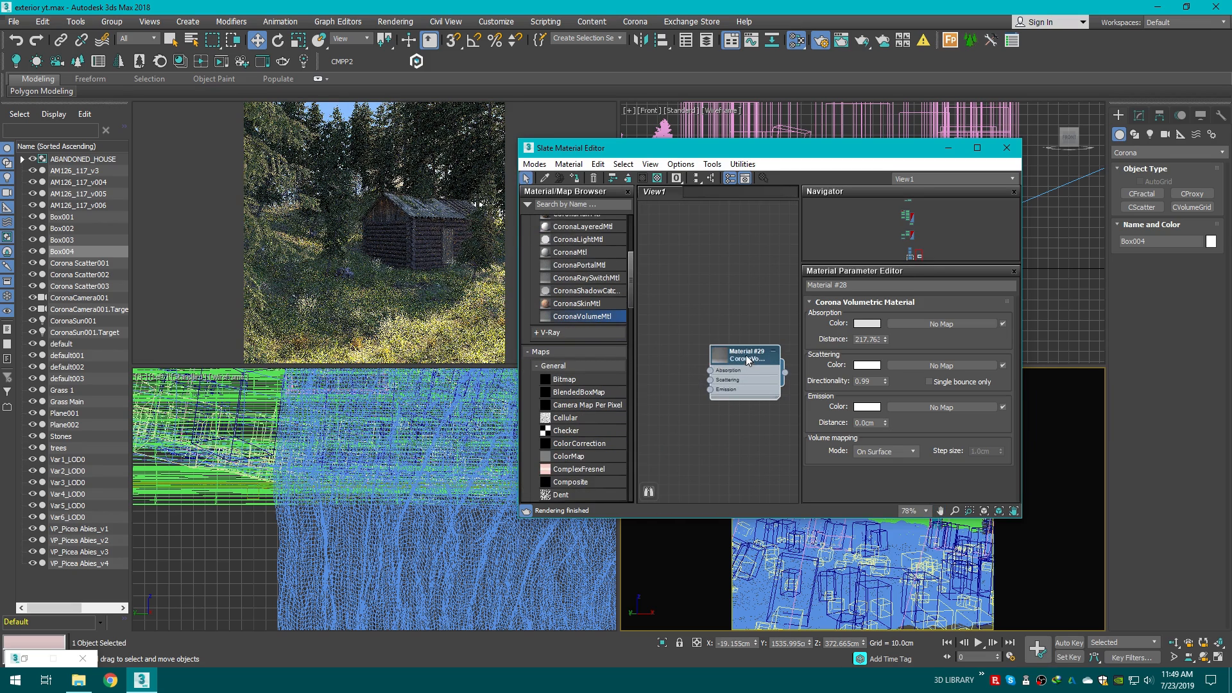
pyautogui.scroll(1, 767, 438)
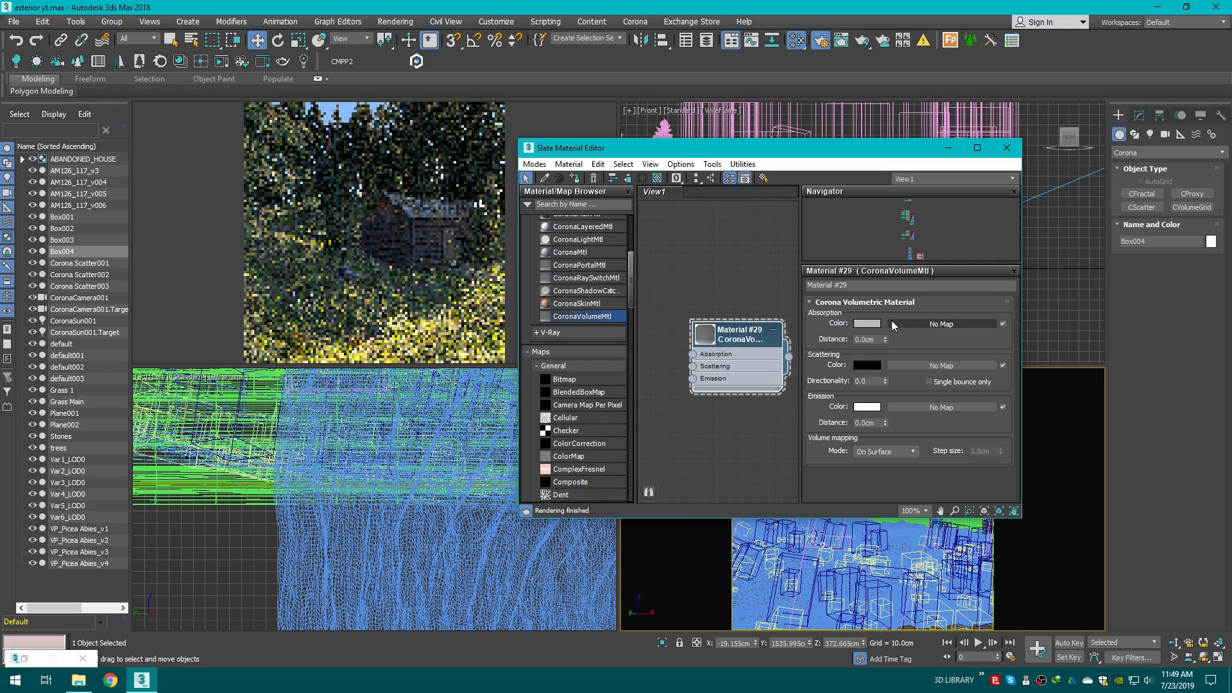
# Step: Set the volume material's scattering colour to white
pyautogui.click(868, 365)
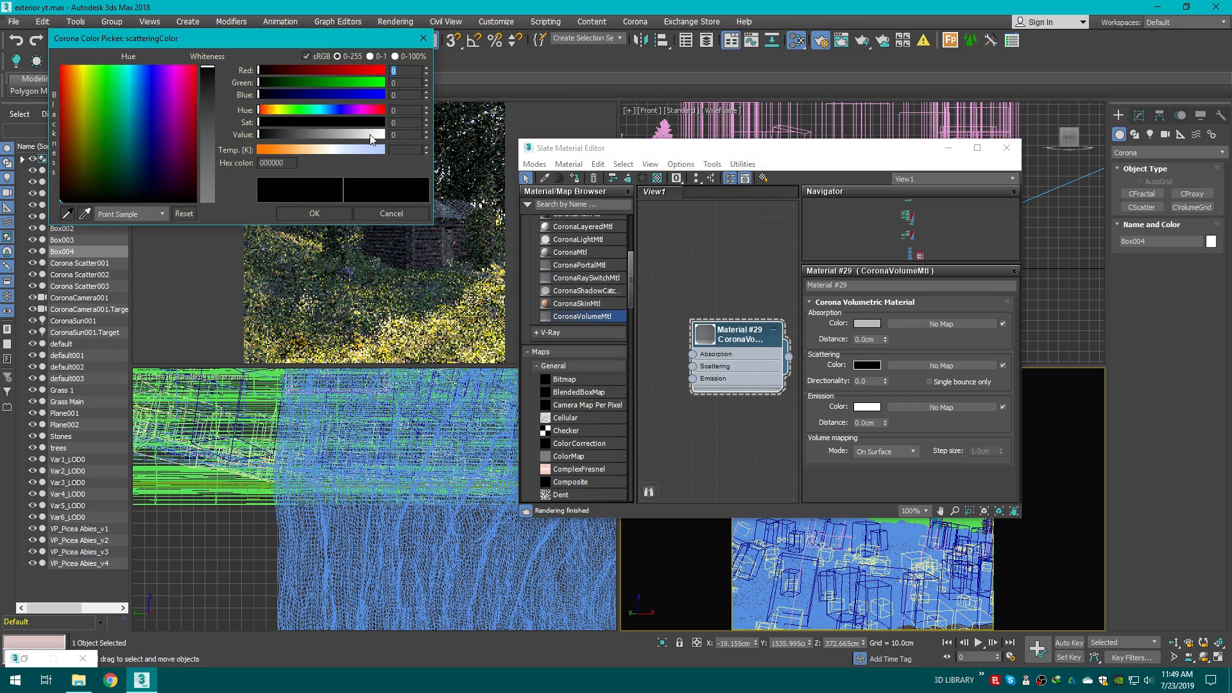
pyautogui.moveTo(371, 139); pyautogui.dragTo(385, 139)
pyautogui.click(350, 212)
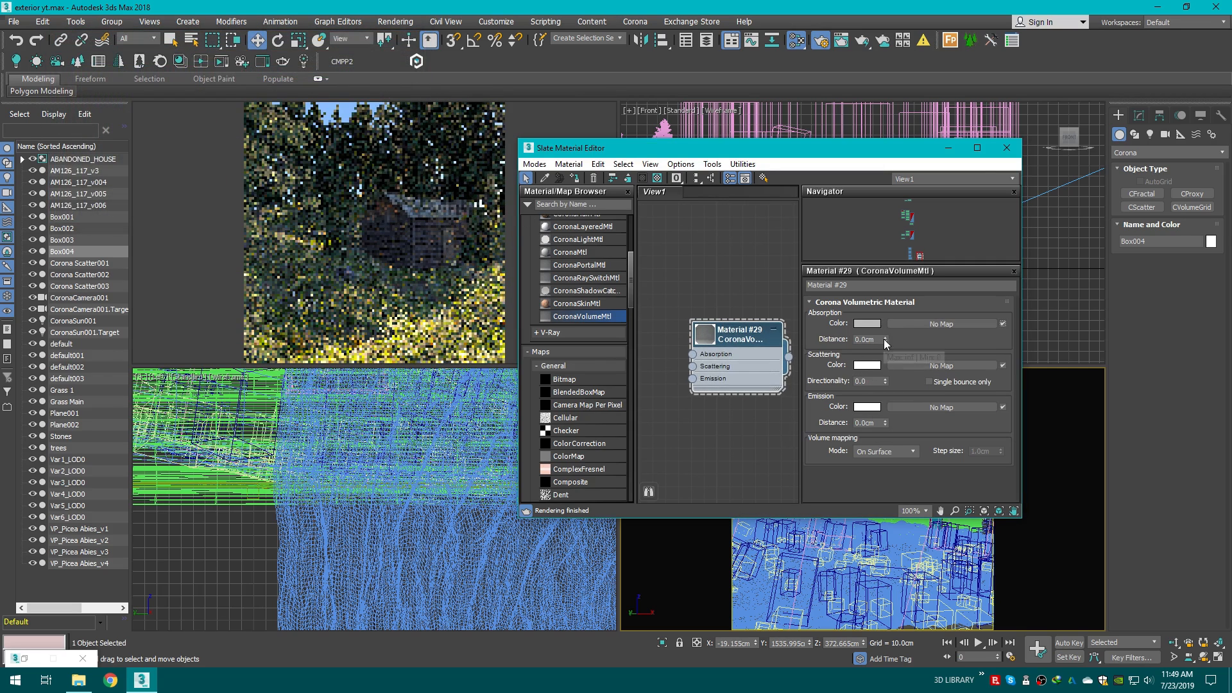
# Step: Set the absorption distance to about 254.57 cm and the scattering directionality to 0.08
pyautogui.moveTo(885, 337); pyautogui.dragTo(885, 314)
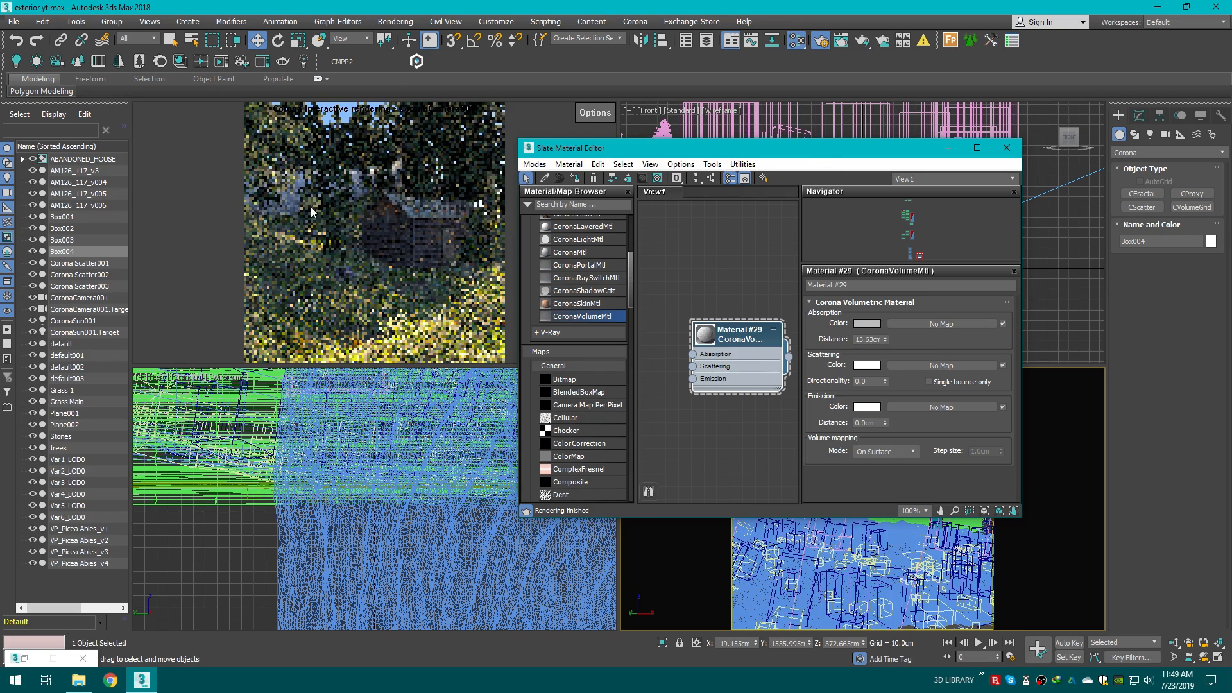
pyautogui.moveTo(885, 381); pyautogui.dragTo(885, 417)
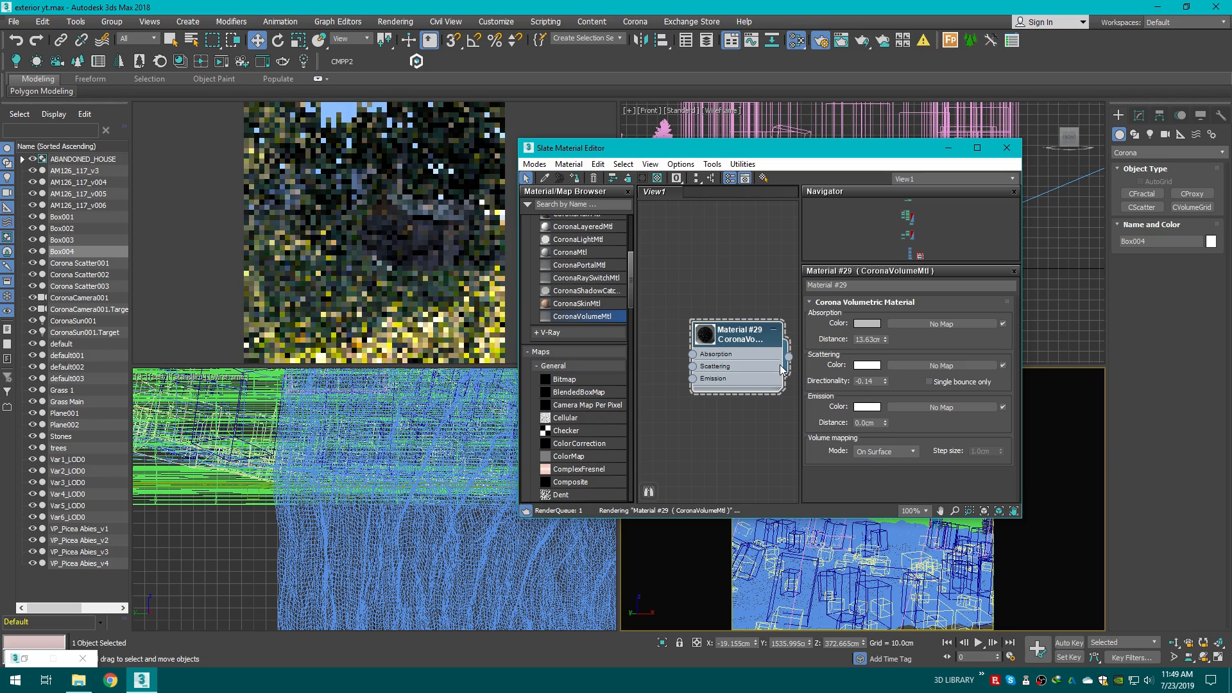
pyautogui.moveTo(885, 381); pyautogui.dragTo(885, 289)
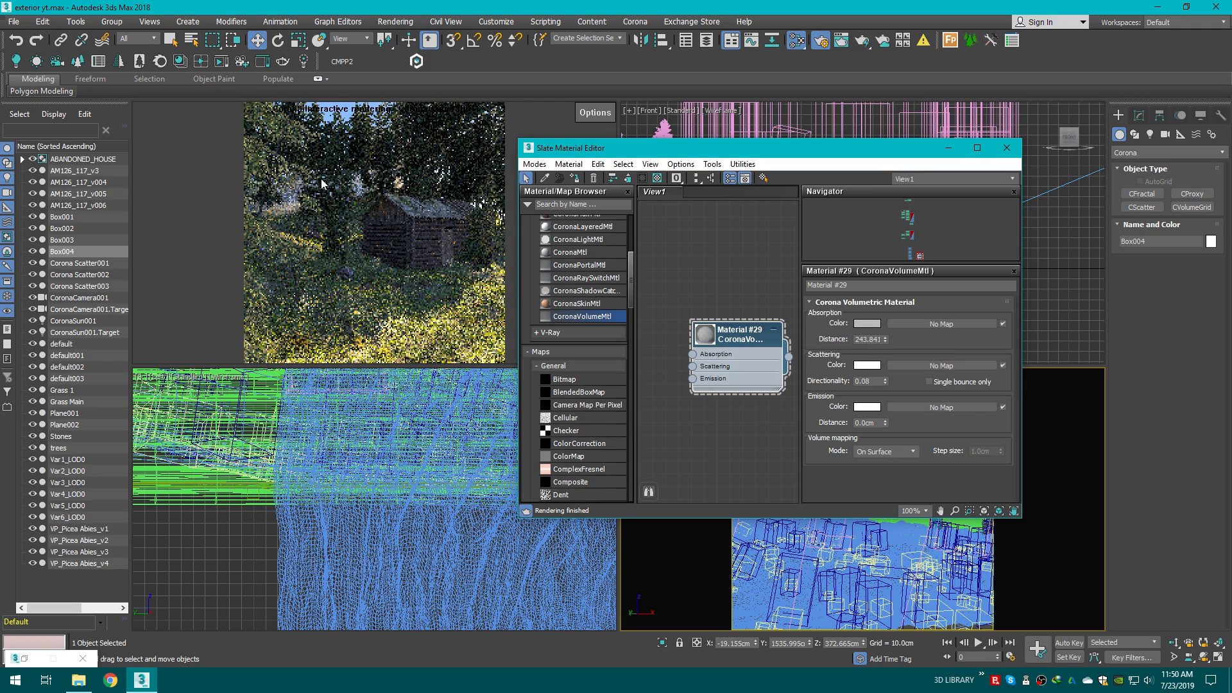
pyautogui.moveTo(885, 340); pyautogui.dragTo(866, 300)
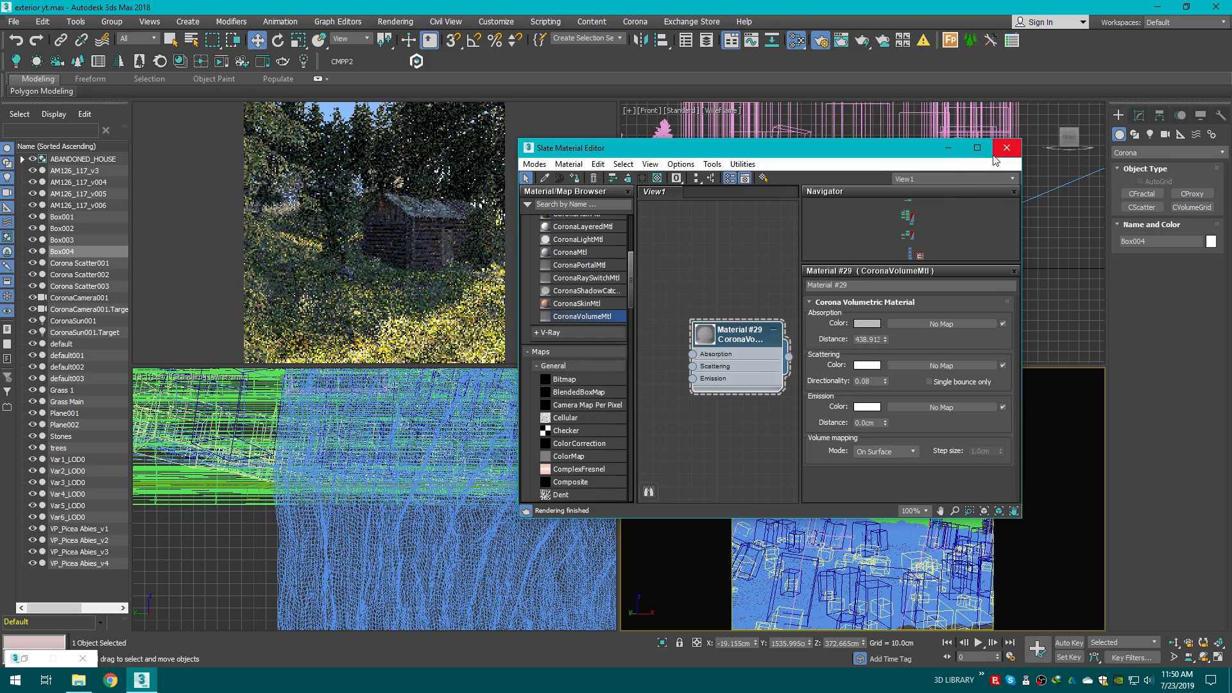
pyautogui.moveTo(878, 365); pyautogui.dragTo(878, 365)
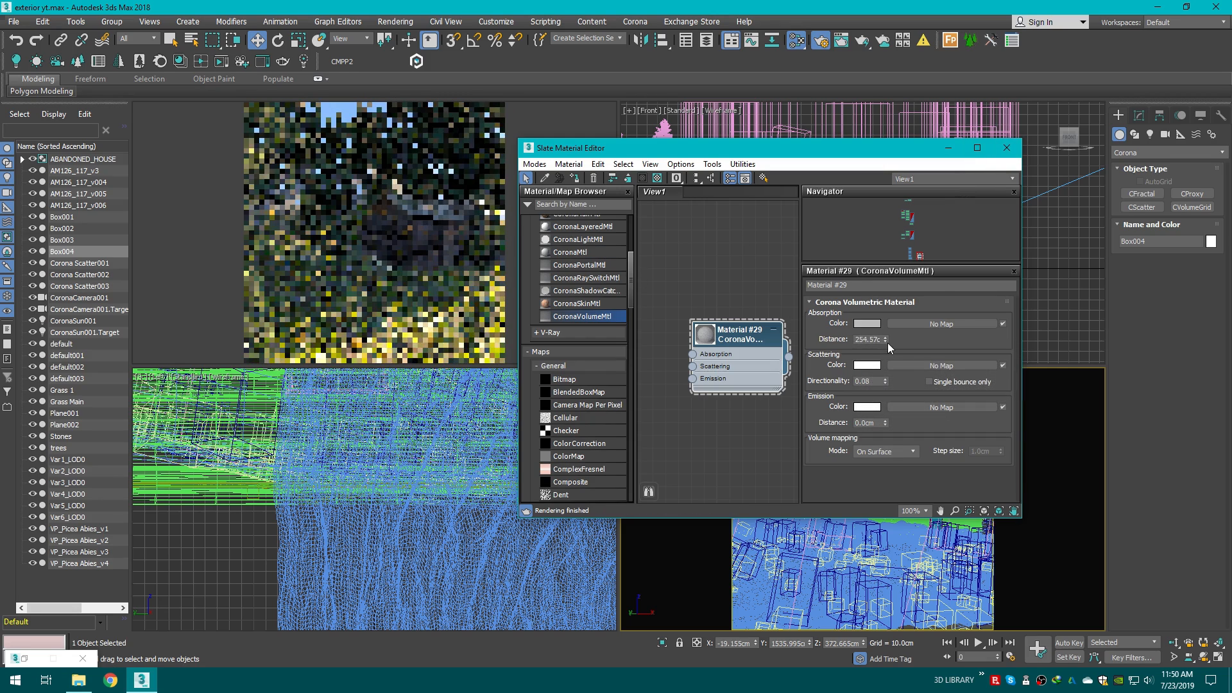
# Step: Start a production render from the camera
pyautogui.click(862, 41)
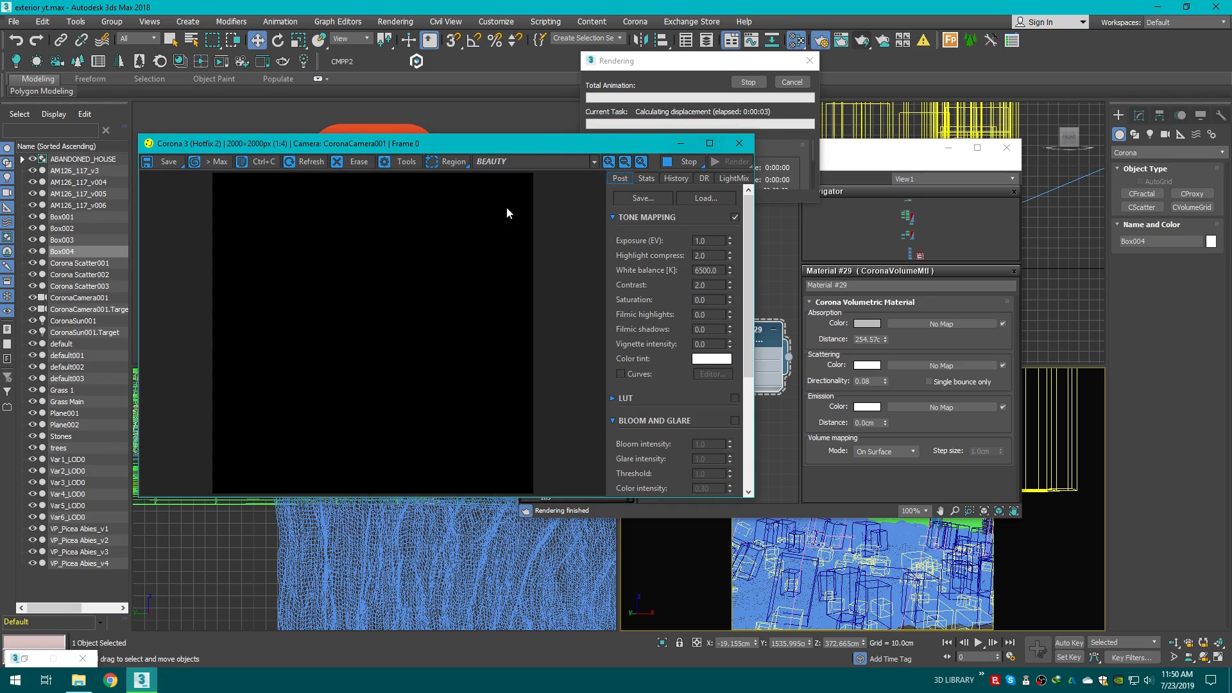
pyautogui.moveTo(415, 145); pyautogui.dragTo(671, 156)
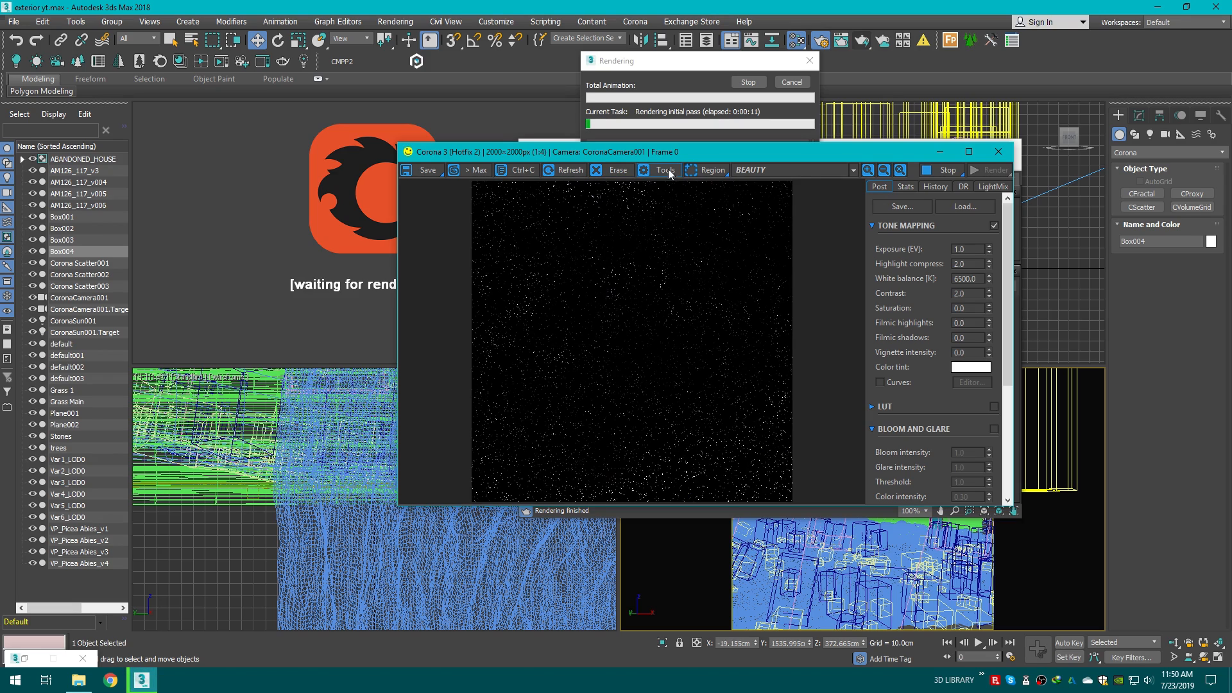
# Step: Draw a render region around the house and treeline in the frame buffer
pyautogui.click(709, 171)
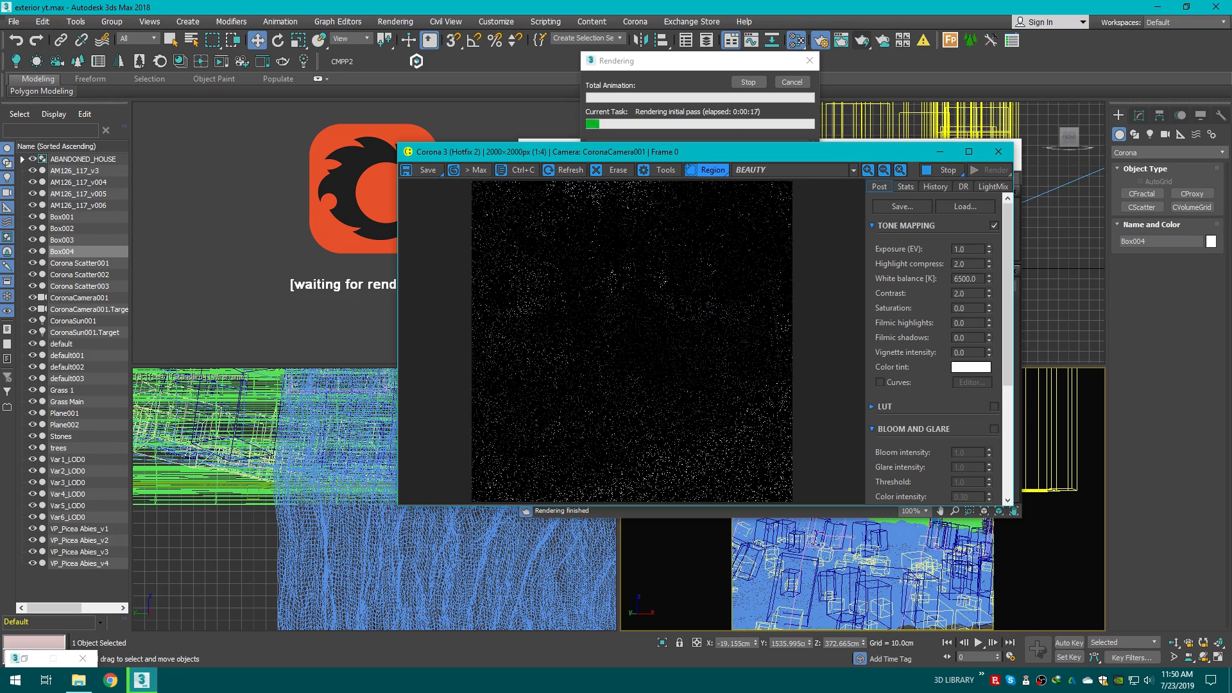
pyautogui.moveTo(740, 343); pyautogui.dragTo(472, 263)
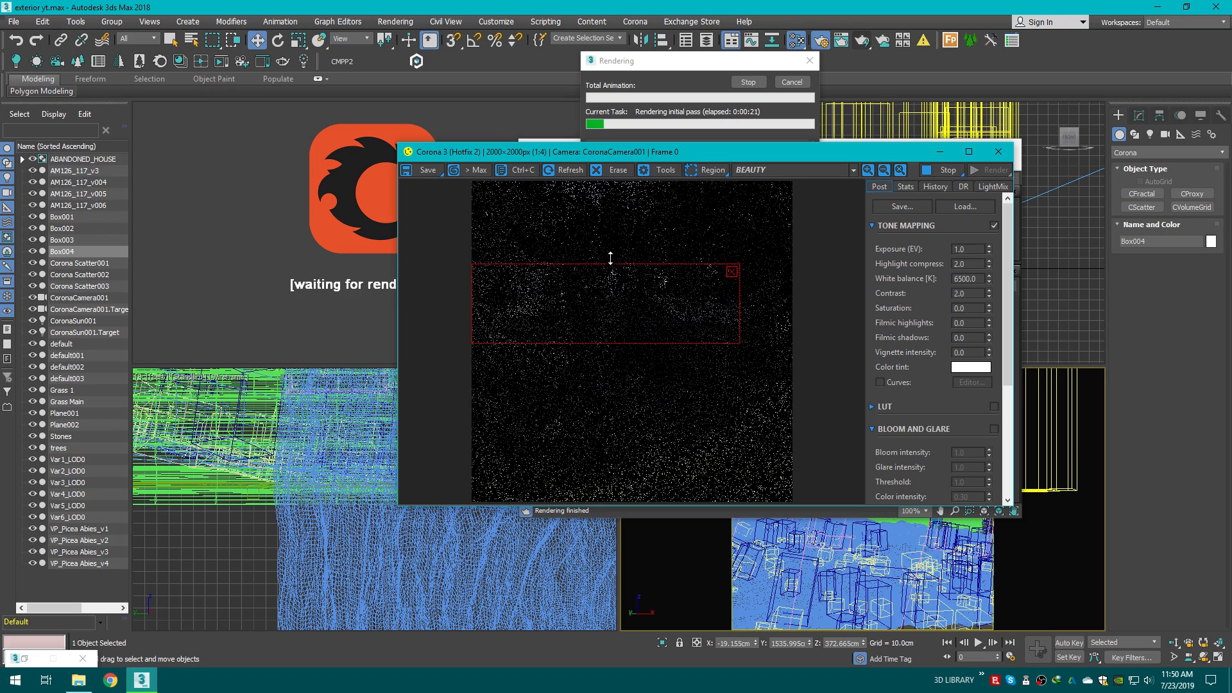
pyautogui.moveTo(611, 258); pyautogui.dragTo(610, 247)
pyautogui.moveTo(623, 345); pyautogui.dragTo(618, 361)
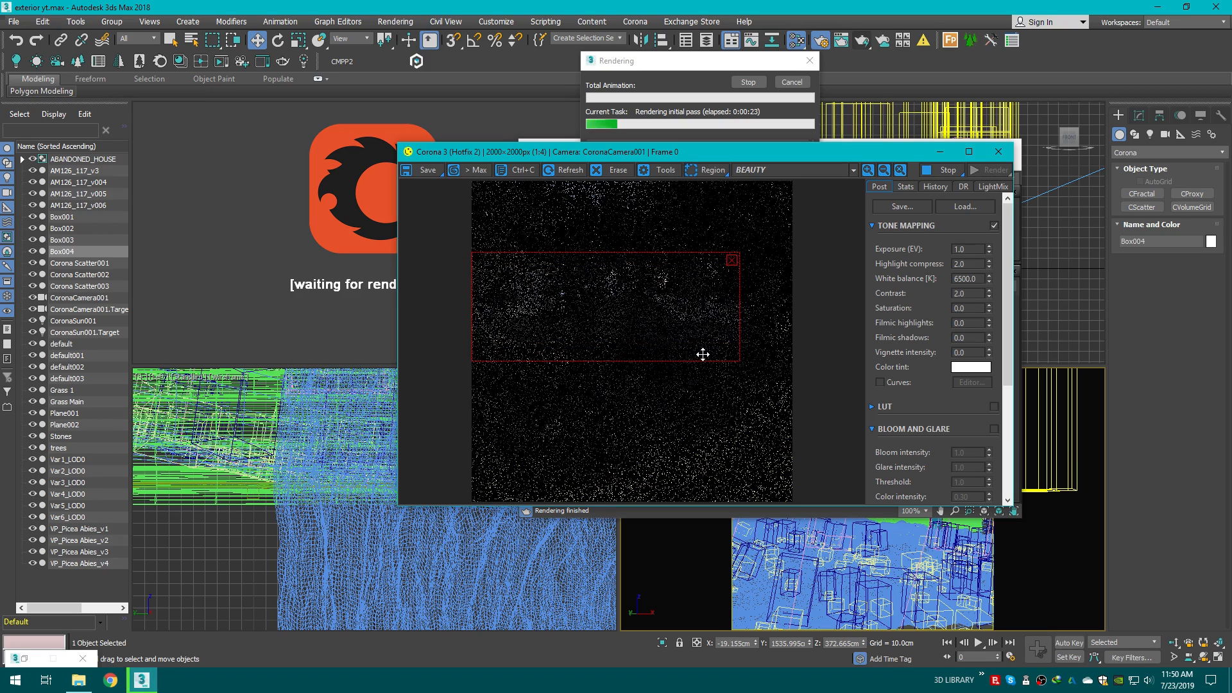
pyautogui.moveTo(740, 297); pyautogui.dragTo(771, 299)
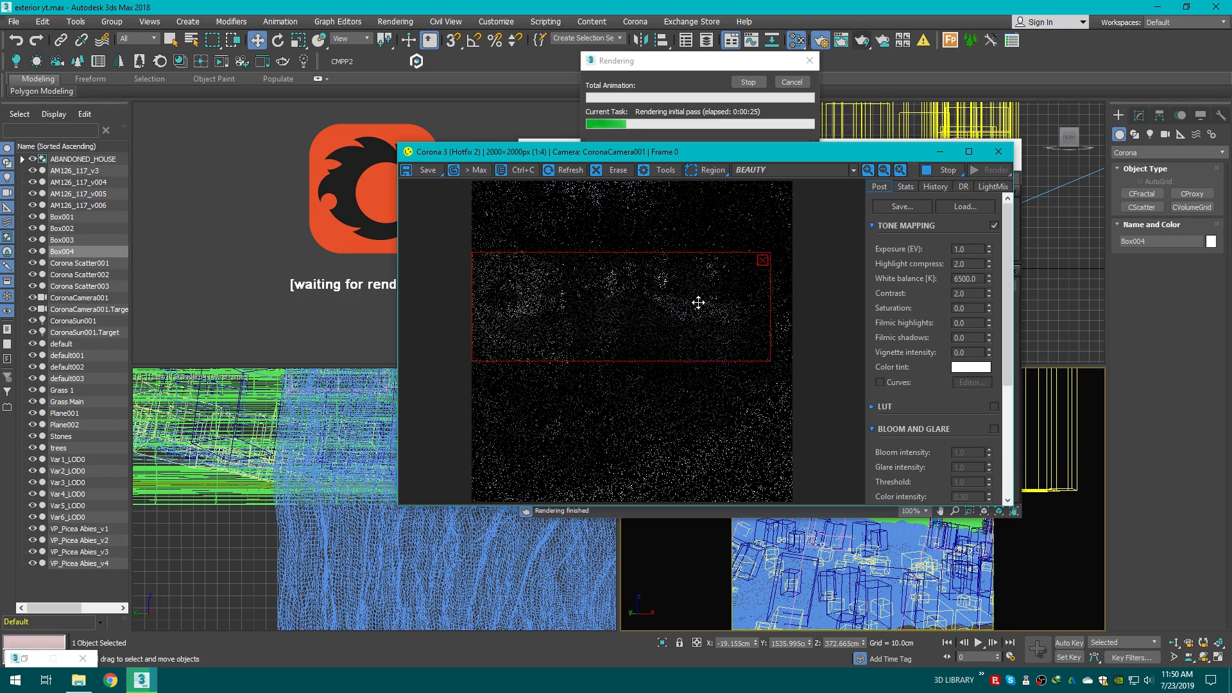
pyautogui.moveTo(630, 254); pyautogui.dragTo(623, 246)
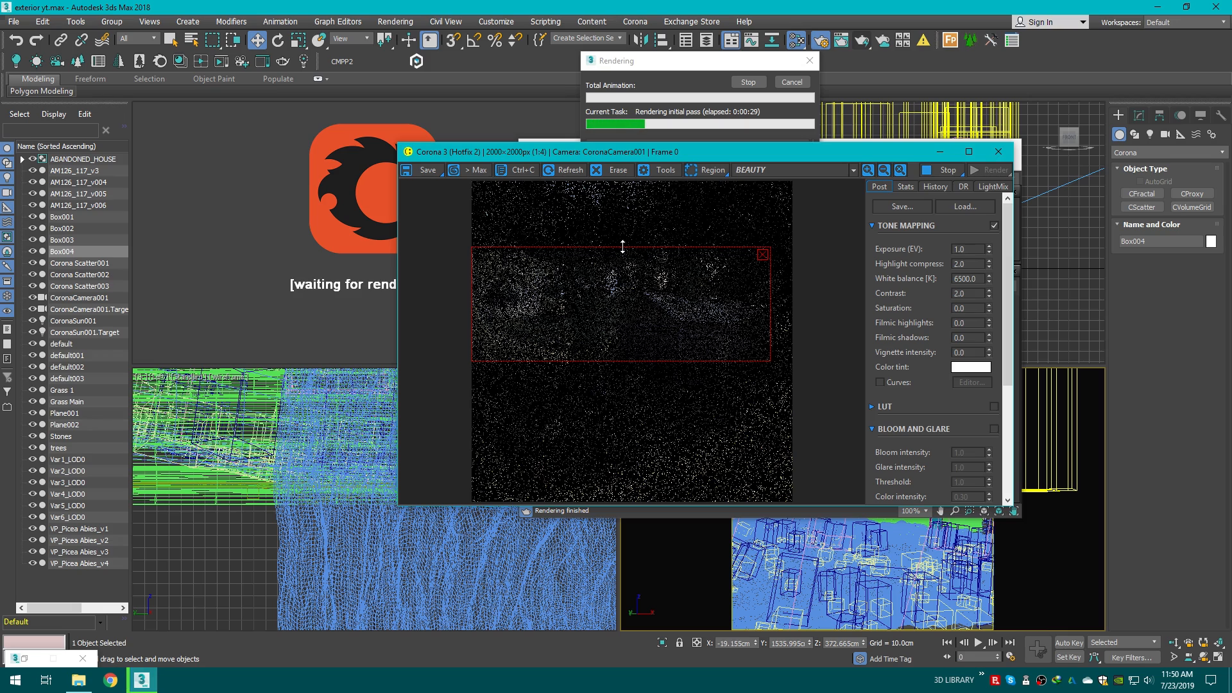
# Step: Zoom in and out of the progressing render to examine the fog around the house
pyautogui.scroll(1, 644, 306)
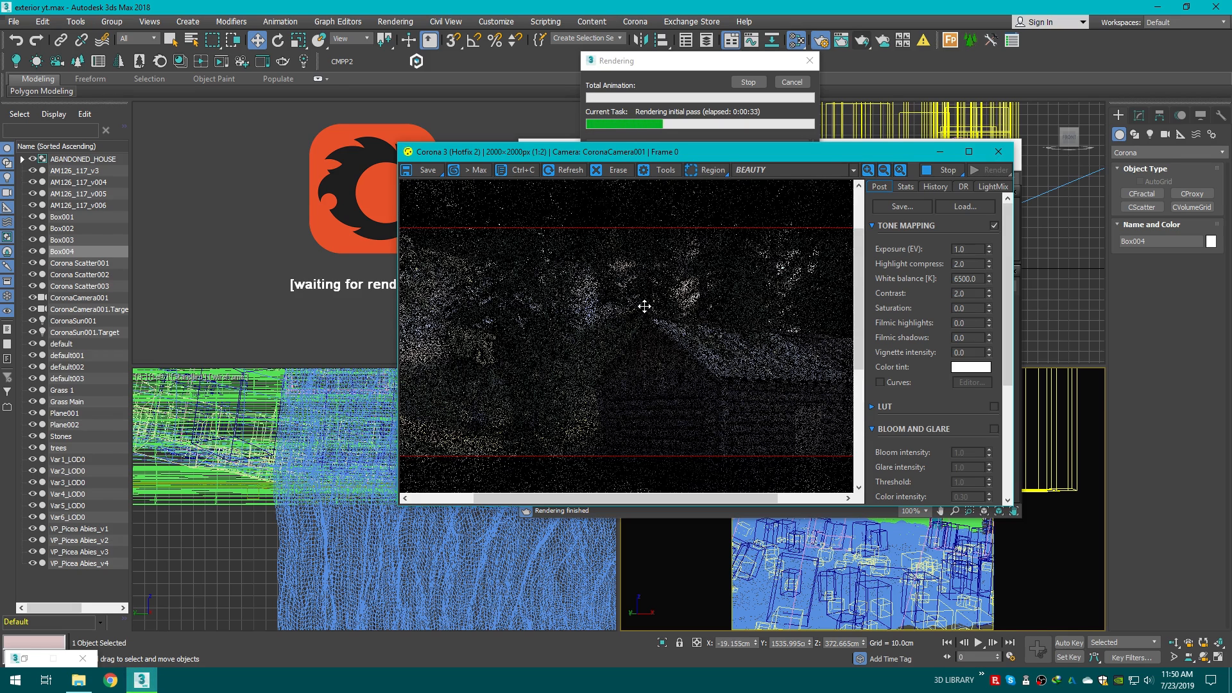
pyautogui.scroll(-1, 644, 306)
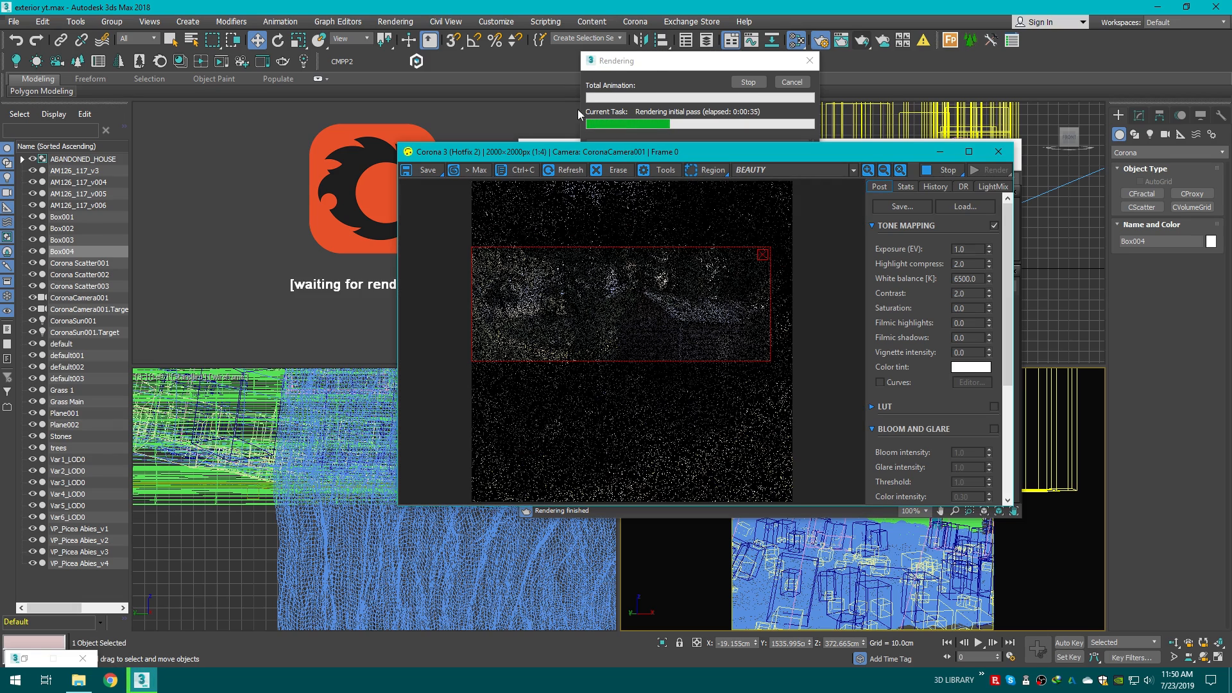
pyautogui.scroll(1, 572, 307)
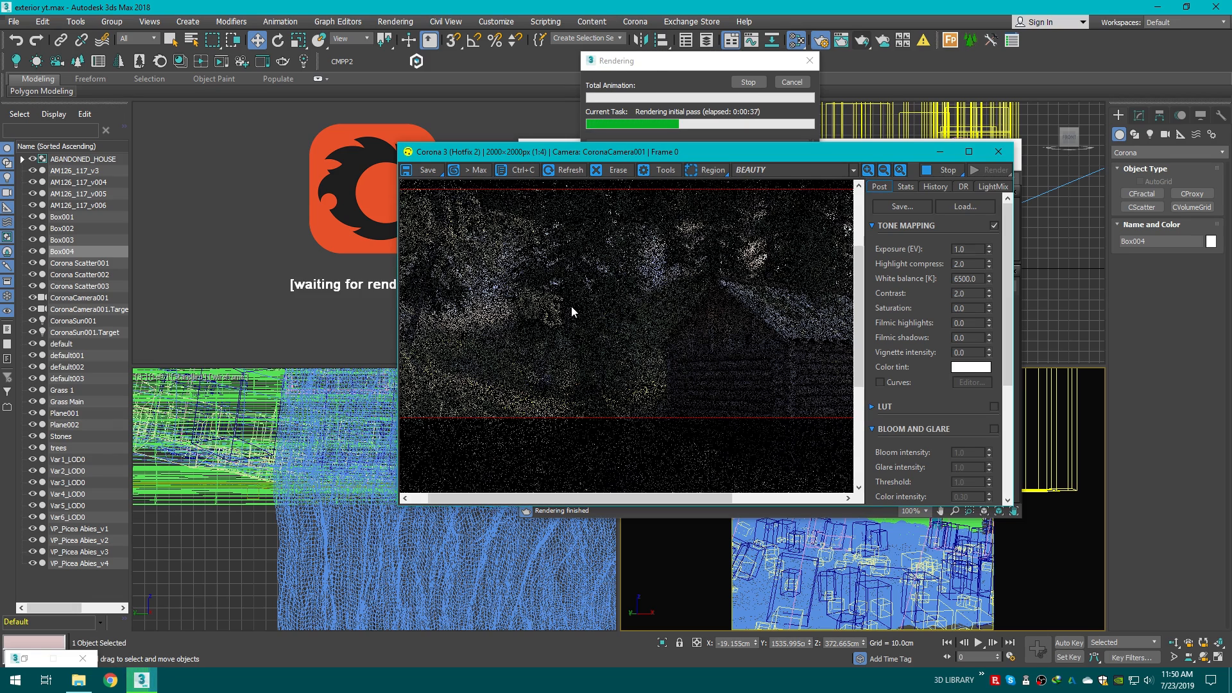
pyautogui.scroll(-1, 571, 306)
pyautogui.scroll(1, 597, 344)
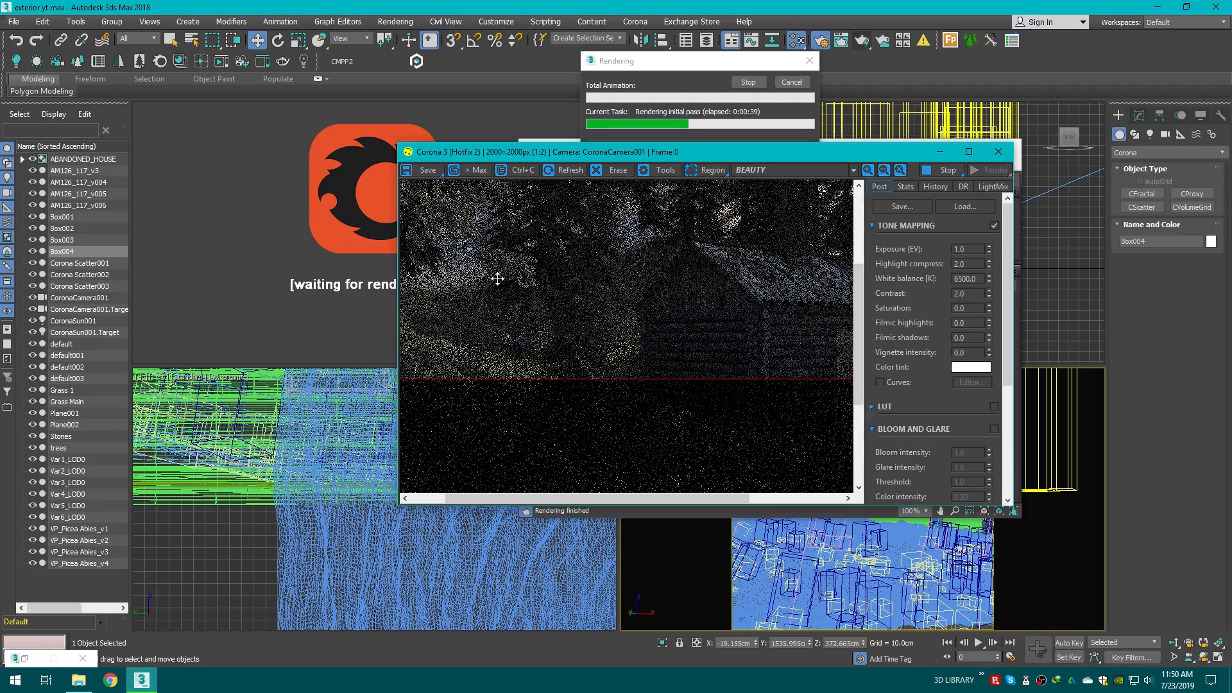
pyautogui.scroll(1, 698, 267)
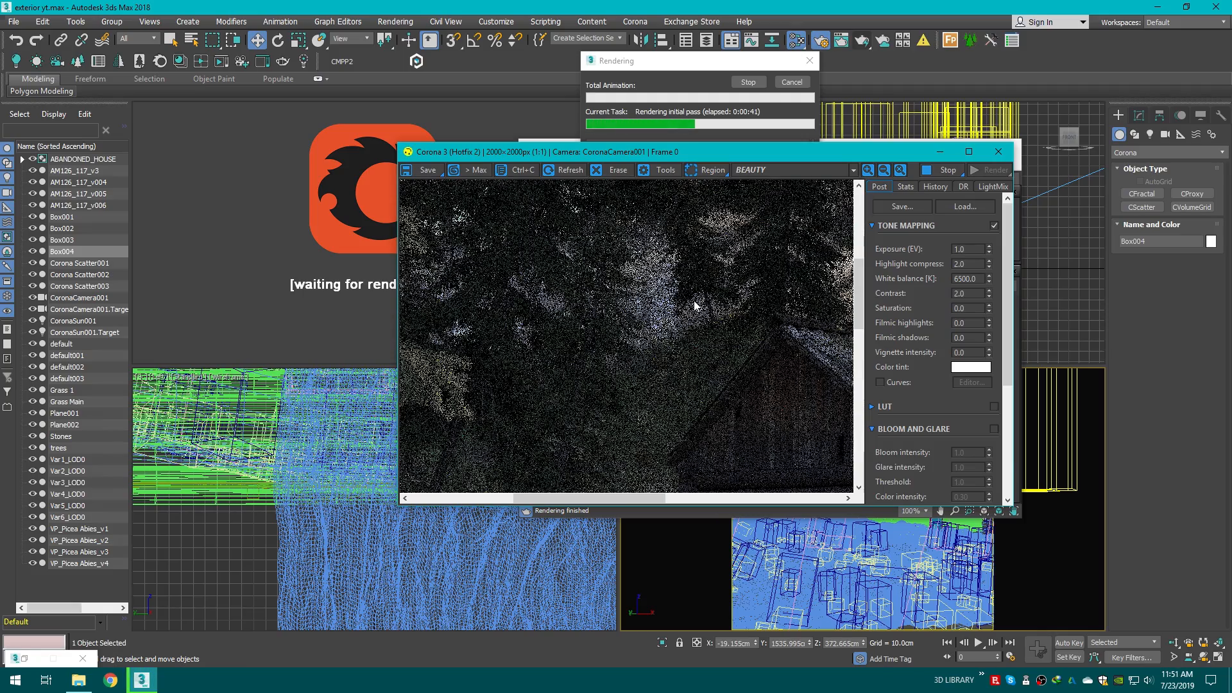
pyautogui.scroll(-1, 694, 306)
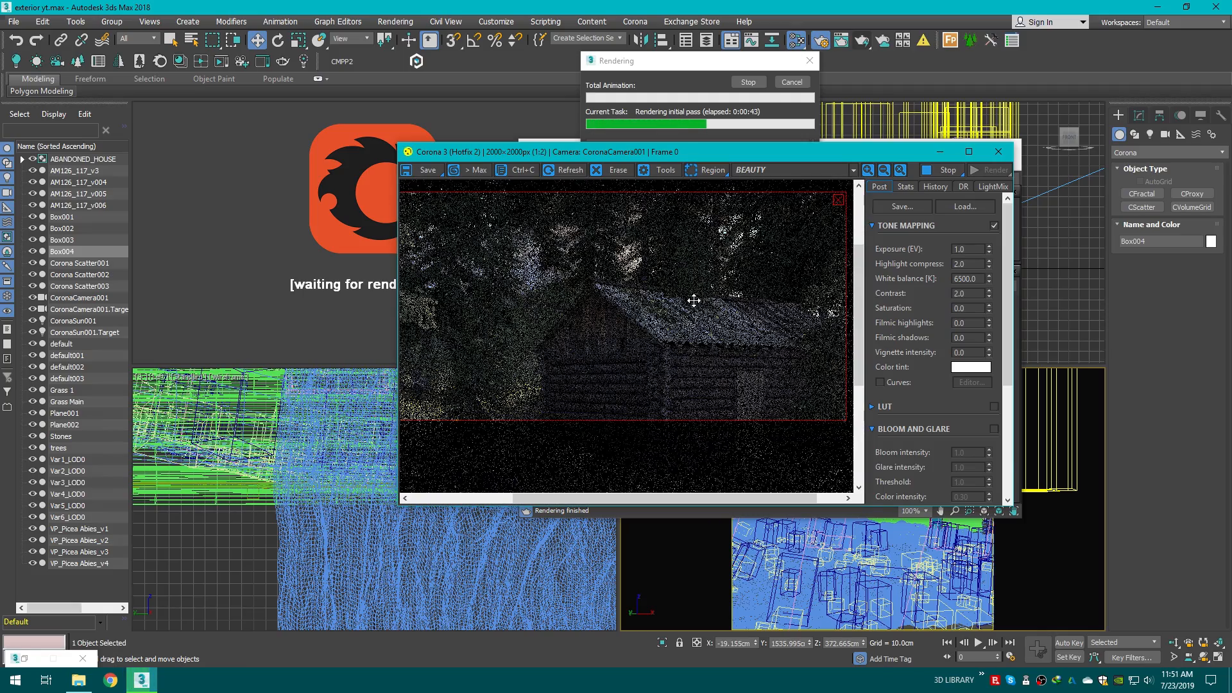
pyautogui.scroll(1, 436, 328)
pyautogui.scroll(-2, 509, 331)
pyautogui.scroll(1, 605, 309)
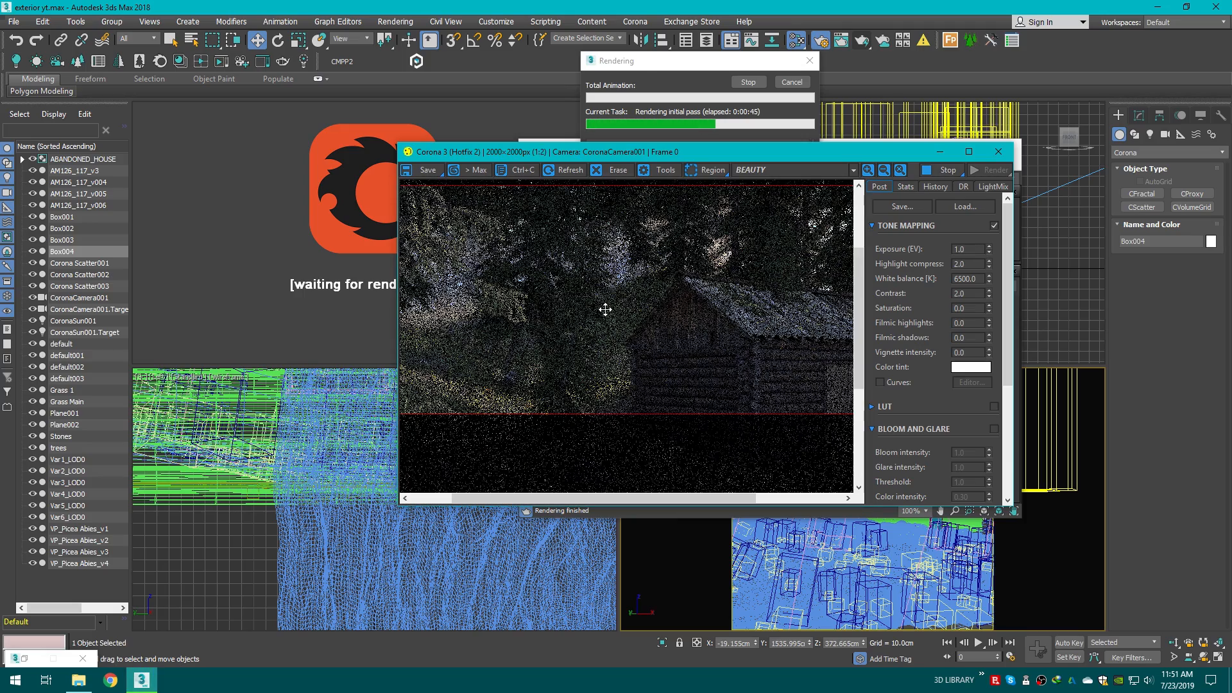
pyautogui.click(905, 186)
pyautogui.click(879, 187)
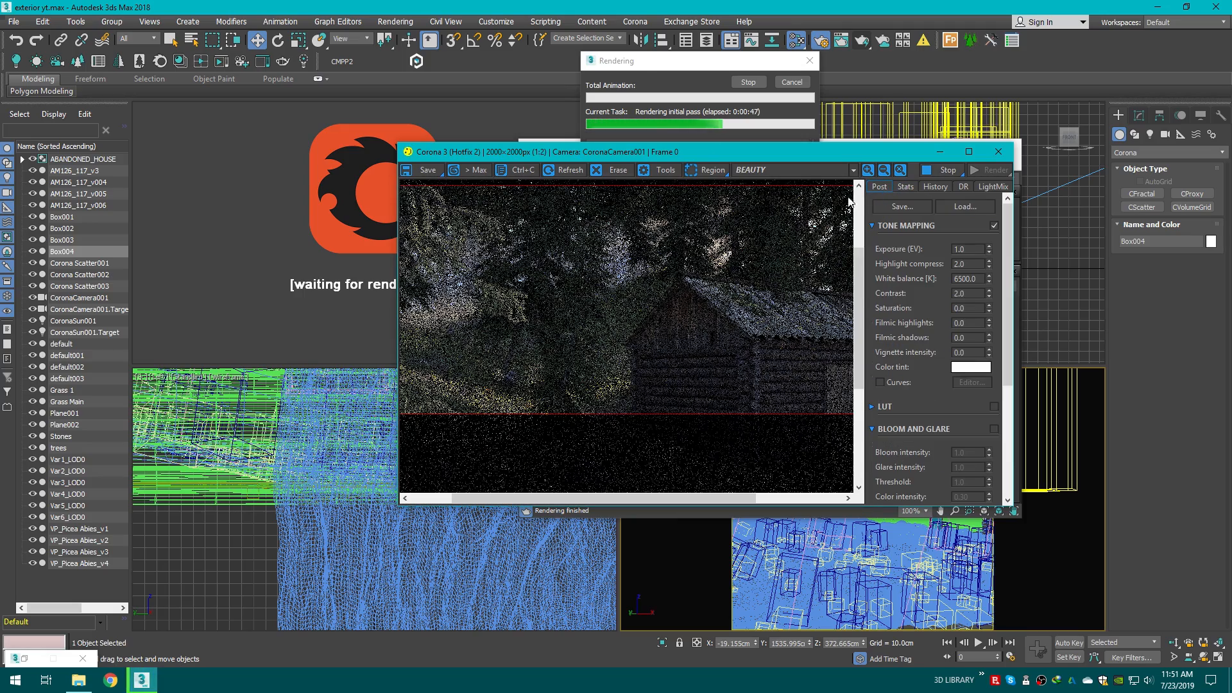
# Step: Pan and zoom across the progressing render to inspect the treeline, roof and fog around the house
pyautogui.scroll(1, 595, 318)
pyautogui.scroll(-2, 595, 318)
pyautogui.scroll(2, 523, 286)
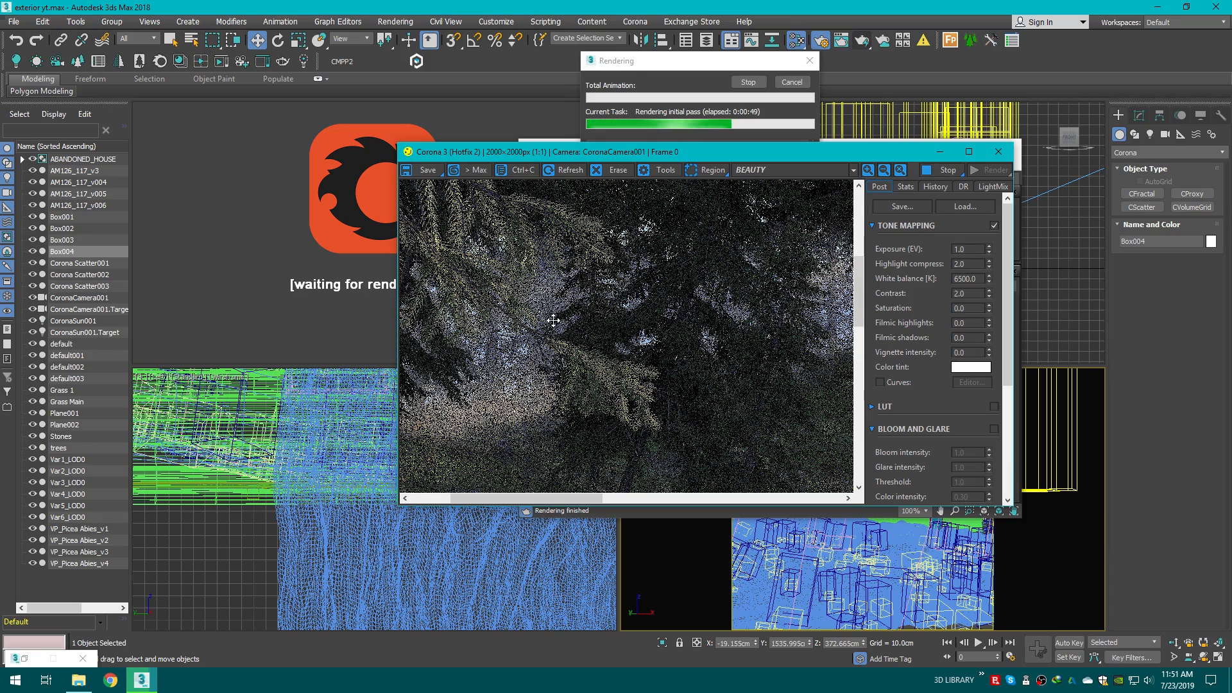
pyautogui.scroll(-1, 553, 320)
pyautogui.scroll(1, 521, 330)
pyautogui.scroll(-1, 510, 334)
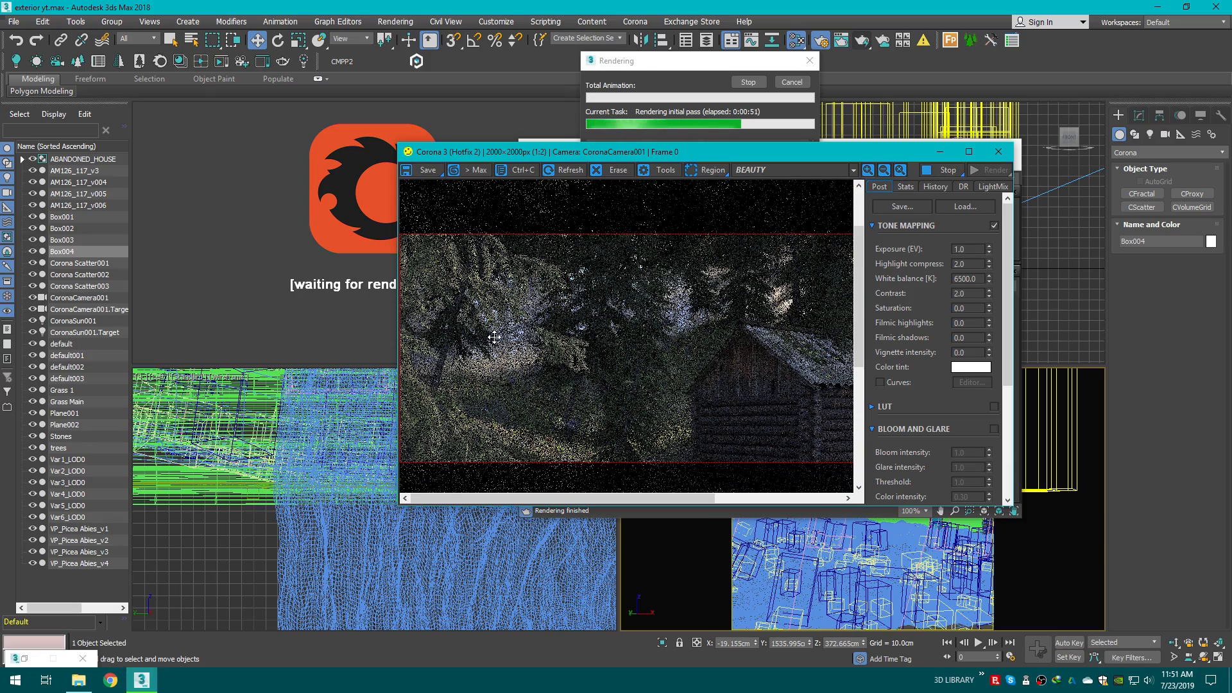
pyautogui.scroll(1, 497, 336)
pyautogui.scroll(-1, 494, 337)
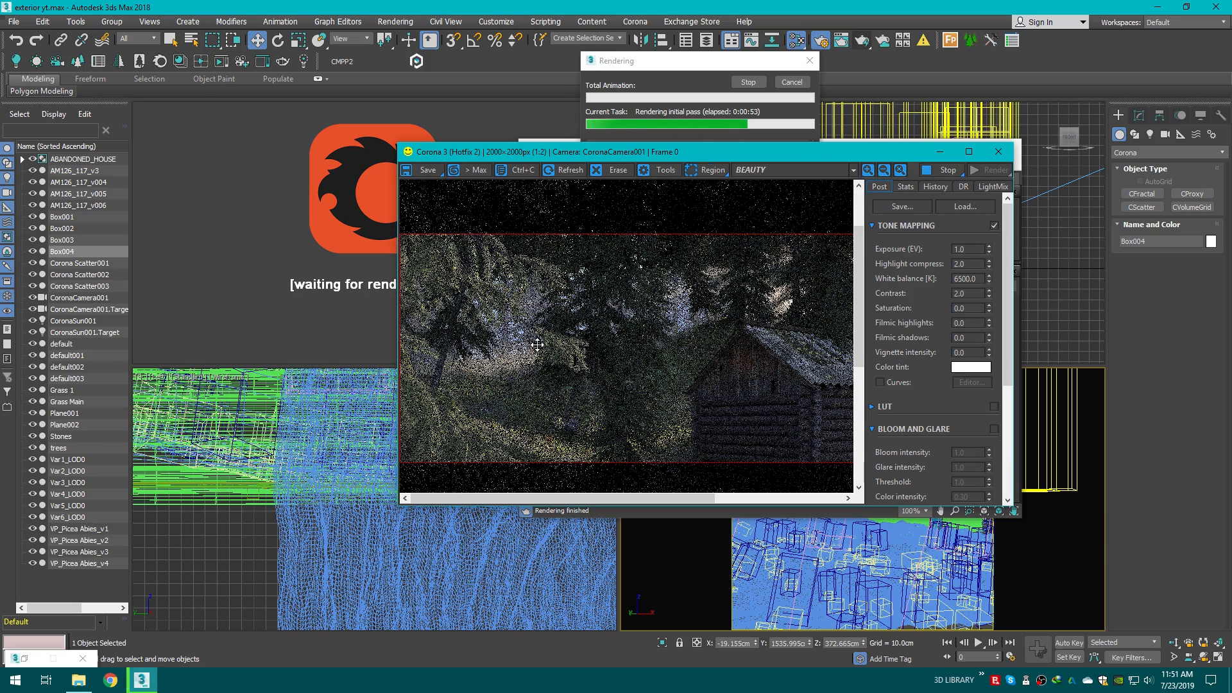
pyautogui.scroll(-1, 538, 345)
pyautogui.scroll(2, 515, 256)
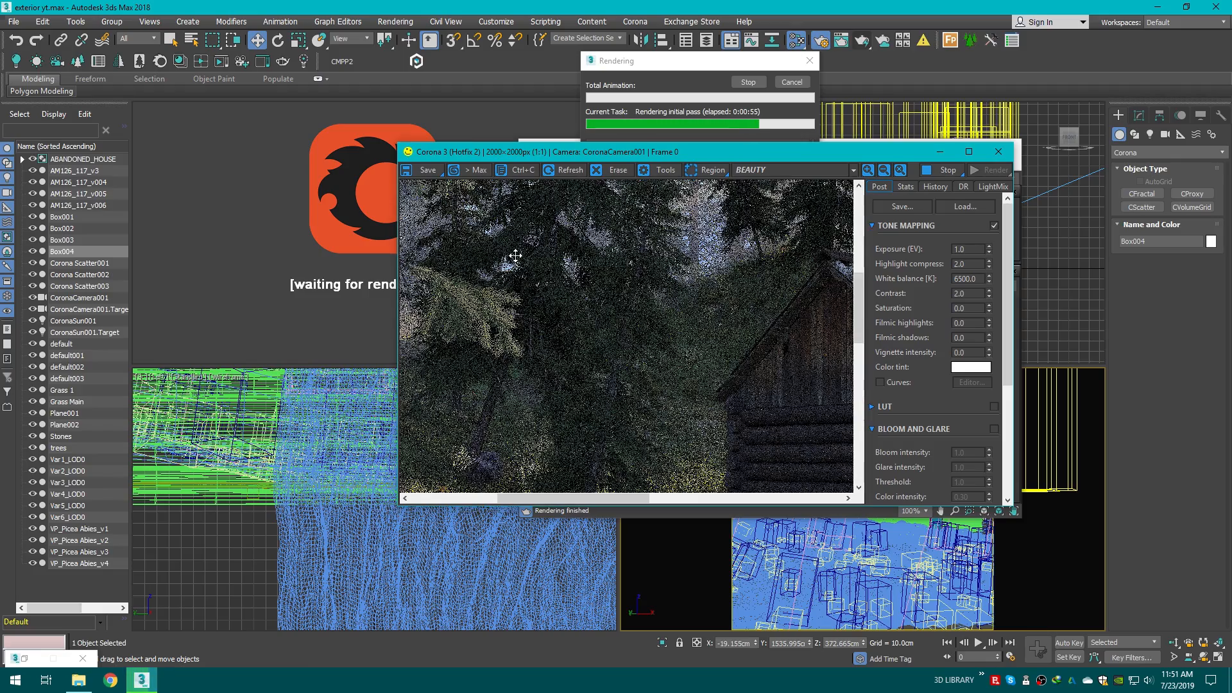
pyautogui.moveTo(515, 256); pyautogui.dragTo(625, 396, button='middle')
pyautogui.scroll(-1, 625, 396)
pyautogui.moveTo(693, 299); pyautogui.dragTo(679, 209, button='middle')
pyautogui.scroll(2, 608, 379)
pyautogui.scroll(-1, 608, 377)
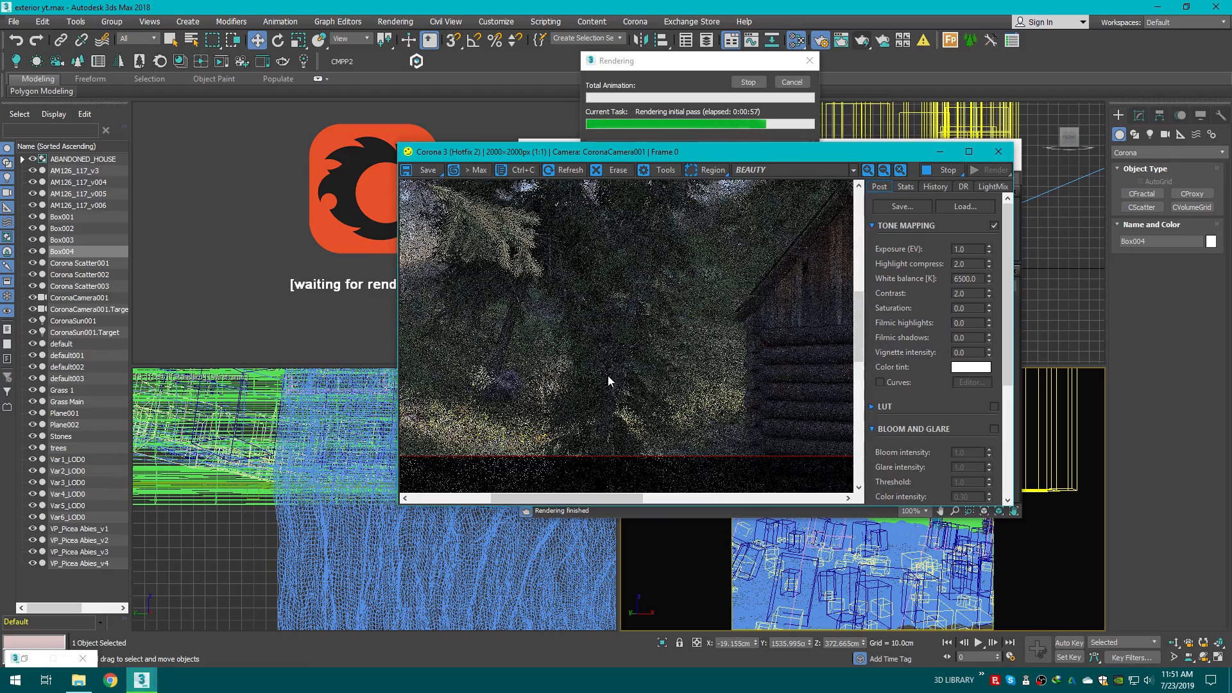
pyautogui.scroll(-1, 608, 378)
pyautogui.scroll(1, 556, 364)
pyautogui.moveTo(541, 363); pyautogui.dragTo(595, 433, button='middle')
pyautogui.scroll(-1, 603, 411)
pyautogui.moveTo(619, 361); pyautogui.dragTo(424, 325, button='middle')
pyautogui.moveTo(634, 331); pyautogui.dragTo(638, 346, button='middle')
pyautogui.scroll(1, 686, 352)
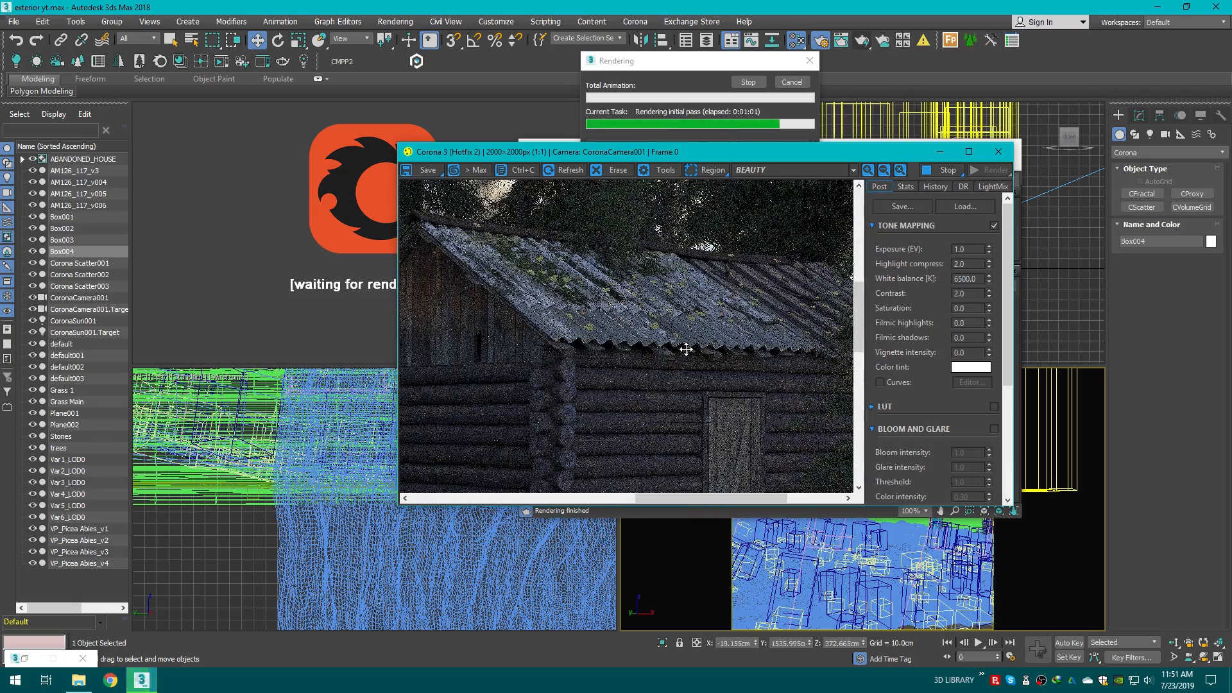
pyautogui.scroll(-1, 690, 346)
pyautogui.scroll(1, 780, 366)
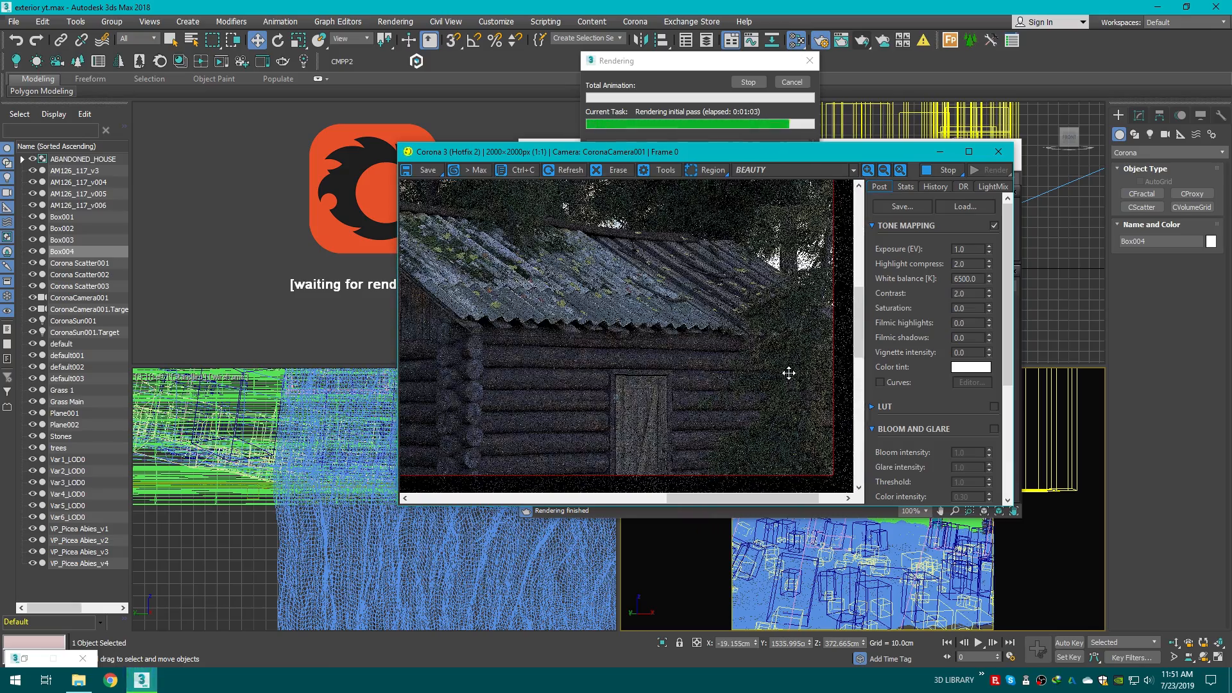
pyautogui.moveTo(794, 410); pyautogui.dragTo(794, 412, button='middle')
pyautogui.scroll(-1, 656, 341)
pyautogui.moveTo(495, 362); pyautogui.dragTo(613, 237, button='middle')
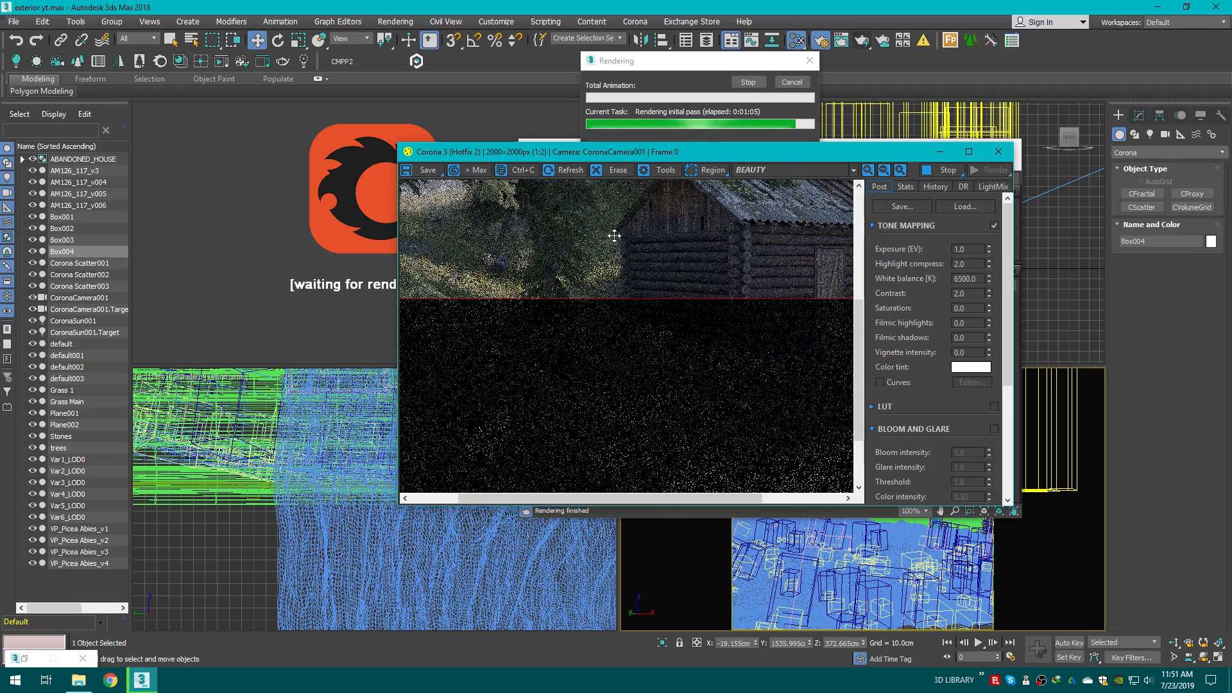
pyautogui.scroll(1, 588, 306)
pyautogui.scroll(-1, 588, 312)
pyautogui.scroll(1, 552, 318)
pyautogui.scroll(-1, 529, 315)
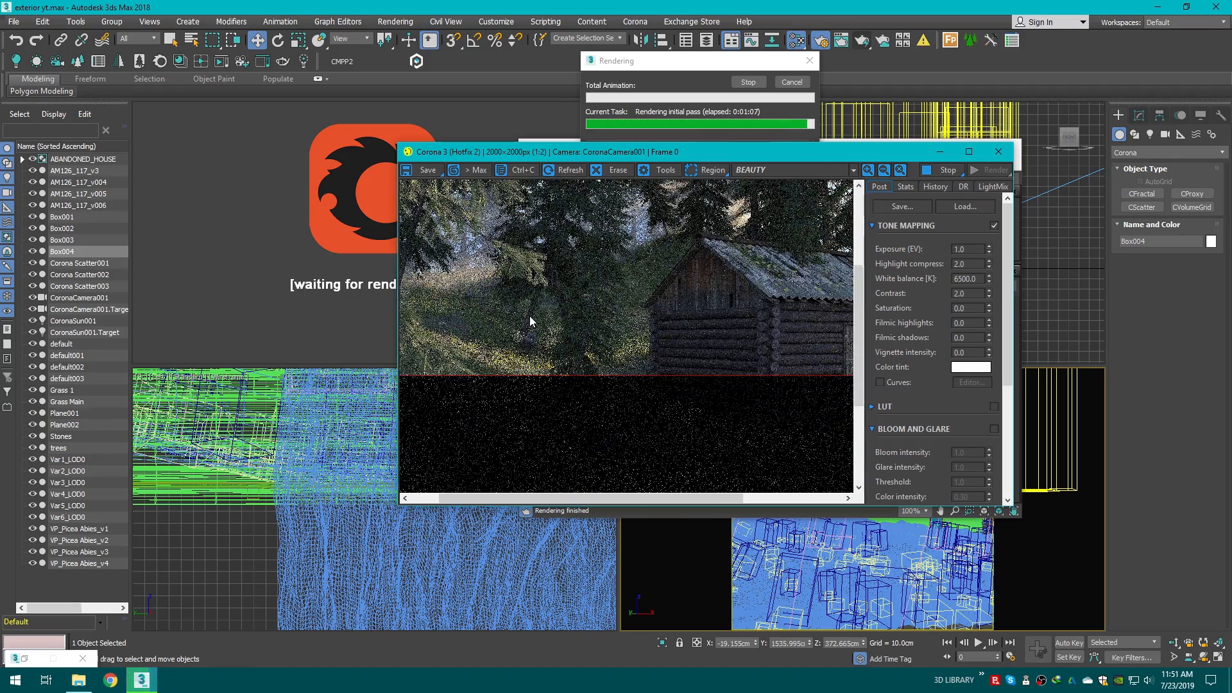
pyautogui.scroll(-2, 565, 354)
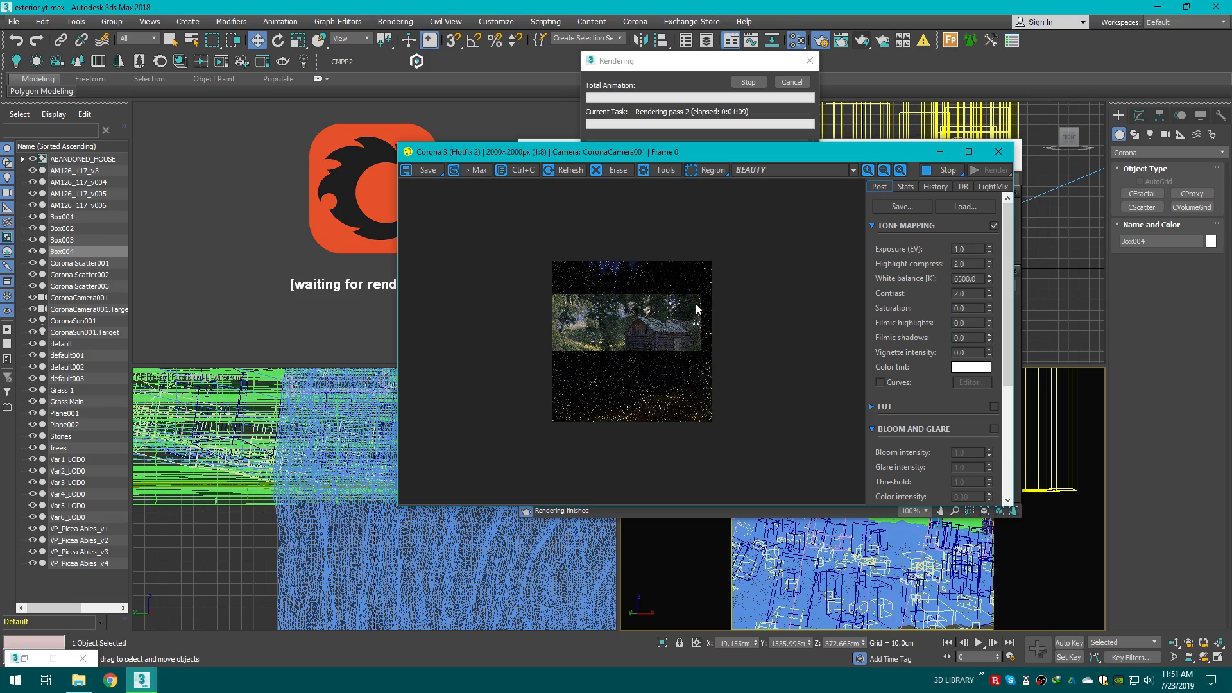
# Step: Close the frame buffer and the Slate Material Editor windows
pyautogui.click(995, 153)
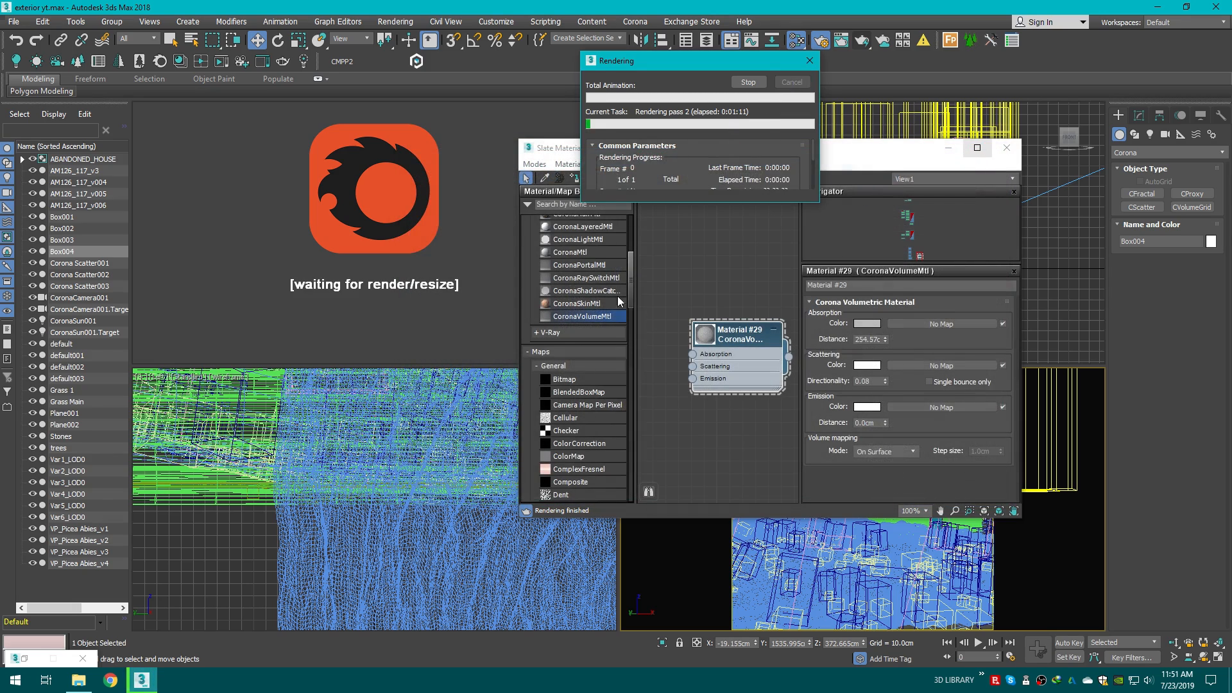
pyautogui.click(985, 149)
pyautogui.click(1218, 6)
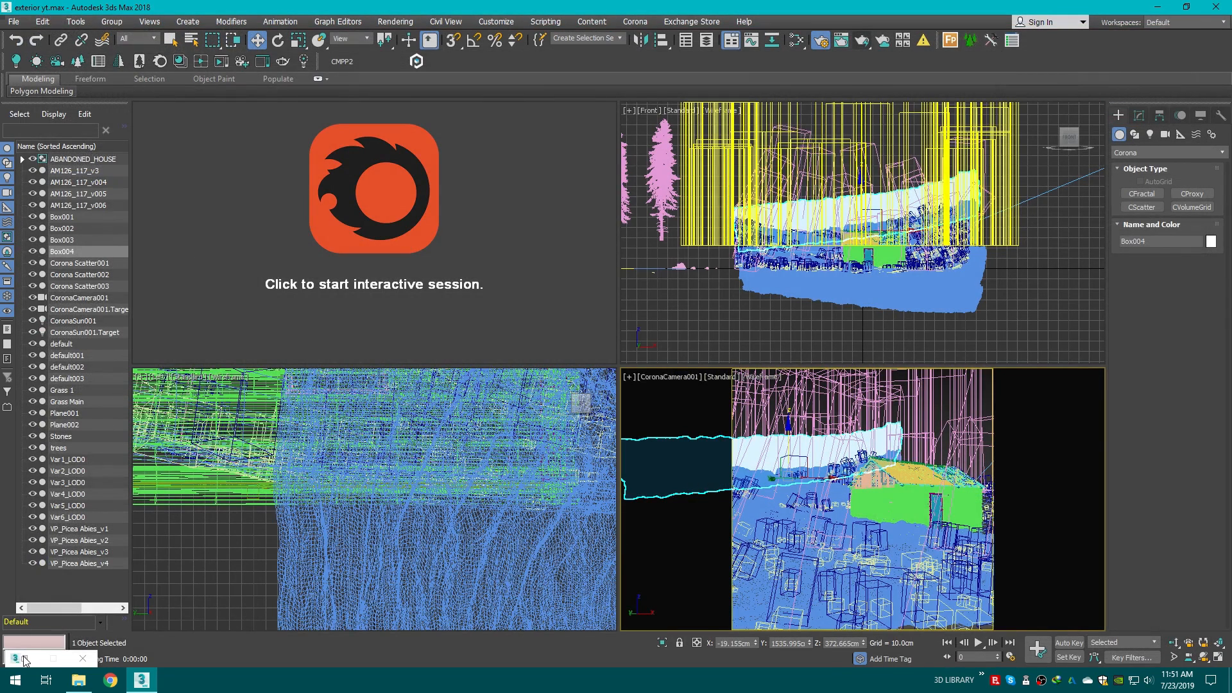
# Step: Switch the upper-left viewport from the interactive render to the CoronaCamera001 view
pyautogui.click(596, 327)
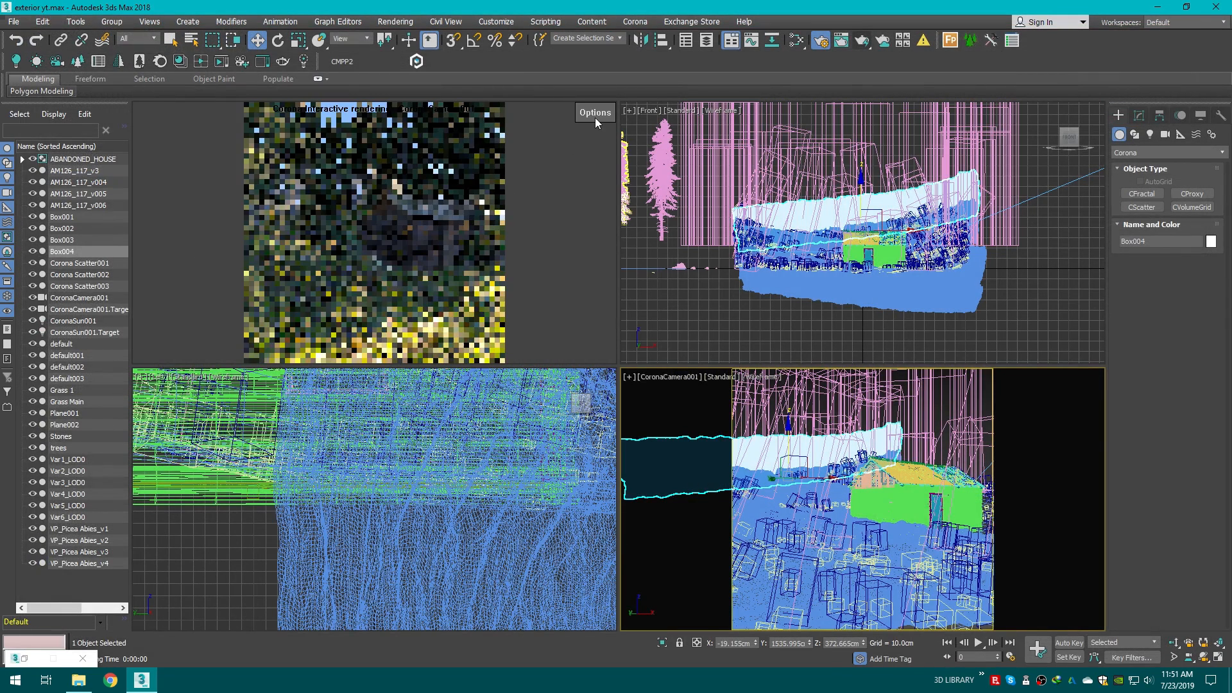
pyautogui.click(595, 114)
pyautogui.click(627, 153)
pyautogui.rightClick(203, 125)
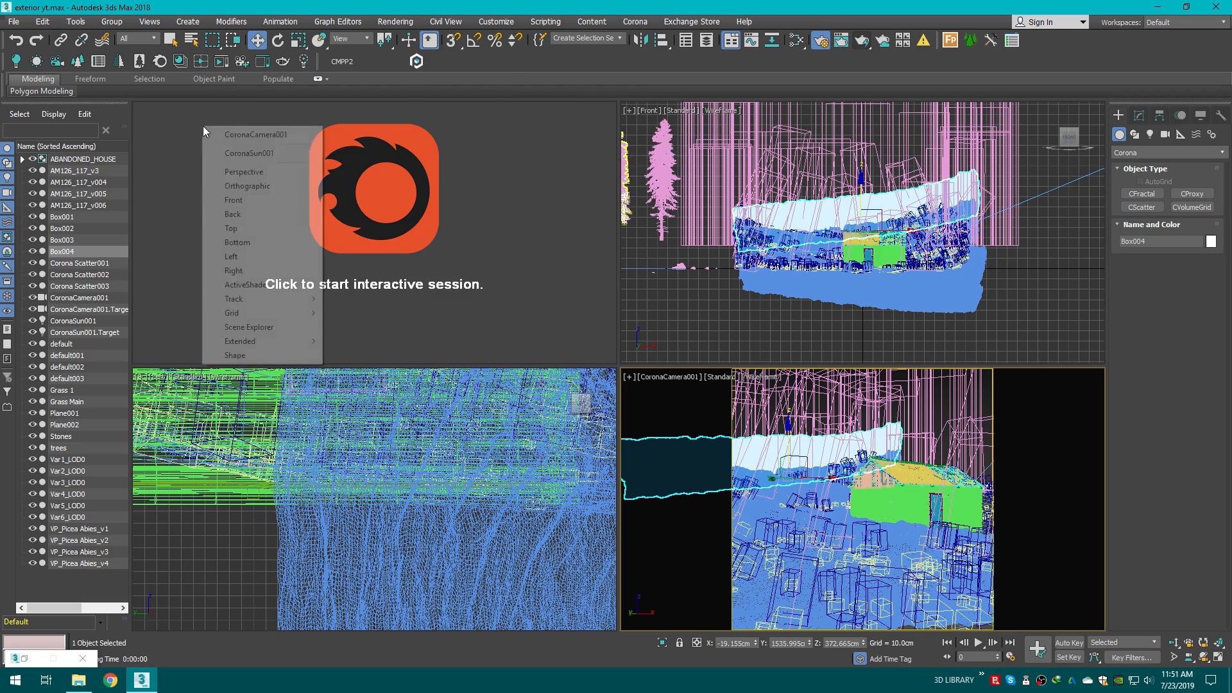
pyautogui.click(222, 138)
# Step: Configure the viewport layout to two side-by-side viewports, both showing CoronaCamera001
pyautogui.click(629, 114)
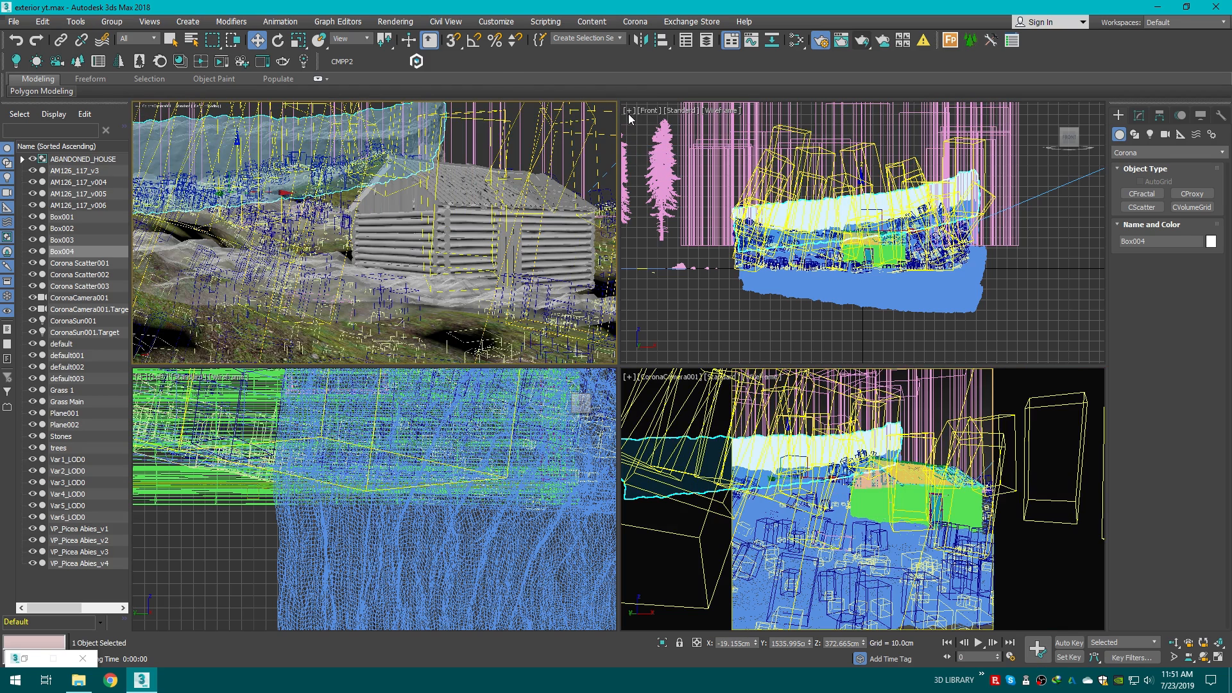
pyautogui.click(630, 110)
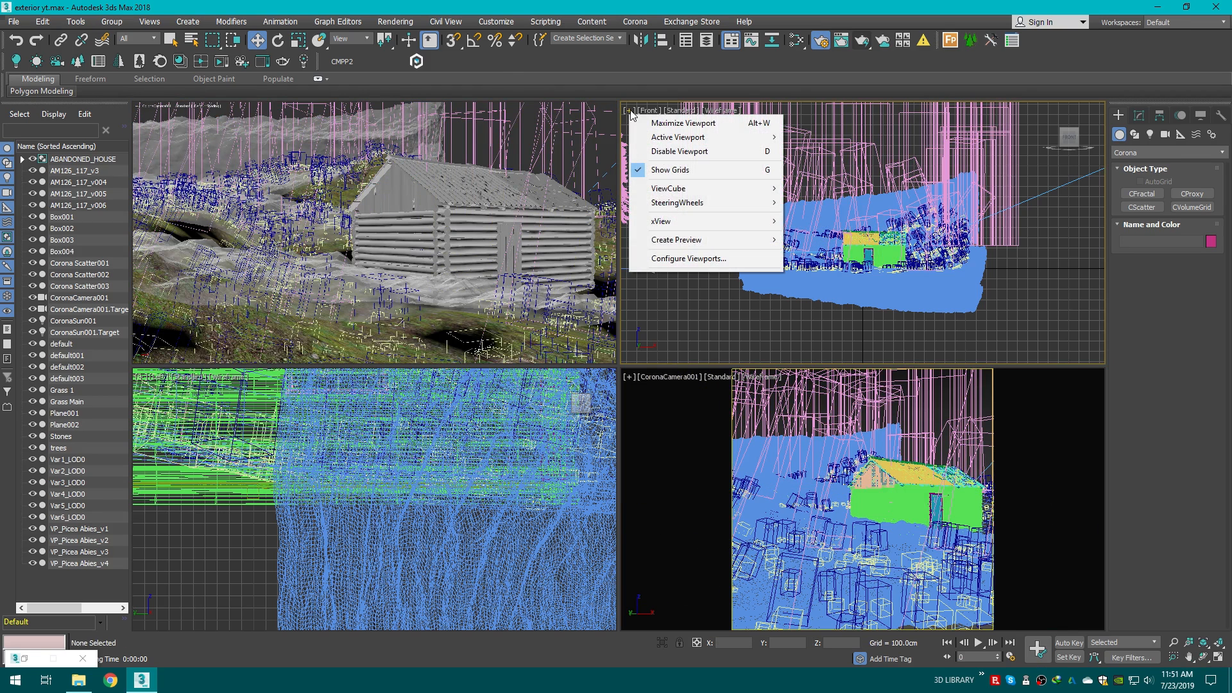
pyautogui.click(703, 259)
pyautogui.click(559, 185)
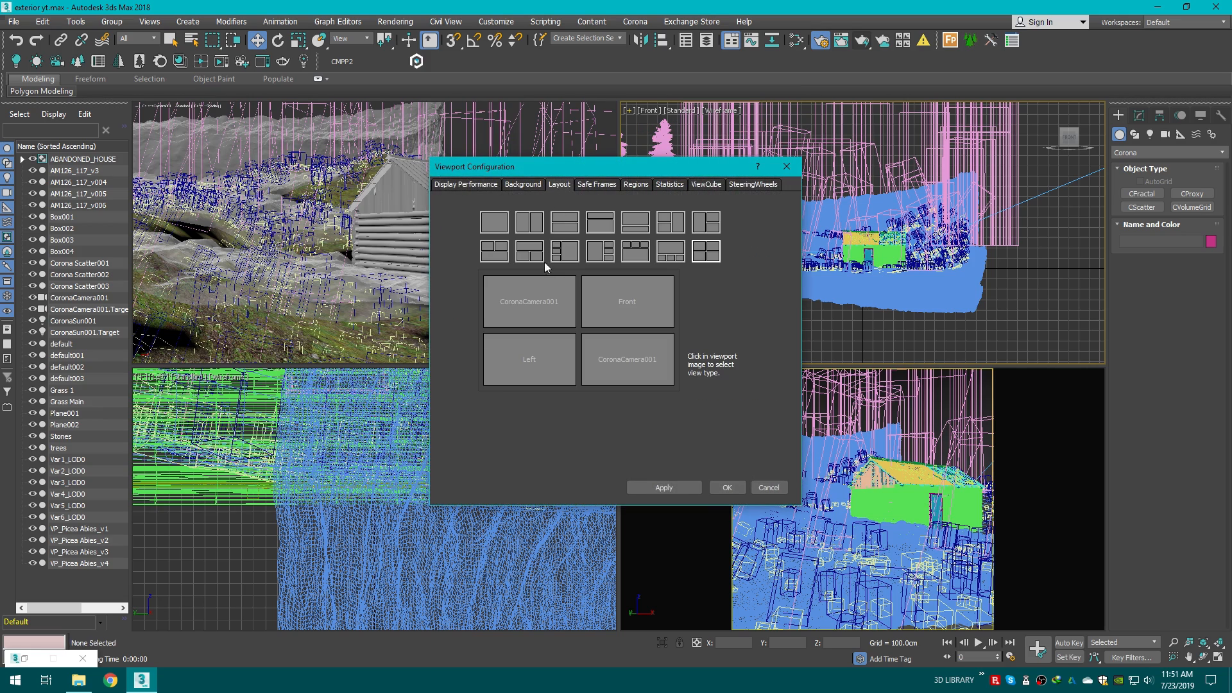
pyautogui.click(564, 315)
pyautogui.click(598, 324)
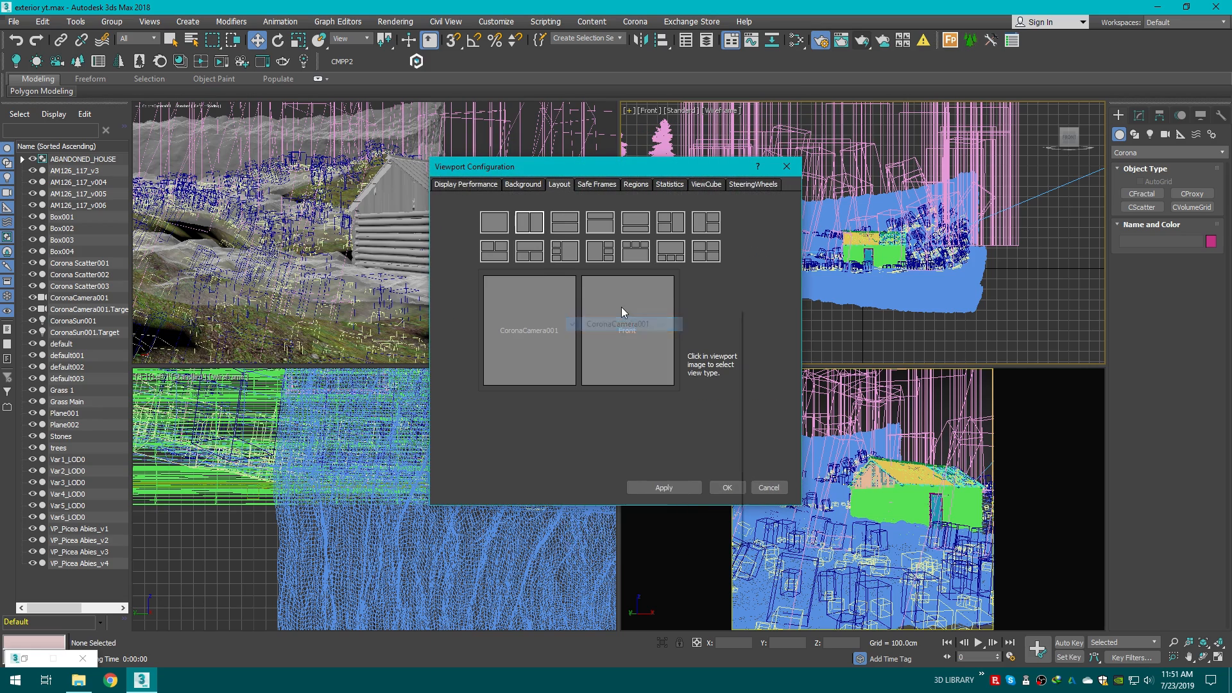
pyautogui.click(620, 307)
pyautogui.click(660, 320)
pyautogui.click(692, 491)
pyautogui.click(728, 488)
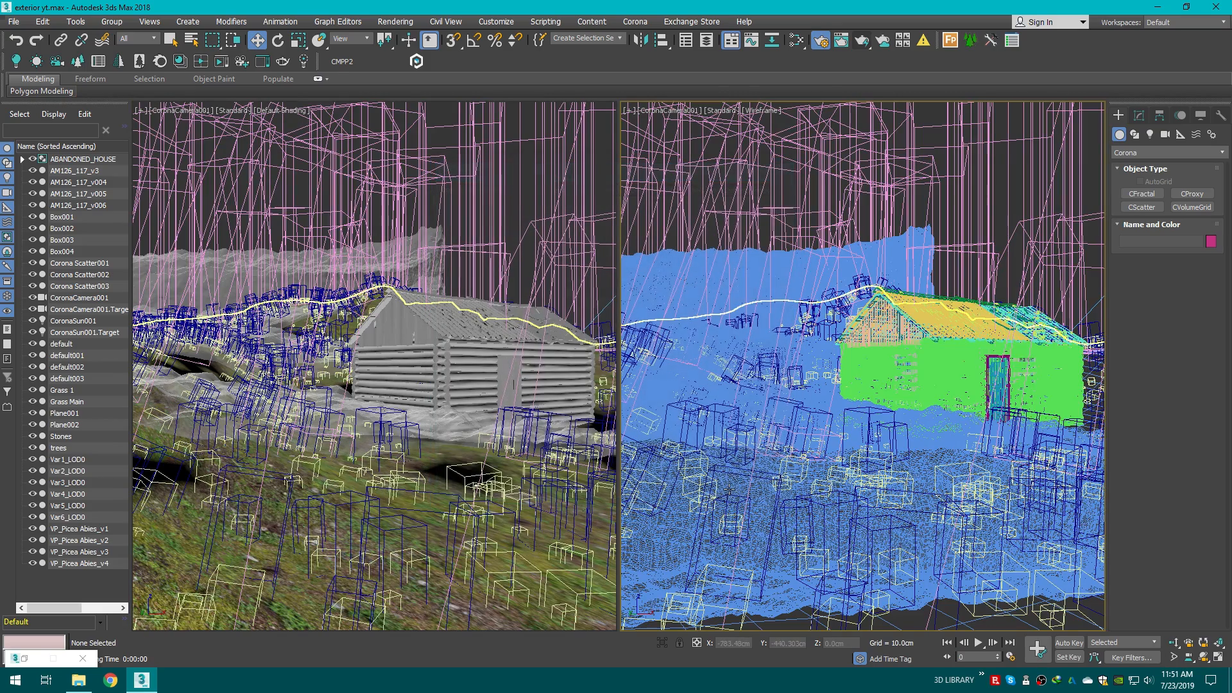
# Step: Turn the left viewport into a Corona Interactive view and start an interactive render session
pyautogui.click(168, 110)
pyautogui.moveTo(271, 308)
pyautogui.click(464, 434)
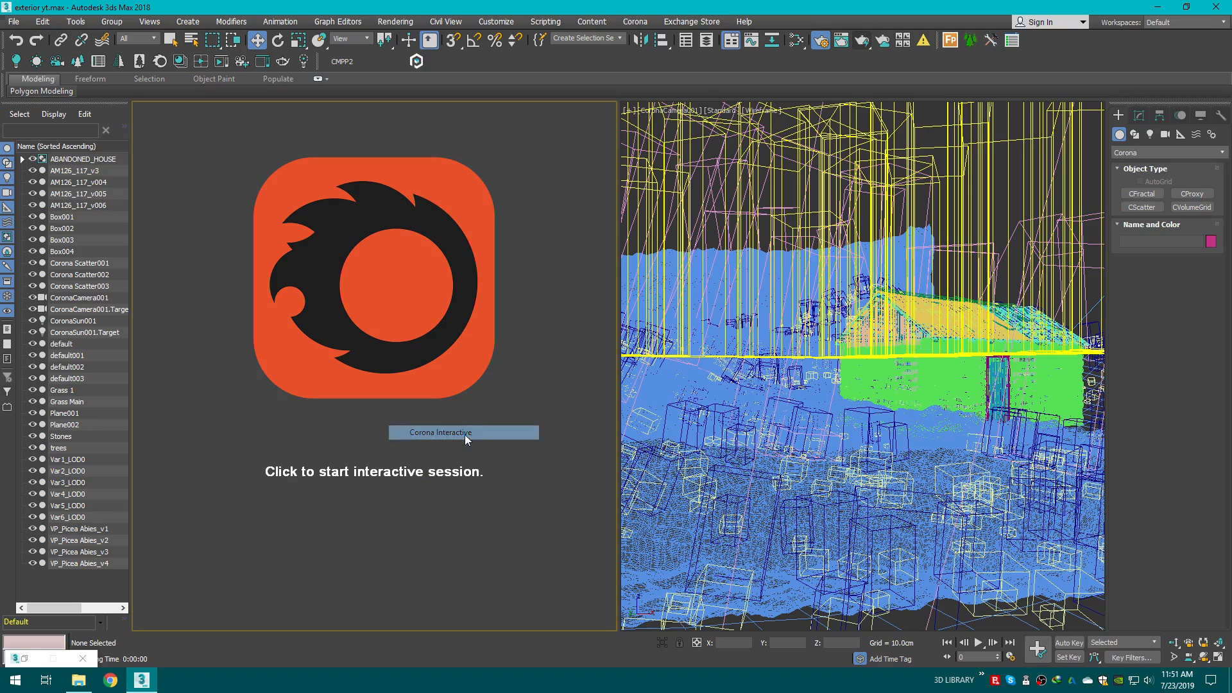
pyautogui.click(435, 315)
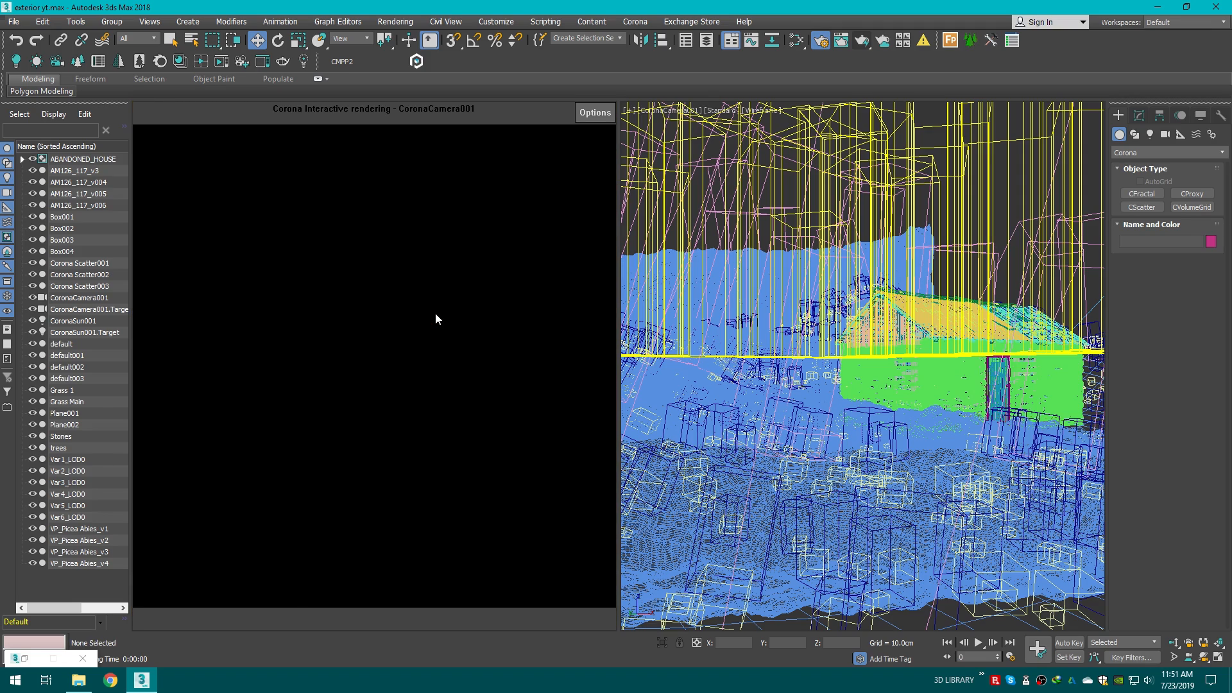
# Step: Save the scene over the existing exterior yt.max file, then close Render Setup
pyautogui.press('F10')
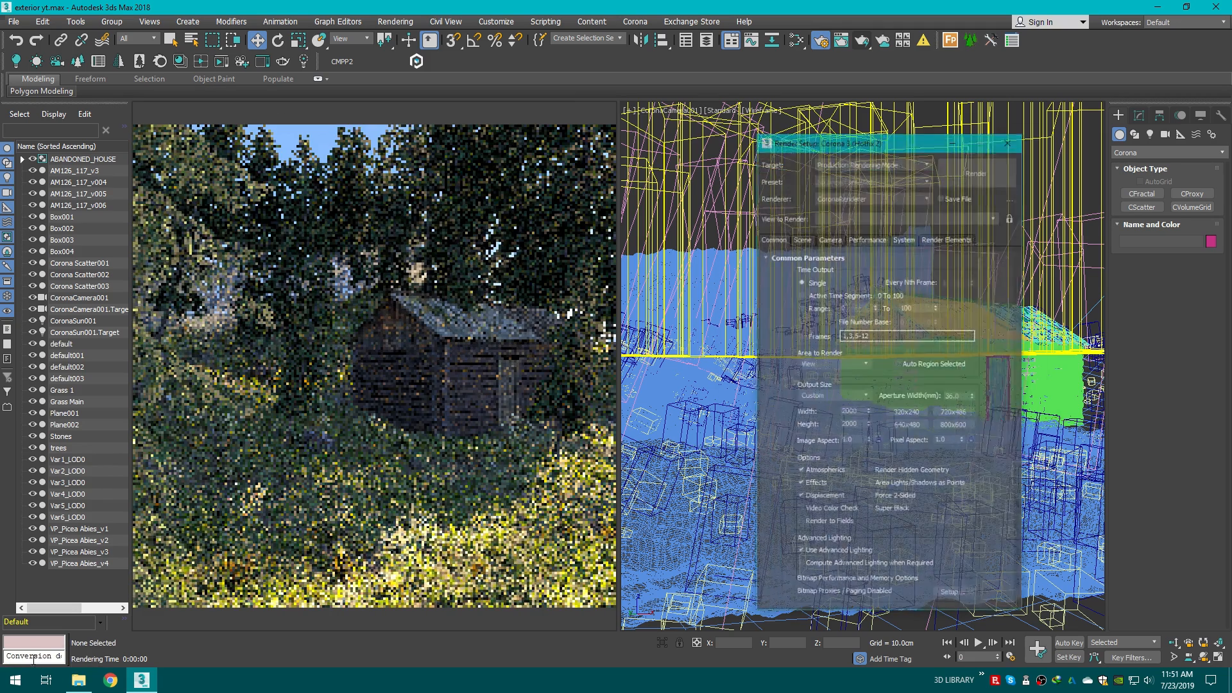
pyautogui.moveTo(917, 117); pyautogui.dragTo(839, 119)
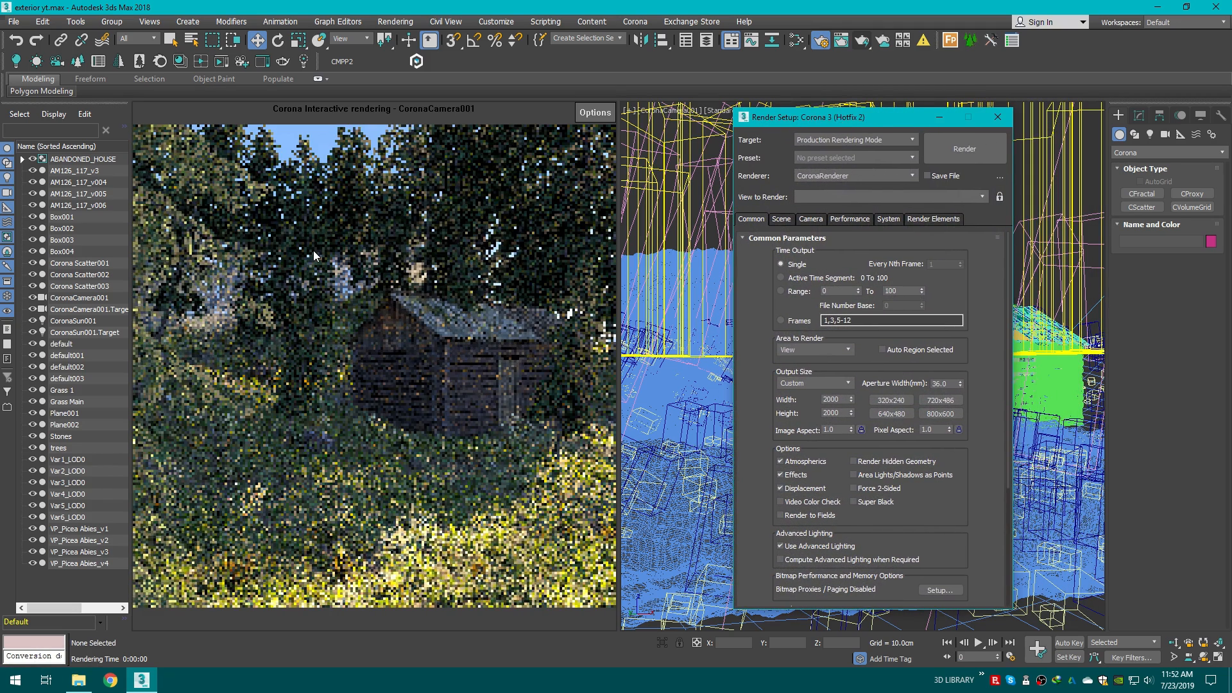
pyautogui.click(13, 22)
pyautogui.click(38, 136)
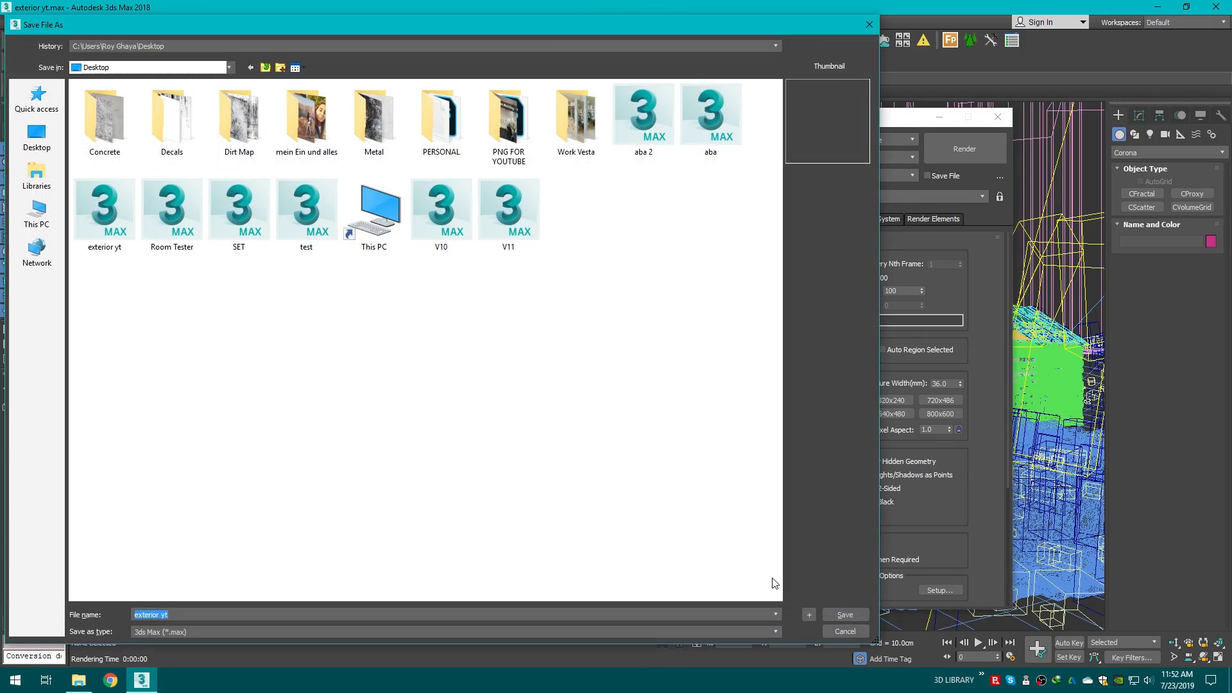
pyautogui.click(844, 615)
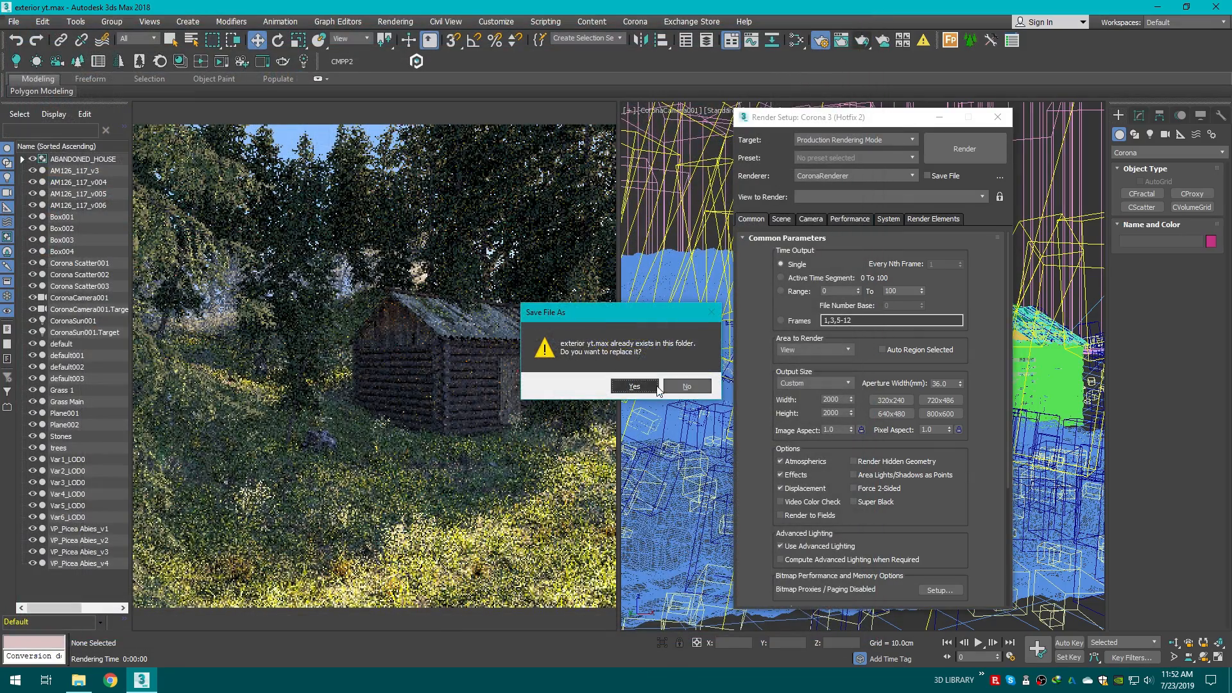
pyautogui.click(655, 386)
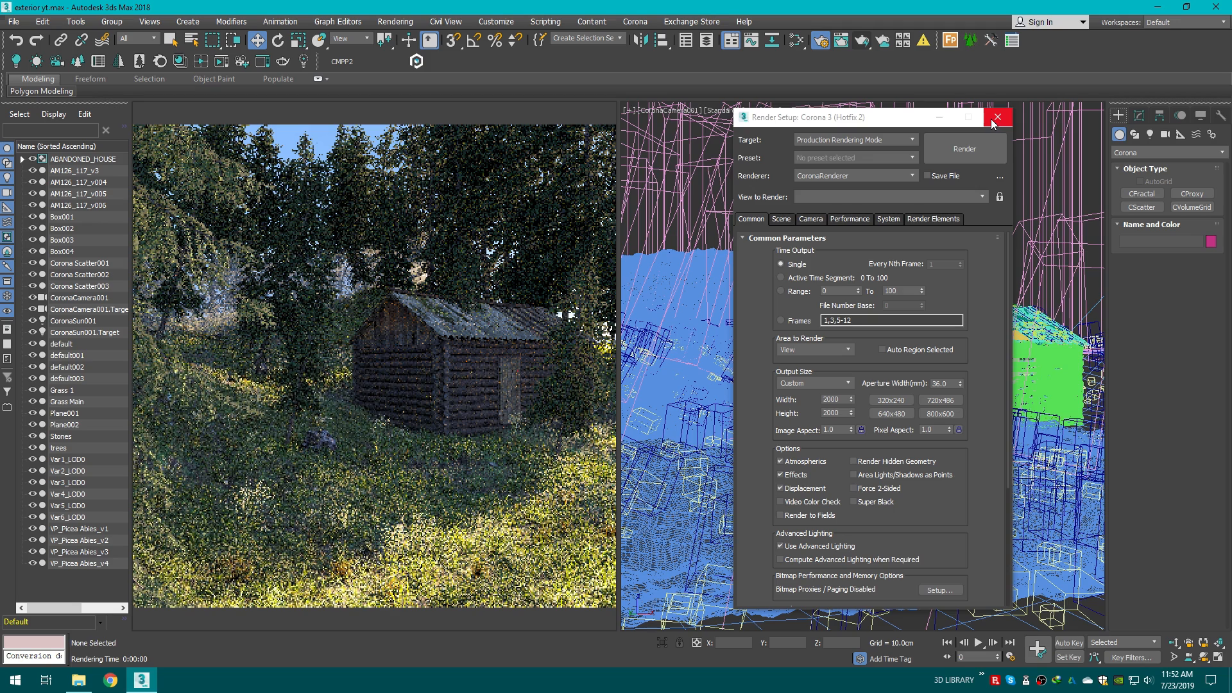
pyautogui.click(995, 119)
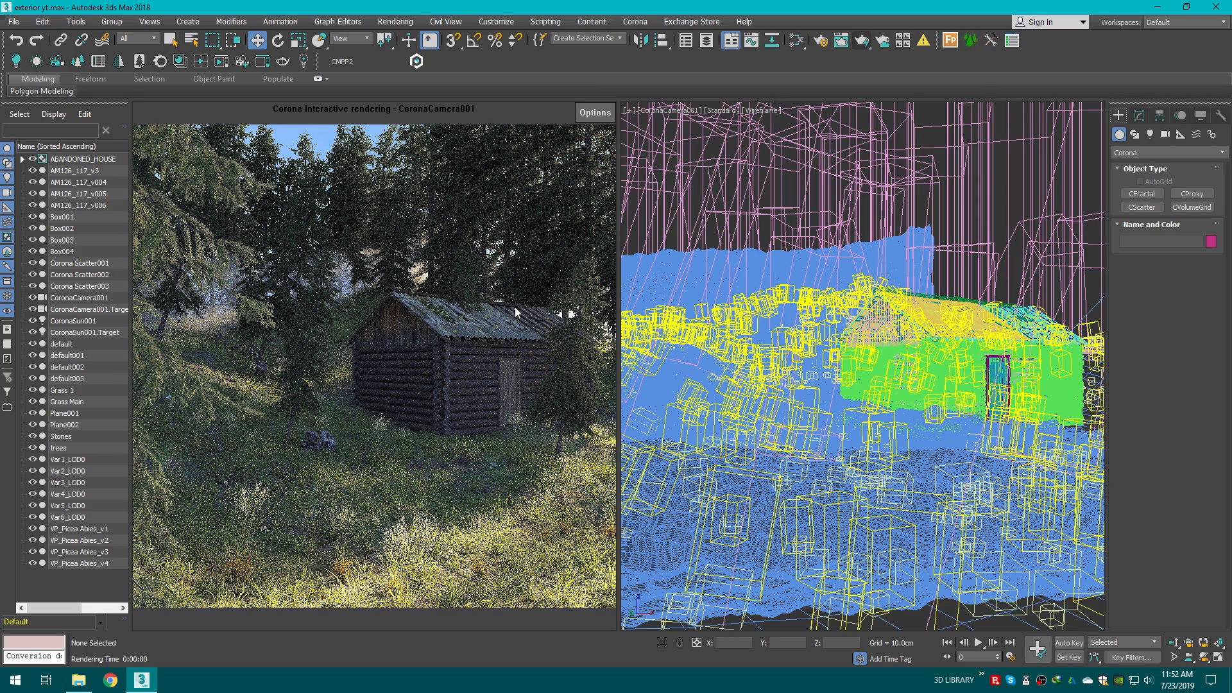
# Step: Copy the fog volume box in the top view and rotate the copy to run along the scene's right side
pyautogui.click(799, 267)
pyautogui.press('F3')
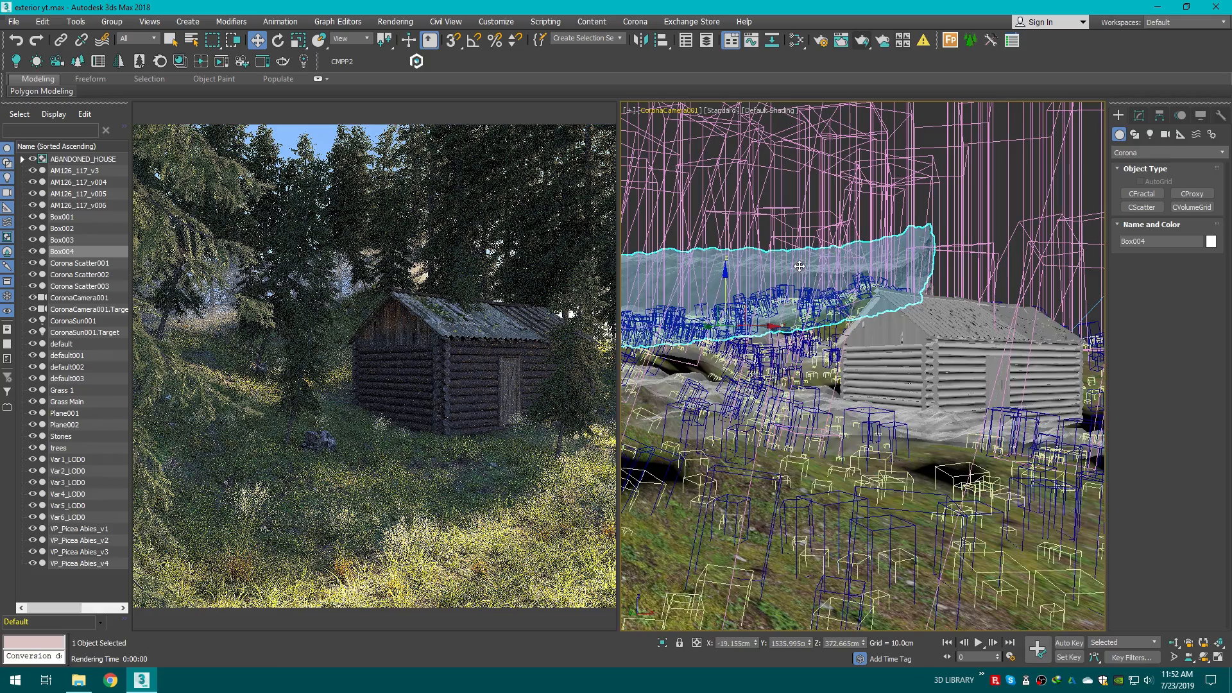
pyautogui.press('t')
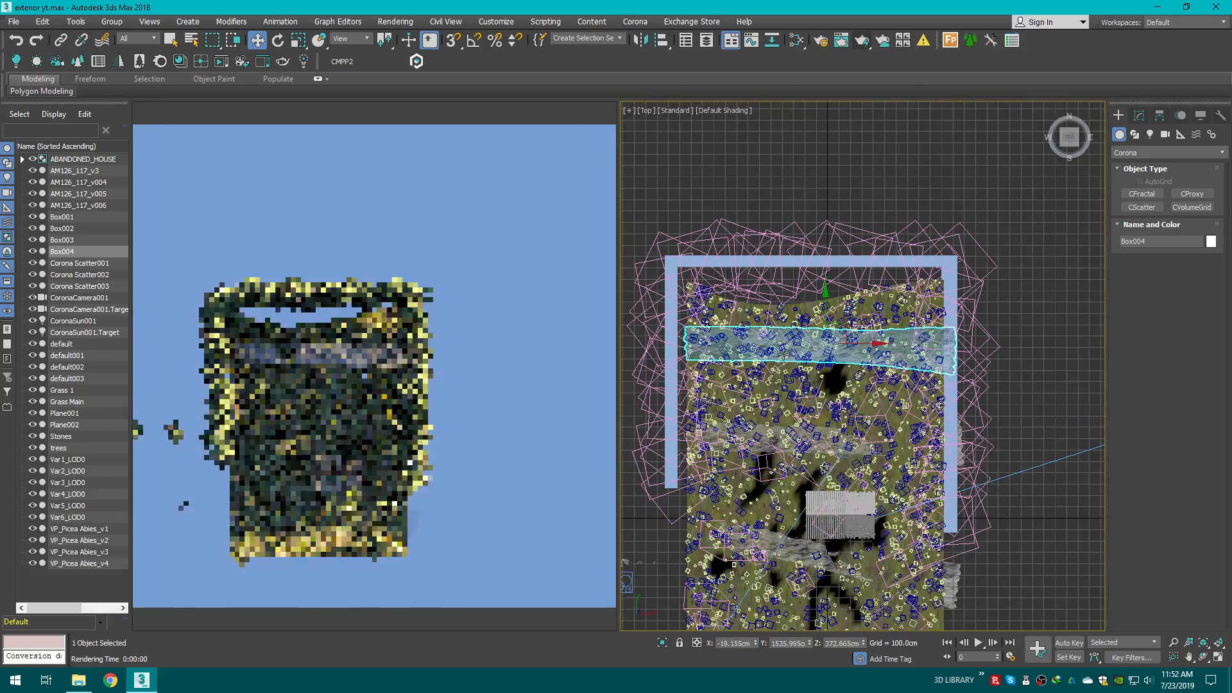
pyautogui.keyDown('shift'); pyautogui.moveTo(800, 276); pyautogui.dragTo(799, 359); pyautogui.keyUp('shift')
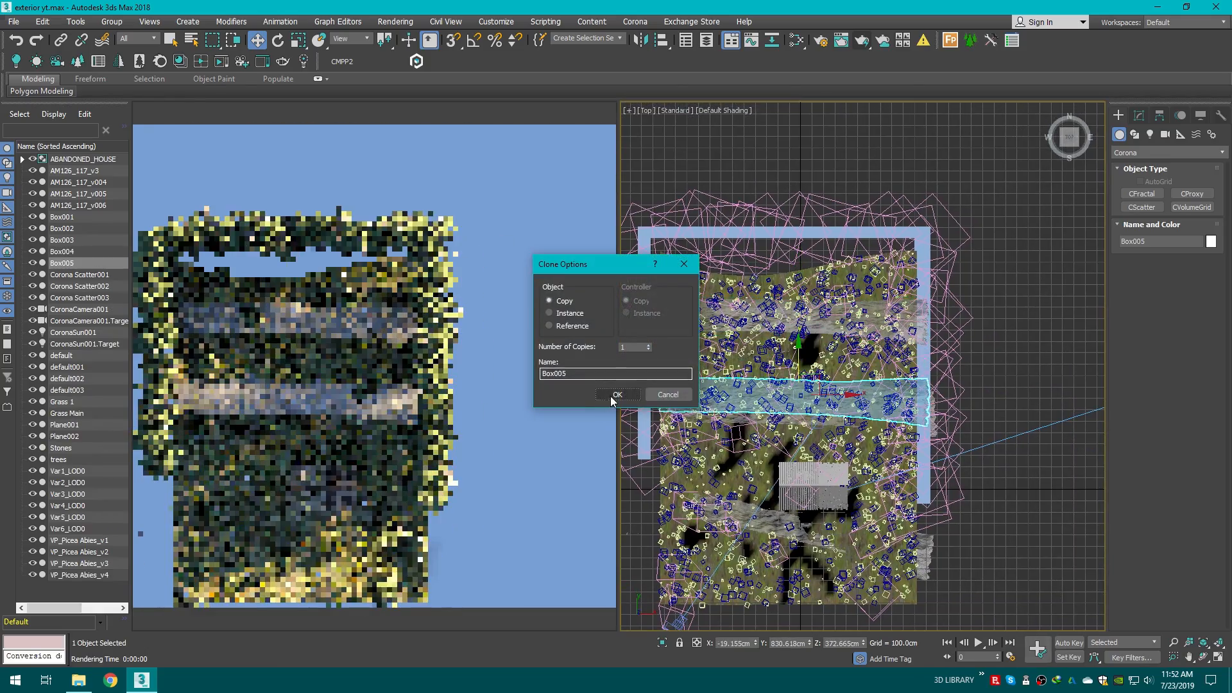
pyautogui.click(594, 392)
pyautogui.click(278, 40)
pyautogui.moveTo(774, 360); pyautogui.dragTo(930, 360)
# Step: Tilt the copied fog box in the camera view so it follows the slope behind the house
pyautogui.press('w')
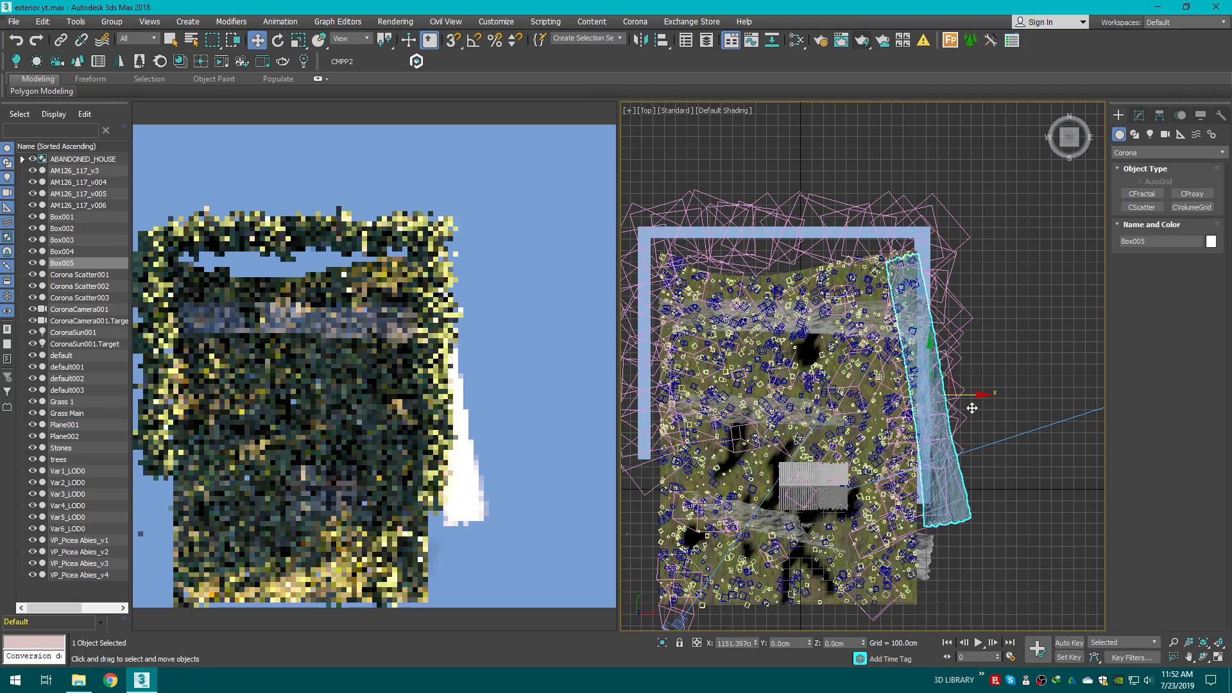
pyautogui.press('c')
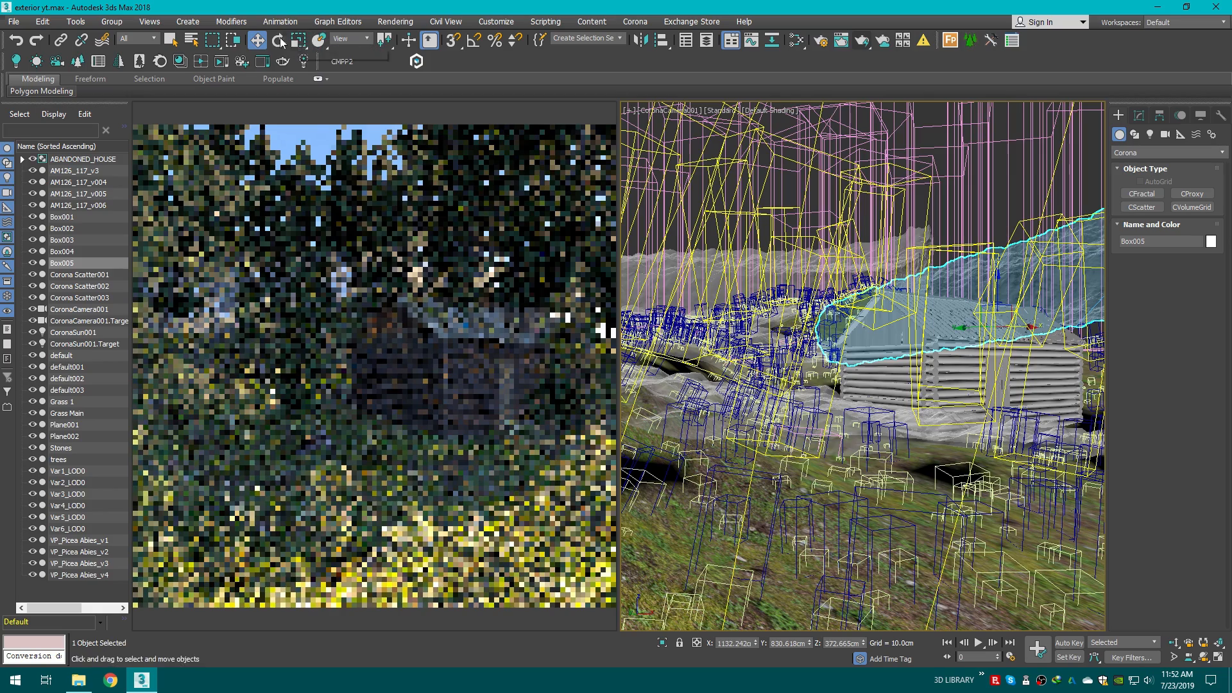
pyautogui.press('e')
pyautogui.moveTo(953, 275); pyautogui.dragTo(978, 223)
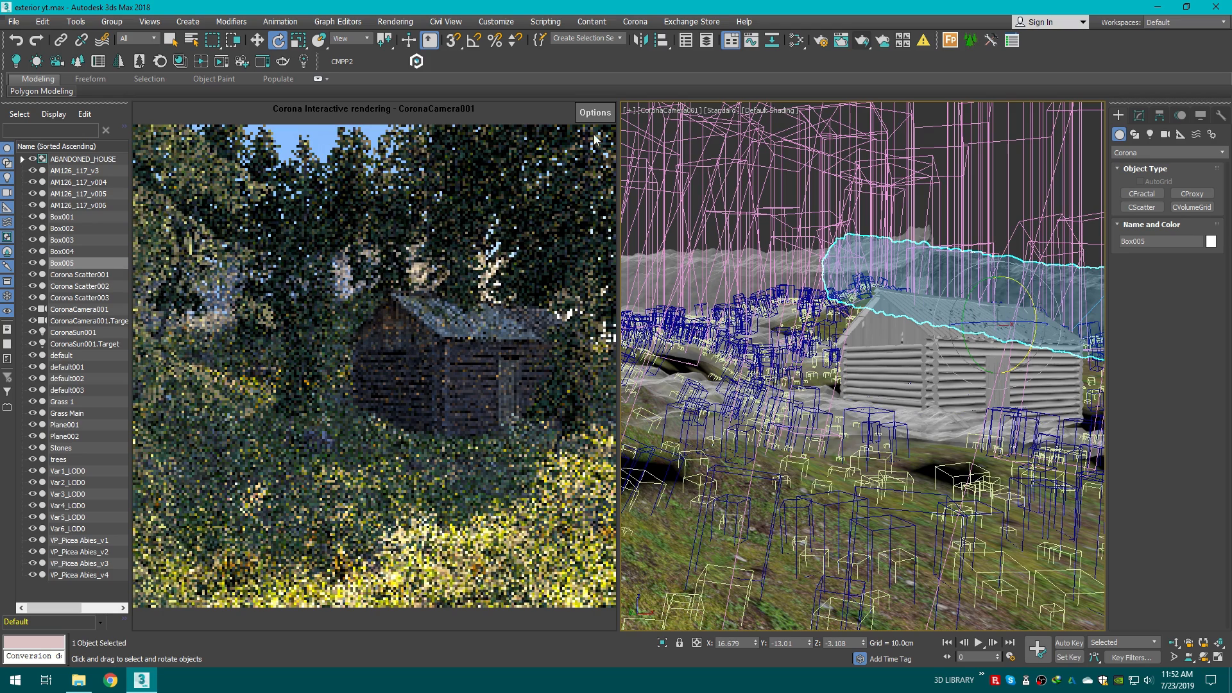
# Step: Stop the interactive render and return the left viewport to the CoronaCamera001 view
pyautogui.click(599, 112)
pyautogui.click(649, 144)
pyautogui.rightClick(398, 142)
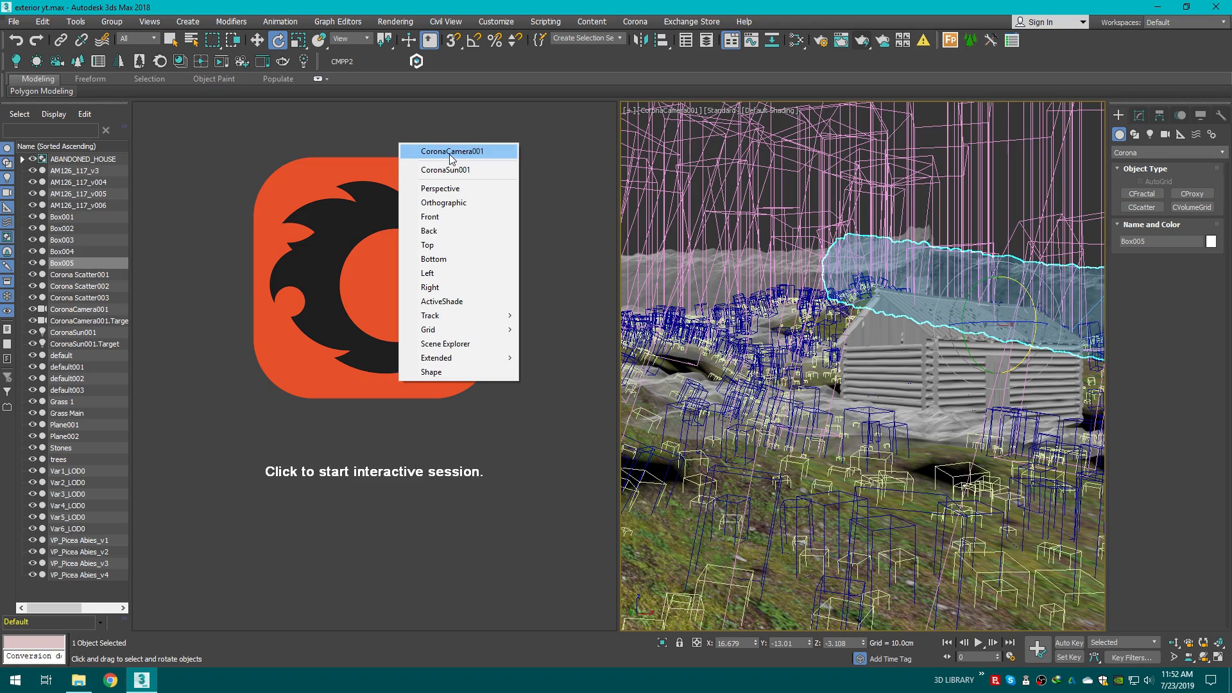
pyautogui.click(452, 152)
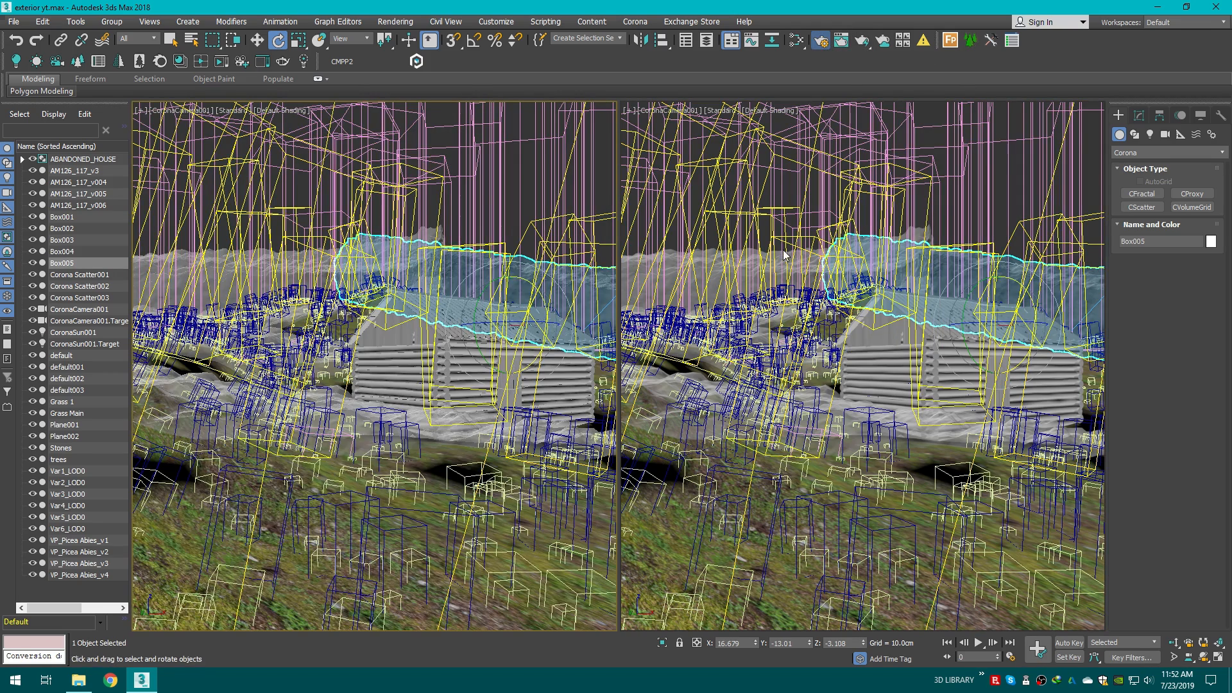
# Step: Show the Corona interactive render of CoronaCamera001 in the left viewport
pyautogui.press('F10')
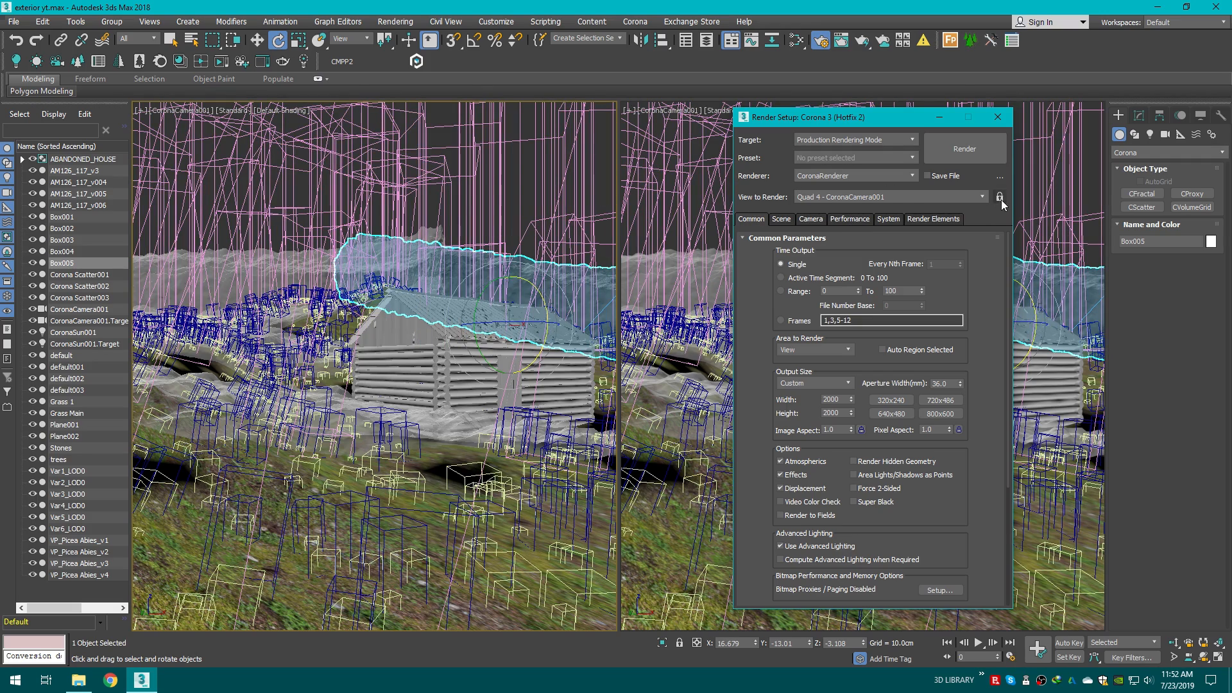
pyautogui.click(997, 117)
pyautogui.click(179, 110)
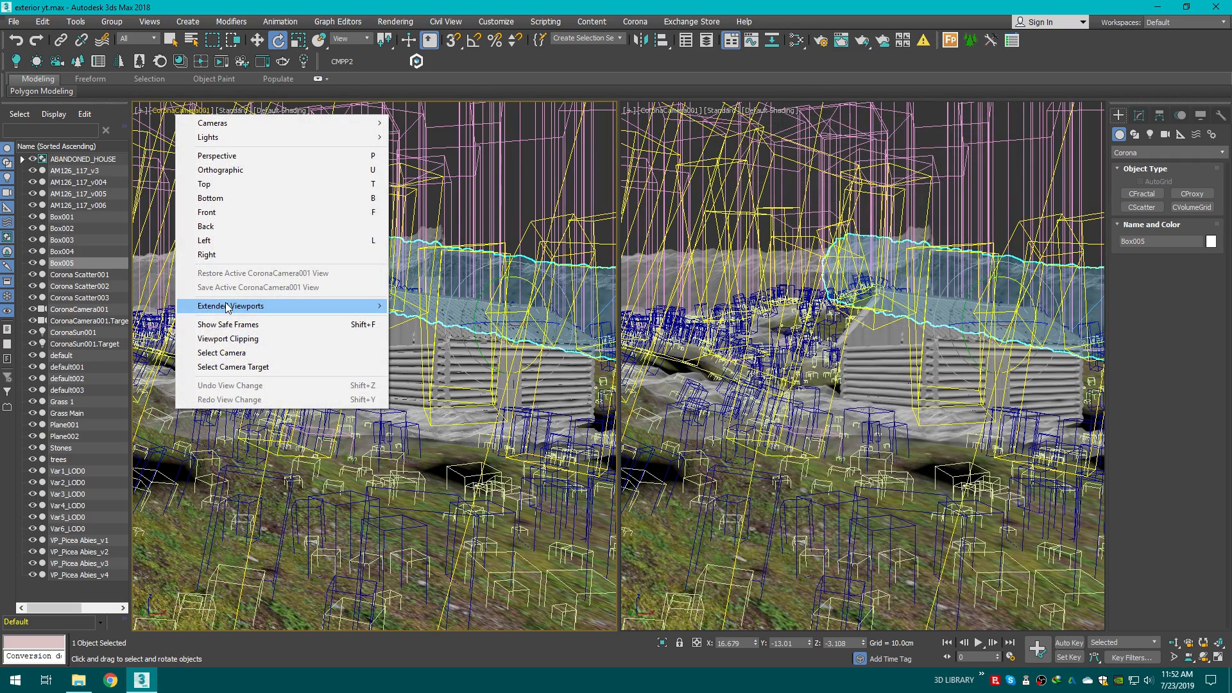
pyautogui.moveTo(321, 306)
pyautogui.click(491, 432)
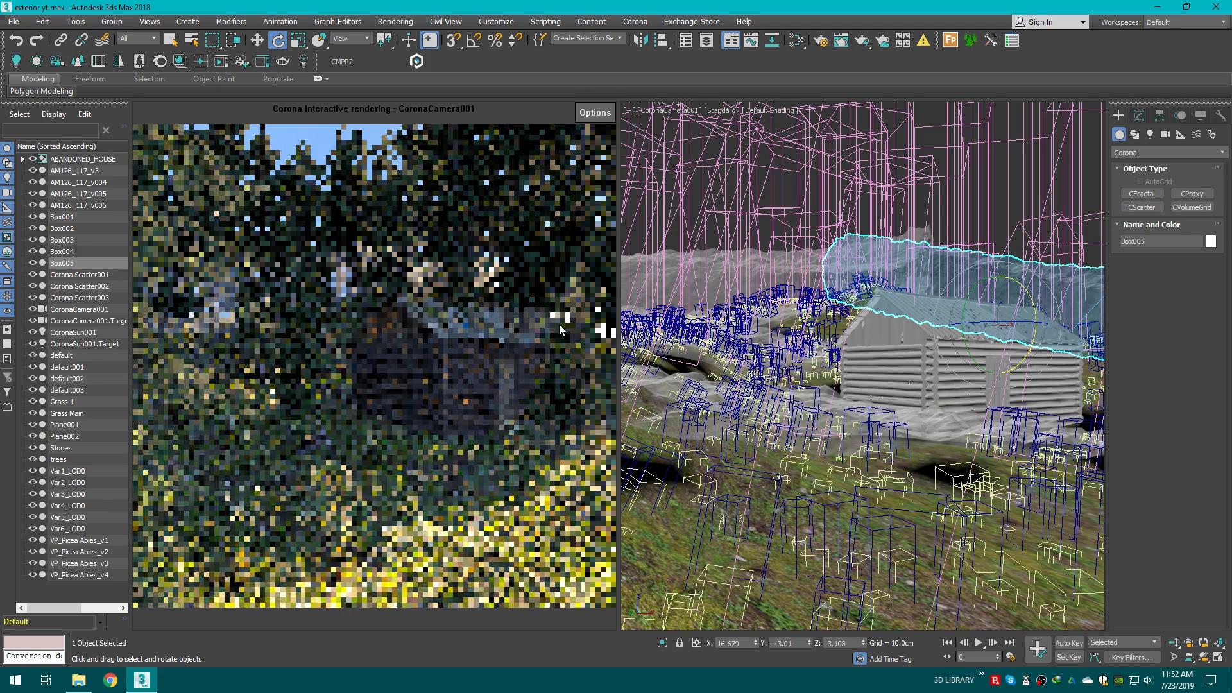
# Step: Switch the right viewport to perspective, select the Corona sun and move it toward the opposite side of the scene
pyautogui.press('p')
pyautogui.scroll(-8, 956, 382)
pyautogui.click(961, 382)
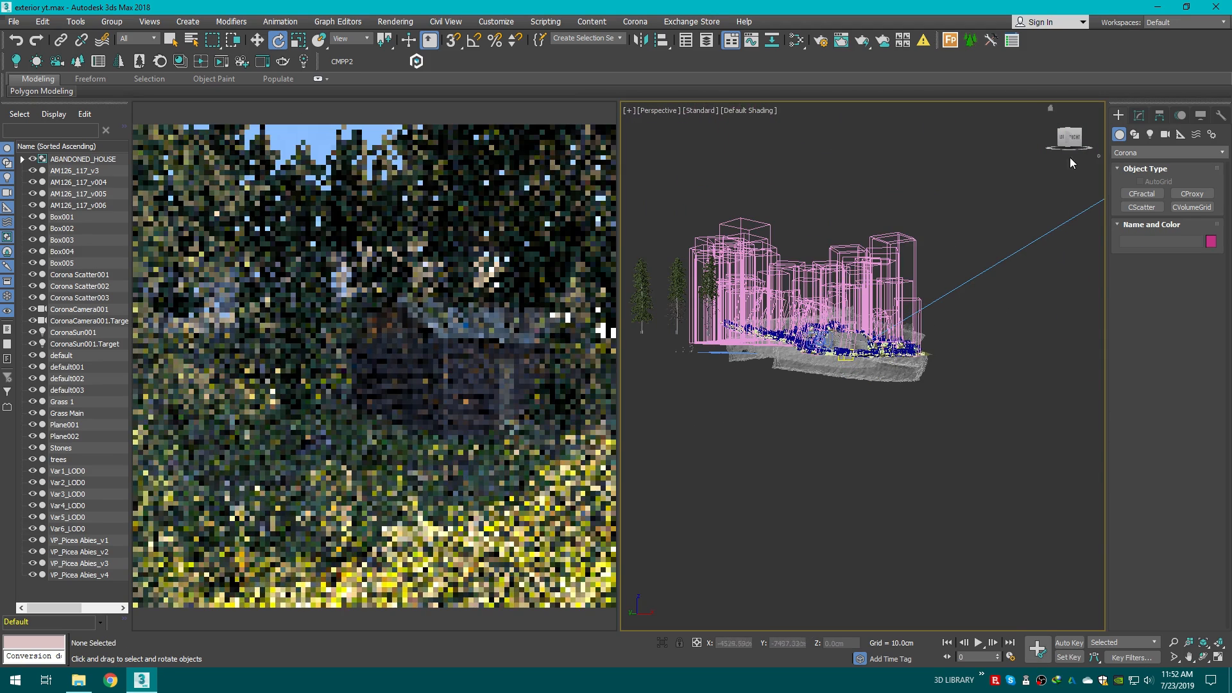
pyautogui.moveTo(1070, 141); pyautogui.dragTo(1084, 154)
pyautogui.scroll(-5, 955, 348)
pyautogui.moveTo(955, 348); pyautogui.dragTo(826, 471, button='middle')
pyautogui.scroll(-5, 826, 475)
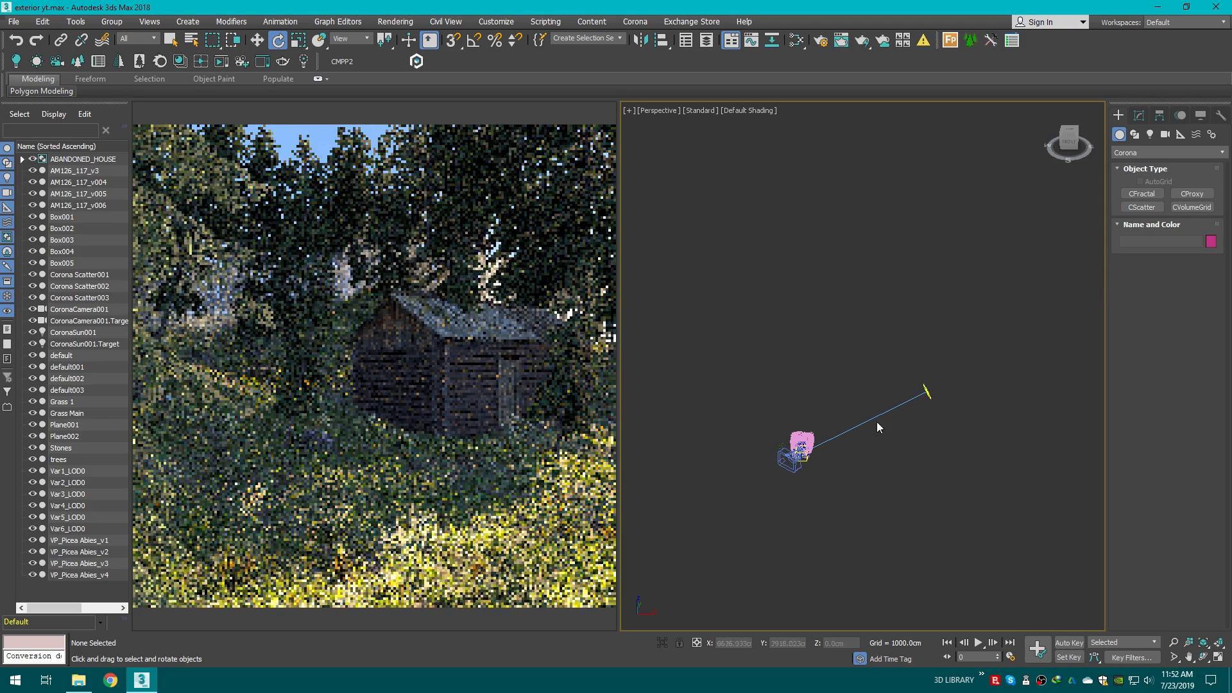
pyautogui.click(926, 391)
pyautogui.press('w')
pyautogui.moveTo(945, 396); pyautogui.dragTo(719, 391)
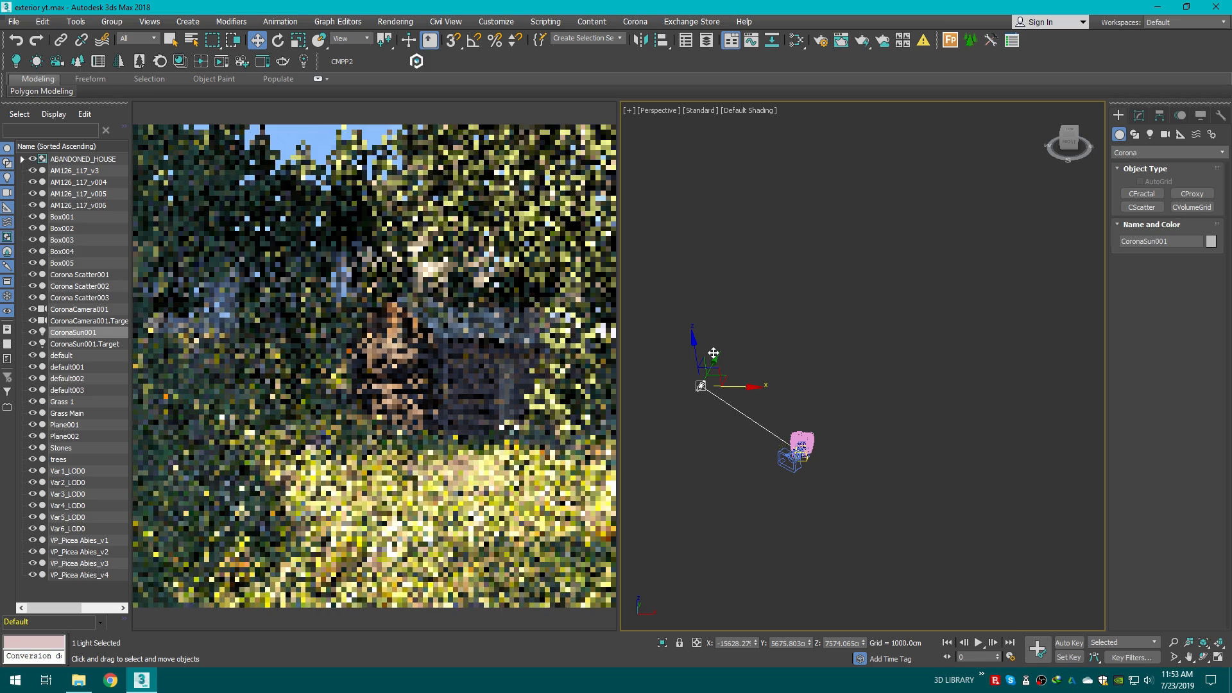
# Step: Move the Corona sun further sideways and lower to change the light direction
pyautogui.click(1068, 140)
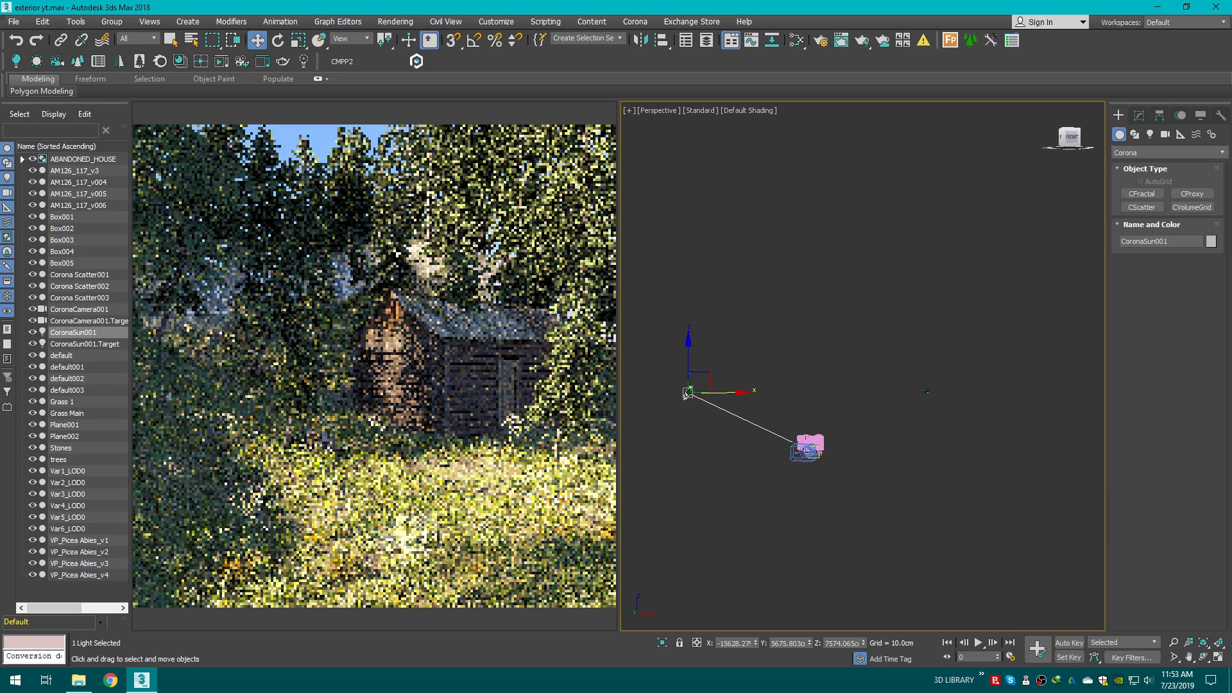
pyautogui.moveTo(757, 341); pyautogui.dragTo(885, 330, button='middle')
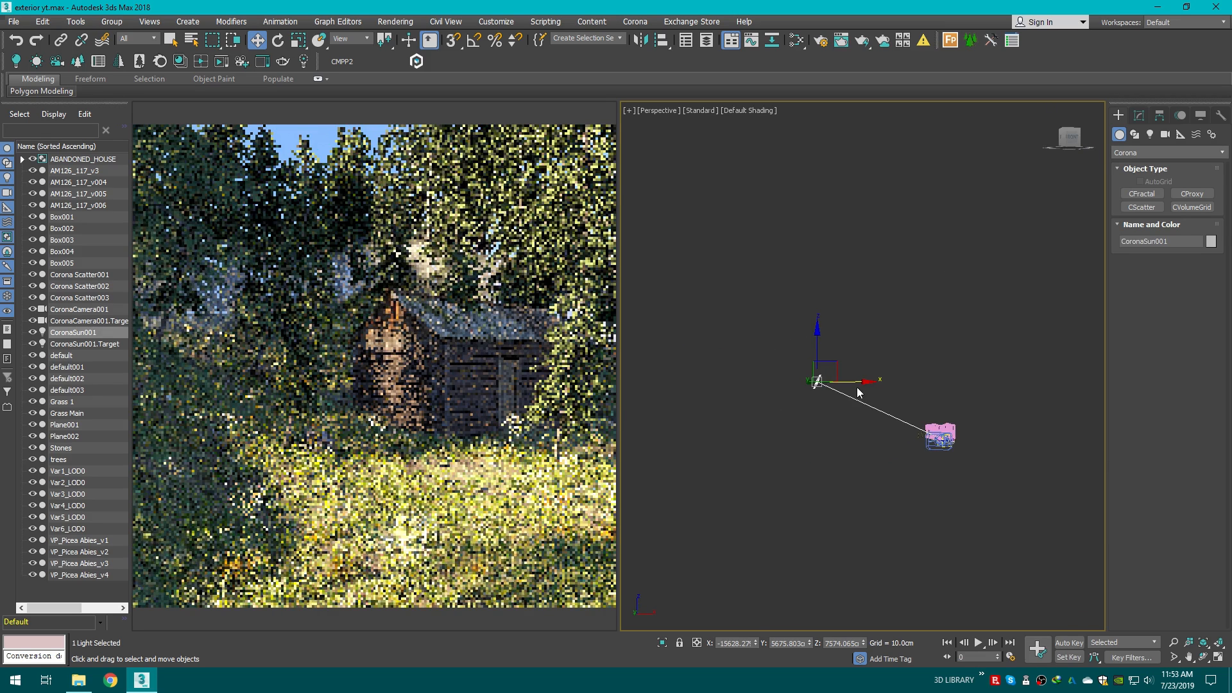
pyautogui.moveTo(857, 382); pyautogui.dragTo(720, 369)
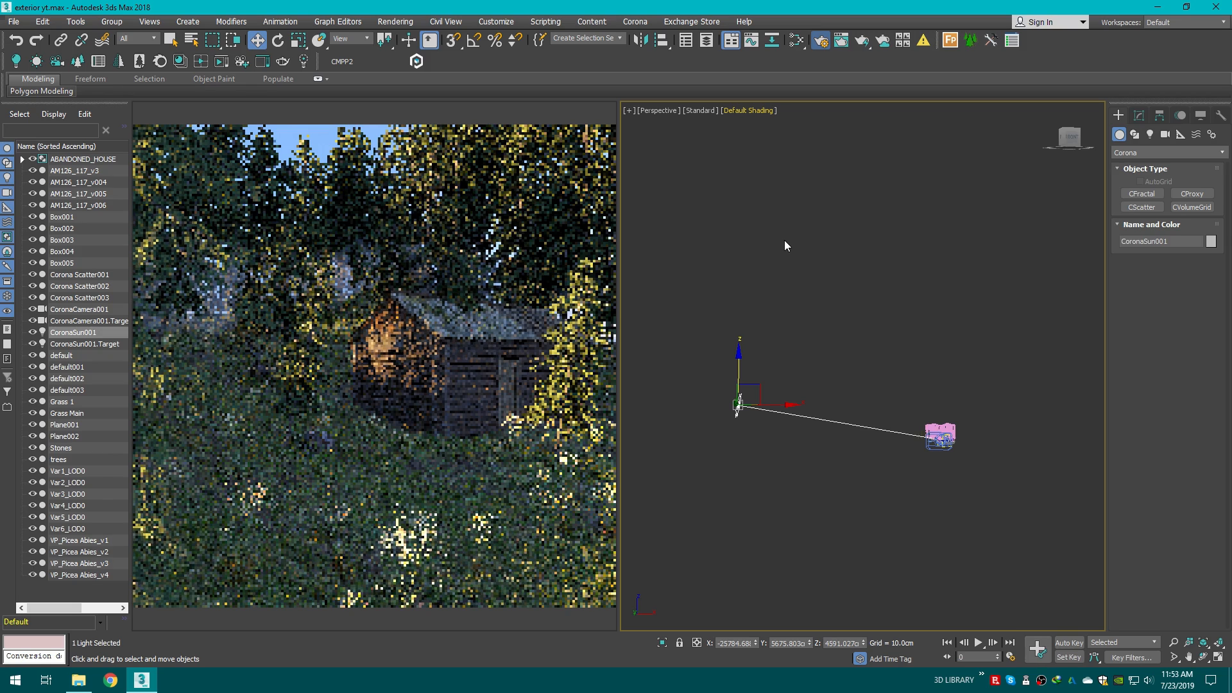
# Step: Toggle Force Path Tracing for interactive rendering on and back off in Render Setup, then close it
pyautogui.press('F10')
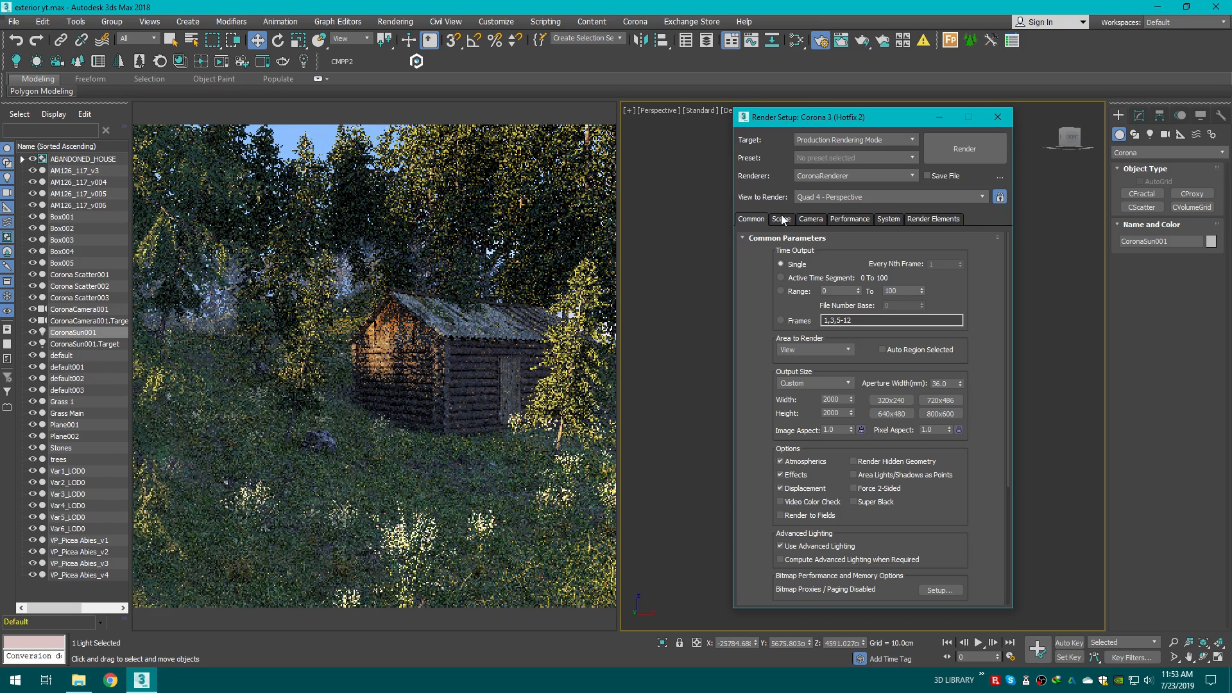
pyautogui.click(781, 218)
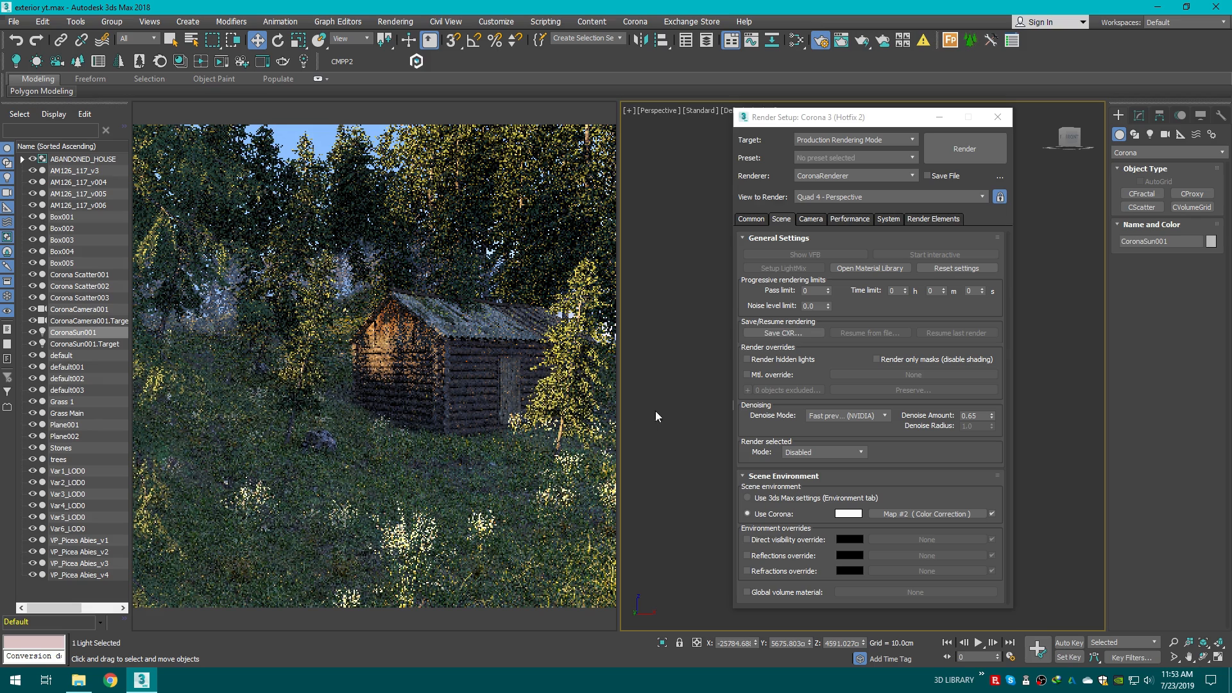
pyautogui.click(858, 219)
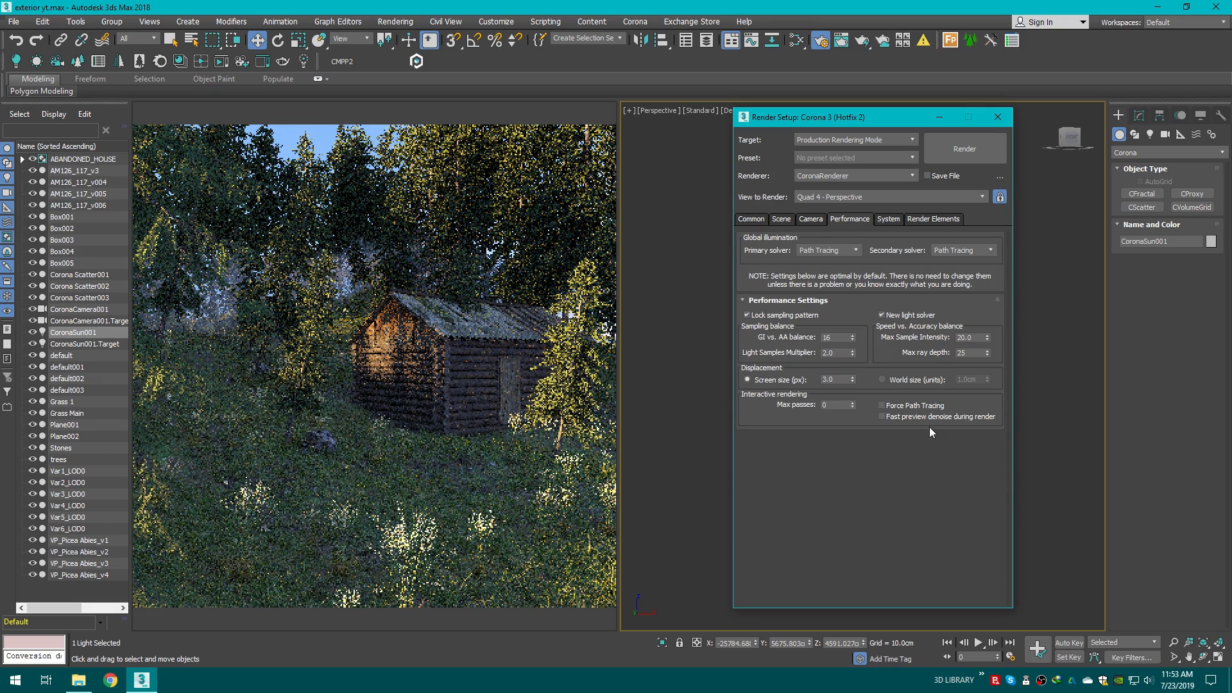
pyautogui.click(885, 406)
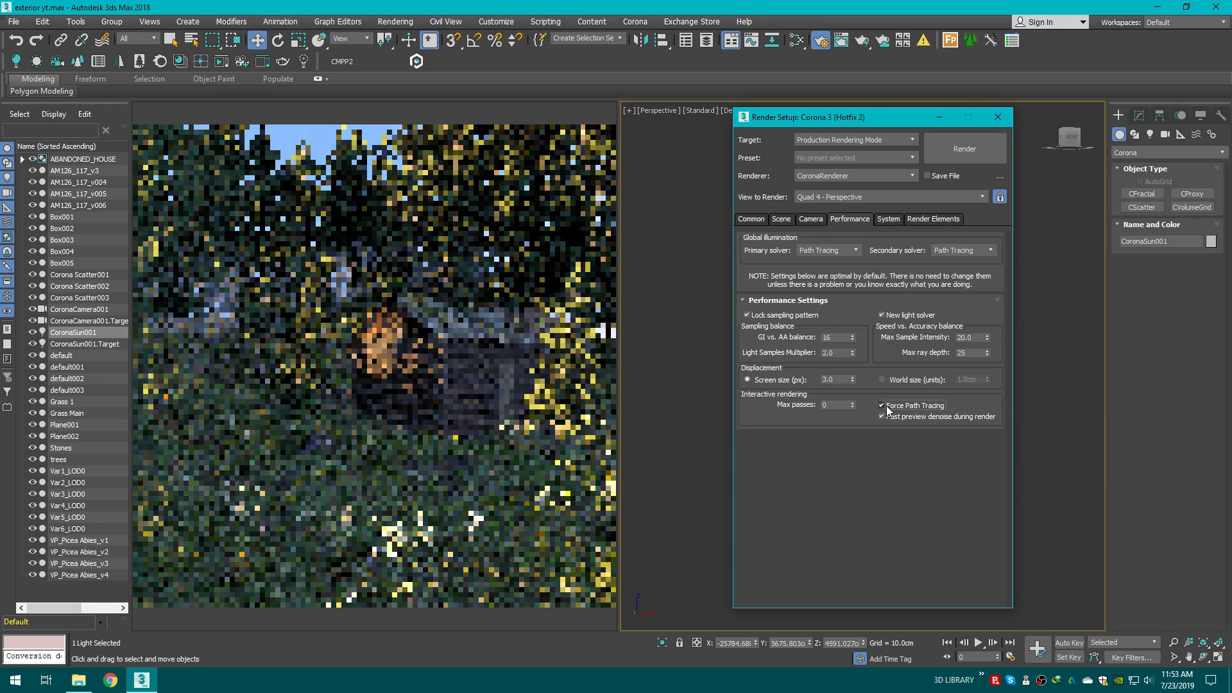
pyautogui.click(885, 406)
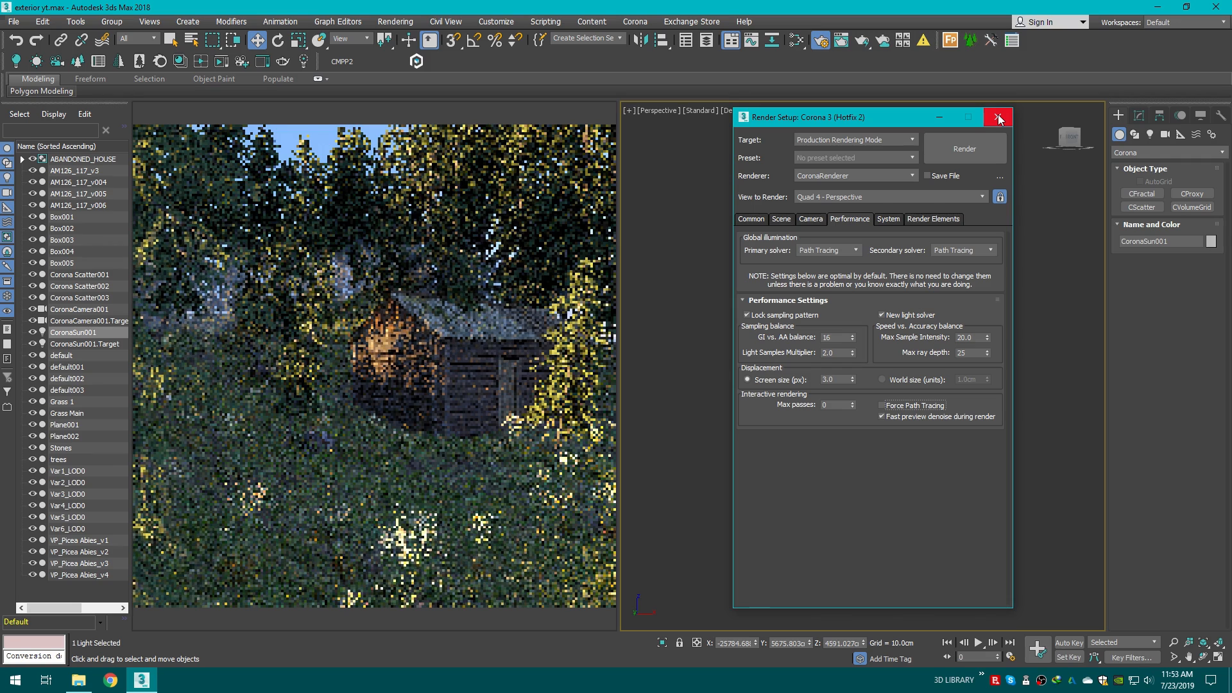
pyautogui.moveTo(893, 120); pyautogui.dragTo(915, 122)
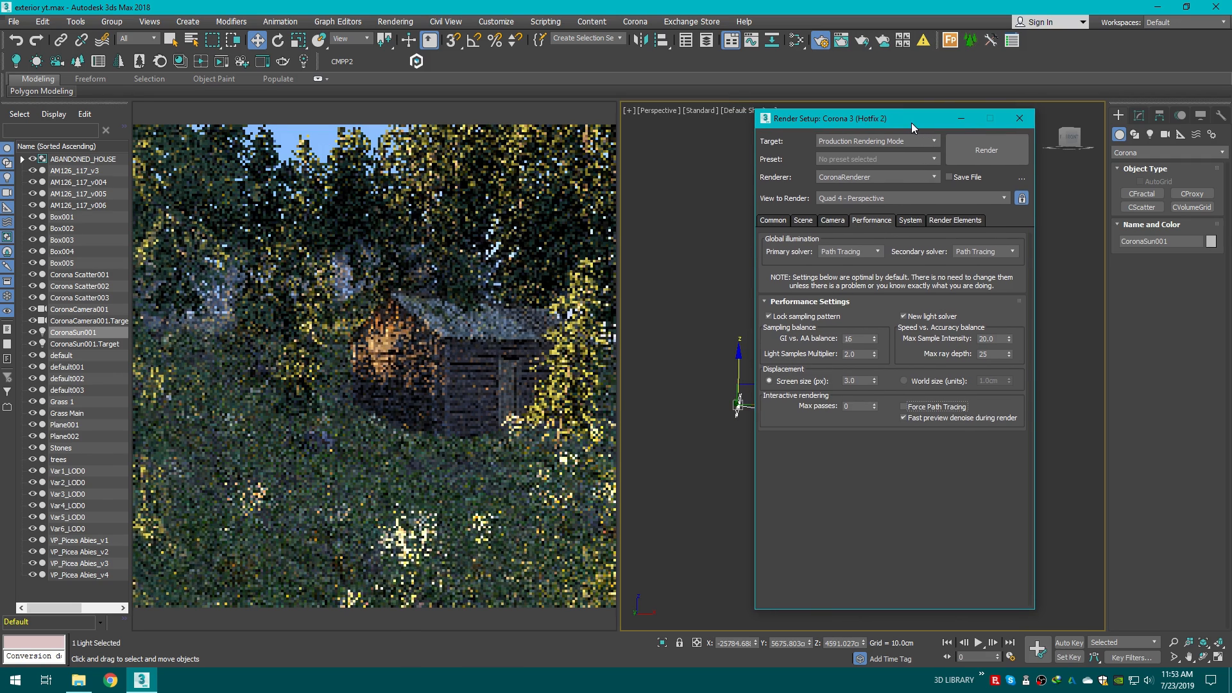
pyautogui.click(1023, 122)
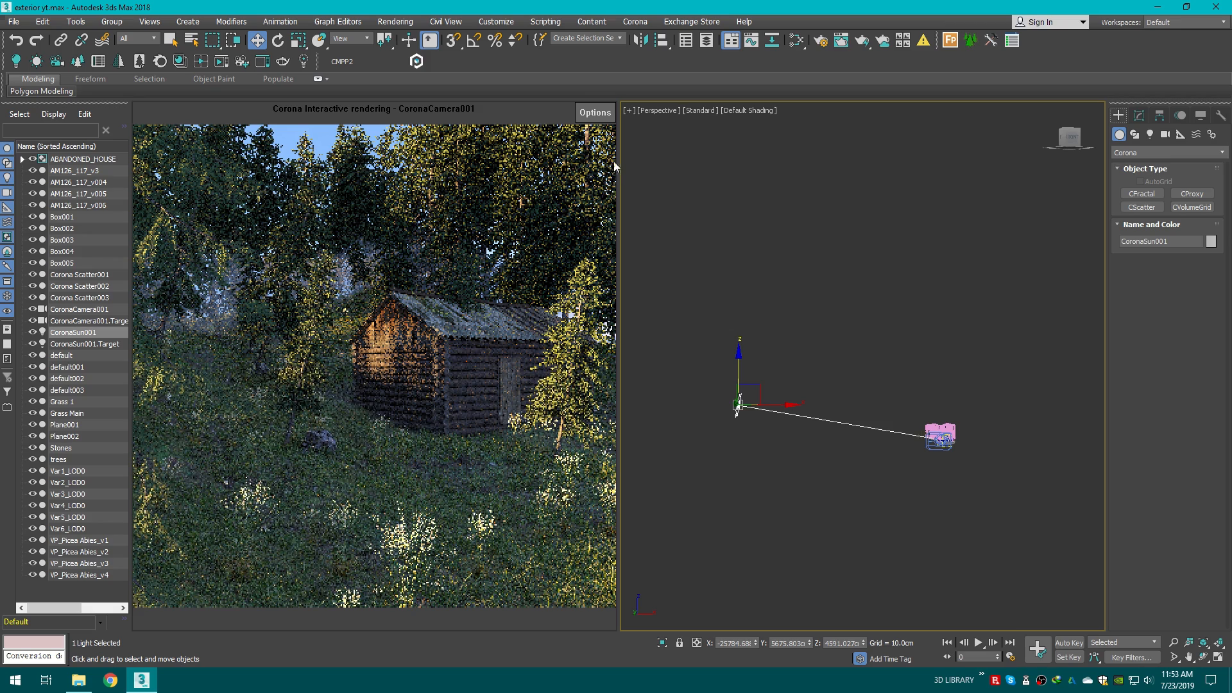
# Step: Raise the Corona sun higher above the scene
pyautogui.click(606, 113)
pyautogui.click(637, 144)
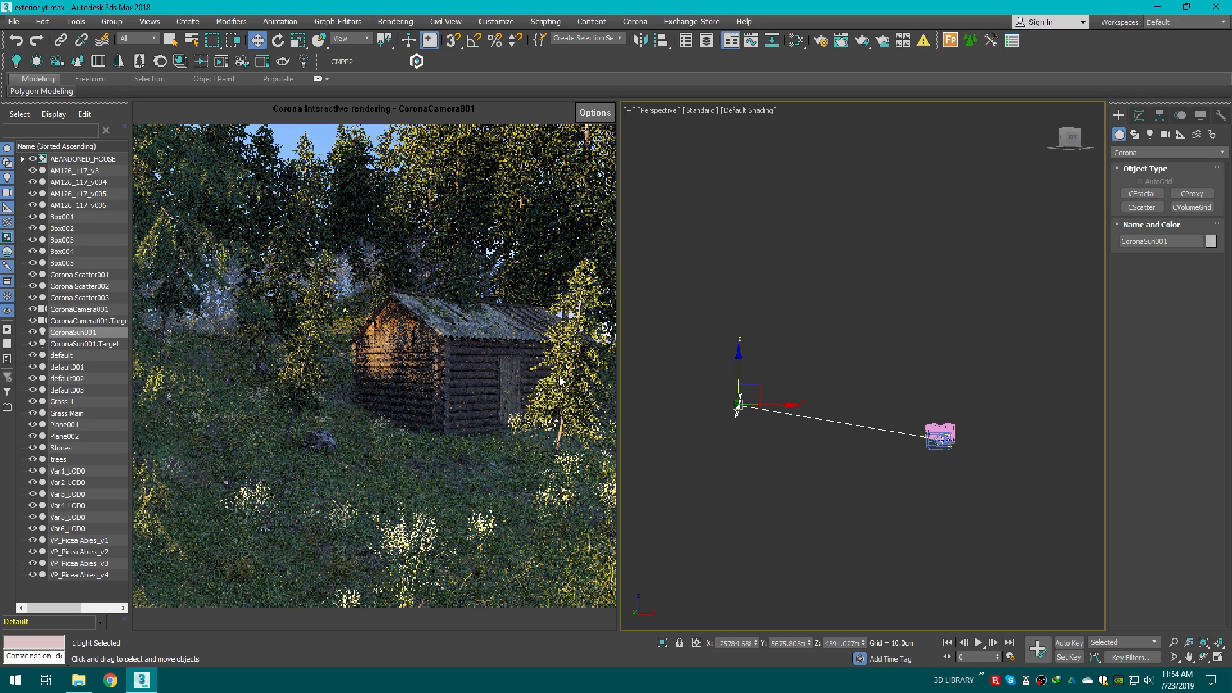
pyautogui.moveTo(737, 365); pyautogui.dragTo(736, 332)
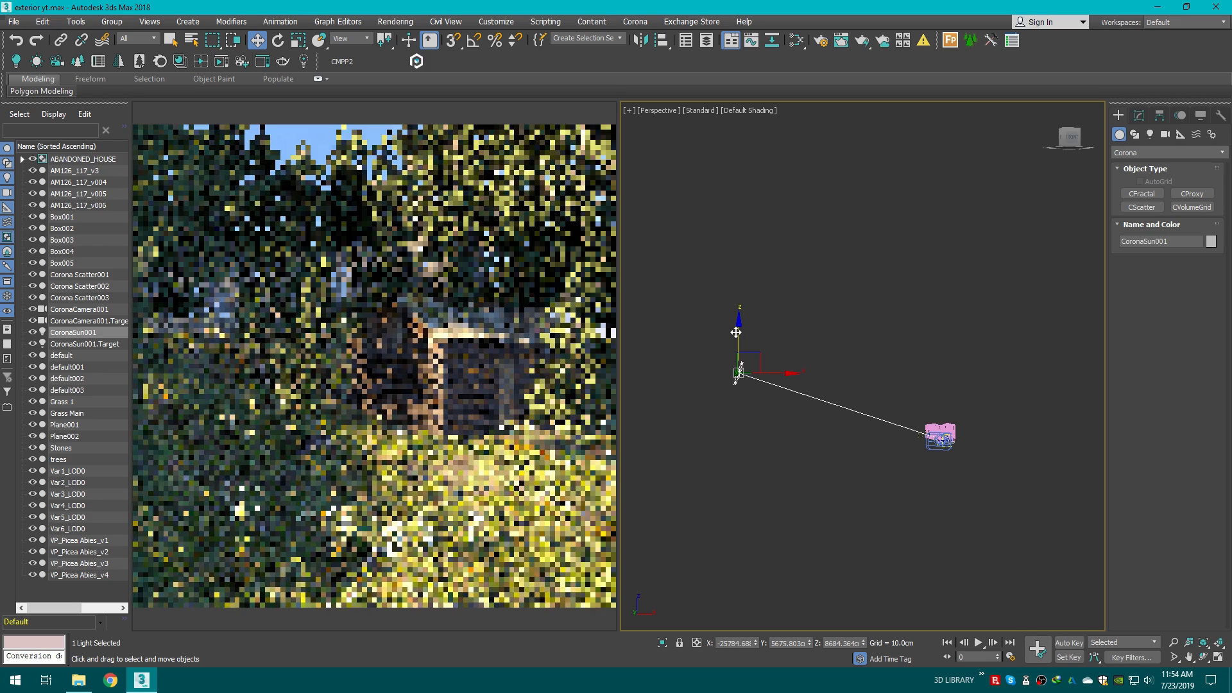
# Step: Set the Corona sun's intensity to 0.1 and its size to 12
pyautogui.click(1140, 116)
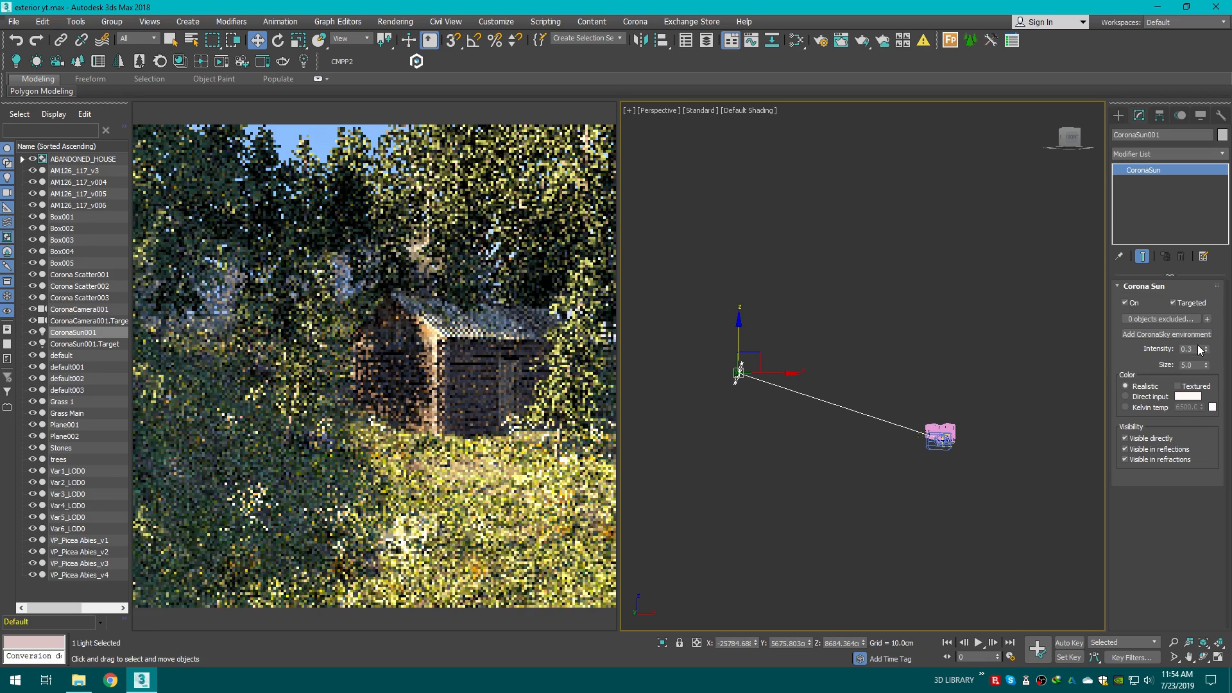
pyautogui.doubleClick(1198, 349)
pyautogui.press('Return')
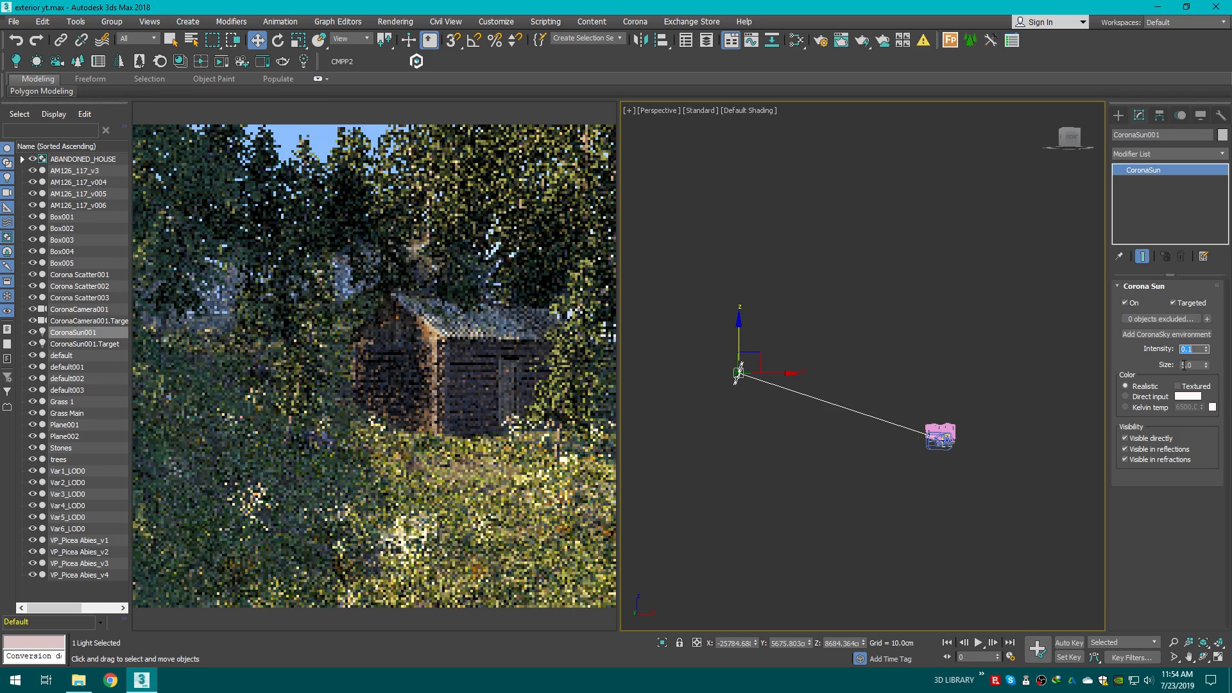
pyautogui.doubleClick(1184, 365)
pyautogui.write('12')
pyautogui.press('Return')
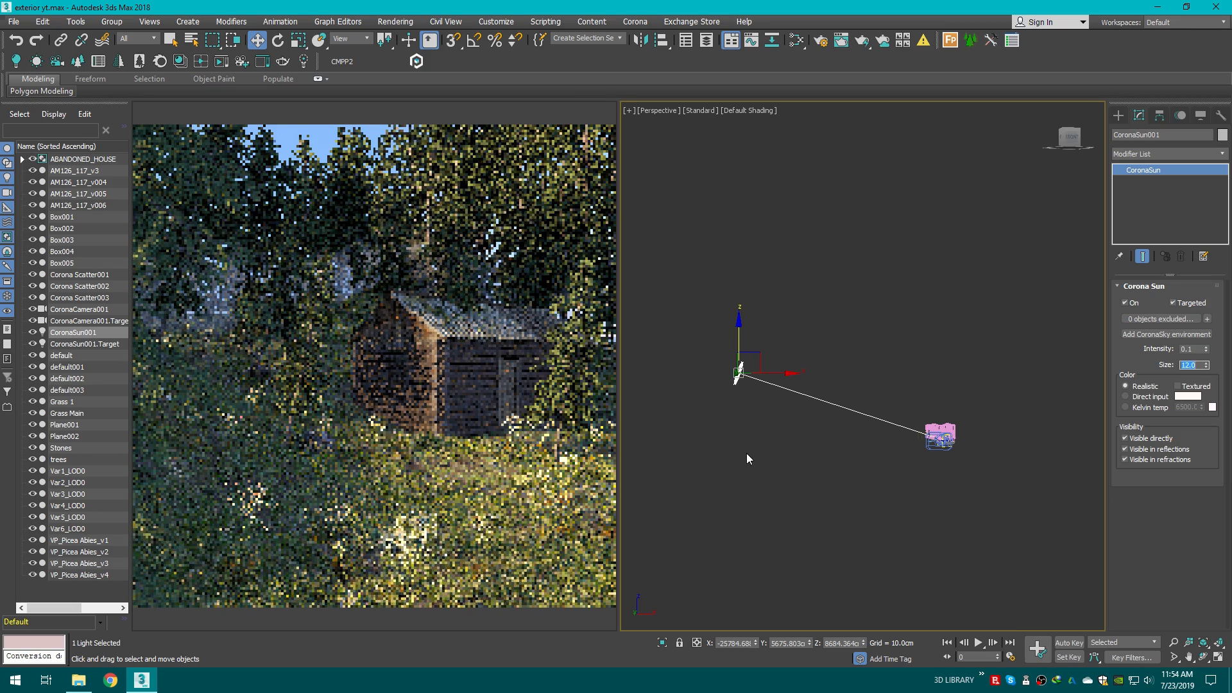
# Step: Reposition the Corona sun in the top view and lift it higher in an orbited view
pyautogui.press('t')
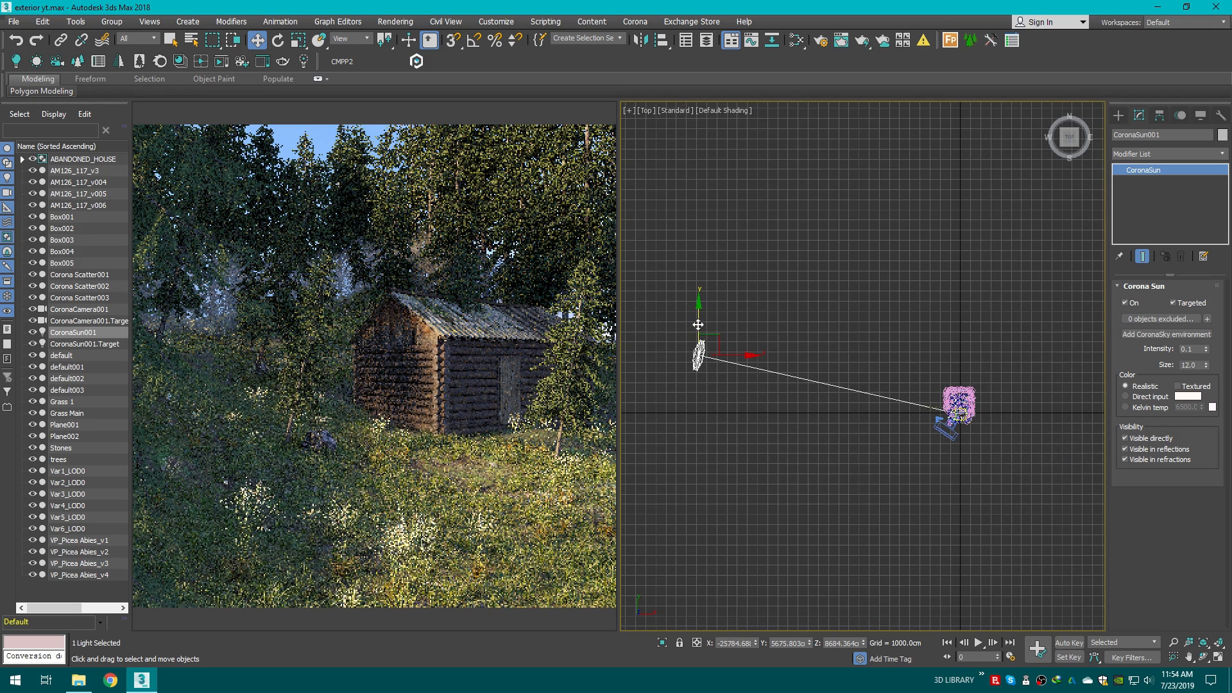
pyautogui.moveTo(699, 324); pyautogui.dragTo(704, 201)
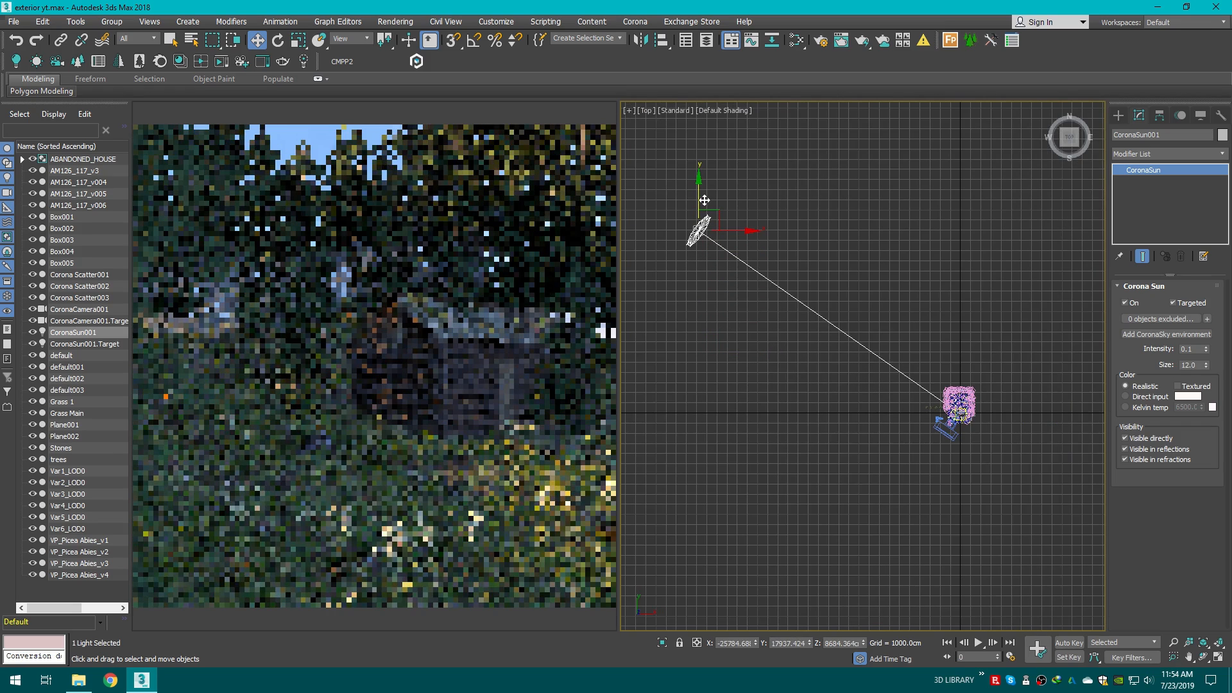
pyautogui.moveTo(704, 200); pyautogui.dragTo(680, 277)
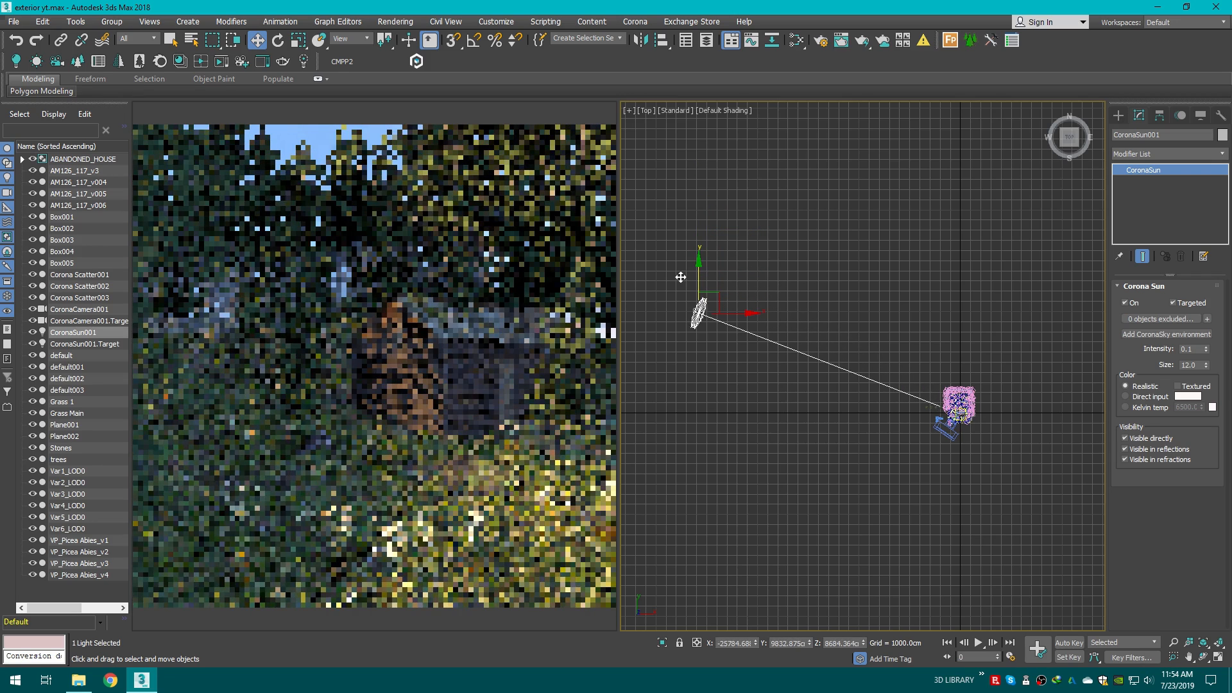
pyautogui.moveTo(700, 260); pyautogui.dragTo(684, 277)
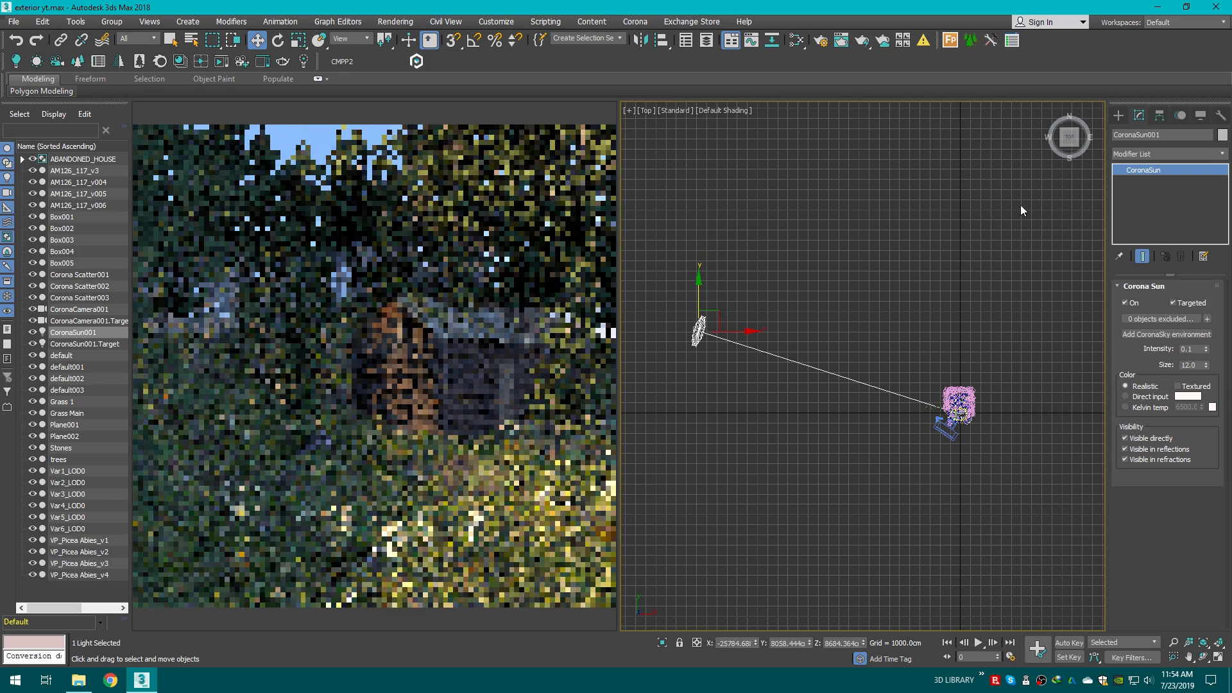
pyautogui.moveTo(1071, 138); pyautogui.dragTo(1080, 115)
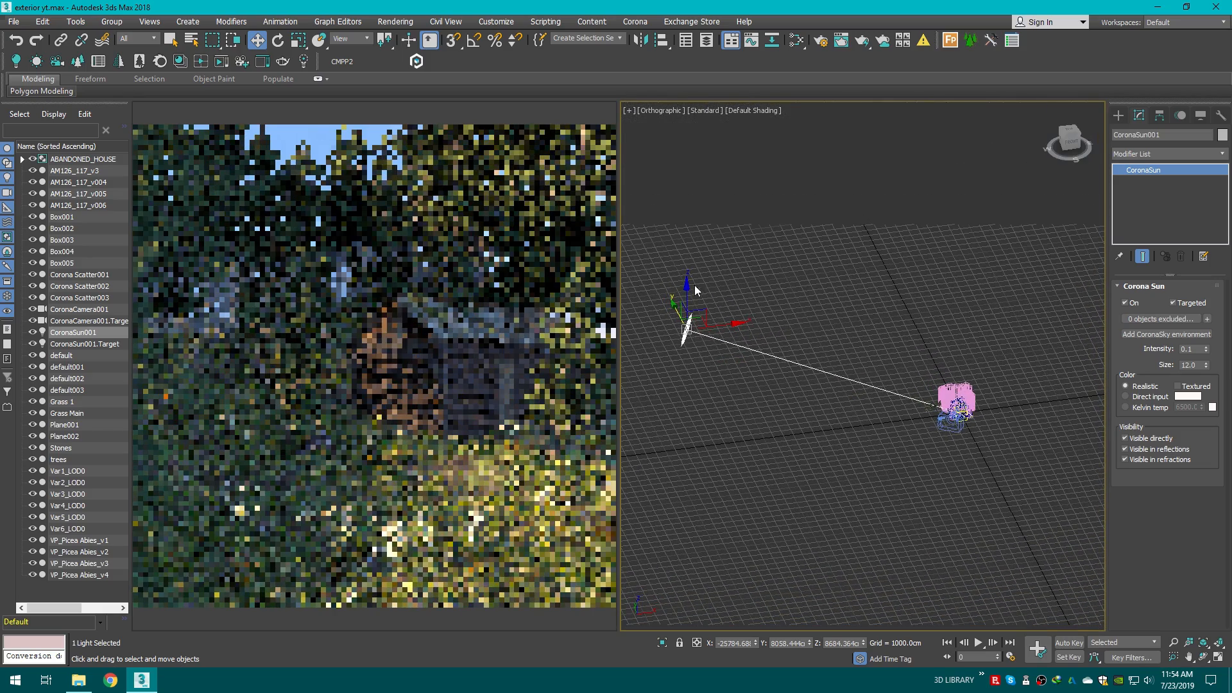
pyautogui.moveTo(685, 291); pyautogui.dragTo(678, 261)
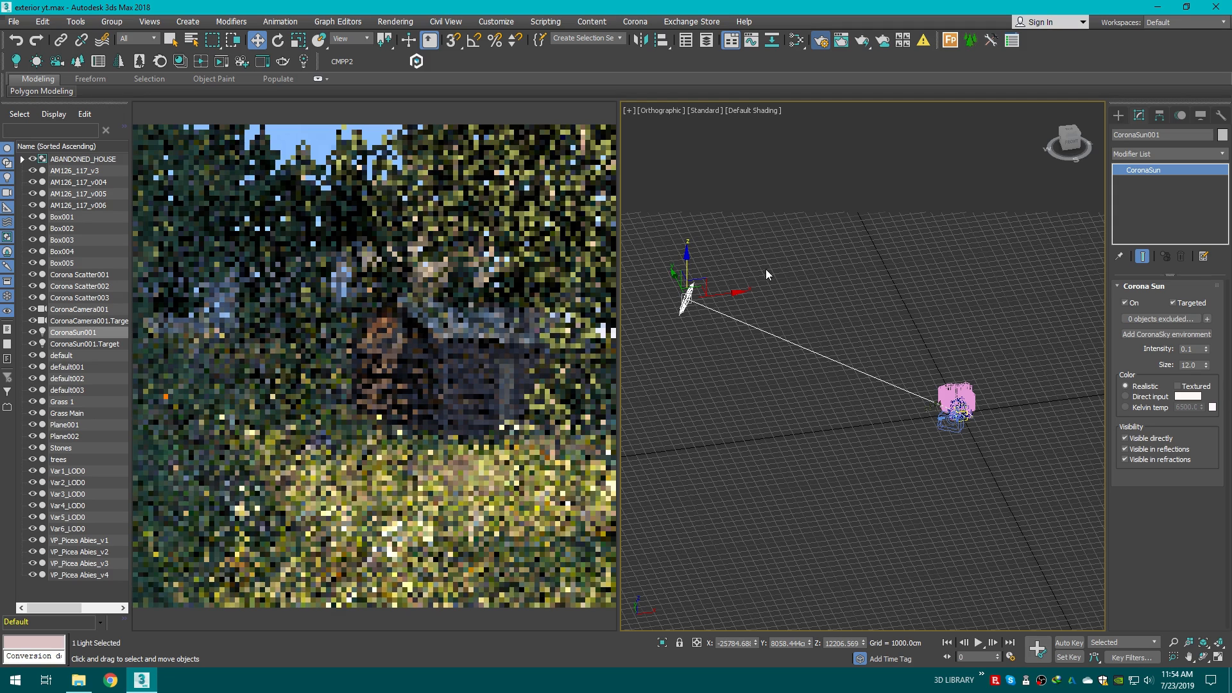
# Step: Set the render output size to 1000 x 1000 pixels and close Render Setup
pyautogui.press('F10')
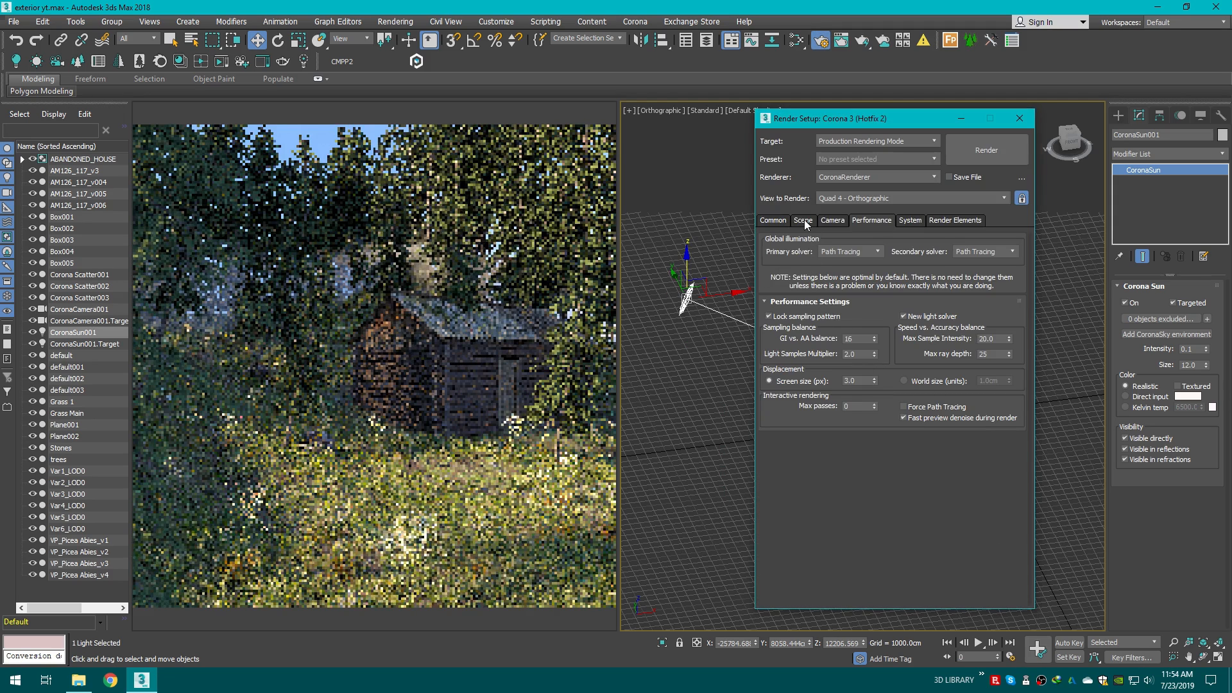
pyautogui.click(774, 220)
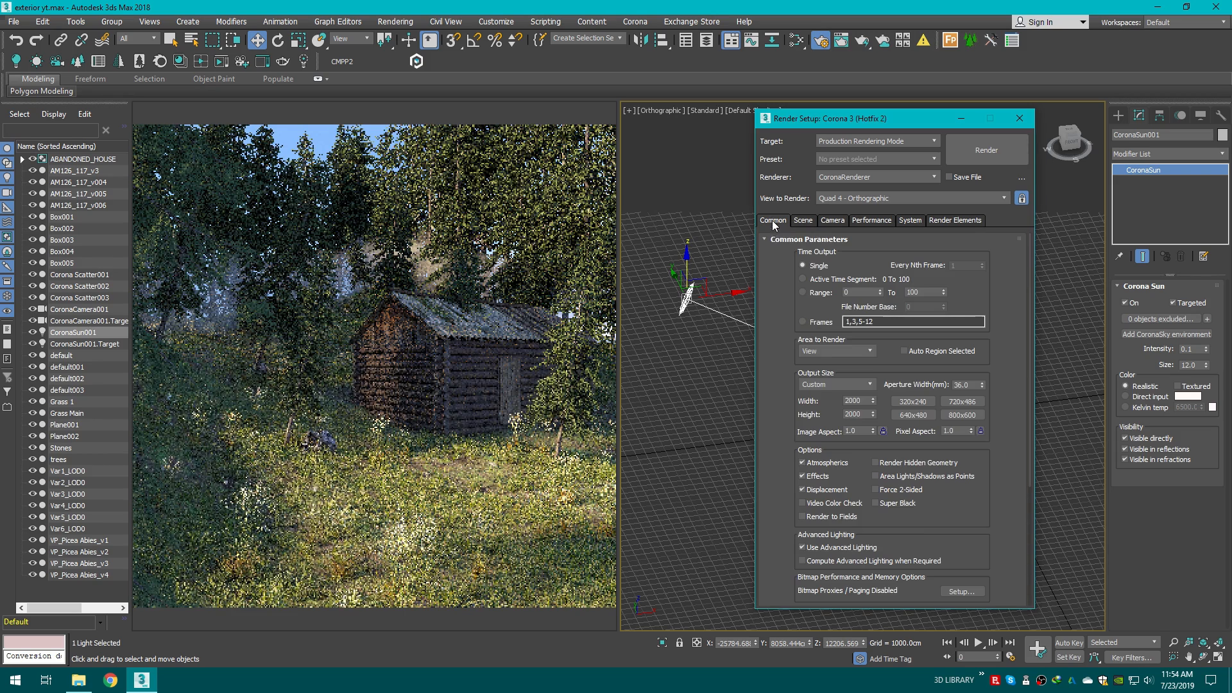
pyautogui.doubleClick(858, 397)
pyautogui.press('BackSpace')
pyautogui.write('1000')
pyautogui.press('Return')
pyautogui.doubleClick(860, 415)
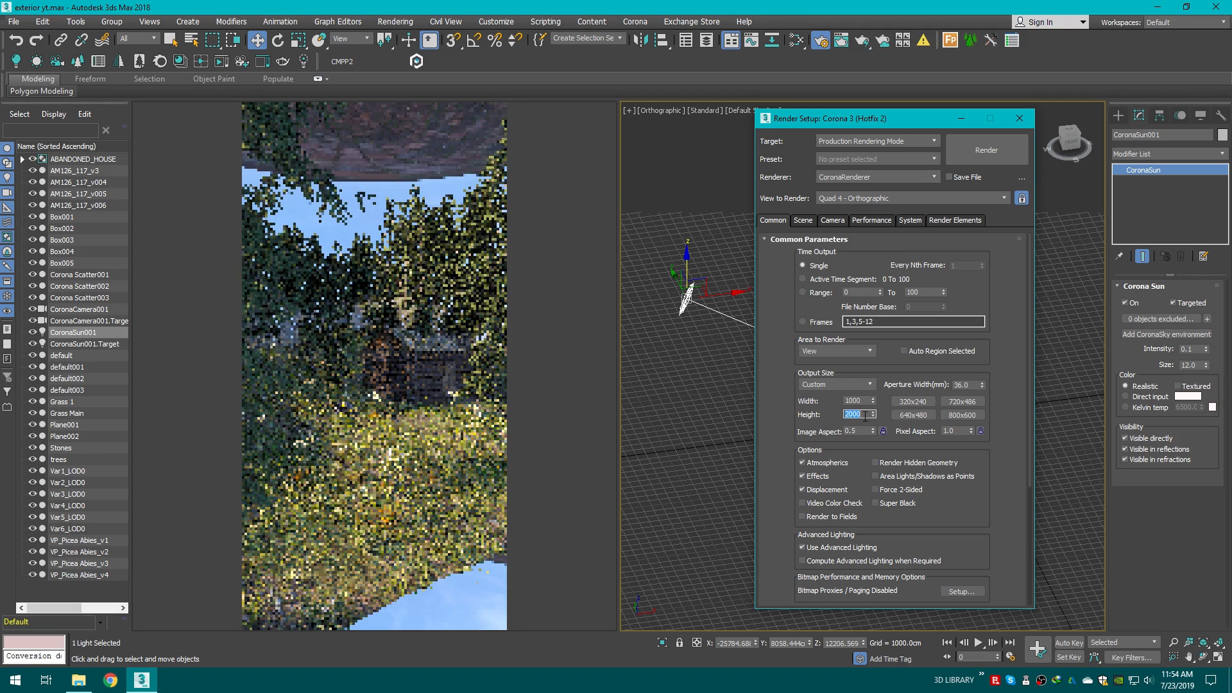
pyautogui.write('10')
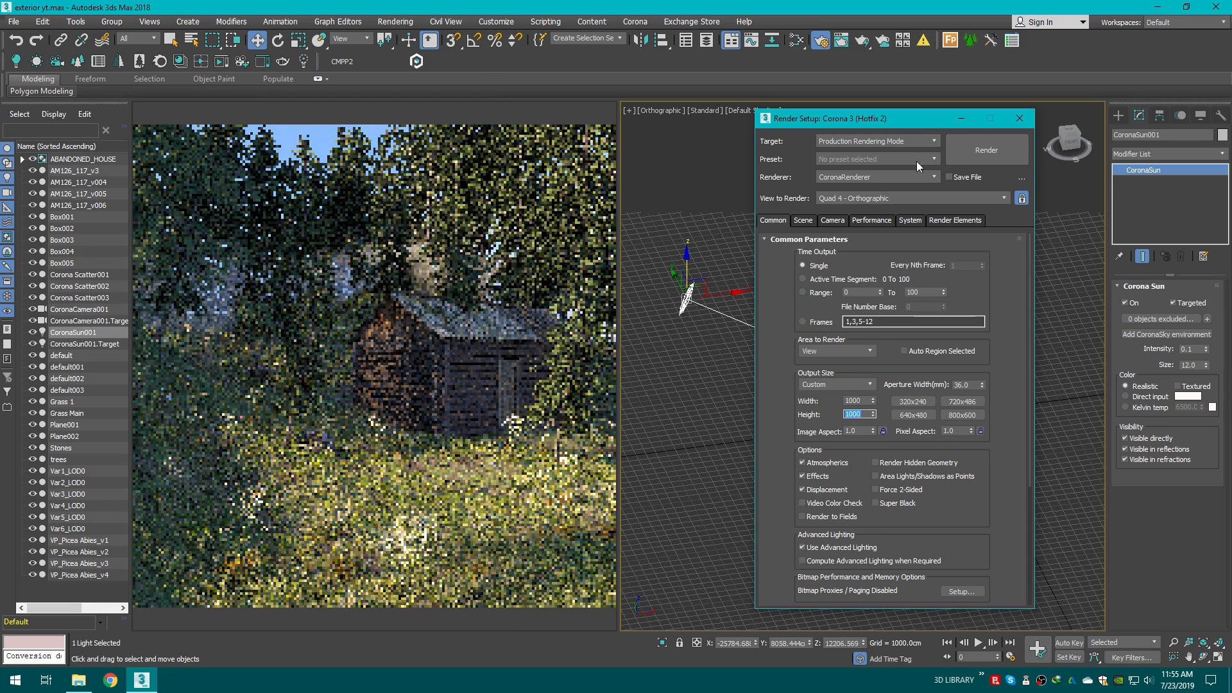
pyautogui.click(960, 119)
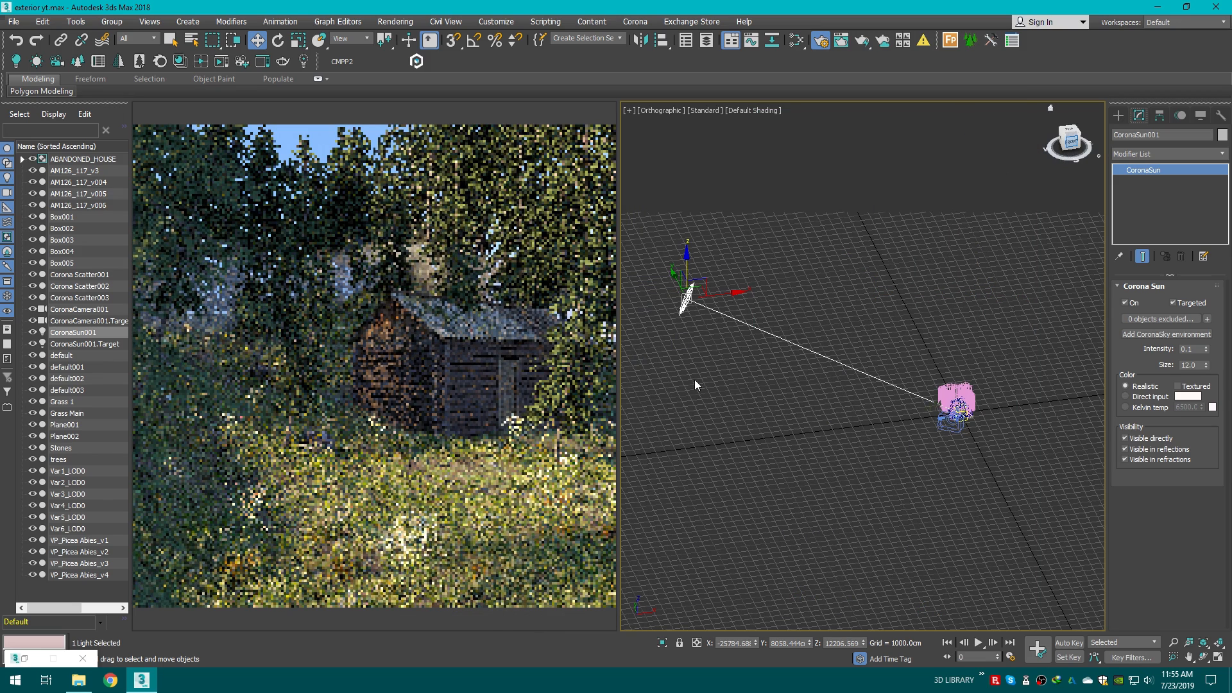
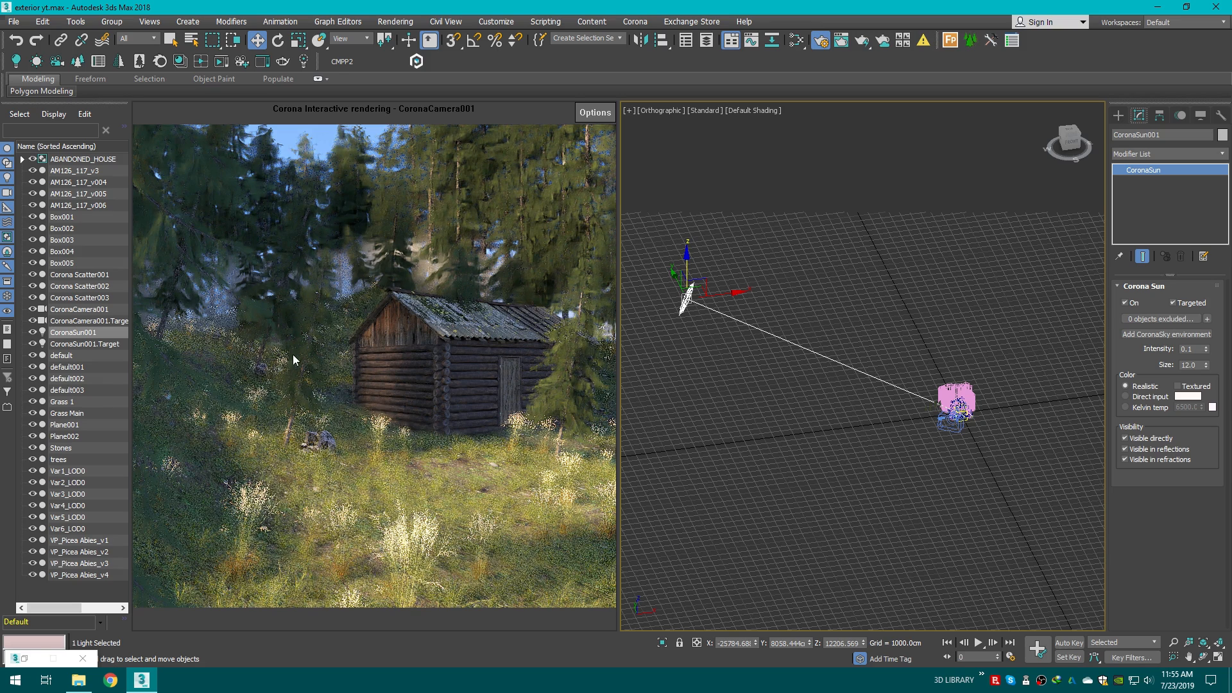
pyautogui.click(1118, 114)
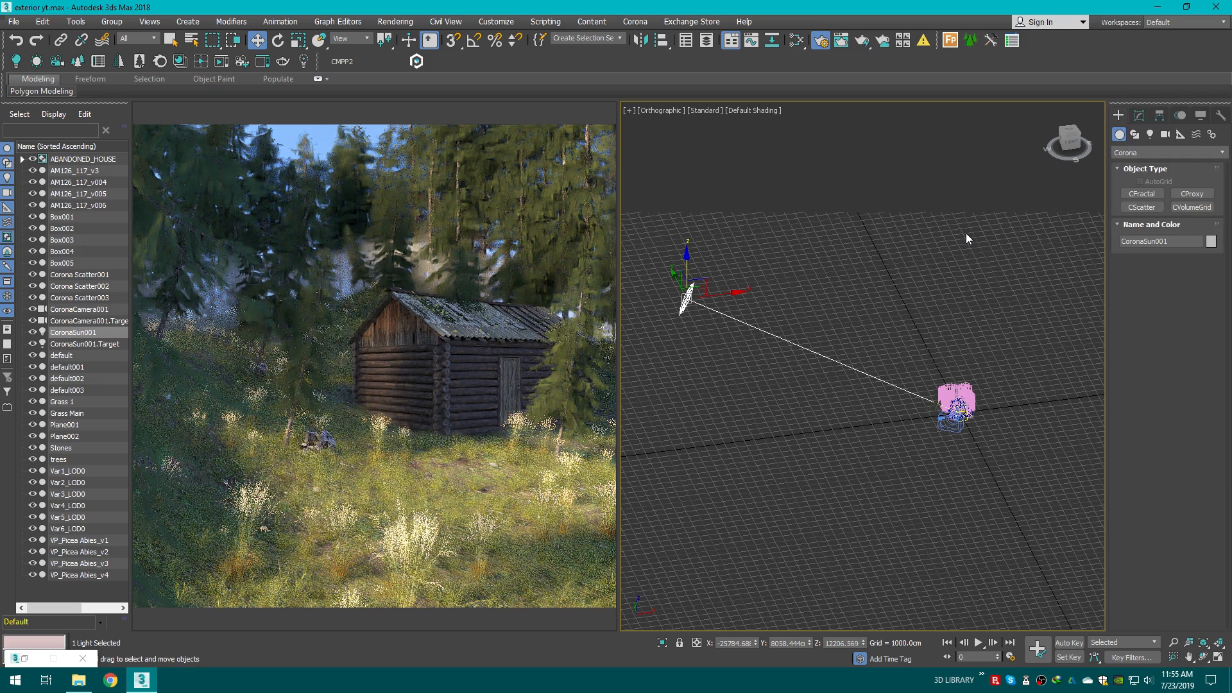
pyautogui.click(965, 241)
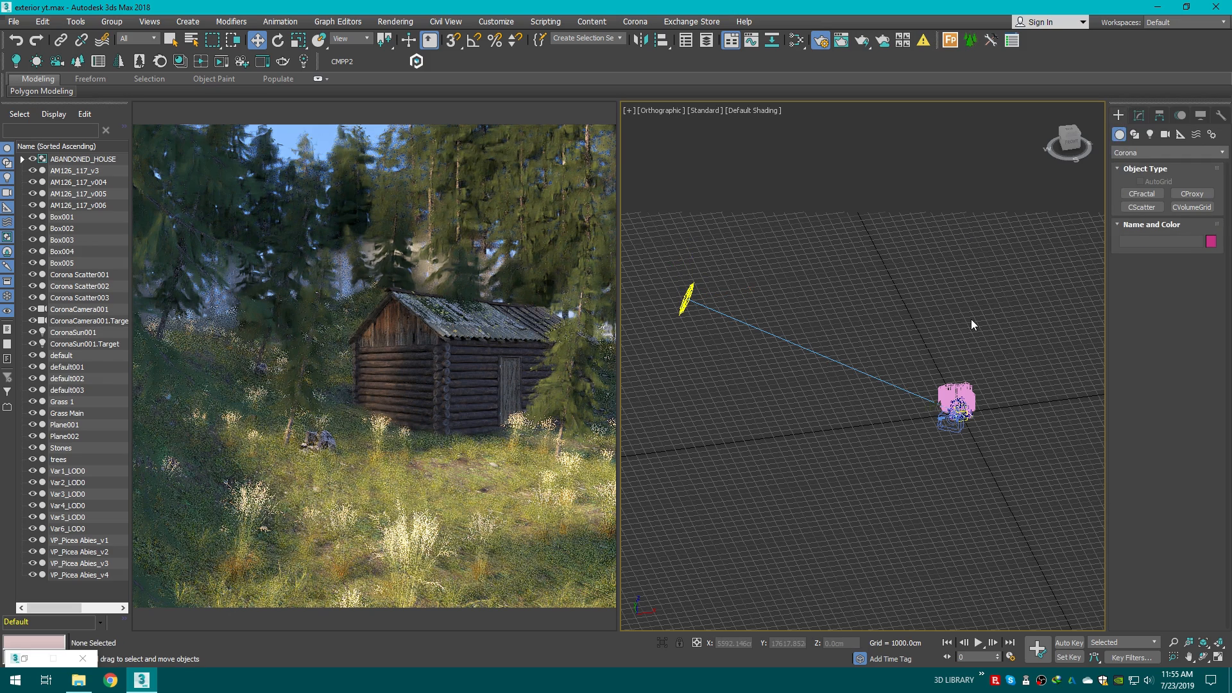
pyautogui.scroll(-3, 972, 318)
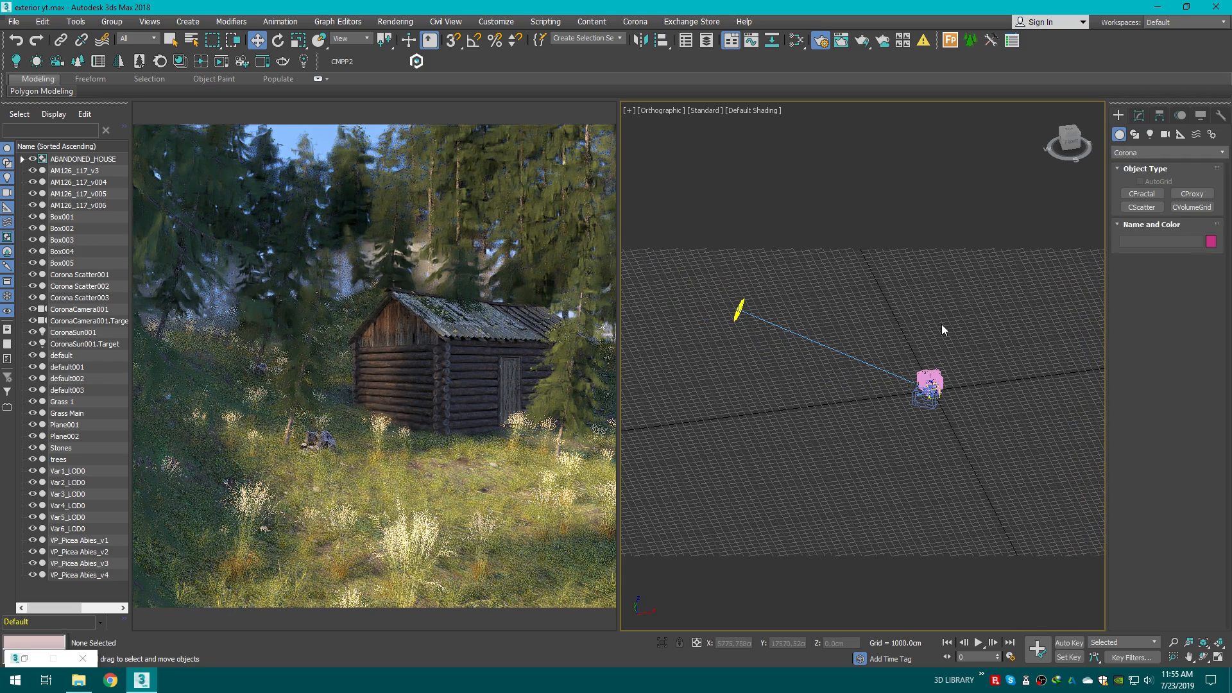
pyautogui.press('F3')
pyautogui.press('c')
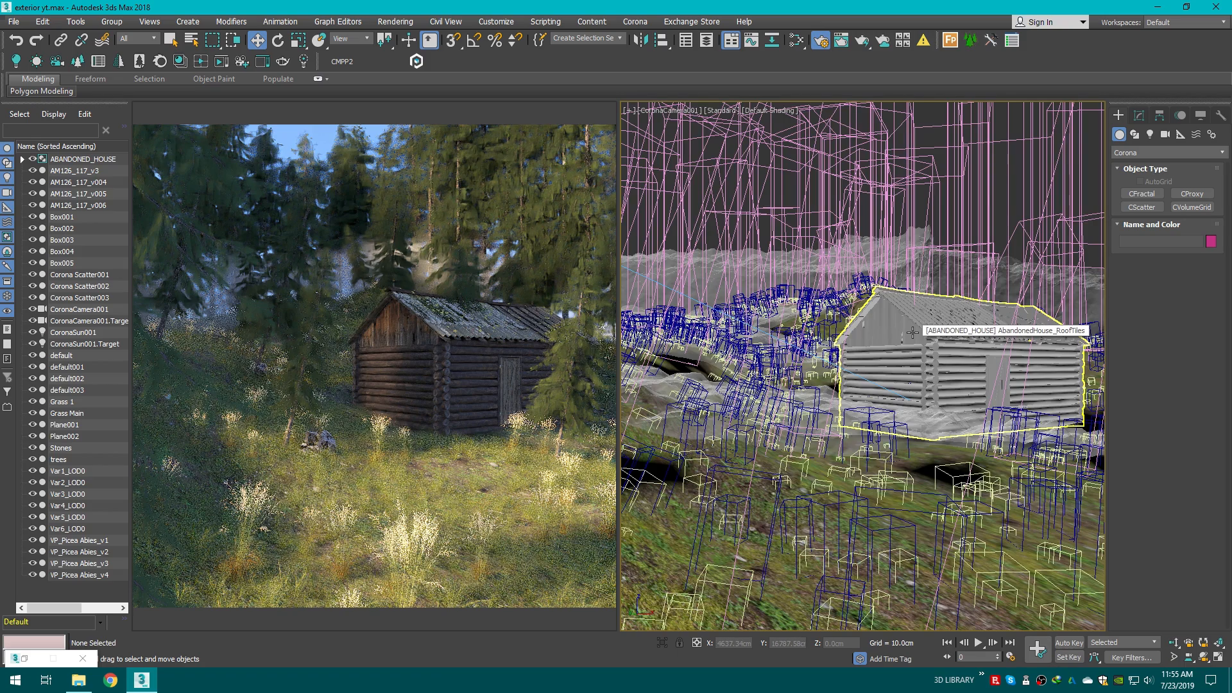
pyautogui.press('F3')
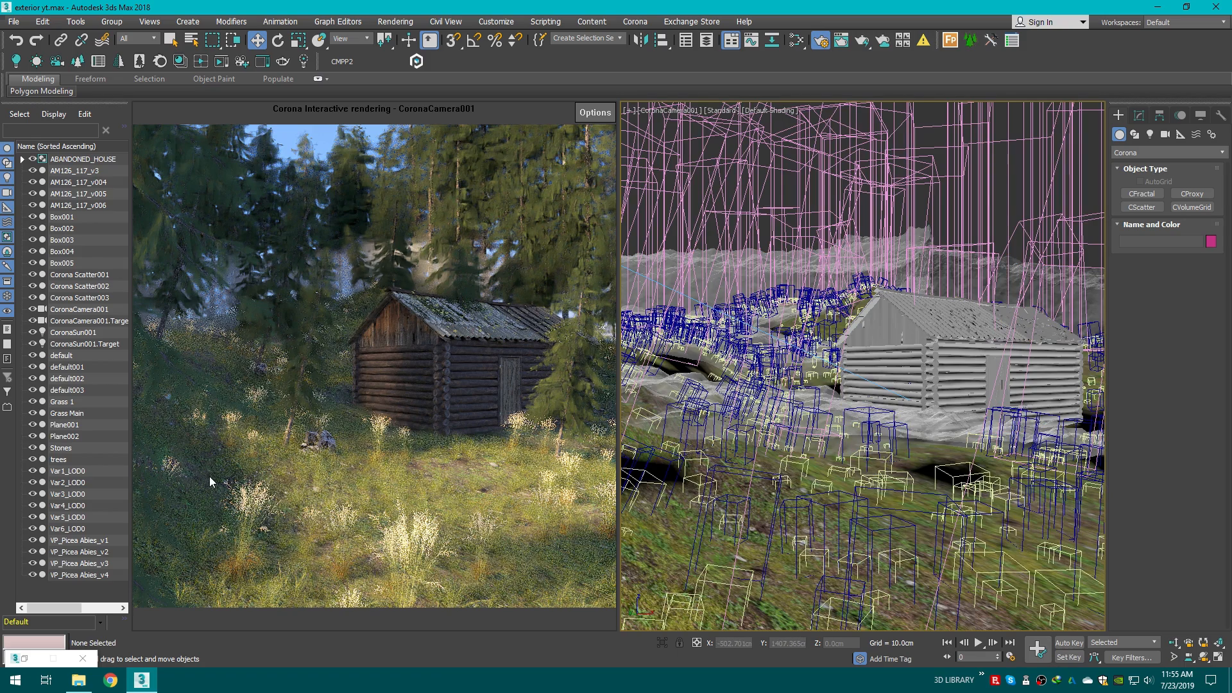
# Step: Browse the file explorer to the Exterior New folder in Downloads and locate the windturbine model
pyautogui.click(74, 681)
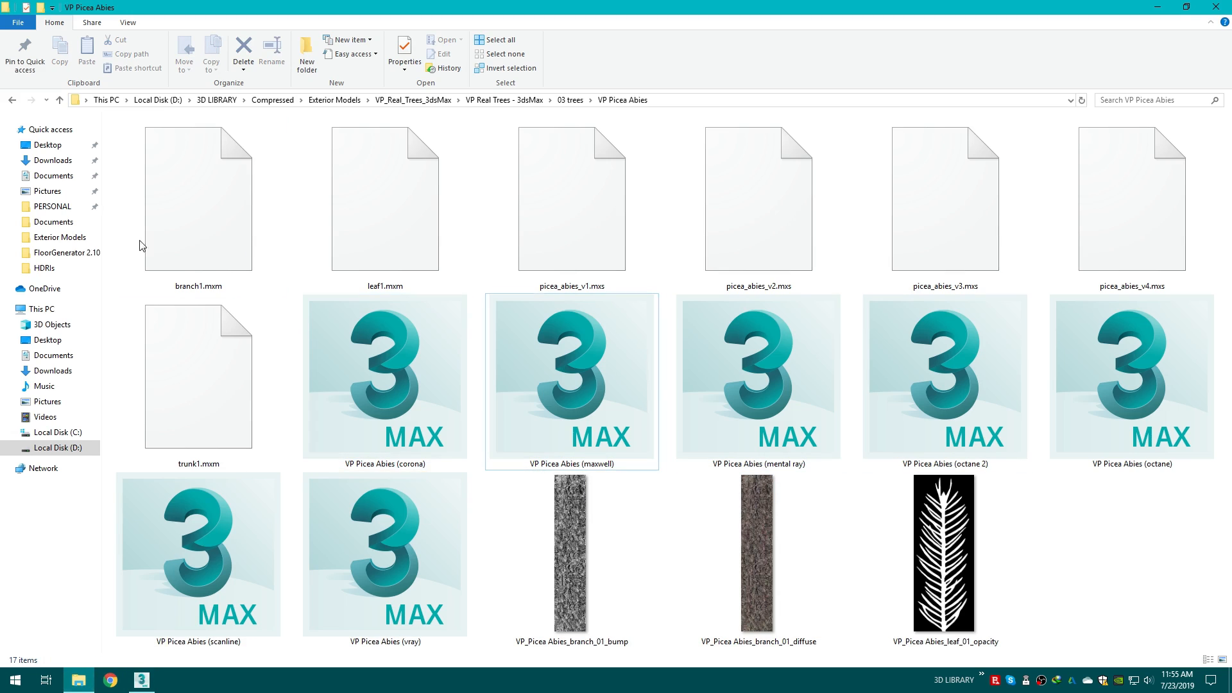
pyautogui.click(14, 102)
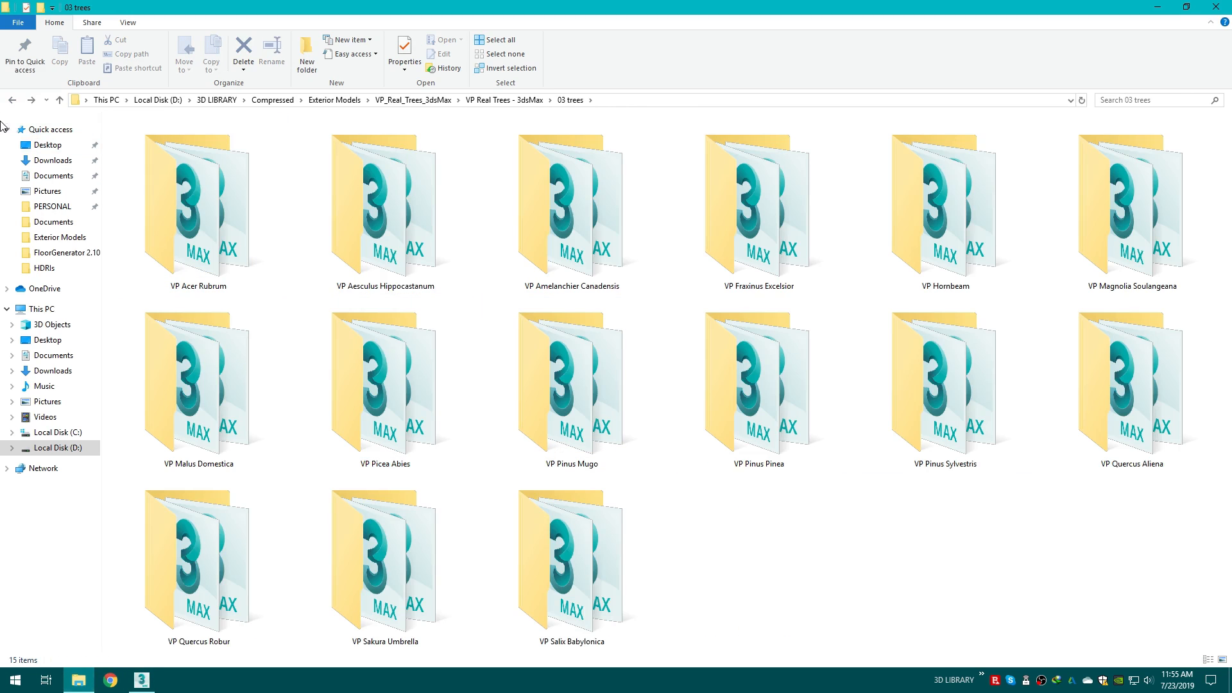
pyautogui.click(11, 101)
pyautogui.click(13, 101)
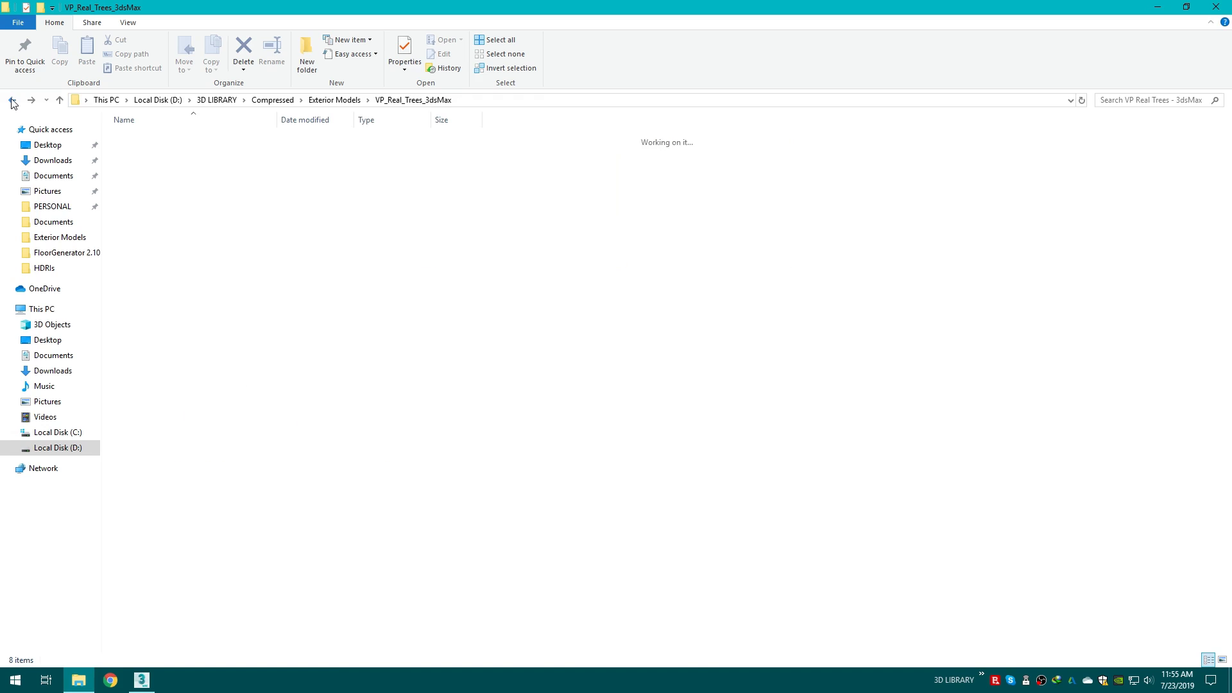
pyautogui.click(14, 101)
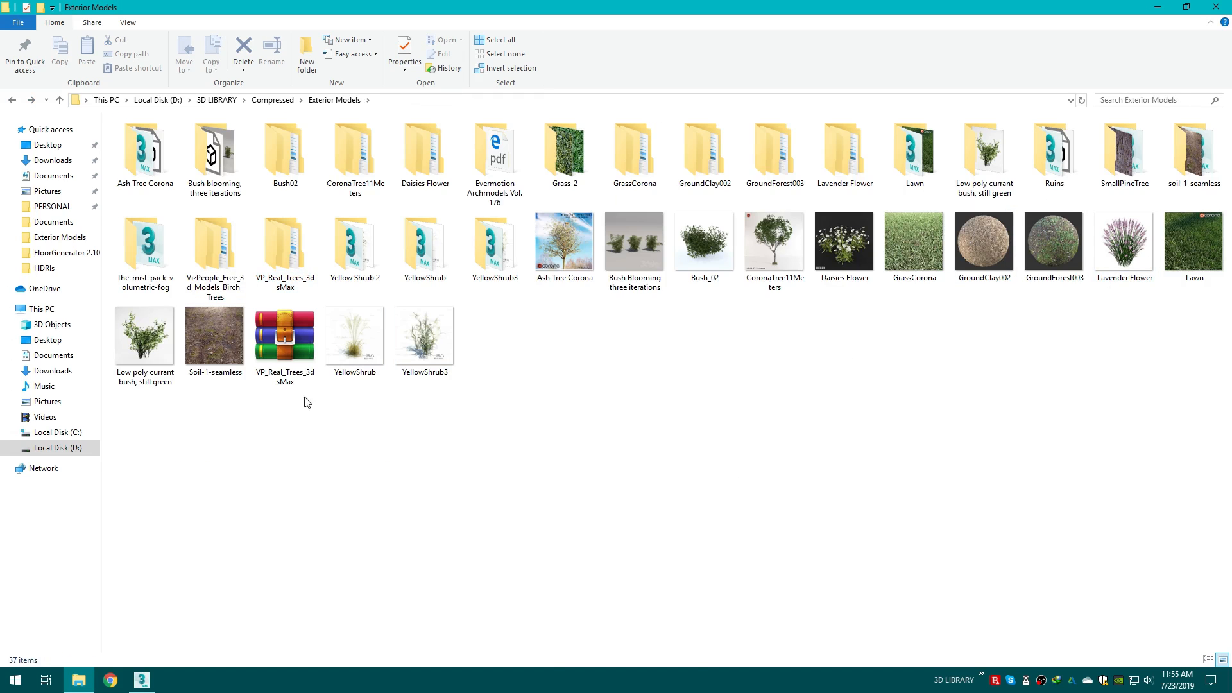
pyautogui.click(52, 159)
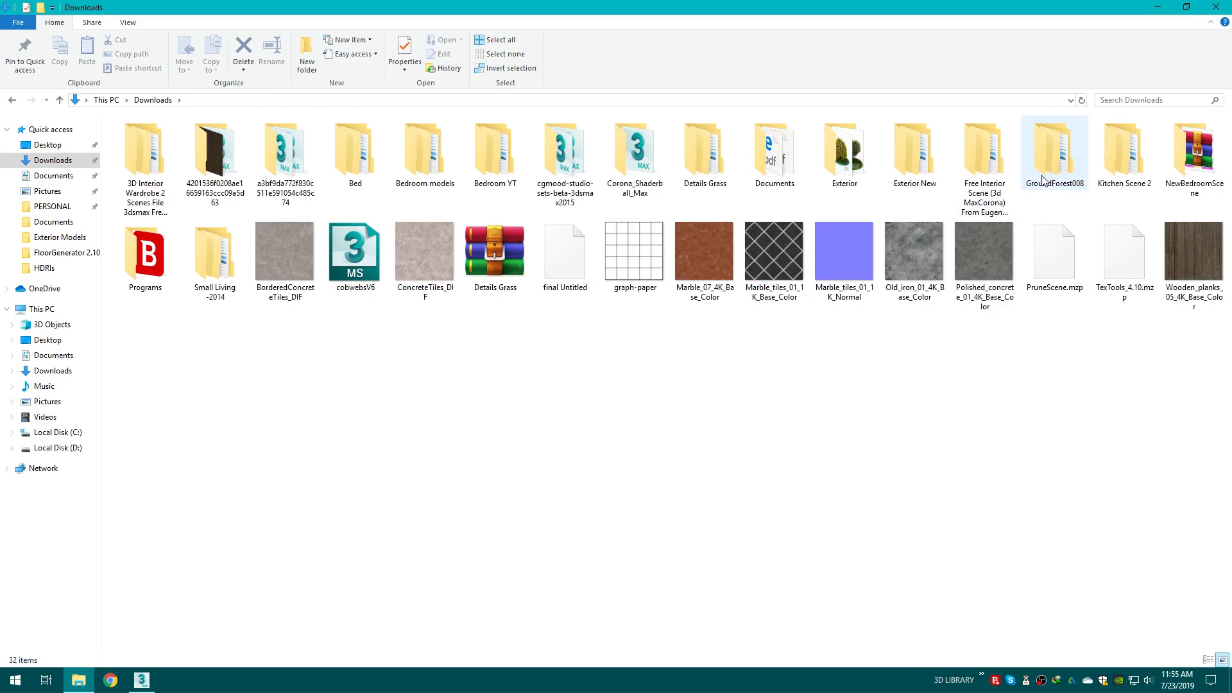
pyautogui.doubleClick(914, 154)
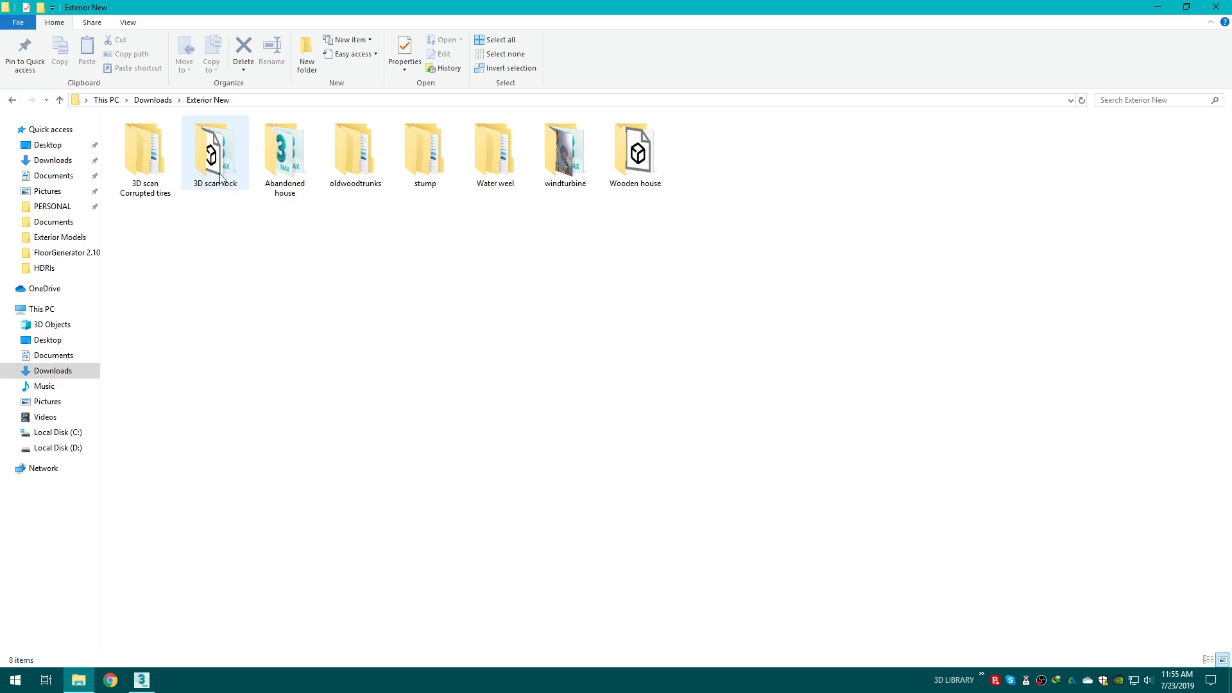
pyautogui.doubleClick(565, 154)
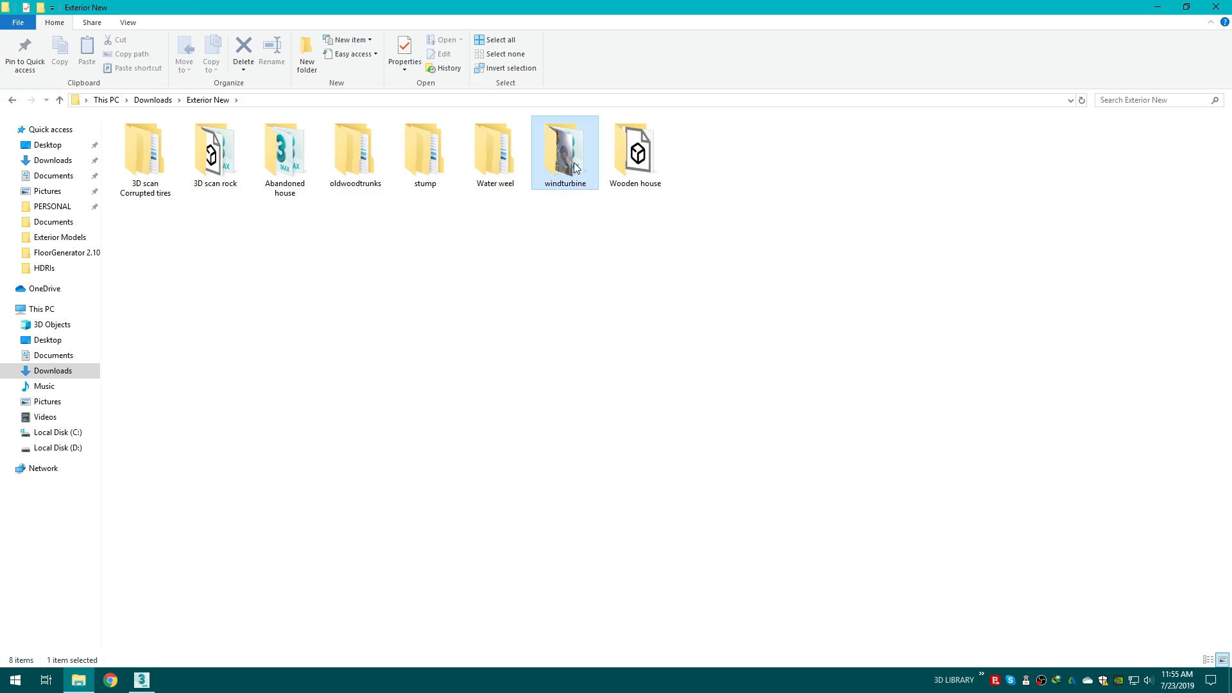
# Step: Drag the wind turbine file into the scene and merge it, resolving the duplicate material names
pyautogui.click(703, 166)
pyautogui.moveTo(703, 165); pyautogui.dragTo(677, 416)
pyautogui.click(700, 437)
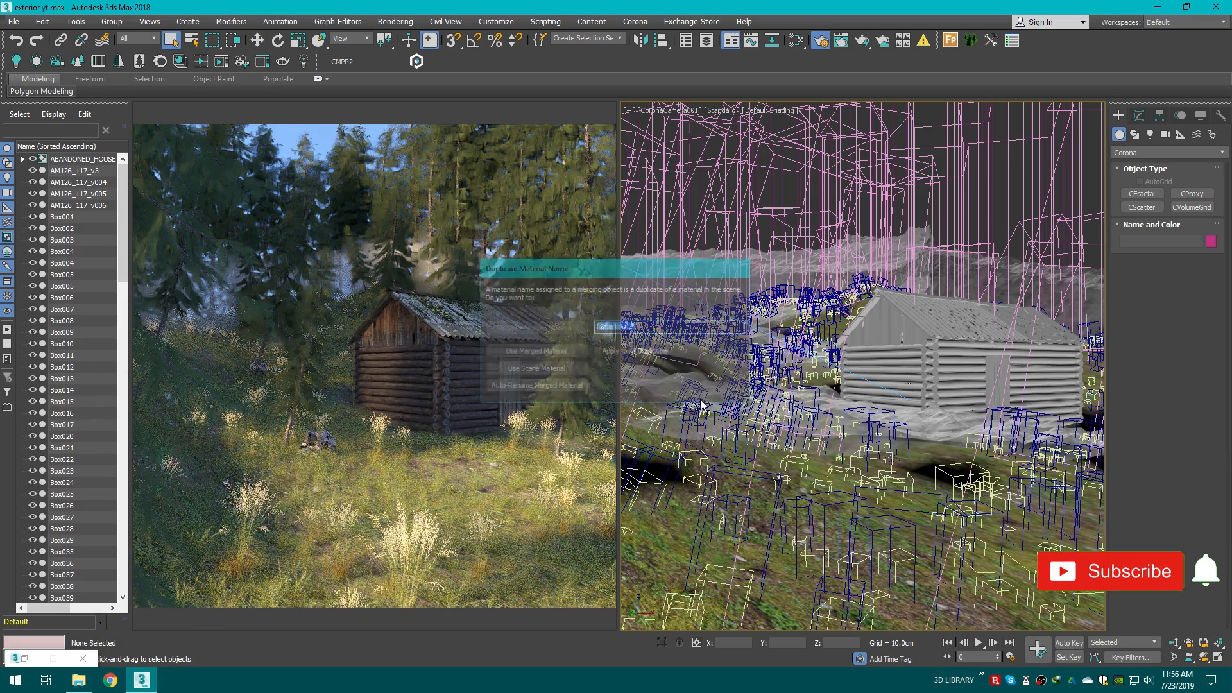
pyautogui.click(640, 350)
pyautogui.click(538, 387)
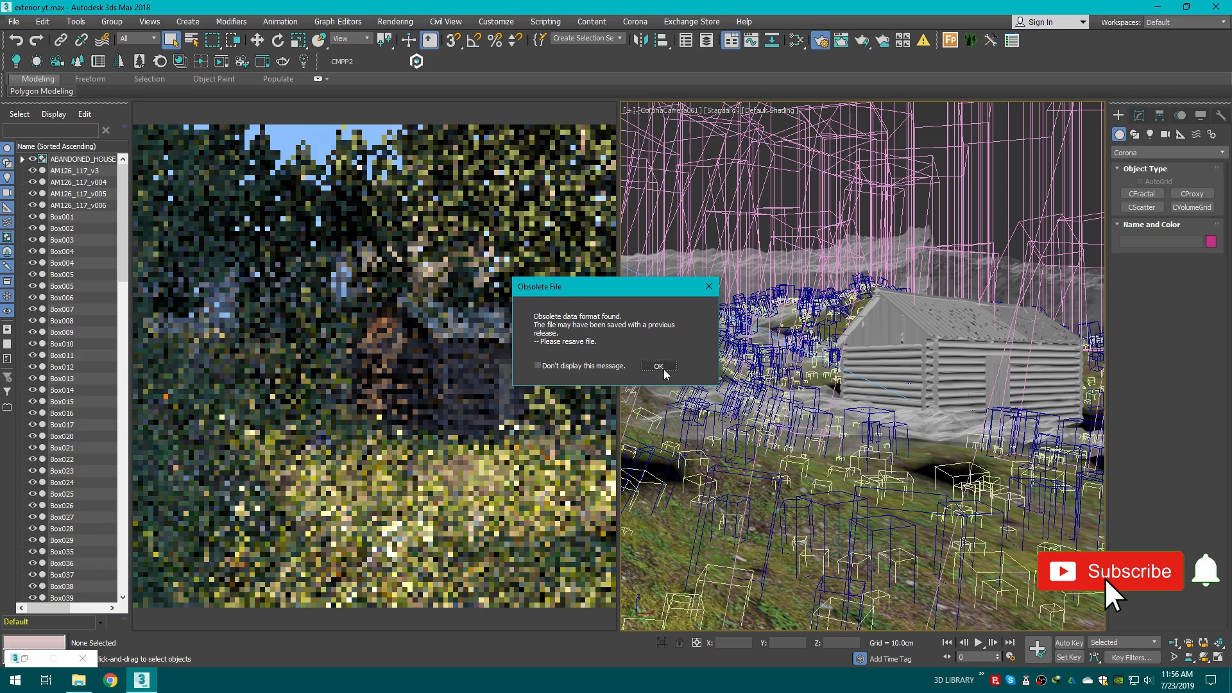
pyautogui.click(659, 368)
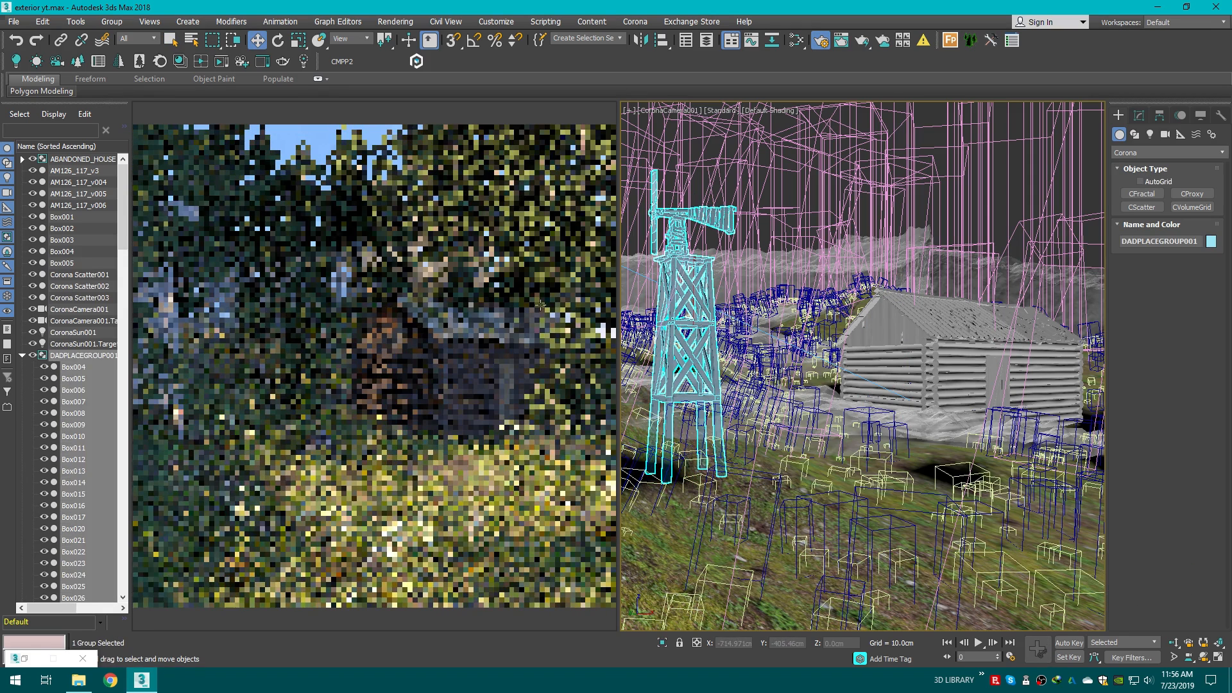
# Step: Group the merged wind turbine objects under the name WindT
pyautogui.click(111, 21)
pyautogui.click(133, 41)
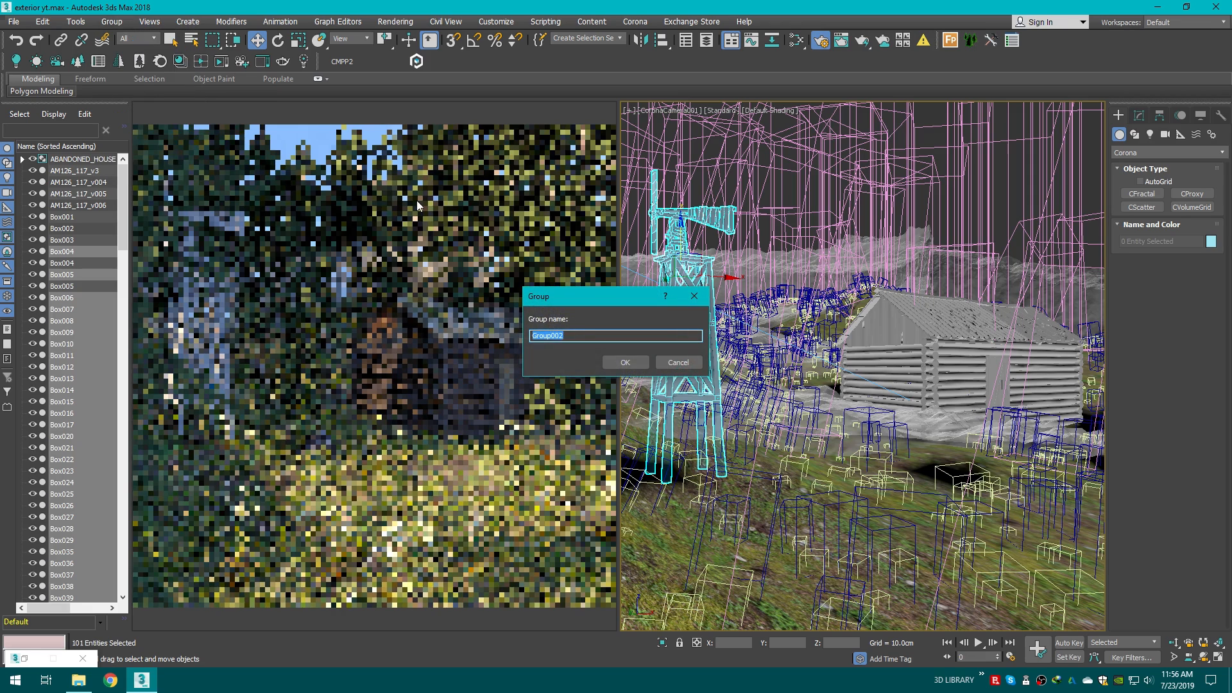
pyautogui.write('Wind')
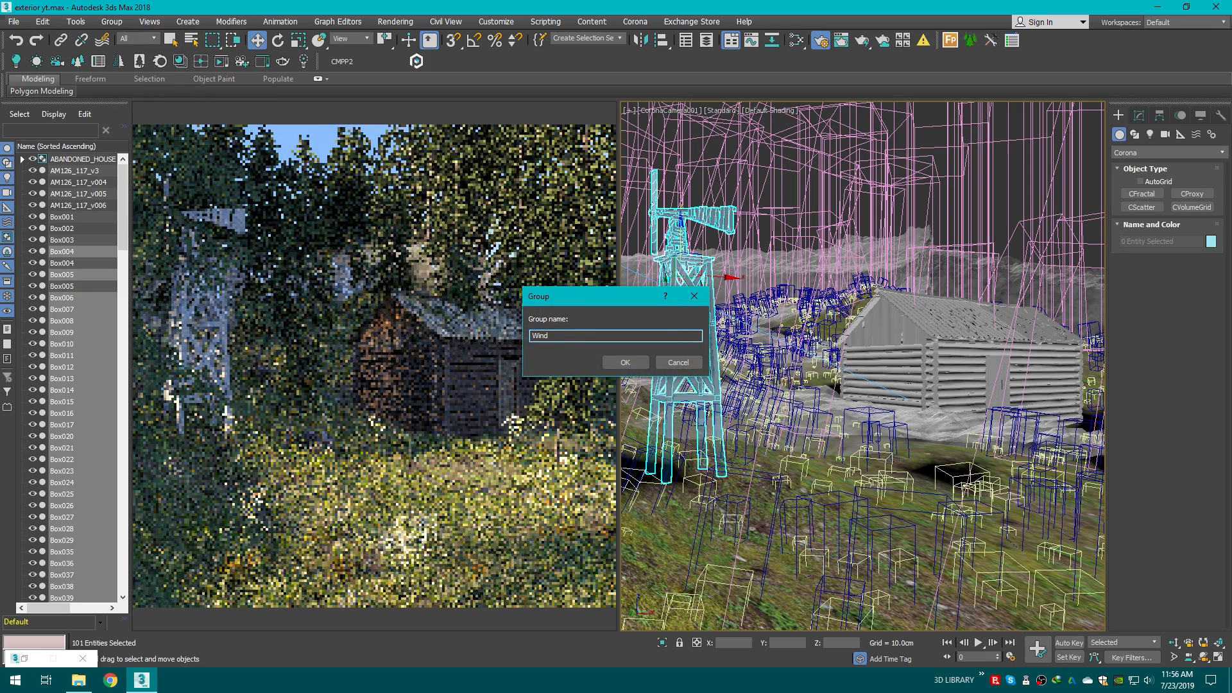
pyautogui.write('T')
pyautogui.click(625, 363)
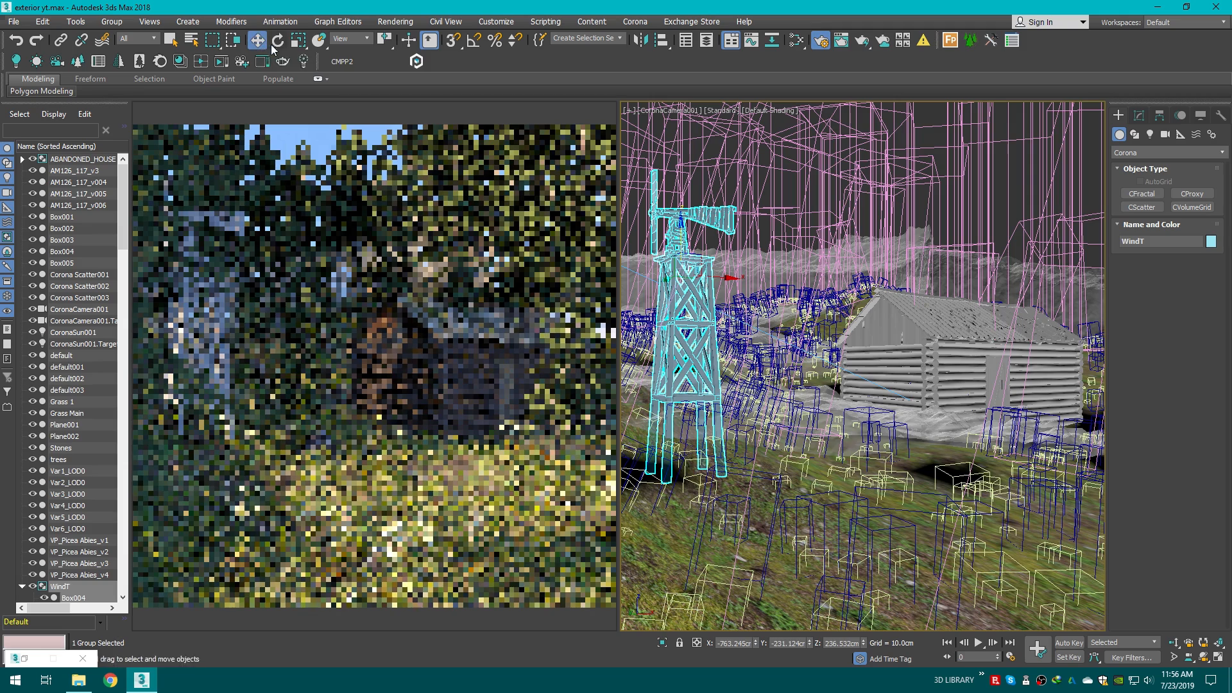
# Step: Rotate the WindT group to reorient the turbine
pyautogui.press('e')
pyautogui.moveTo(706, 271); pyautogui.dragTo(708, 258)
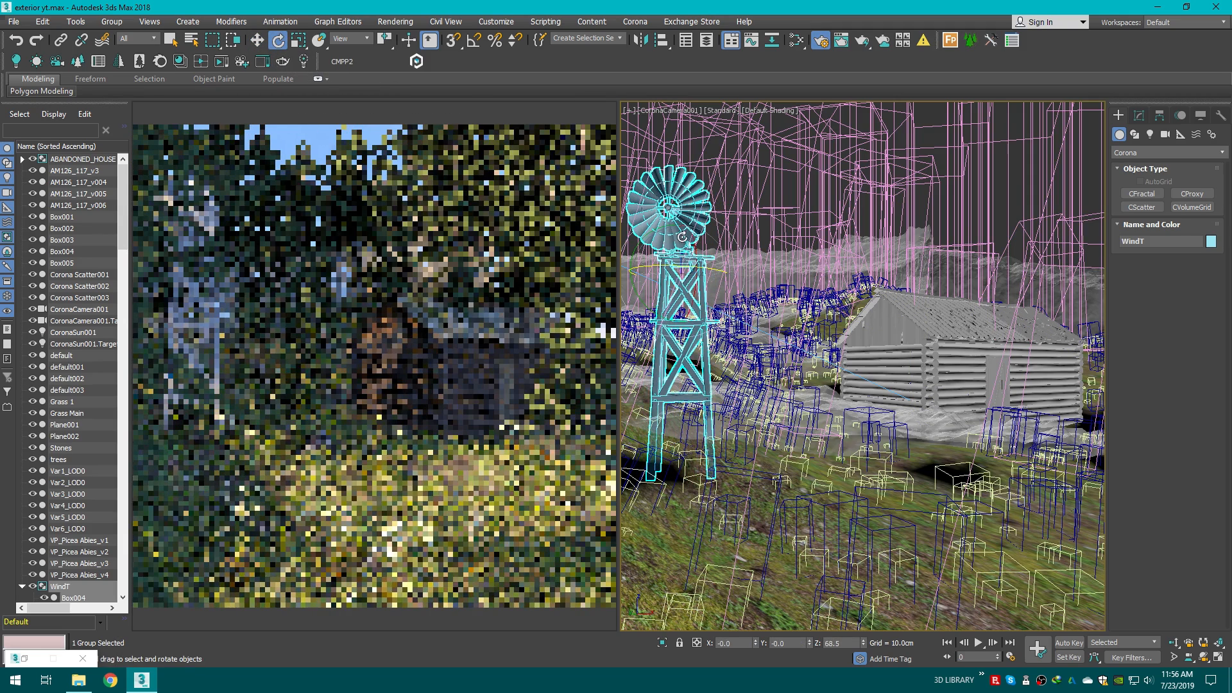
pyautogui.moveTo(693, 229)
pyautogui.mouseDown()
pyautogui.moveTo(702, 223)
pyautogui.moveTo(690, 225)
pyautogui.mouseUp()
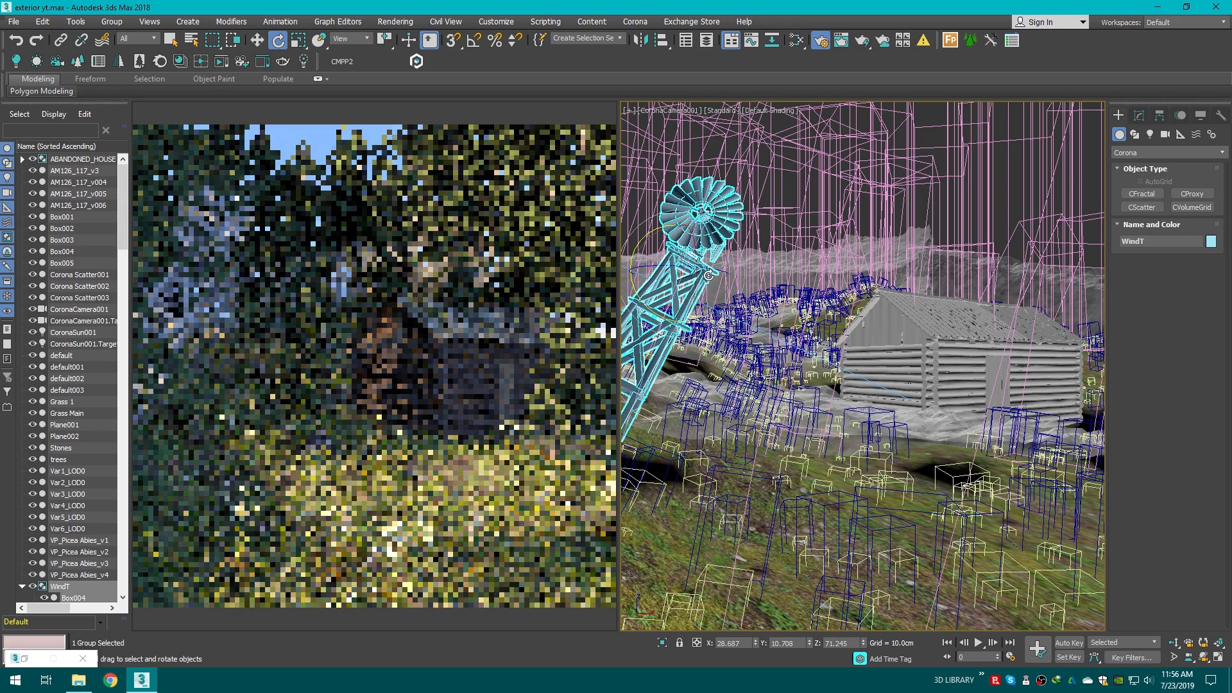
pyautogui.hotkey('ctrl', 'z')
pyautogui.moveTo(693, 274); pyautogui.dragTo(692, 230)
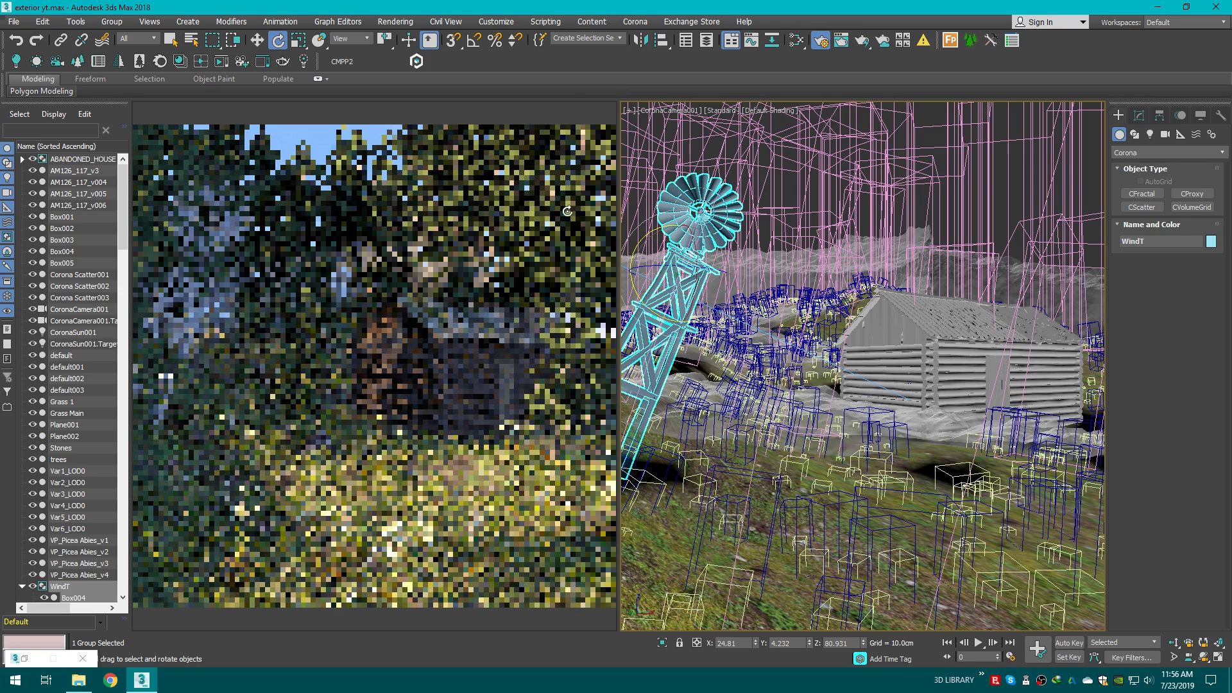
# Step: Move the wind turbine beside the cabin and rotate it back upright
pyautogui.press('t')
pyautogui.press('z')
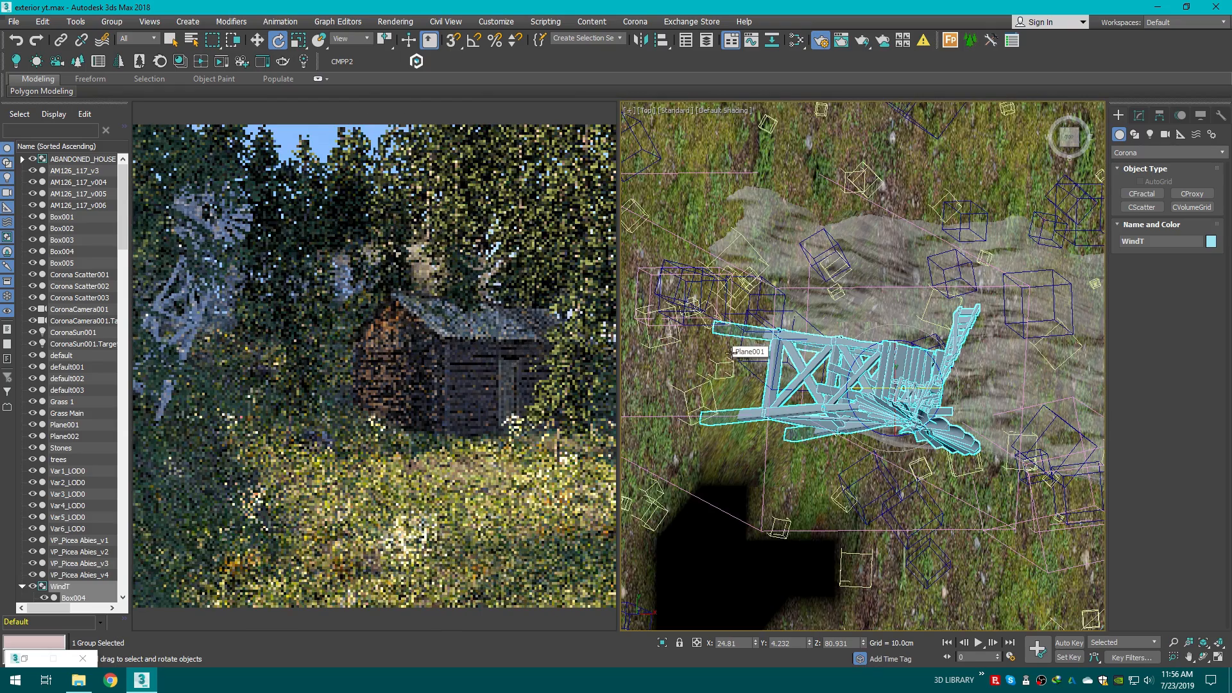
pyautogui.press('w')
pyautogui.moveTo(870, 376); pyautogui.dragTo(770, 378)
pyautogui.press('c')
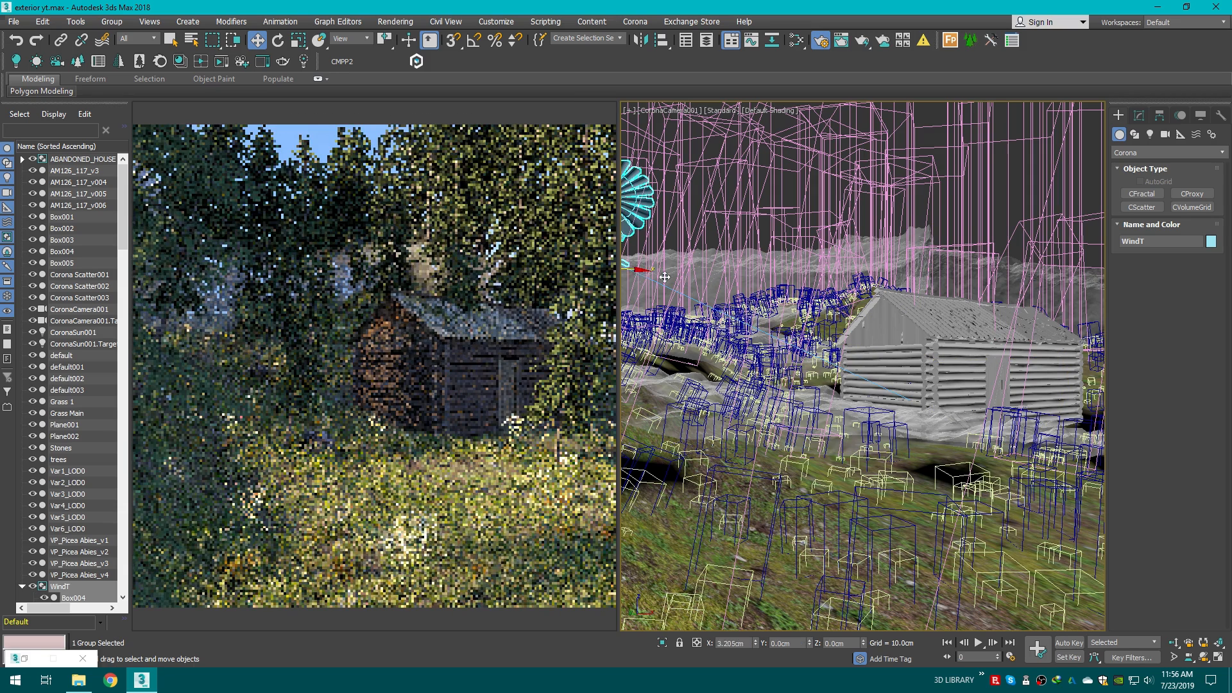
pyautogui.moveTo(665, 277); pyautogui.dragTo(752, 295)
pyautogui.press('e')
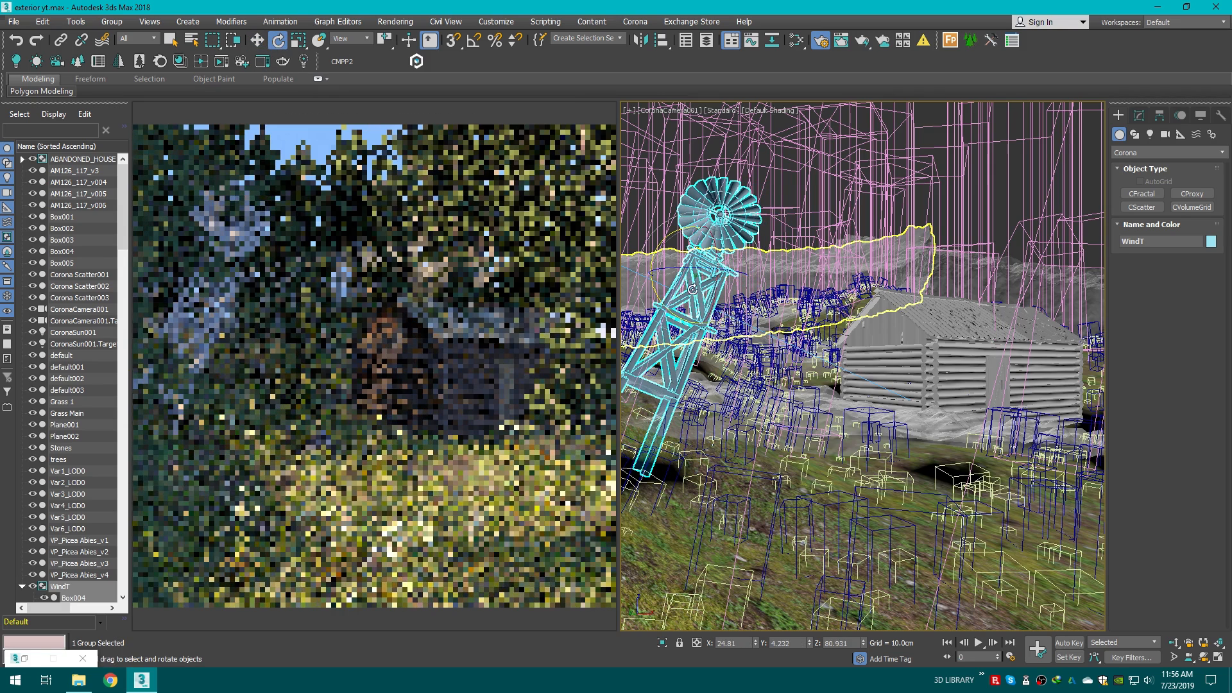
pyautogui.moveTo(690, 227); pyautogui.dragTo(667, 232)
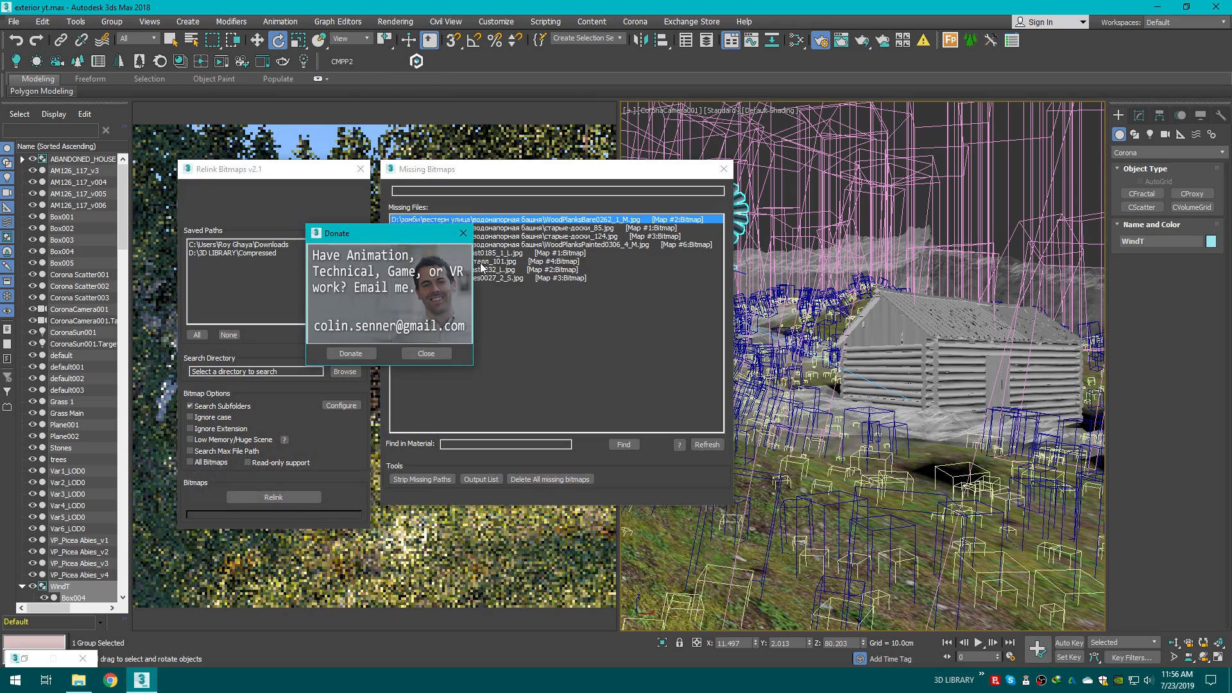
# Step: Relink the missing bitmaps using the saved paths and restart the Corona interactive render
pyautogui.click(268, 497)
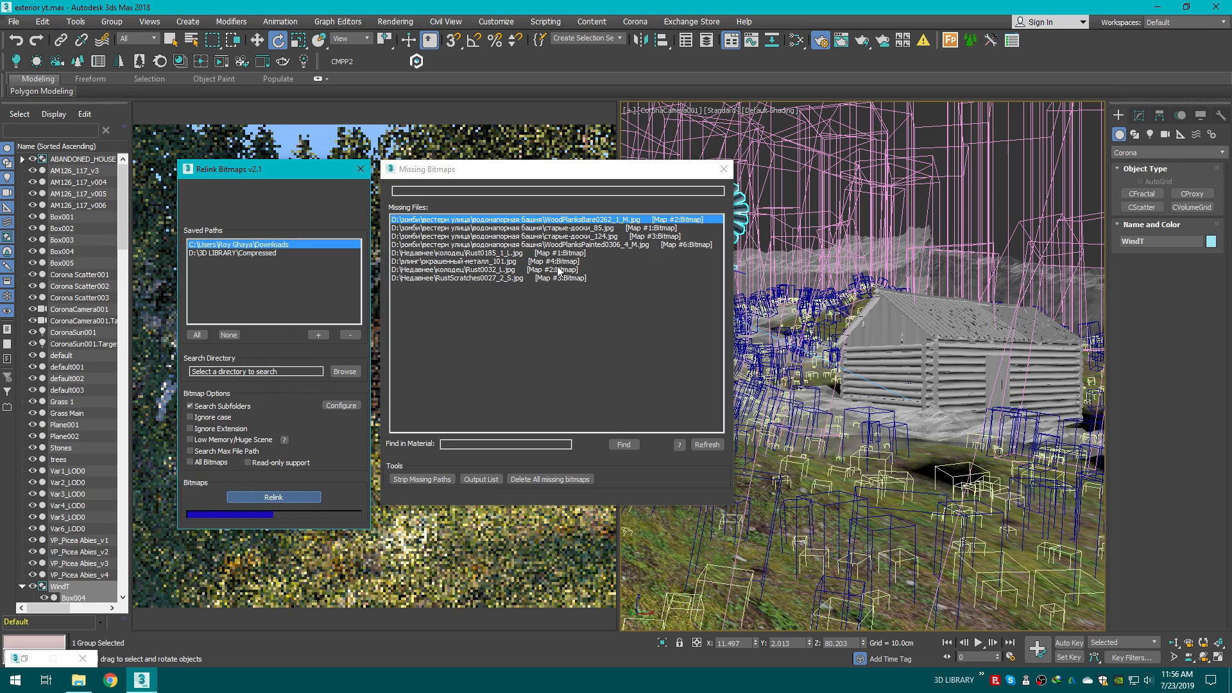
pyautogui.click(723, 168)
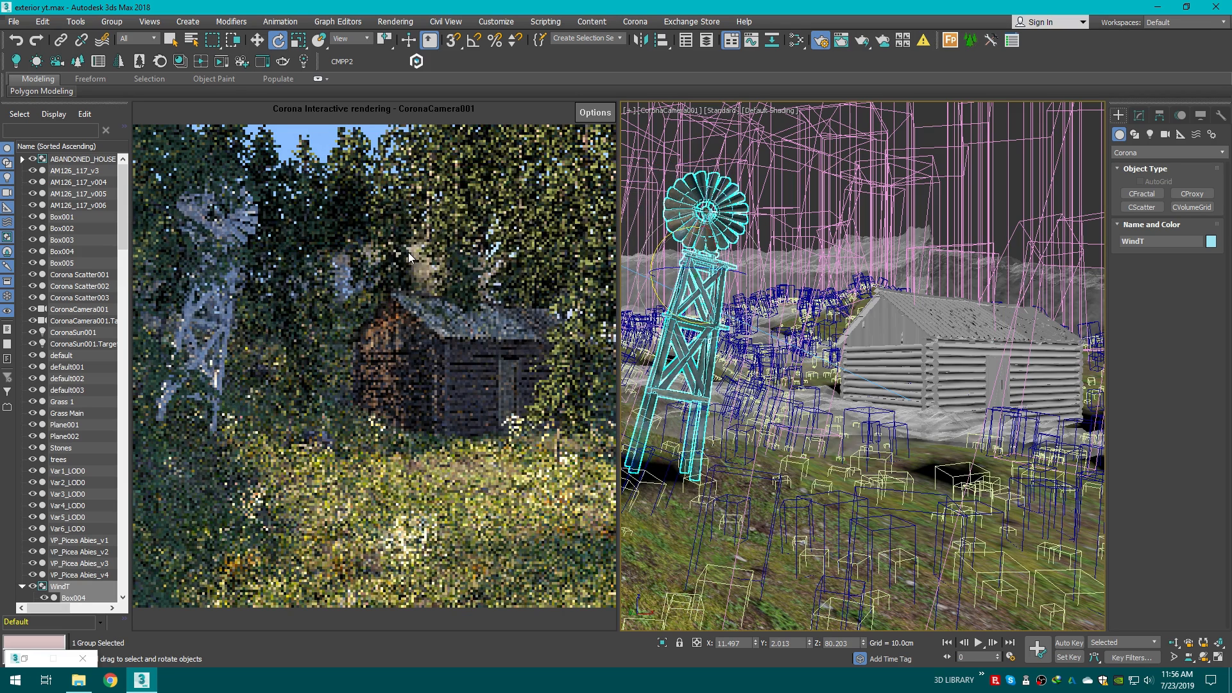
pyautogui.rightClick(601, 113)
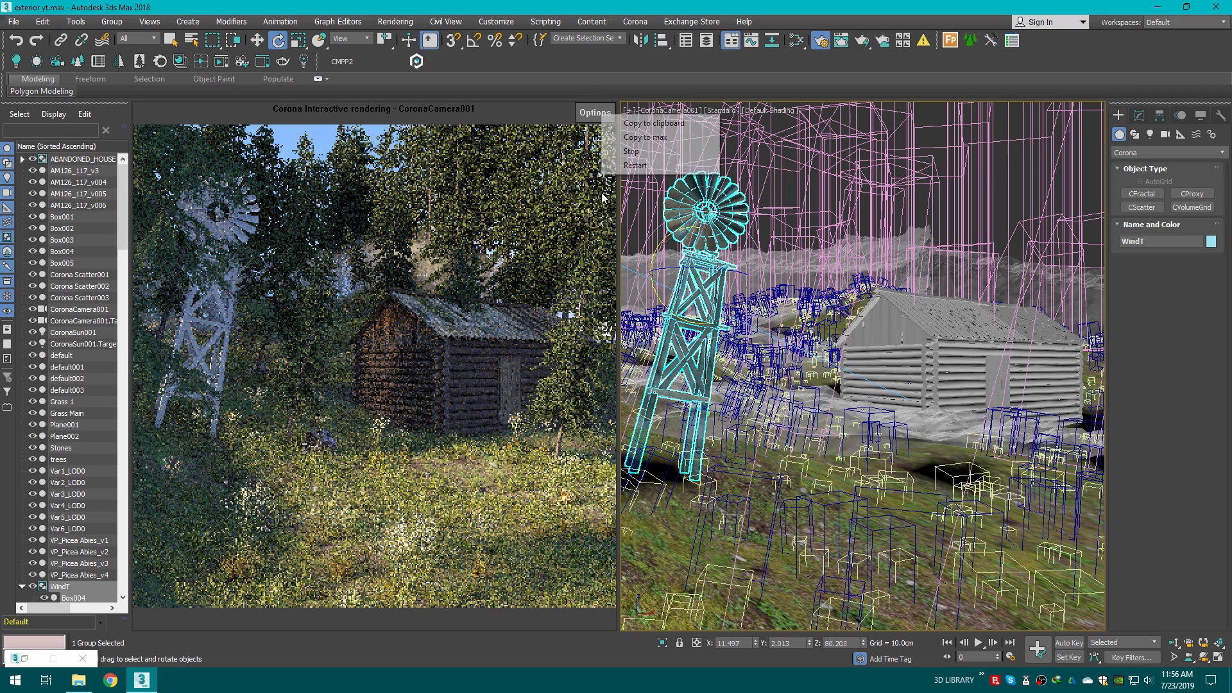
pyautogui.click(618, 167)
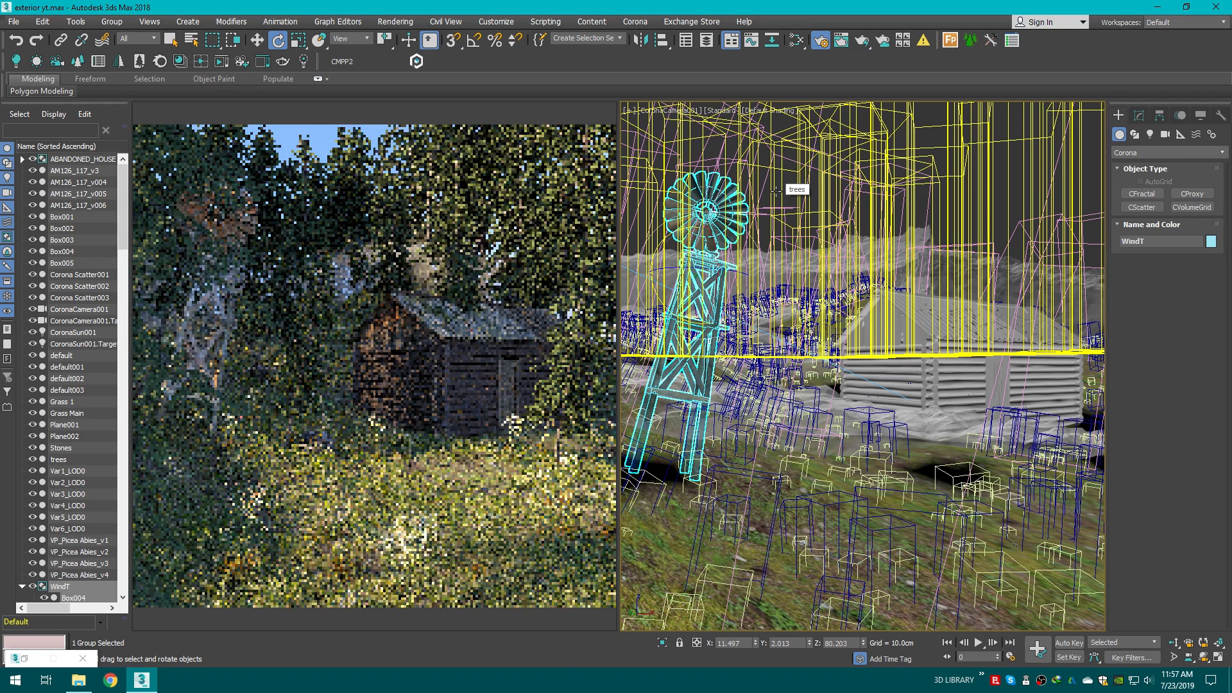
# Step: Move the wind turbine group further down the slope toward the cabin
pyautogui.click(1141, 116)
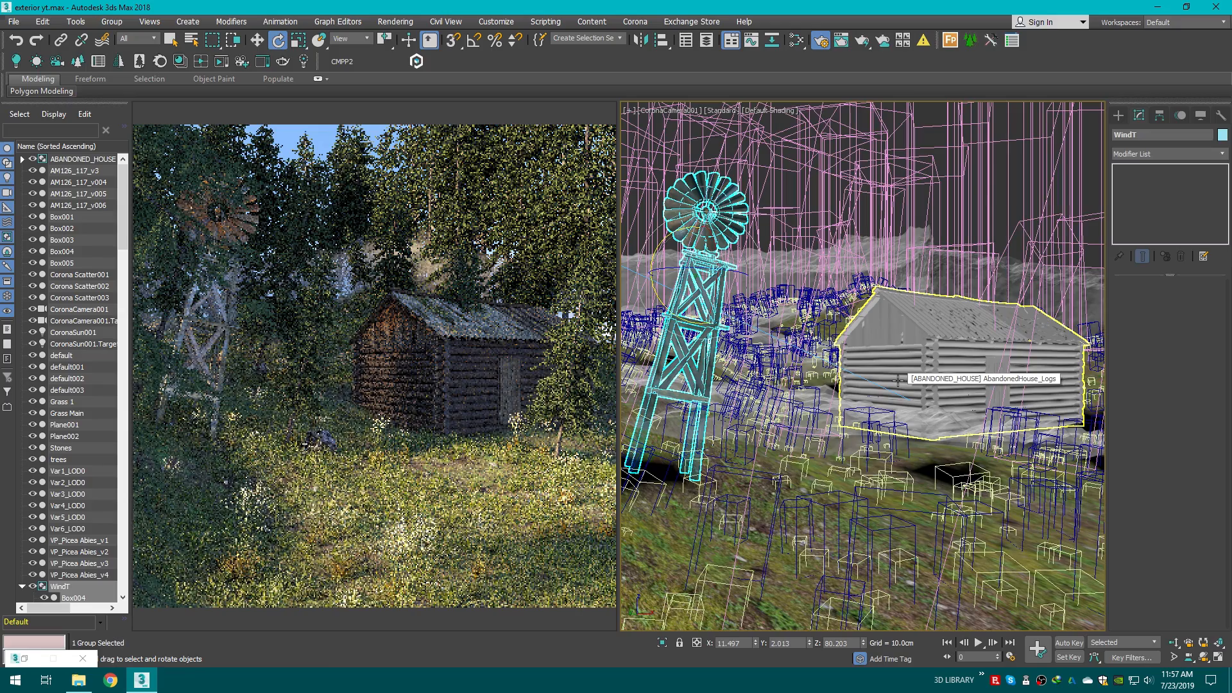
pyautogui.press('t')
pyautogui.press('z')
pyautogui.scroll(-4, 898, 381)
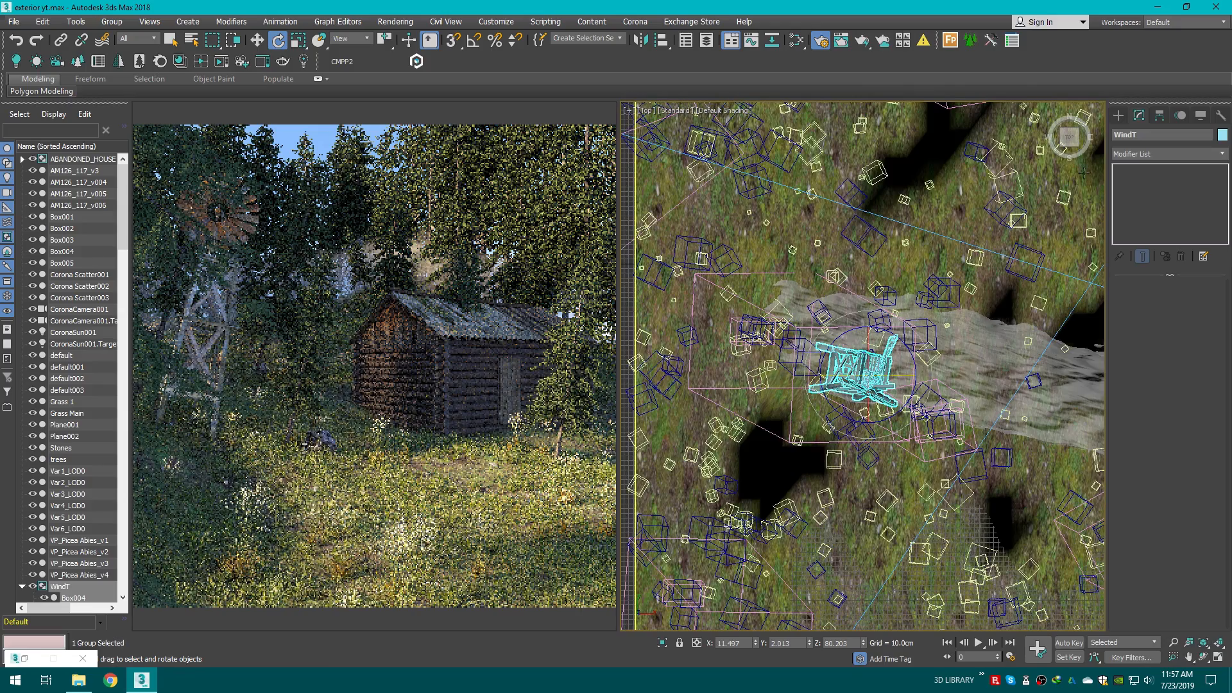
pyautogui.moveTo(1070, 138); pyautogui.dragTo(1031, 105)
pyautogui.press('p')
pyautogui.press('z')
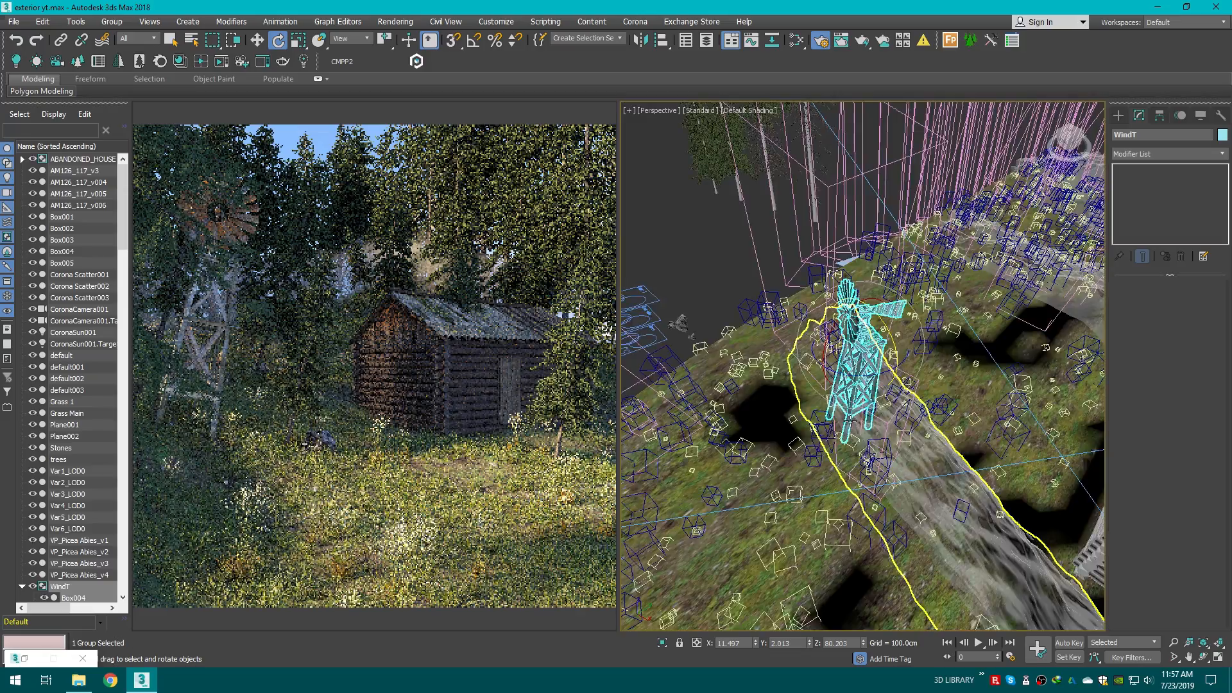
pyautogui.scroll(-3, 851, 421)
pyautogui.click(1218, 659)
pyautogui.scroll(-3, 949, 578)
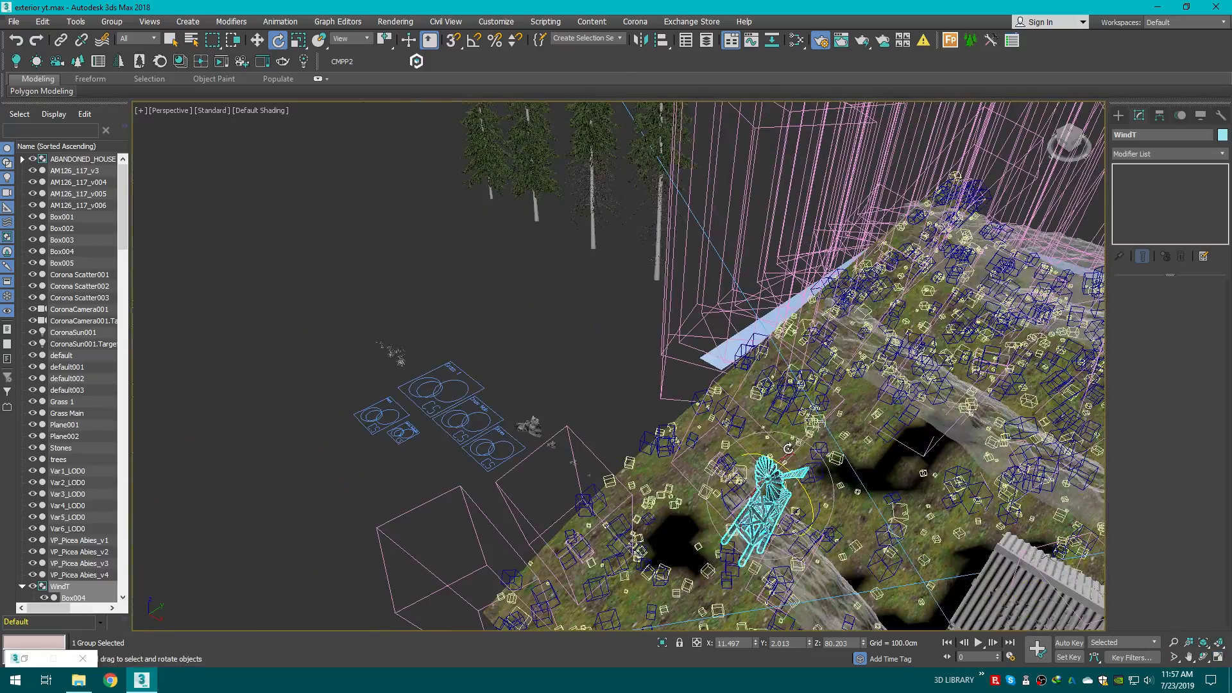
pyautogui.moveTo(1075, 136)
pyautogui.mouseDown()
pyautogui.moveTo(1095, 118)
pyautogui.moveTo(1079, 110)
pyautogui.moveTo(1068, 118)
pyautogui.moveTo(1081, 145)
pyautogui.moveTo(1066, 138)
pyautogui.mouseUp()
pyautogui.scroll(3, 854, 401)
pyautogui.moveTo(854, 401); pyautogui.dragTo(778, 305, button='middle')
pyautogui.press('w')
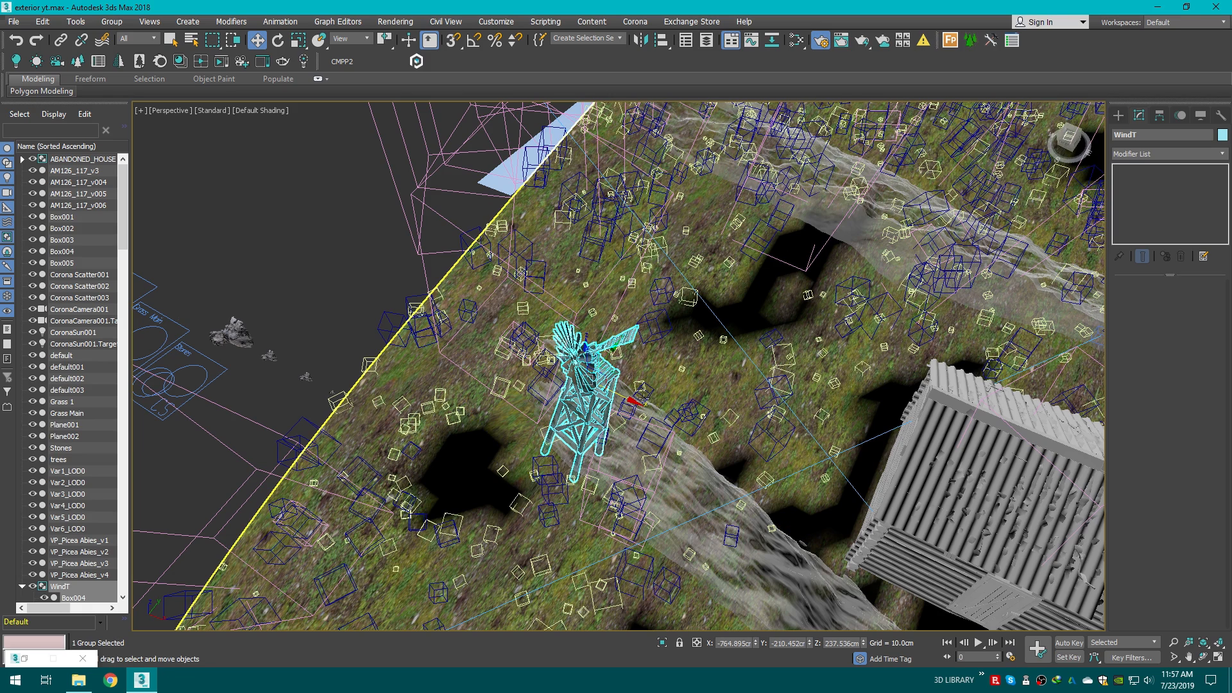
pyautogui.moveTo(609, 352); pyautogui.dragTo(472, 420)
pyautogui.press('c')
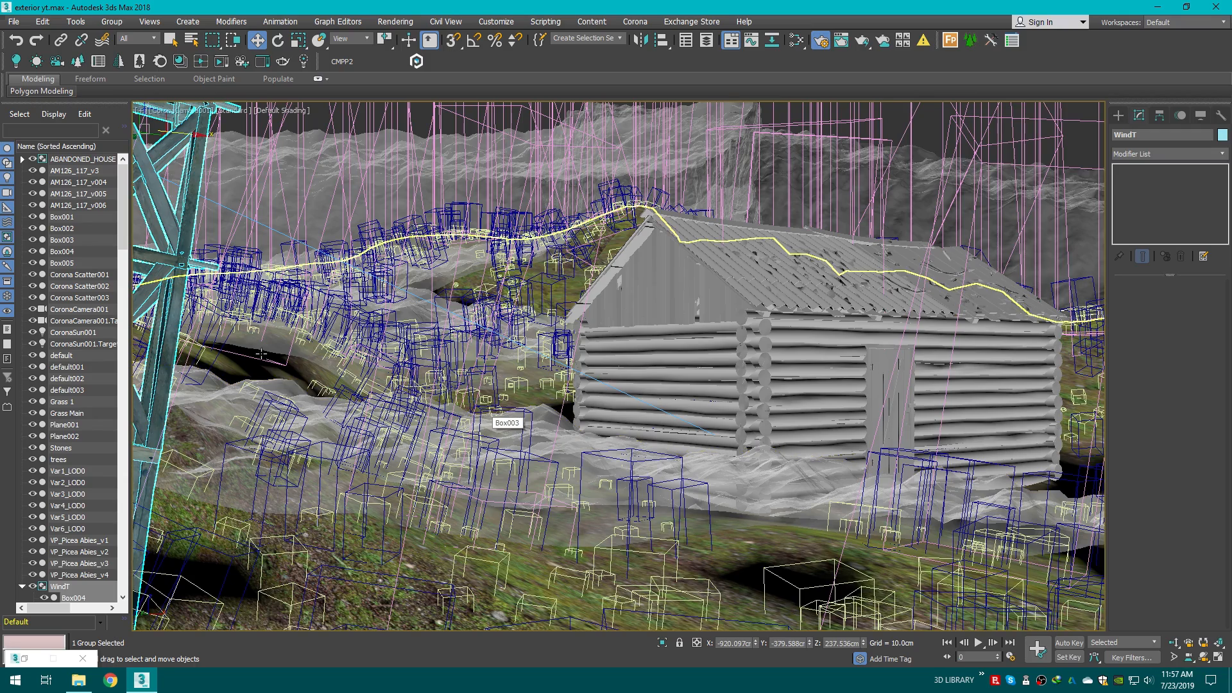
# Step: Move the wind turbine group further into view beside the cabin
pyautogui.press('e')
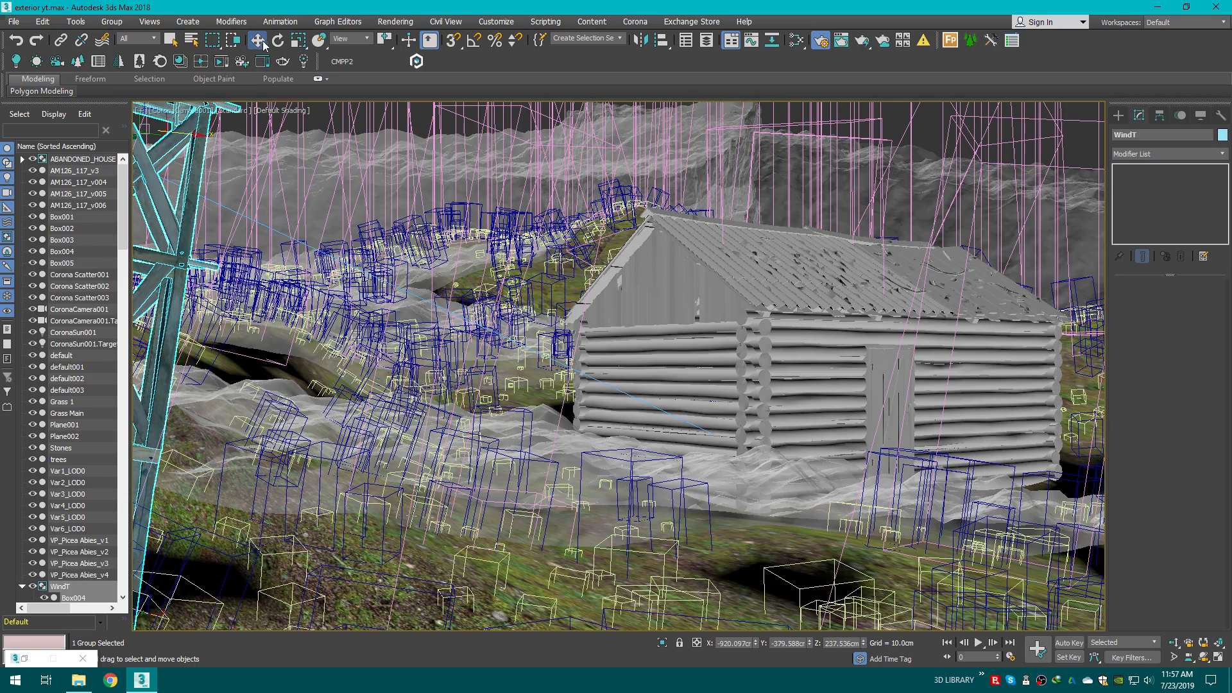
pyautogui.moveTo(208, 126); pyautogui.dragTo(197, 167)
pyautogui.press('w')
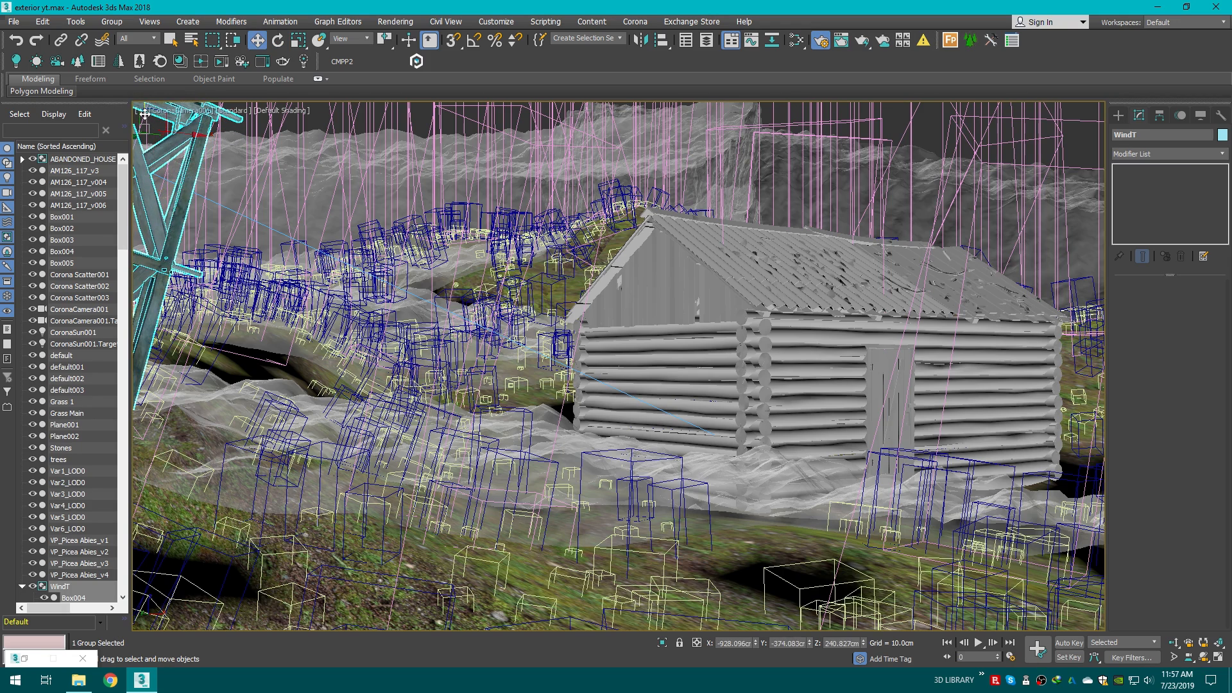
pyautogui.moveTo(145, 114); pyautogui.dragTo(219, 276)
pyautogui.click(278, 41)
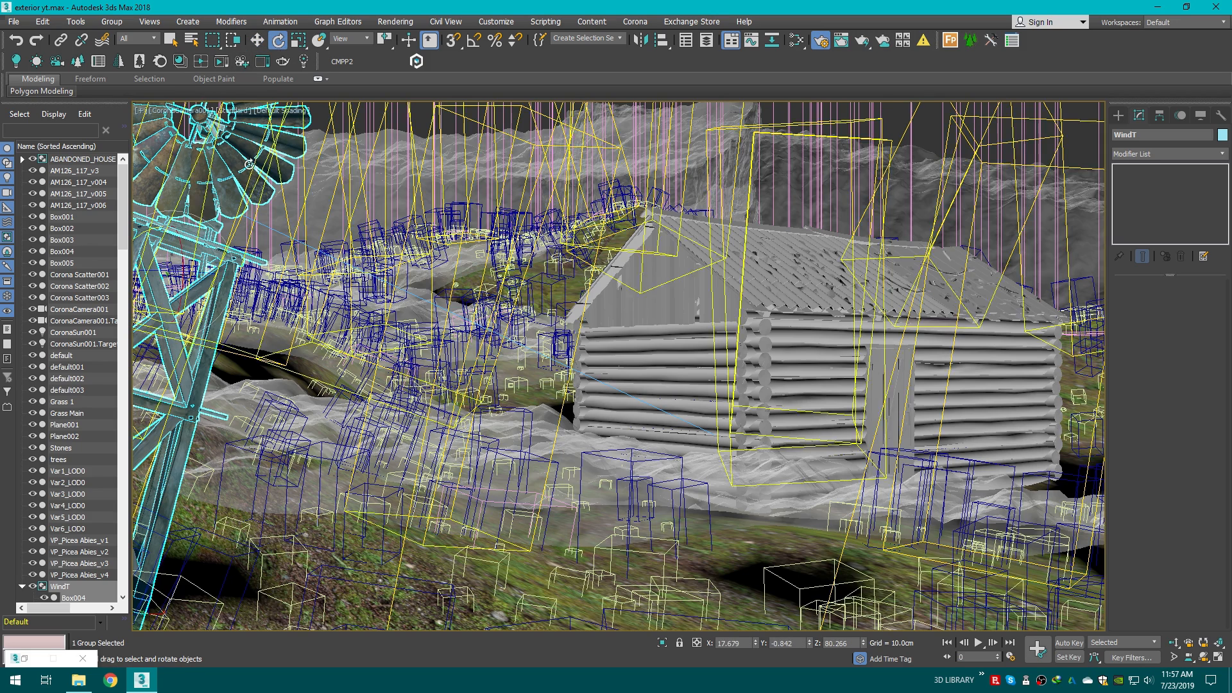
pyautogui.moveTo(182, 266); pyautogui.dragTo(161, 228)
pyautogui.hotkey('ctrl', 'z')
# Step: Nudge the wind turbine sideways and restore the split layout with the interactive render
pyautogui.press('w')
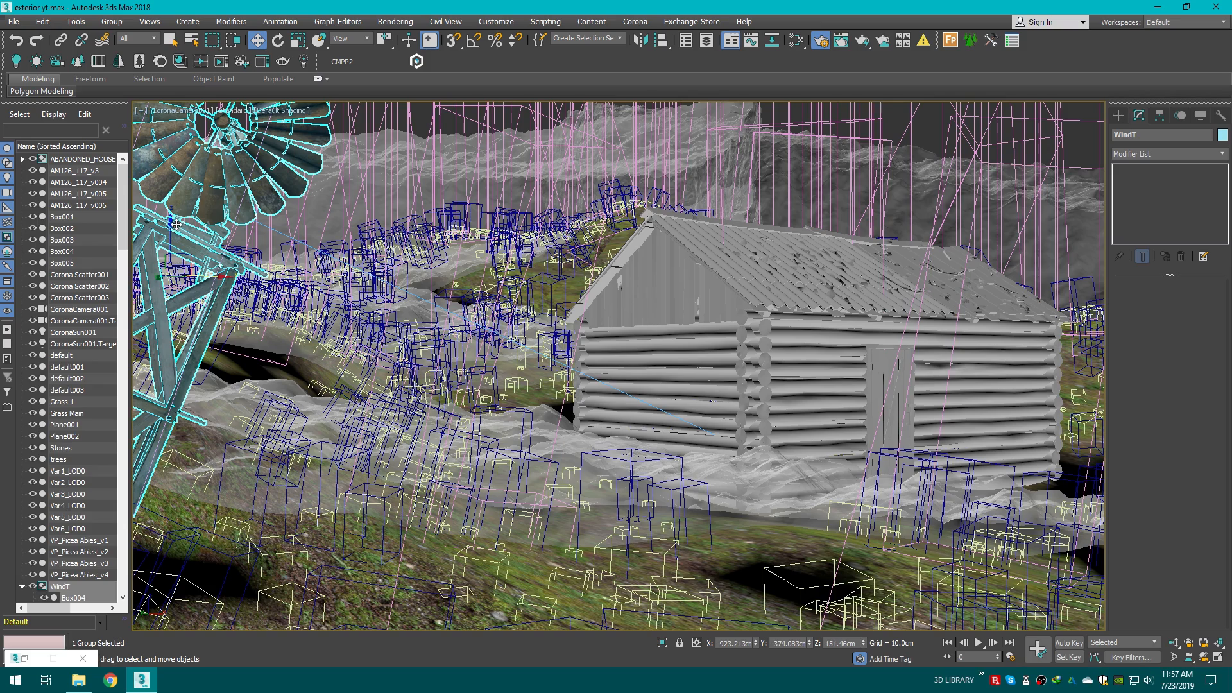
pyautogui.moveTo(203, 274); pyautogui.dragTo(222, 275)
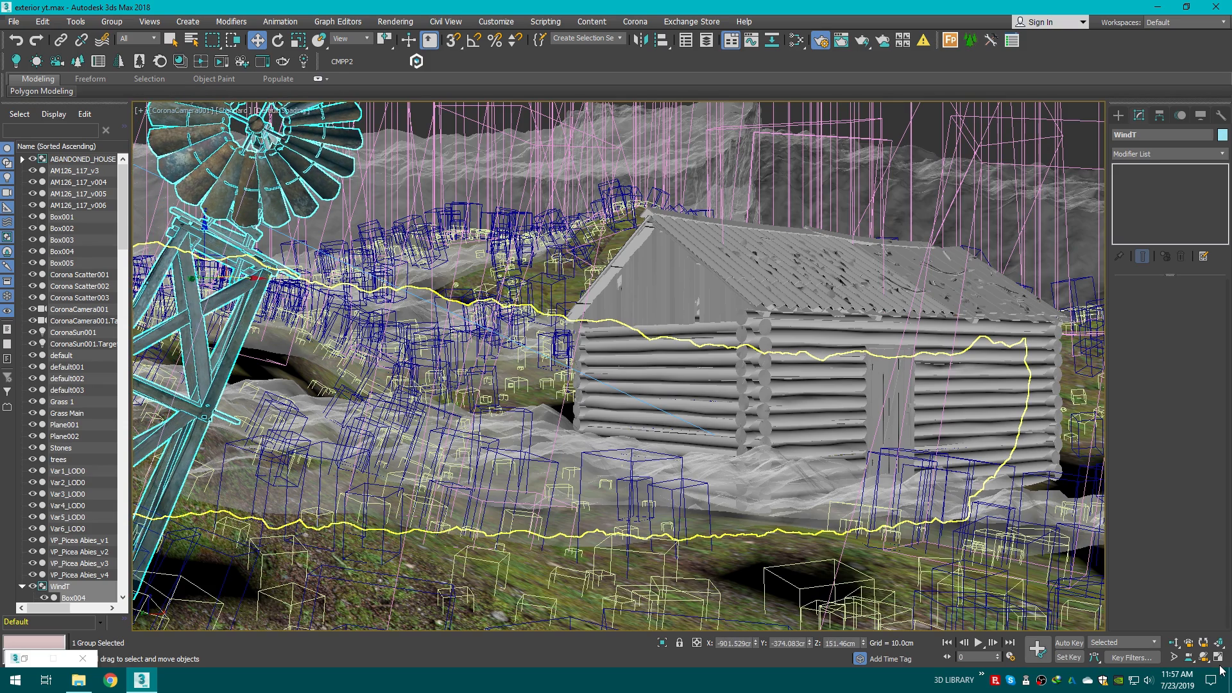
pyautogui.click(1218, 656)
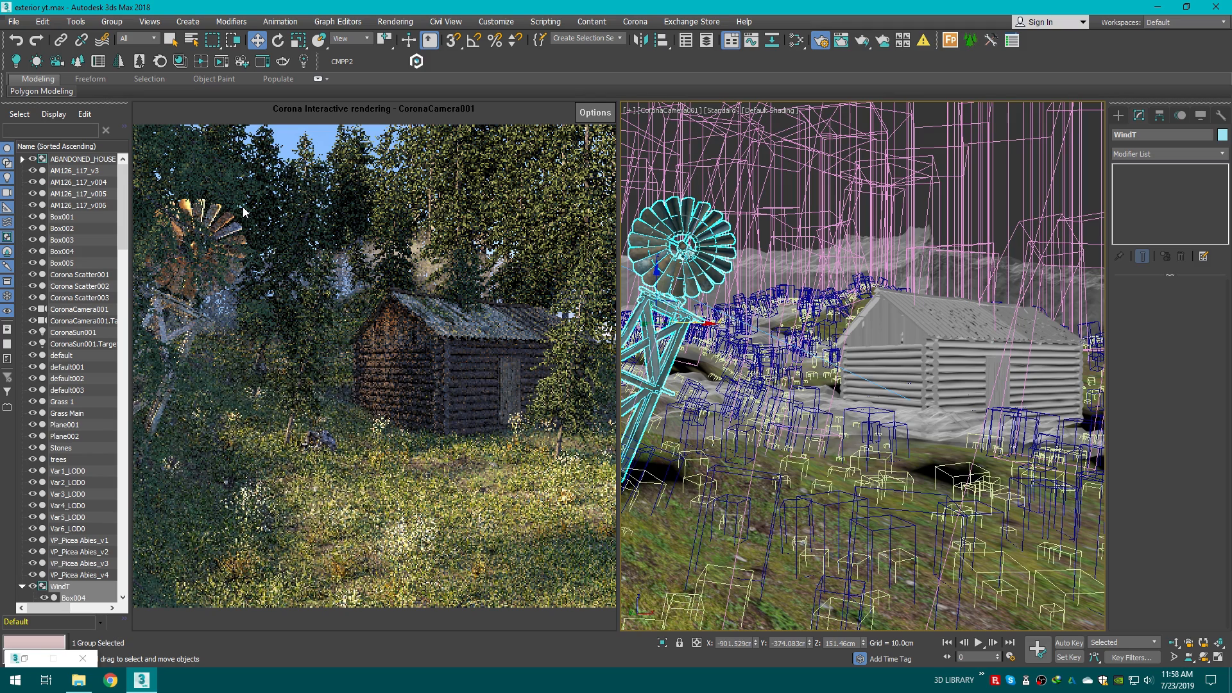
# Step: Browse the stump model folder in File Explorer and preview its render images
pyautogui.click(78, 680)
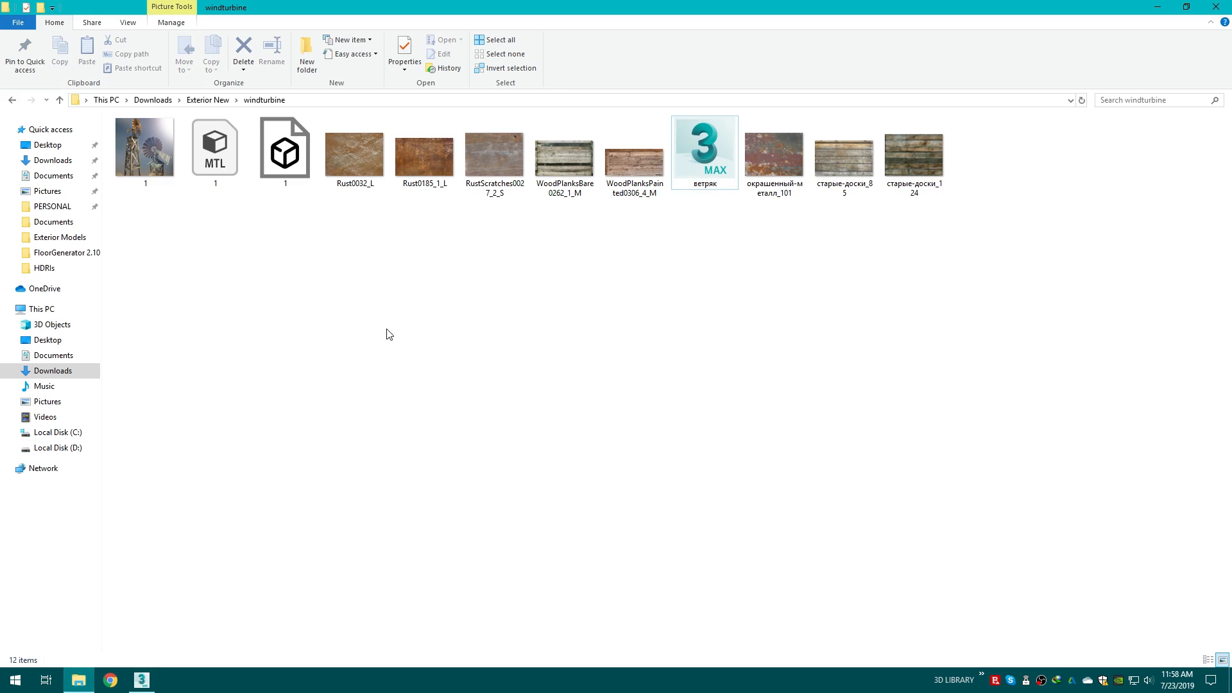
pyautogui.press('BackSpace')
pyautogui.click(531, 350)
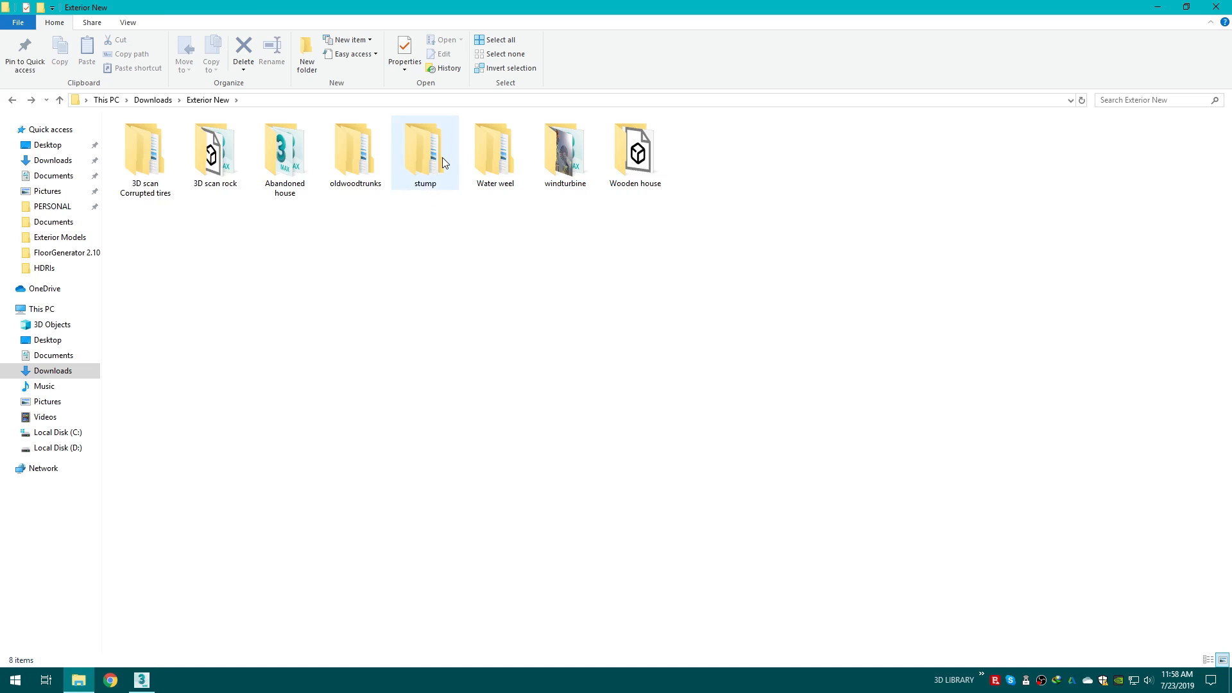
pyautogui.doubleClick(426, 154)
pyautogui.doubleClick(154, 139)
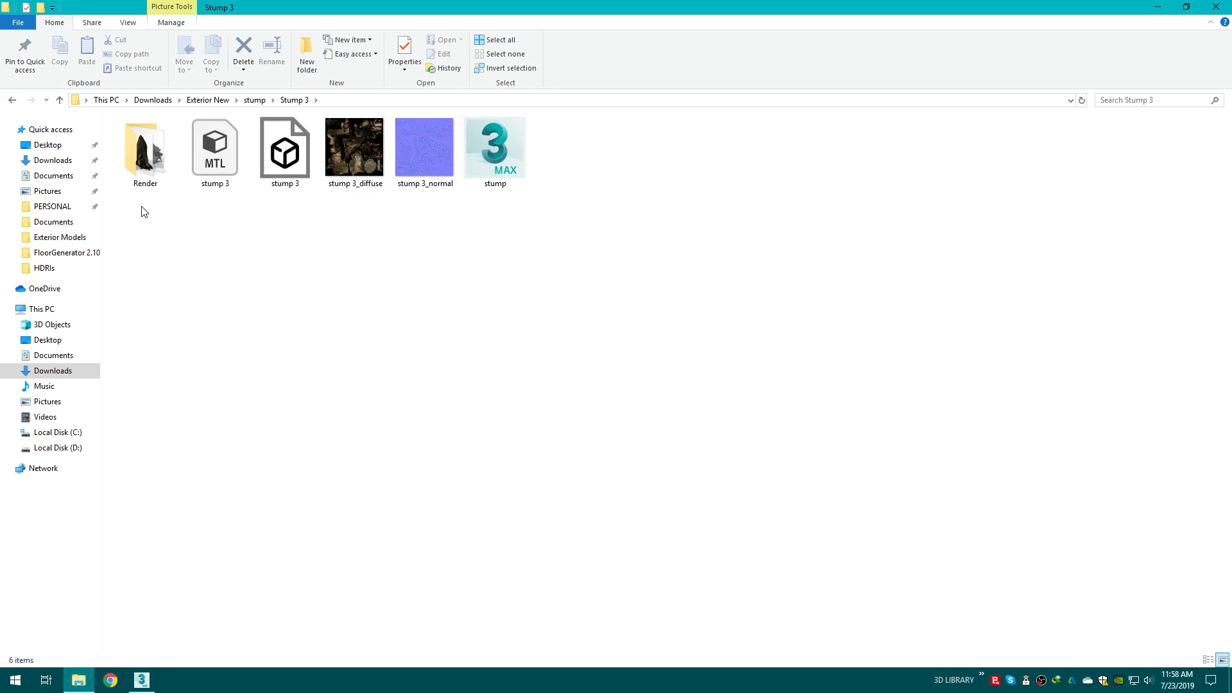
pyautogui.doubleClick(142, 159)
pyautogui.doubleClick(153, 157)
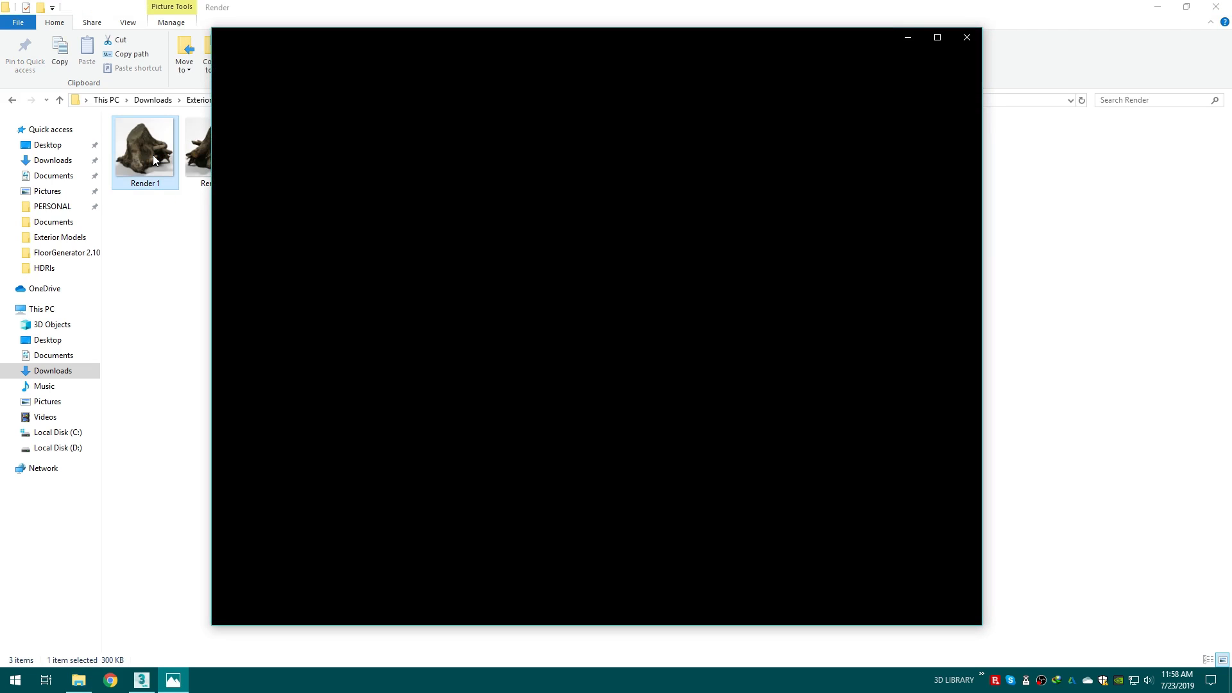
pyautogui.press('Right')
pyautogui.press('Right')
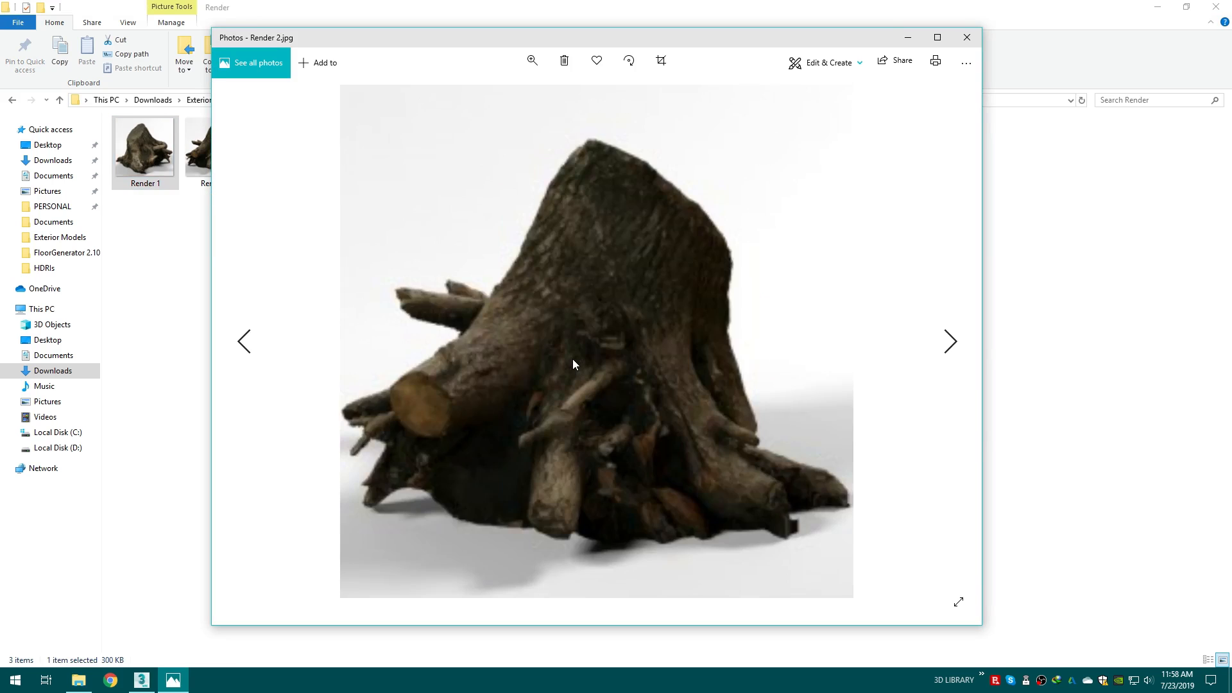
pyautogui.click(968, 37)
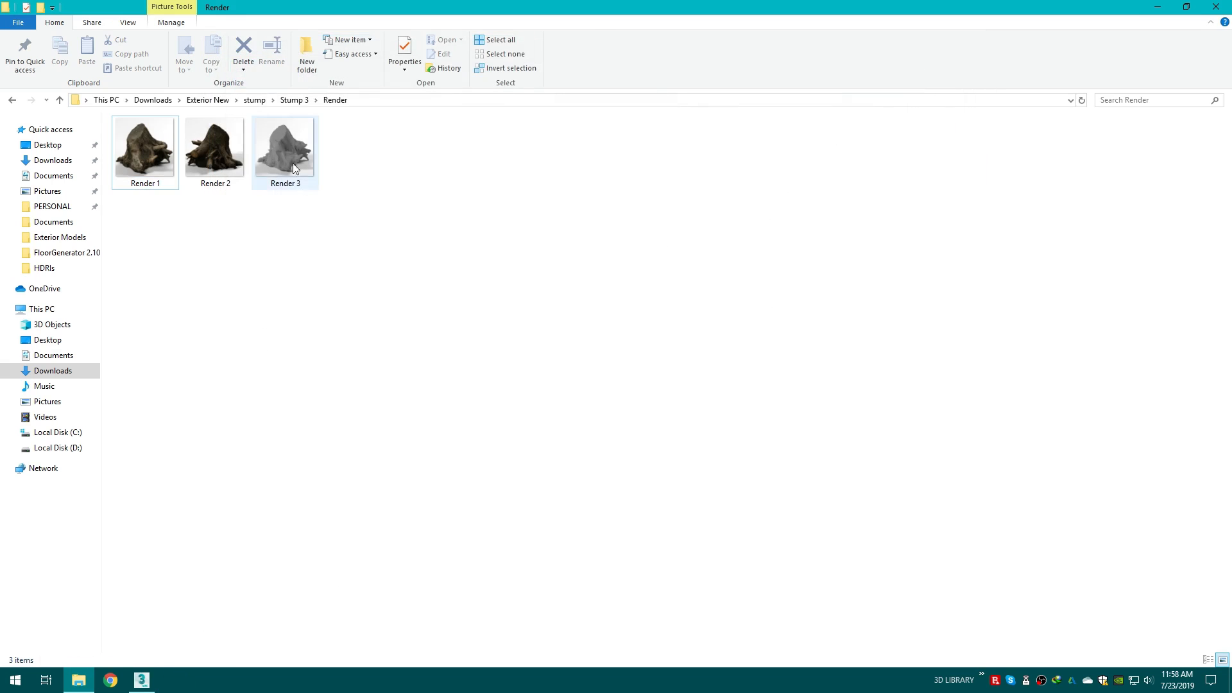
pyautogui.hotkey('alt', 'Up')
# Step: Merge the stump.max file into the scene from the folder and move the stump down onto the ground
pyautogui.click(478, 160)
pyautogui.moveTo(478, 160); pyautogui.dragTo(1090, 602)
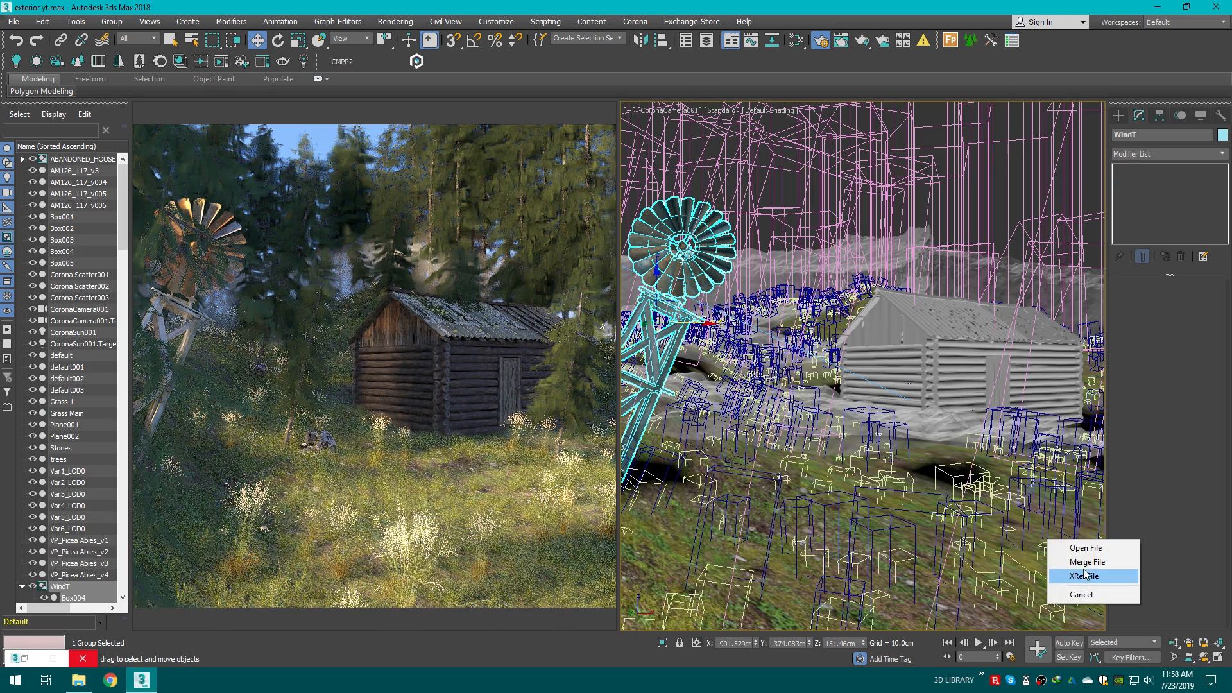
pyautogui.click(1085, 561)
pyautogui.click(1050, 581)
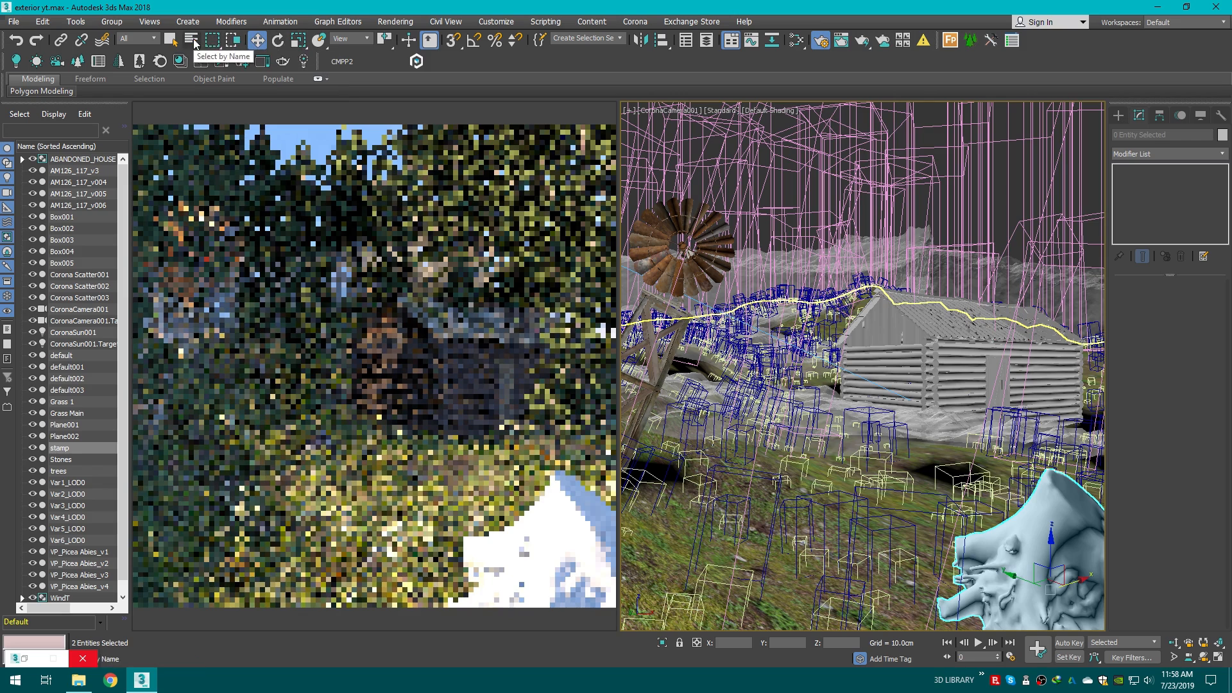
pyautogui.click(258, 41)
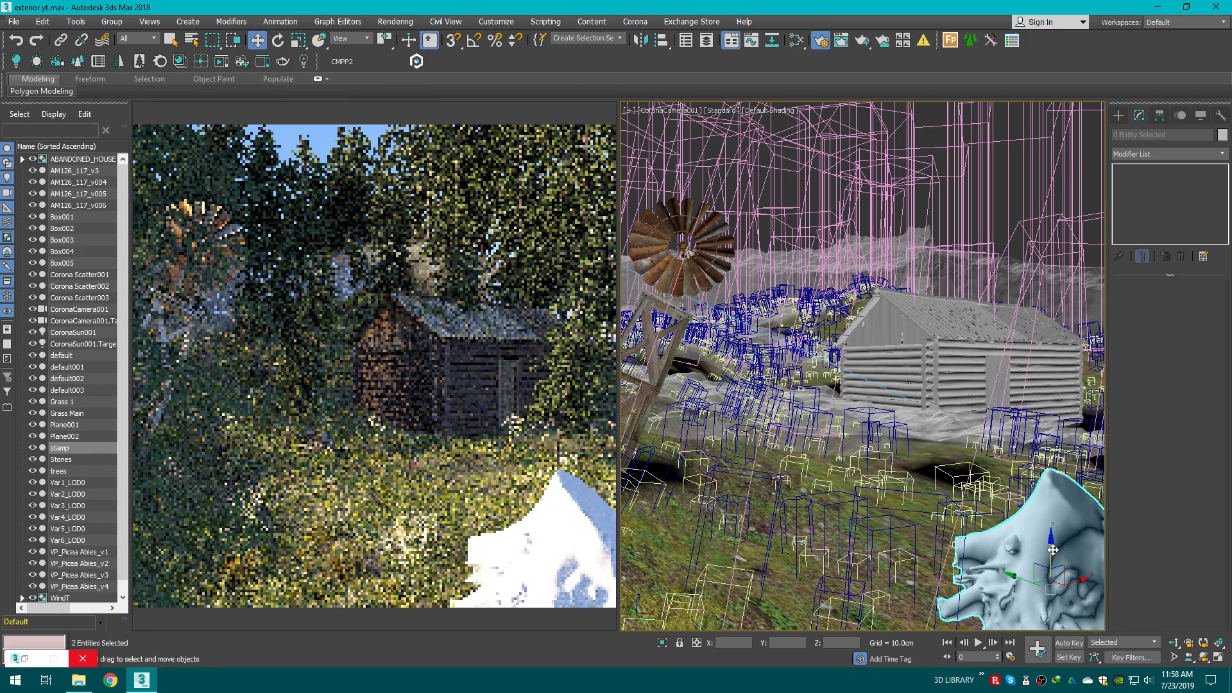
pyautogui.moveTo(1051, 553); pyautogui.dragTo(1047, 611)
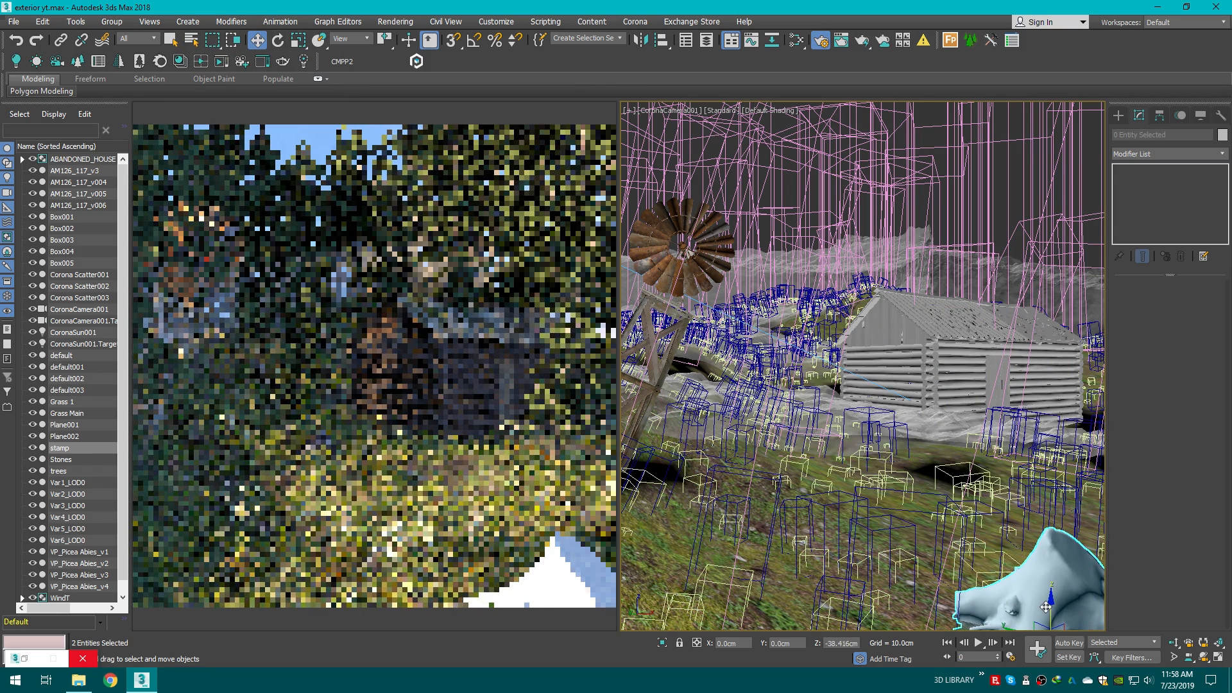
# Step: Relink the stump's missing bitmaps using the saved Downloads path
pyautogui.click(370, 65)
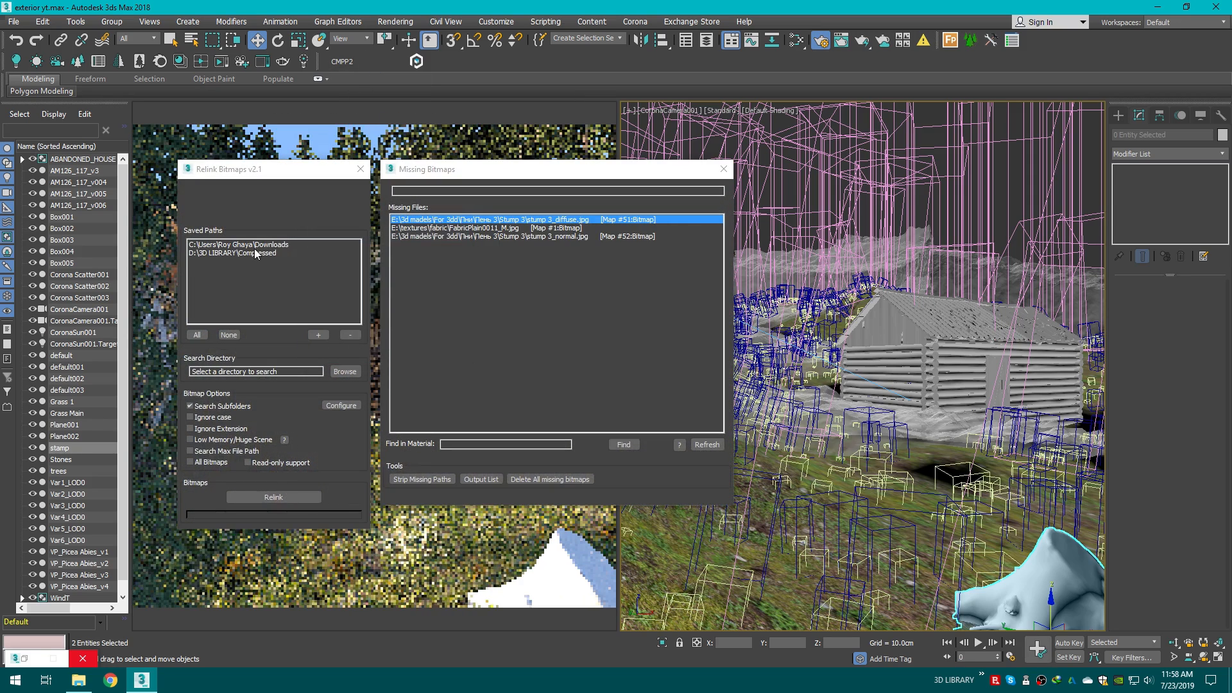
pyautogui.click(268, 252)
pyautogui.click(268, 245)
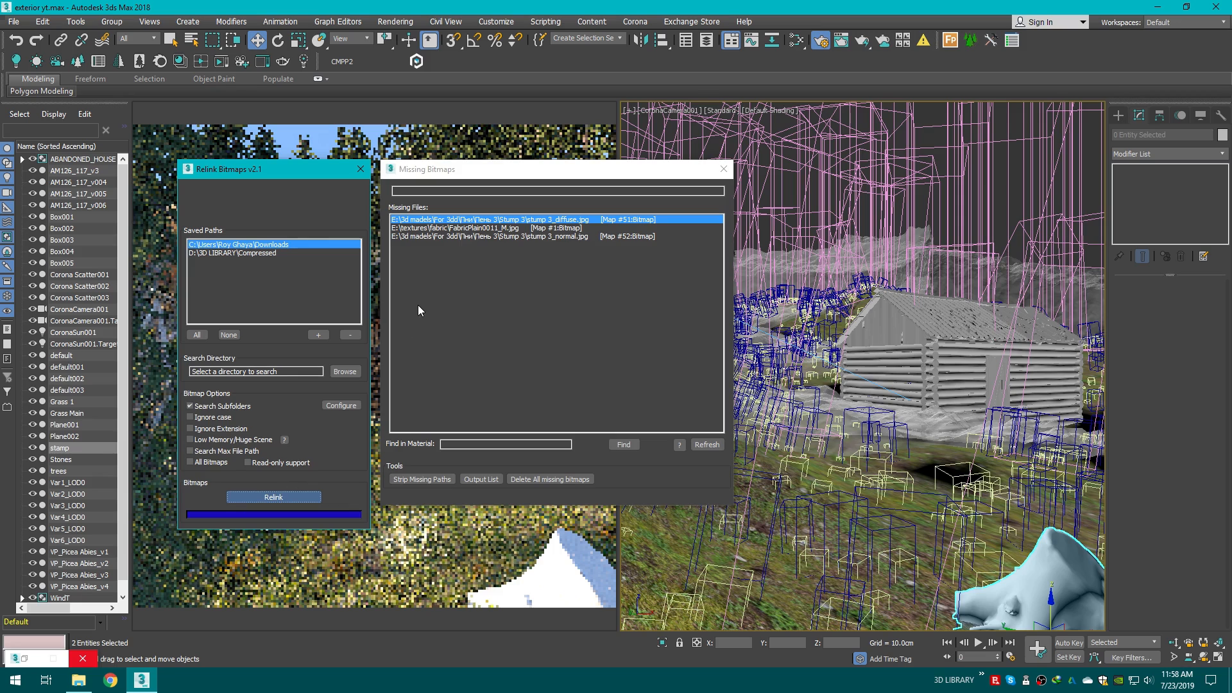
pyautogui.click(724, 169)
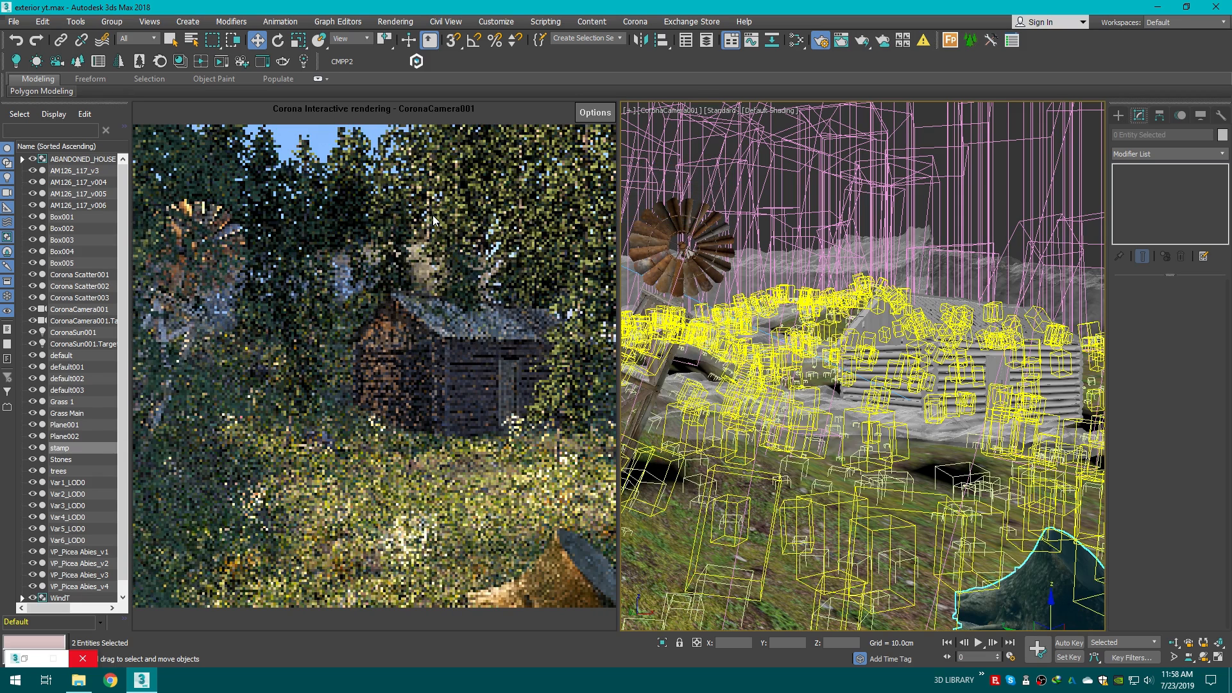
# Step: Rotate the stump into a new orientation and nudge it into place in the foreground
pyautogui.click(279, 44)
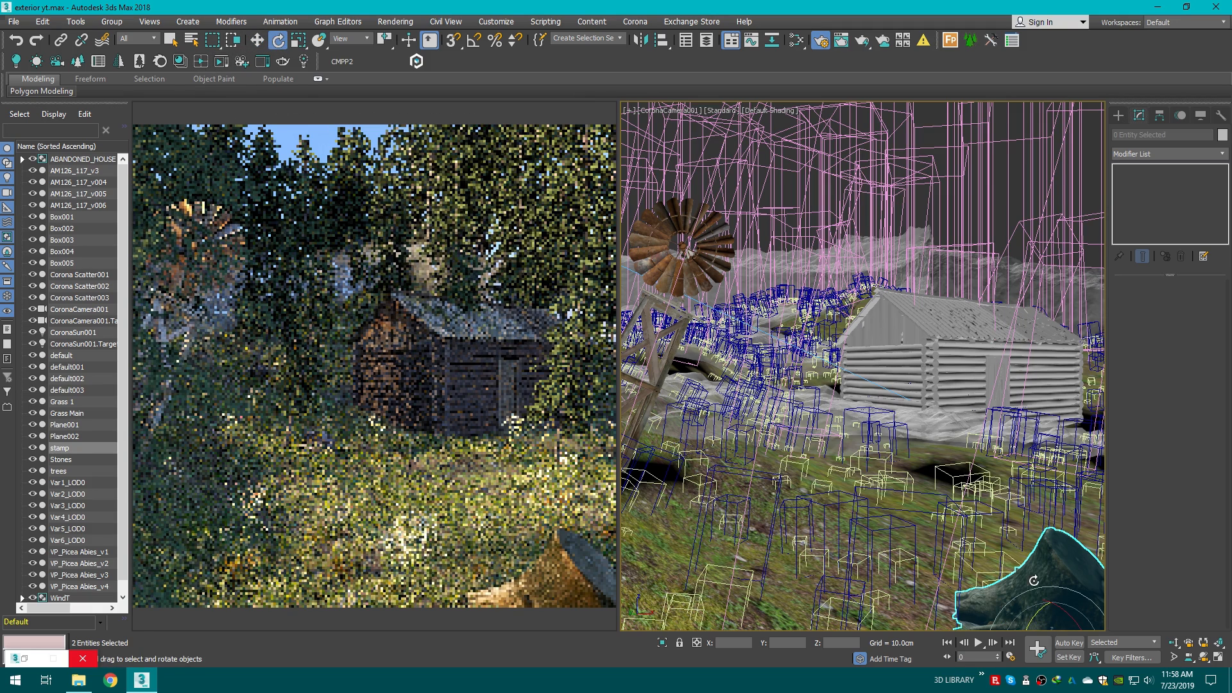
pyautogui.moveTo(1064, 614); pyautogui.dragTo(1060, 614)
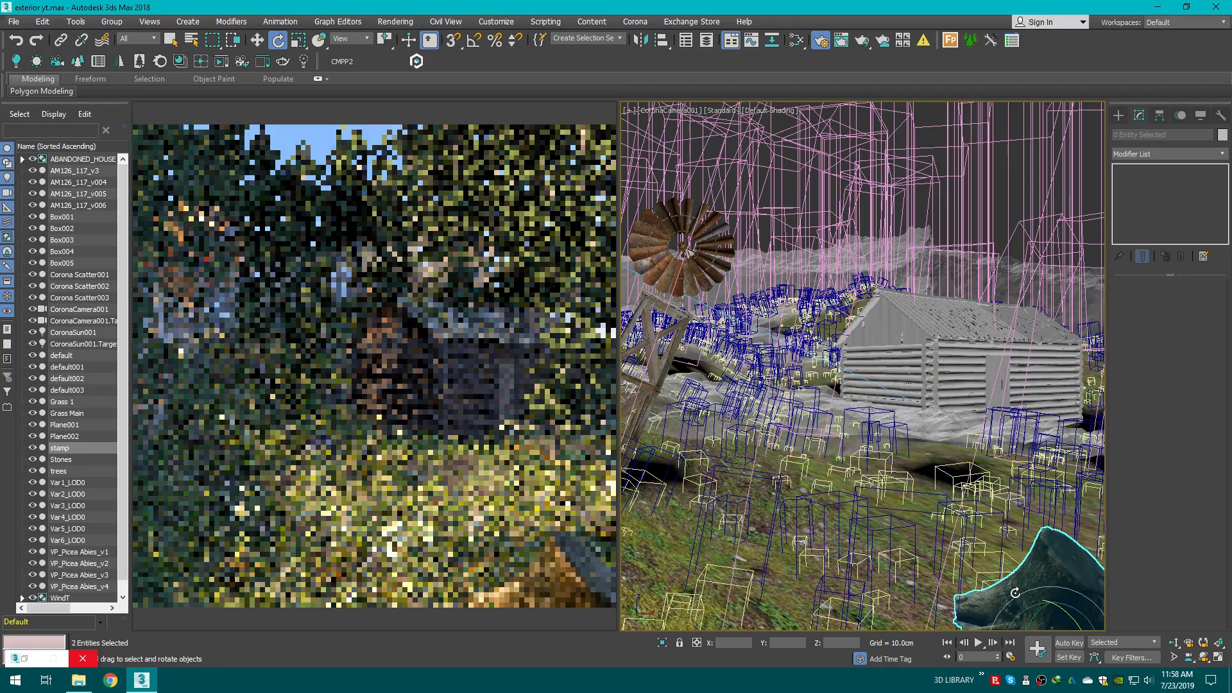
pyautogui.moveTo(1020, 602); pyautogui.dragTo(1010, 582, button='middle')
pyautogui.moveTo(1006, 595); pyautogui.dragTo(773, 534)
pyautogui.moveTo(828, 401); pyautogui.dragTo(844, 445, button='middle')
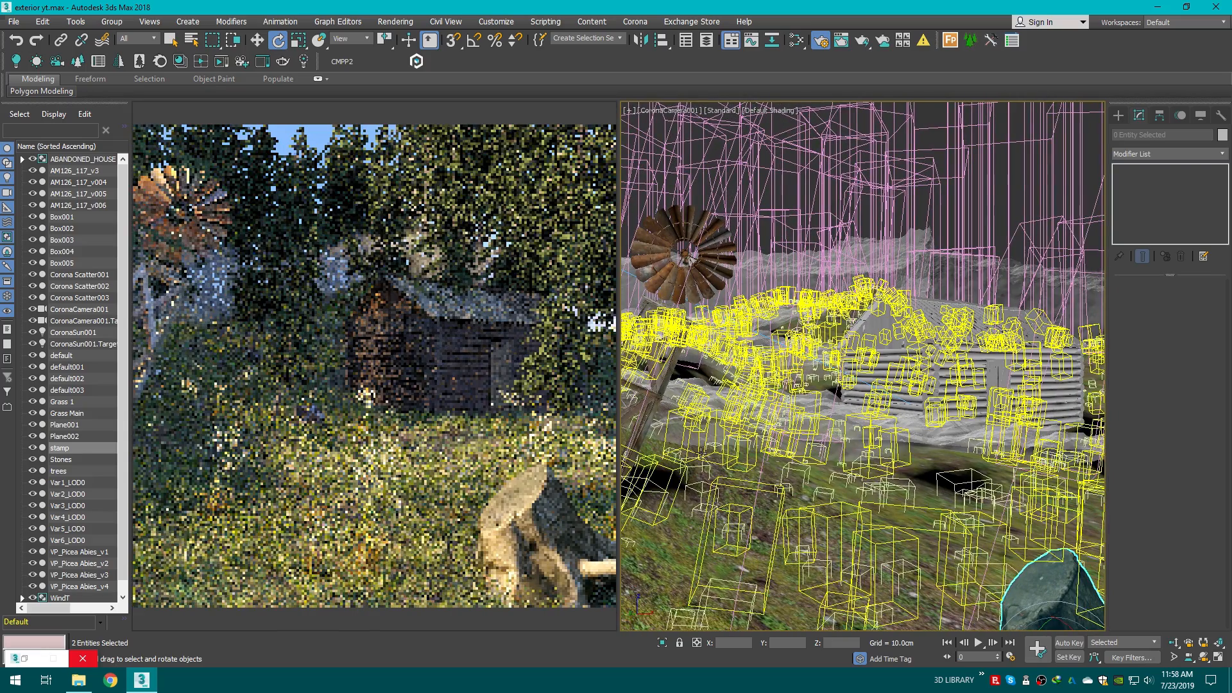
pyautogui.click(258, 40)
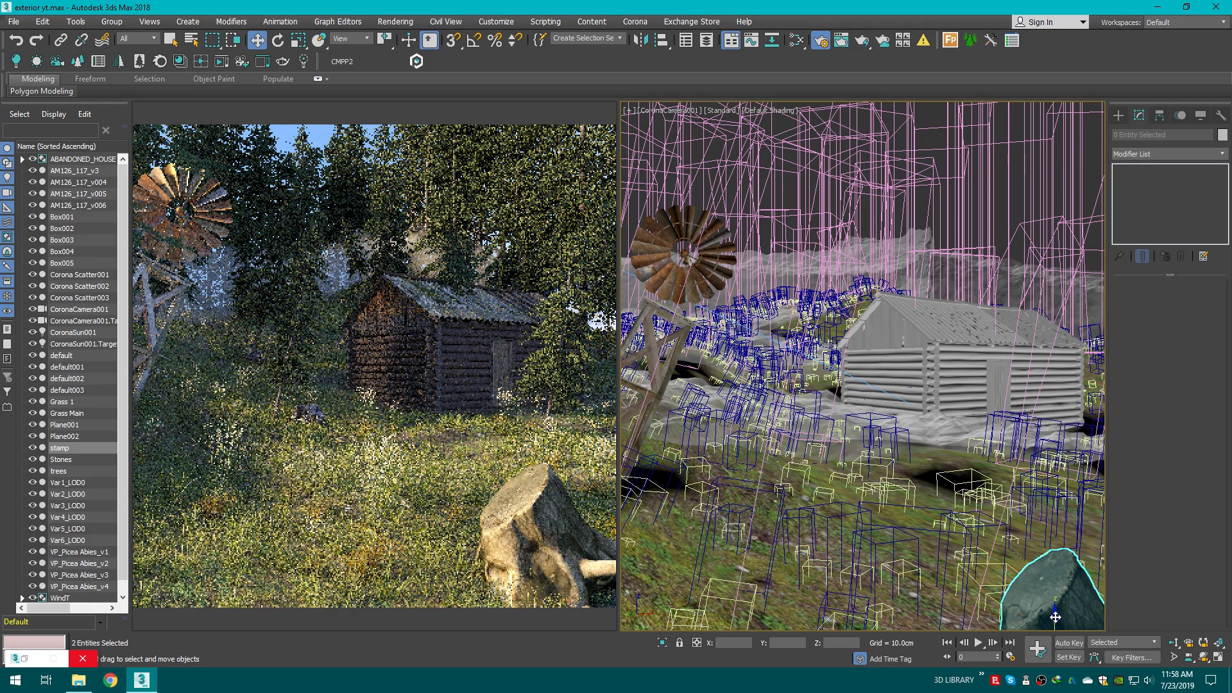
pyautogui.moveTo(1056, 617); pyautogui.dragTo(1056, 610)
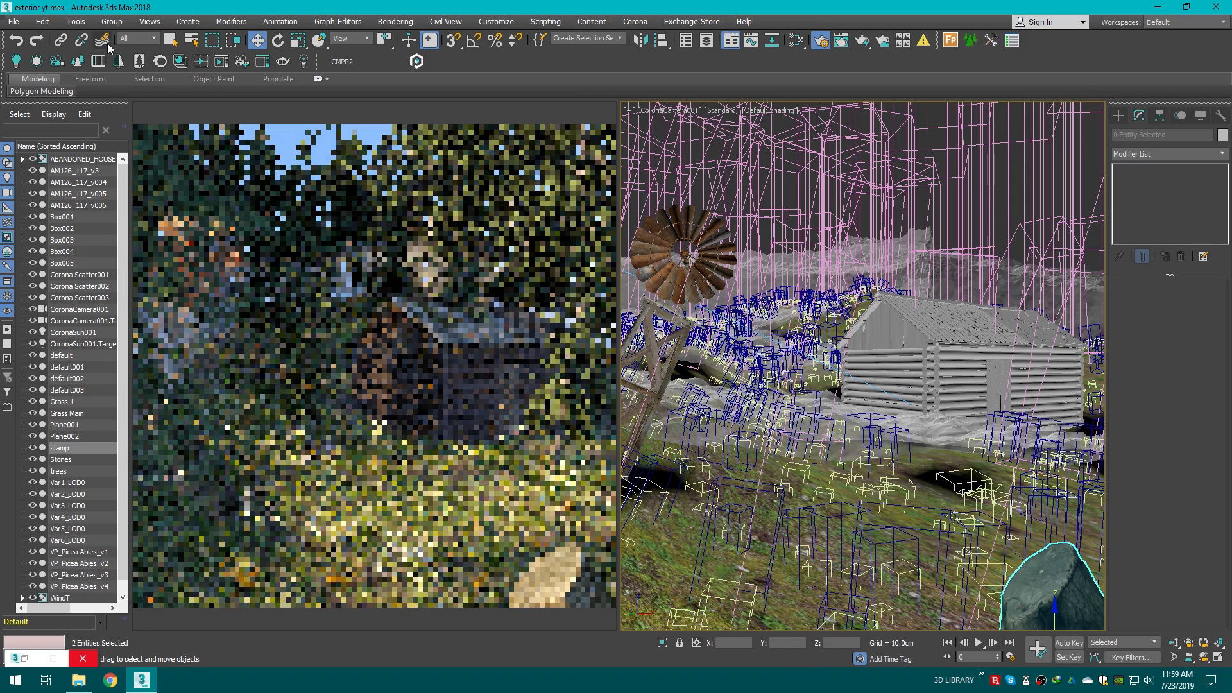
# Step: Select only the stump mesh and nudge its position slightly in the camera view
pyautogui.click(1061, 585)
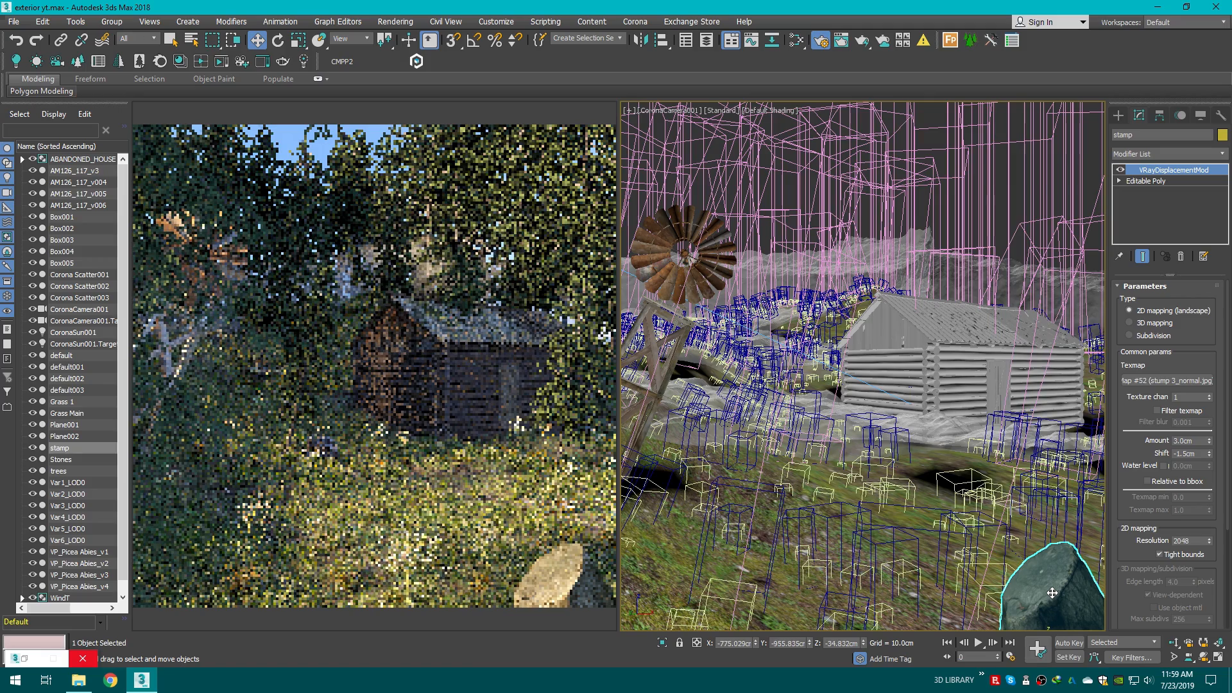
pyautogui.press('t')
pyautogui.press('z')
pyautogui.scroll(-3, 902, 371)
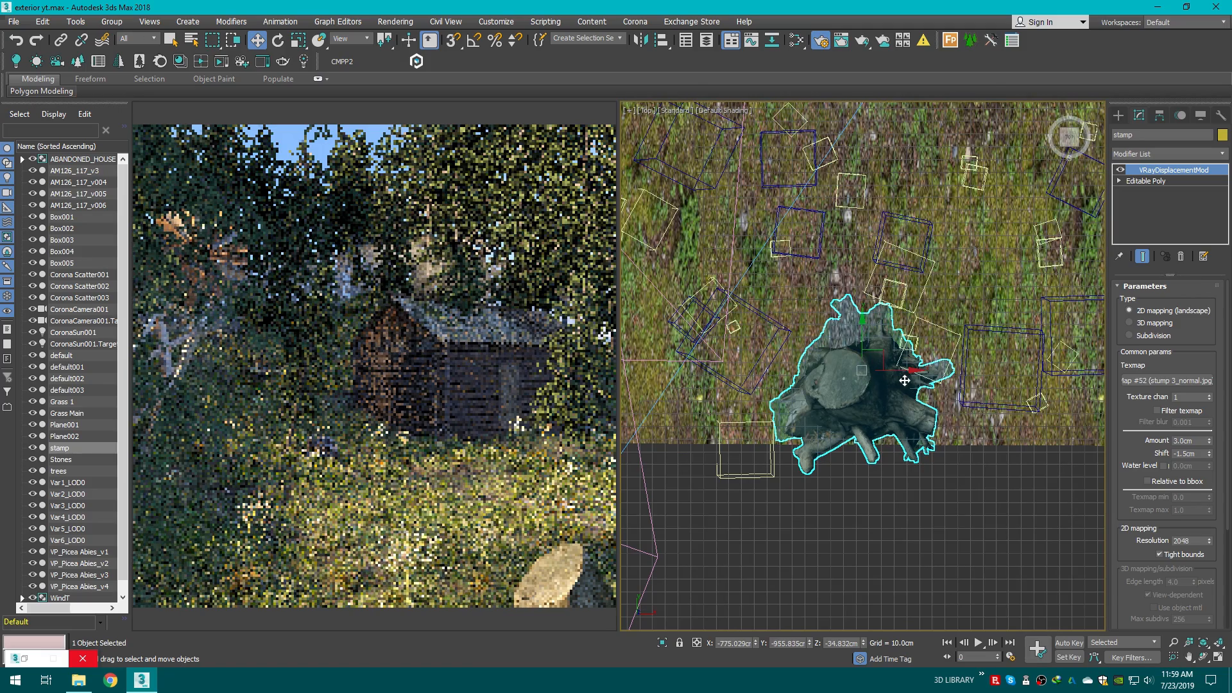
pyautogui.press('c')
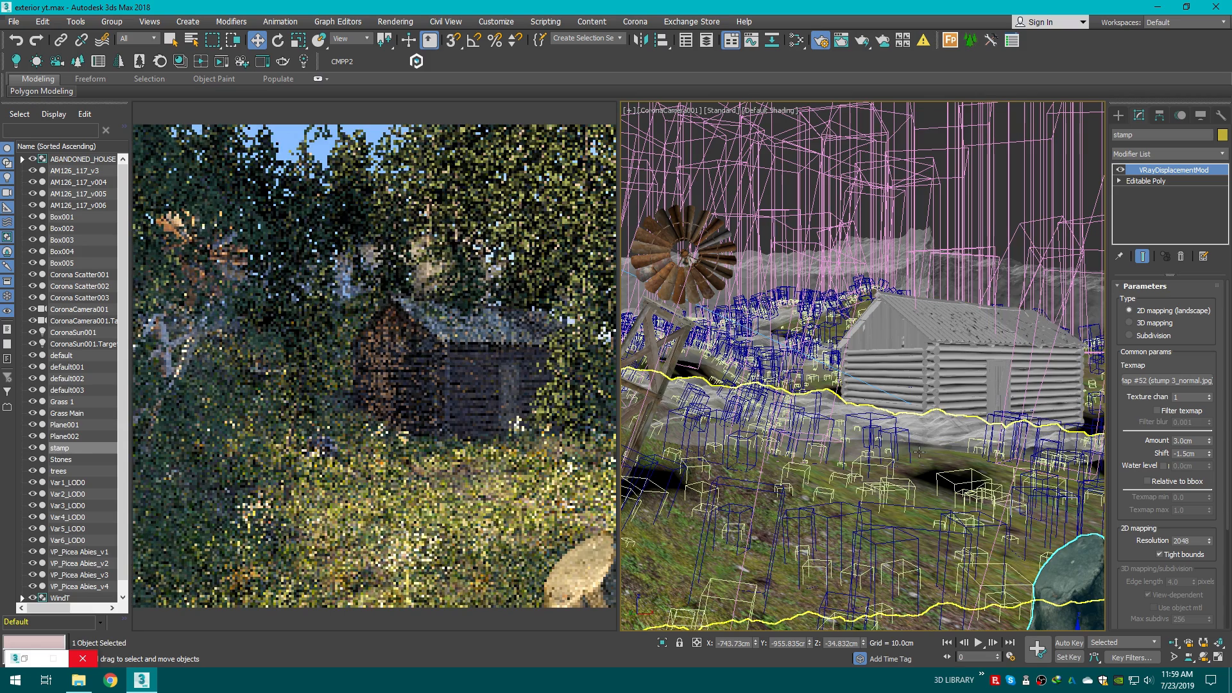
pyautogui.moveTo(919, 452); pyautogui.dragTo(917, 450, button='middle')
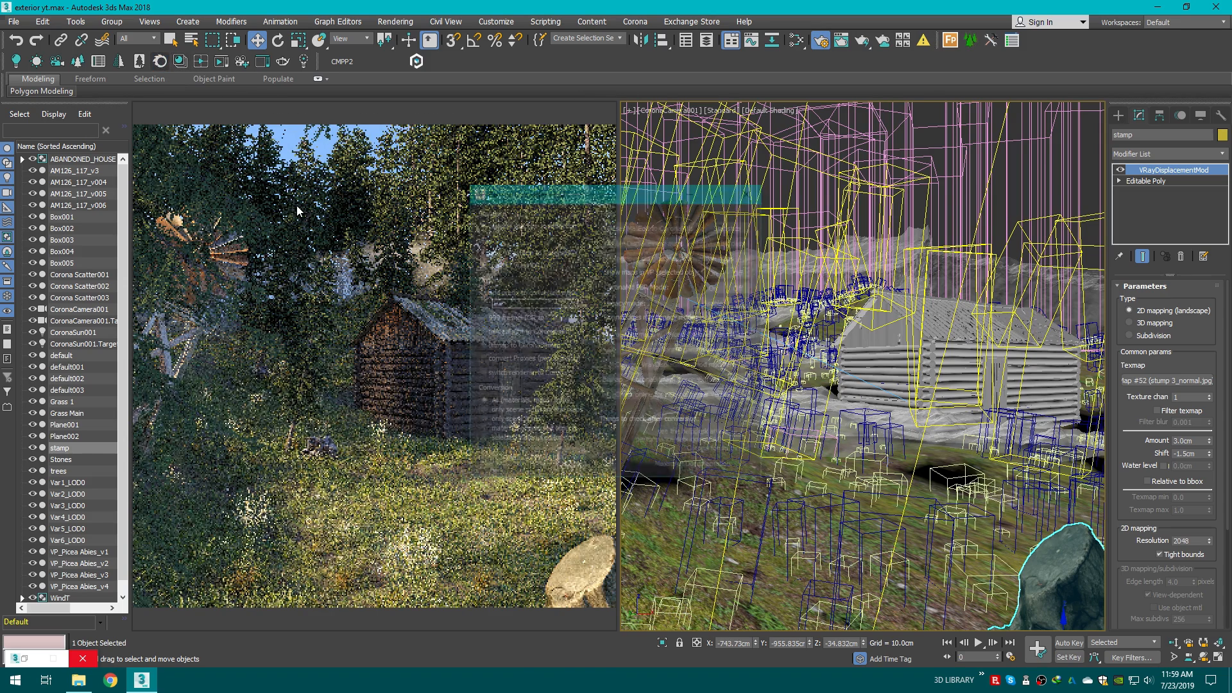
# Step: Open the Corona Converter and run a conversion of all materials, maps and lights
pyautogui.click(592, 113)
pyautogui.click(622, 153)
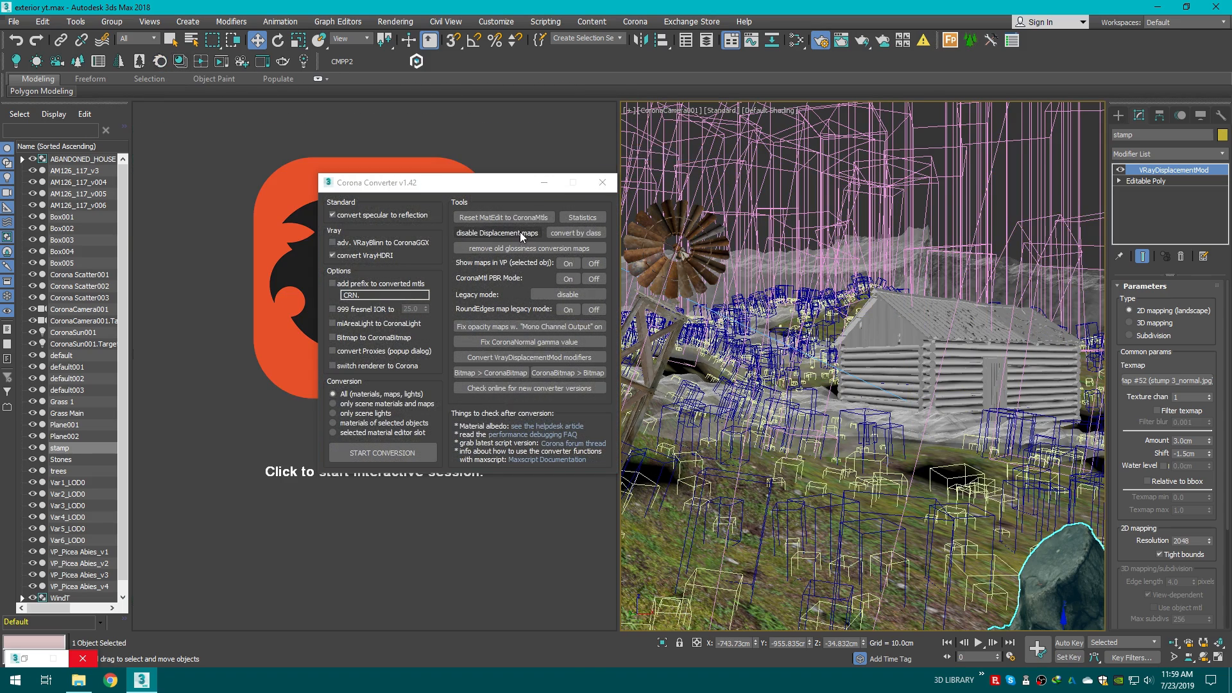
pyautogui.moveTo(476, 185); pyautogui.dragTo(586, 186)
pyautogui.click(512, 455)
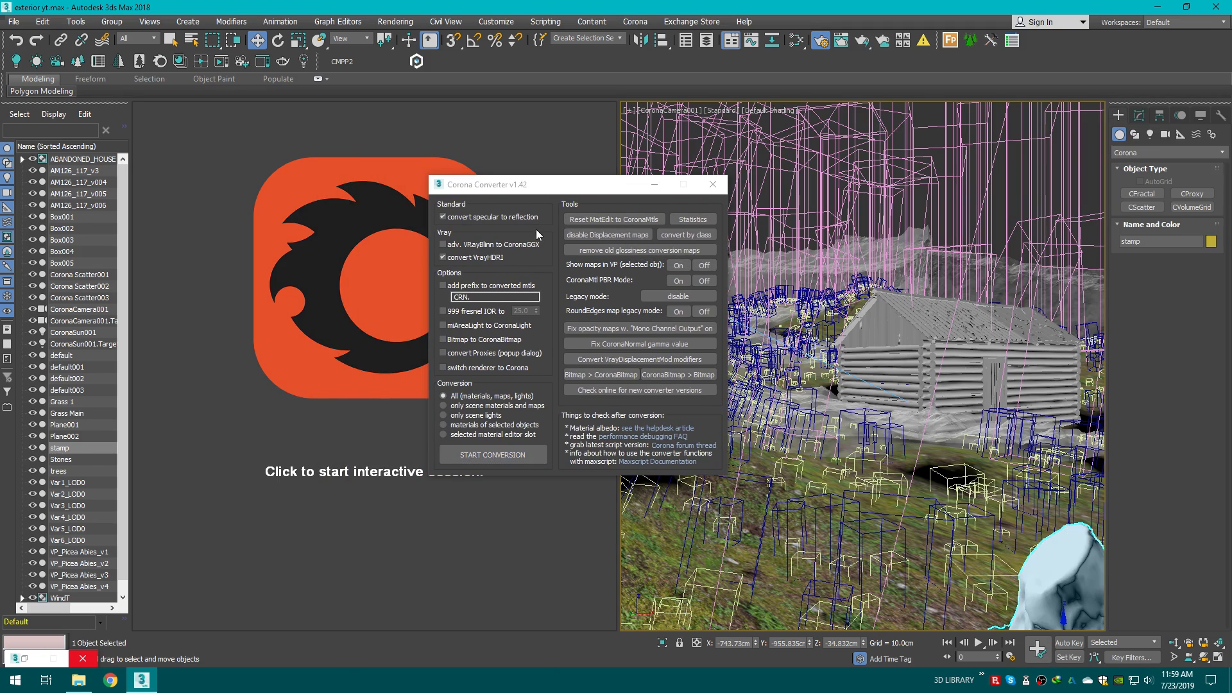
pyautogui.click(712, 184)
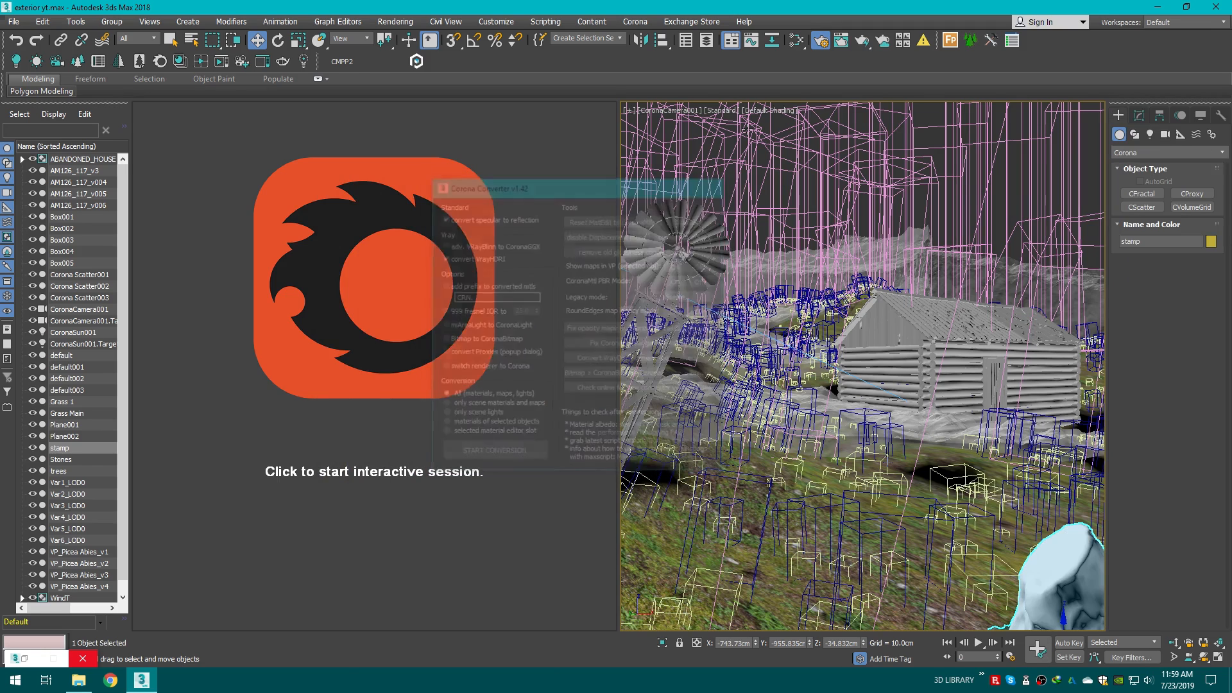
# Step: Open the Slate Material Editor and pick the stump's material from the scene to display its nodes
pyautogui.click(797, 40)
pyautogui.click(1186, 6)
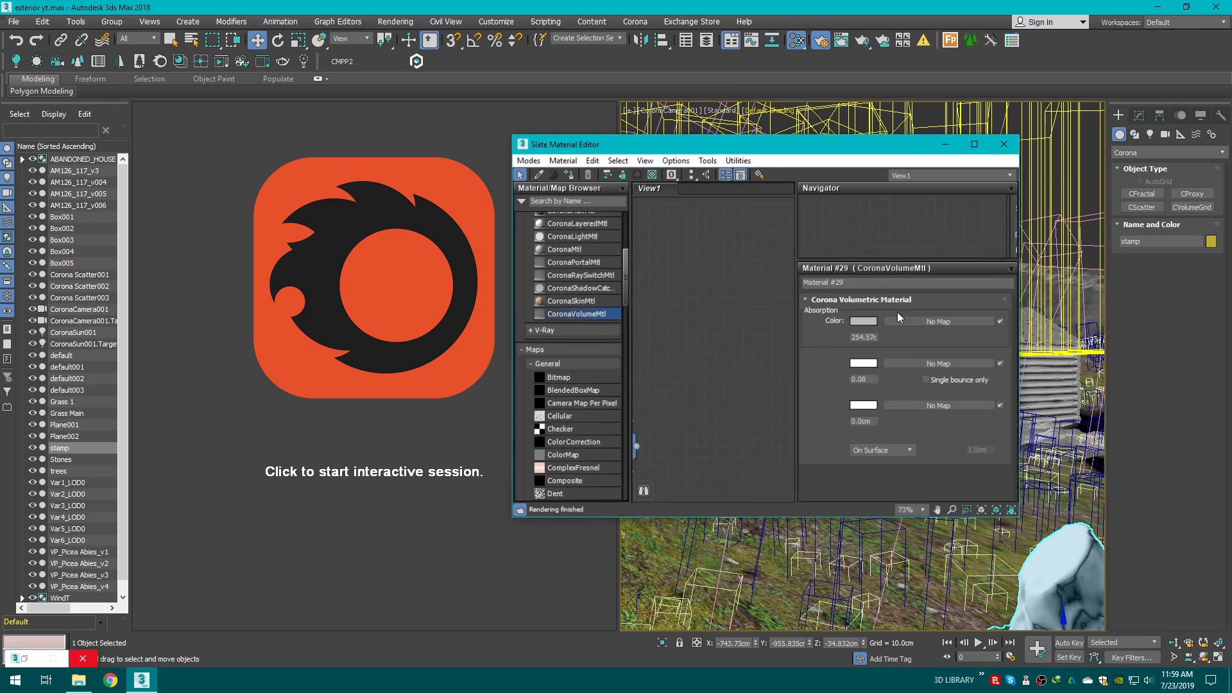
pyautogui.click(545, 178)
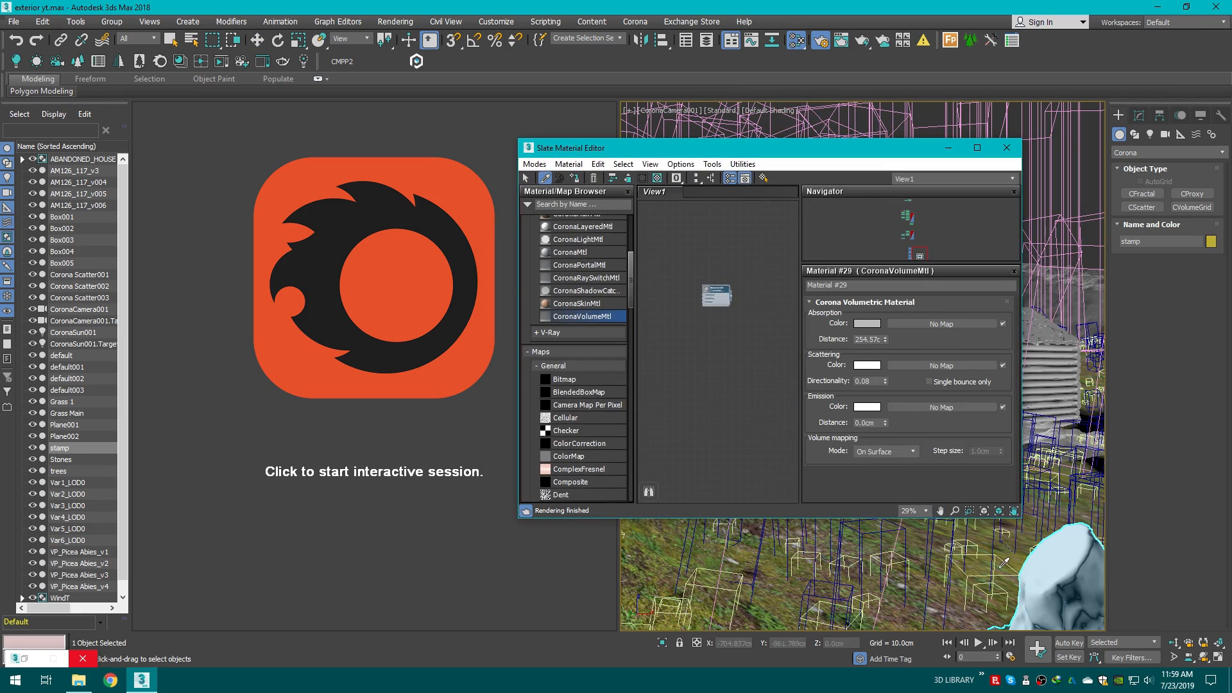
pyautogui.click(1054, 575)
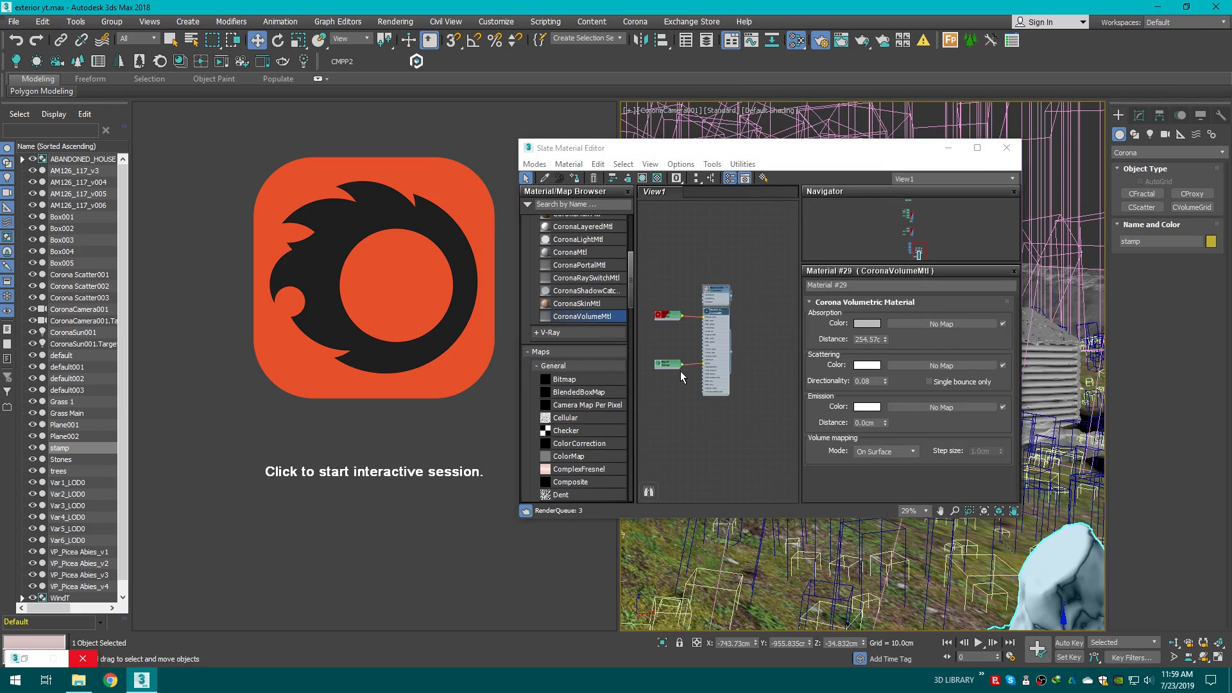
pyautogui.scroll(5, 708, 321)
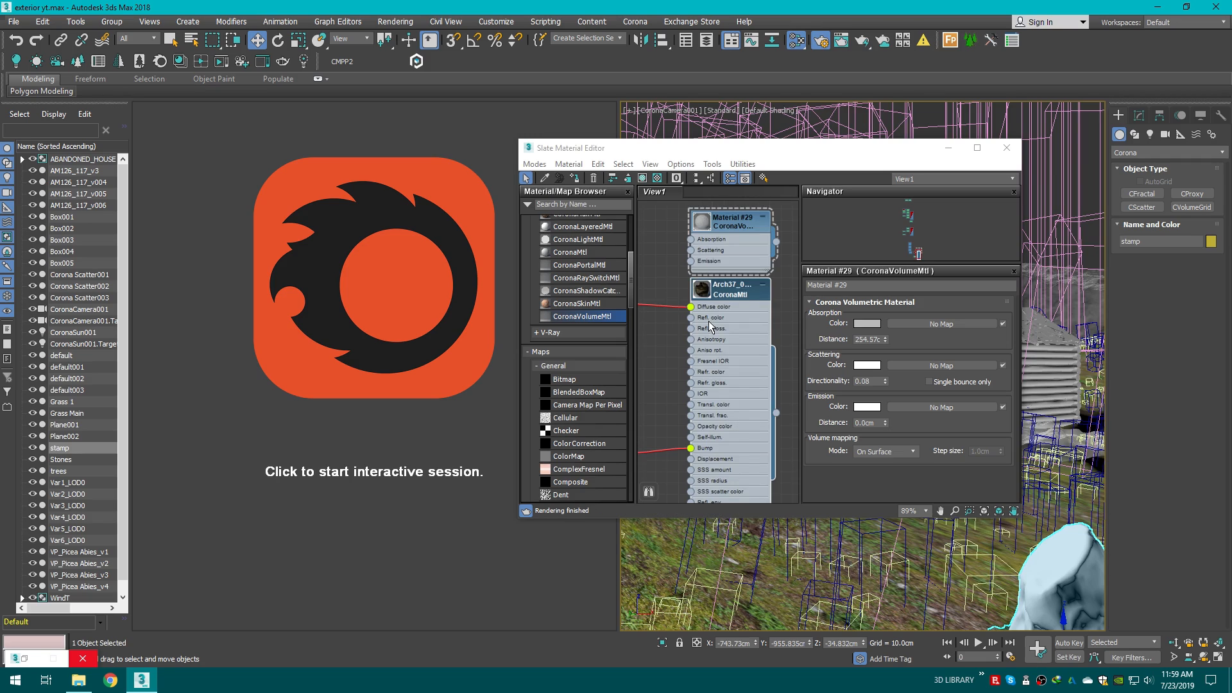
# Step: Inspect the stump material's parameters and map slots, then close the Slate Material Editor
pyautogui.scroll(-1, 709, 320)
pyautogui.doubleClick(732, 295)
pyautogui.scroll(-4, 1011, 384)
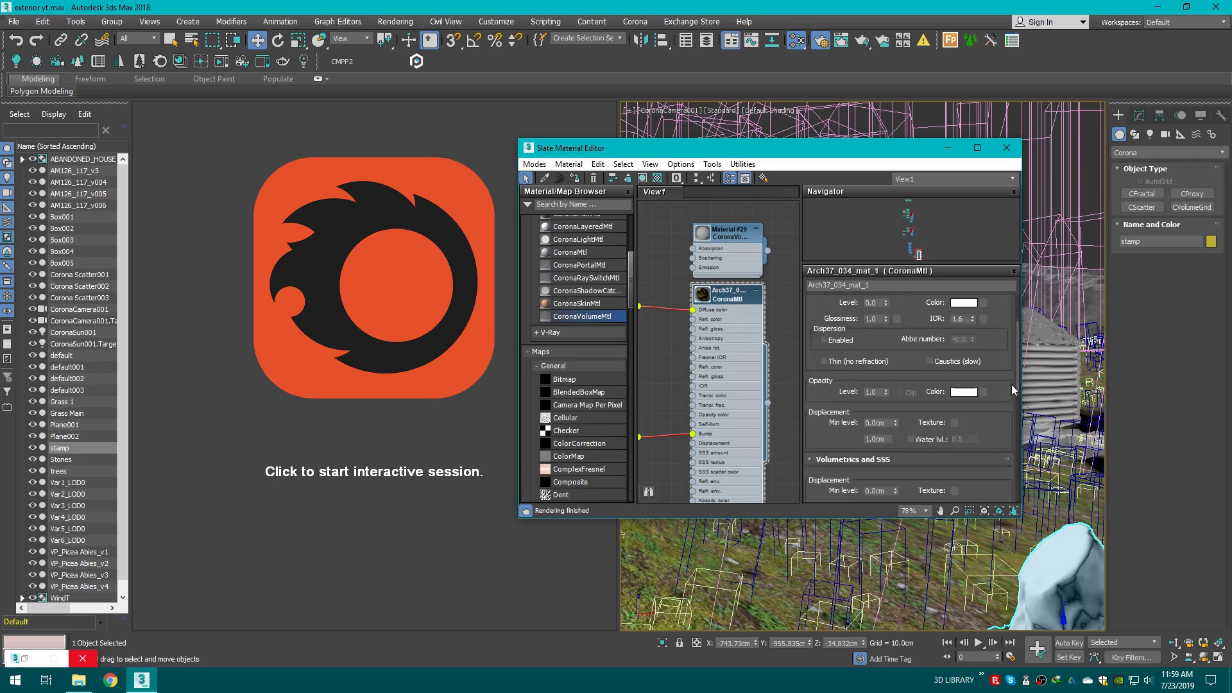
pyautogui.scroll(-4, 1010, 389)
pyautogui.scroll(2, 1006, 443)
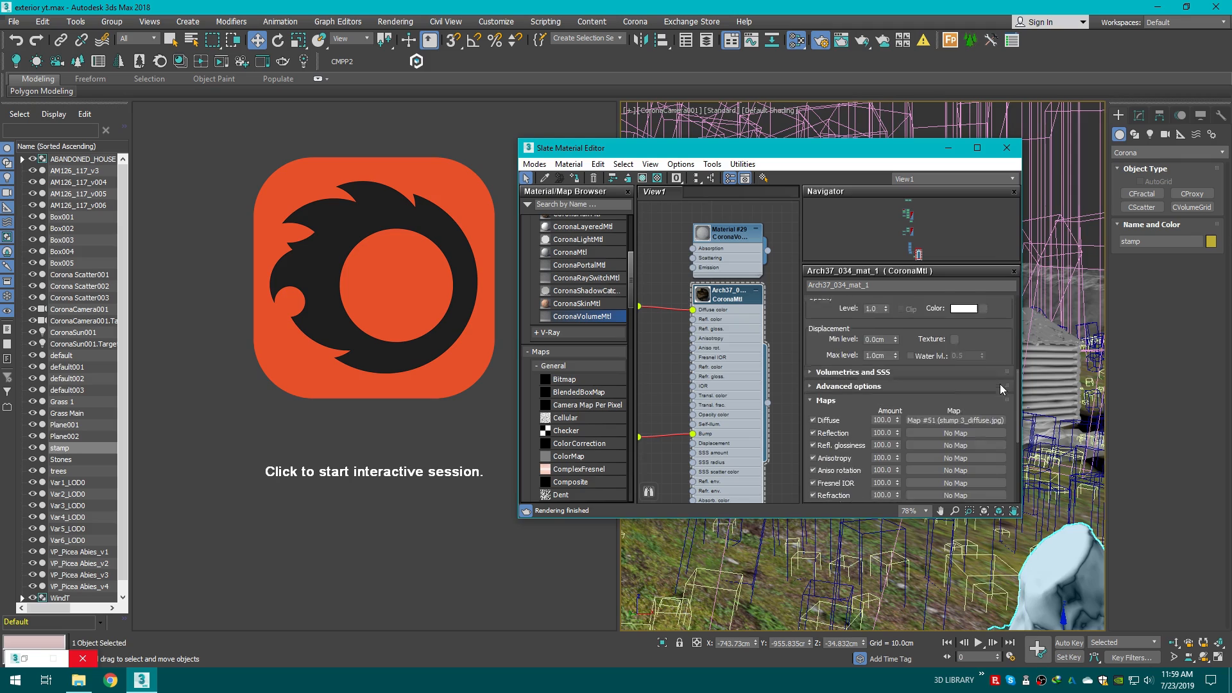
pyautogui.scroll(2, 1000, 384)
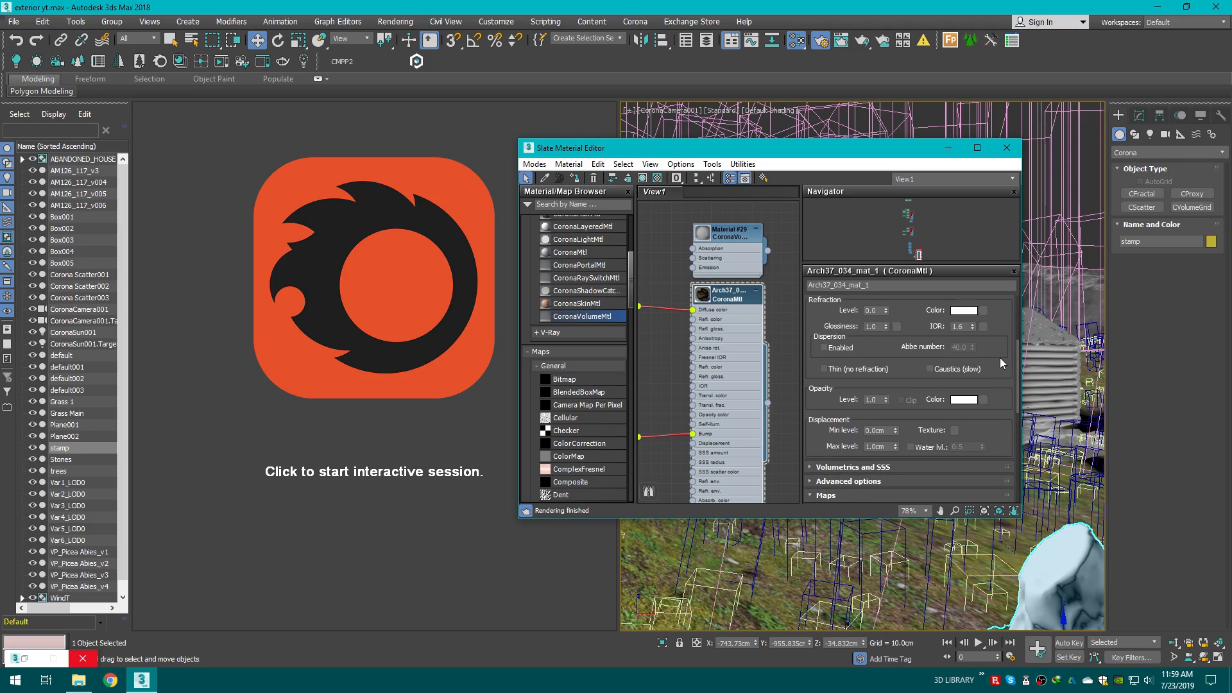
pyautogui.click(1005, 149)
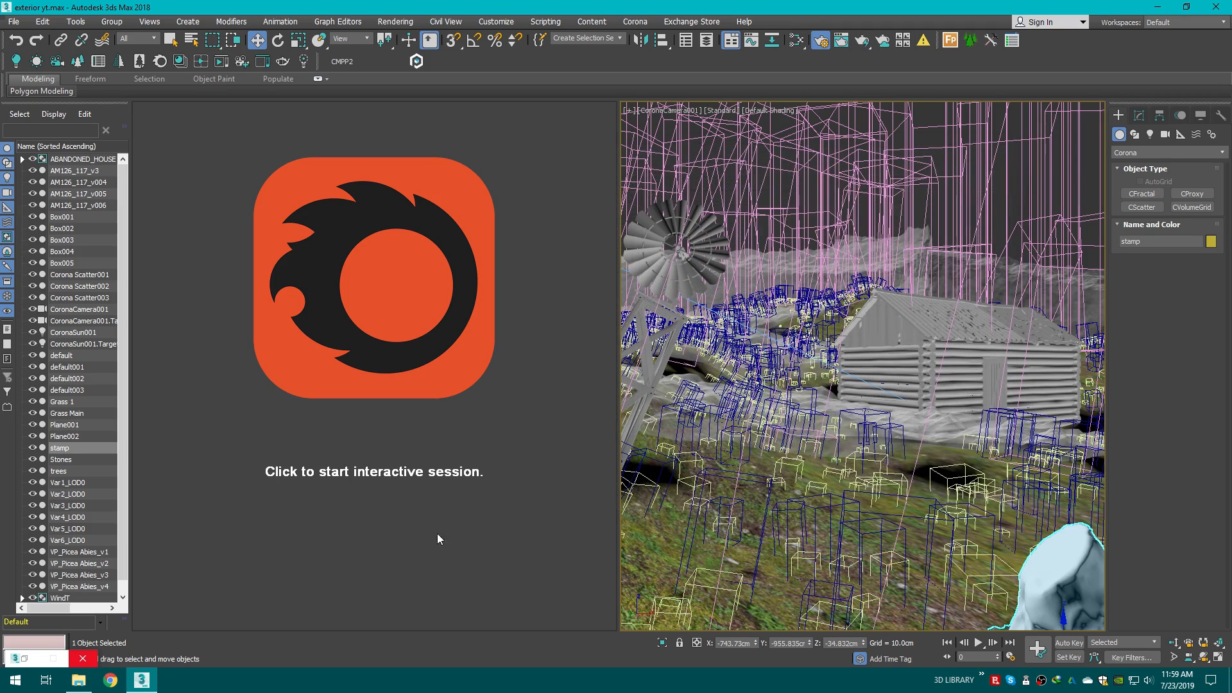
# Step: Start the interactive Corona render and dismiss the error message and Render Setup windows
pyautogui.click(434, 364)
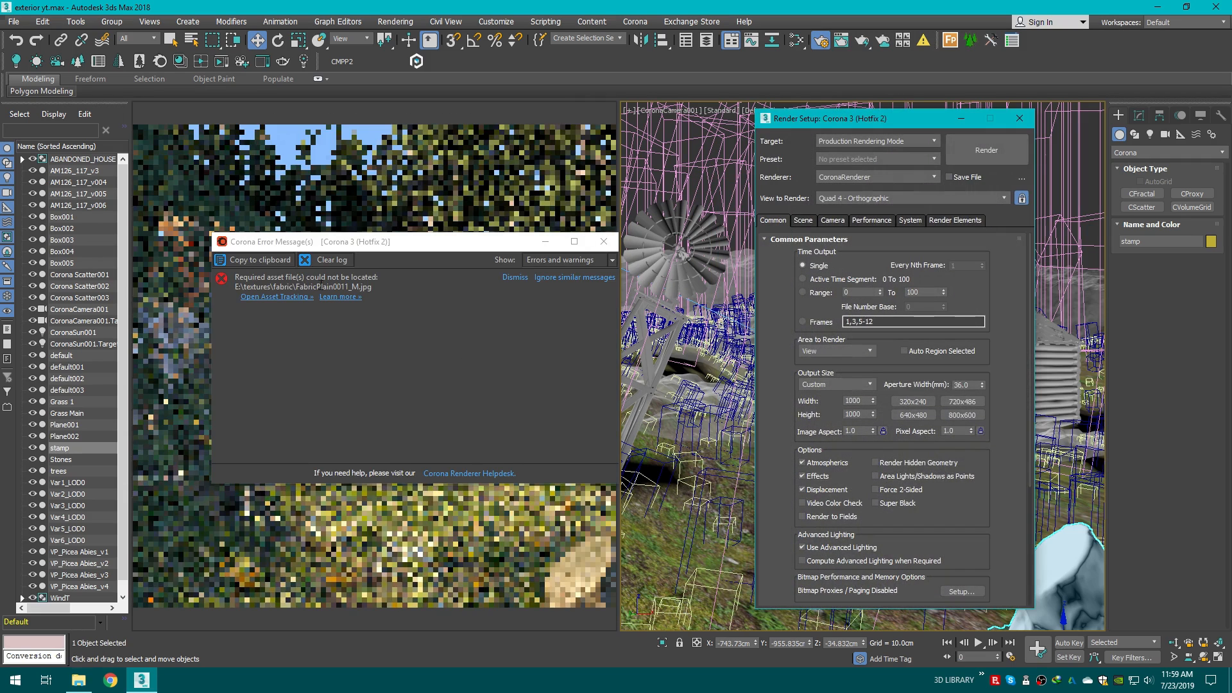
pyautogui.click(603, 242)
pyautogui.moveTo(897, 114); pyautogui.dragTo(890, 113)
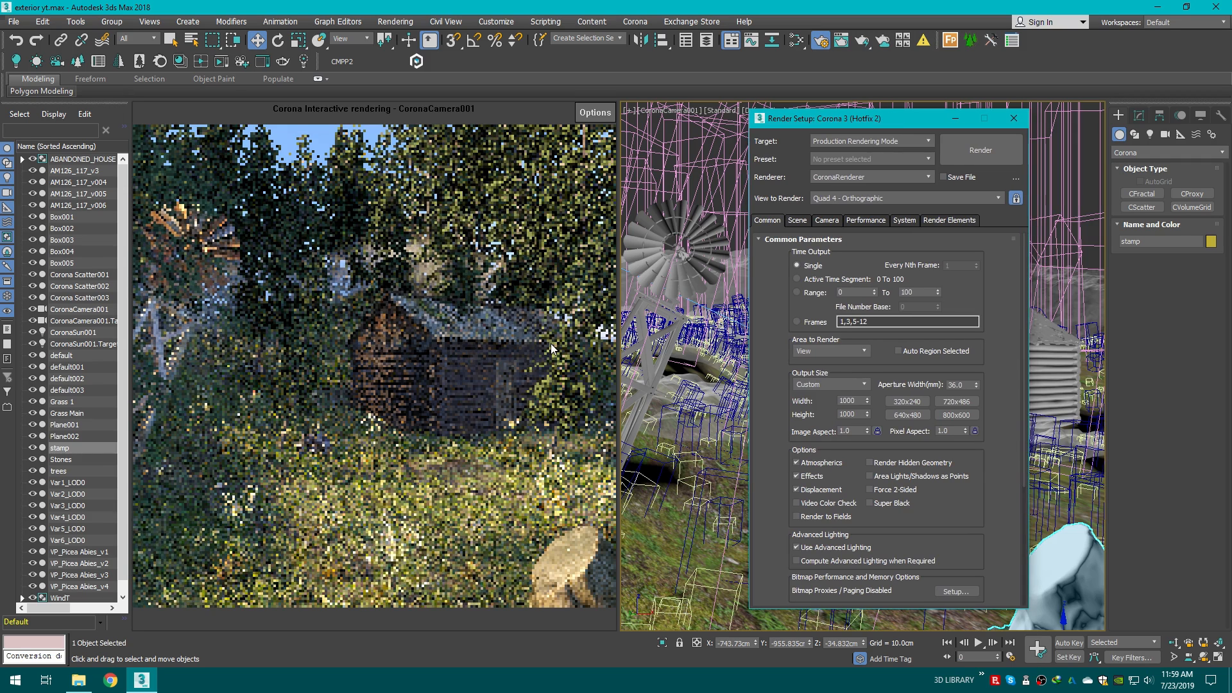
pyautogui.click(1014, 118)
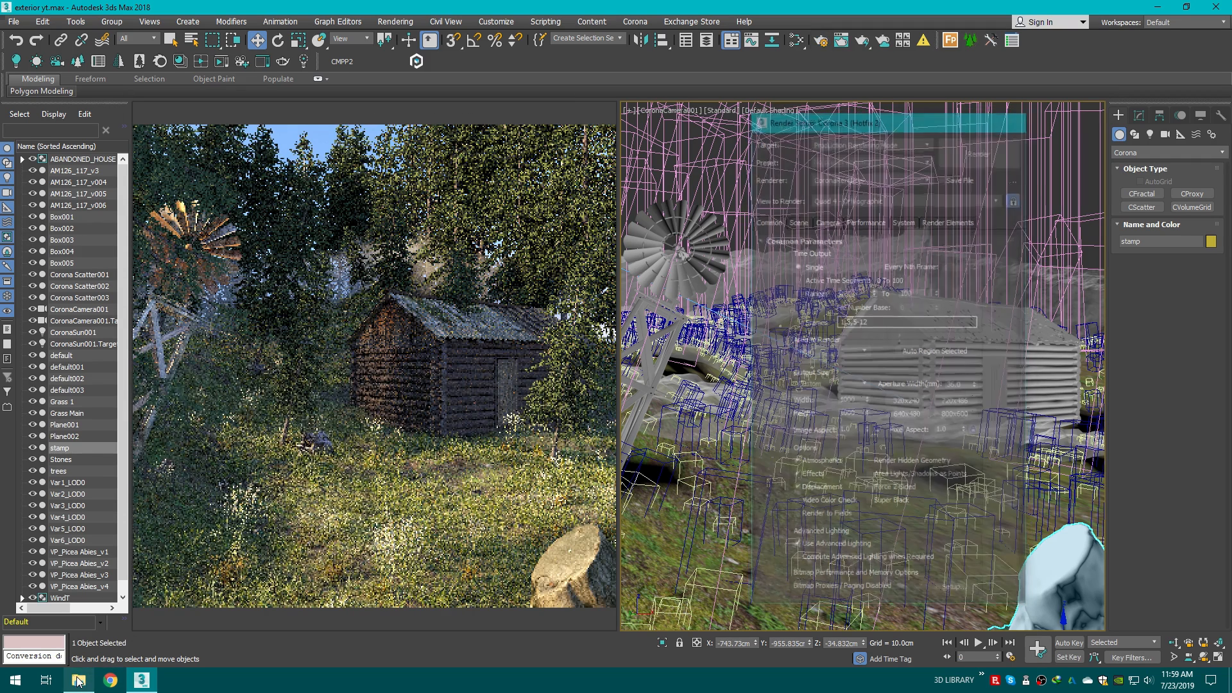
# Step: Merge the old wood trunk model from the oldwoodtrunks download folder into the scene near the cabin
pyautogui.click(79, 681)
pyautogui.hotkey('alt', 'Up')
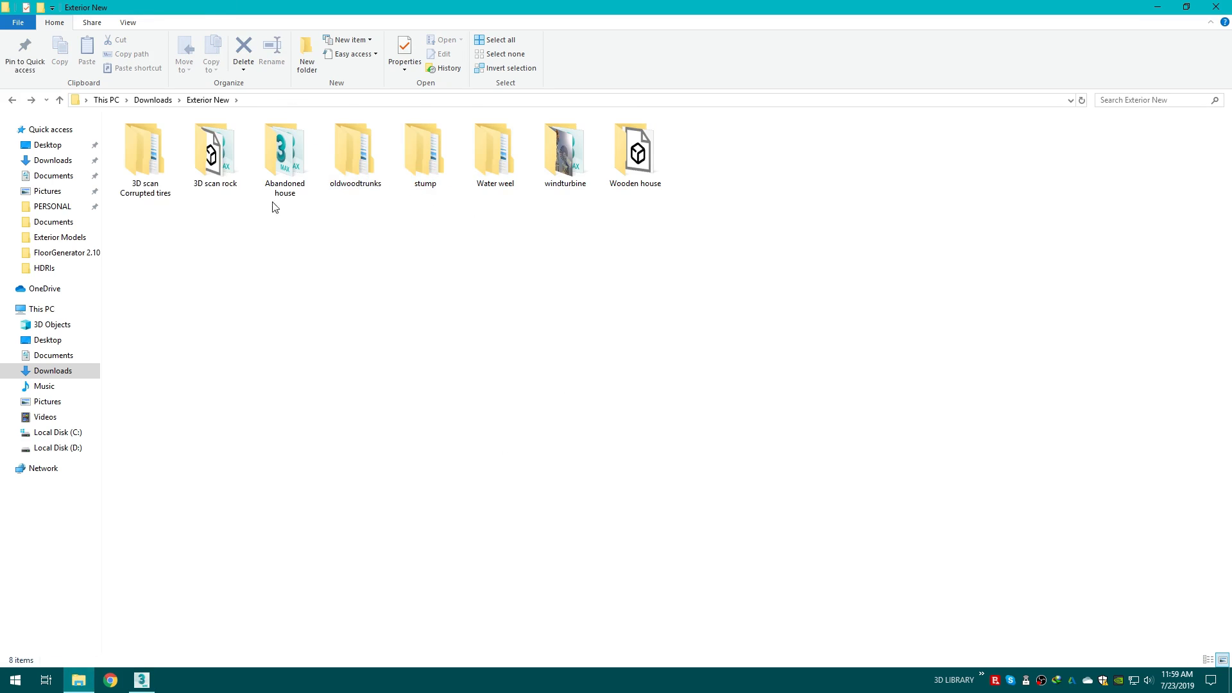
pyautogui.click(331, 164)
pyautogui.doubleClick(331, 163)
pyautogui.doubleClick(167, 141)
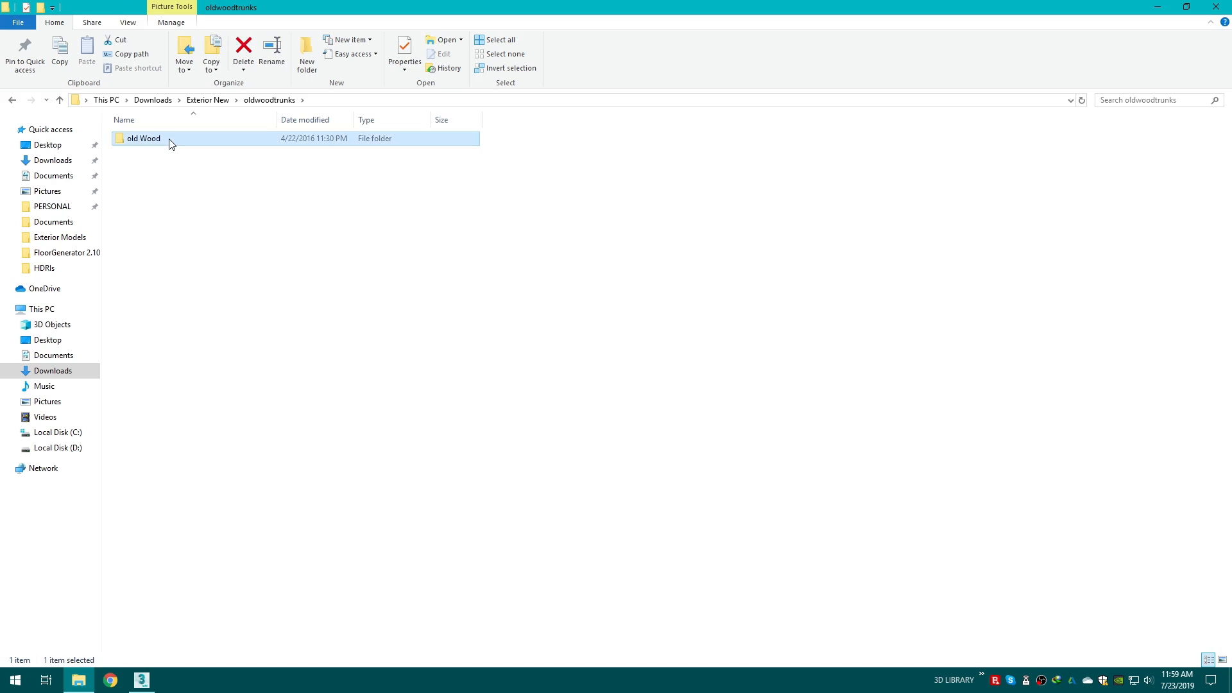
pyautogui.click(430, 147)
pyautogui.moveTo(430, 147); pyautogui.dragTo(884, 509)
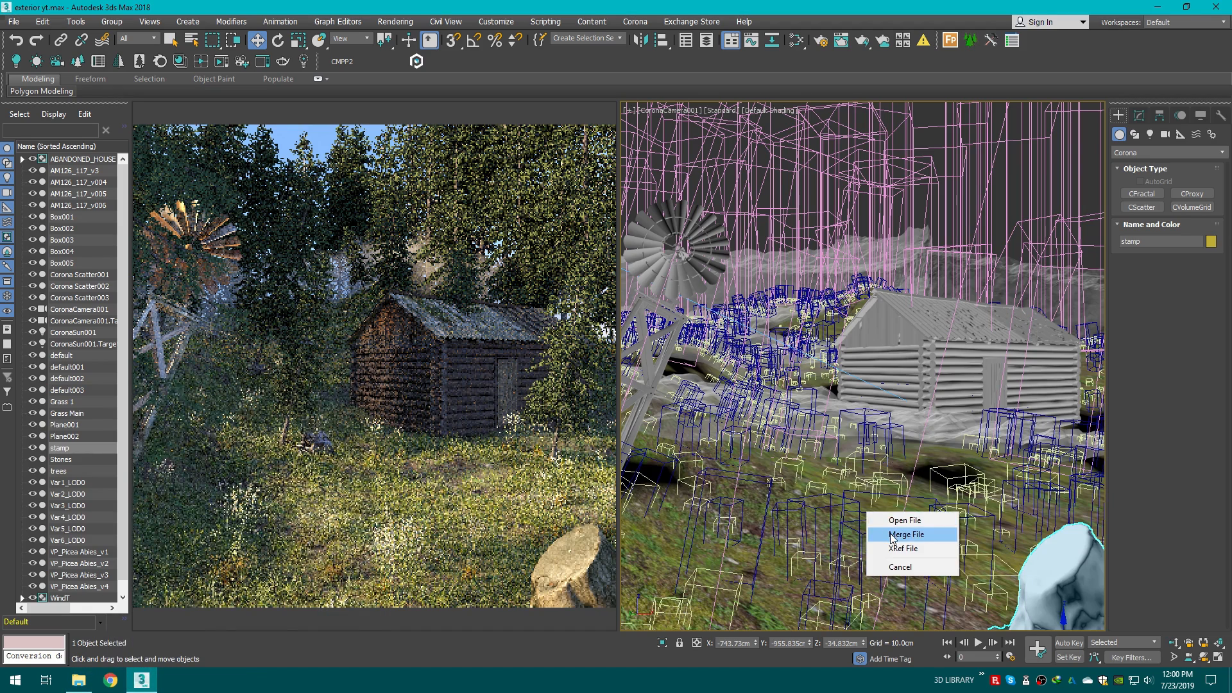
pyautogui.click(905, 533)
pyautogui.click(814, 559)
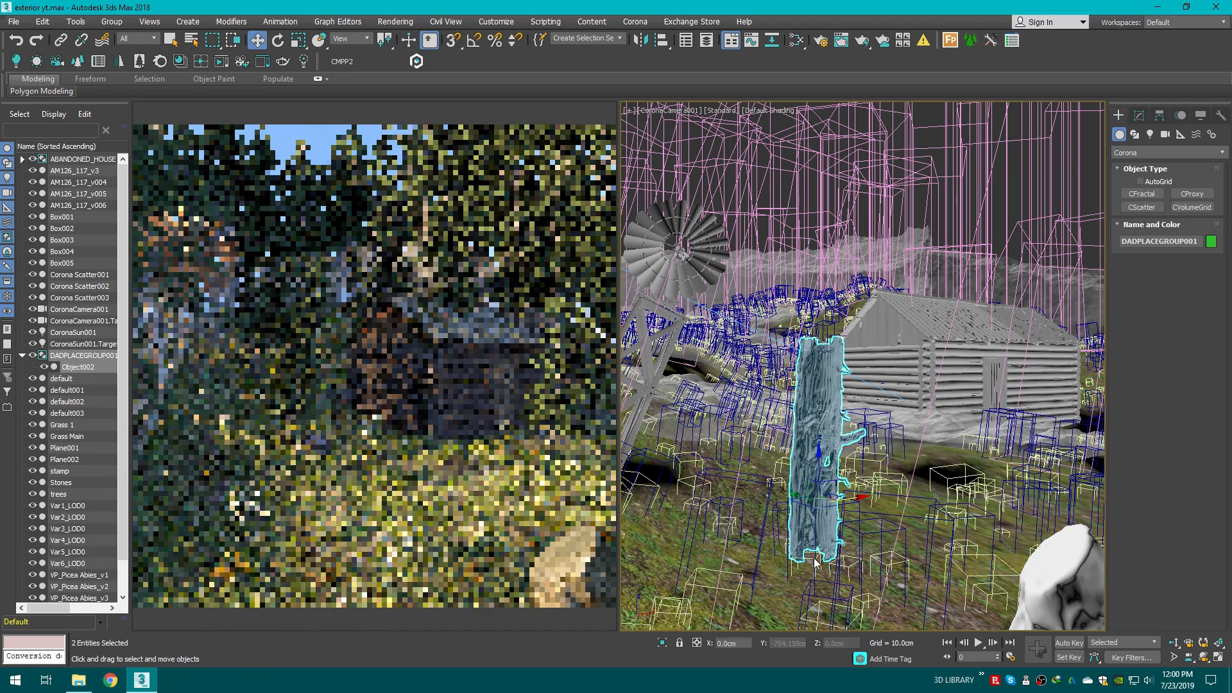
# Step: Rotate the wood trunk so it lies flat on the ground
pyautogui.press('e')
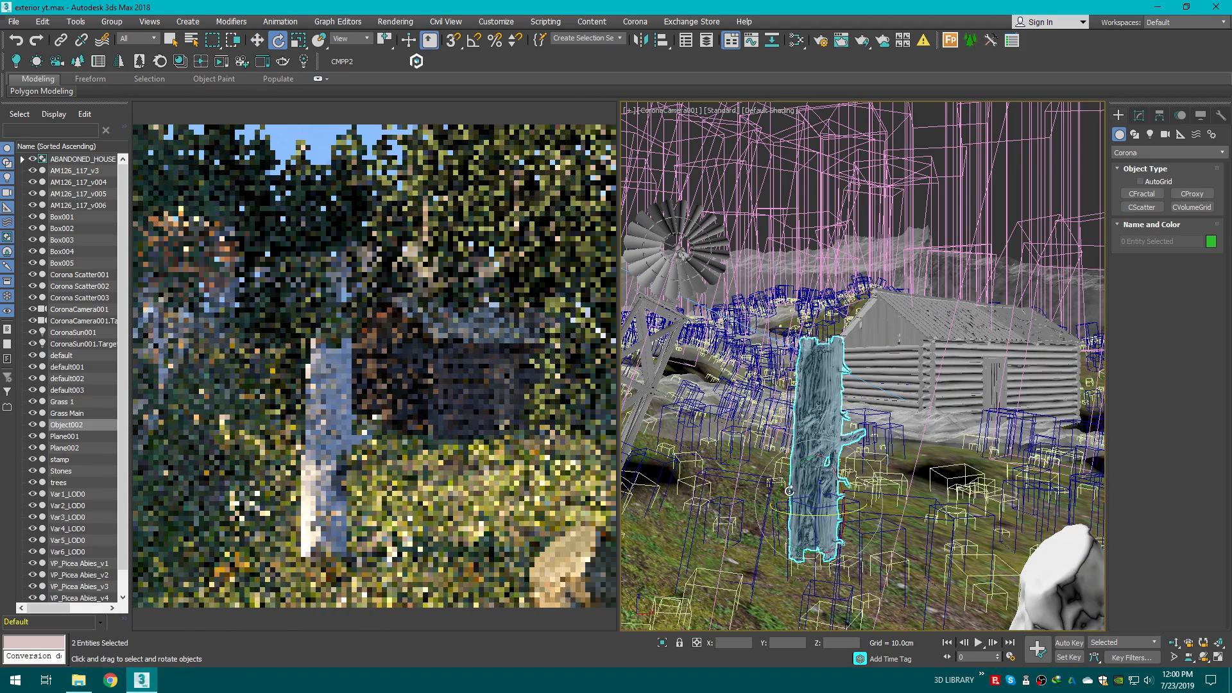
pyautogui.moveTo(789, 491); pyautogui.dragTo(758, 500)
pyautogui.press('w')
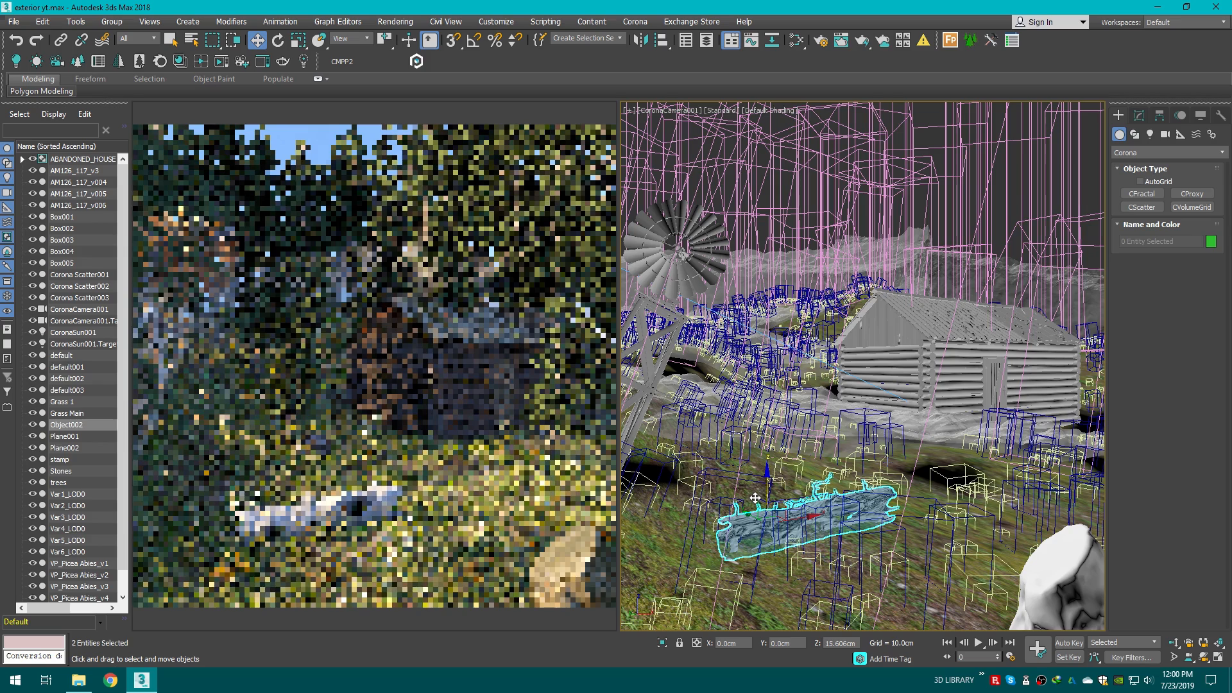
# Step: Switch the viewport to a Clay-shaded perspective view with edged faces around the trunk
pyautogui.click(763, 112)
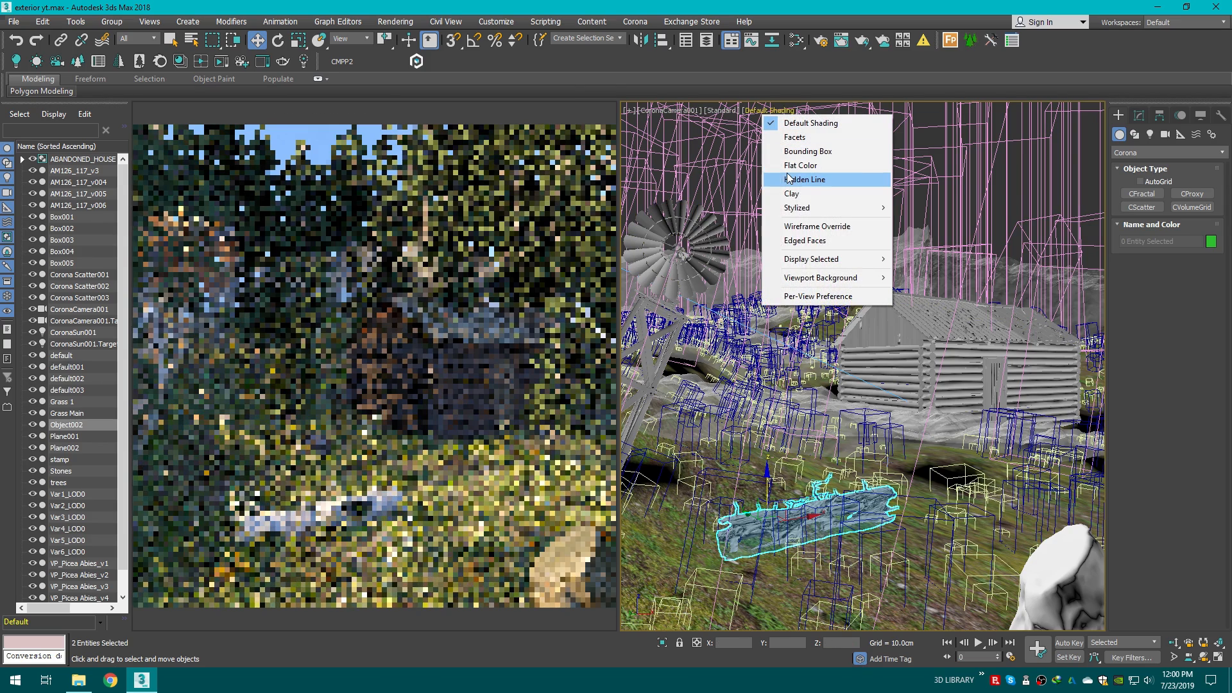
pyautogui.click(807, 187)
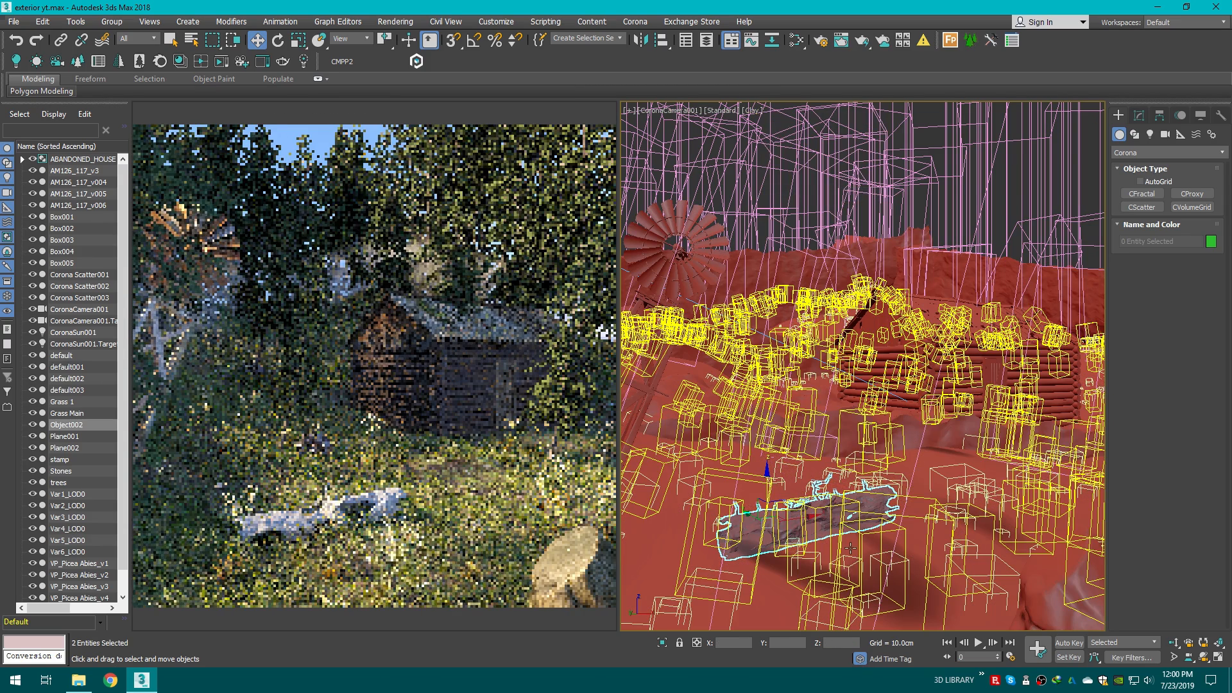
pyautogui.press('p')
pyautogui.scroll(4, 833, 560)
pyautogui.press('F4')
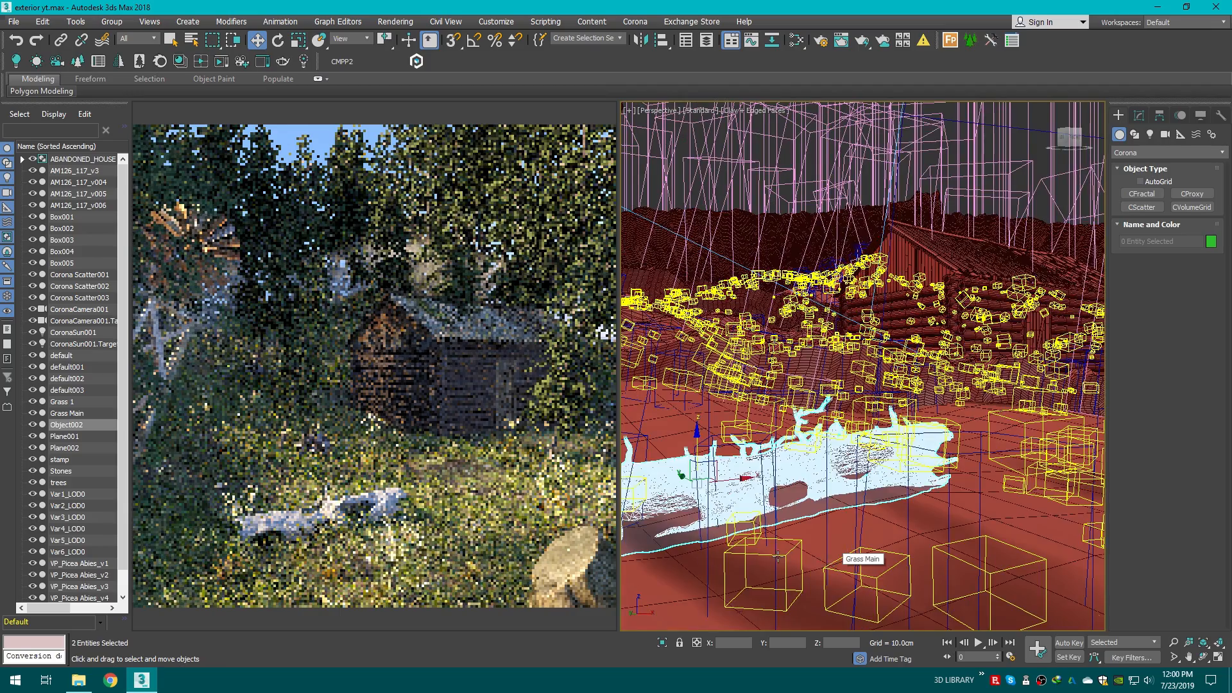
pyautogui.keyDown('alt'); pyautogui.moveTo(833, 560); pyautogui.dragTo(795, 471, button='middle'); pyautogui.keyUp('alt')
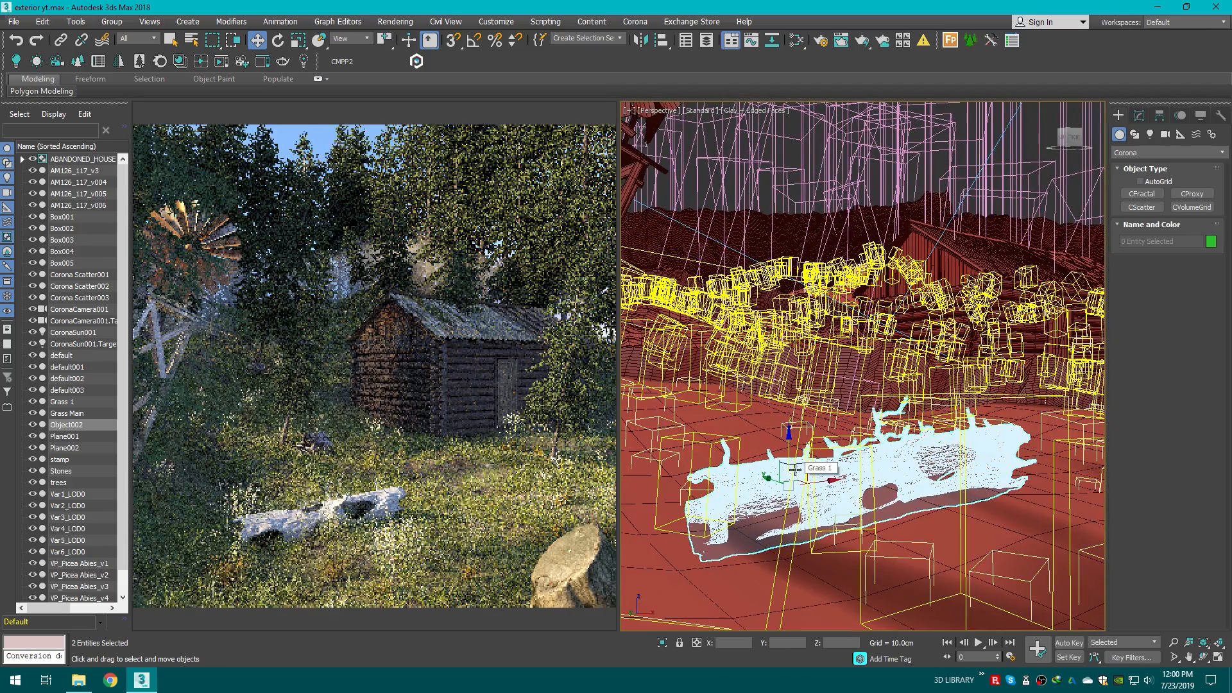
# Step: Relink the missing bitmaps using the saved Downloads path and close the Missing Bitmaps list
pyautogui.click(384, 62)
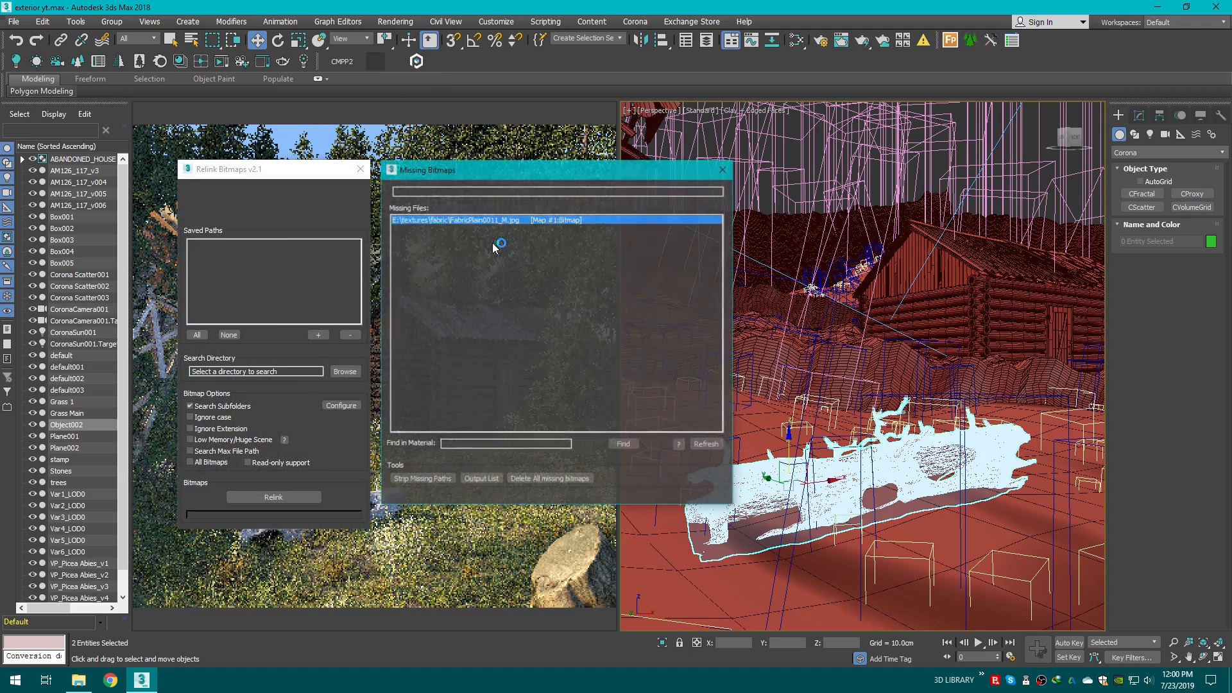
pyautogui.click(426, 353)
pyautogui.click(244, 245)
pyautogui.click(274, 498)
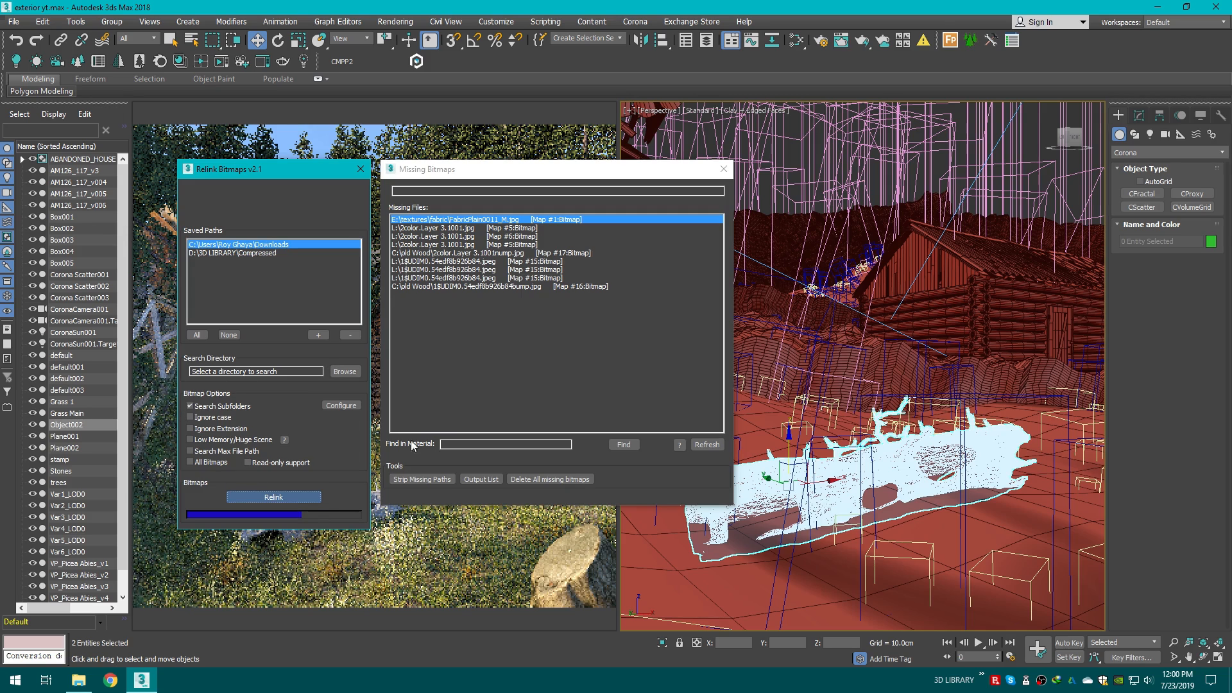
pyautogui.click(723, 170)
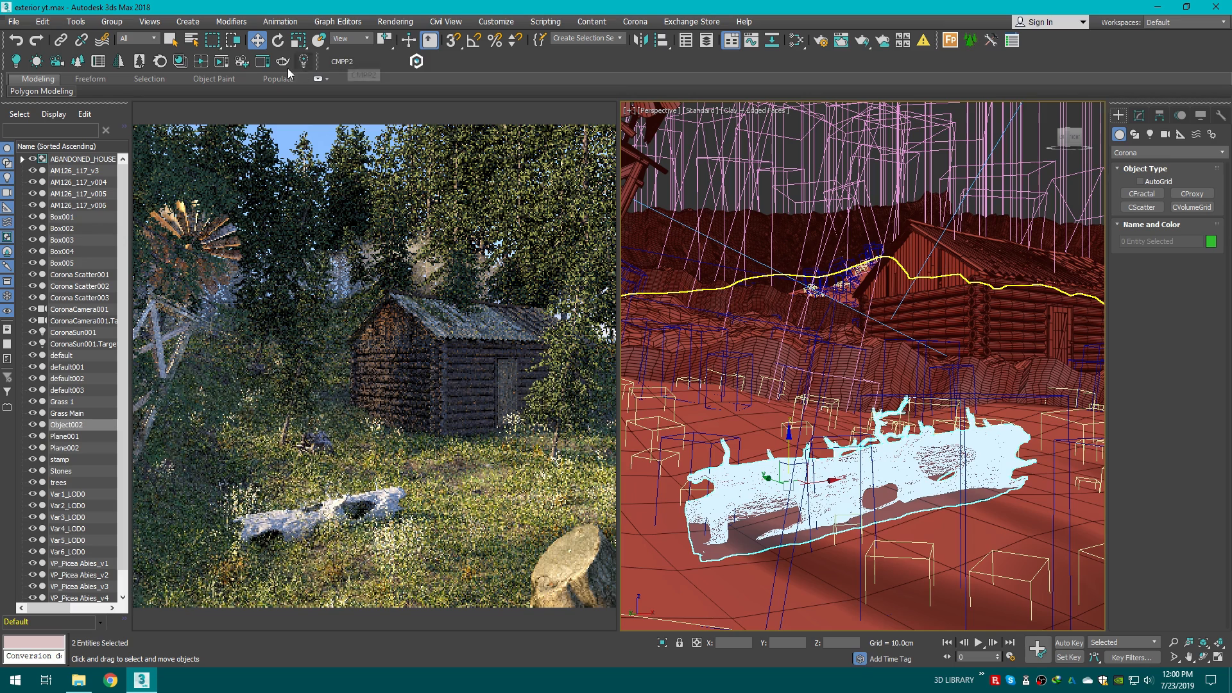
# Step: Restart the interactive Corona render and return the viewport to the camera view
pyautogui.click(159, 63)
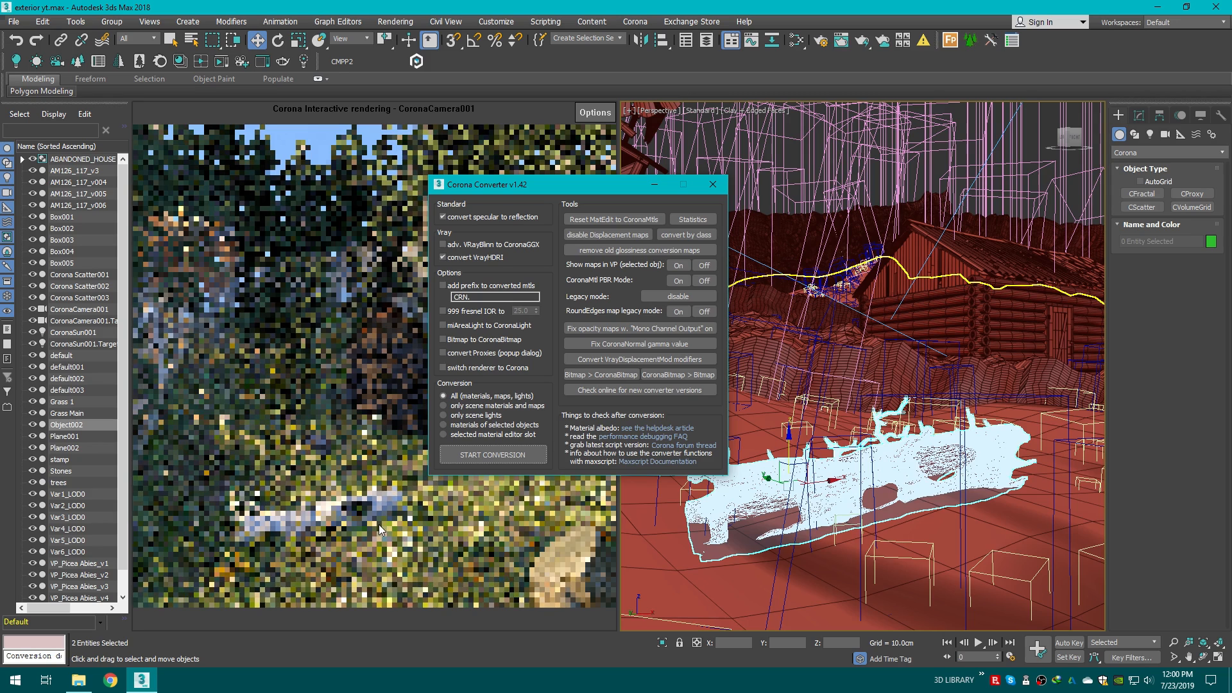
pyautogui.click(712, 184)
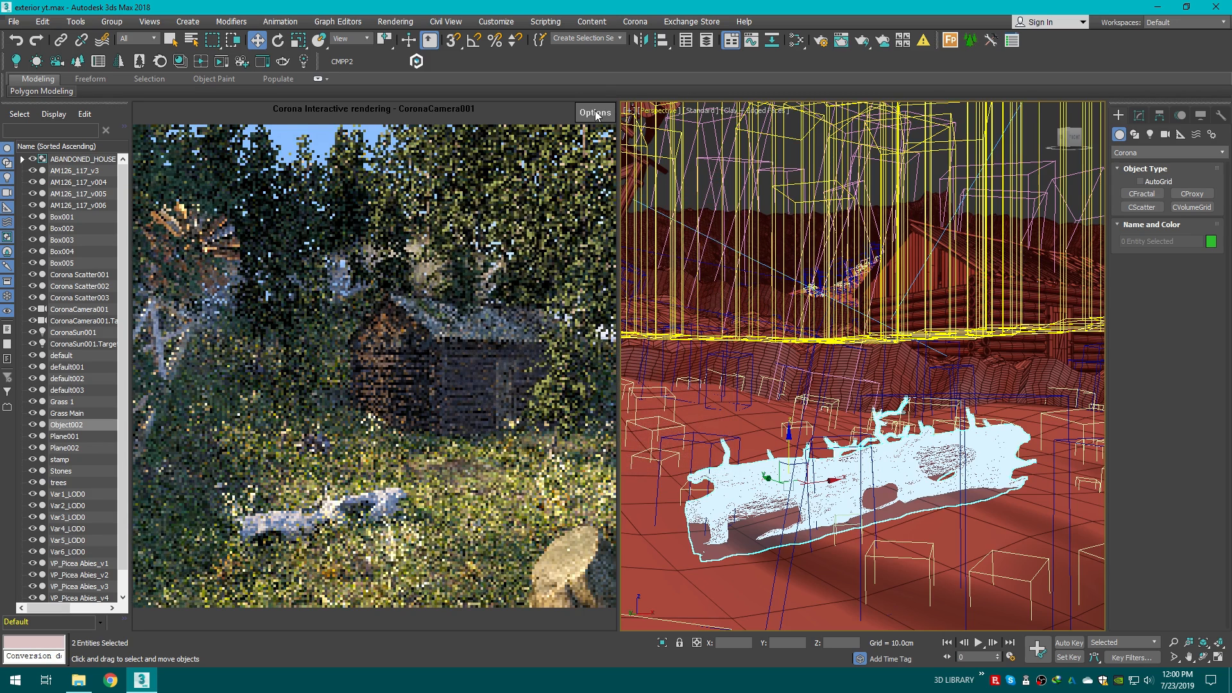
pyautogui.click(595, 115)
pyautogui.click(641, 149)
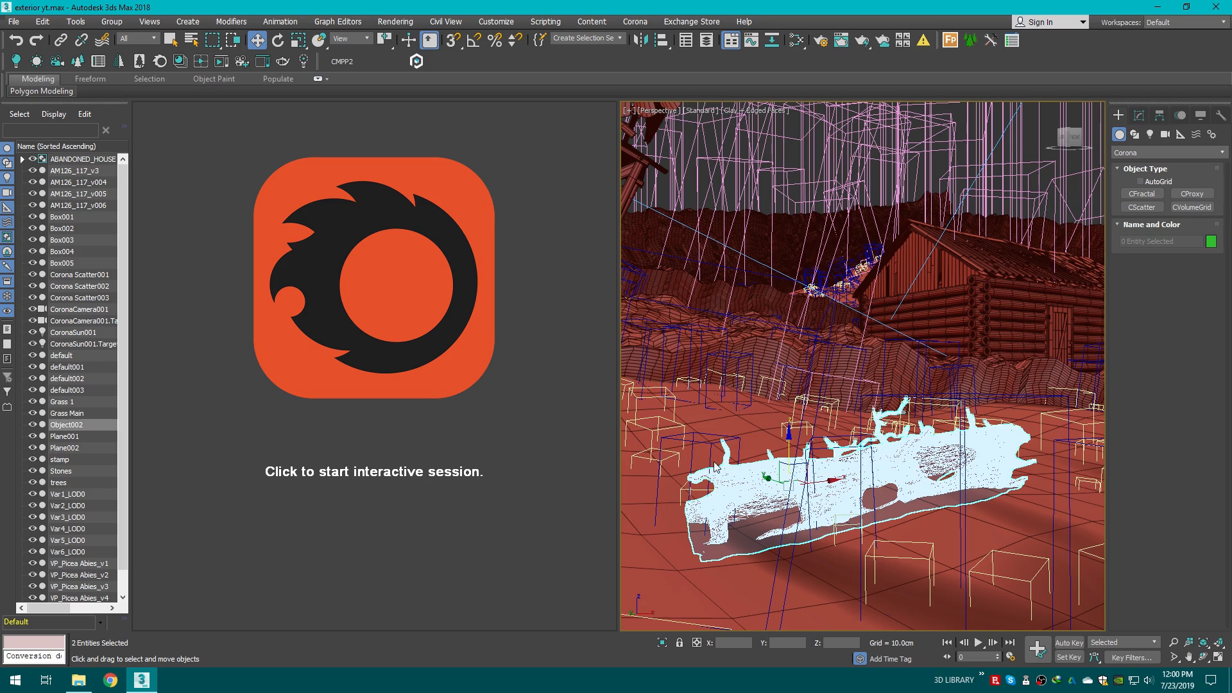
pyautogui.click(549, 276)
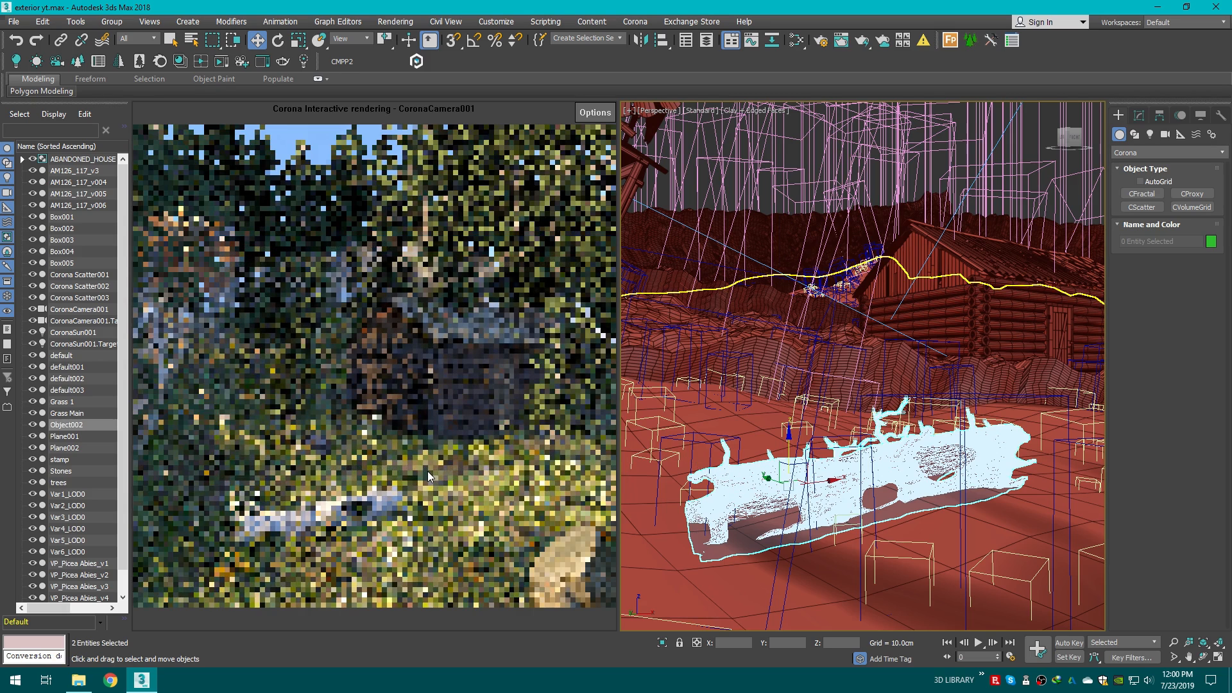
pyautogui.press('c')
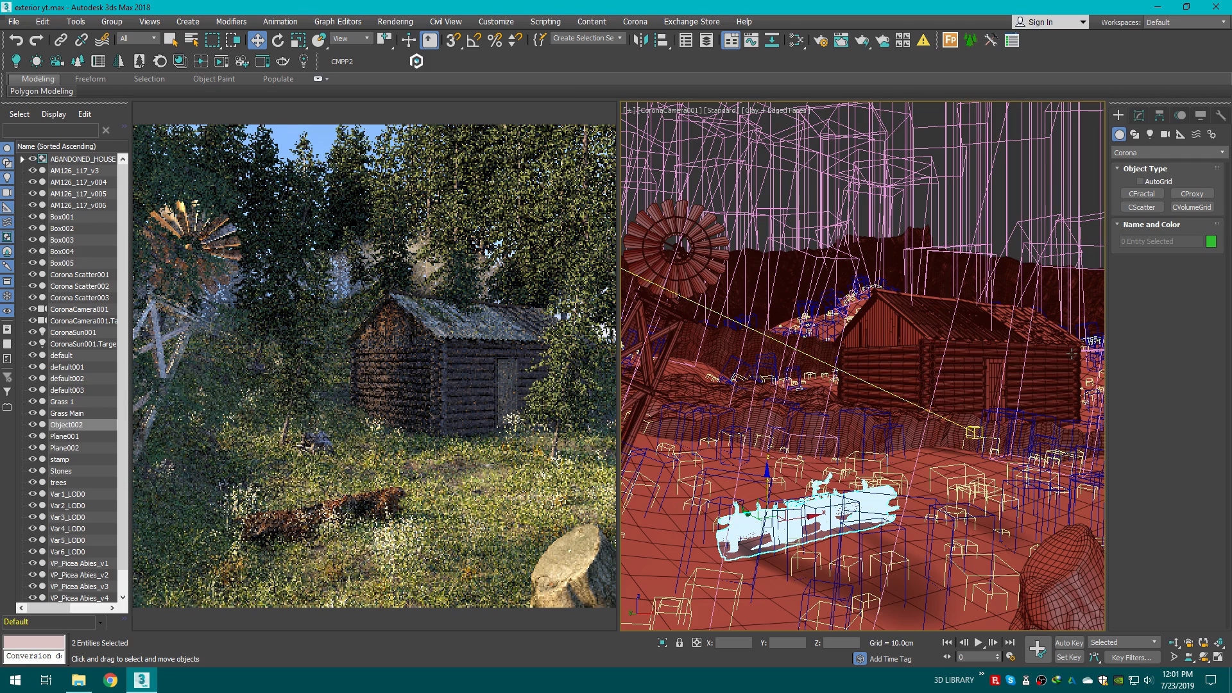
# Step: Select Box005 and create a new CoronaVolumeMtl node in the Slate Material Editor
pyautogui.click(1046, 305)
pyautogui.press('F3')
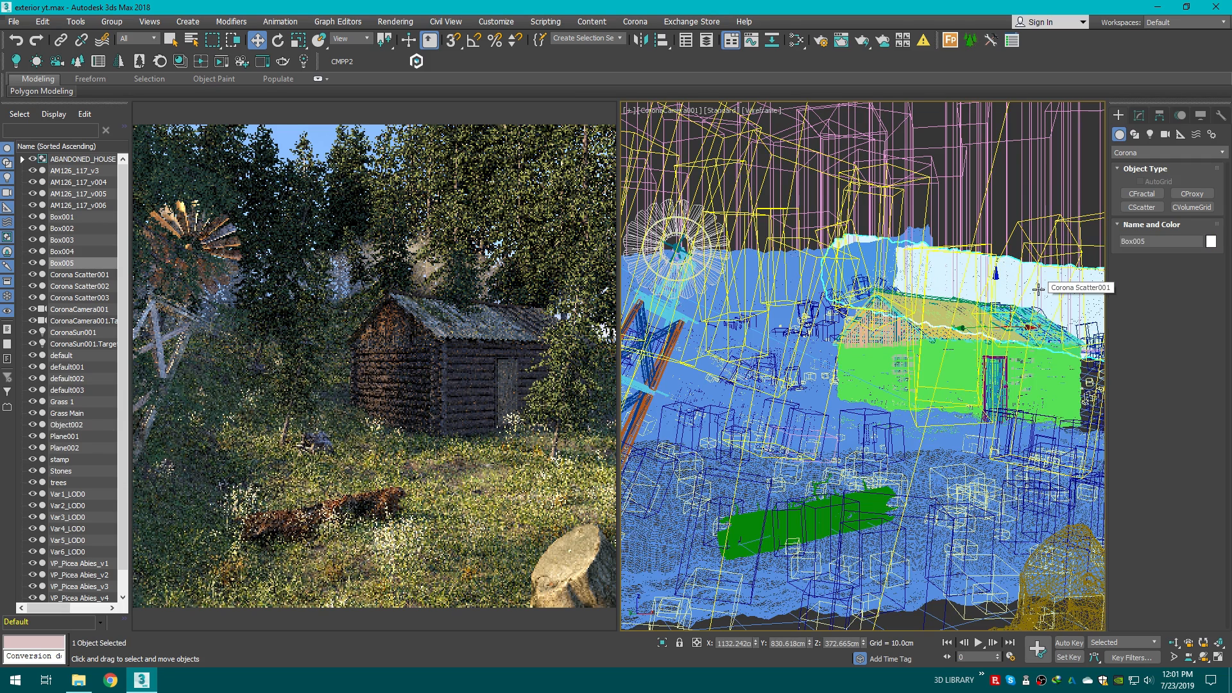
pyautogui.moveTo(796, 39); pyautogui.dragTo(799, 64)
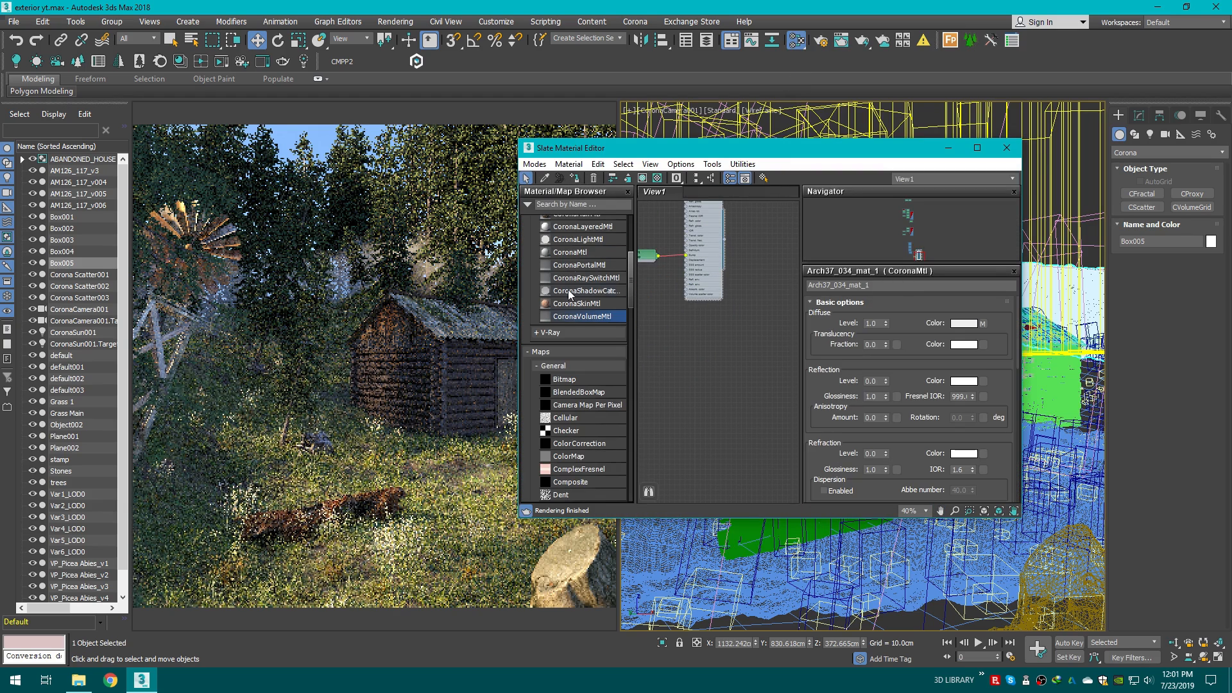
pyautogui.scroll(2, 700, 369)
pyautogui.moveTo(640, 345); pyautogui.dragTo(725, 368)
pyautogui.doubleClick(725, 368)
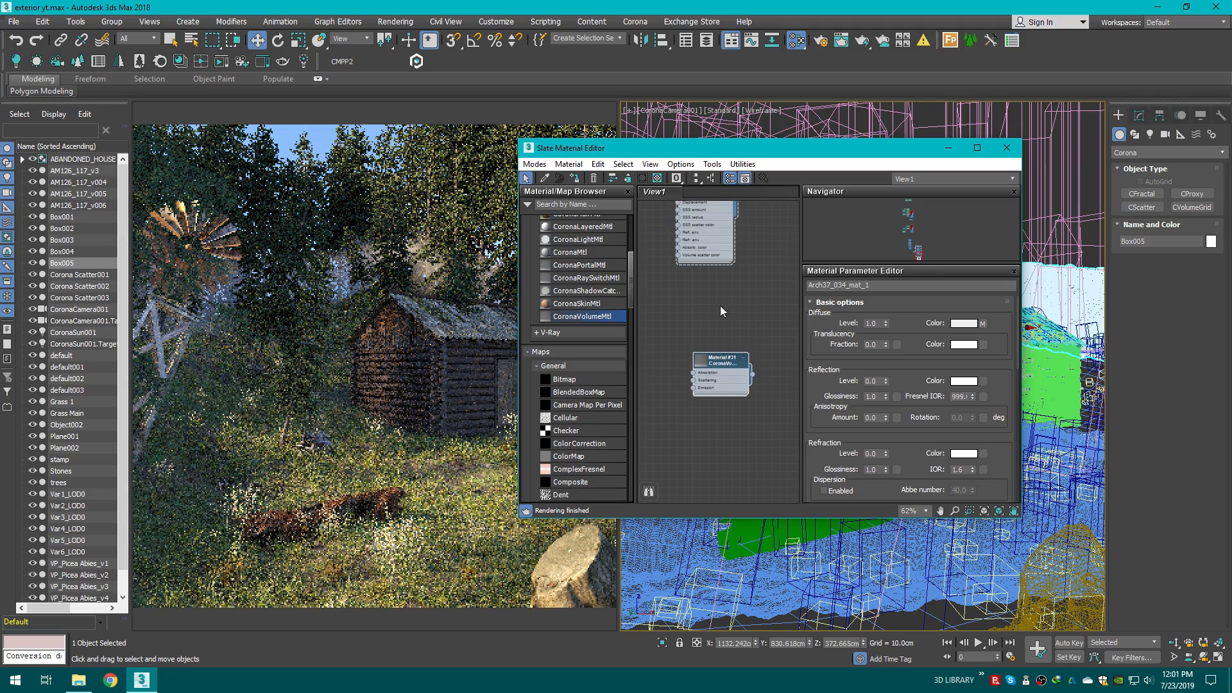
# Step: Set the volume material's scattering color to pure white
pyautogui.moveTo(739, 155); pyautogui.dragTo(659, 192)
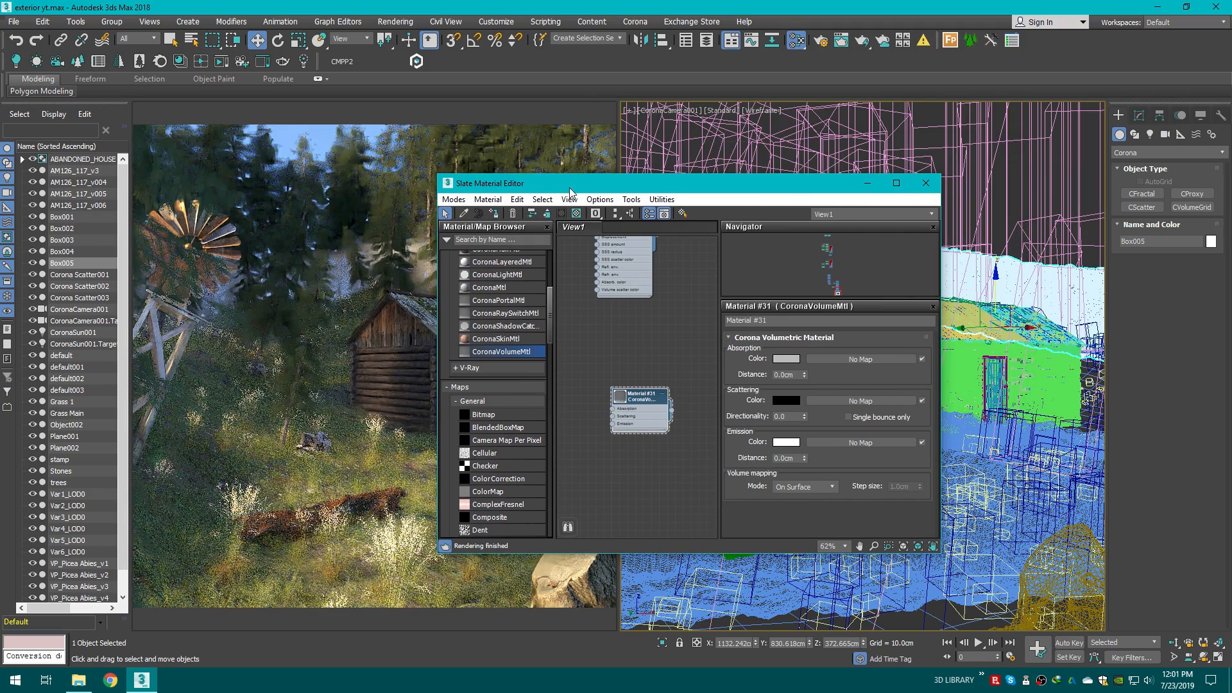
pyautogui.moveTo(569, 187); pyautogui.dragTo(416, 292)
pyautogui.scroll(2, 478, 476)
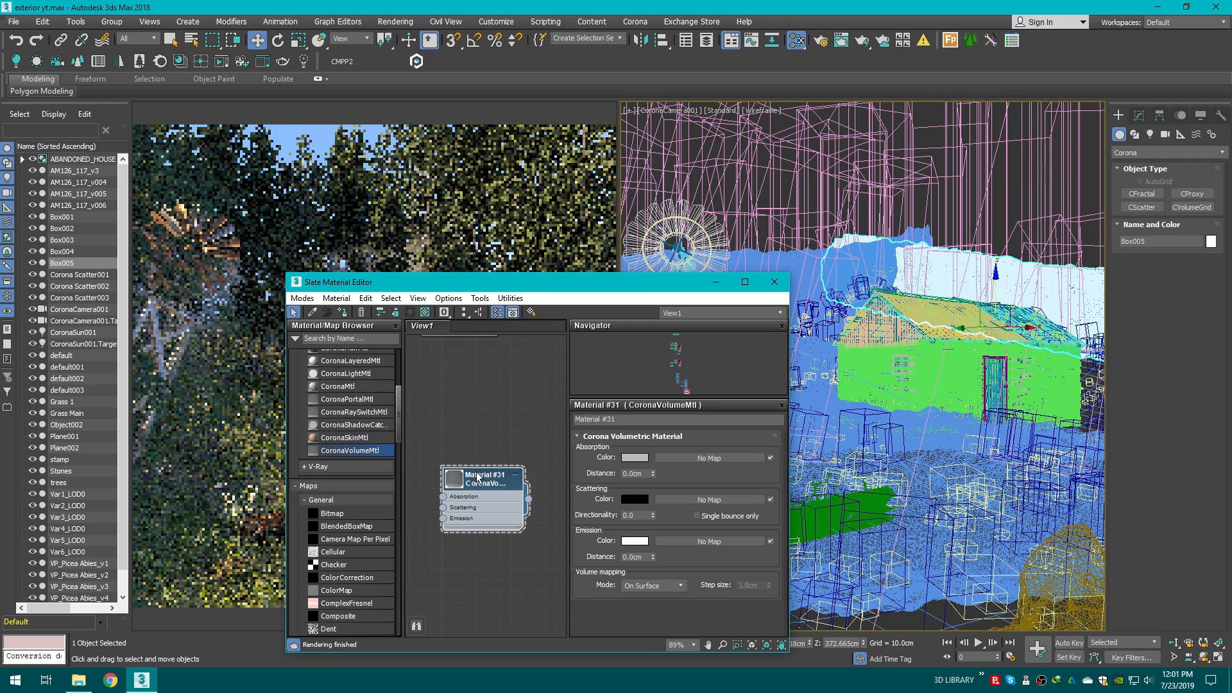
pyautogui.moveTo(649, 458); pyautogui.dragTo(649, 449)
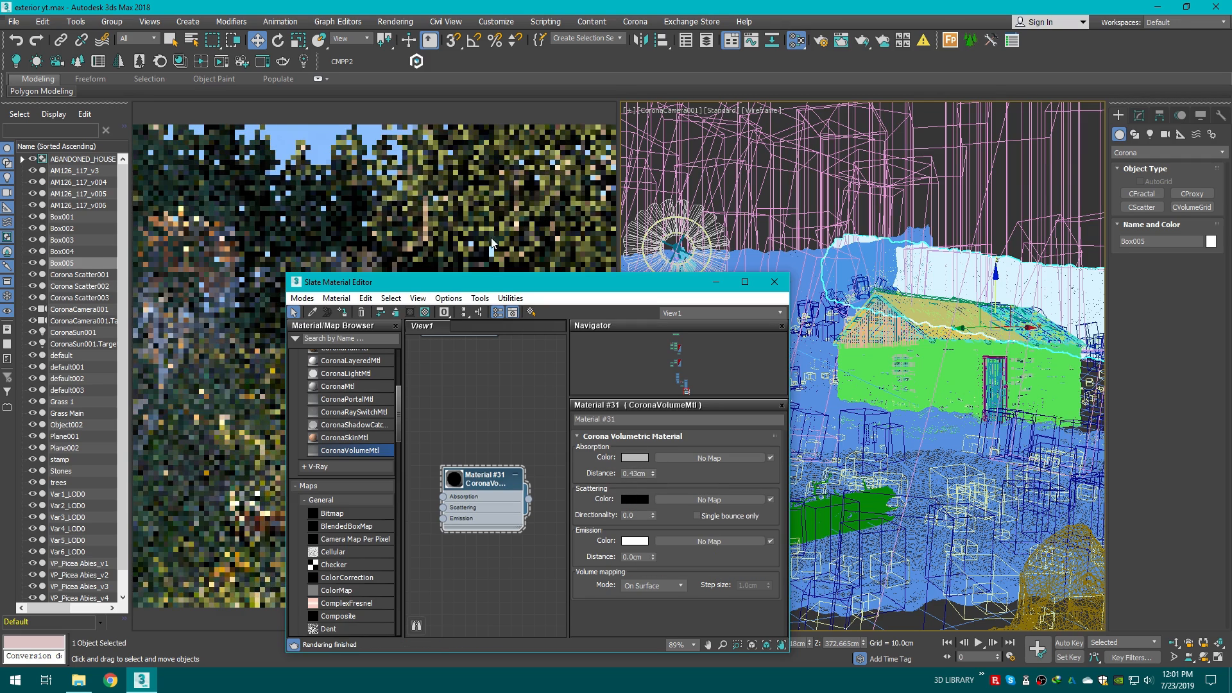
pyautogui.click(635, 499)
pyautogui.moveTo(348, 136); pyautogui.dragTo(385, 136)
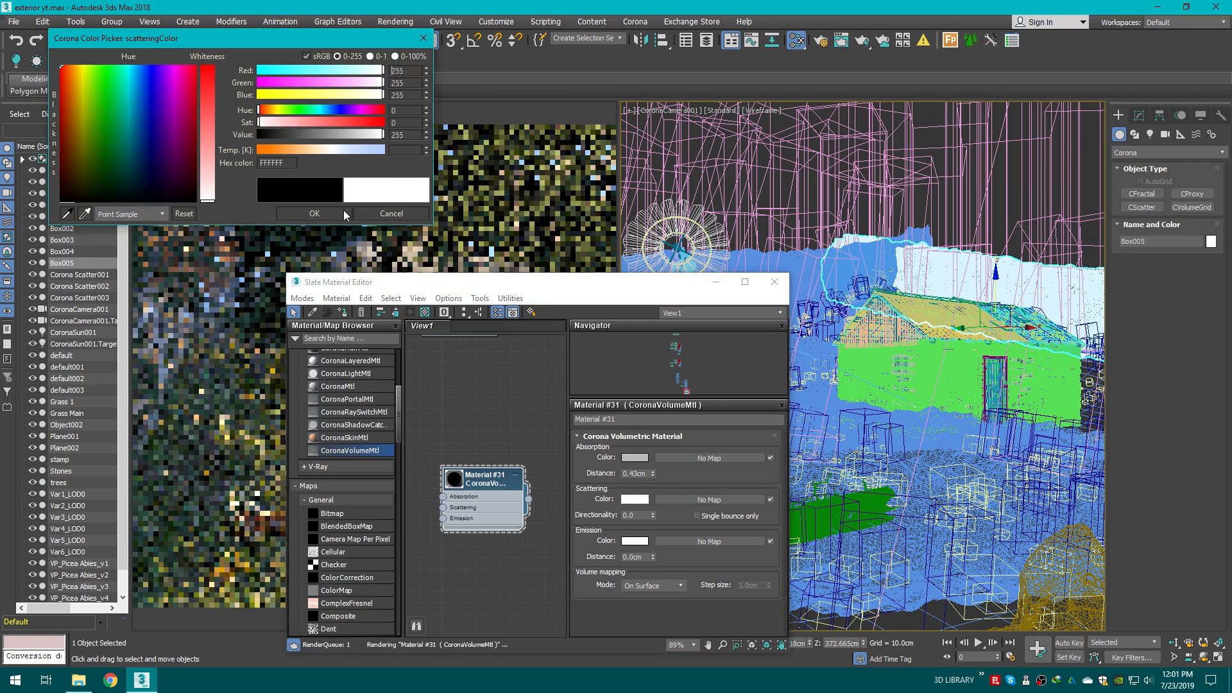
pyautogui.click(344, 212)
# Step: Increase the volume material's absorption distance to about 110 cm
pyautogui.moveTo(528, 288); pyautogui.dragTo(871, 182)
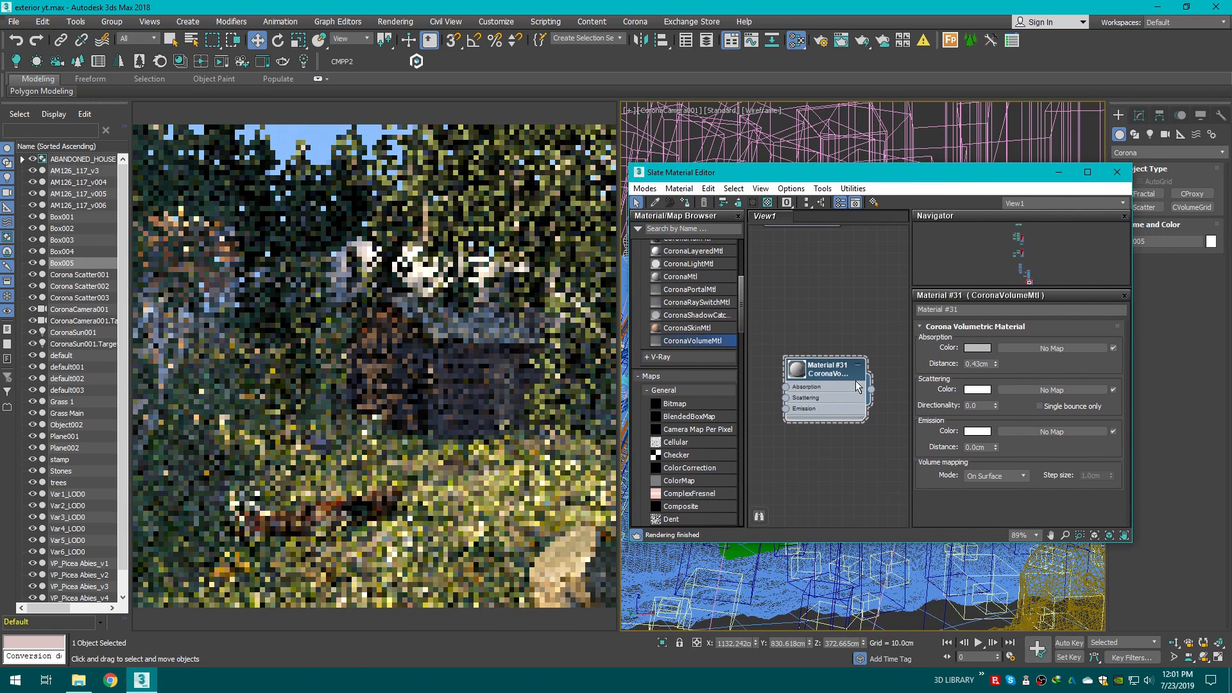
pyautogui.scroll(1, 856, 380)
pyautogui.moveTo(995, 363); pyautogui.dragTo(995, 360)
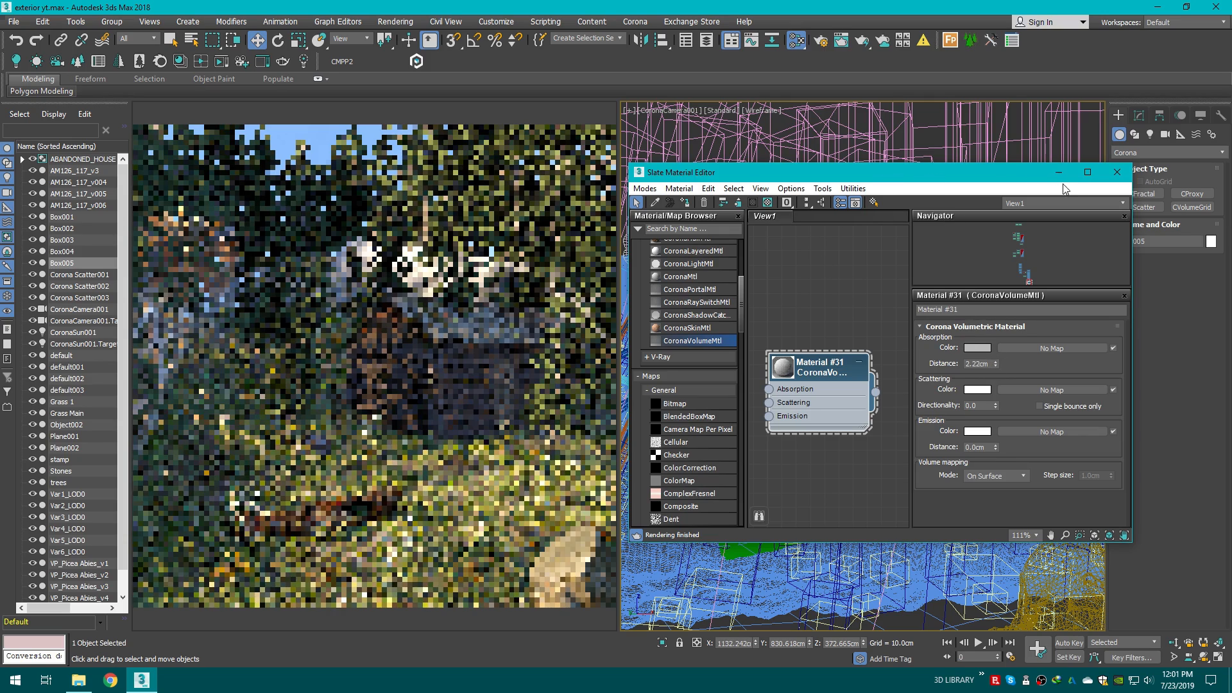
pyautogui.moveTo(996, 364); pyautogui.dragTo(935, 202)
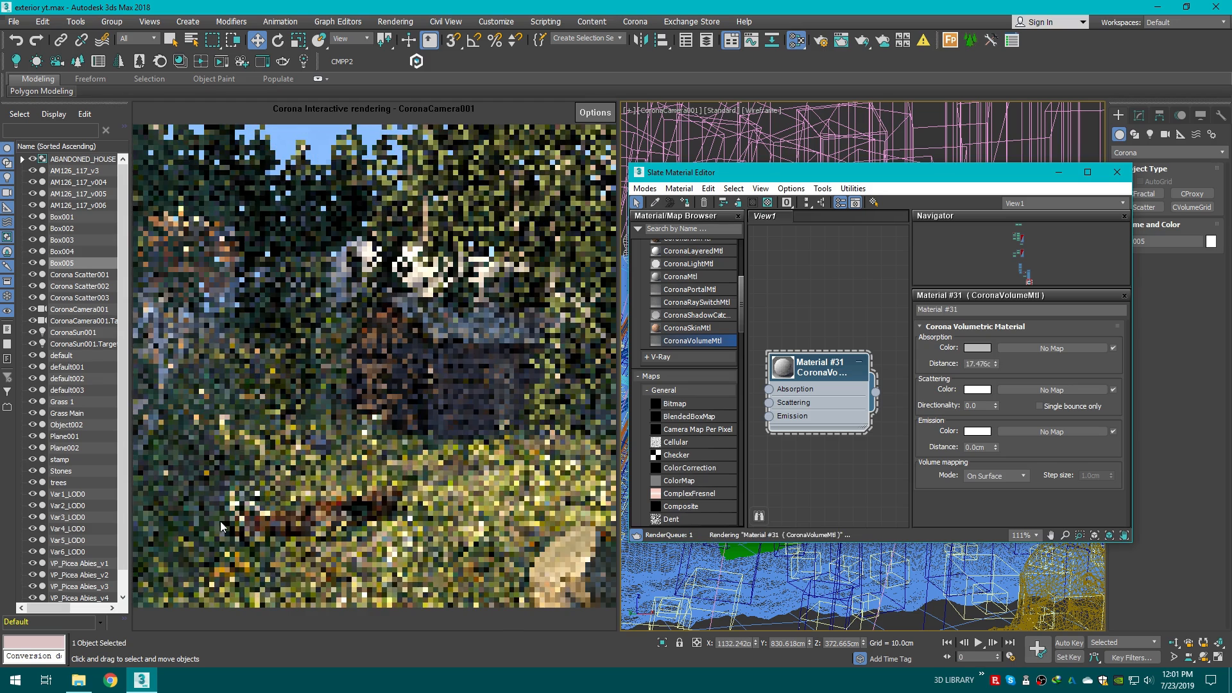
pyautogui.scroll(1, 852, 368)
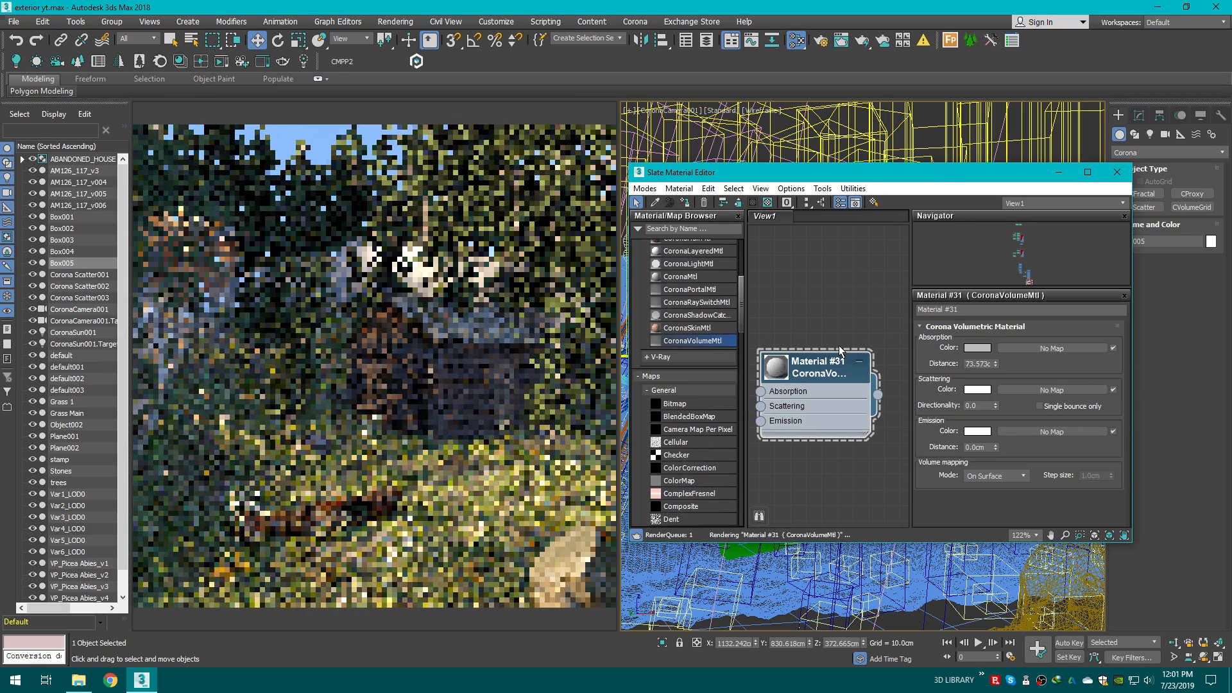
pyautogui.scroll(-1, 842, 352)
pyautogui.moveTo(996, 364); pyautogui.dragTo(939, 156)
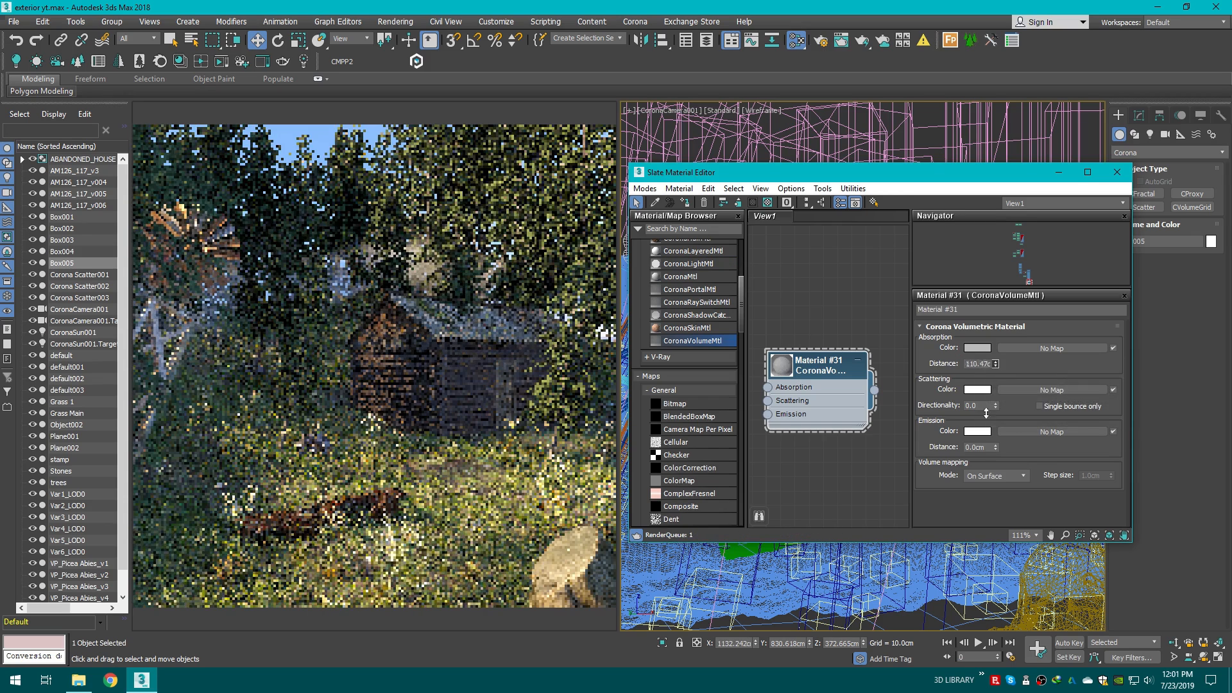
# Step: Raise the fog material's absorption distance to about 135 cm and directionality to 0.17, then close the material editor
pyautogui.moveTo(995, 364)
pyautogui.mouseDown()
pyautogui.moveTo(984, 384)
pyautogui.moveTo(986, 349)
pyautogui.mouseUp()
pyautogui.moveTo(995, 406); pyautogui.dragTo(995, 398)
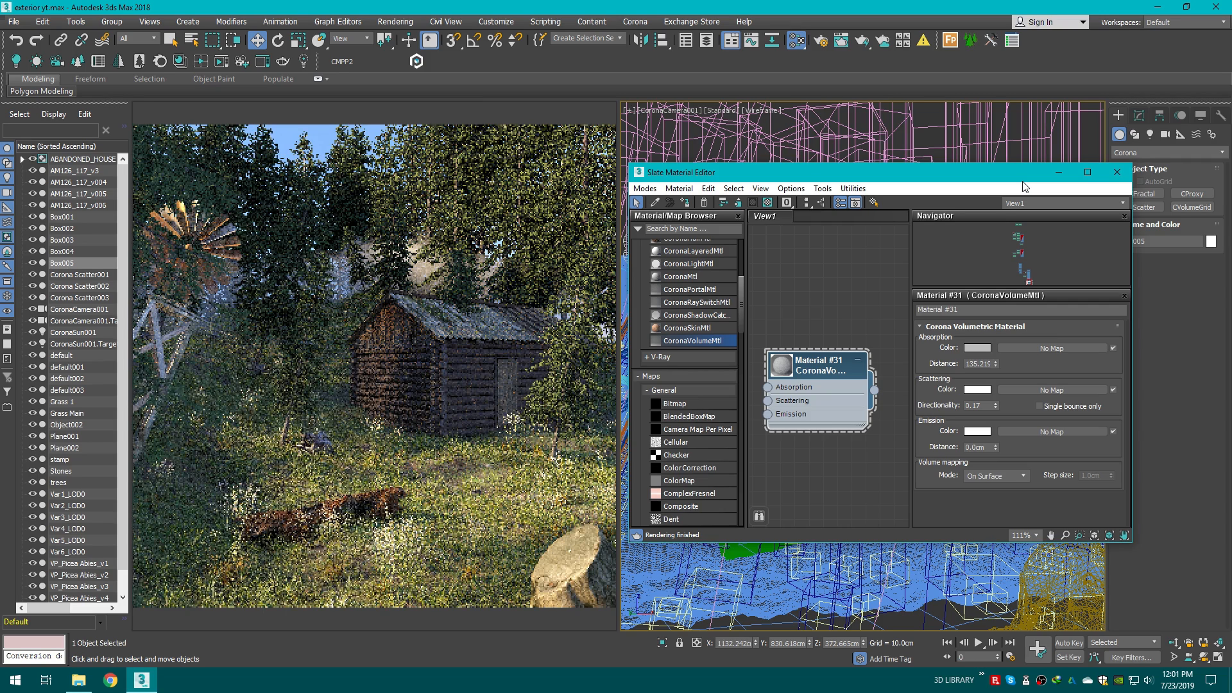
pyautogui.click(1117, 172)
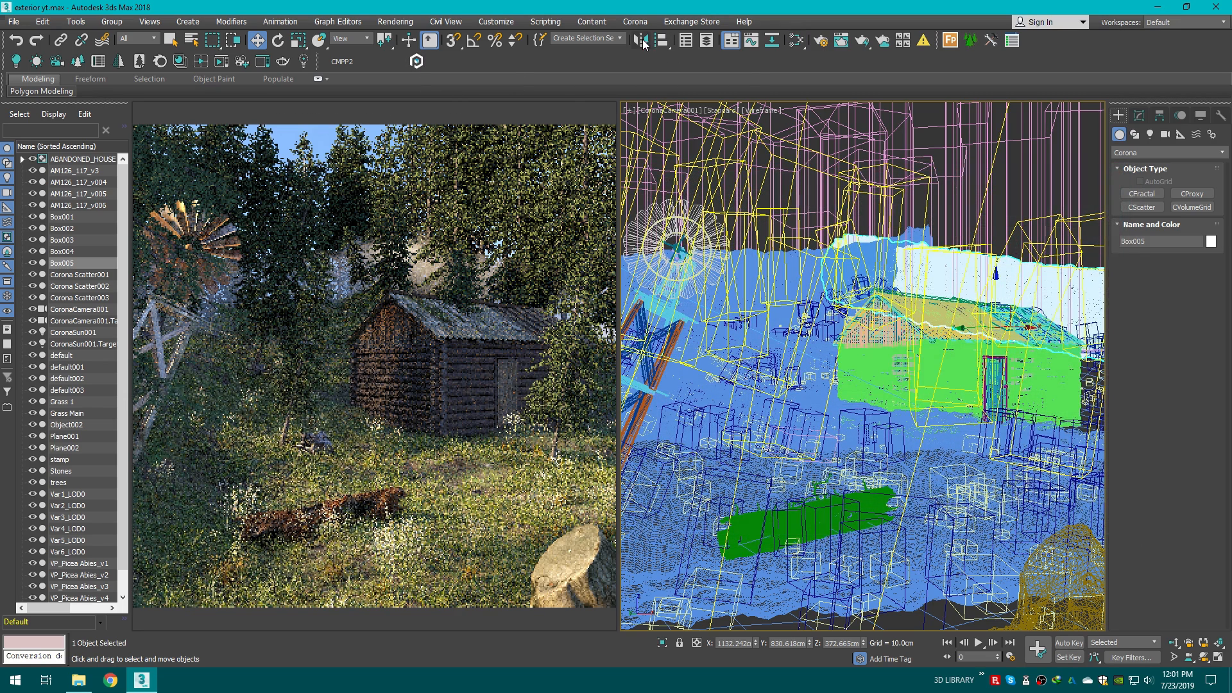
# Step: Mirror the fog box Box005 on the X axis without cloning, then rotate it slightly and raise it
pyautogui.click(641, 42)
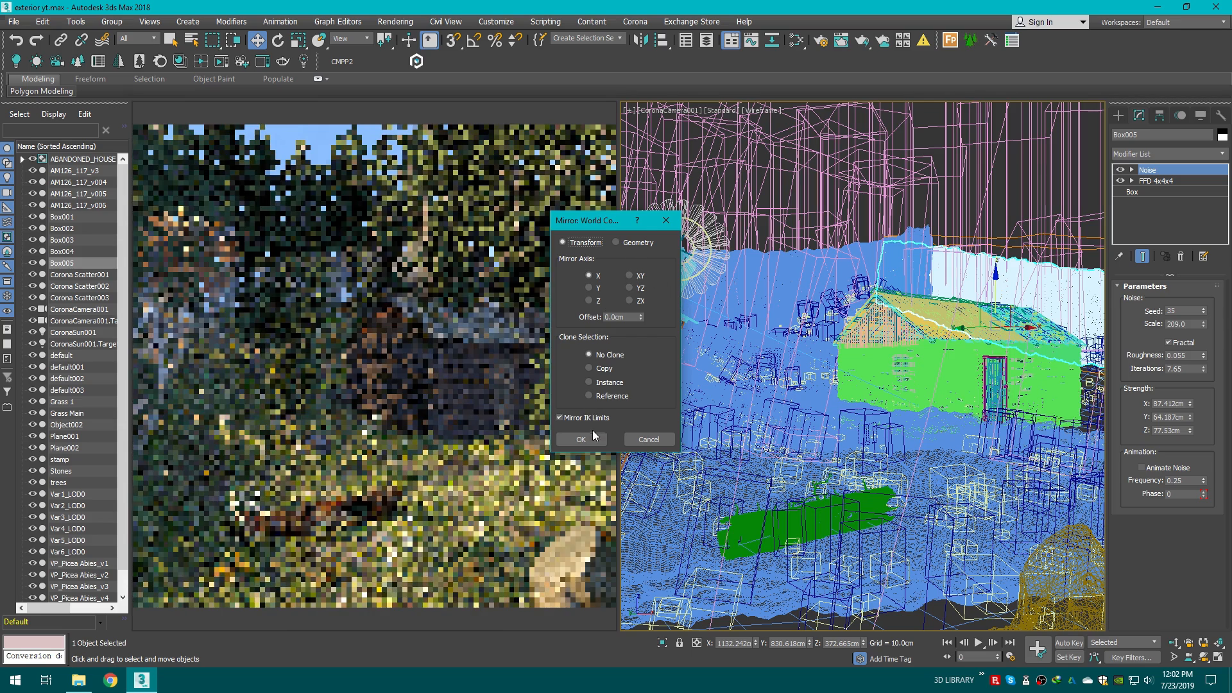
pyautogui.click(587, 439)
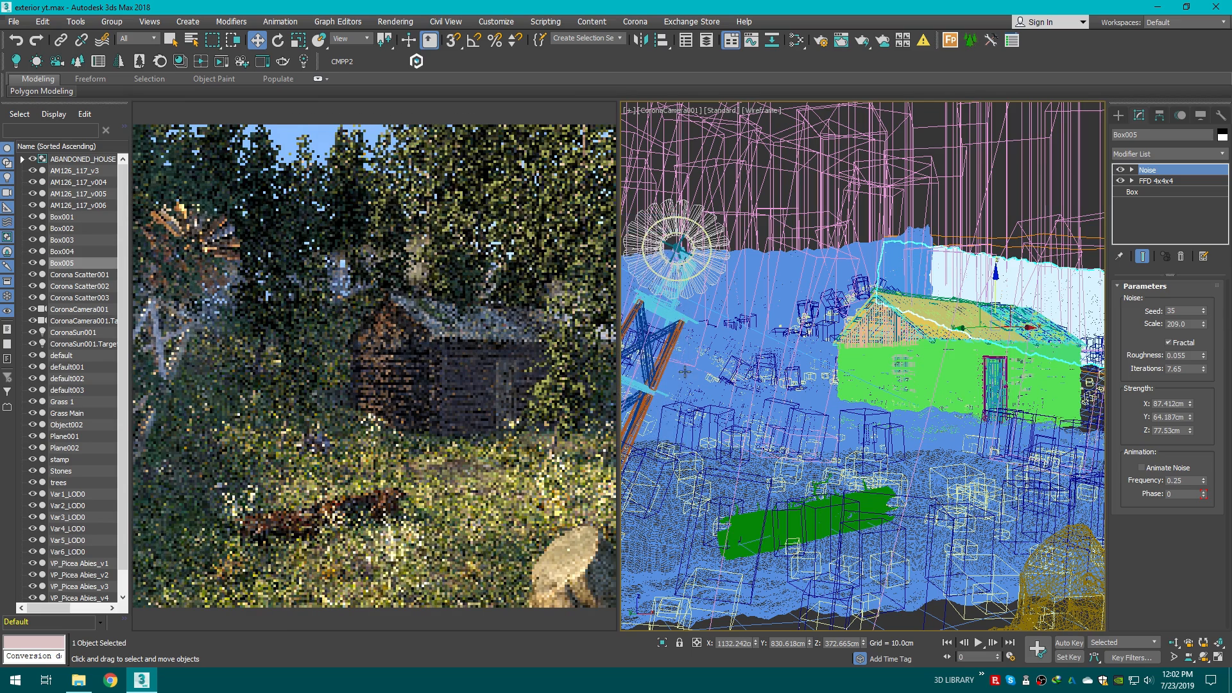
pyautogui.click(278, 41)
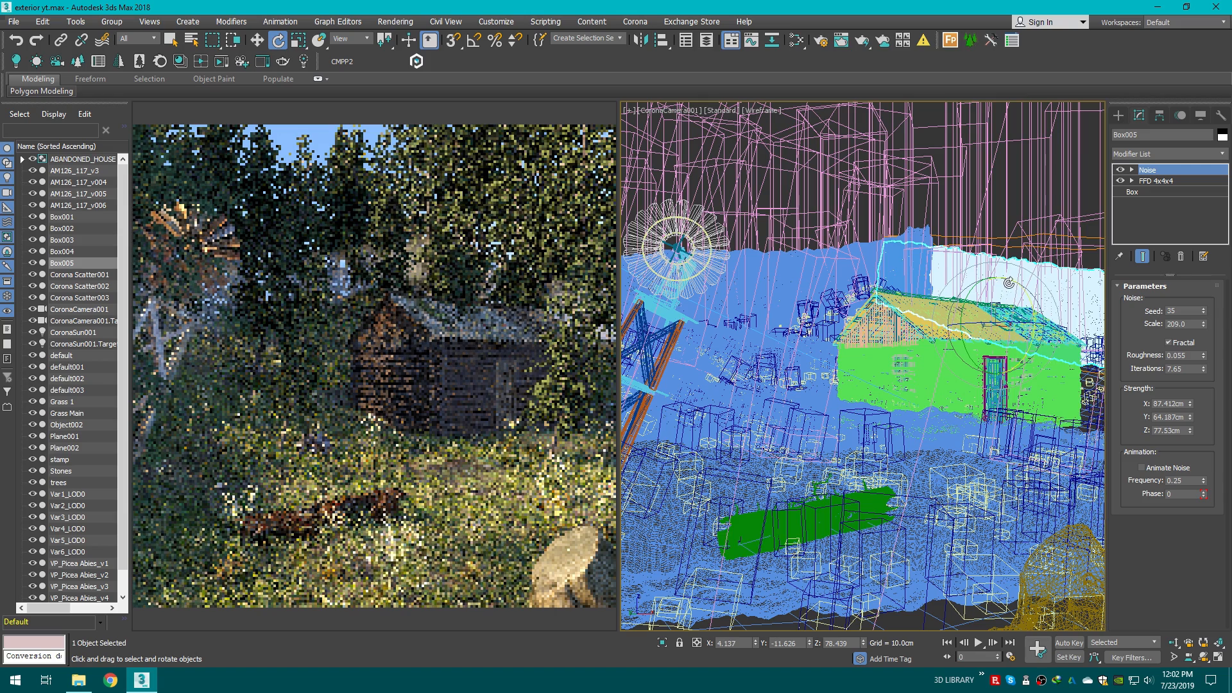
pyautogui.moveTo(1009, 283); pyautogui.dragTo(996, 251)
pyautogui.press('w')
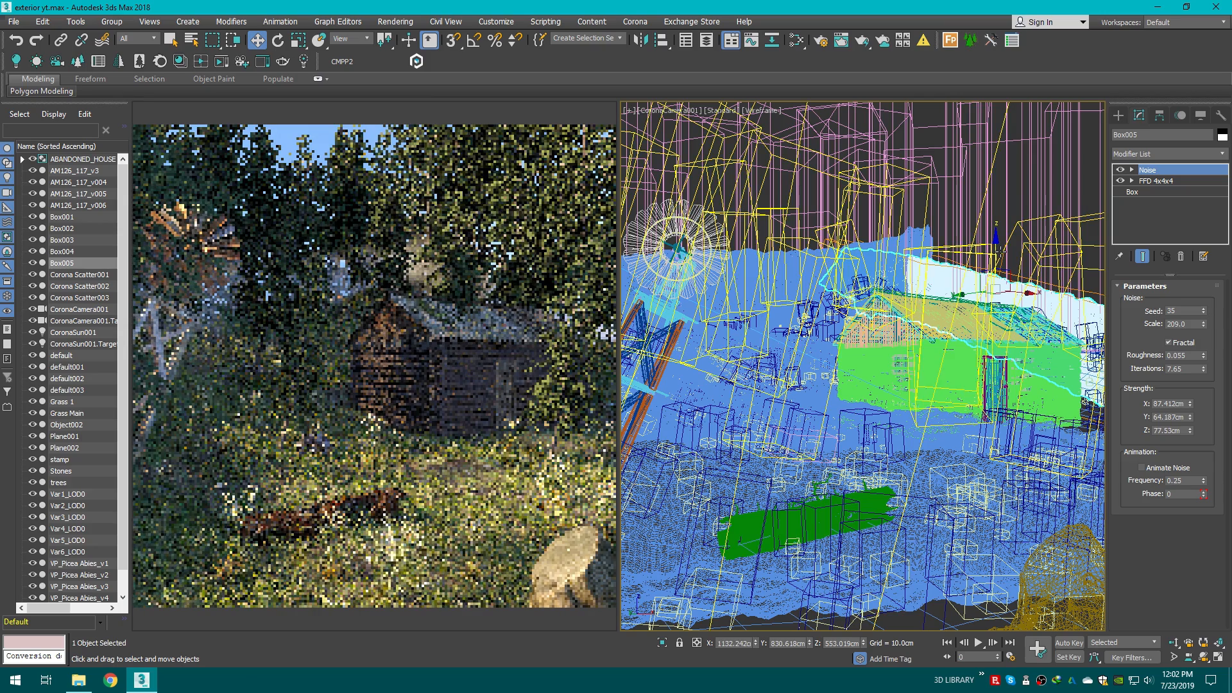
pyautogui.moveTo(996, 251); pyautogui.dragTo(997, 244)
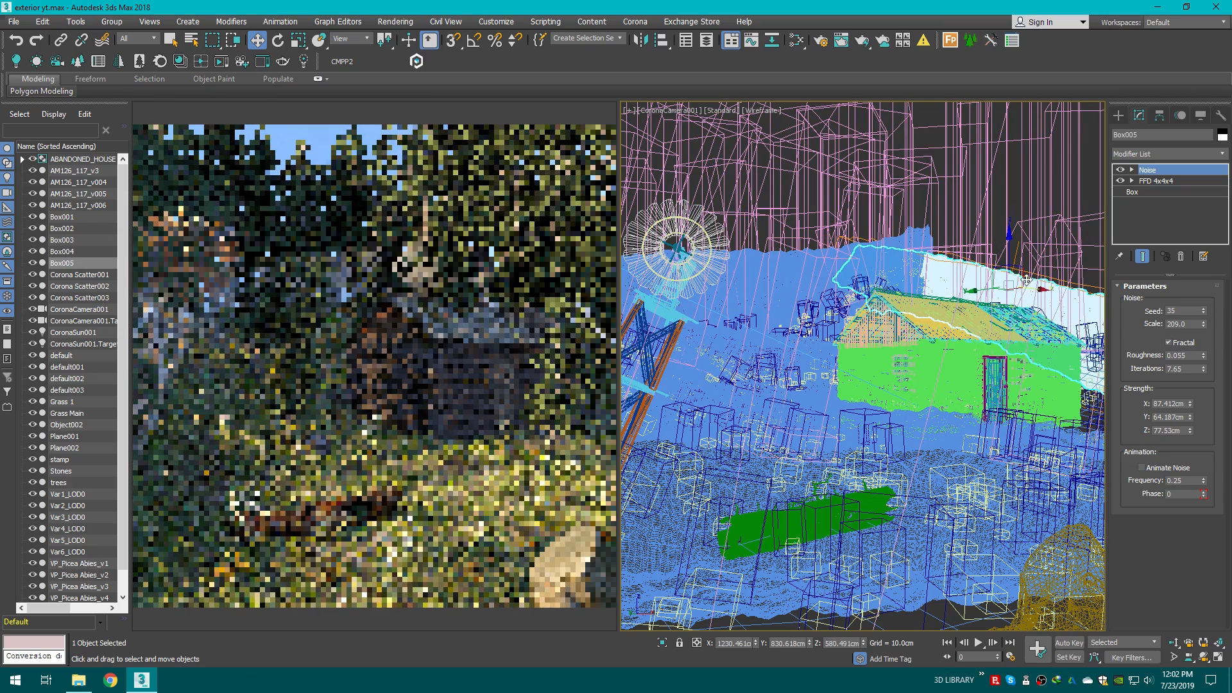
# Step: Select the trees scatter and set its collision spacing to 22%
pyautogui.click(1049, 196)
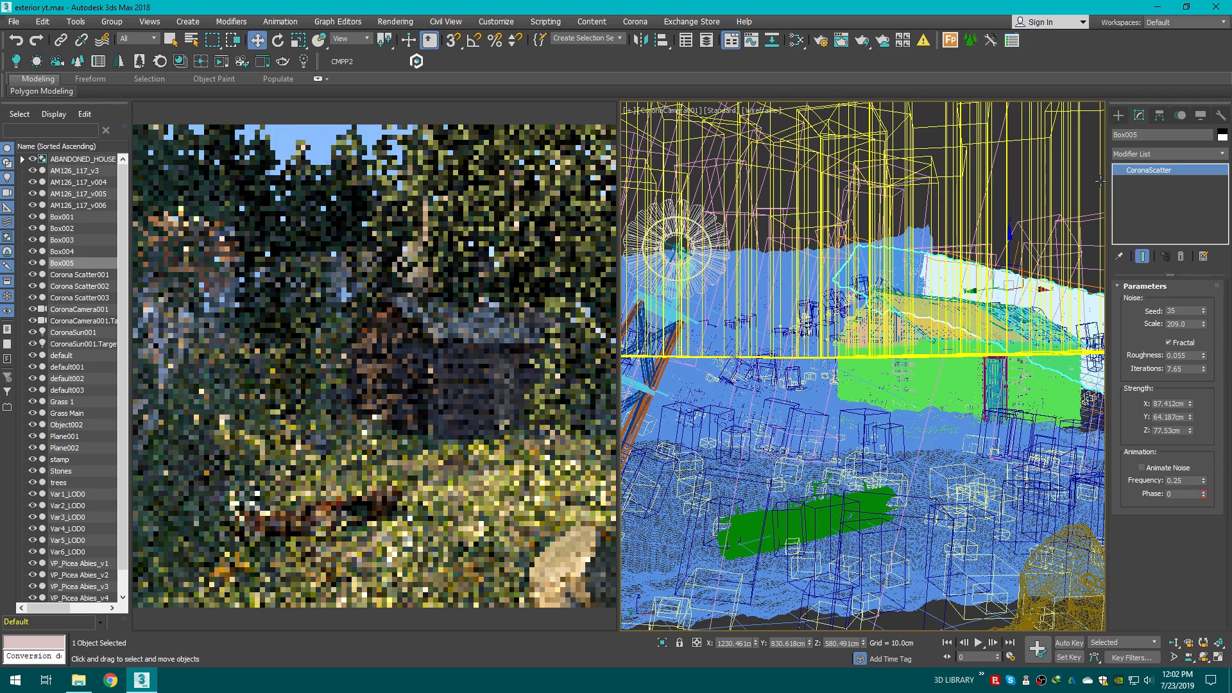
pyautogui.click(1099, 182)
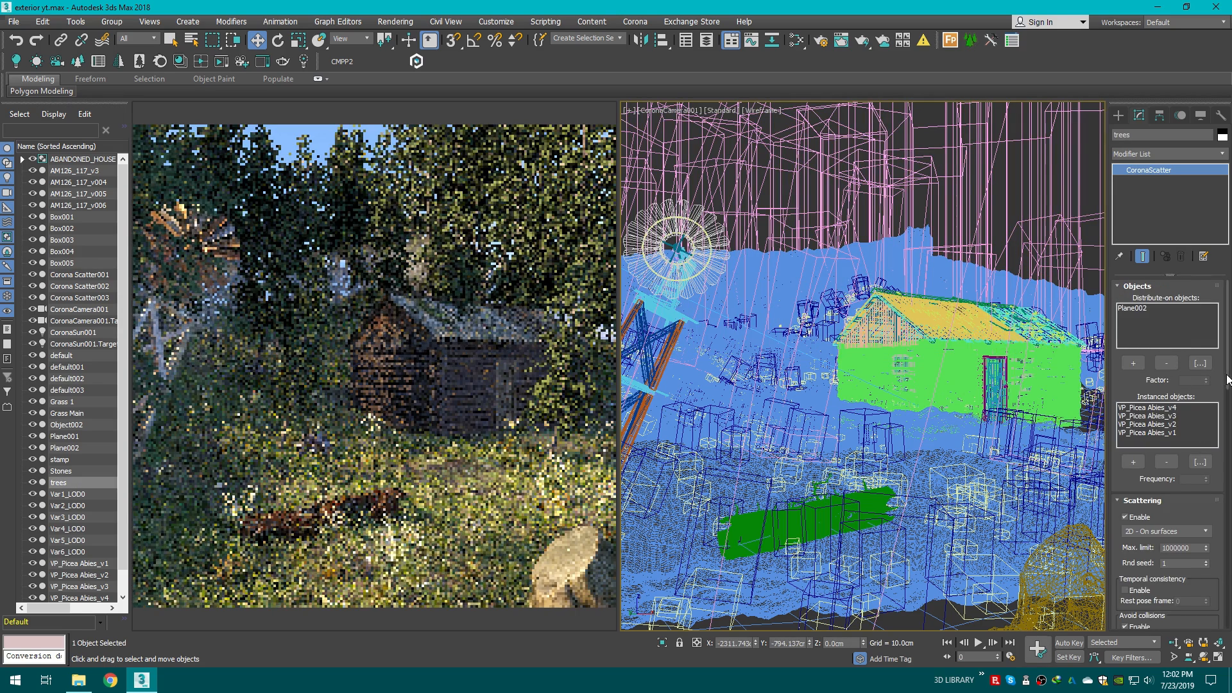
pyautogui.scroll(-5, 1228, 379)
pyautogui.doubleClick(1193, 428)
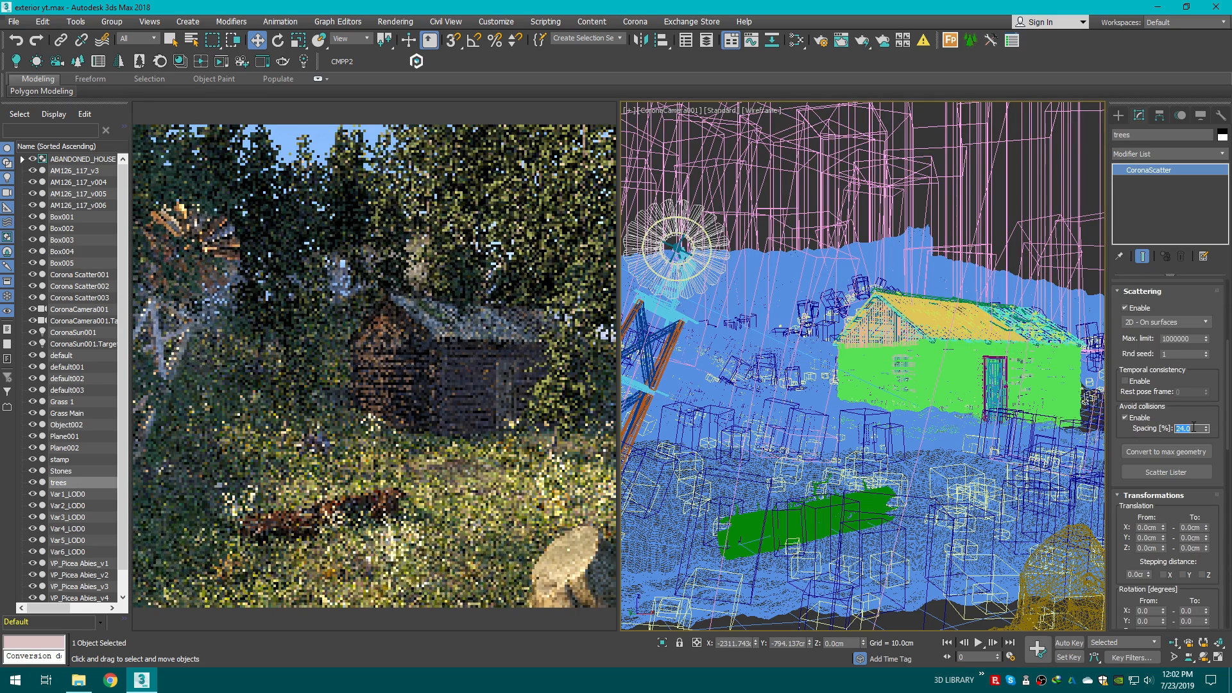
pyautogui.write('2')
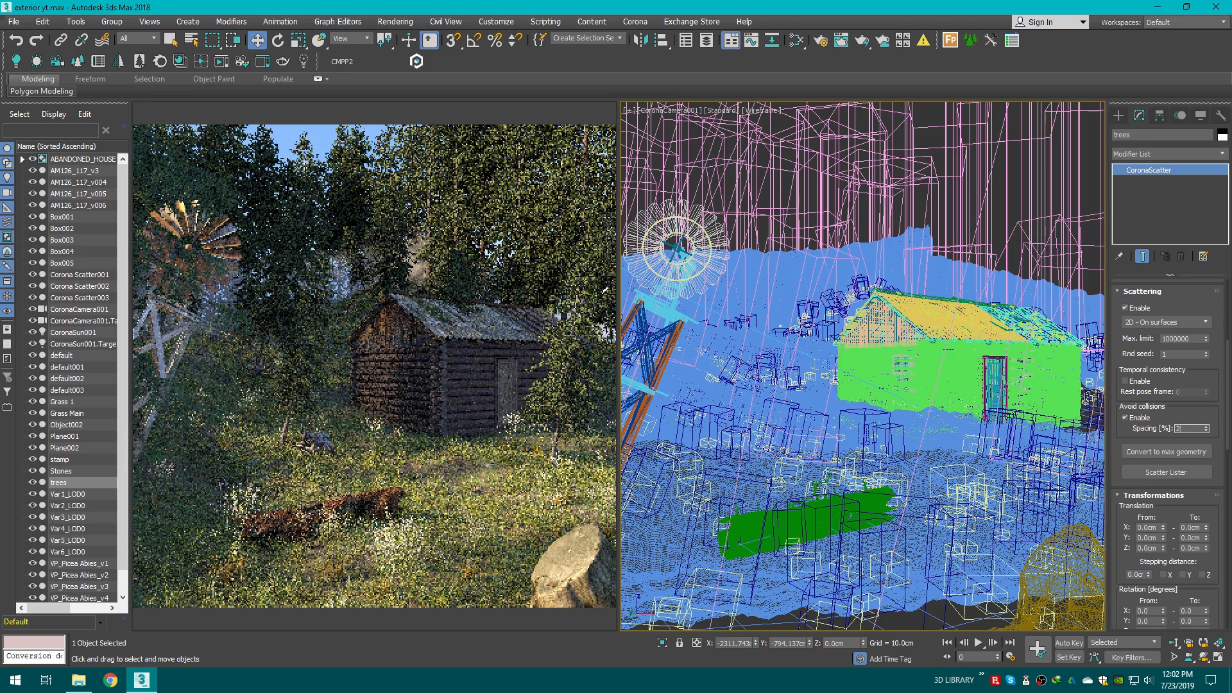
pyautogui.write('2')
pyautogui.press('Return')
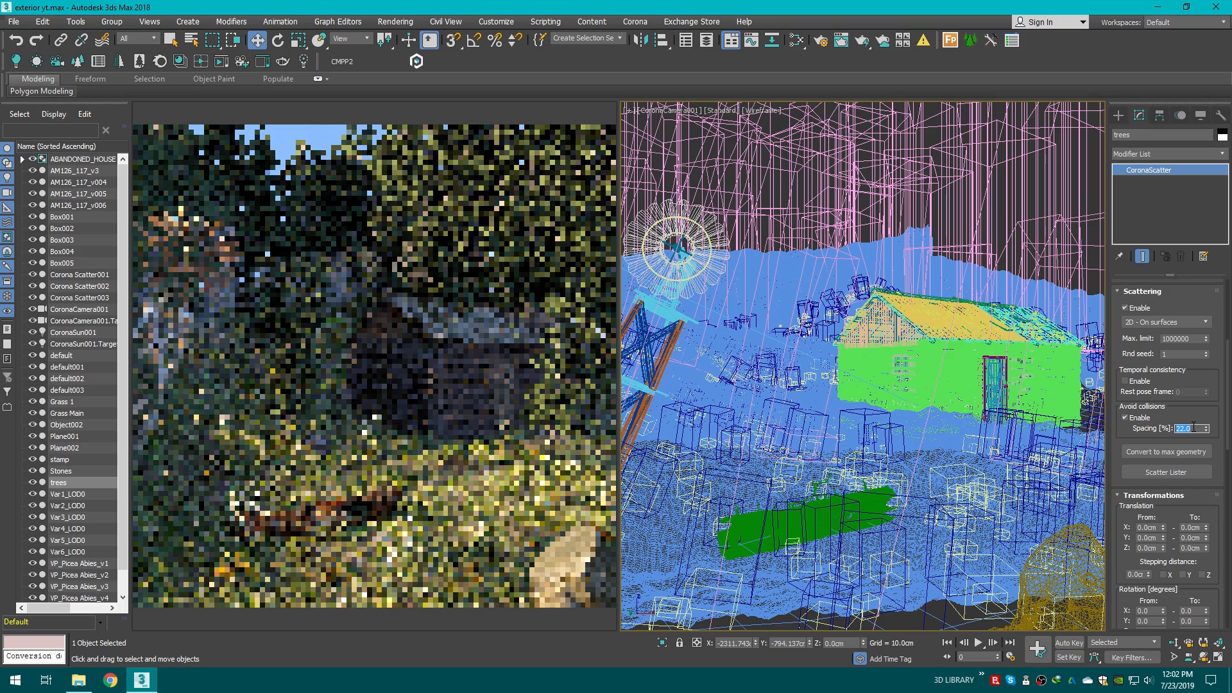
# Step: Examine the windmill group's placement from the top view and return to the camera view
pyautogui.click(1119, 115)
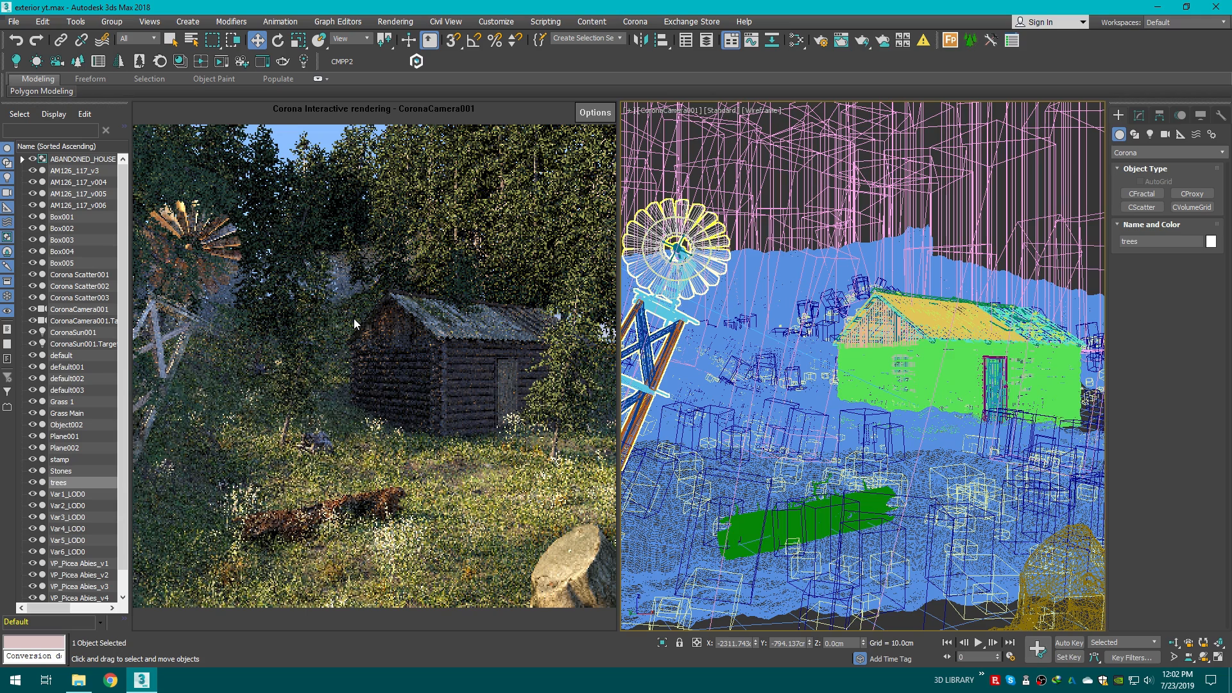
pyautogui.click(661, 264)
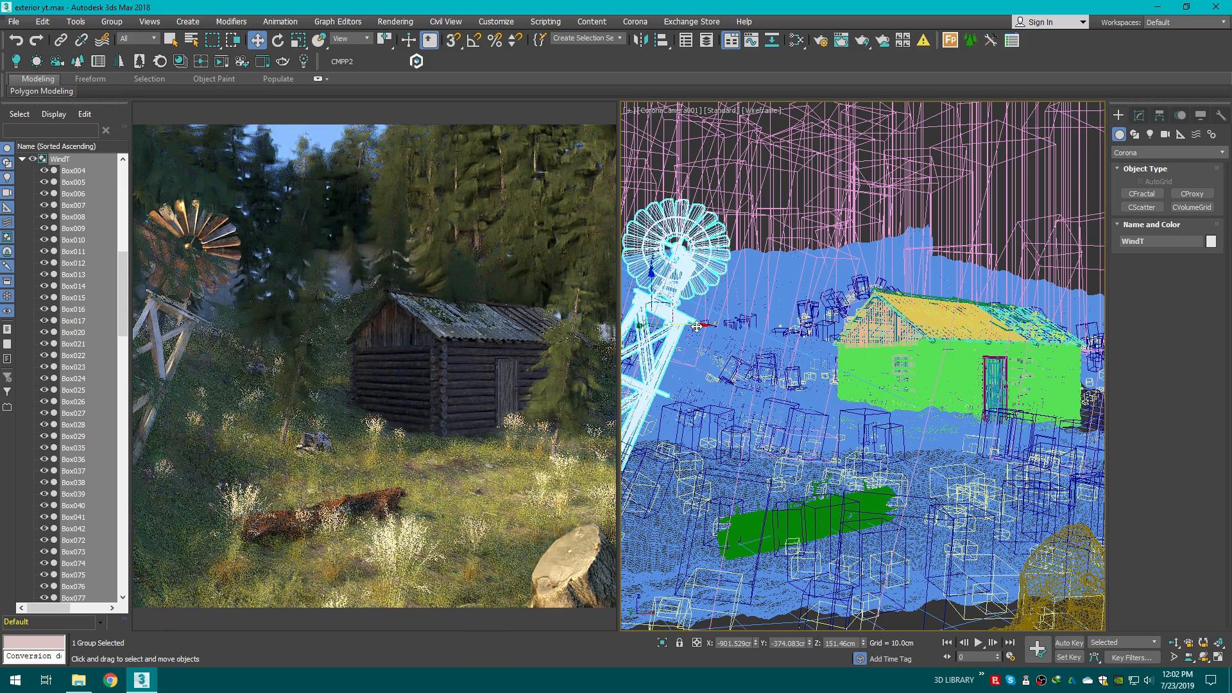
pyautogui.press('t')
pyautogui.press('z')
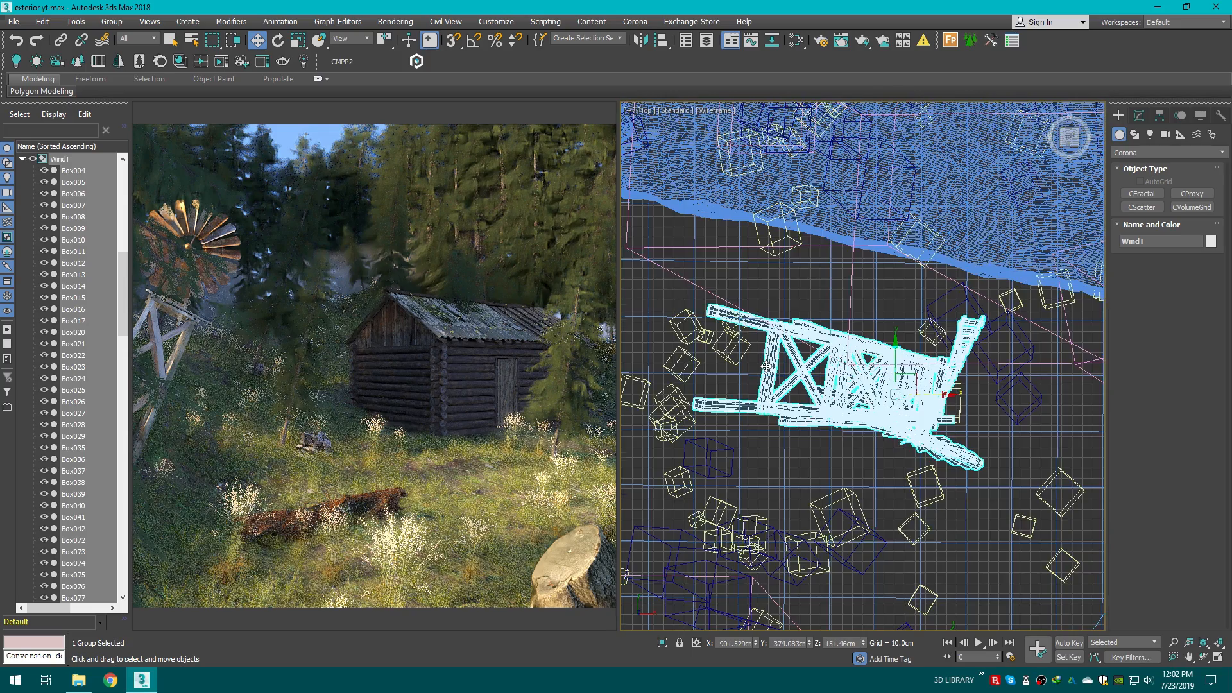
pyautogui.scroll(-4, 766, 366)
pyautogui.moveTo(829, 330); pyautogui.dragTo(820, 349)
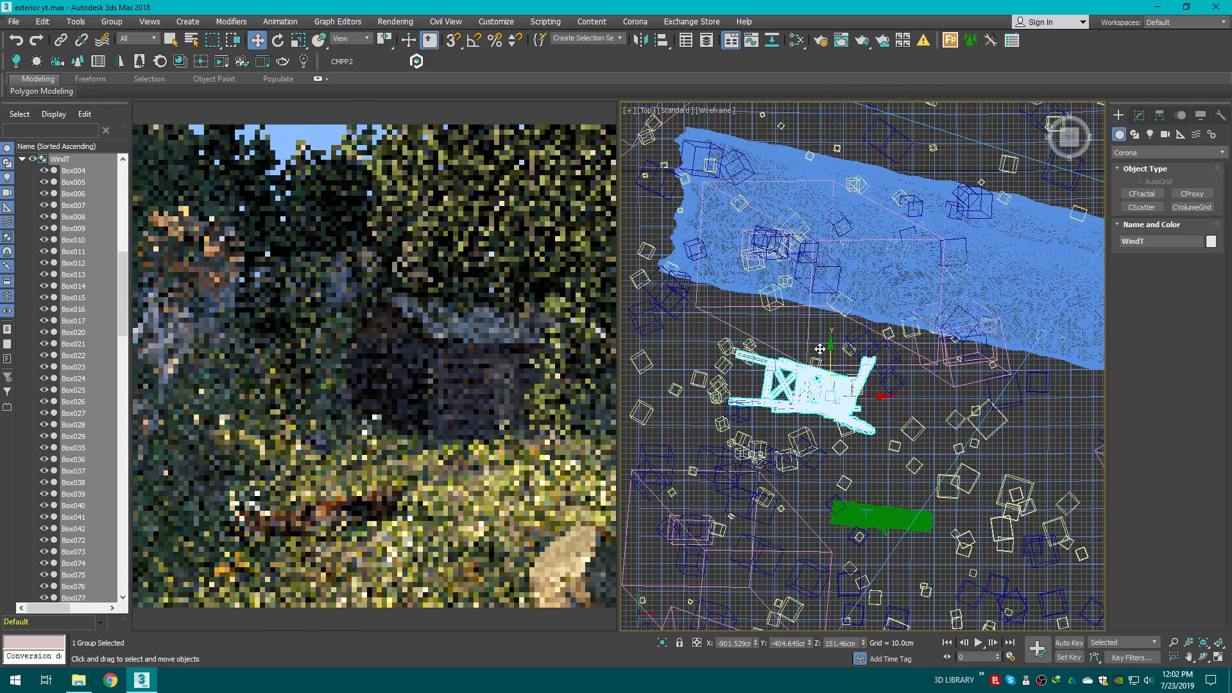
pyautogui.press('F3')
pyautogui.click(750, 111)
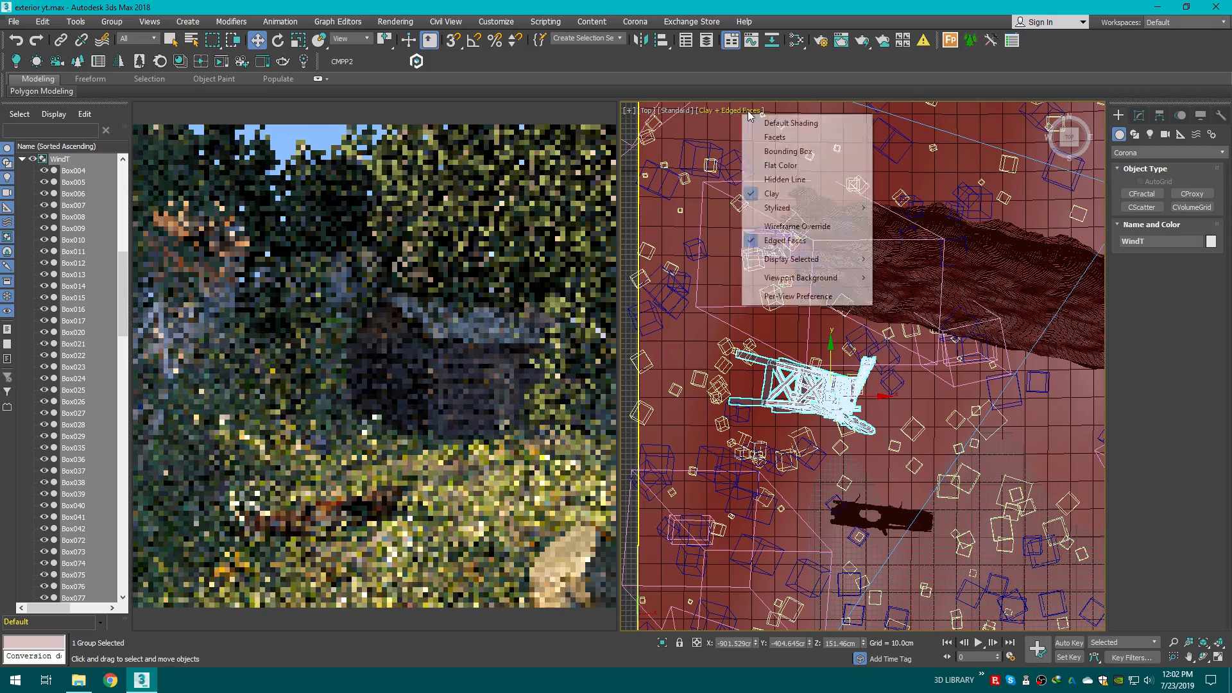
pyautogui.click(790, 123)
pyautogui.moveTo(1069, 140); pyautogui.dragTo(1031, 140)
pyautogui.moveTo(865, 235); pyautogui.dragTo(850, 235)
pyautogui.press('c')
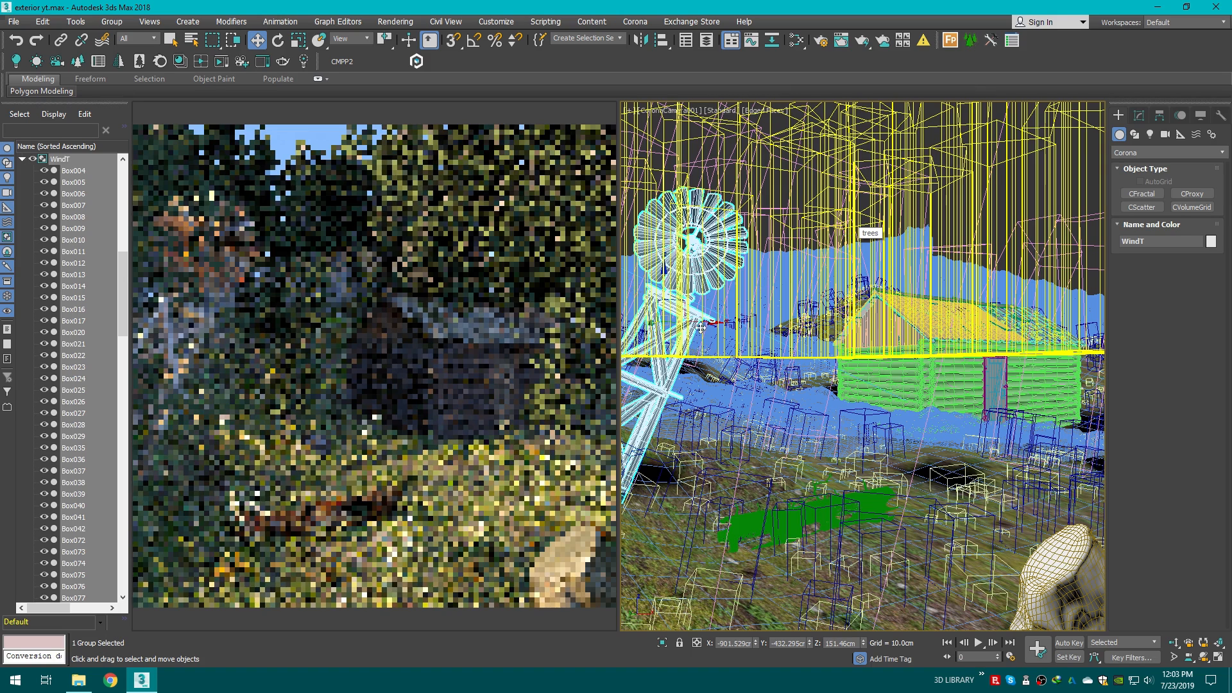
# Step: Select Corona Scatter001 and locate its icon in a perspective view
pyautogui.click(650, 178)
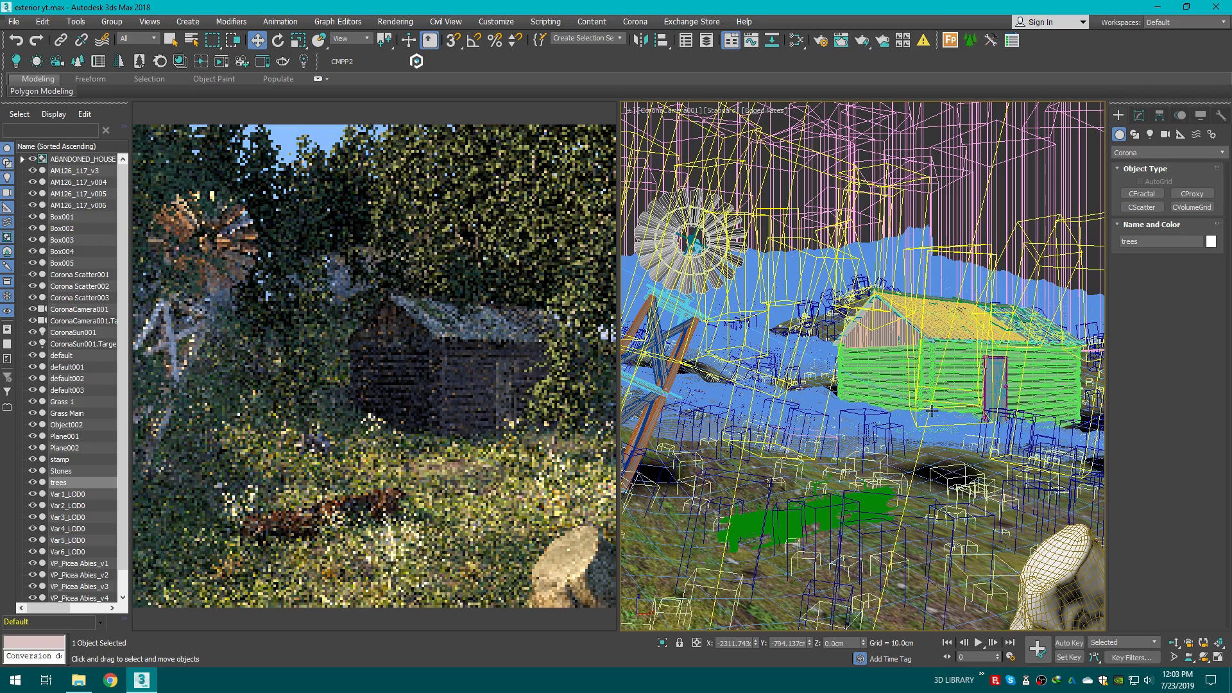
pyautogui.press('F3')
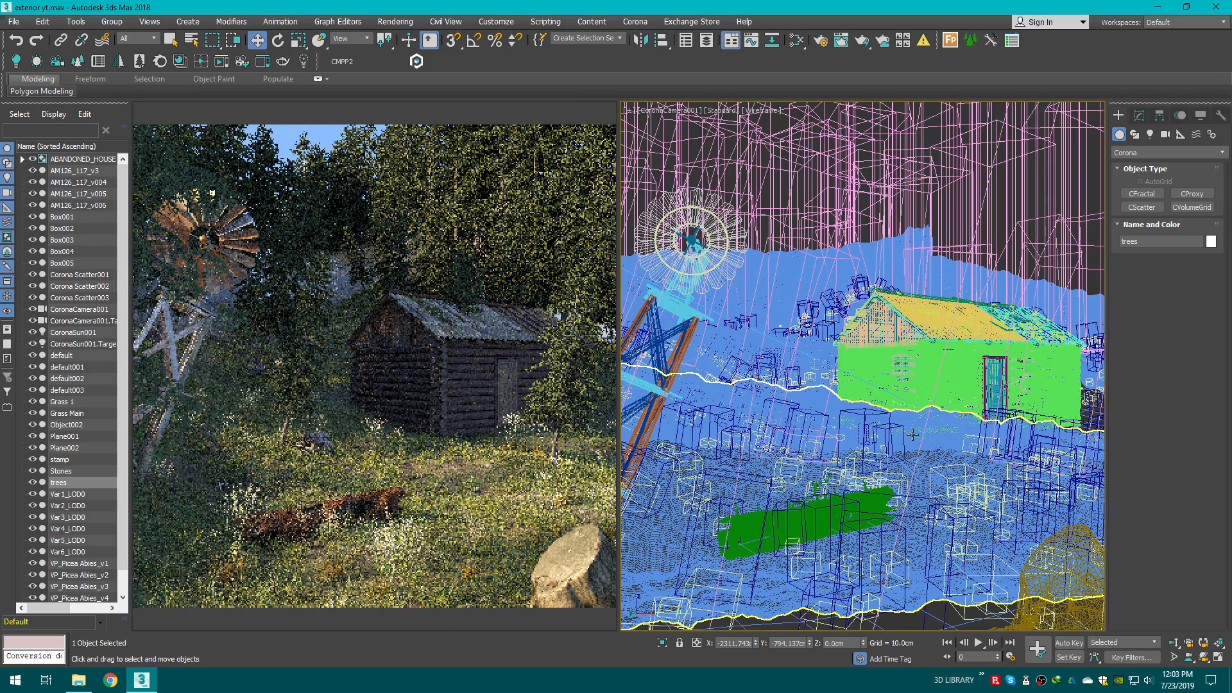
pyautogui.click(922, 435)
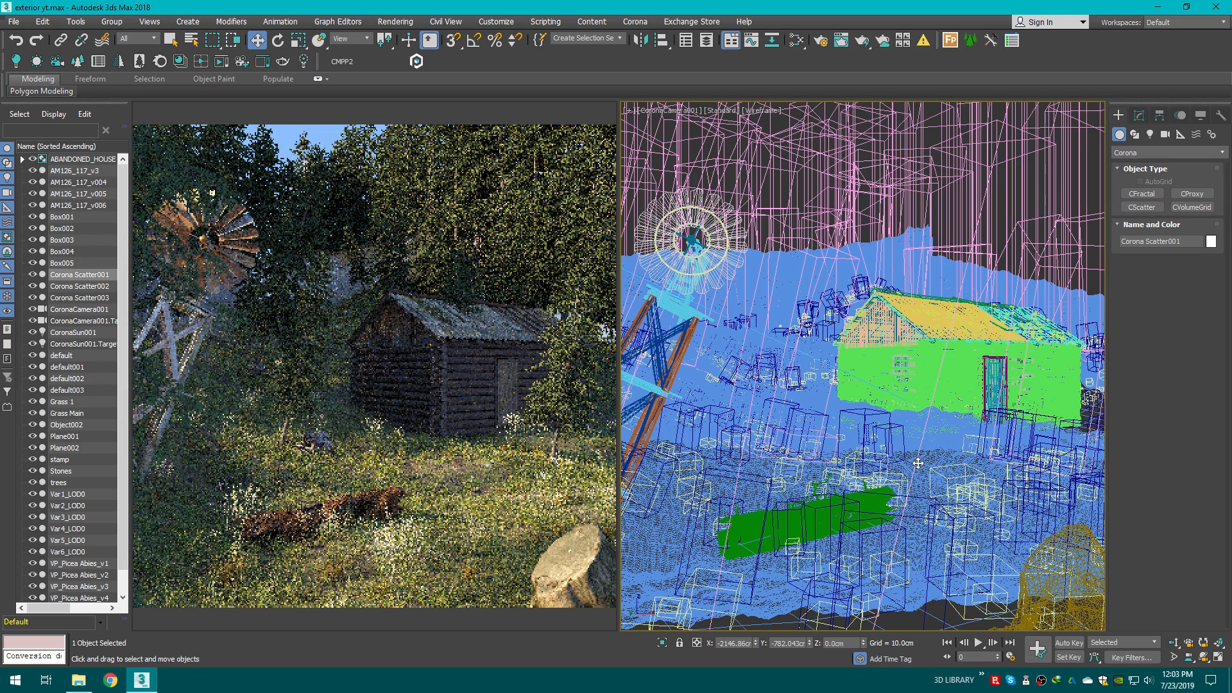
pyautogui.press('F3')
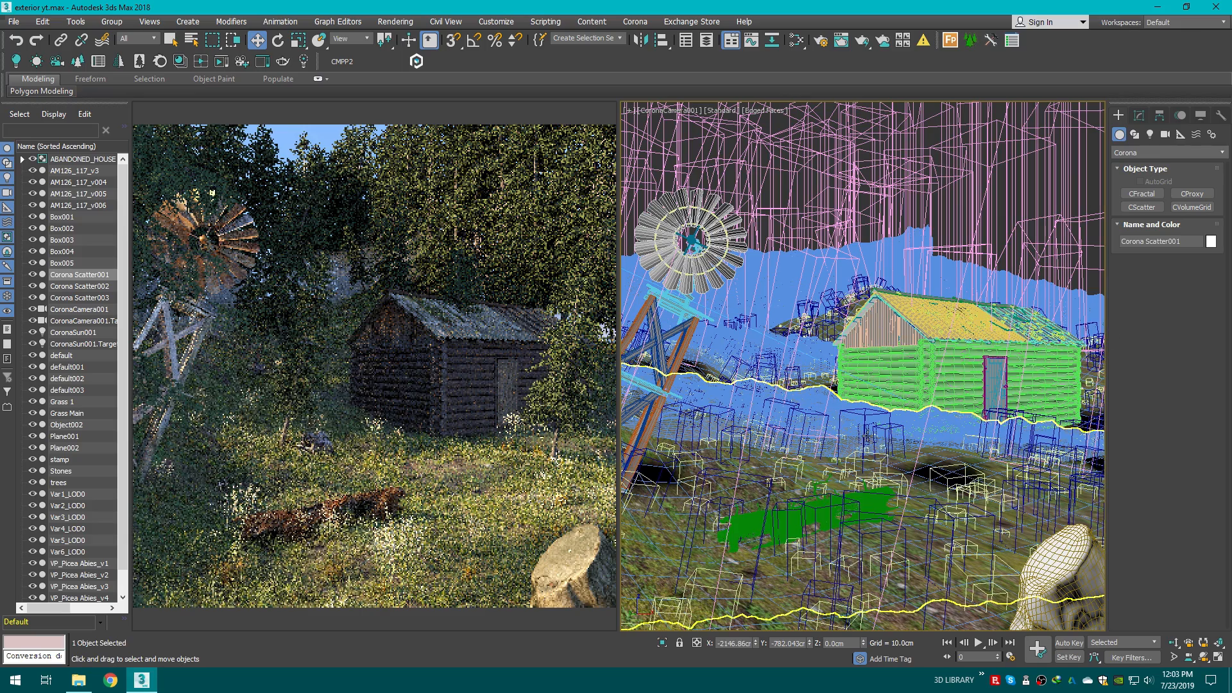
pyautogui.press('p')
pyautogui.scroll(-5, 866, 458)
pyautogui.scroll(-5, 867, 458)
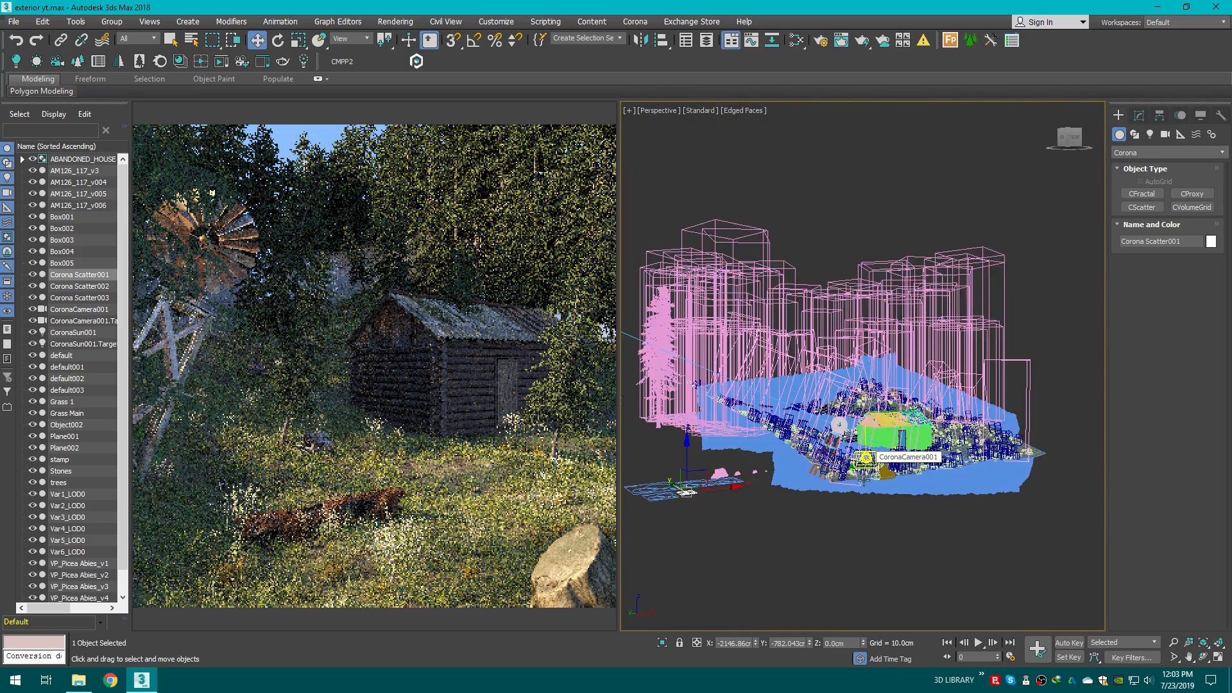
pyautogui.moveTo(1070, 139); pyautogui.dragTo(1050, 208)
pyautogui.scroll(8, 746, 450)
pyautogui.moveTo(734, 555); pyautogui.dragTo(789, 476, button='middle')
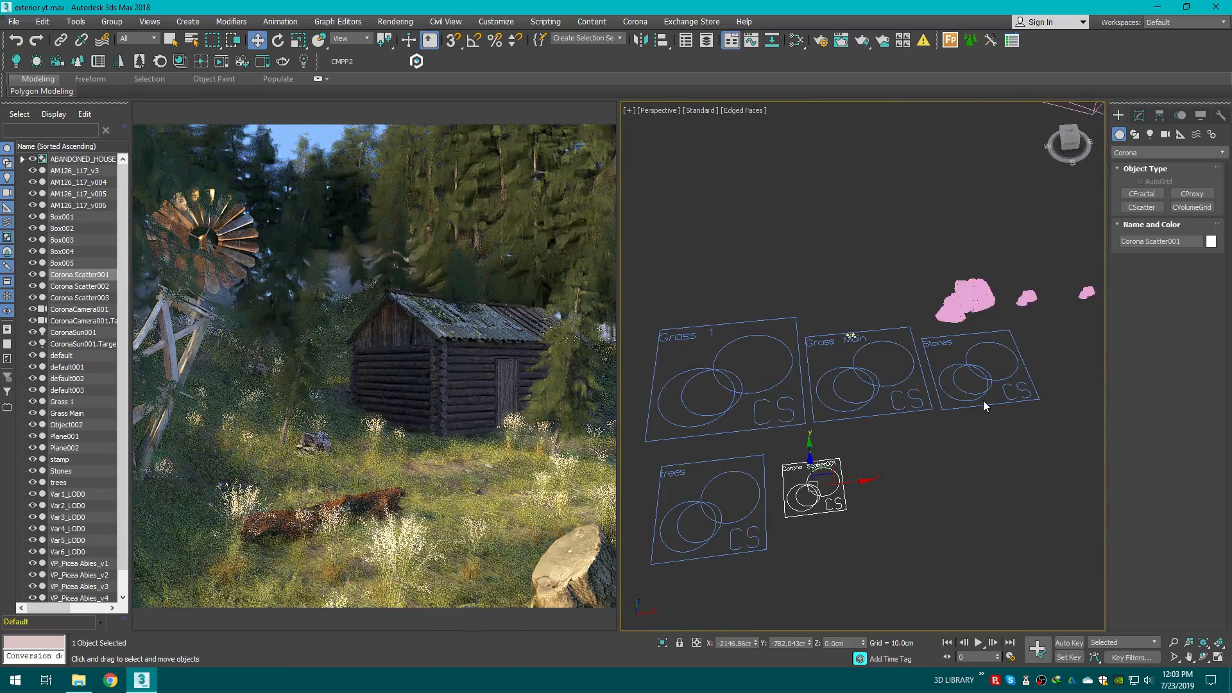
pyautogui.scroll(-5, 985, 407)
pyautogui.moveTo(963, 413); pyautogui.dragTo(658, 489, button='middle')
# Step: Set Corona Scatter001's random distribution count to 40
pyautogui.click(1140, 118)
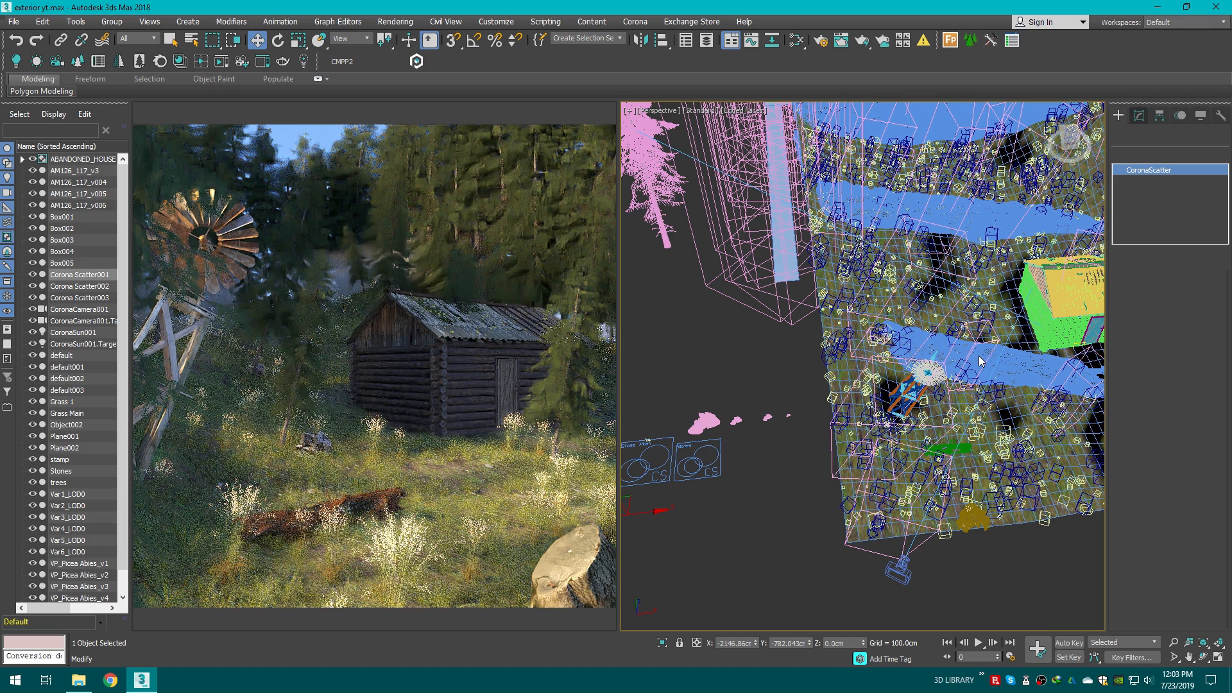
pyautogui.press('c')
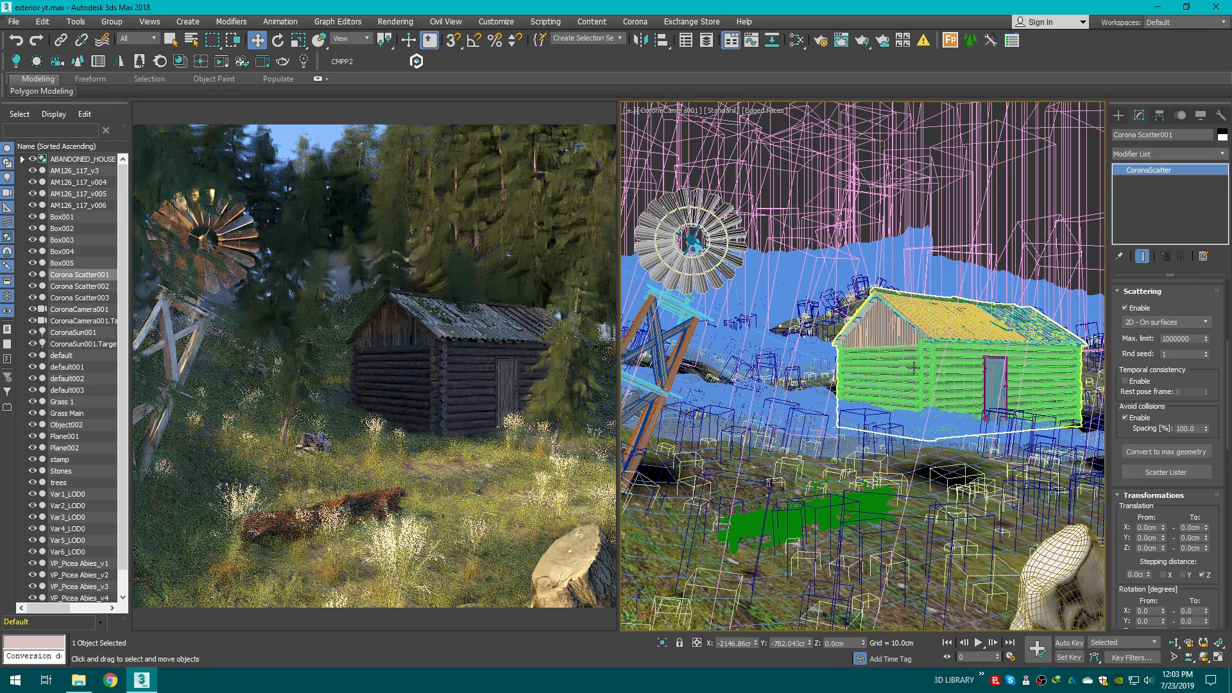
pyautogui.doubleClick(1195, 429)
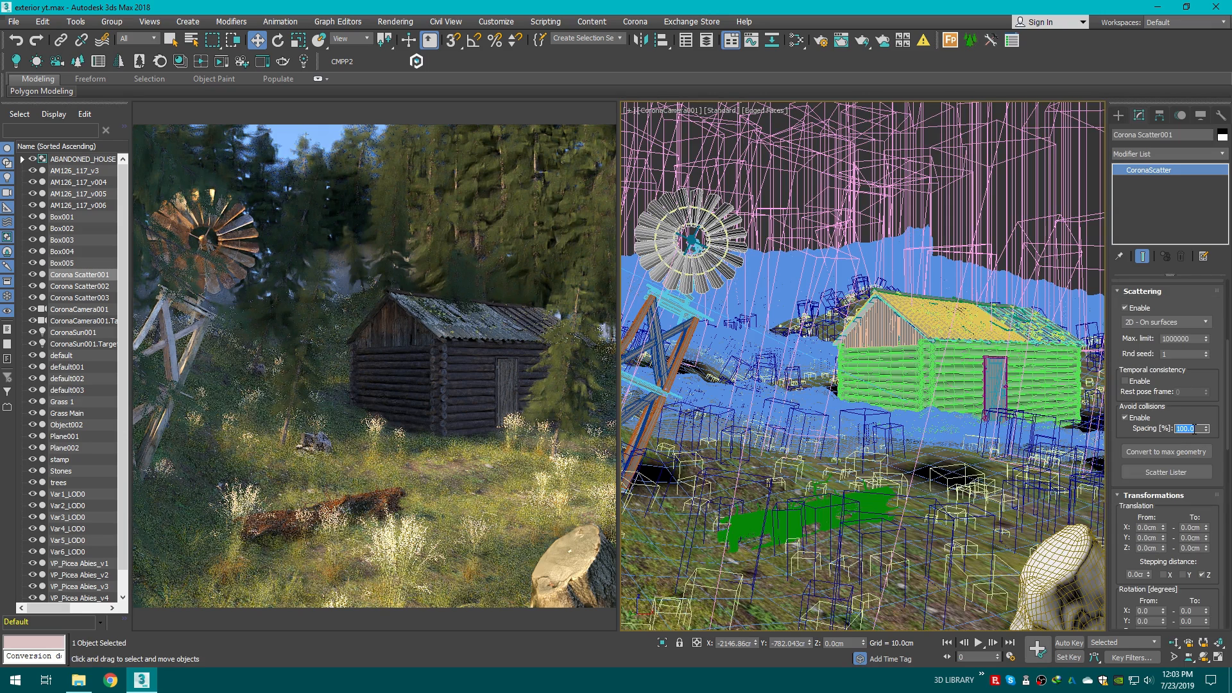
pyautogui.click(1143, 418)
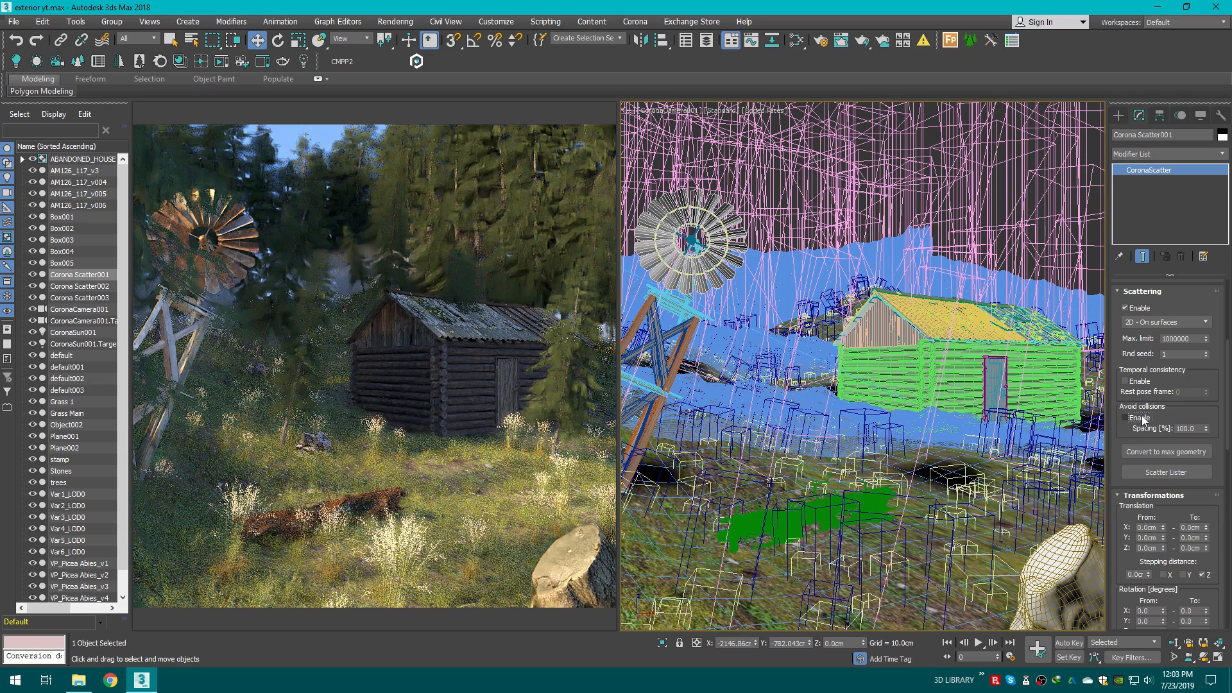
pyautogui.click(1143, 418)
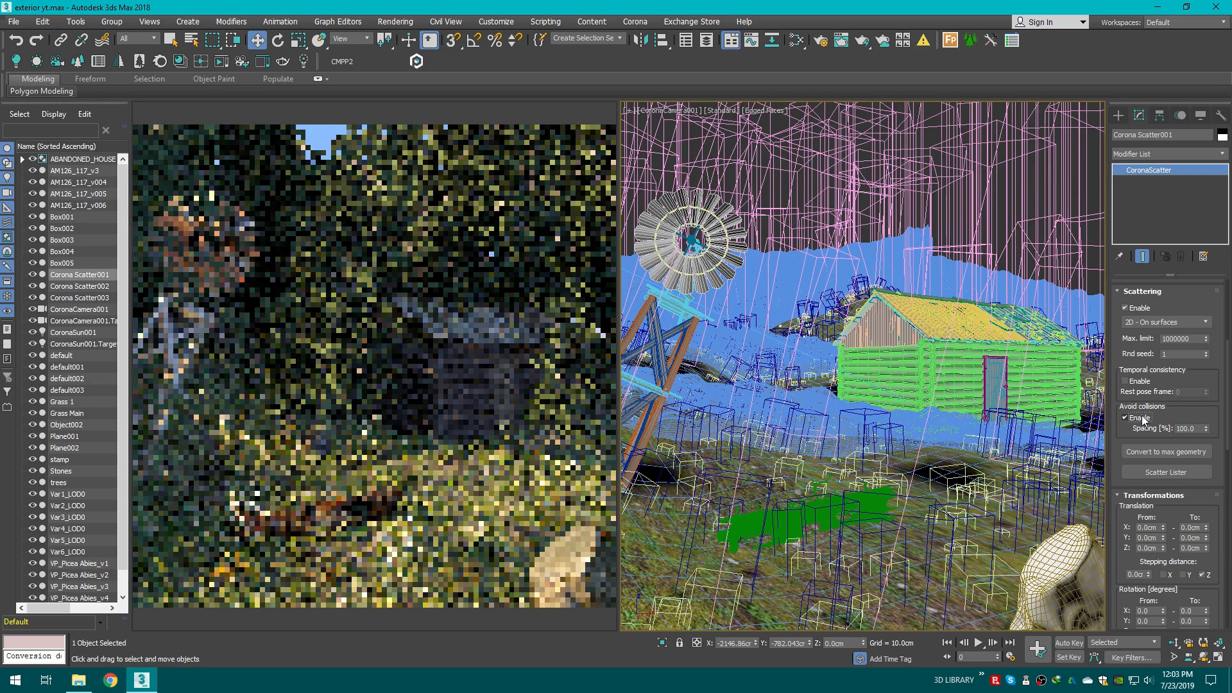
pyautogui.scroll(-5, 1209, 443)
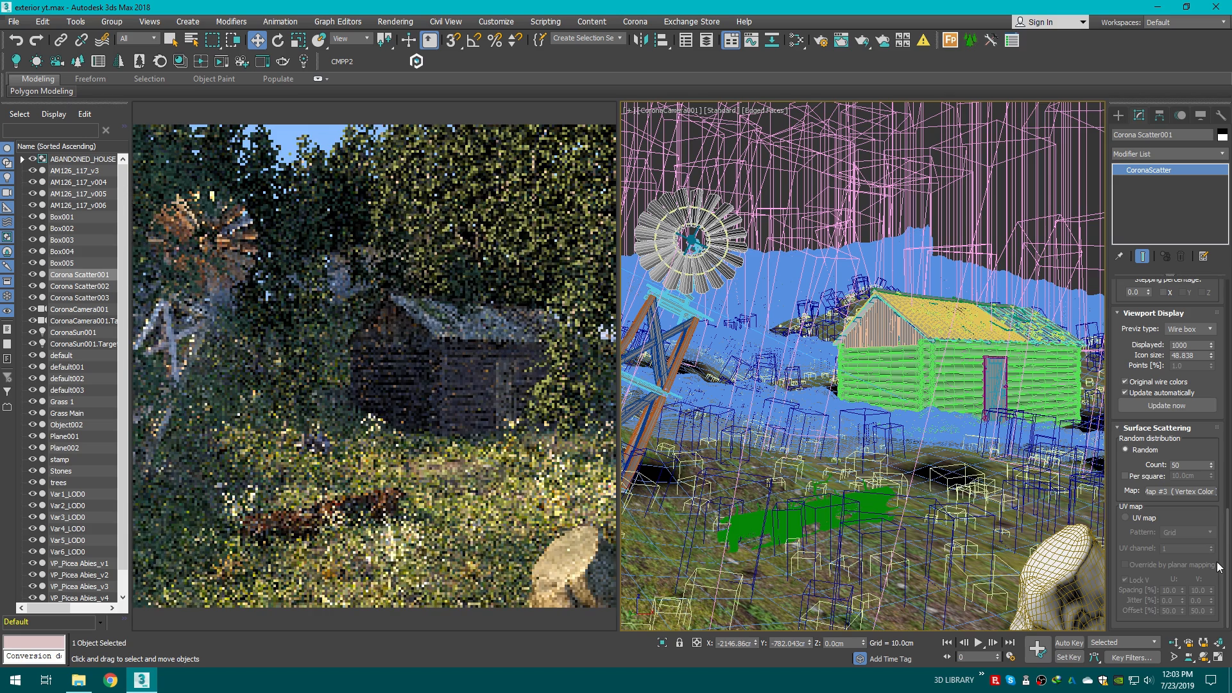
pyautogui.doubleClick(1197, 463)
pyautogui.write('40')
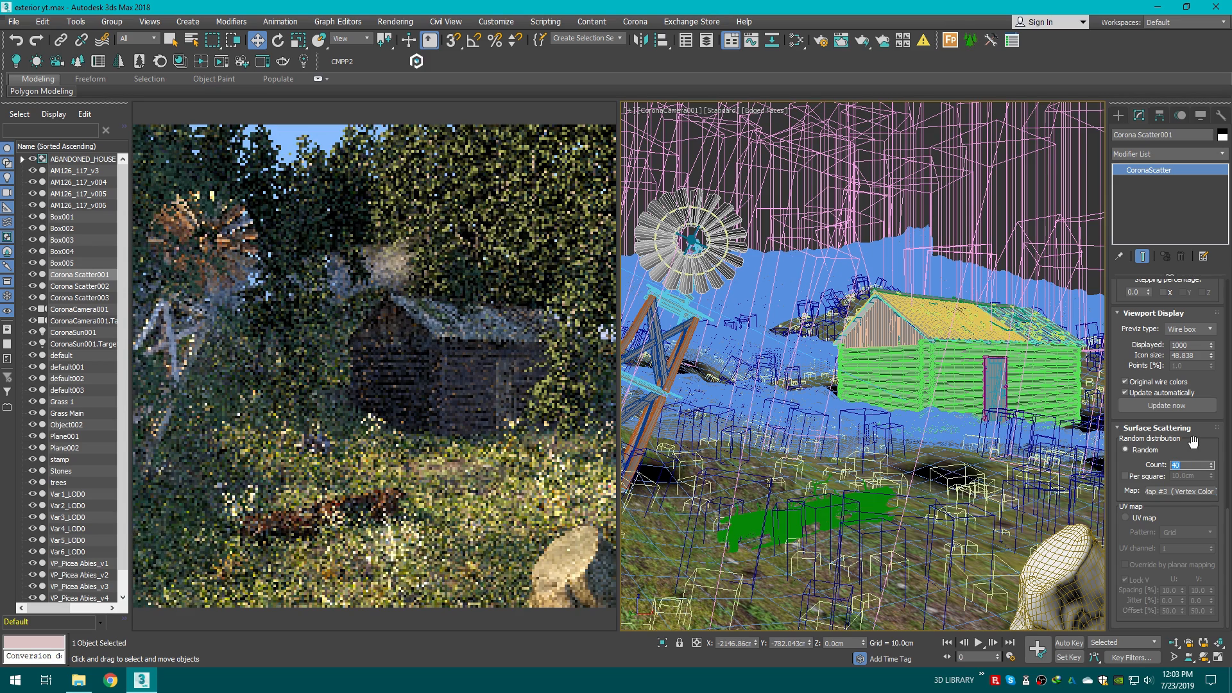
pyautogui.click(1229, 526)
pyautogui.moveTo(1227, 532); pyautogui.dragTo(1225, 471)
# Step: Move the windmill group about 500 cm along Y in the top view, then return to the camera view
pyautogui.click(693, 280)
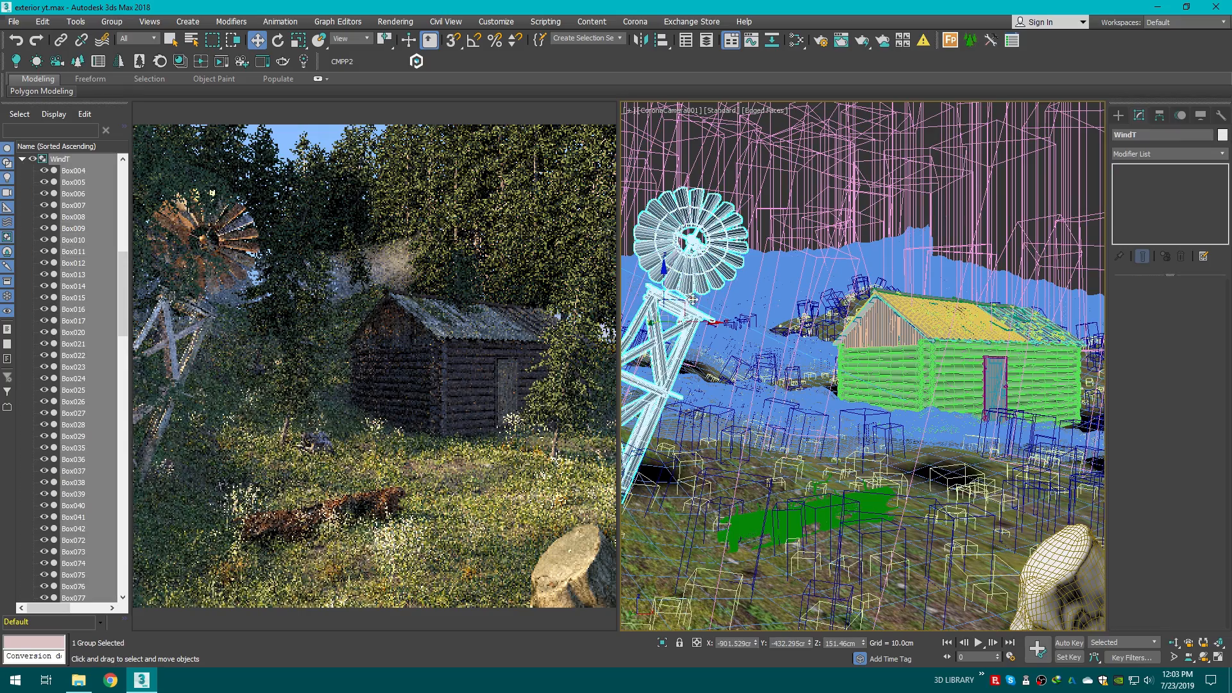
pyautogui.press('F3')
pyautogui.press('t')
pyautogui.press('a')
pyautogui.press('z')
pyautogui.scroll(-4, 751, 372)
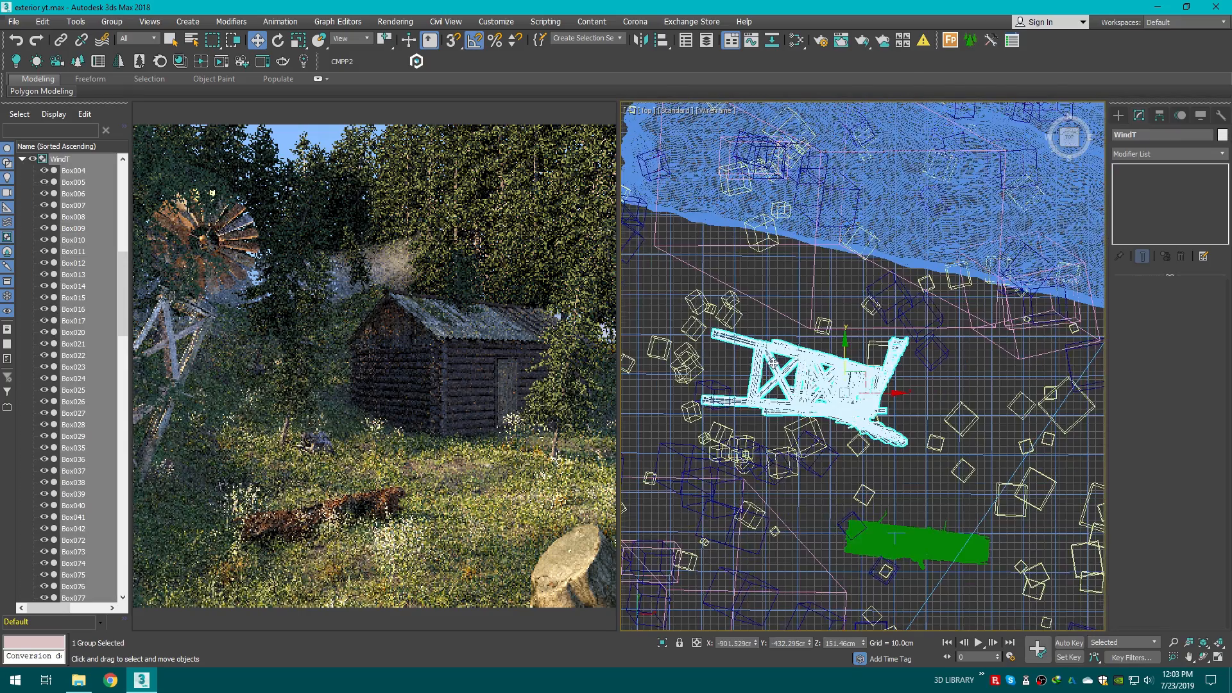
pyautogui.moveTo(834, 360); pyautogui.dragTo(839, 118)
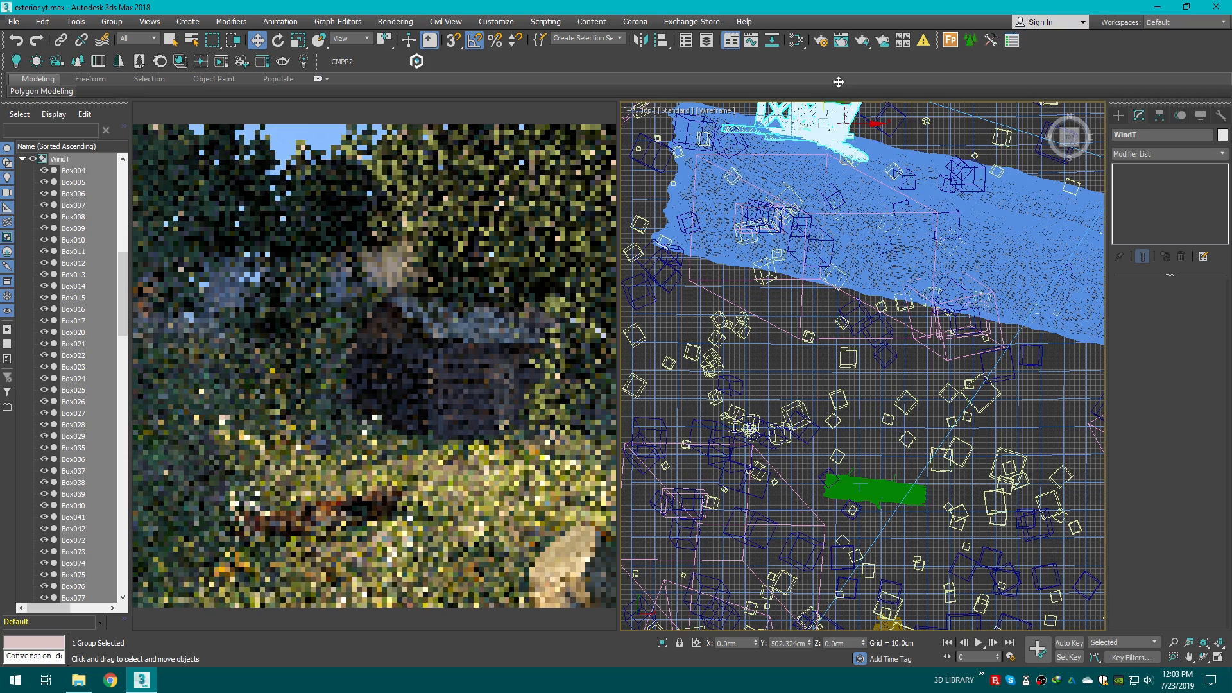
pyautogui.press('c')
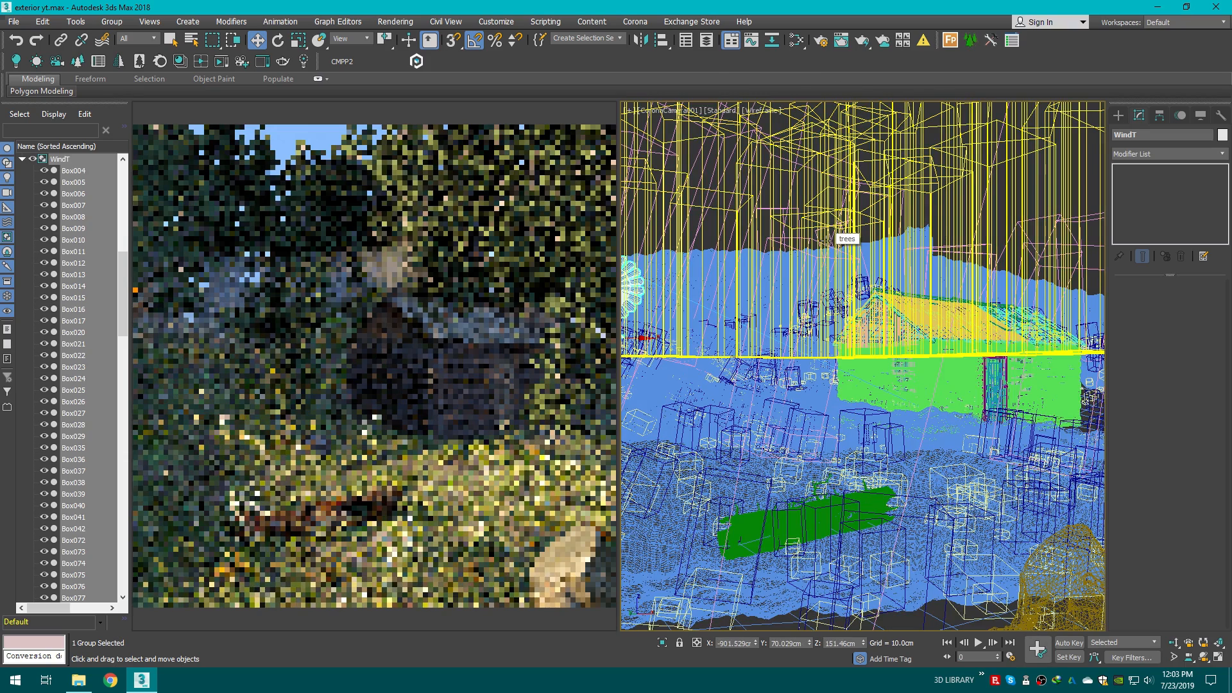
# Step: Reposition the windmill group so it sits higher at the left edge of the camera view, checking it in the top view
pyautogui.press('F3')
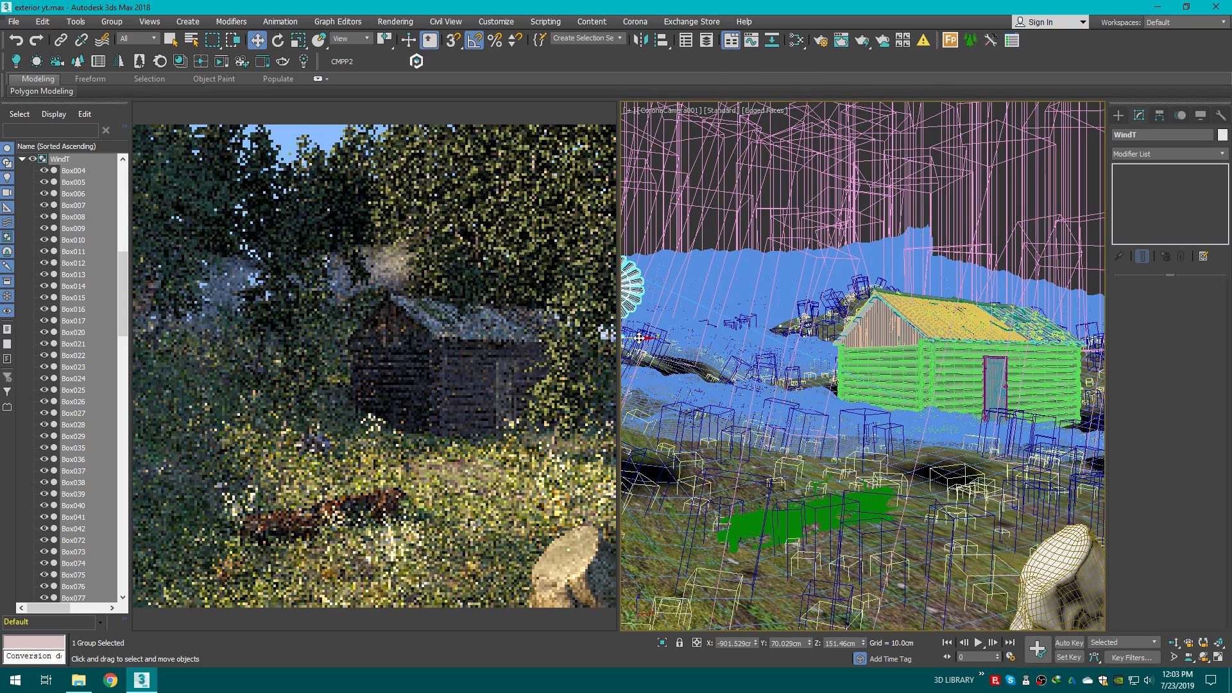
pyautogui.moveTo(644, 338); pyautogui.dragTo(656, 256)
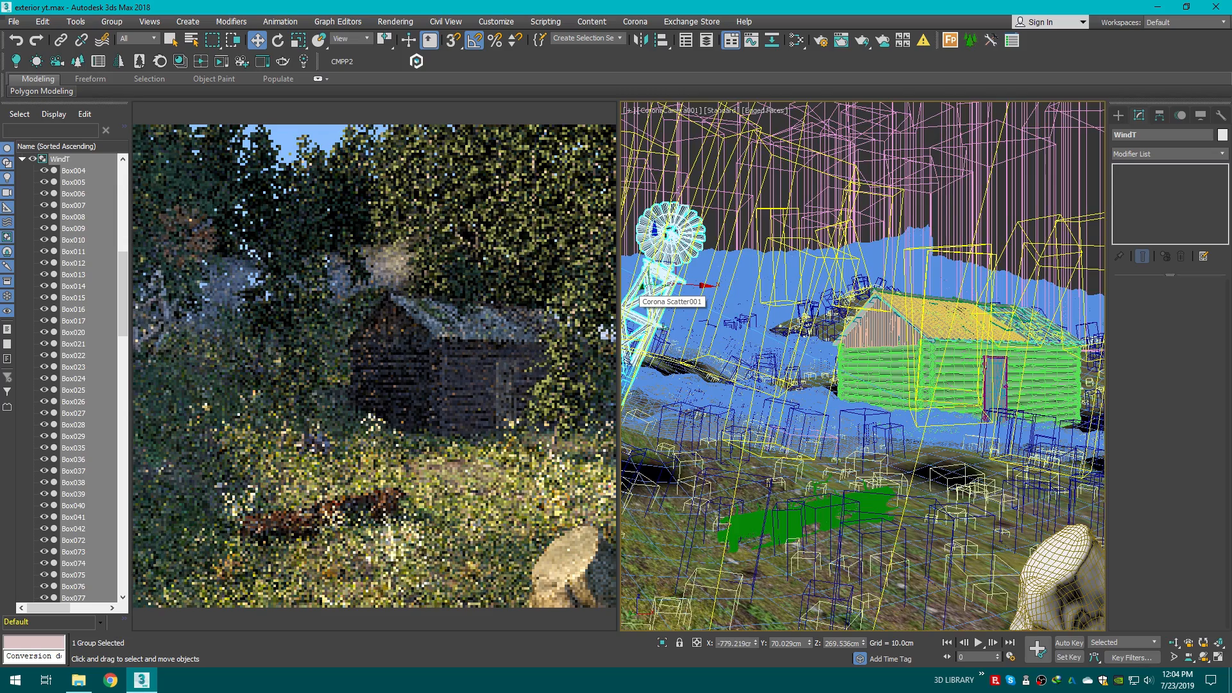
pyautogui.press('t')
pyautogui.scroll(-3, 819, 344)
pyautogui.moveTo(818, 344); pyautogui.dragTo(869, 330)
pyautogui.press('c')
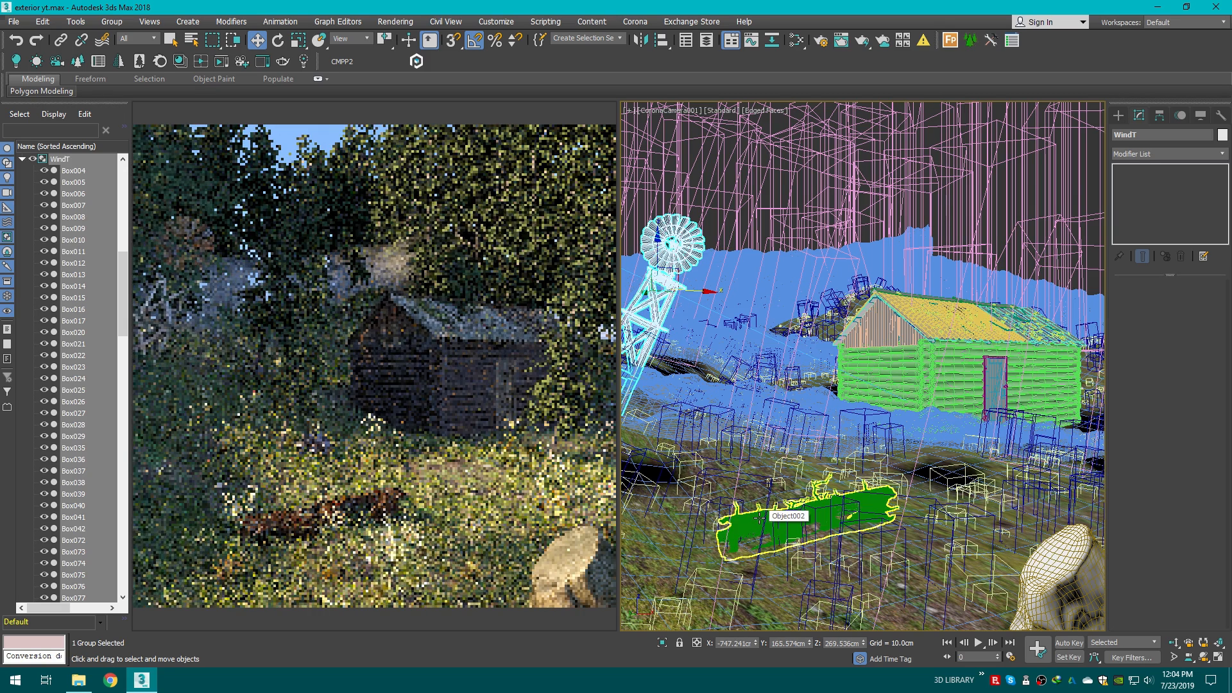
# Step: Open Render Setup and set the camera tone-mapping white balance to 7500 K
pyautogui.click(1126, 117)
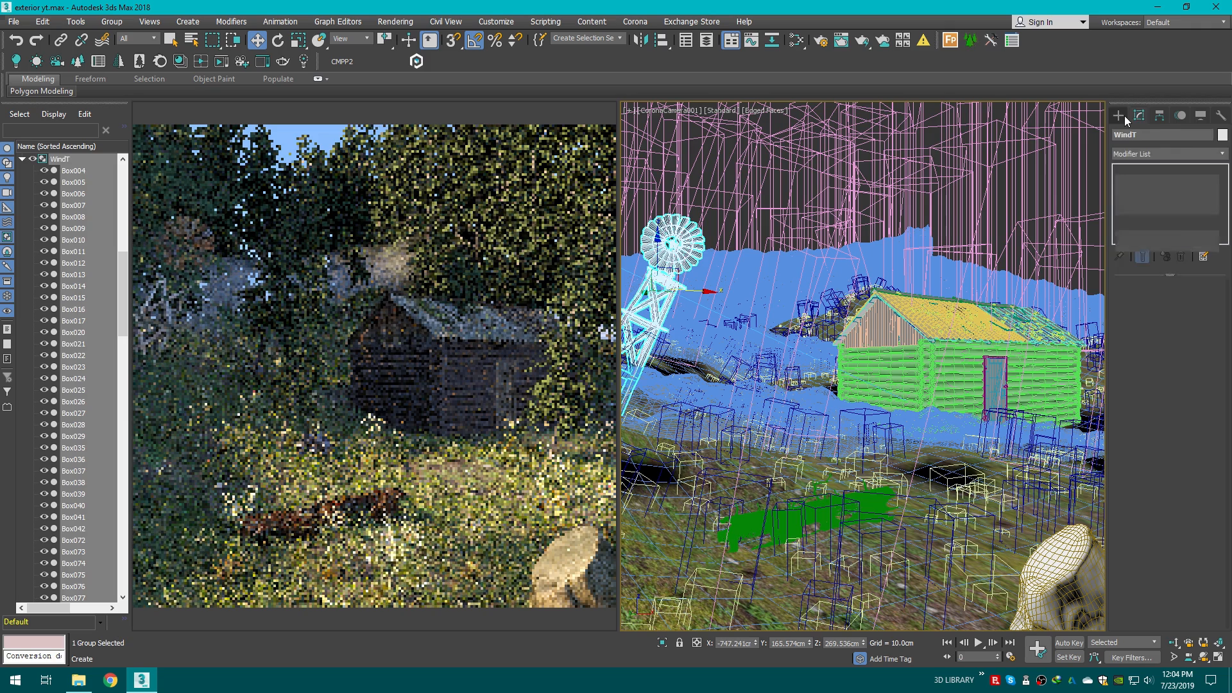
pyautogui.click(825, 39)
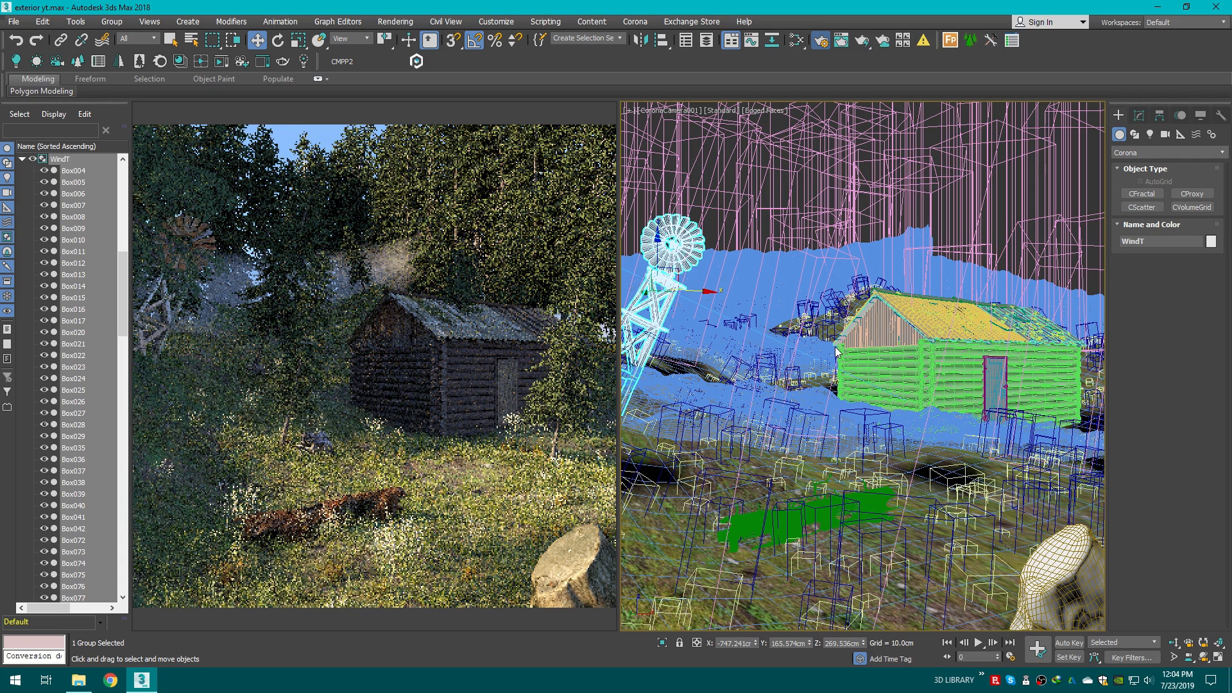
pyautogui.moveTo(842, 125); pyautogui.dragTo(826, 112)
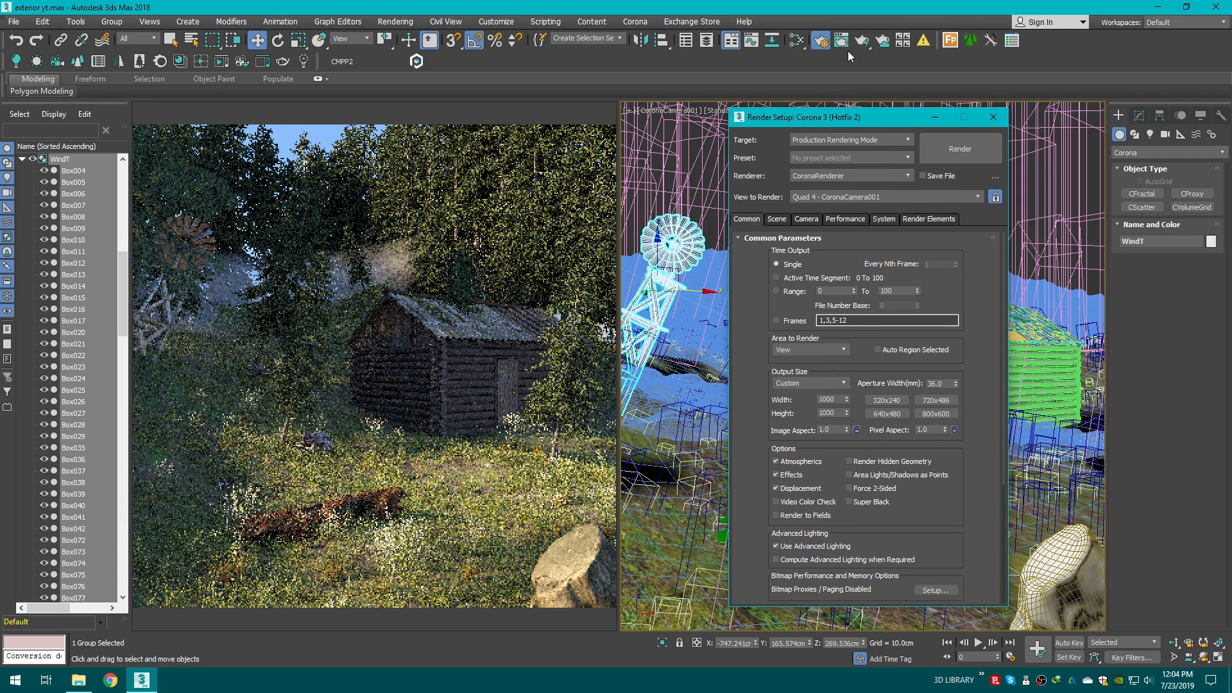
pyautogui.click(845, 219)
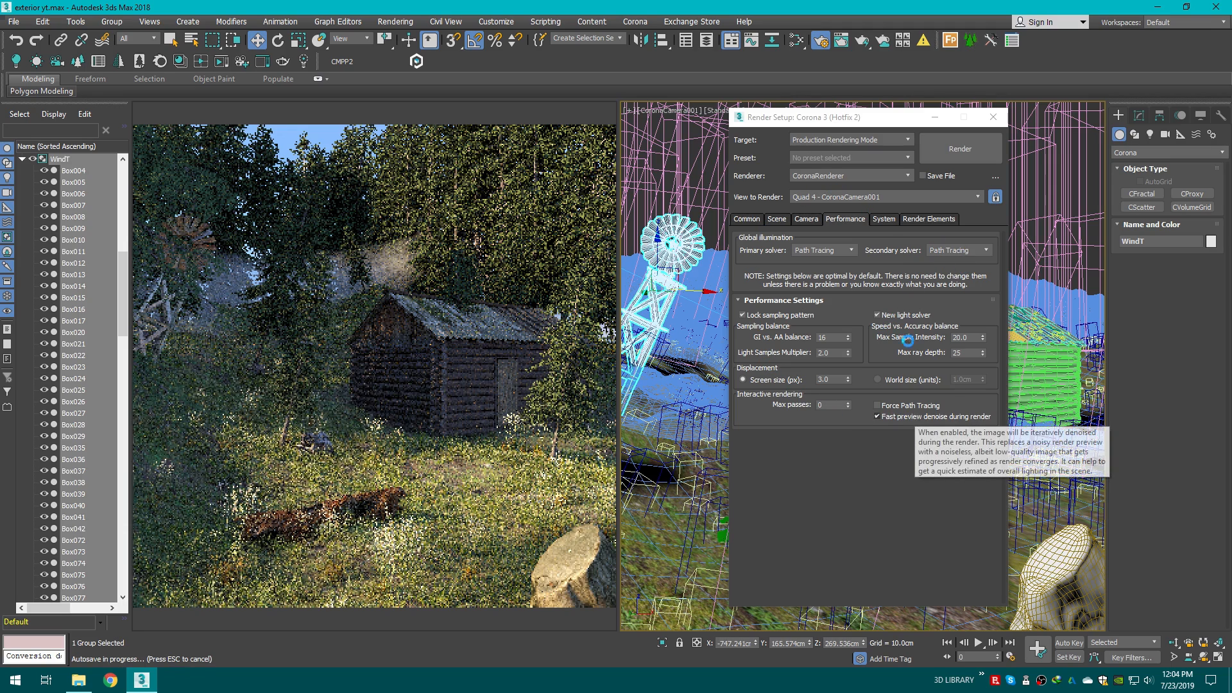
pyautogui.click(805, 219)
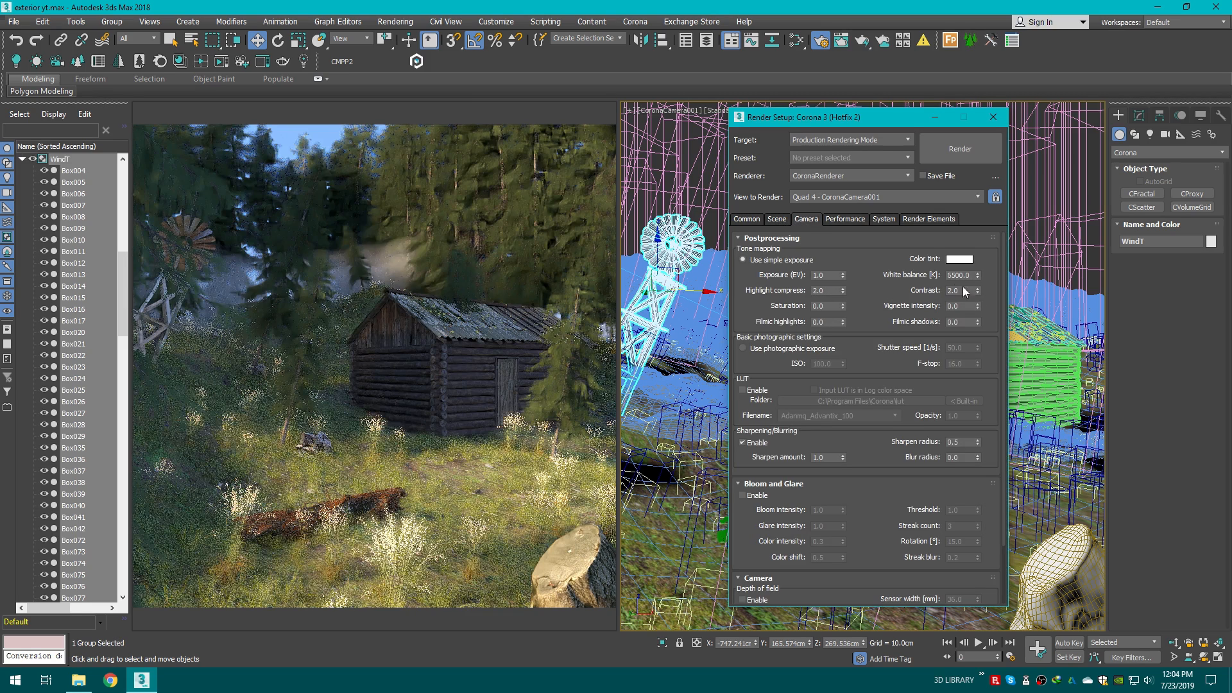
pyautogui.doubleClick(967, 275)
pyautogui.write('75')
pyautogui.press('Return')
# Step: Enable Bloom and Glare with bloom intensity 5 and glare intensity 0
pyautogui.click(744, 496)
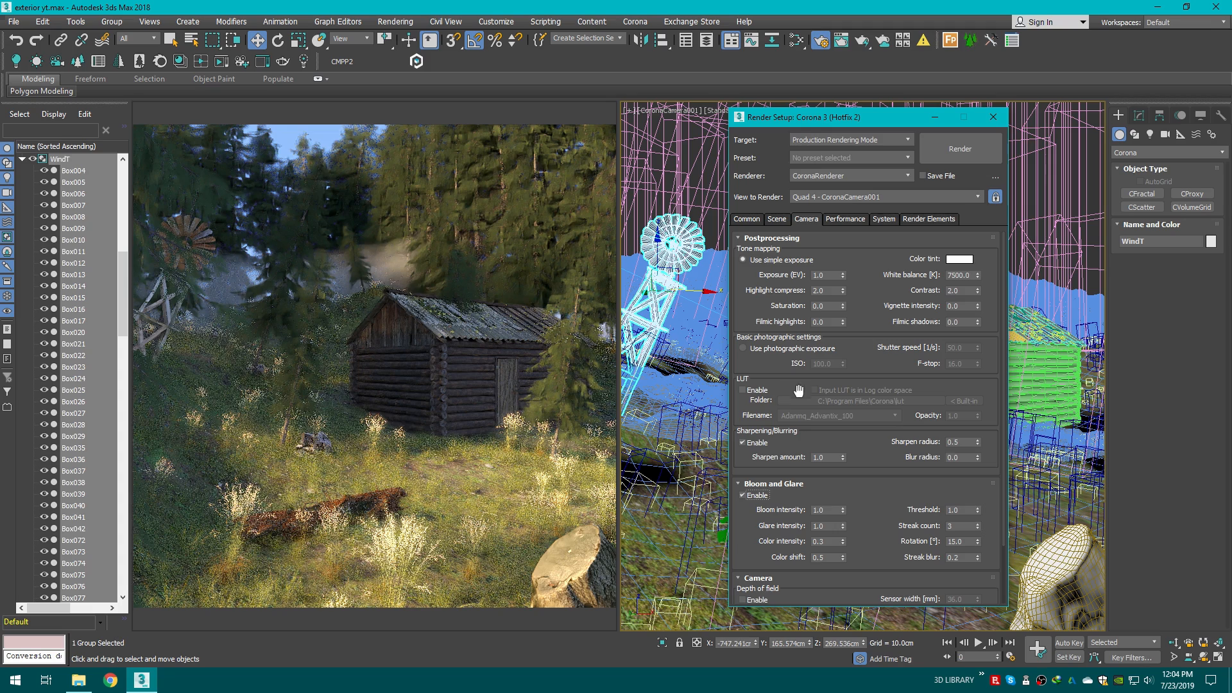
pyautogui.moveTo(1003, 390); pyautogui.dragTo(998, 364)
pyautogui.doubleClick(829, 529)
pyautogui.write('0')
pyautogui.doubleClick(835, 510)
pyautogui.write('5')
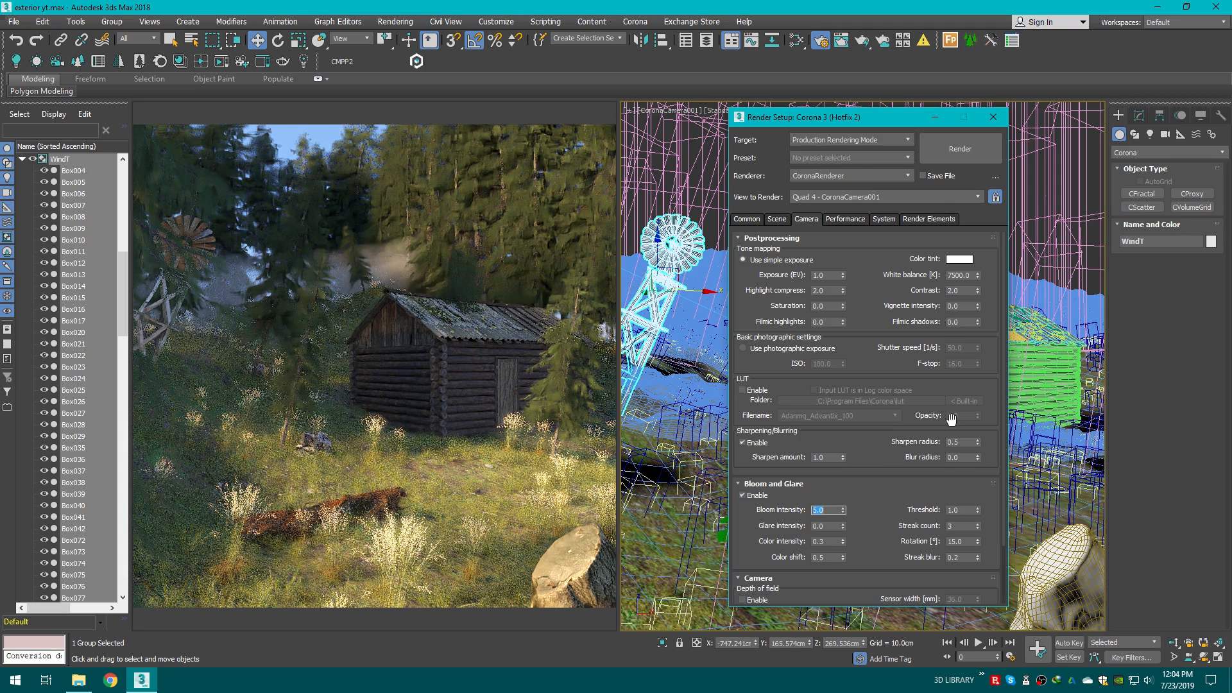
# Step: Set the denoise mode to High quality and the noise level limit to 2.0
pyautogui.click(774, 219)
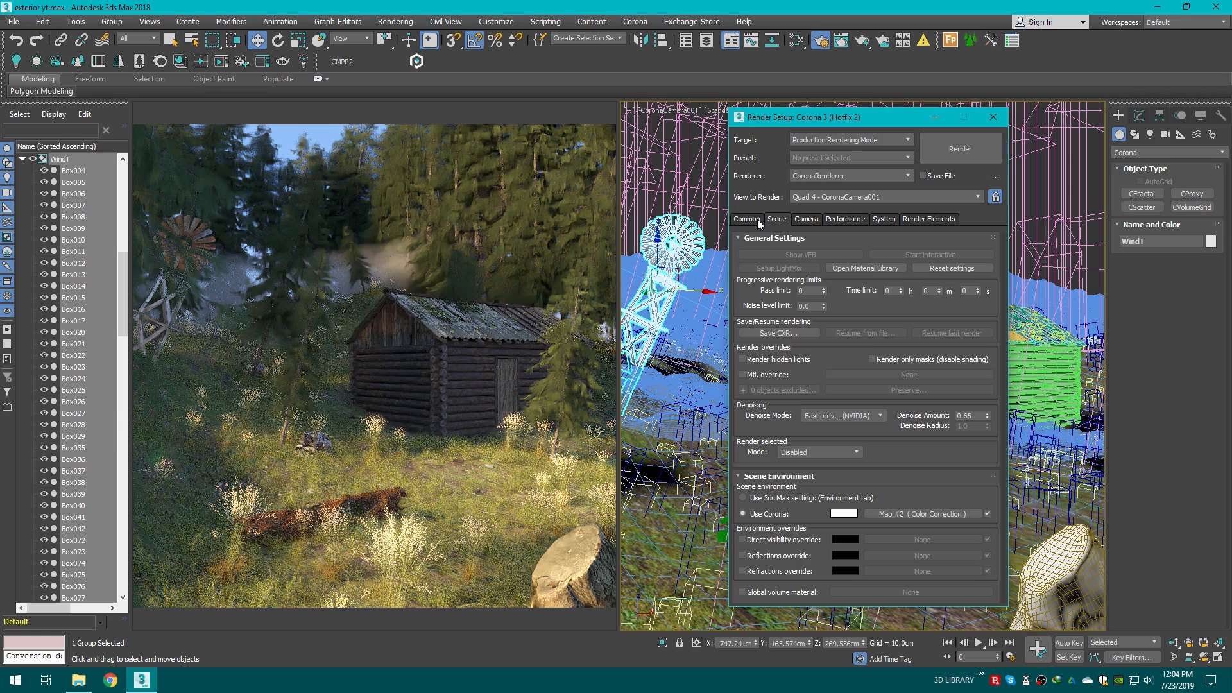
pyautogui.click(863, 416)
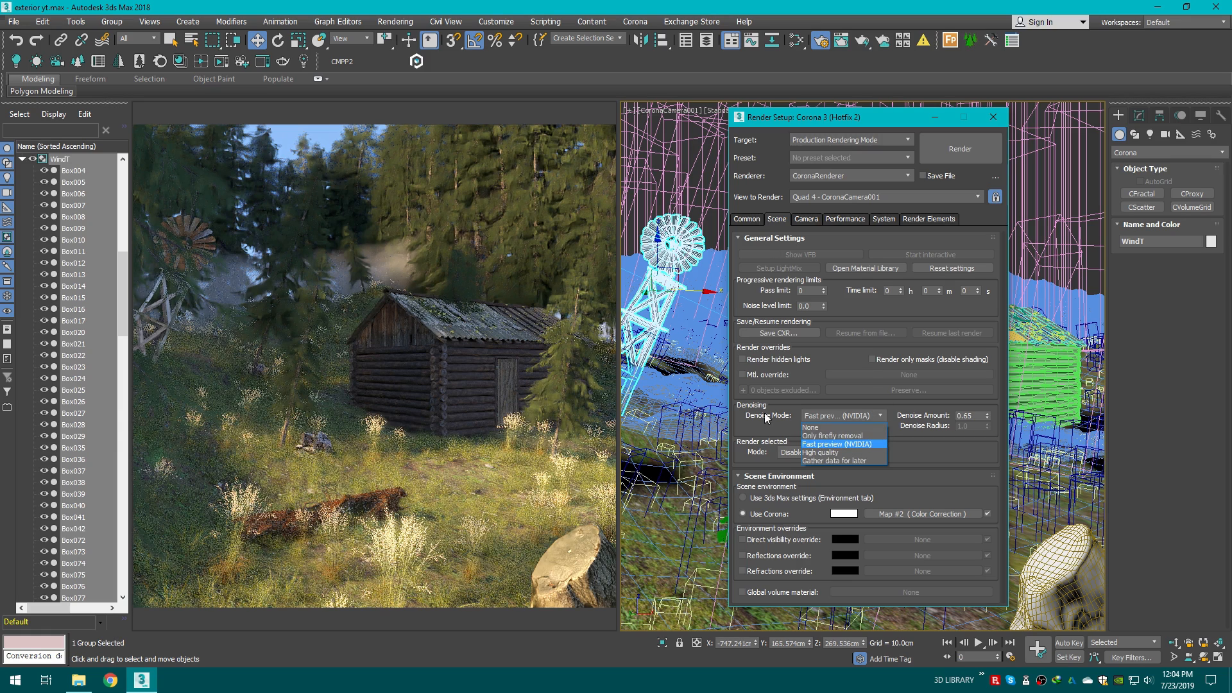
pyautogui.click(838, 452)
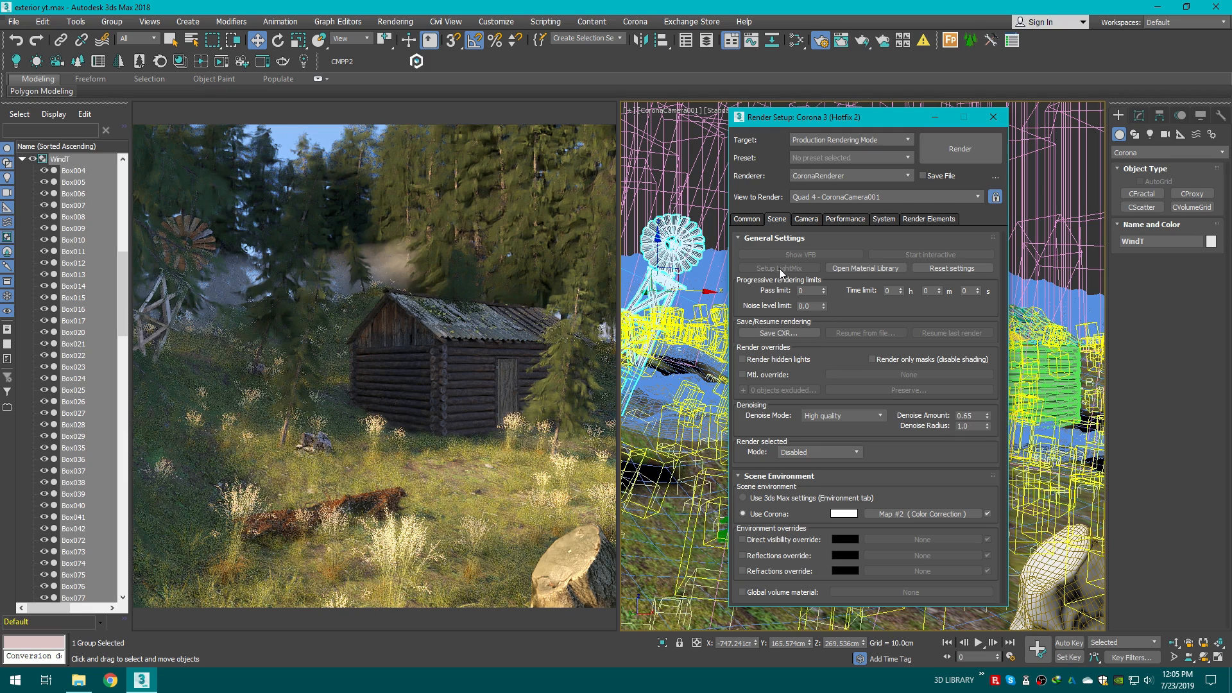
pyautogui.click(806, 306)
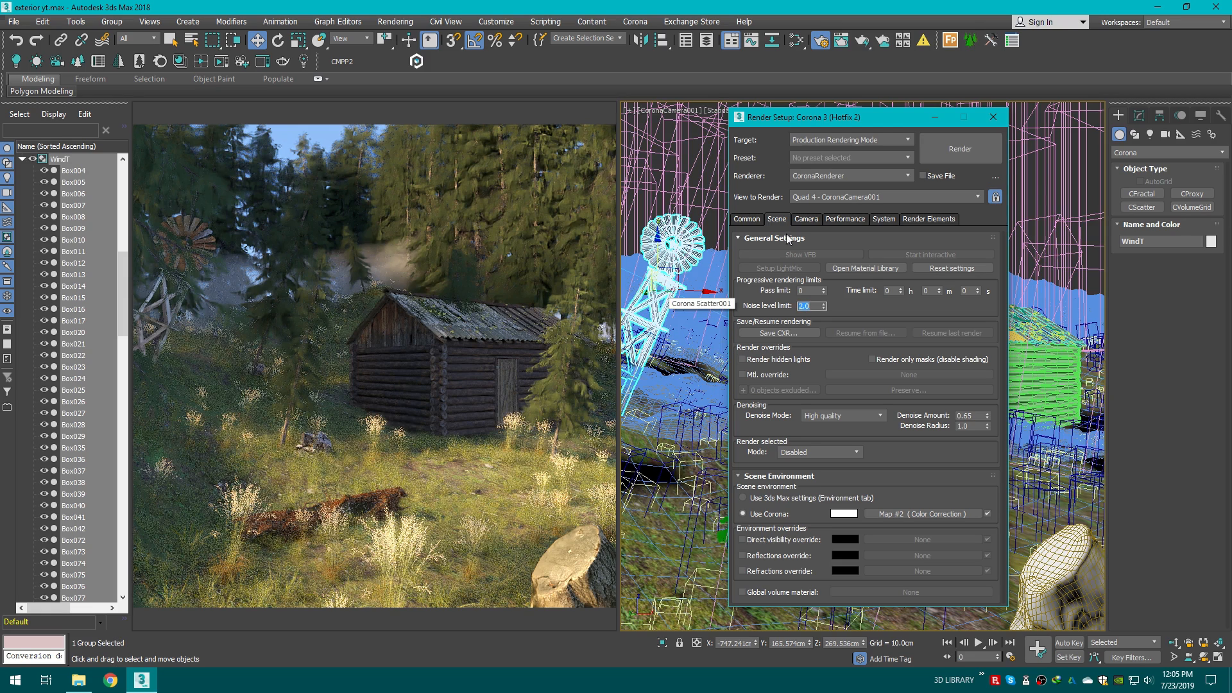
pyautogui.click(749, 220)
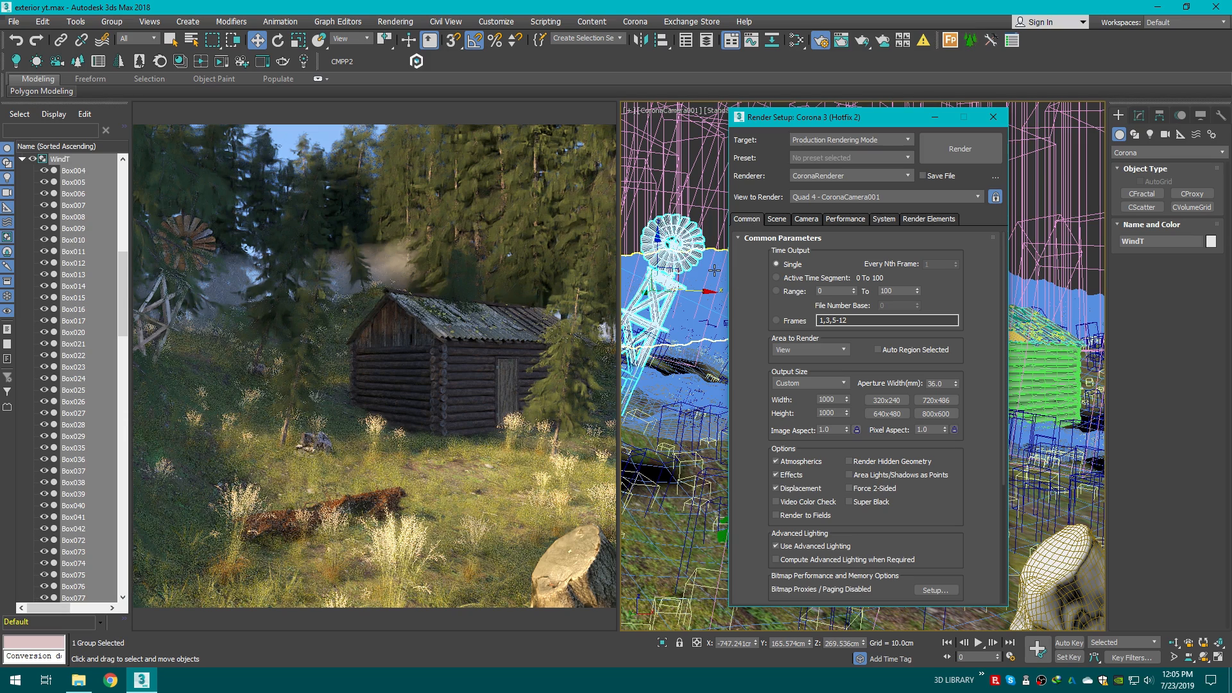
pyautogui.doubleClick(836, 400)
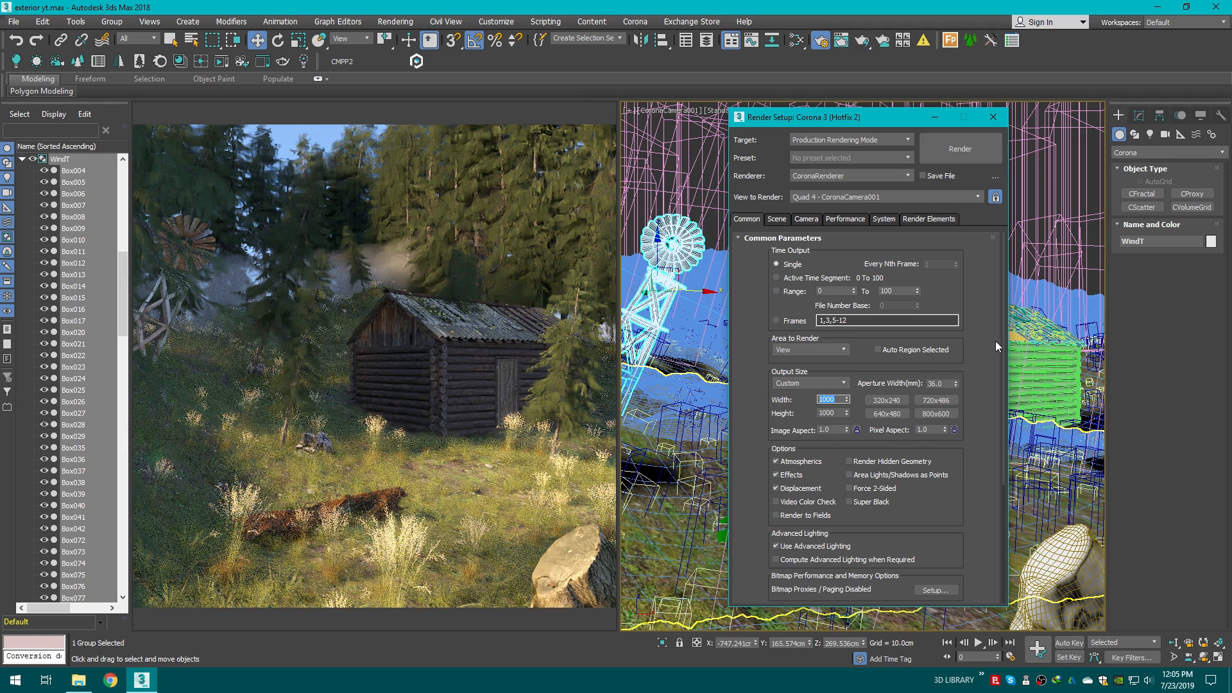
pyautogui.moveTo(1003, 341)
pyautogui.mouseDown()
pyautogui.moveTo(1003, 417)
pyautogui.moveTo(1001, 335)
pyautogui.mouseUp()
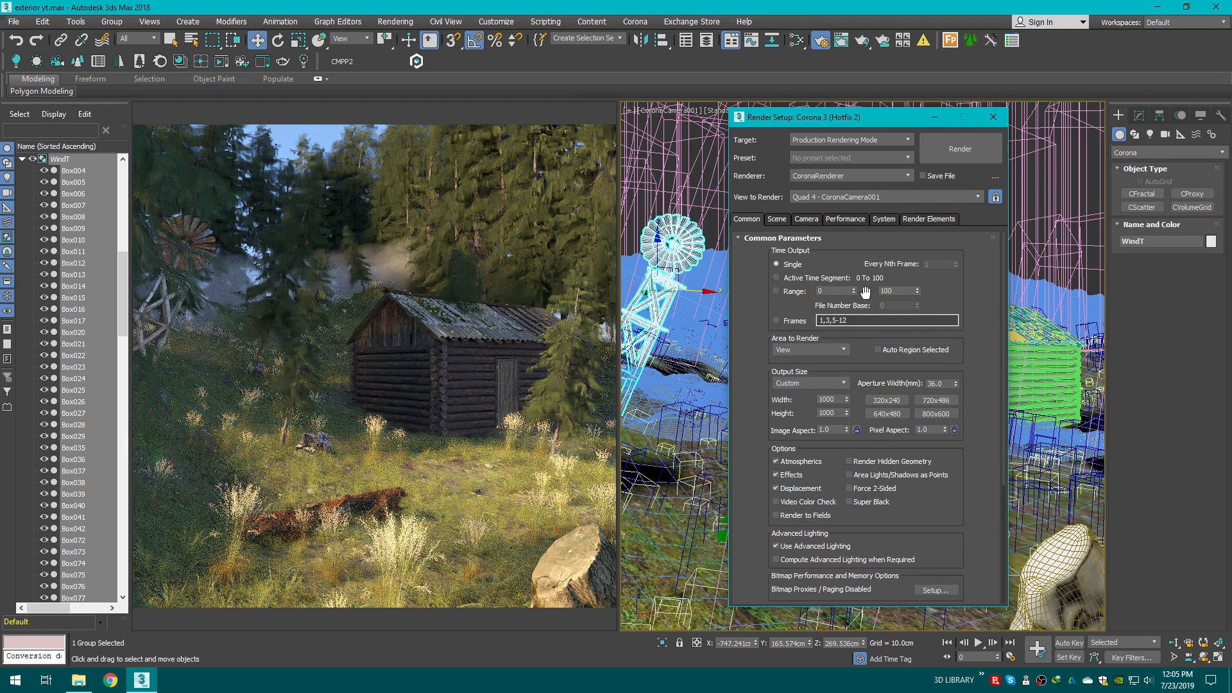
pyautogui.click(776, 219)
pyautogui.click(817, 220)
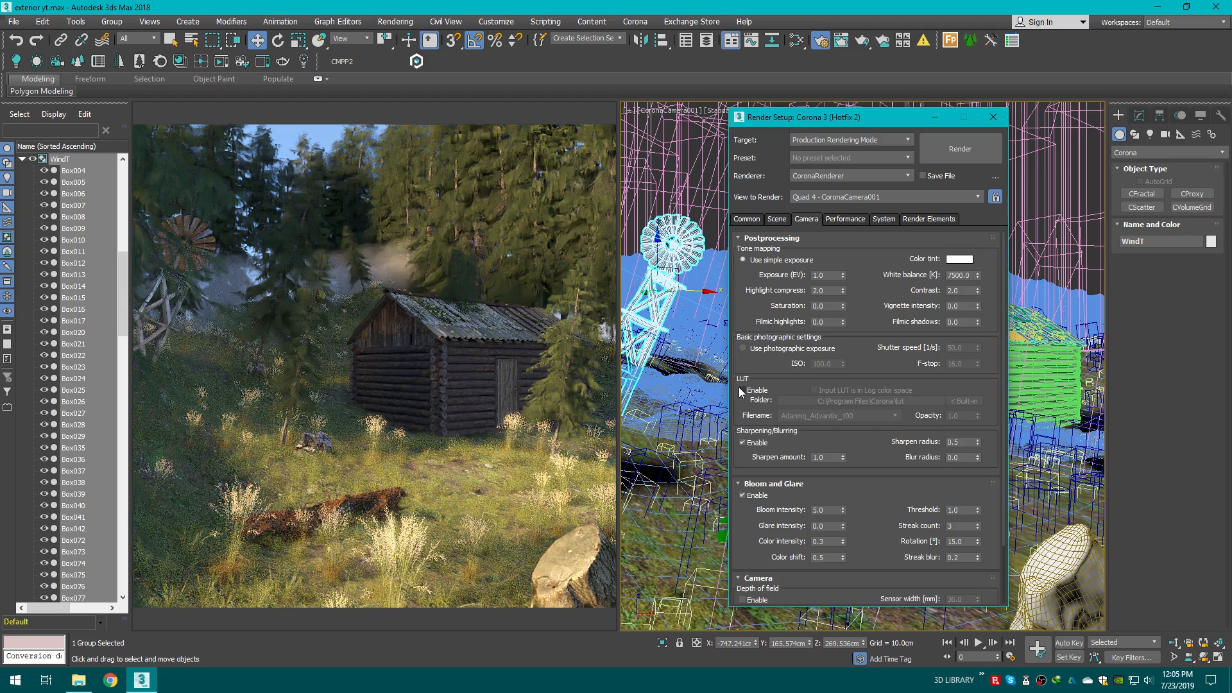
pyautogui.click(742, 390)
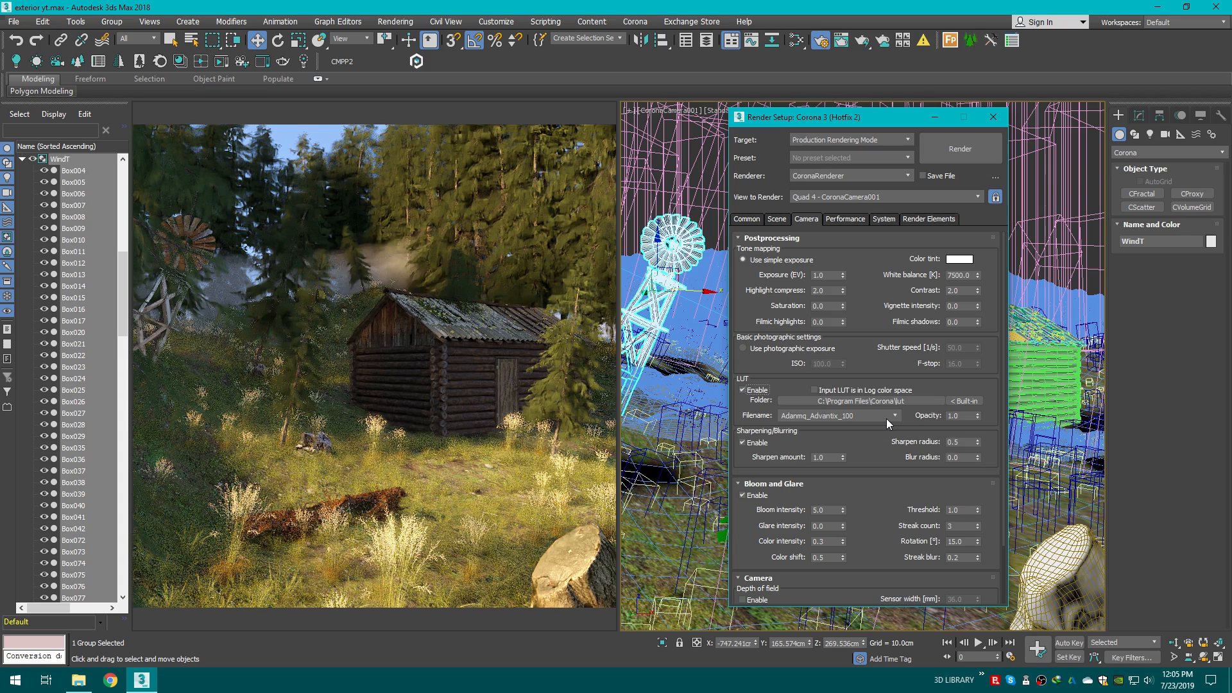
pyautogui.click(895, 416)
pyautogui.scroll(-3, 891, 499)
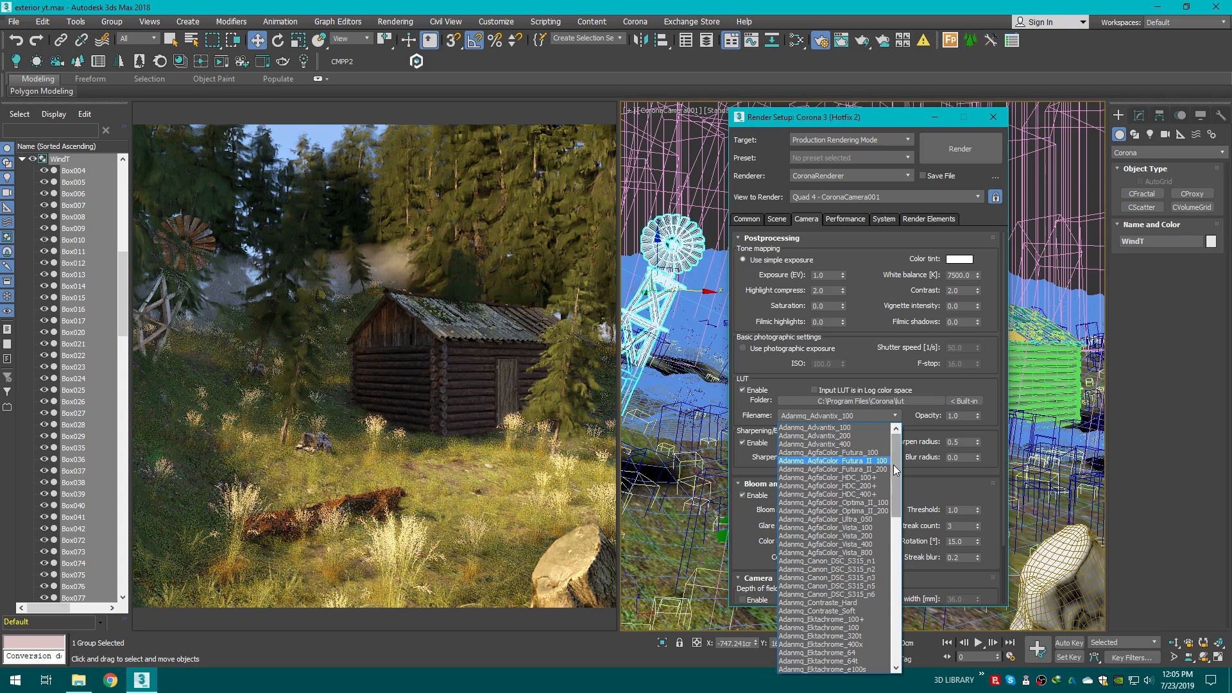
pyautogui.moveTo(891, 499); pyautogui.dragTo(890, 583)
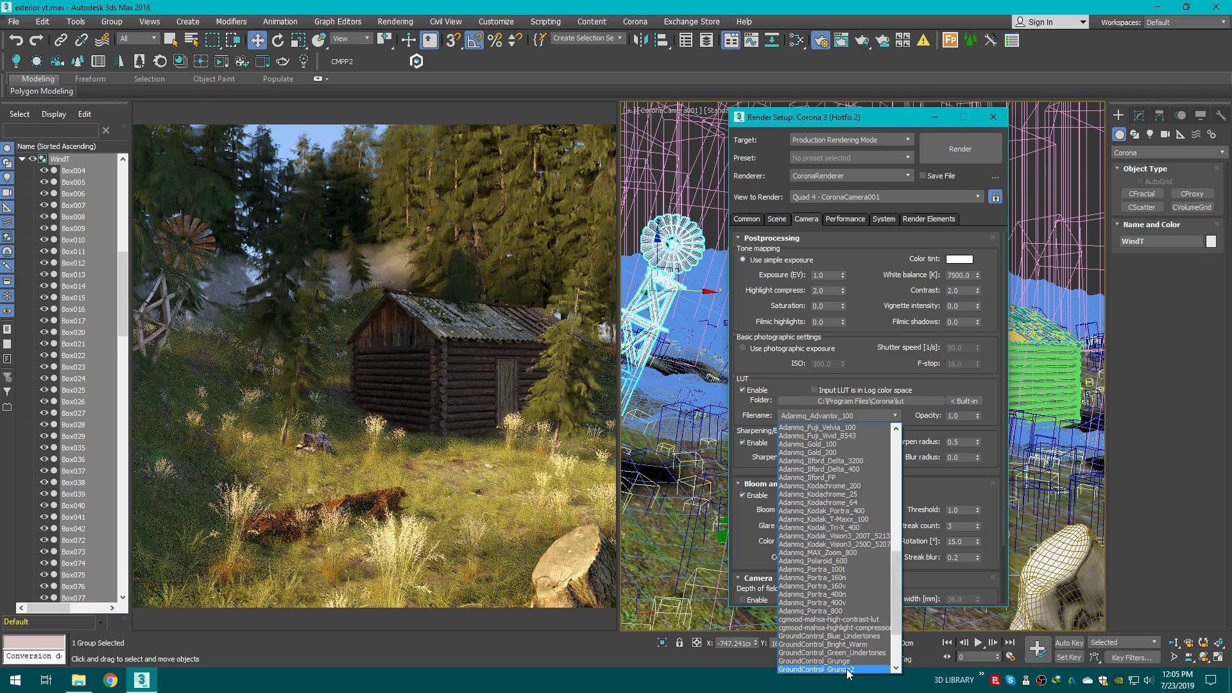
pyautogui.click(897, 417)
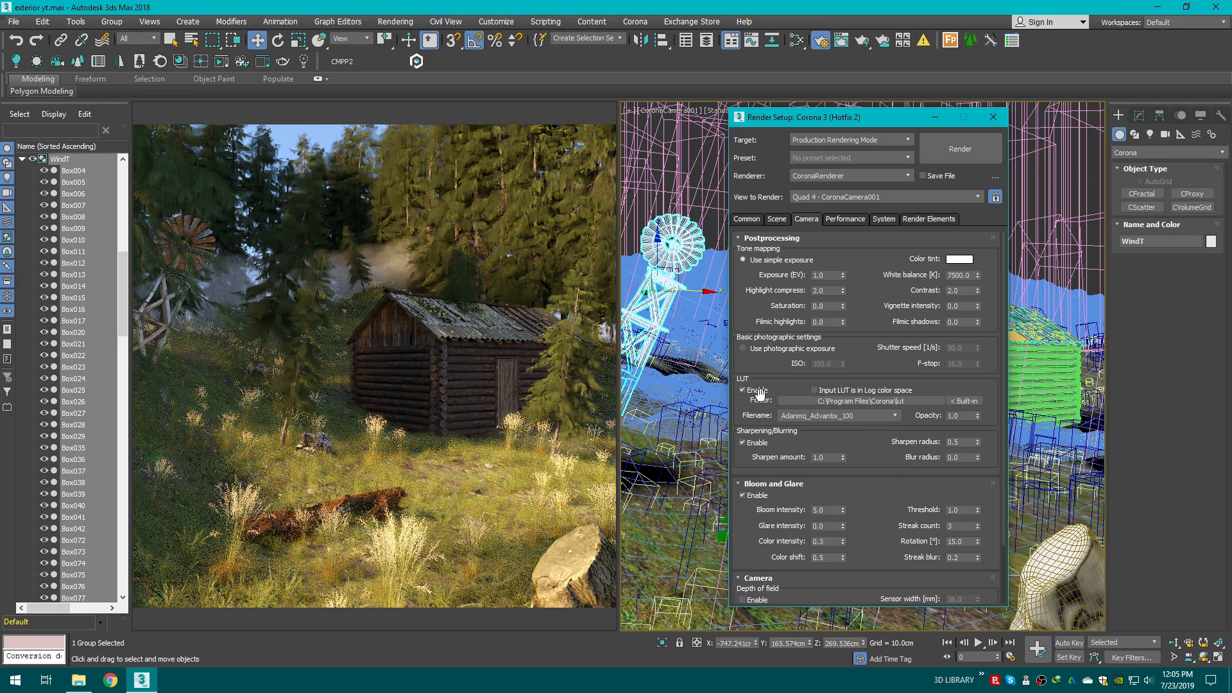
pyautogui.click(758, 391)
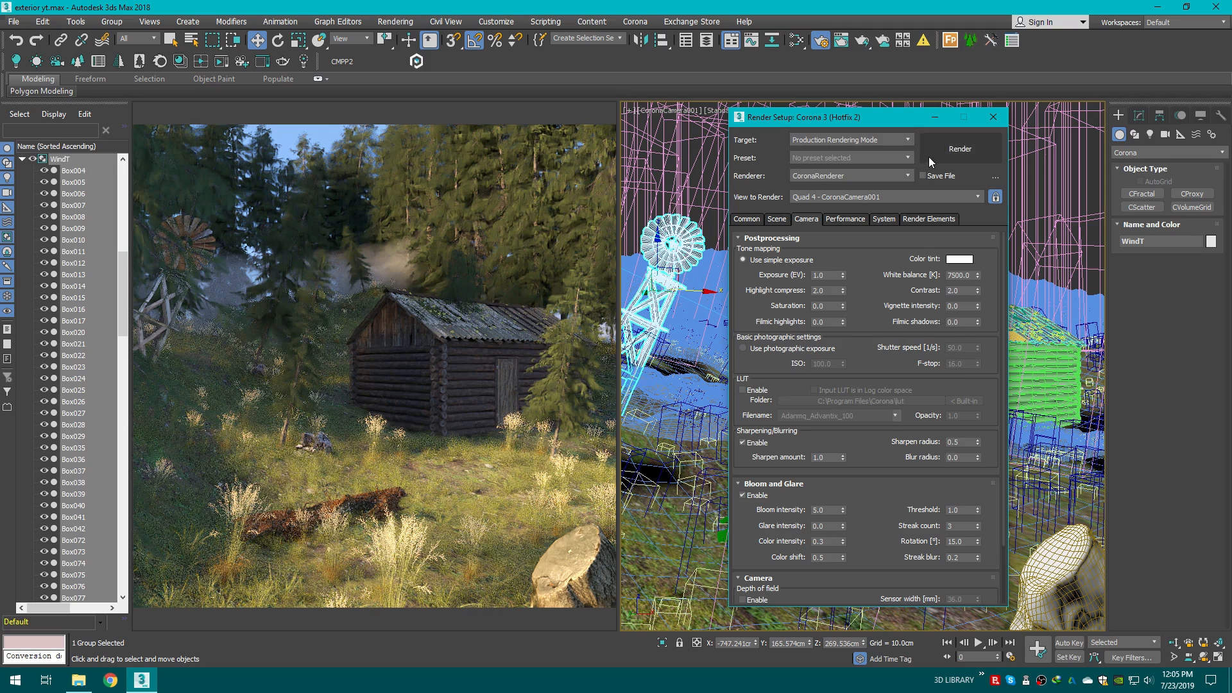
# Step: Start a production render of the CoronaCamera001 view and dismiss the missing-asset error window
pyautogui.moveTo(900, 121); pyautogui.dragTo(915, 109)
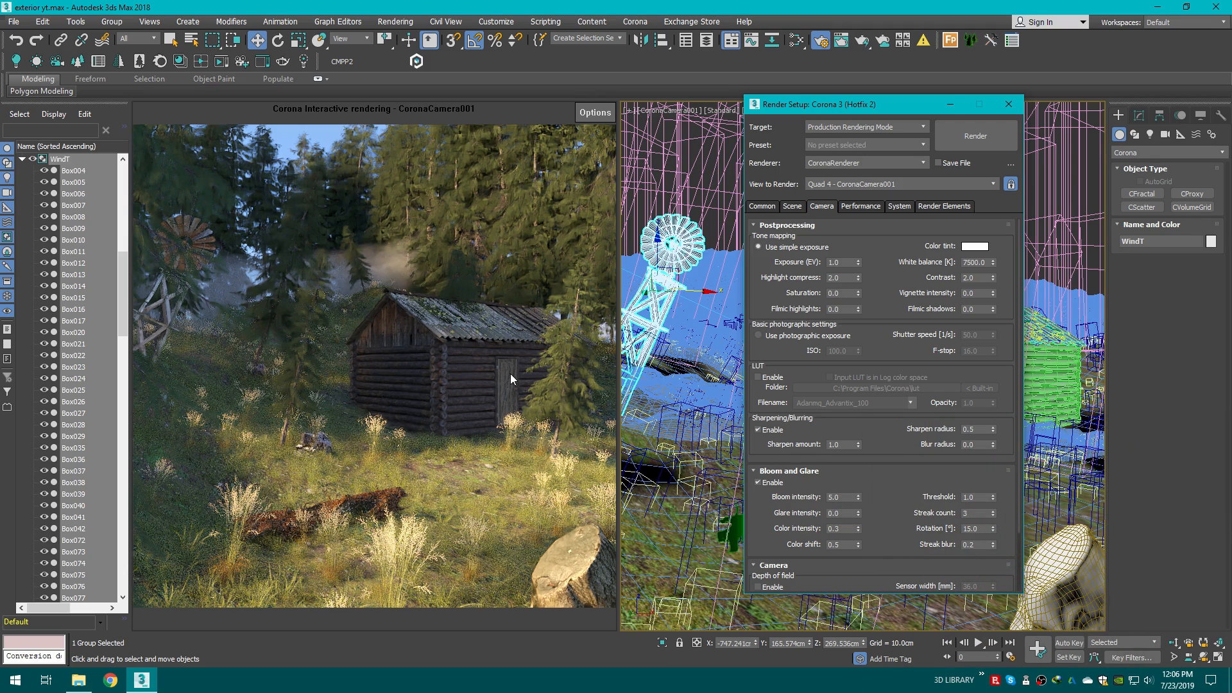
pyautogui.click(950, 206)
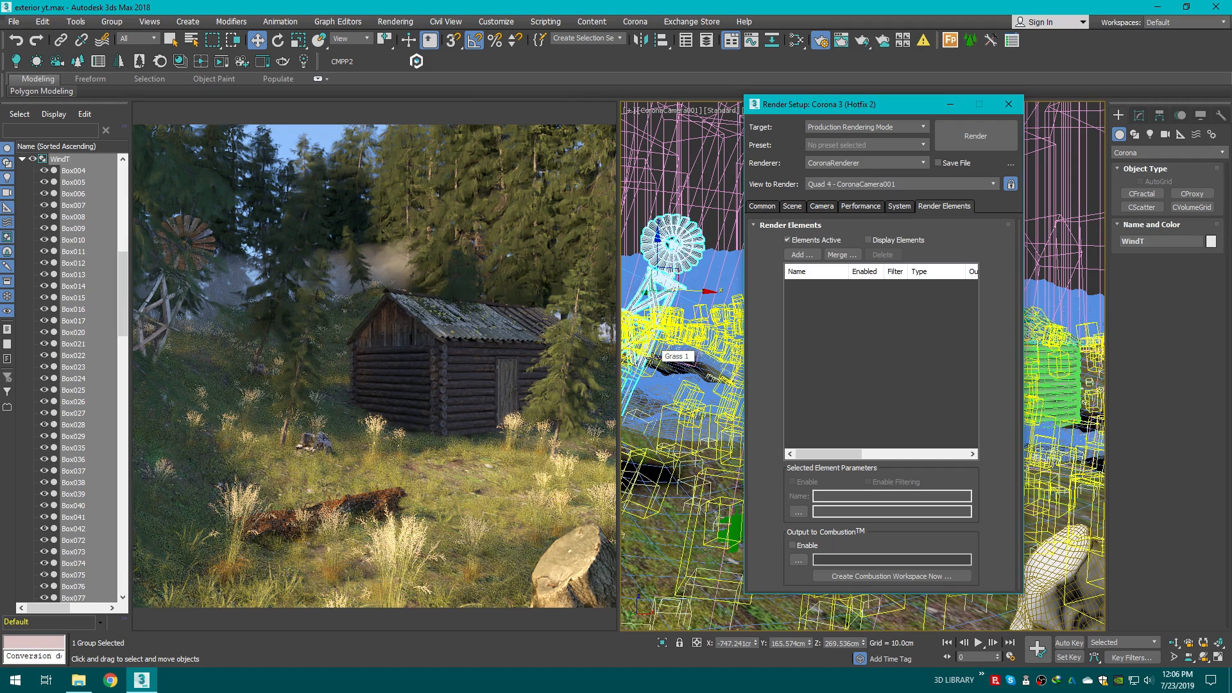
pyautogui.click(793, 206)
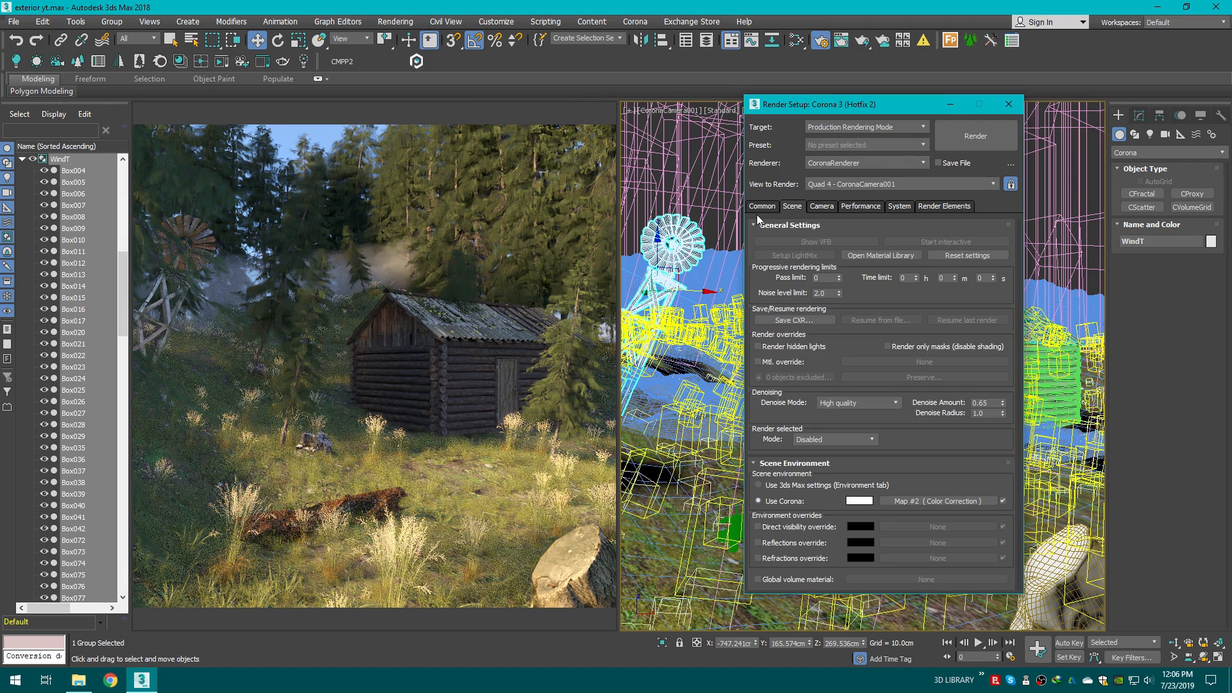
pyautogui.click(763, 206)
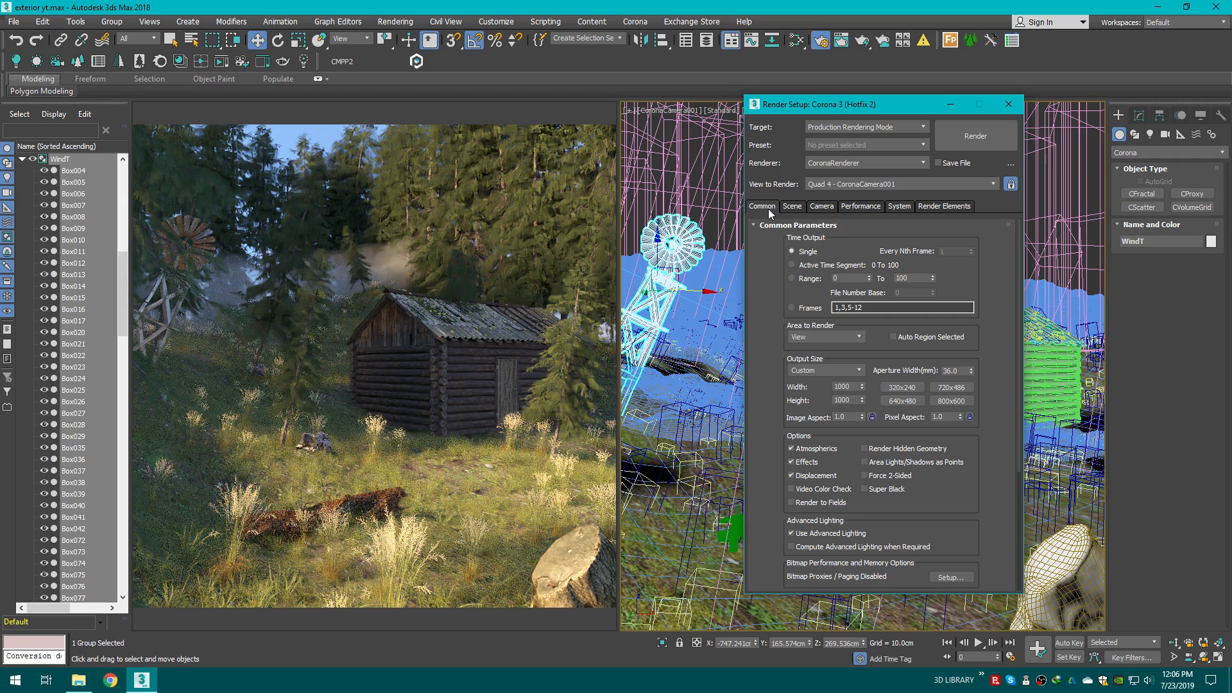
pyautogui.moveTo(850, 107); pyautogui.dragTo(727, 116)
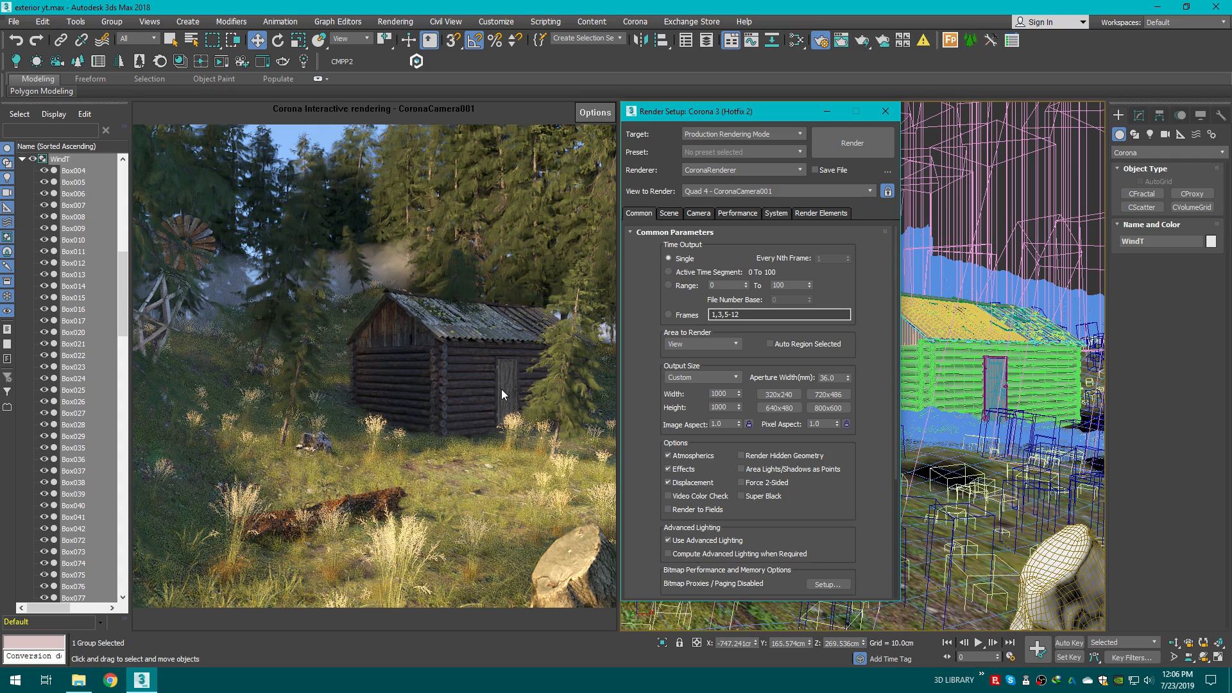
pyautogui.moveTo(709, 112); pyautogui.dragTo(710, 111)
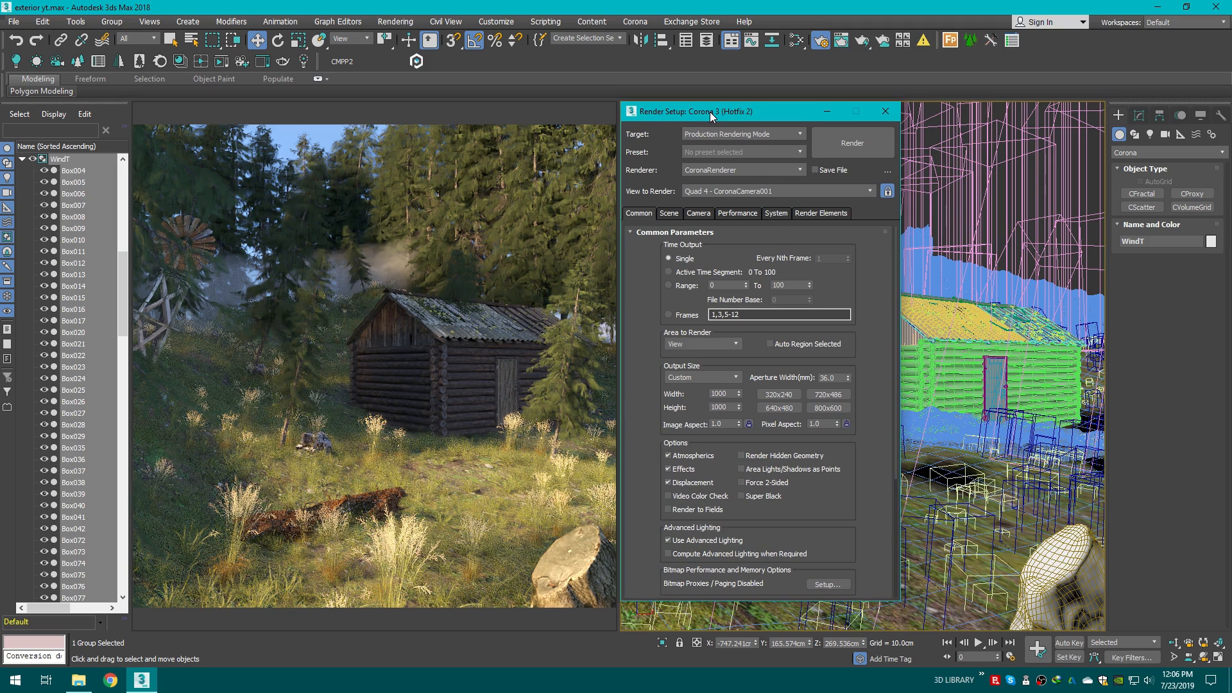
pyautogui.click(850, 148)
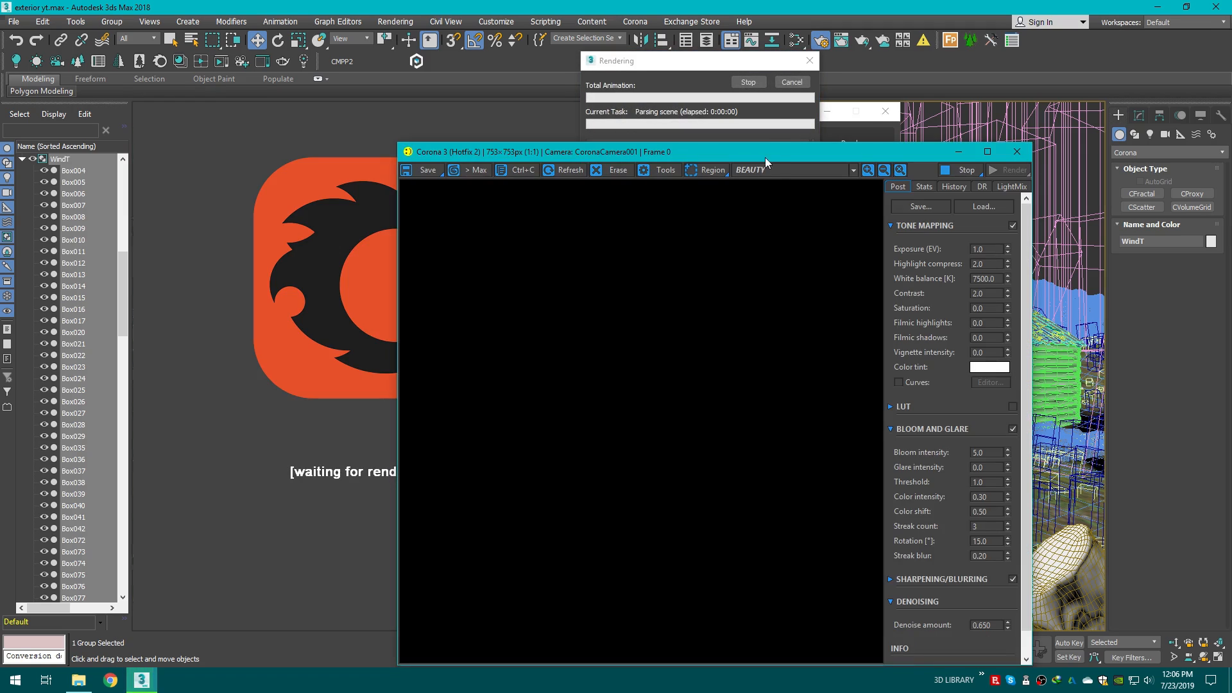
pyautogui.moveTo(767, 153); pyautogui.dragTo(663, 78)
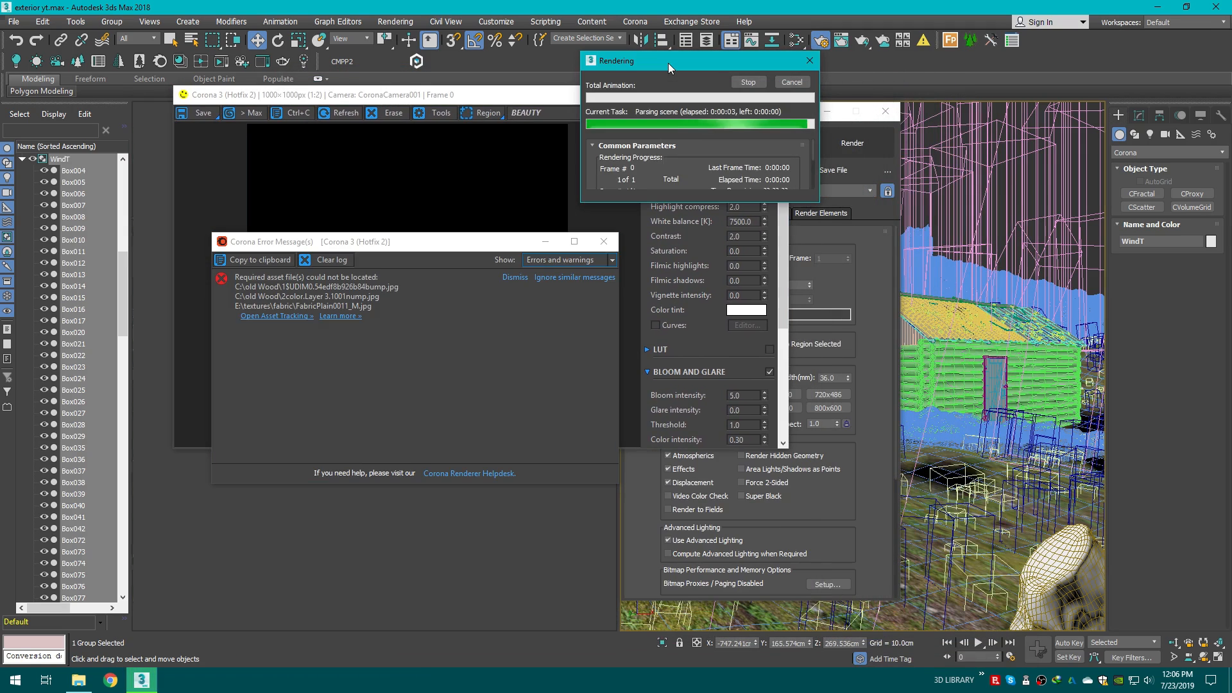
pyautogui.moveTo(668, 63); pyautogui.dragTo(880, 99)
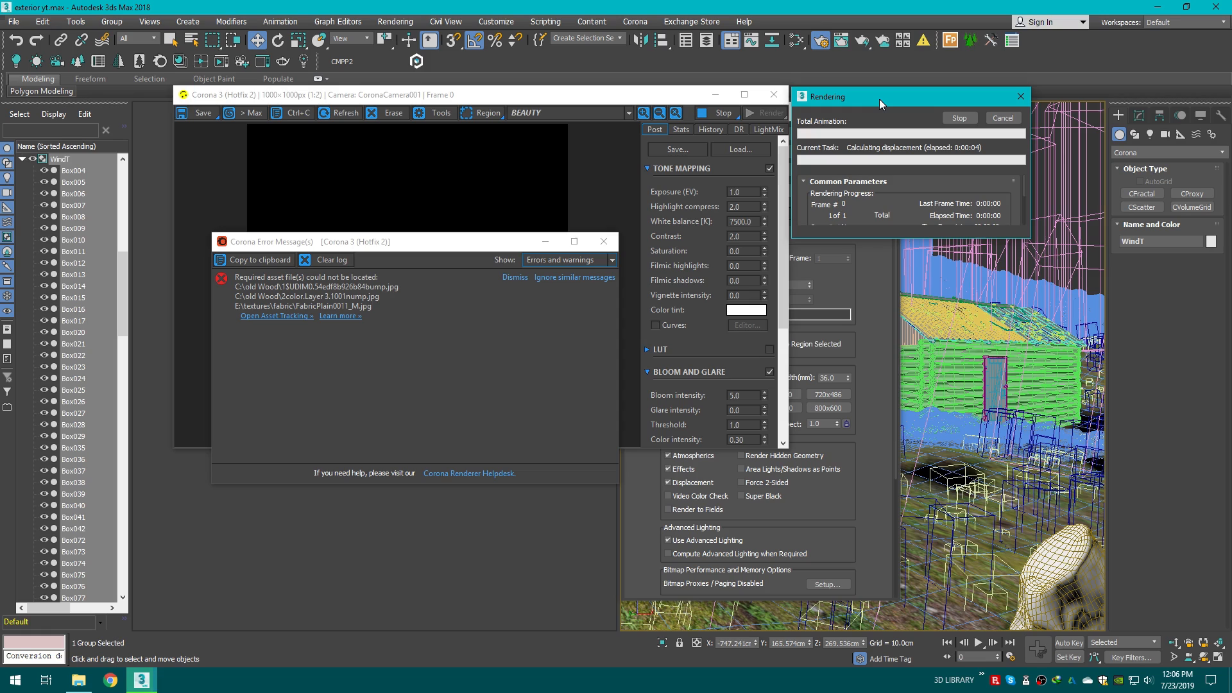
pyautogui.click(581, 277)
pyautogui.click(603, 242)
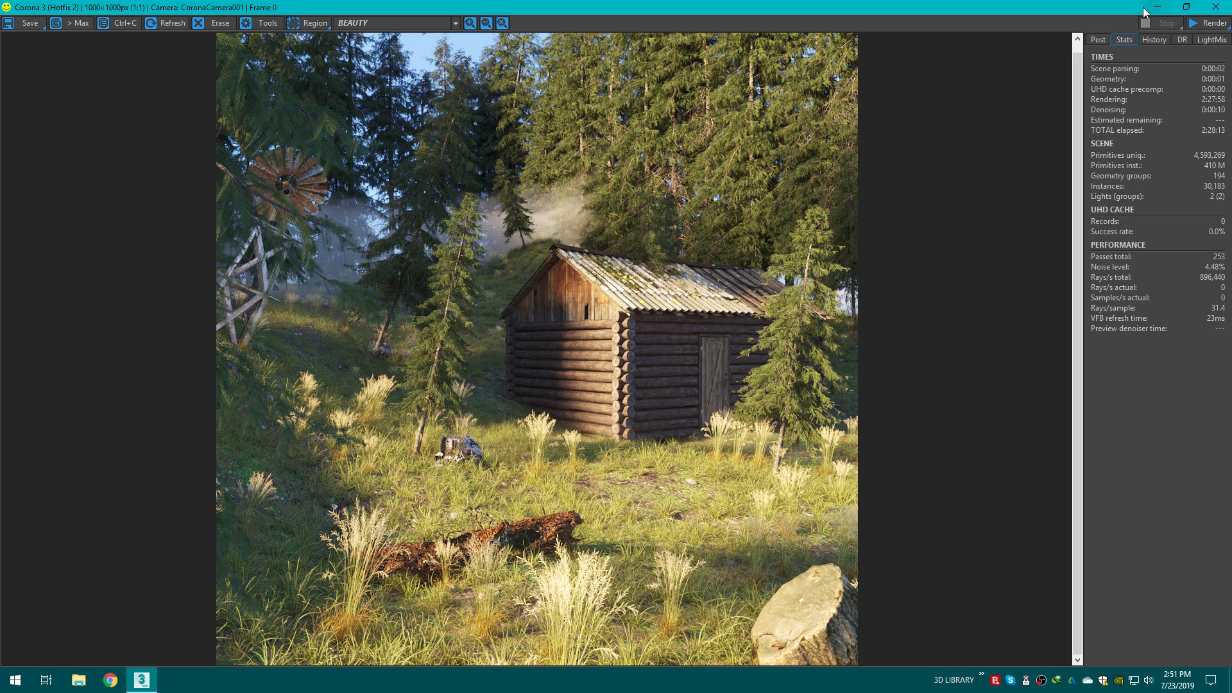
# Step: Open the post-processing settings and set the tone-mapping exposure to 1.8 EV
pyautogui.click(1099, 40)
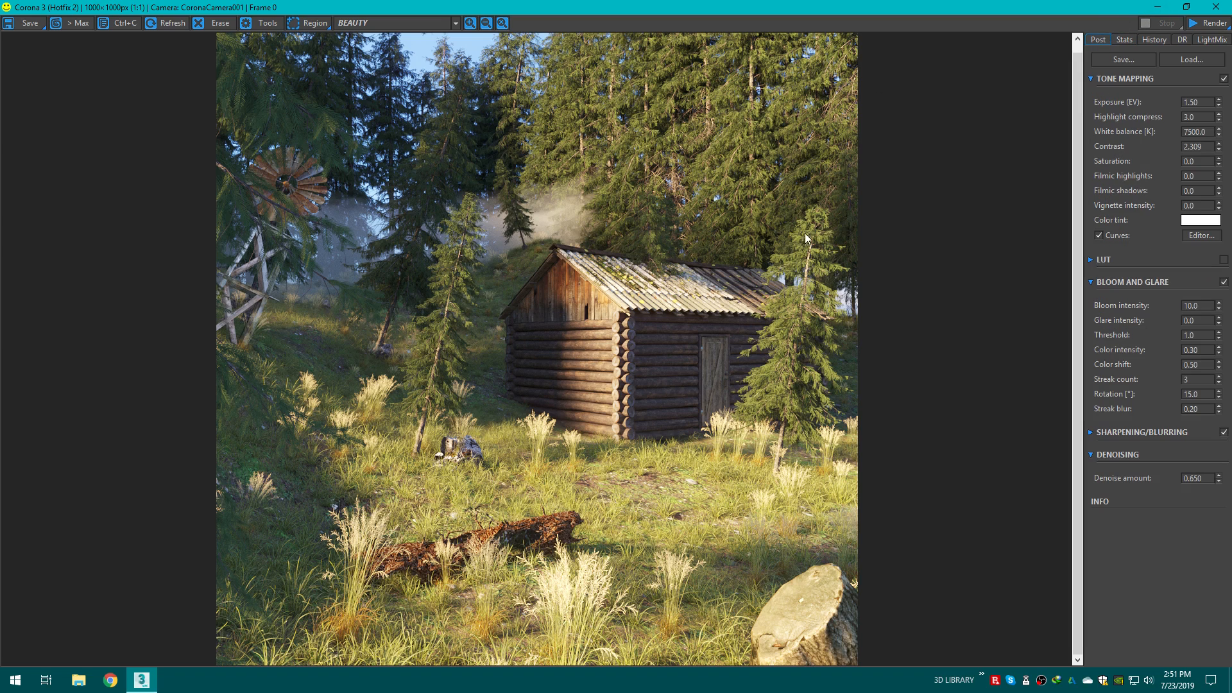
pyautogui.scroll(1, 665, 230)
pyautogui.scroll(-1, 664, 230)
pyautogui.doubleClick(1205, 102)
pyautogui.press('BackSpace')
pyautogui.write('2')
pyautogui.press('Return')
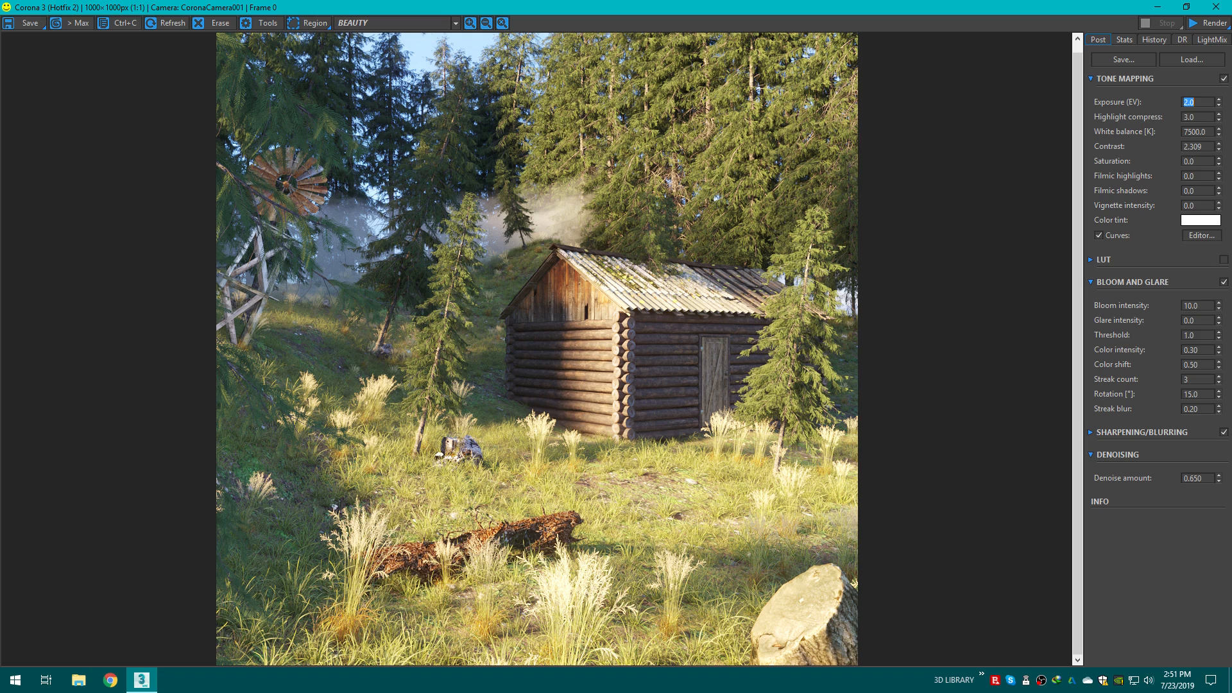
pyautogui.write('1.8')
pyautogui.press('Return')
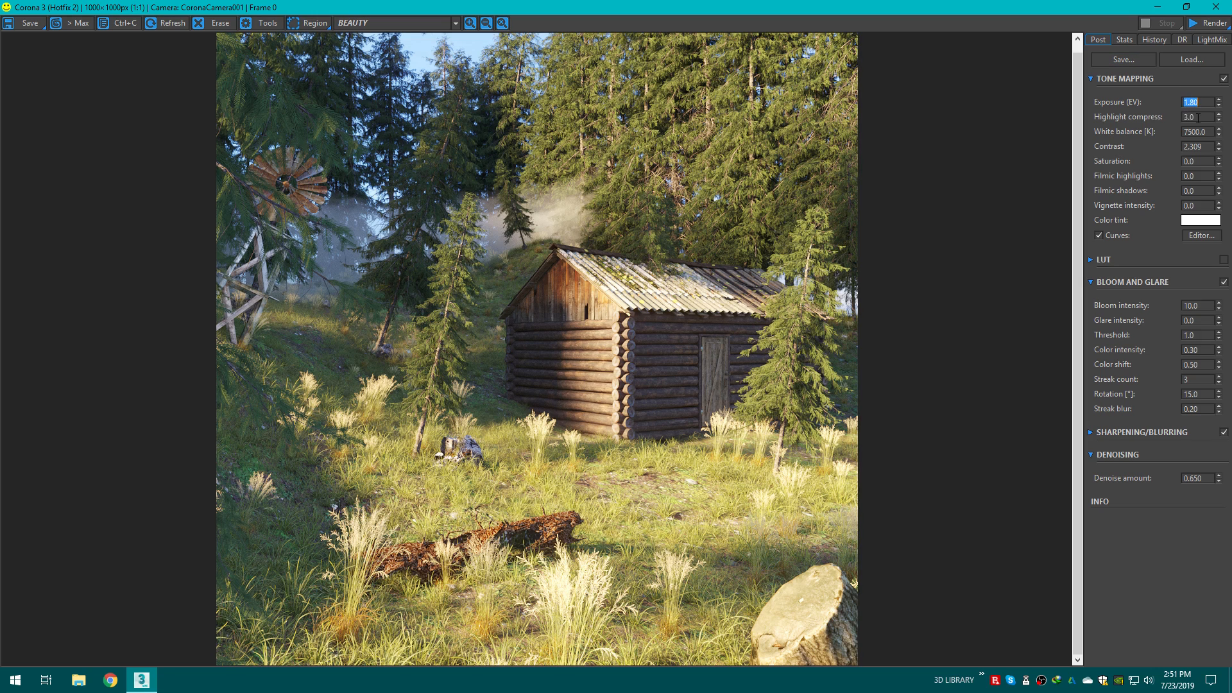
# Step: Set highlight compress to 5 and the white balance to 8000 K
pyautogui.press('Tab')
pyautogui.write('5')
pyautogui.press('Return')
pyautogui.doubleClick(1196, 132)
pyautogui.write('800')
pyautogui.press('Return')
pyautogui.write('1000')
pyautogui.press('Return')
pyautogui.write('8000')
pyautogui.press('Return')
# Step: Set the tone-mapping contrast to 3.5
pyautogui.click(1204, 147)
pyautogui.write('3')
pyautogui.press('Return')
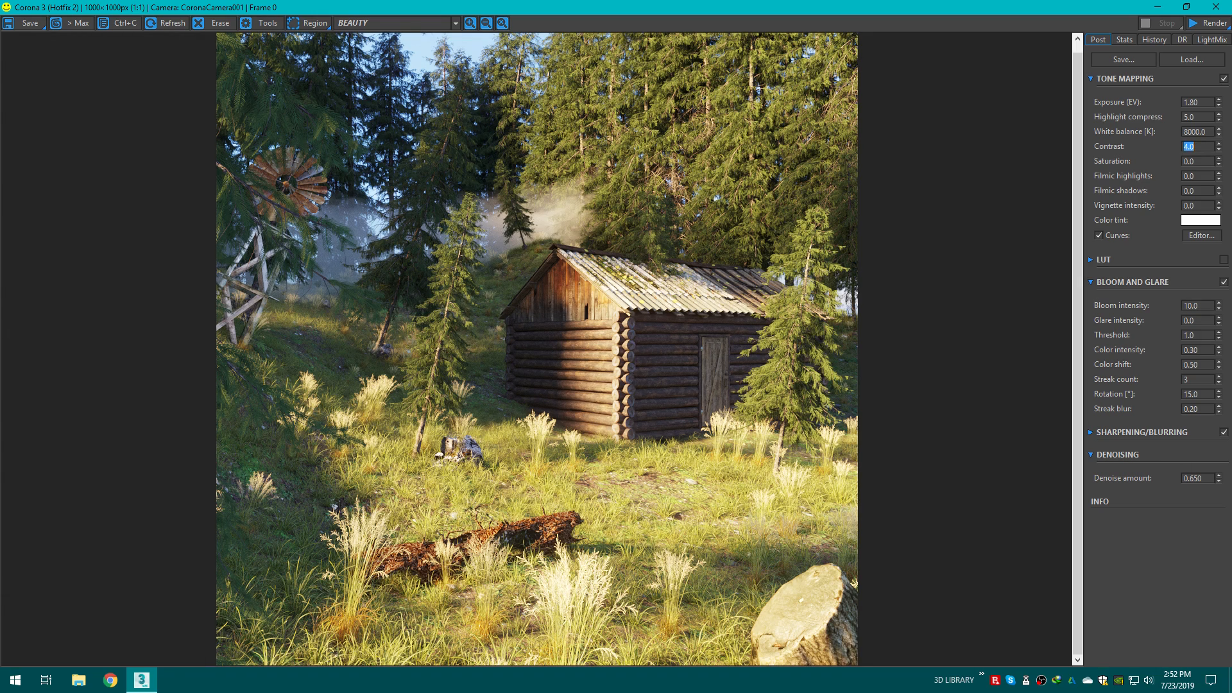
pyautogui.write('3.5')
pyautogui.press('Return')
pyautogui.moveTo(1220, 178); pyautogui.dragTo(1102, 314)
pyautogui.moveTo(1220, 178); pyautogui.dragTo(1156, 282)
# Step: Save the rendered image to the Desktop as an 8-bit colour TIF named forest
pyautogui.click(19, 25)
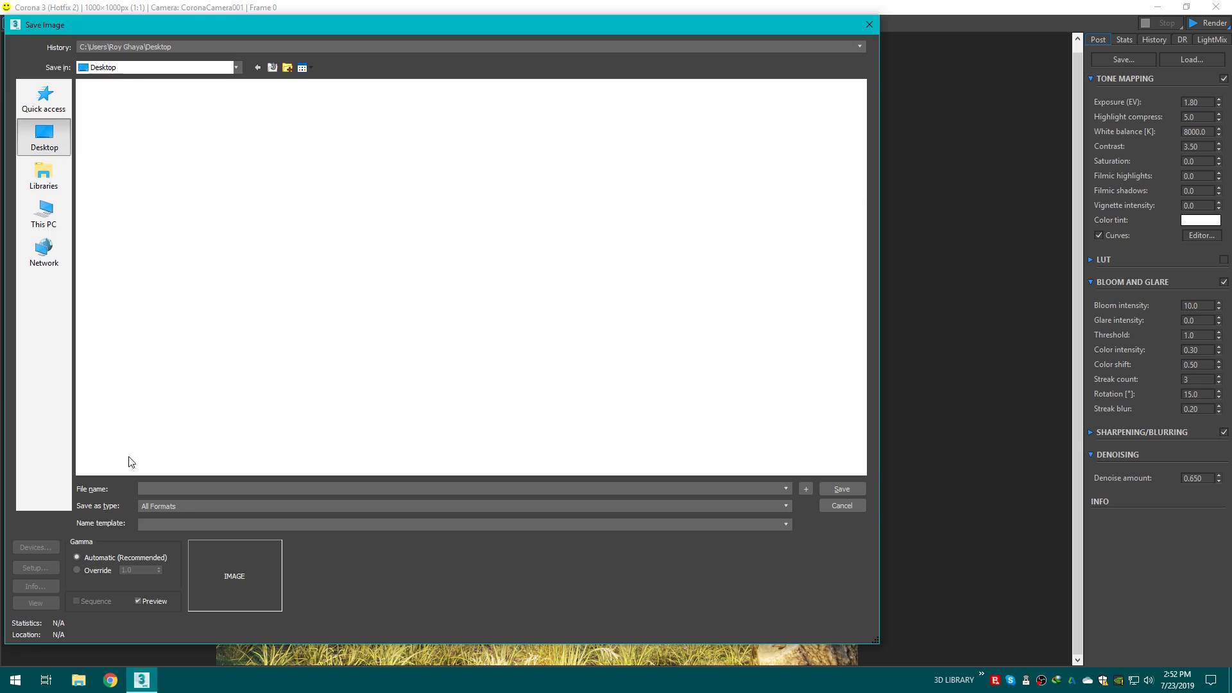
pyautogui.click(192, 506)
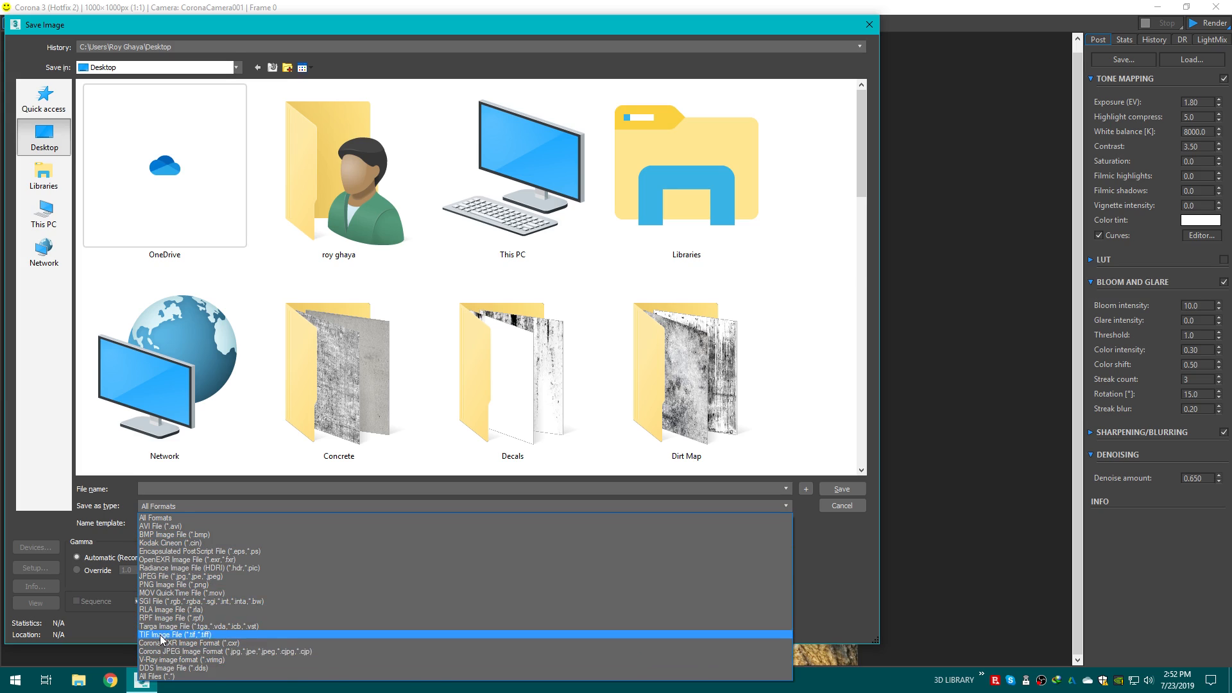
pyautogui.click(183, 635)
pyautogui.click(233, 488)
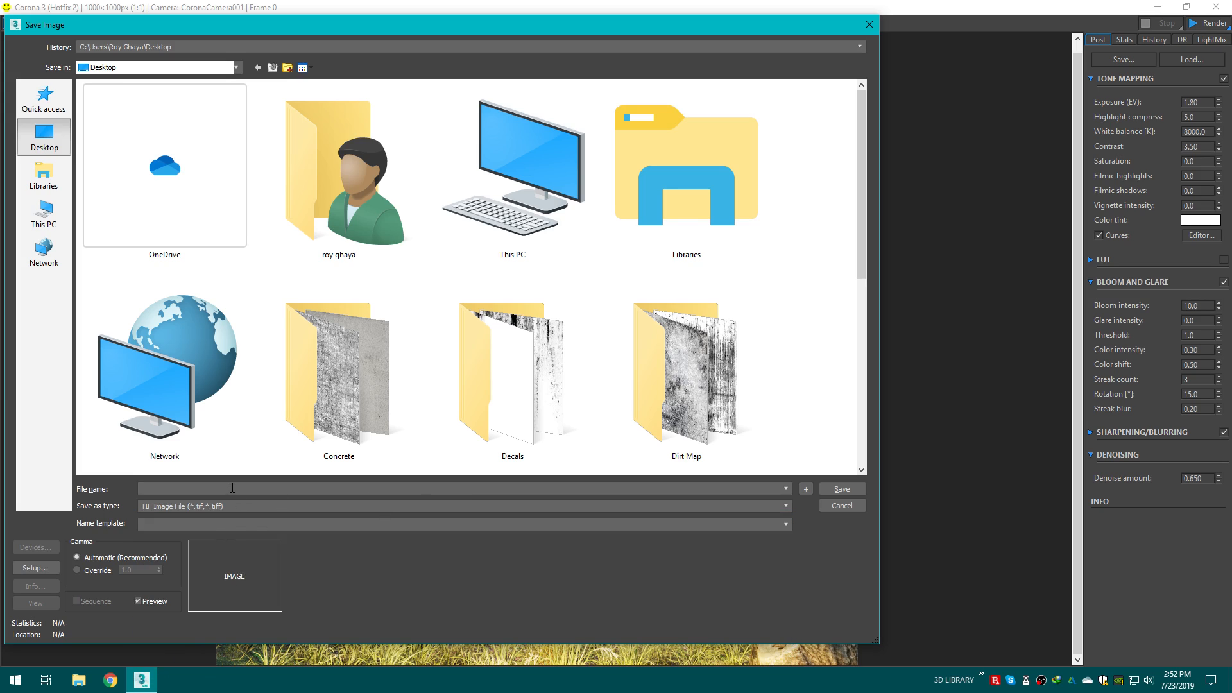
pyautogui.write('forest')
pyautogui.click(841, 488)
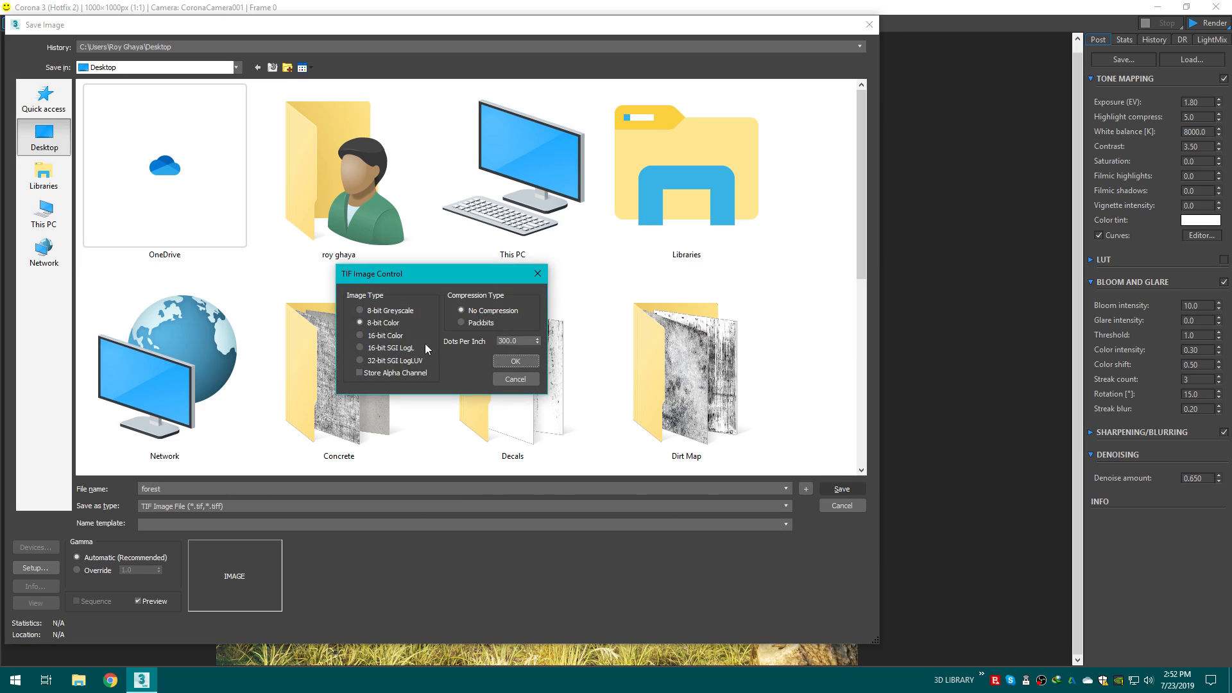
pyautogui.click(513, 361)
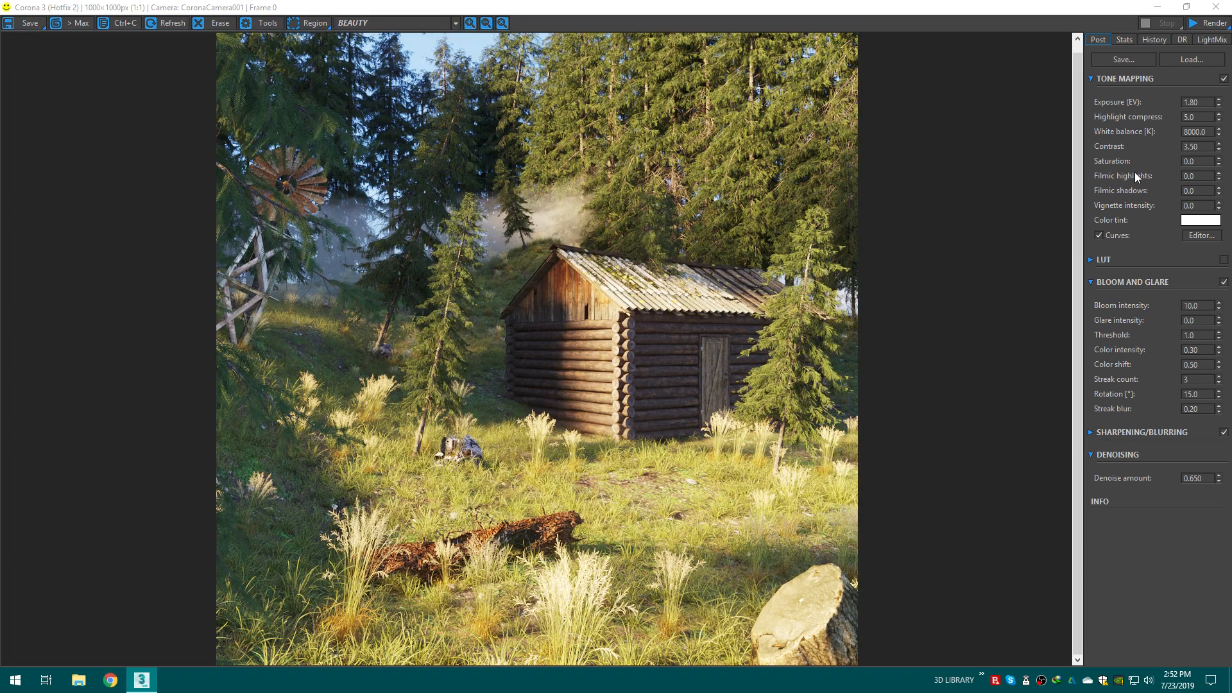
# Step: Reset and edit the brightness curve into a gentle S-shape, lowering shadows and lifting highlights
pyautogui.click(1199, 236)
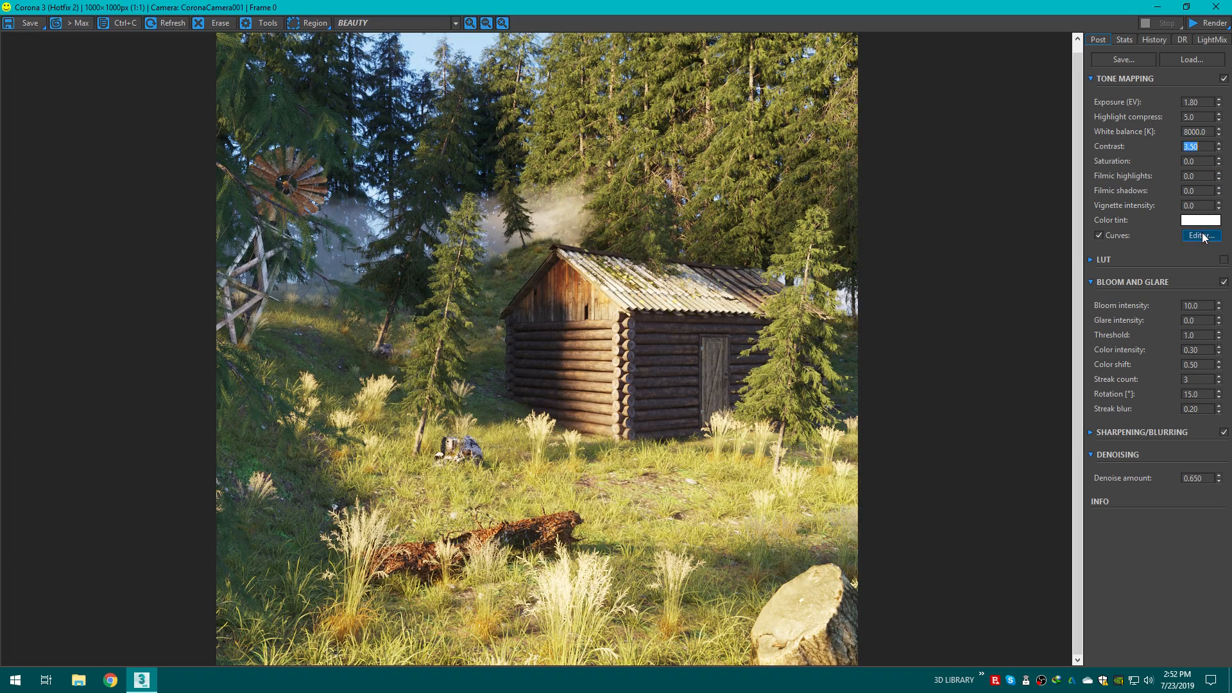
pyautogui.click(1184, 332)
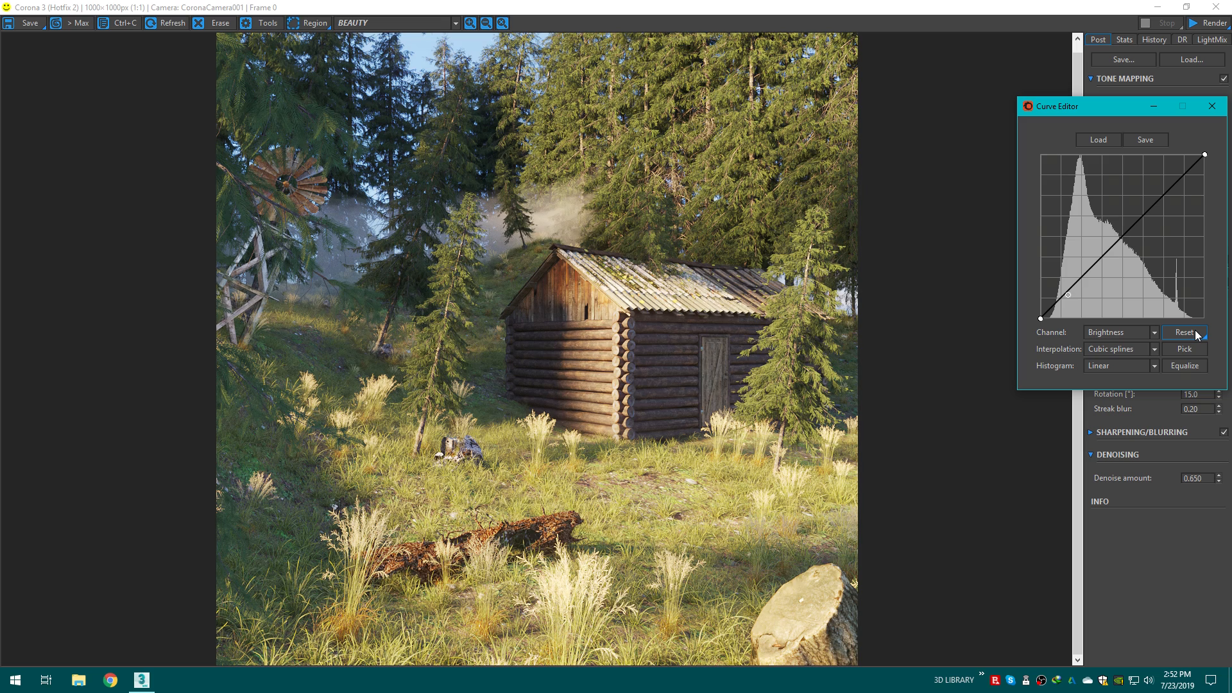
pyautogui.click(1084, 275)
pyautogui.moveTo(1085, 275); pyautogui.dragTo(1084, 279)
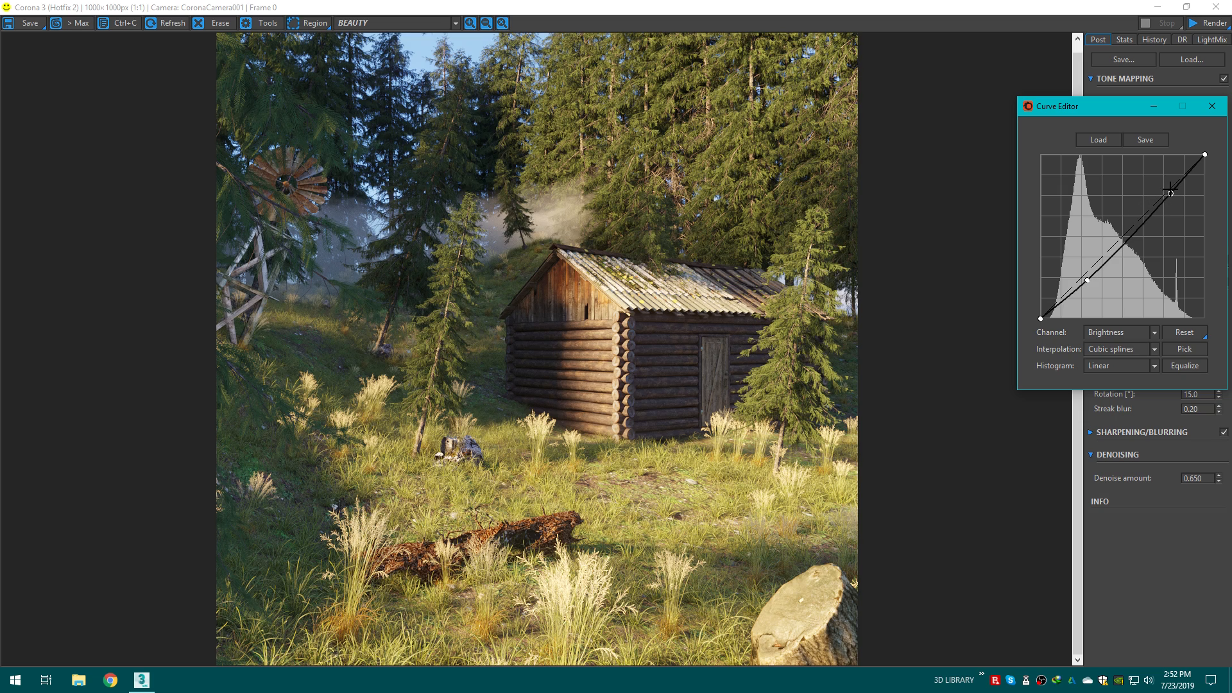
pyautogui.moveTo(1171, 194); pyautogui.dragTo(1176, 185)
pyautogui.click(1212, 107)
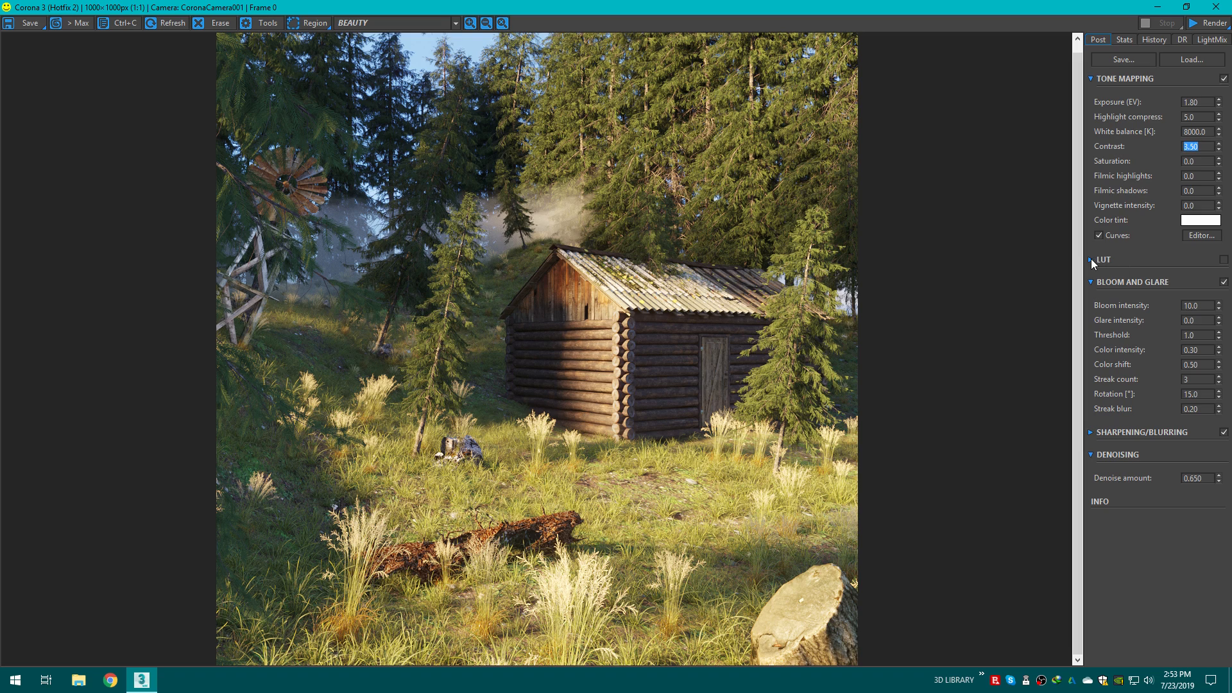
# Step: Enable the LUT section and choose the Adanmq_Portra_100t LUT
pyautogui.moveTo(1218, 206); pyautogui.dragTo(1207, 267)
pyautogui.click(1098, 262)
pyautogui.click(1224, 260)
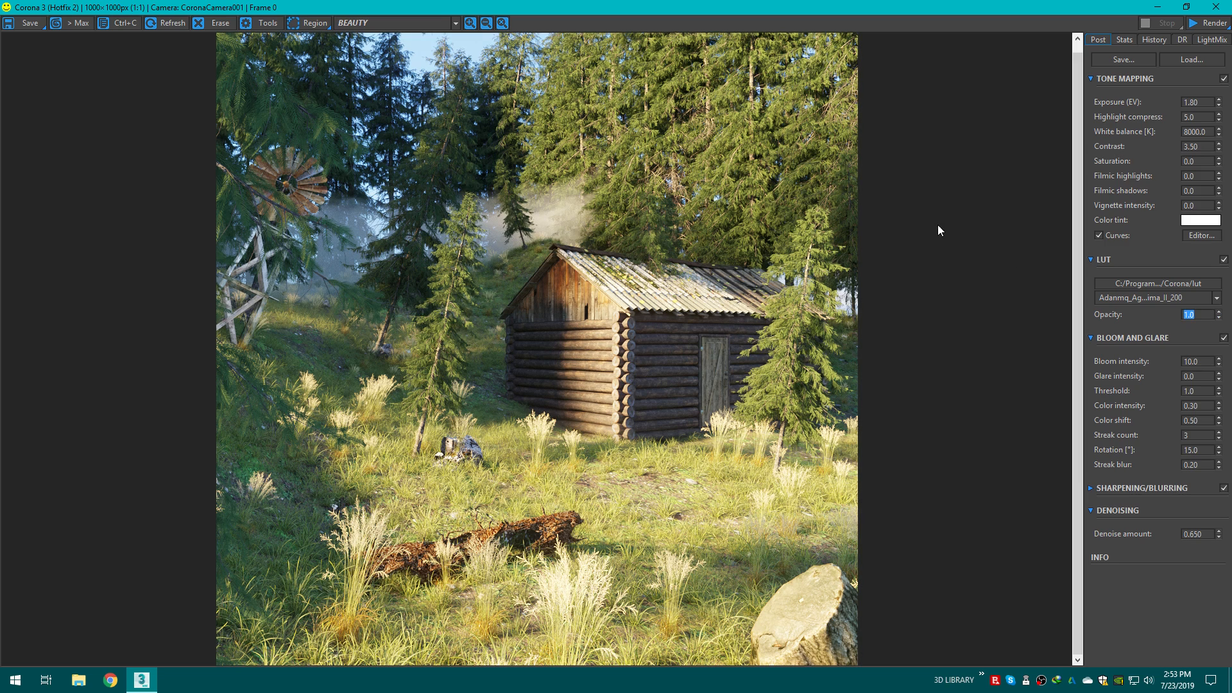
pyautogui.click(1216, 297)
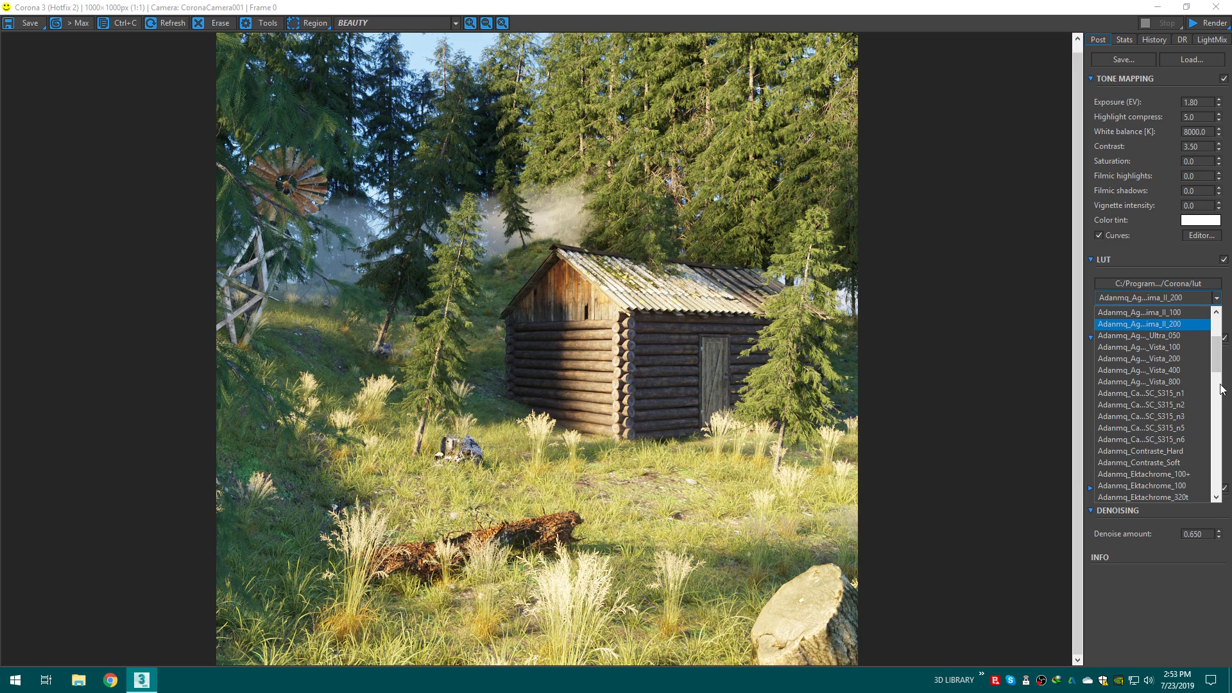
pyautogui.moveTo(1218, 359); pyautogui.dragTo(1213, 445)
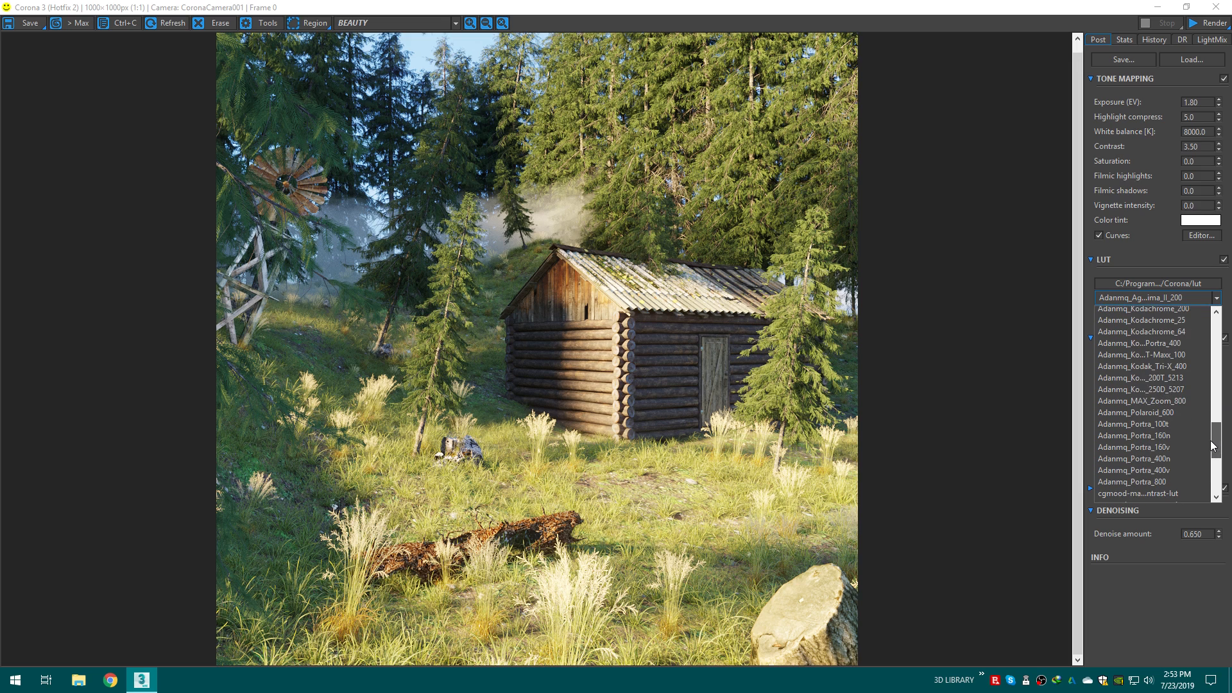
pyautogui.click(1148, 424)
# Step: Cycle through the LUT presets and apply GroundControl_Punch2
pyautogui.click(1193, 301)
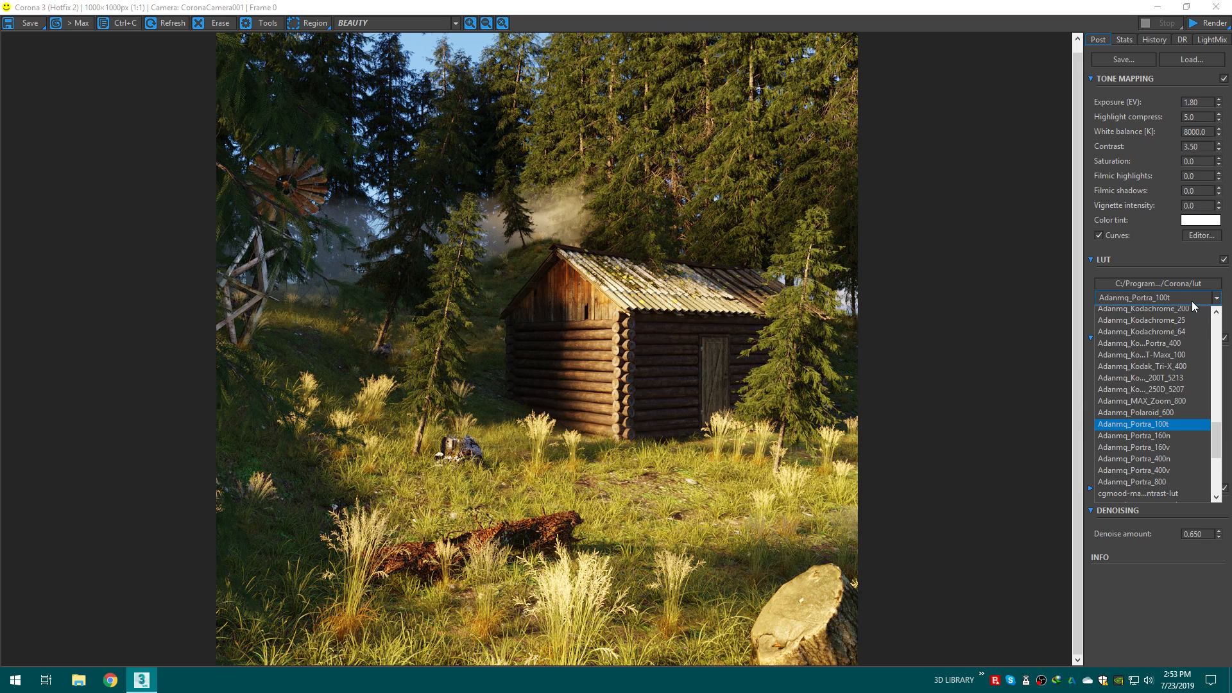
pyautogui.press('Down')
pyautogui.press('Down')
pyautogui.press('Down')
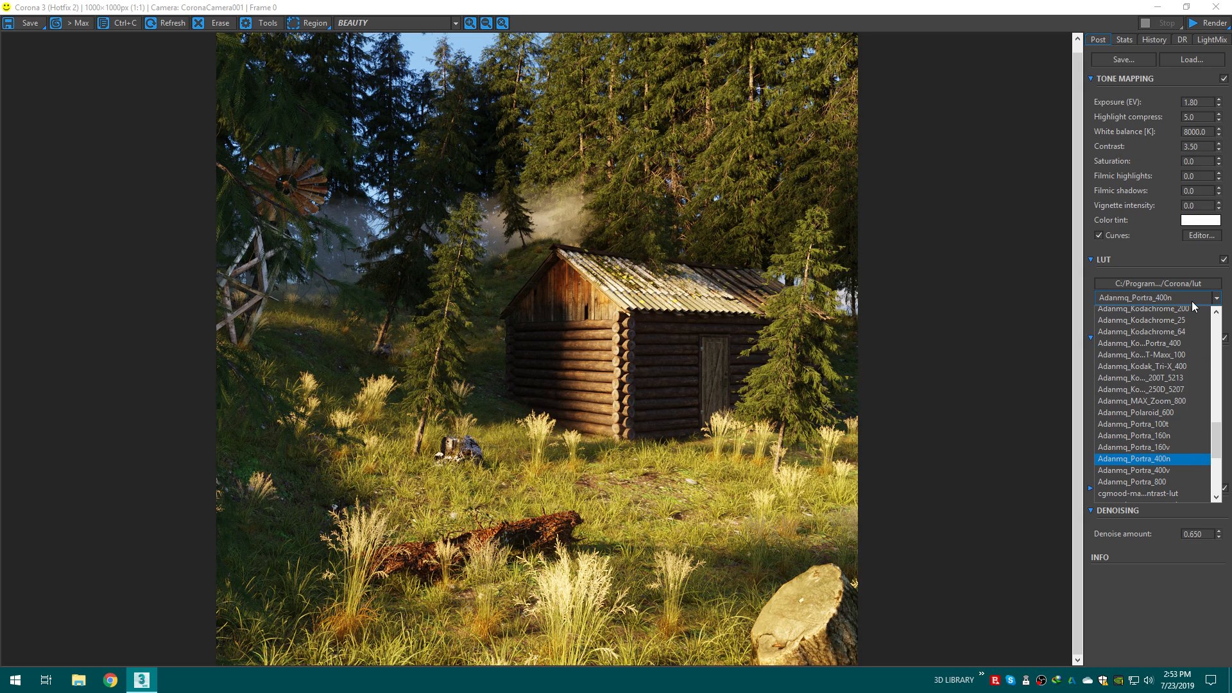
pyautogui.press('Up')
pyautogui.press('Up')
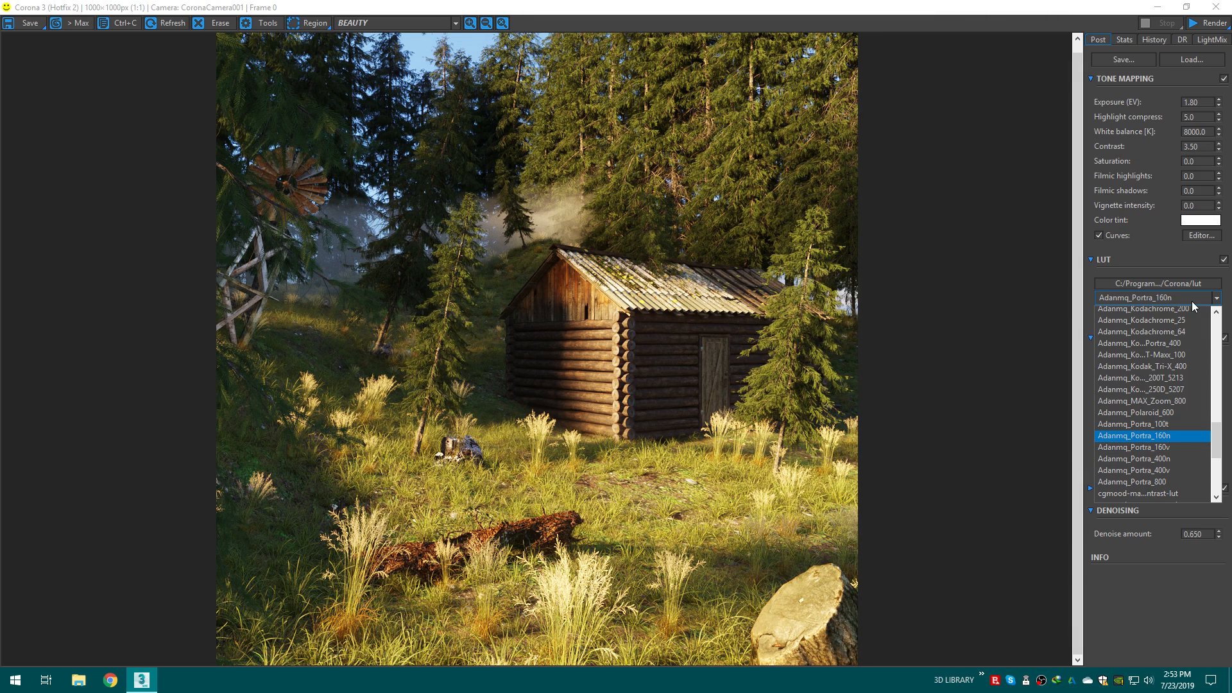
pyautogui.press('Up')
pyautogui.press('Down')
pyautogui.press('Down')
pyautogui.press('Down')
pyautogui.press('Down')
pyautogui.press('Down')
pyautogui.press('Down')
pyautogui.press('Down')
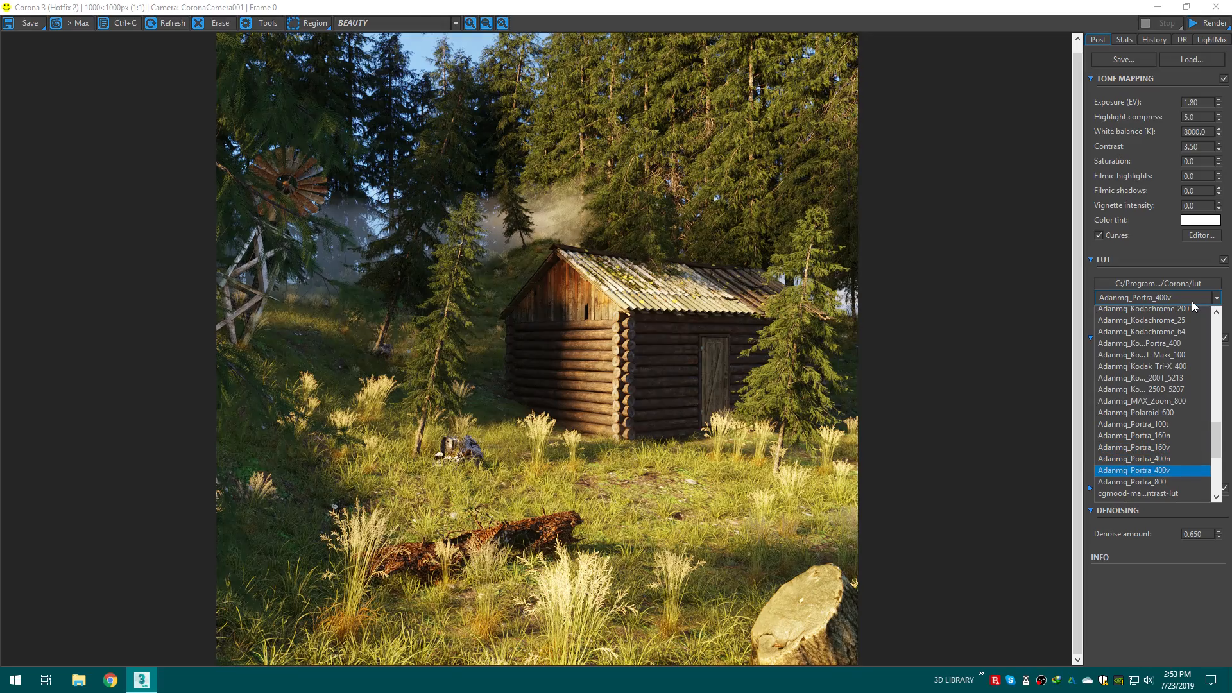
pyautogui.press('Down')
pyautogui.press('Down')
pyautogui.press('Down')
pyautogui.press('Down')
pyautogui.press('Down')
pyautogui.press('Down')
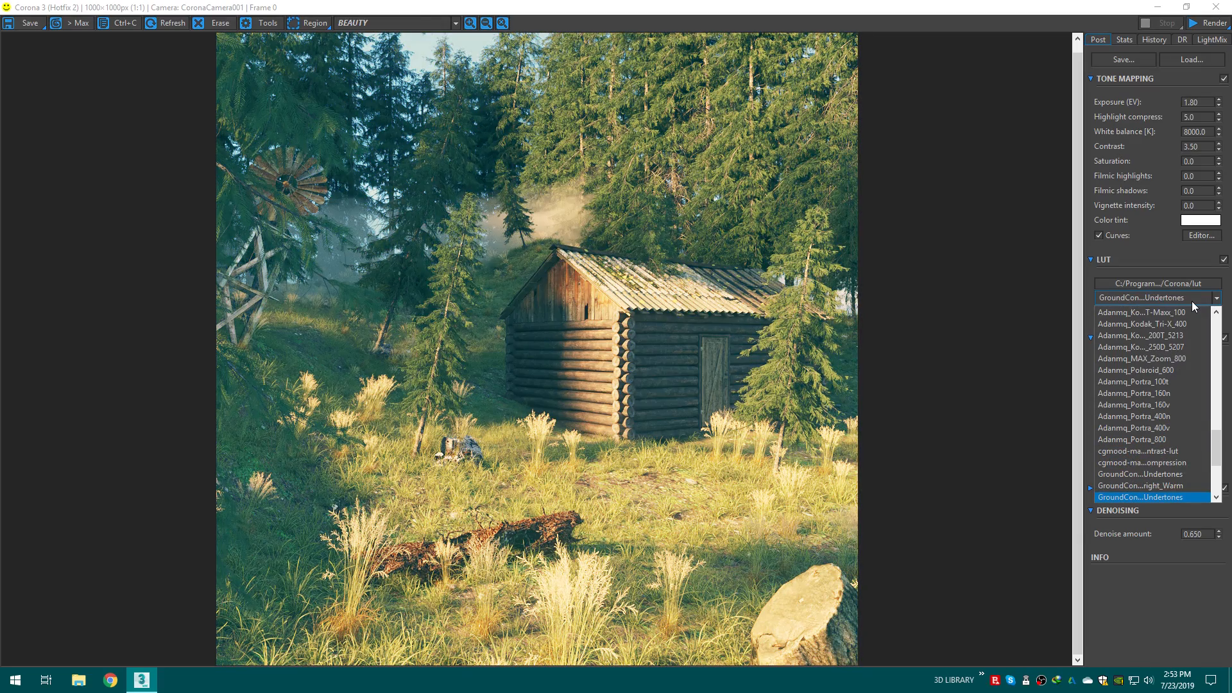
pyautogui.press('Down')
pyautogui.press('Down')
pyautogui.press('Down')
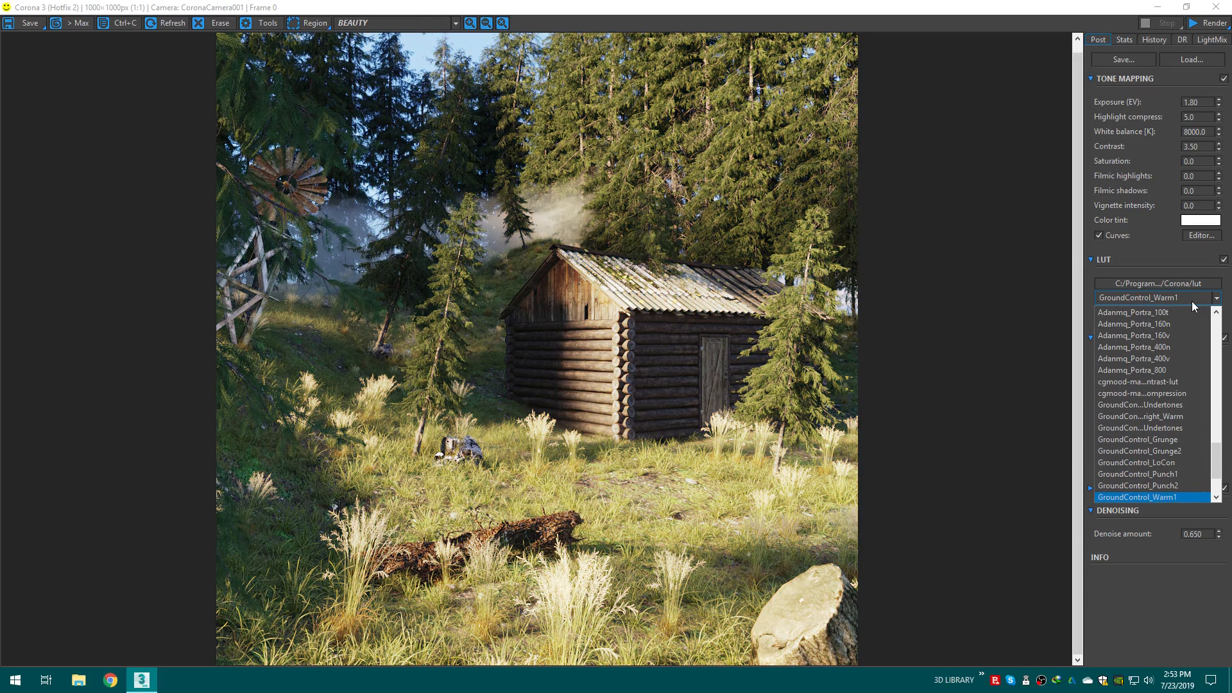
pyautogui.press('Up')
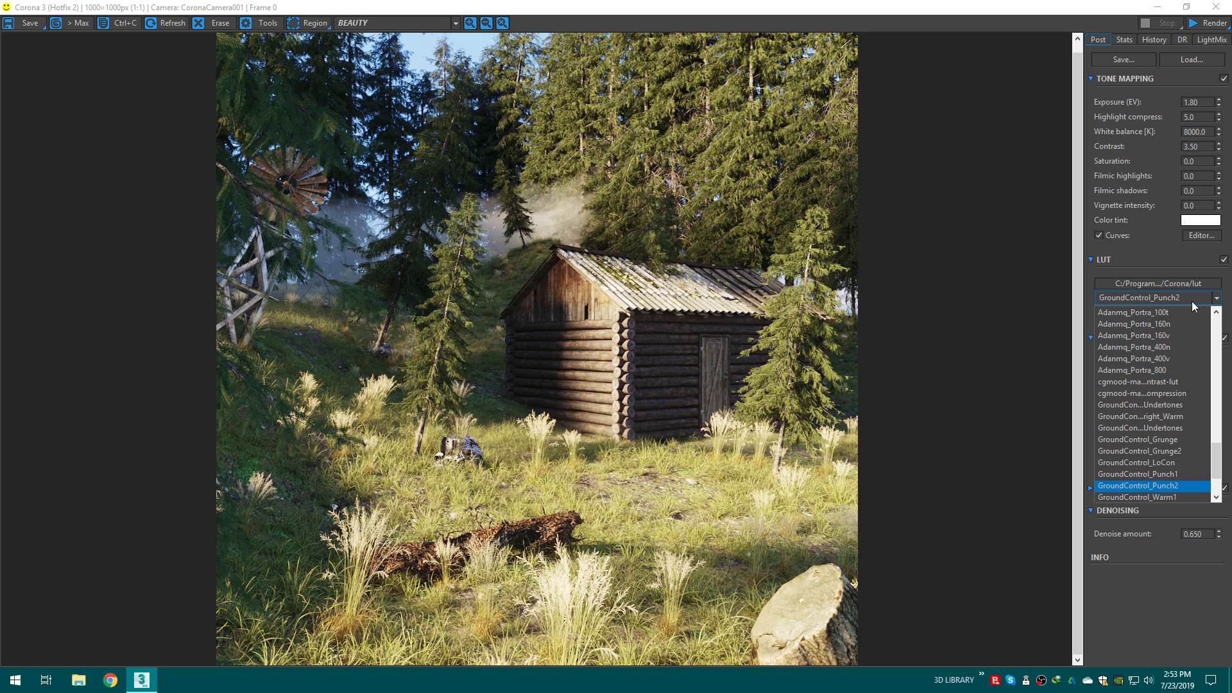
pyautogui.press('Up')
pyautogui.press('Down')
pyautogui.press('Up')
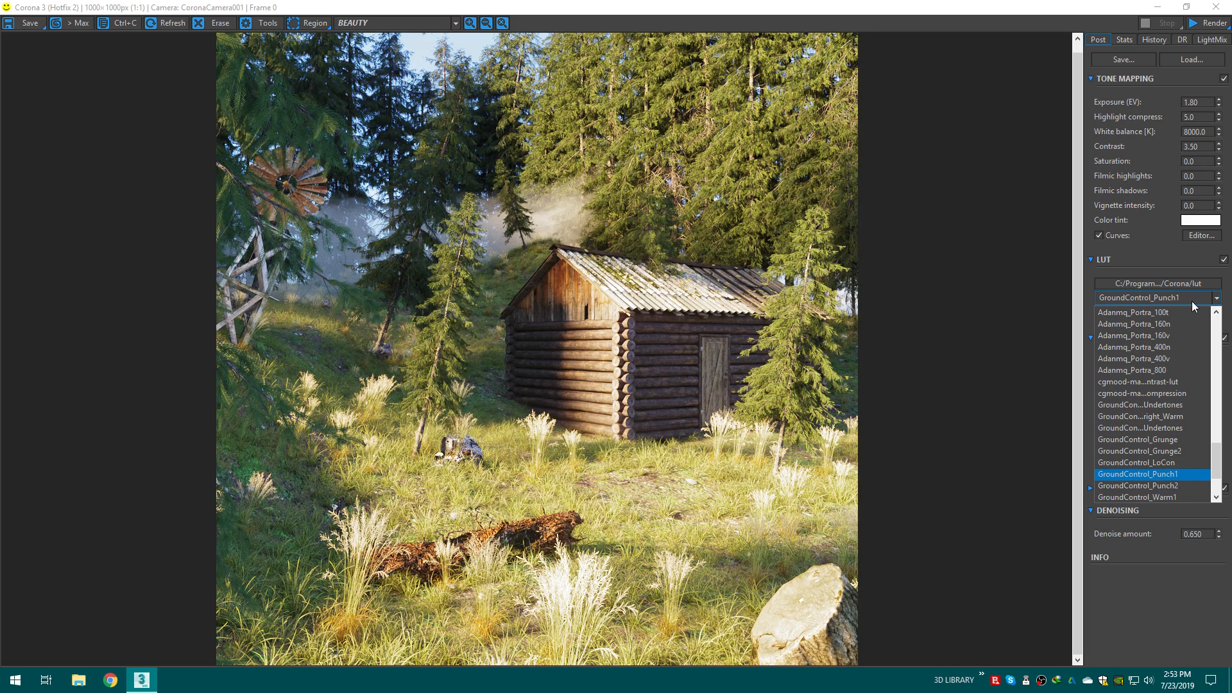
pyautogui.press('Down')
pyautogui.press('Down')
pyautogui.press('Up')
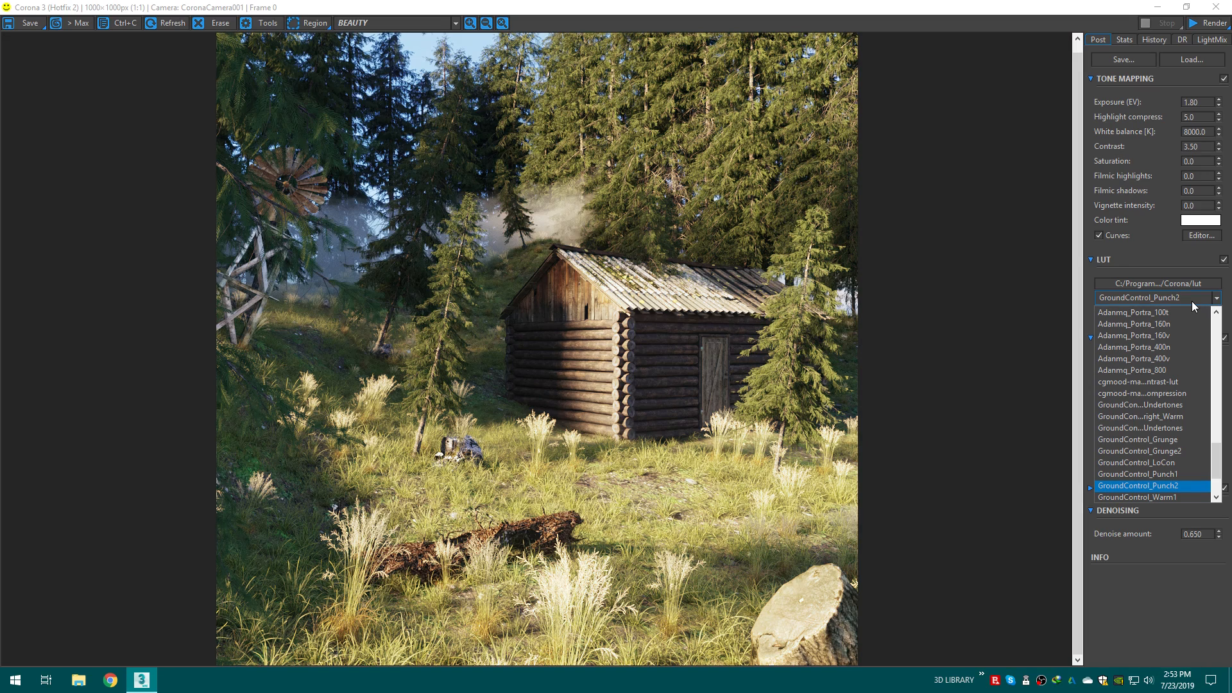
pyautogui.click(1159, 487)
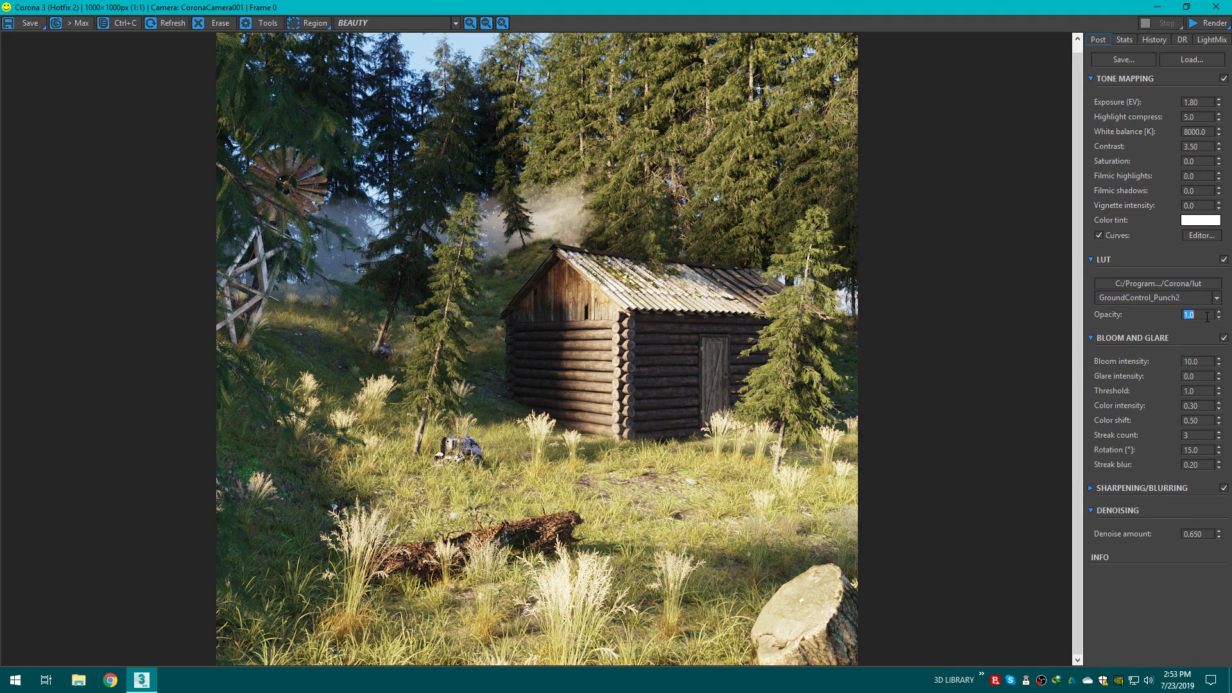
# Step: Set the LUT opacity to 0.3
pyautogui.write('0')
pyautogui.press('BackSpace')
pyautogui.press('BackSpace')
pyautogui.write('4')
pyautogui.press('Return')
pyautogui.write('0.3')
pyautogui.press('Return')
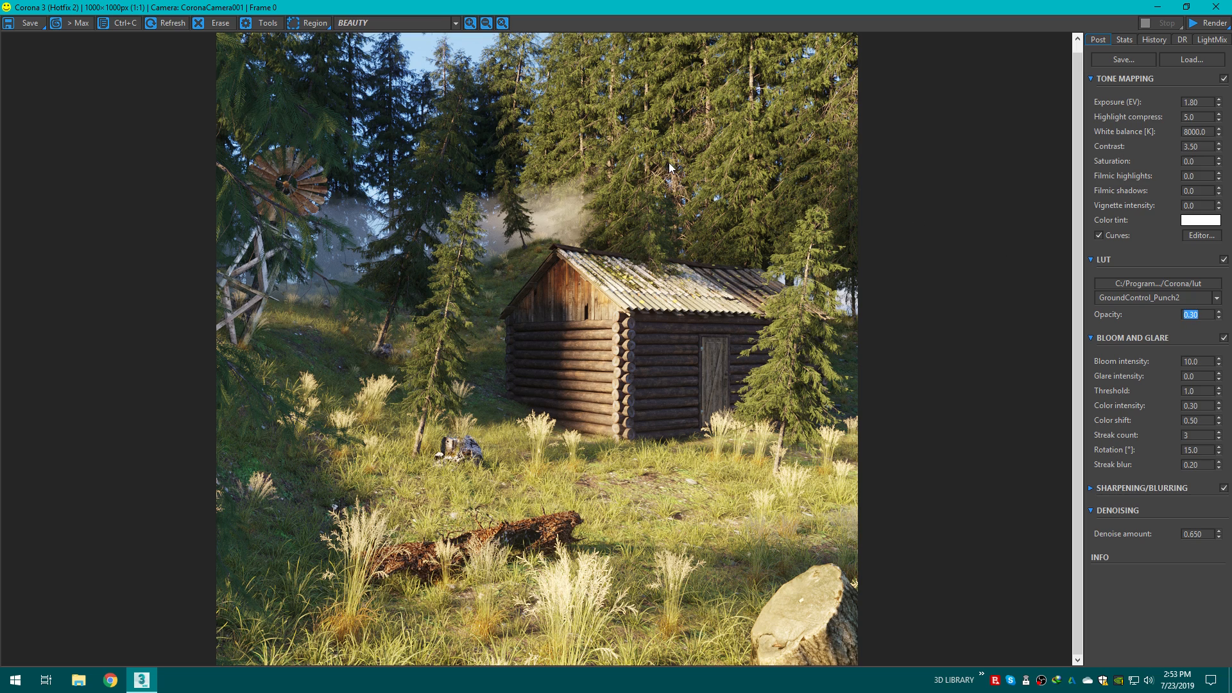
# Step: Raise the tone-mapping contrast to 4
pyautogui.doubleClick(1196, 147)
pyautogui.press('BackSpace')
pyautogui.write('4')
pyautogui.press('Return')
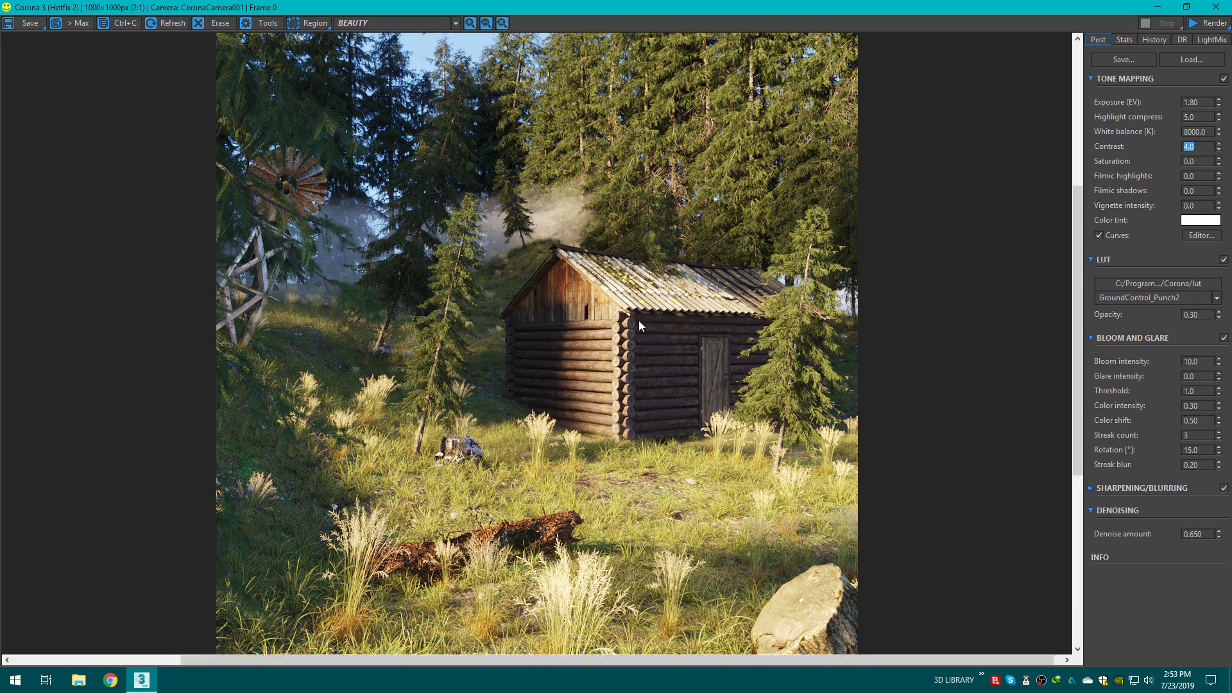
pyautogui.scroll(1, 638, 321)
pyautogui.scroll(-1, 638, 321)
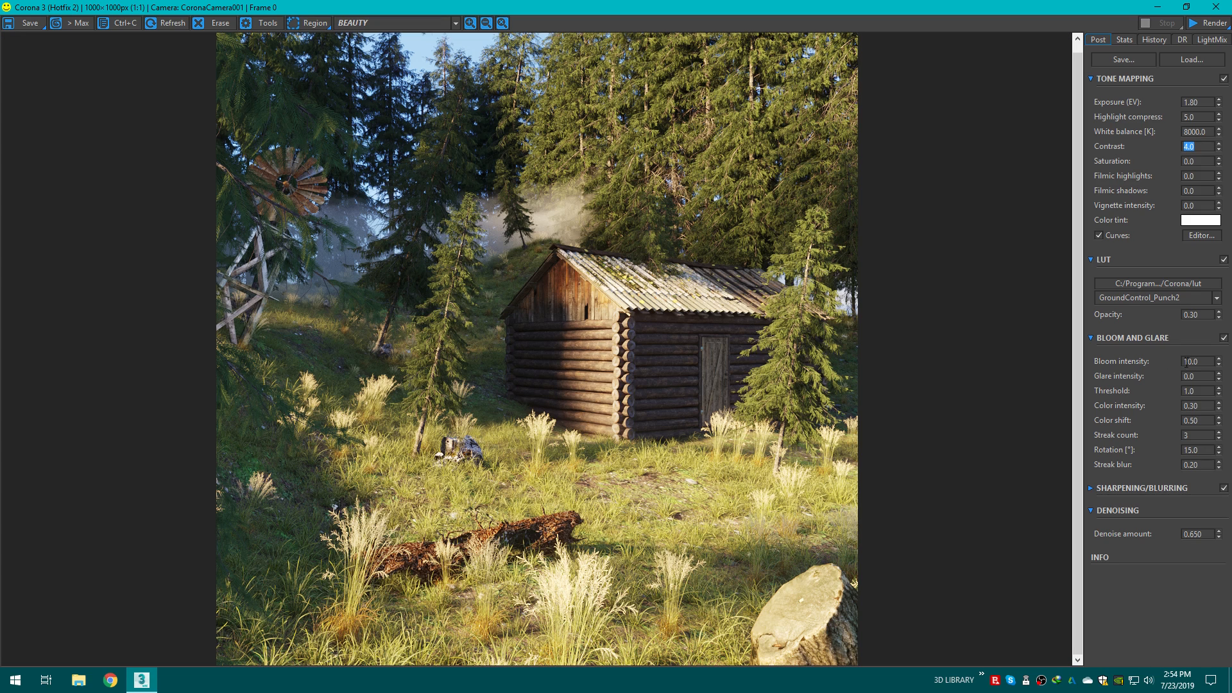
# Step: Compare the image with Bloom and Glare toggled off and back on, and expand the Sharpening/Blurring settings
pyautogui.click(1208, 366)
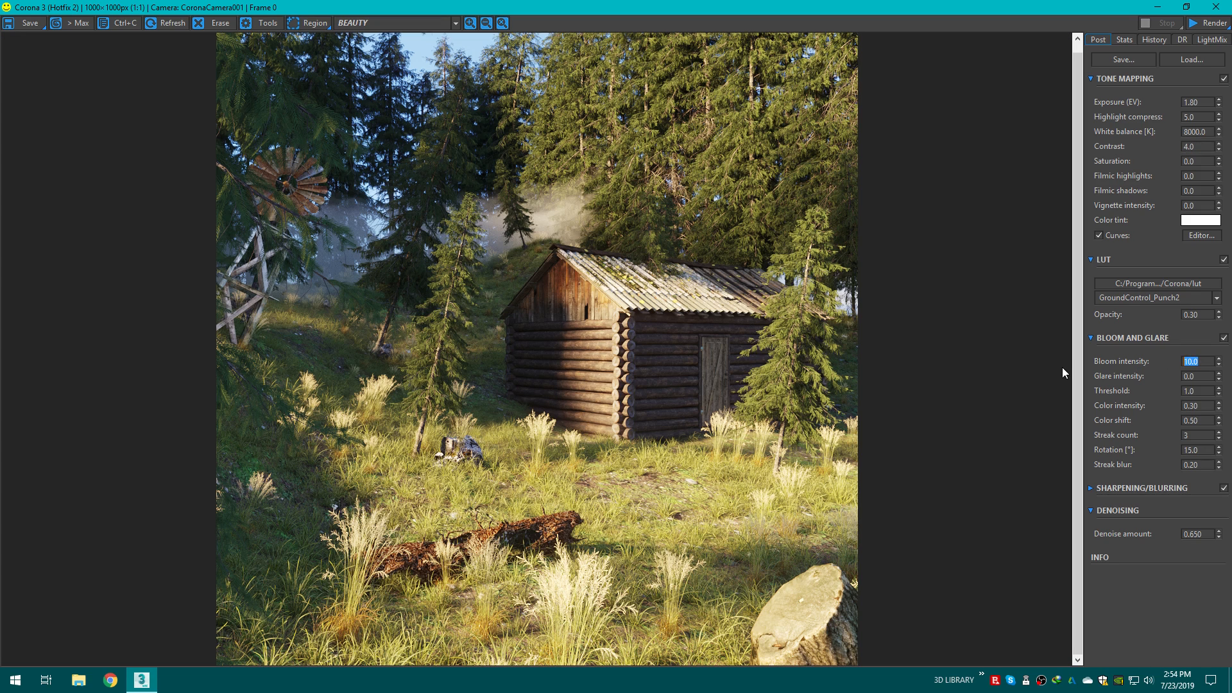
pyautogui.click(1224, 339)
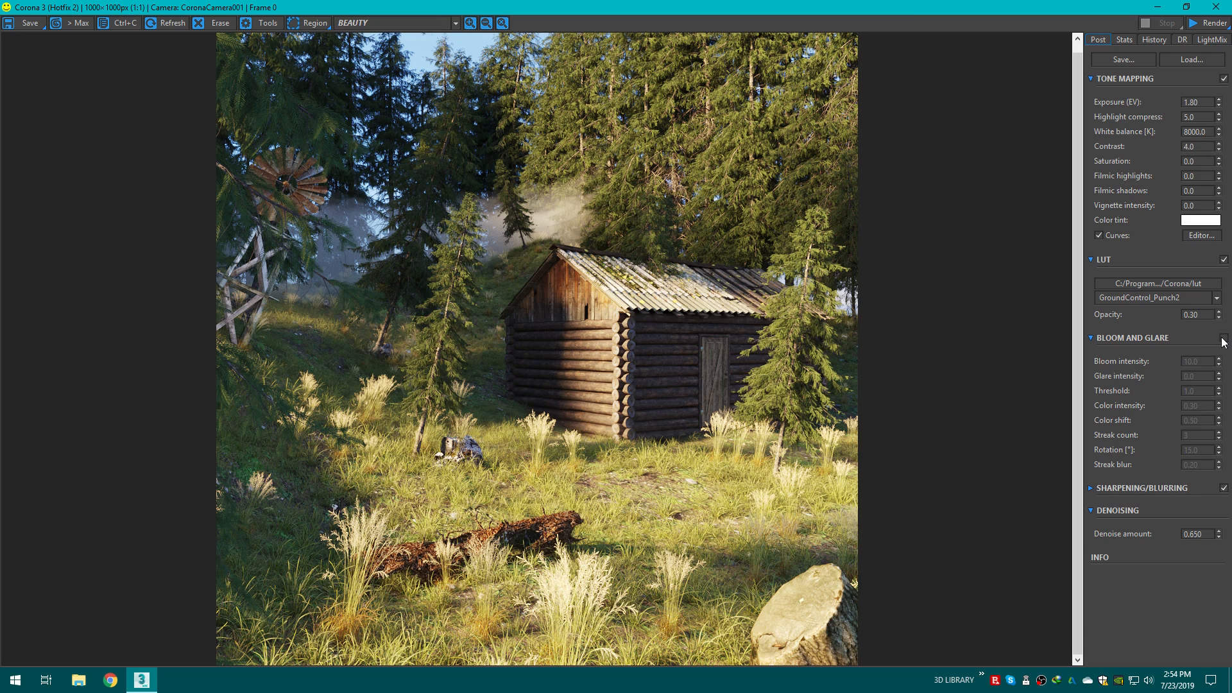
pyautogui.click(1224, 338)
pyautogui.click(1090, 487)
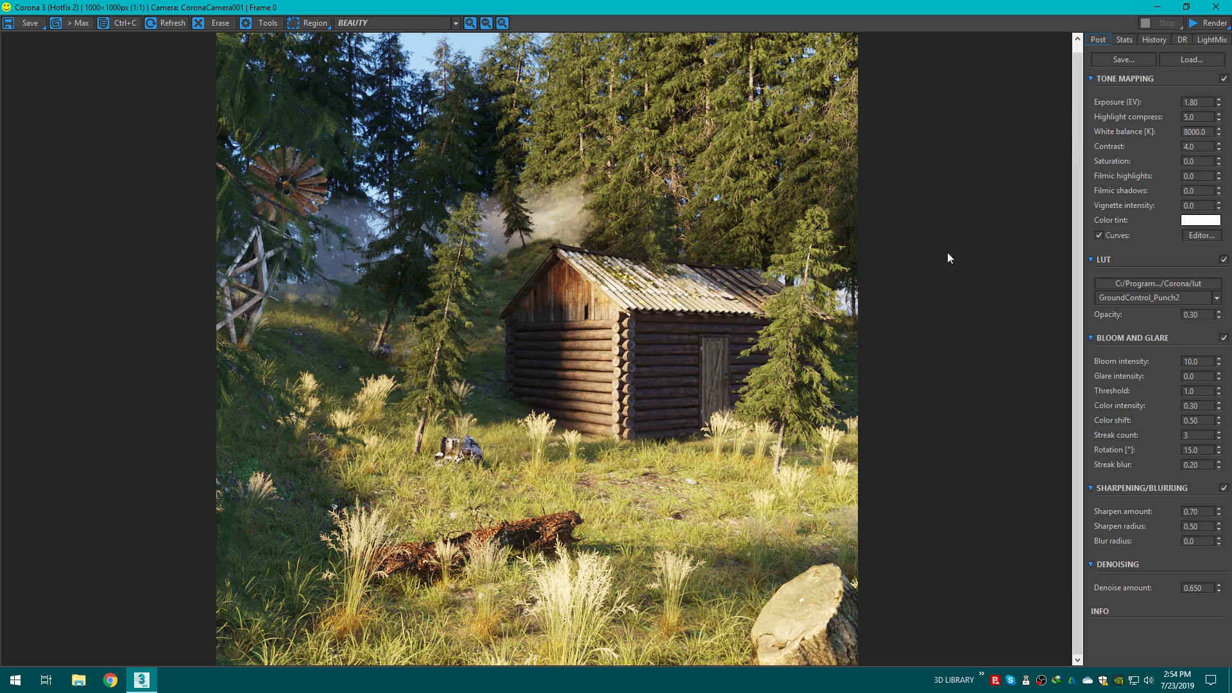
# Step: Save the final render to the Desktop as a TIF image named final
pyautogui.click(19, 23)
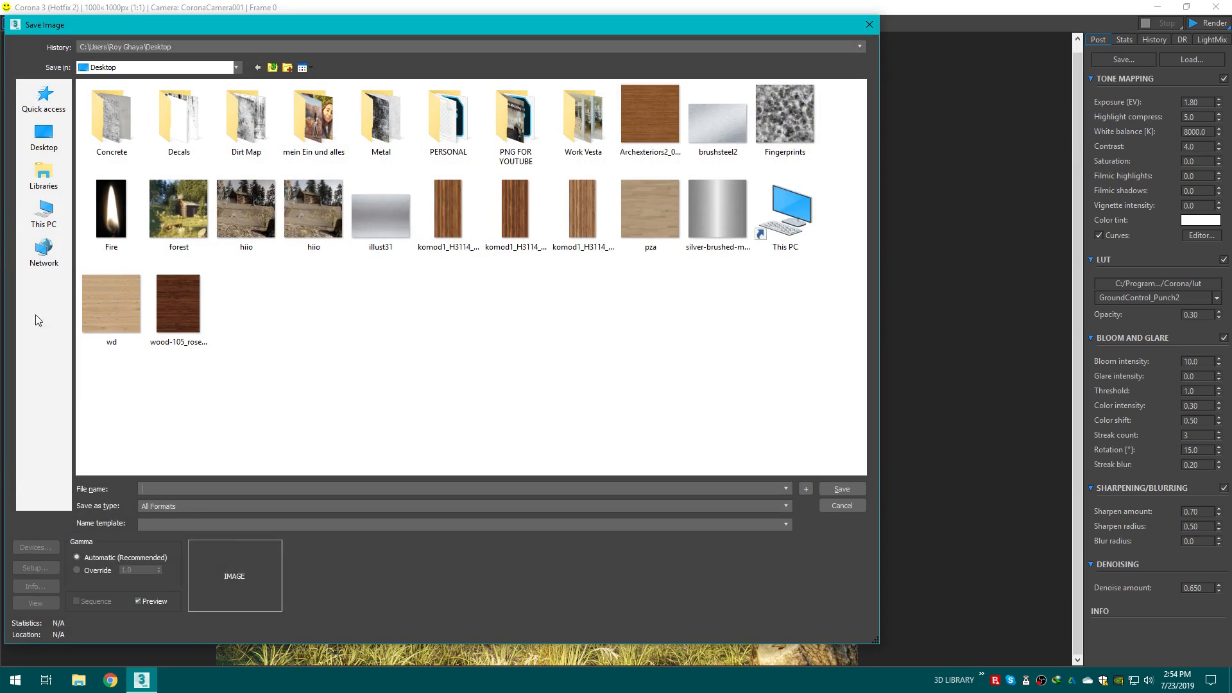
pyautogui.click(203, 506)
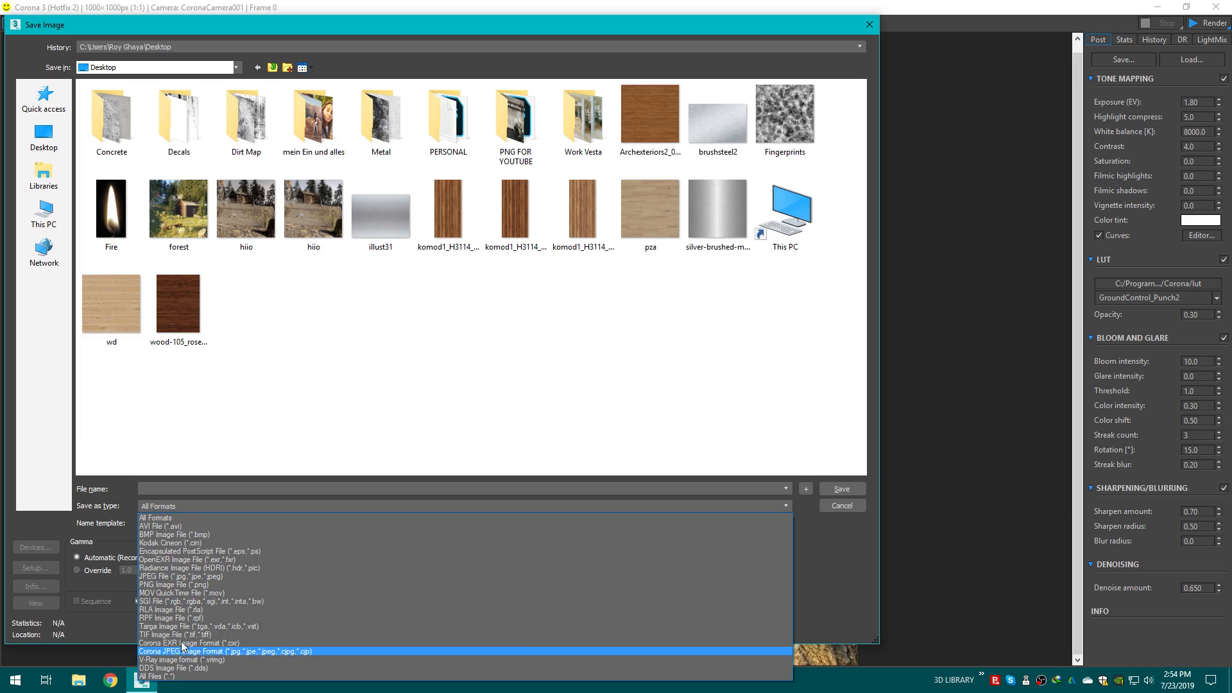
pyautogui.click(203, 639)
pyautogui.click(183, 491)
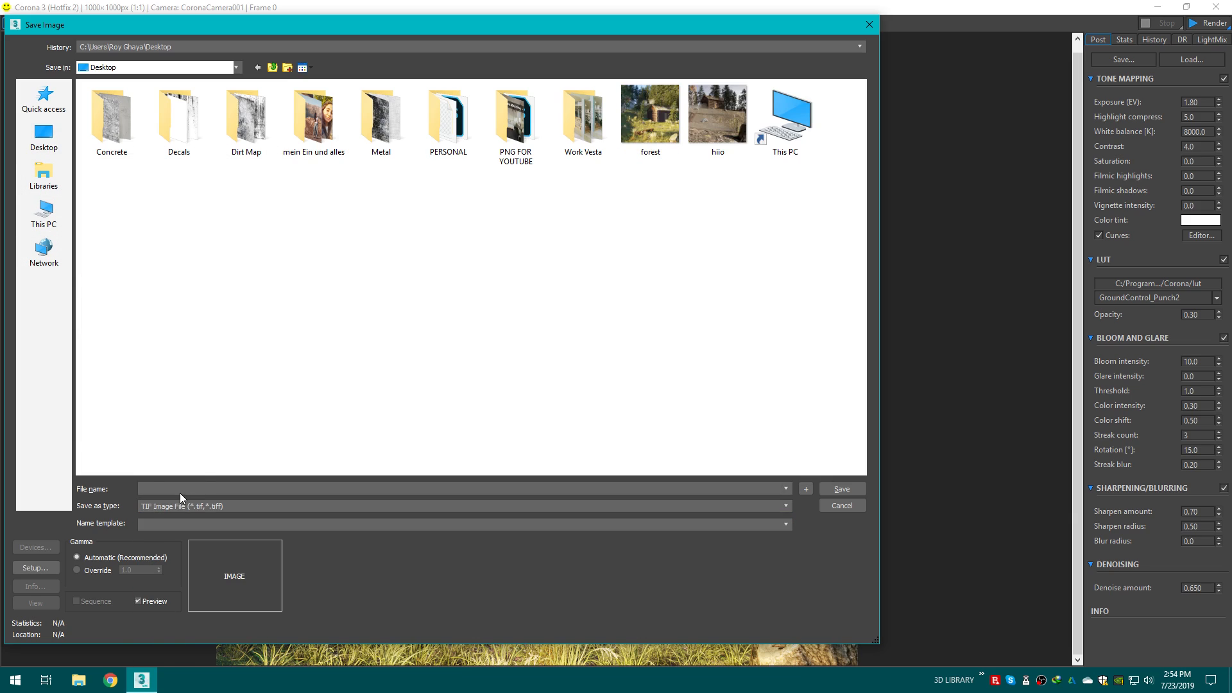
pyautogui.write('final')
pyautogui.click(829, 488)
pyautogui.click(515, 361)
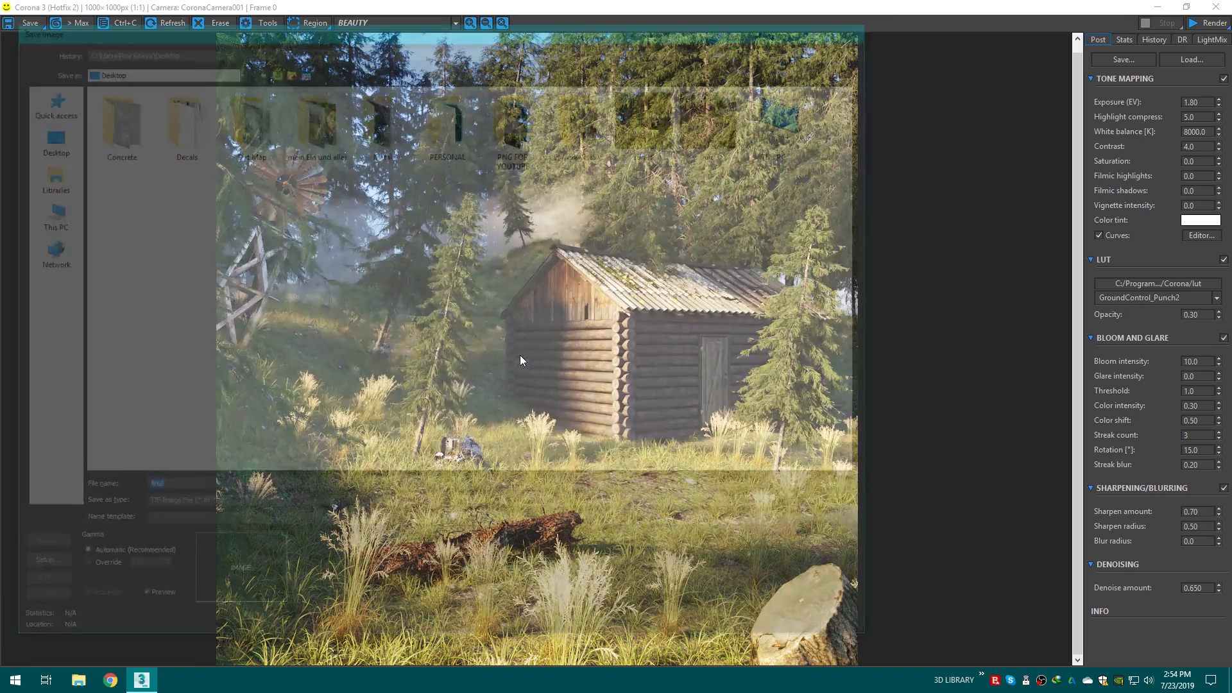
# Step: Open the saved final image in Photoshop from the desktop
pyautogui.click(1157, 7)
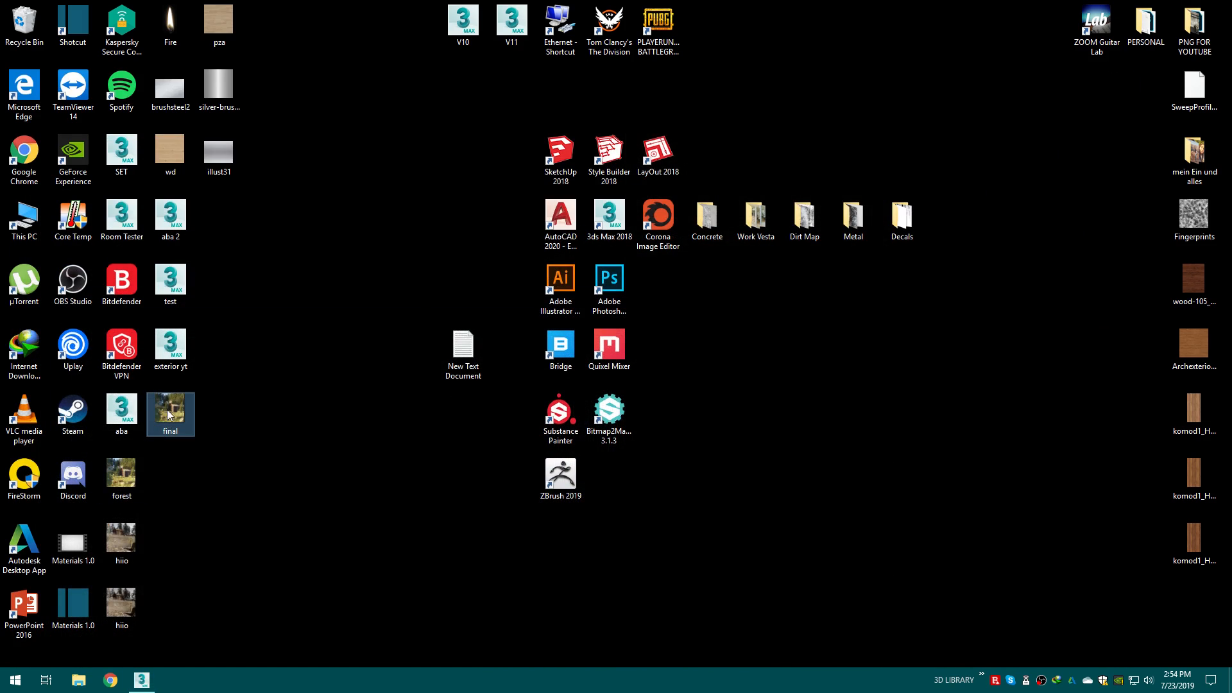
pyautogui.moveTo(168, 411); pyautogui.dragTo(621, 270)
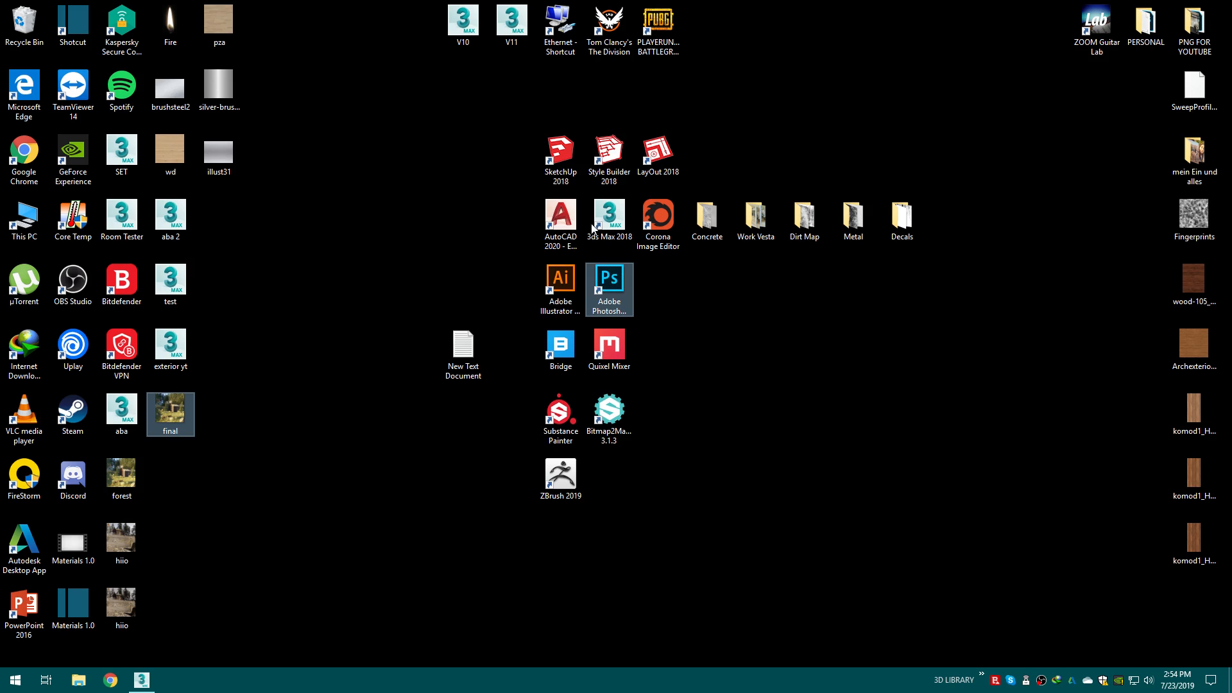
pyautogui.rightClick(718, 324)
pyautogui.click(773, 366)
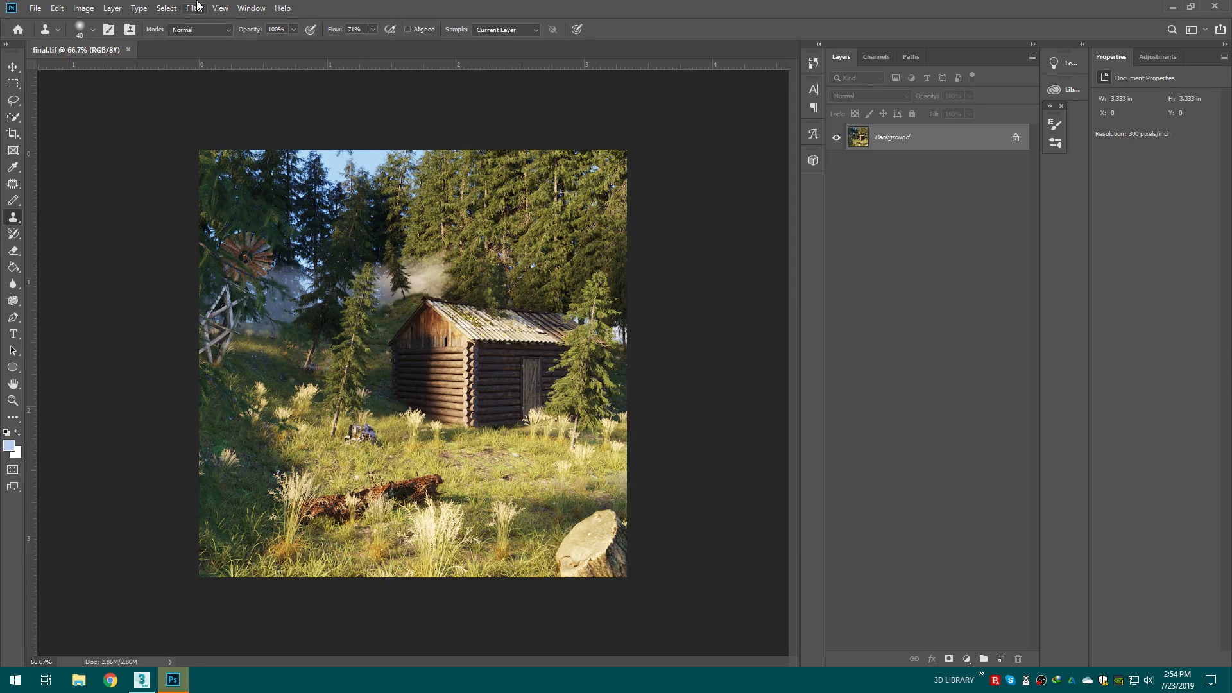
# Step: Duplicate the background layer
pyautogui.click(194, 8)
pyautogui.click(197, 5)
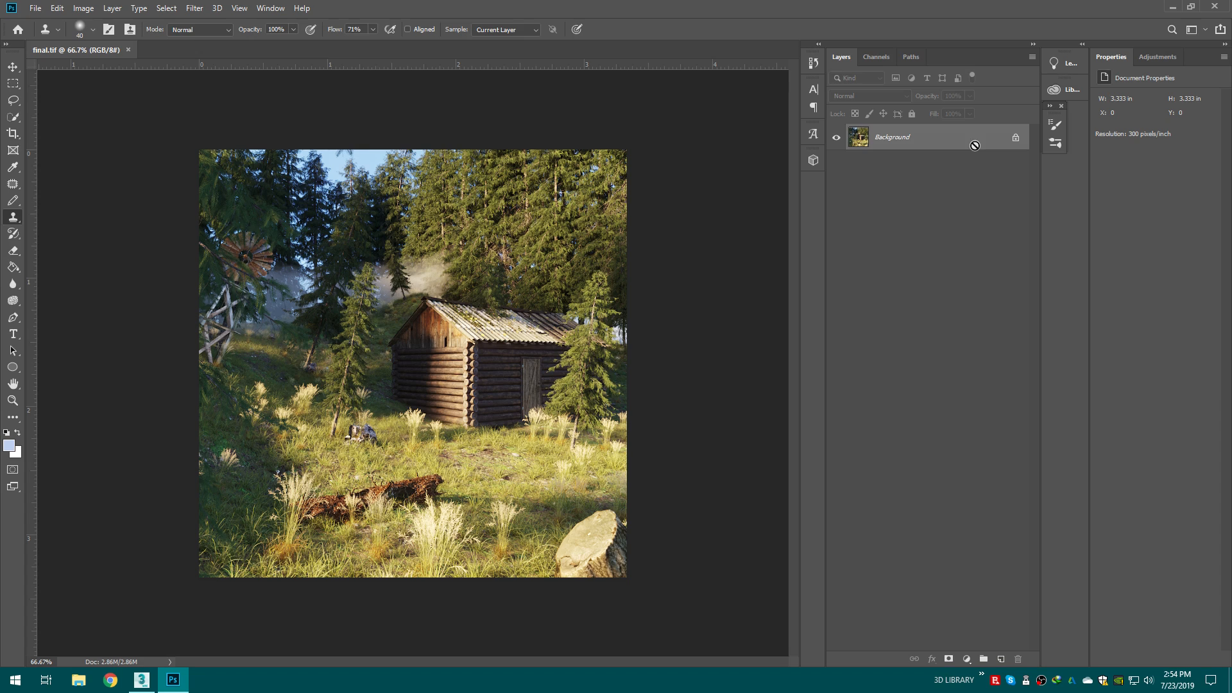
pyautogui.hotkey('ctrl', 'j')
# Step: Open the Camera Raw Filter and set temperature to -5, exposure +0.50, contrast +22 and highlights -100
pyautogui.click(197, 5)
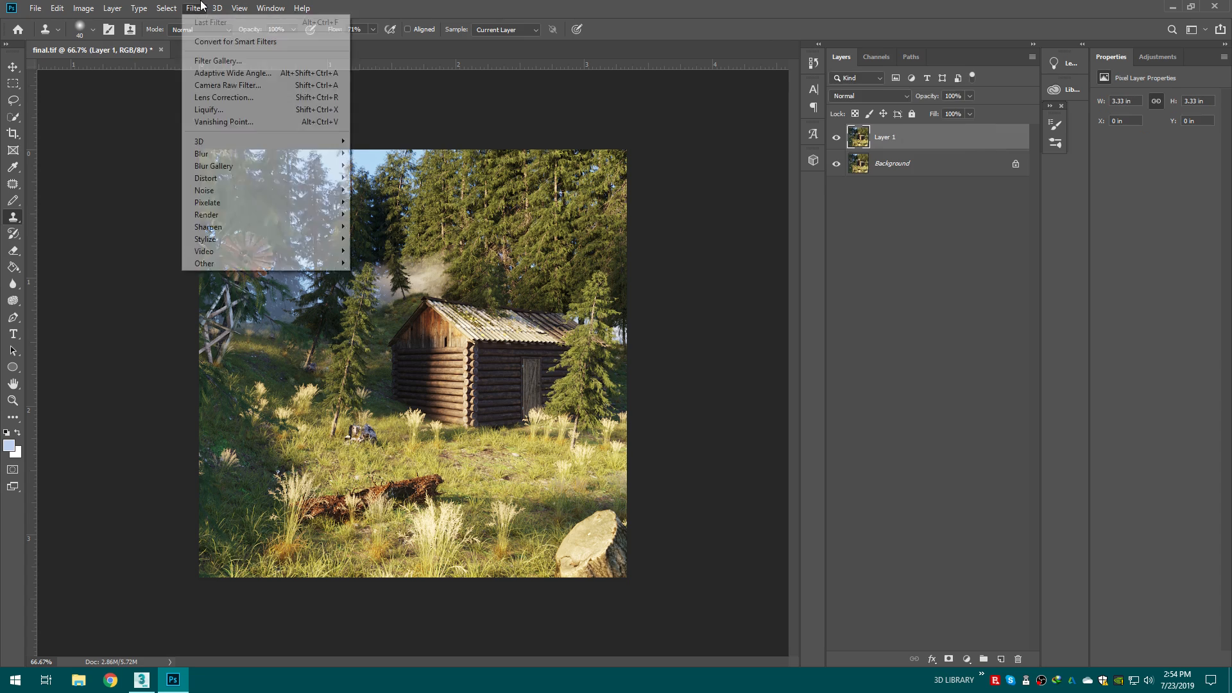
pyautogui.moveTo(195, 7)
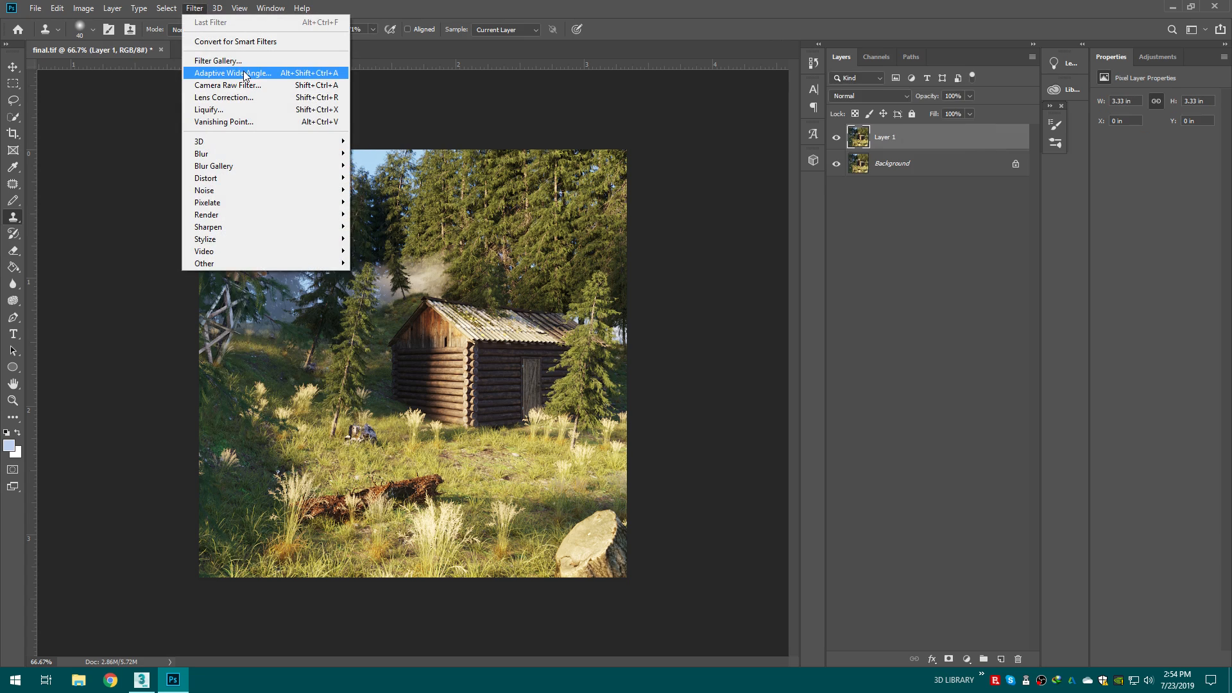
pyautogui.click(256, 90)
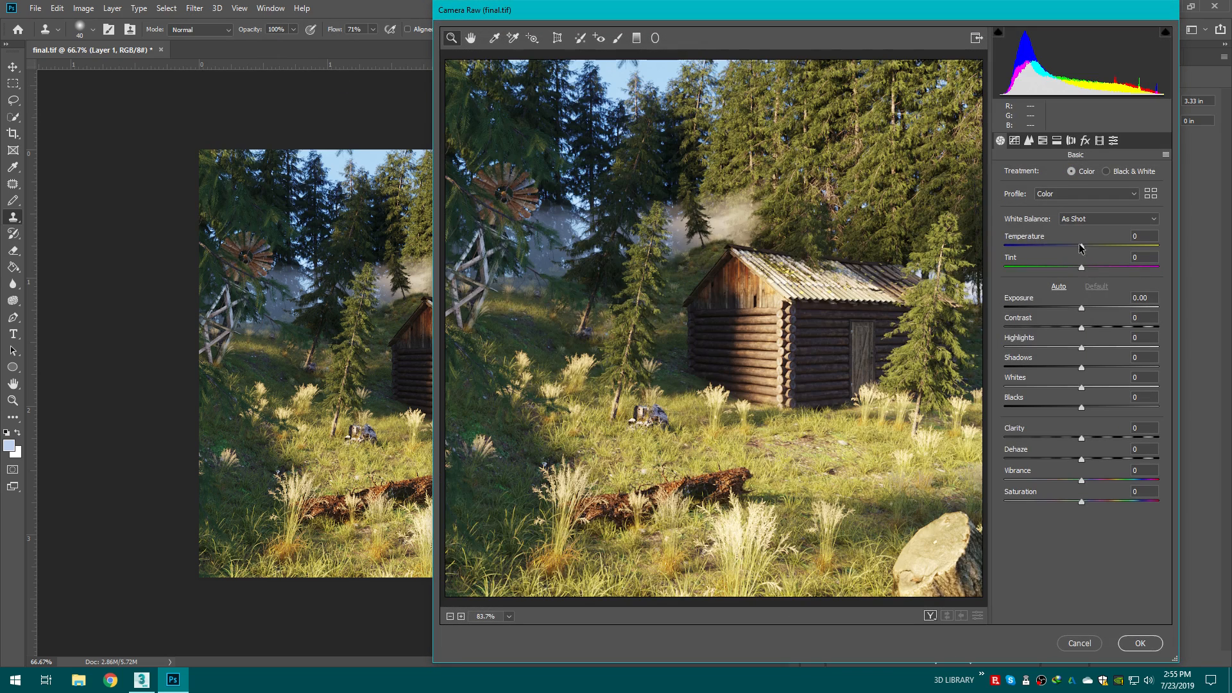
pyautogui.moveTo(1082, 247); pyautogui.dragTo(1079, 248)
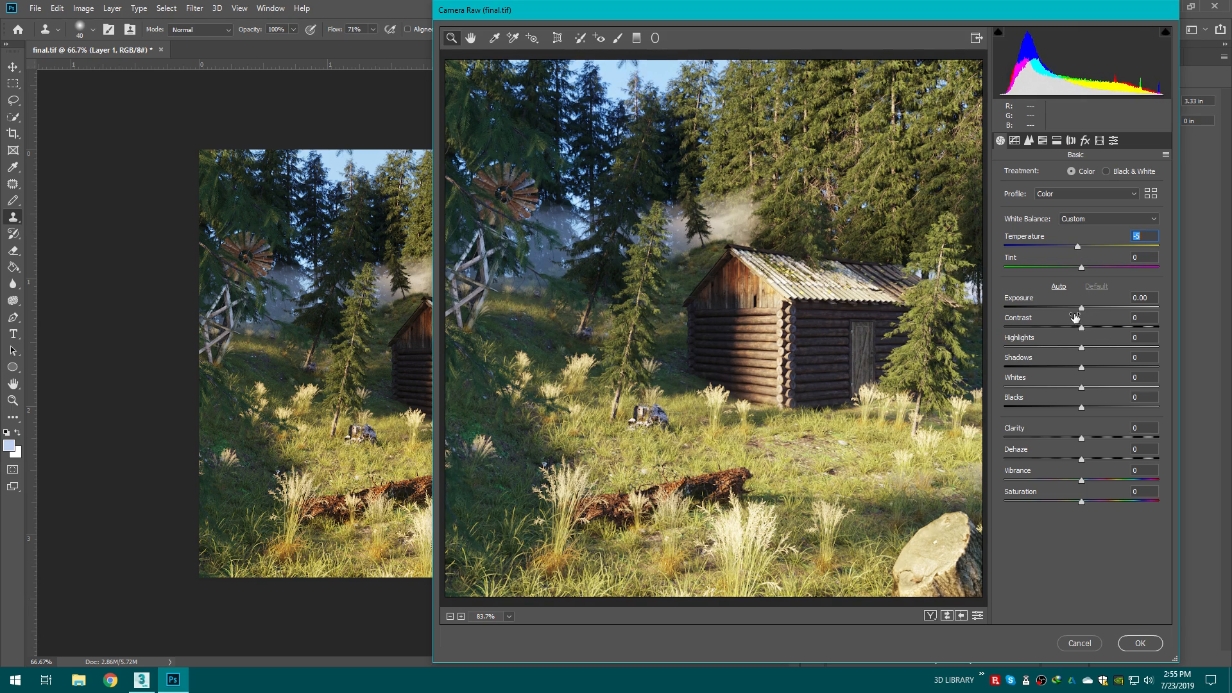
pyautogui.moveTo(1082, 309); pyautogui.dragTo(1005, 350)
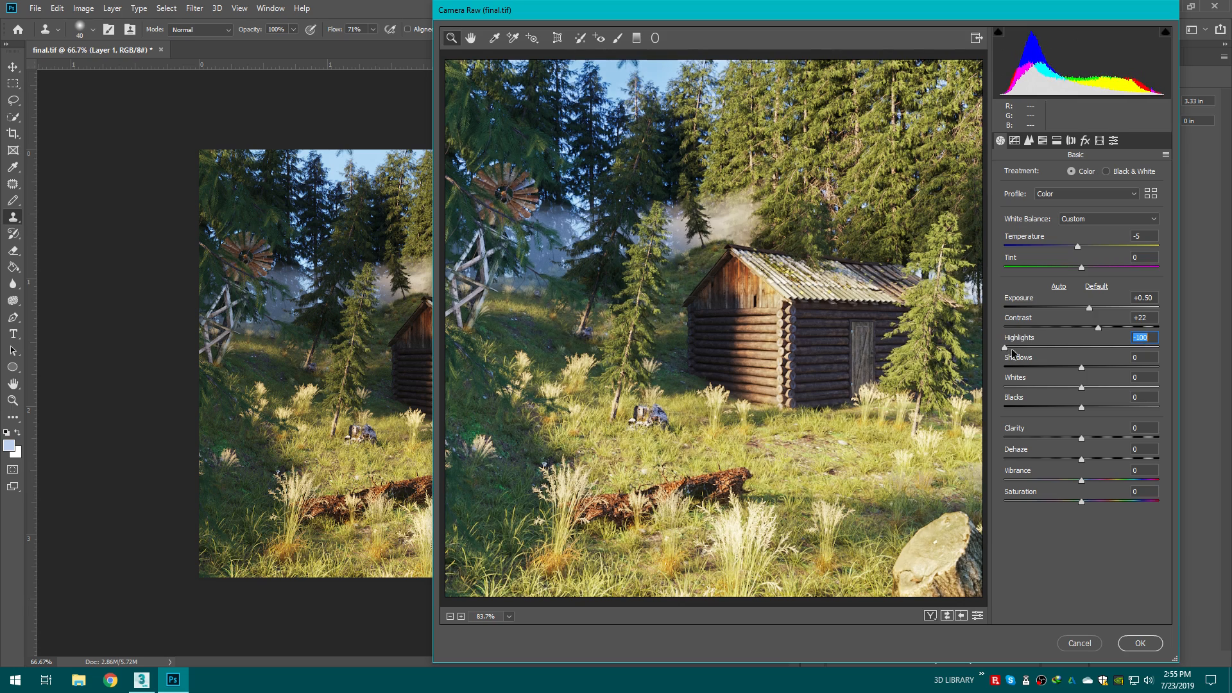
# Step: Set shadows -45, whites -44, blacks -23, clarity +7, dehaze +8, vibrance -3 and lower saturation slightly
pyautogui.moveTo(1081, 368); pyautogui.dragTo(1080, 481)
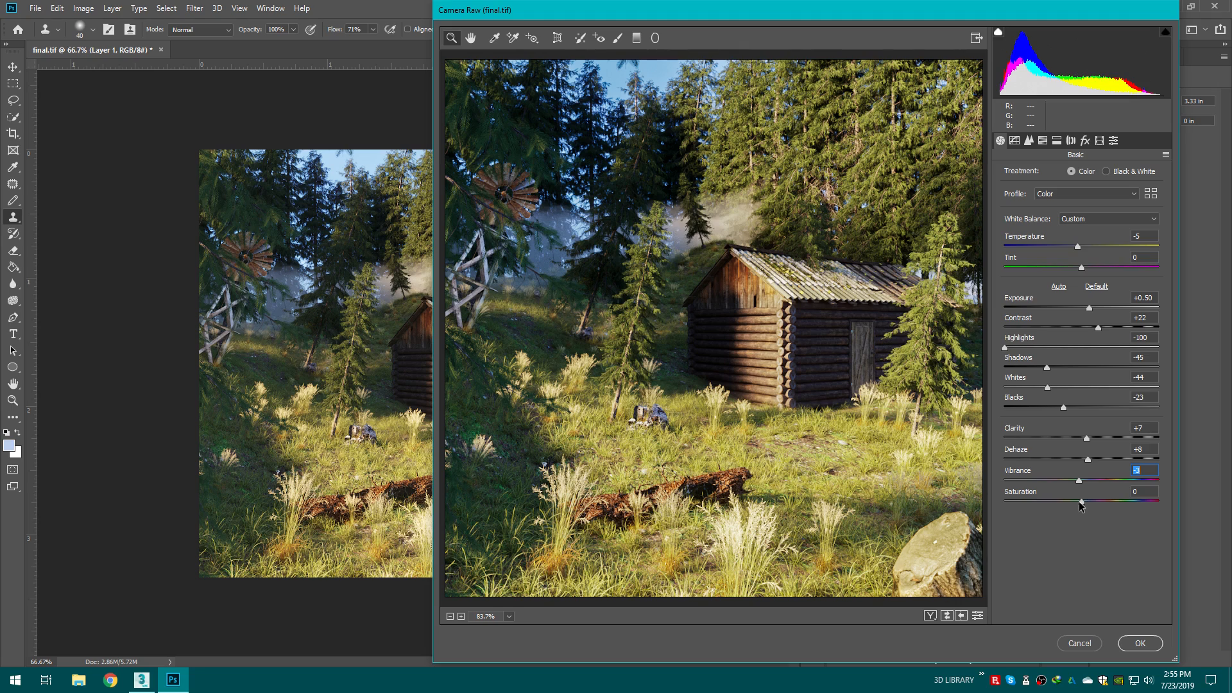
pyautogui.moveTo(1080, 505); pyautogui.dragTo(1079, 507)
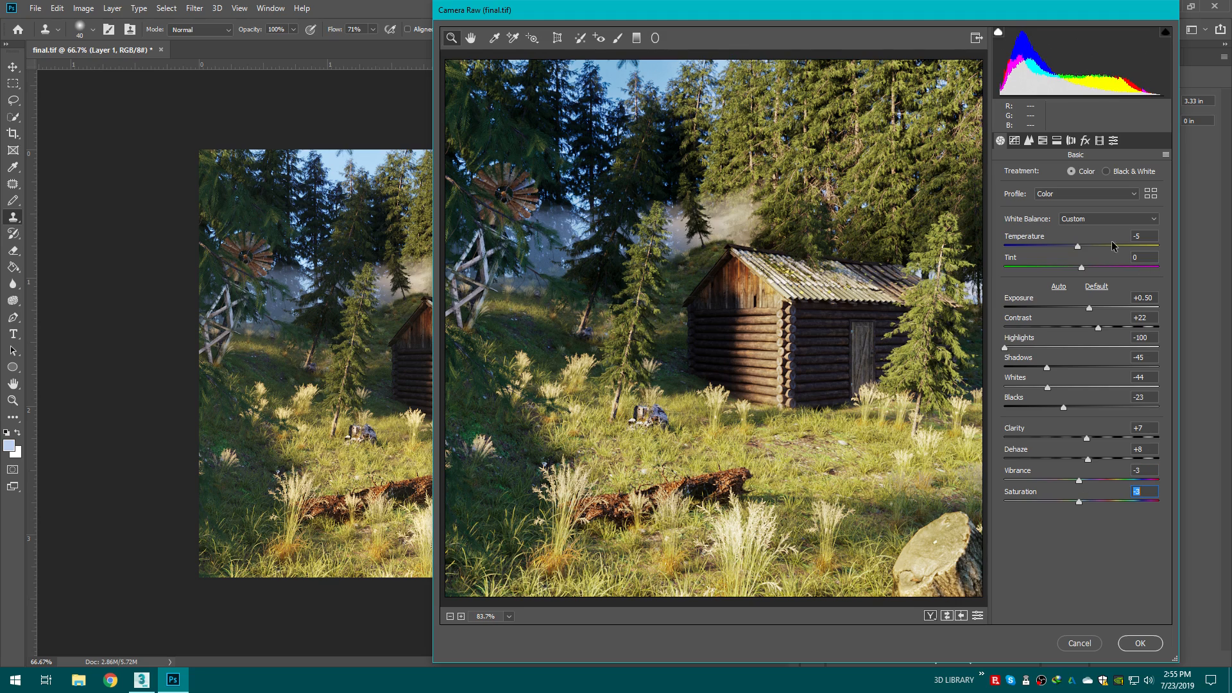
pyautogui.moveTo(1079, 251)
pyautogui.mouseDown()
pyautogui.moveTo(1091, 248)
pyautogui.moveTo(1077, 267)
pyautogui.moveTo(1091, 268)
pyautogui.moveTo(1073, 268)
pyautogui.moveTo(1084, 268)
pyautogui.mouseUp()
# Step: Preview the Camera Raw presets without picking one, and apply the filter
pyautogui.click(1114, 140)
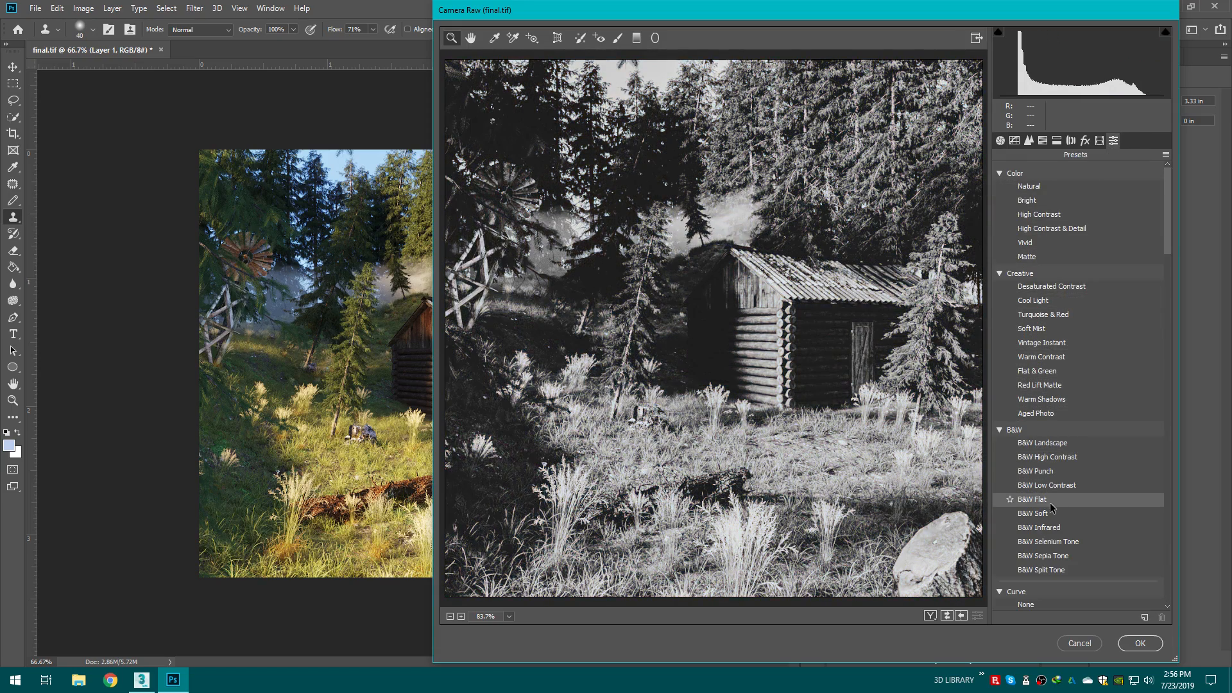
pyautogui.scroll(-5, 1050, 502)
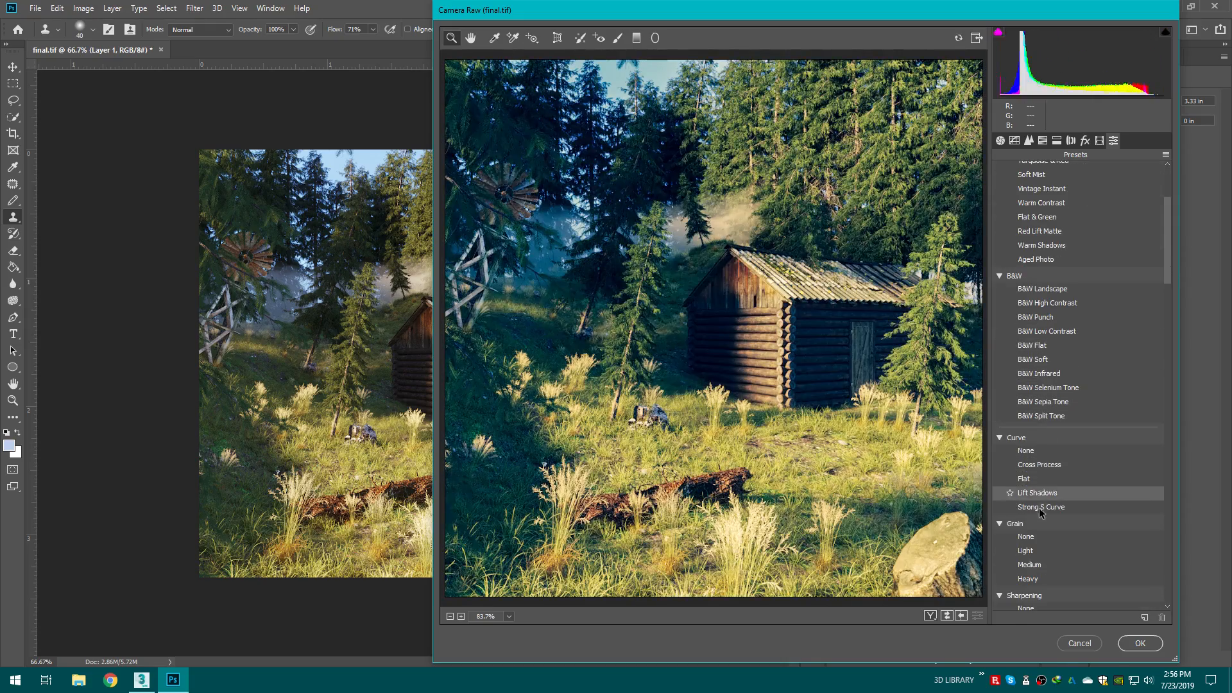
pyautogui.scroll(-4, 1043, 501)
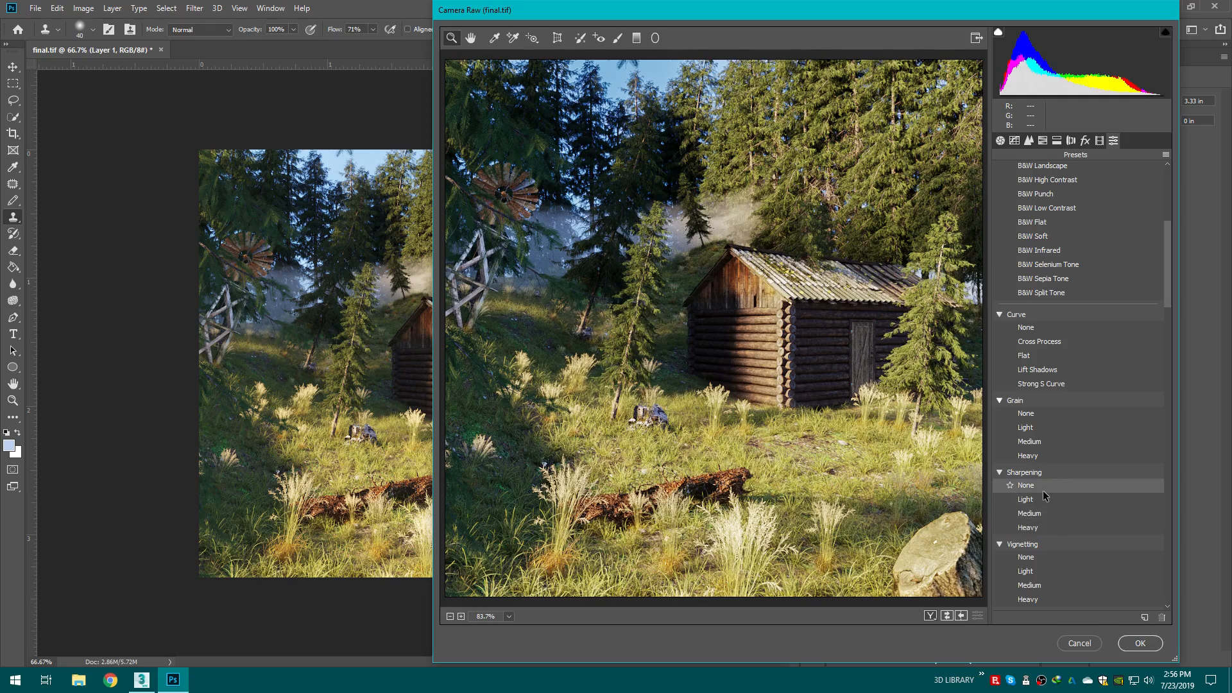
pyautogui.scroll(-12, 1043, 497)
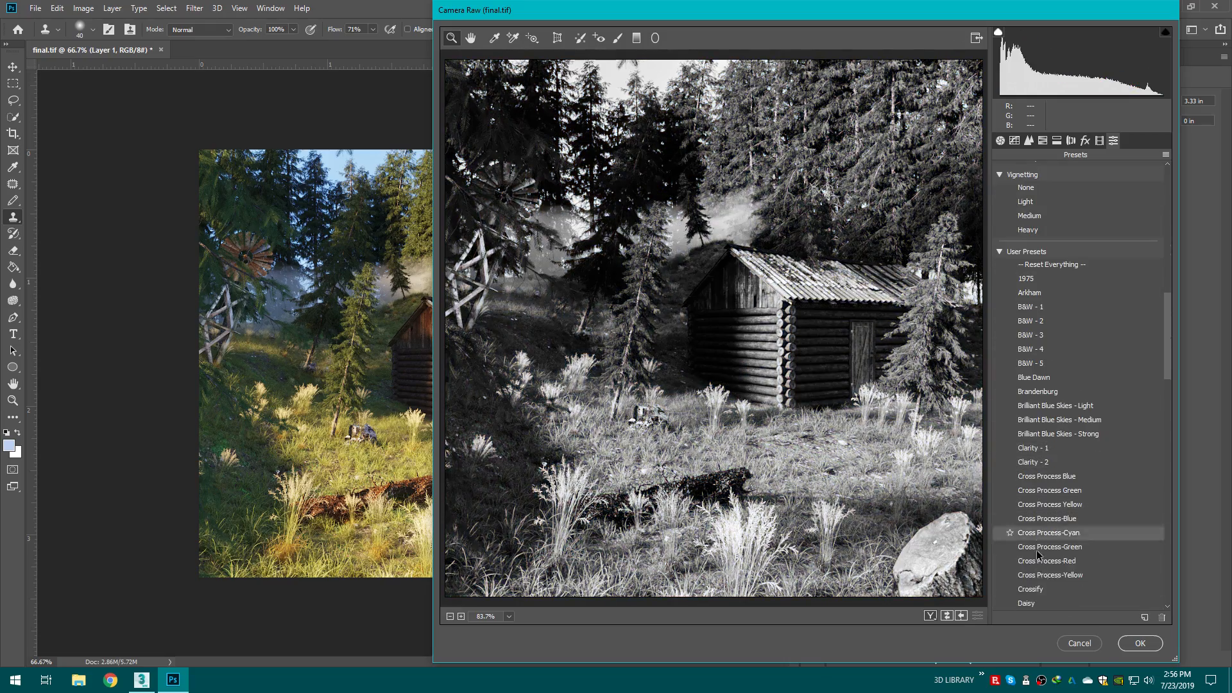
pyautogui.click(1149, 649)
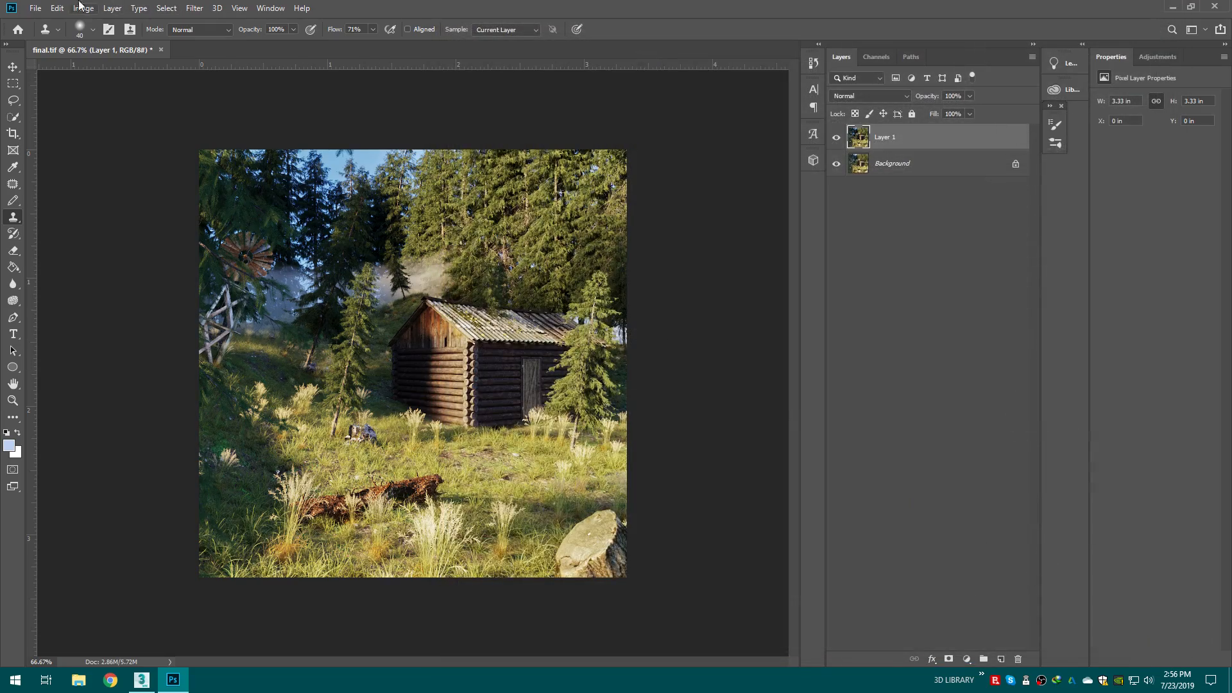